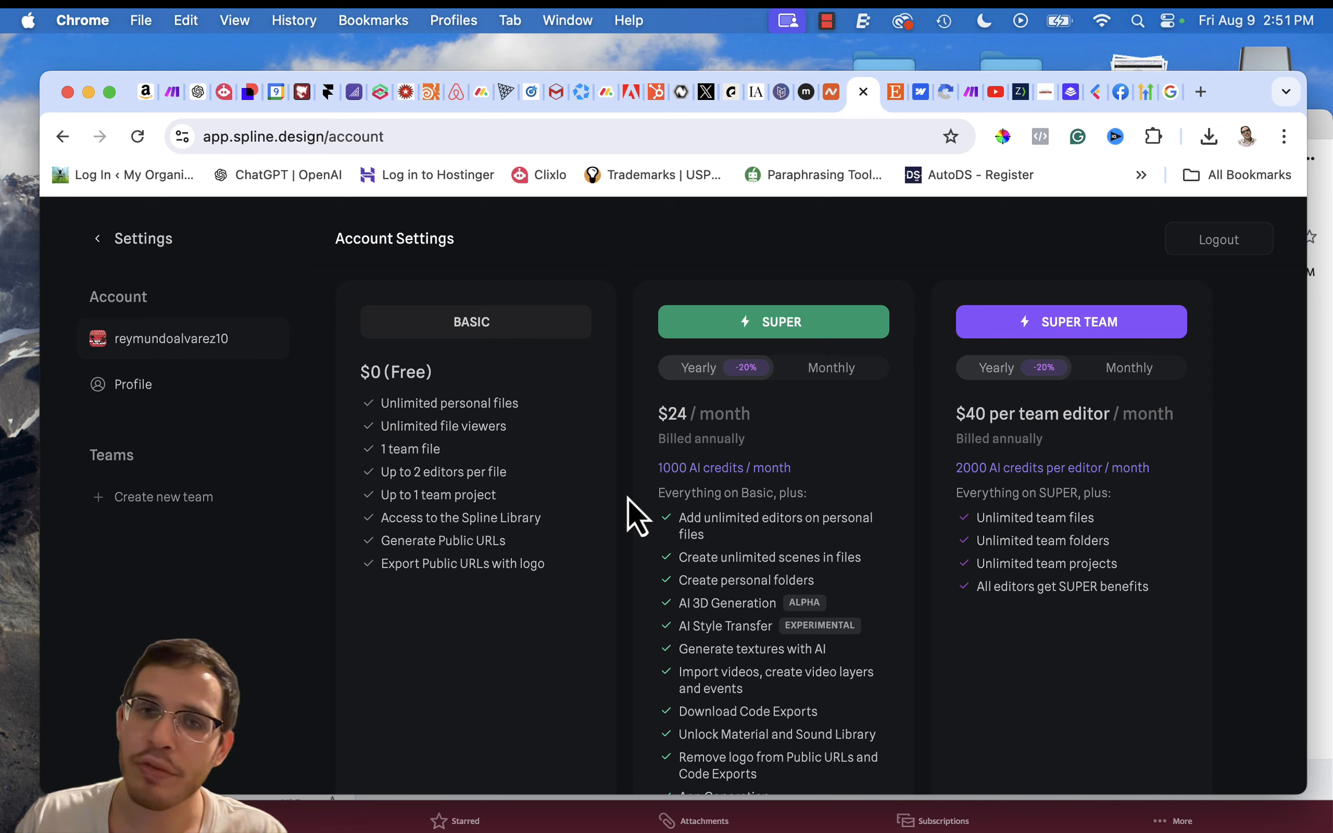
- Switch to the Etsy listing for the Old Hebrew name stickers and examine the price, title and available sizes
click(898, 97)
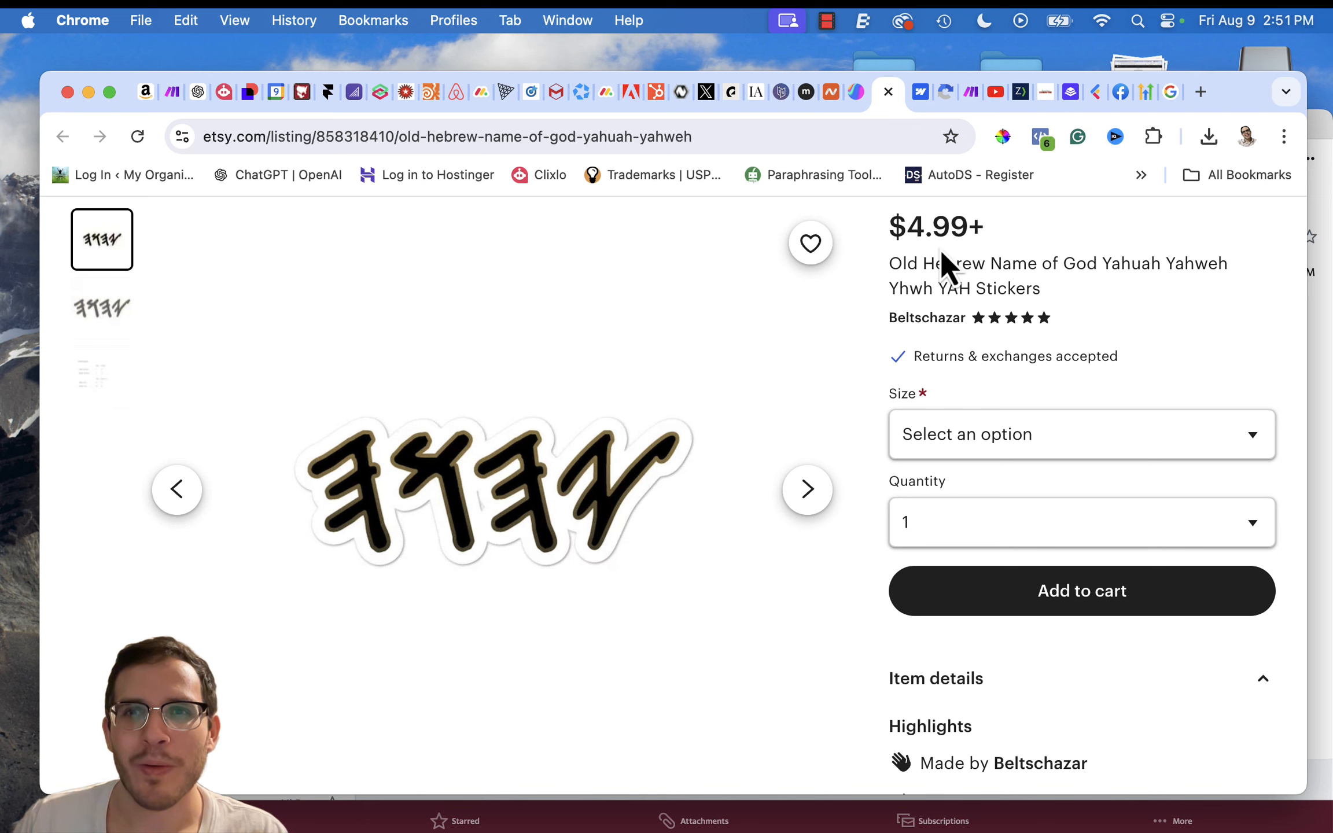
drag(899, 231, 1085, 269)
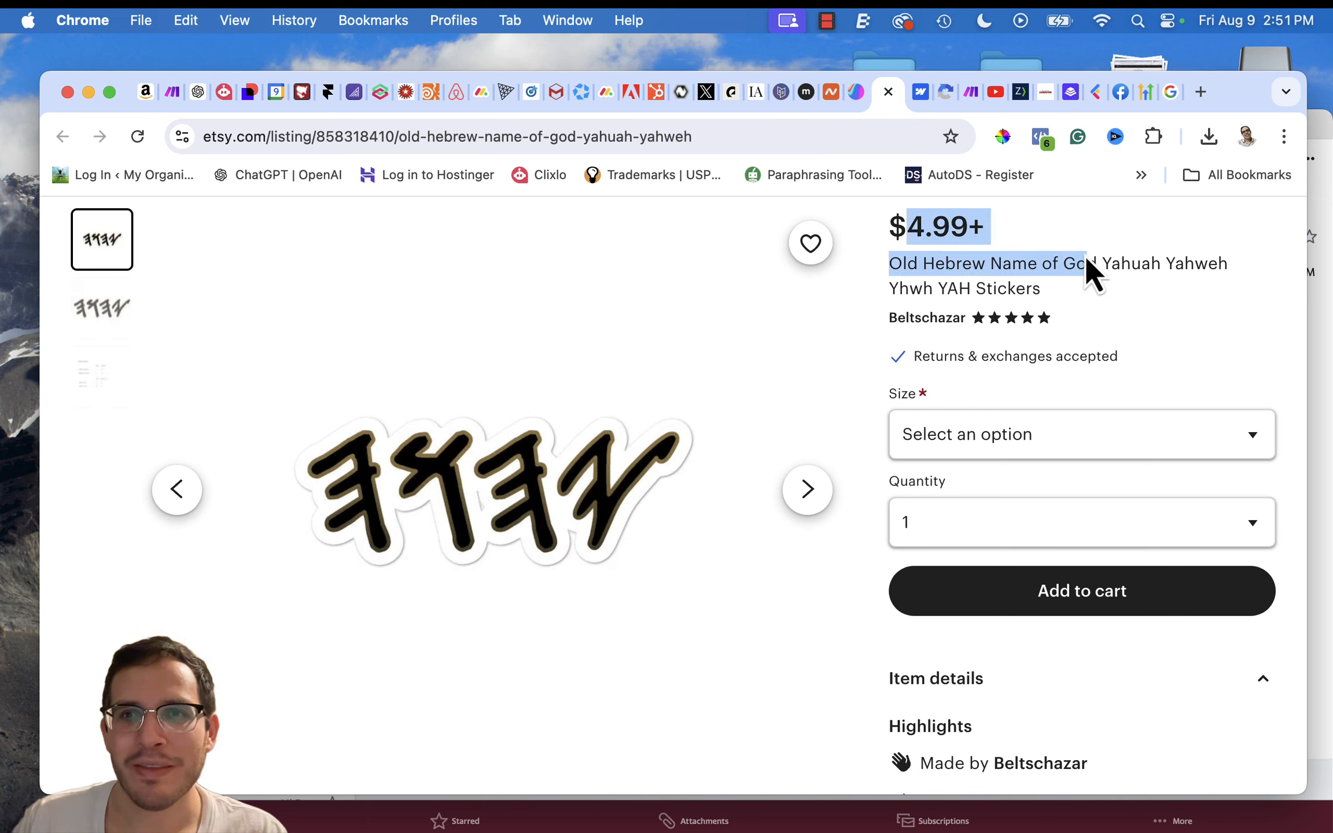
click(1106, 442)
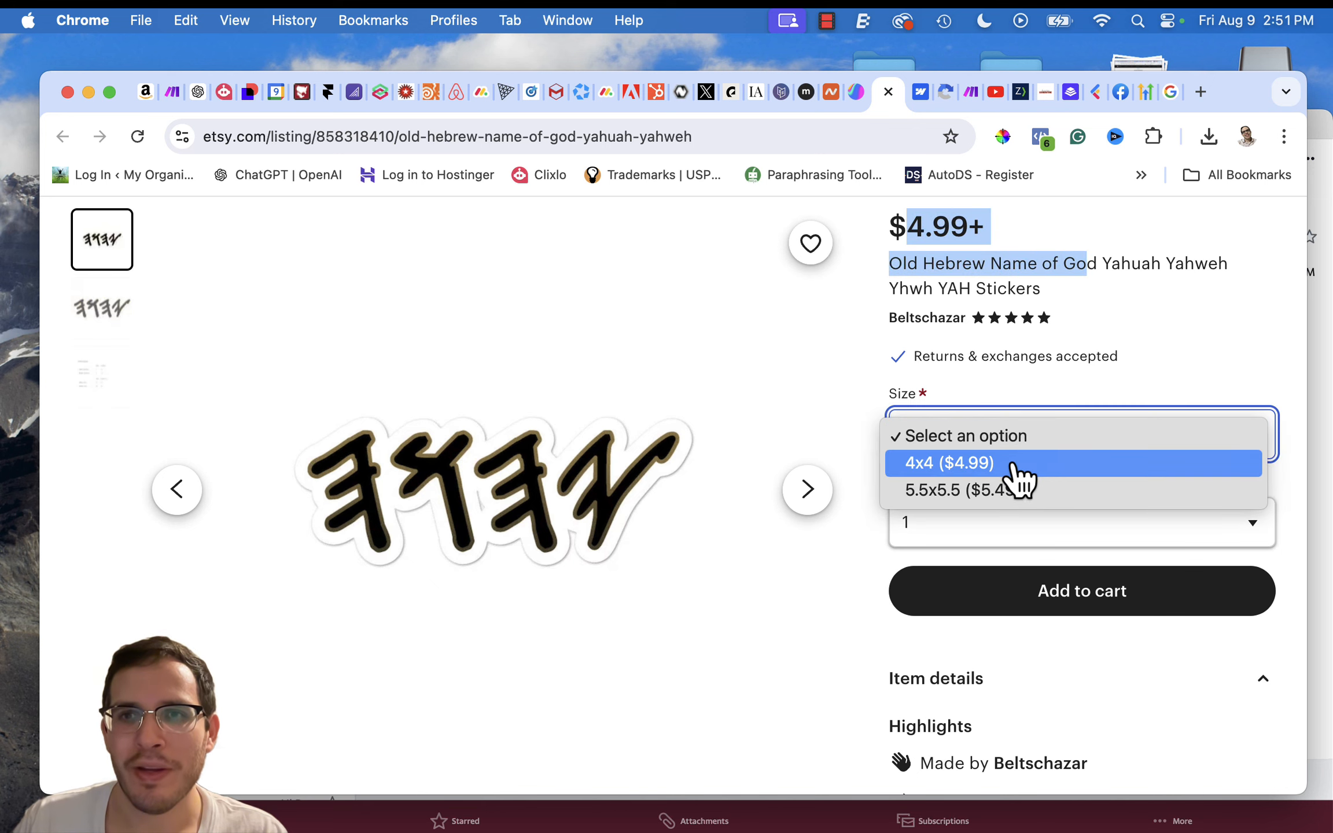
click(1120, 328)
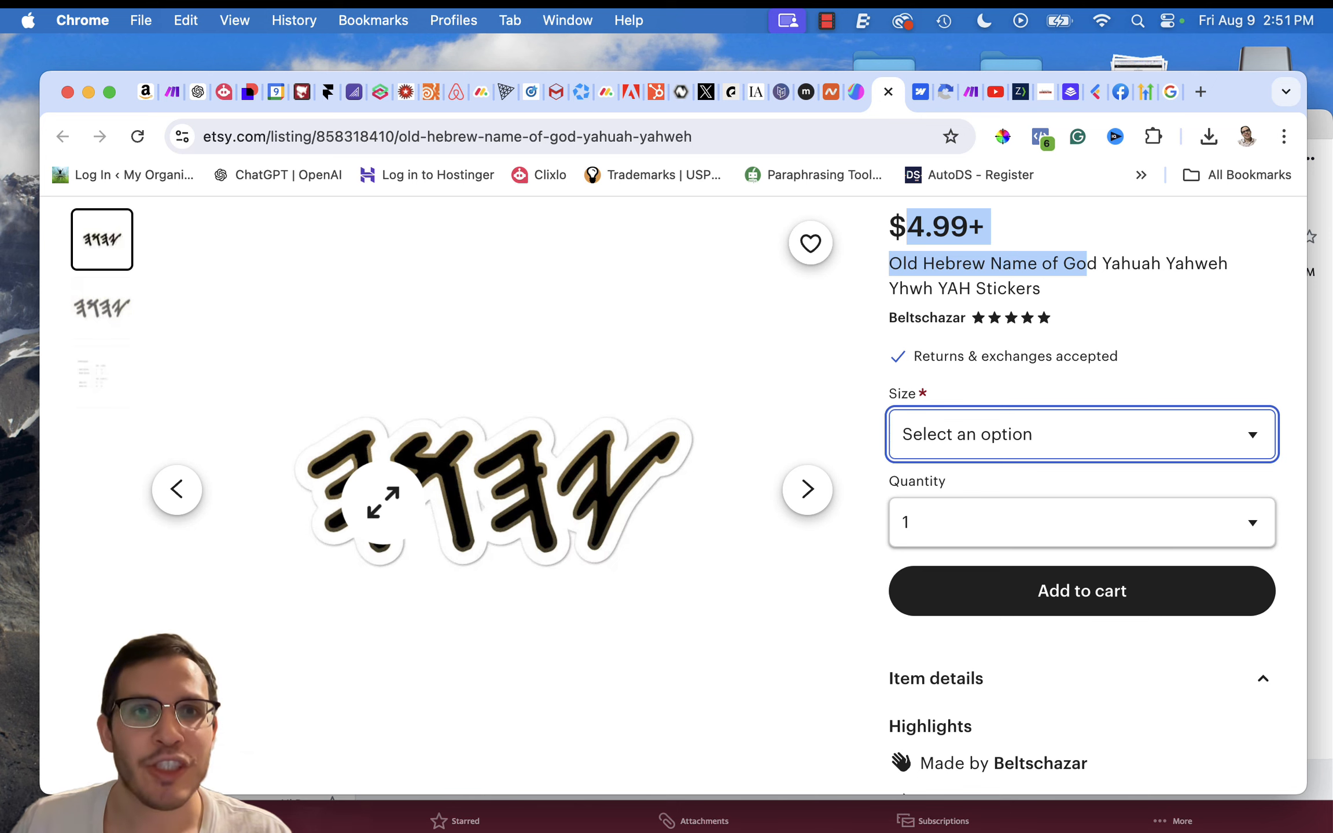
- Switch back to Spline, make the browser full screen and create a new file without using a template
click(856, 93)
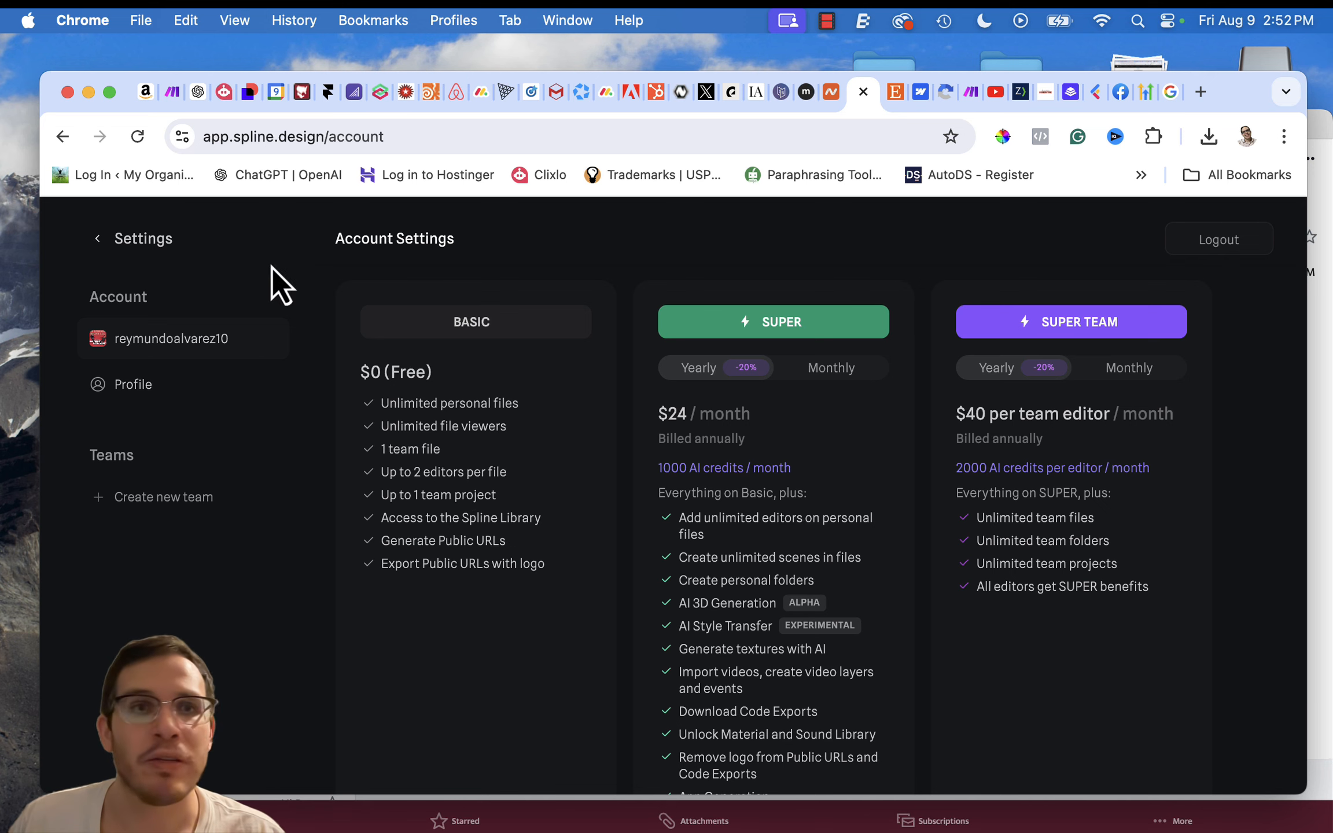
click(109, 94)
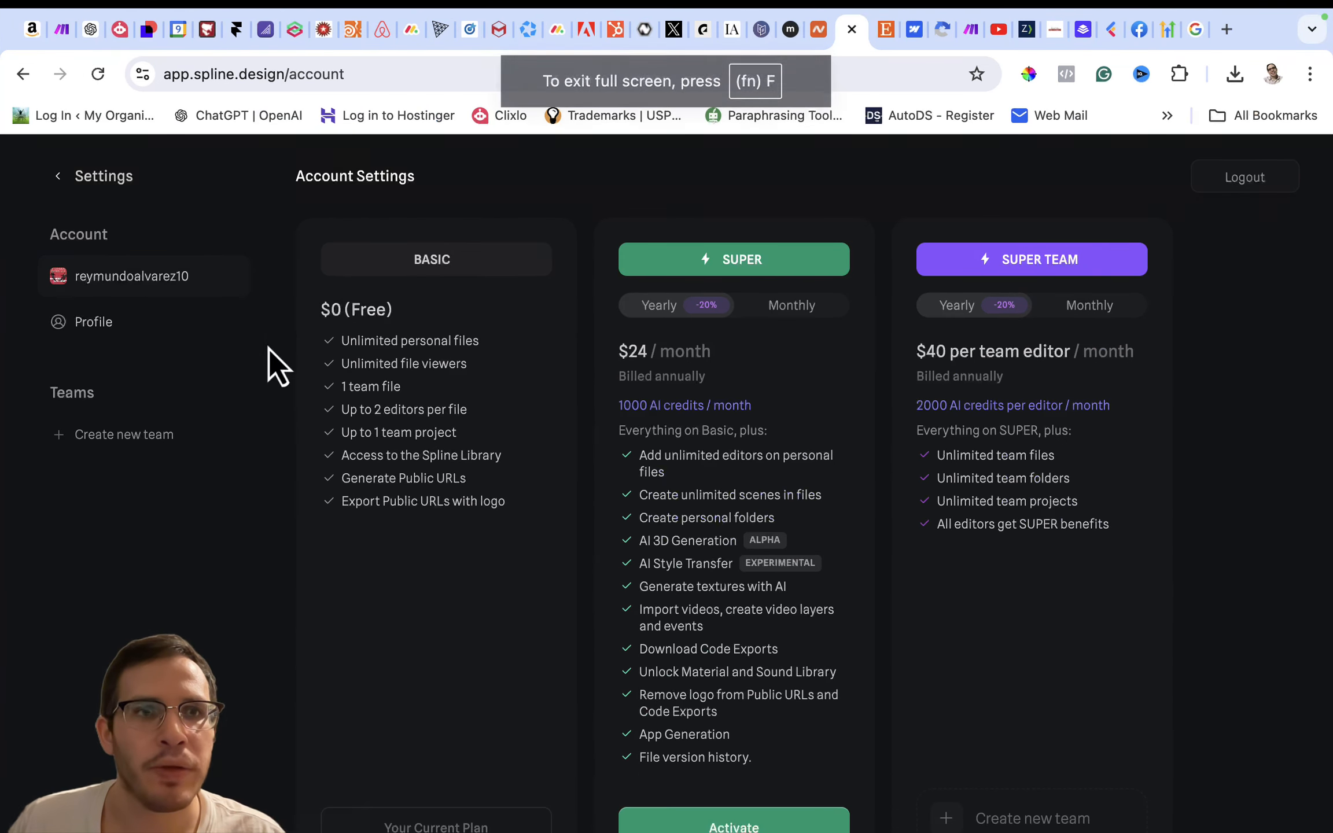
click(68, 184)
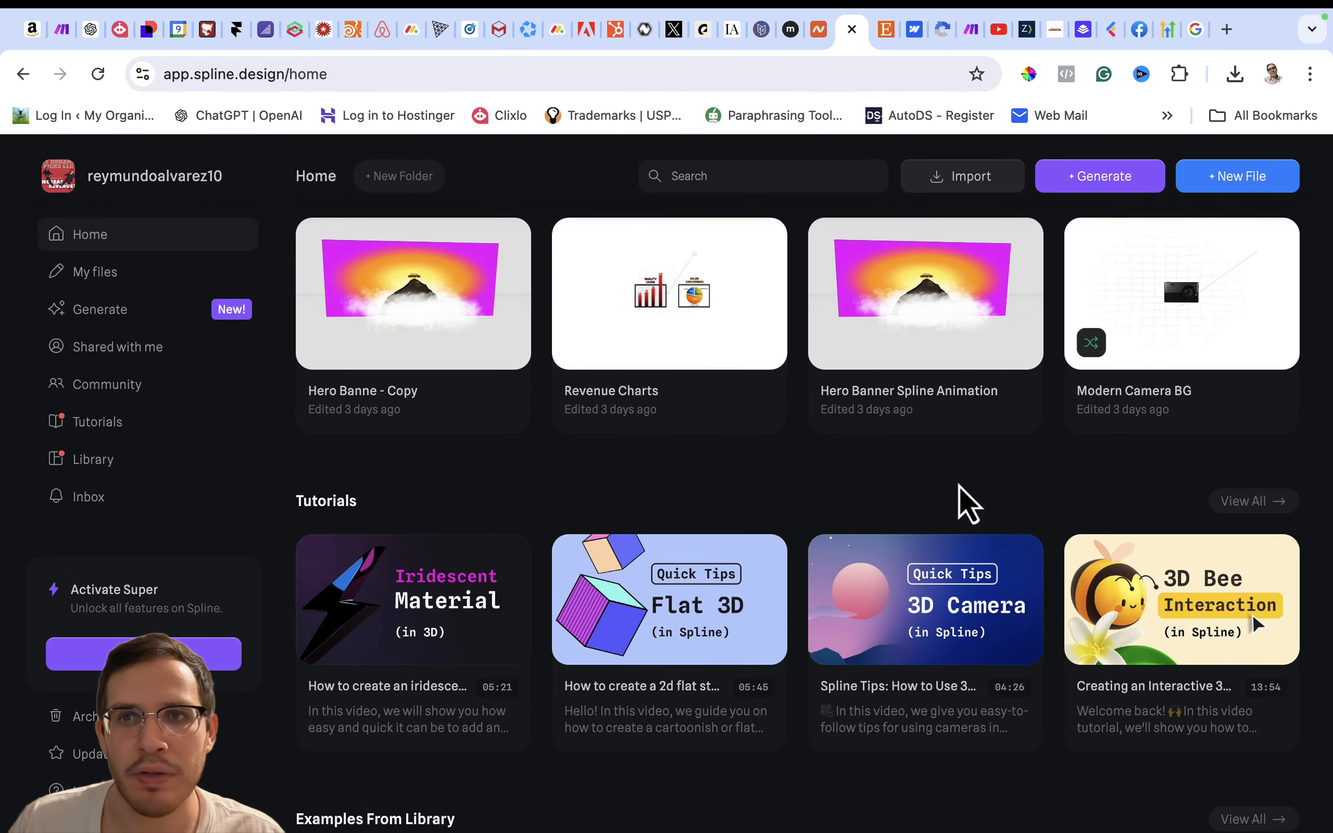
click(1210, 179)
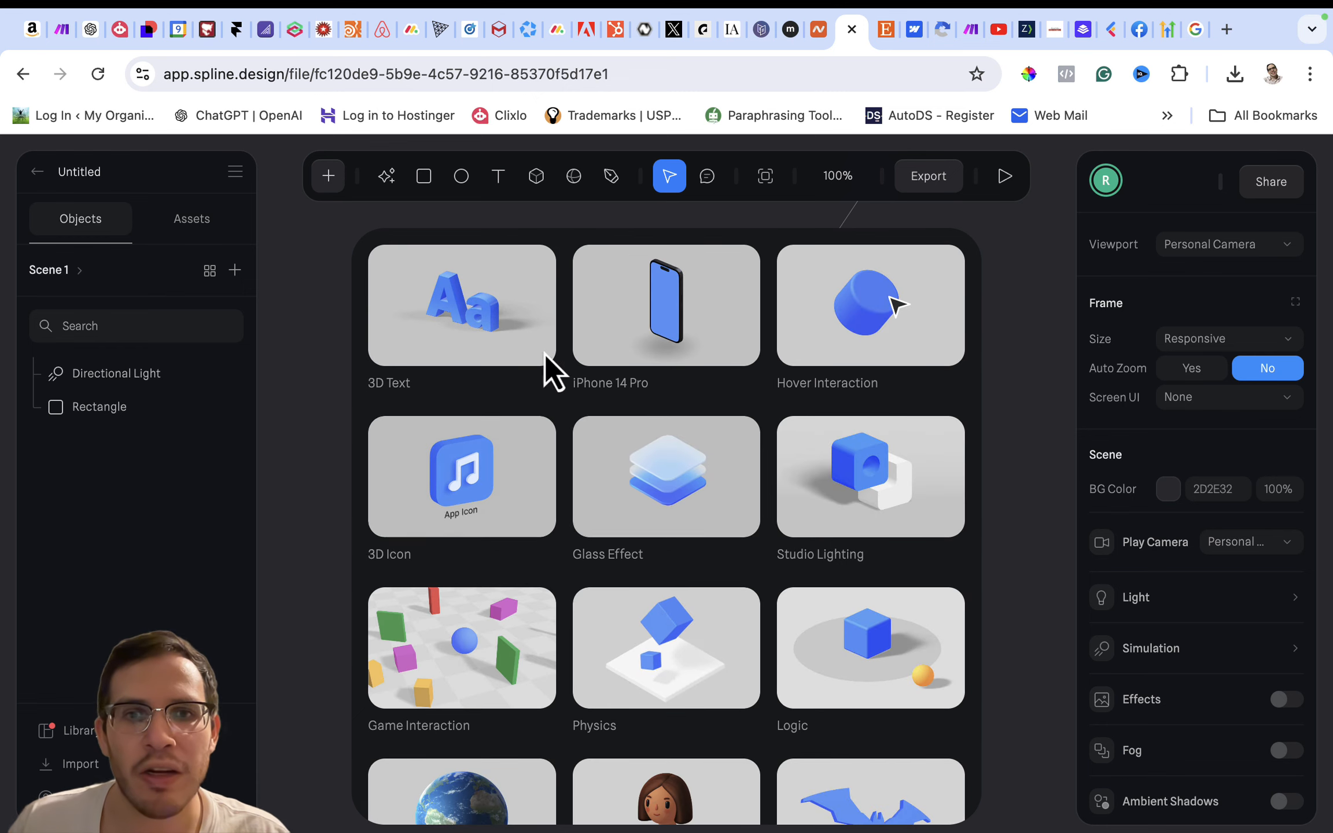
click(1020, 407)
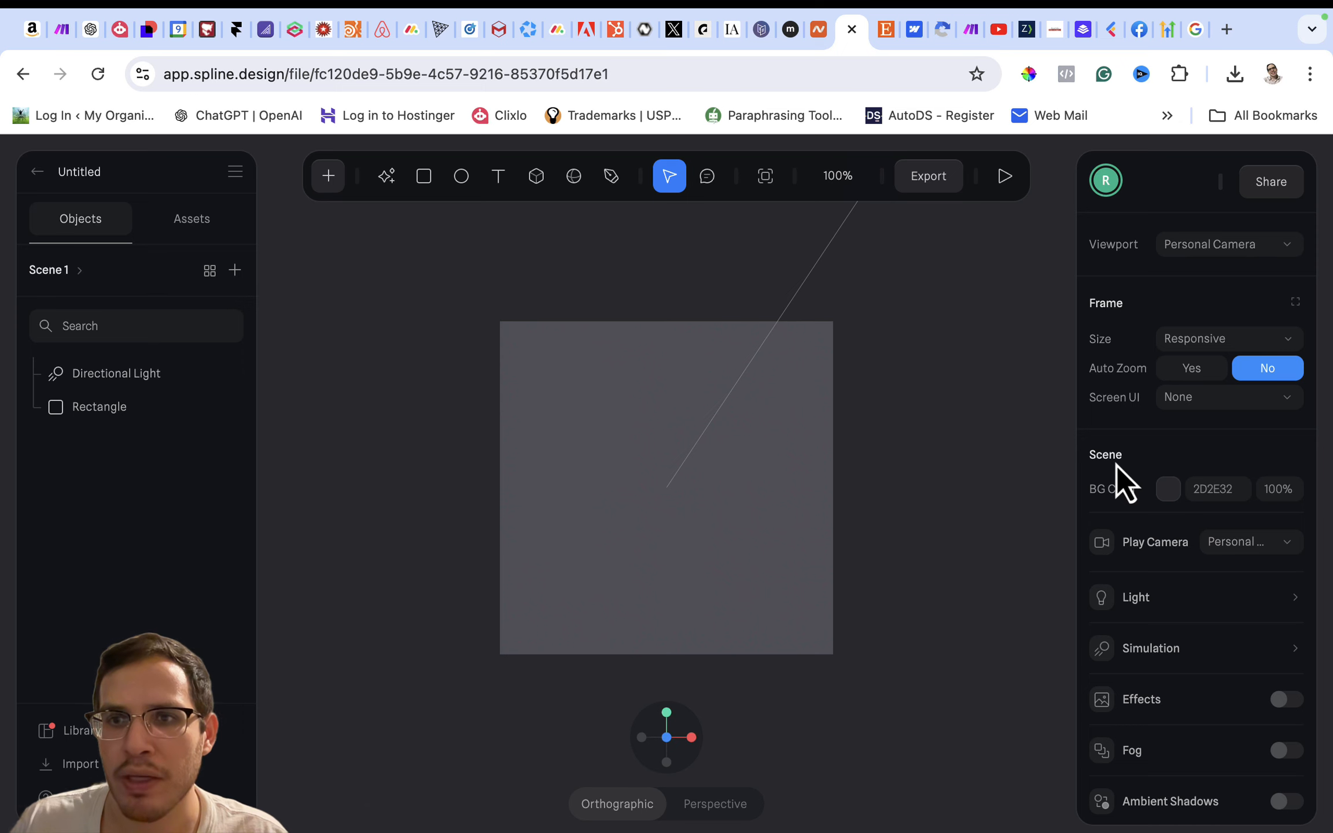
- Set the scene's background color to light gray DFDFDF
click(1167, 489)
click(1094, 606)
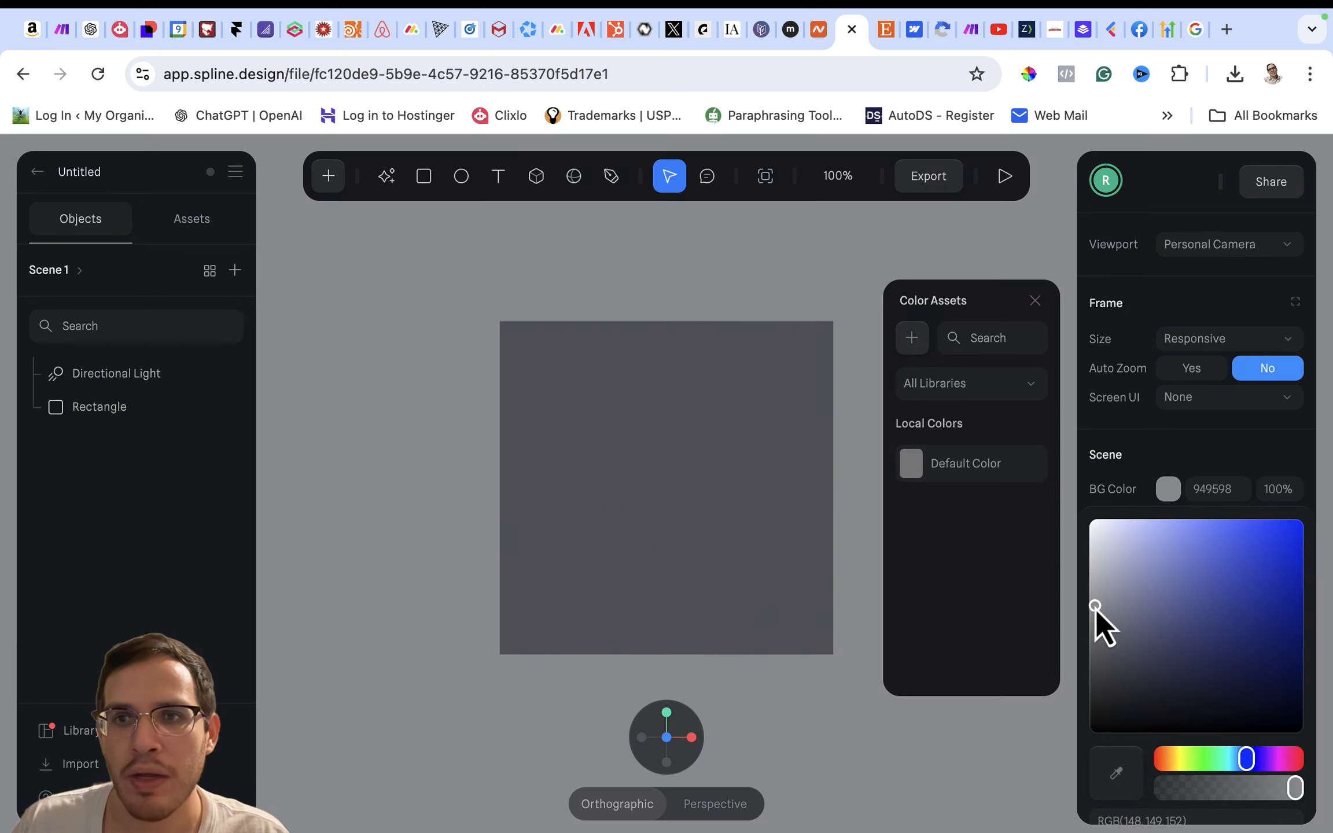
drag(1095, 608, 1088, 550)
click(921, 513)
- Add a new material layer to the default rectangle and change its type to Image
click(726, 497)
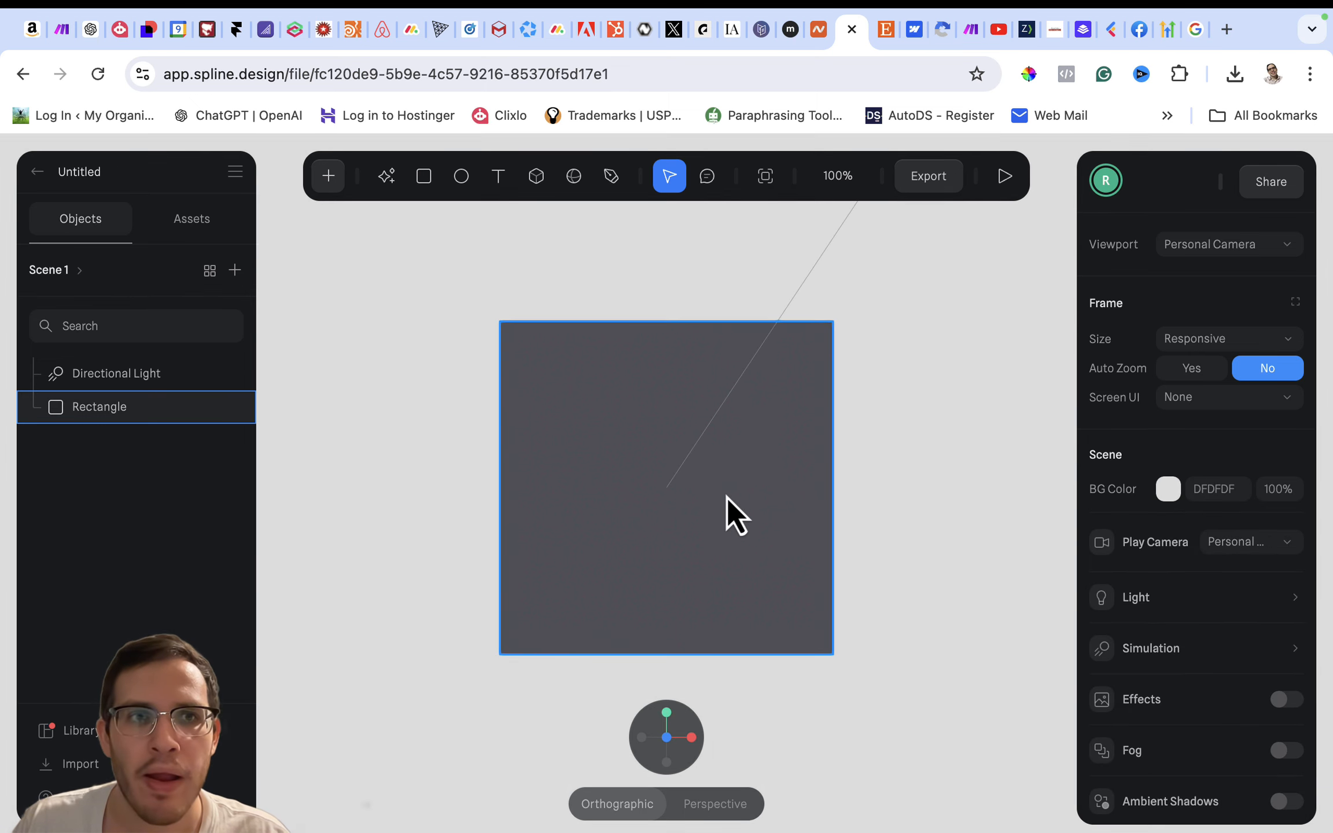
click(727, 497)
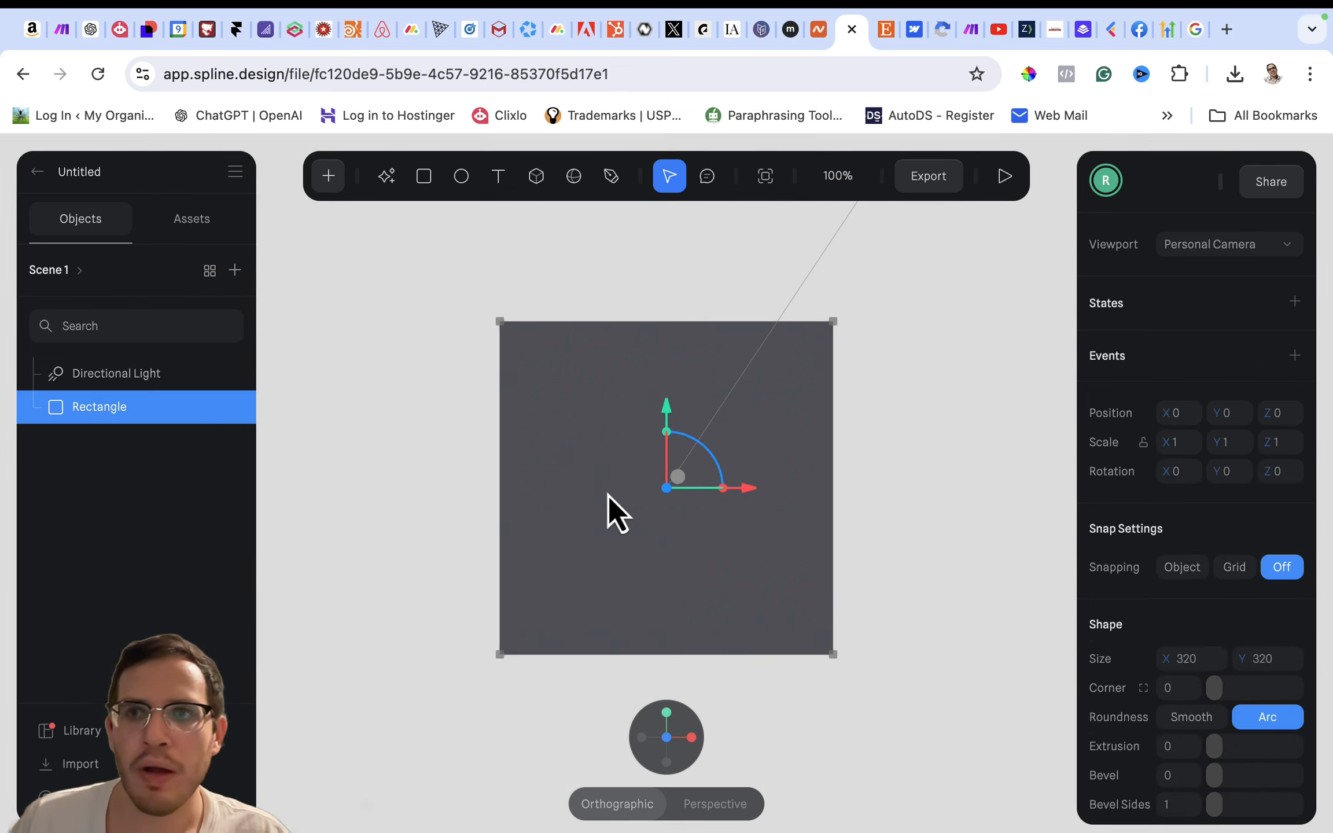
scroll(1153, 496, down, 5)
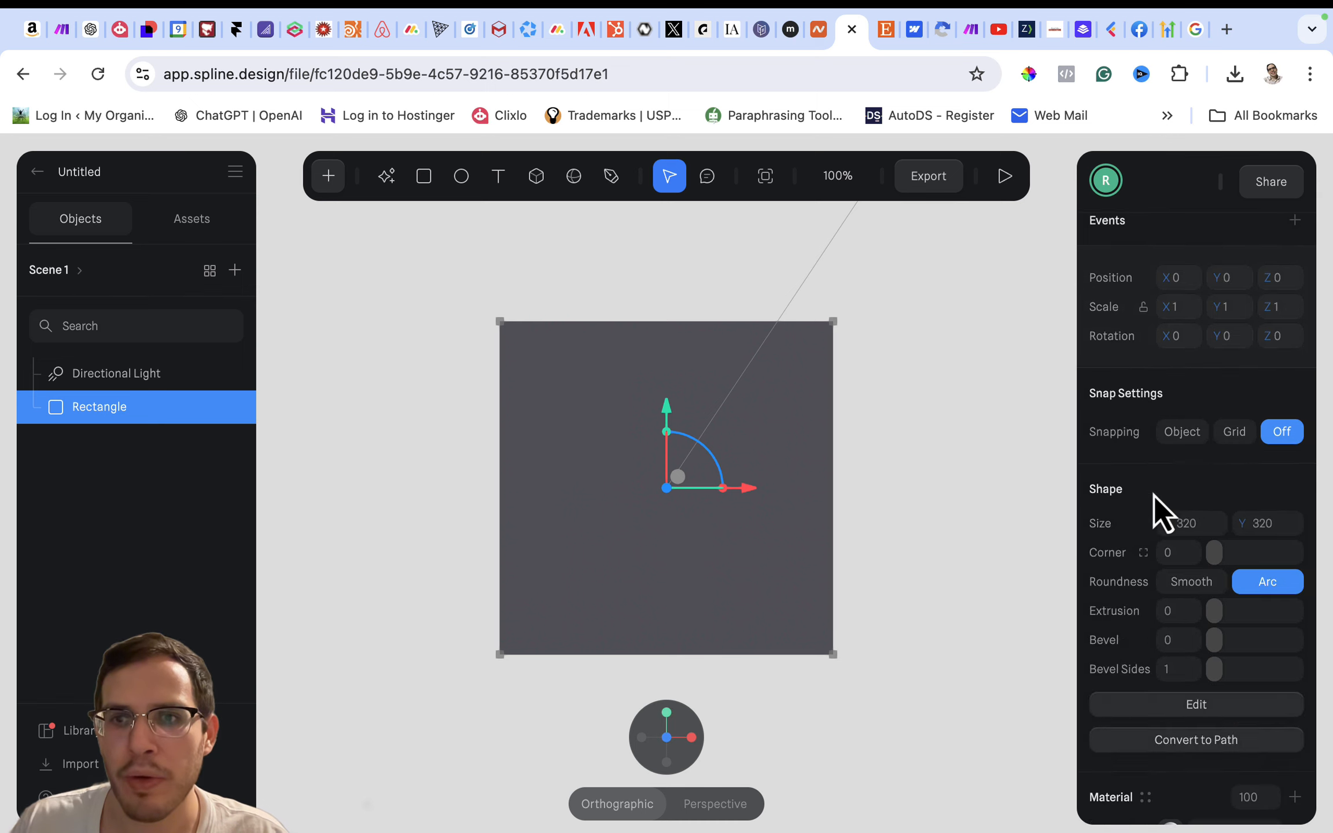
scroll(1154, 496, down, 5)
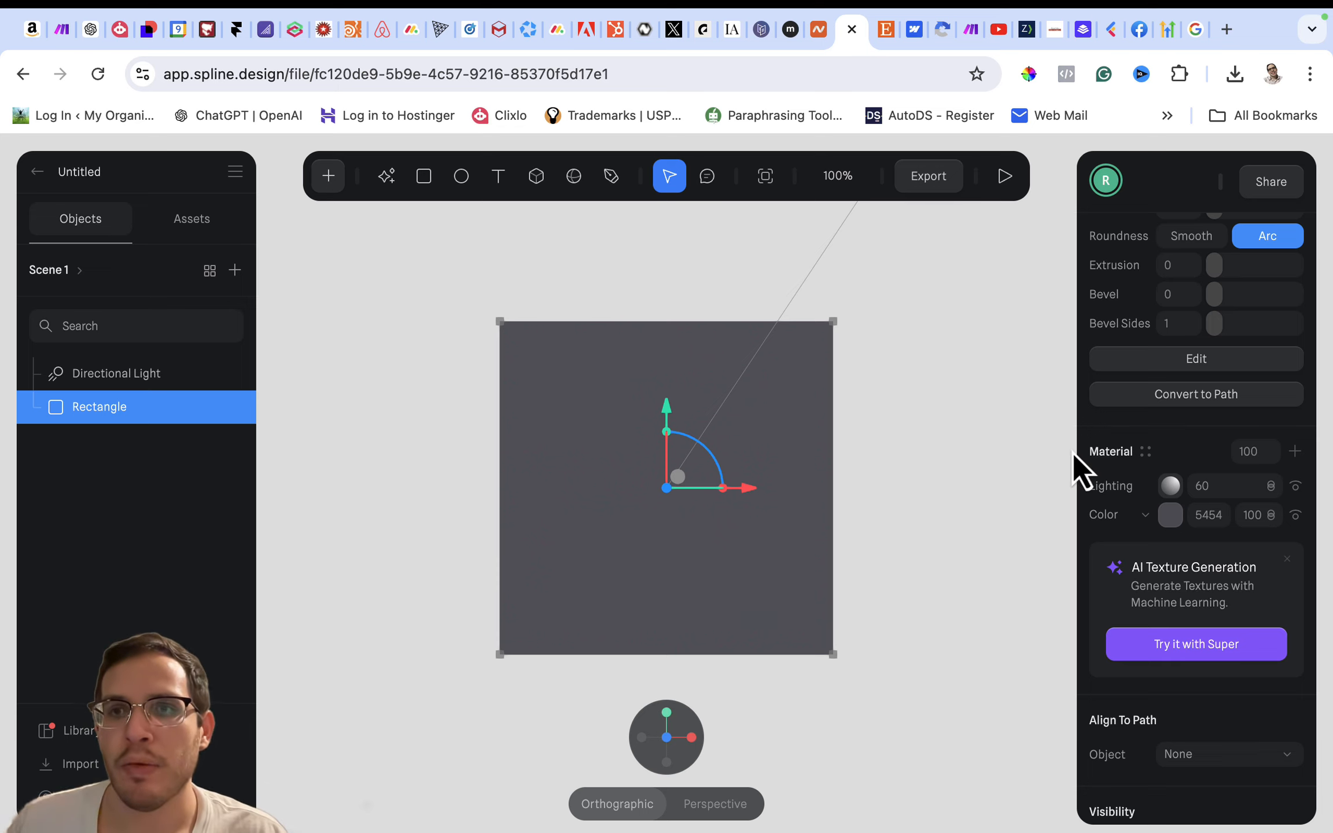
click(1295, 451)
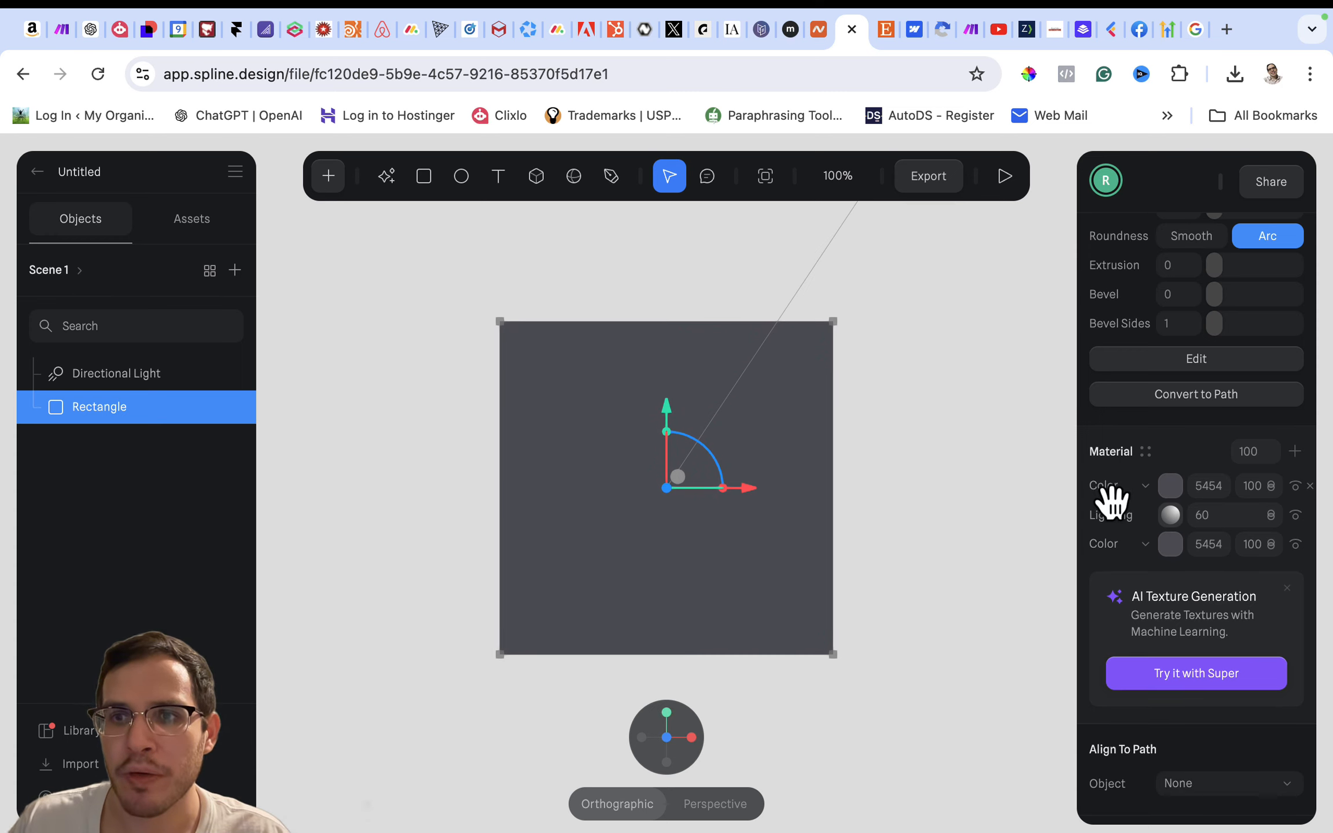
click(1149, 490)
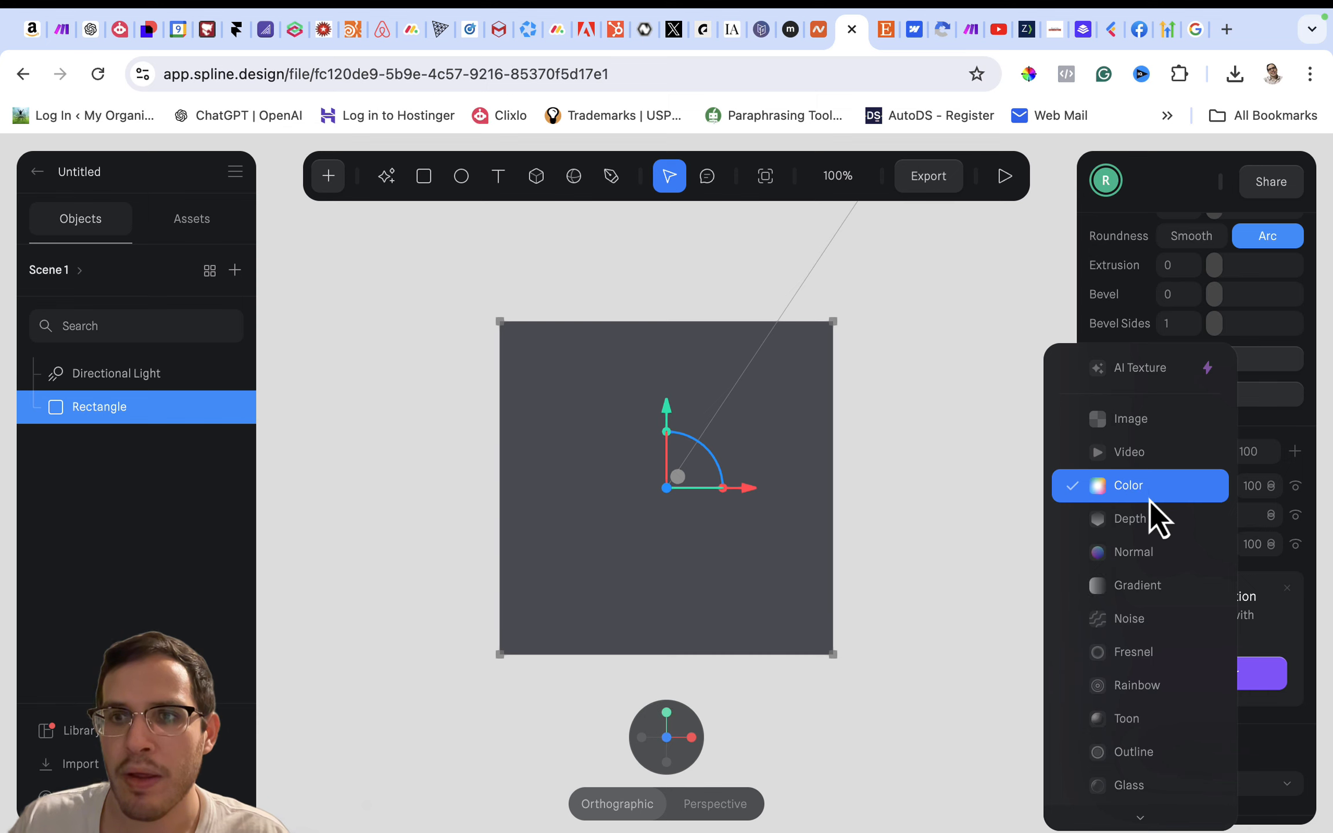
click(1150, 418)
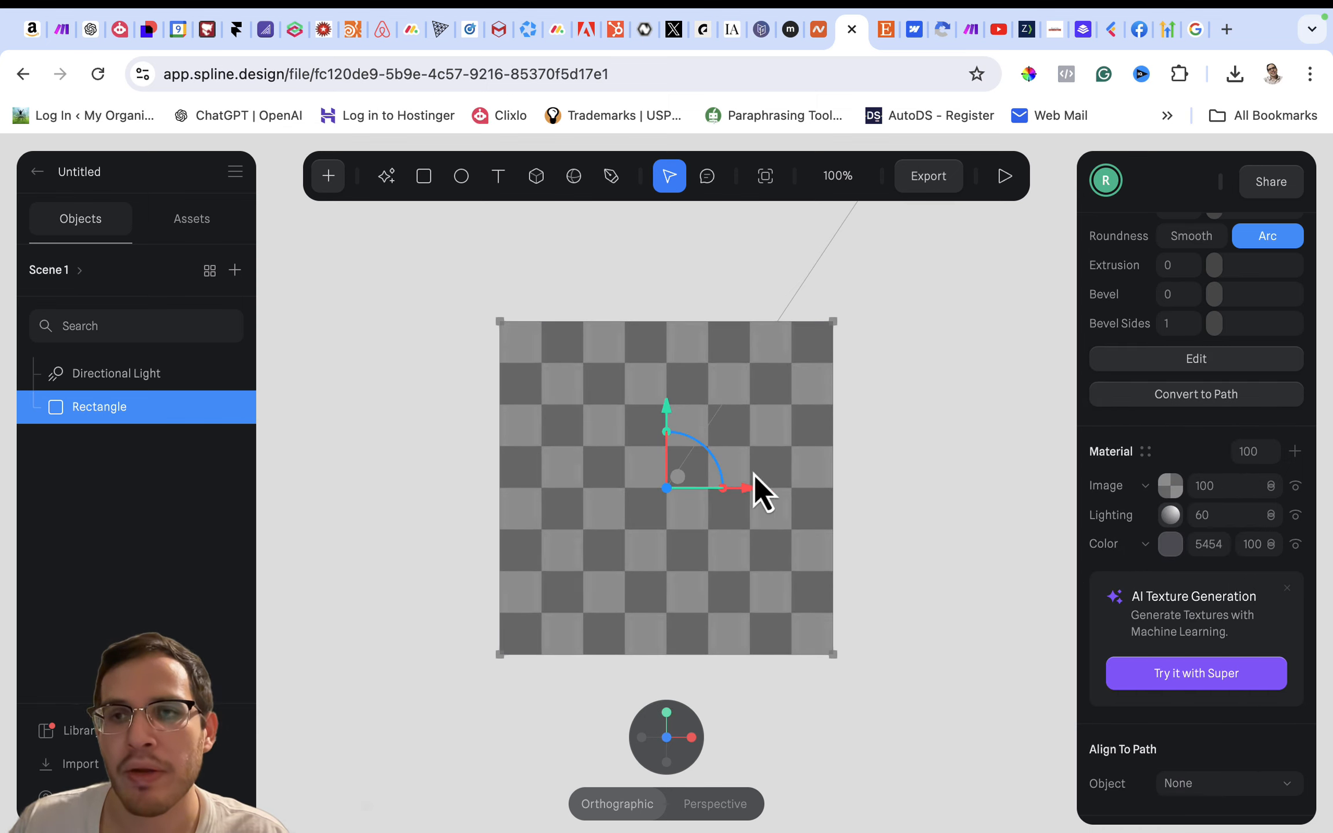
- Upload the file Yahuah Name Sticker.avif as the texture of the rectangle's image layer
scroll(1191, 509, down, 2)
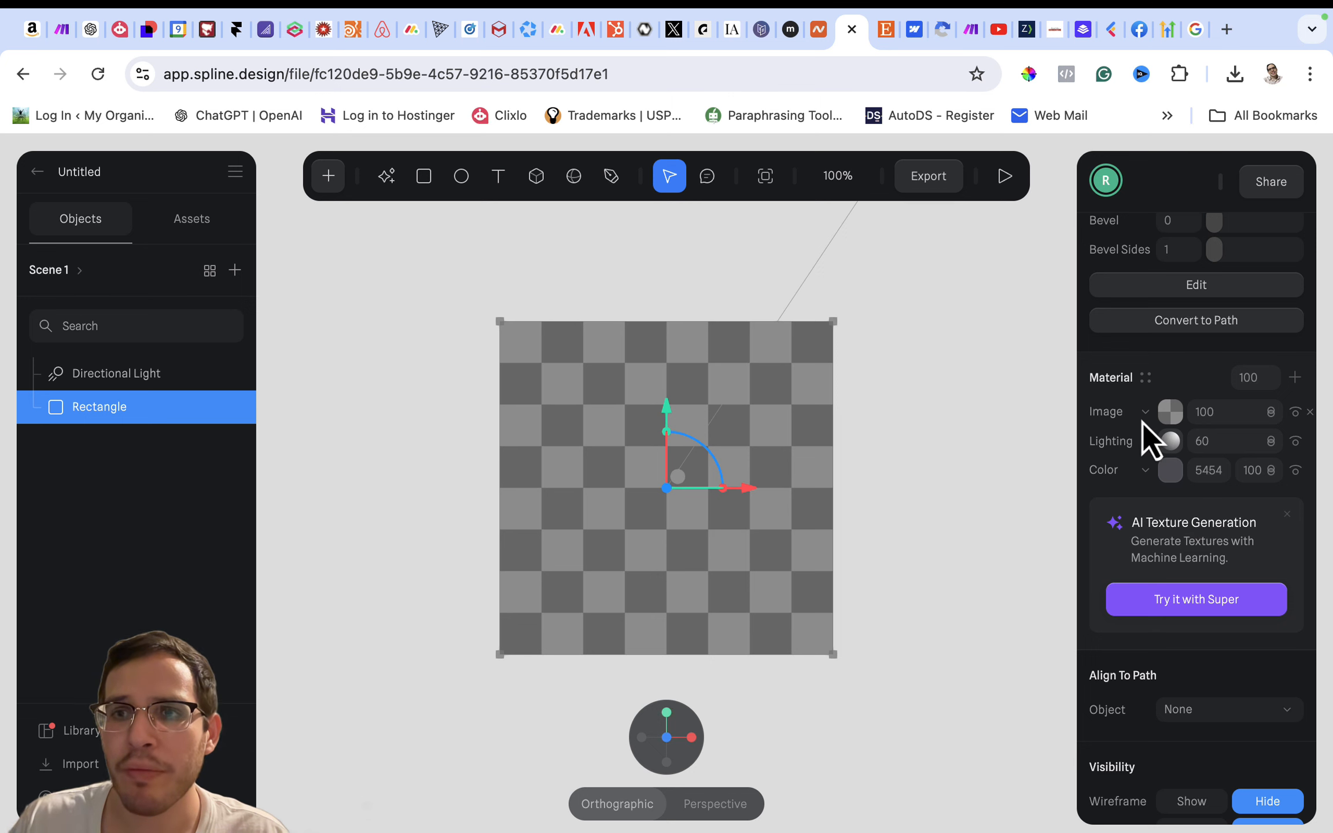
click(1169, 418)
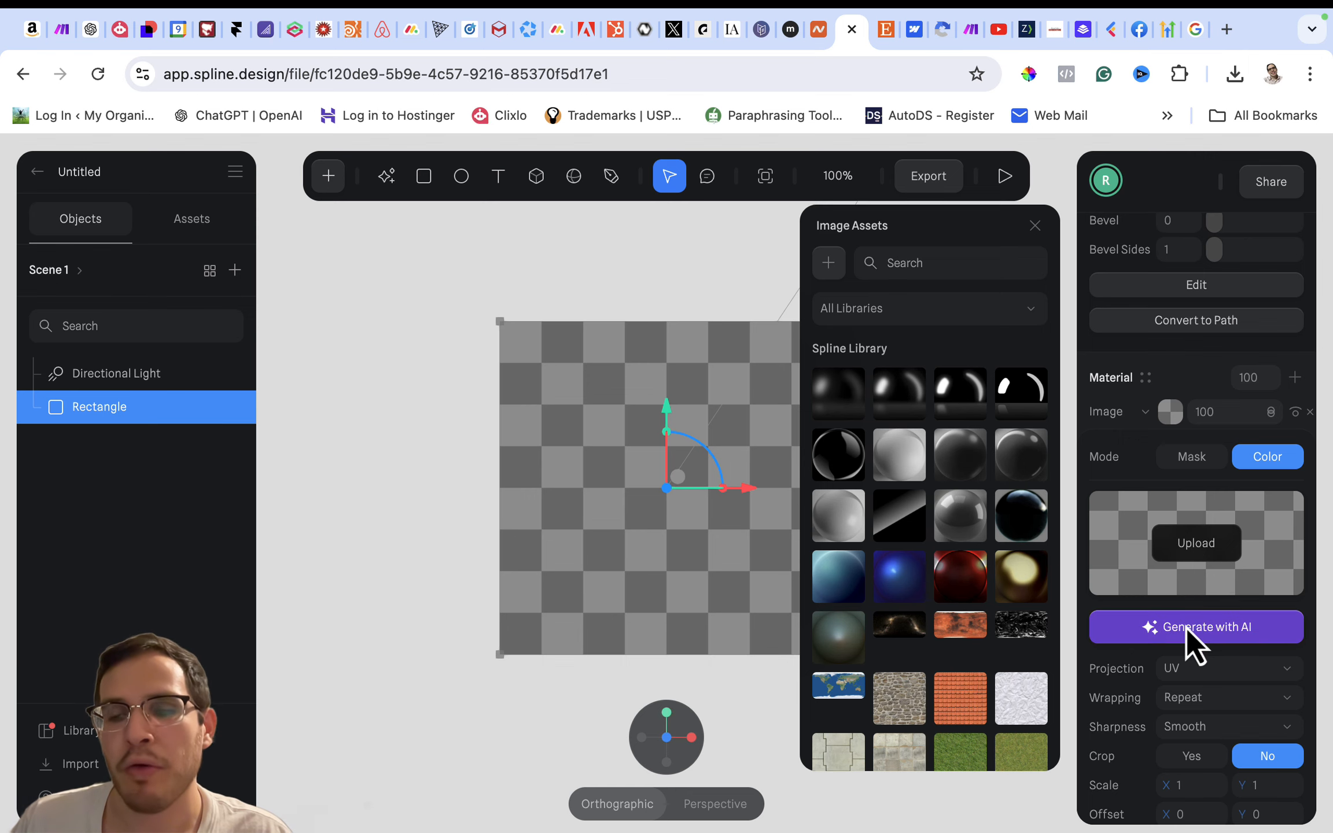
click(1201, 544)
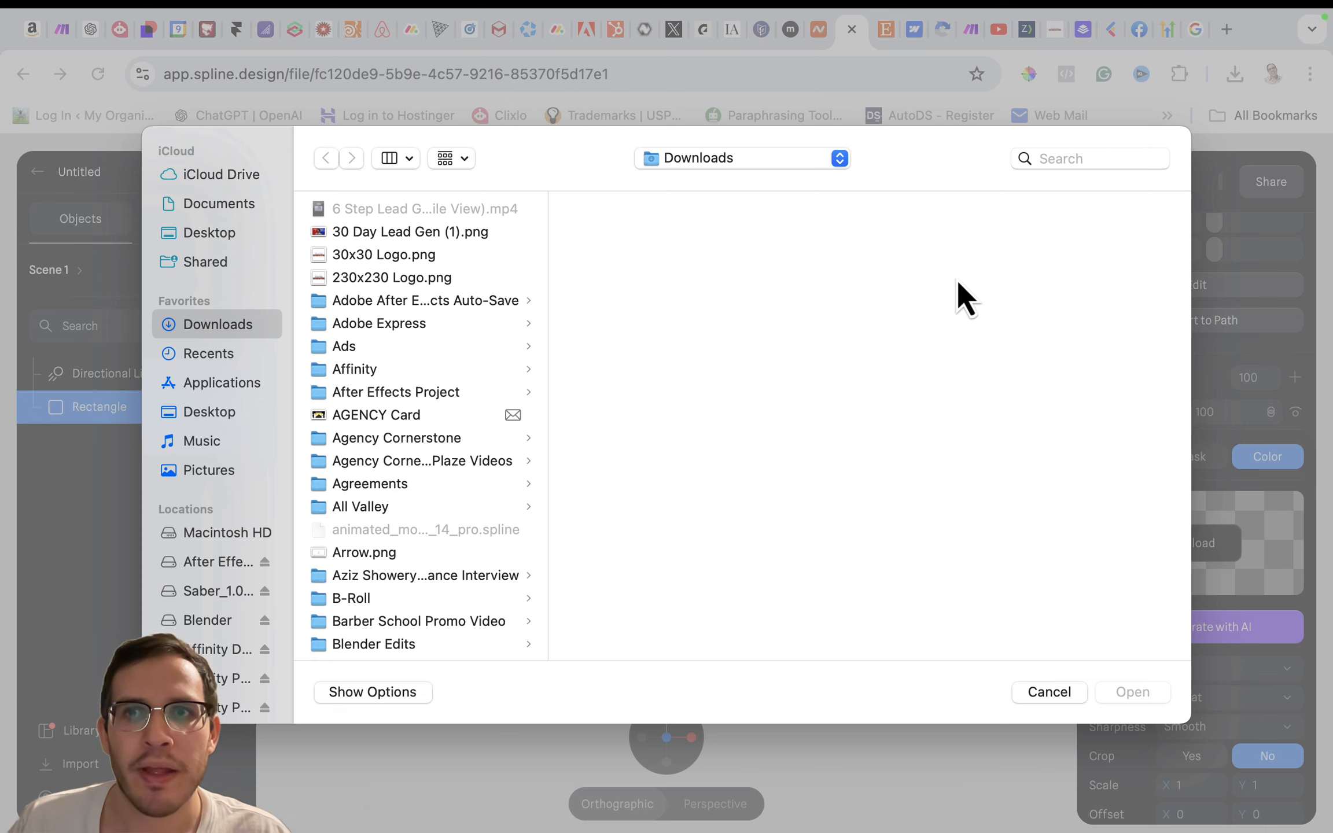
click(1064, 160)
text(Yah)
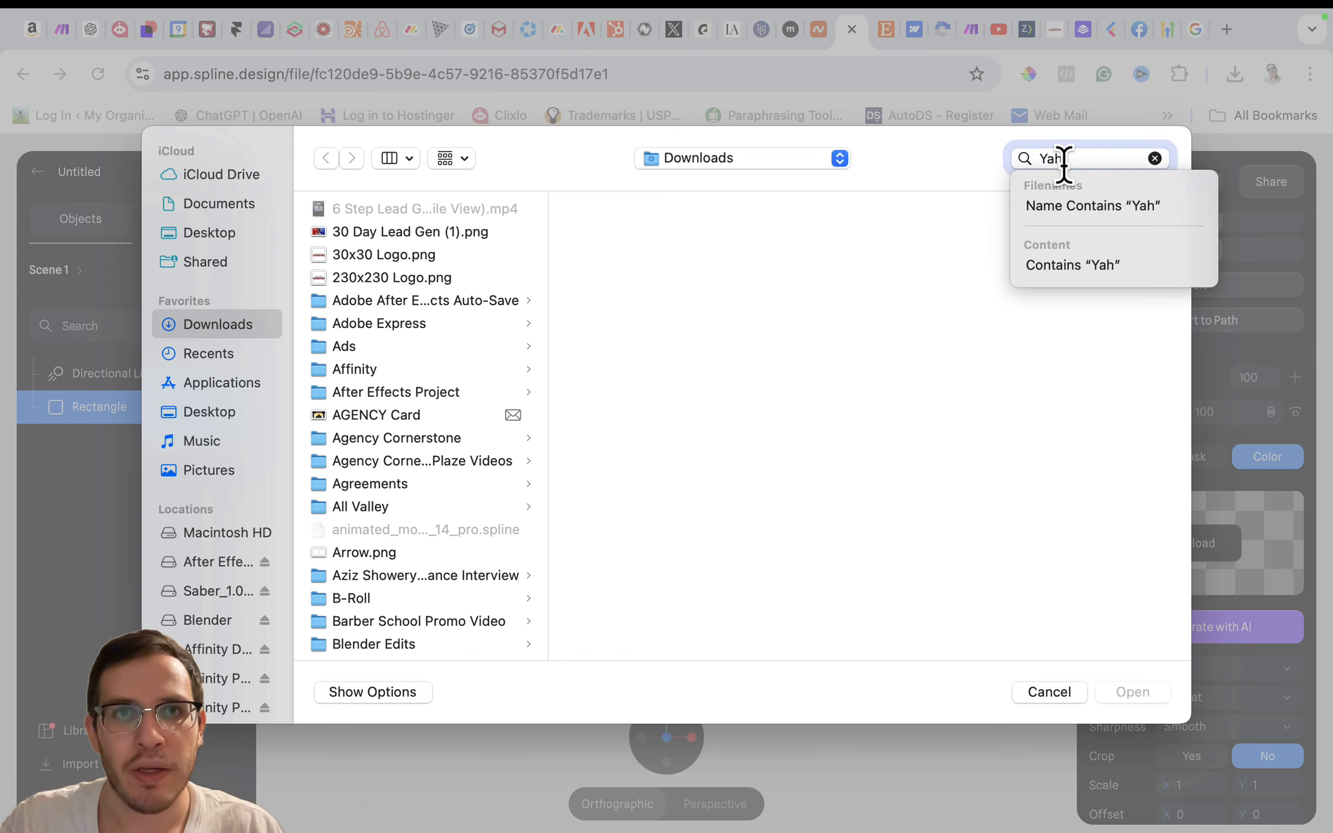
text(uah)
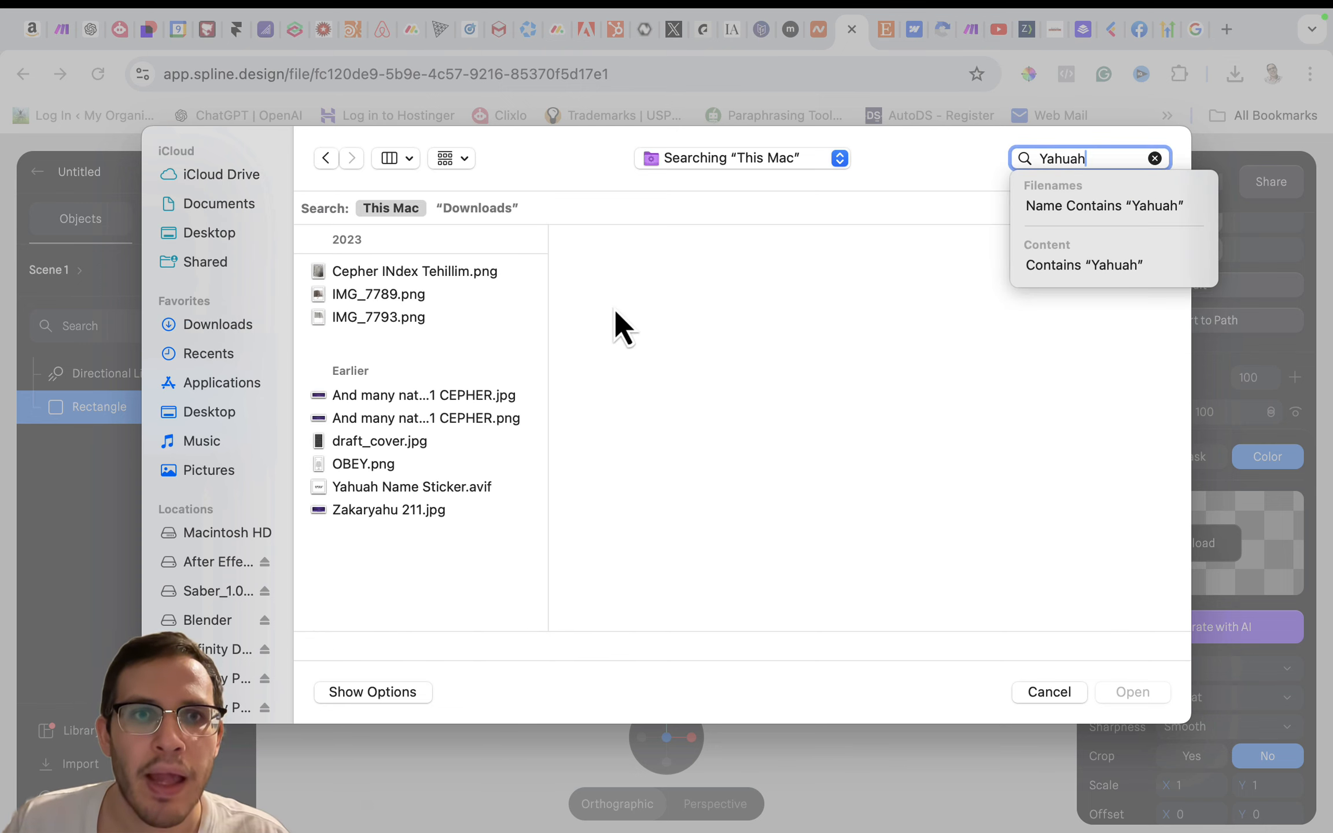
click(427, 489)
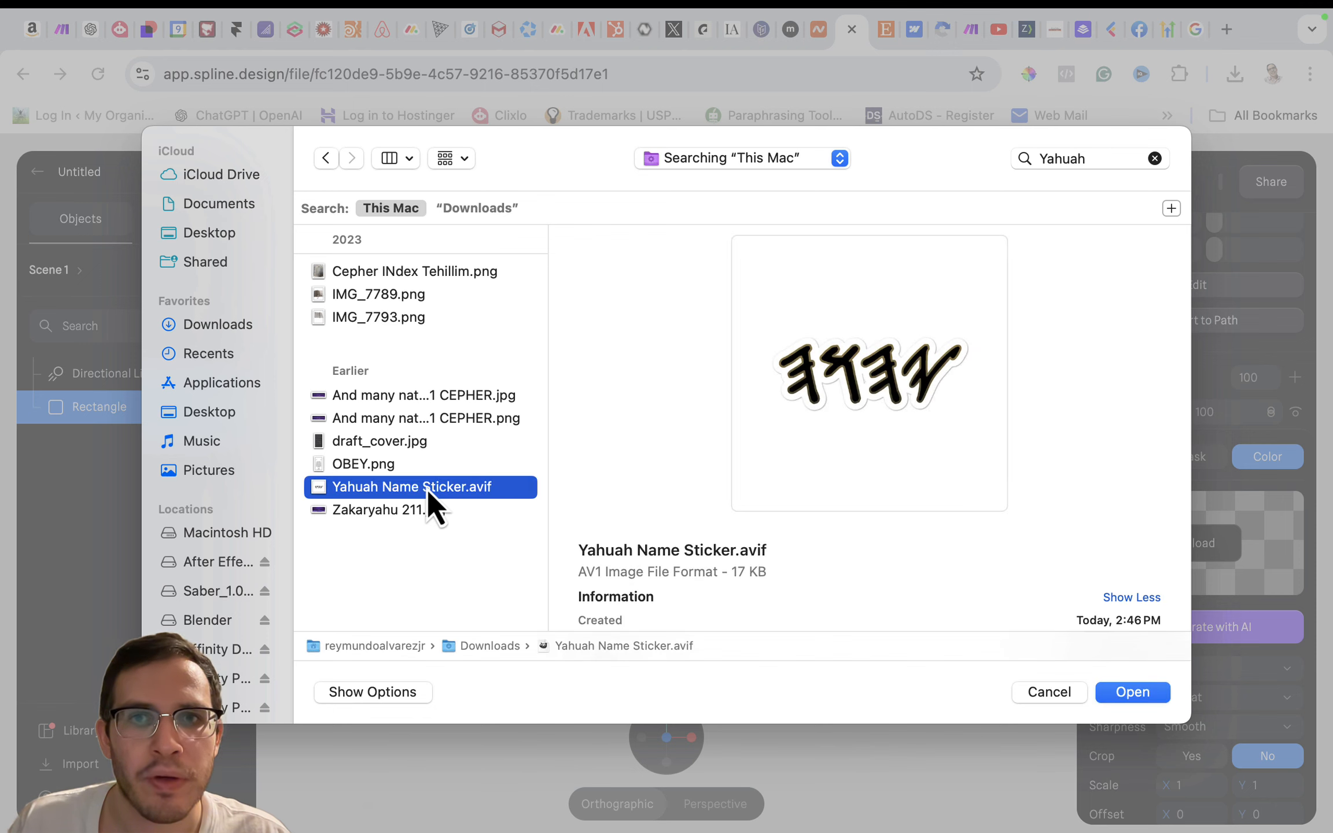
click(1133, 693)
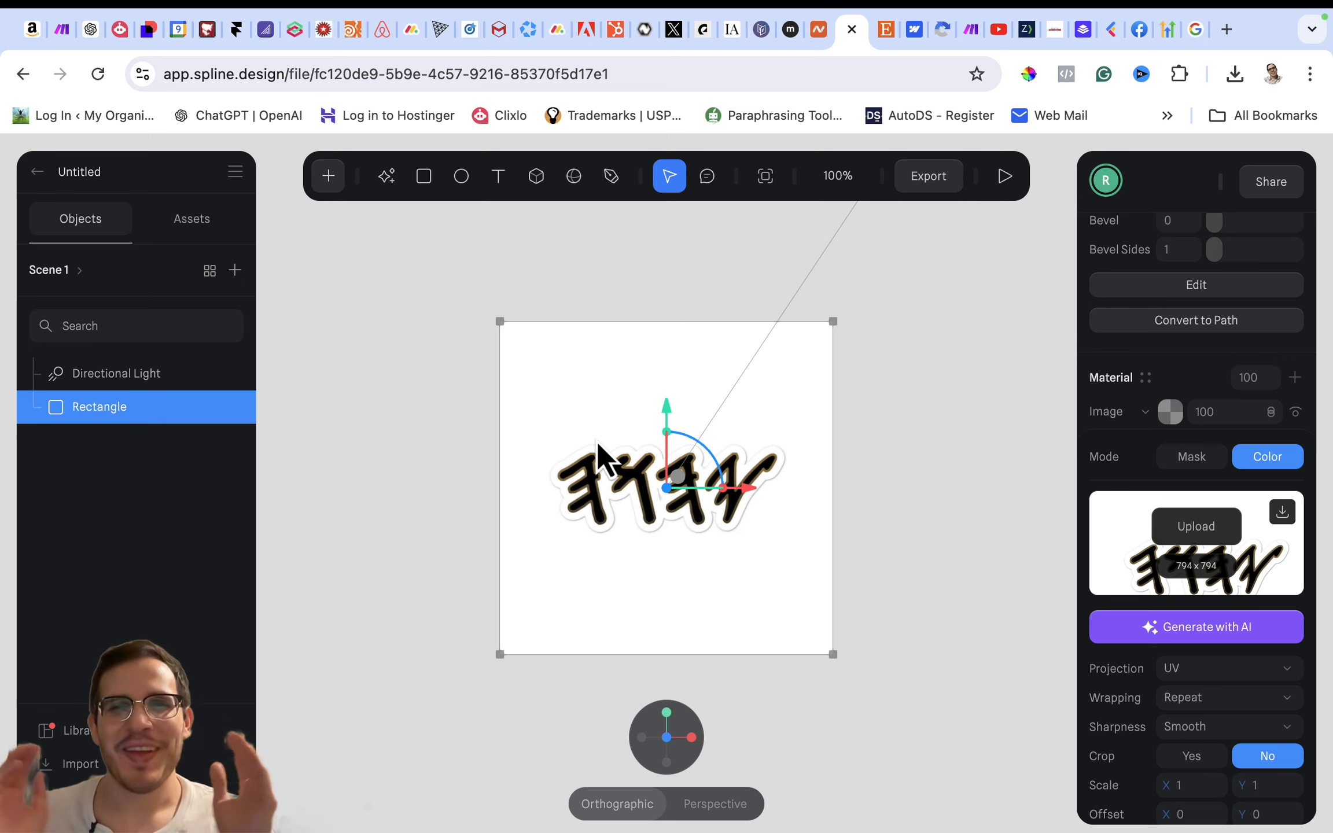
scroll(596, 440, up, 5)
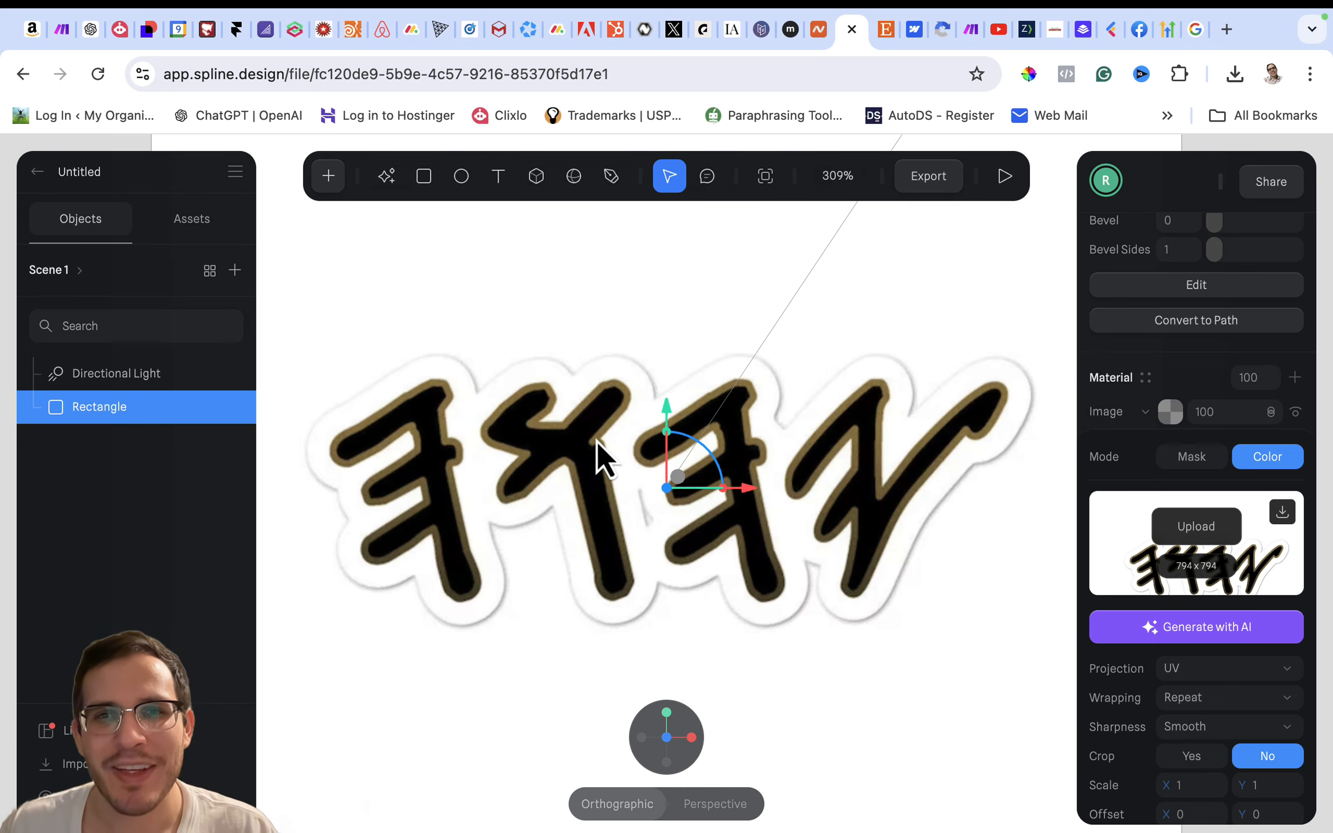
click(1030, 492)
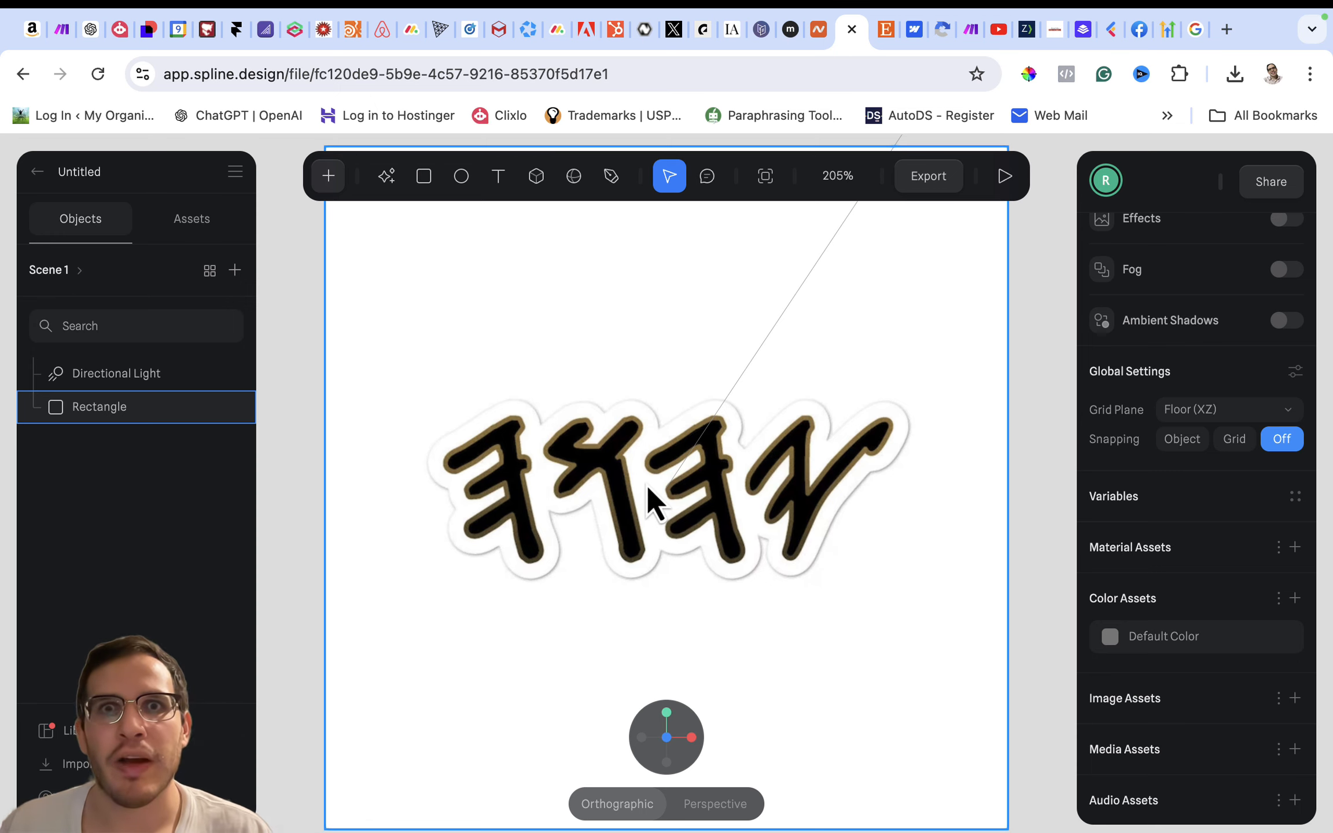
key(Escape)
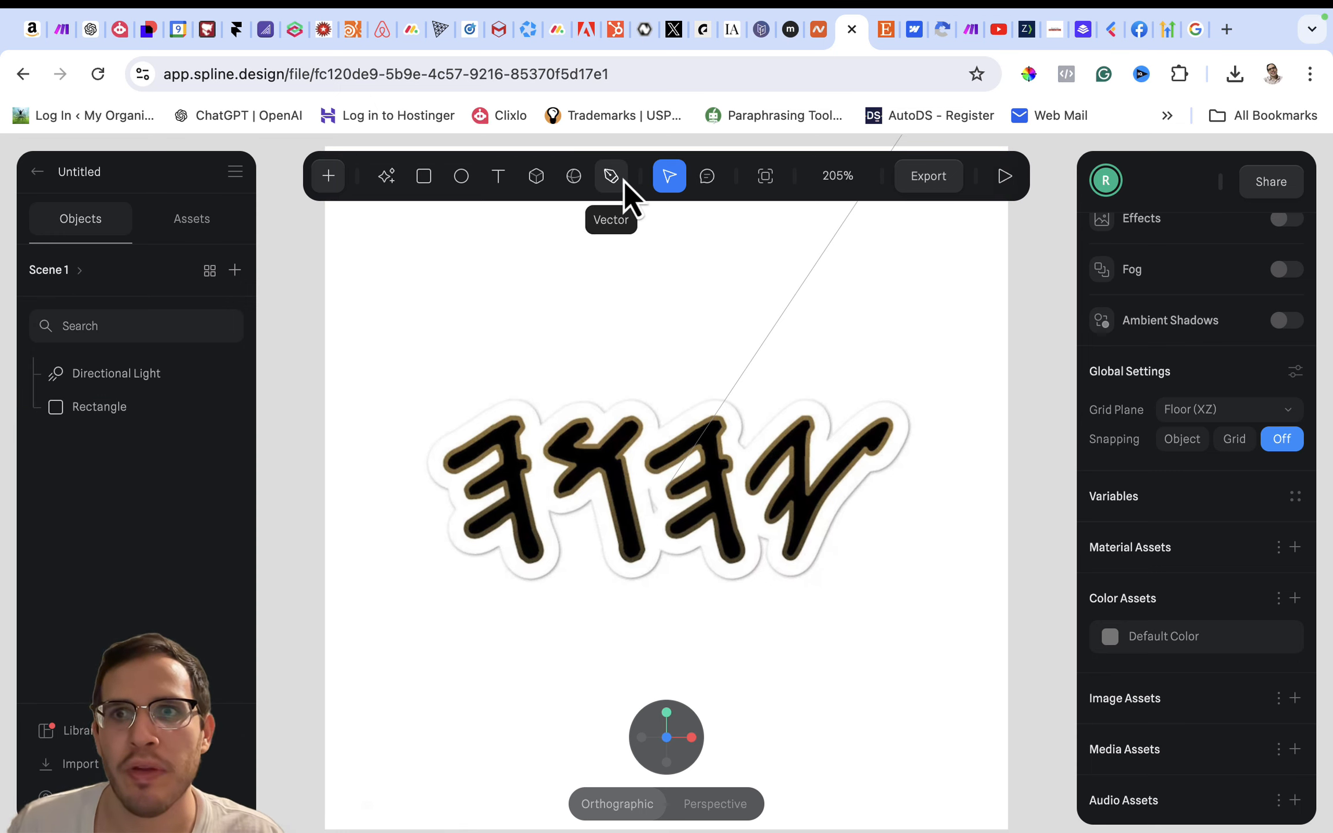
click(673, 292)
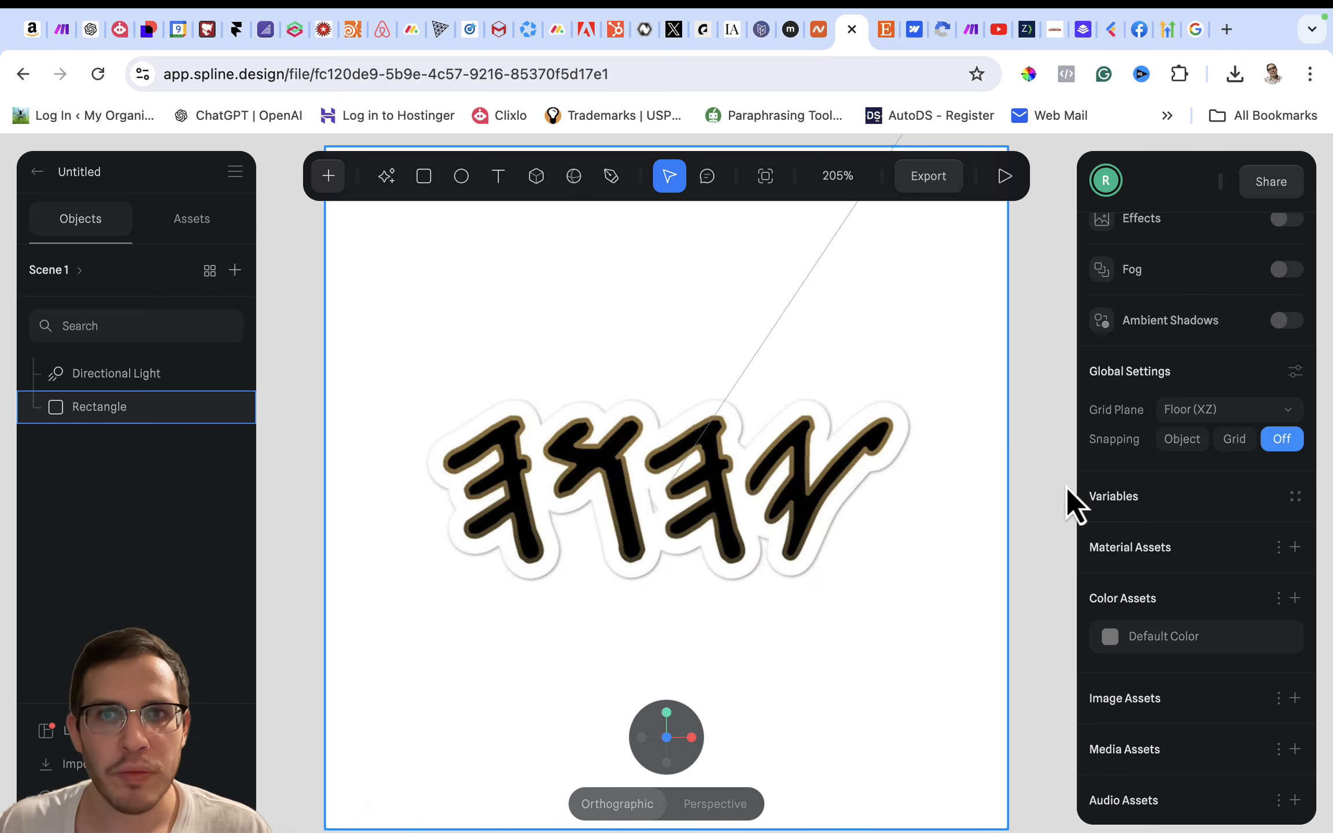
- Rename the rectangle as Yahuah Sticker Image
double_click(112, 406)
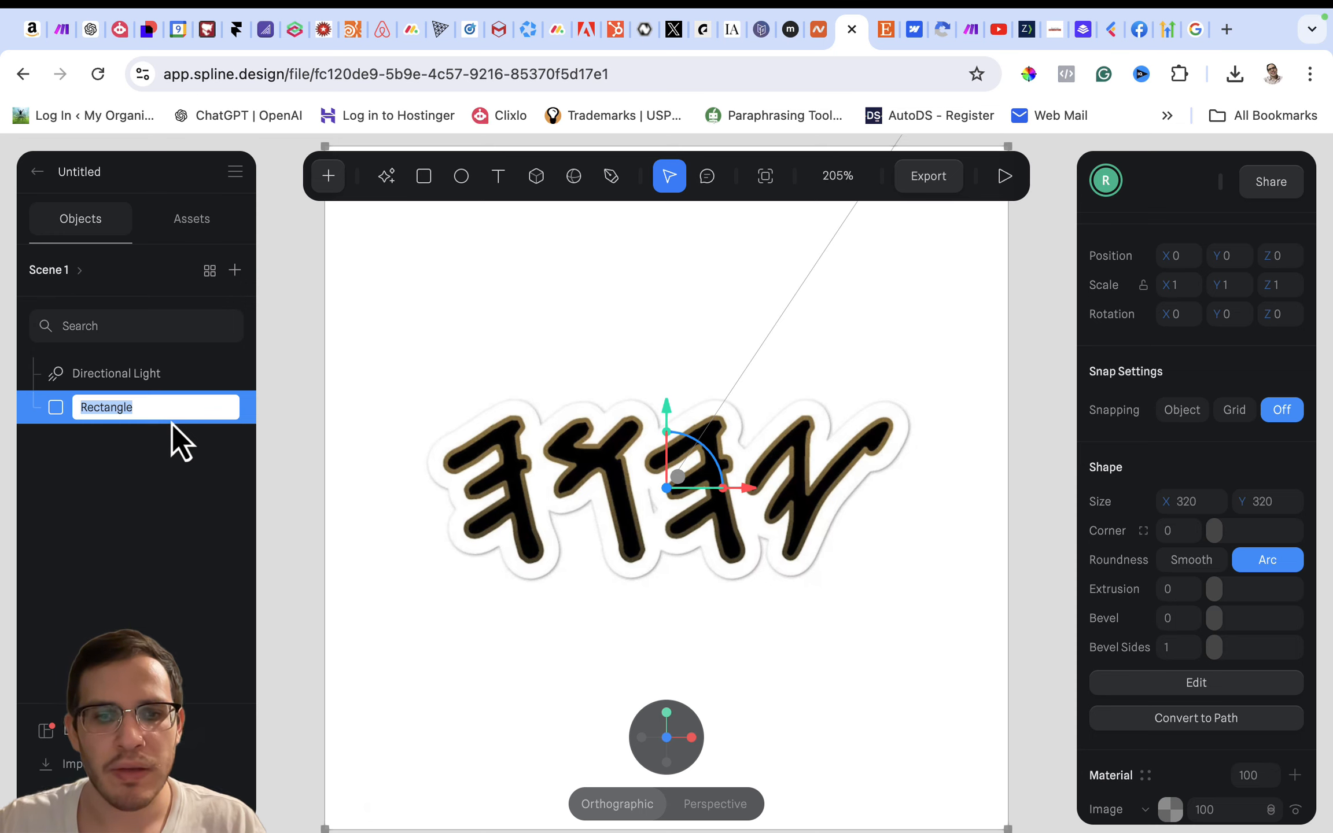
text(h Sticker Image)
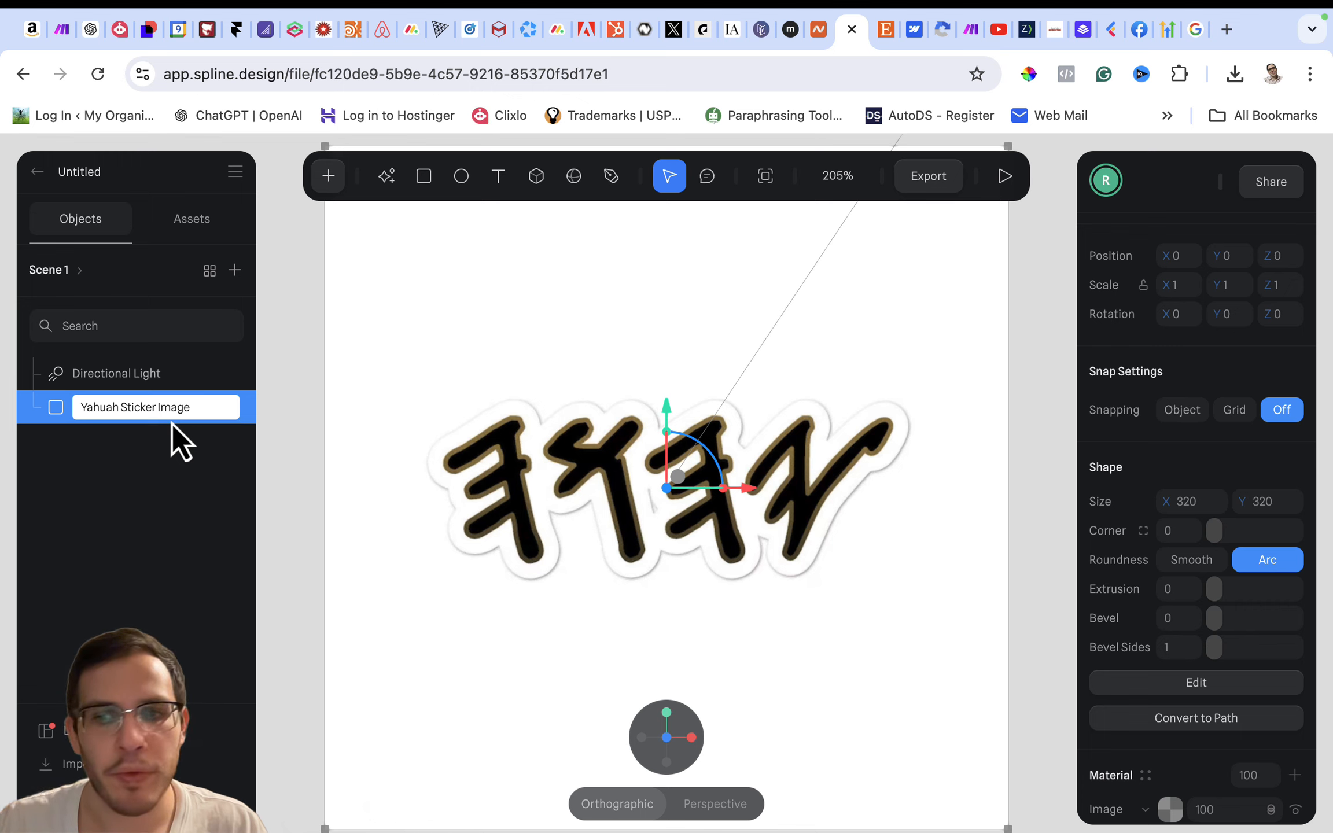
key(Return)
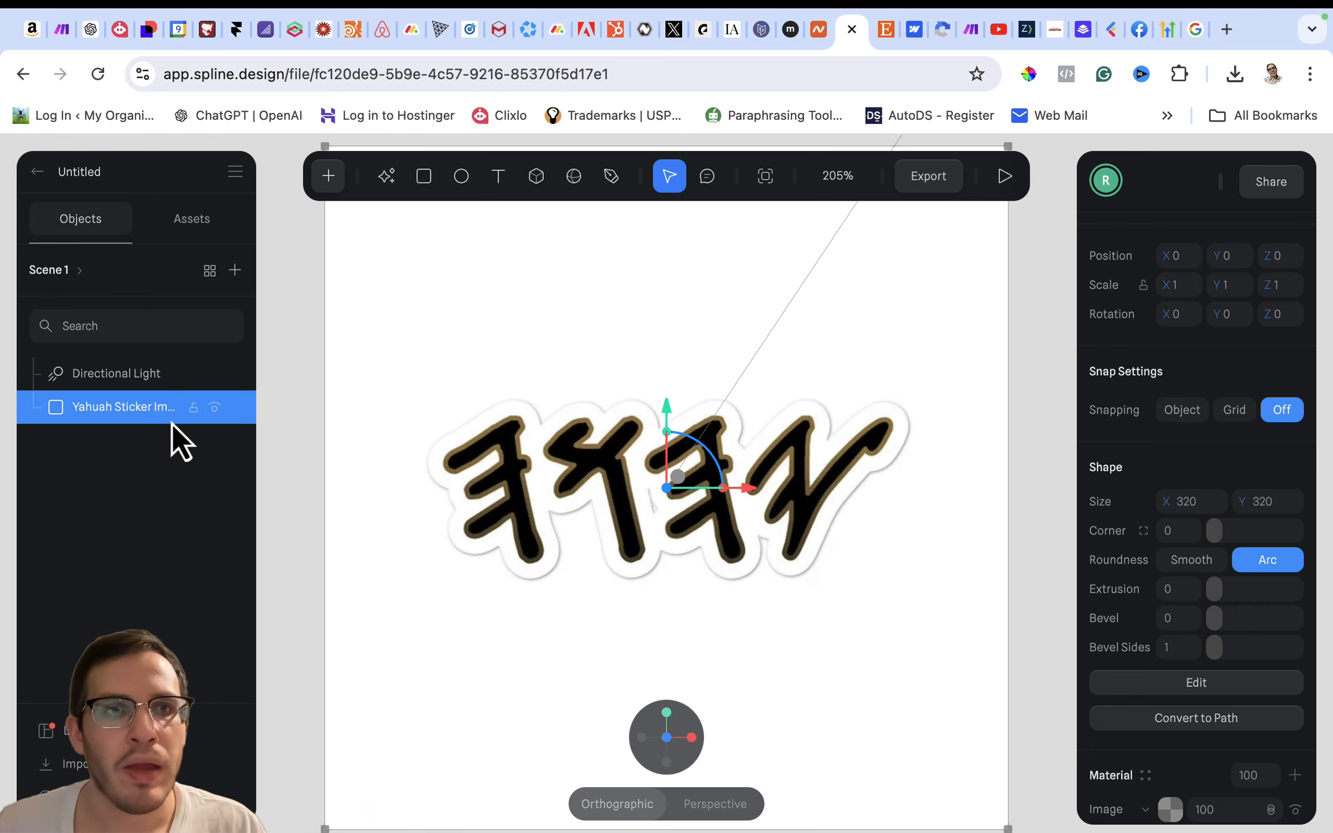
- Hide the directional light in the scene
click(75, 375)
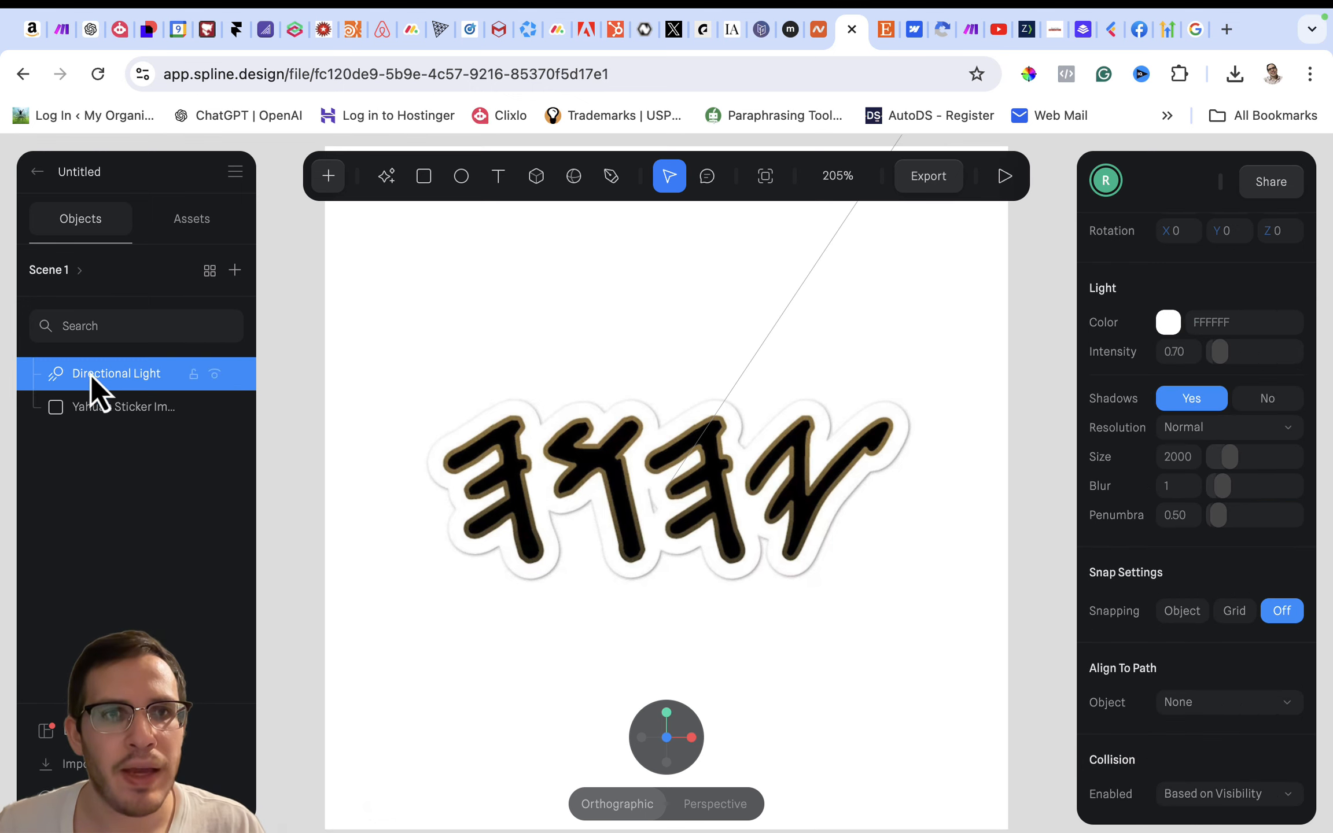
click(216, 376)
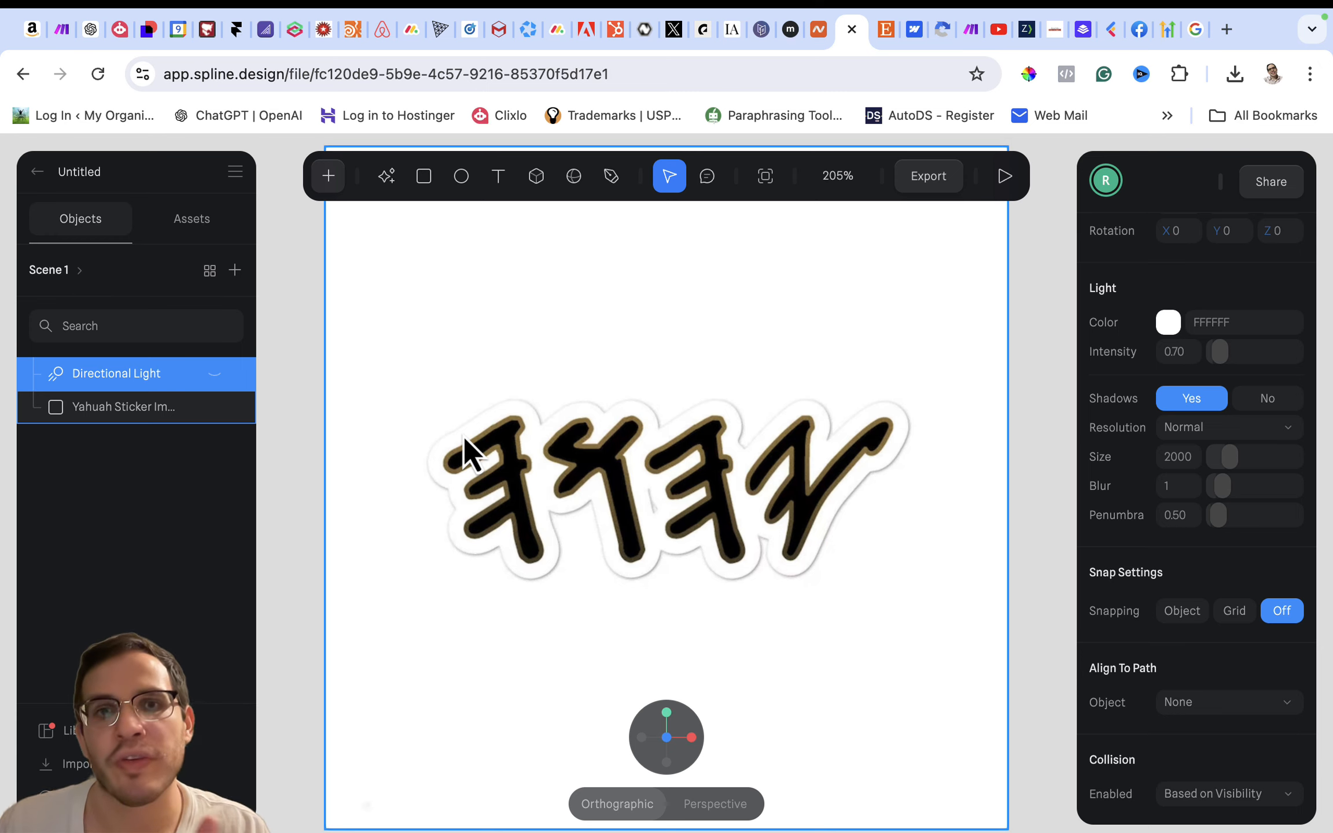
scroll(1125, 512, up, 3)
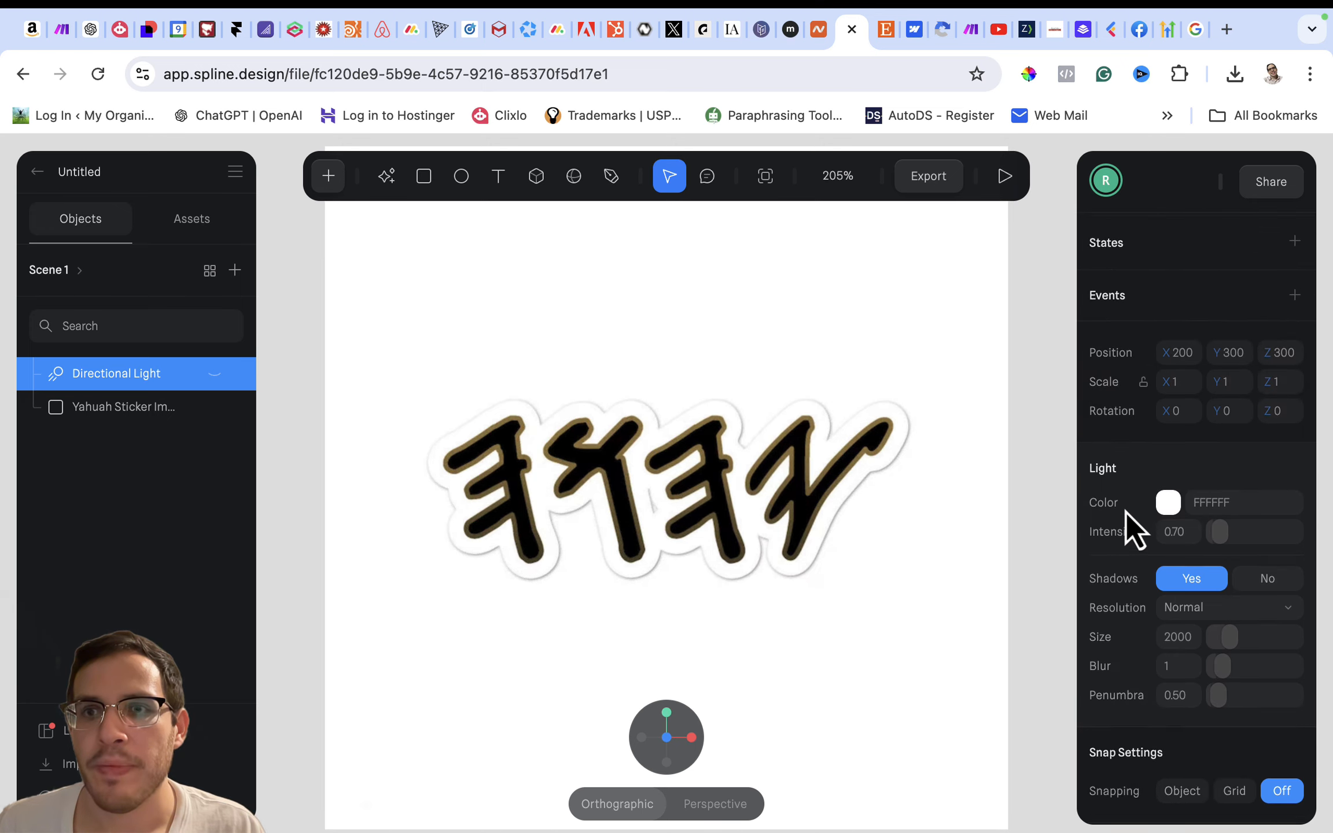
scroll(1125, 513, down, 5)
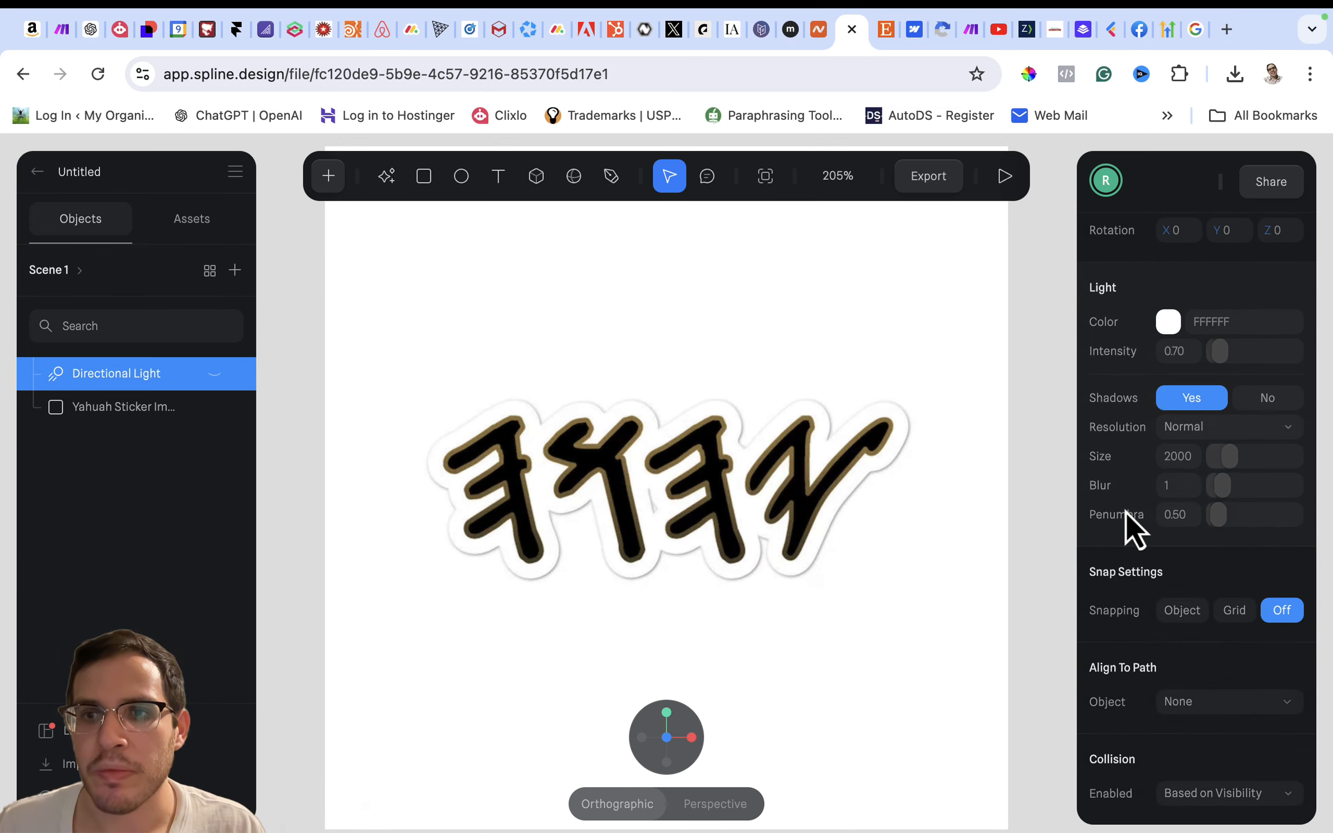
- Open the play settings of the public URL export, keeping Scene 1 as main scene and Personal Camera as camera
double_click(888, 466)
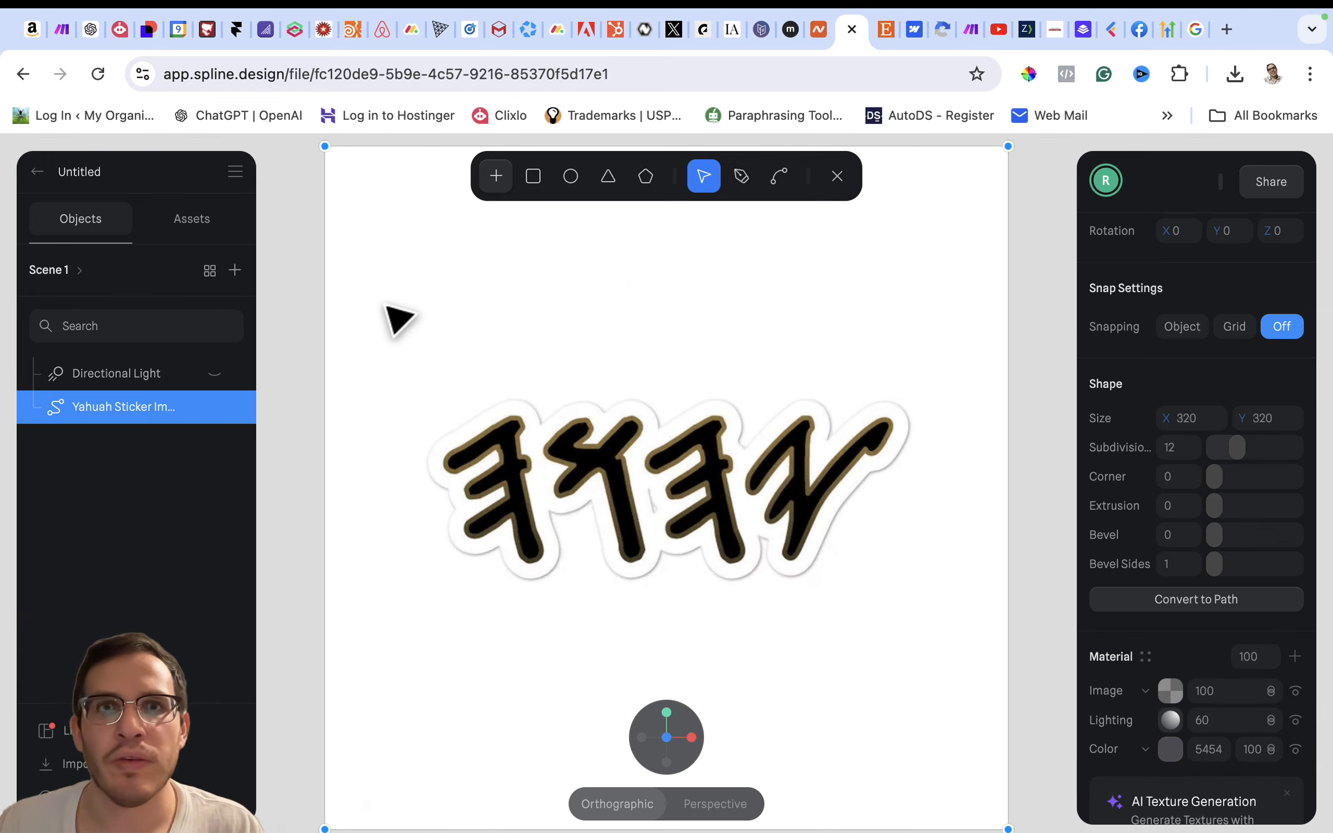
click(838, 178)
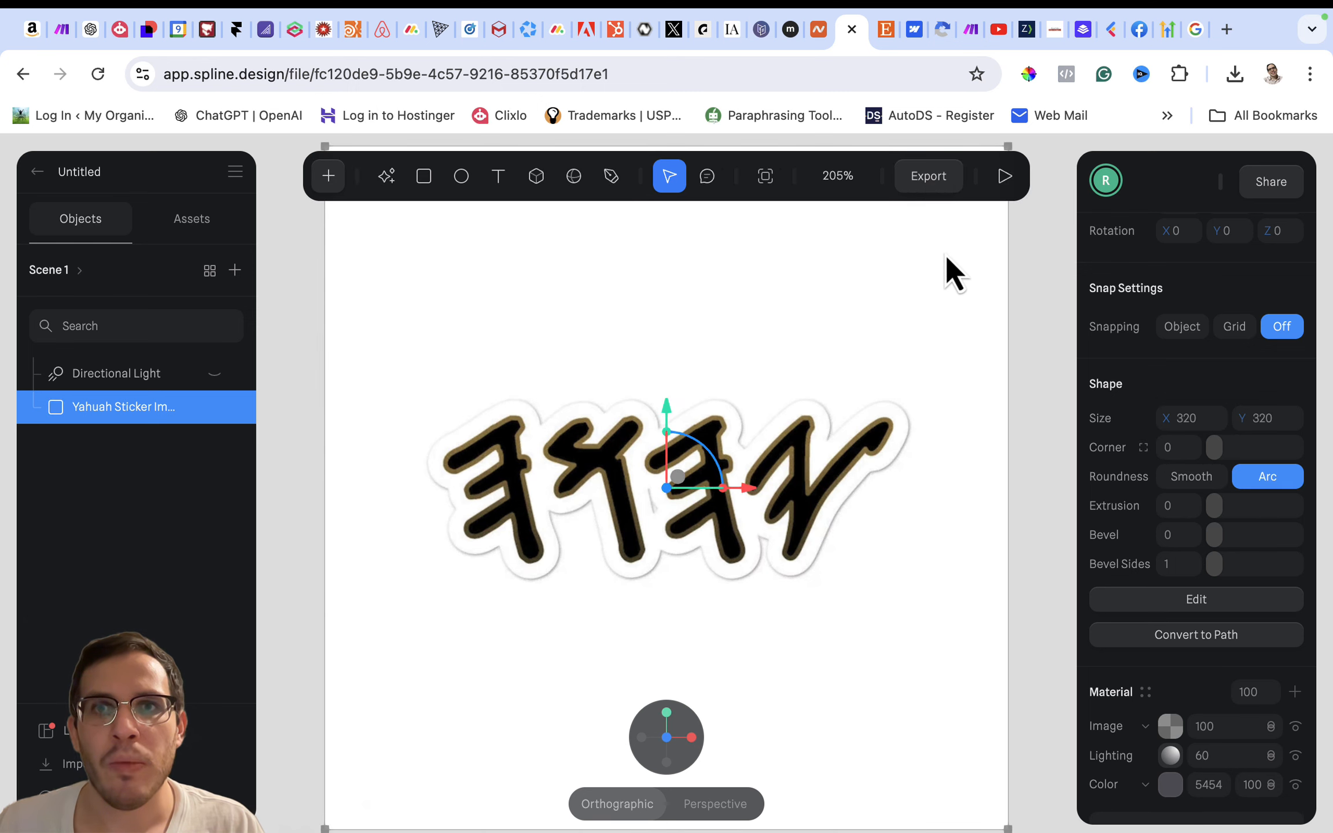
click(924, 177)
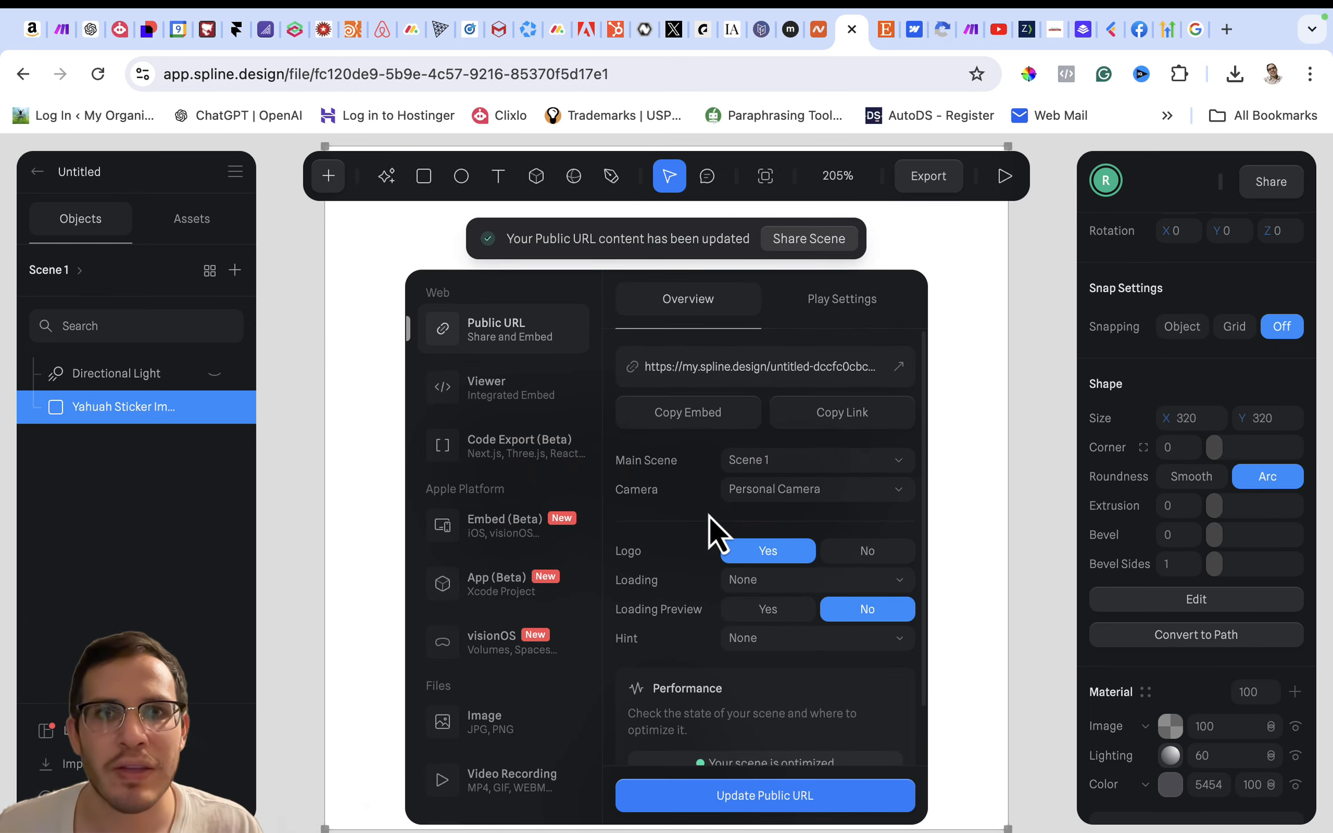
click(850, 306)
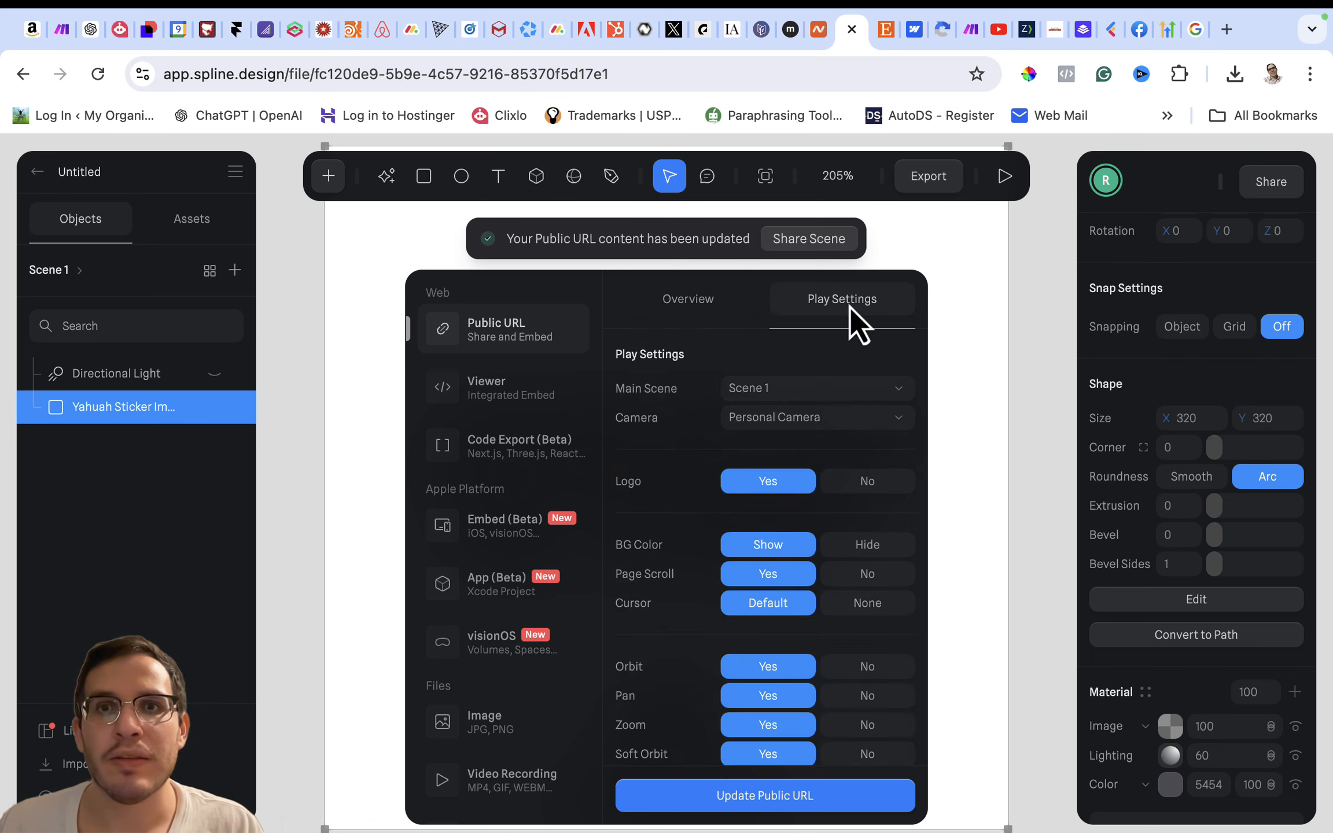
click(750, 393)
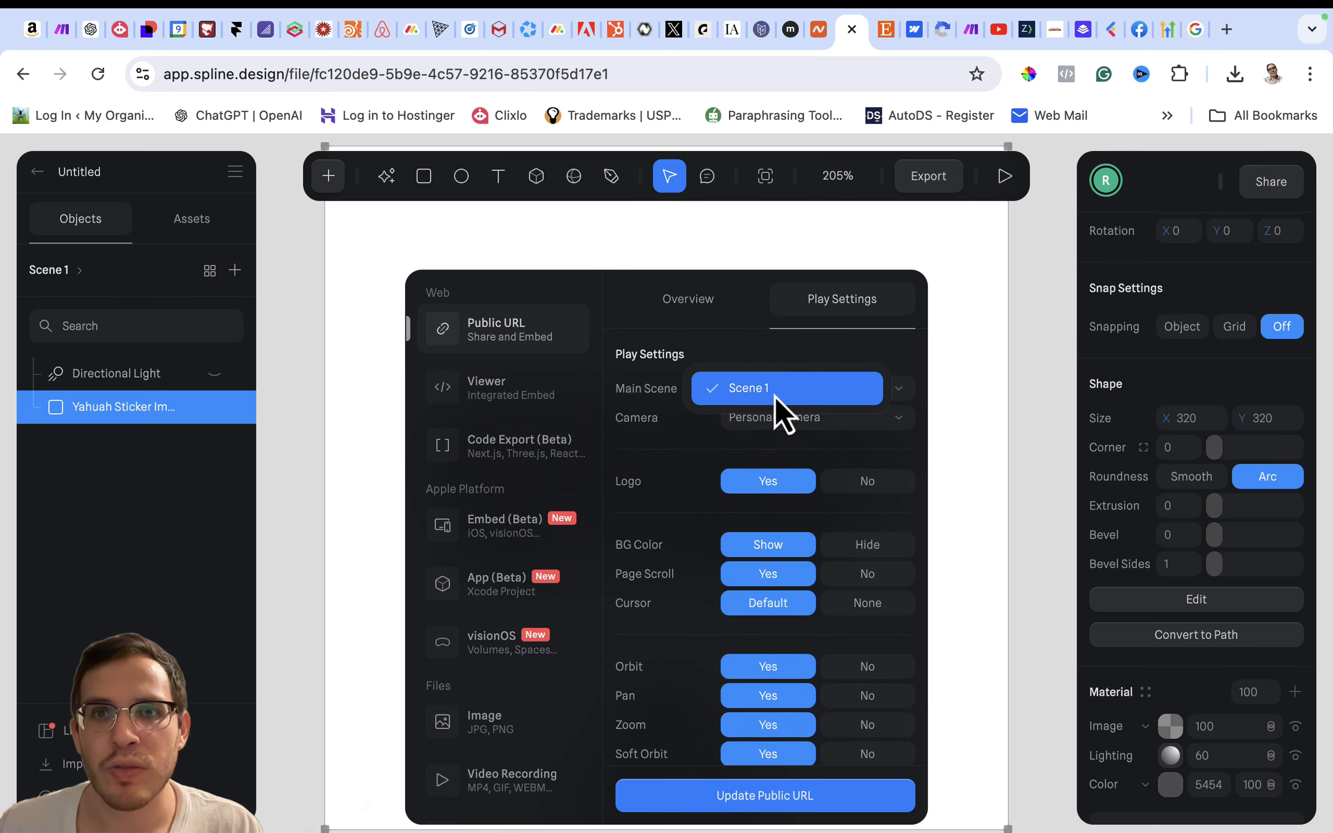
click(731, 389)
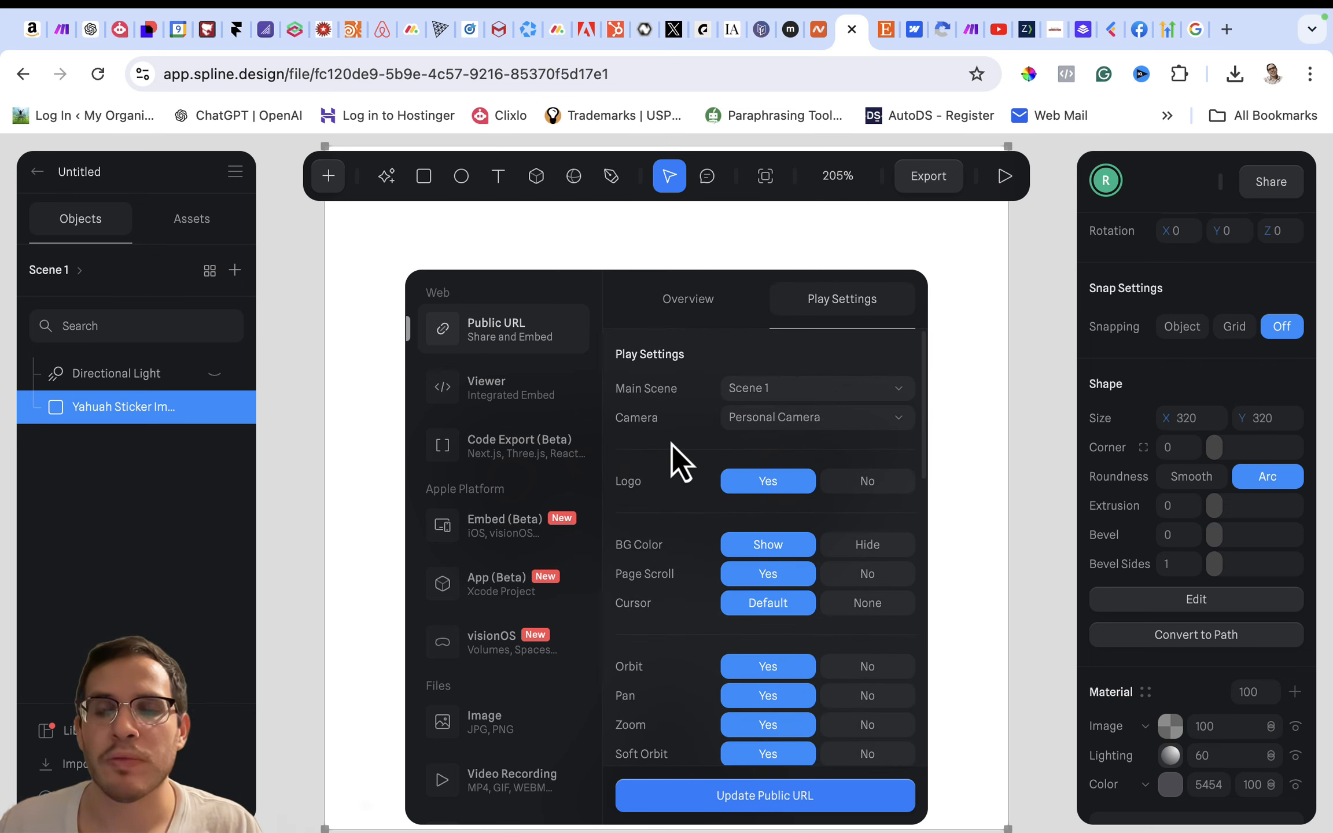
click(864, 416)
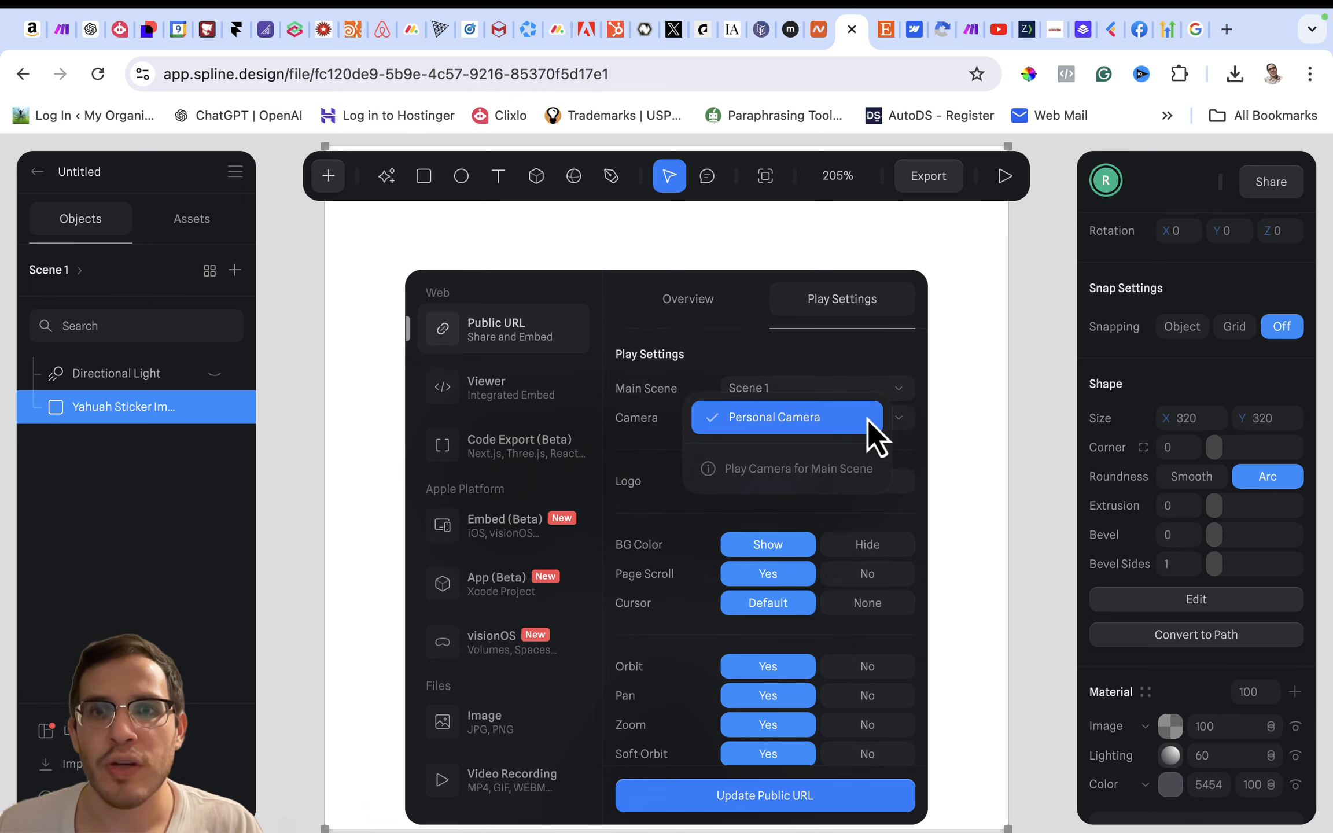
click(771, 424)
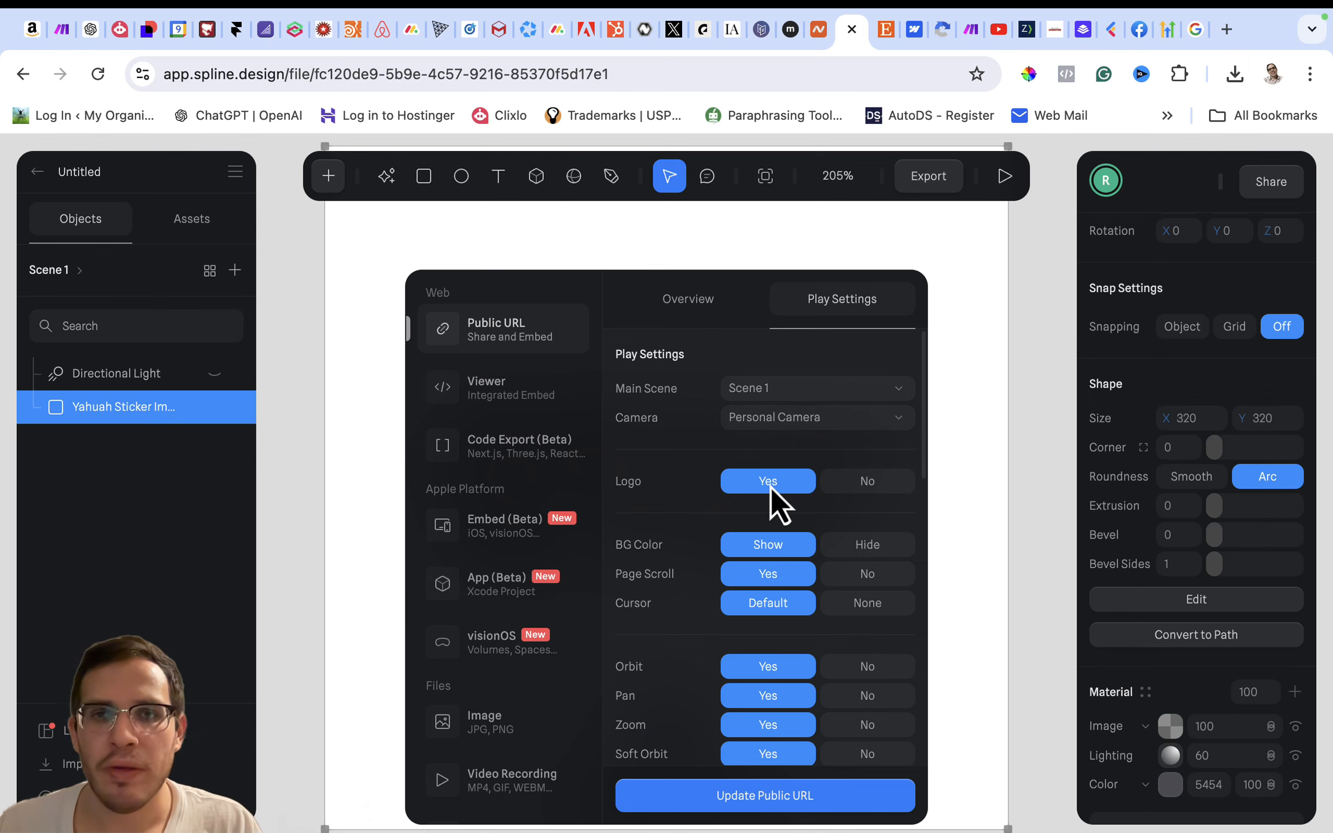
- Keep the background color shown and disable pan, zoom and orbit in the play settings
scroll(687, 539, down, 3)
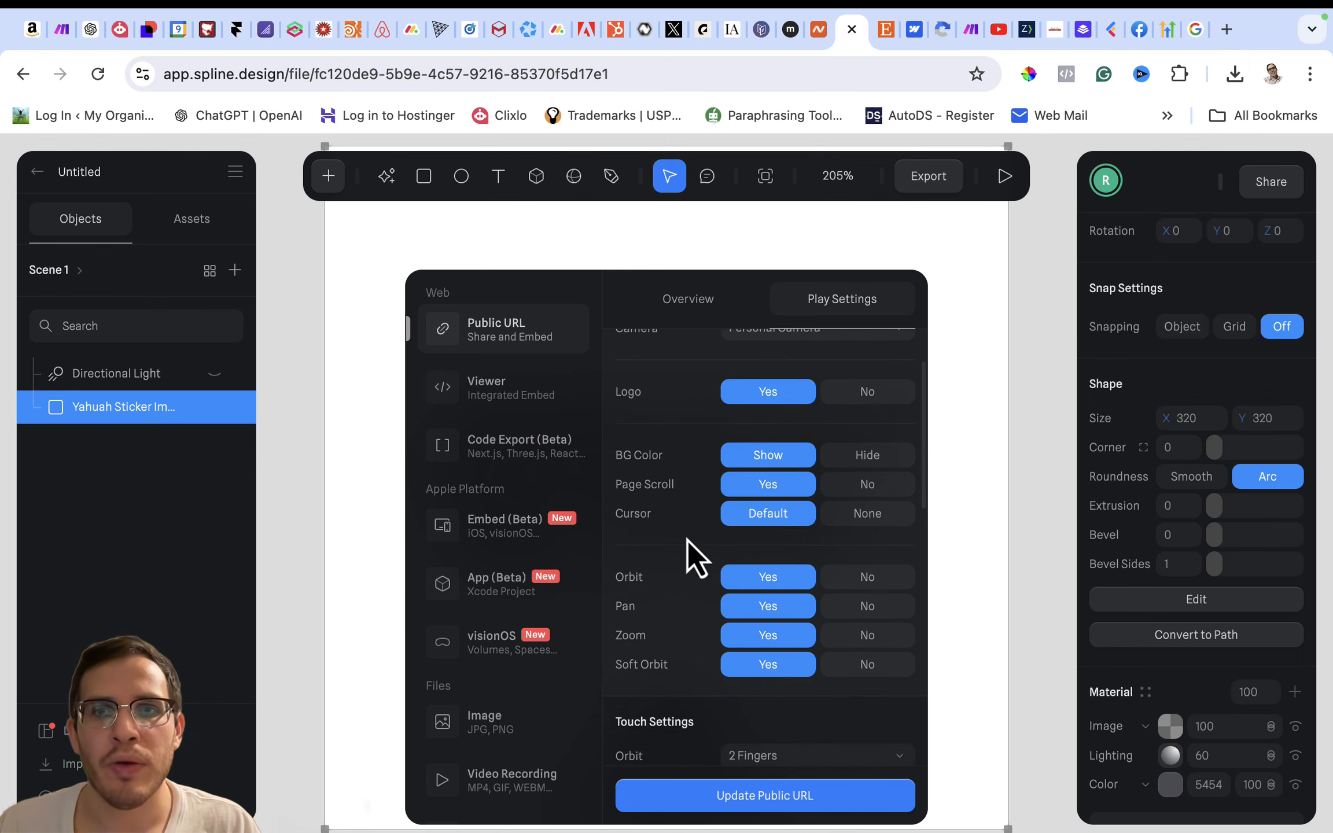
click(856, 452)
click(773, 461)
scroll(639, 550, down, 2)
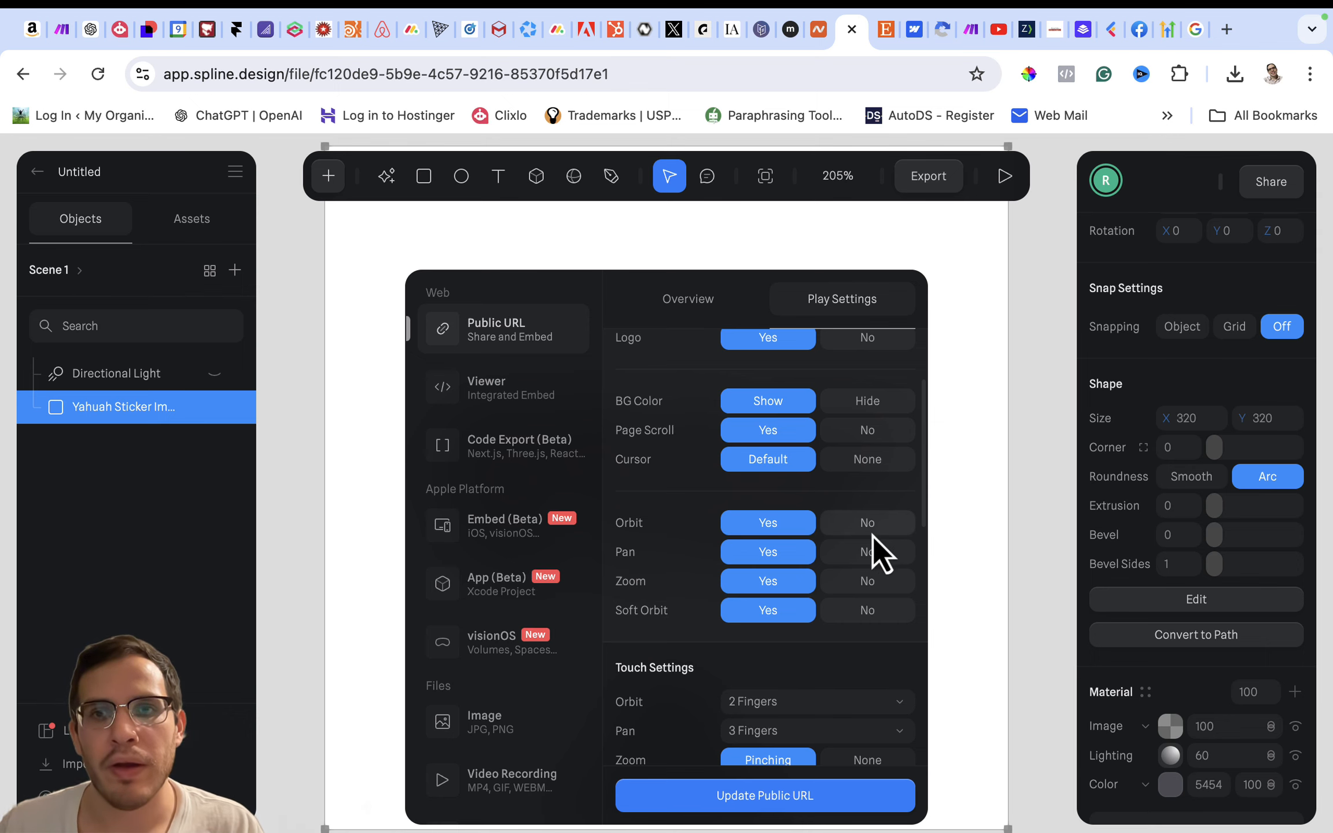
click(866, 553)
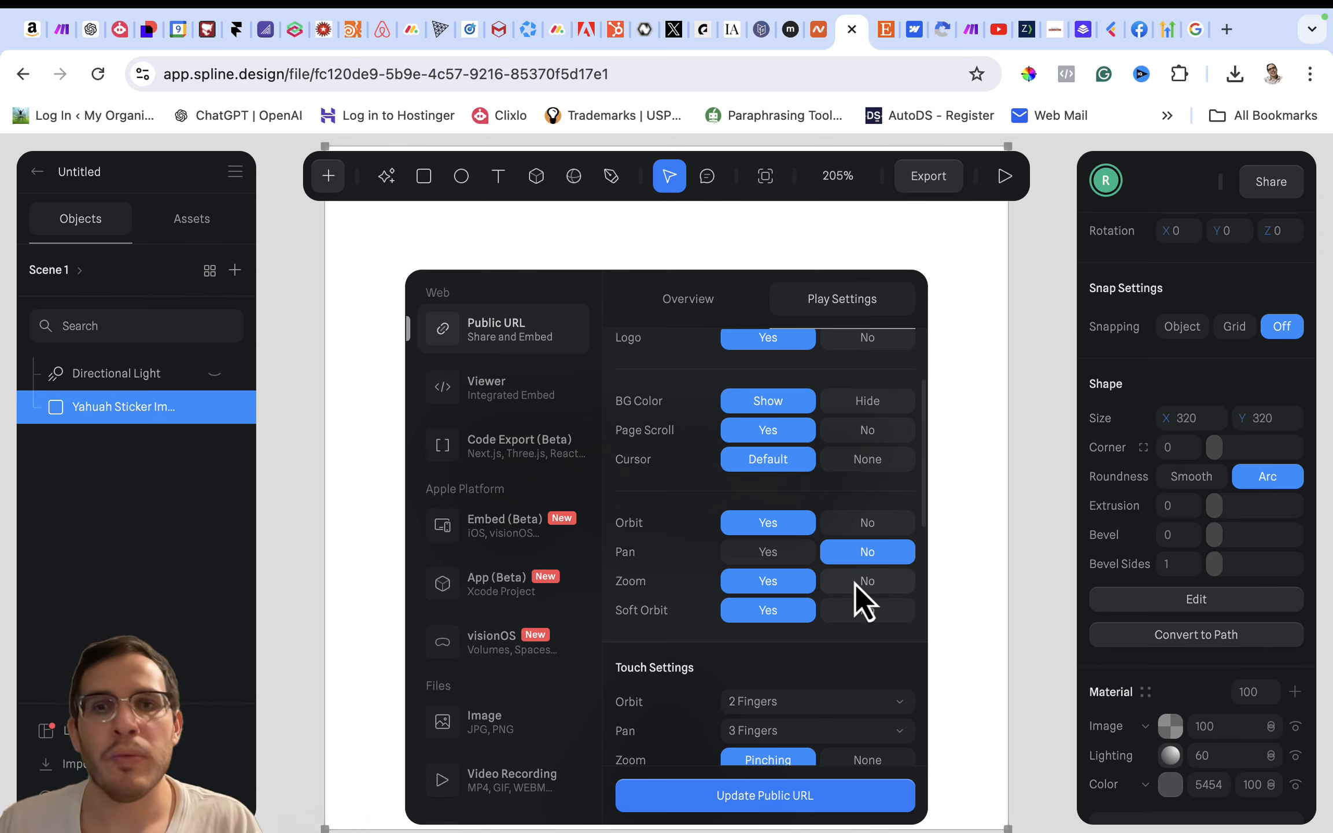
click(856, 583)
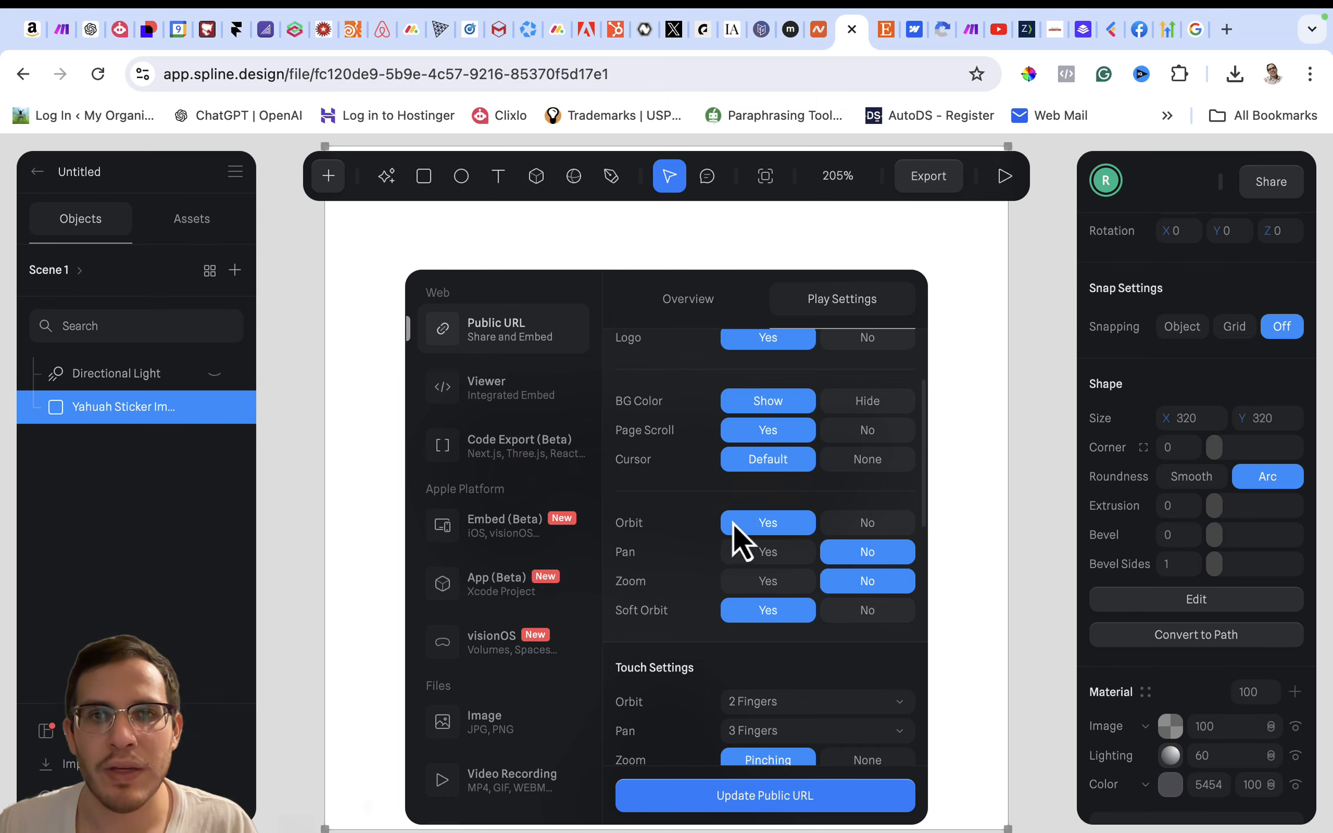
click(875, 523)
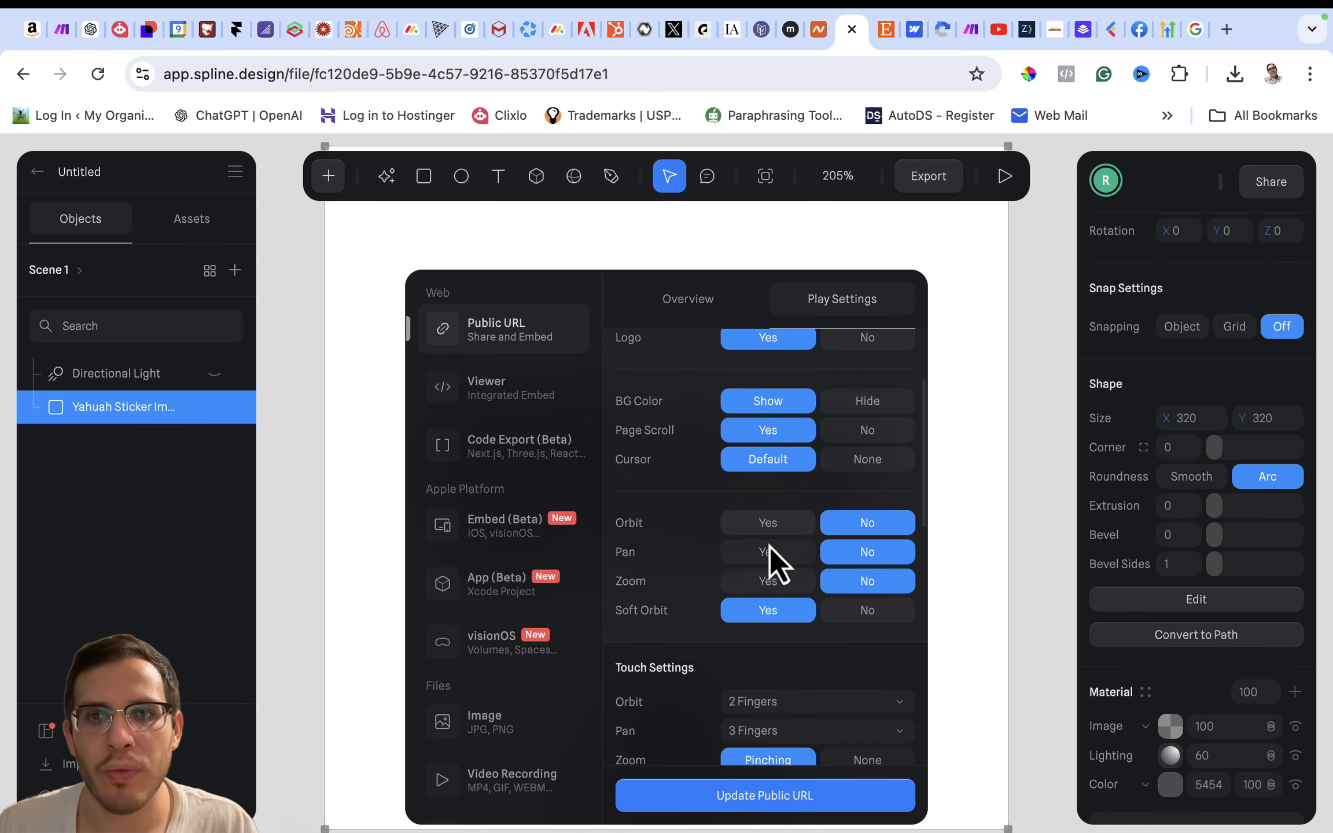
- Disable orbit and pan in the touch settings and set touch zoom to None
scroll(773, 664, down, 5)
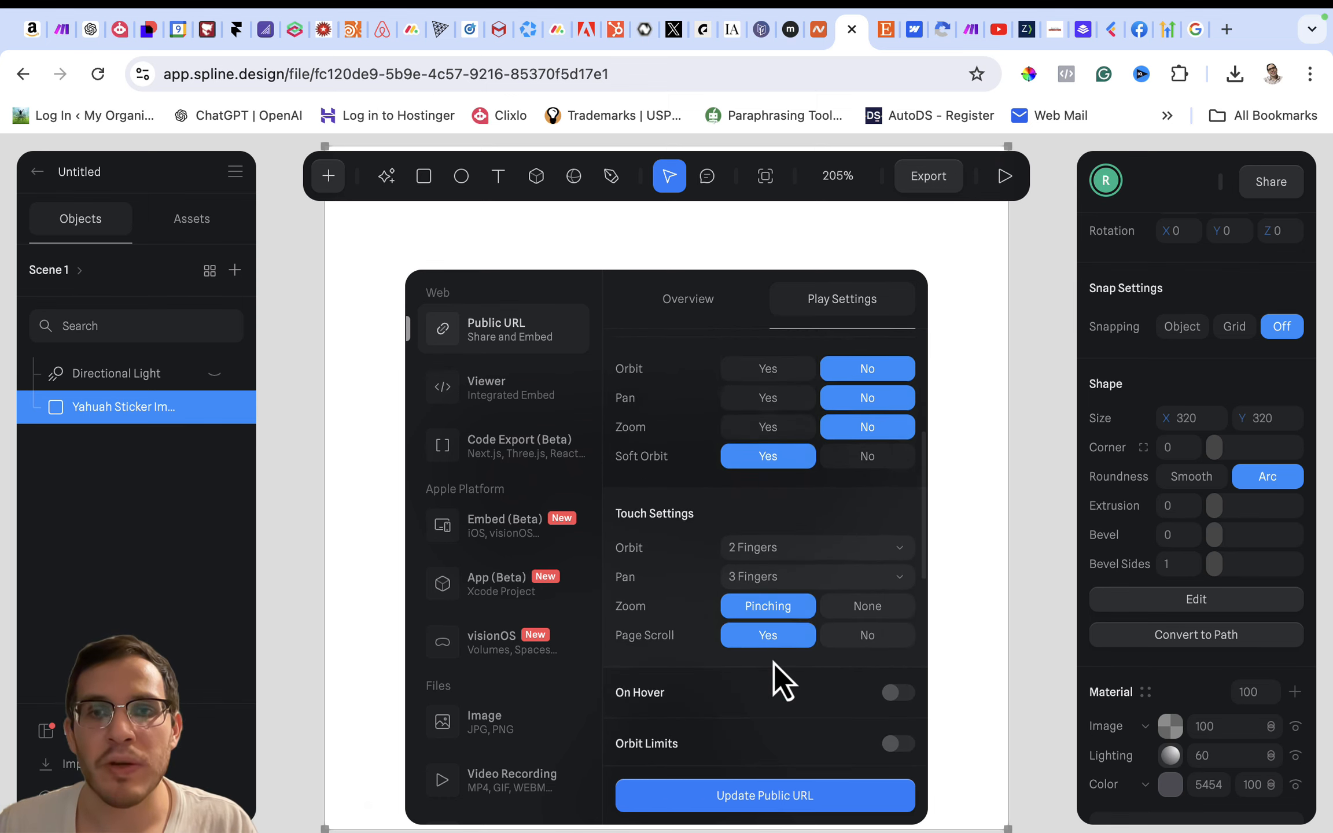
click(776, 513)
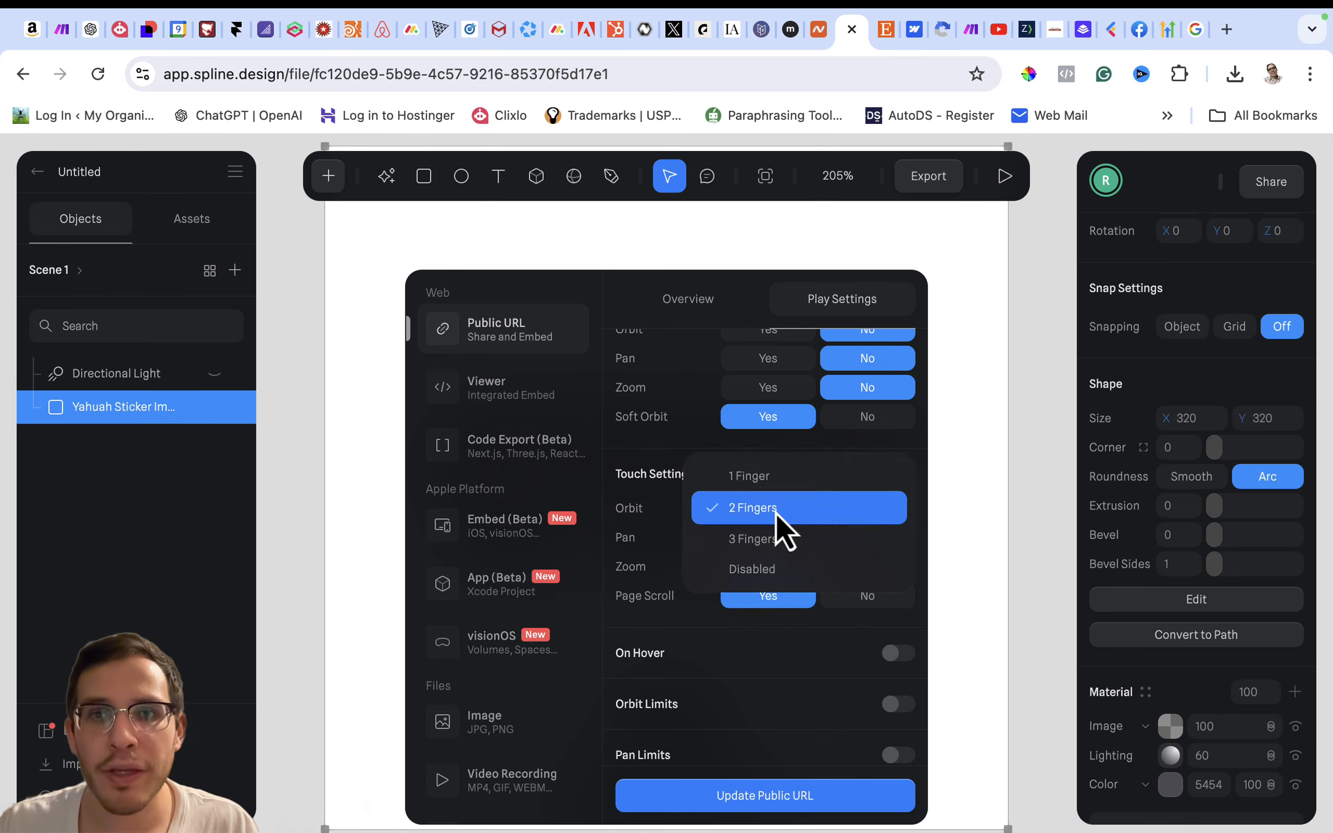
click(777, 477)
click(778, 518)
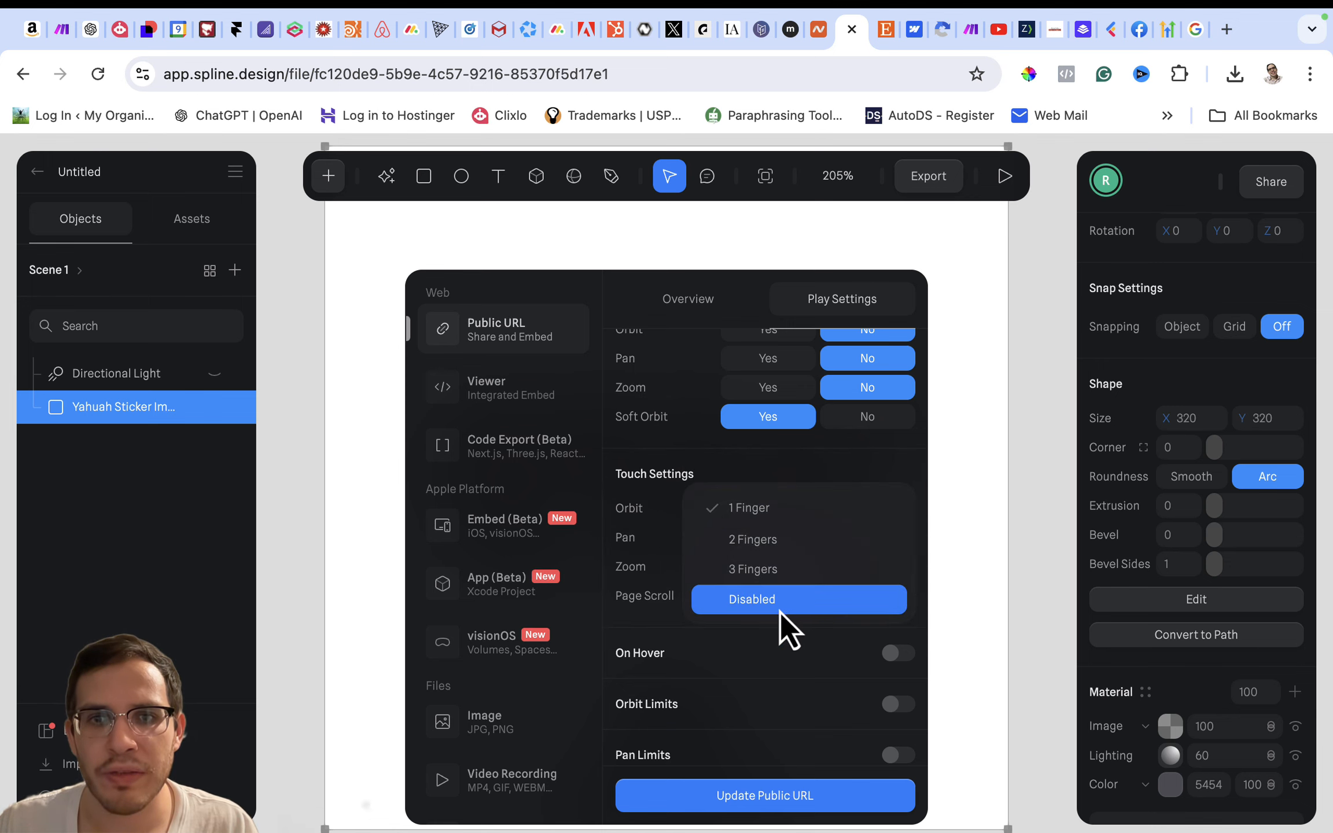
click(779, 604)
click(775, 535)
click(778, 571)
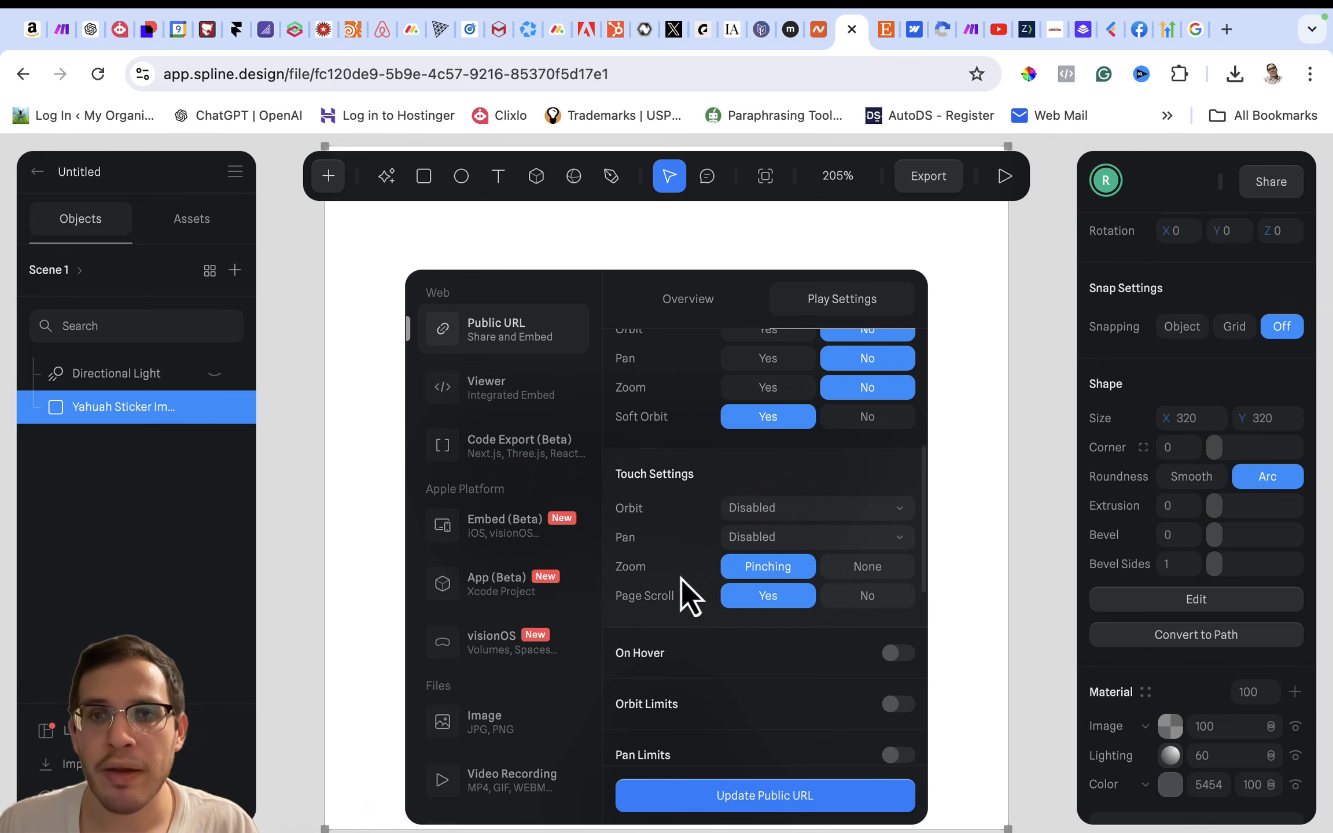
click(871, 568)
- Enable the On Hover camera behavior with a sensitivity of 10 and a damping of 1.5
scroll(660, 640, down, 2)
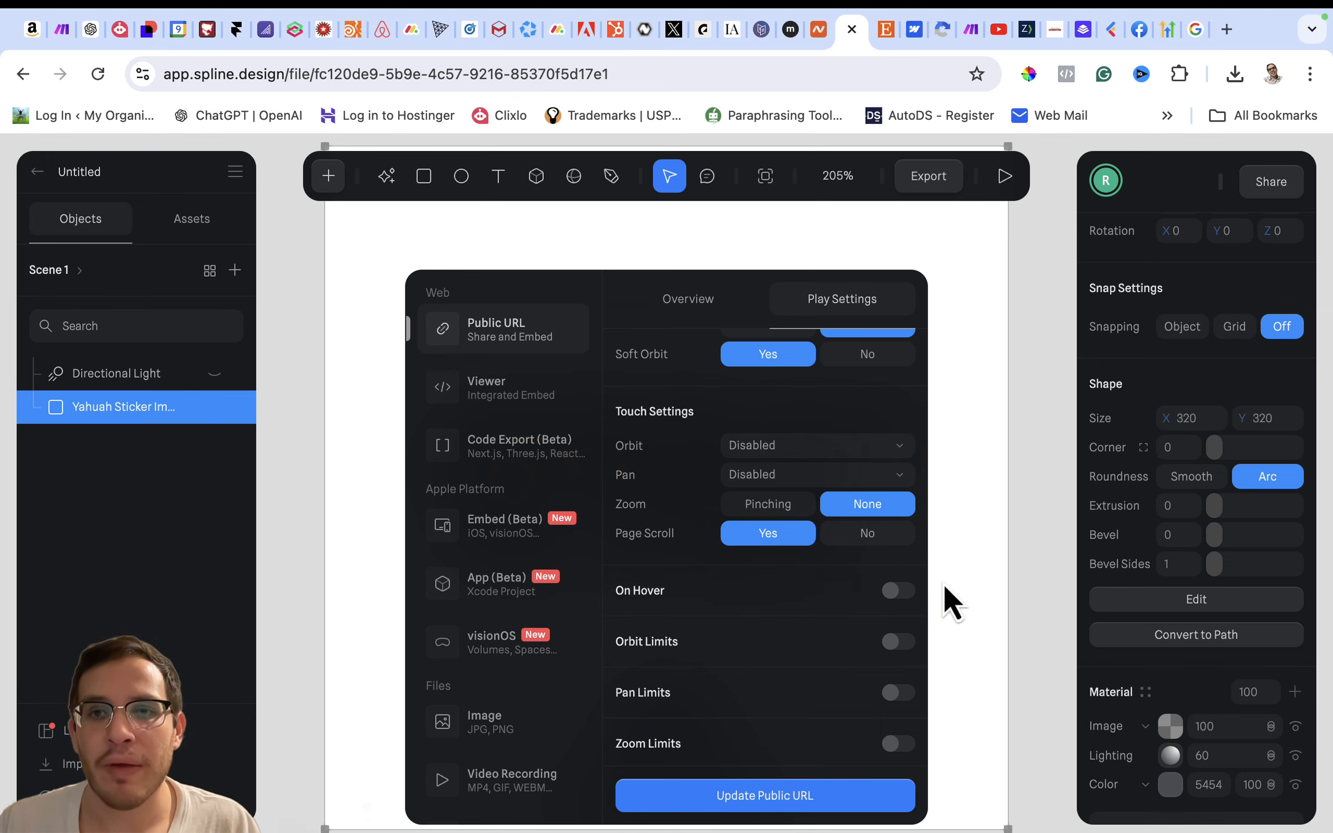
click(898, 591)
click(746, 656)
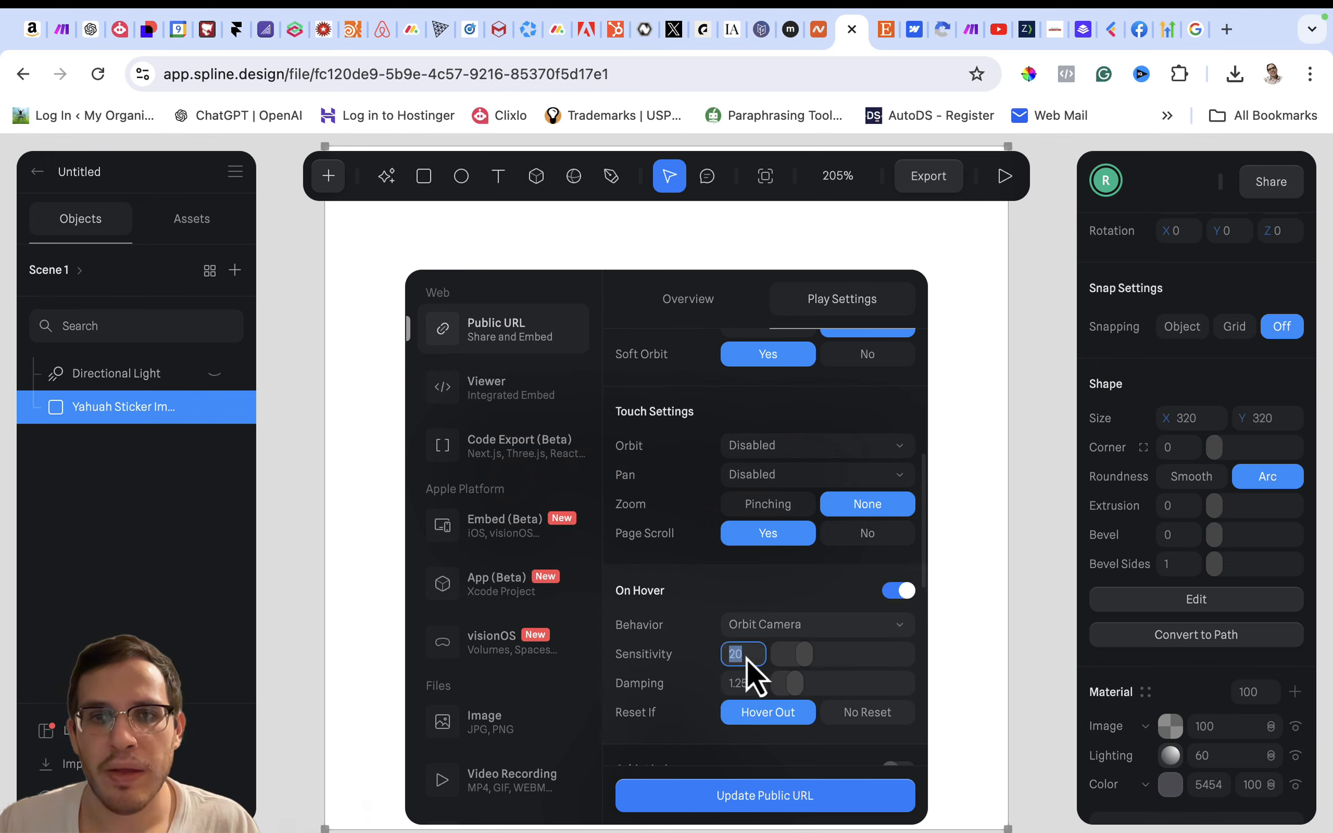
text(10)
key(Return)
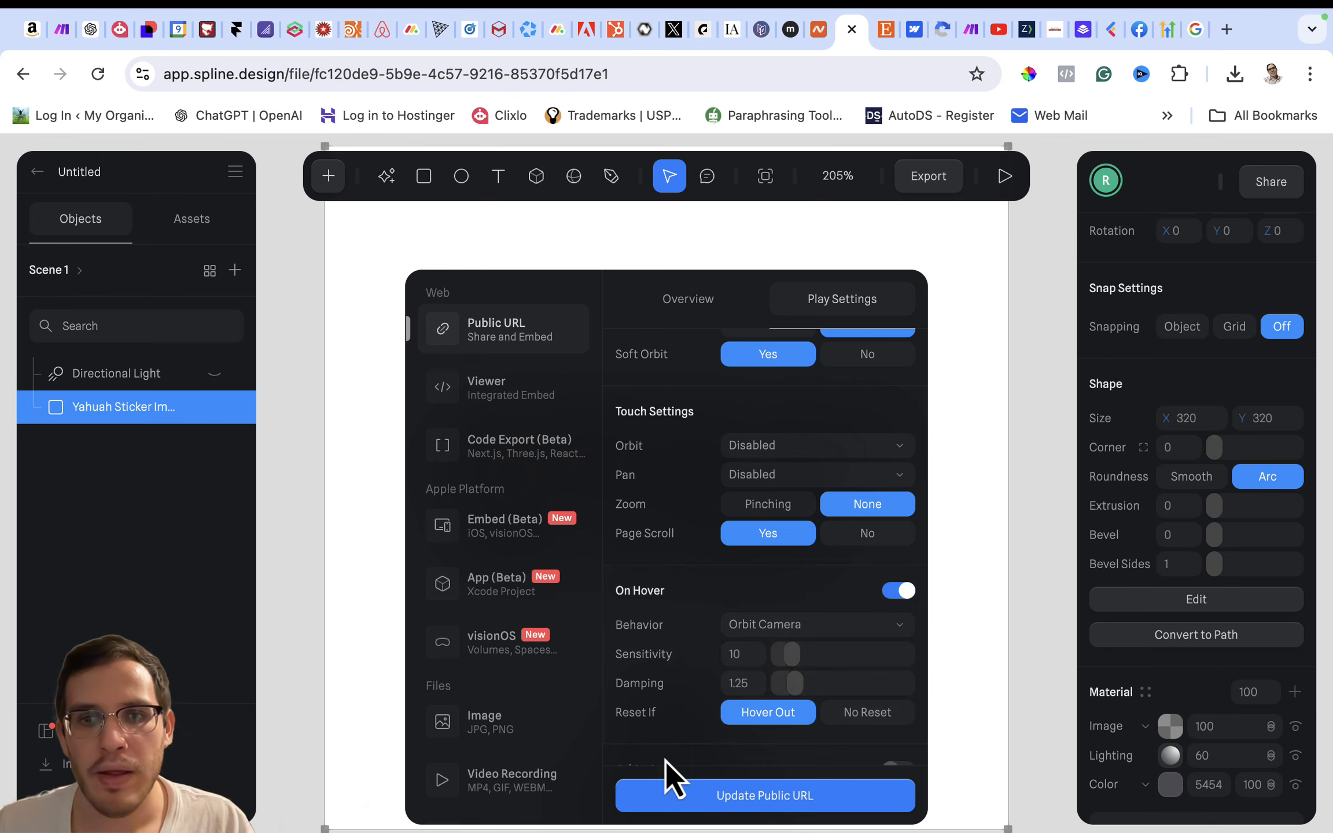
click(738, 689)
text(1)
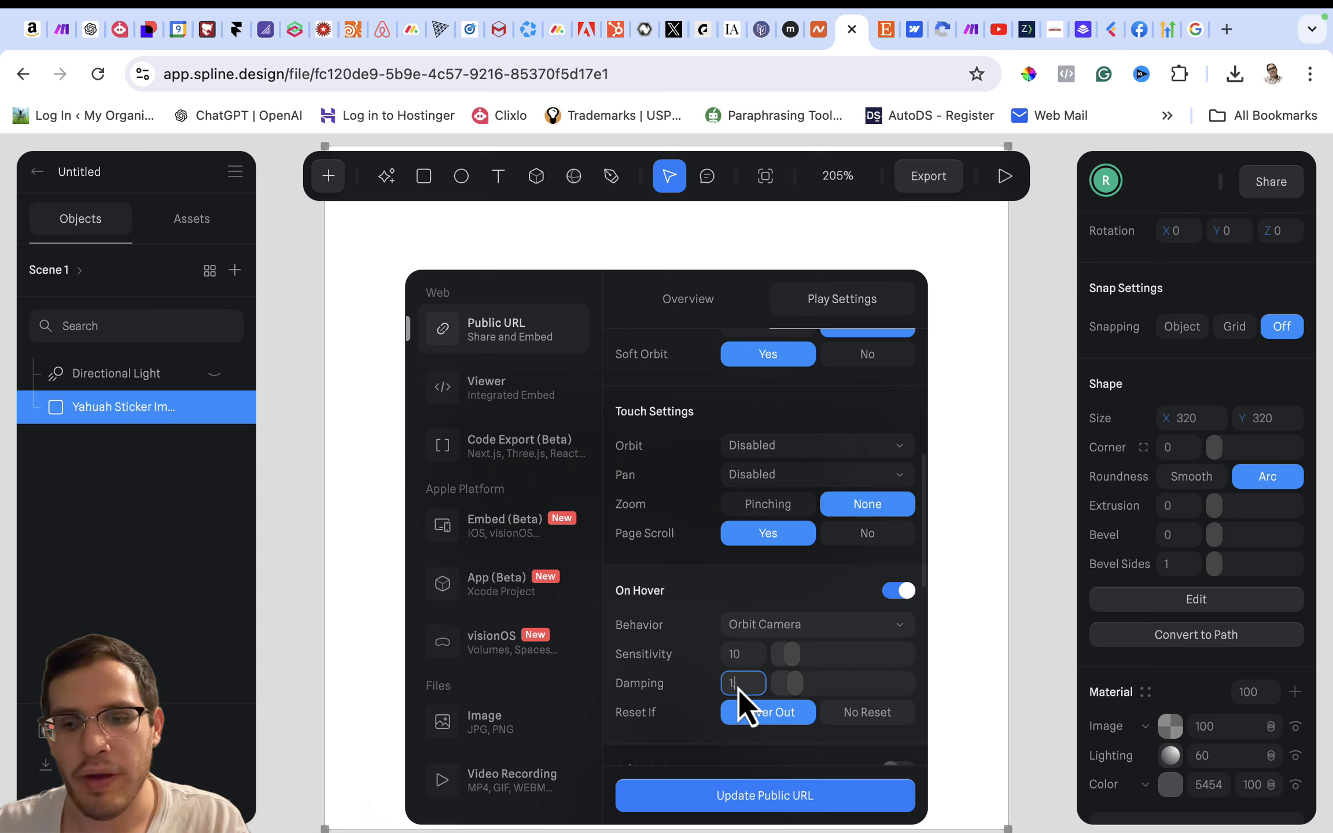
text(.5)
key(Return)
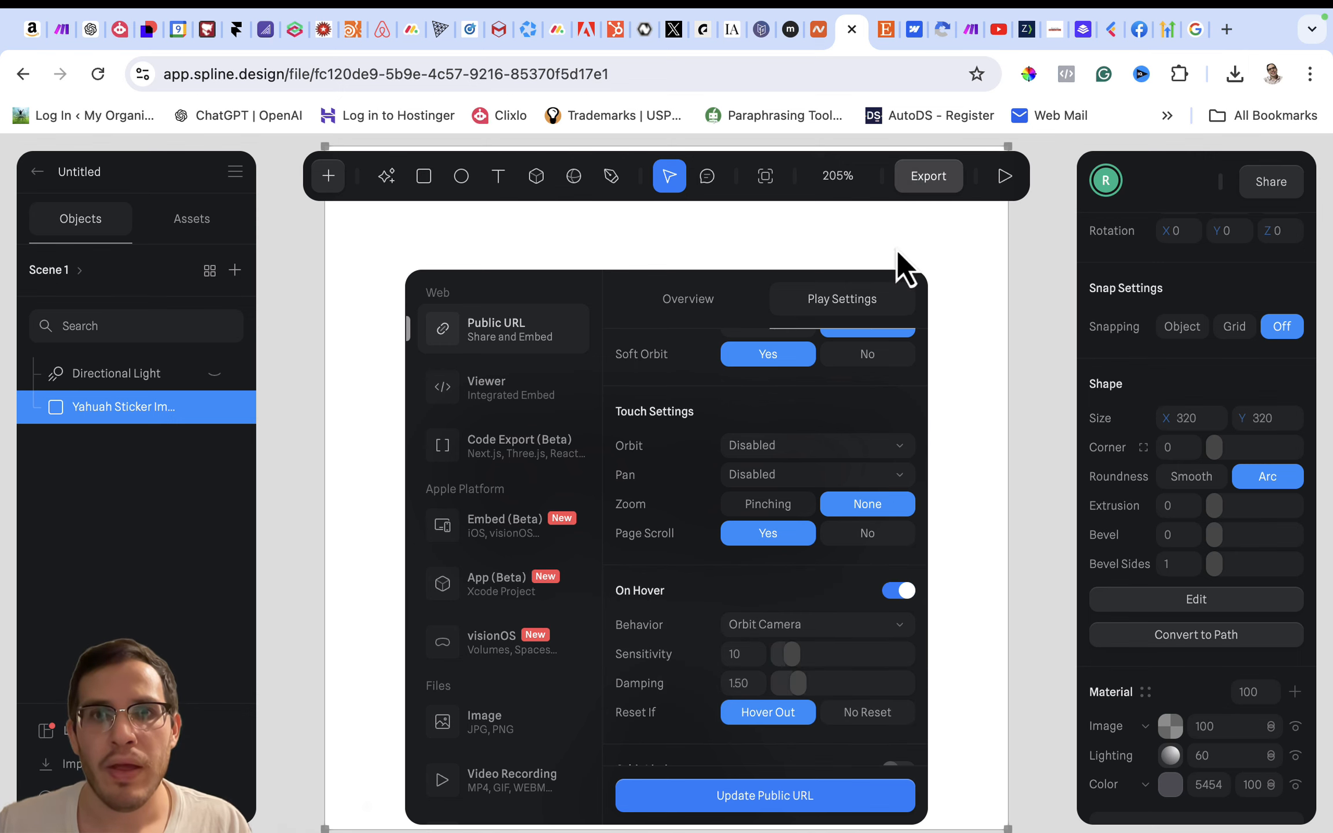
- Preview the scene in play mode and update its public URL with the revised play settings
click(1005, 177)
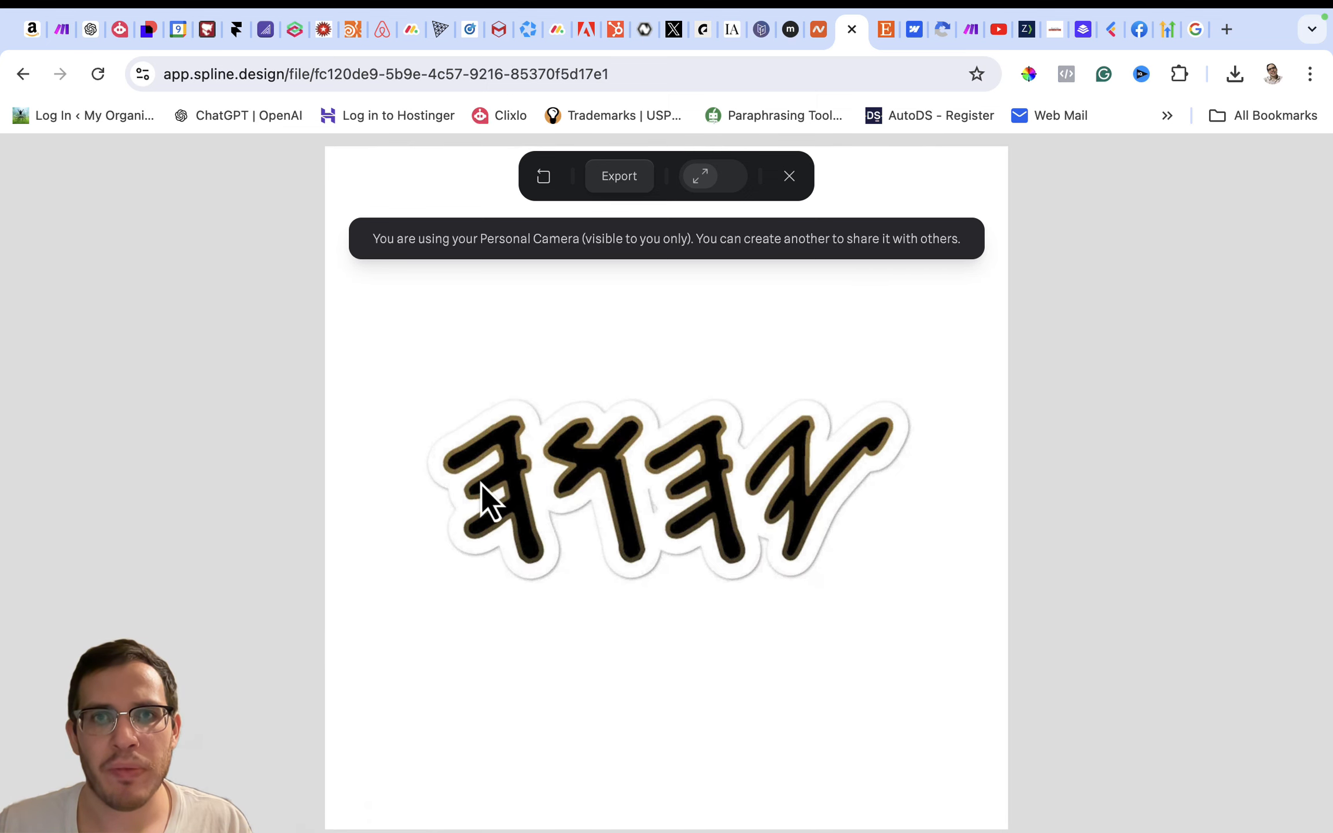
click(789, 176)
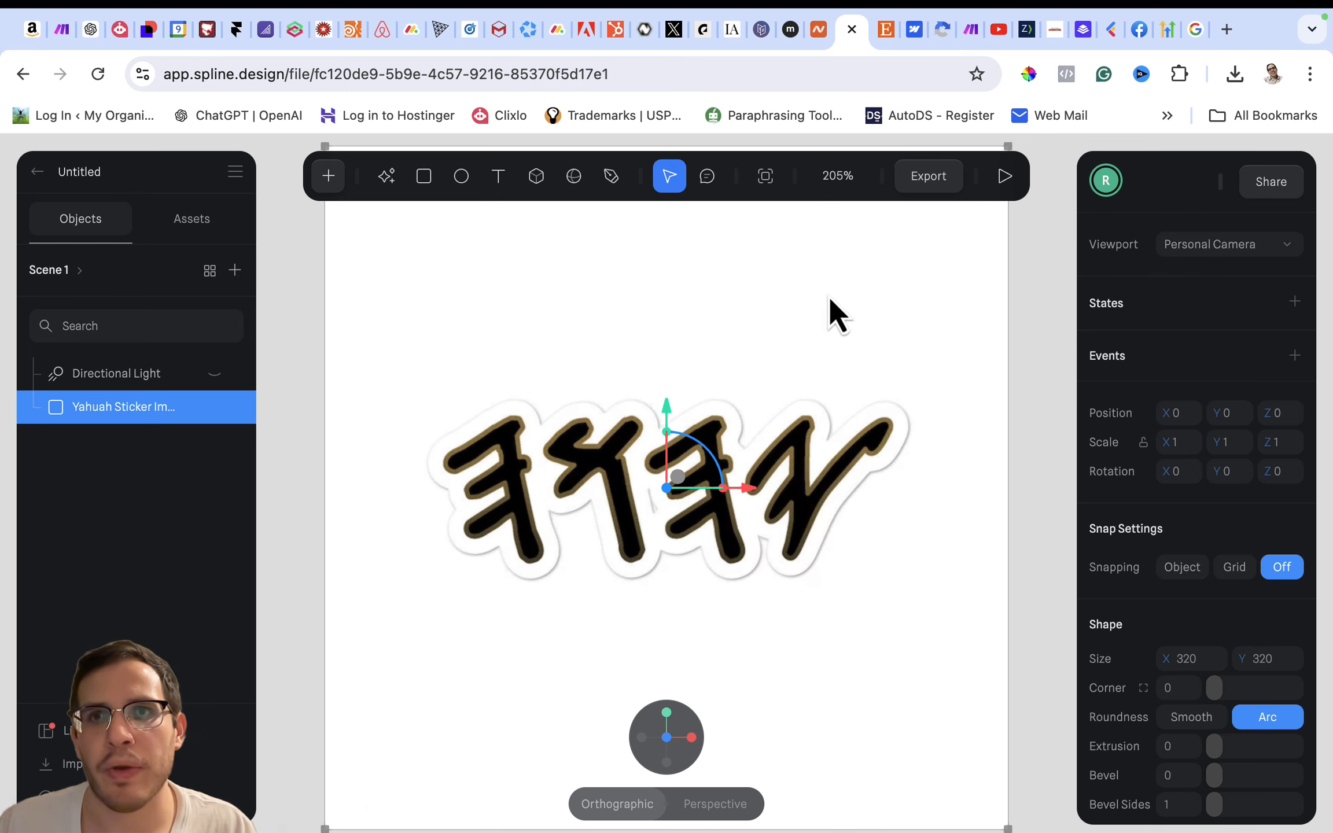
click(929, 178)
click(849, 322)
scroll(809, 615, down, 6)
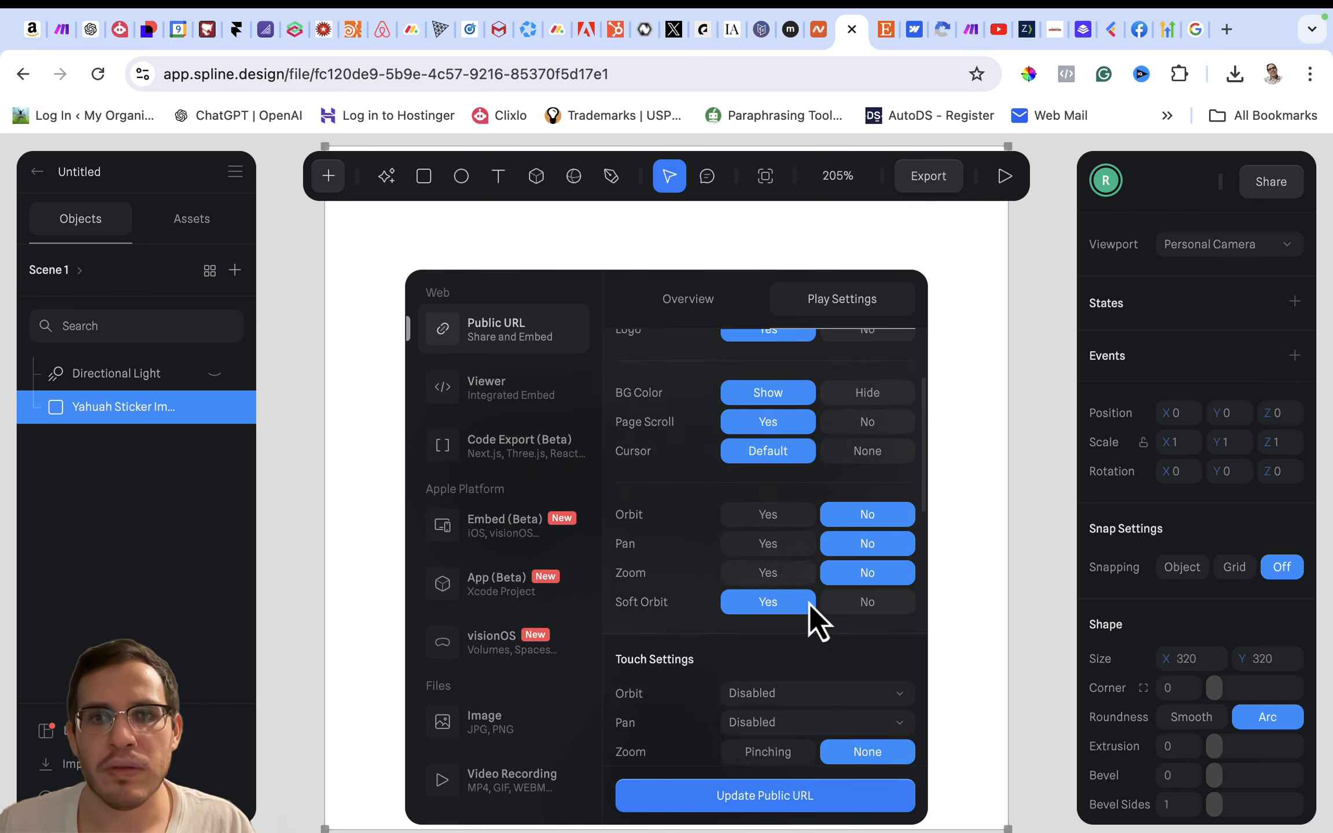
scroll(809, 603, down, 3)
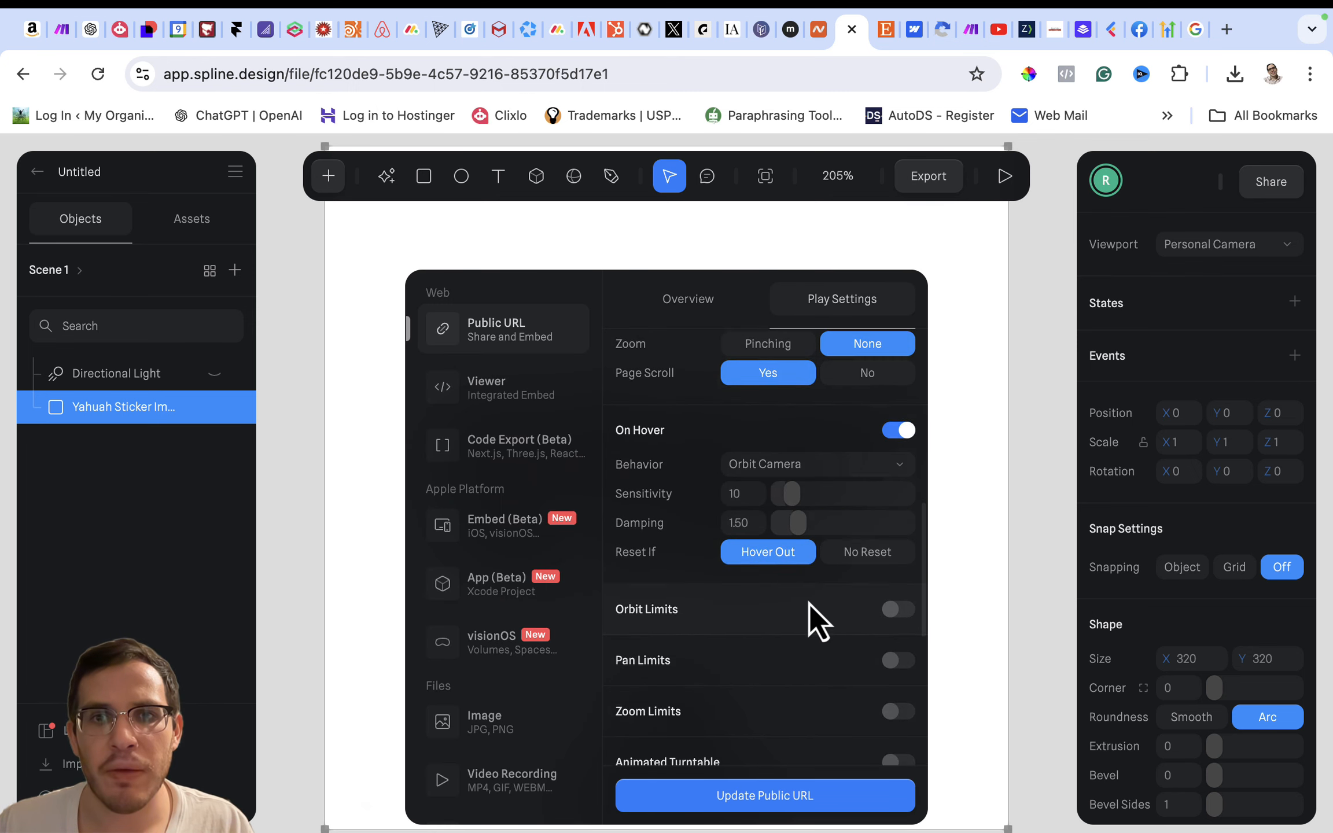
scroll(696, 540, down, 2)
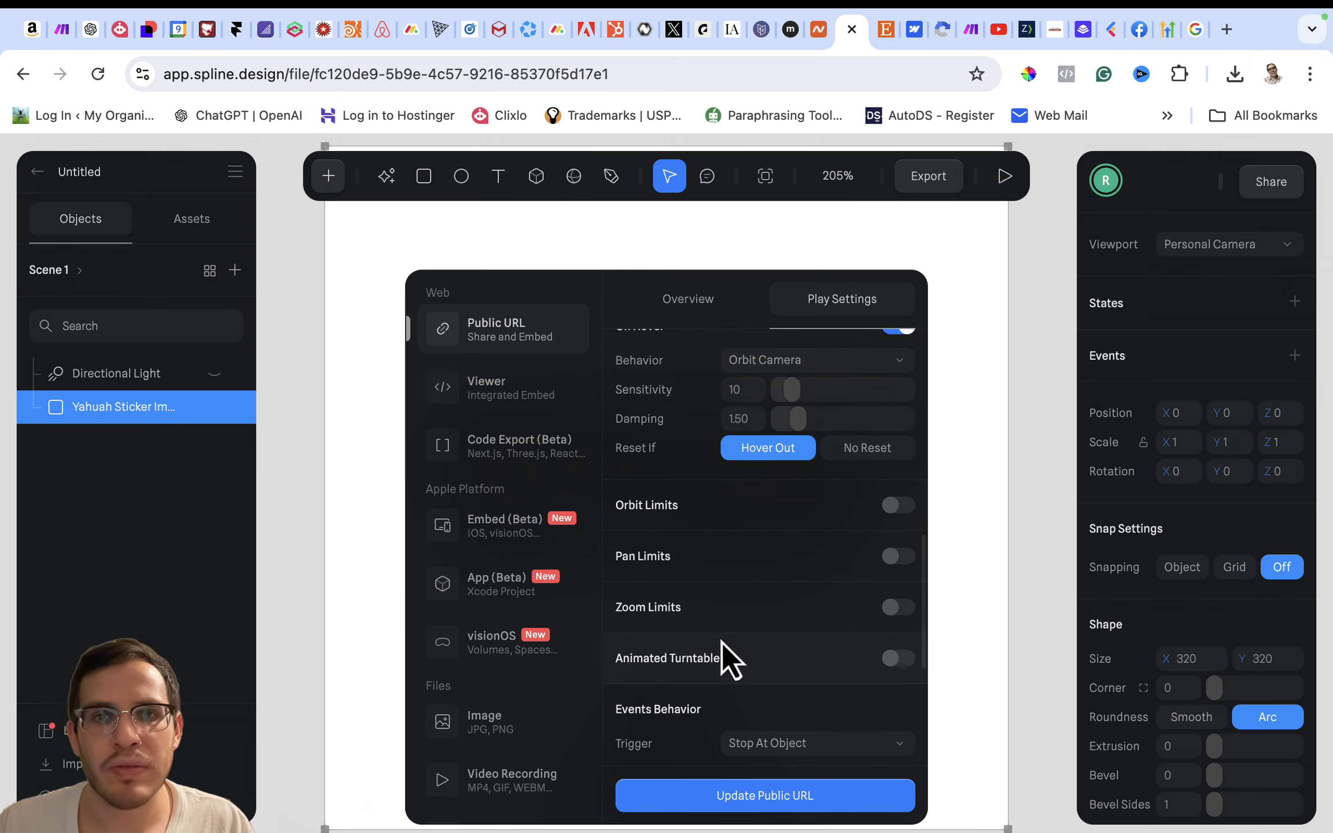
scroll(690, 623, down, 5)
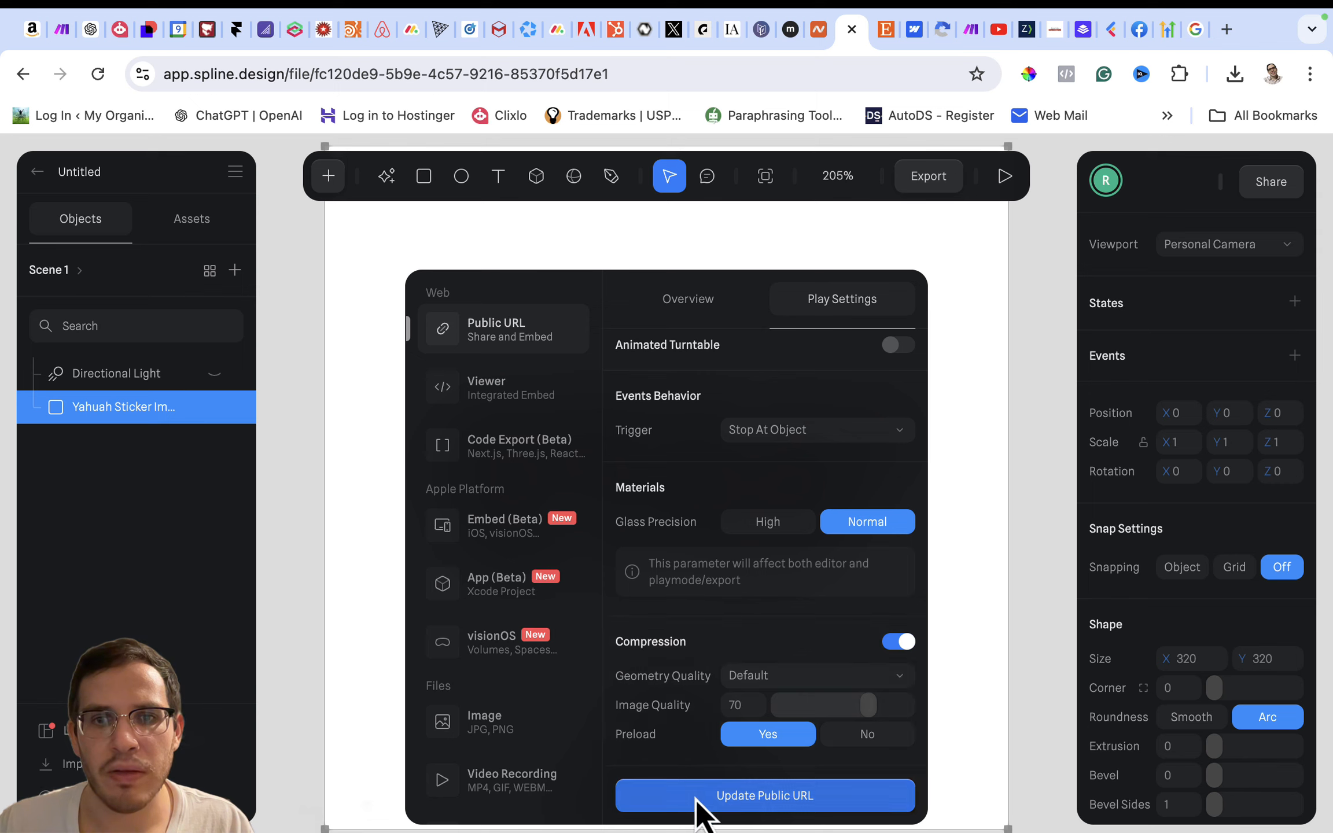
click(757, 803)
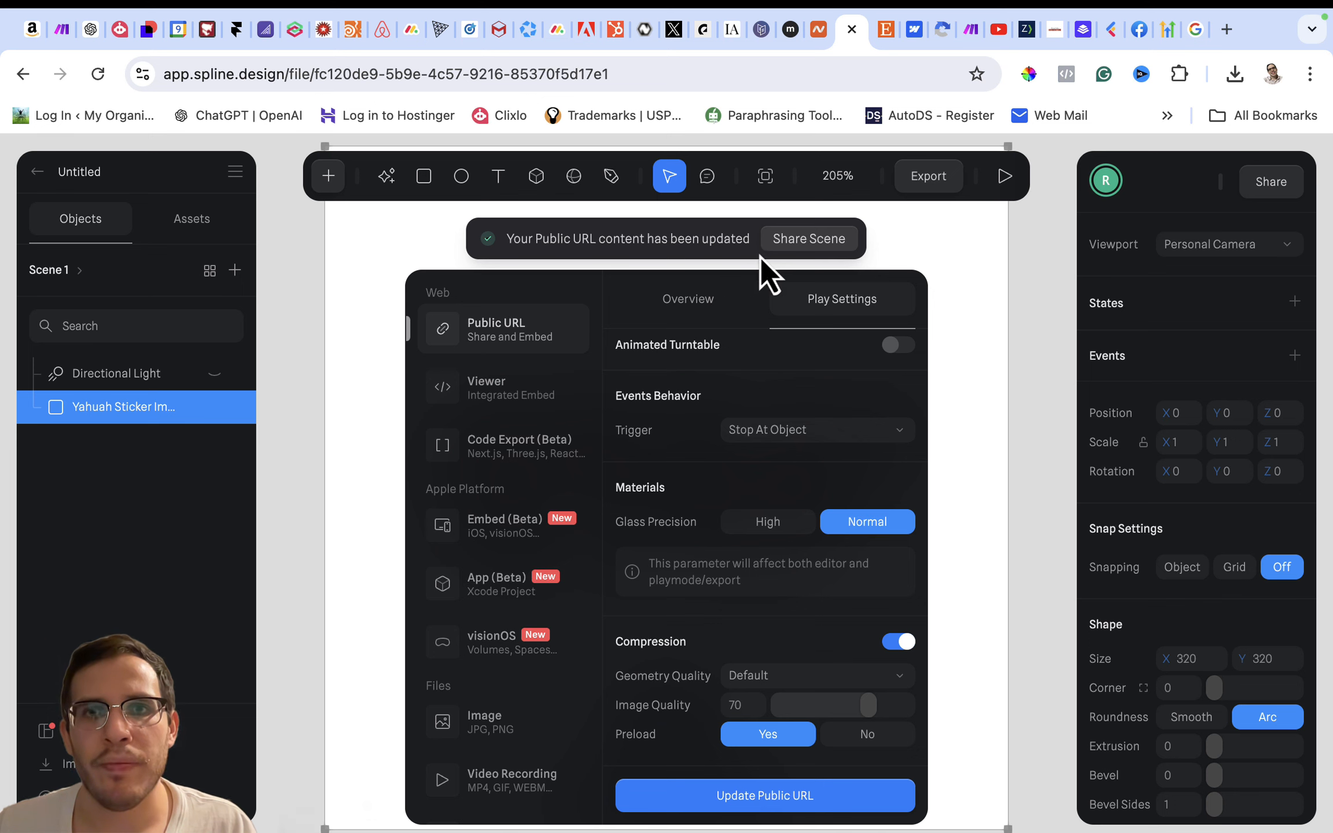
click(1024, 322)
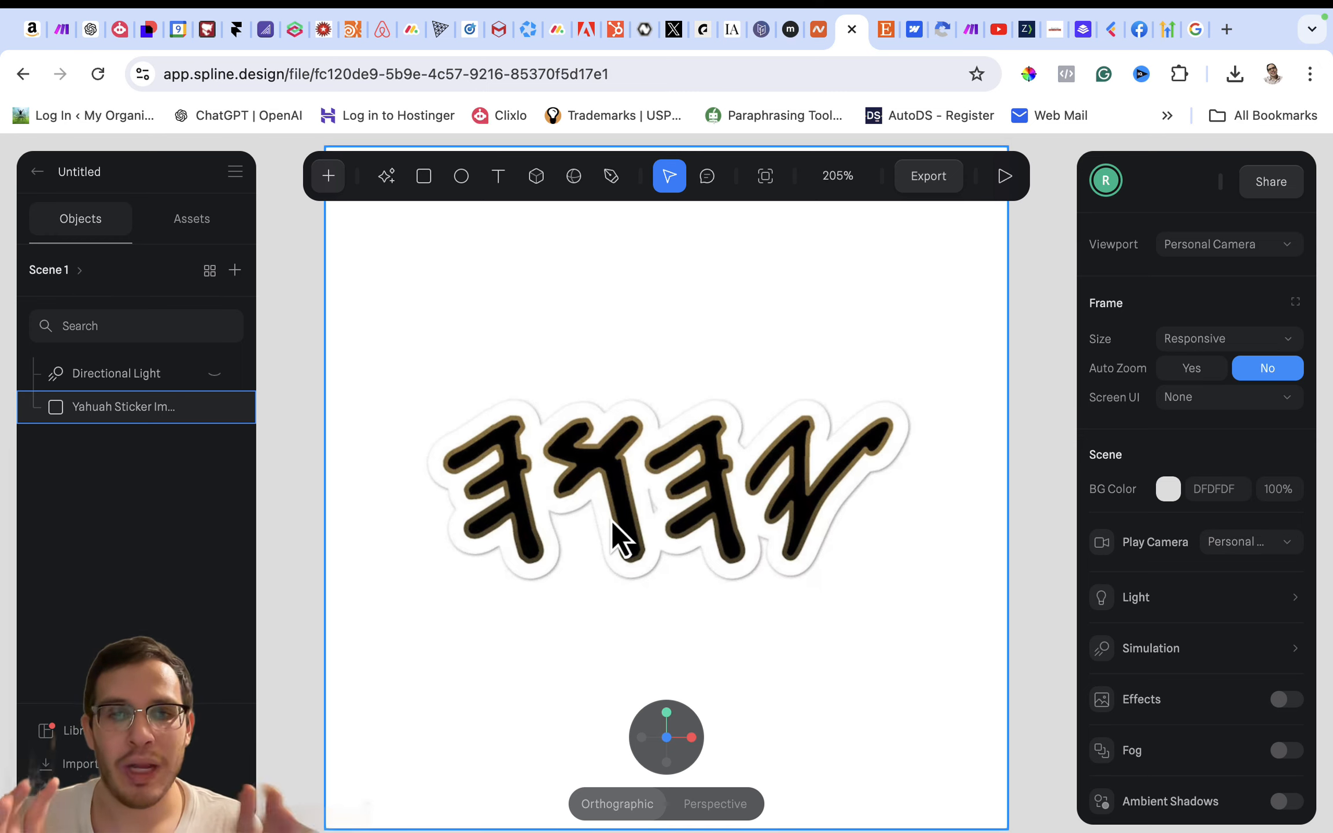
- Start a vector path over the rightmost letter, tracing from its upper-right tip down the lower edge, around the foot and up to the lower notch
click(612, 176)
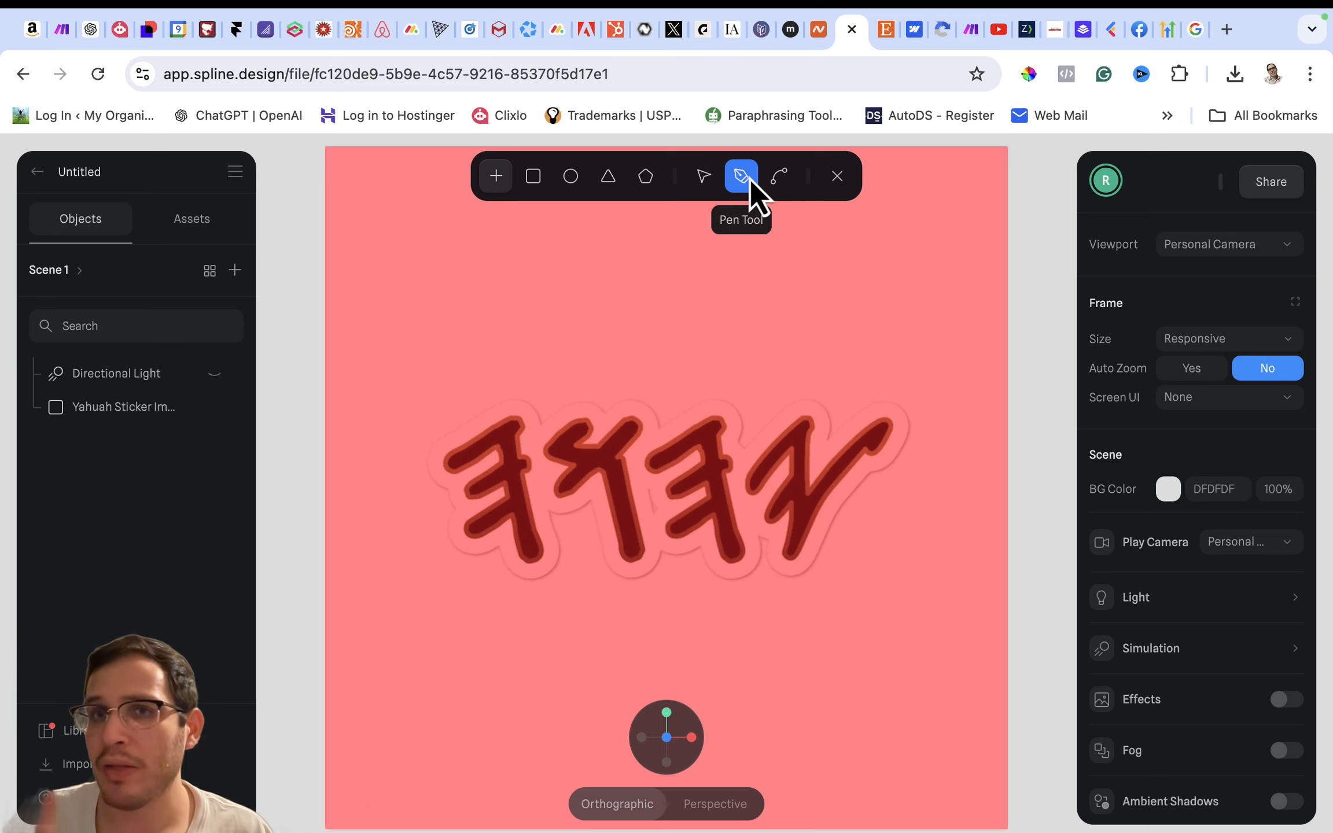
click(887, 422)
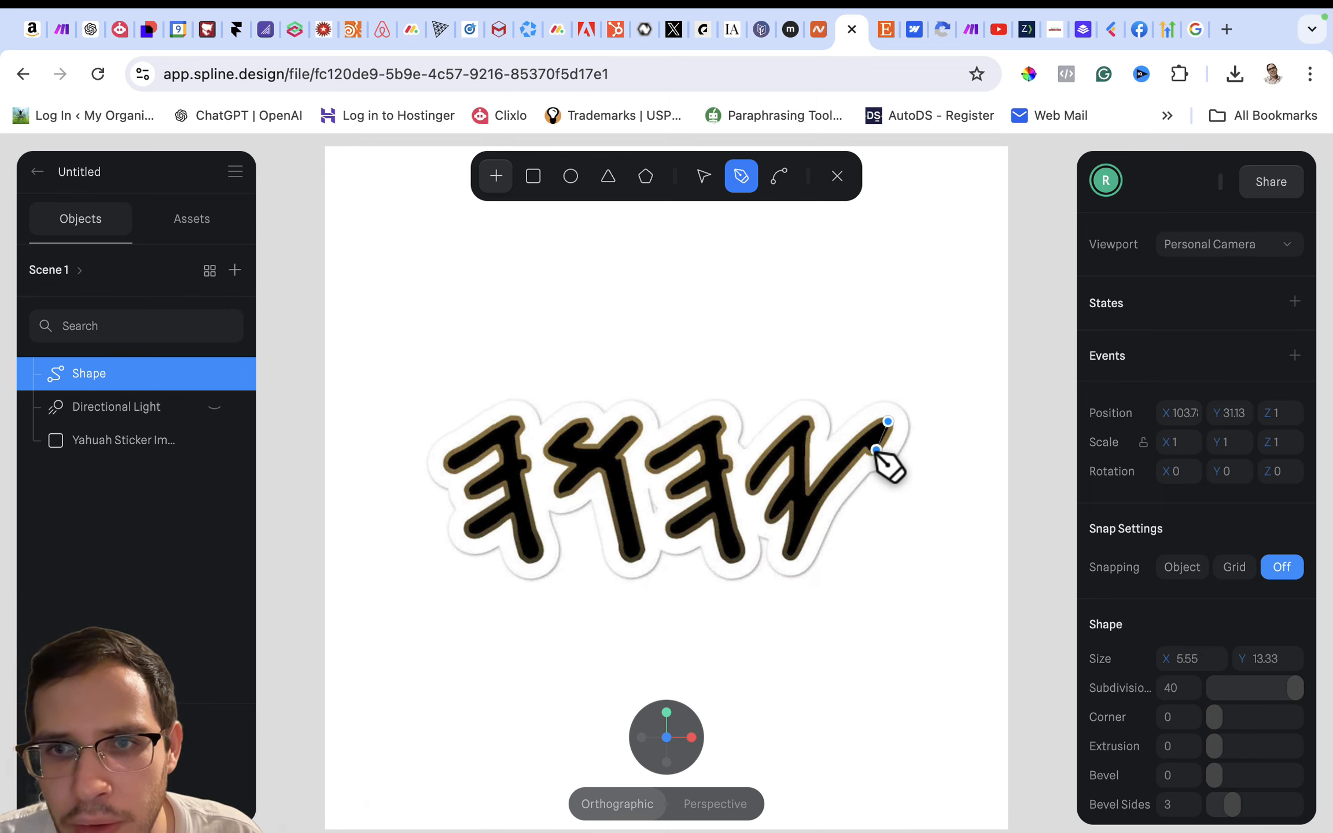
click(867, 447)
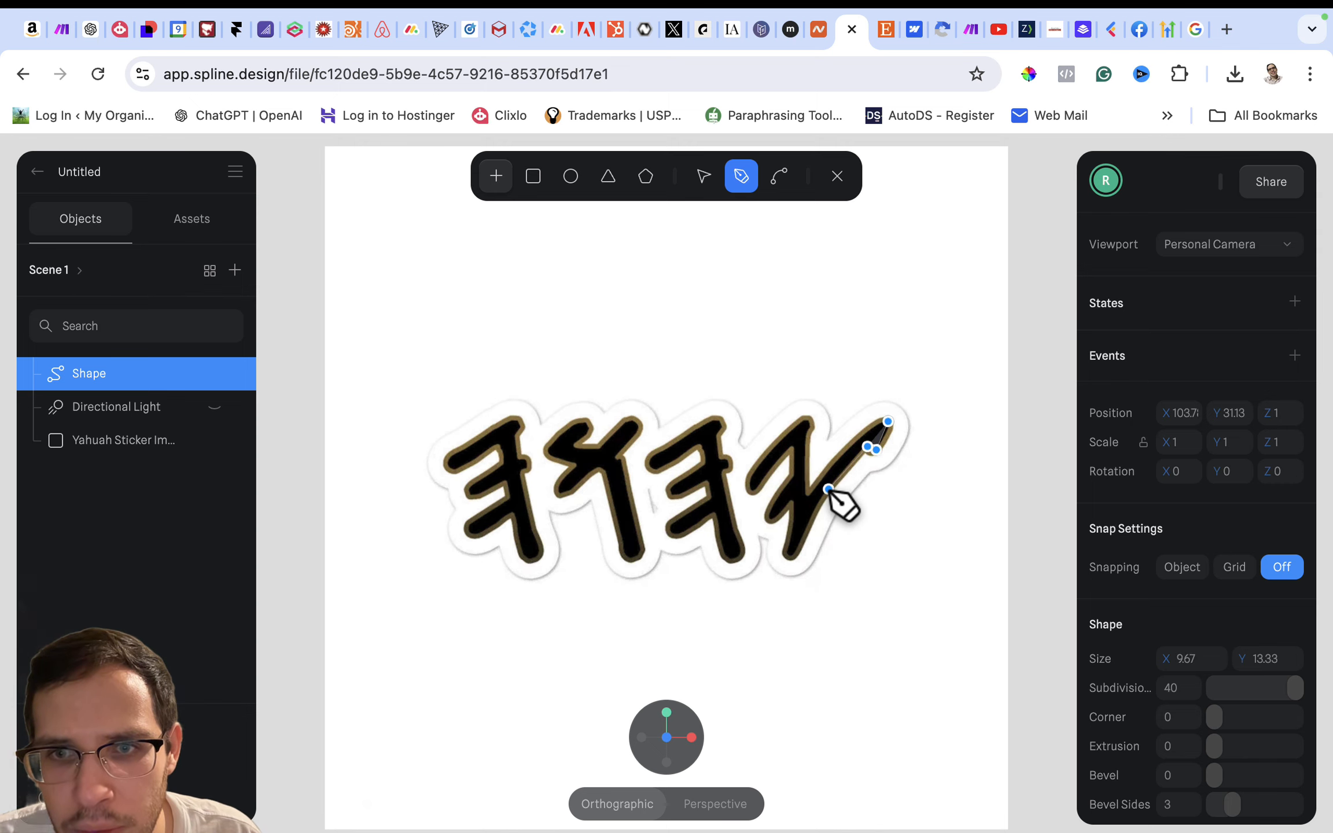
click(795, 556)
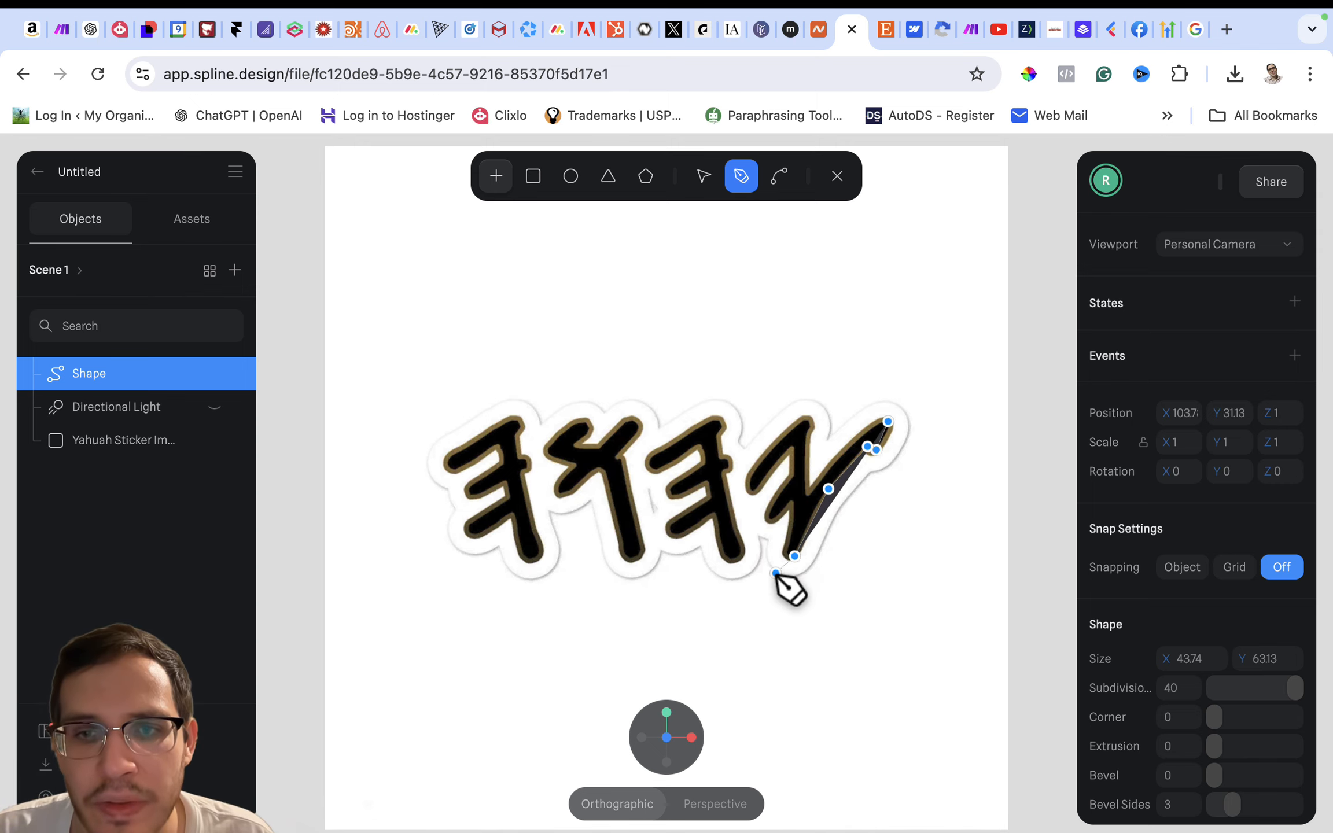
click(785, 550)
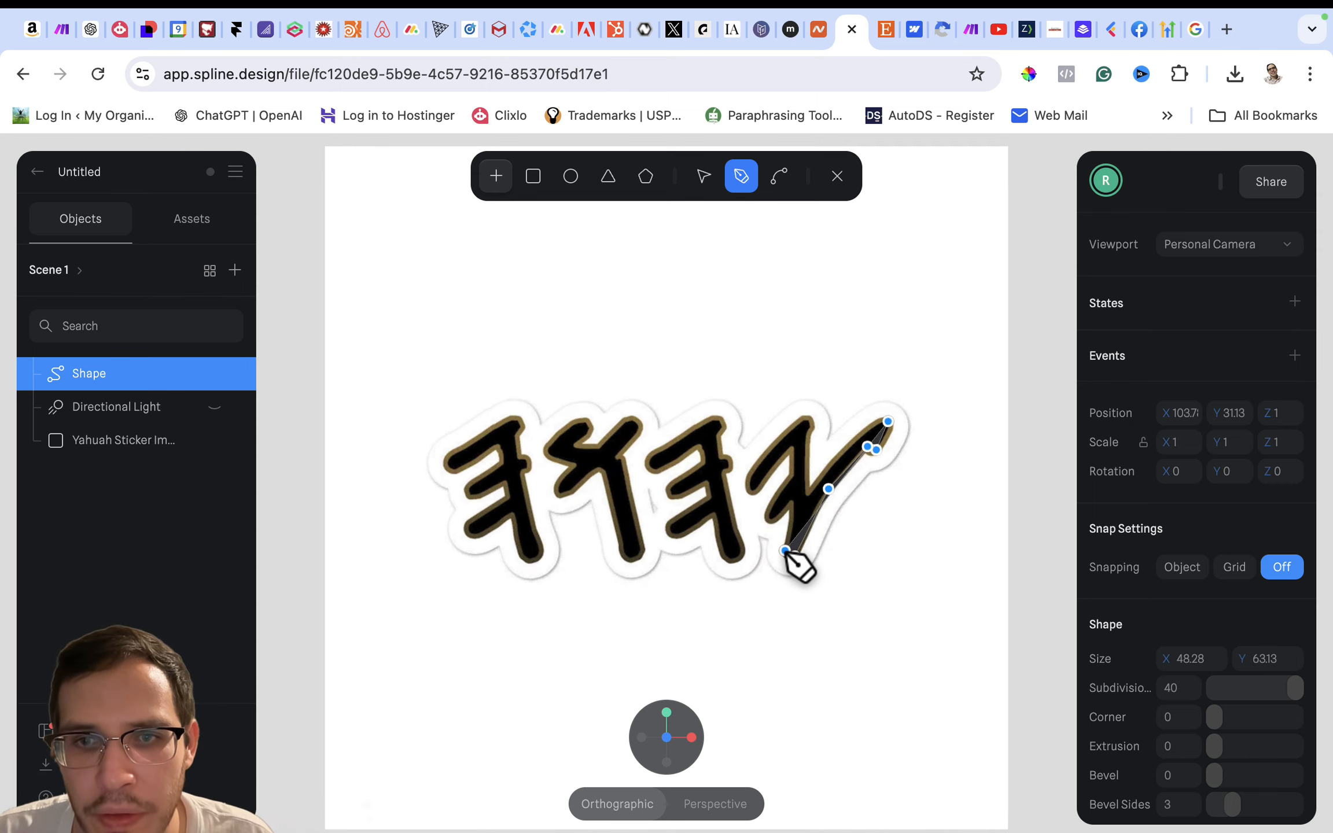
click(792, 524)
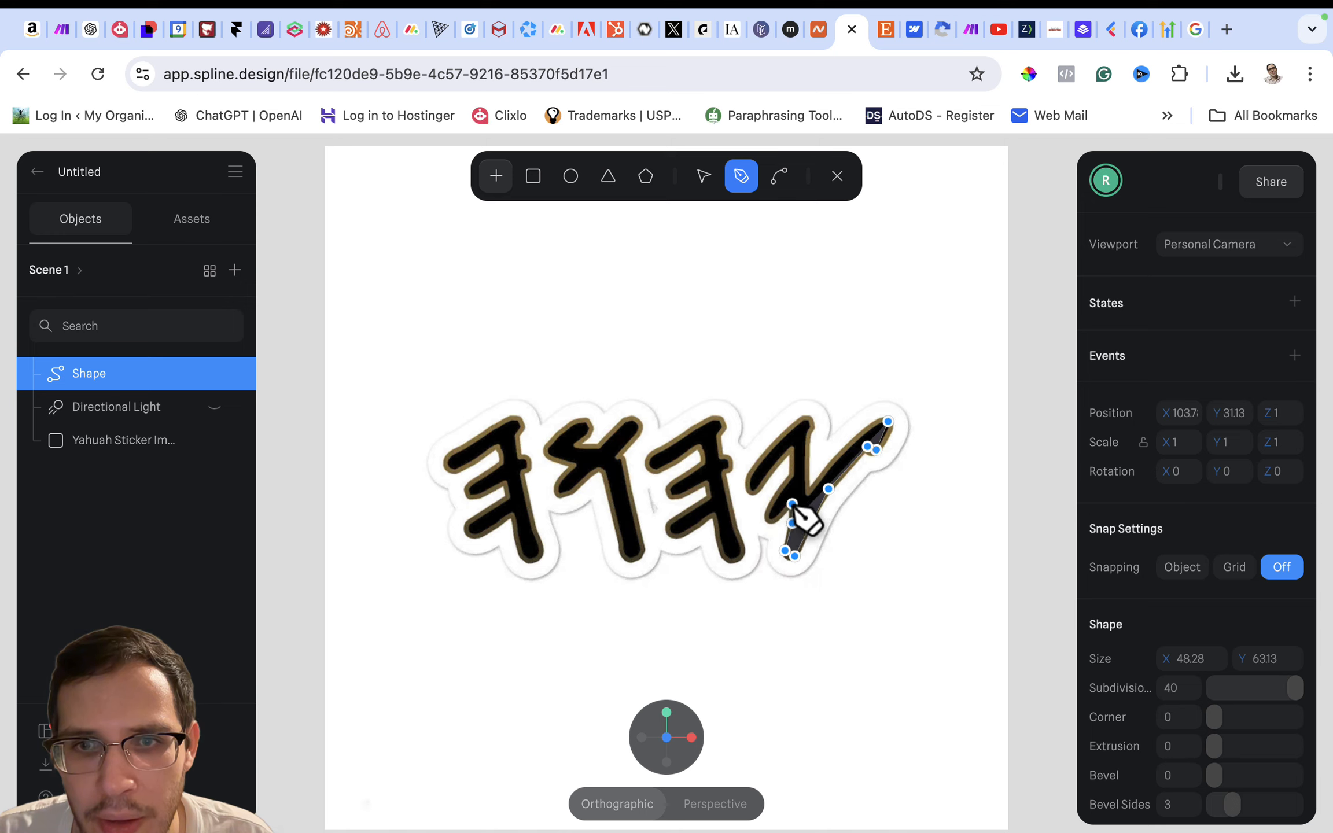
click(792, 503)
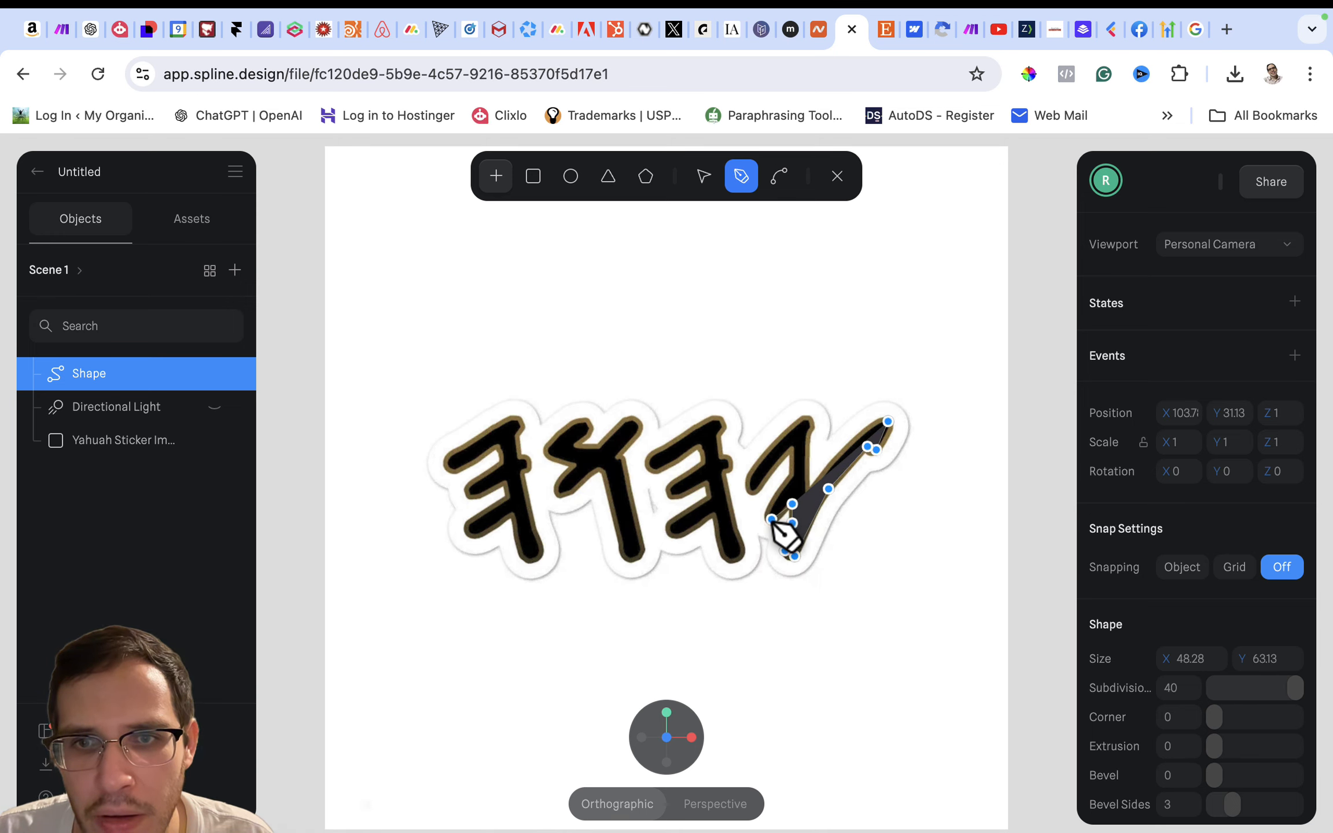
- Continue the path around the rightmost letter's short middle hook, up the inner gap and down to the end of its outer left stroke
click(771, 519)
click(771, 498)
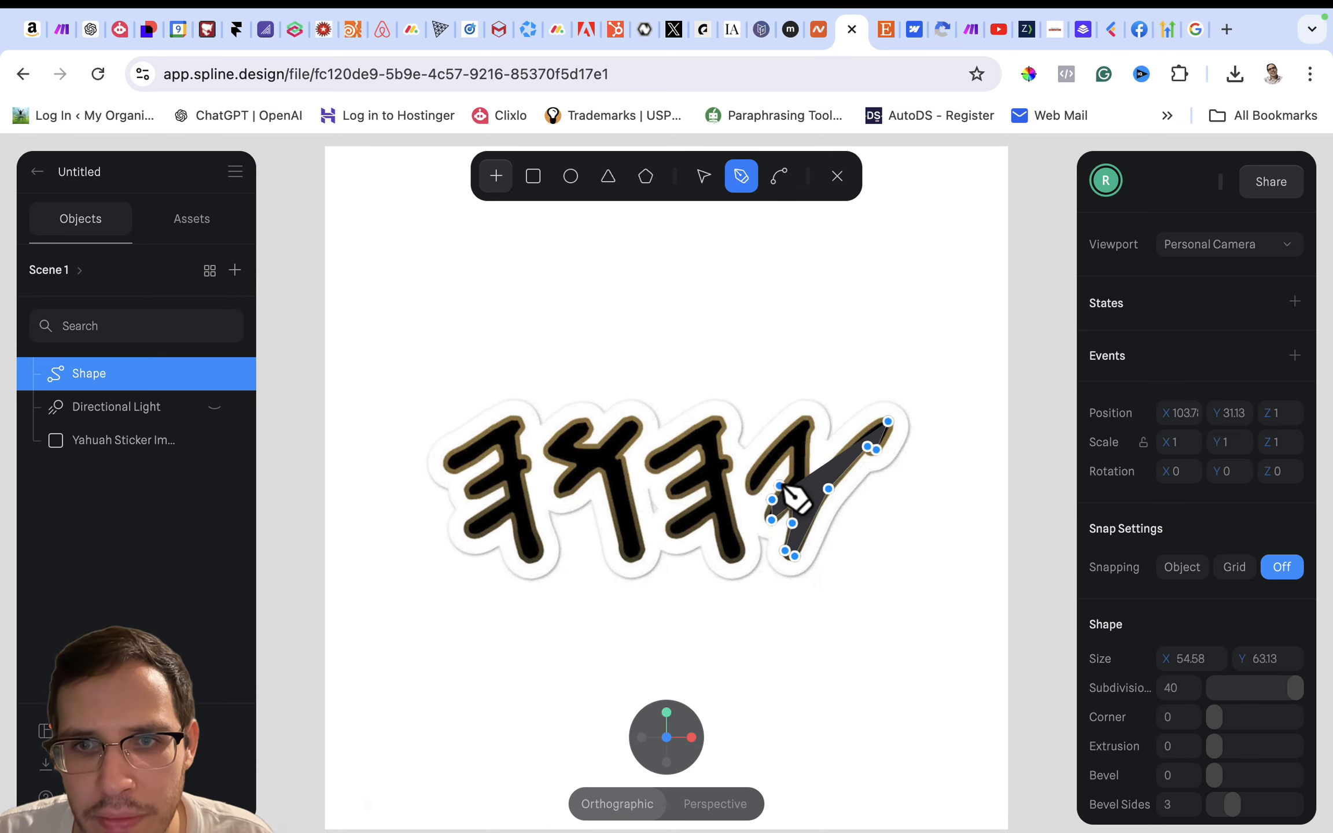
click(791, 477)
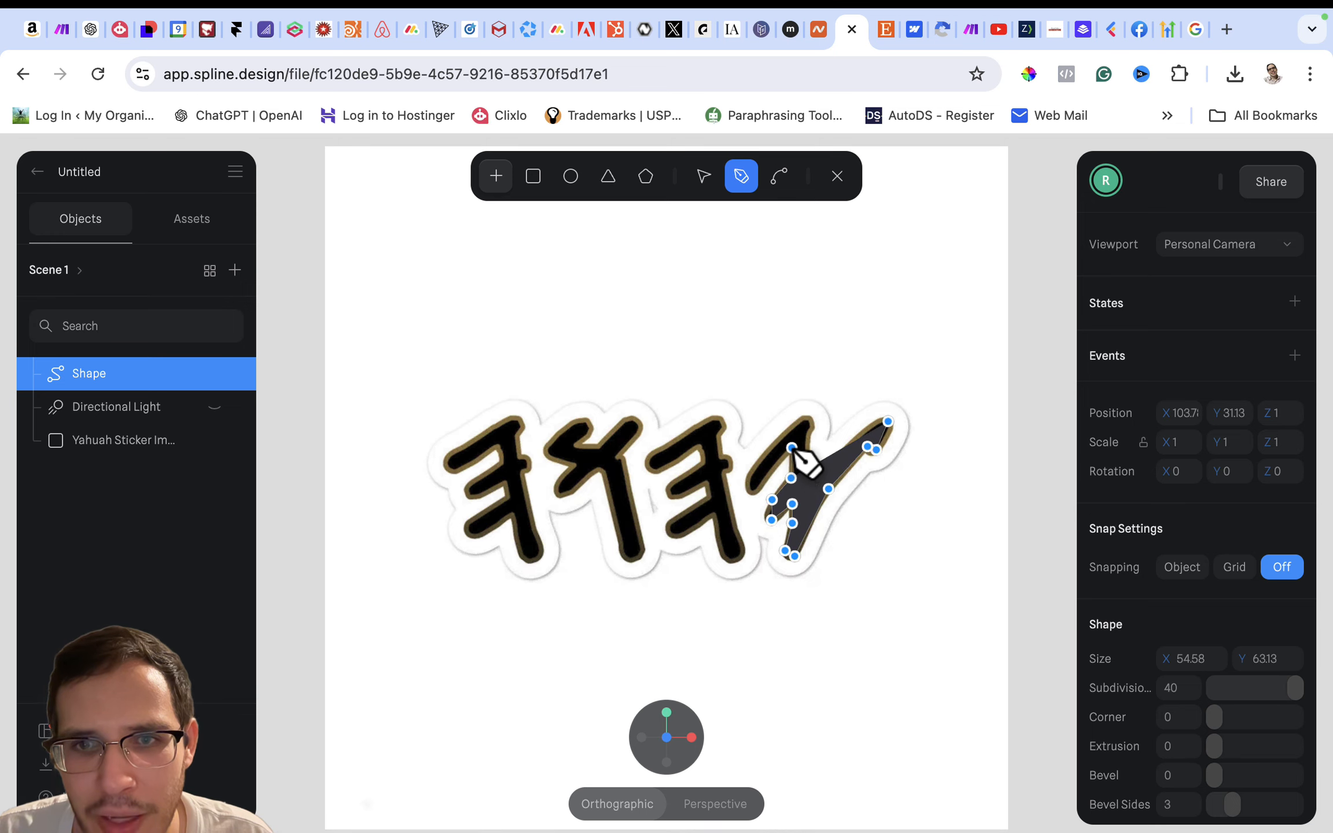
click(791, 447)
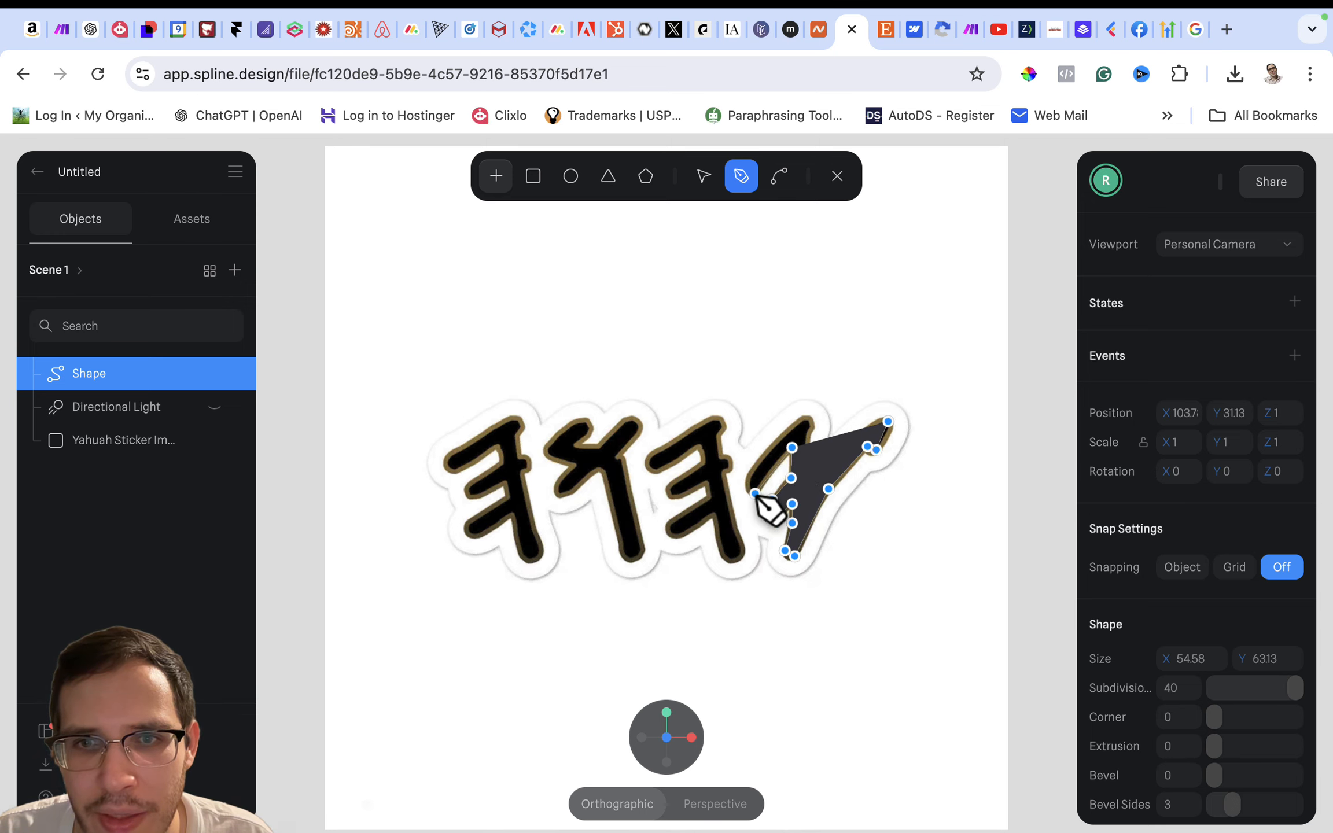
click(755, 492)
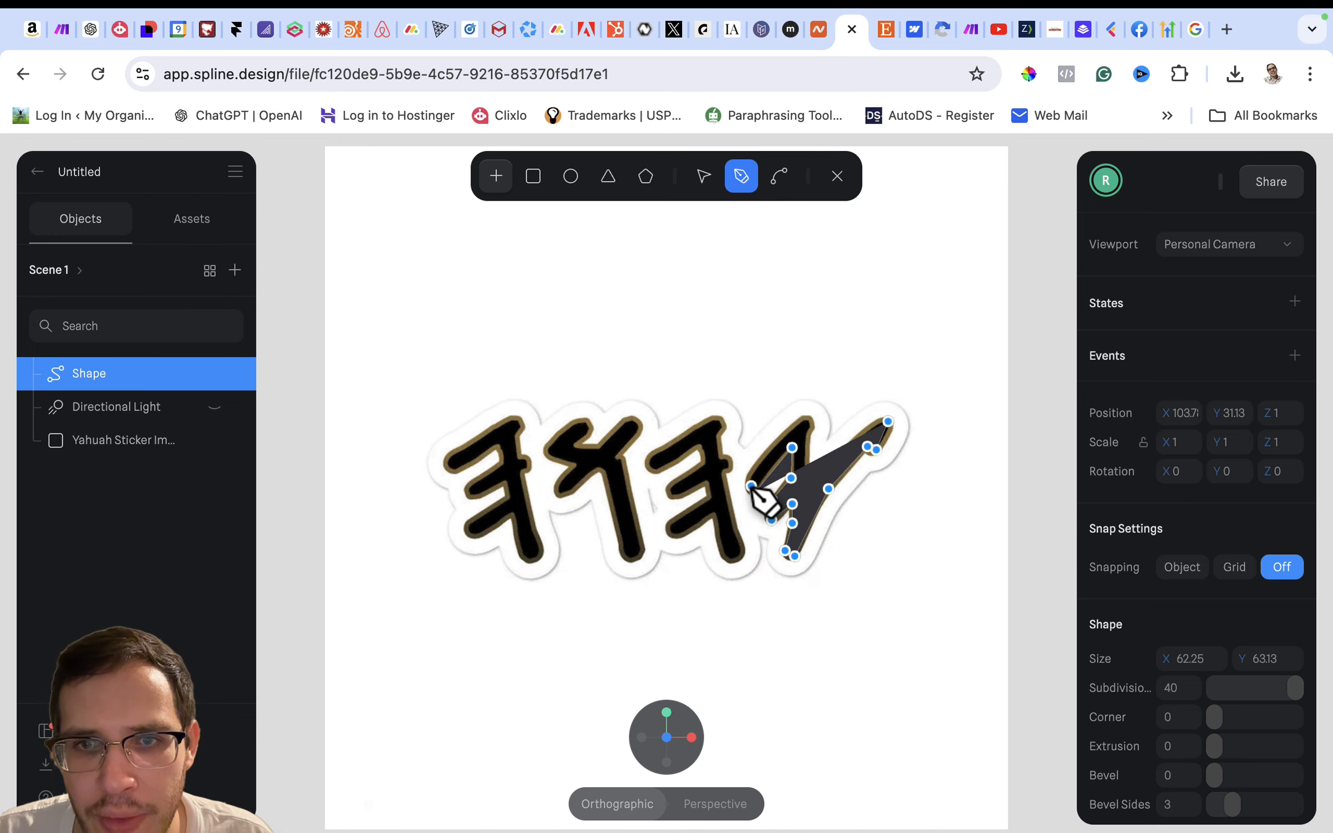
click(750, 486)
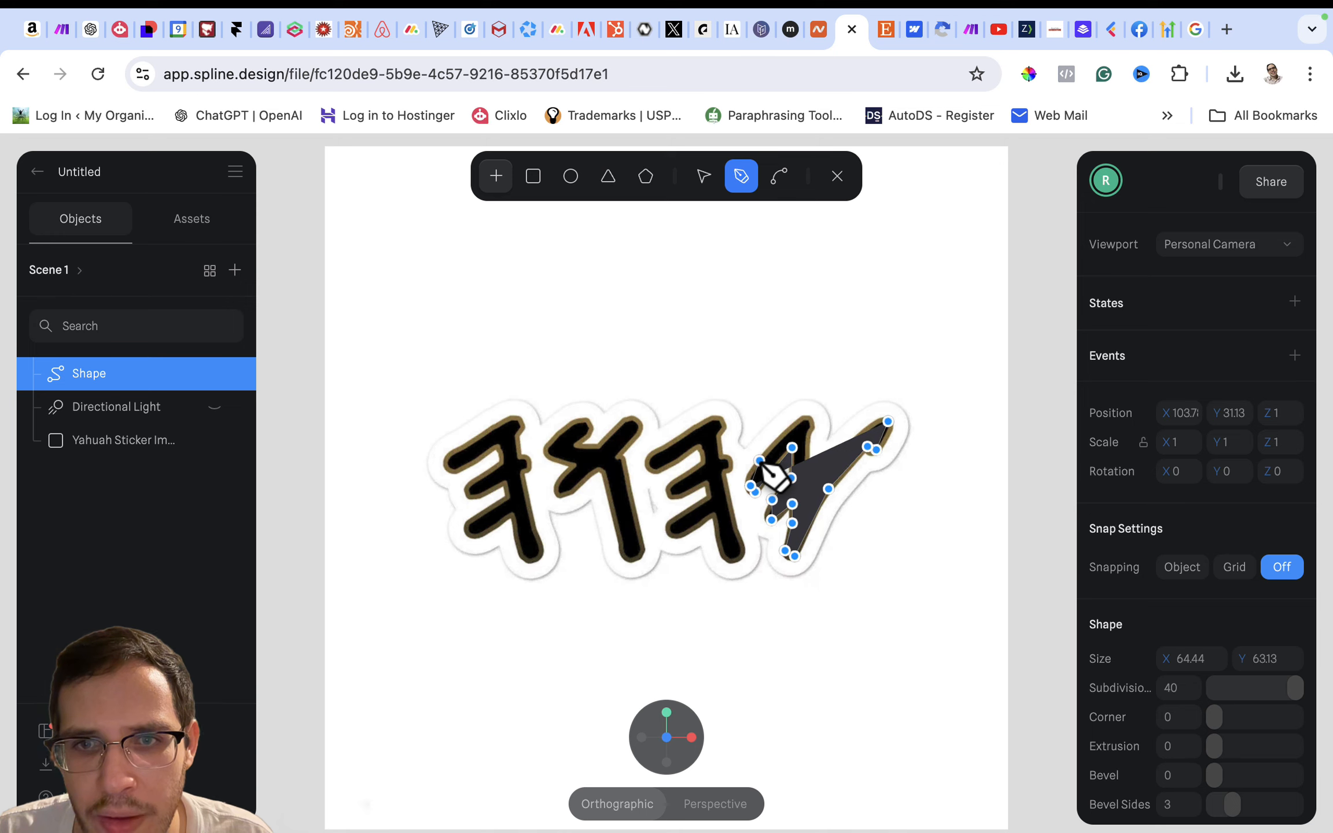
- Trace the left stroke's outer edge up over its peak and down to the junction with the long diagonal stroke
click(759, 460)
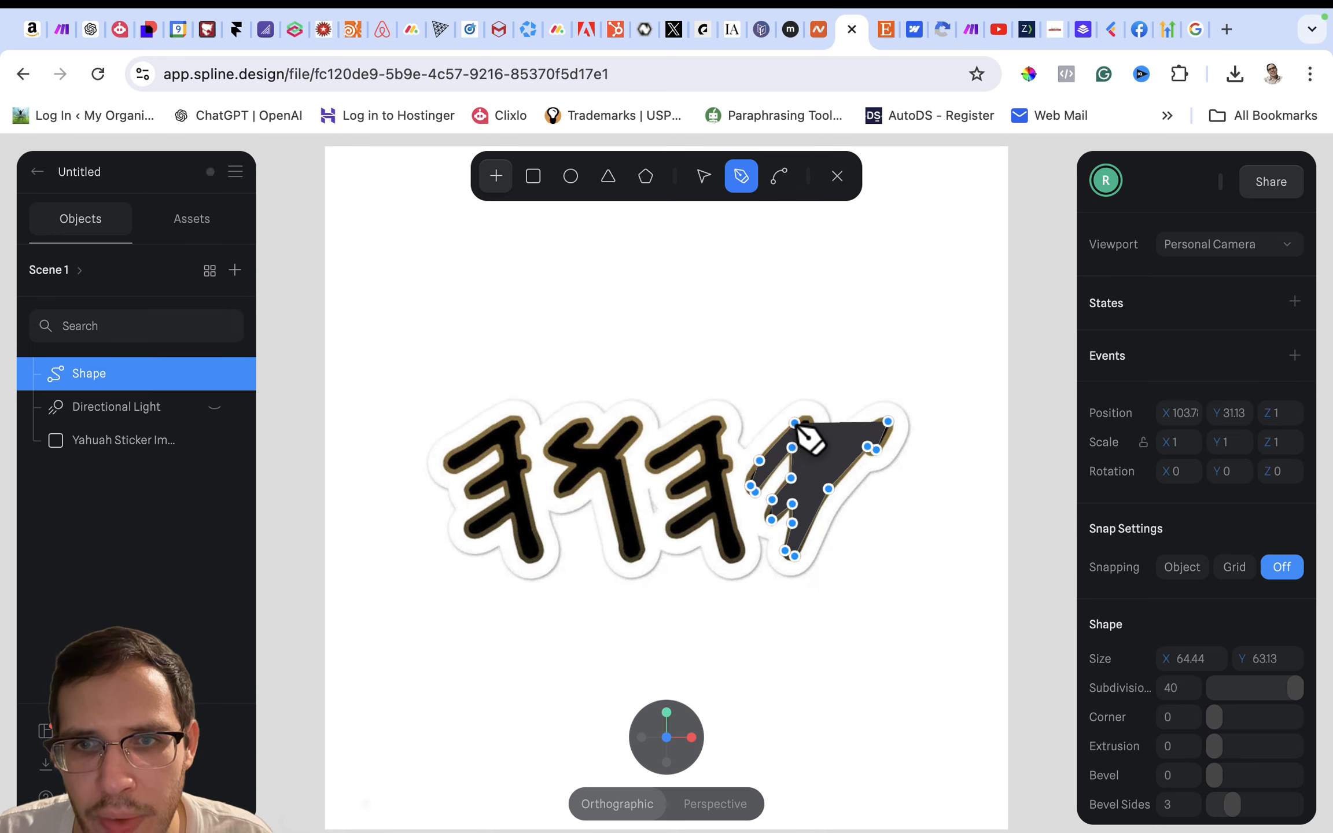
click(794, 423)
click(808, 419)
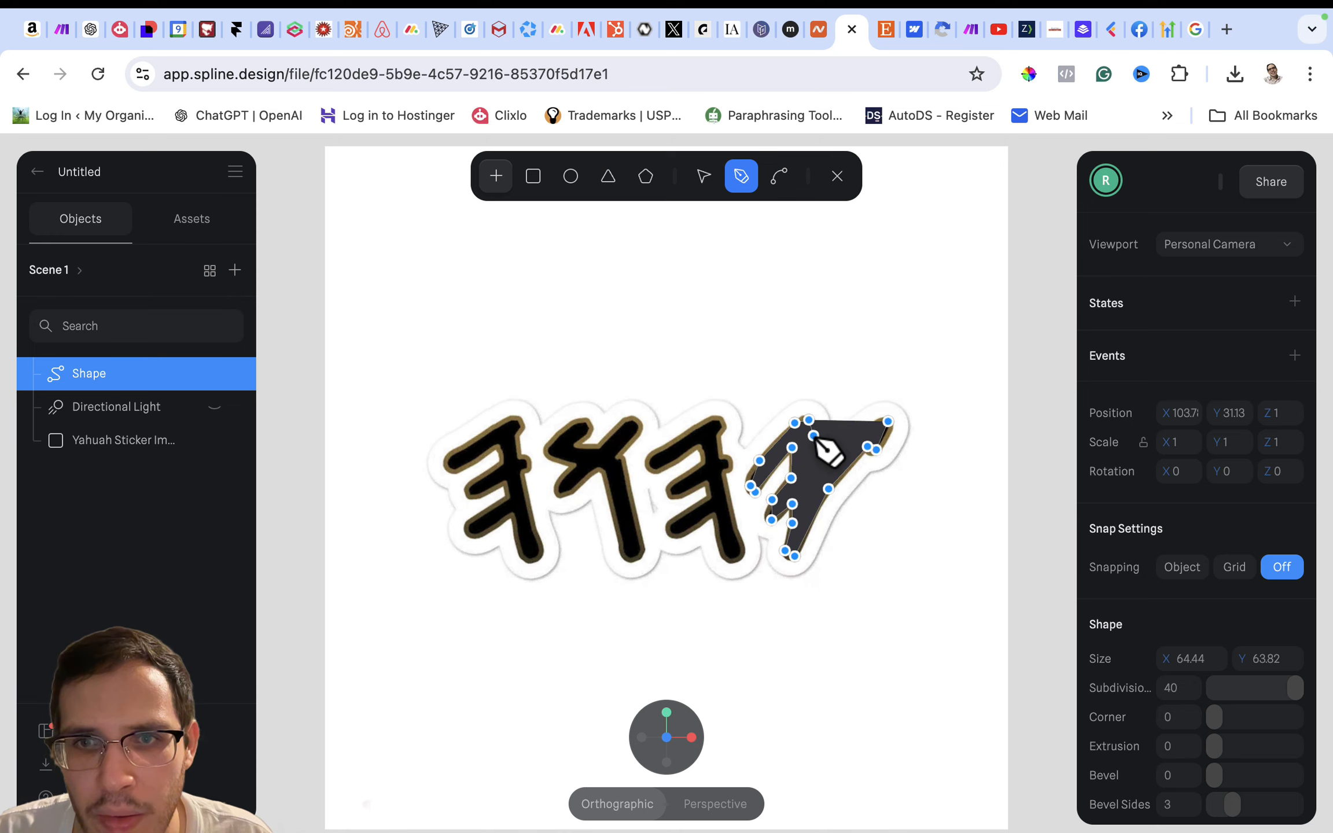
click(813, 435)
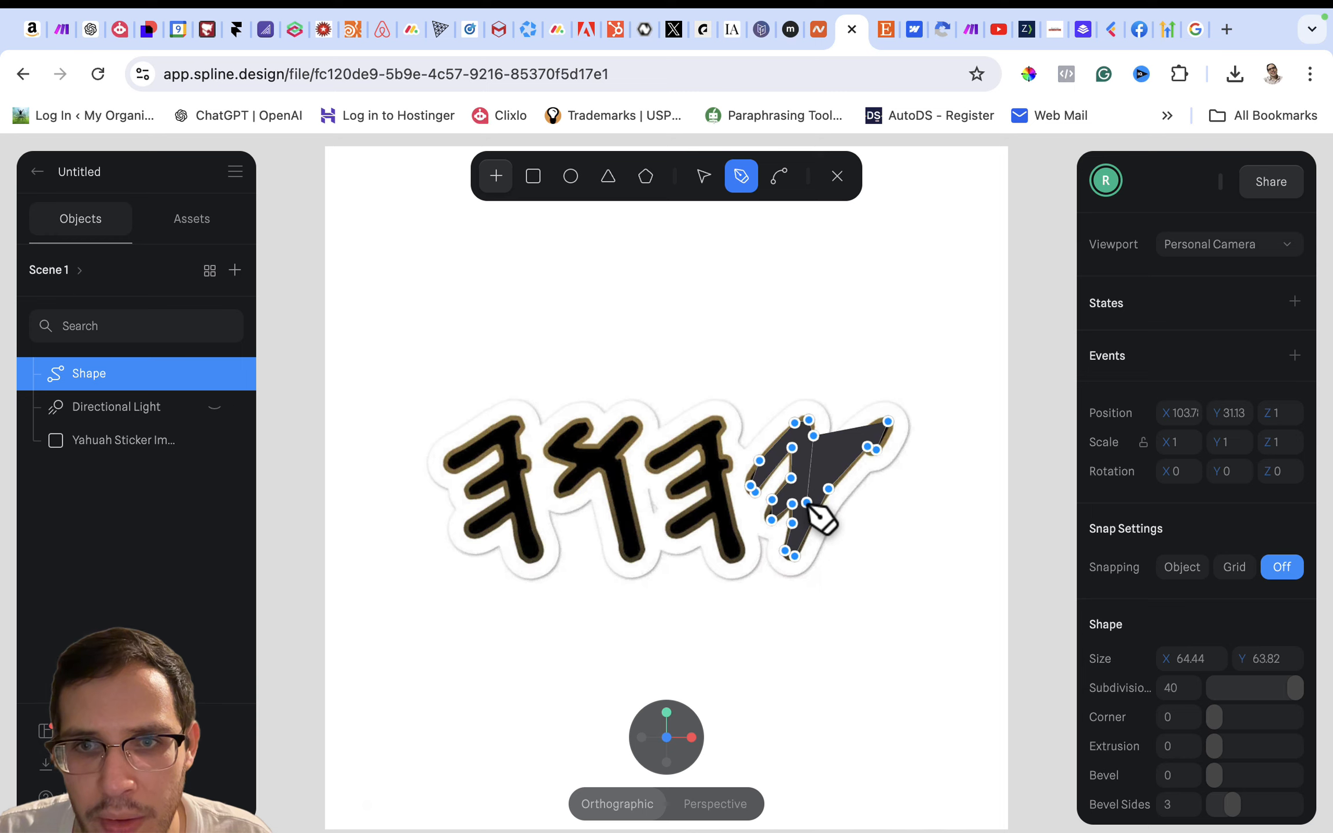
click(807, 502)
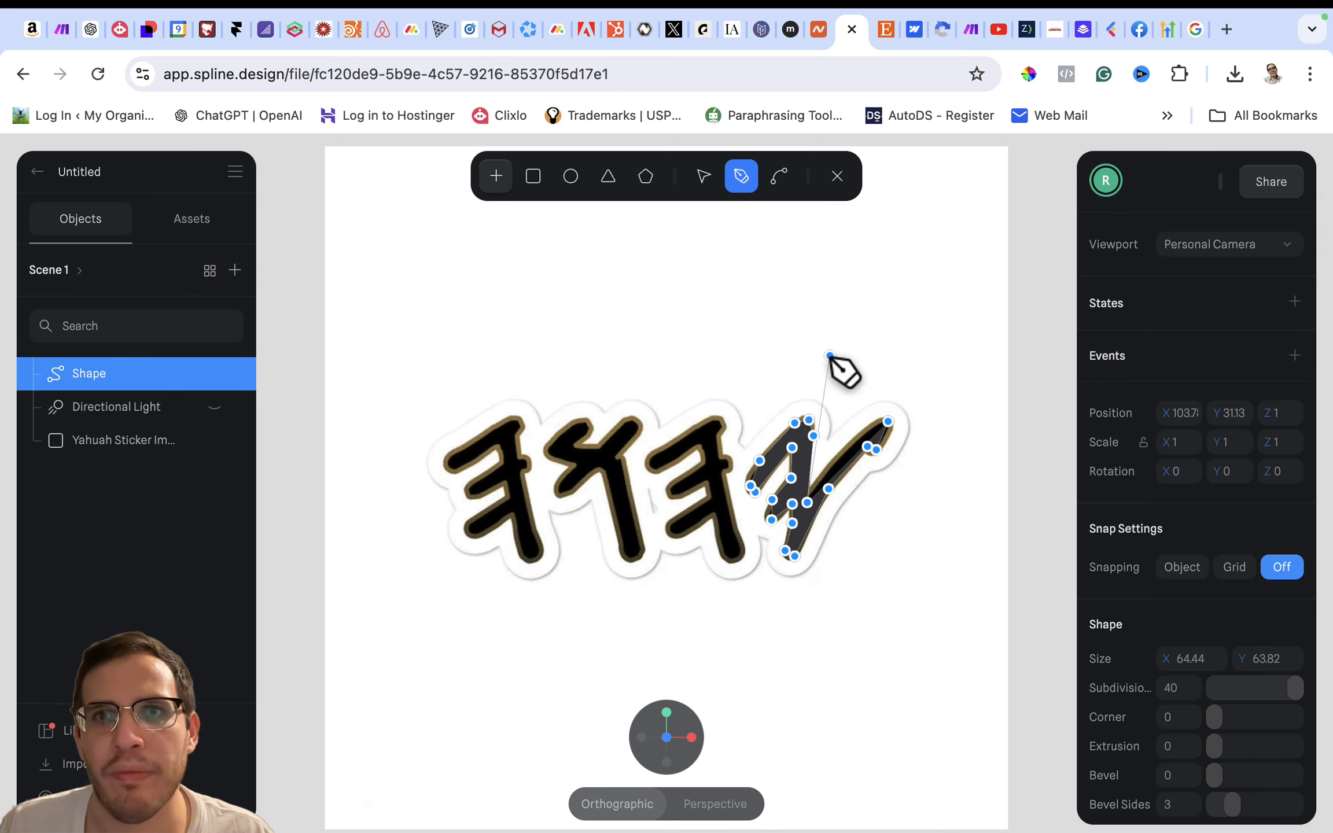
- Curve the path points at the diagonal stroke's upper-right tip and its underside to follow the rounded end
click(780, 179)
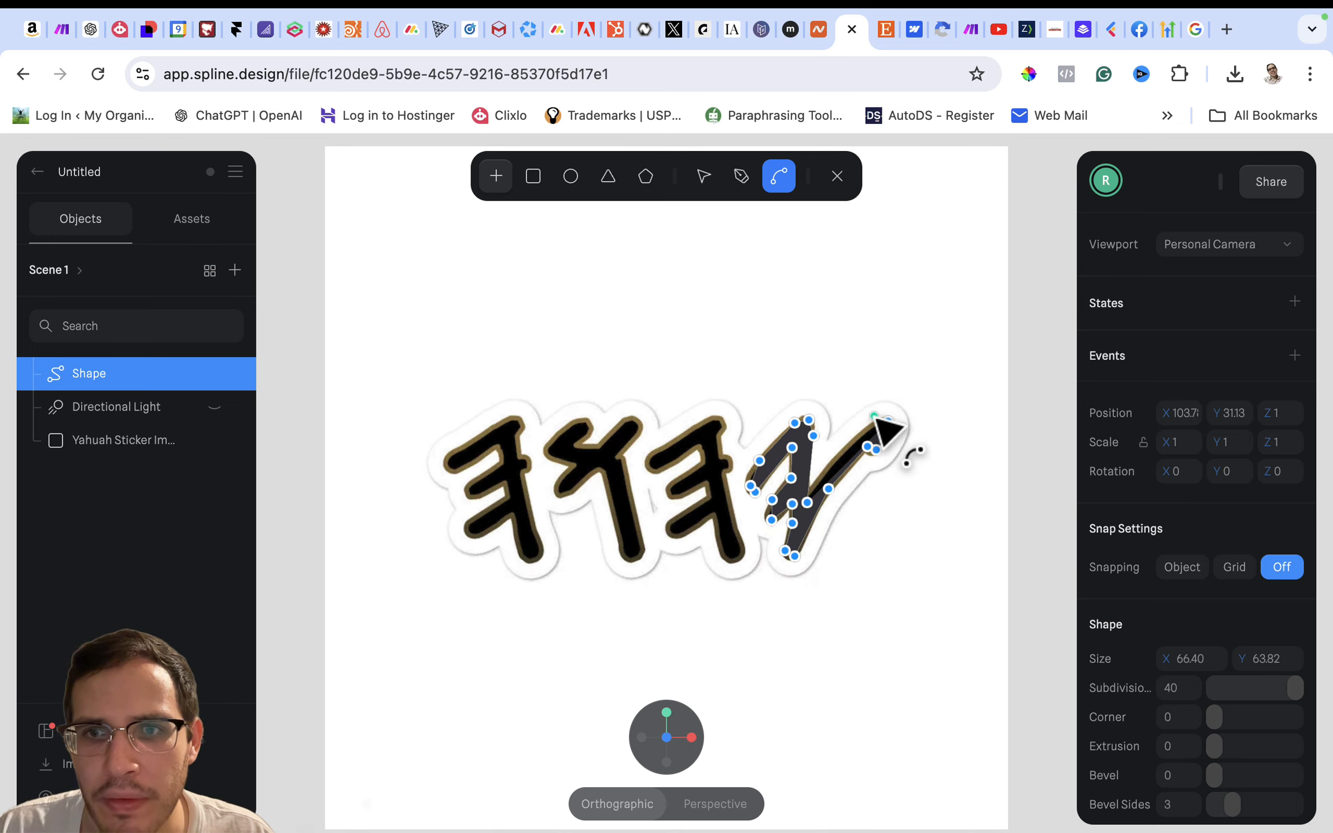
click(874, 416)
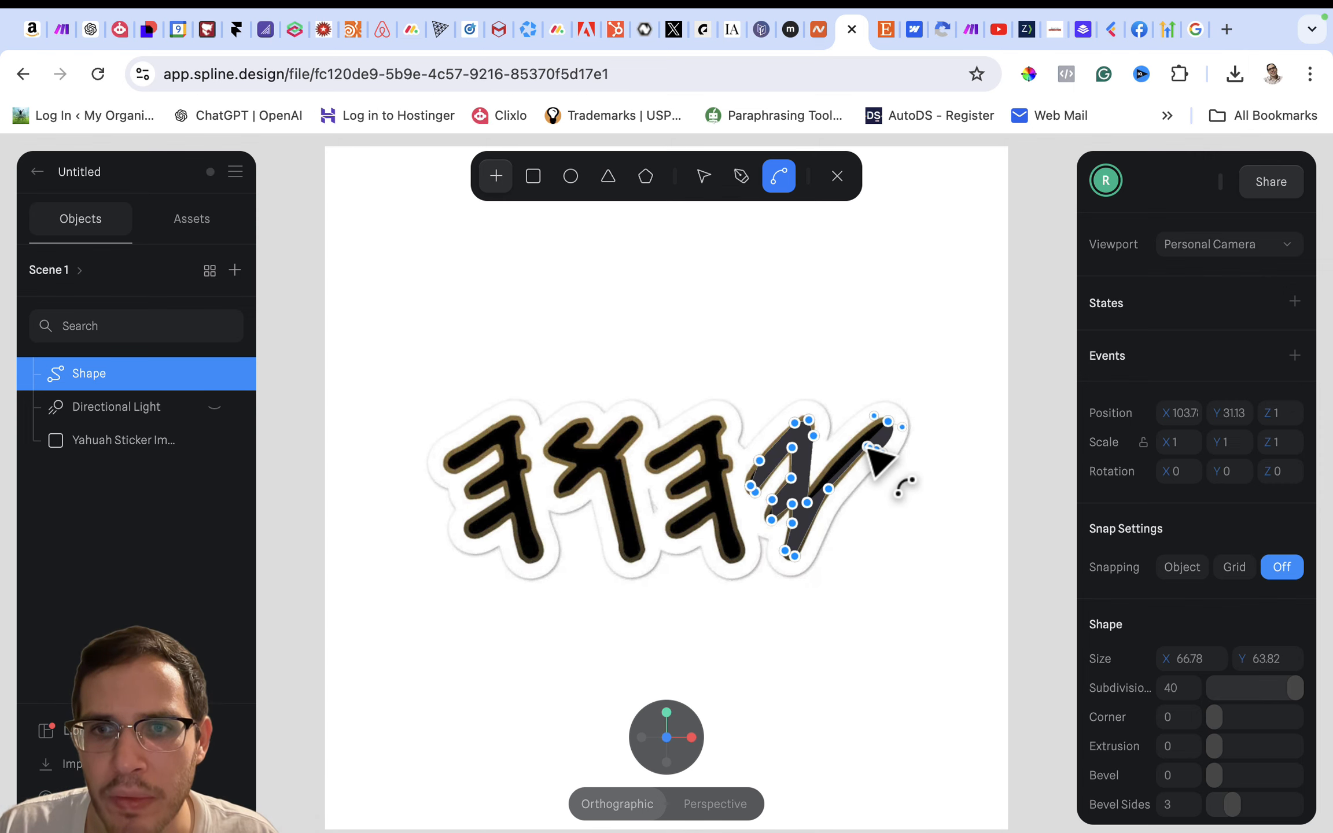
scroll(865, 448, up, 5)
scroll(838, 454, up, 6)
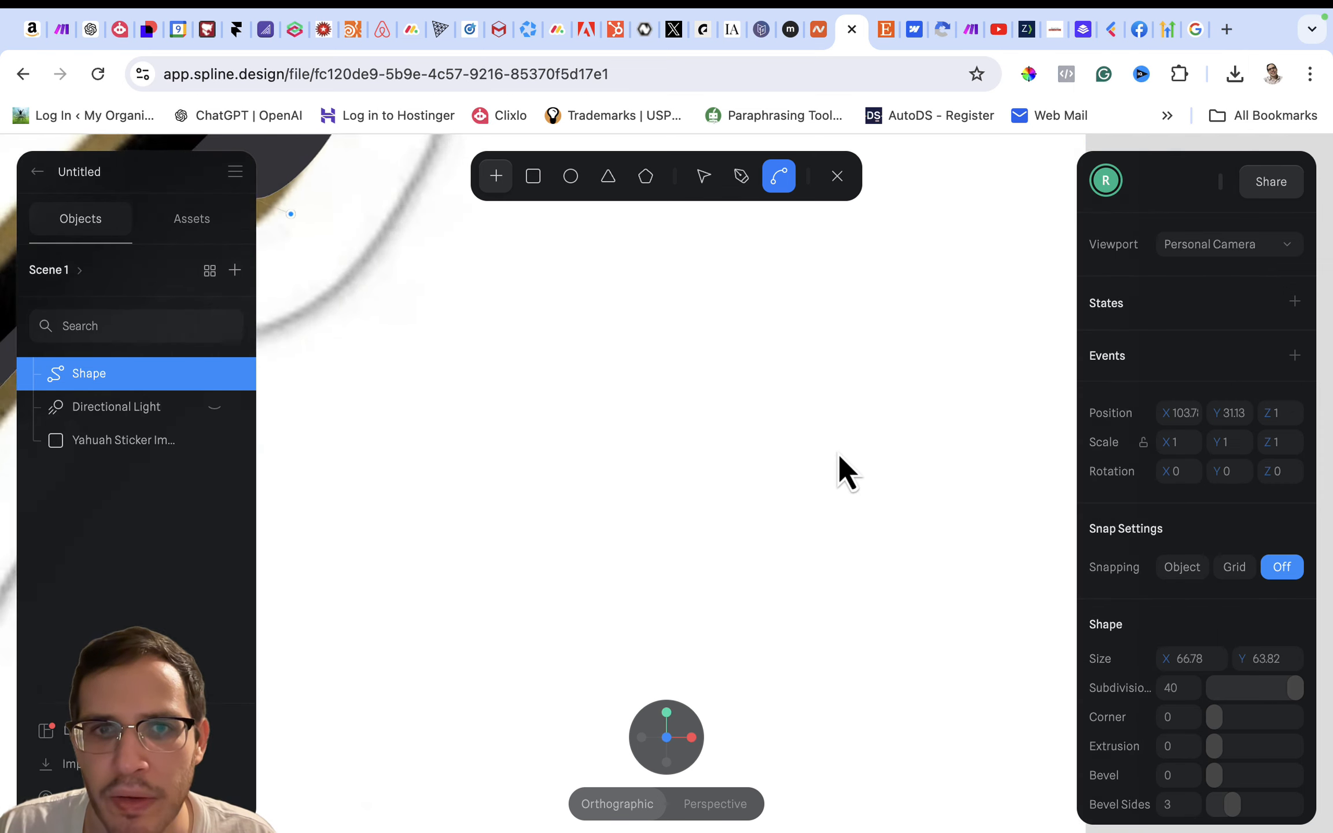
scroll(838, 454, down, 5)
scroll(838, 454, left, 2)
scroll(843, 471, left, 2)
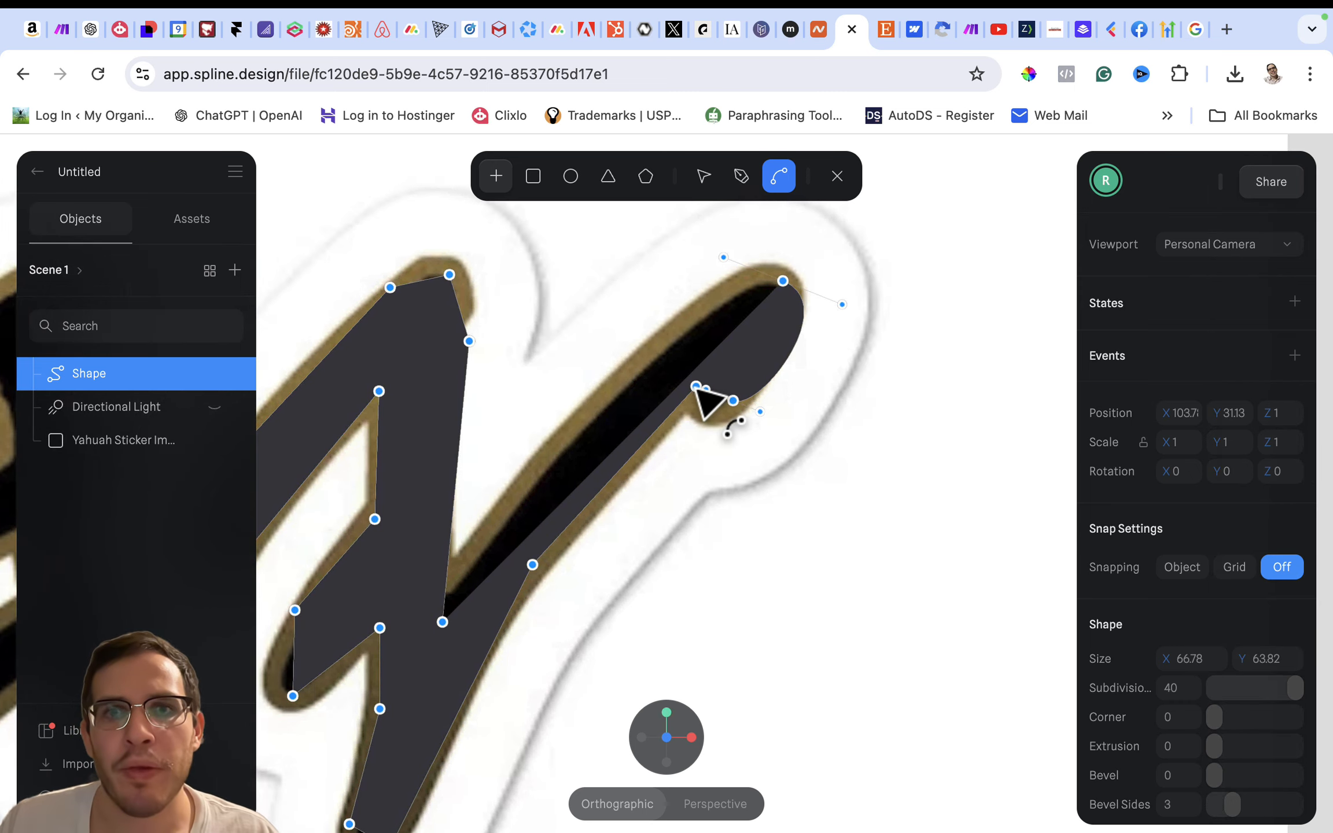
mouse_move(694, 389)
mouse_down()
mouse_move(712, 404)
mouse_move(680, 388)
mouse_up()
- Bend the points along the diagonal's lower edge and on both sides of the letter's foot into smooth curves
scroll(722, 607, down, 2)
scroll(722, 606, left, 2)
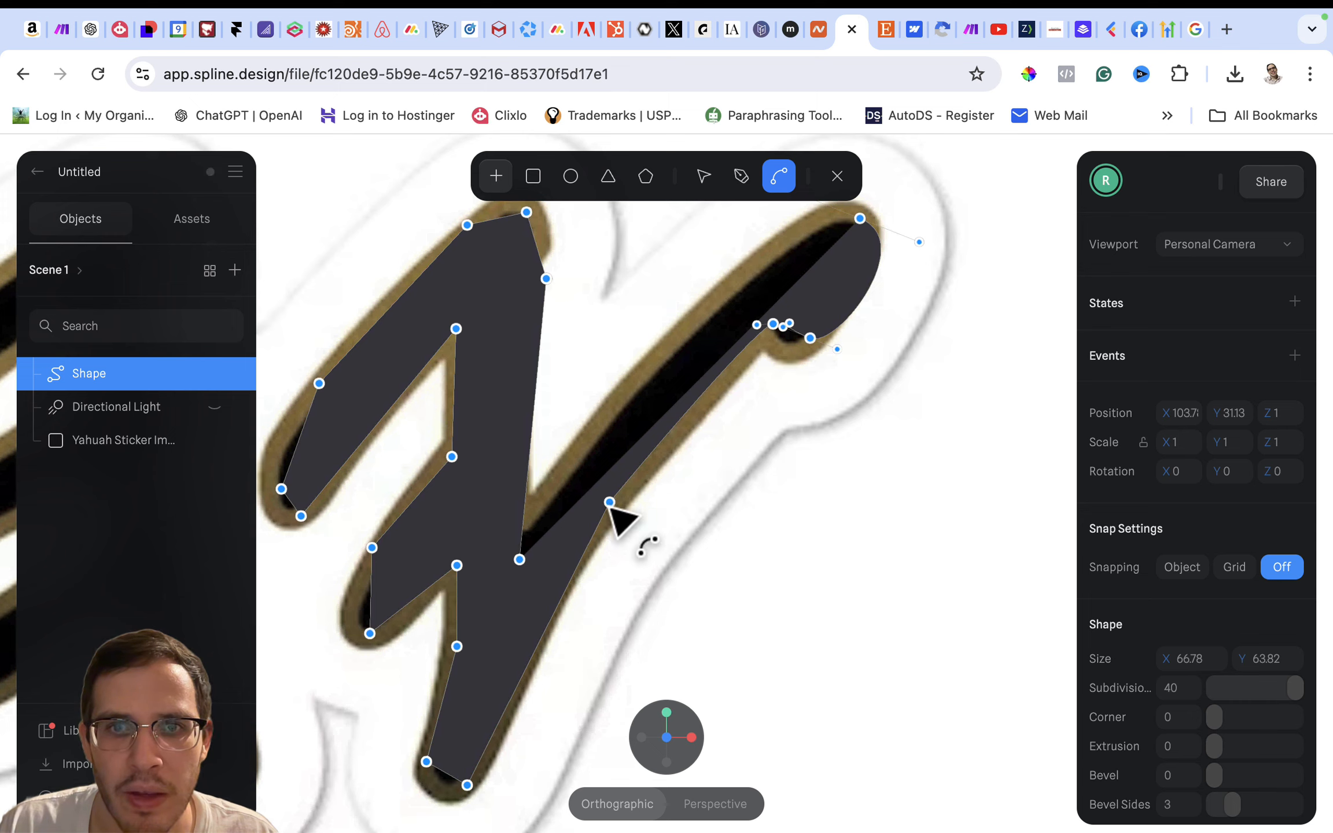
drag(610, 503, 588, 536)
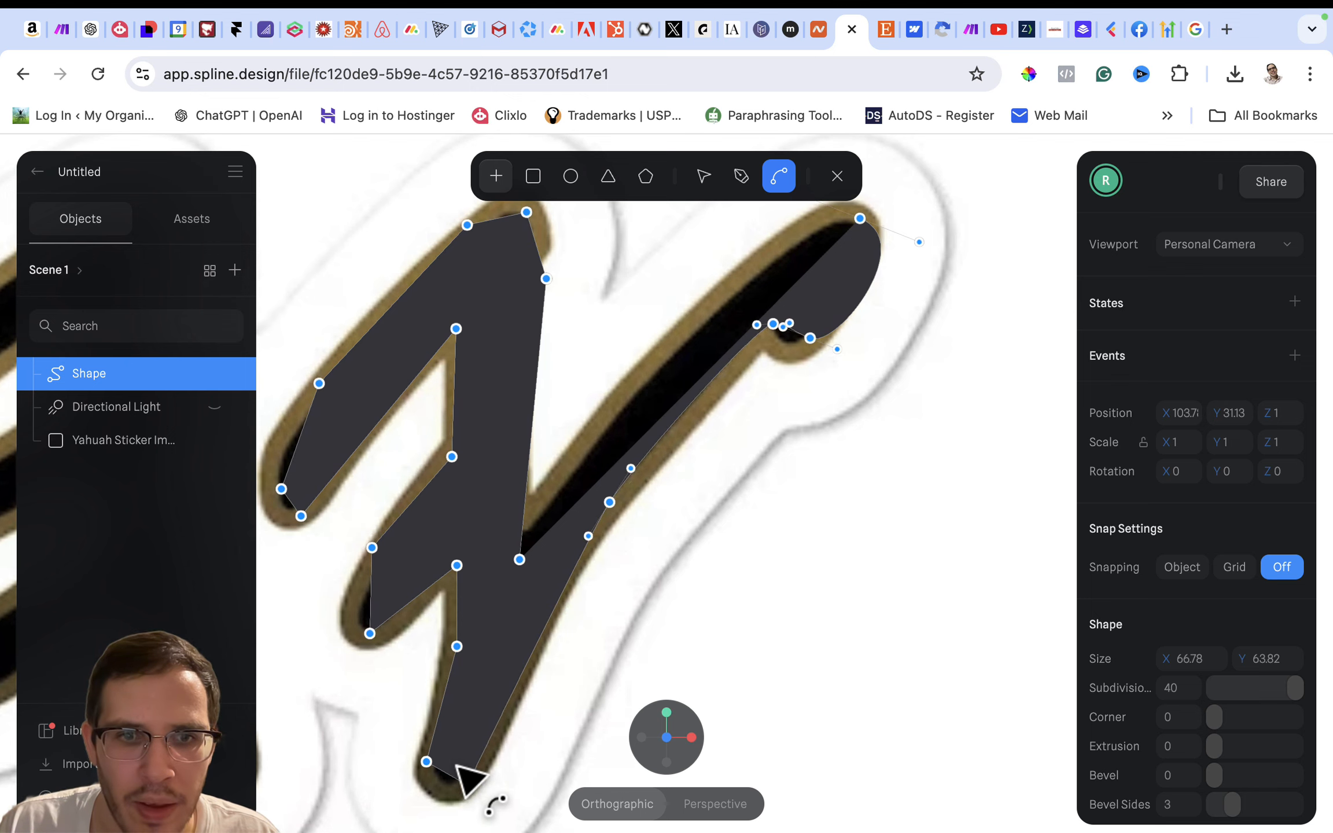
drag(467, 785, 482, 744)
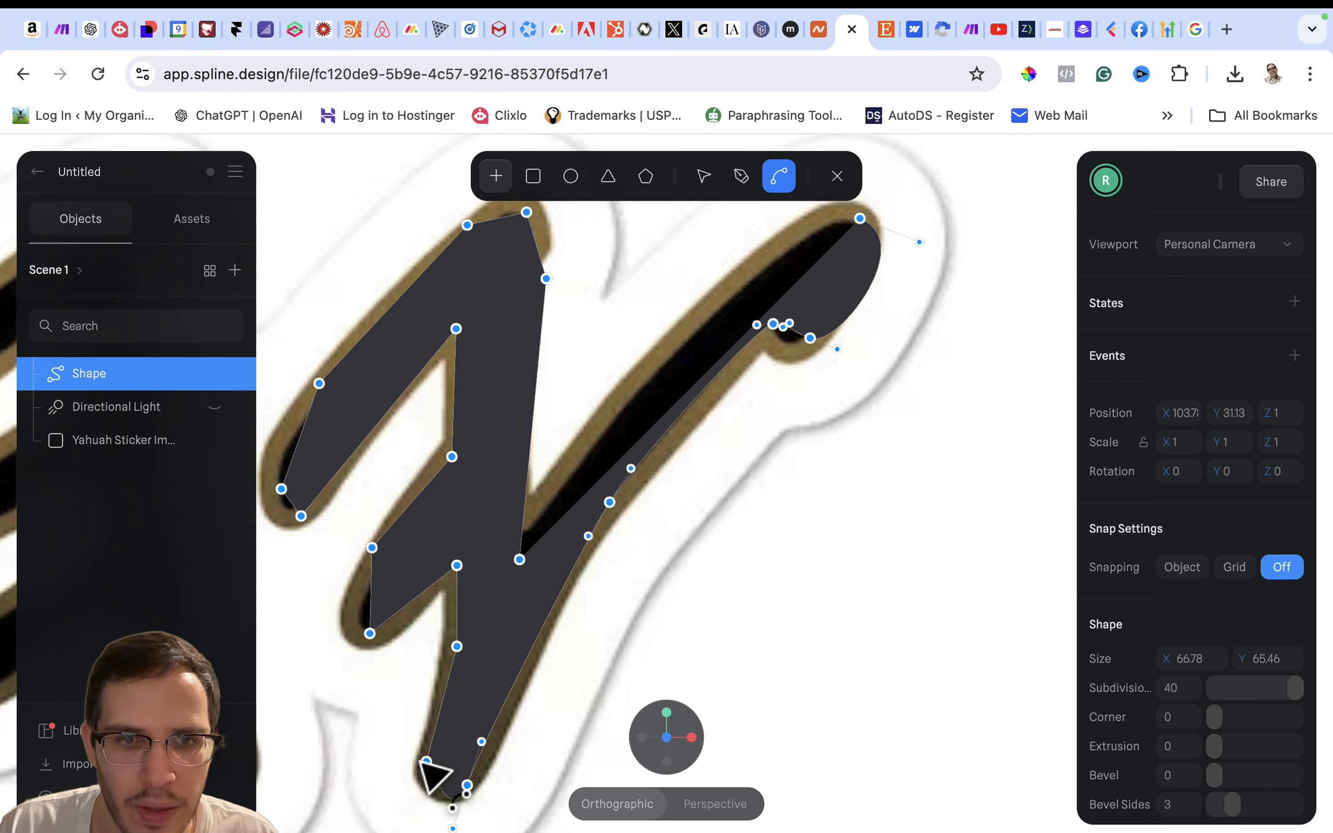
drag(426, 762, 417, 795)
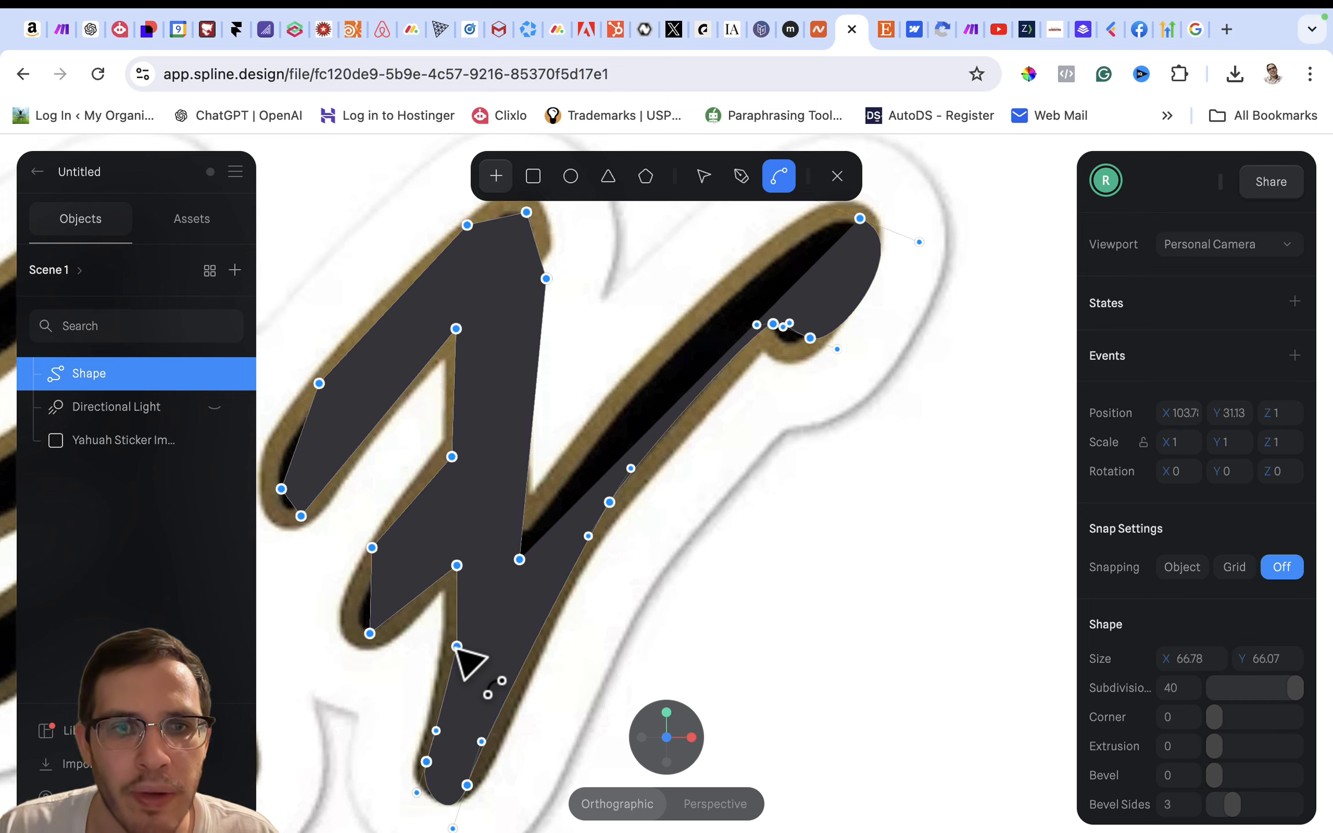
- Curve the points on the foot's inner edge, at the lower notch and at the end of the middle hook
drag(457, 646, 450, 686)
drag(457, 565, 464, 585)
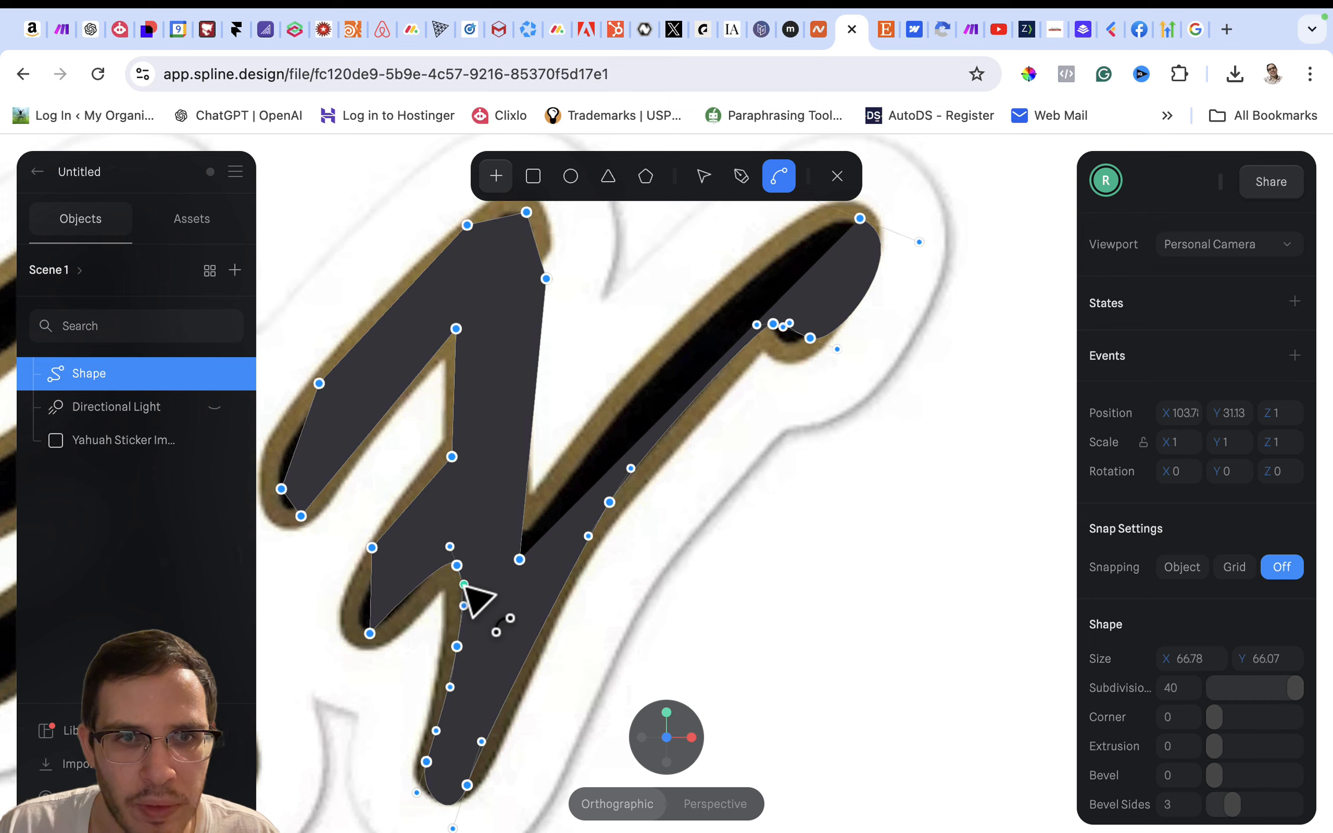
drag(370, 633, 400, 637)
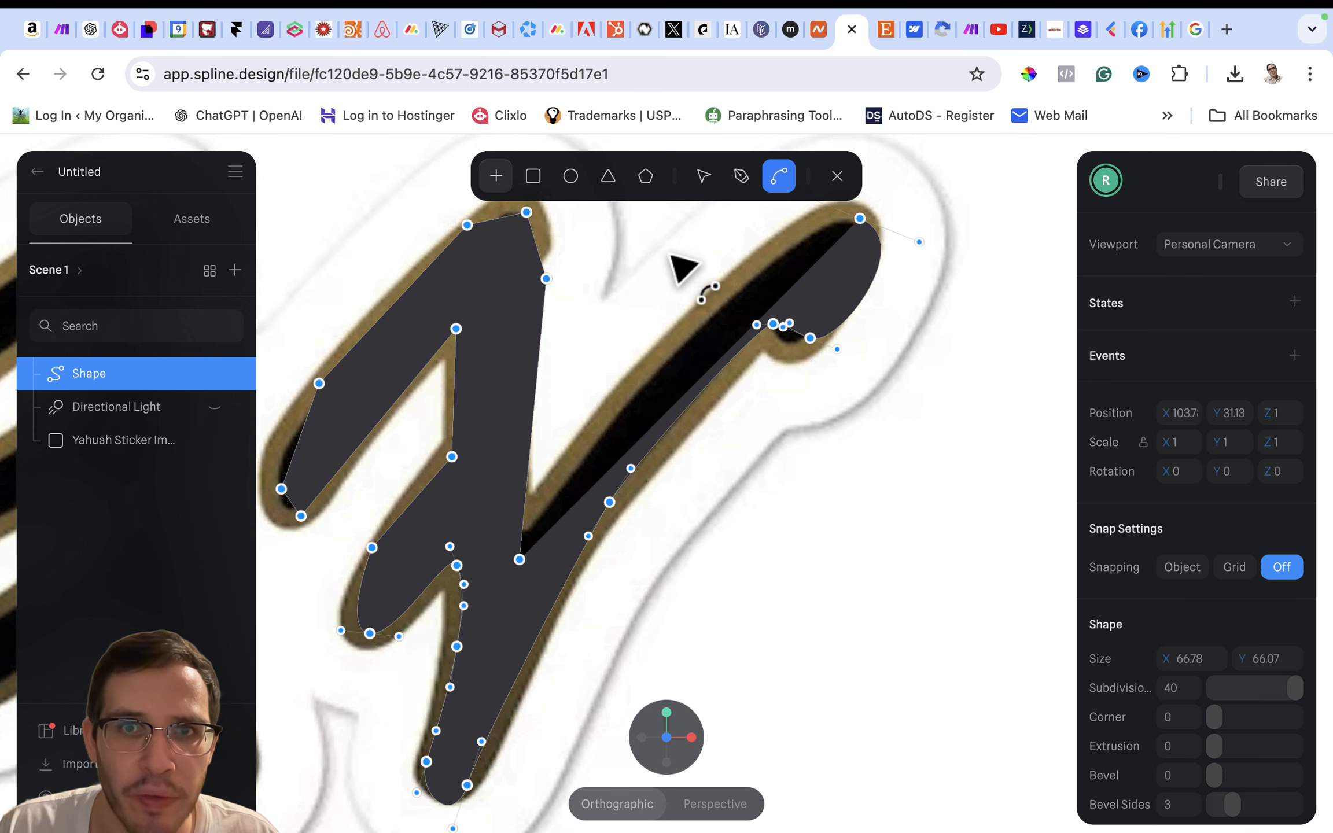
- Reposition the points at the lower notch, the middle hook's upper edge and the inner gap to match the letter's black area
click(702, 176)
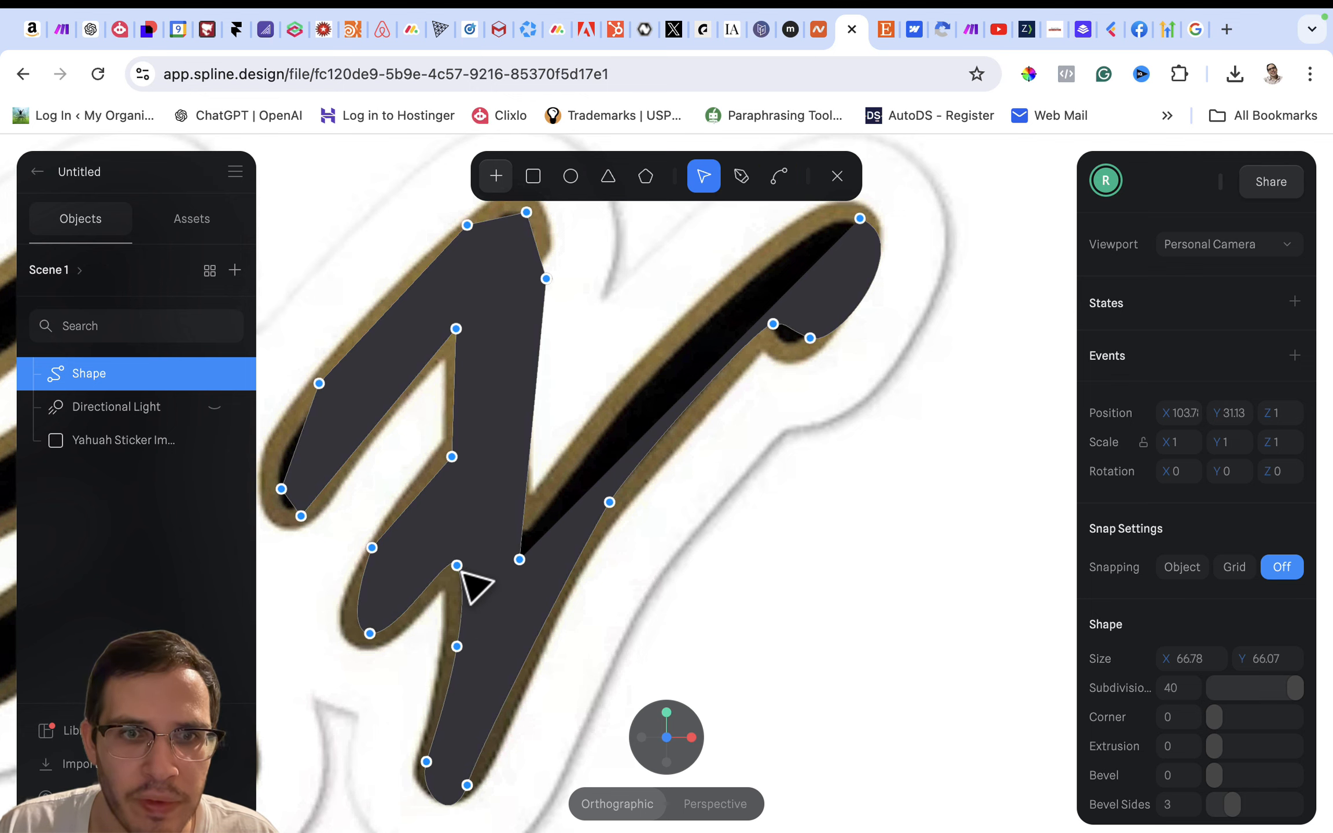
mouse_move(461, 570)
mouse_down()
mouse_move(463, 540)
mouse_move(458, 553)
mouse_up()
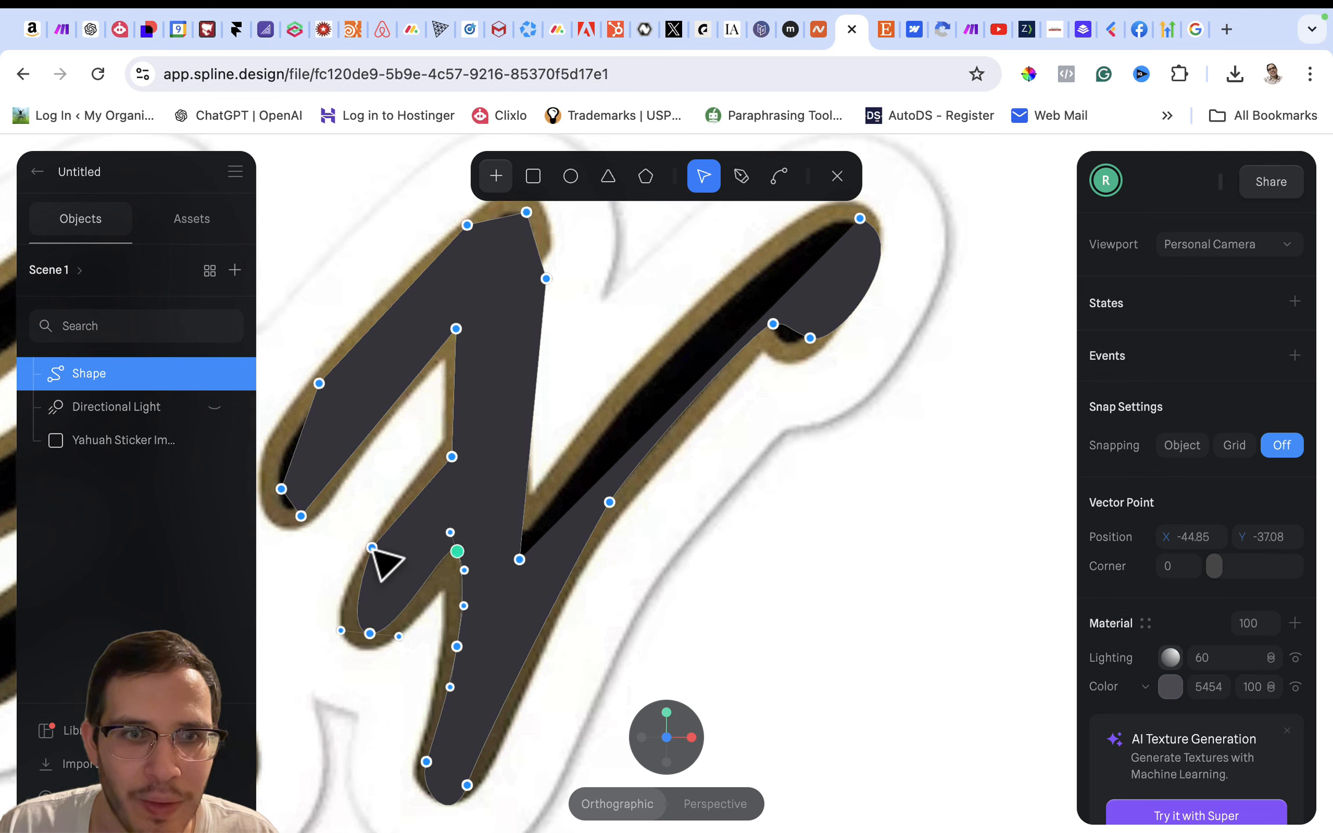
drag(373, 550, 383, 562)
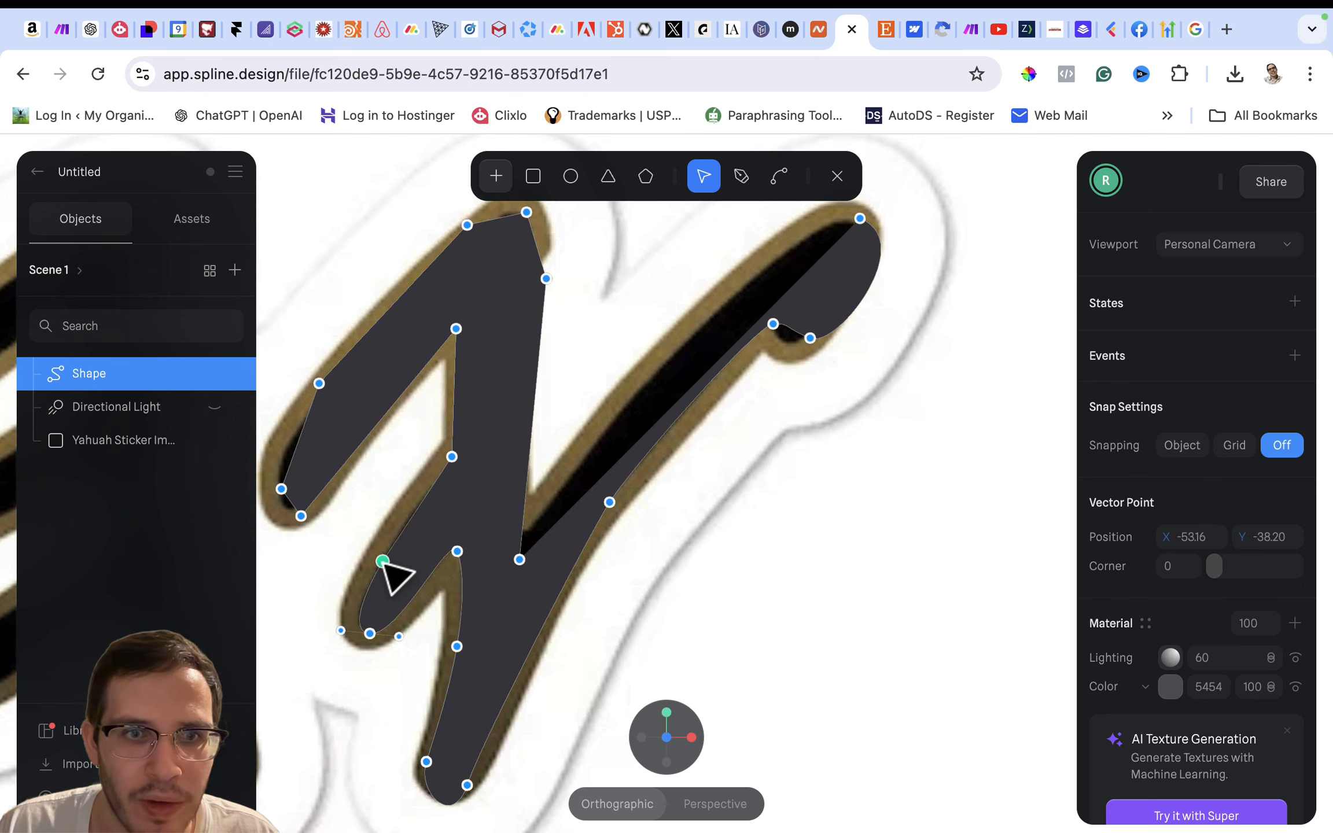
drag(453, 458, 460, 459)
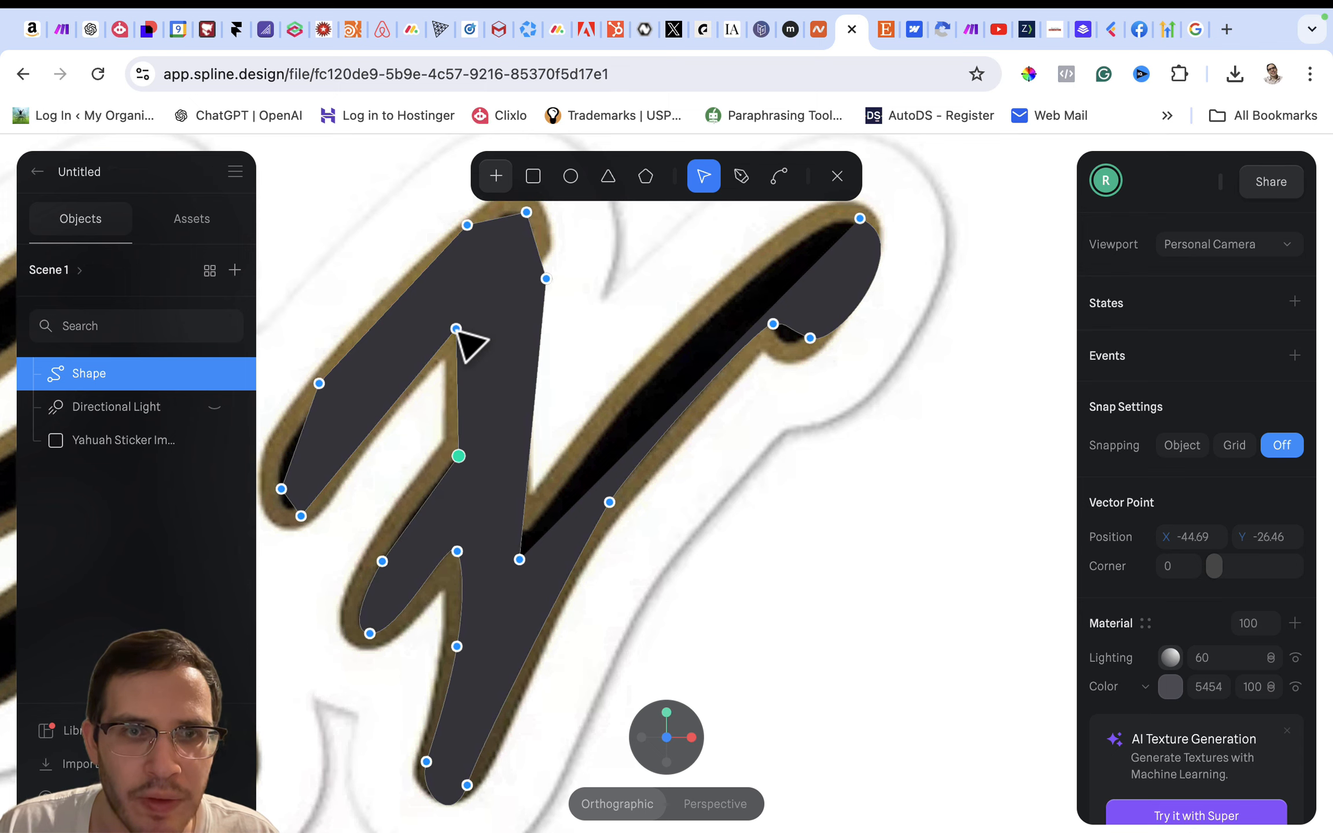
mouse_move(456, 328)
mouse_down()
mouse_move(474, 308)
mouse_move(464, 294)
mouse_move(460, 319)
mouse_up()
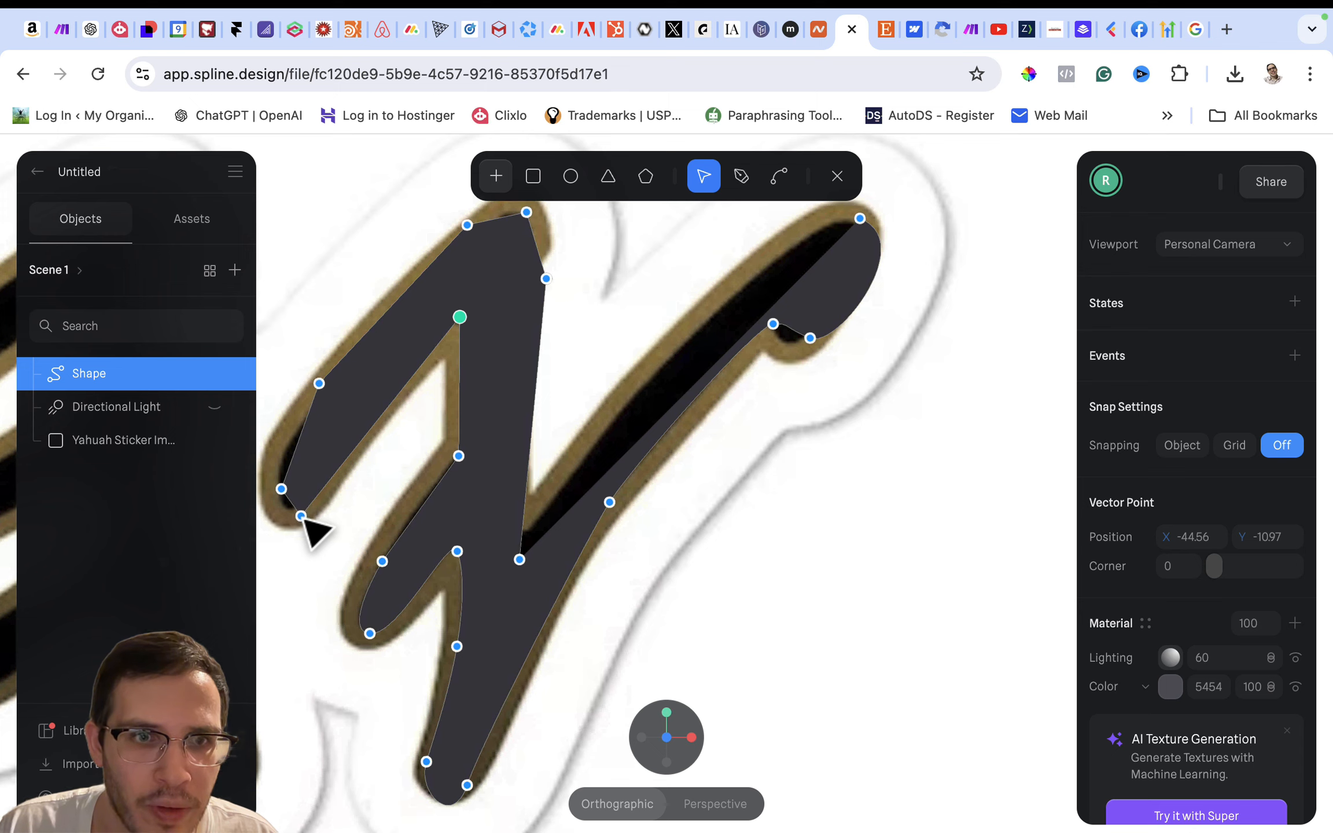
- Move the points at the left stroke's end, its outer edge and the letter's peak inside the gold outline
drag(301, 516, 278, 466)
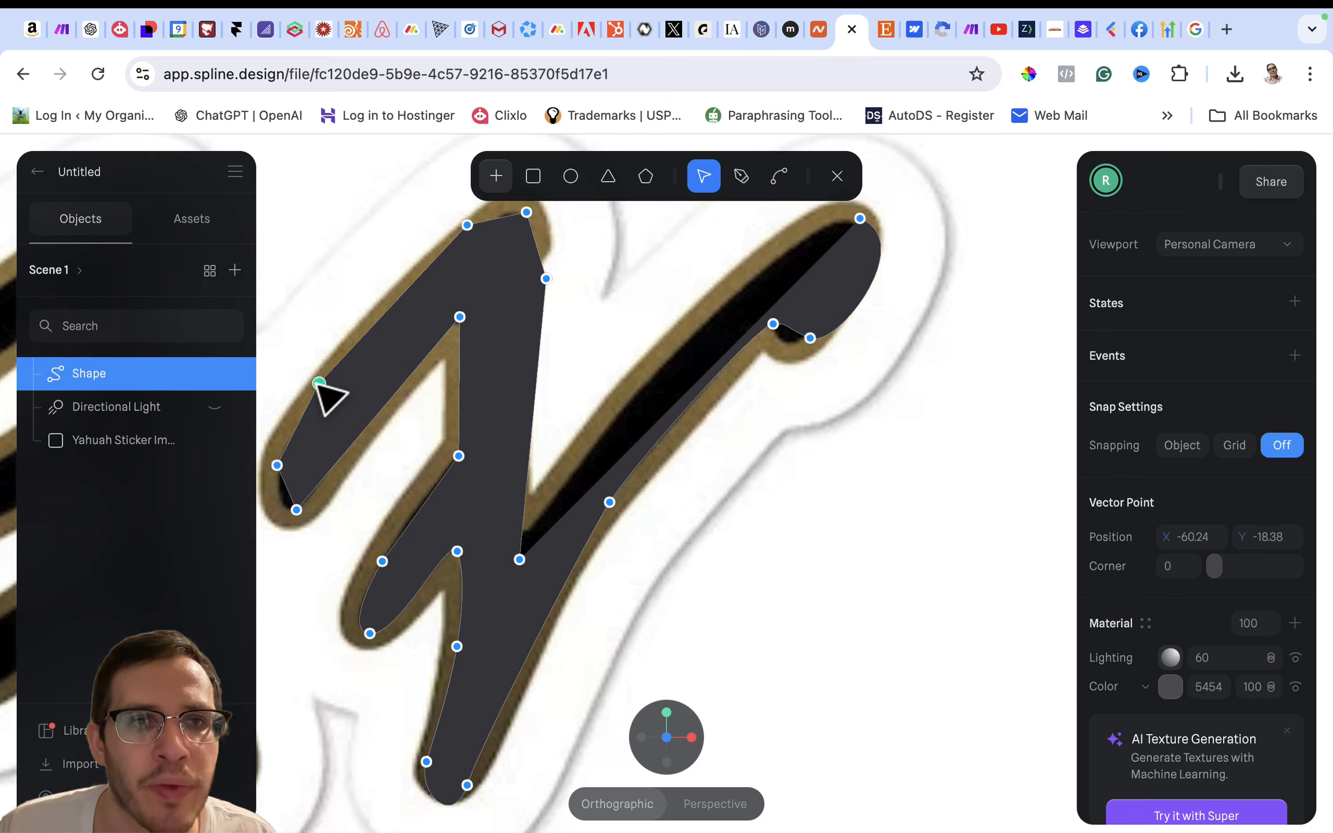
drag(319, 383, 323, 390)
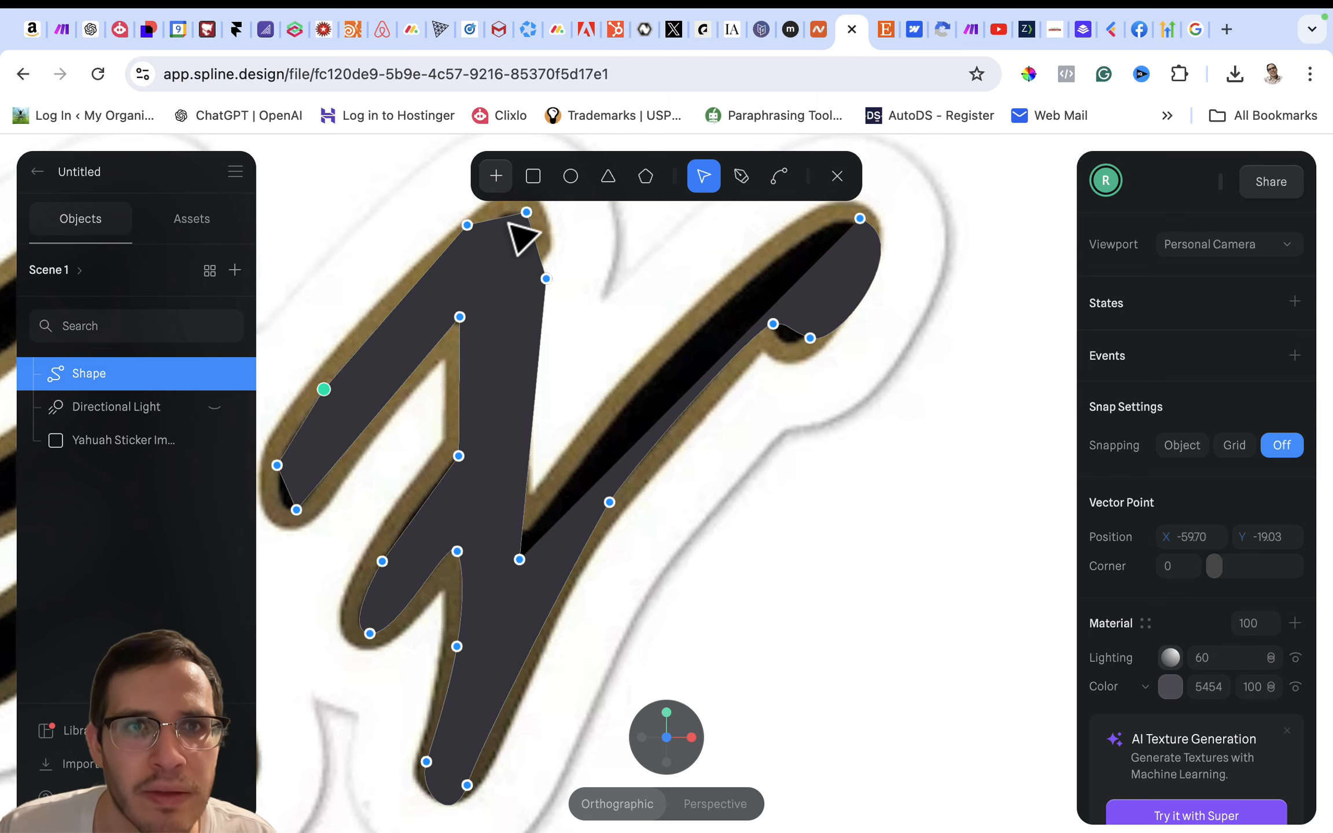
drag(467, 224, 512, 212)
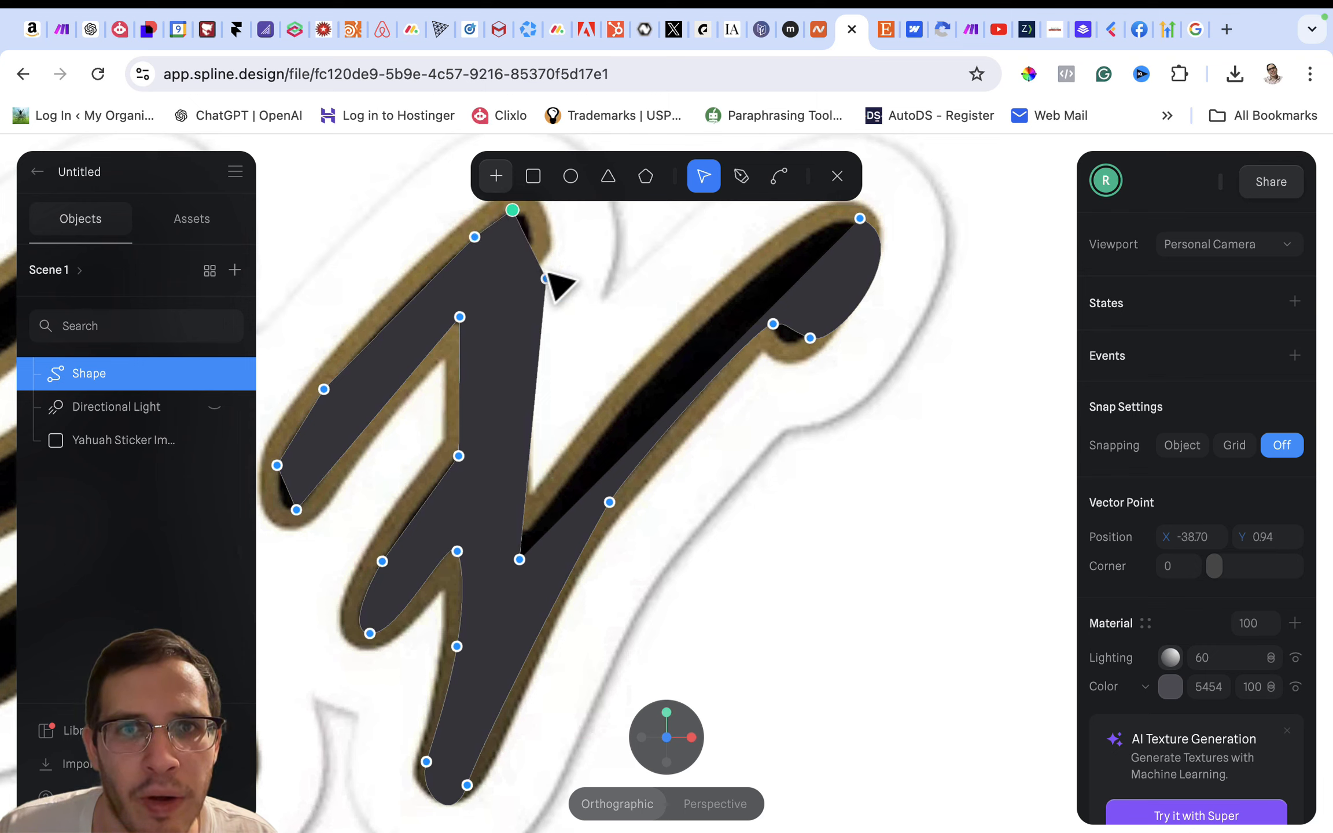
drag(546, 279, 518, 212)
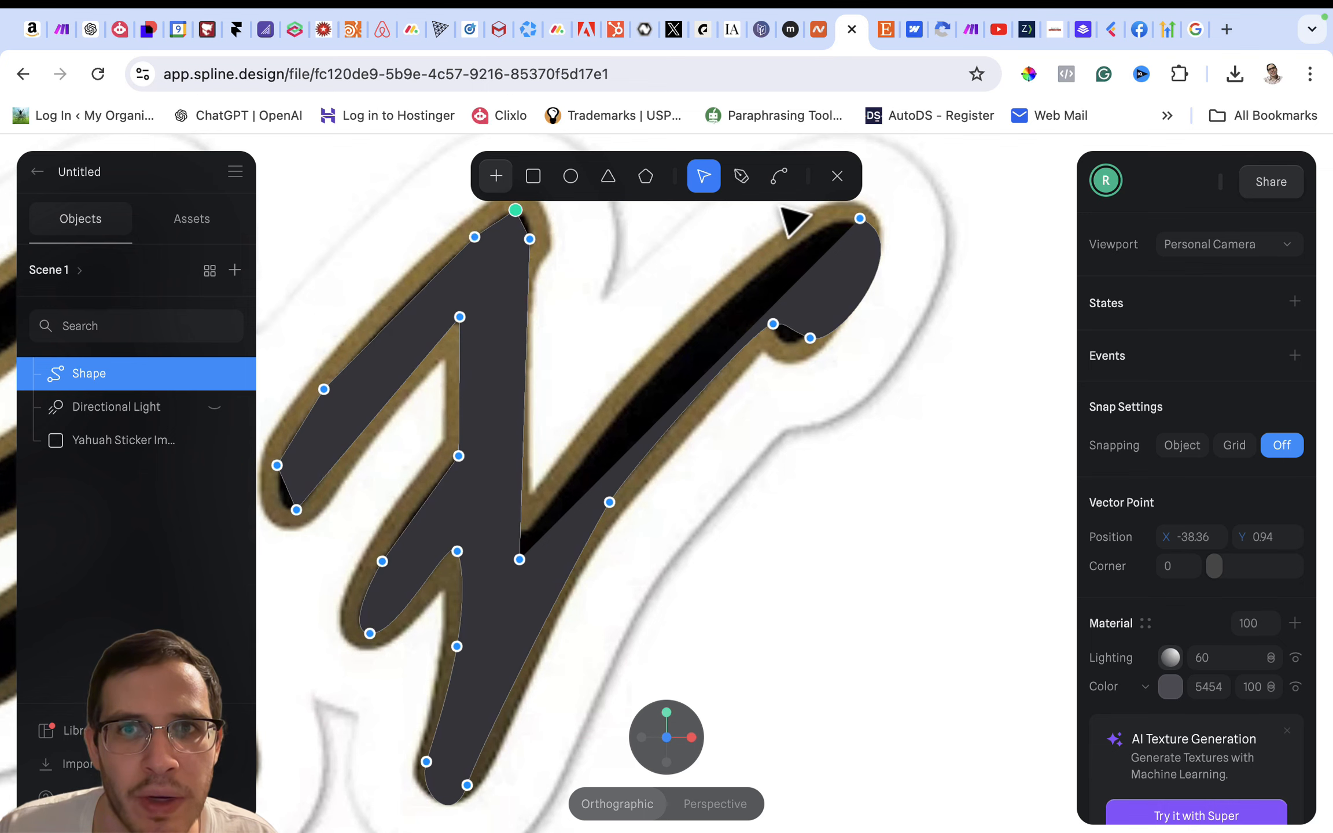
- Add a point midway along the vertical stem's right edge and move it inward to follow the letter's black area
click(741, 177)
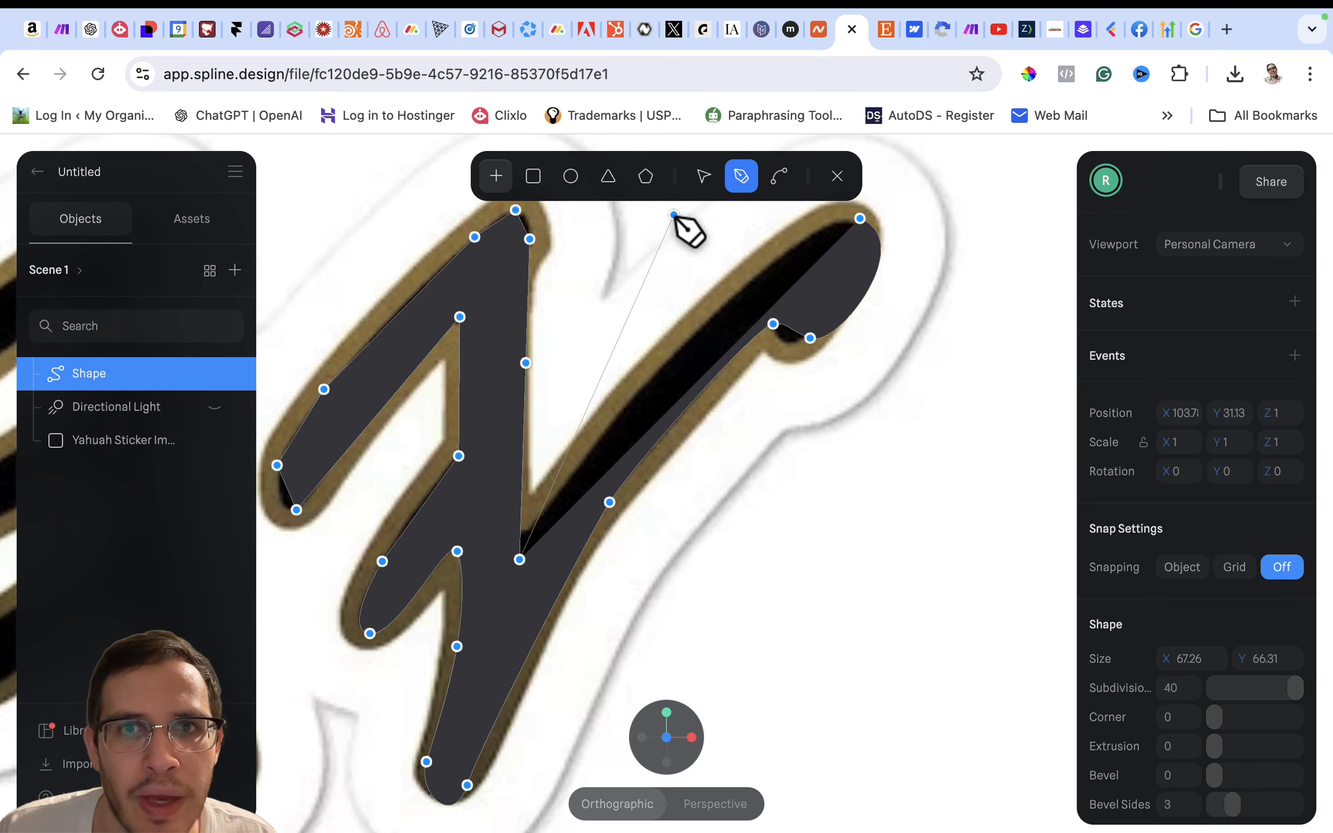
click(710, 177)
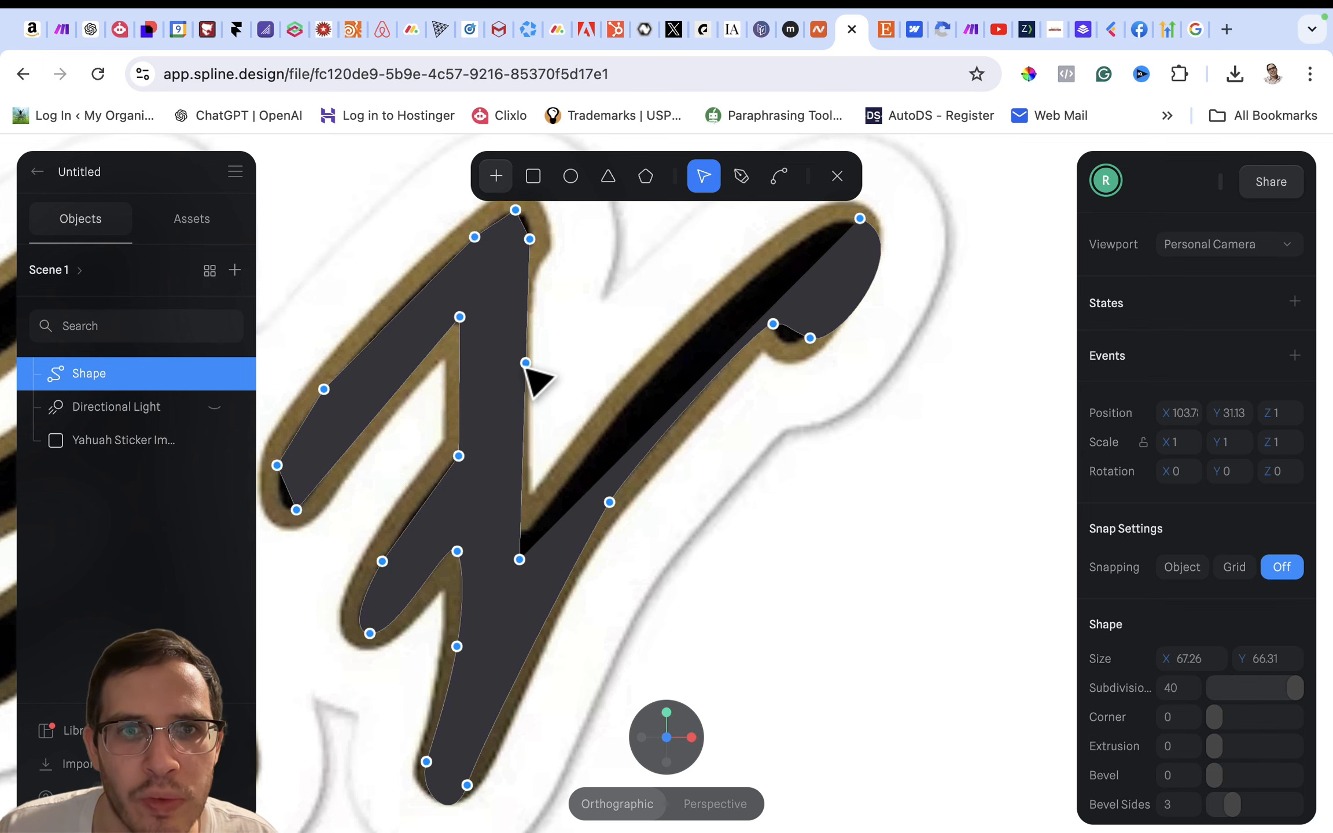
mouse_move(525, 363)
mouse_down()
mouse_move(491, 369)
mouse_move(510, 373)
mouse_up()
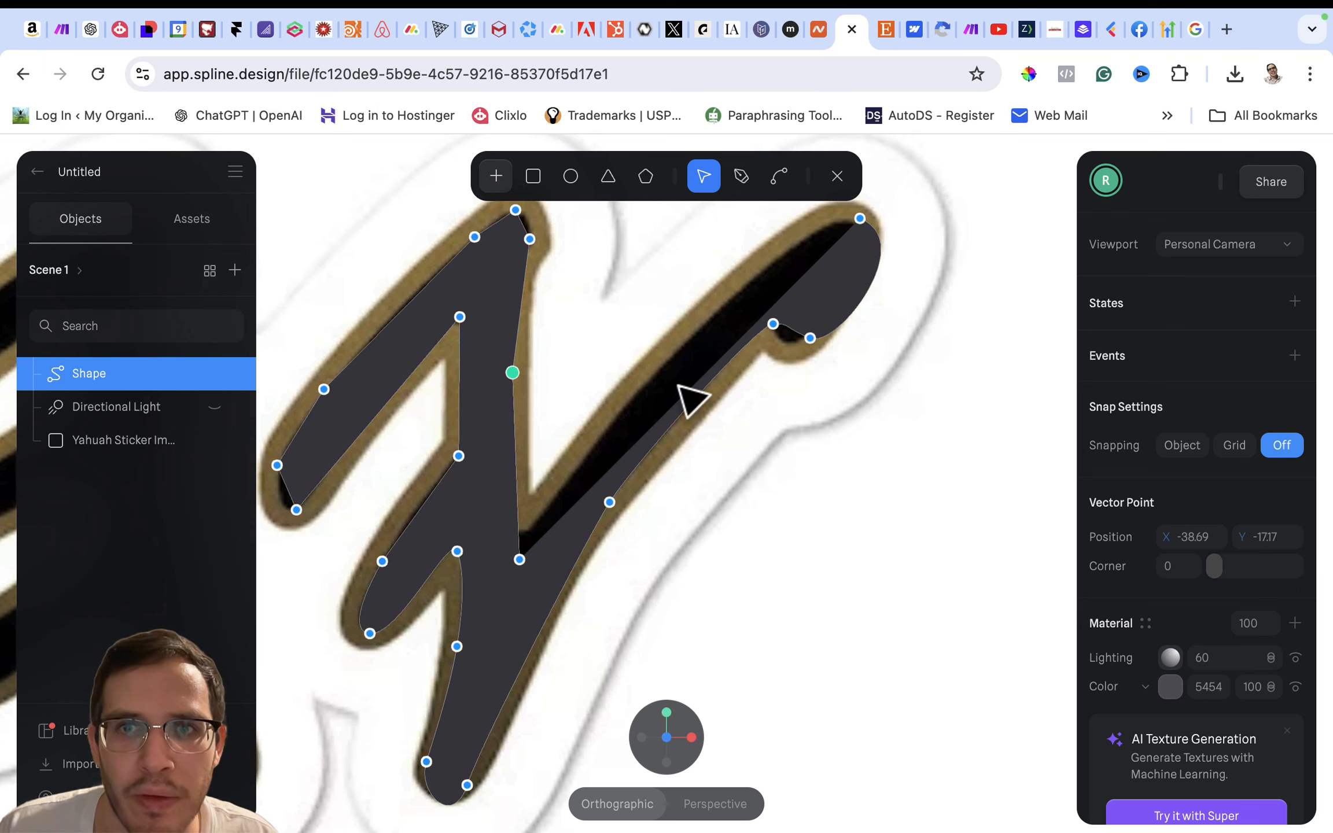
- Add two points along the diagonal's upper edge and move the points around its rounded end inside the gold outline
click(742, 177)
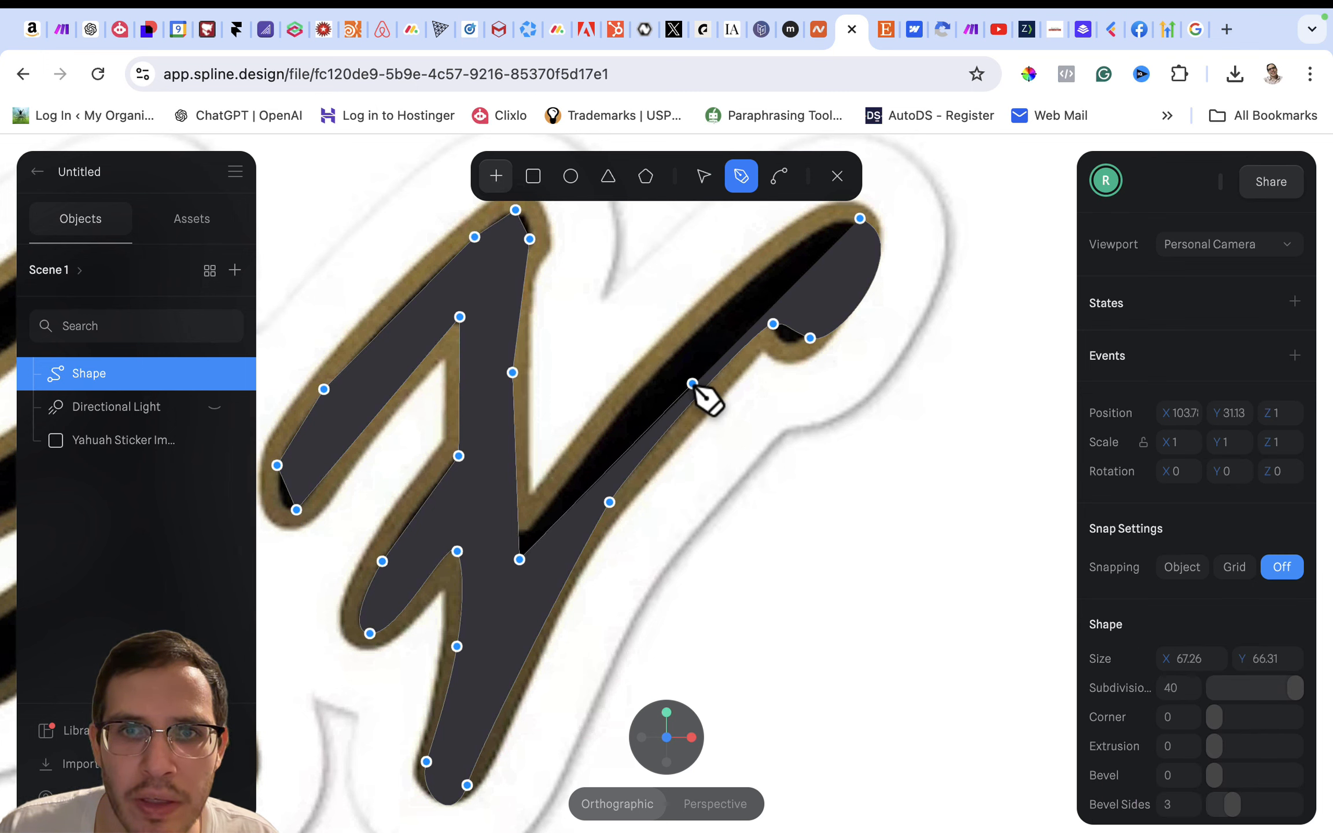
drag(690, 383, 681, 339)
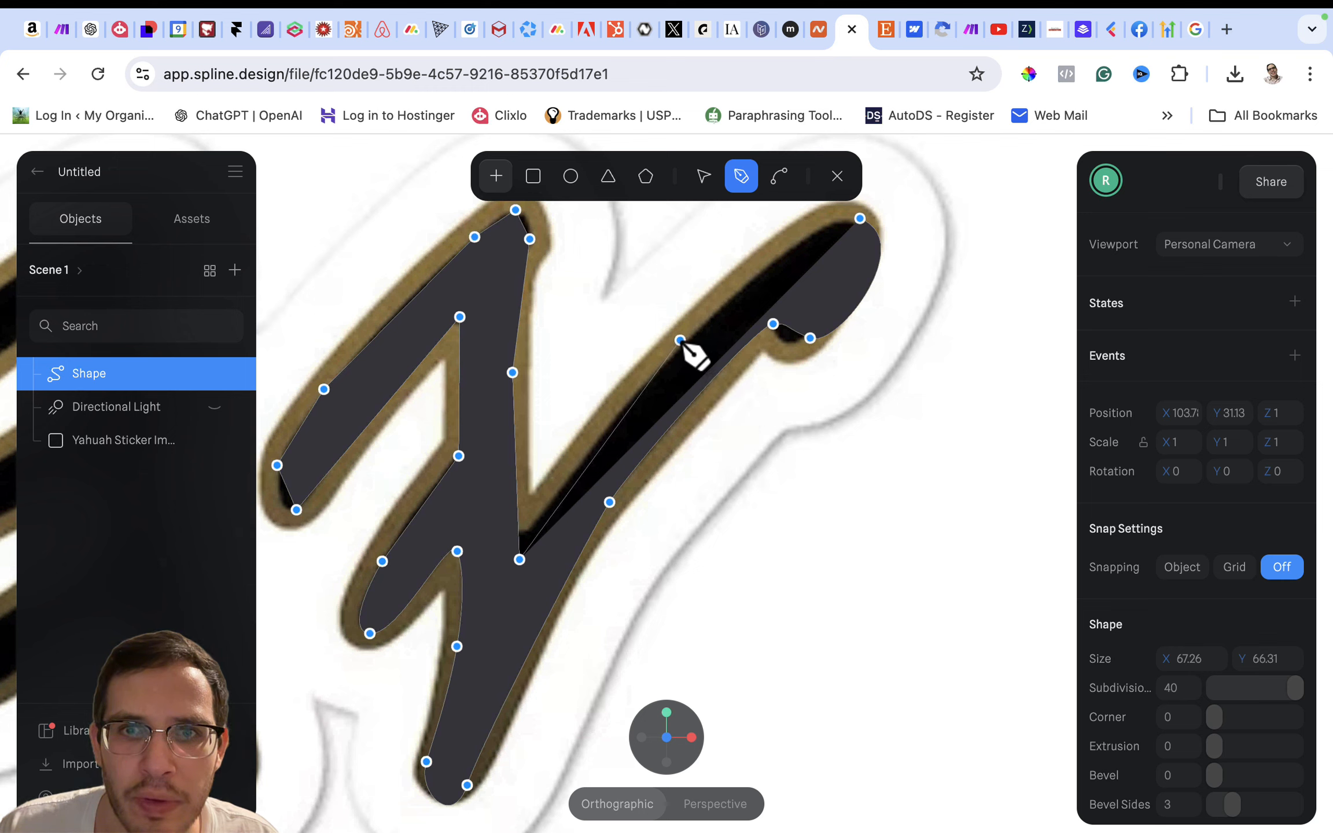
click(680, 353)
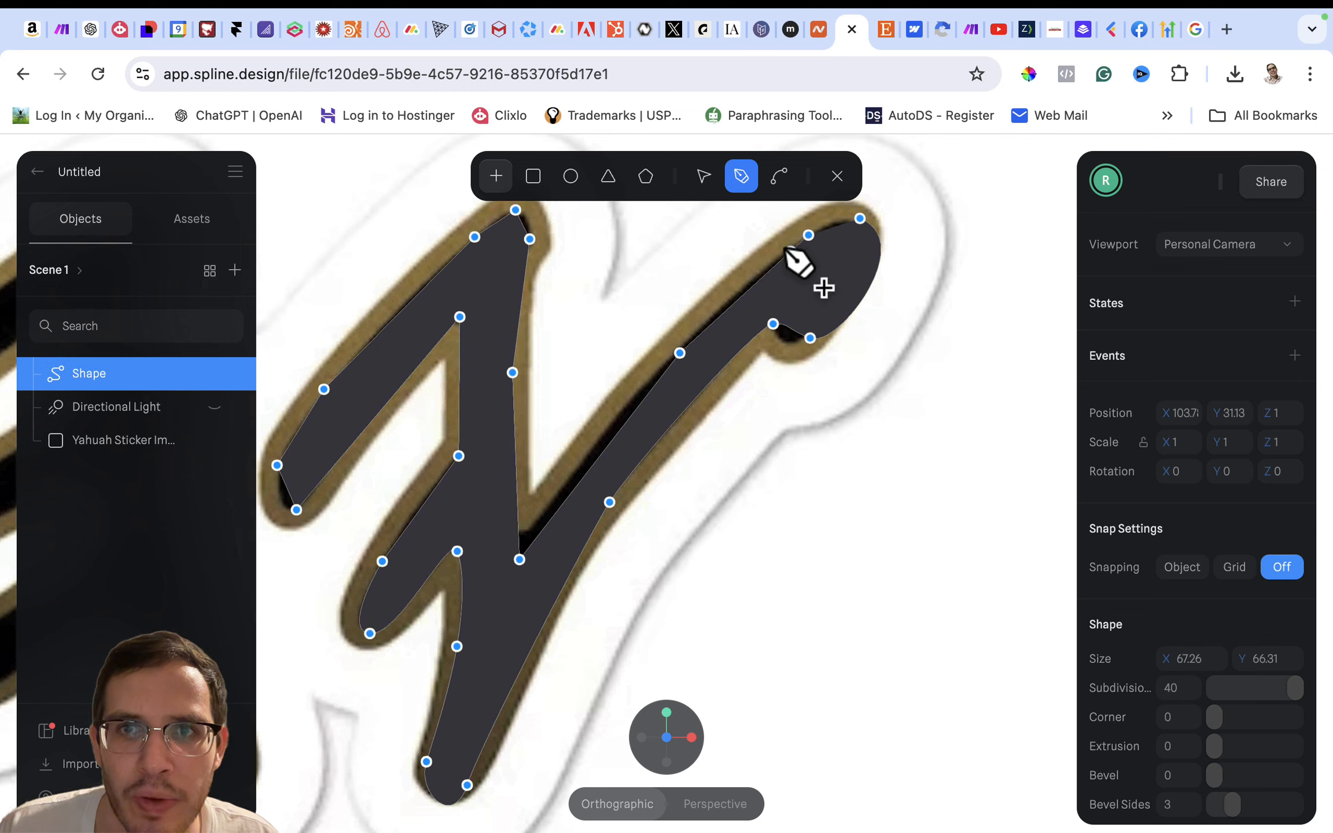
click(703, 177)
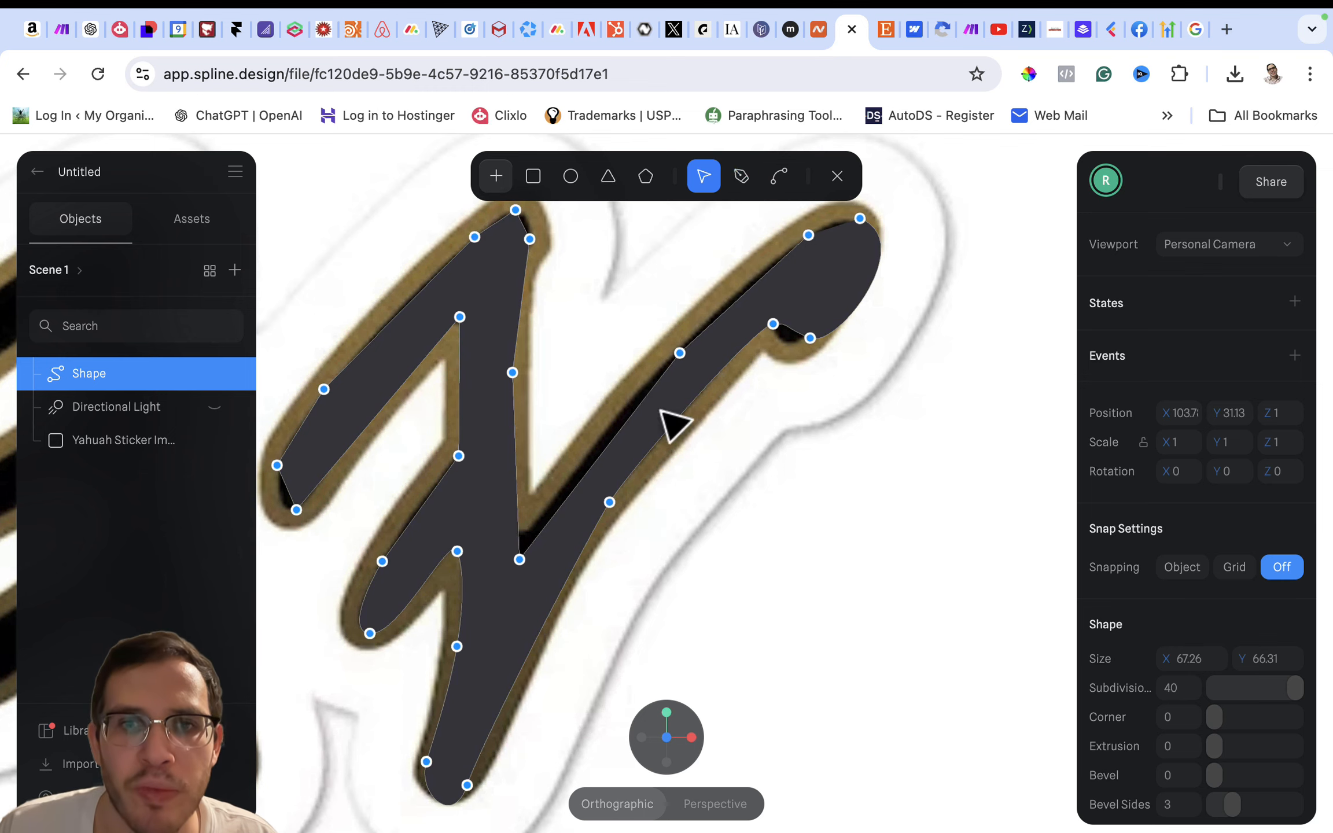
click(678, 353)
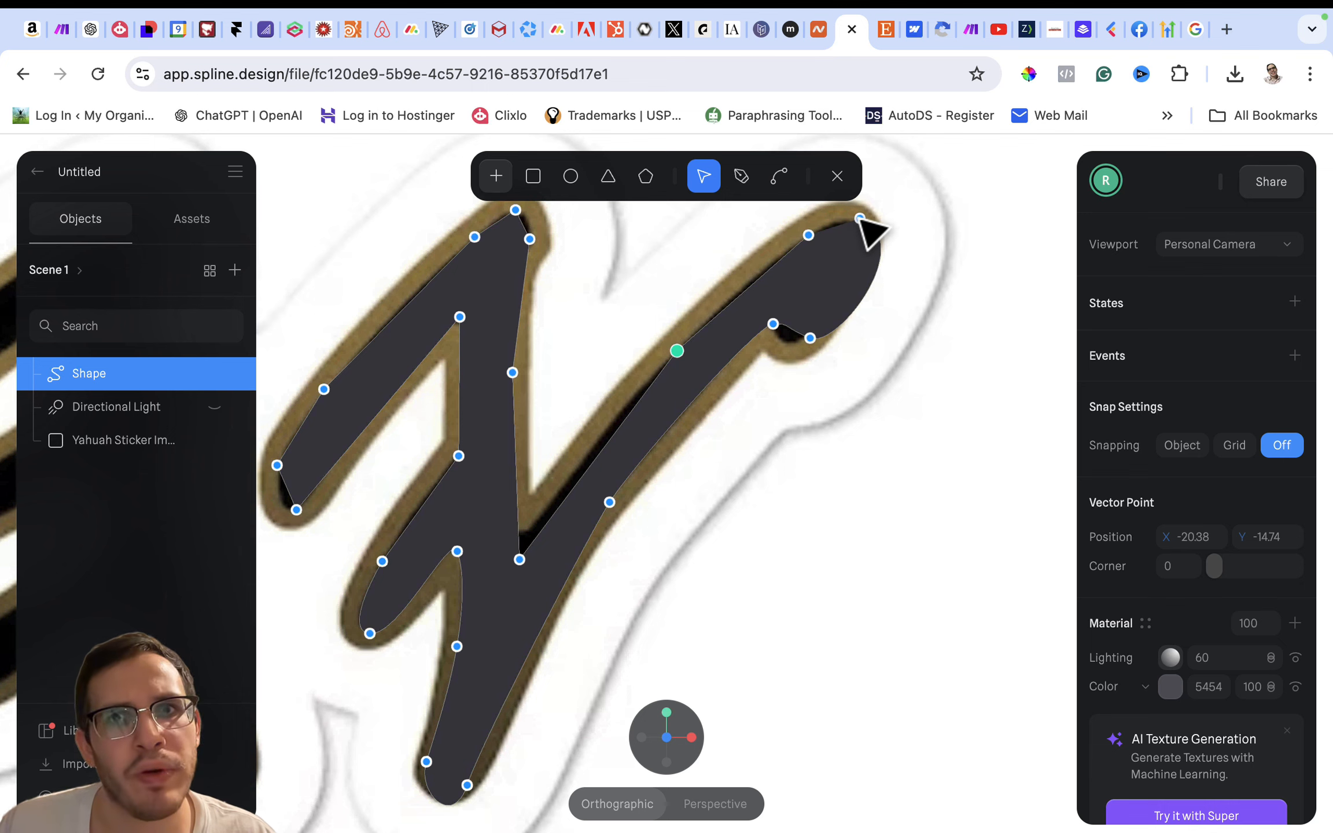
drag(860, 218, 848, 220)
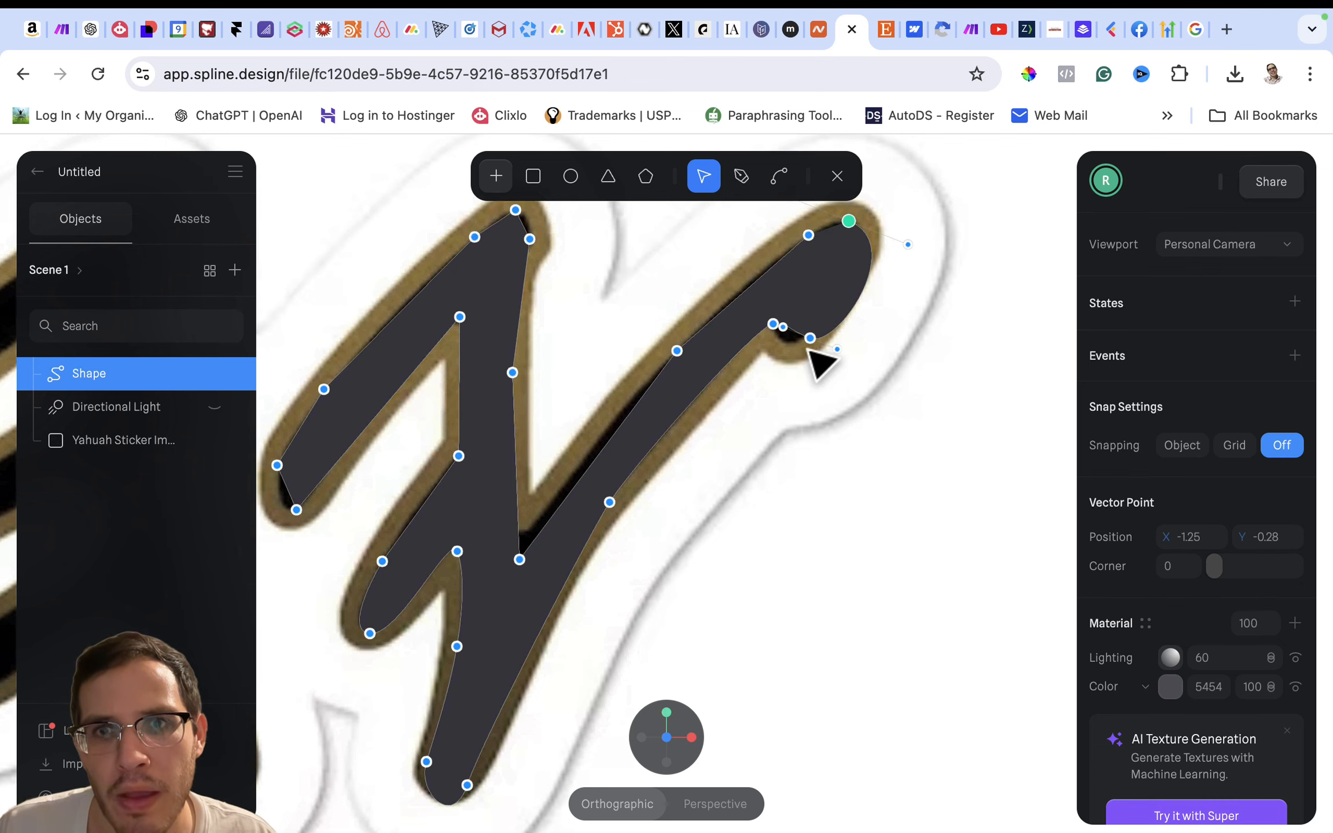
mouse_move(810, 339)
mouse_down()
mouse_move(783, 336)
mouse_move(796, 344)
mouse_up()
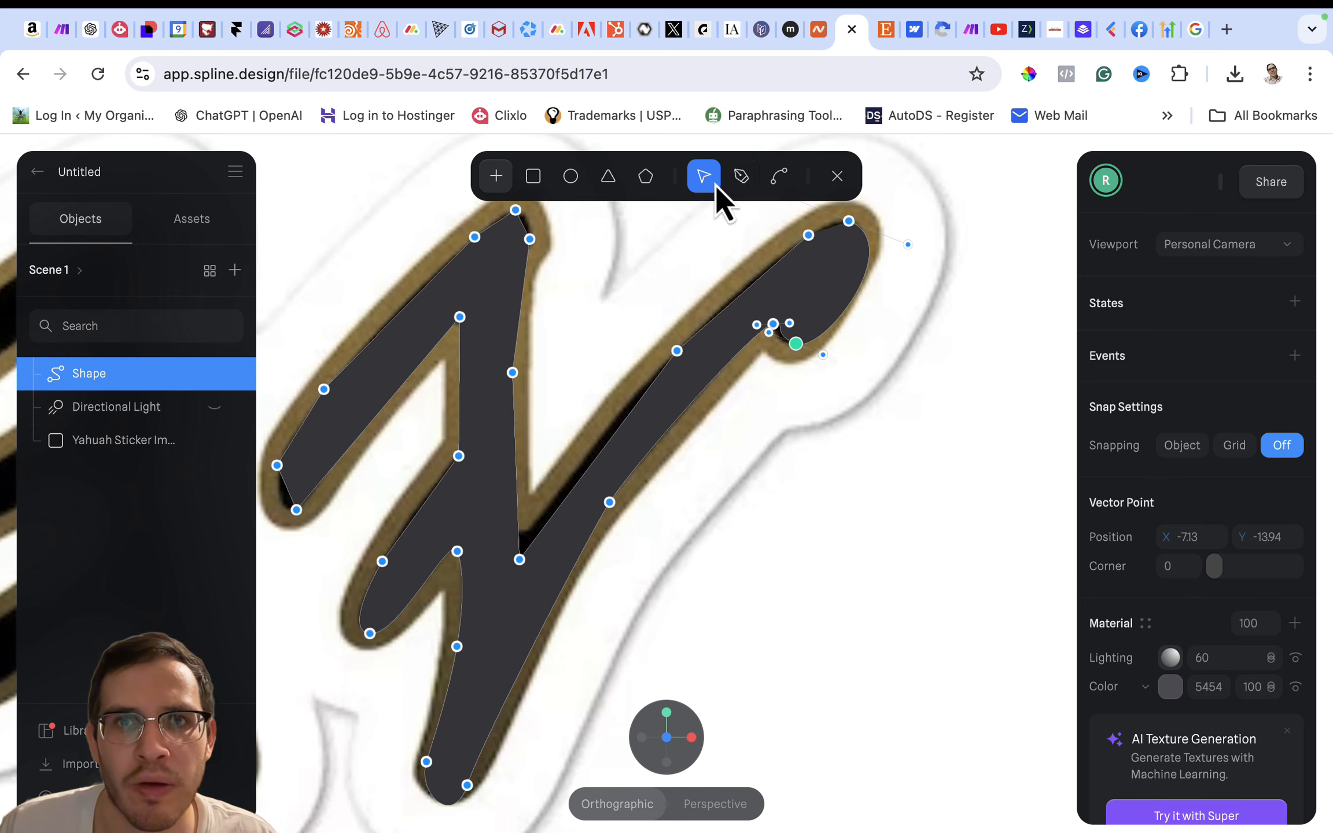
- Curve the point where the stem meets the diagonal and raise it to the inner corner of the black area
click(779, 176)
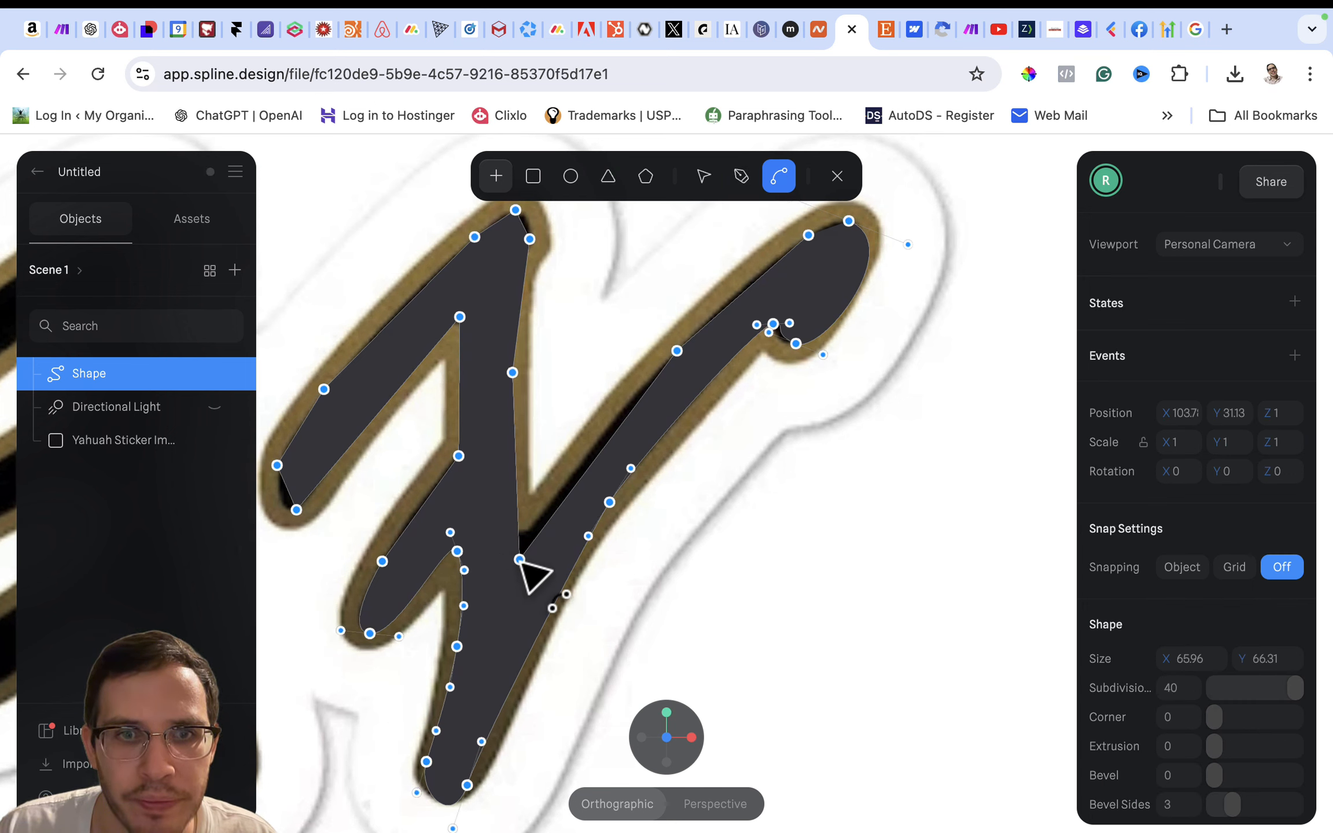
mouse_move(519, 560)
mouse_down()
mouse_move(527, 582)
mouse_move(537, 561)
mouse_move(520, 536)
mouse_up()
click(704, 176)
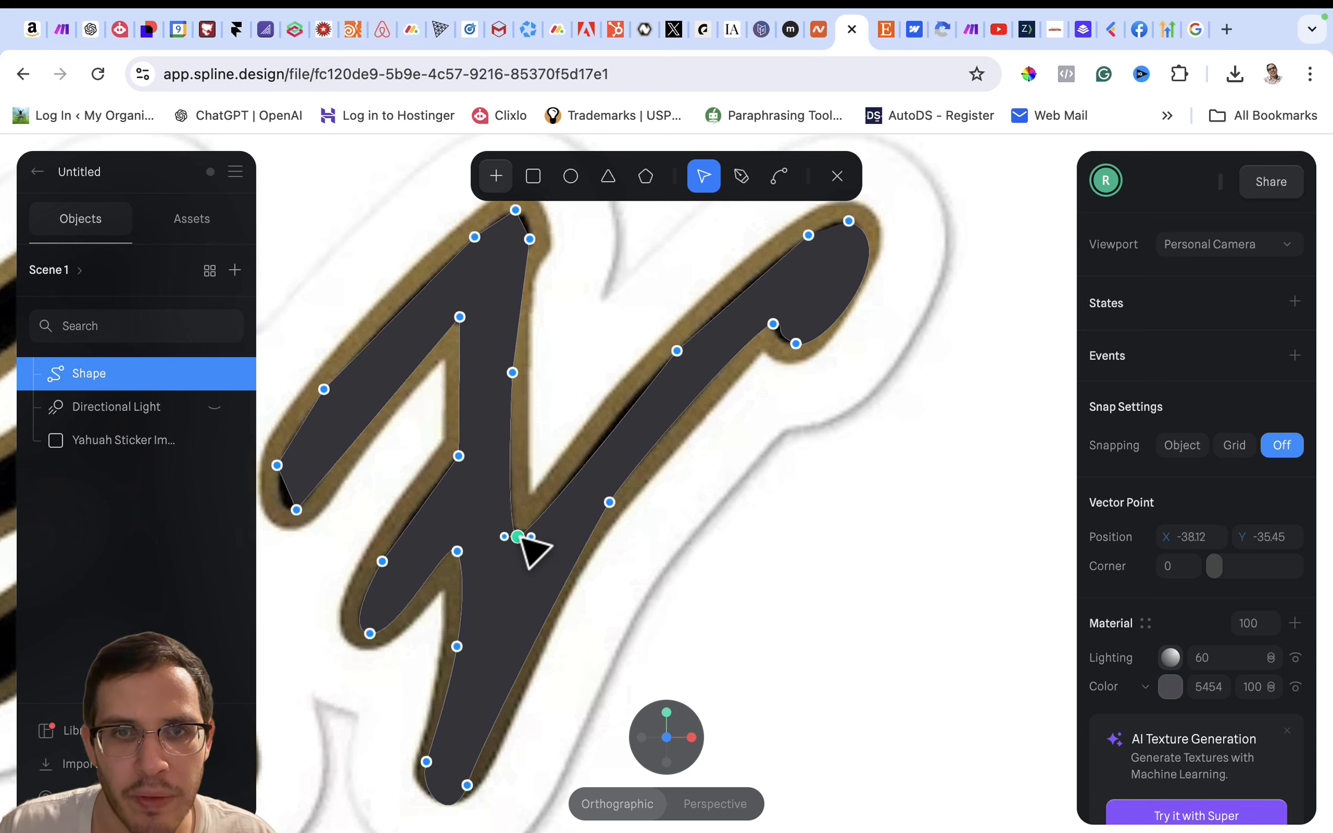
- Curve the two points on the diagonal's upper edge and adjust their handles to follow the black area
click(781, 184)
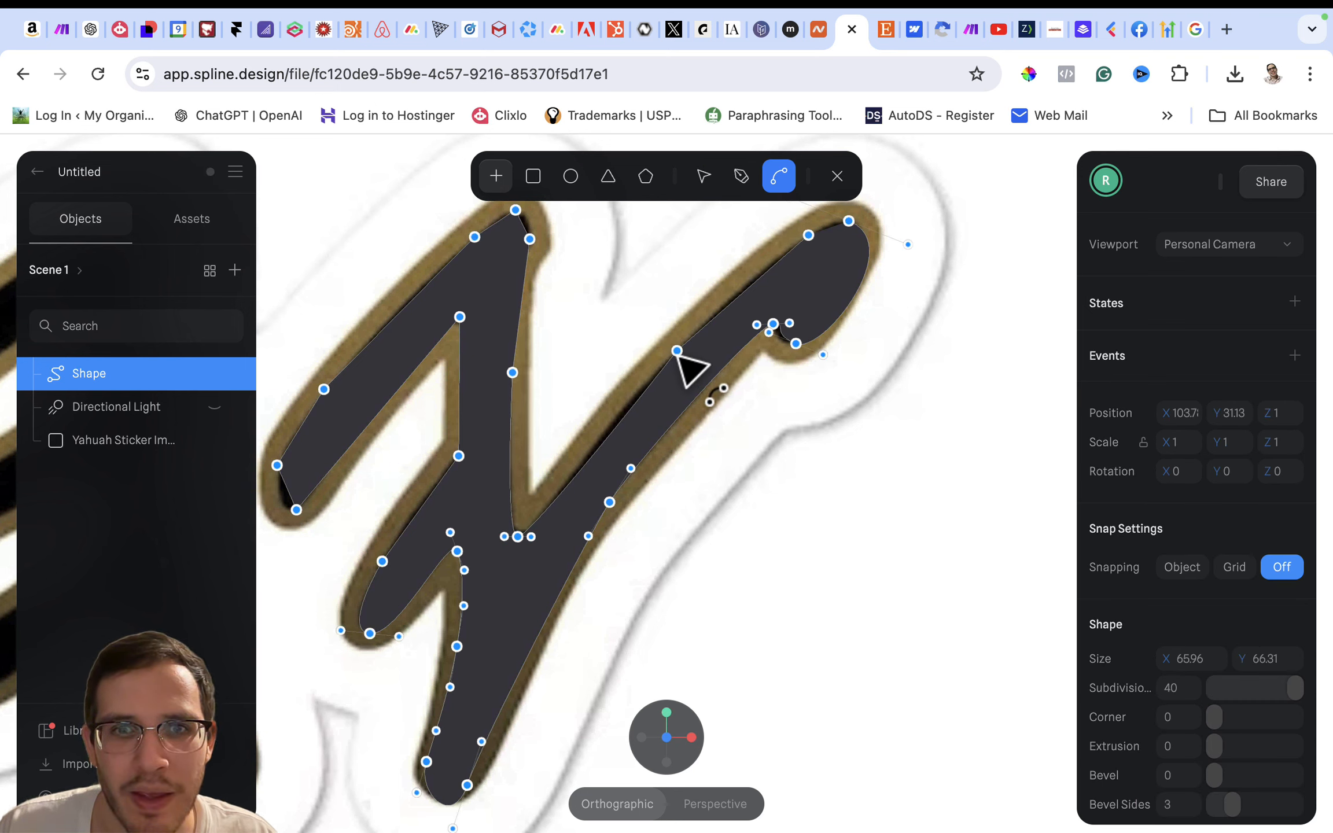
click(660, 358)
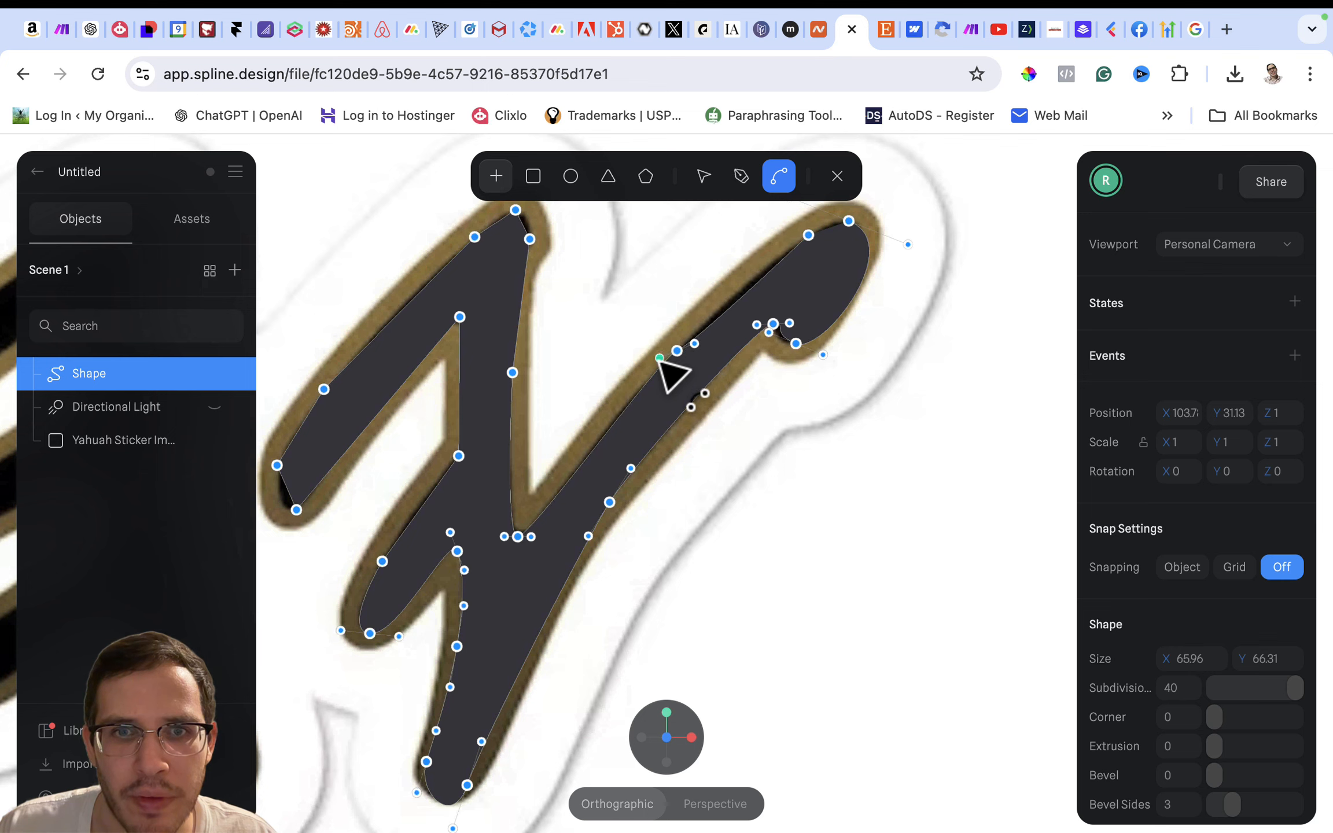
drag(659, 359, 651, 365)
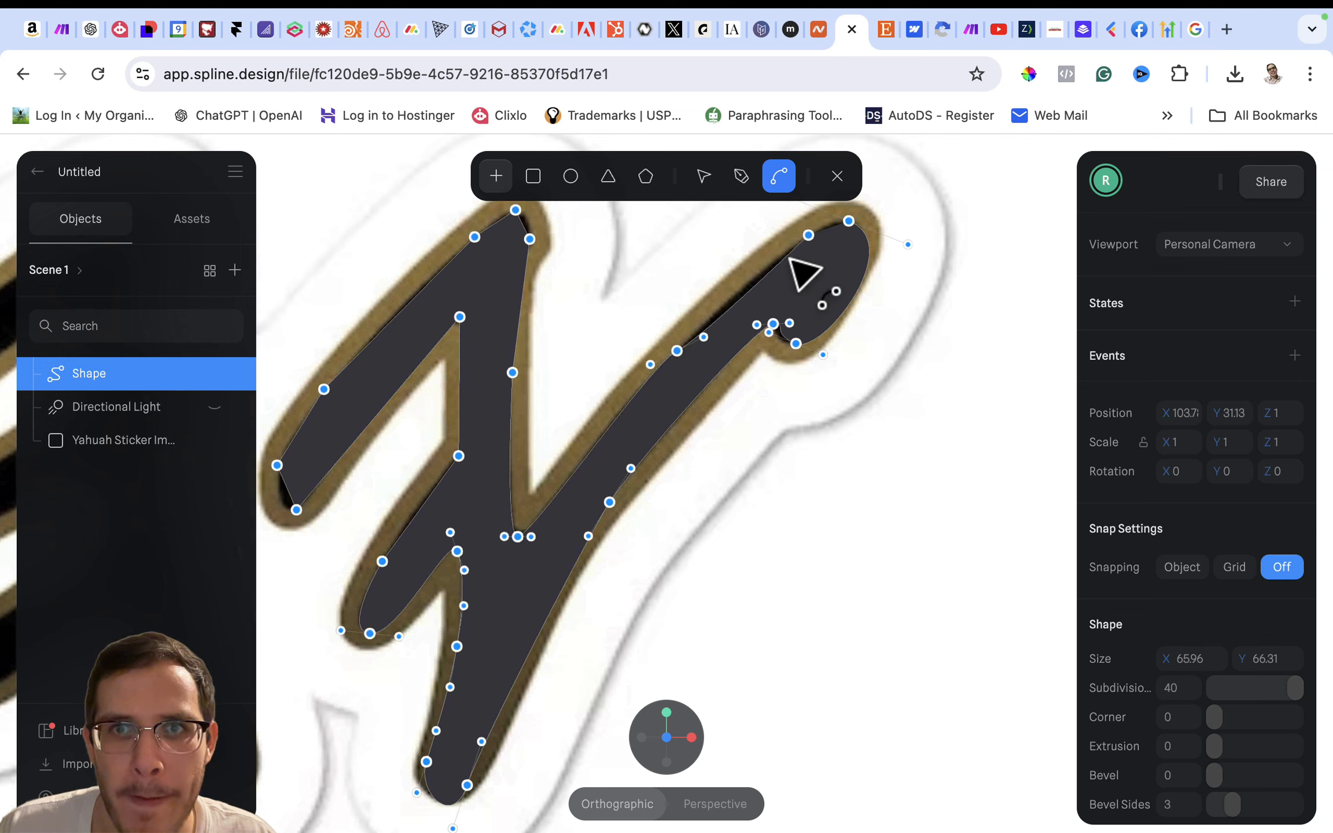
click(820, 244)
drag(821, 245, 851, 208)
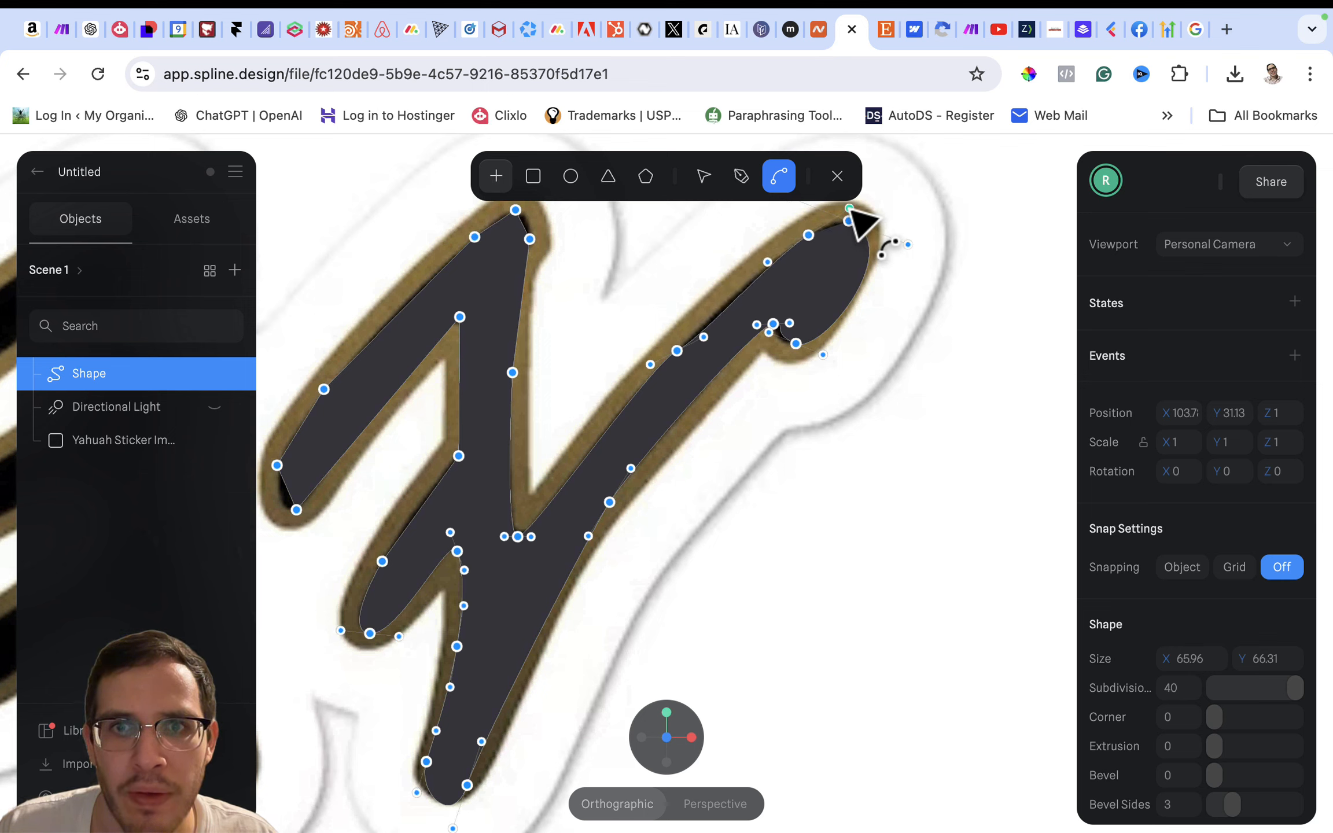
drag(703, 339, 696, 340)
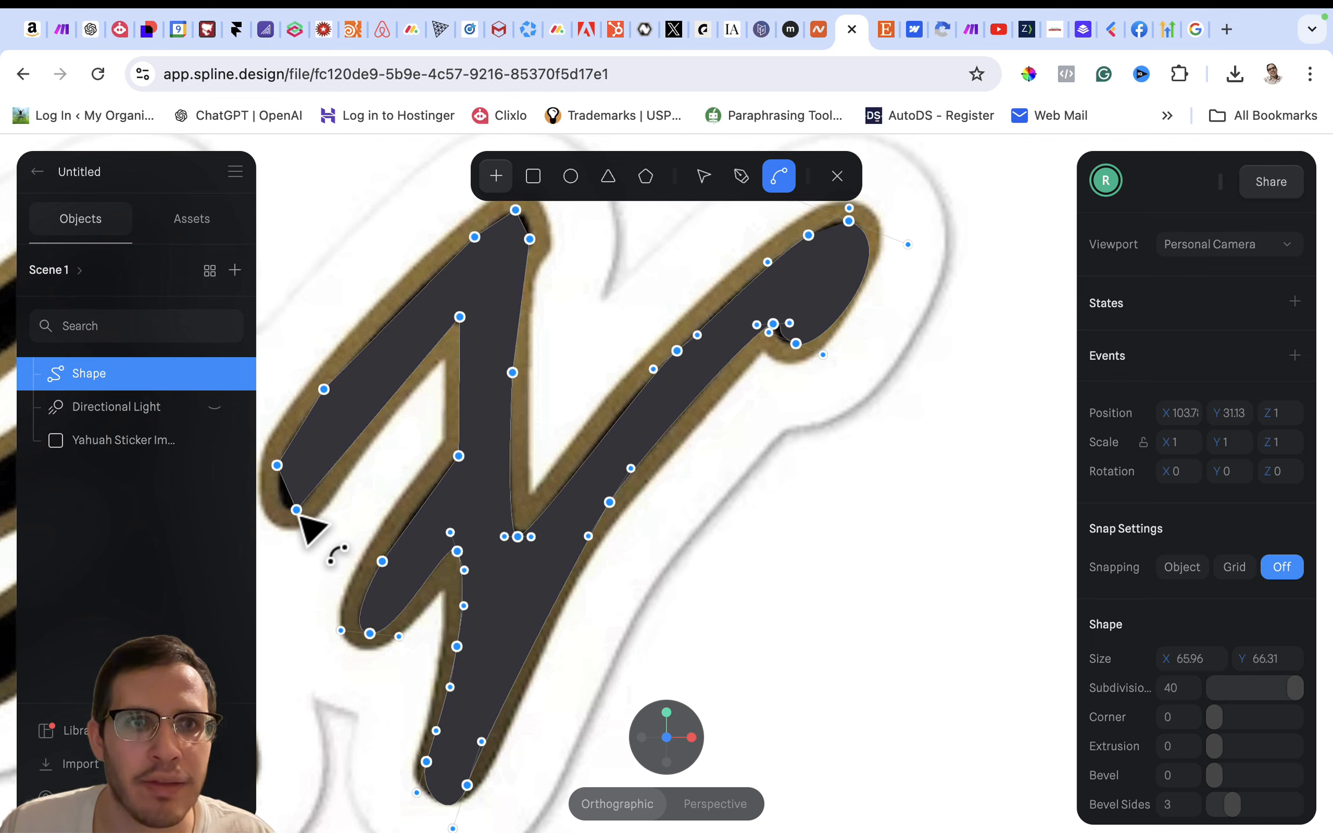
- Curve the left stroke's lower end and add a point on its inner edge, shaped to follow the gold outline
mouse_move(297, 510)
mouse_down()
mouse_move(316, 508)
mouse_move(304, 500)
mouse_up()
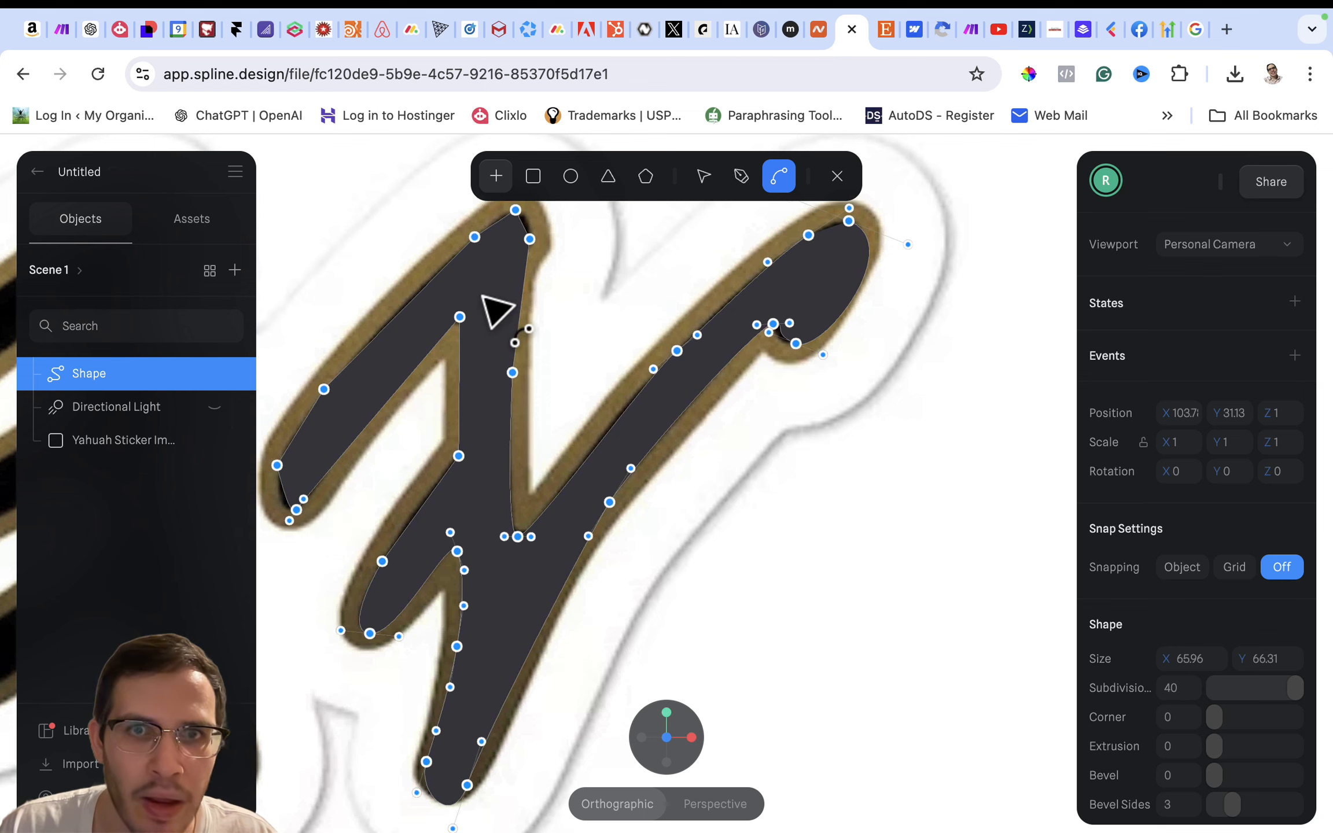
click(742, 178)
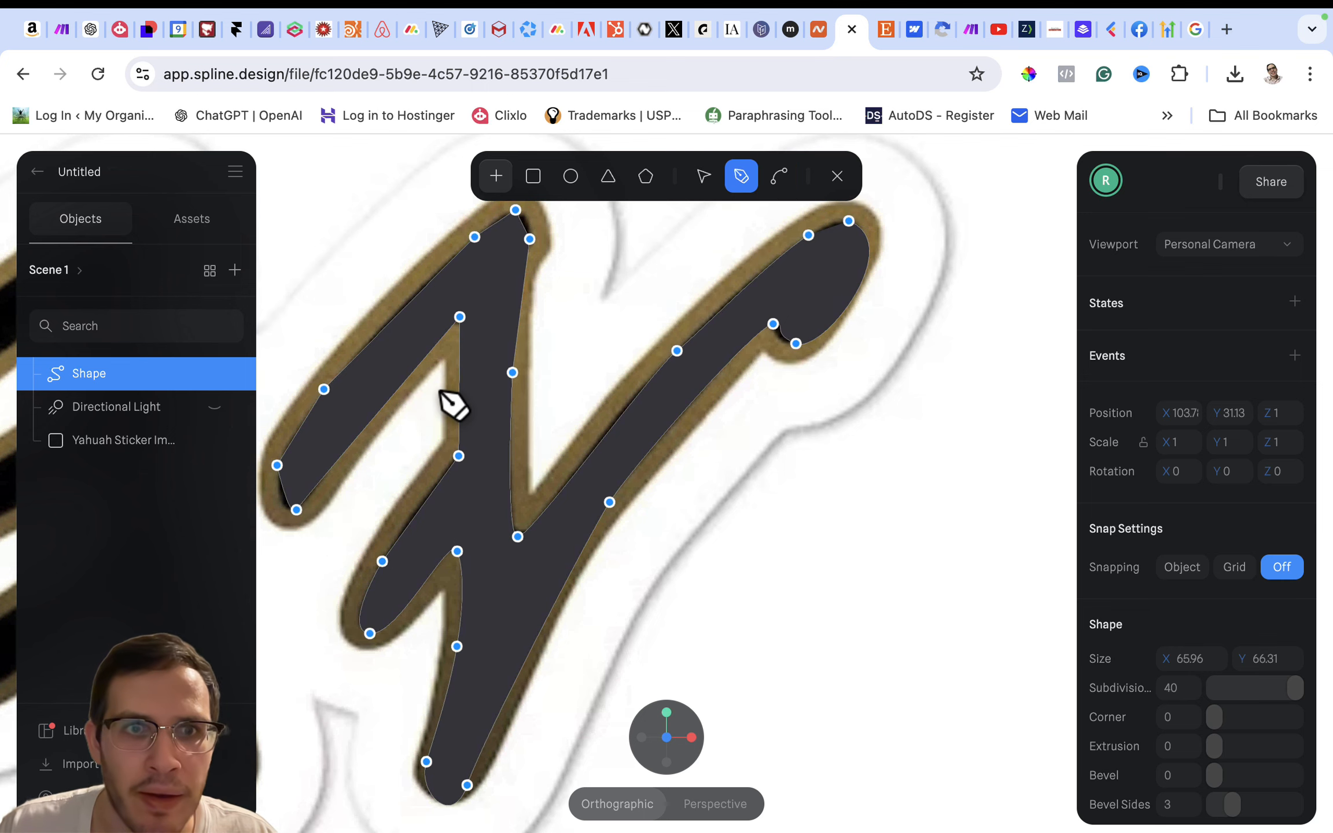
drag(392, 396, 386, 402)
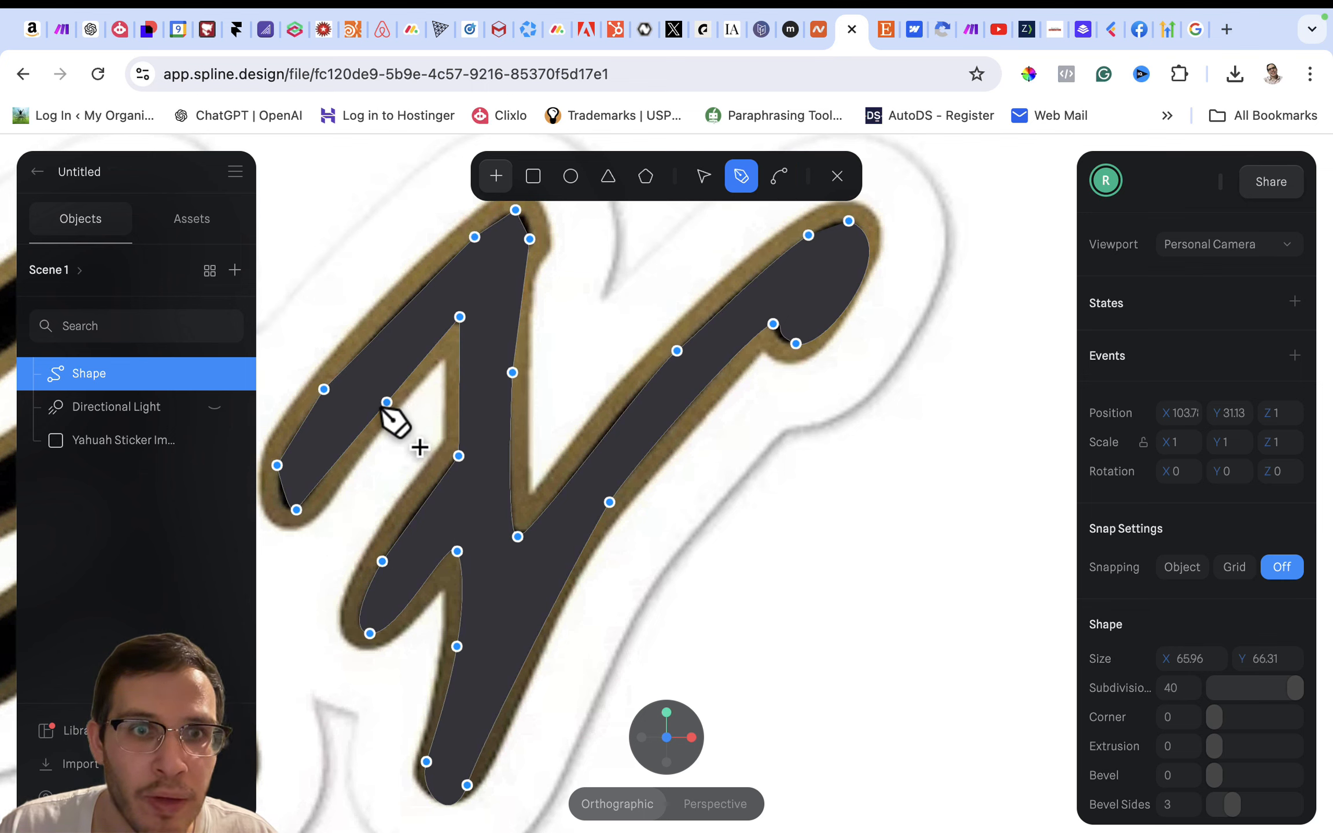
click(704, 176)
mouse_move(392, 395)
mouse_down()
mouse_move(378, 380)
mouse_move(391, 388)
mouse_up()
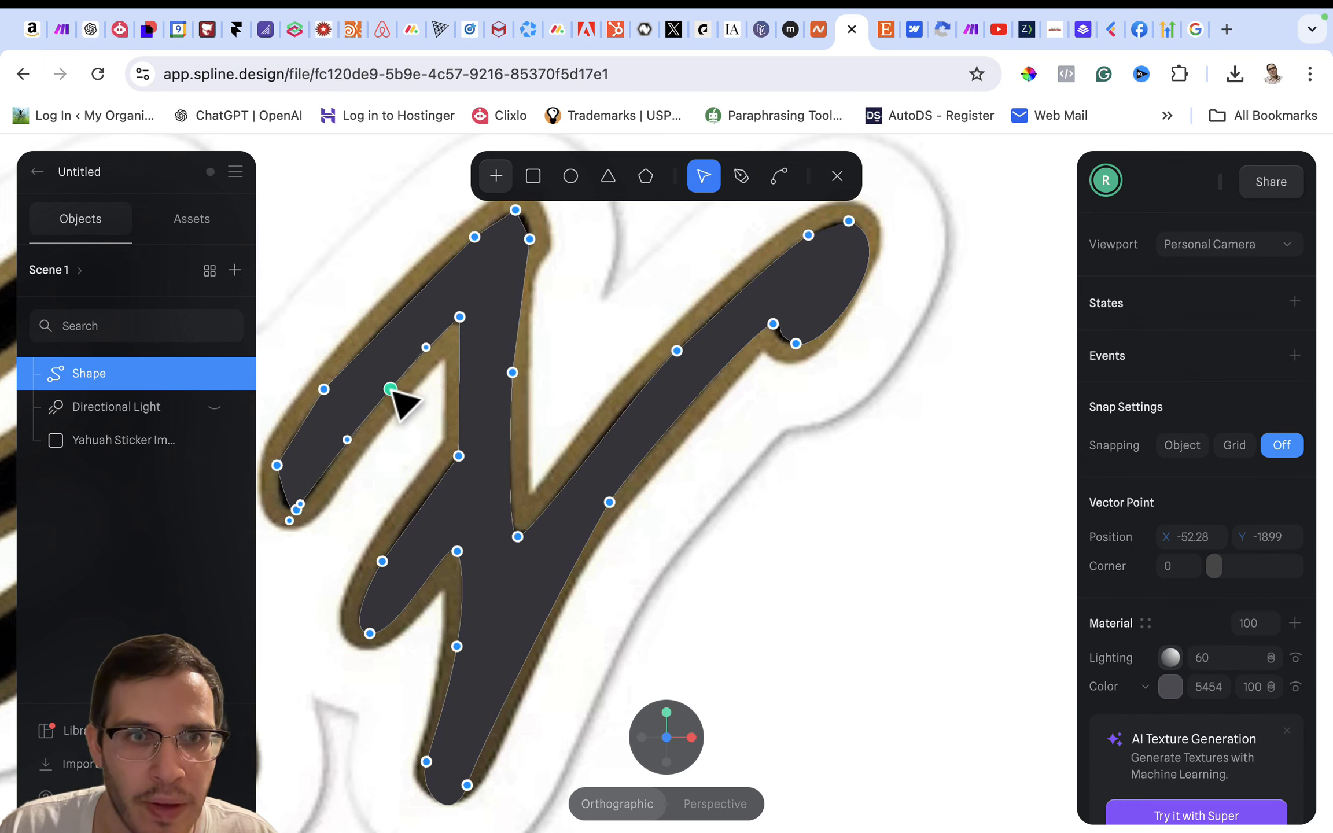
drag(345, 446, 331, 465)
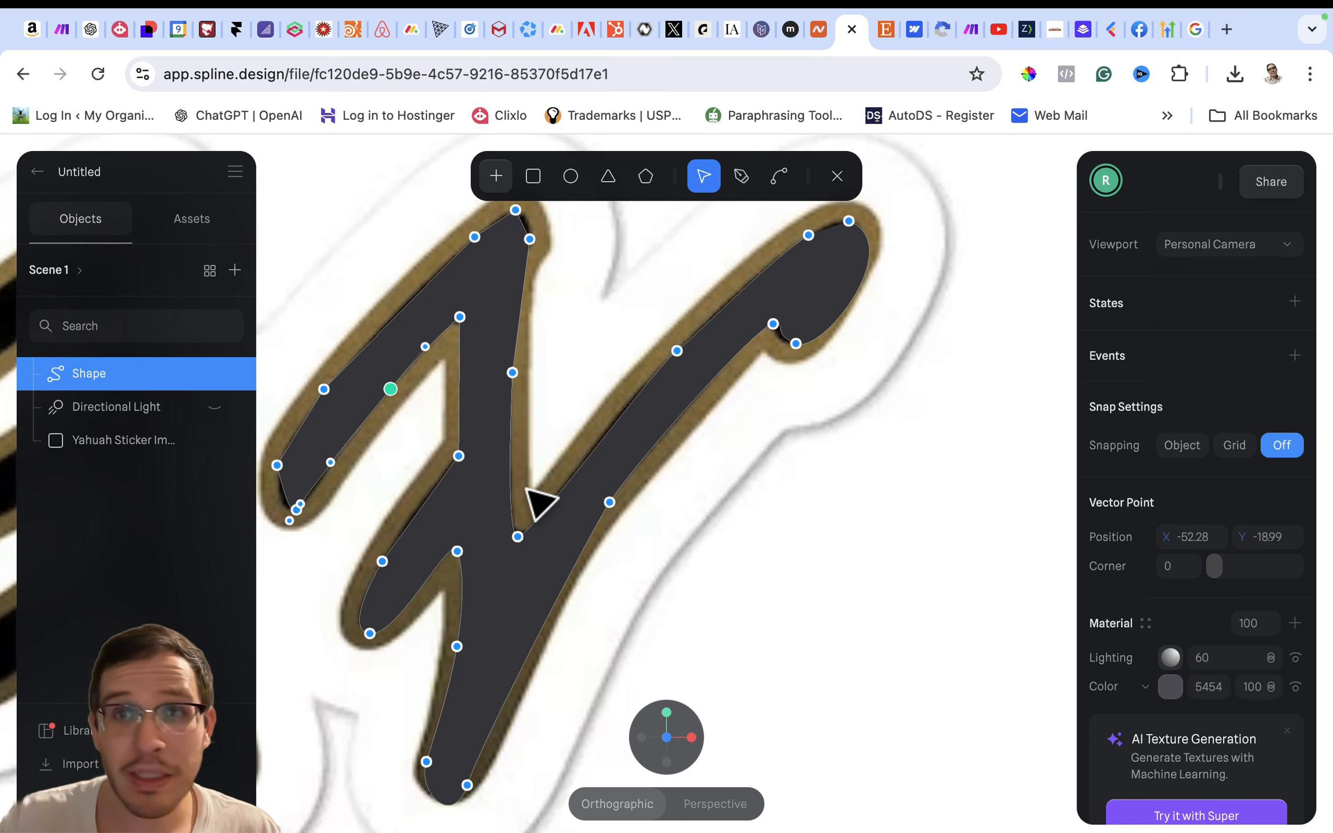
- Round the left stroke's lower end and curve the points along its outer edge up to the letter's peak
click(779, 176)
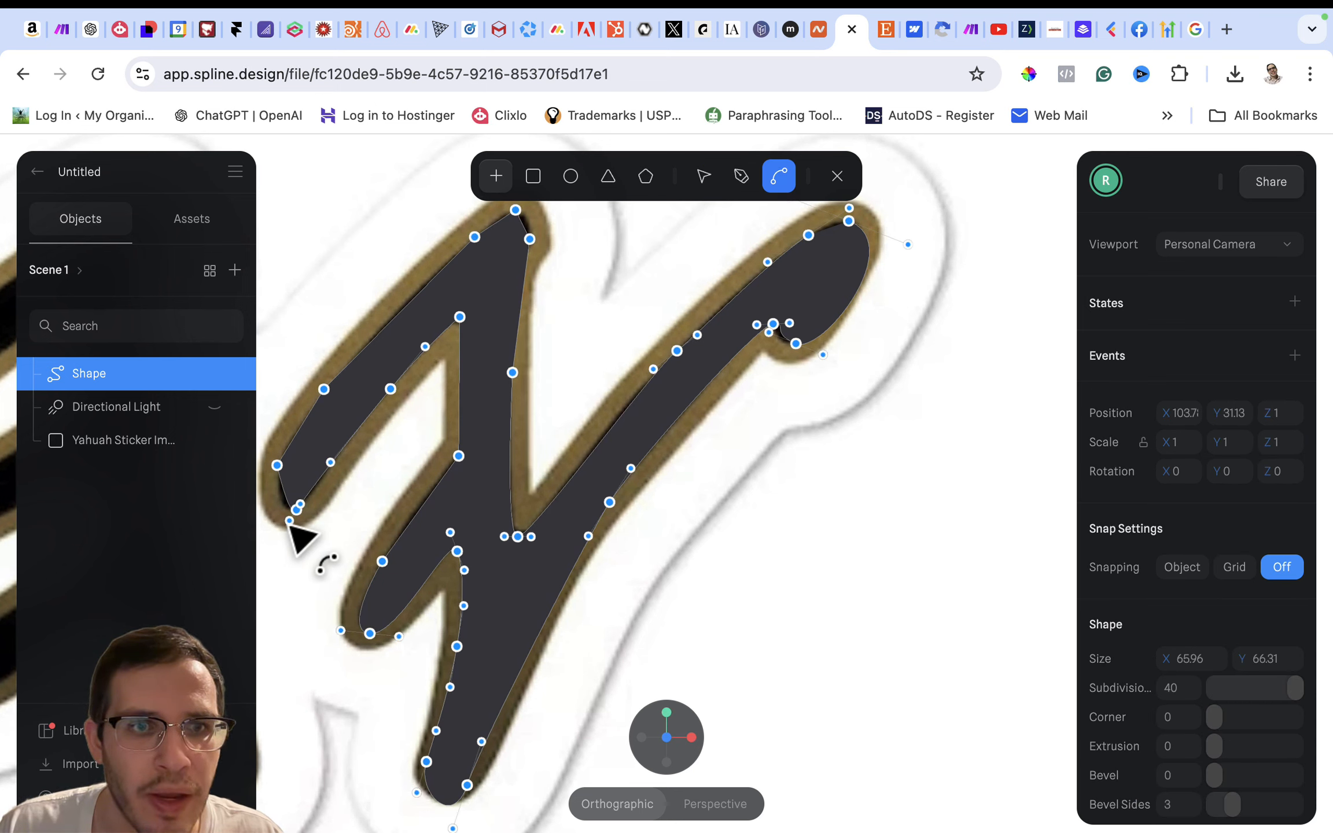
drag(289, 520, 326, 496)
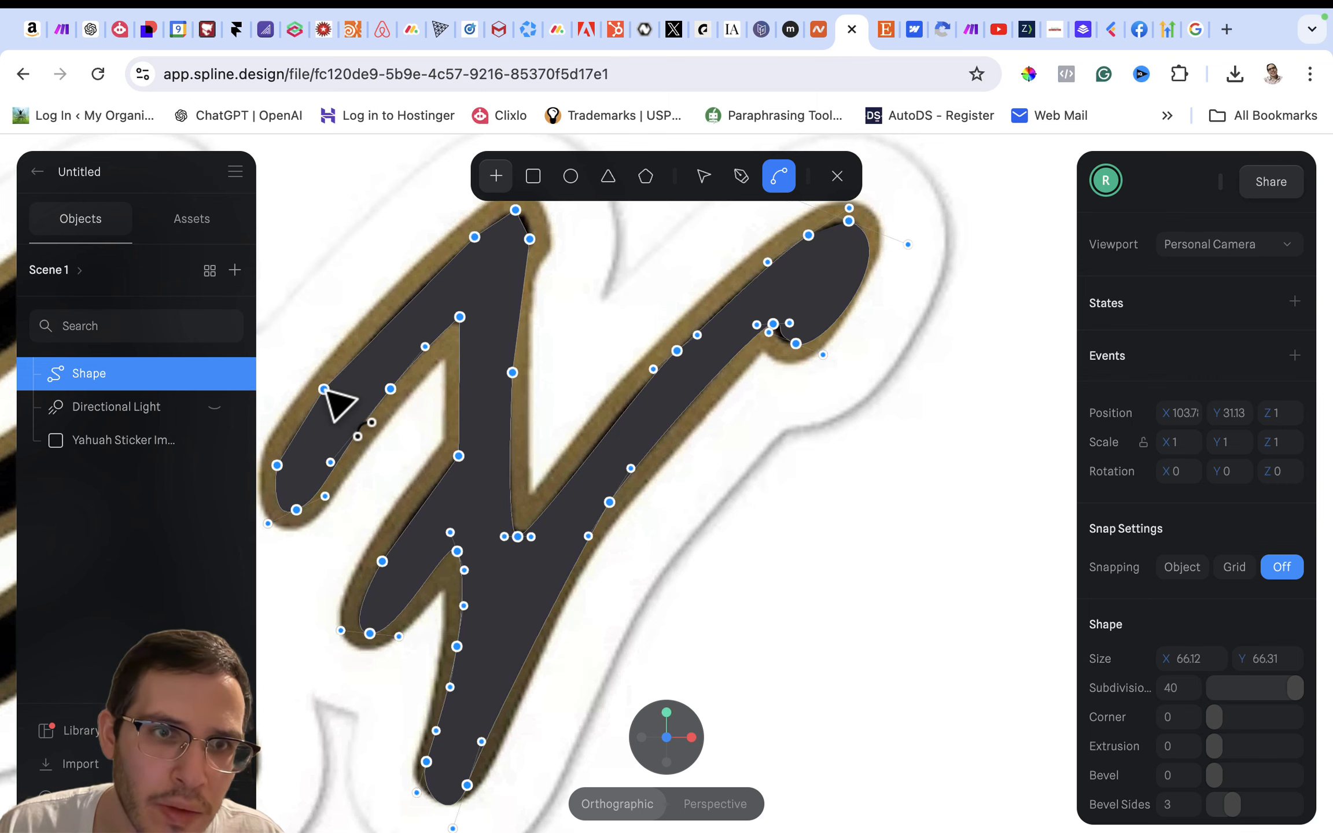
drag(325, 389, 363, 329)
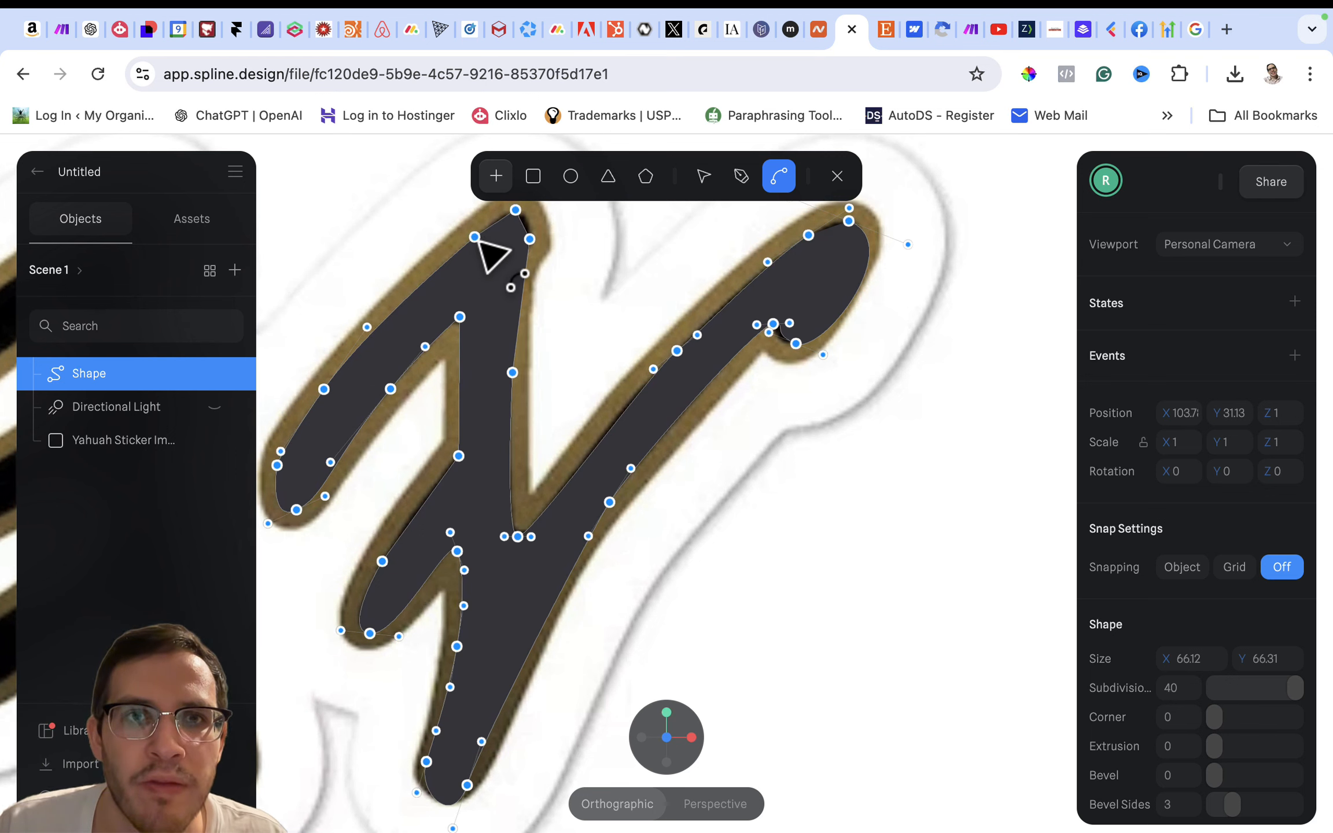
drag(474, 239, 458, 250)
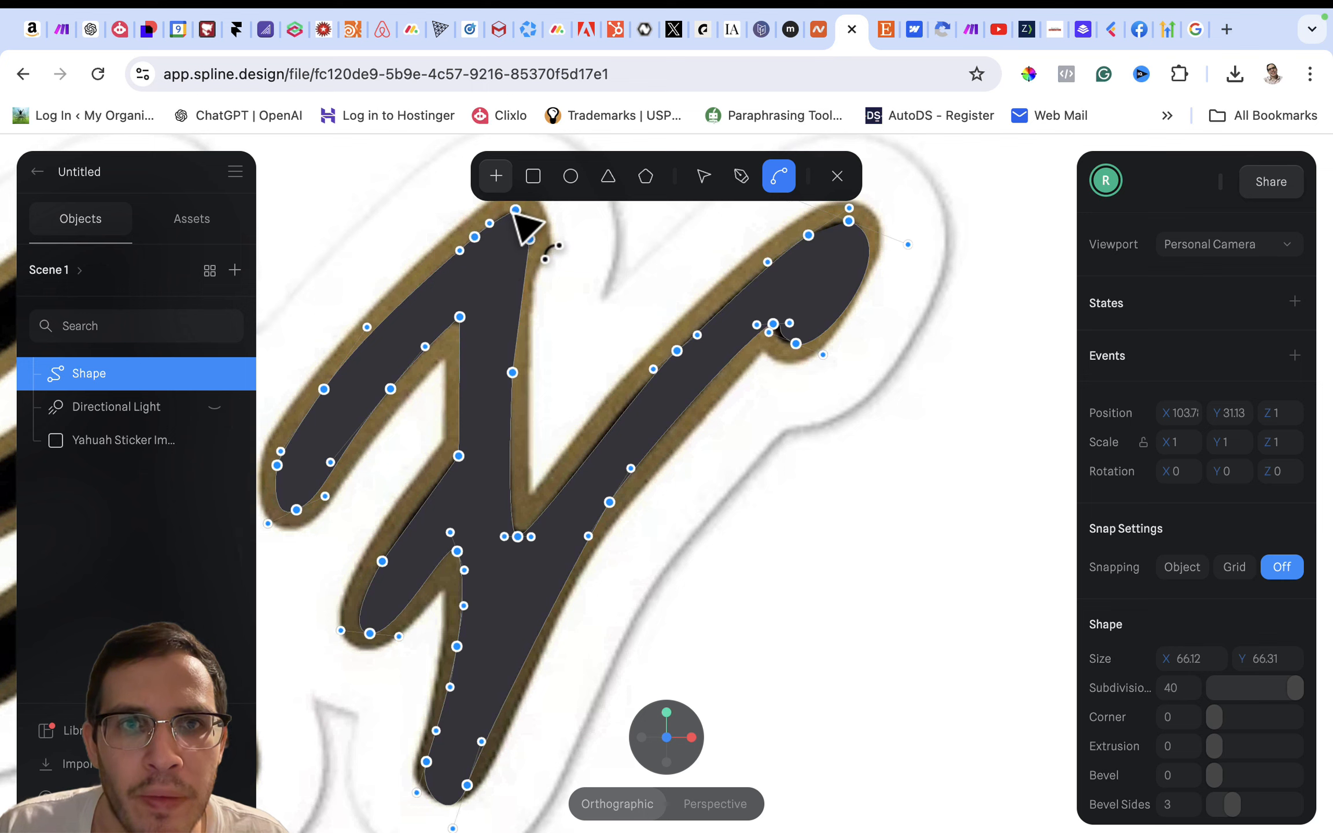
mouse_move(515, 211)
mouse_down()
mouse_move(524, 246)
mouse_move(530, 224)
mouse_up()
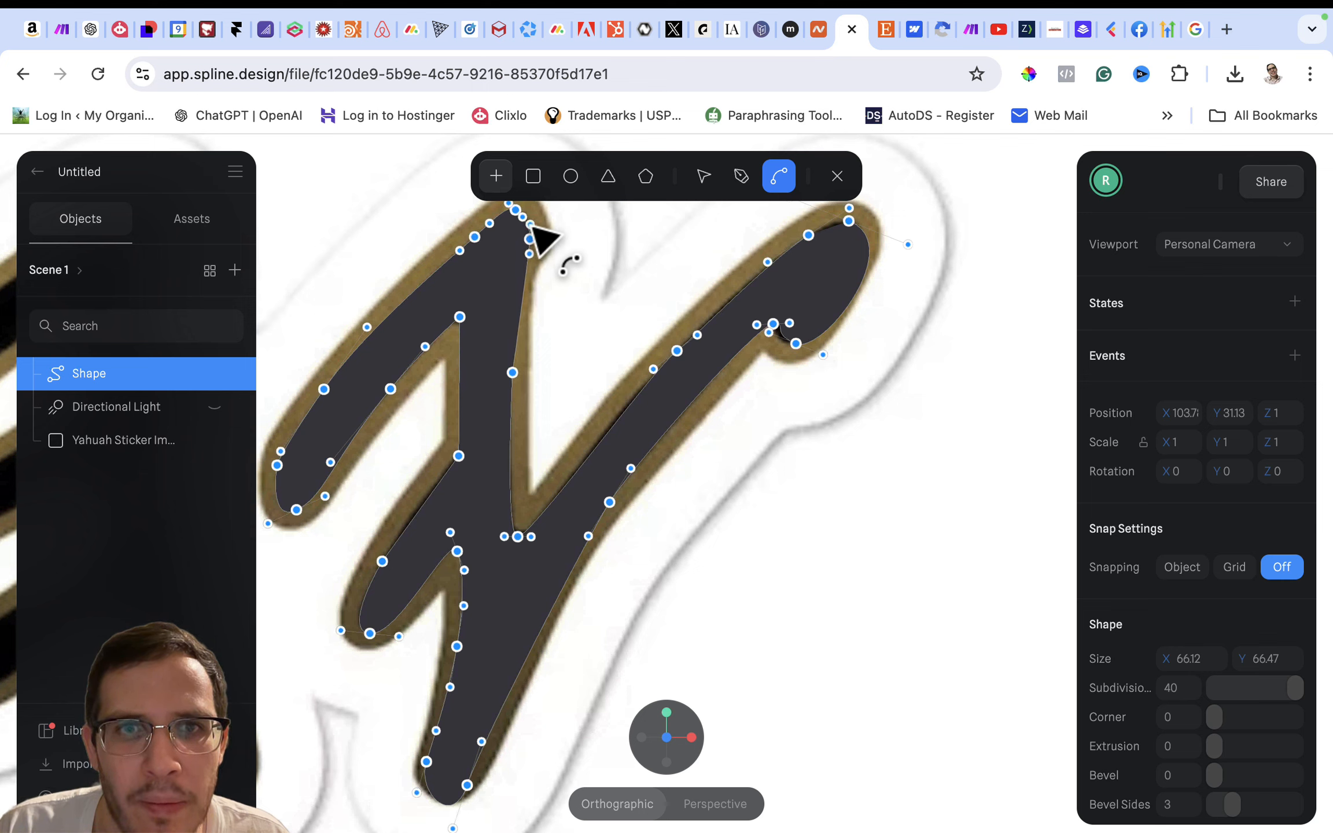
- Reposition the two points at the letter's peak and stretch the peak's curve handles to round it inside the gold outline
click(694, 182)
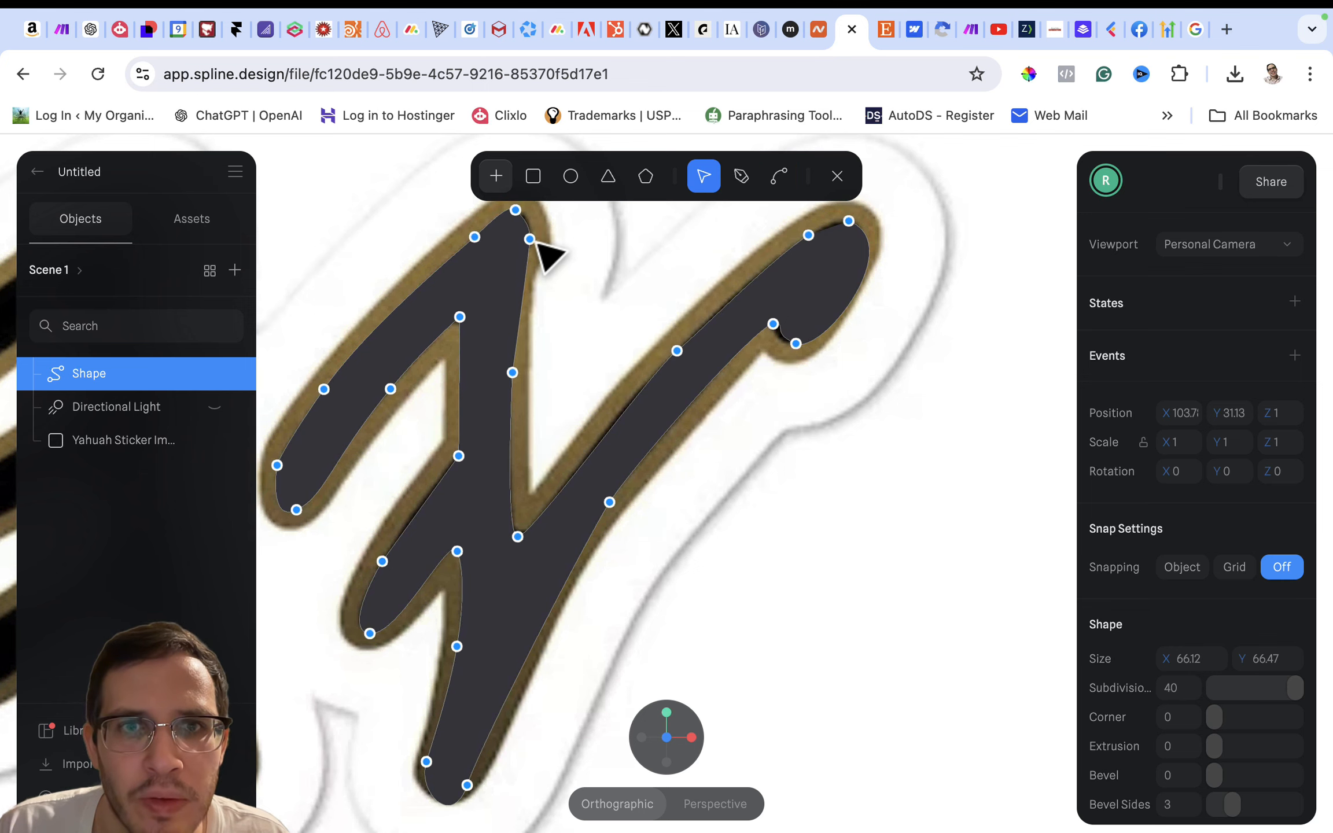
mouse_move(527, 238)
mouse_down()
mouse_move(510, 263)
mouse_move(524, 219)
mouse_up()
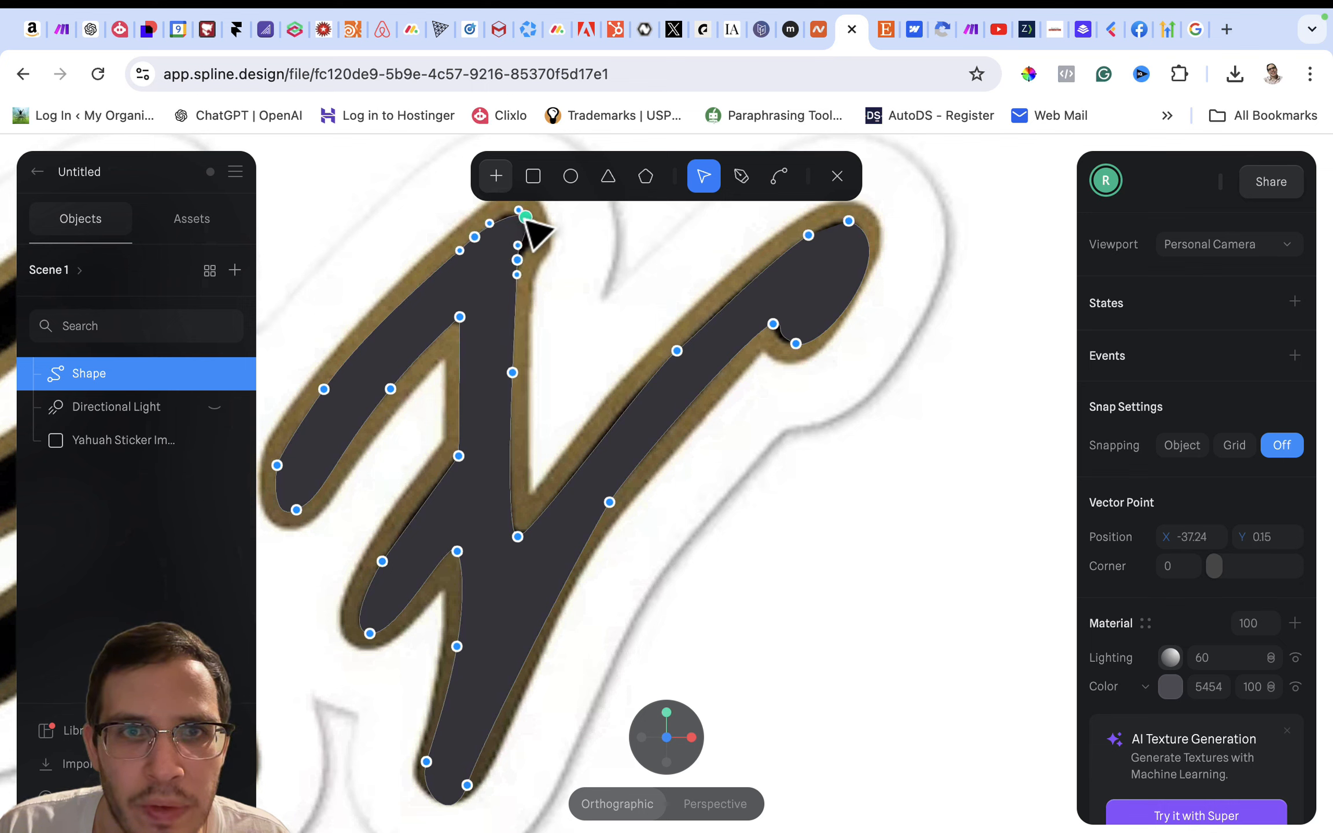
click(779, 177)
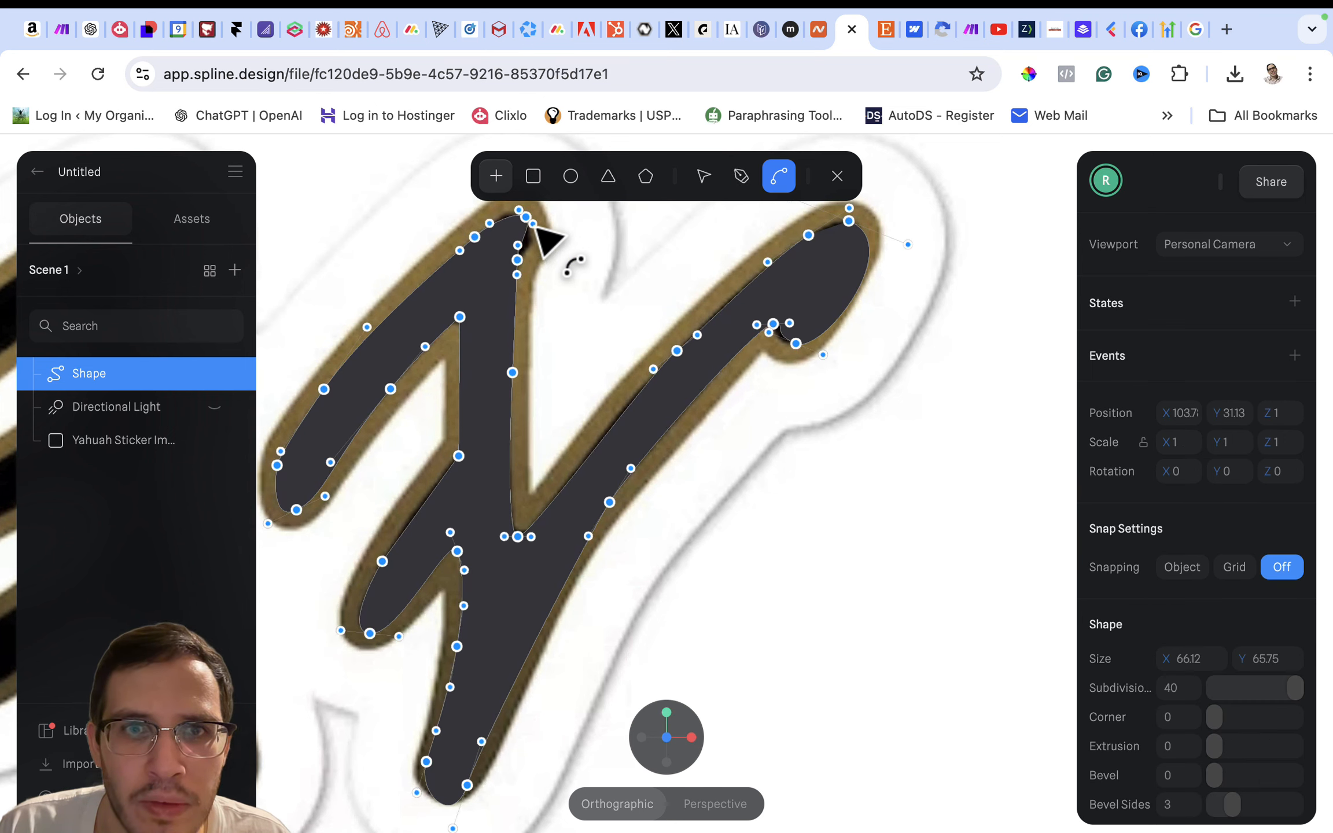
drag(533, 225, 542, 239)
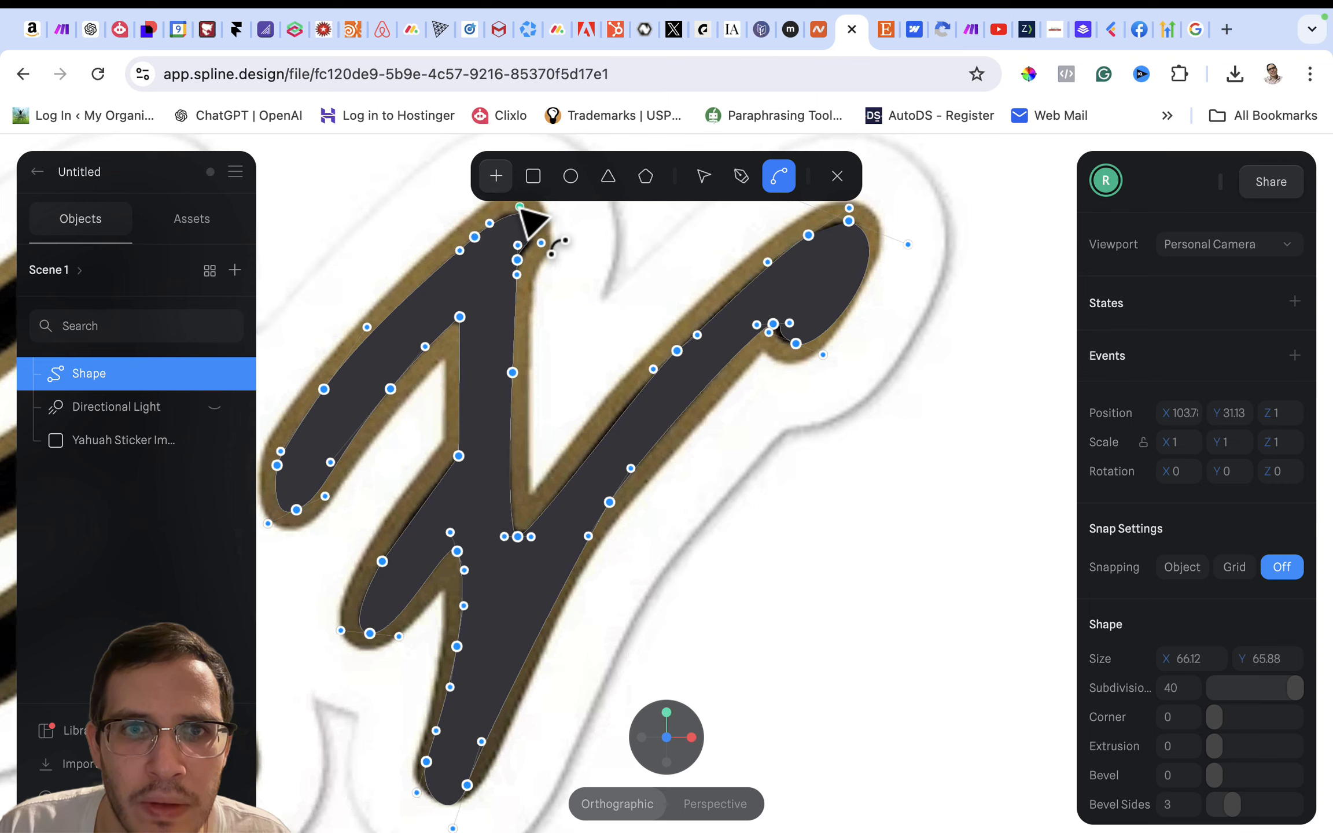
drag(519, 208, 552, 245)
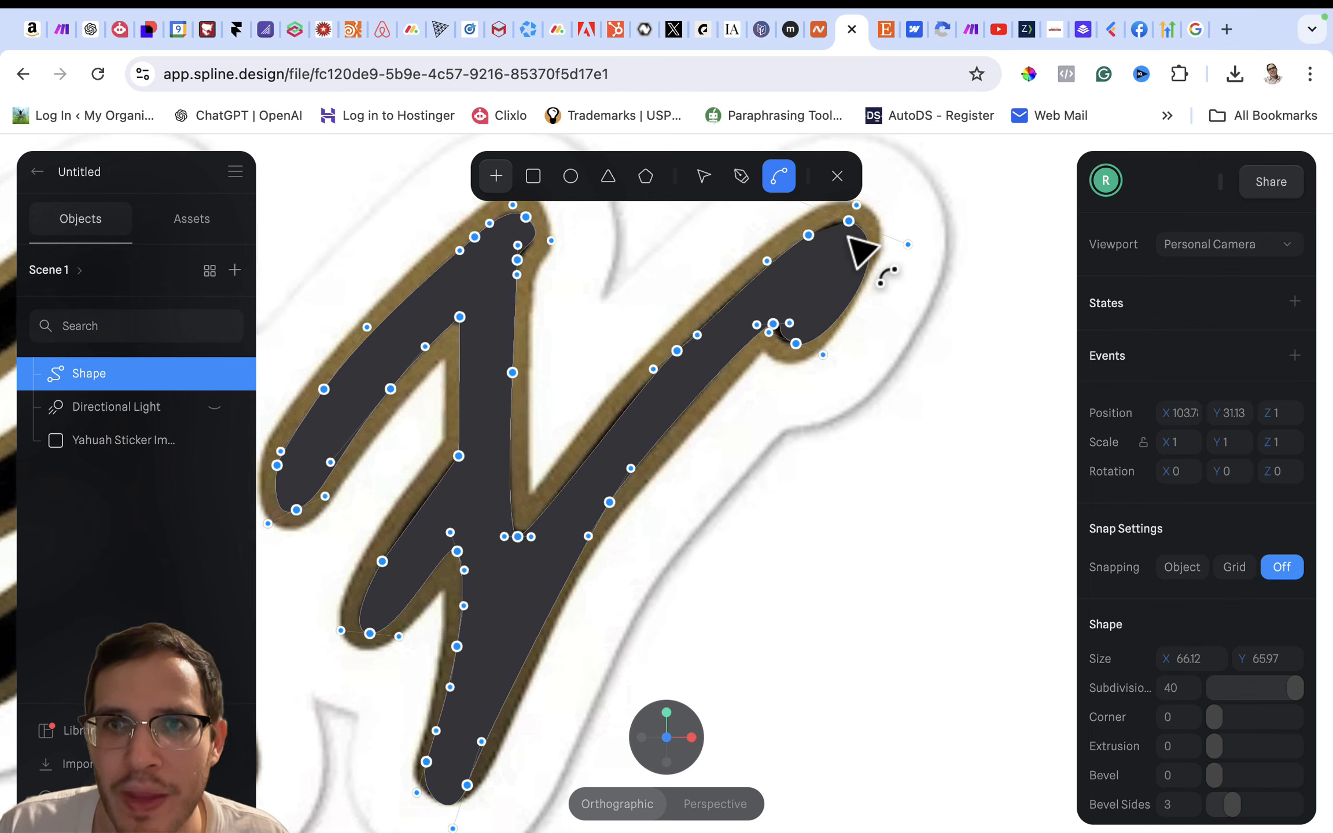
- Adjust the curve handles of the point at the diagonal's upper tip to round it inside the gold outline
scroll(857, 282, up, 3)
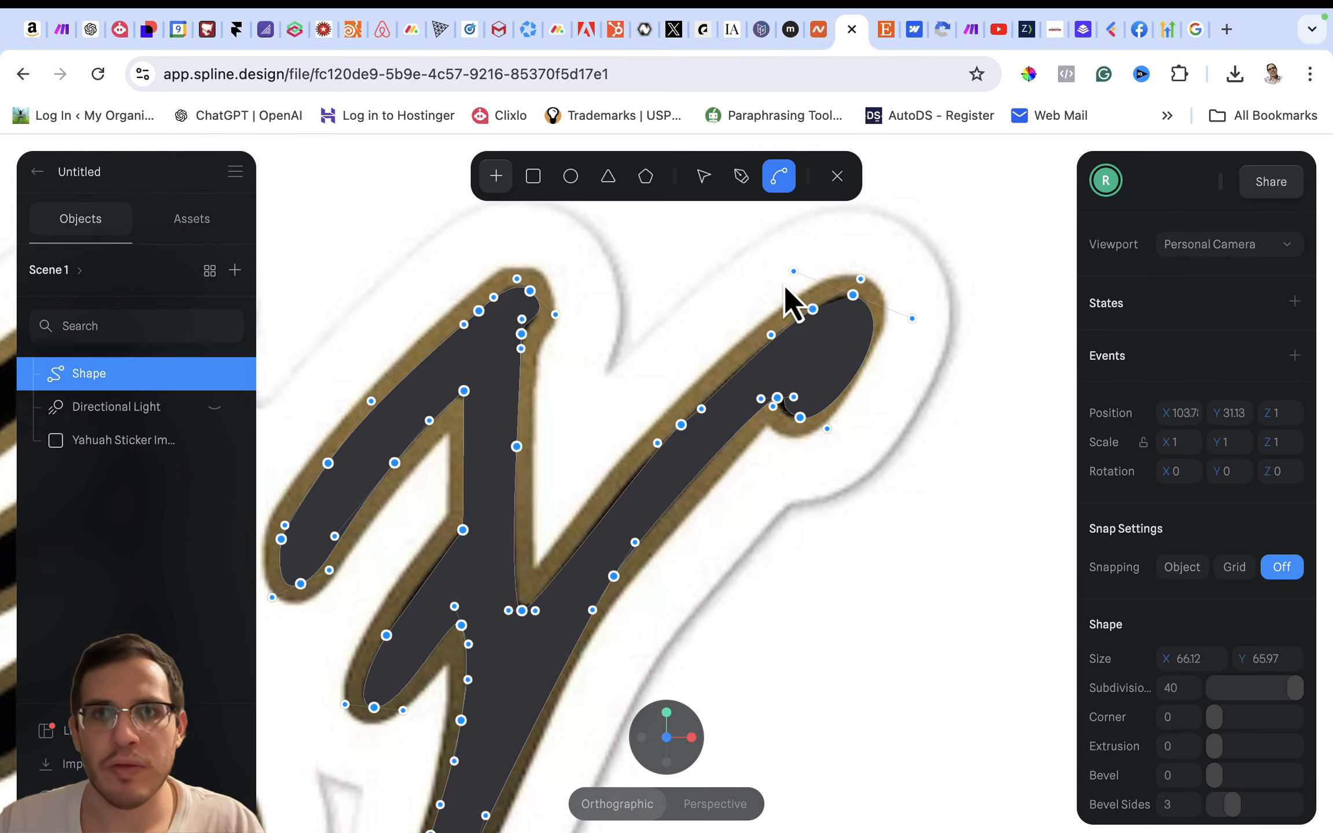
mouse_move(794, 271)
mouse_down()
mouse_move(775, 256)
mouse_move(818, 251)
mouse_move(797, 257)
mouse_move(837, 298)
mouse_move(807, 275)
mouse_up()
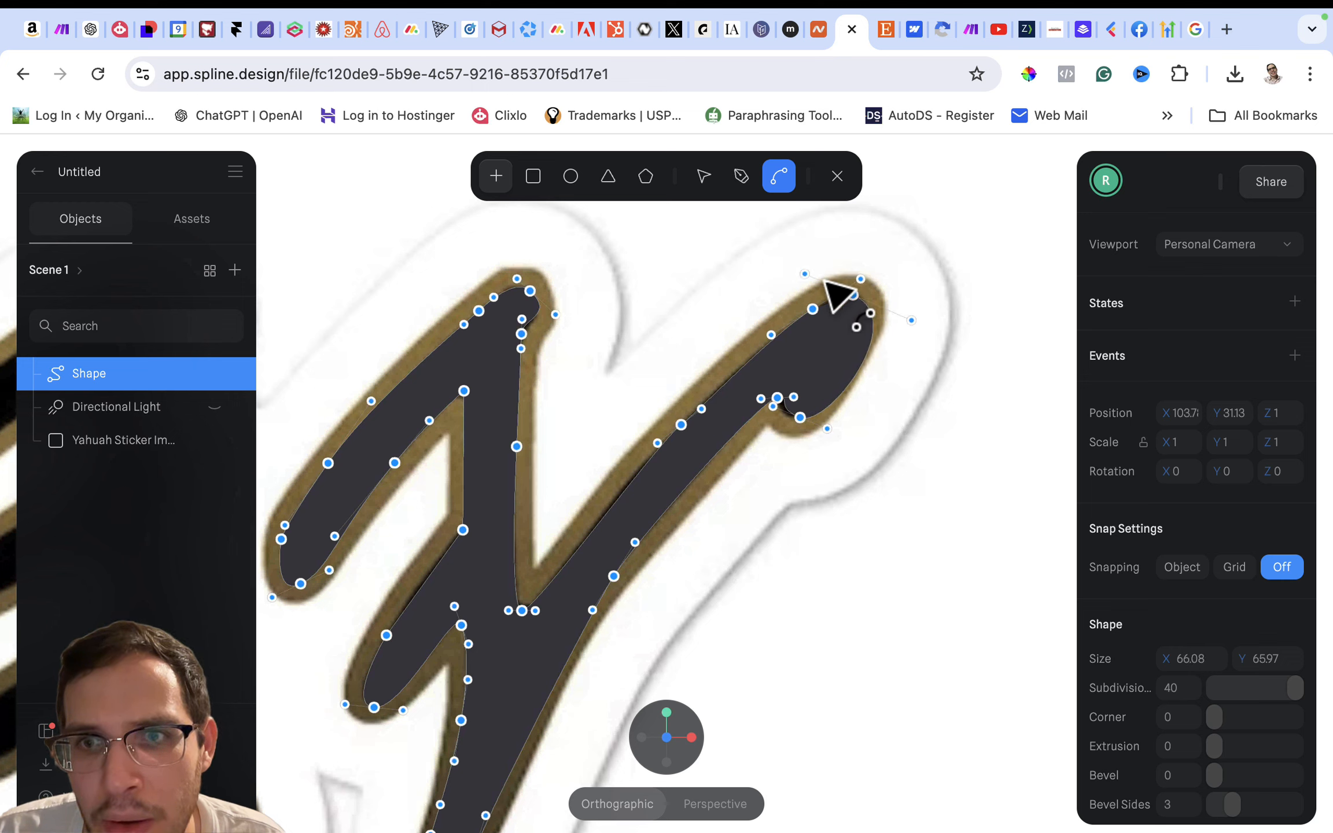
drag(913, 320, 872, 296)
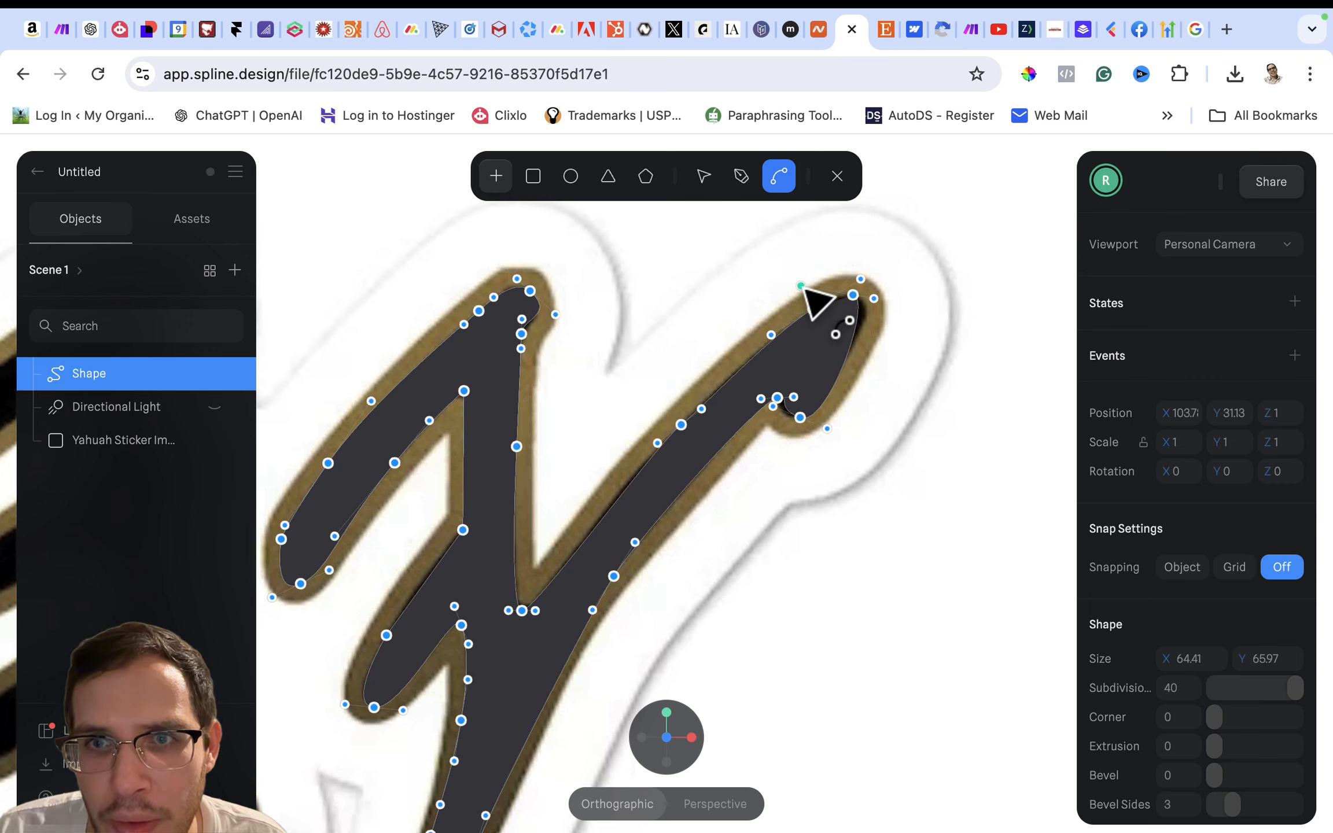
drag(801, 286, 891, 293)
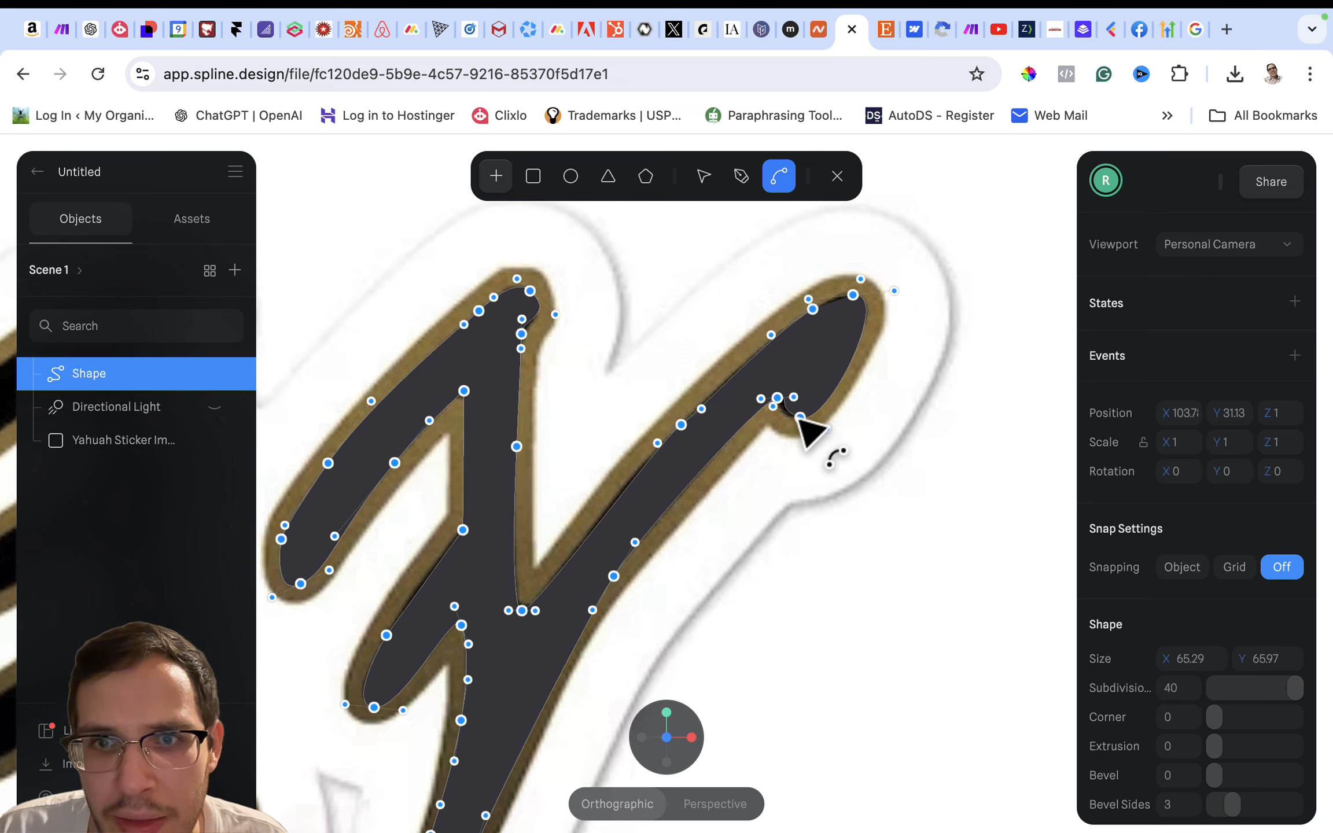
- Reshape the curve at the point beneath the diagonal's tip and nudge that point to follow the black area
drag(800, 417, 768, 402)
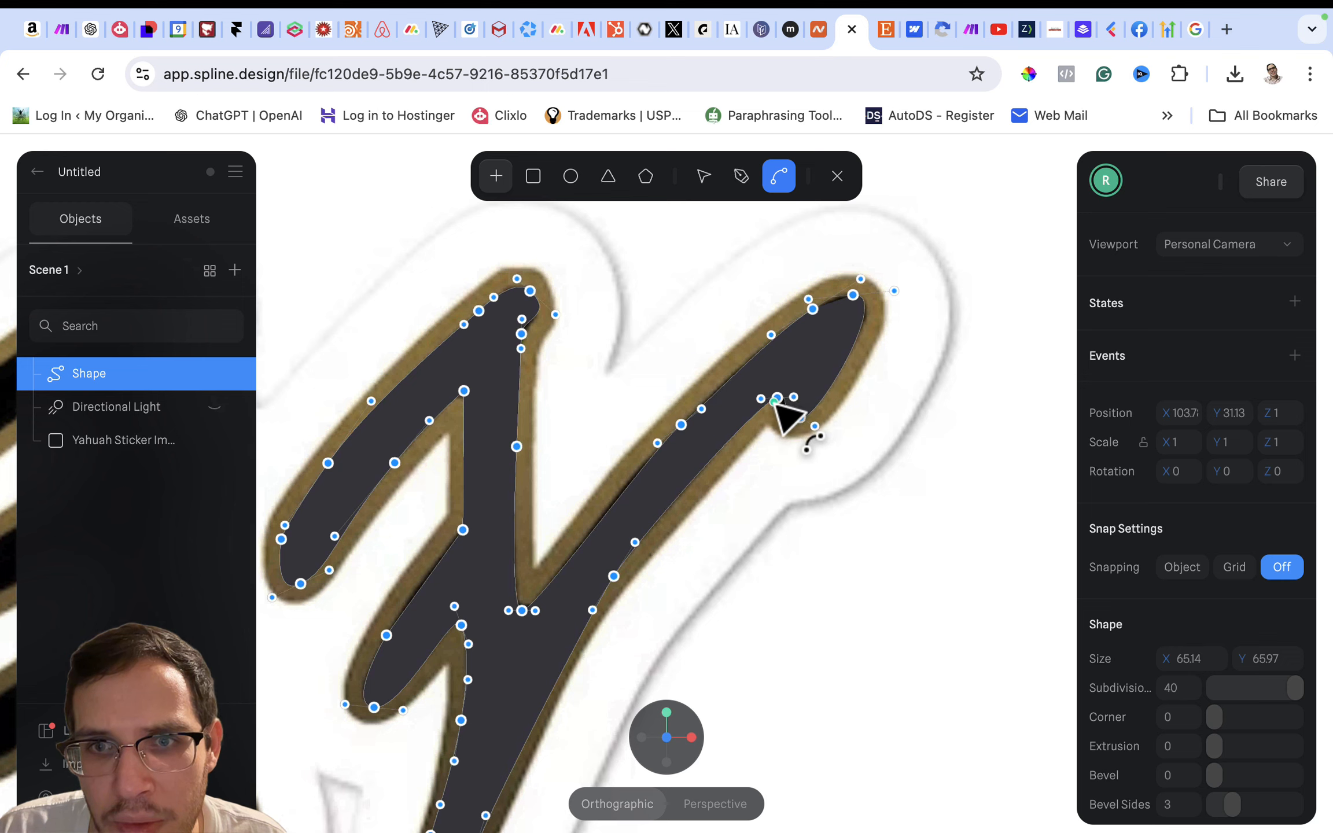
drag(774, 401, 774, 400)
click(702, 175)
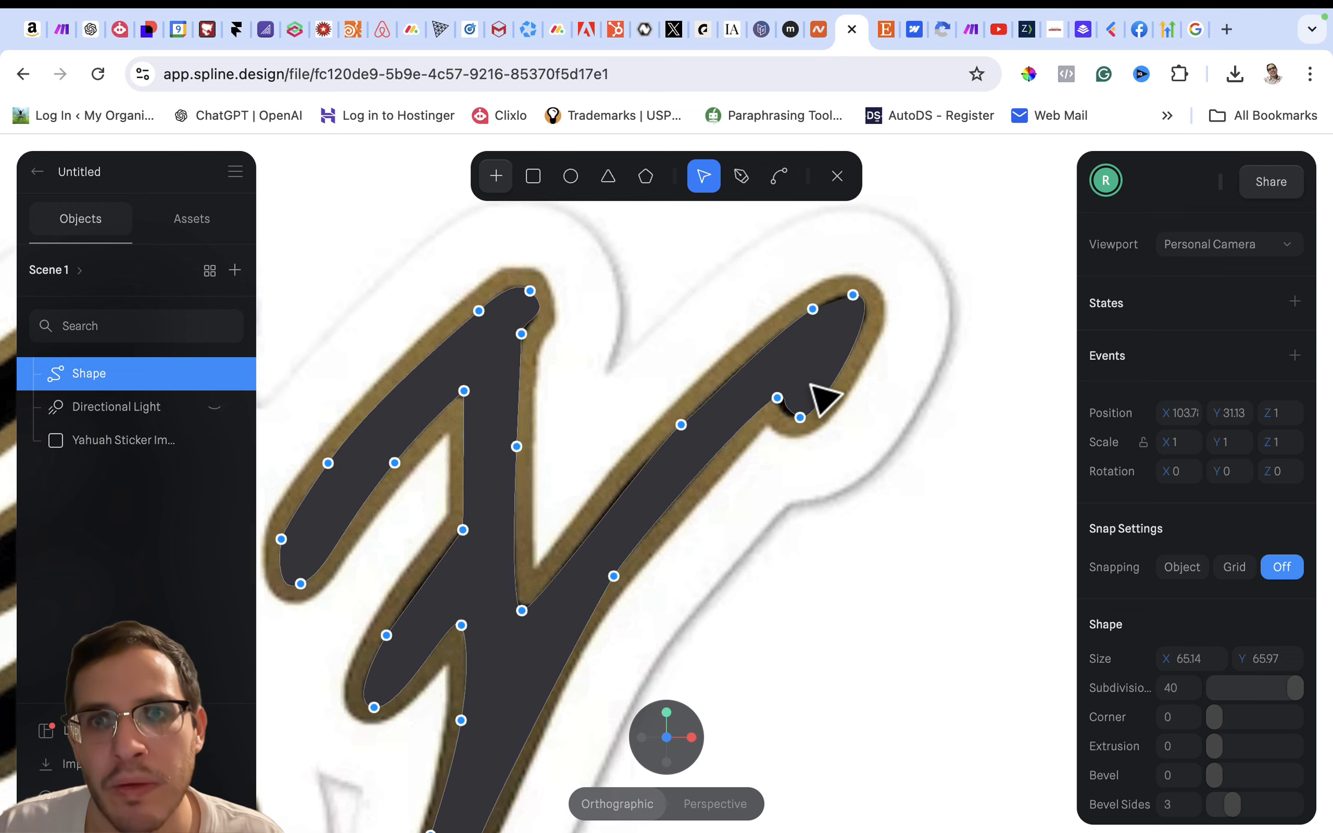
click(796, 417)
mouse_move(797, 422)
mouse_down()
mouse_move(752, 396)
mouse_move(801, 399)
mouse_move(791, 406)
mouse_up()
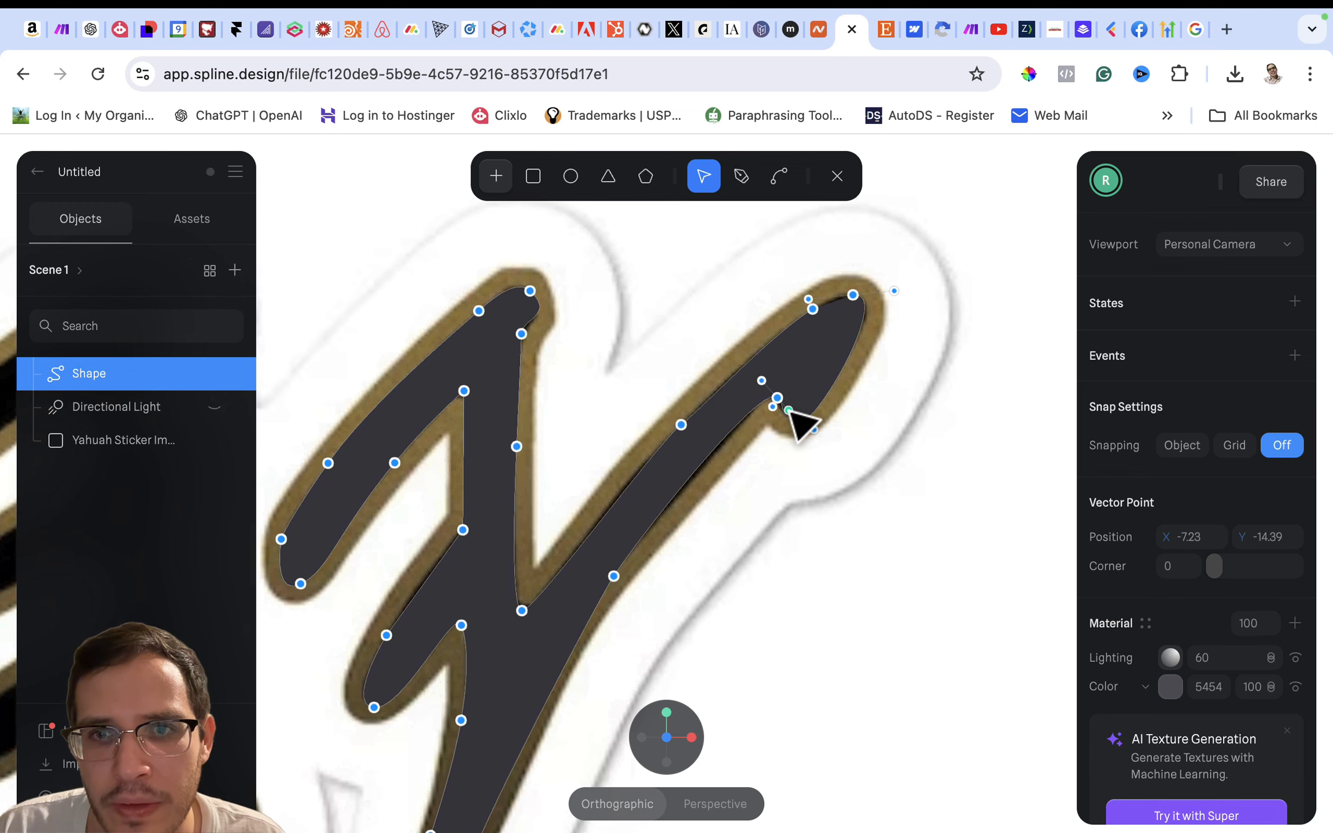
click(796, 477)
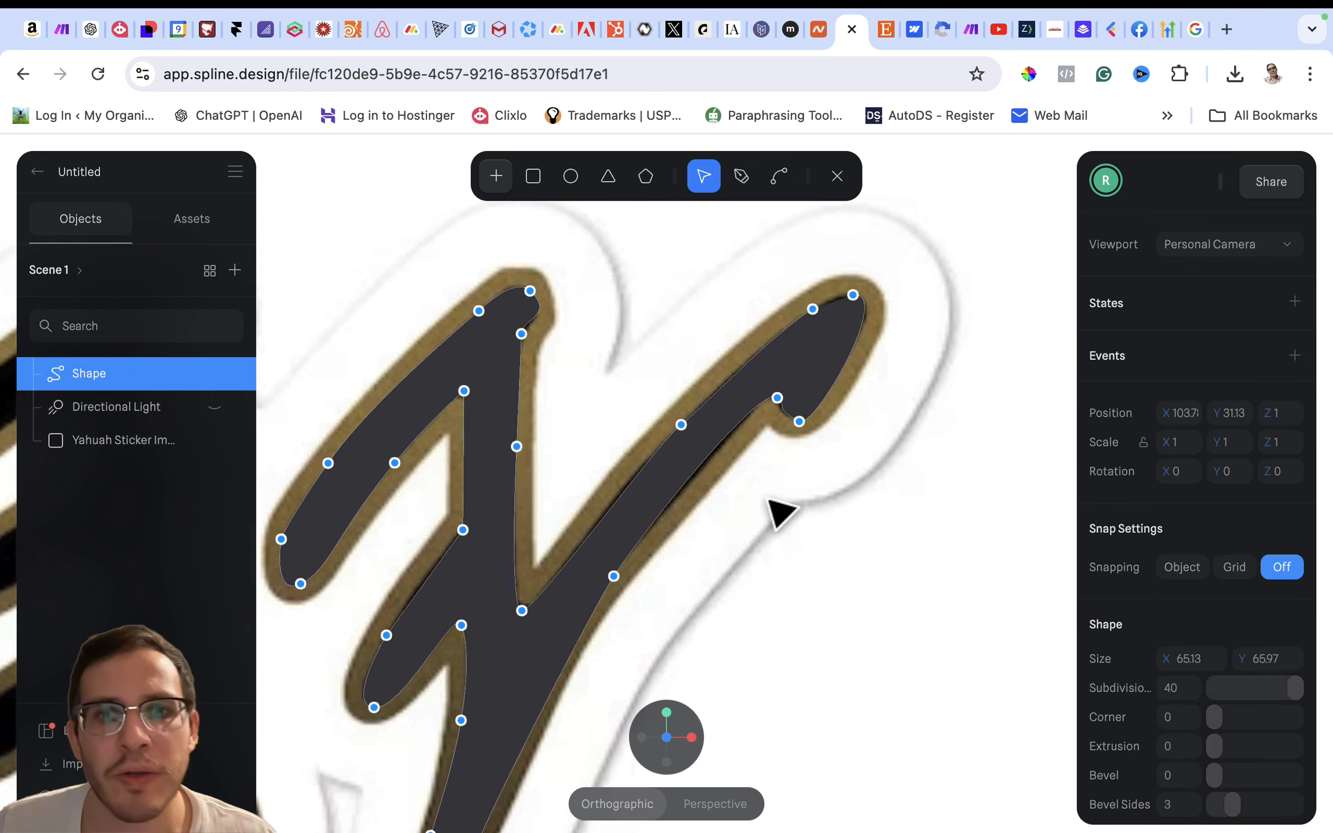
- Finish point editing and rename the traced shape as Yod Y
scroll(769, 497, down, 5)
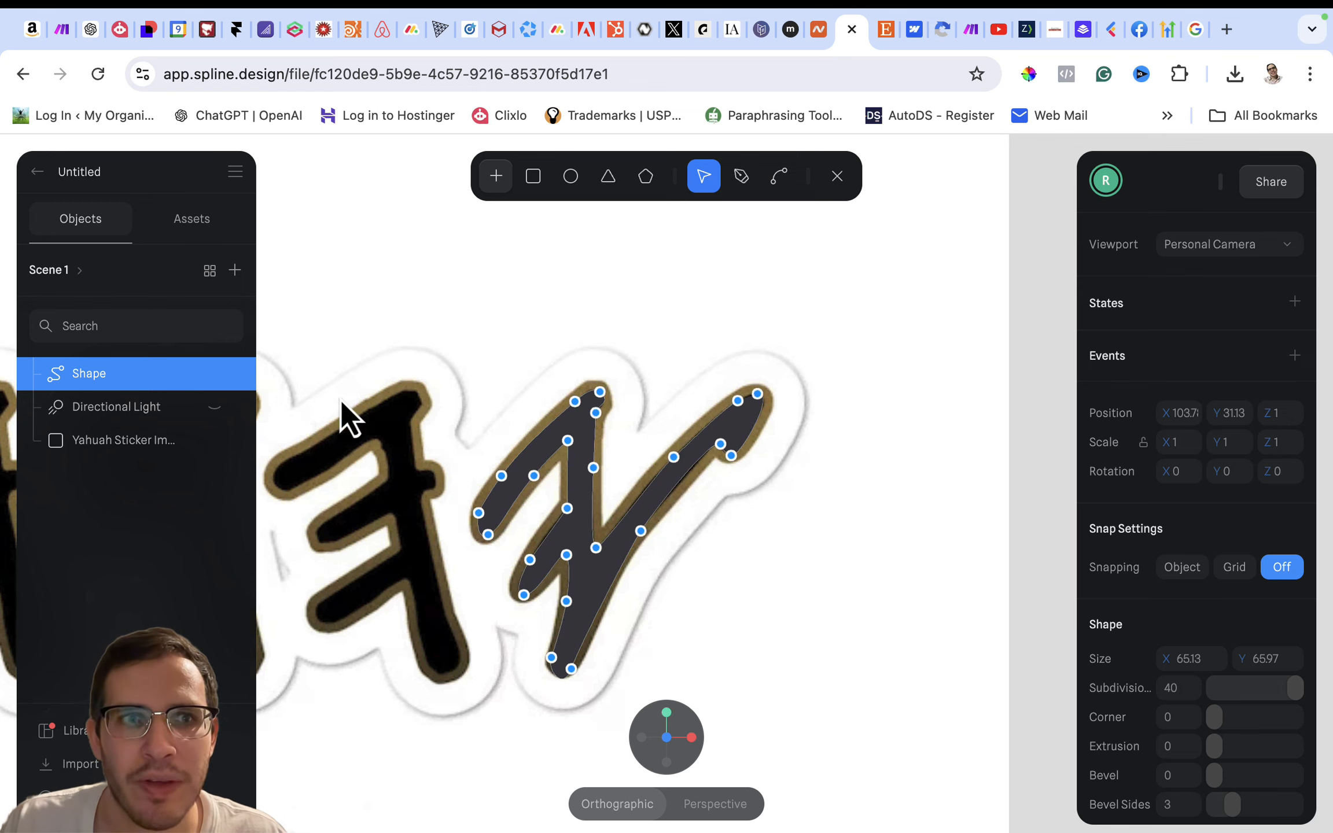
click(83, 376)
double_click(122, 375)
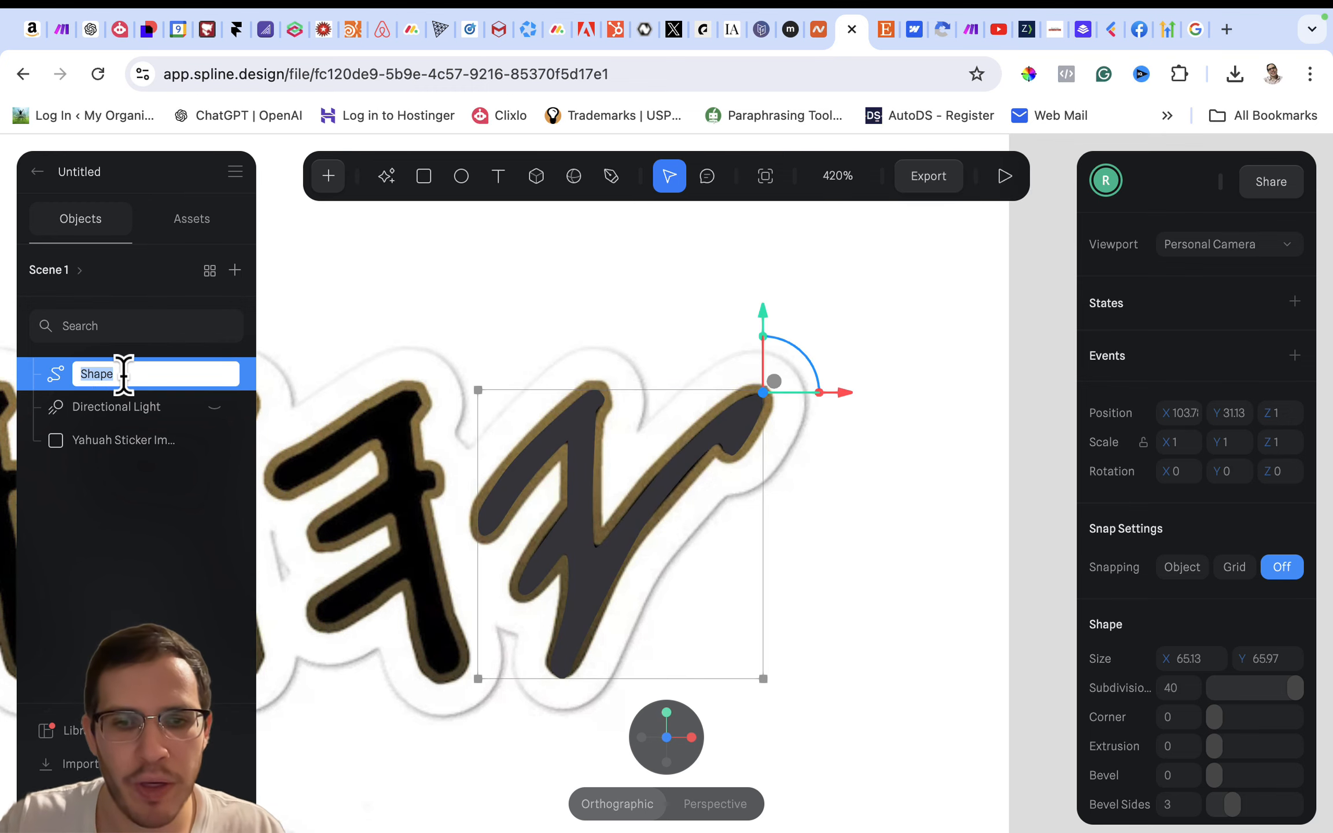
text(Yod)
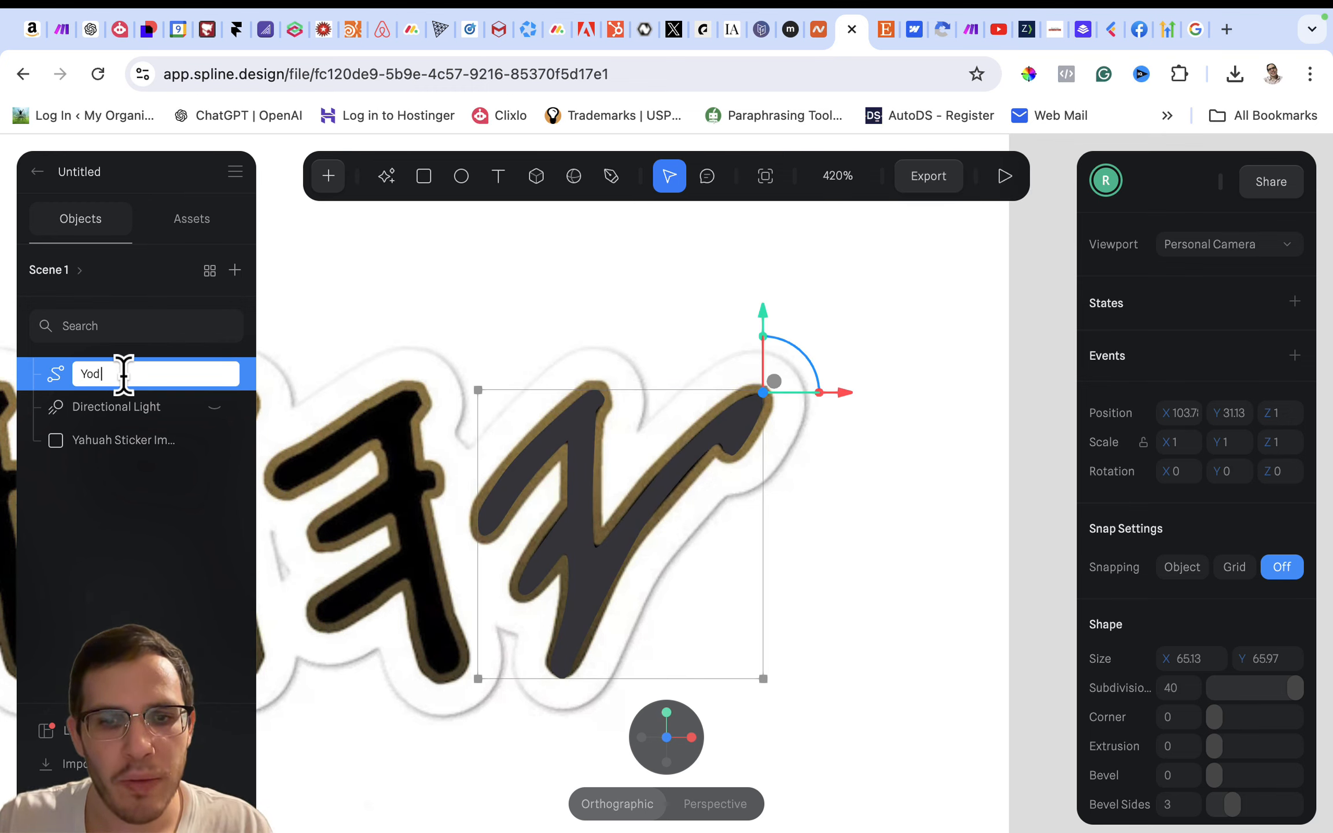
text( Y)
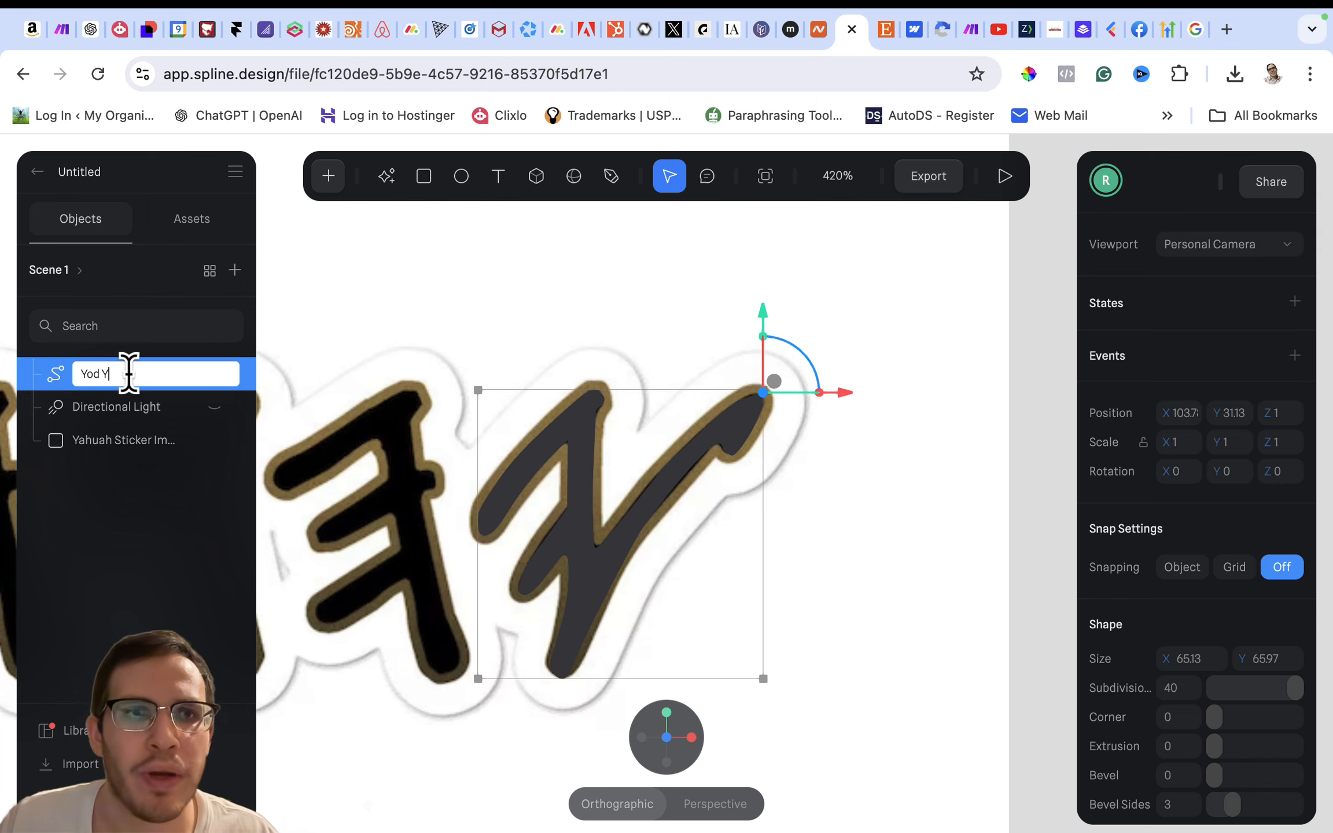
key(Return)
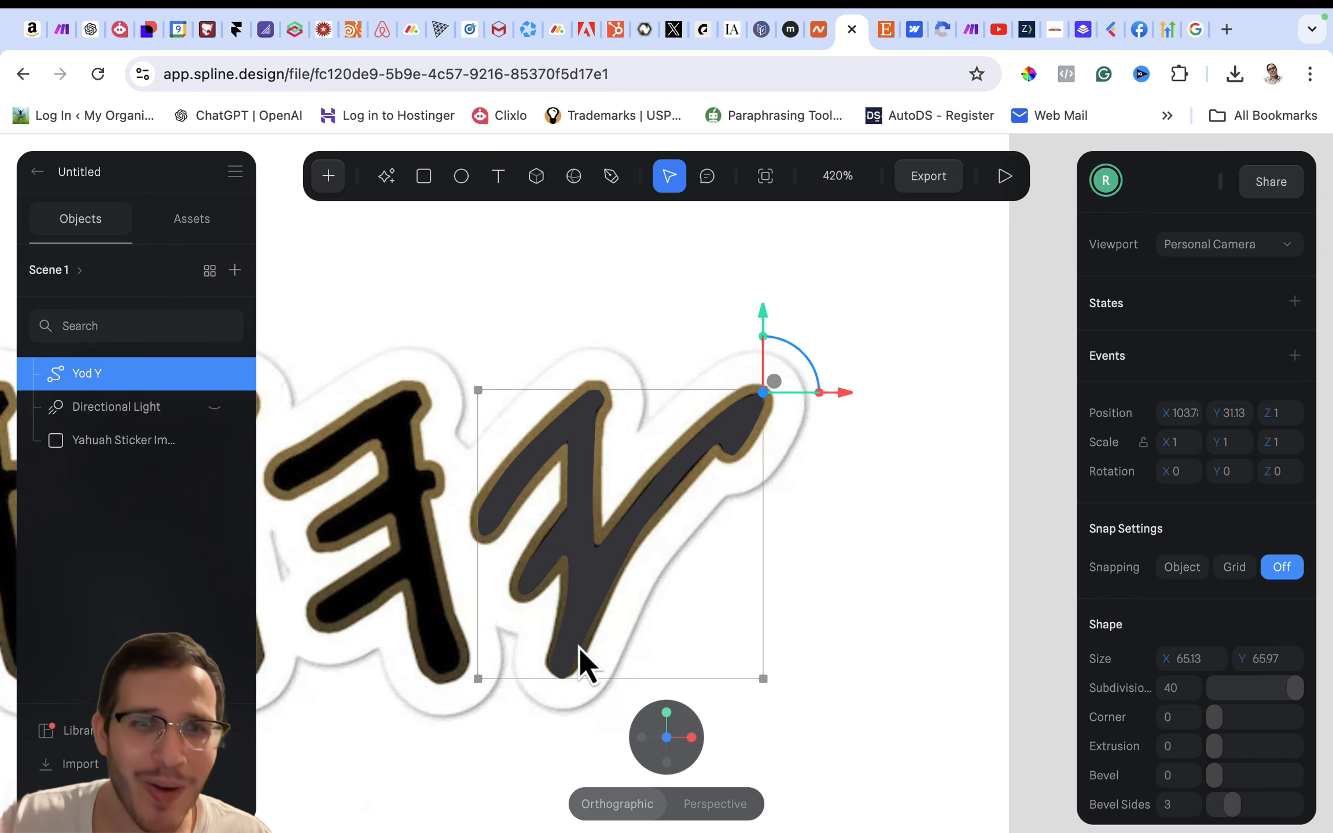
- Open the Yod Y shape for point editing and look through the insertable objects and its shape and material settings
double_click(603, 571)
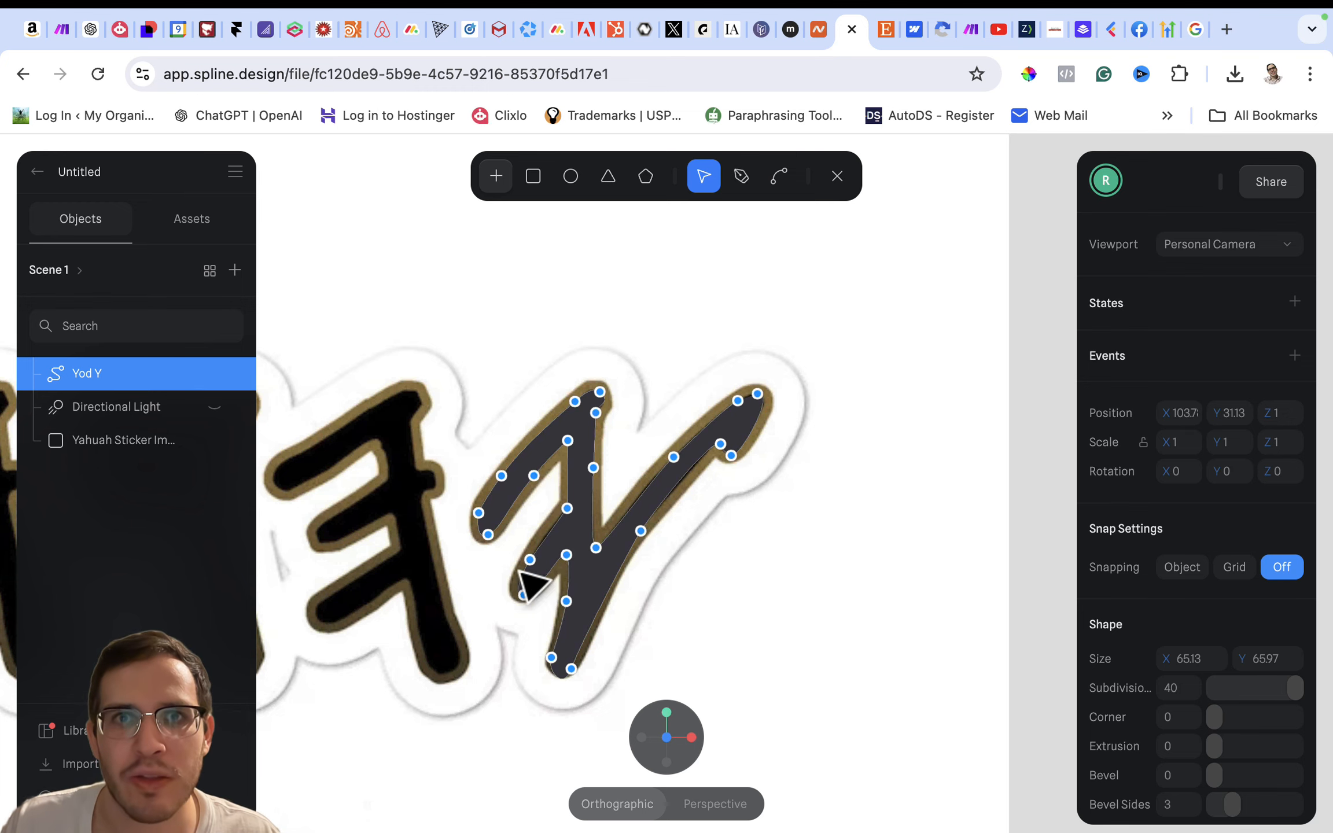
click(494, 174)
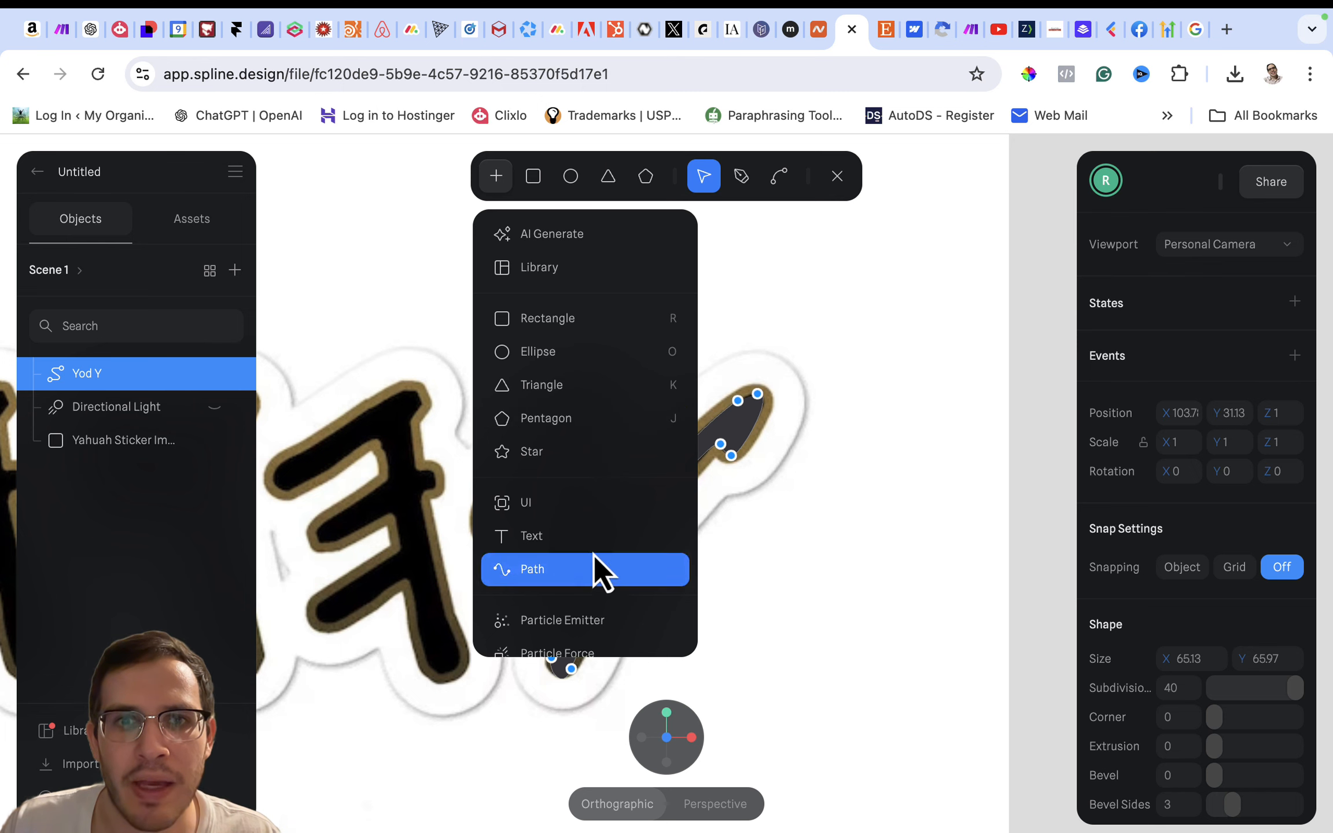
scroll(1116, 467, down, 2)
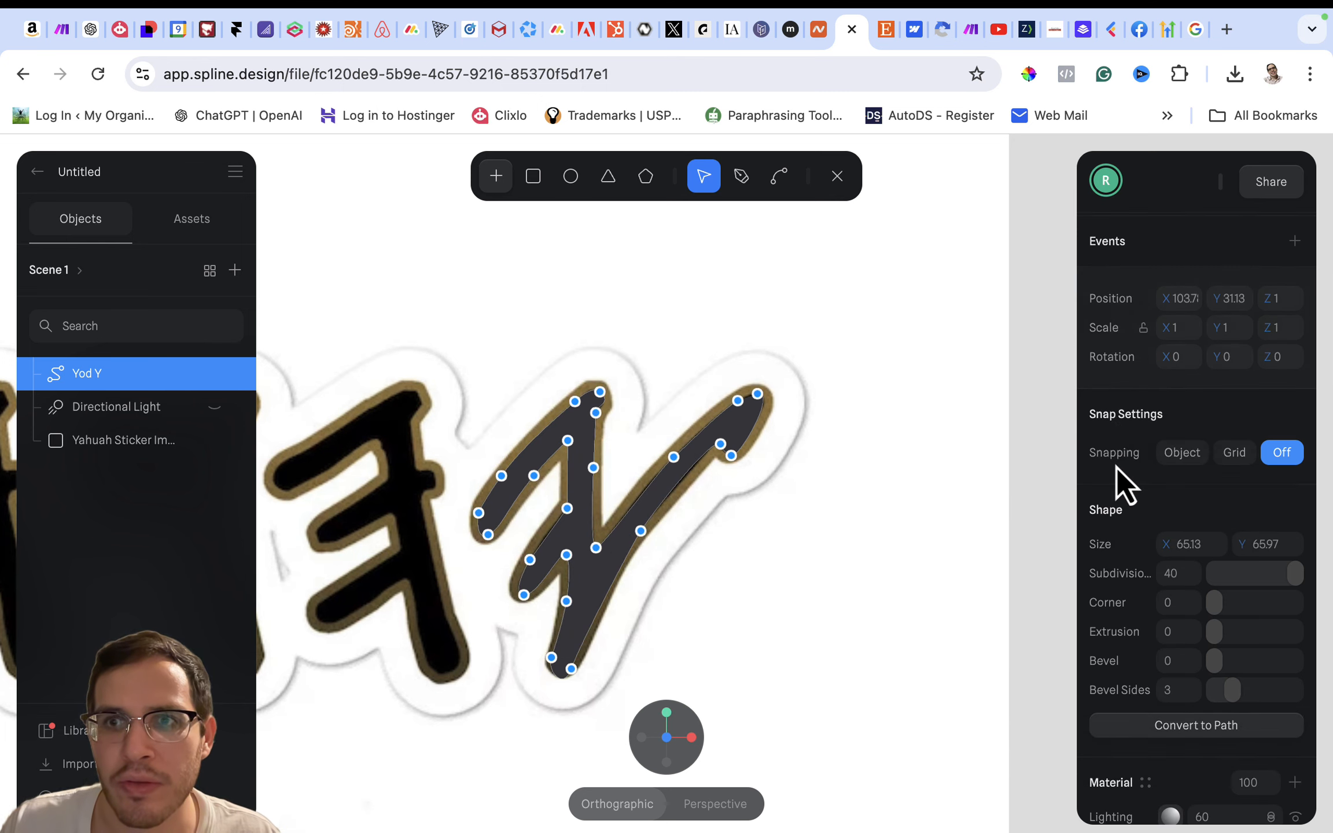
scroll(1117, 466, down, 4)
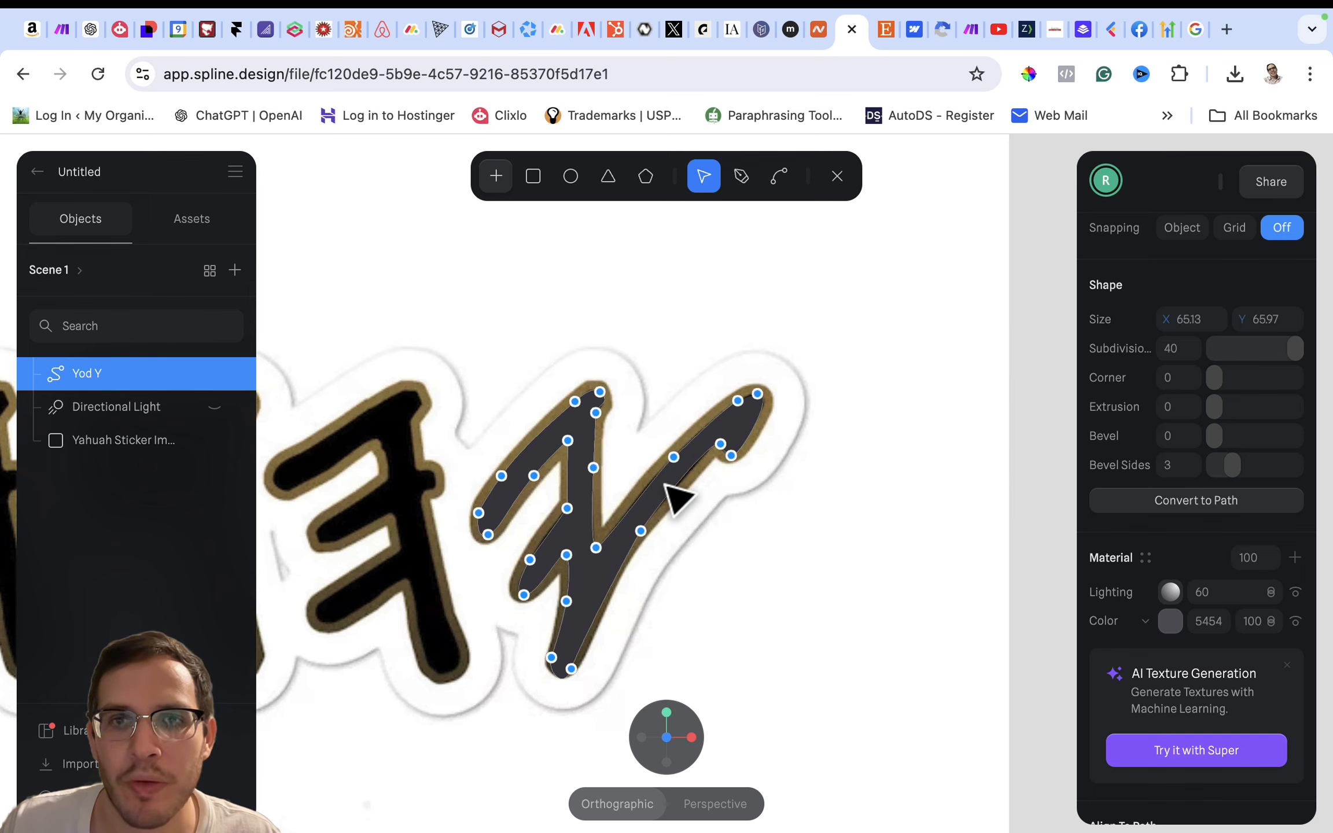
scroll(1151, 405, up, 2)
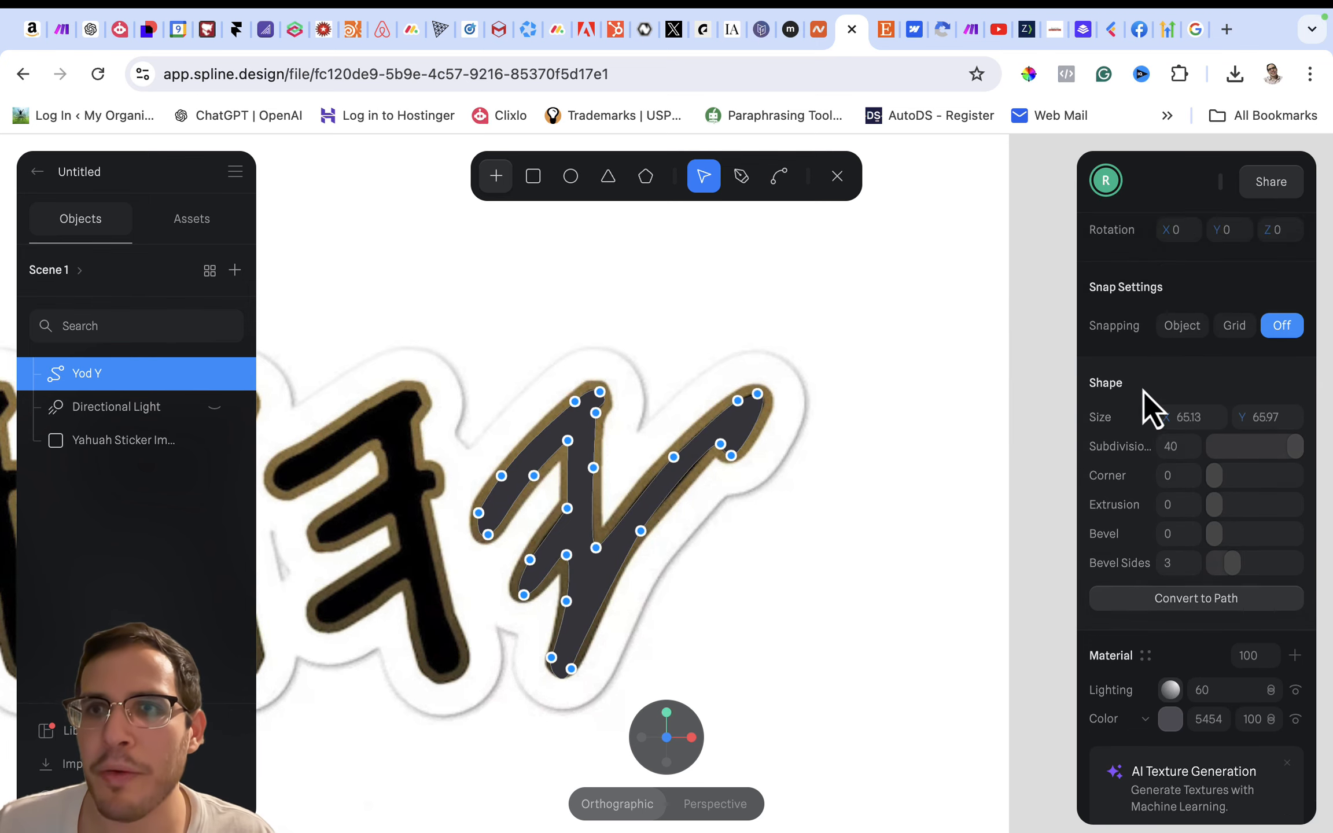
scroll(1143, 391, up, 5)
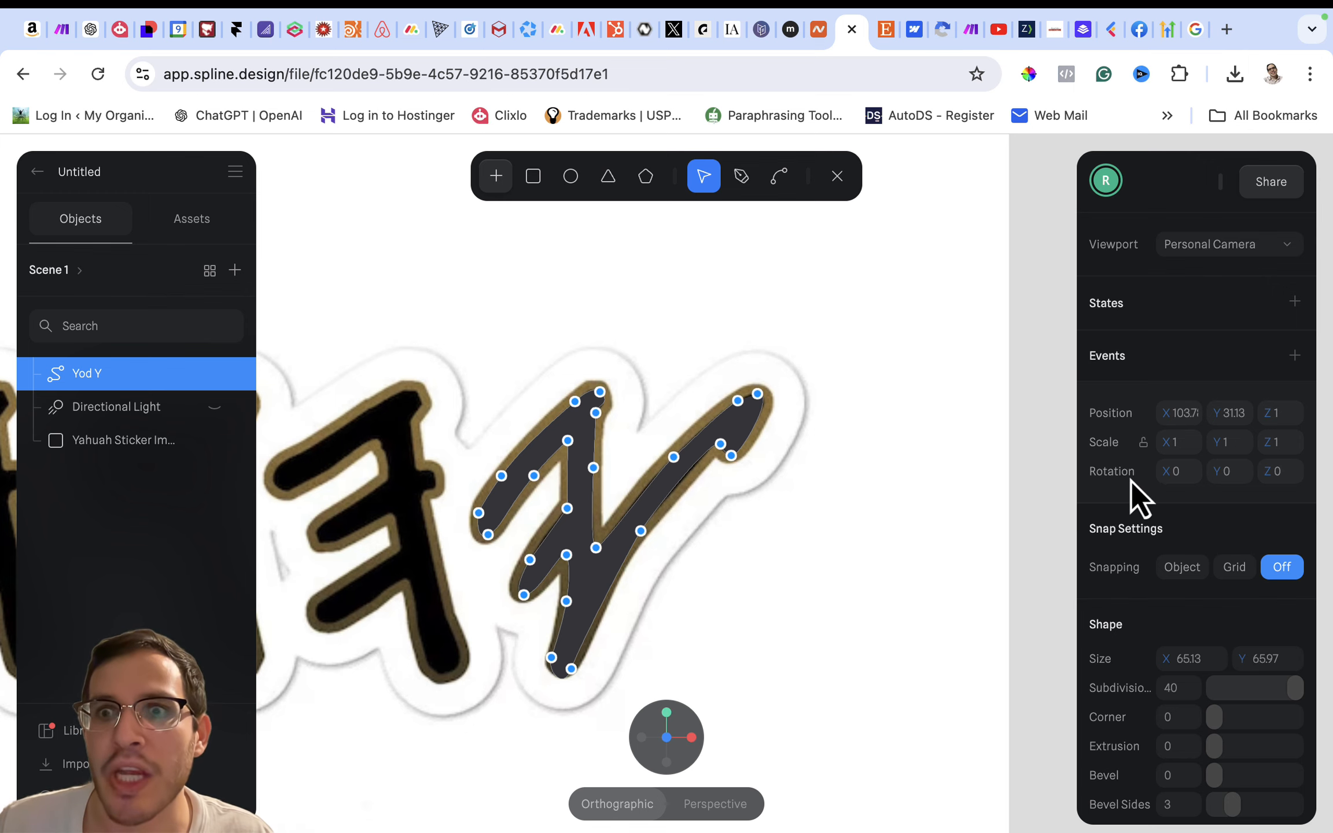
scroll(1119, 516, down, 5)
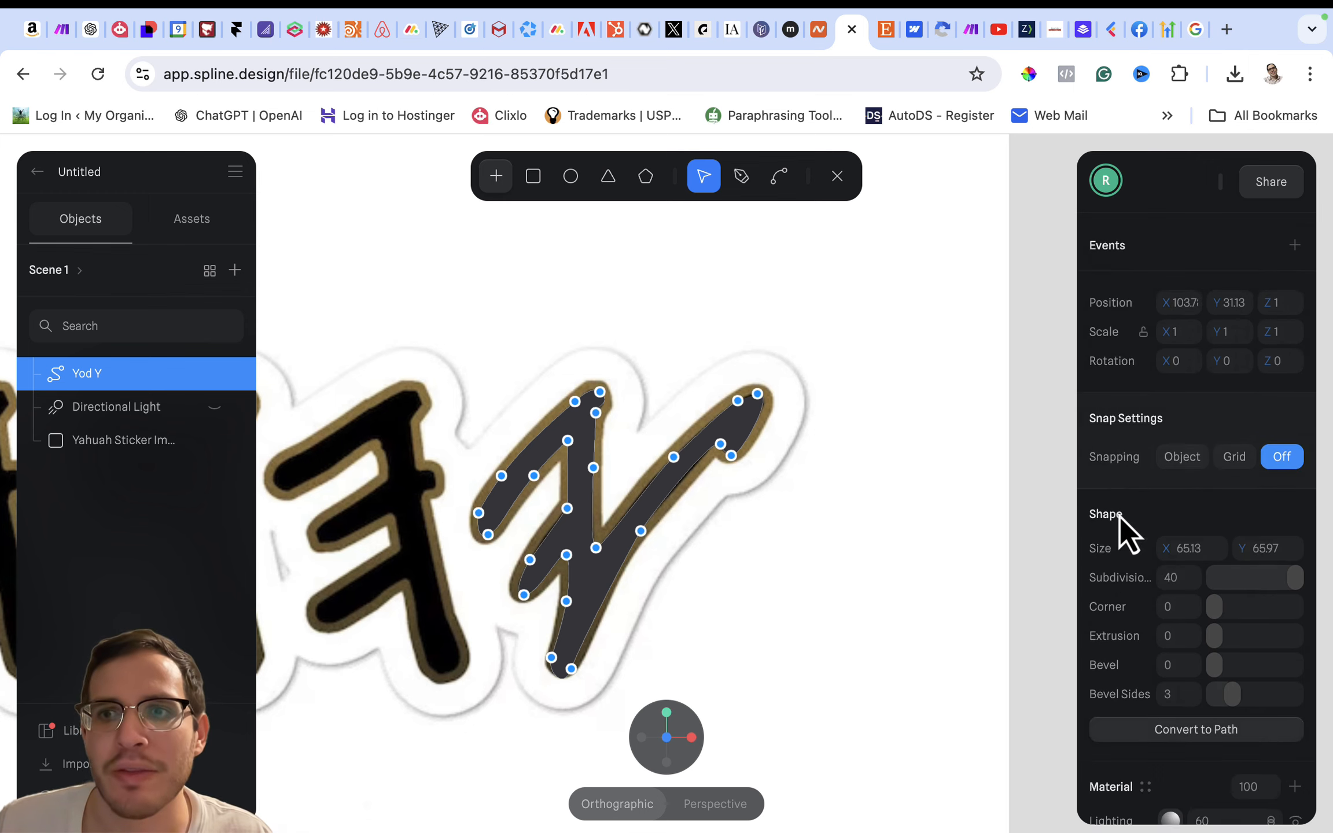
scroll(1119, 516, down, 1)
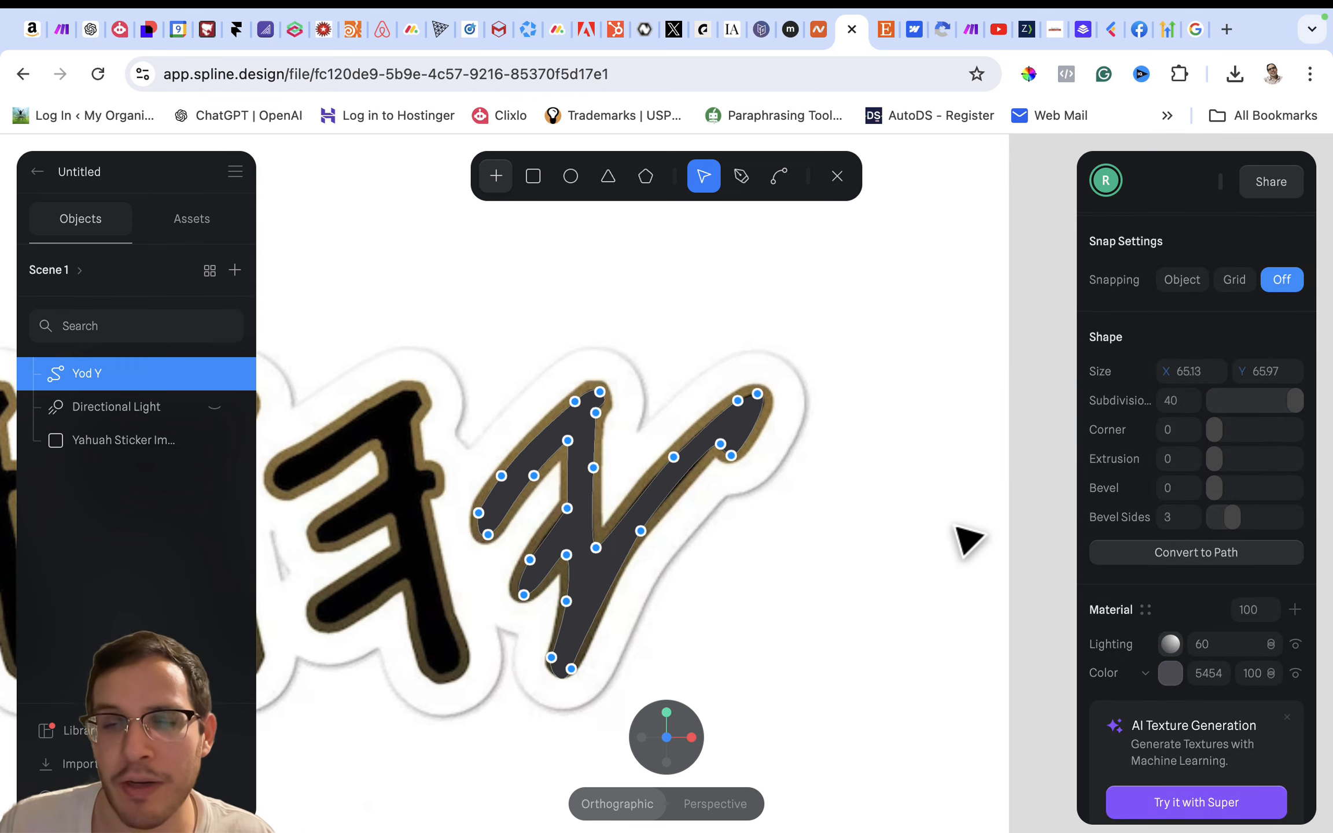
- Set the Yod Y shape's subdivisions to 10 and its extrusion to 8
mouse_move(954, 527)
alt+mouse_down()
mouse_move(905, 538)
mouse_move(975, 529)
mouse_move(943, 529)
mouse_move(959, 530)
alt+mouse_up()
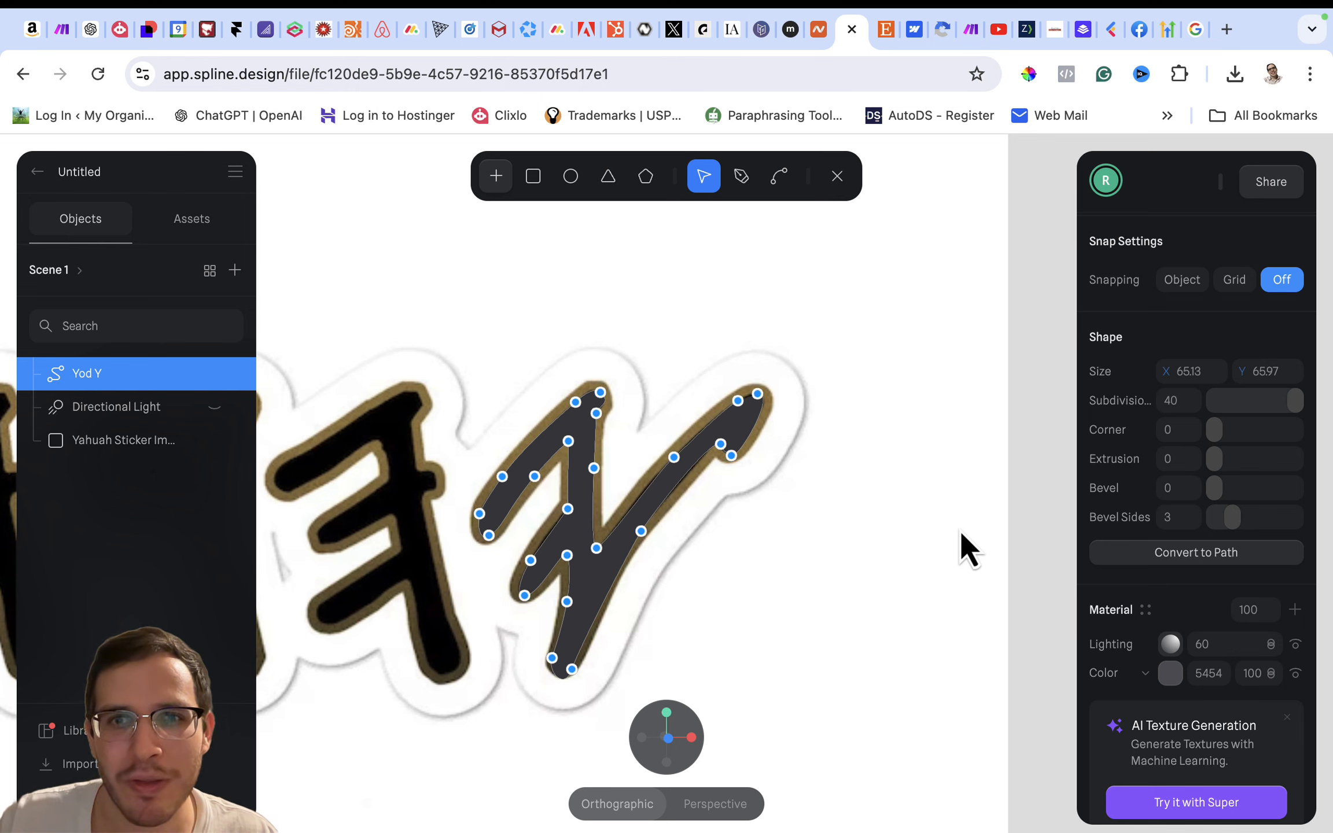
middle_drag(959, 529, 877, 533)
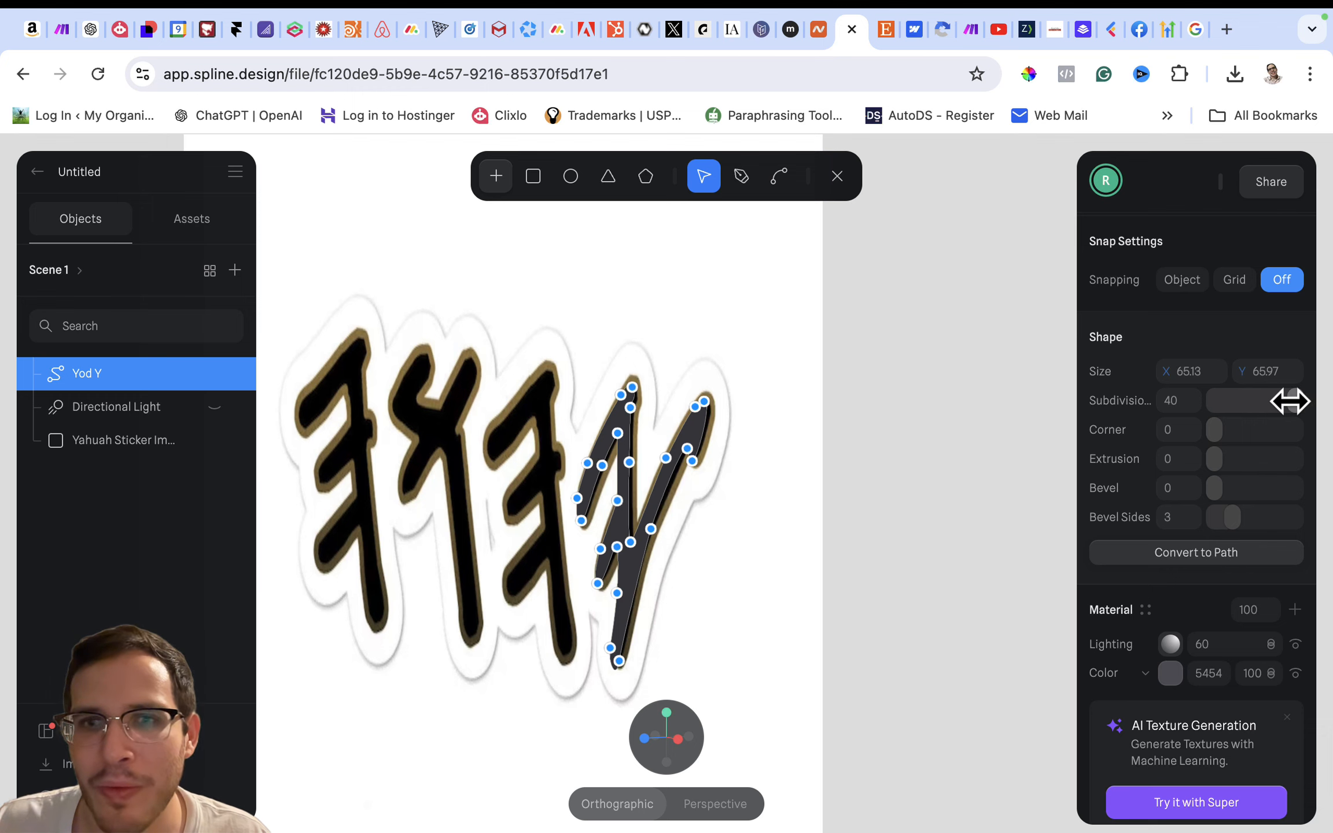
drag(1289, 400, 1226, 400)
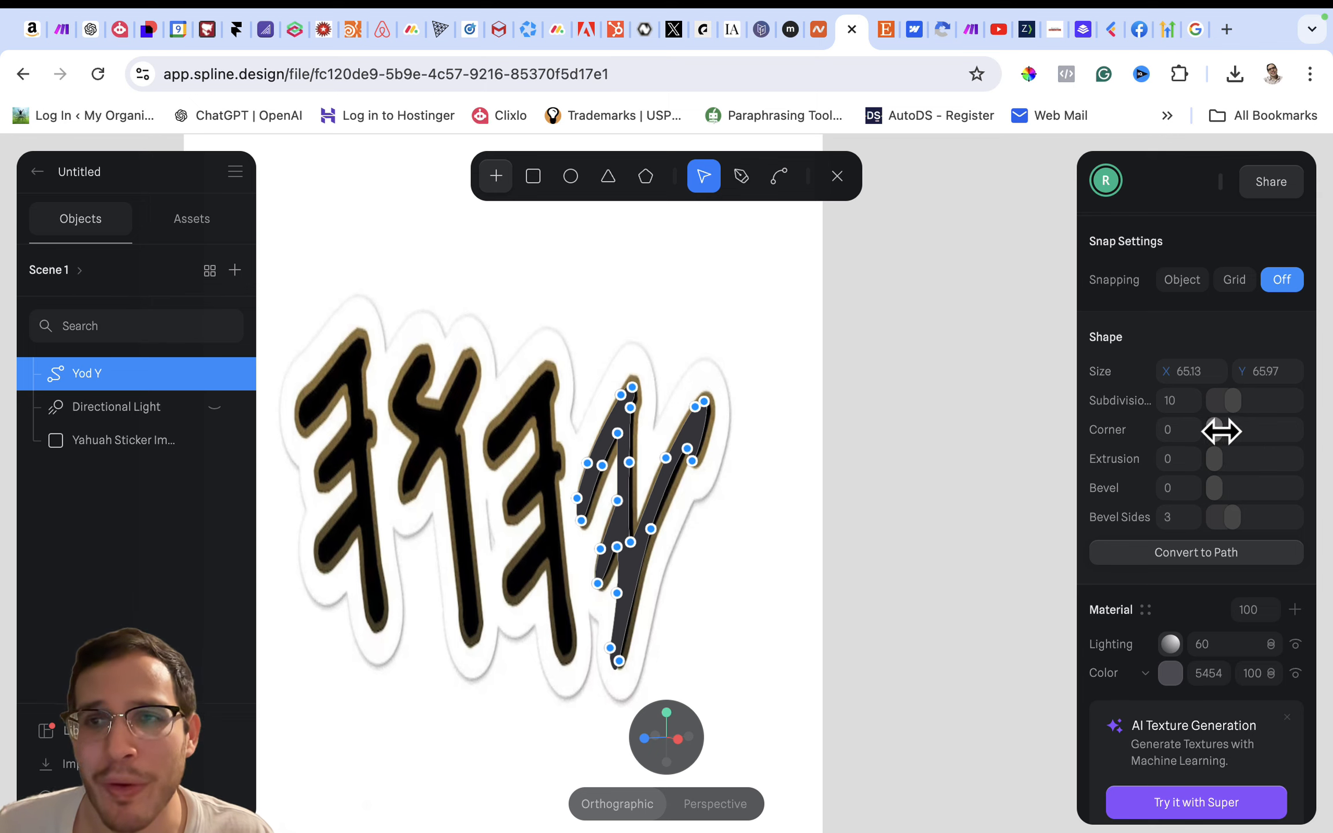
mouse_move(1215, 431)
mouse_down()
mouse_move(1229, 429)
mouse_move(1210, 428)
mouse_up()
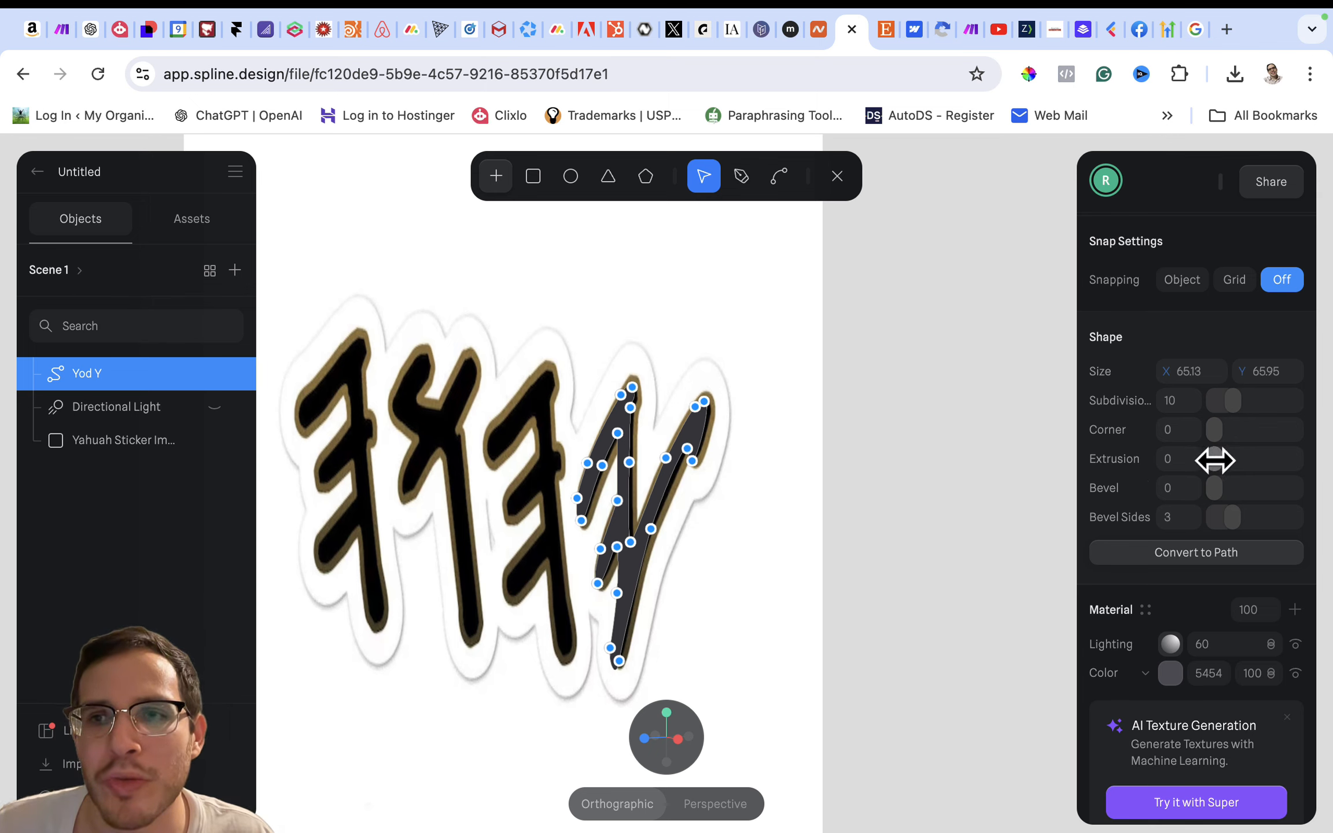
drag(1214, 460, 1219, 460)
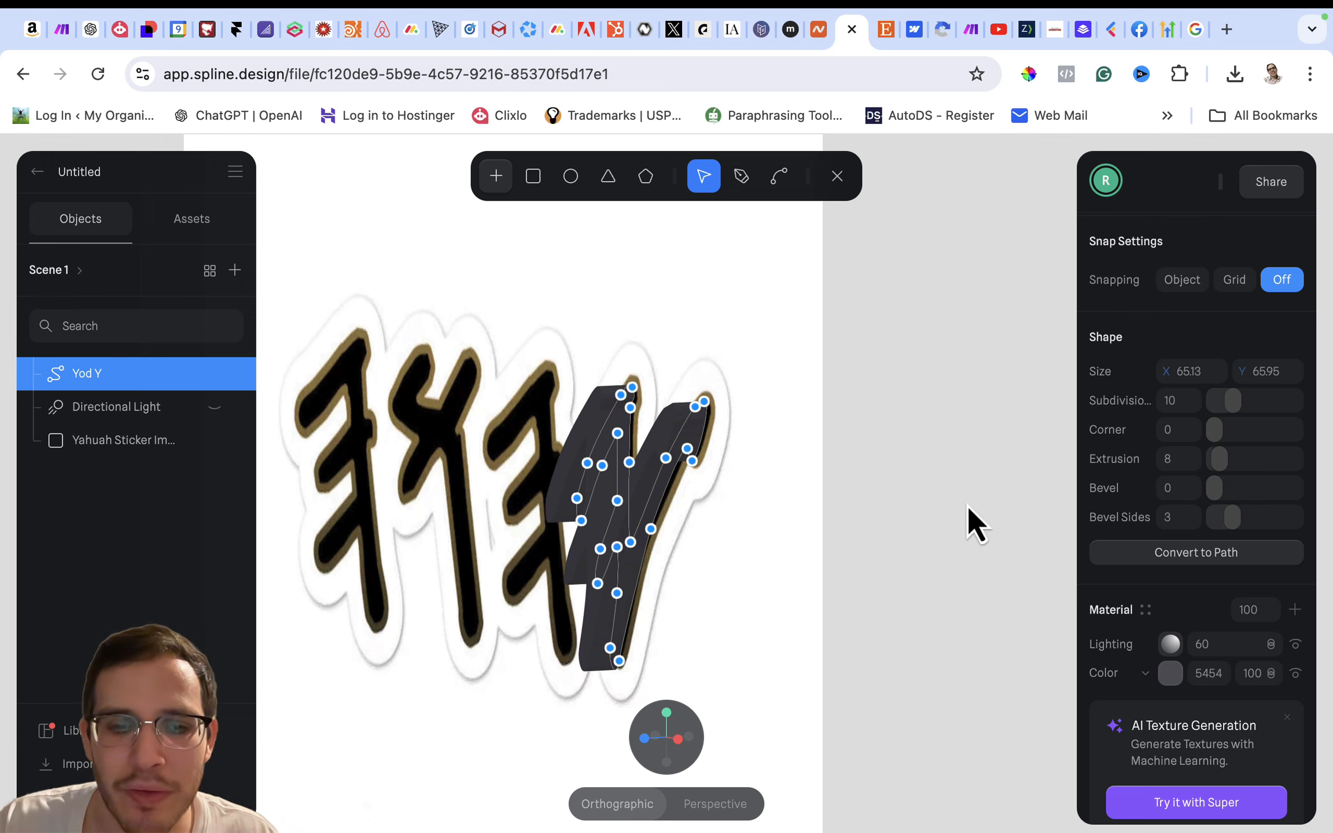
- Move the Yahuah sticker image back along the Z axis, behind the extruded letter, using the isometric view
alt+drag(962, 507, 1064, 502)
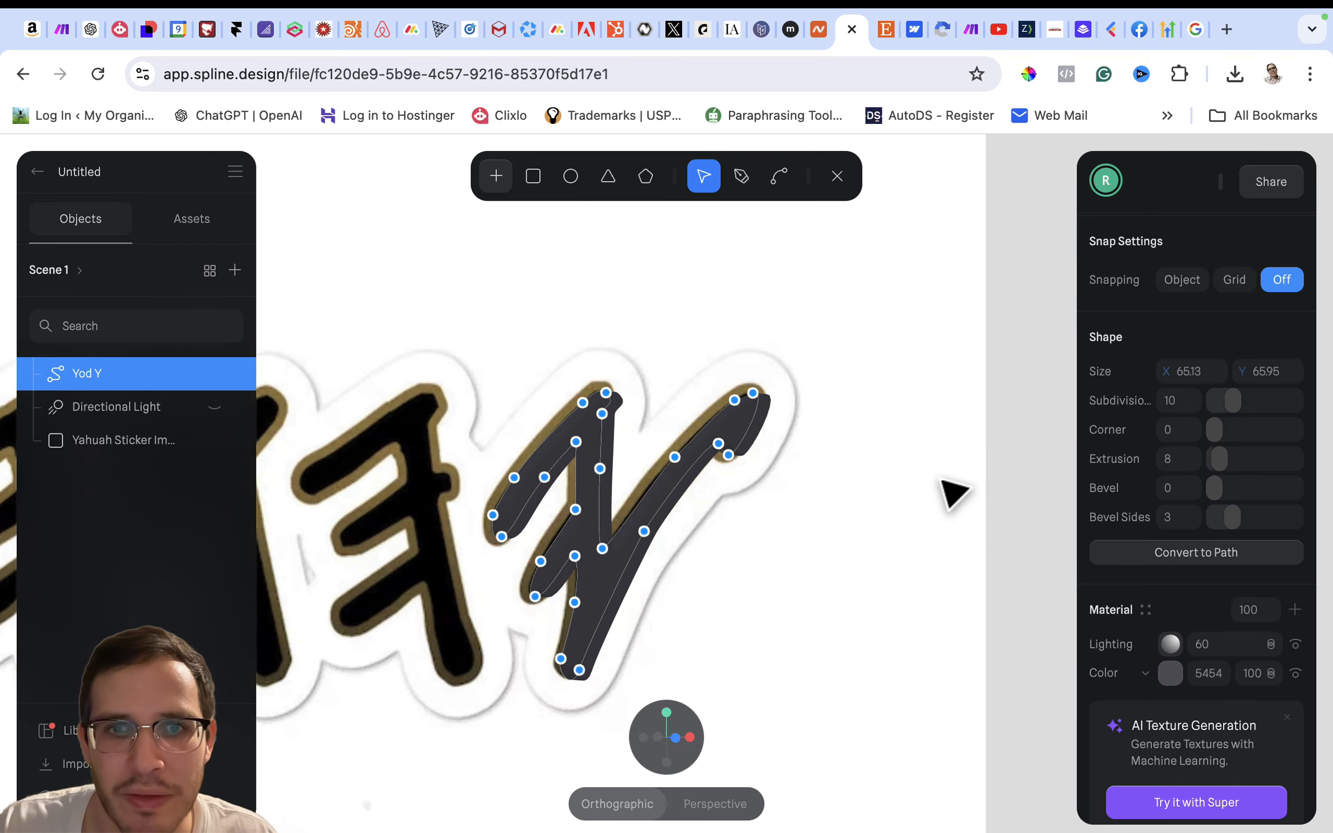
scroll(943, 481, down, 5)
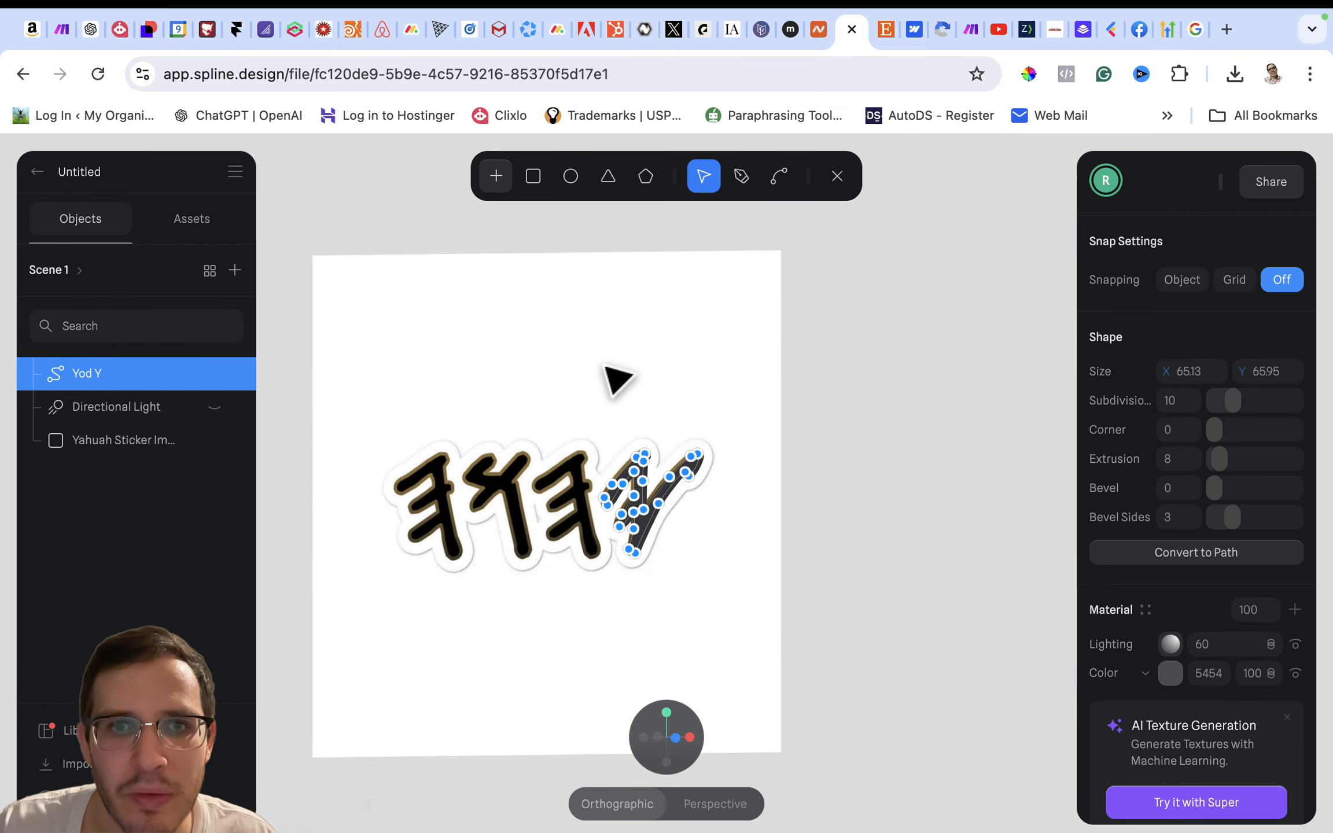
click(603, 365)
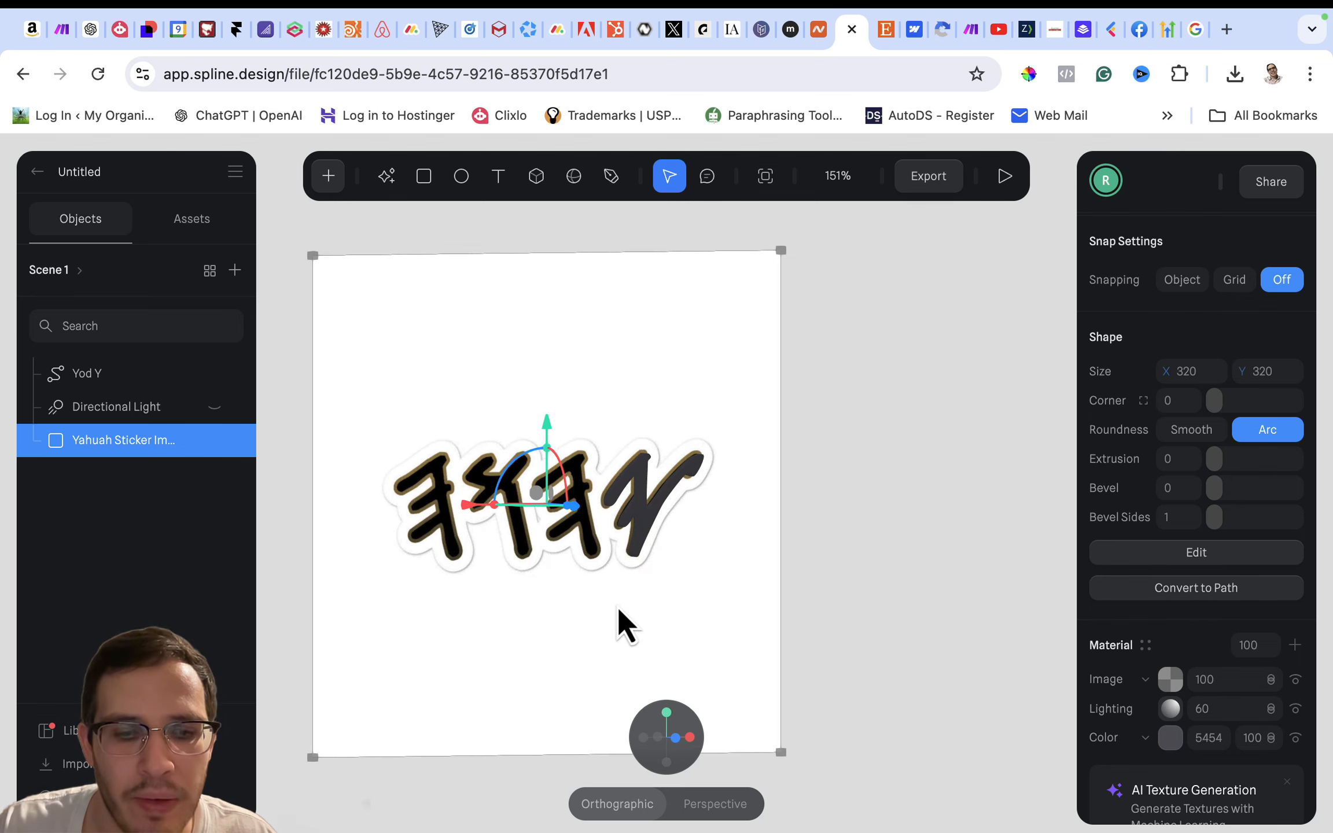
alt+drag(615, 605, 601, 605)
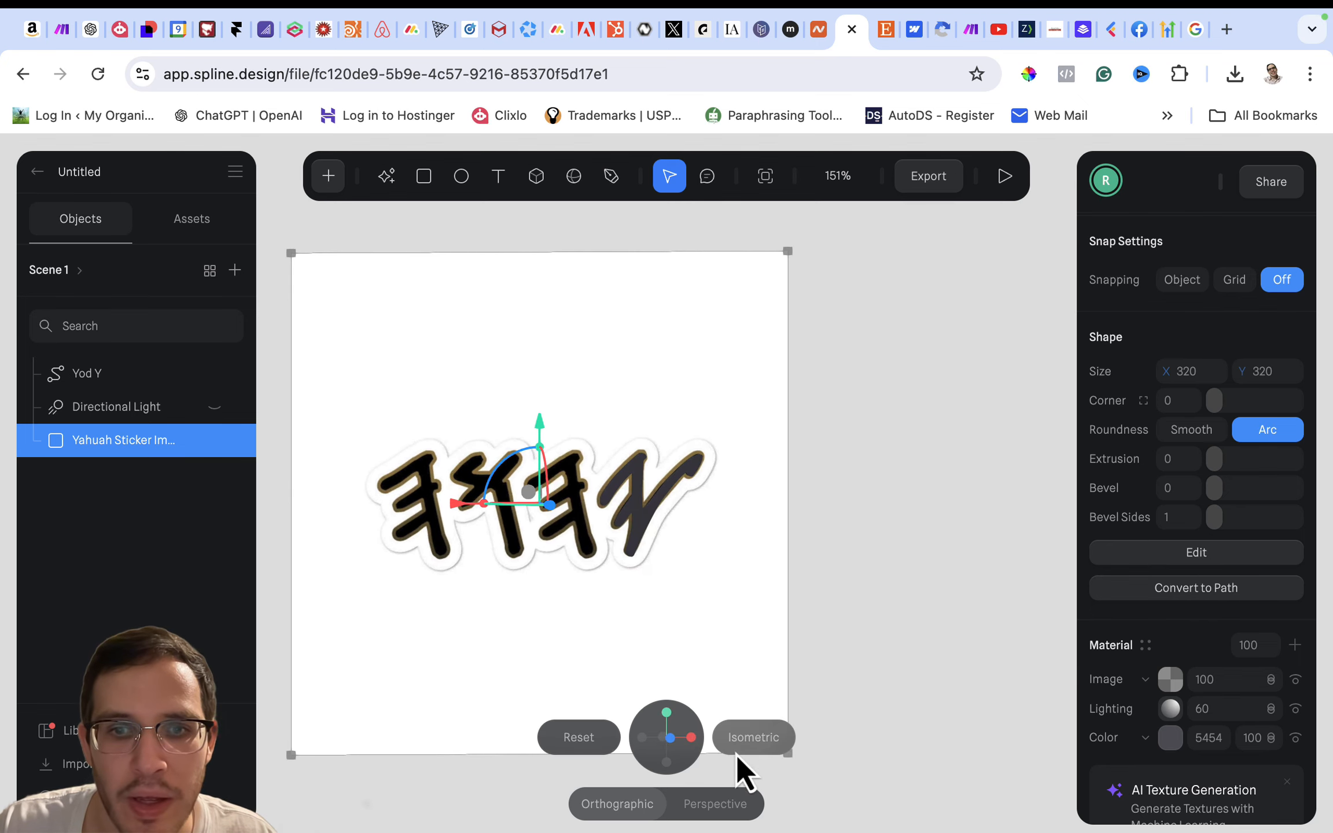
mouse_move(751, 752)
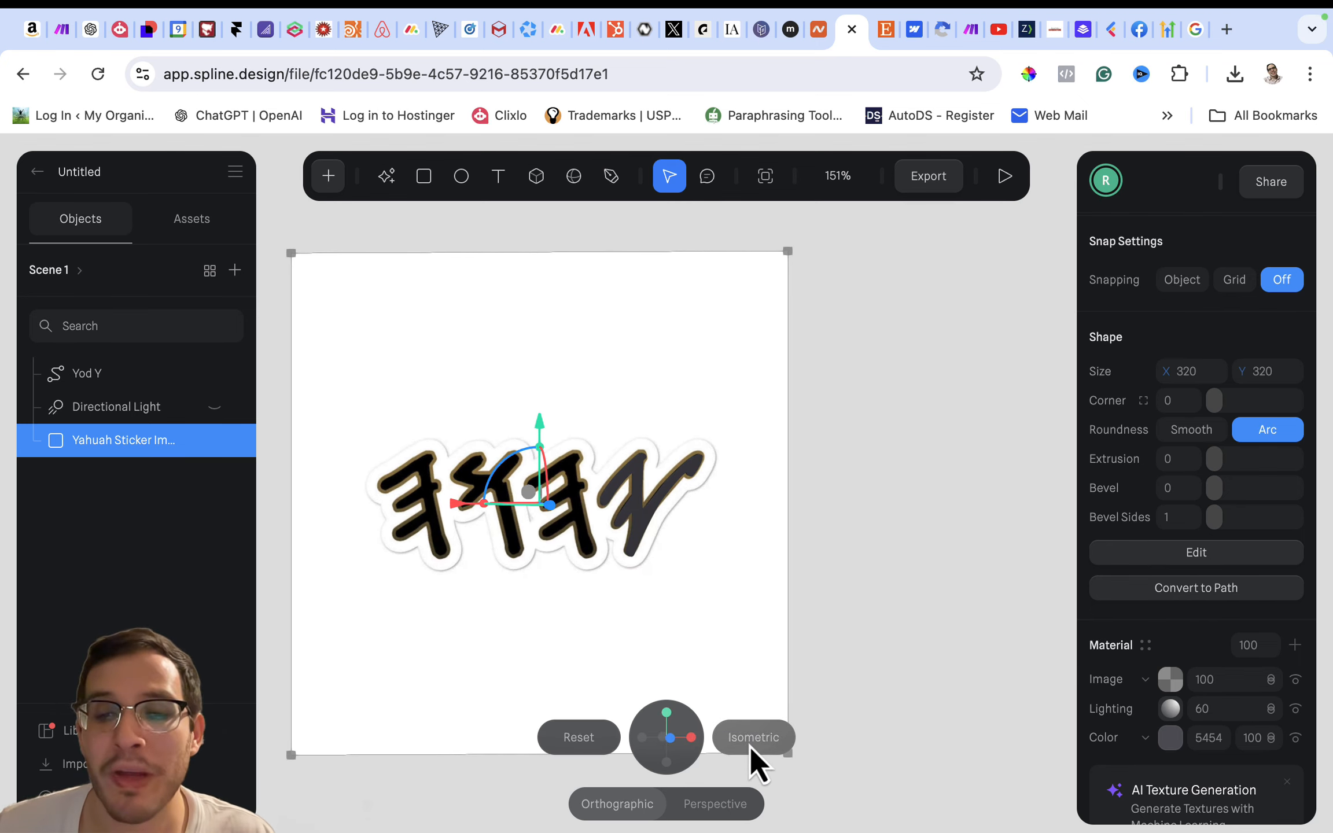
click(751, 737)
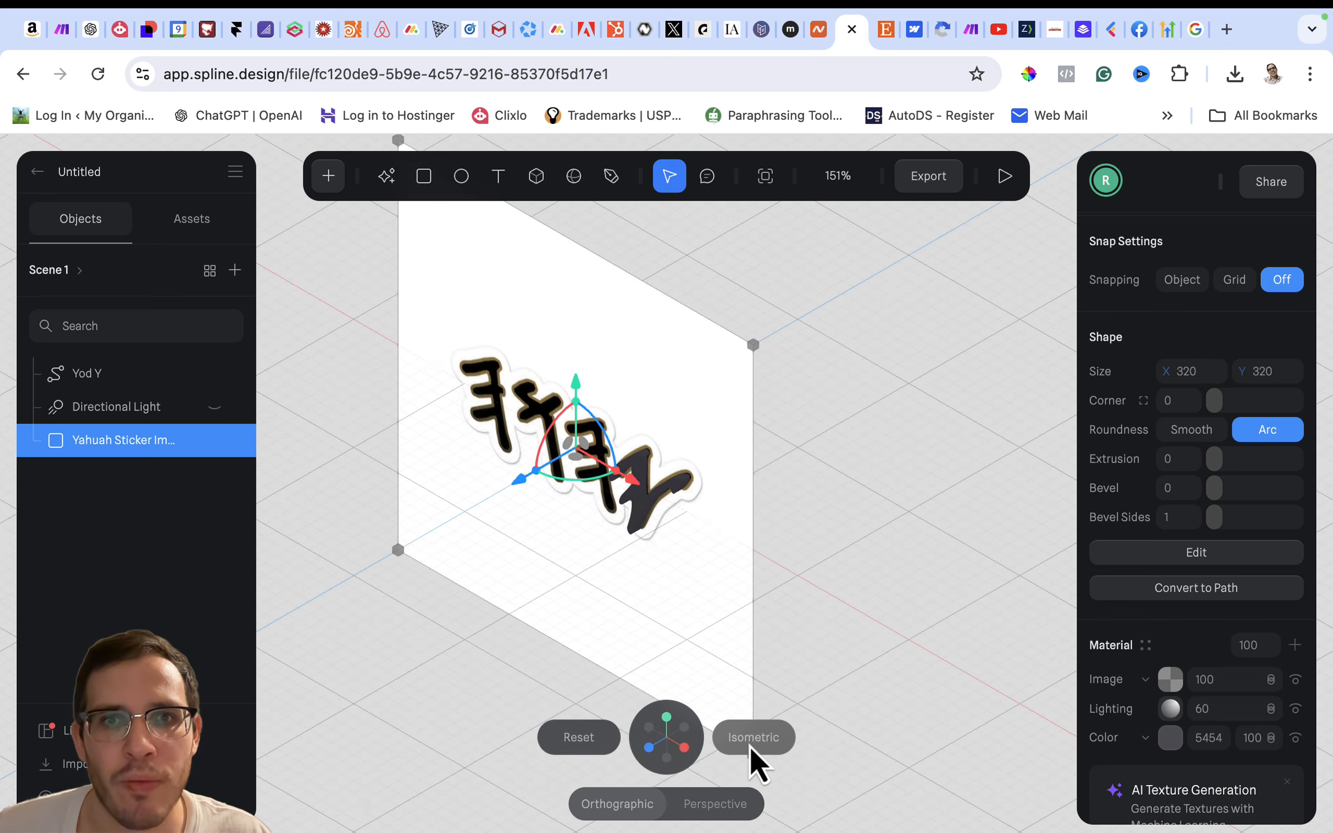
drag(519, 481, 553, 457)
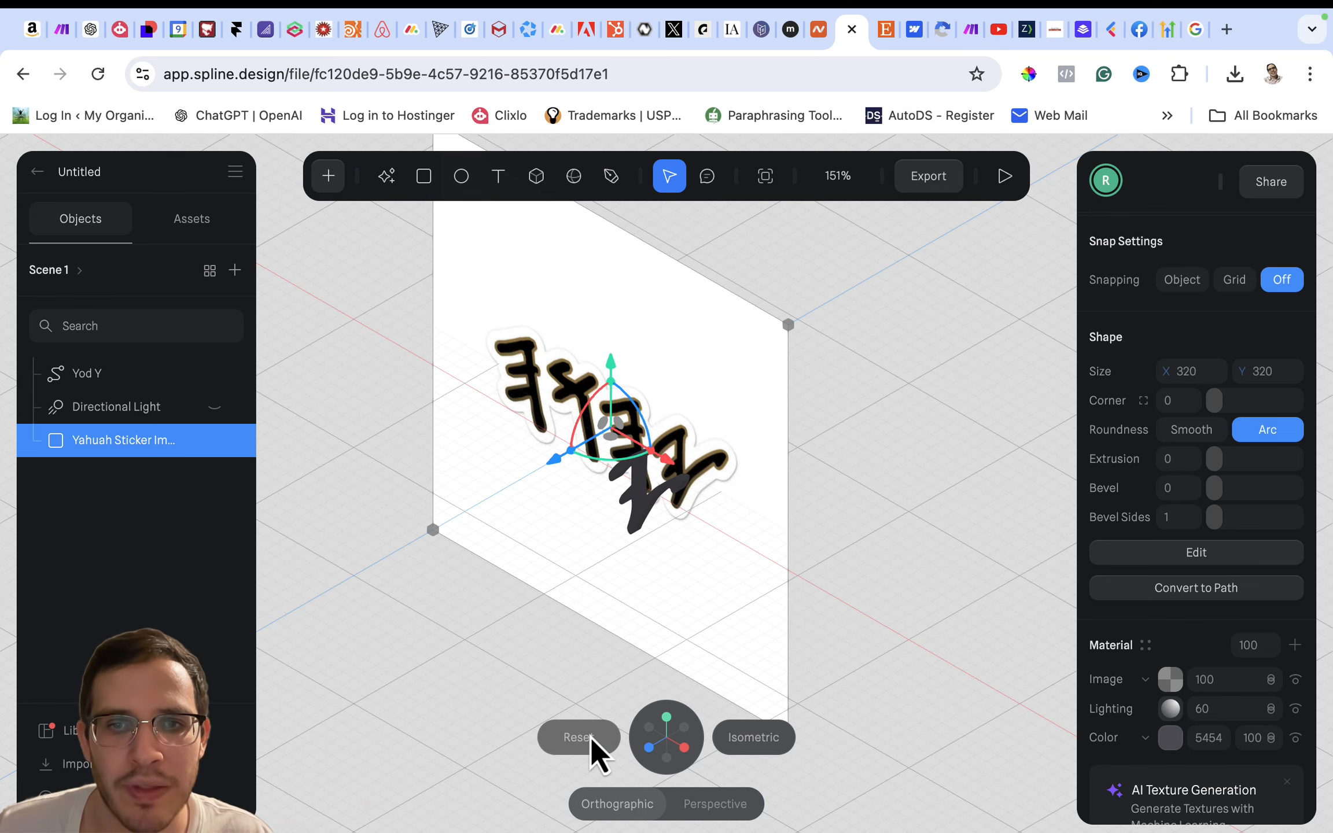
- Reset the view to the front and select the Yod Y shape
click(586, 737)
scroll(649, 602, up, 10)
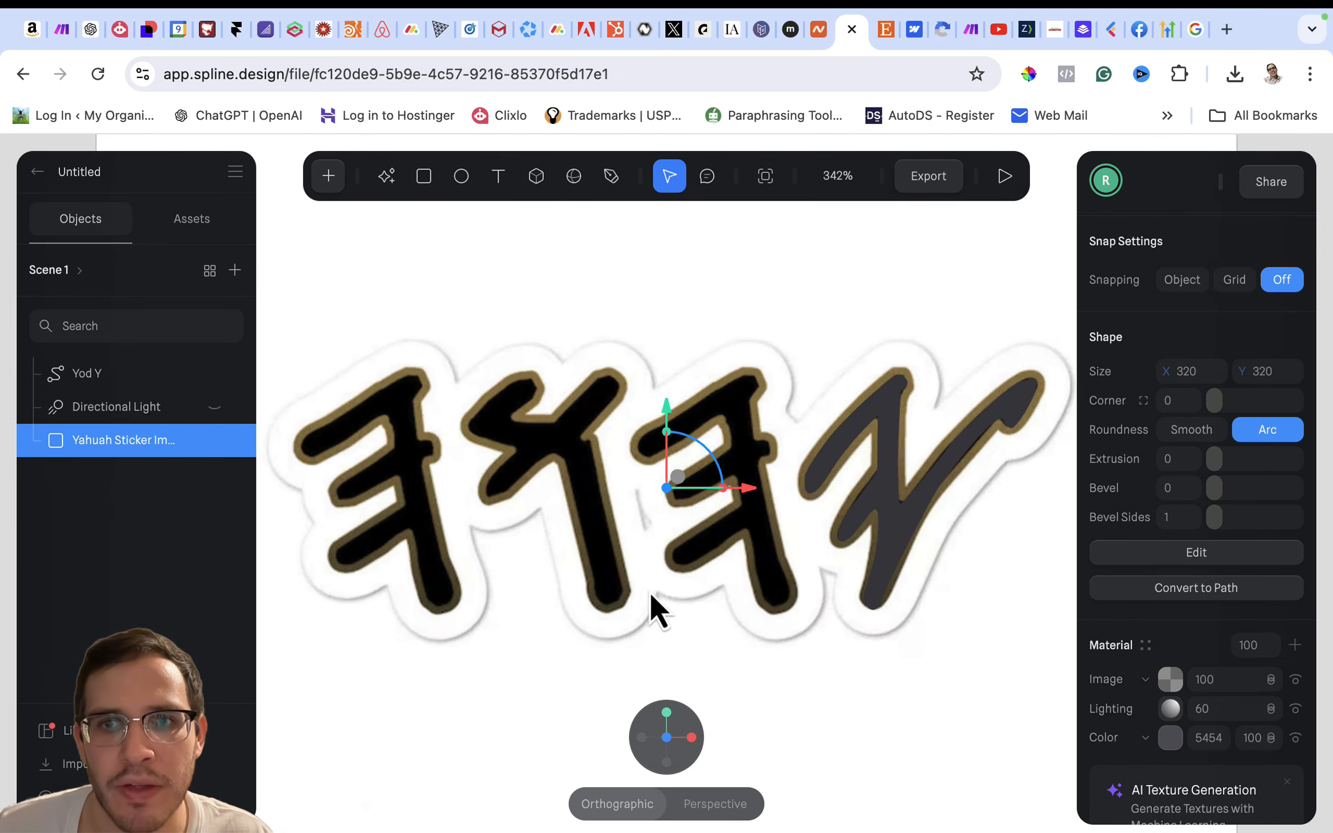
click(777, 503)
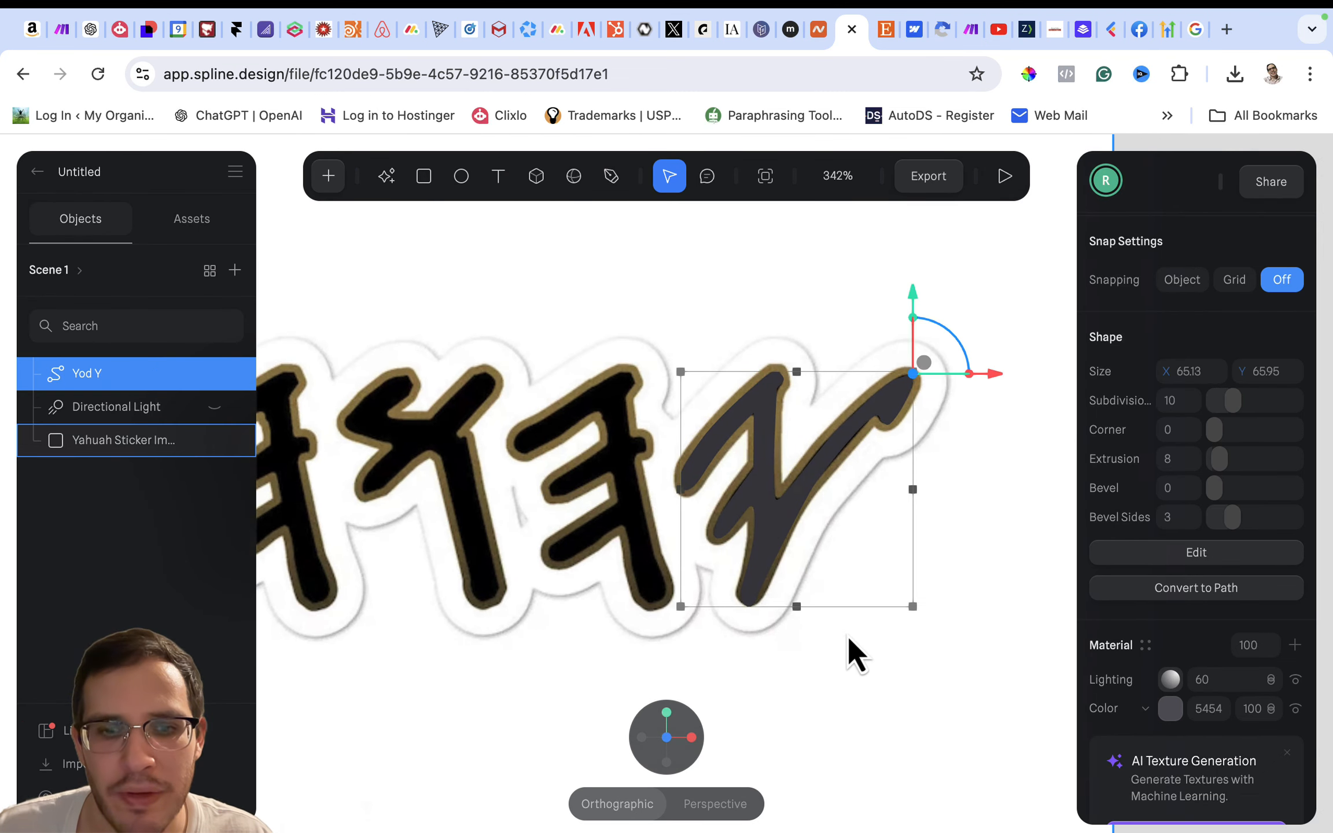
- Set the Yod Y shape's bevel to 0.5, with the view angled to show the letter's depth
drag(897, 715, 869, 728)
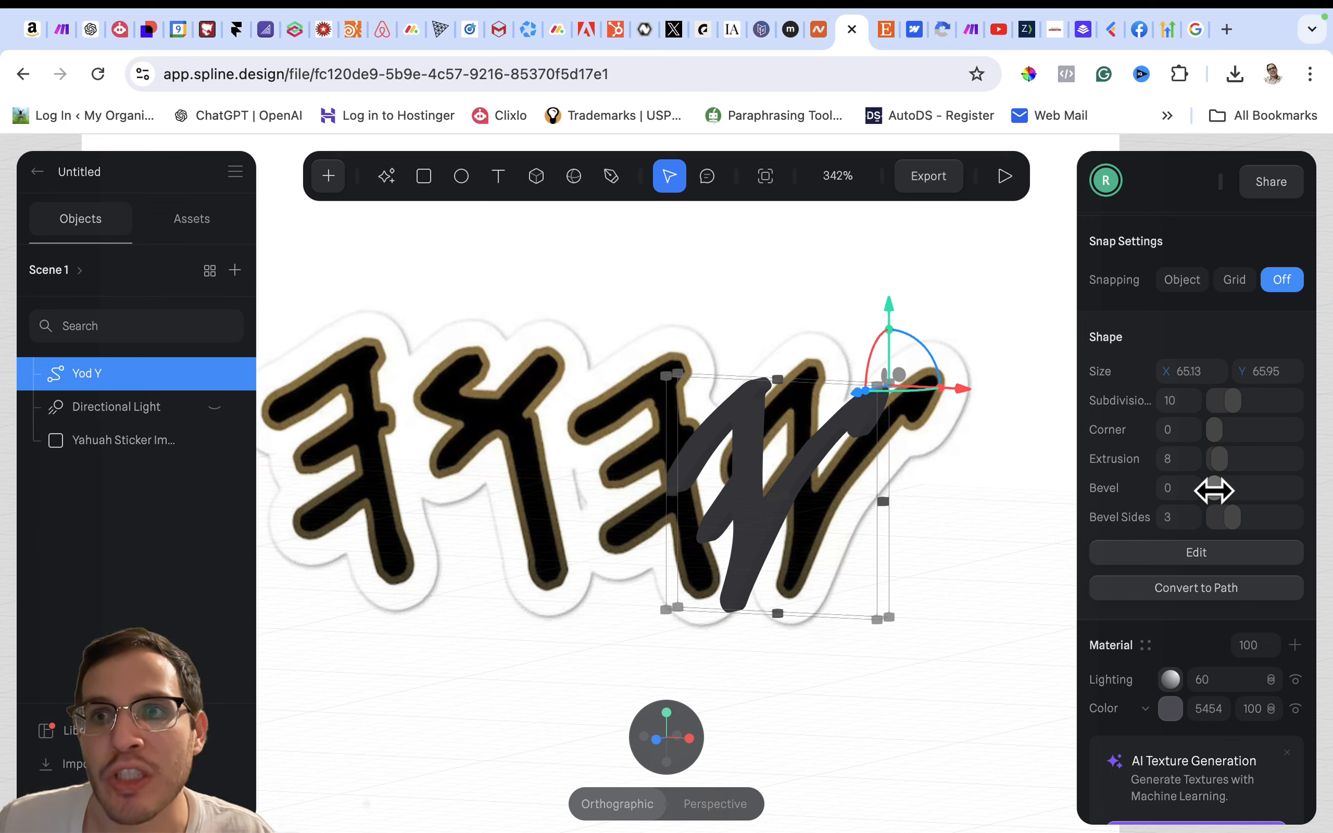
drag(1214, 490, 1214, 491)
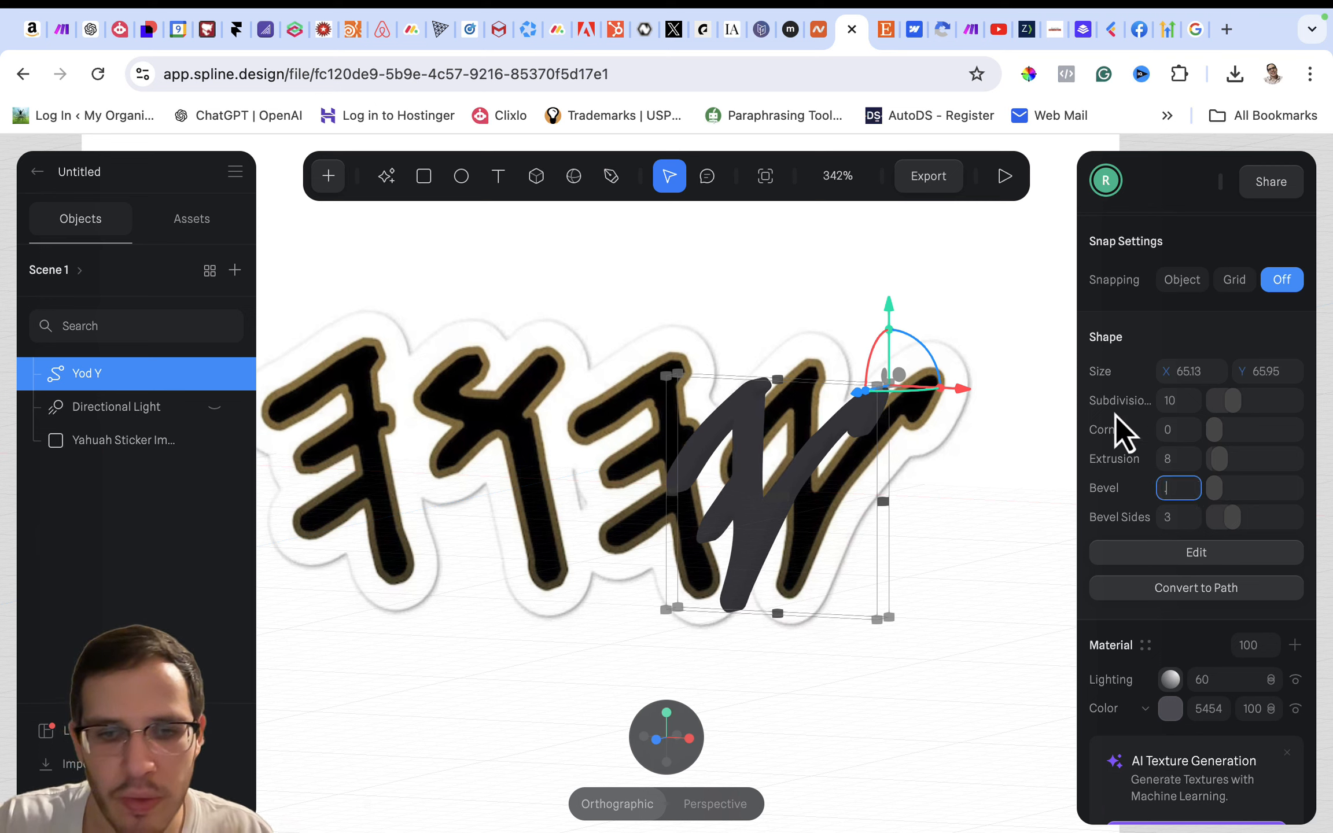
text(.5)
key(Return)
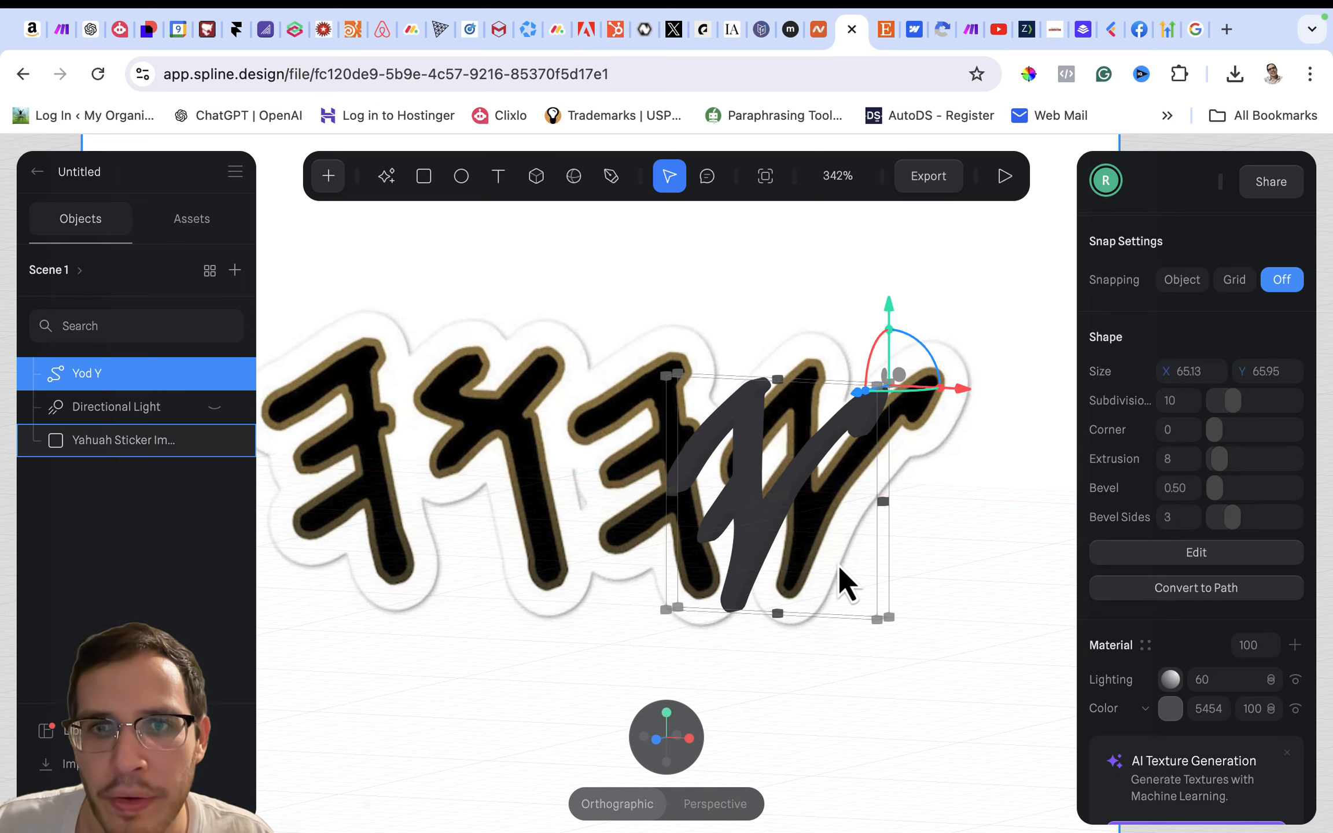
drag(1228, 521, 1200, 530)
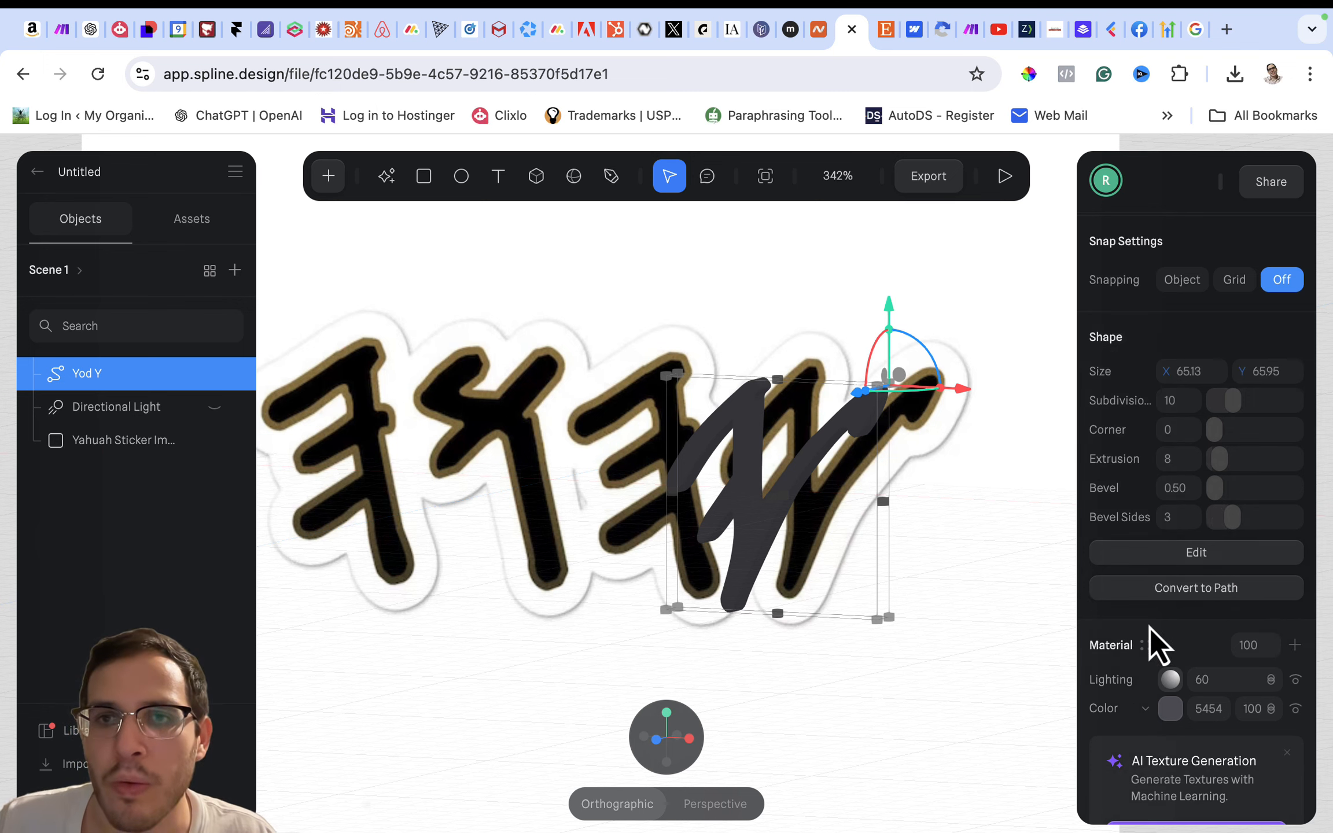
- Add a new layer to the Yod Y shape's material and change its type to Depth
scroll(1149, 628, down, 3)
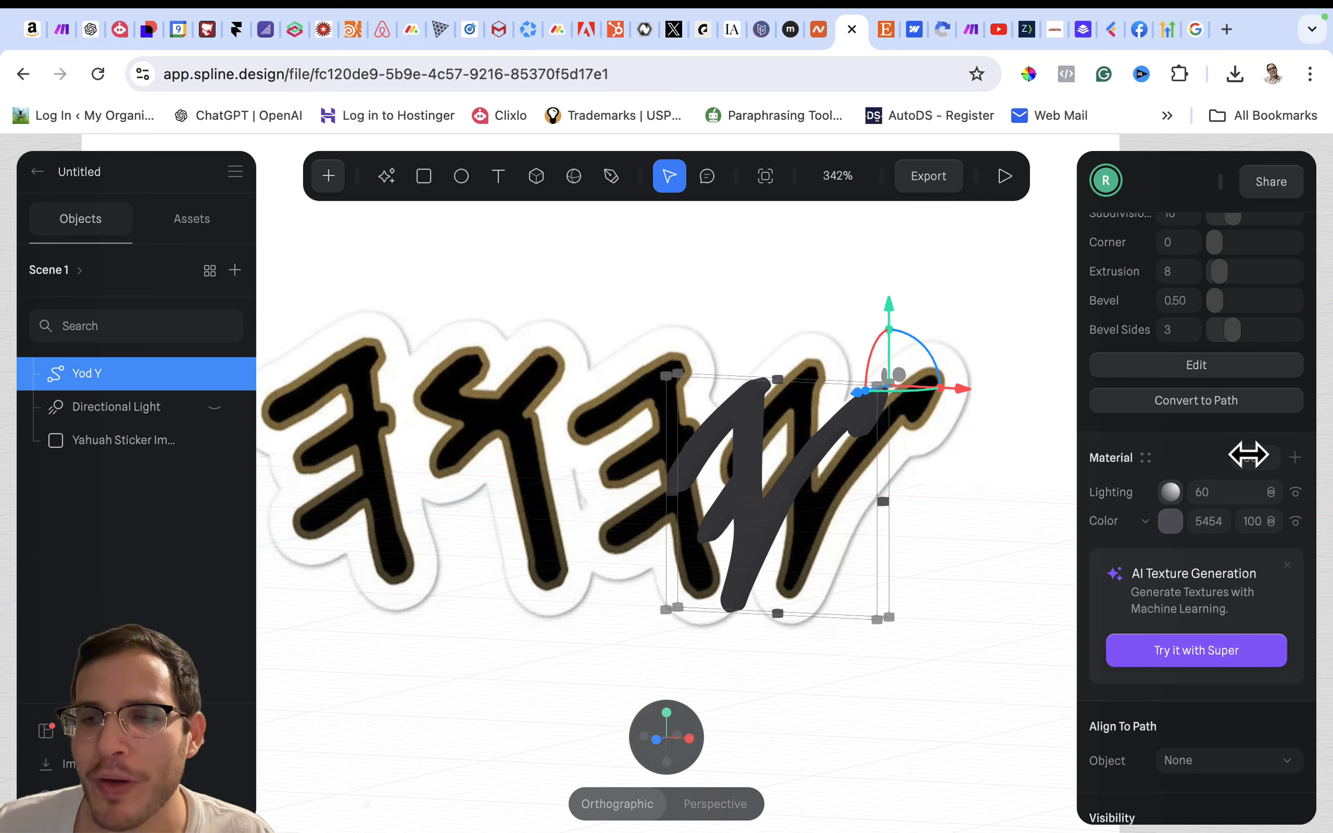
click(1294, 458)
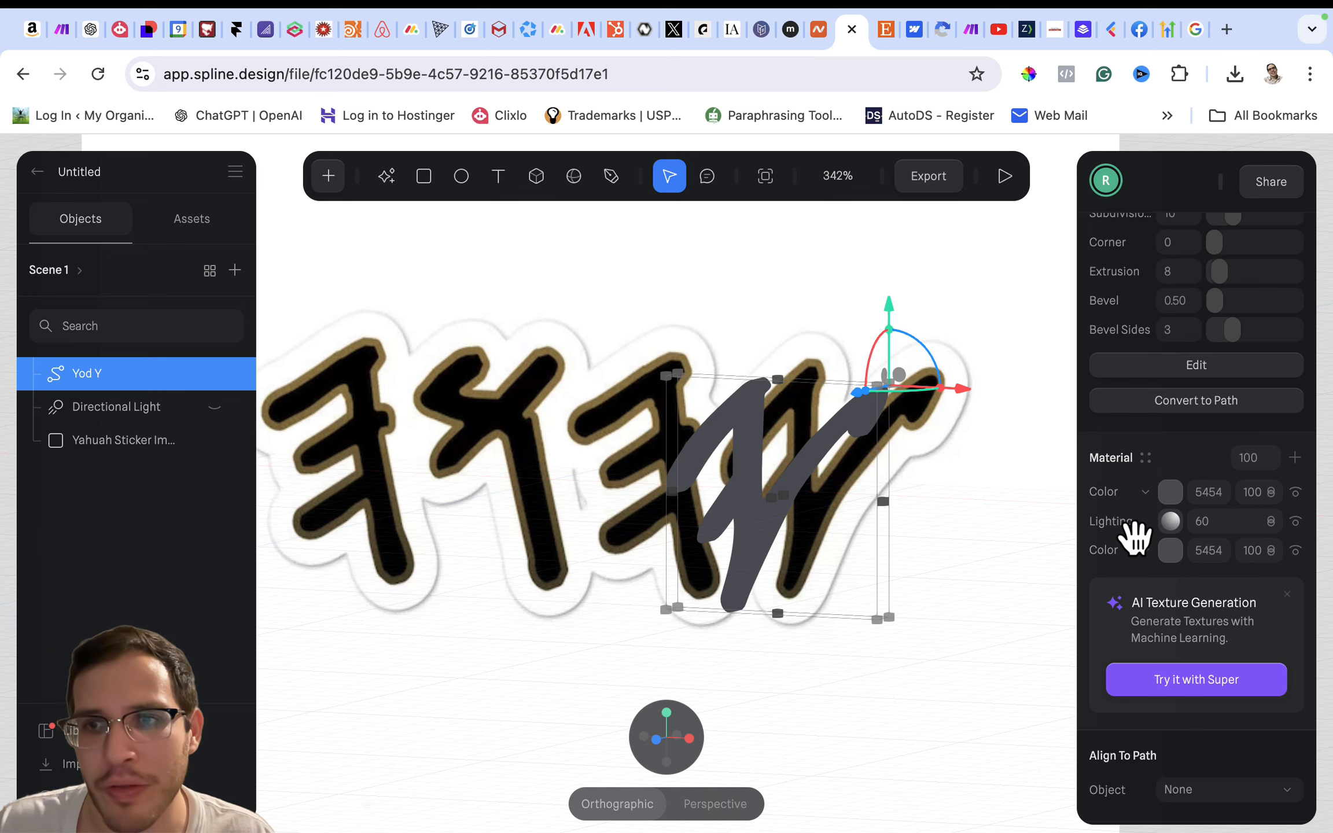
mouse_move(1130, 536)
mouse_down()
mouse_move(1131, 500)
mouse_move(1132, 549)
mouse_up()
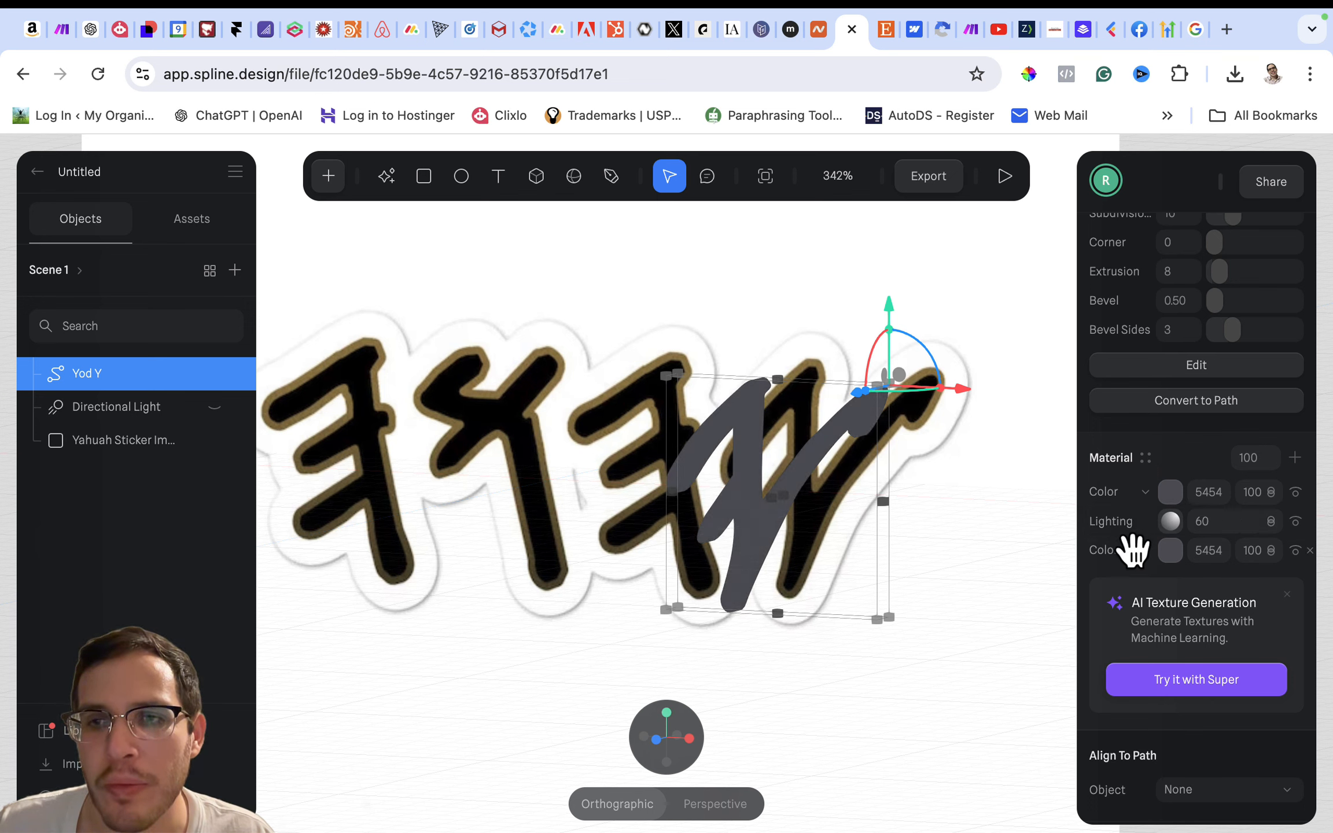
click(1150, 496)
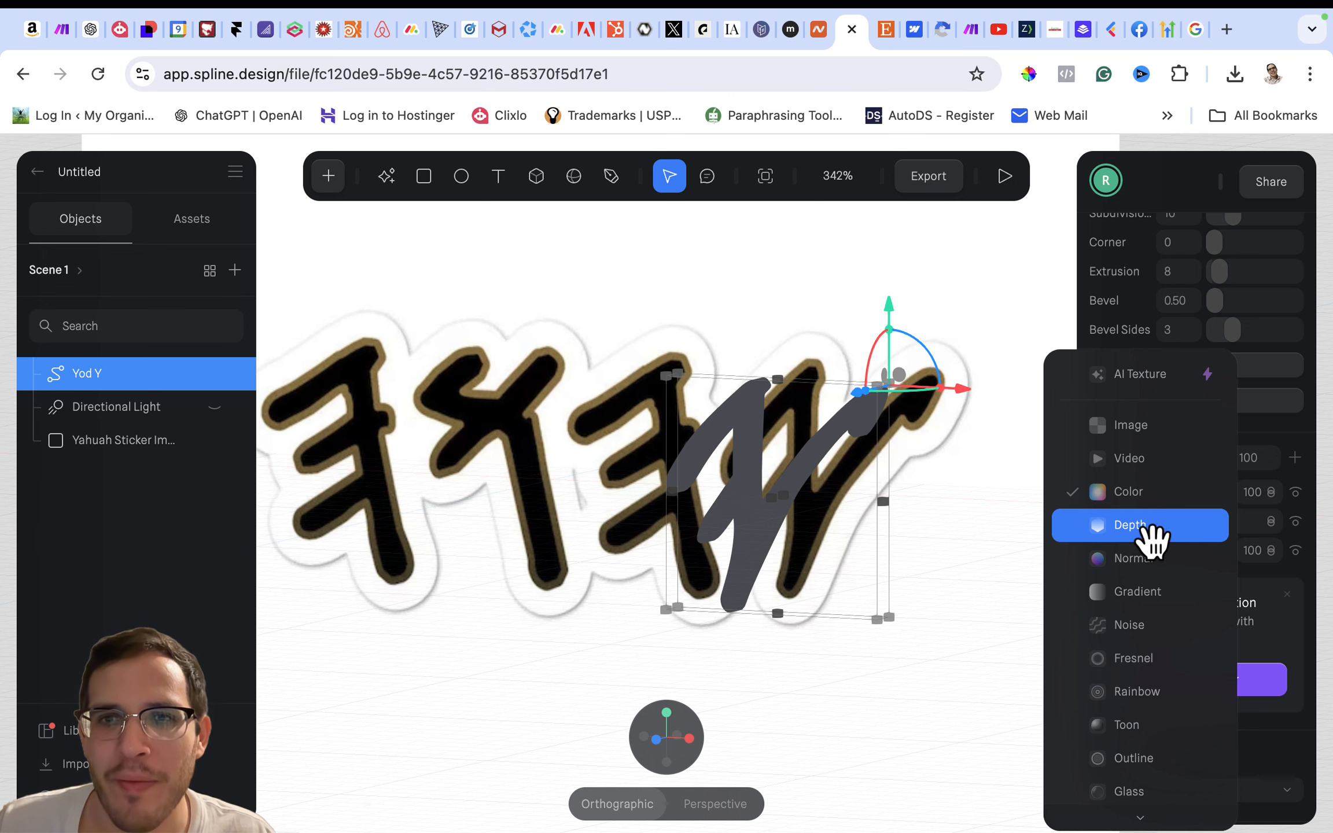
click(1143, 529)
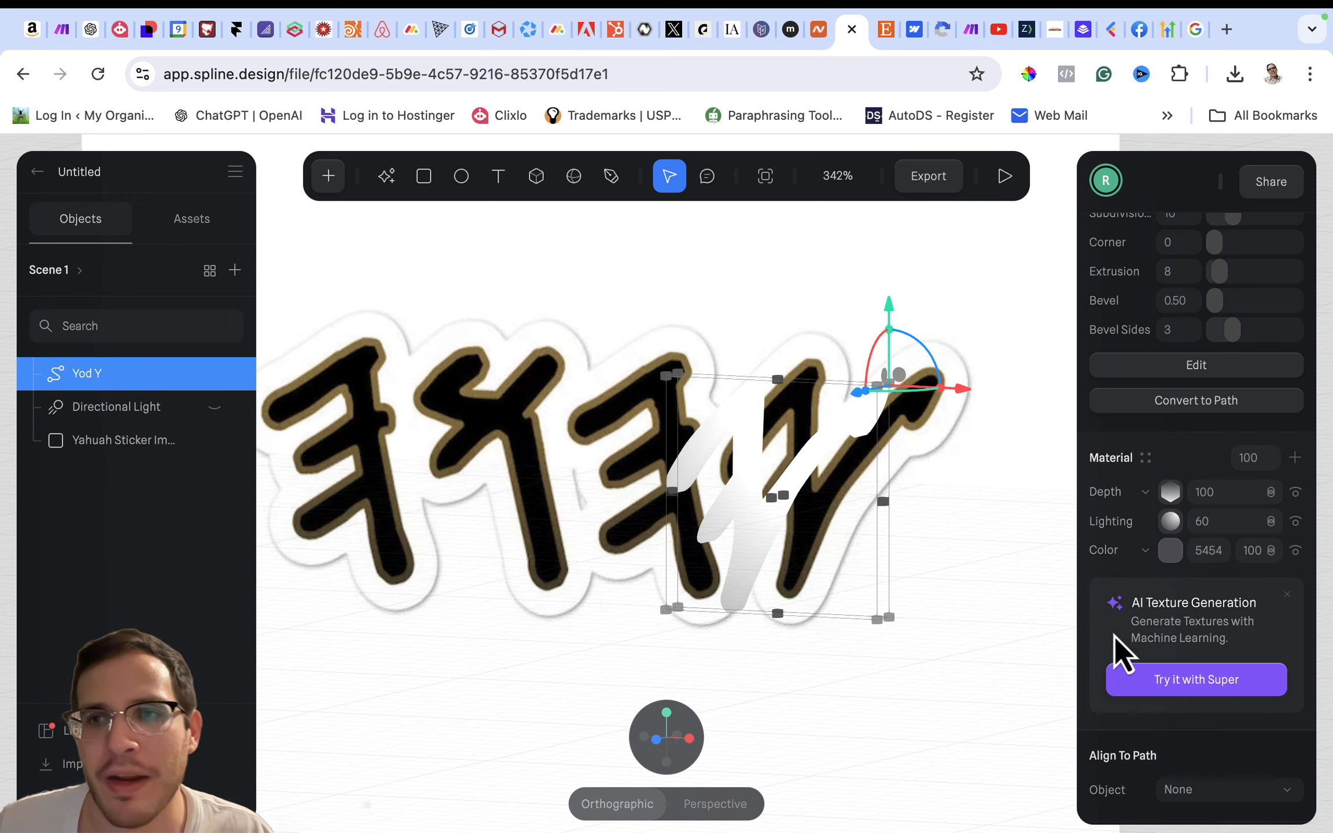
- Change the starting colour of the Depth layer's ramp to purple 7F40EF
click(1169, 494)
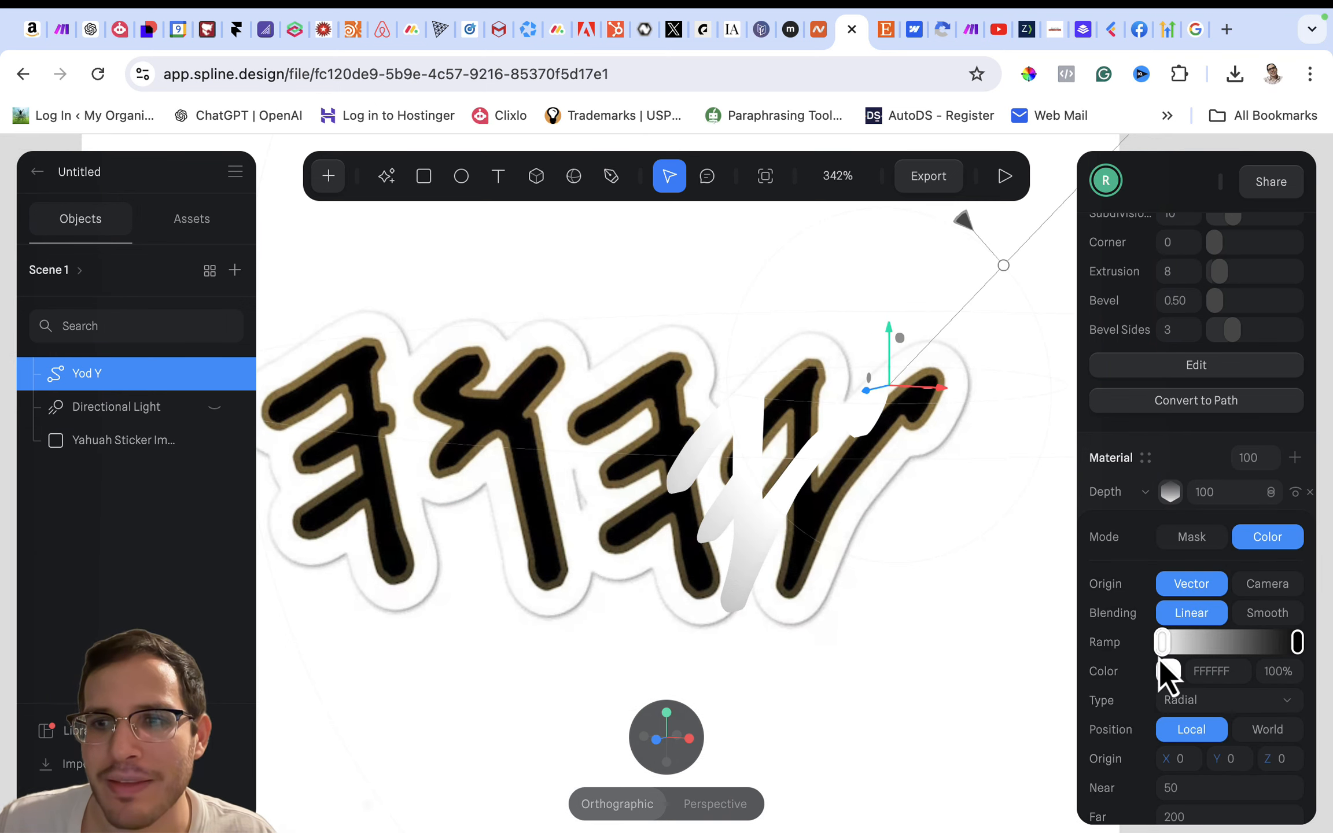
drag(1166, 671, 1162, 641)
click(1162, 641)
scroll(1169, 747, down, 2)
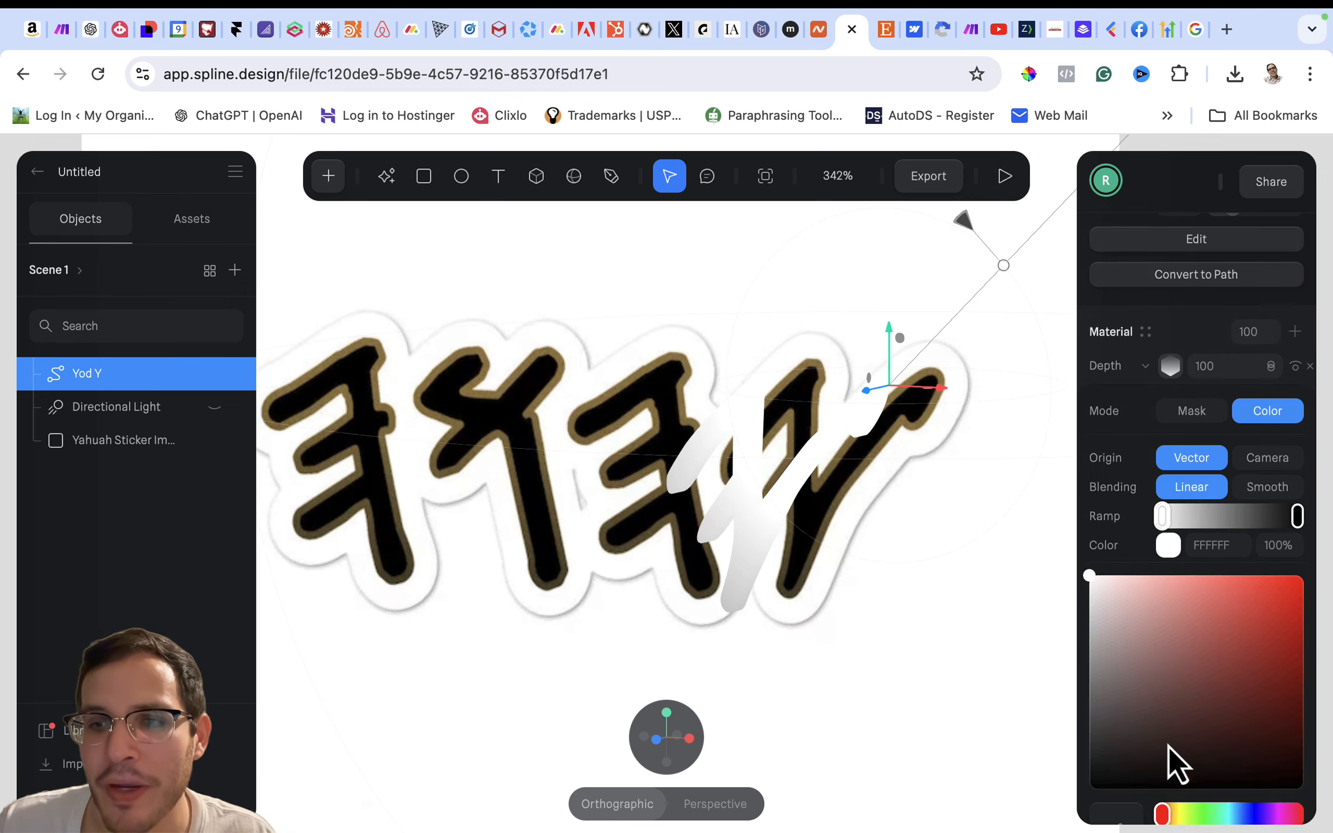
scroll(1169, 747, down, 2)
click(1218, 537)
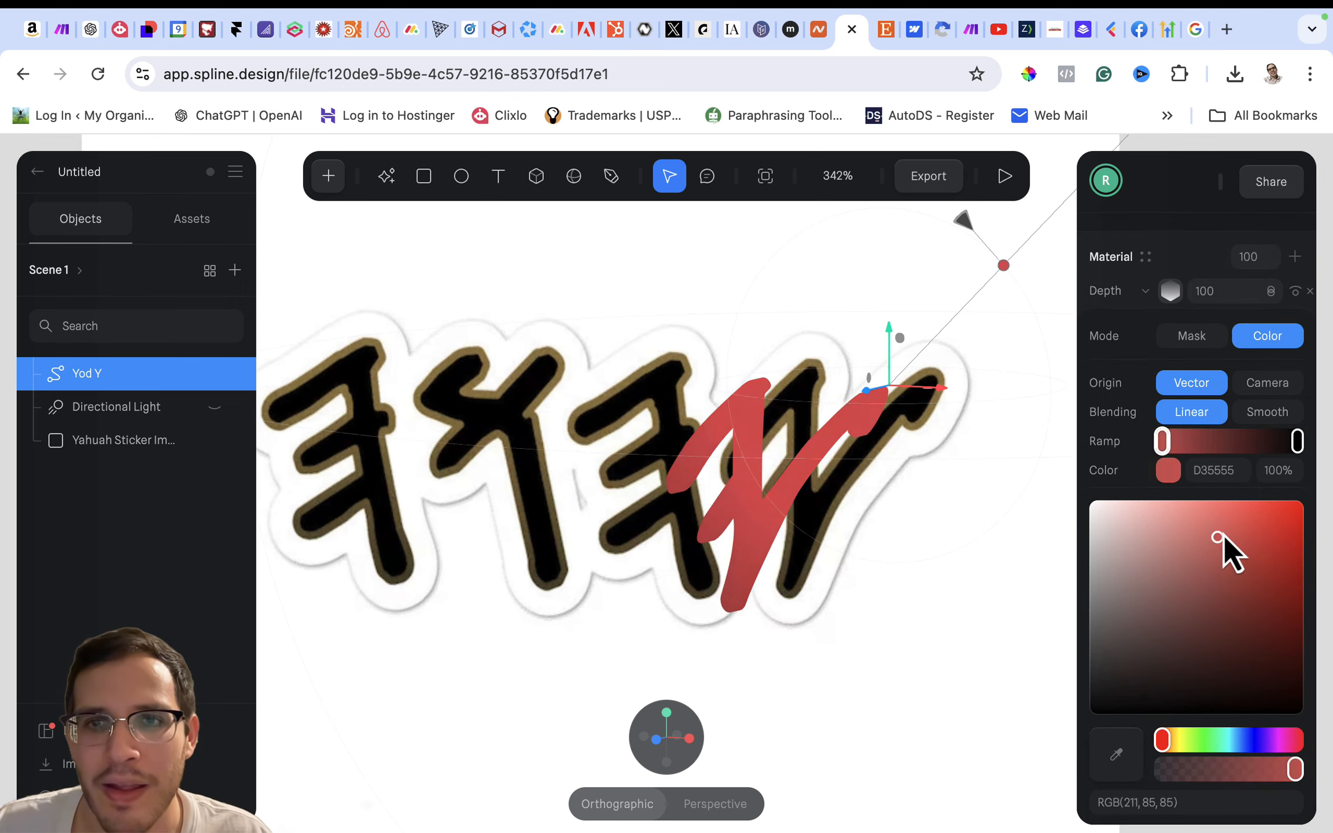
mouse_move(1223, 539)
mouse_down()
mouse_move(1270, 482)
mouse_move(1232, 505)
mouse_move(1247, 529)
mouse_move(1226, 575)
mouse_move(1208, 557)
mouse_move(1230, 513)
mouse_up()
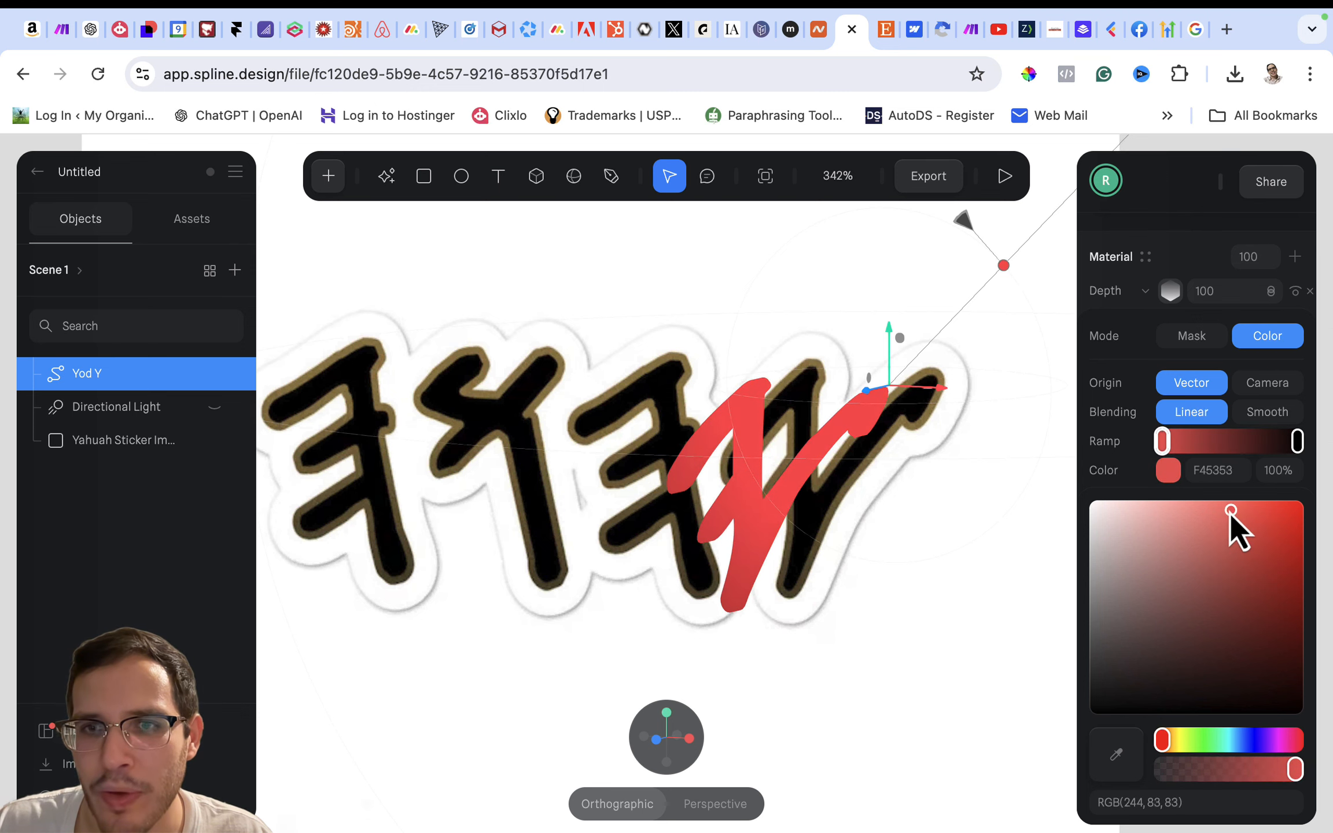
mouse_move(1247, 740)
mouse_down()
mouse_move(1226, 738)
mouse_move(1270, 740)
mouse_move(1257, 739)
mouse_up()
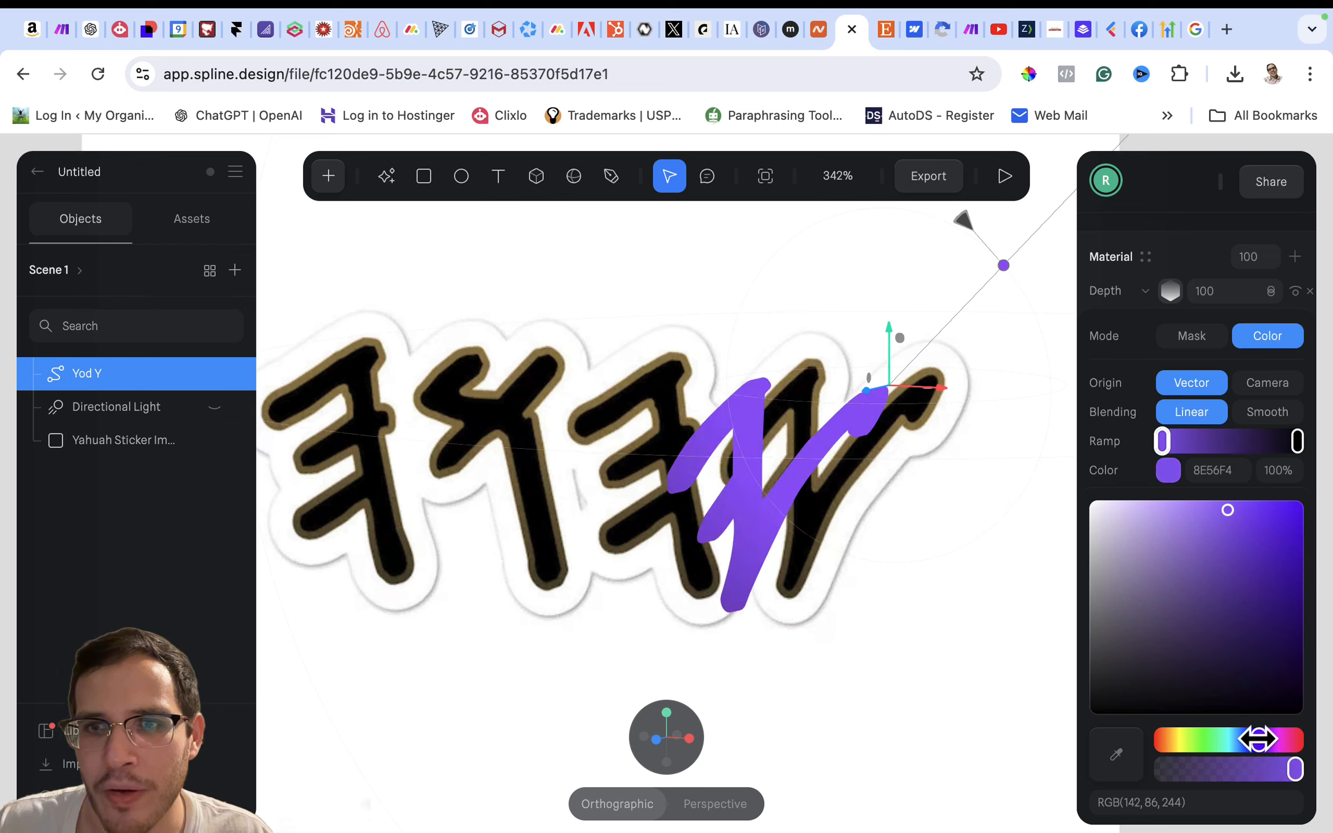
mouse_move(1248, 521)
mouse_down()
mouse_move(1268, 530)
mouse_move(1246, 516)
mouse_up()
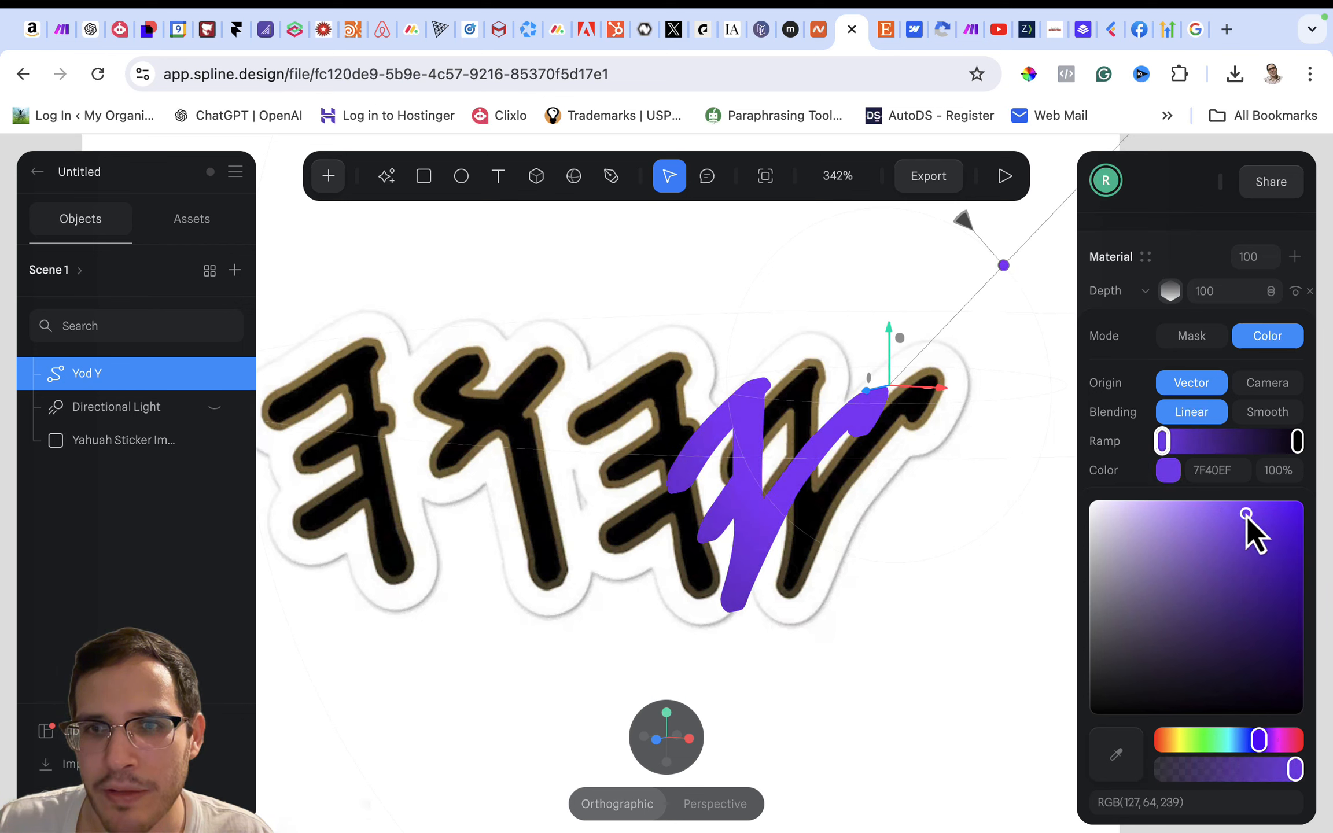
- Change the end colour of the Depth layer's ramp to white FFFFFF
click(1131, 456)
click(1295, 441)
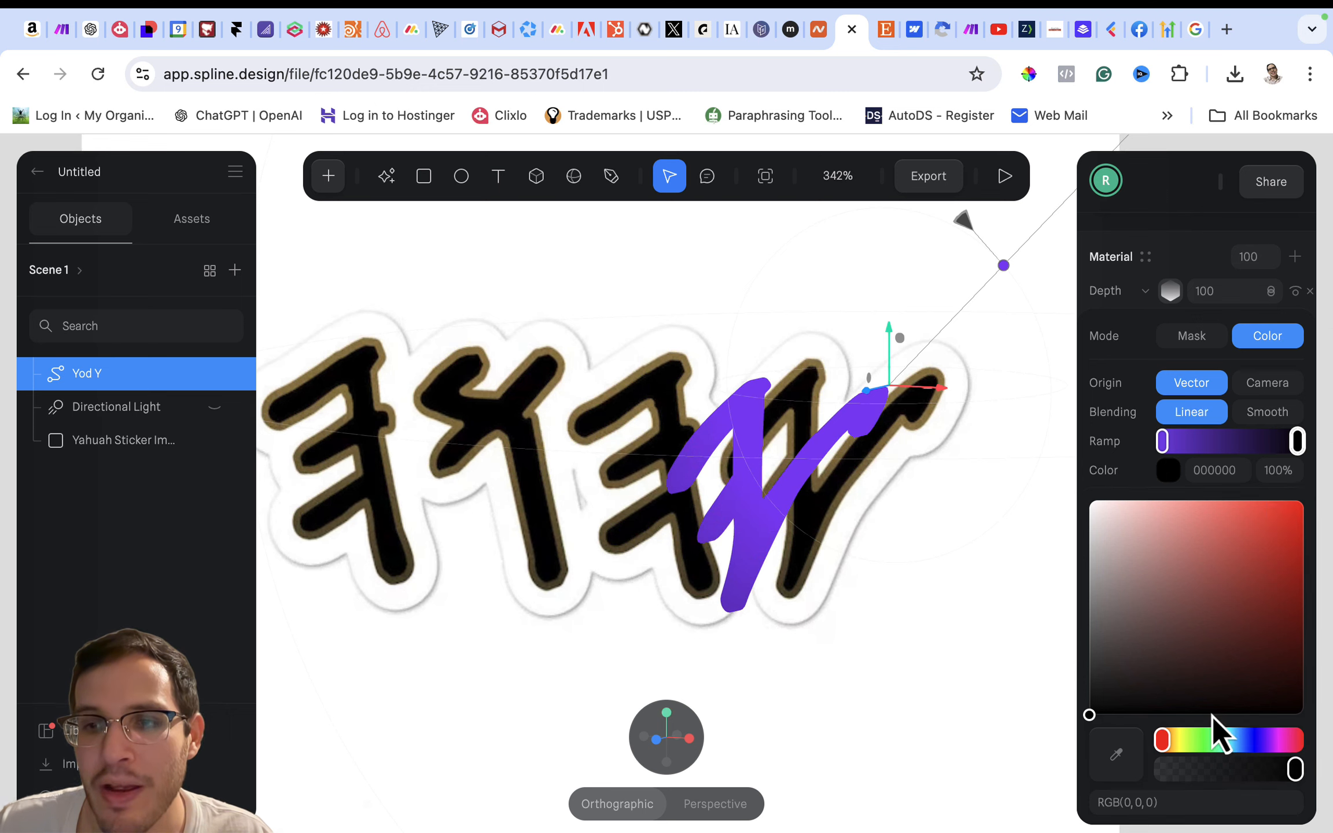
drag(1159, 676, 1088, 471)
click(1140, 451)
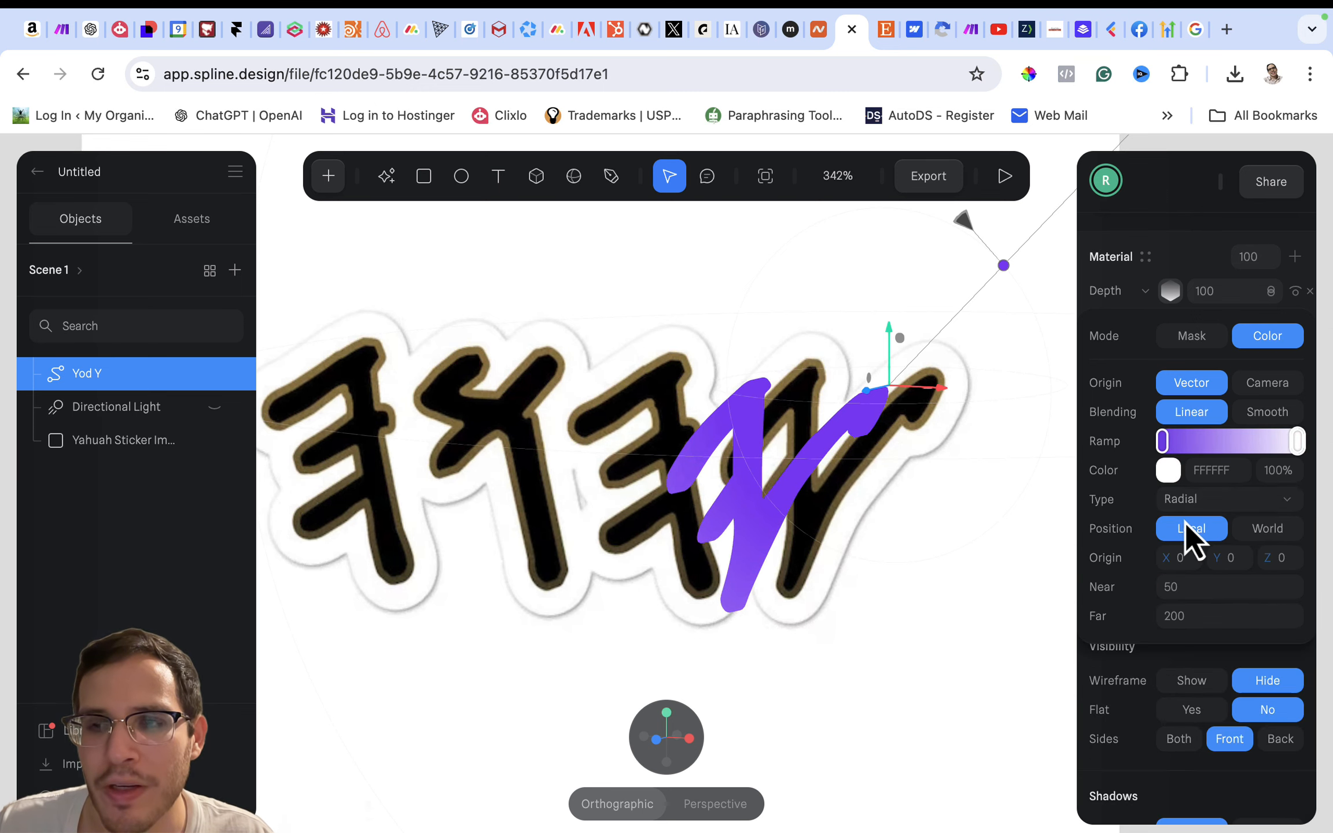
- Switch the Depth layer's gradient type to Linear
scroll(1158, 511, down, 2)
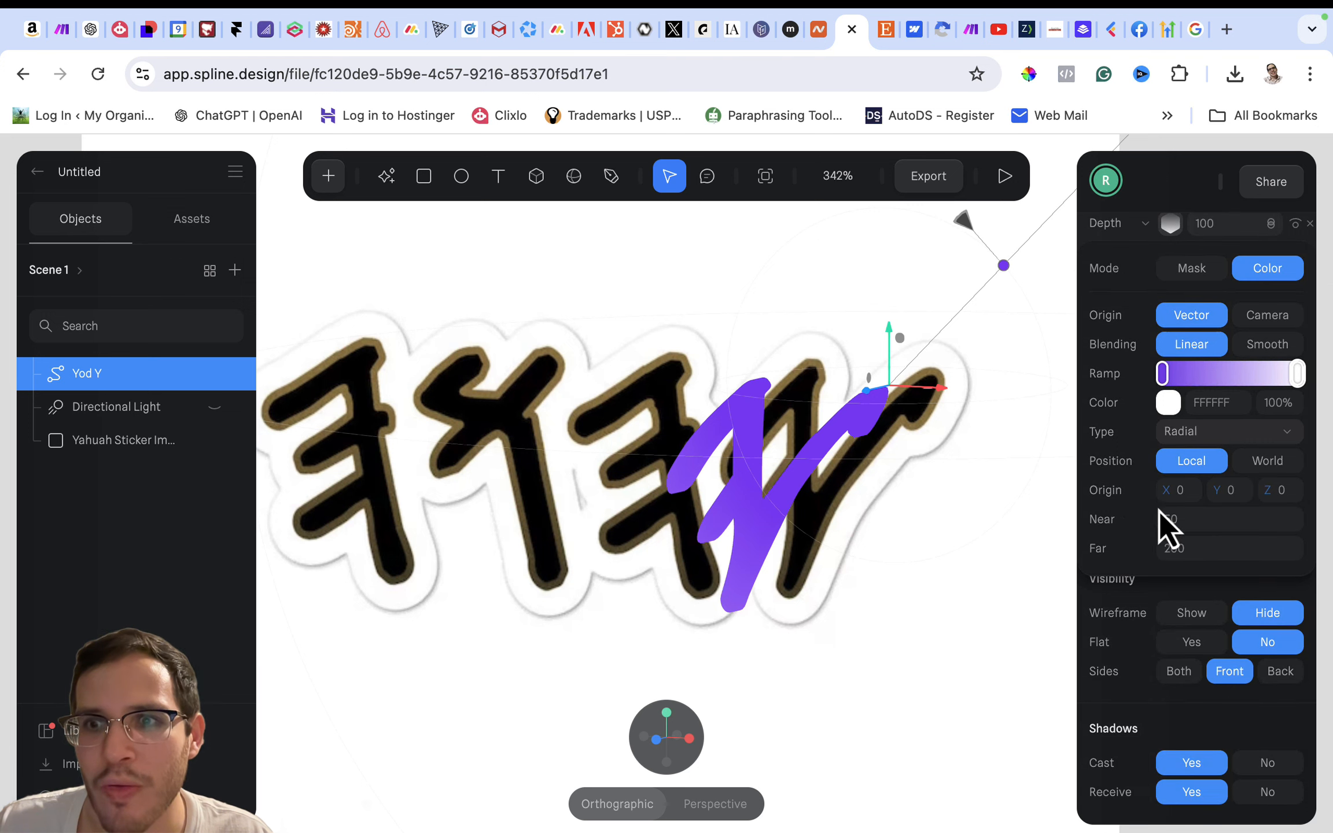
scroll(1140, 470, up, 2)
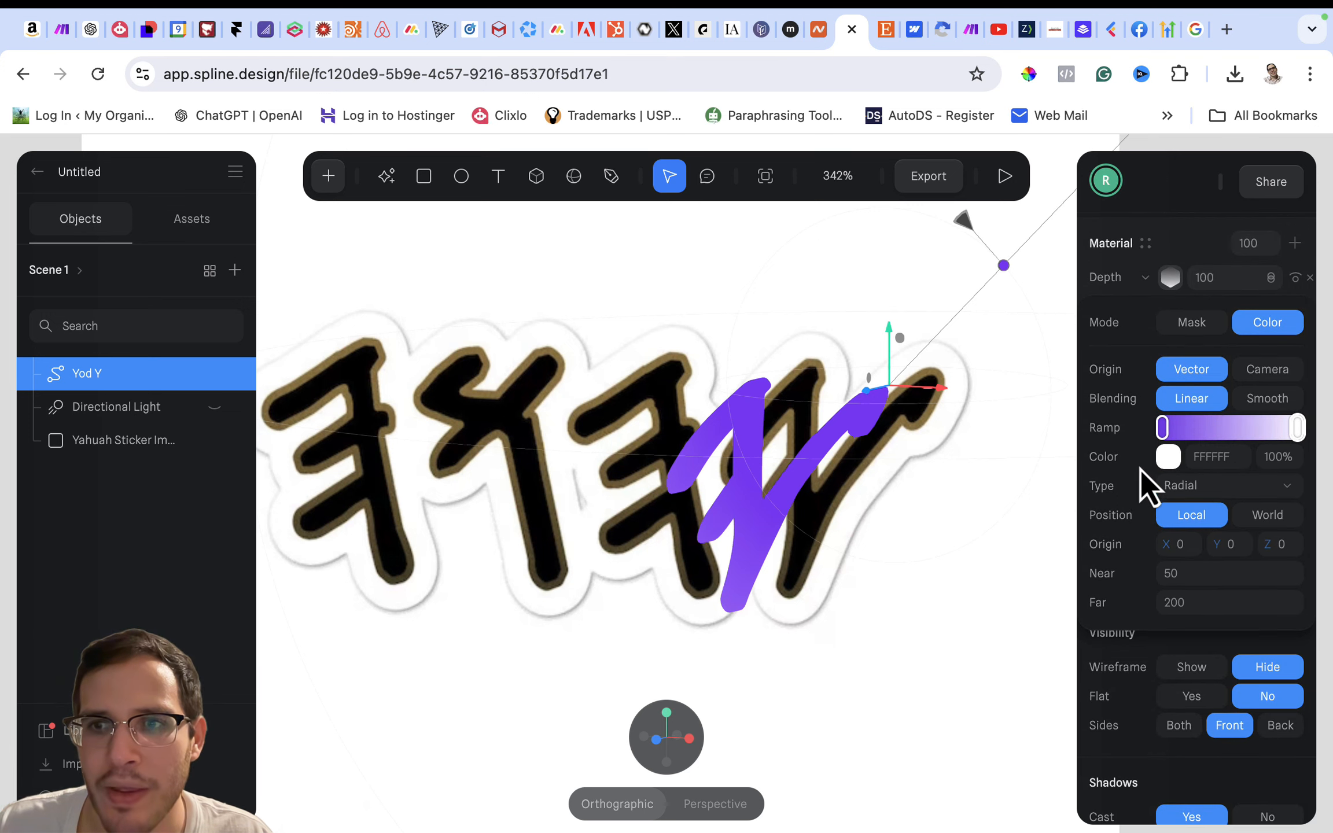
click(1192, 486)
click(1188, 454)
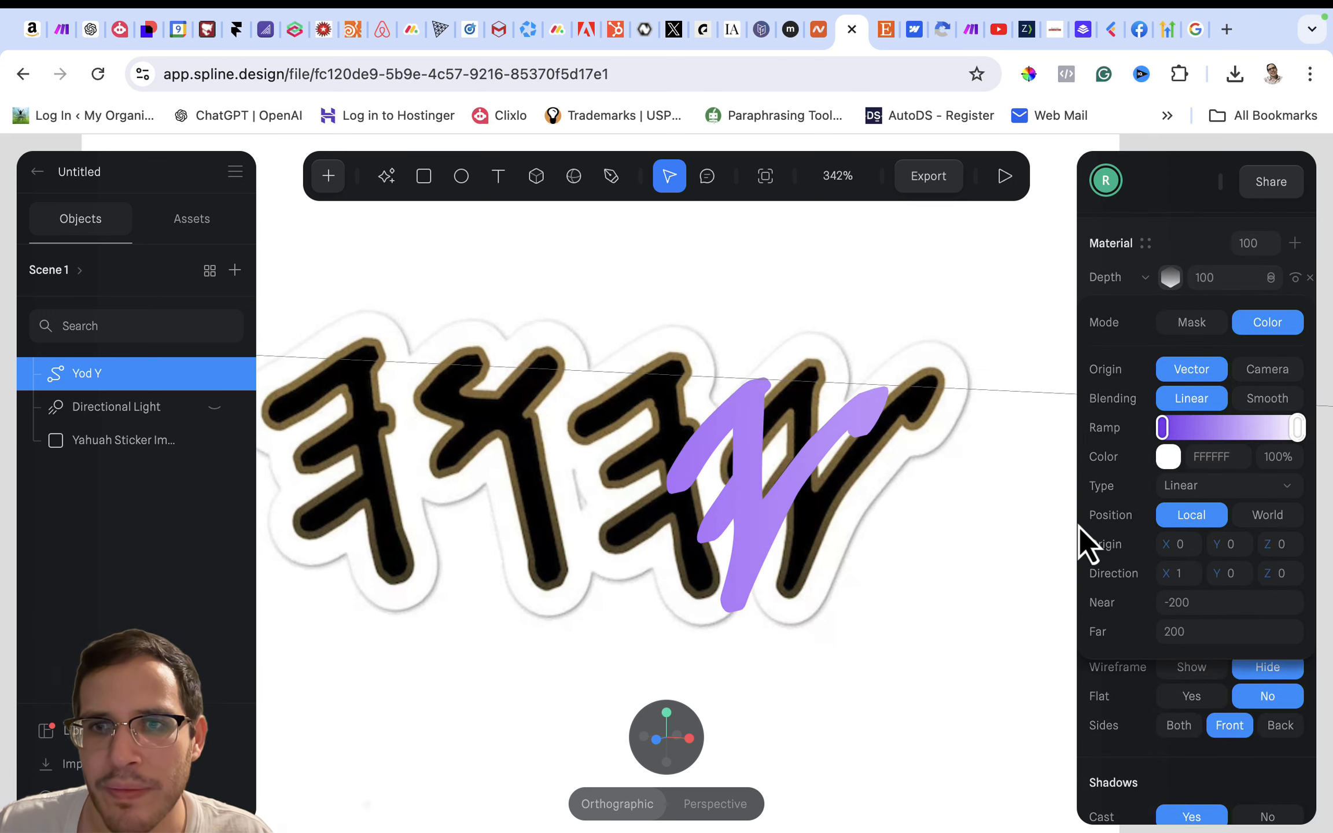
- Move the Depth gradient's white and purple stops inward so the colour transition falls across the Yod letter
key(shift+1)
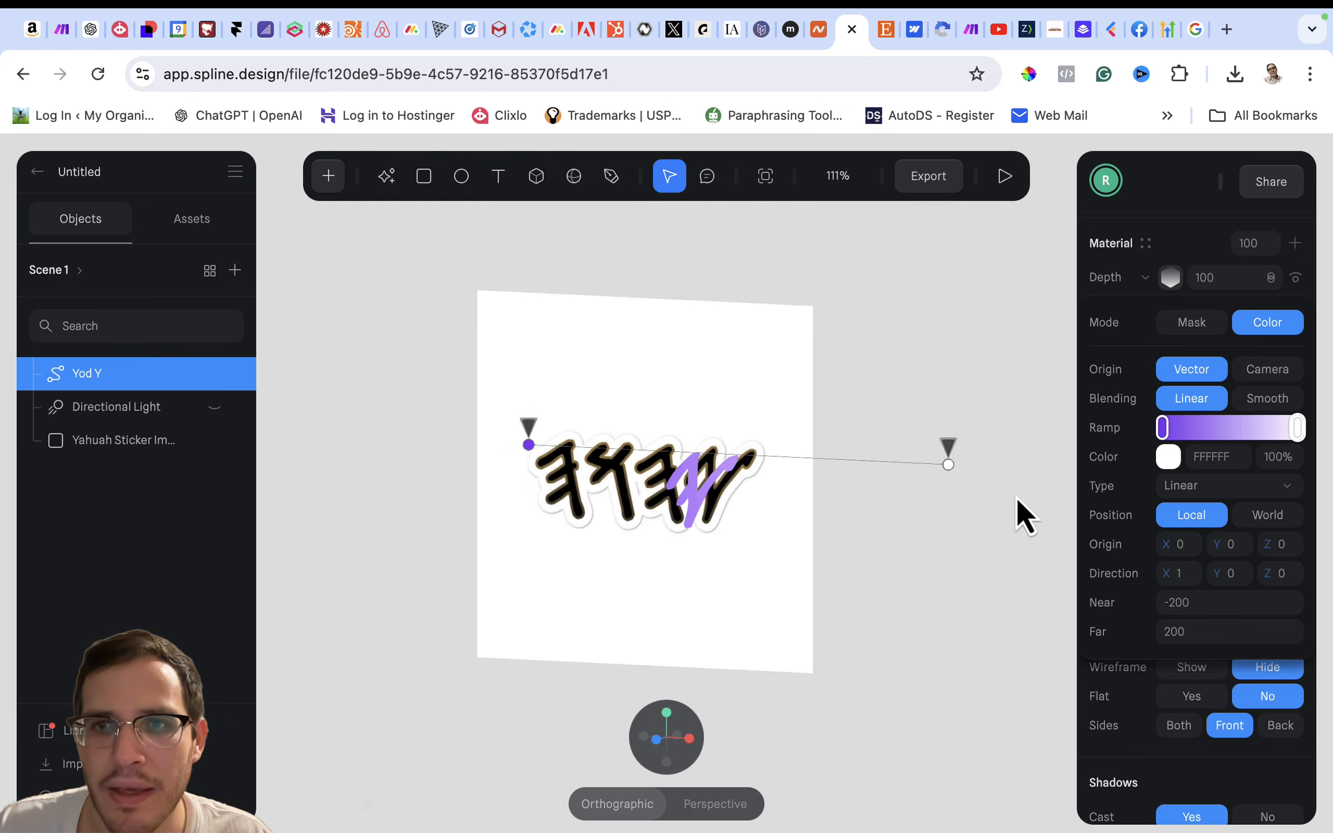
click(948, 466)
drag(947, 467, 777, 456)
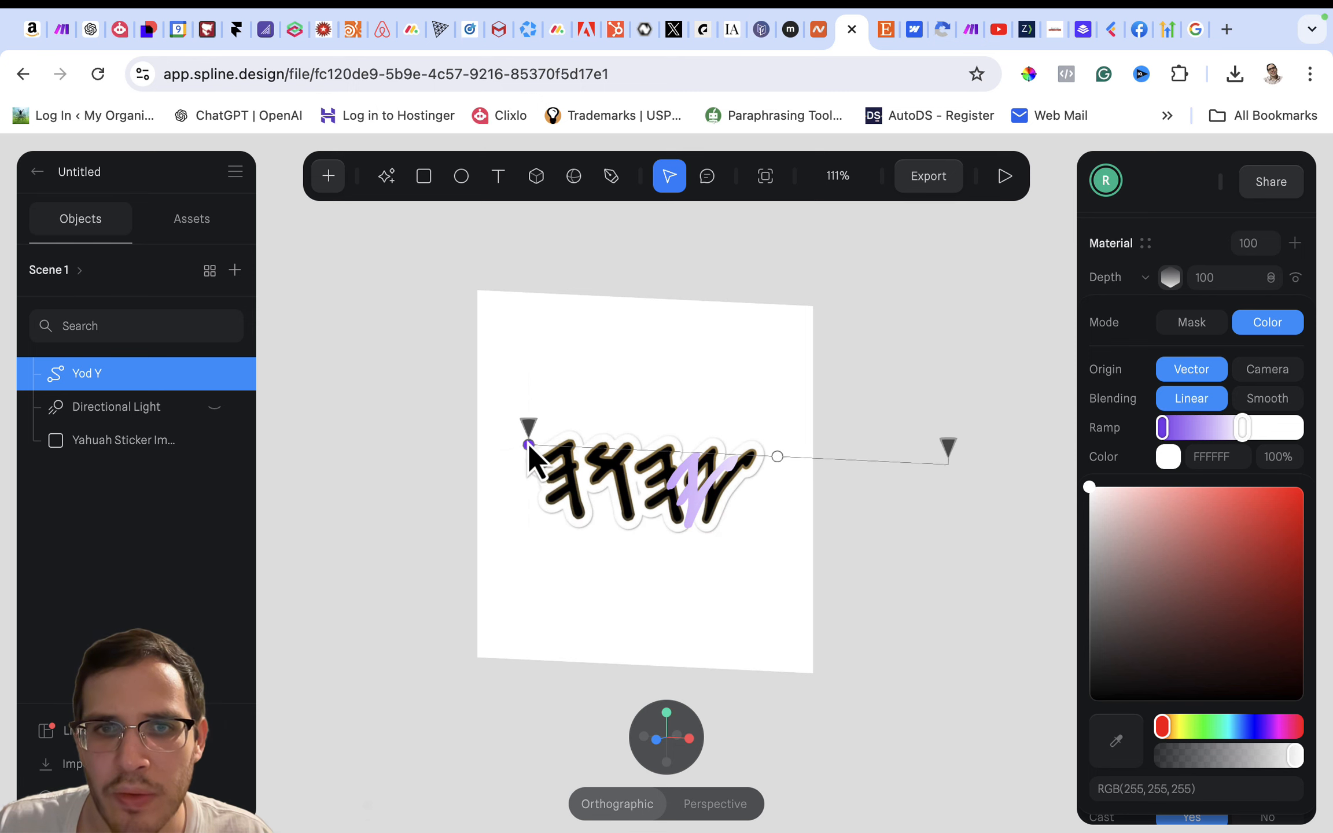
drag(528, 445, 643, 463)
scroll(778, 518, up, 10)
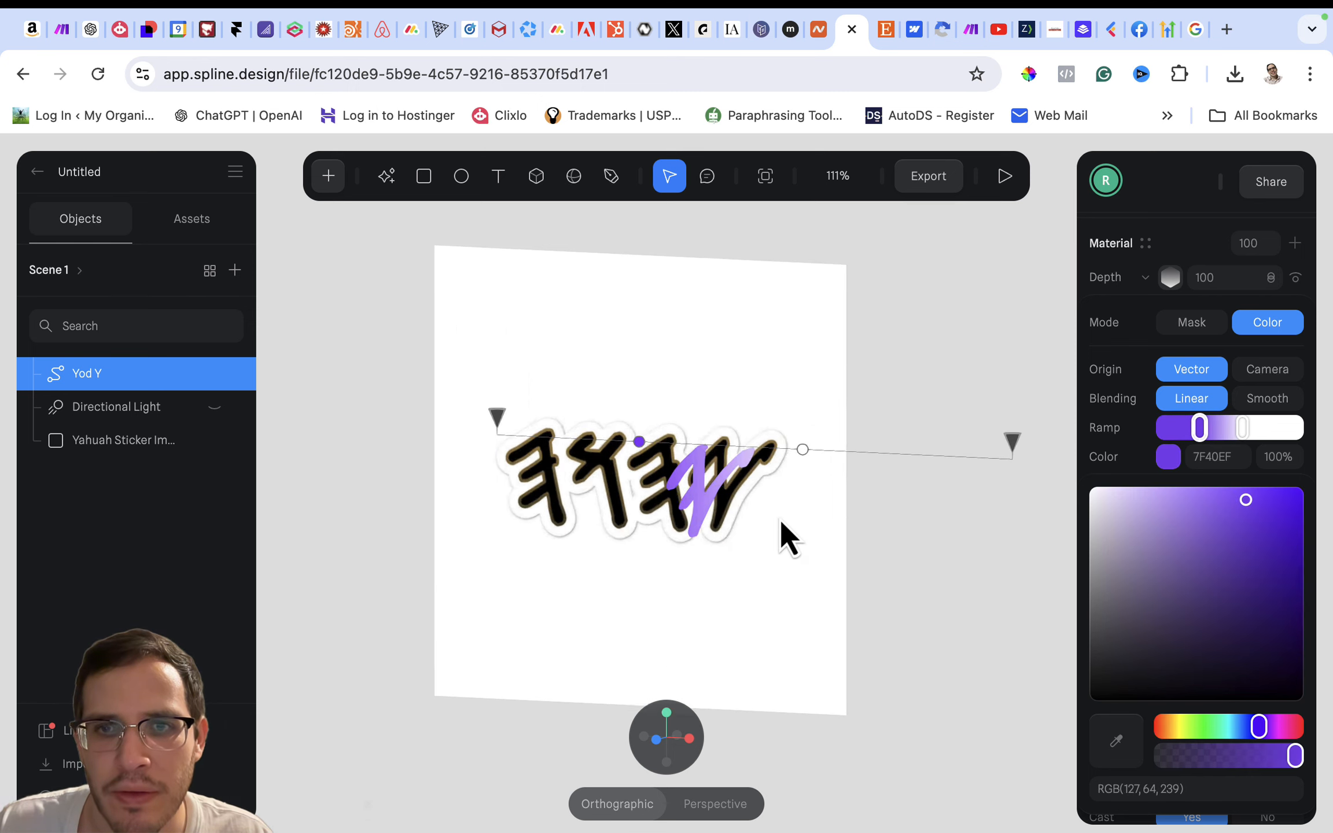
scroll(780, 518, down, 3)
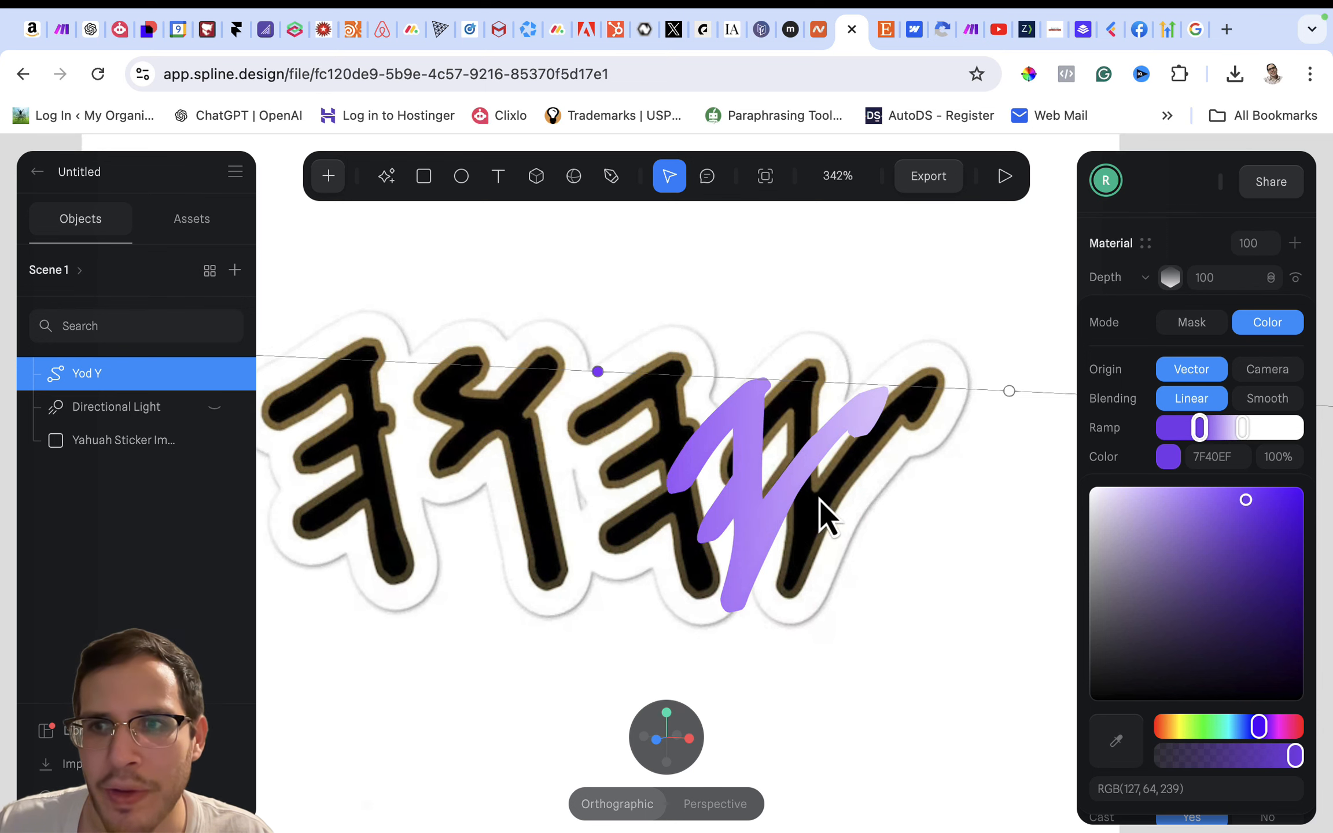
click(1144, 356)
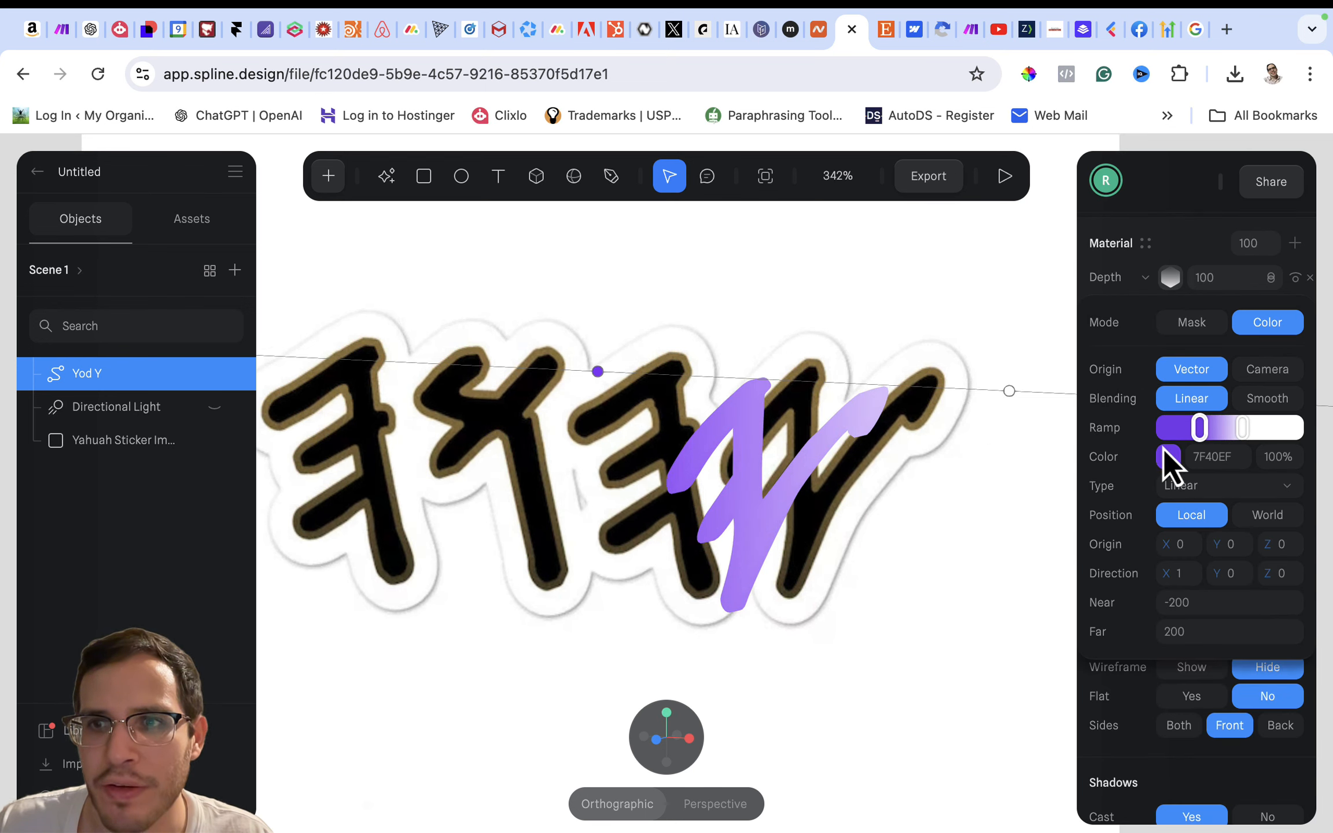
- Add a Fresnel layer on top of the Yod Y shape's material and set its blending to Overlay
scroll(1138, 402, up, 1)
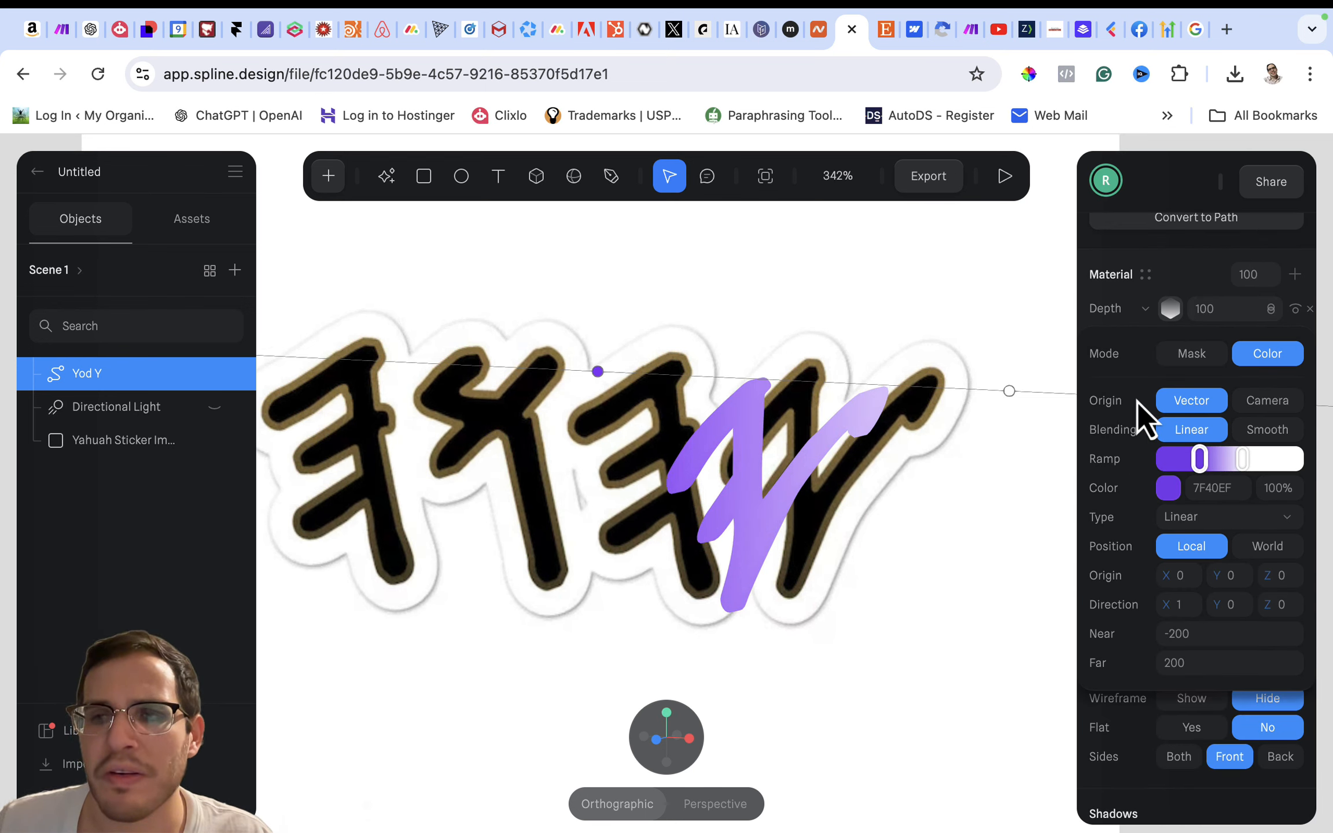
scroll(1132, 429, up, 2)
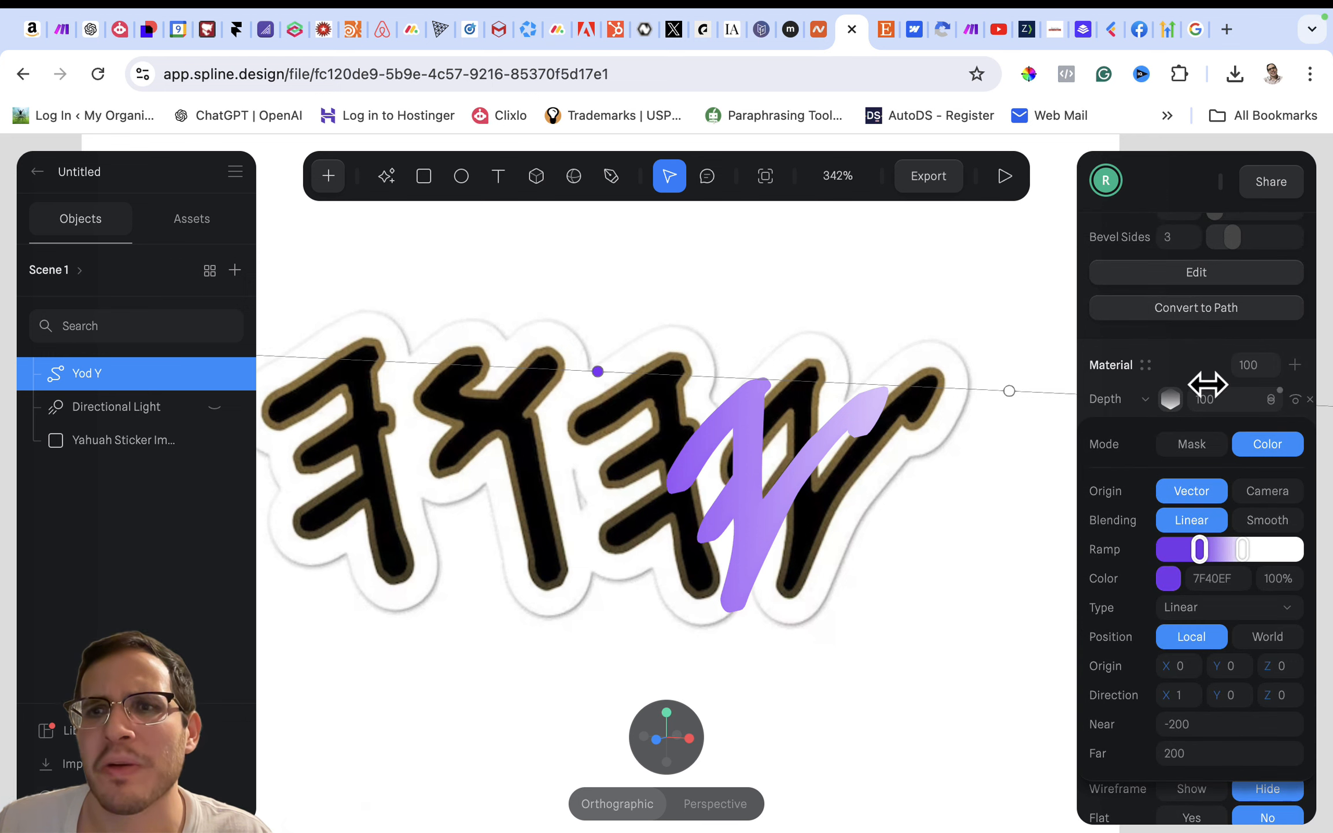
click(1297, 368)
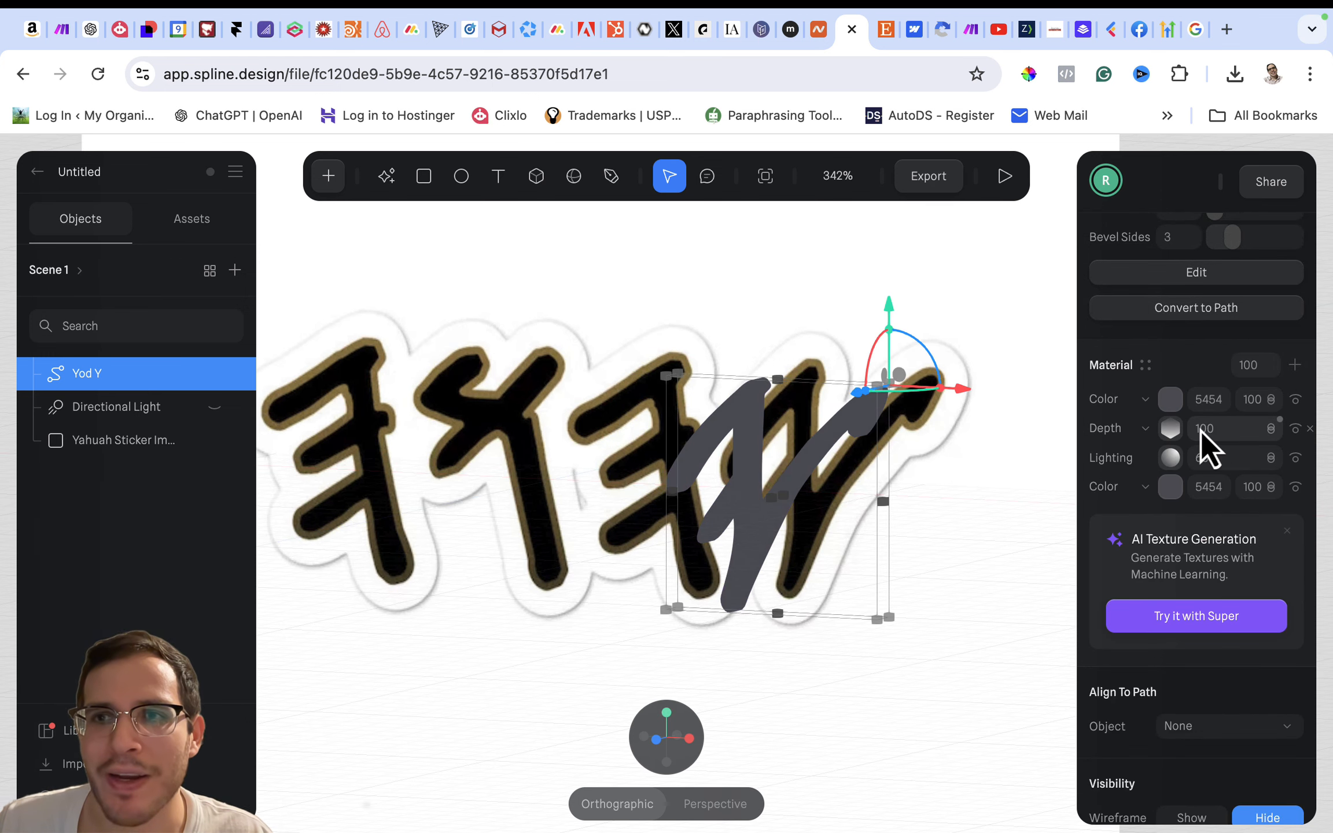
click(1146, 402)
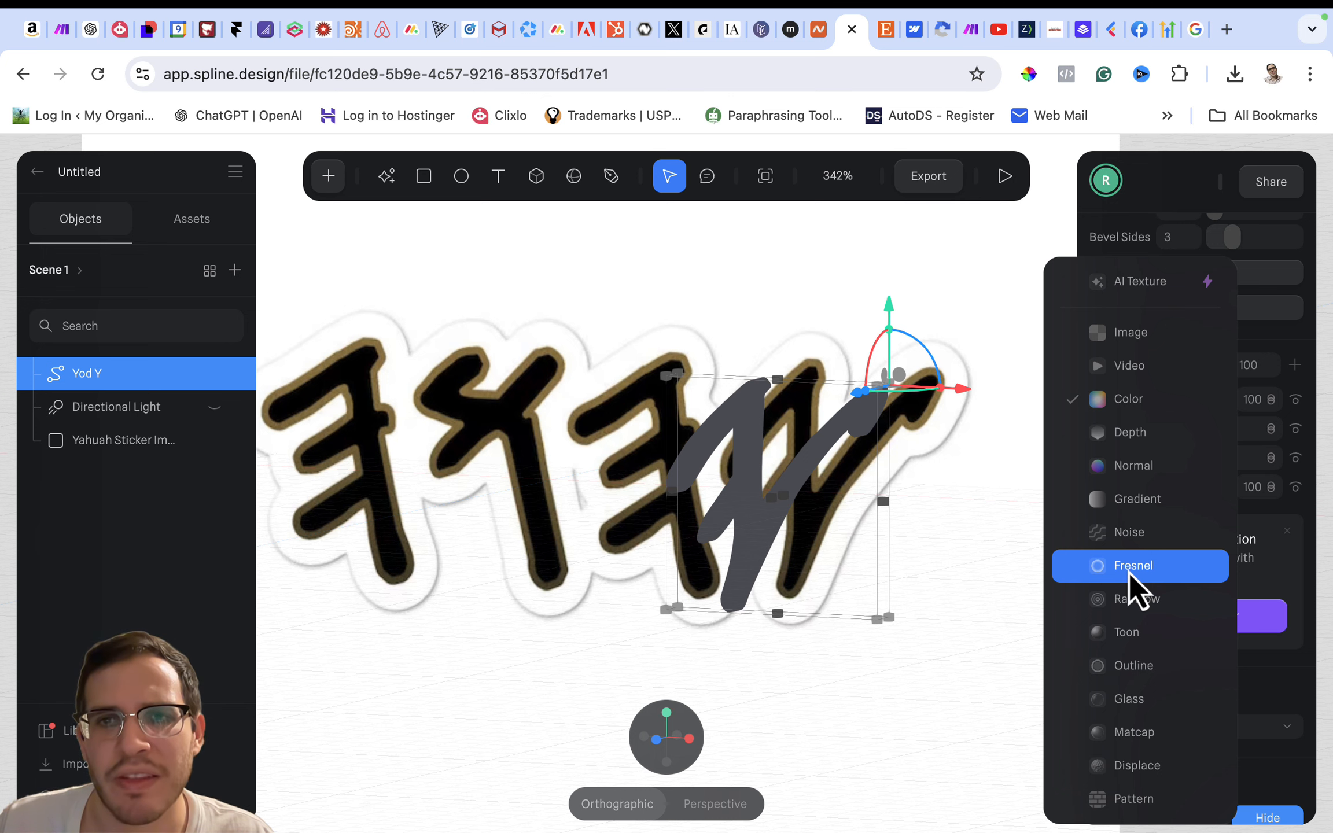
click(1128, 572)
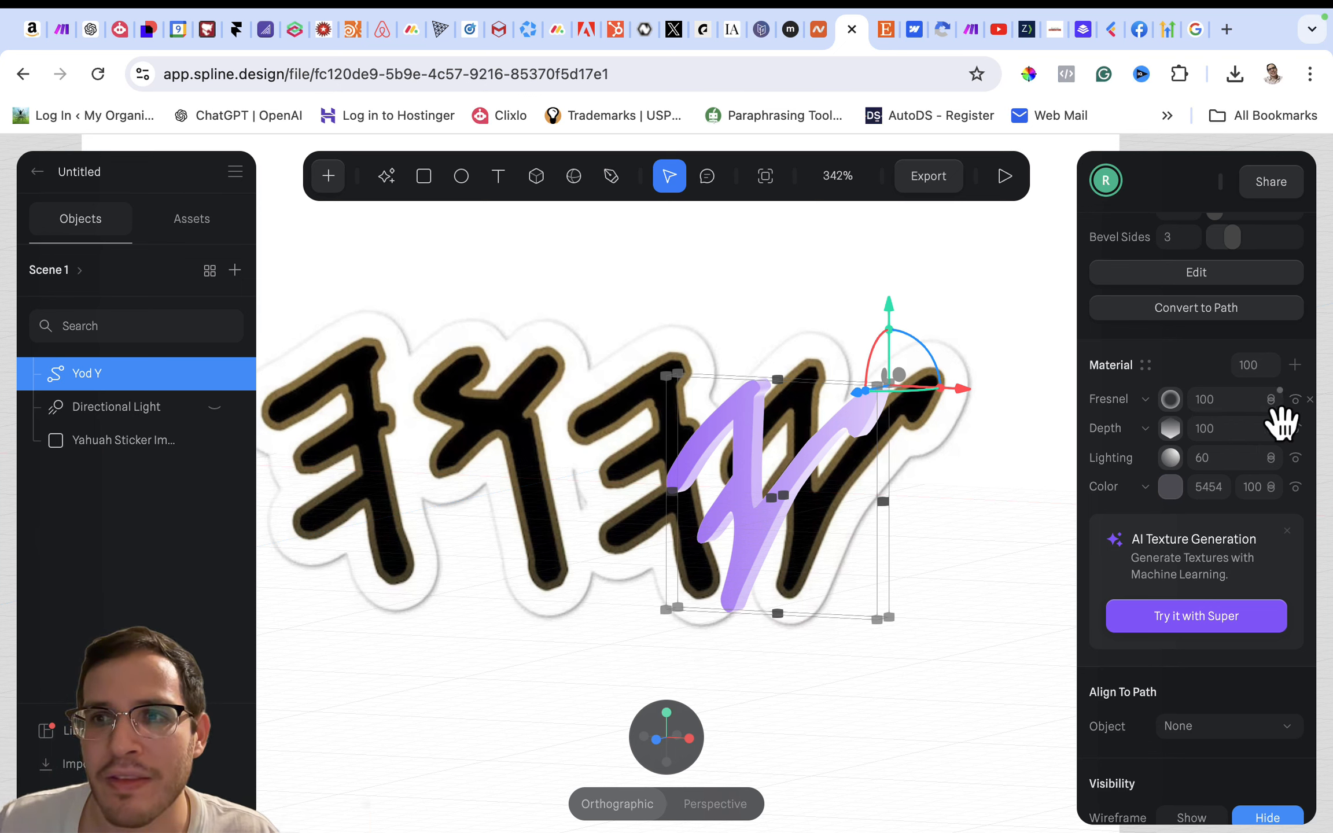
click(1273, 403)
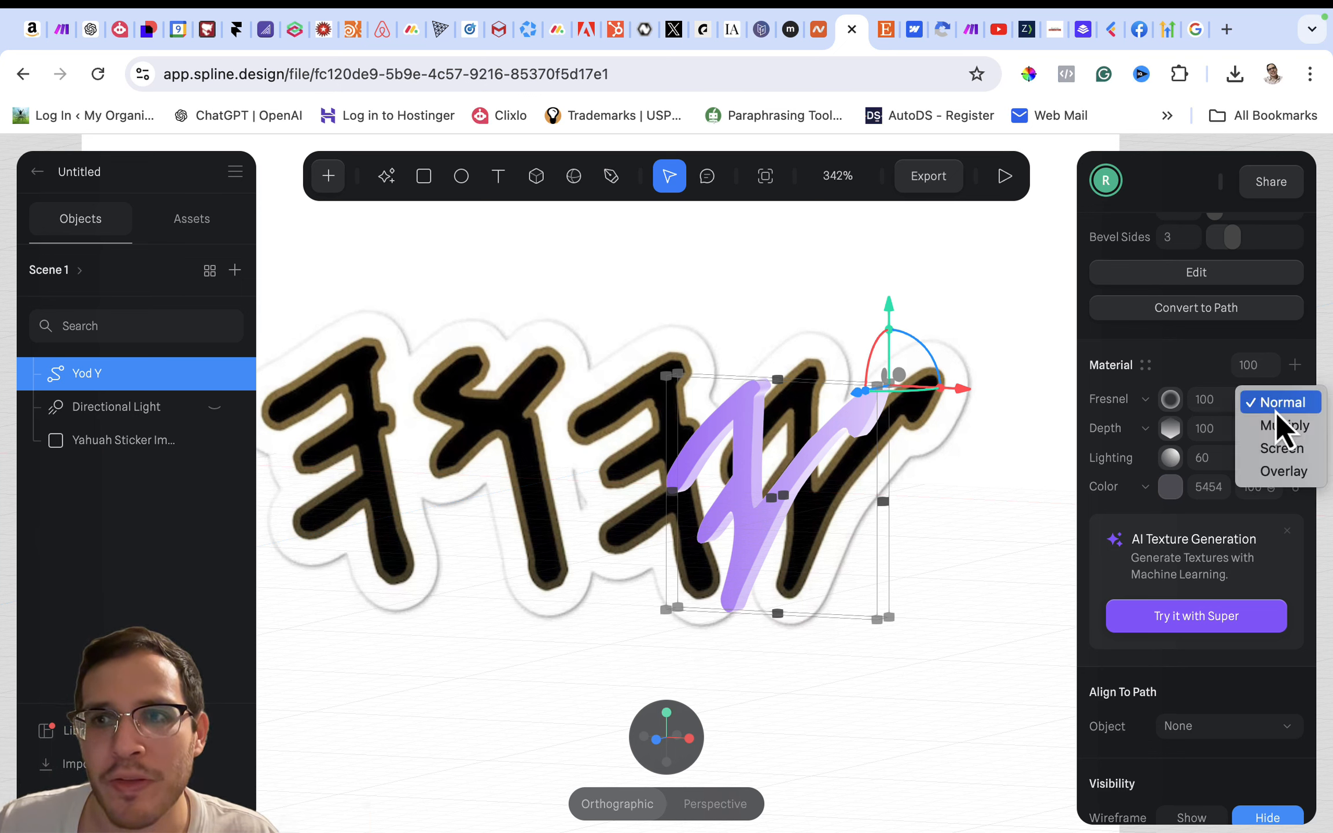
click(1277, 476)
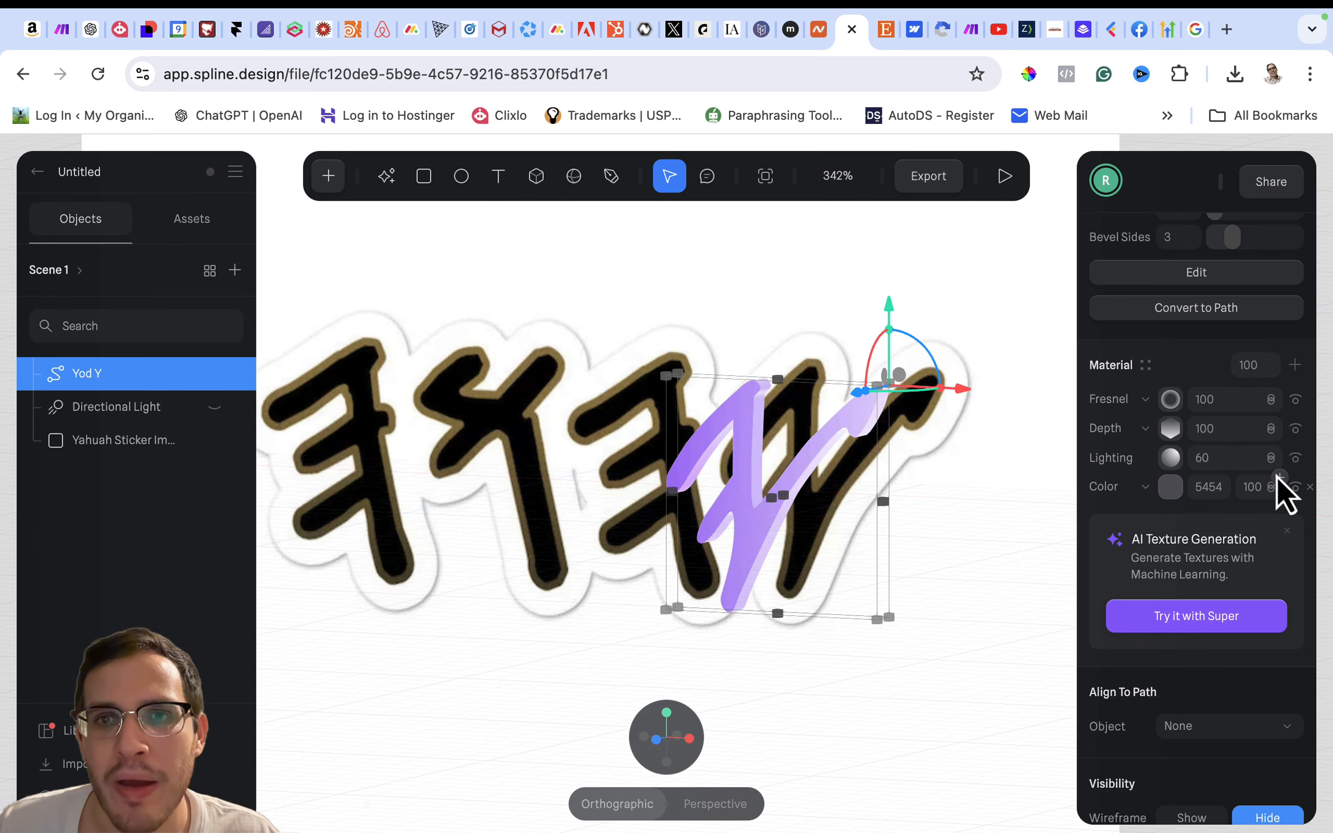
- Set the Fresnel layer's scale to 1.03 and its intensity to 3
click(1169, 399)
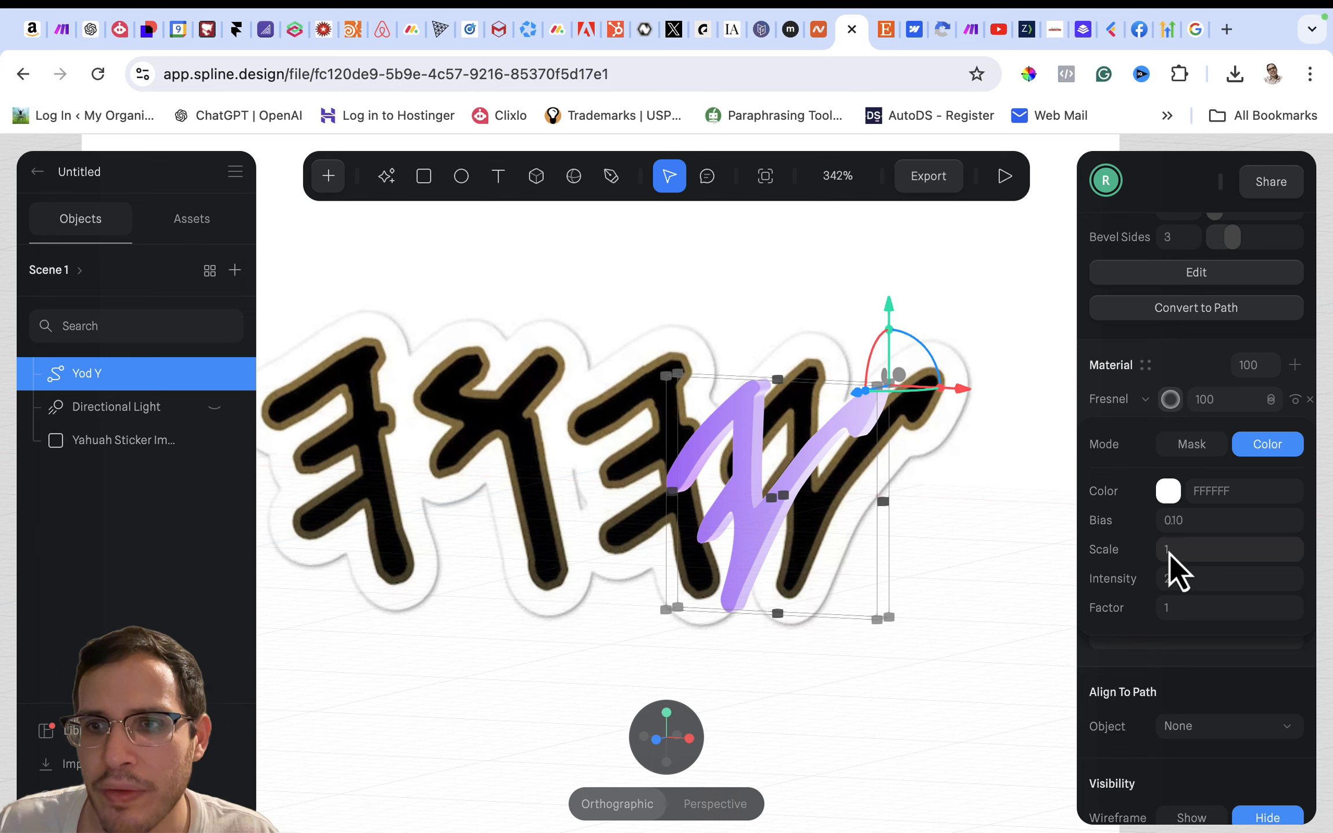
mouse_move(1160, 551)
mouse_down()
mouse_move(1228, 550)
mouse_move(1136, 551)
mouse_move(1160, 550)
mouse_move(1159, 584)
mouse_move(1307, 584)
mouse_move(1127, 587)
mouse_up()
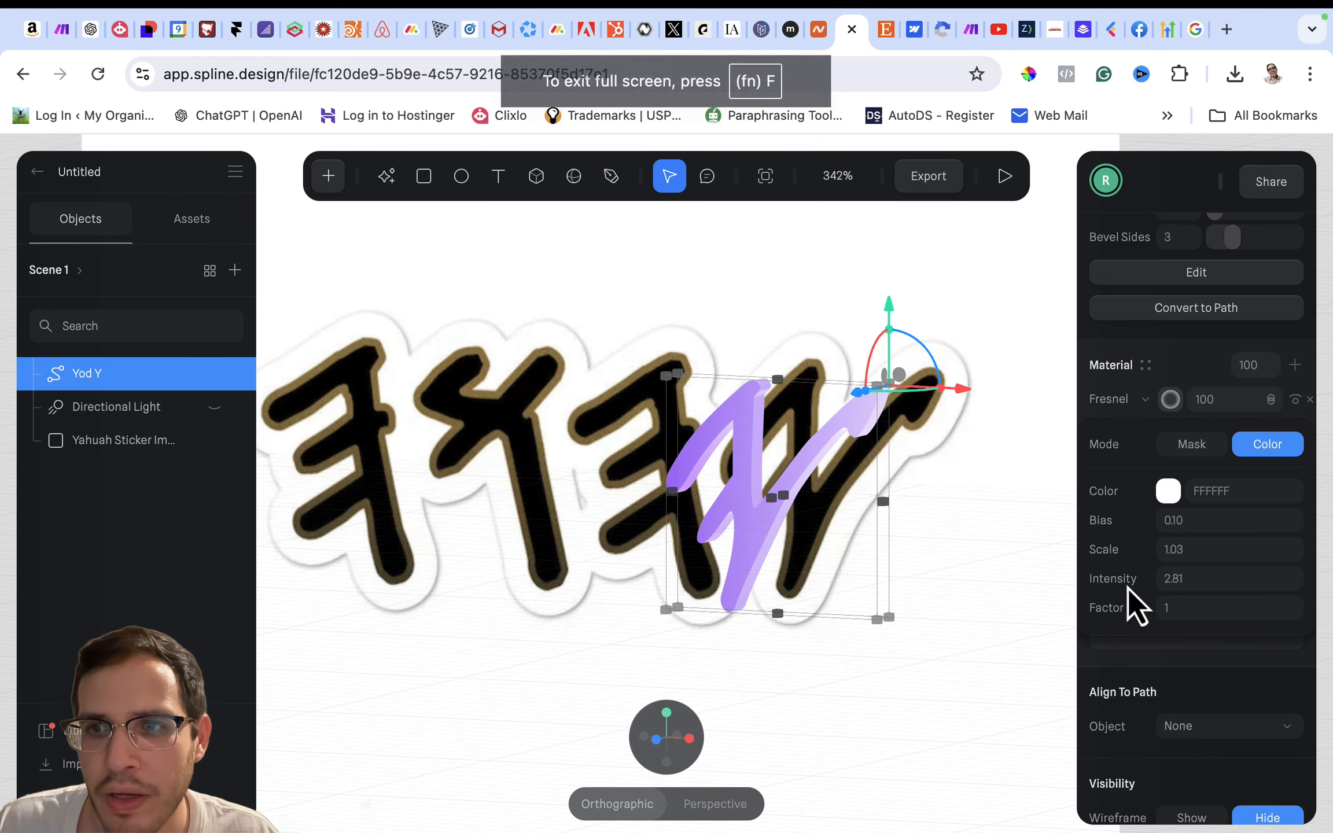
click(1169, 584)
text(3)
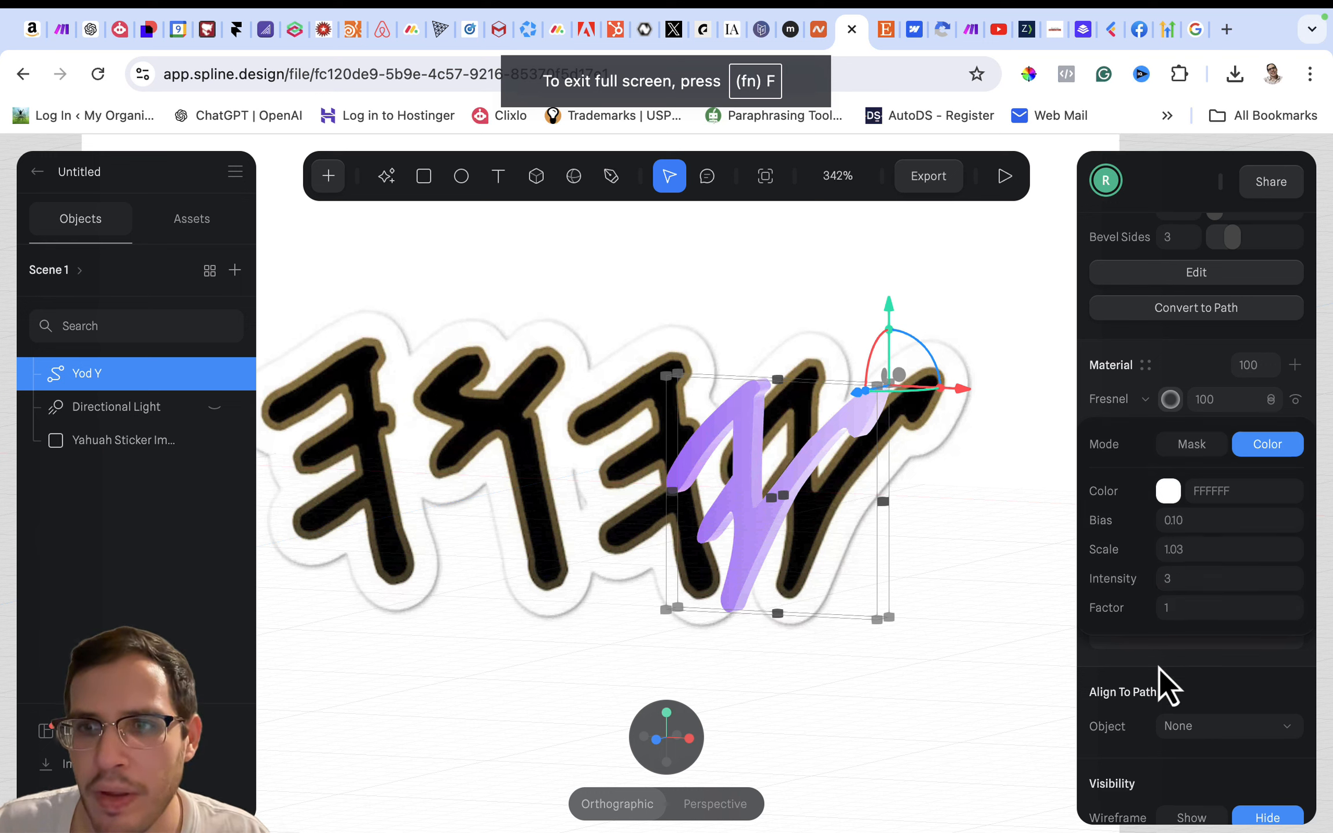
- Set the Fresnel layer's factor to 1.02 on the Yod Y shape's material
mouse_move(1161, 609)
mouse_down()
mouse_move(1209, 609)
mouse_move(1160, 608)
mouse_up()
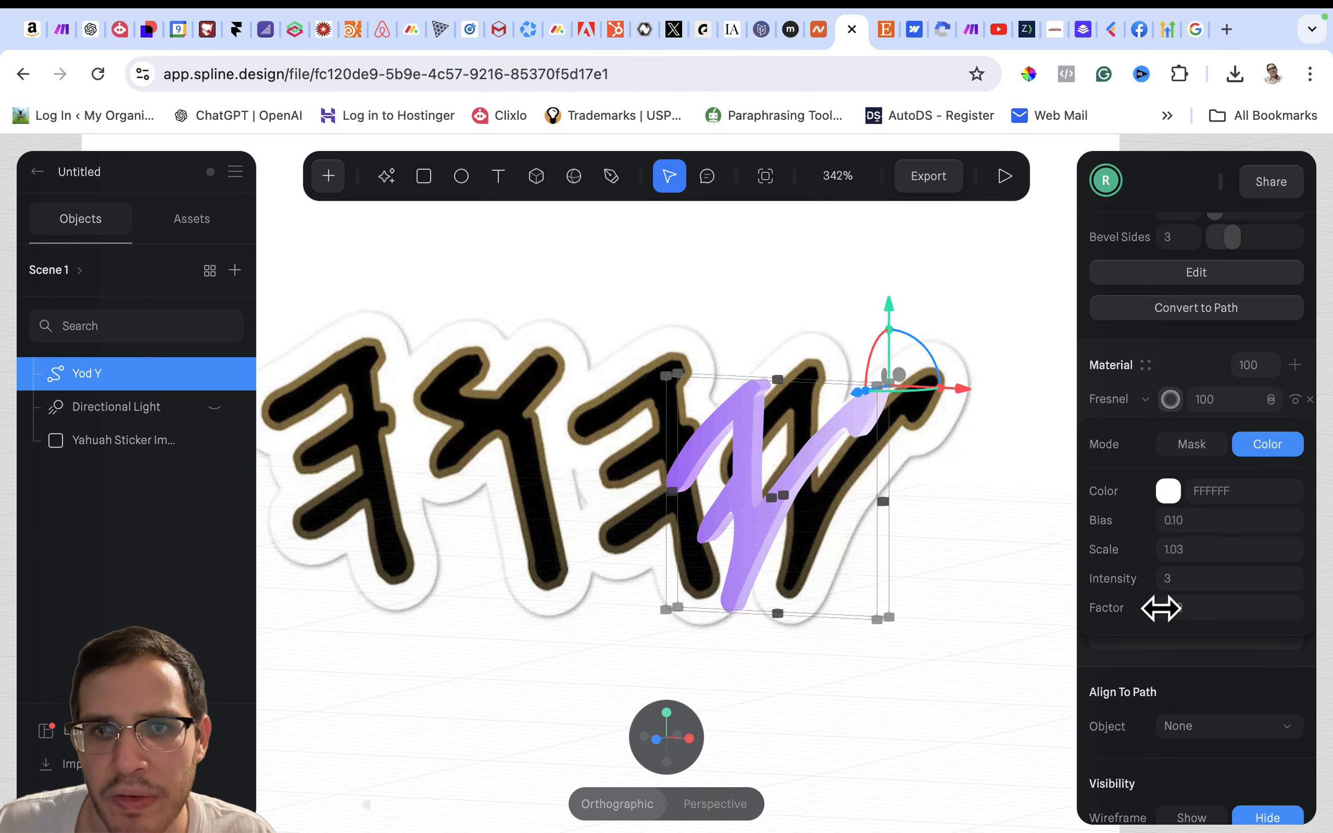
key(ctrl+super+f)
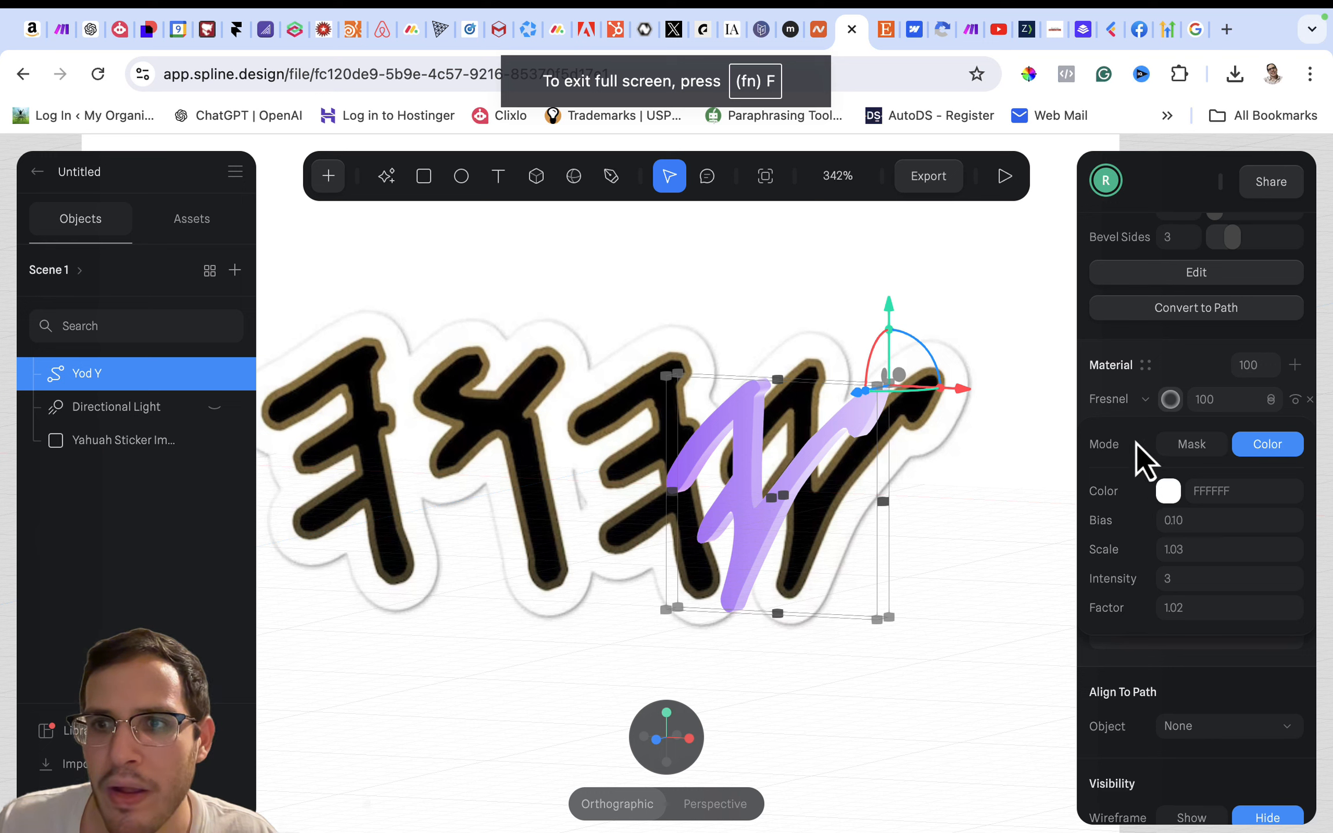
click(1195, 377)
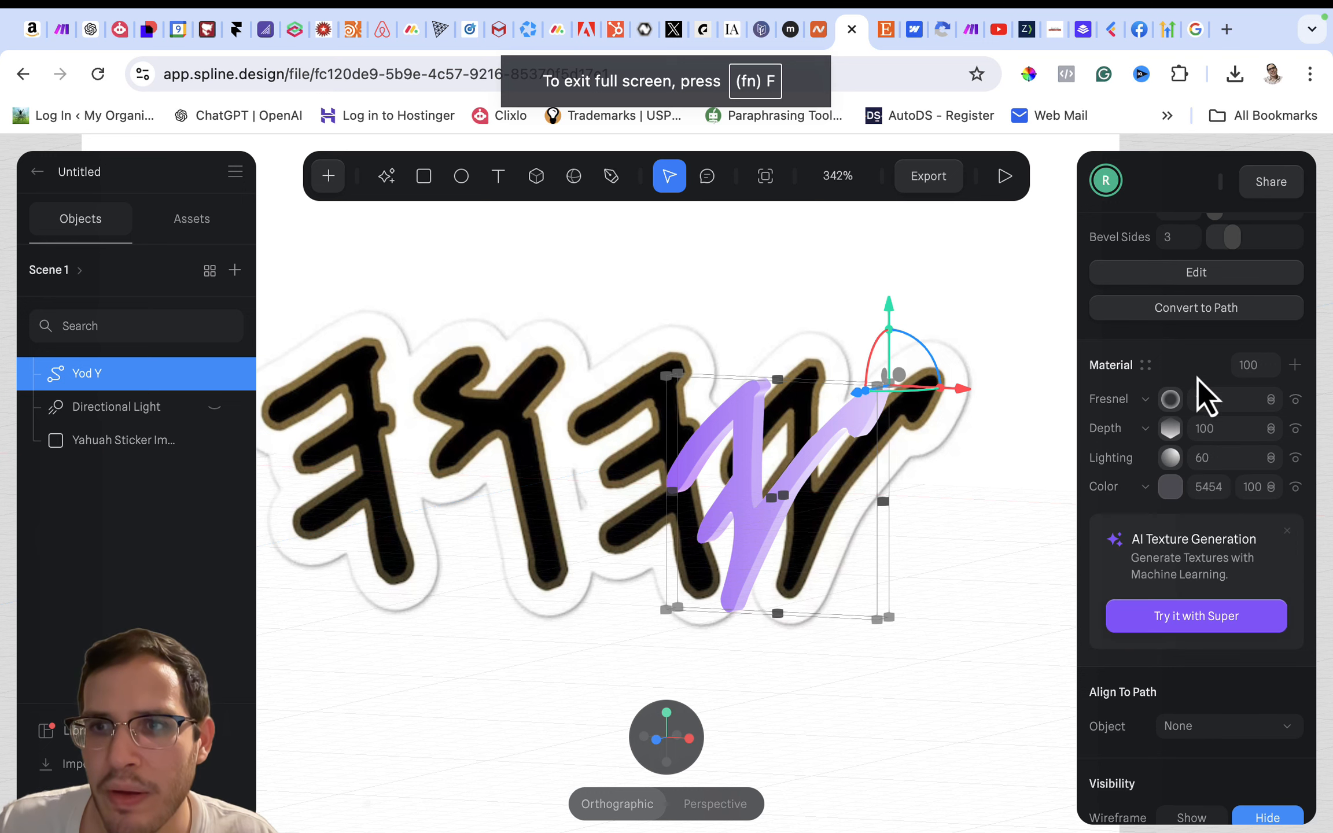
- Try Screen, Multiply and Normal blending on the Fresnel layer and return it to Overlay
click(1270, 400)
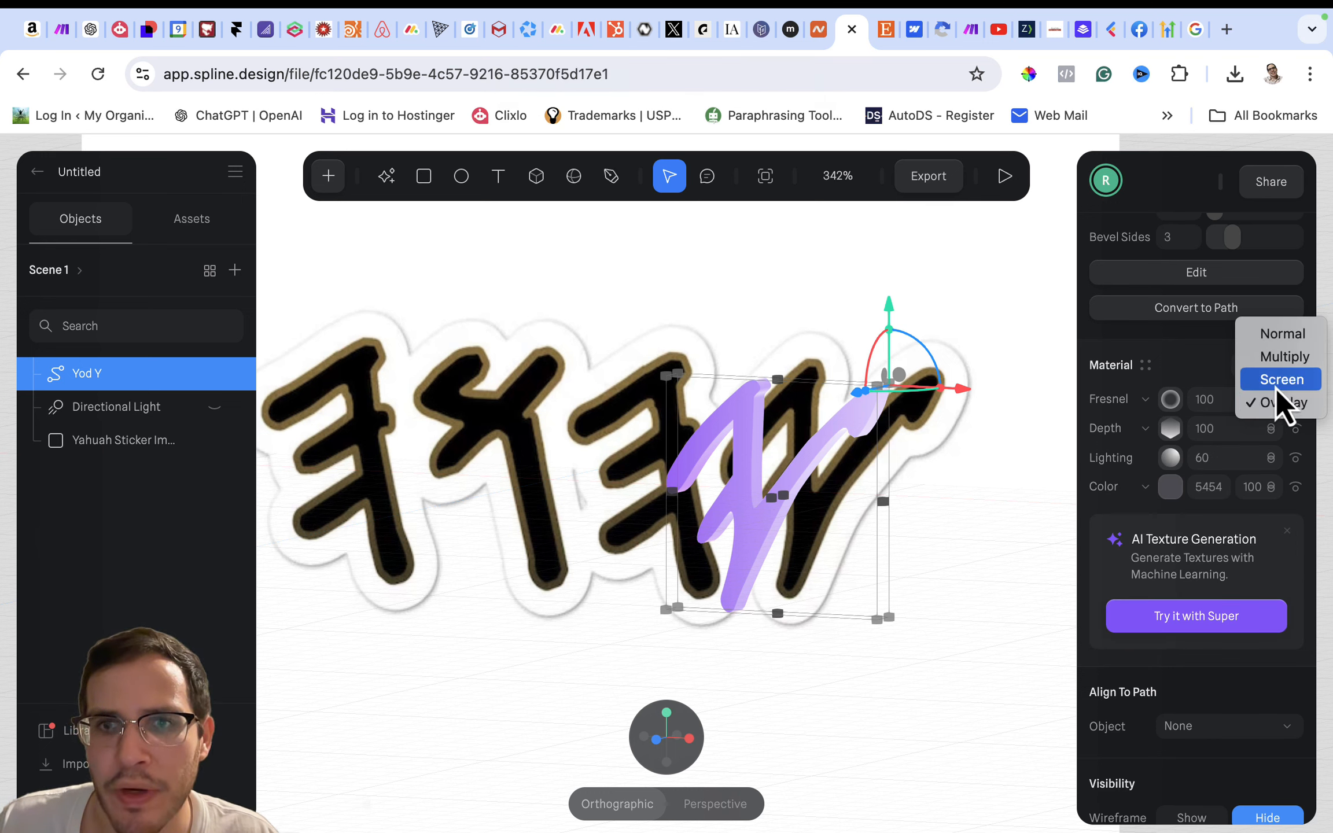
click(1276, 388)
click(1270, 401)
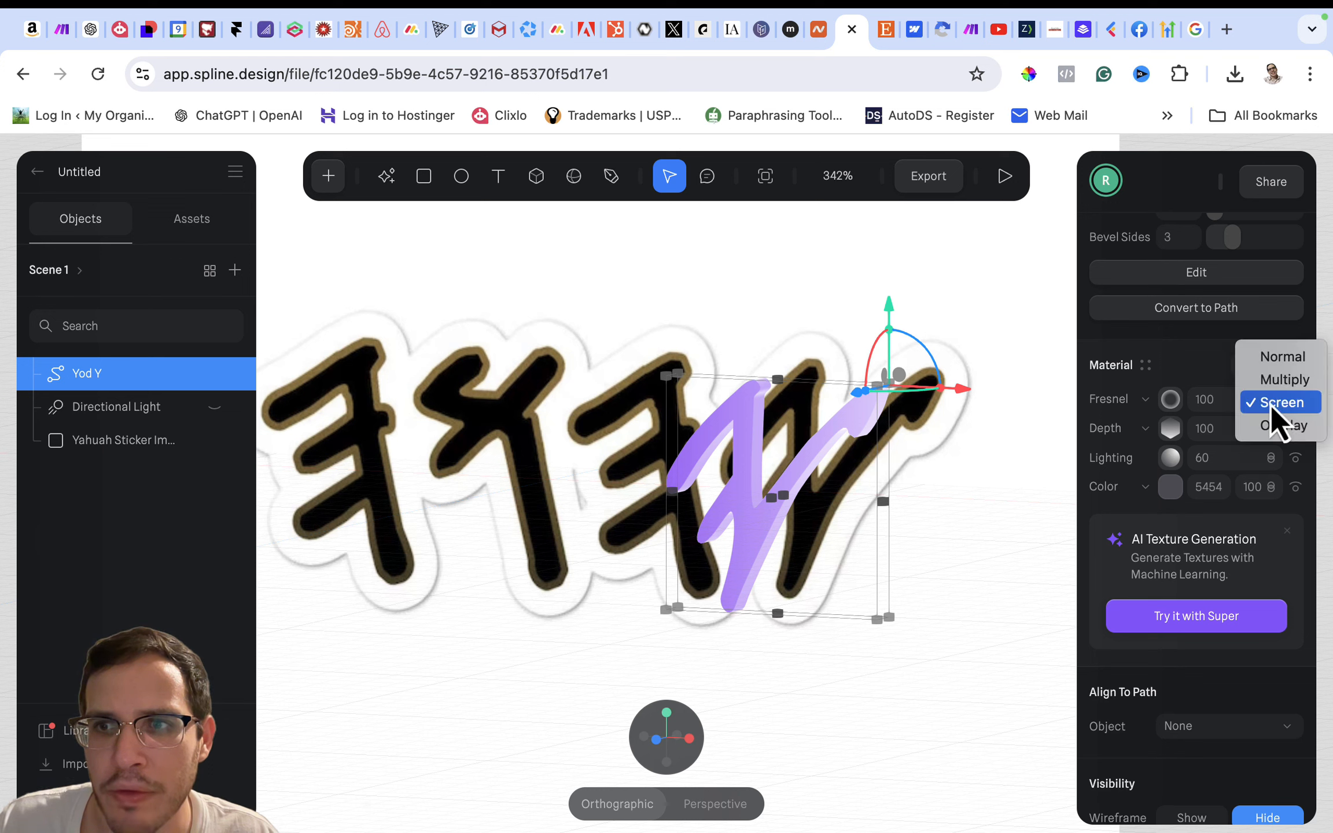
click(1272, 387)
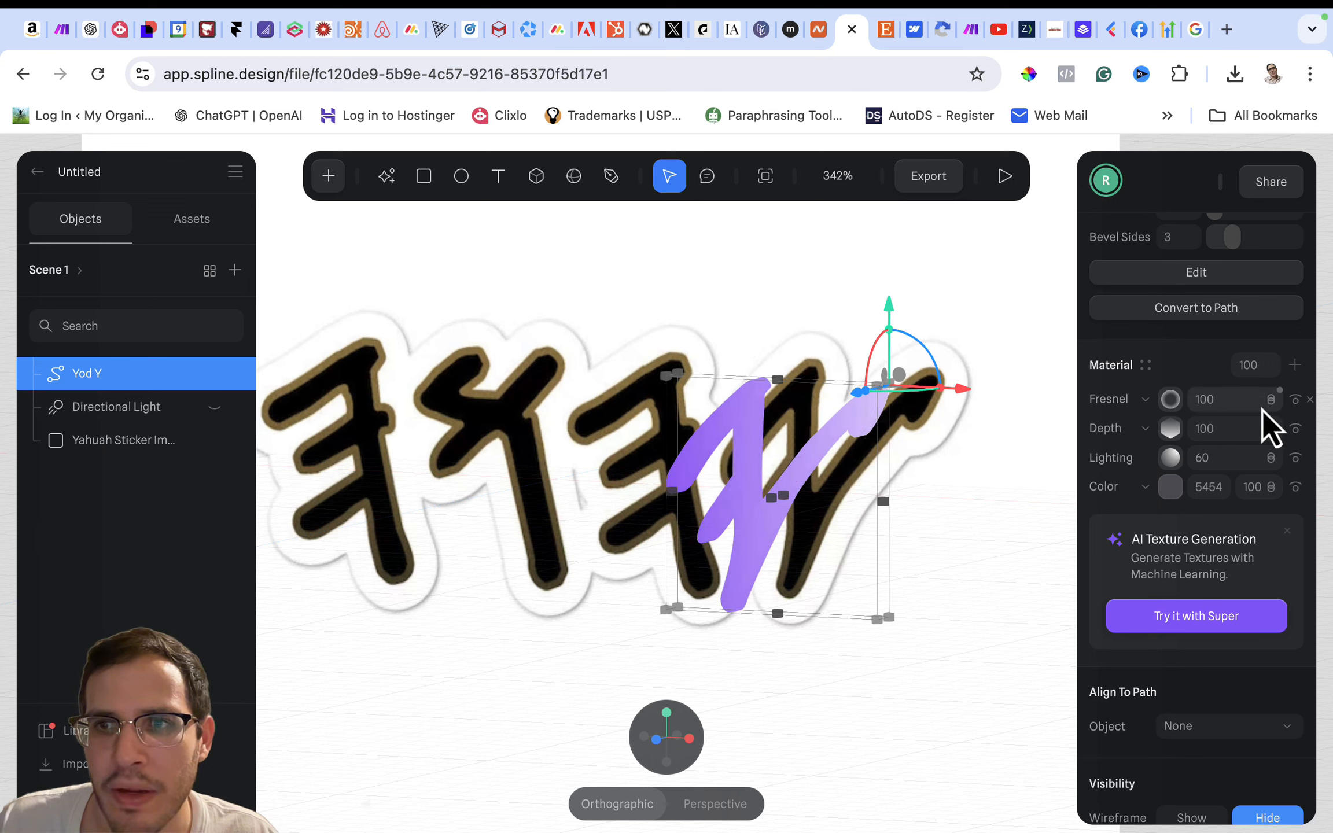
click(1271, 408)
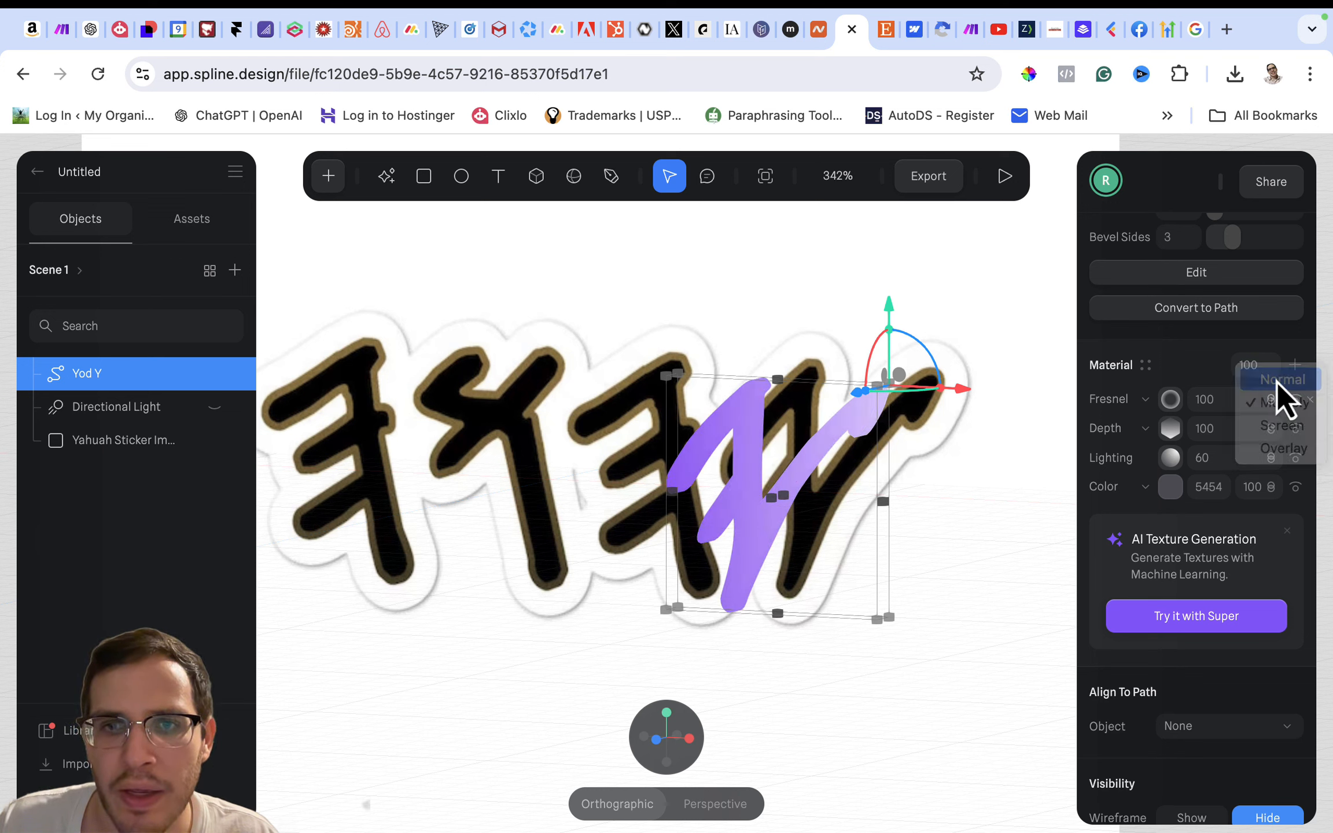
click(1277, 383)
click(1272, 407)
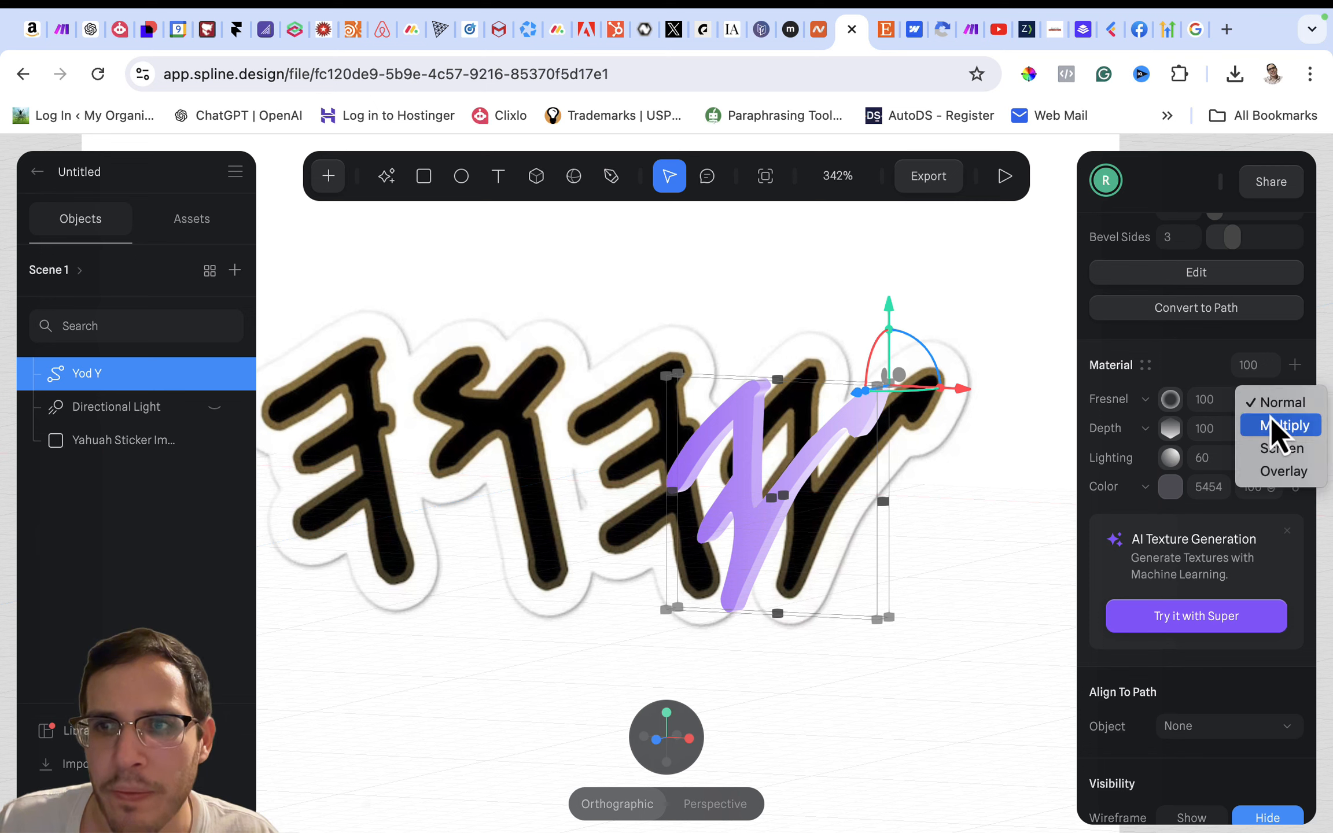
click(1274, 471)
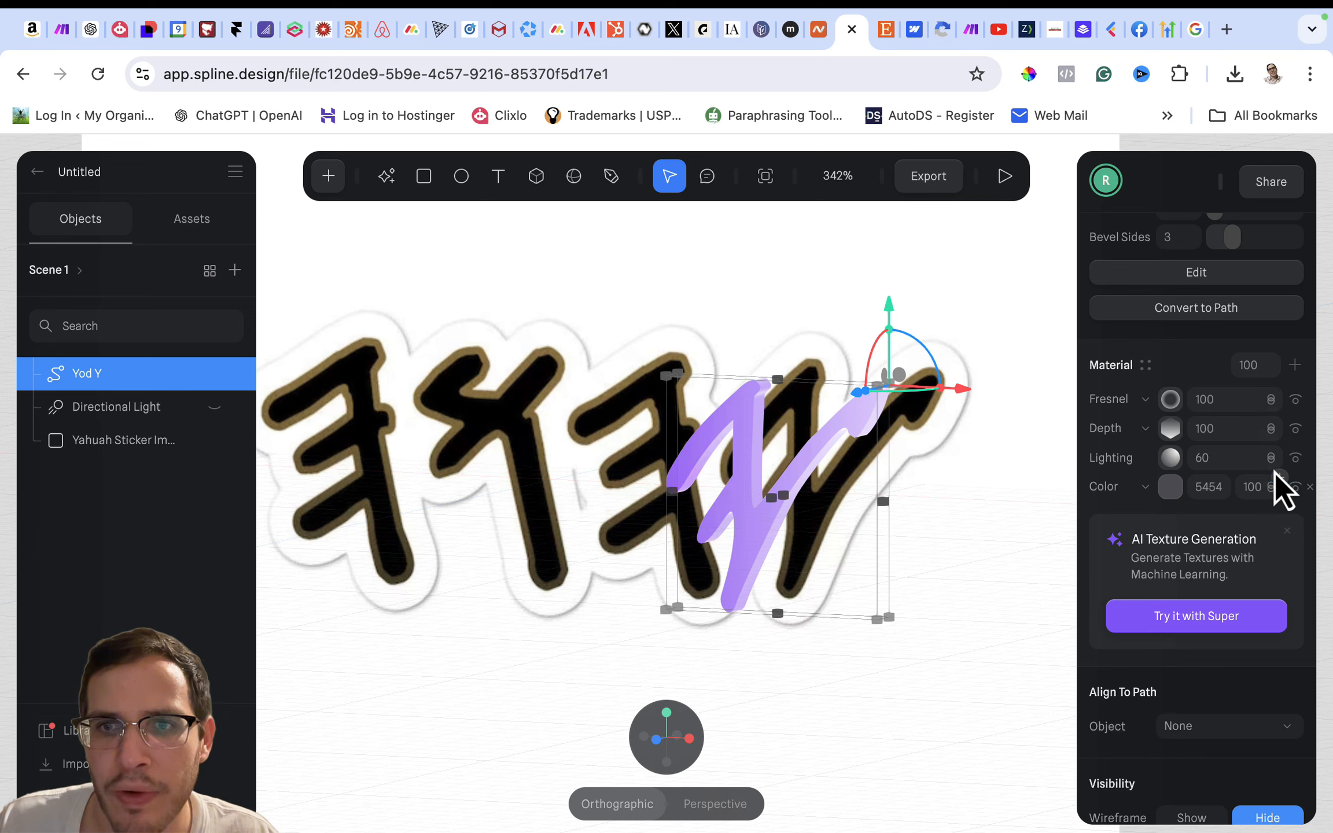
- Add an Outline layer on top of the Yod Y shape's material and set its blending to Overlay
click(1295, 367)
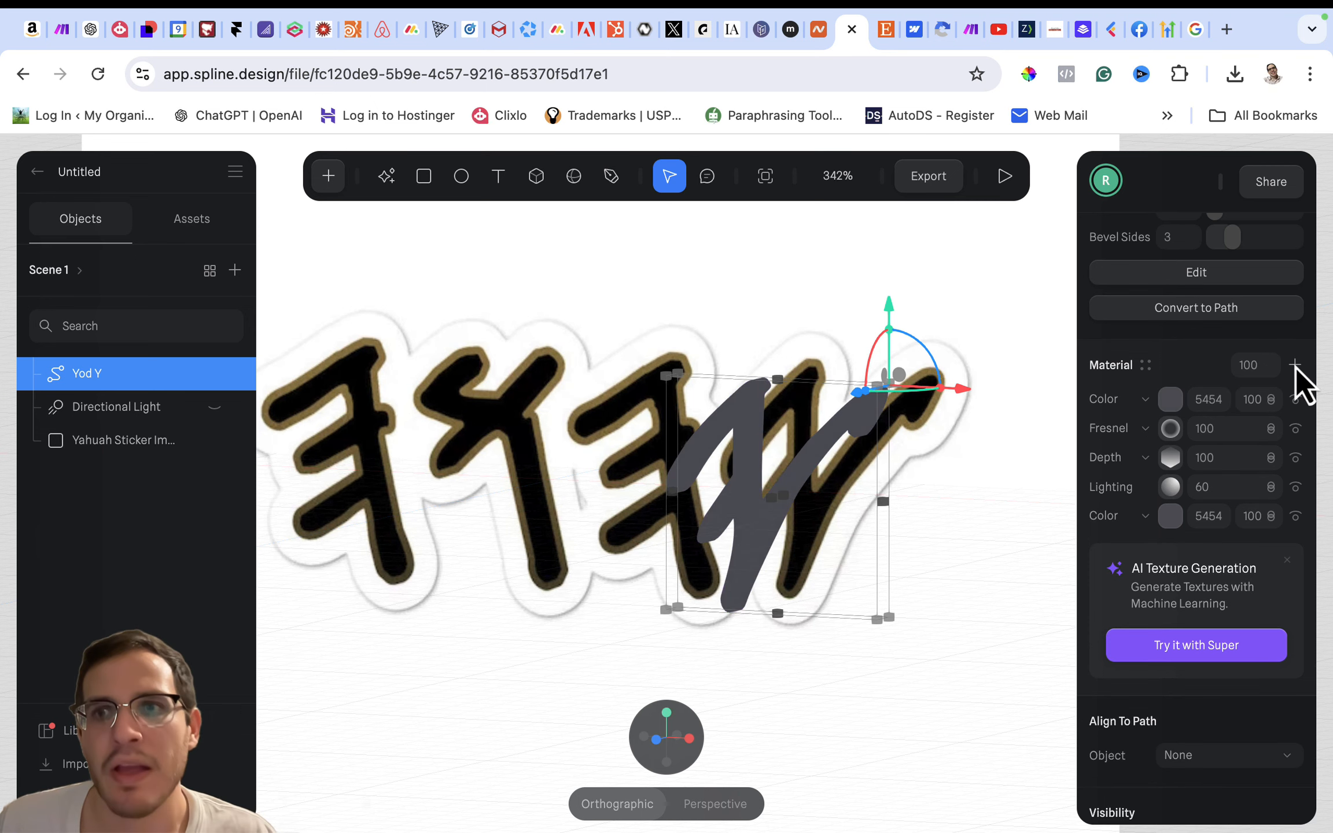
click(1144, 408)
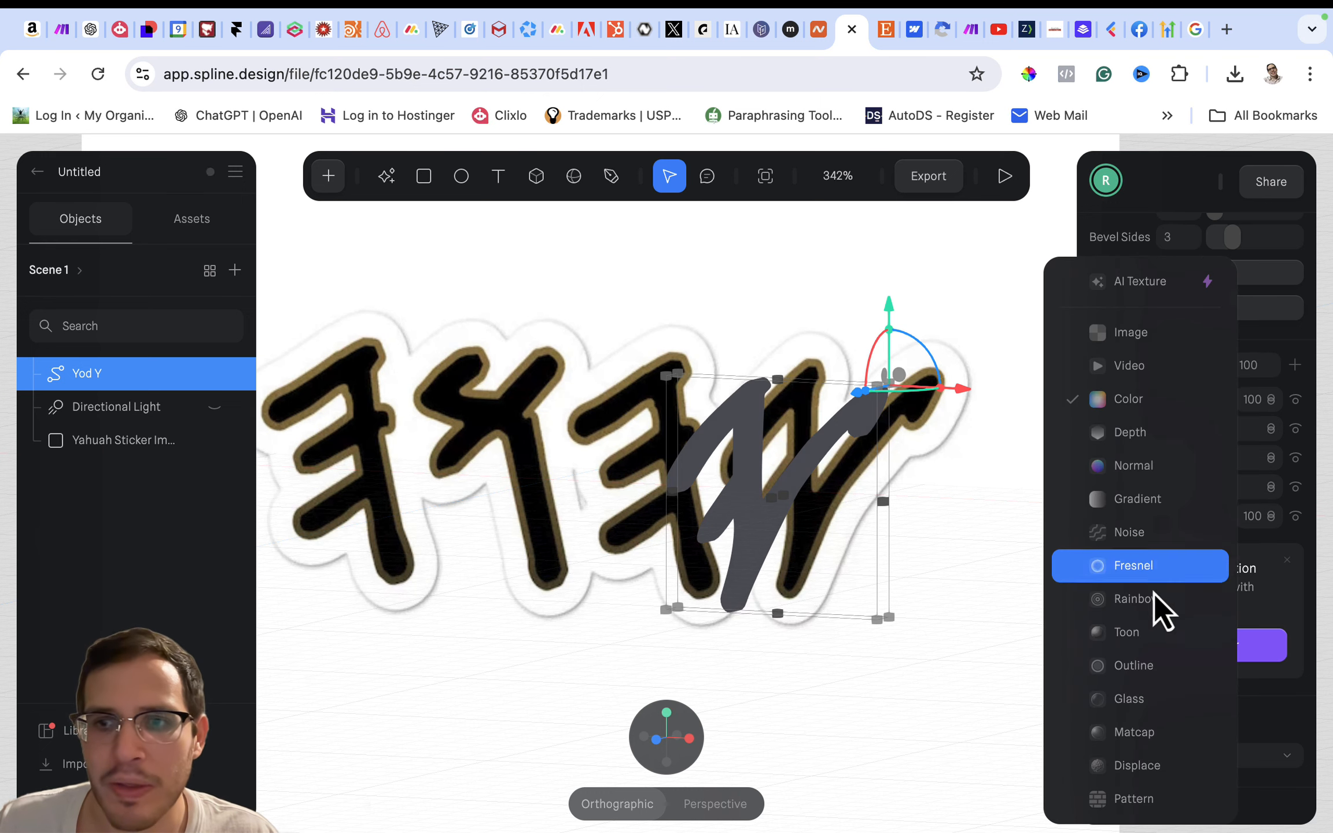
click(1152, 680)
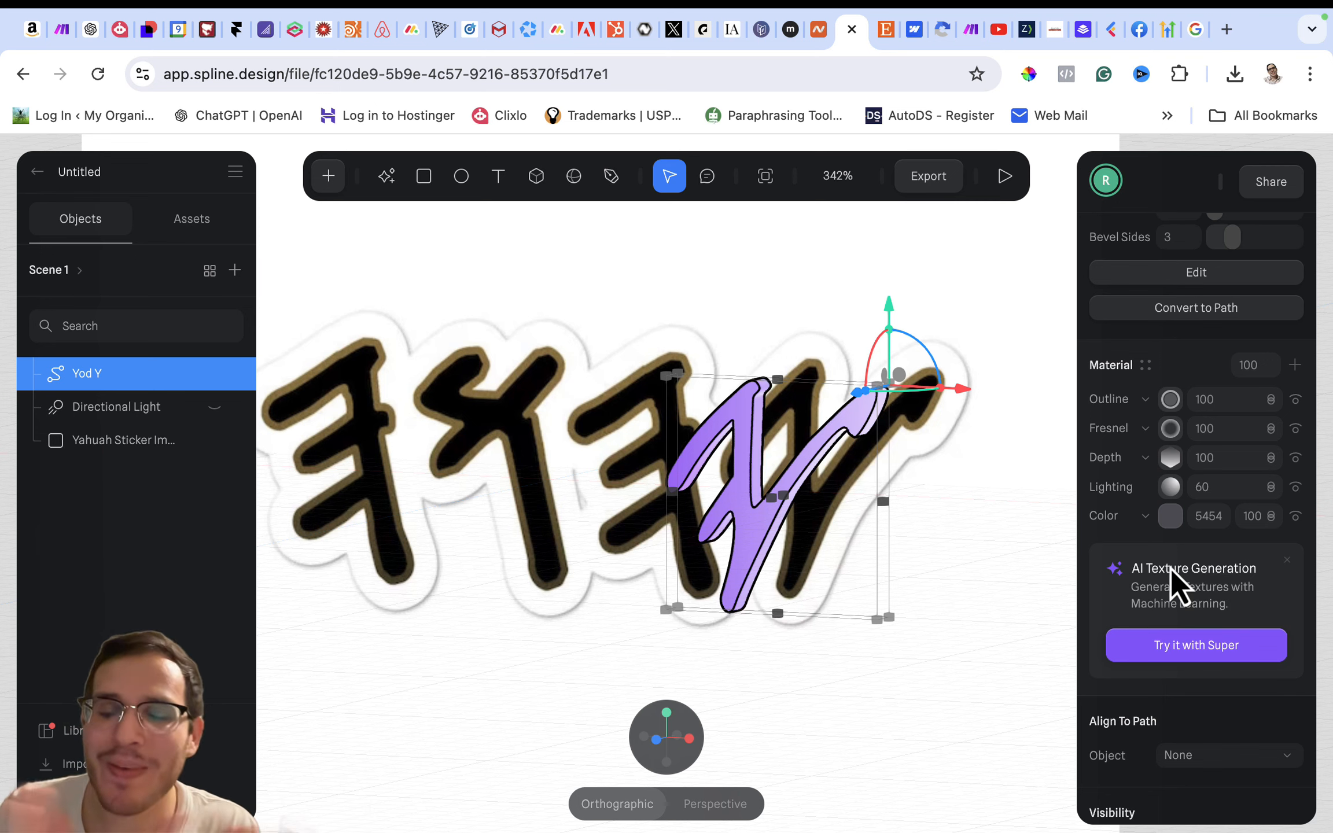
click(1170, 399)
click(1146, 402)
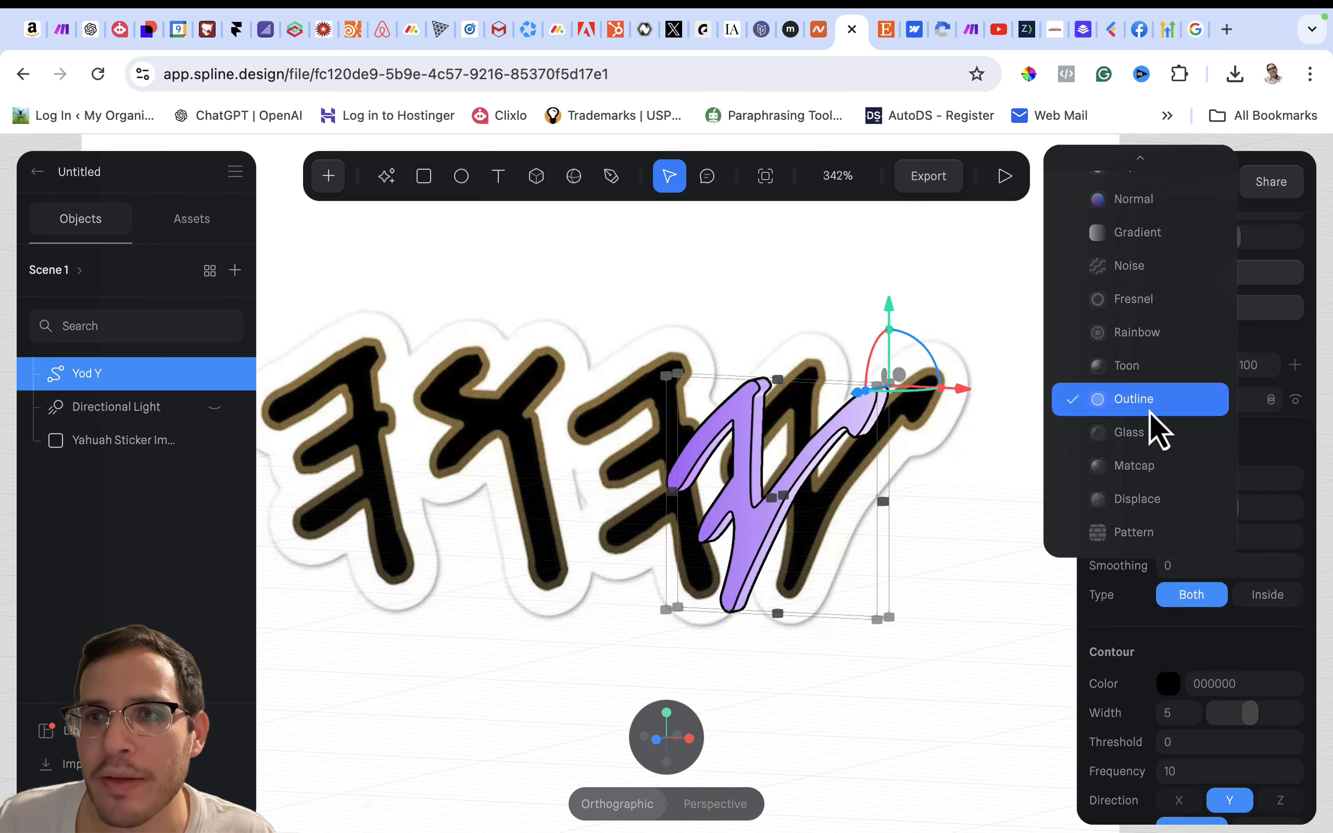
click(1155, 402)
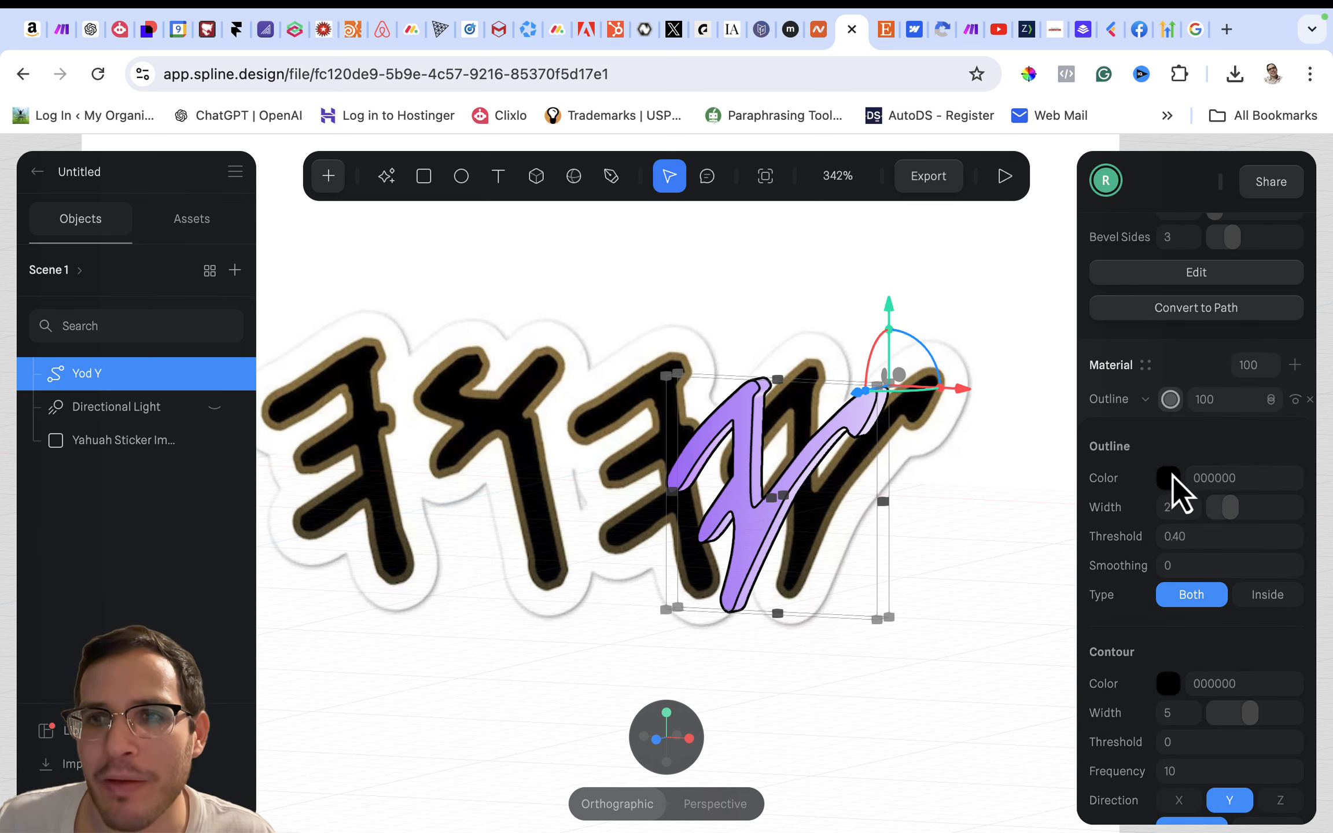
click(1184, 371)
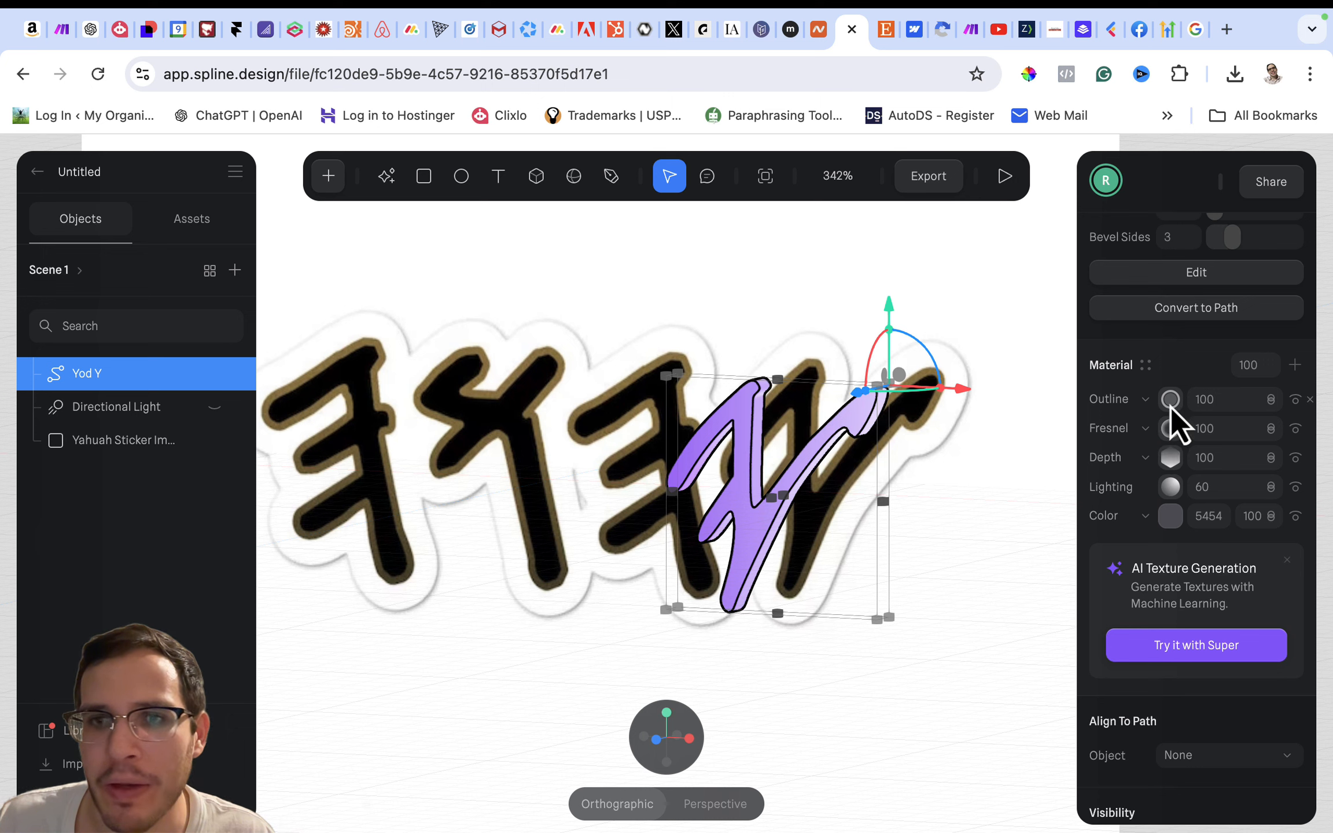
click(1271, 400)
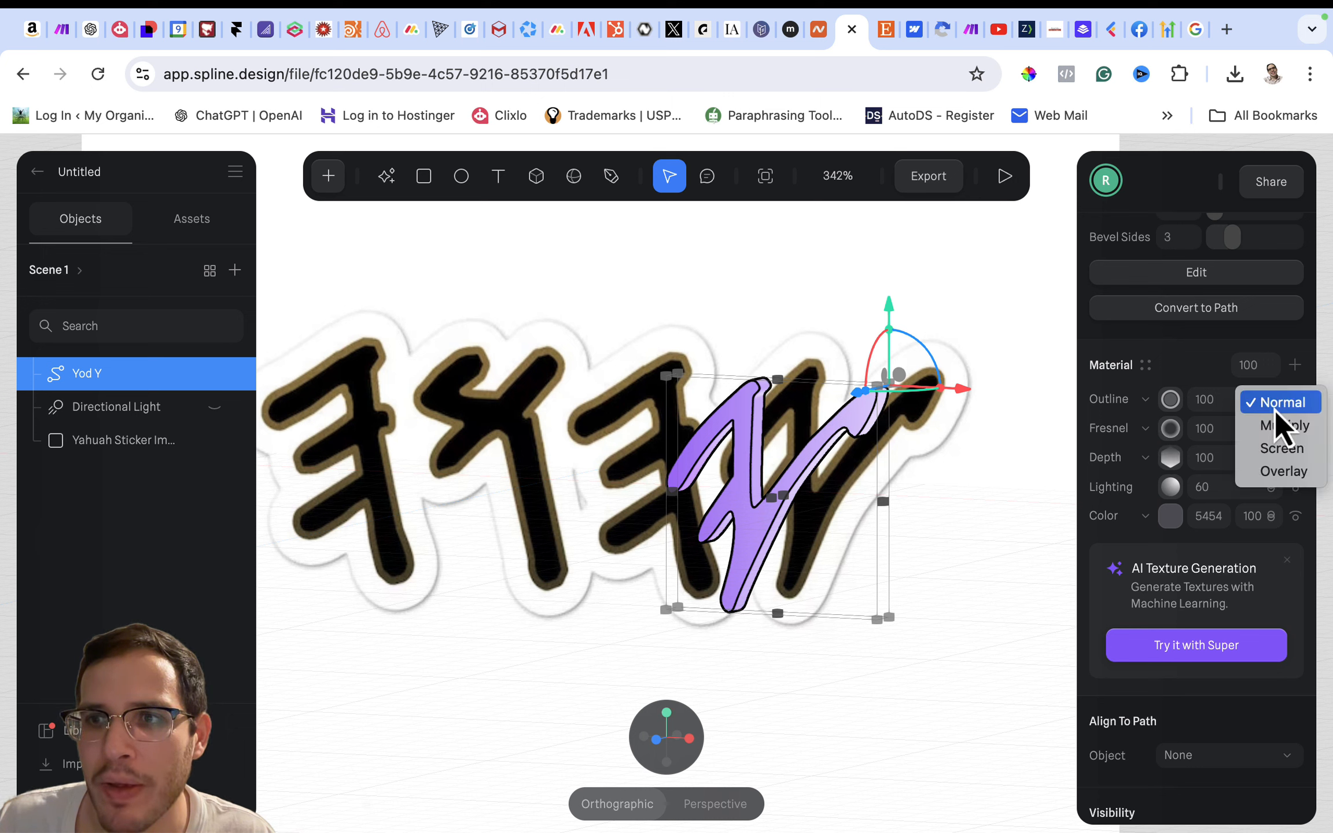
click(1283, 471)
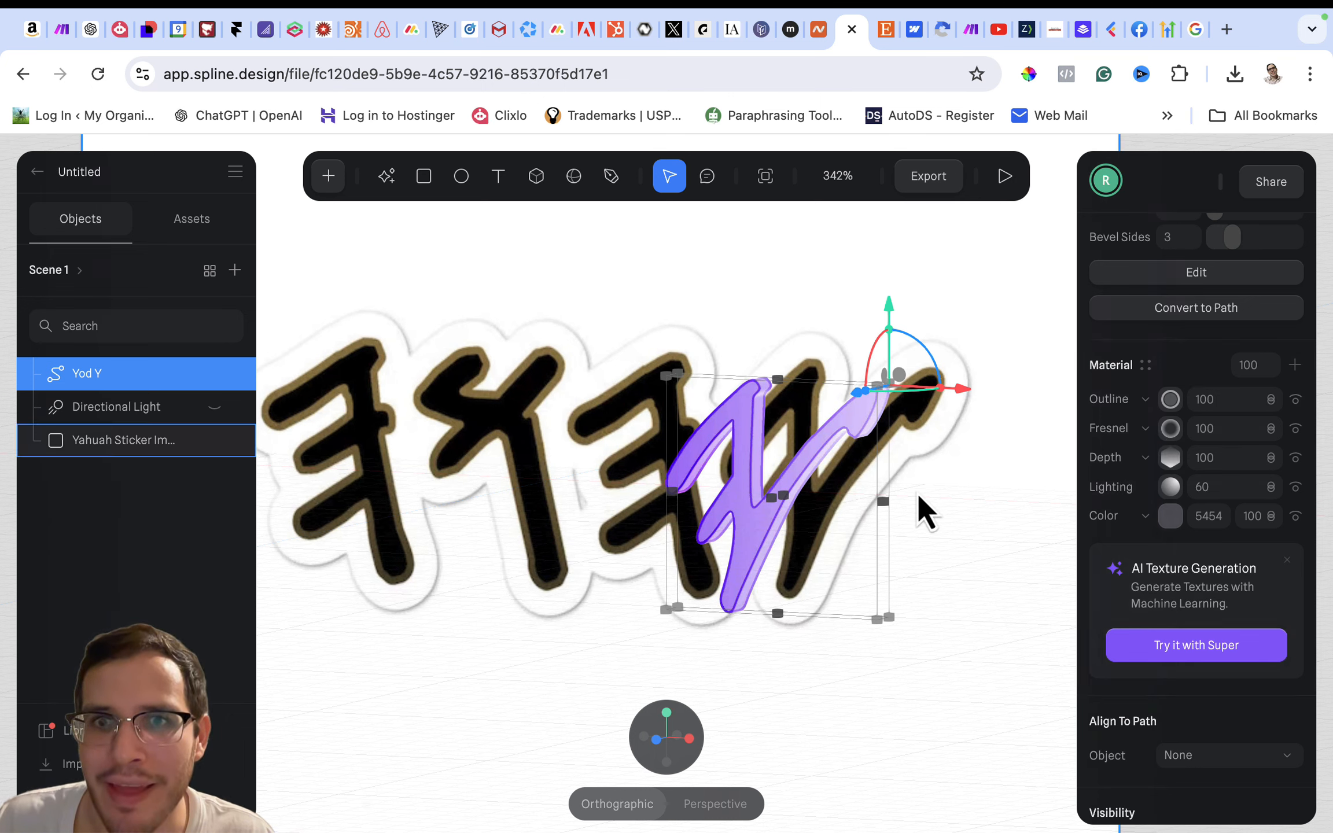
- Reduce the Outline layer's outline width to 1.20
click(1173, 406)
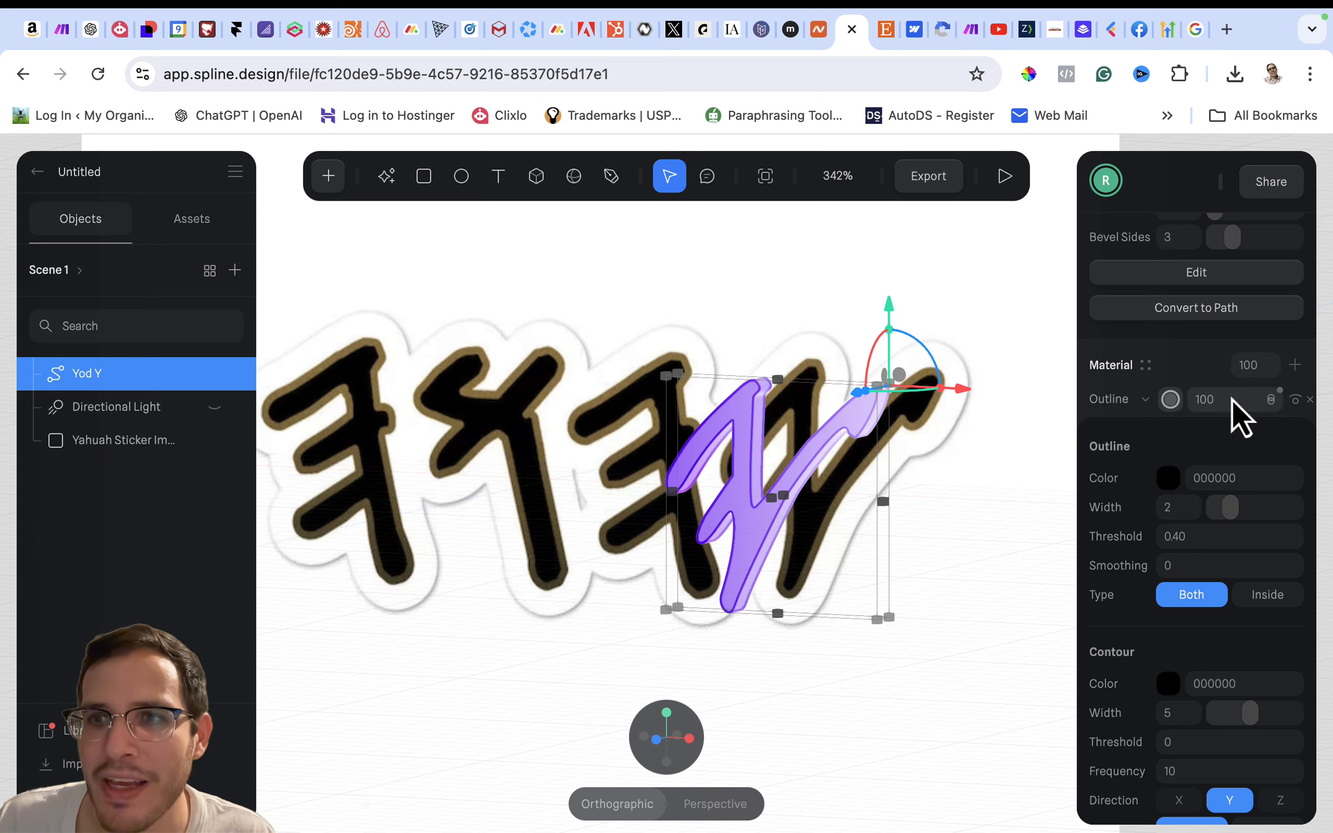
click(1203, 388)
click(1171, 399)
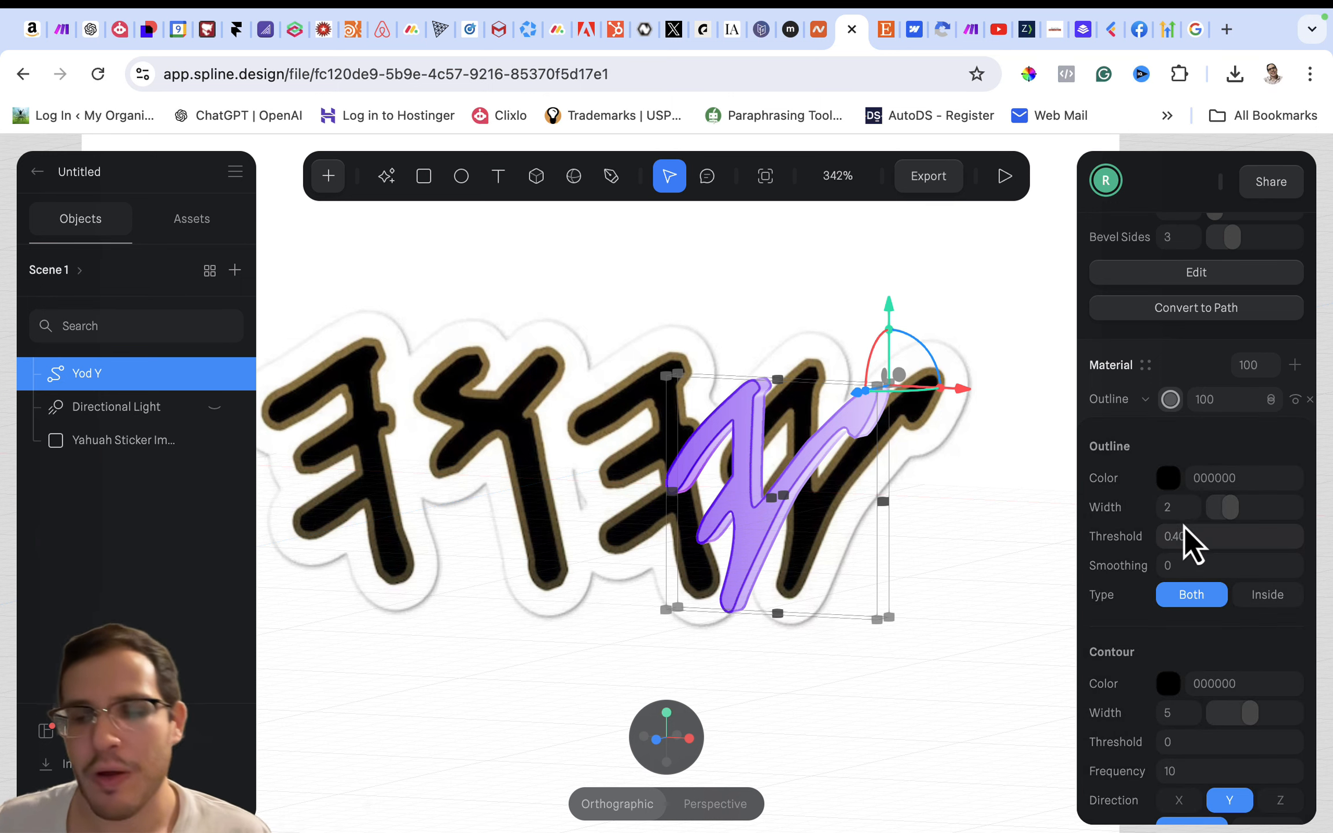
drag(1225, 507, 1220, 505)
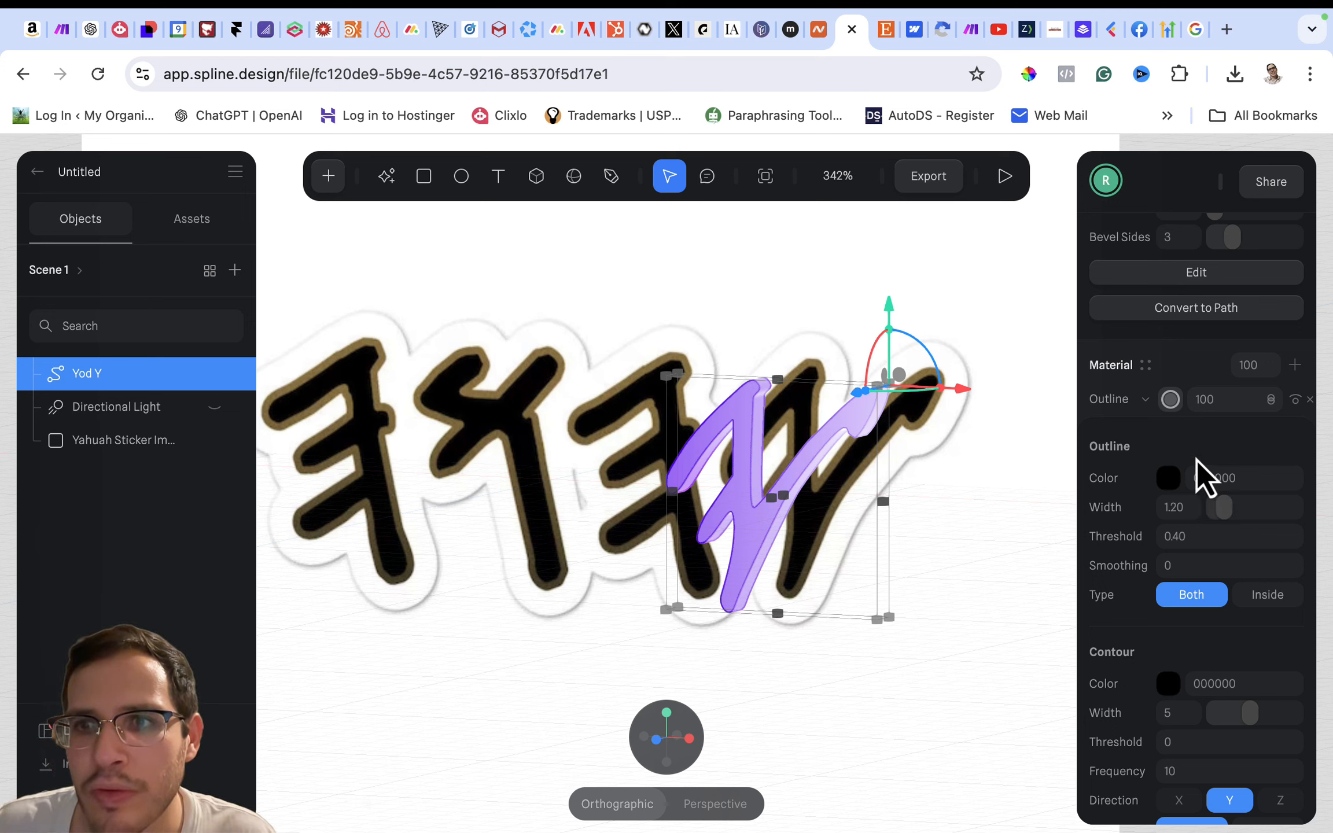
- Try an outline threshold of 0.5 on the Outline layer and settle on 0.30
click(1172, 541)
text(0.5)
key(Return)
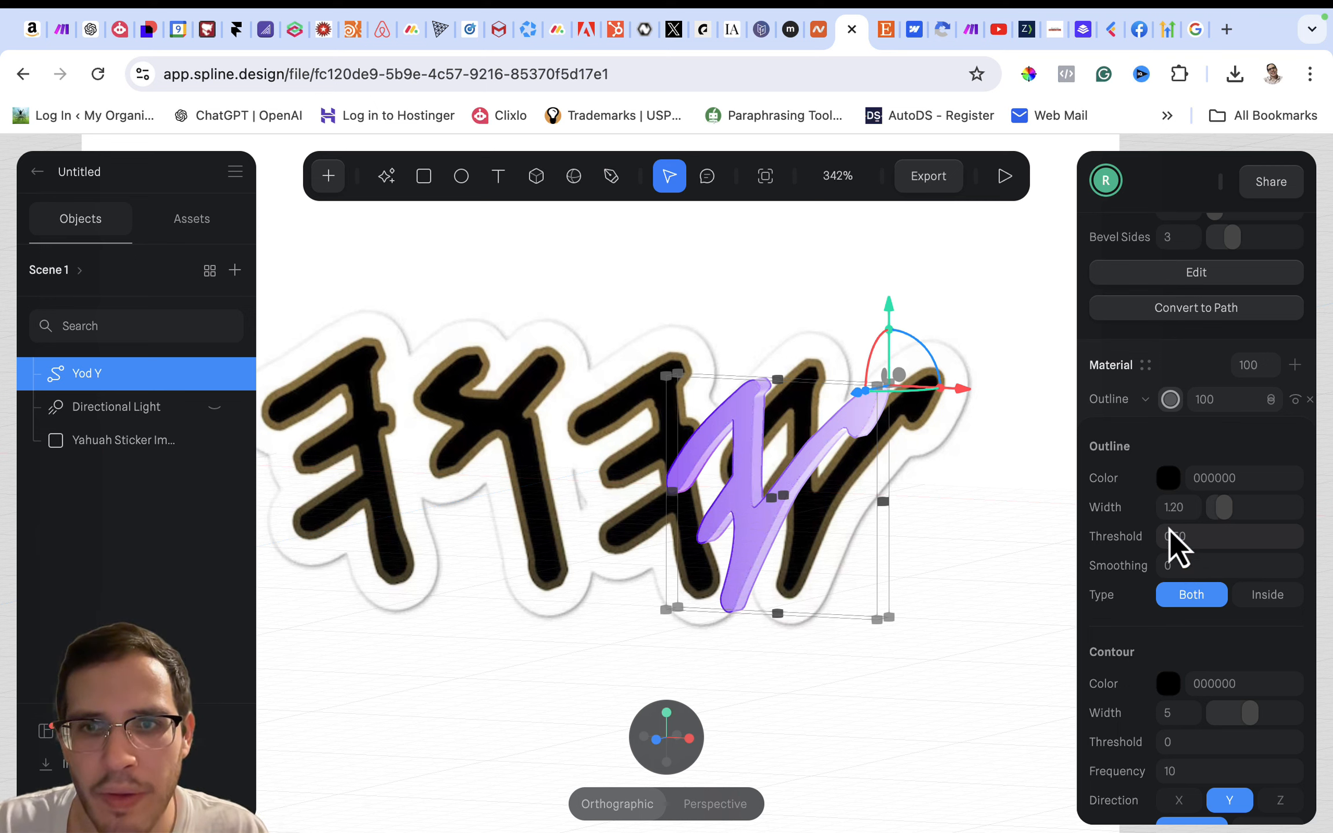
click(1173, 543)
key(BackSpace)
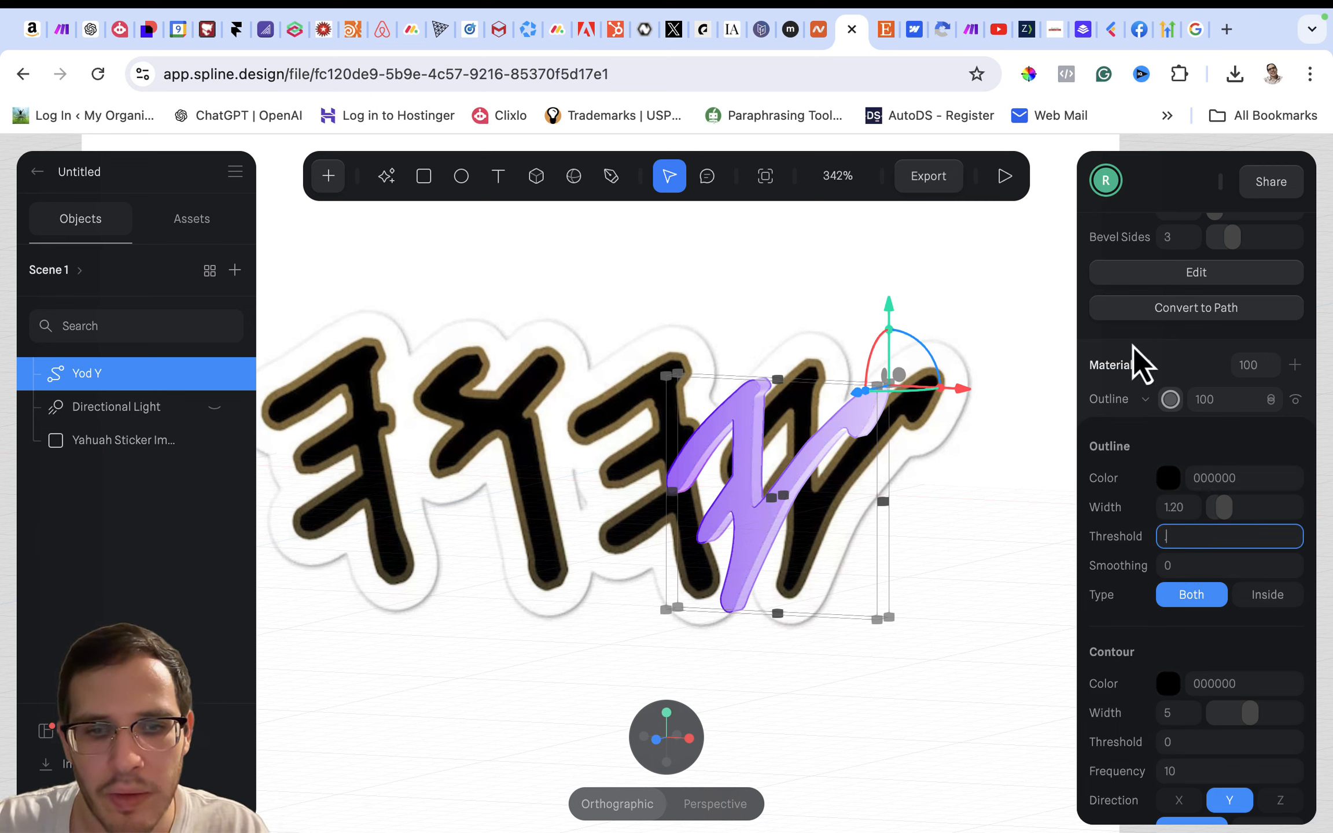
text(0.3)
key(Return)
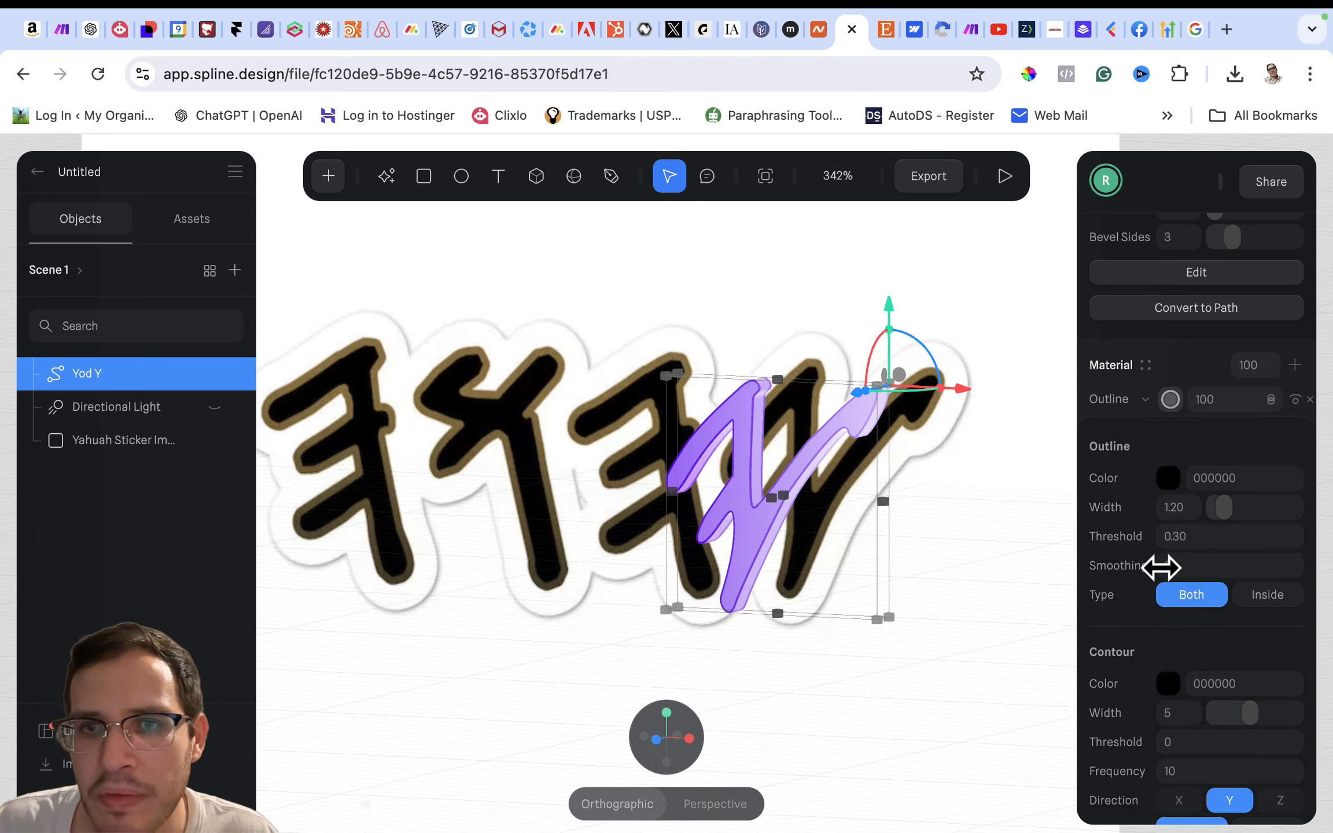
- Try different outline smoothing amounts on the Outline layer and settle on 0.30
key(ctrl+super+f)
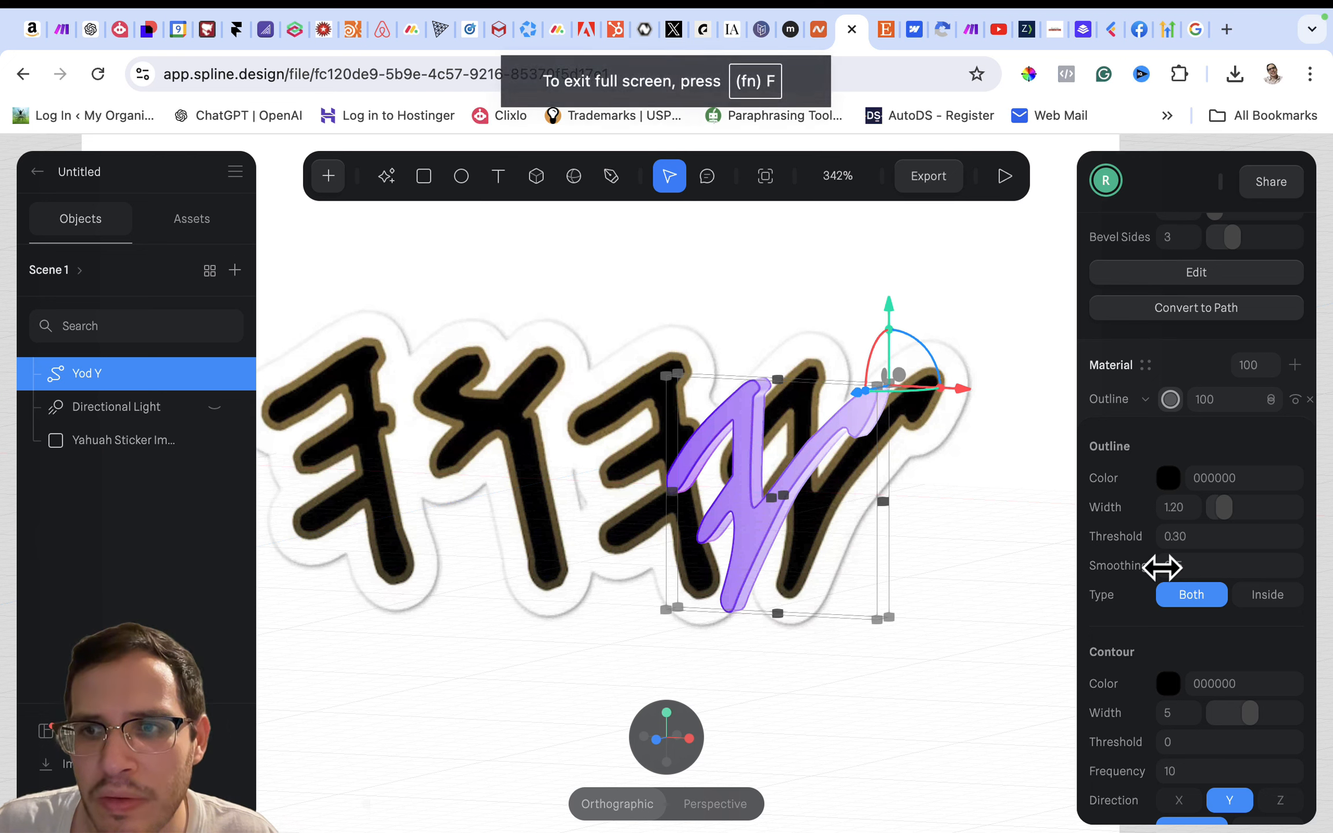
click(1170, 567)
text(1)
key(Return)
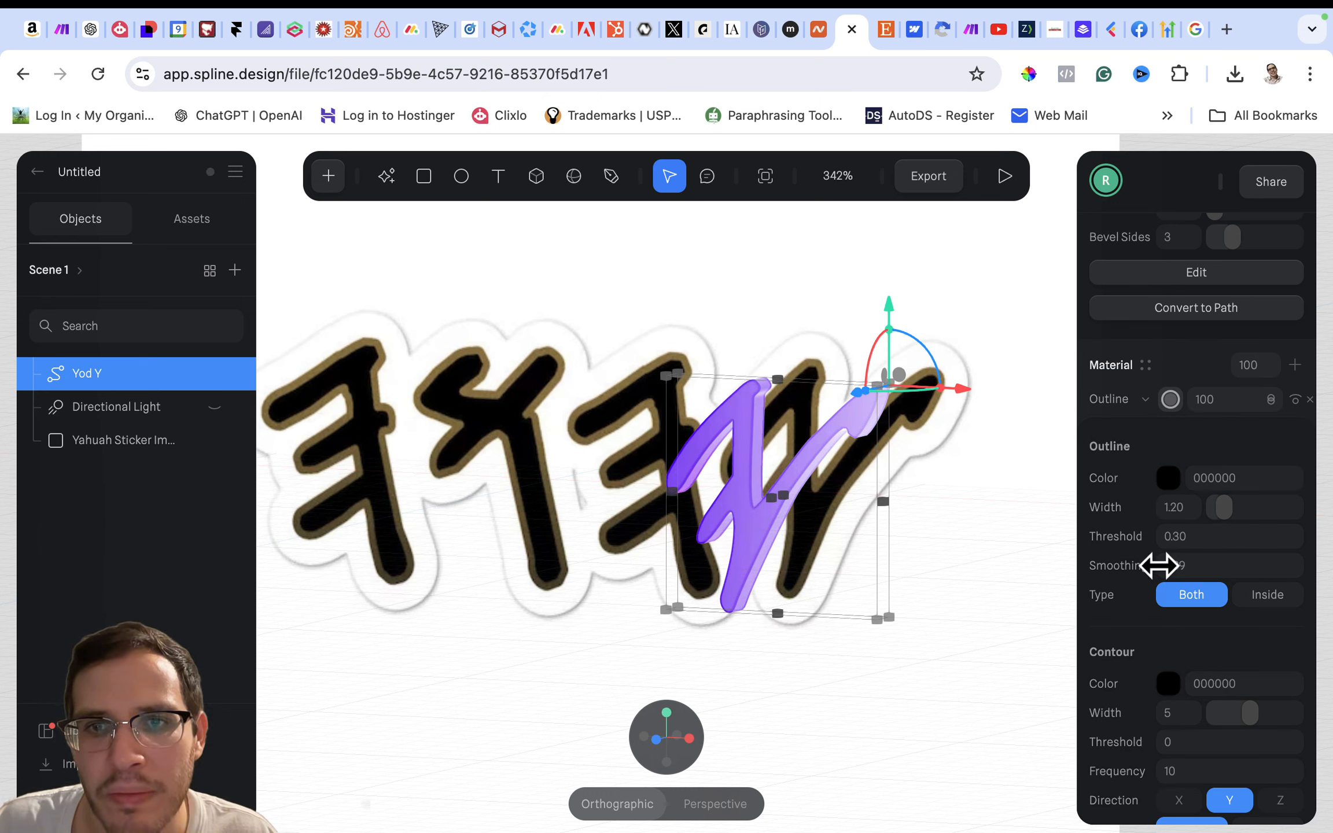
drag(1115, 566, 1087, 566)
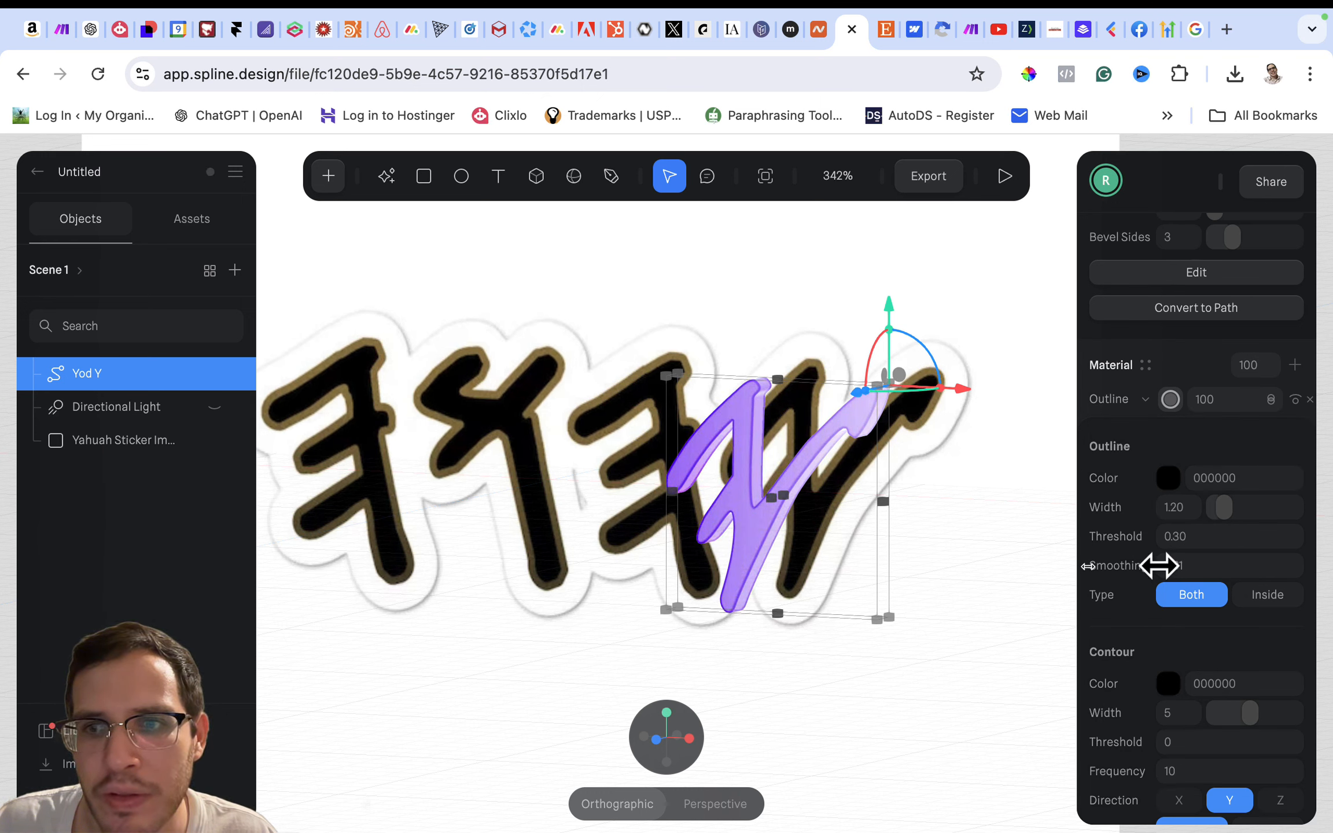
click(1177, 566)
text(.)
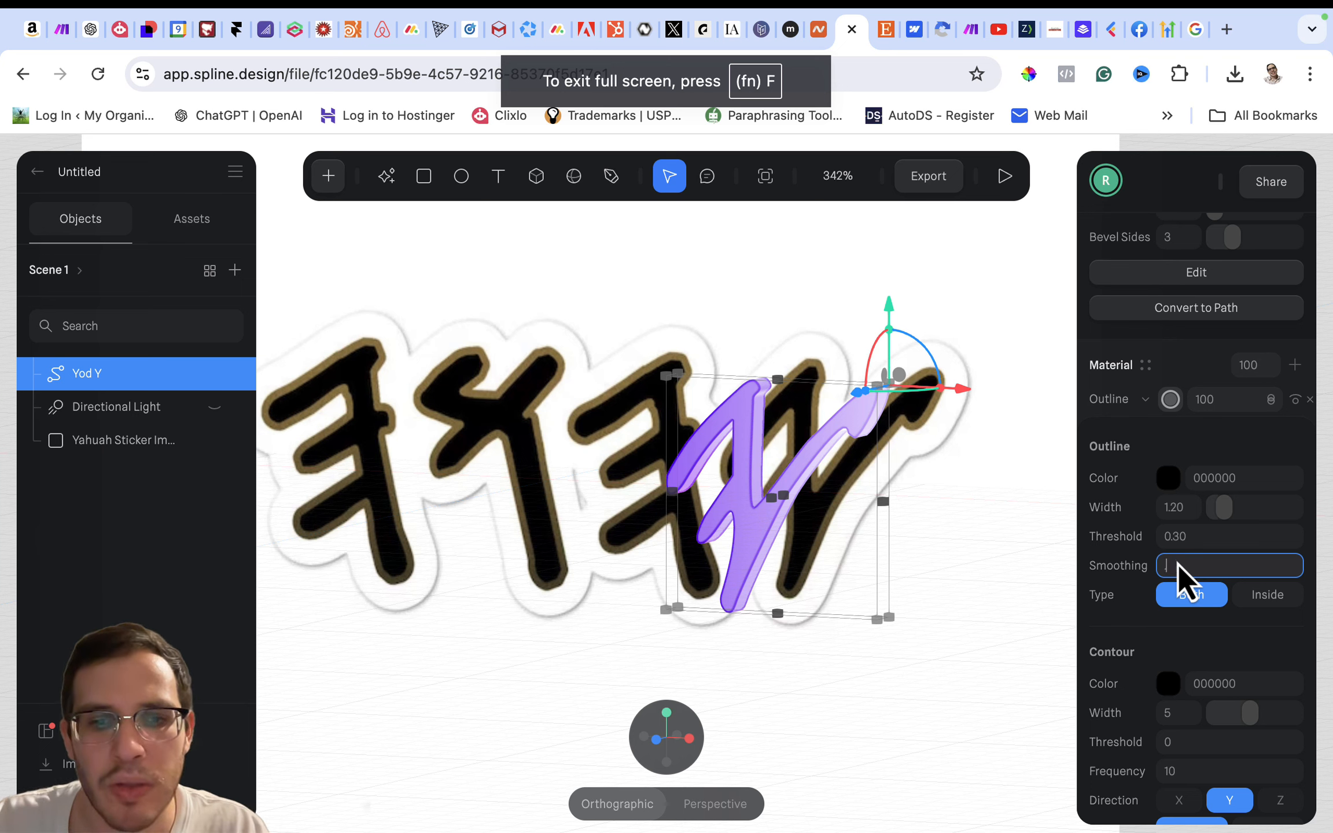
text(3)
key(Return)
- Try Screen, Multiply and Normal blending on the Outline layer, return it to Overlay, and deselect the Yod Y shape
scroll(1126, 516, up, 1)
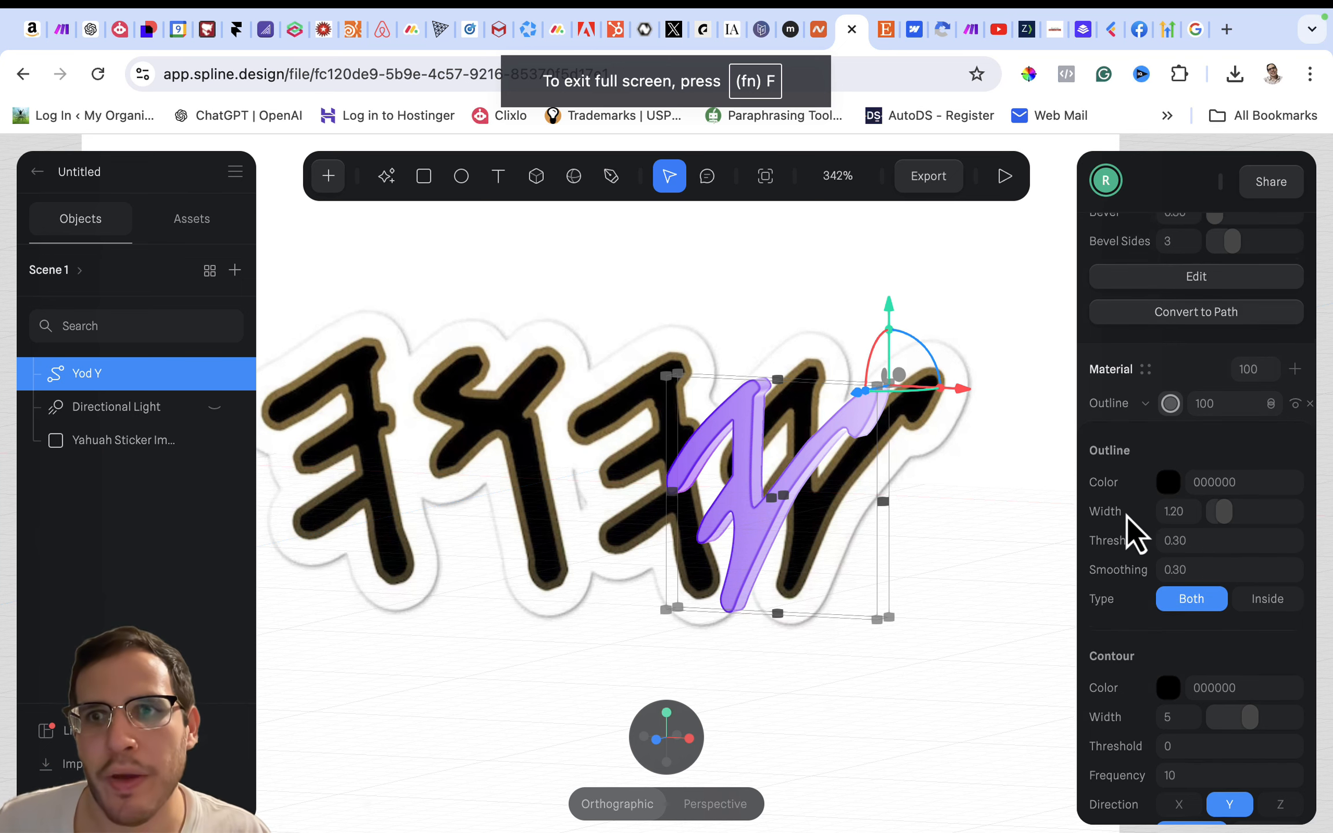
click(1195, 420)
click(1271, 454)
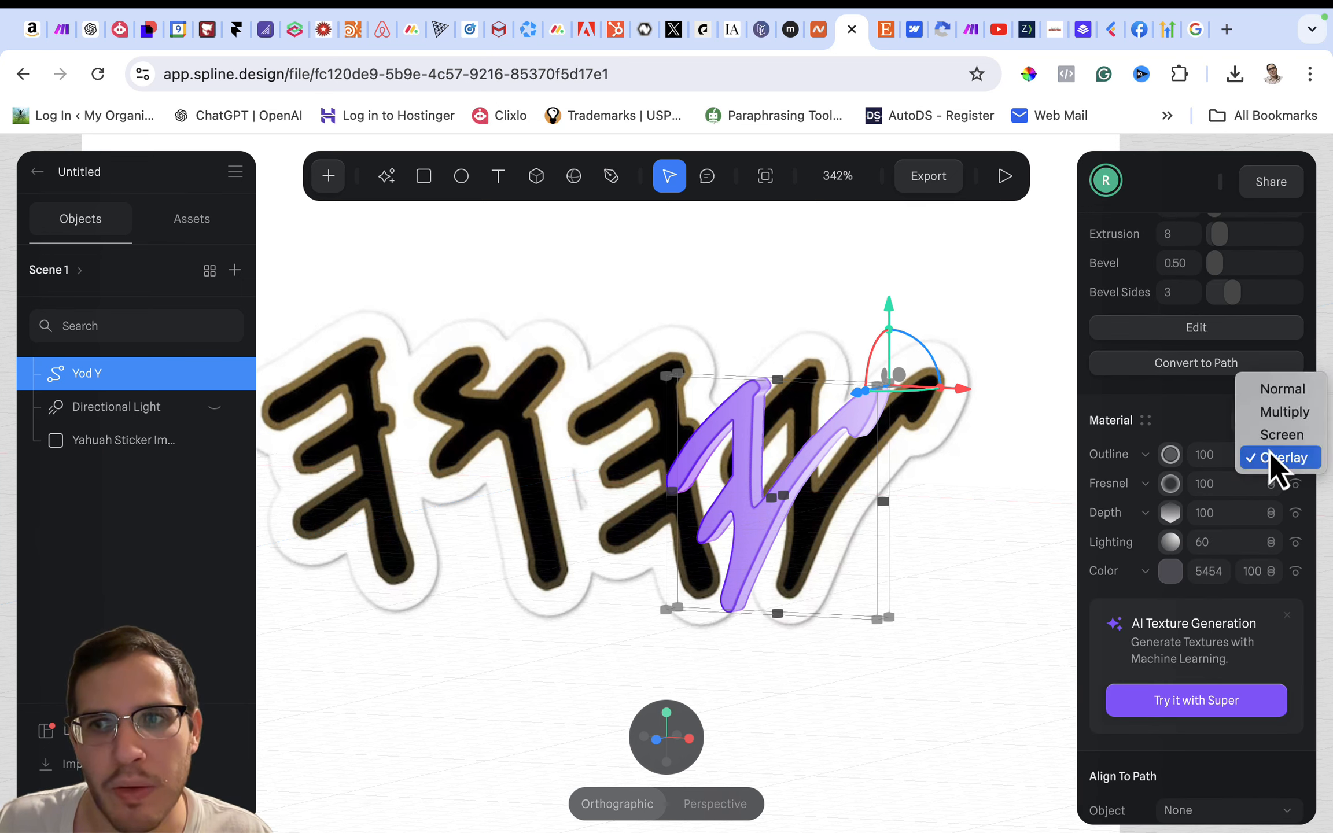
click(1270, 436)
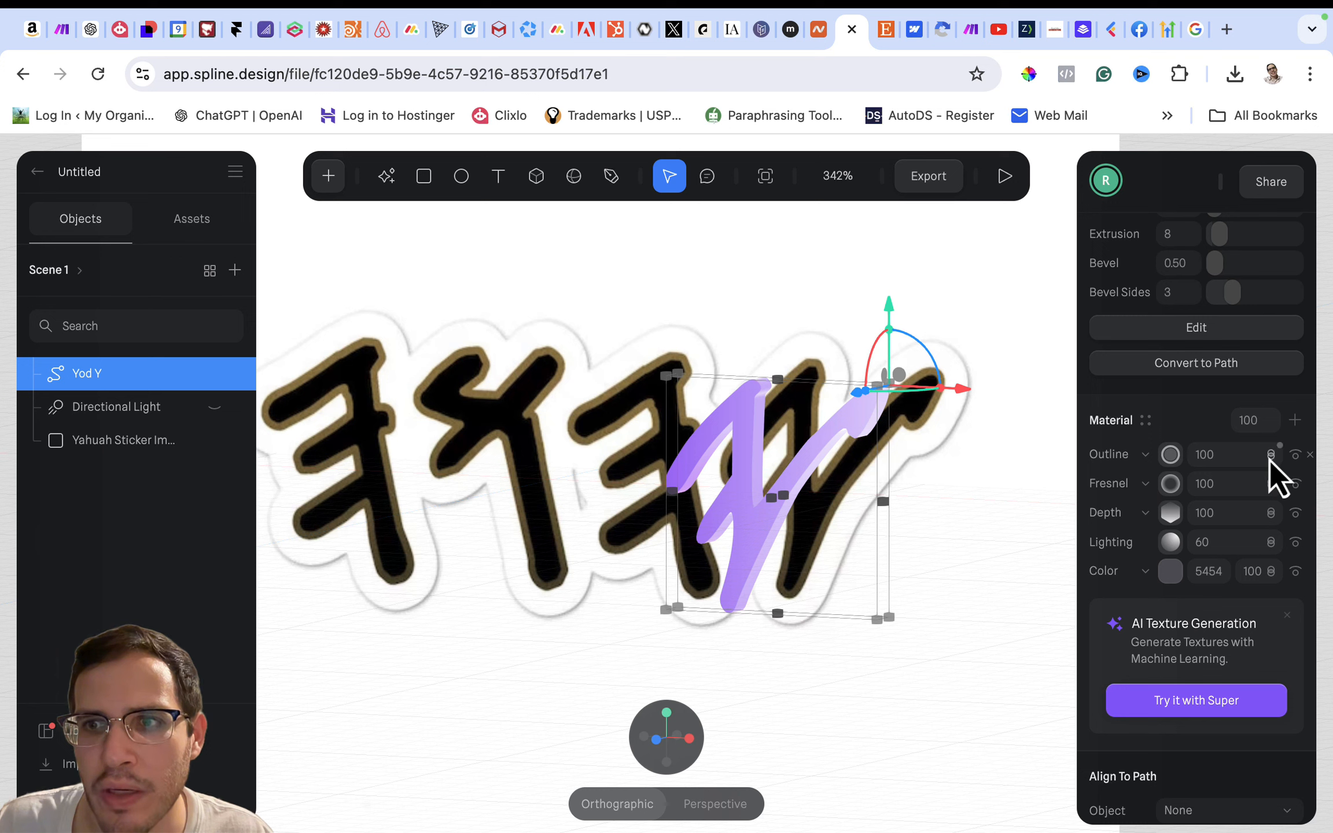
click(1270, 455)
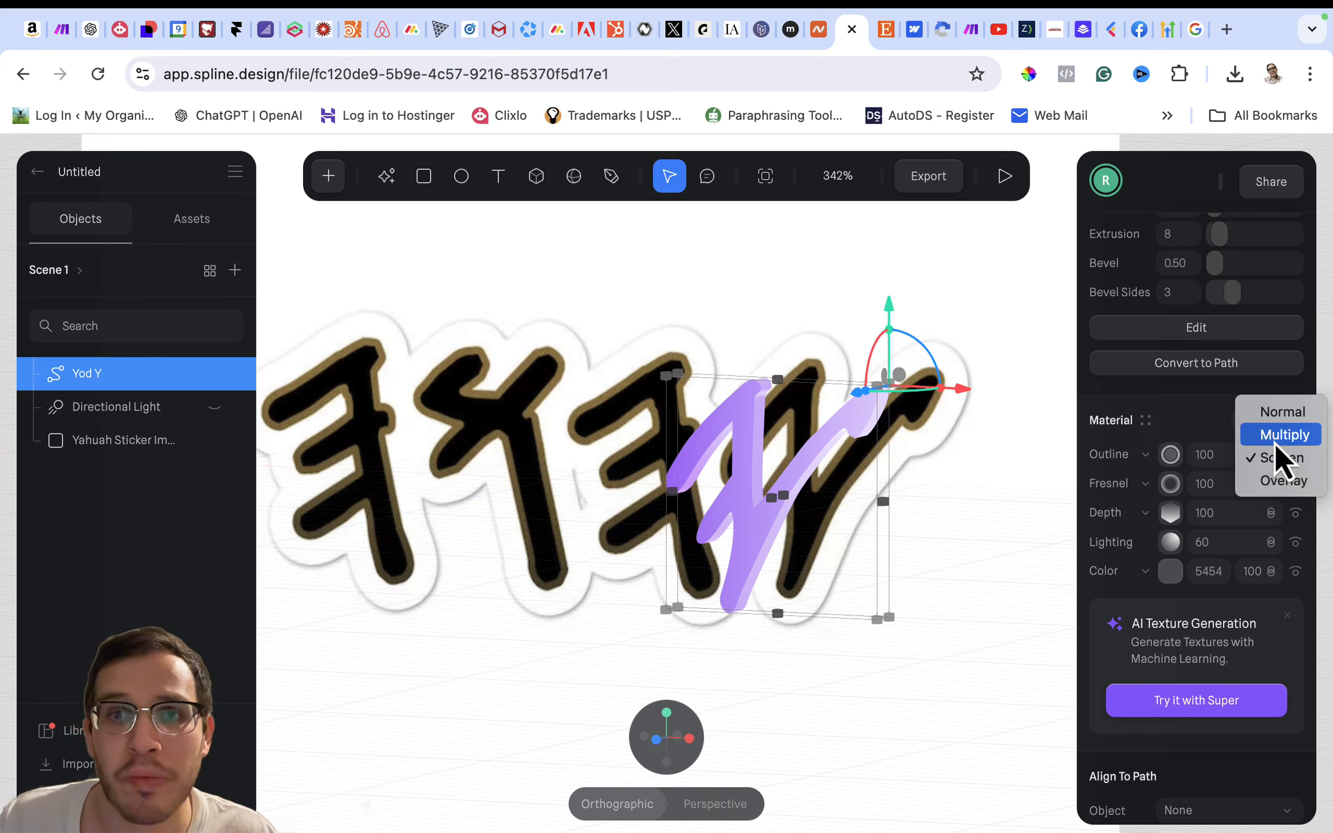
click(1275, 443)
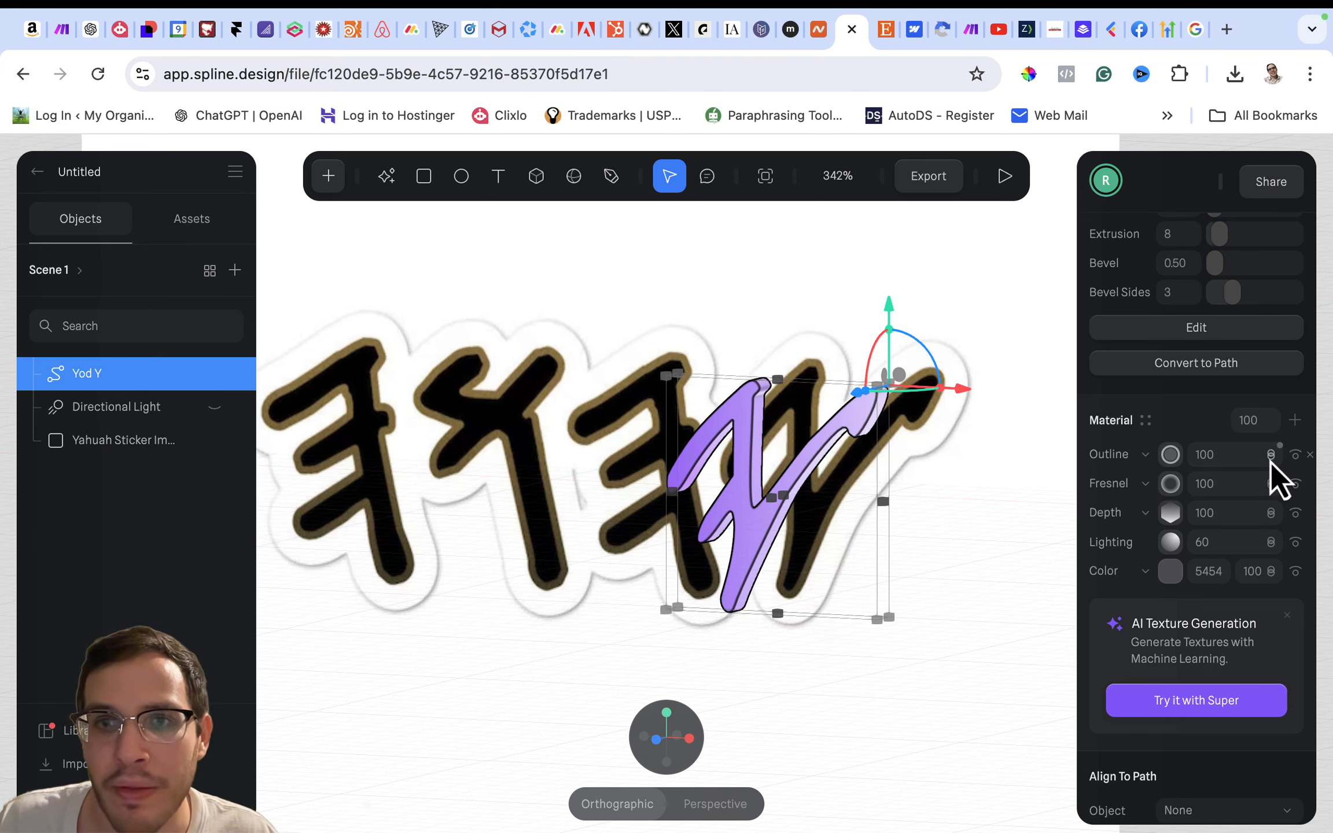
click(1271, 461)
click(1273, 435)
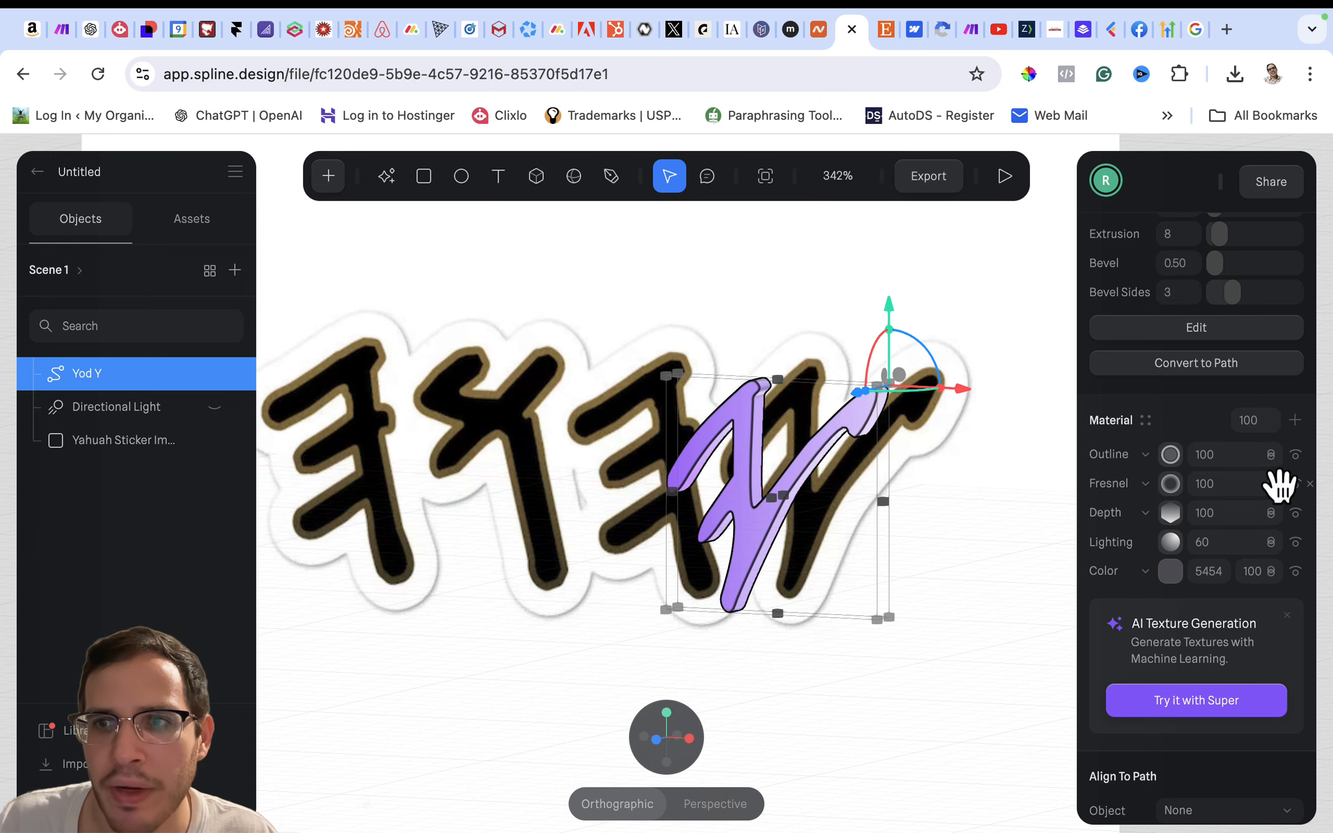
click(1276, 465)
click(1273, 527)
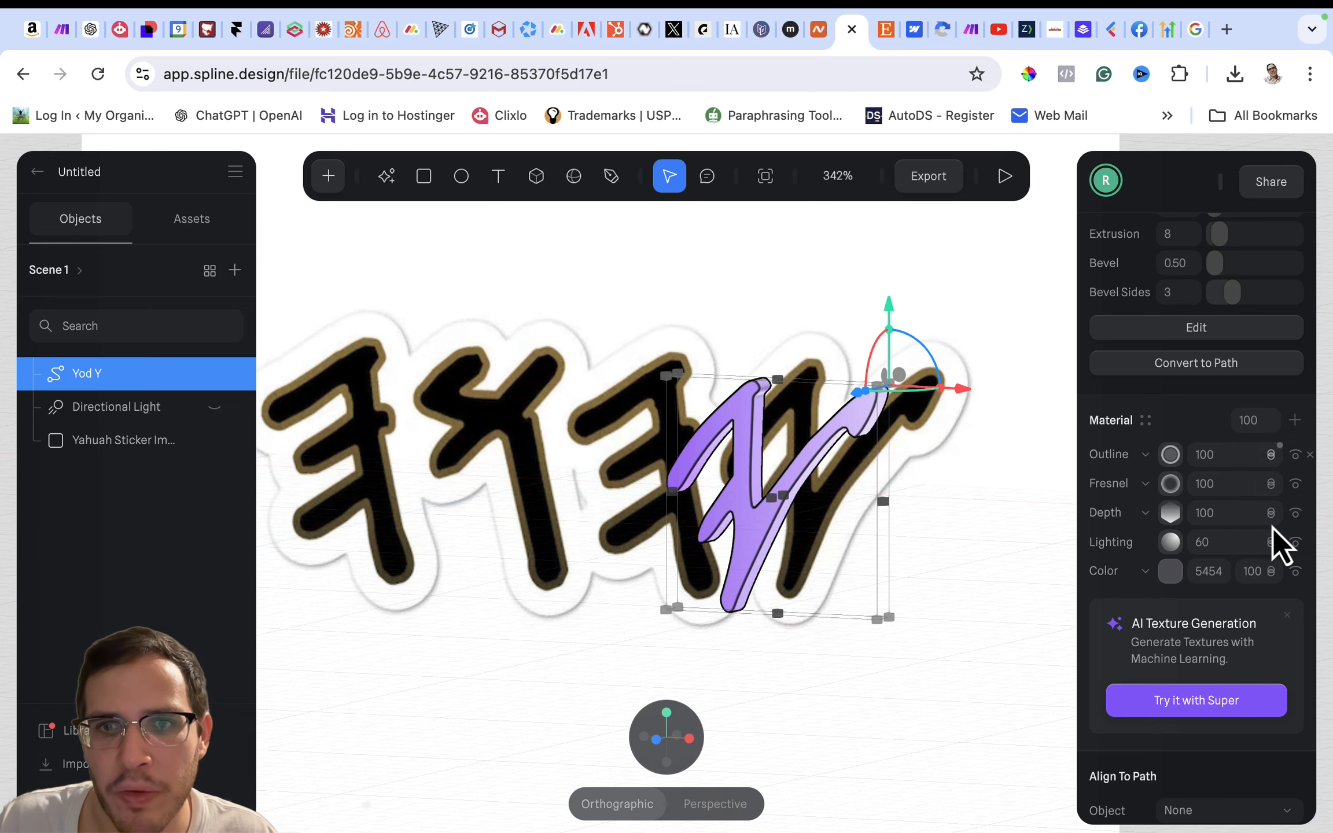
click(1007, 549)
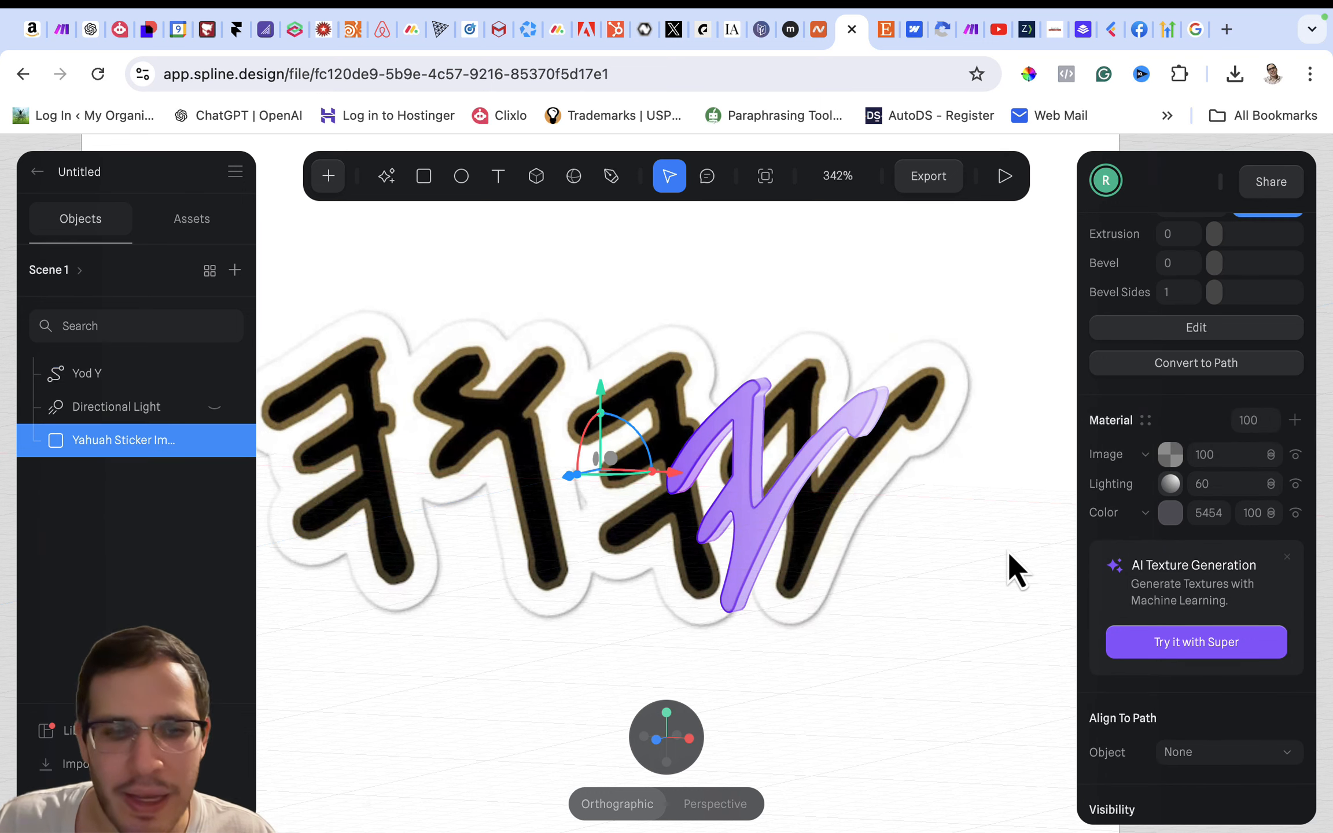
- Enter path editing on the Yod Y shape and adjust the curve handle of the point midway along the long diagonal stroke's lower edge
drag(1008, 552, 1035, 550)
click(773, 522)
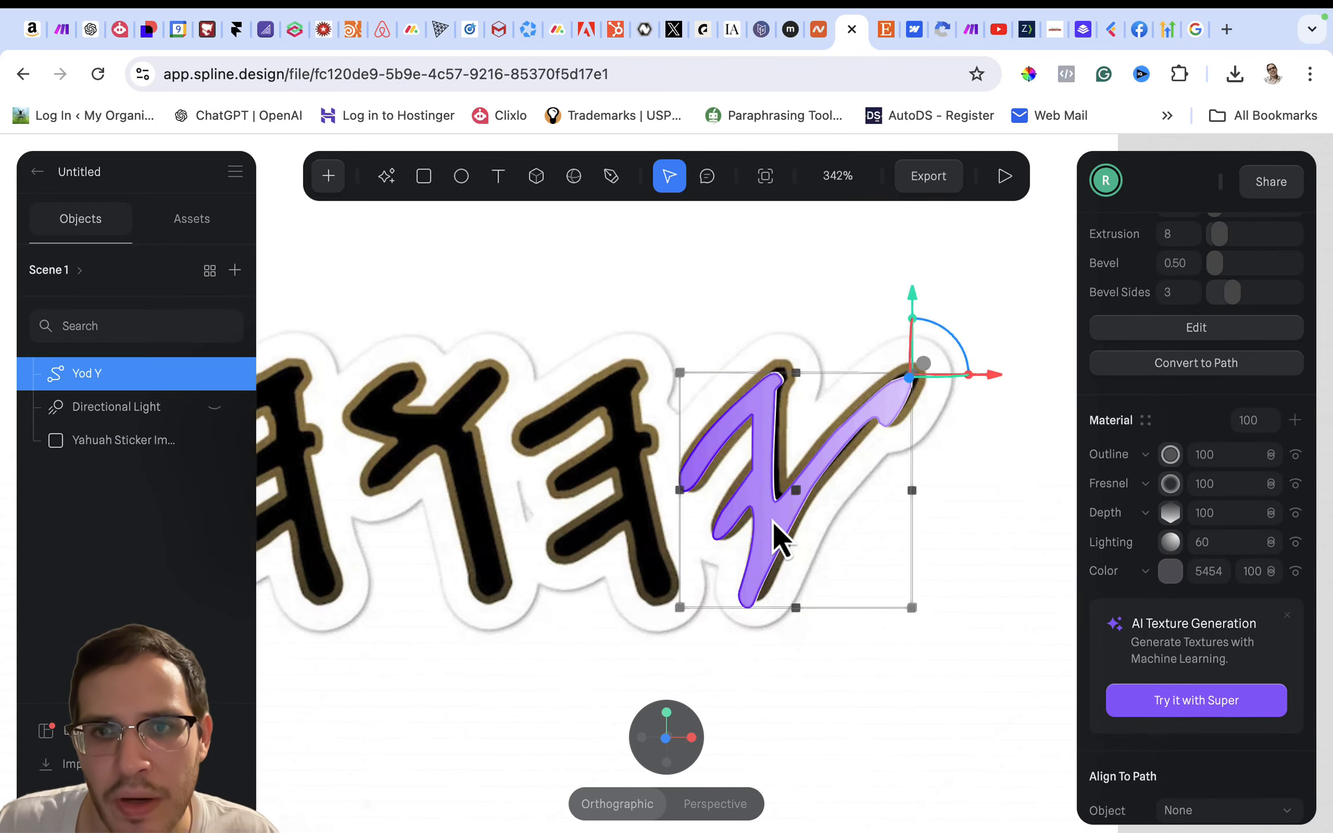
double_click(773, 522)
click(813, 486)
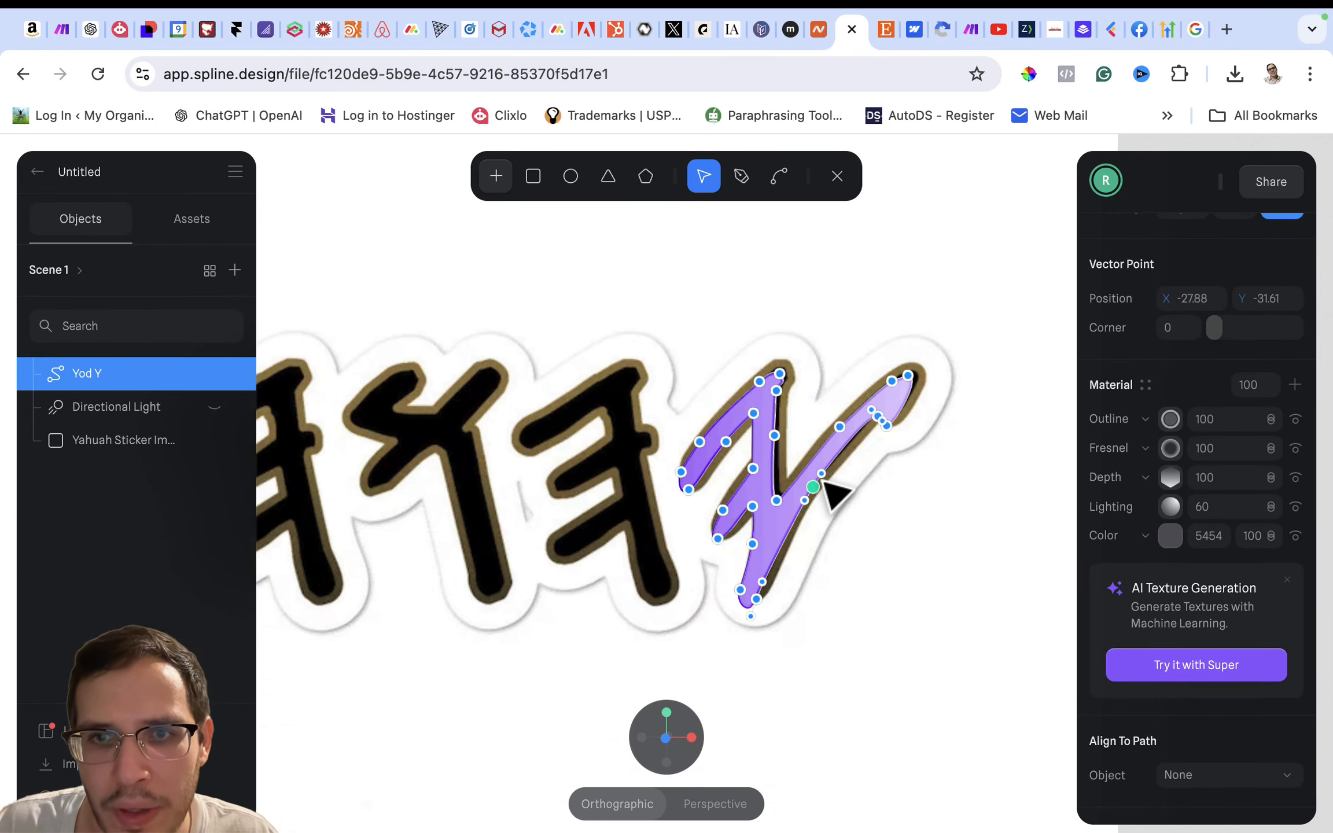
drag(826, 471, 839, 457)
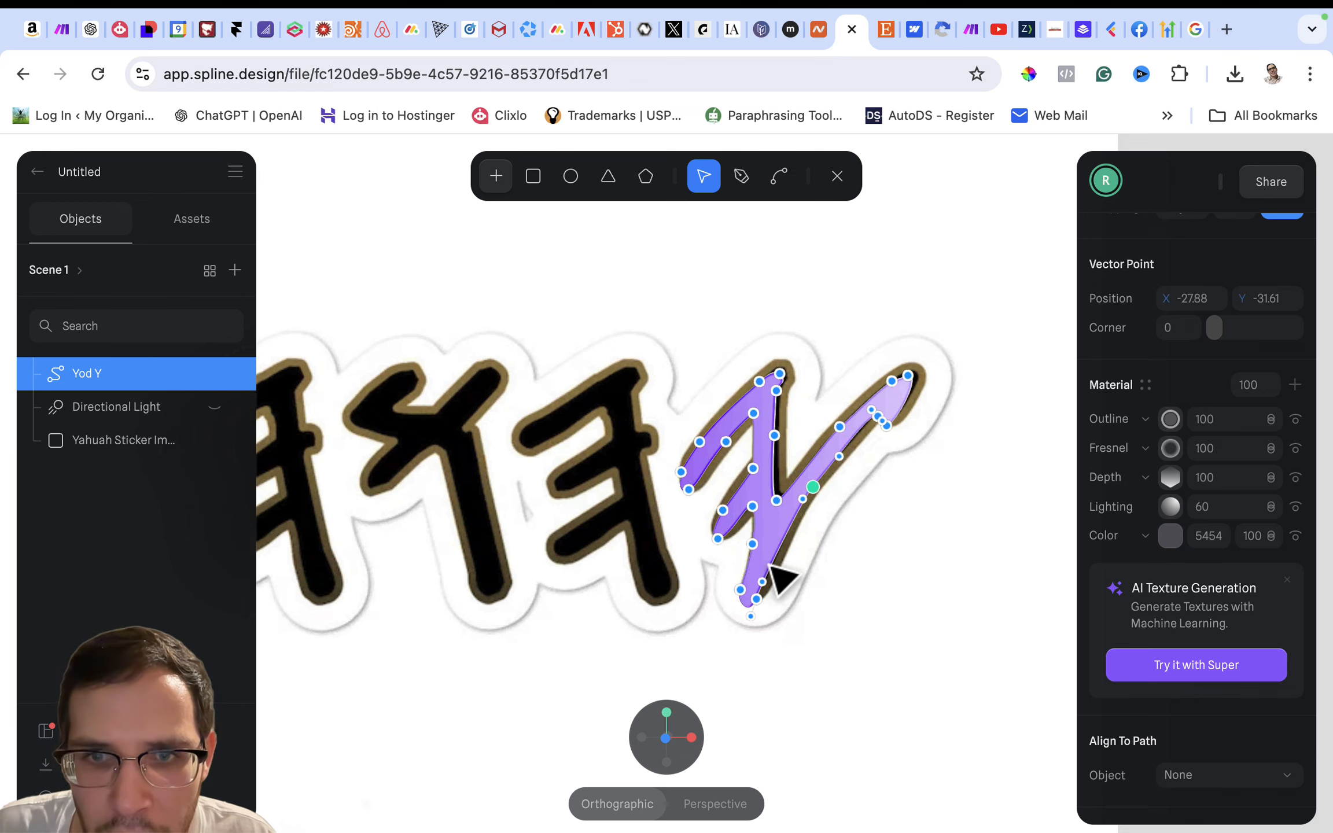
- Add a vector point with the Pen tool on the outer edge of the Yod Y's lower stem, below the diagonal stroke
click(740, 184)
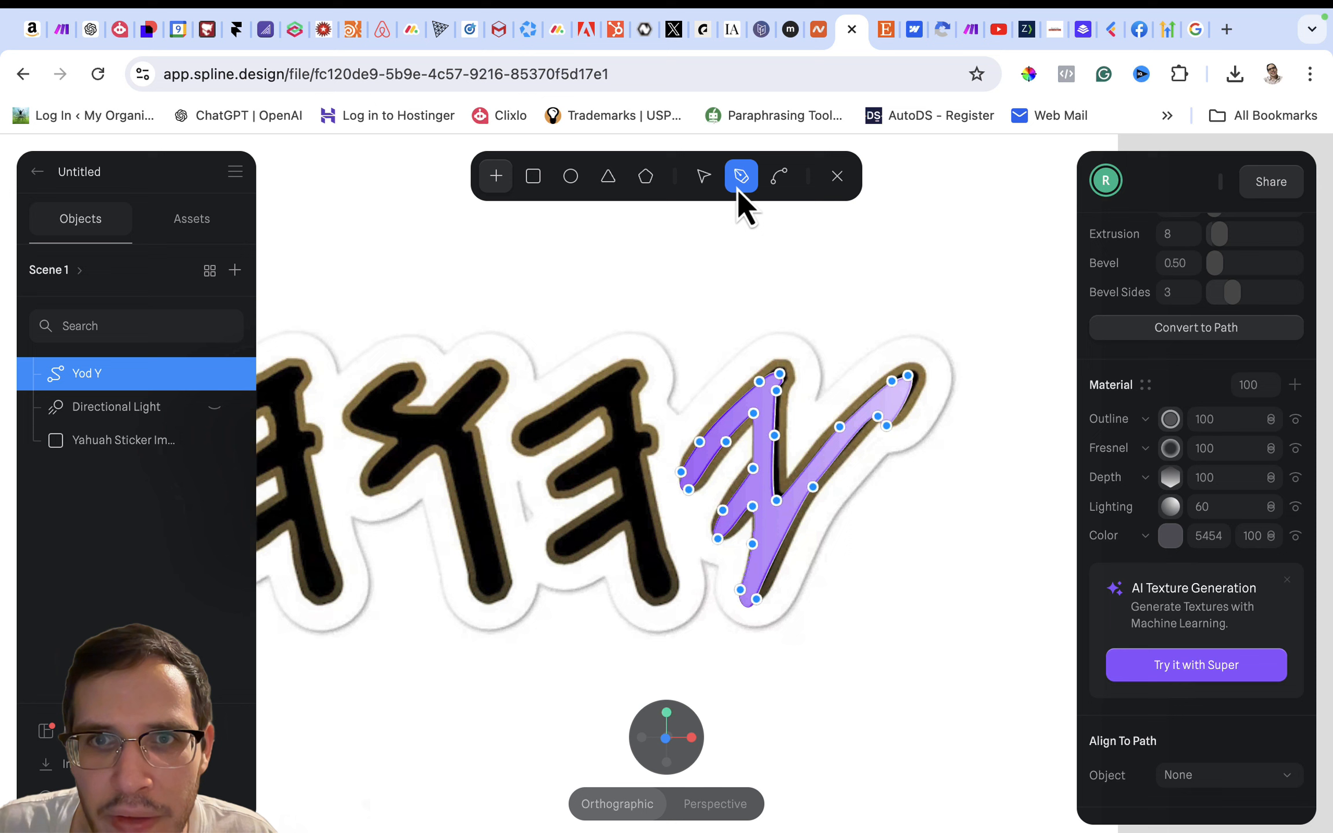
click(789, 527)
click(781, 544)
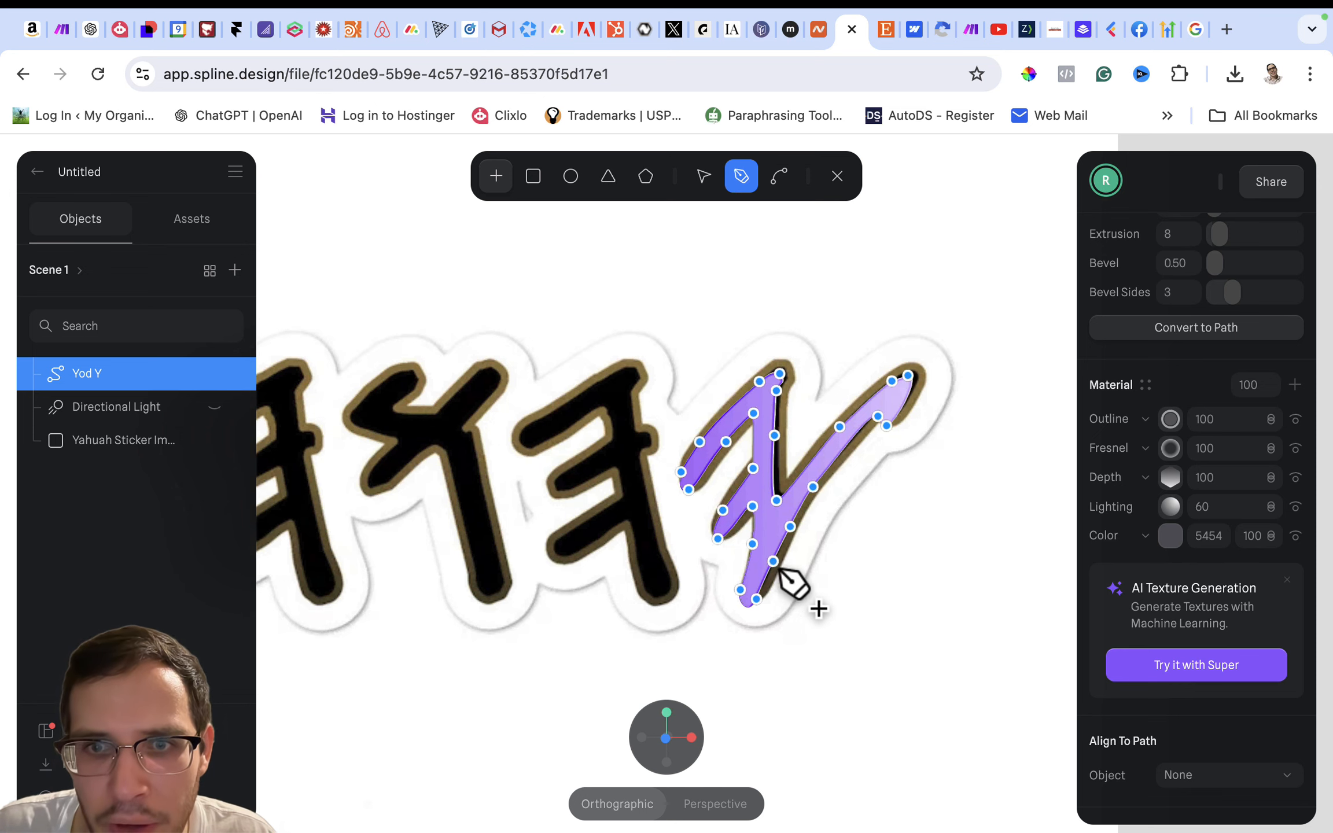
- Start refining the curve along the outer edge of the Yod Y's lower stem with the Bend tool
click(779, 178)
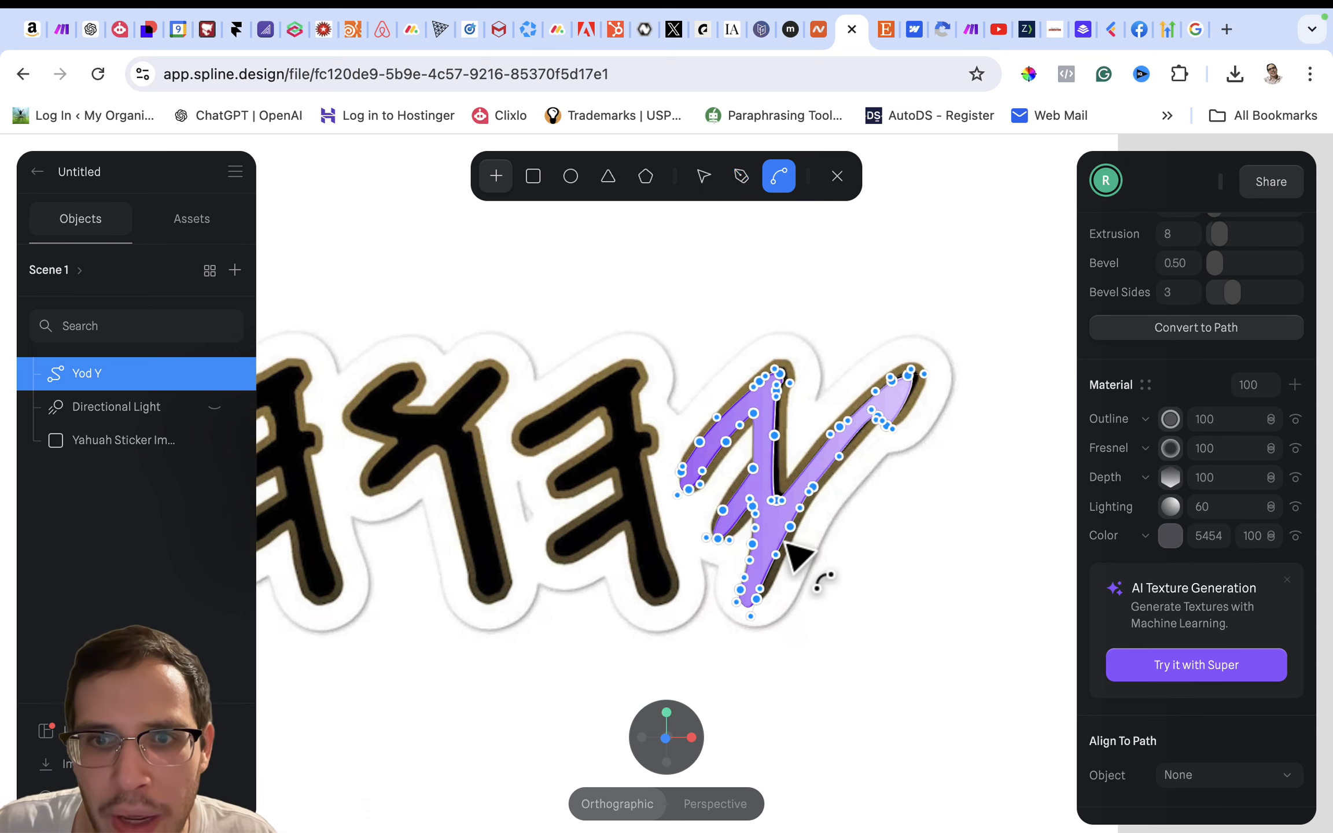
scroll(778, 557, up, 10)
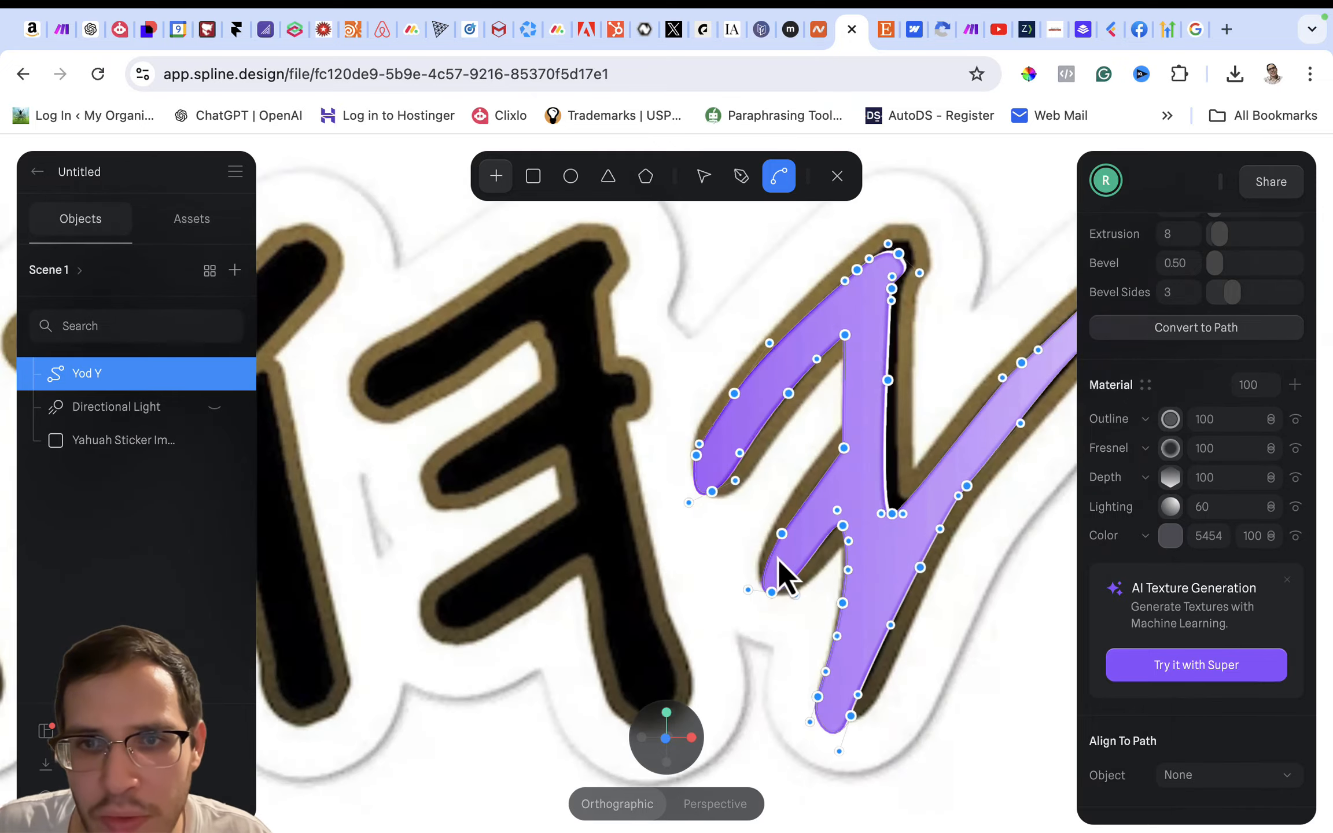
scroll(770, 554, right, 1)
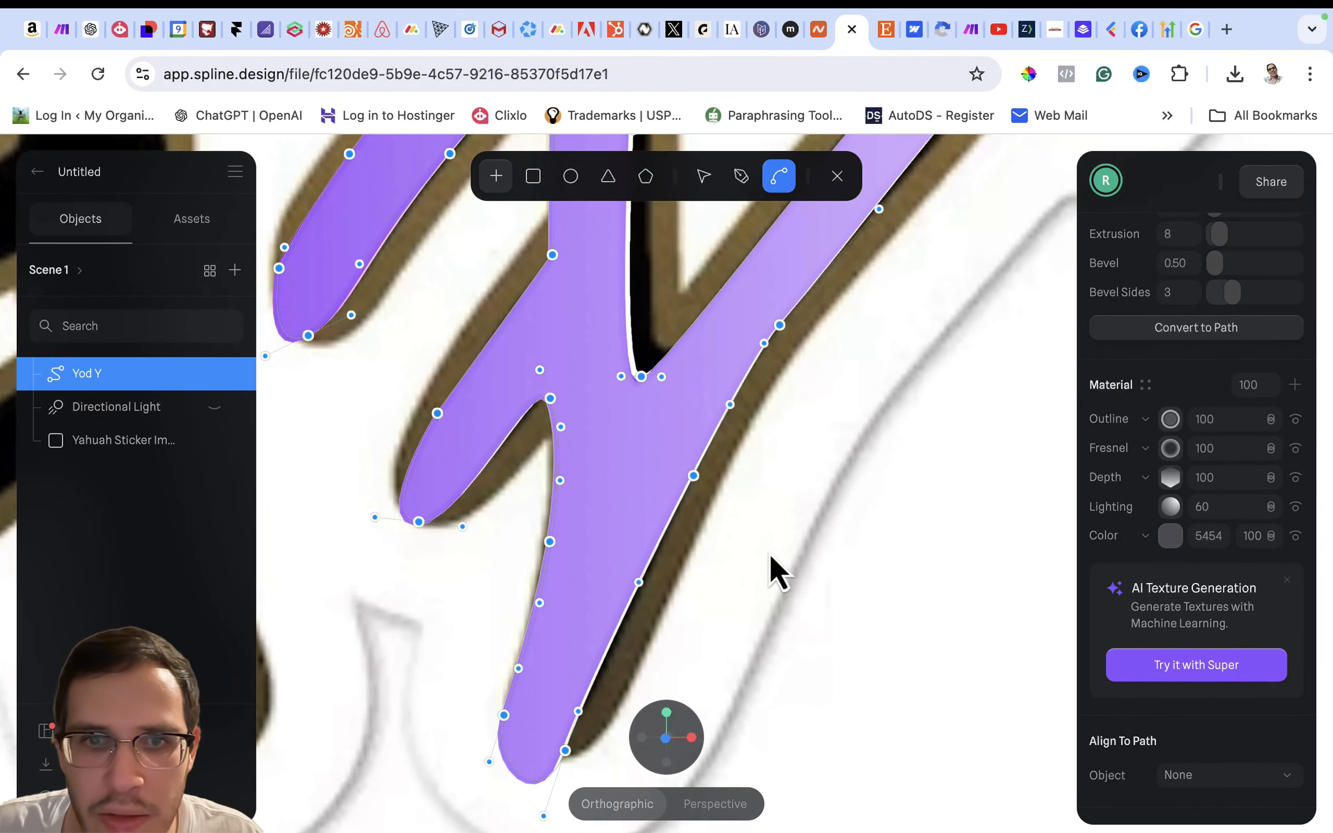
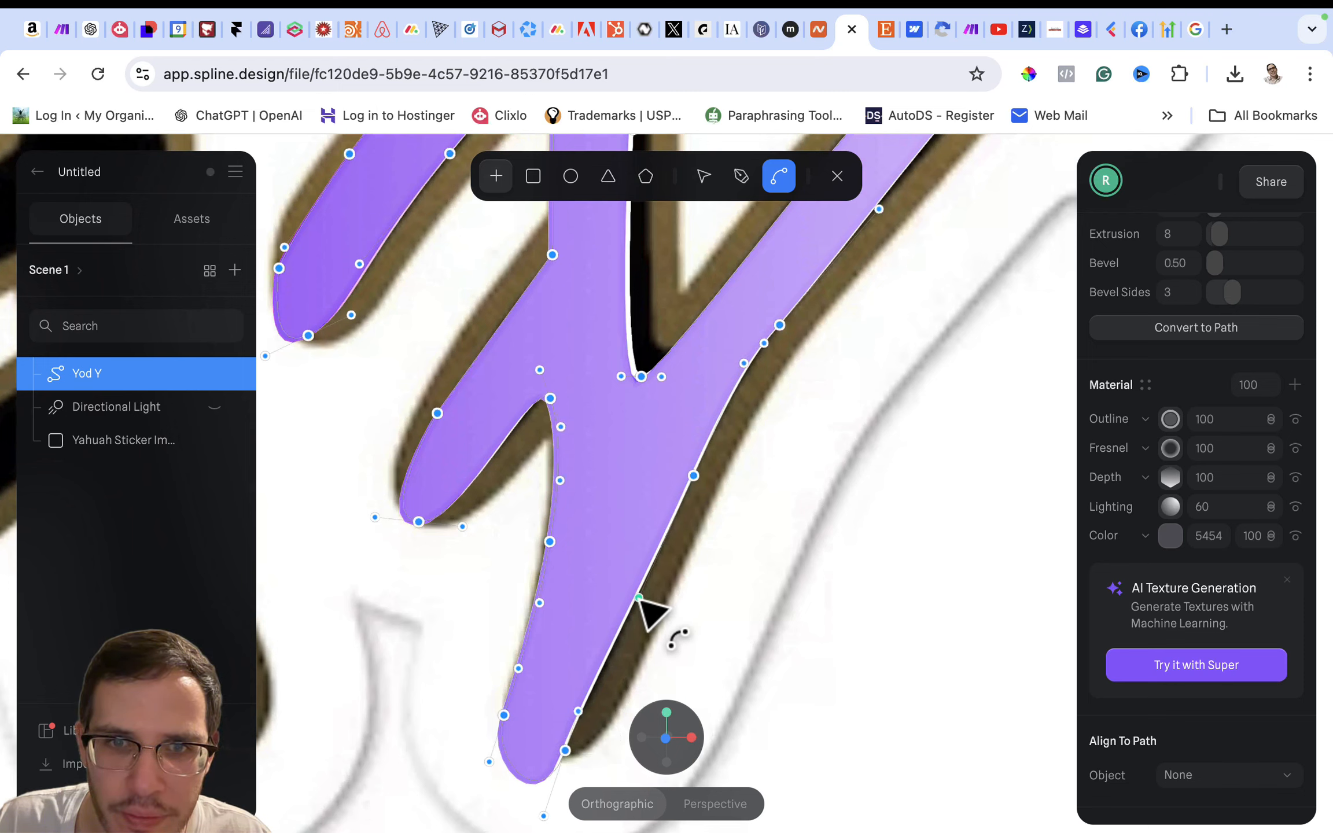
- Select the new vector point on the outer edge of the Yod Y's lower stem and leave path editing
click(638, 597)
click(704, 176)
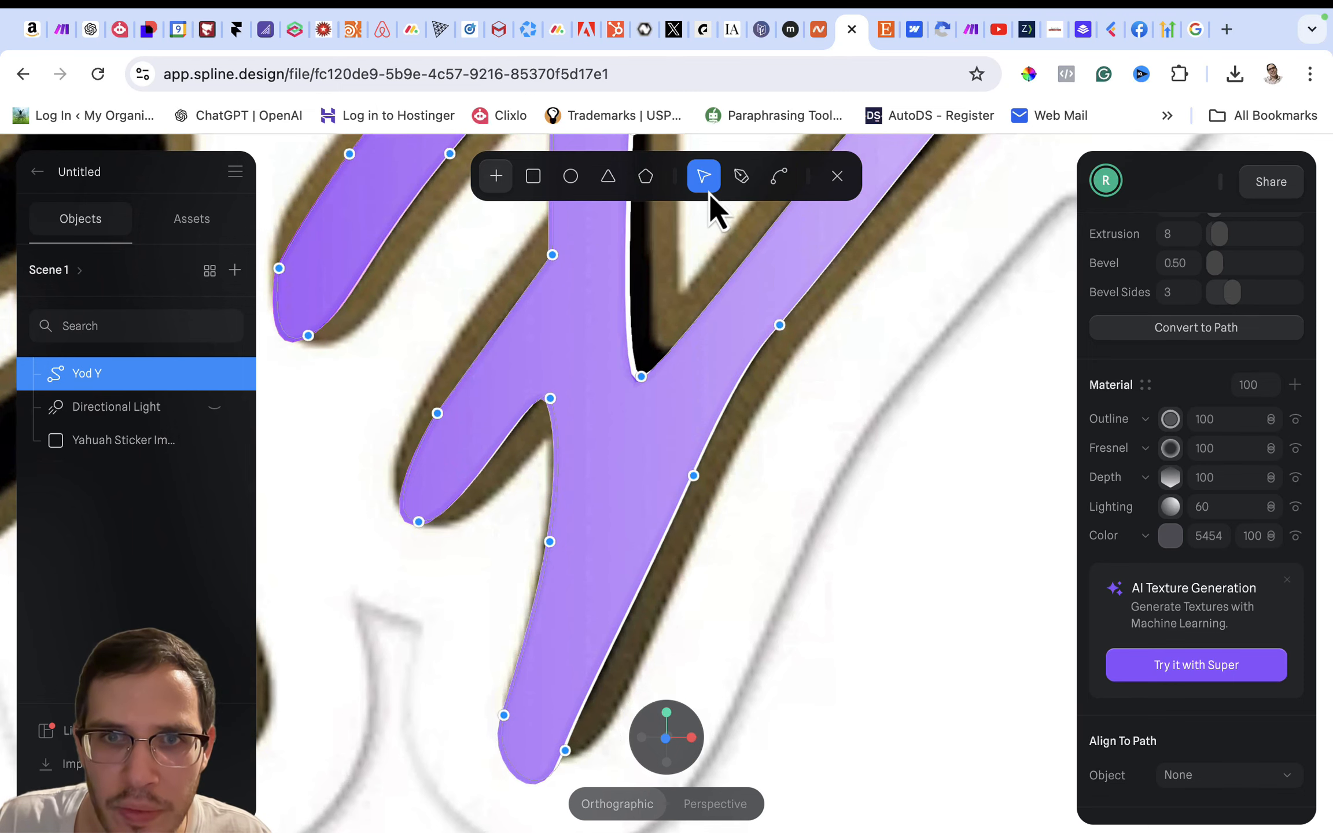
click(692, 475)
drag(691, 477, 693, 476)
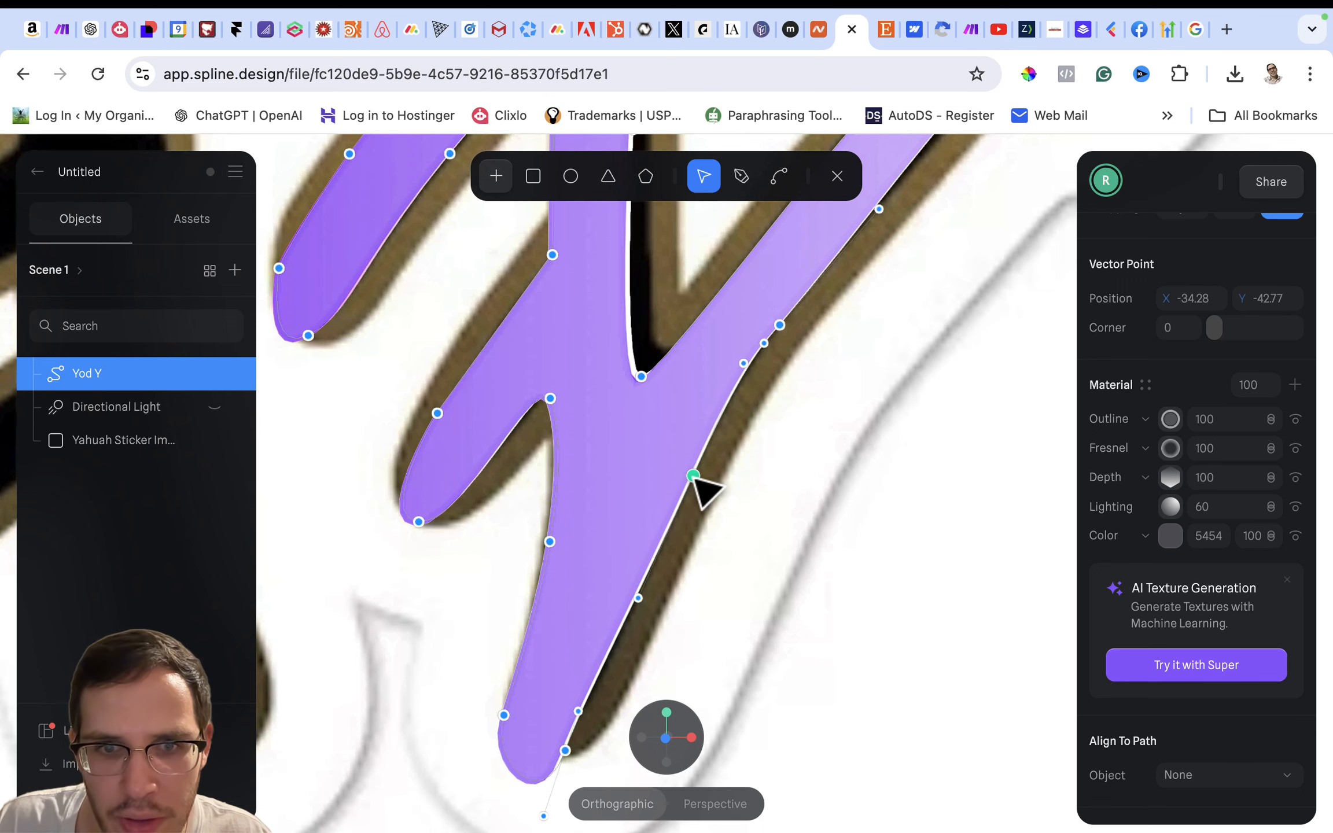
click(836, 177)
click(850, 422)
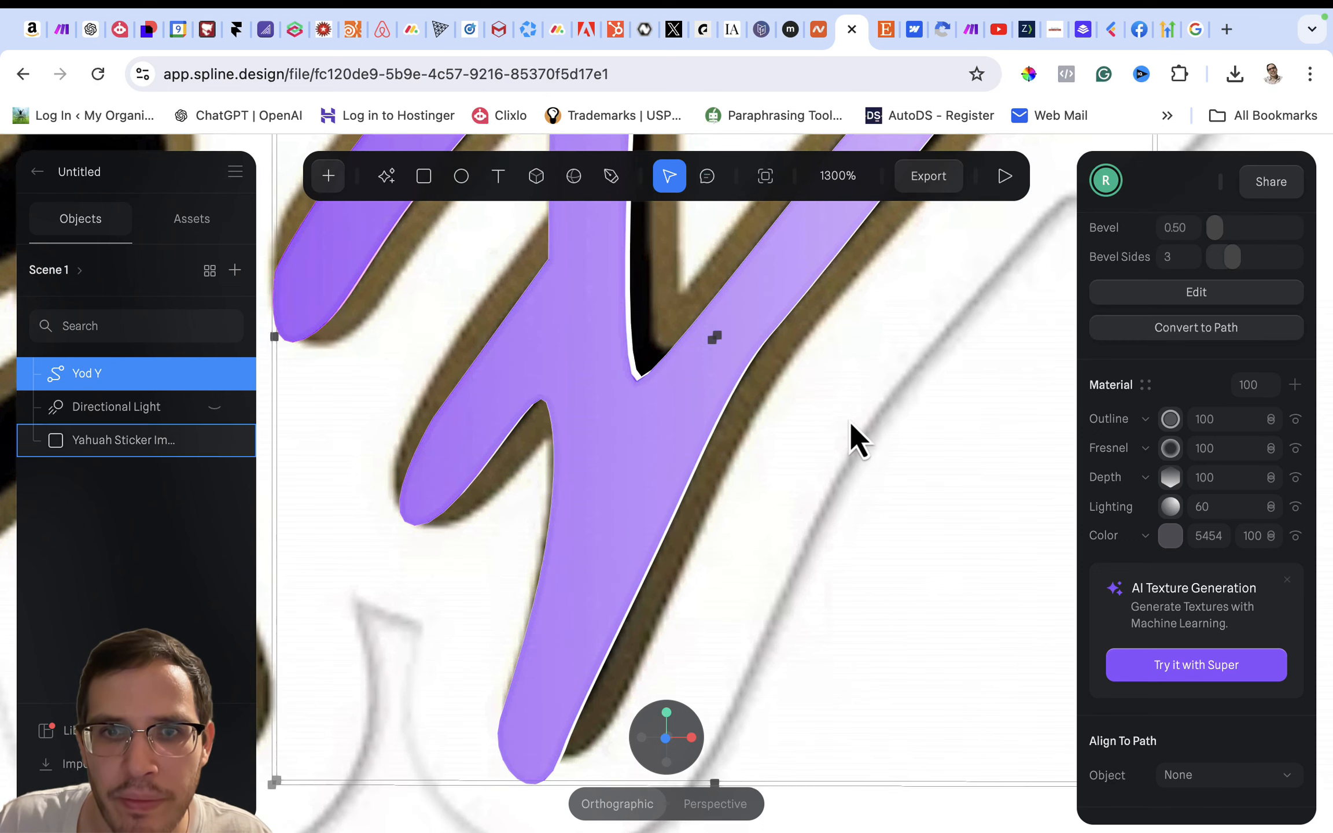
scroll(849, 423, down, 10)
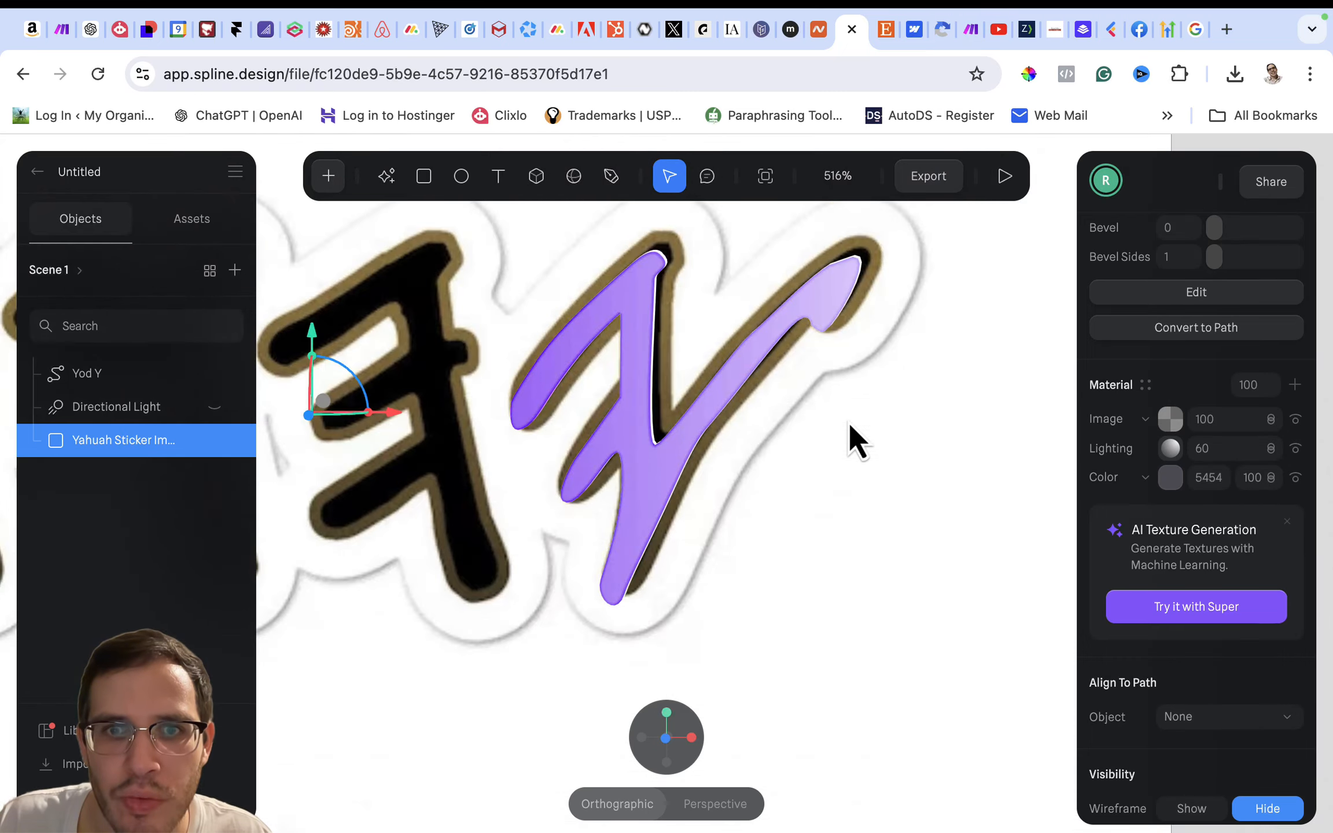
scroll(810, 468, left, 1)
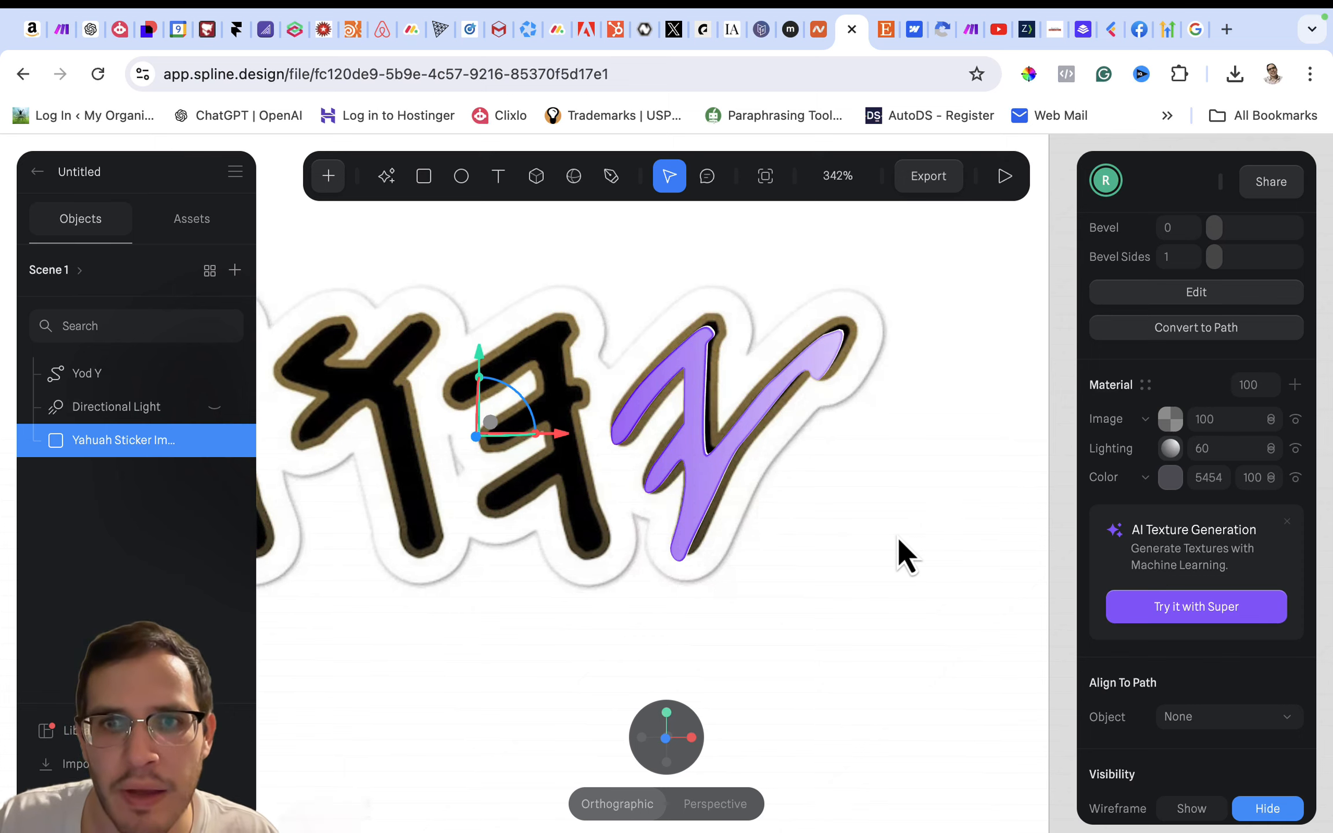
mouse_move(896, 536)
alt+mouse_down()
mouse_move(923, 531)
mouse_move(860, 533)
mouse_move(902, 537)
alt+mouse_up()
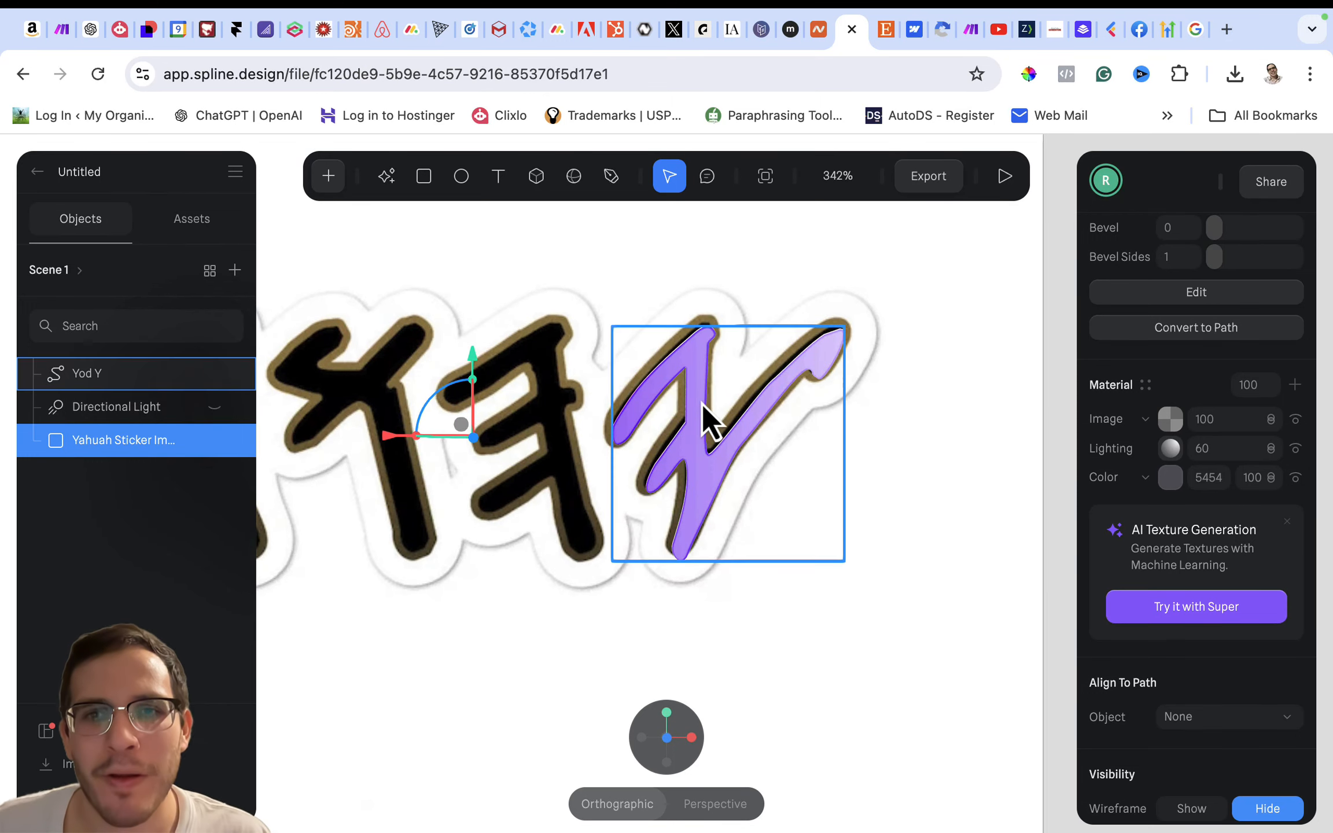
- Add a Glass layer to the Yod Y's material and place it directly below the Fresnel layer
double_click(698, 451)
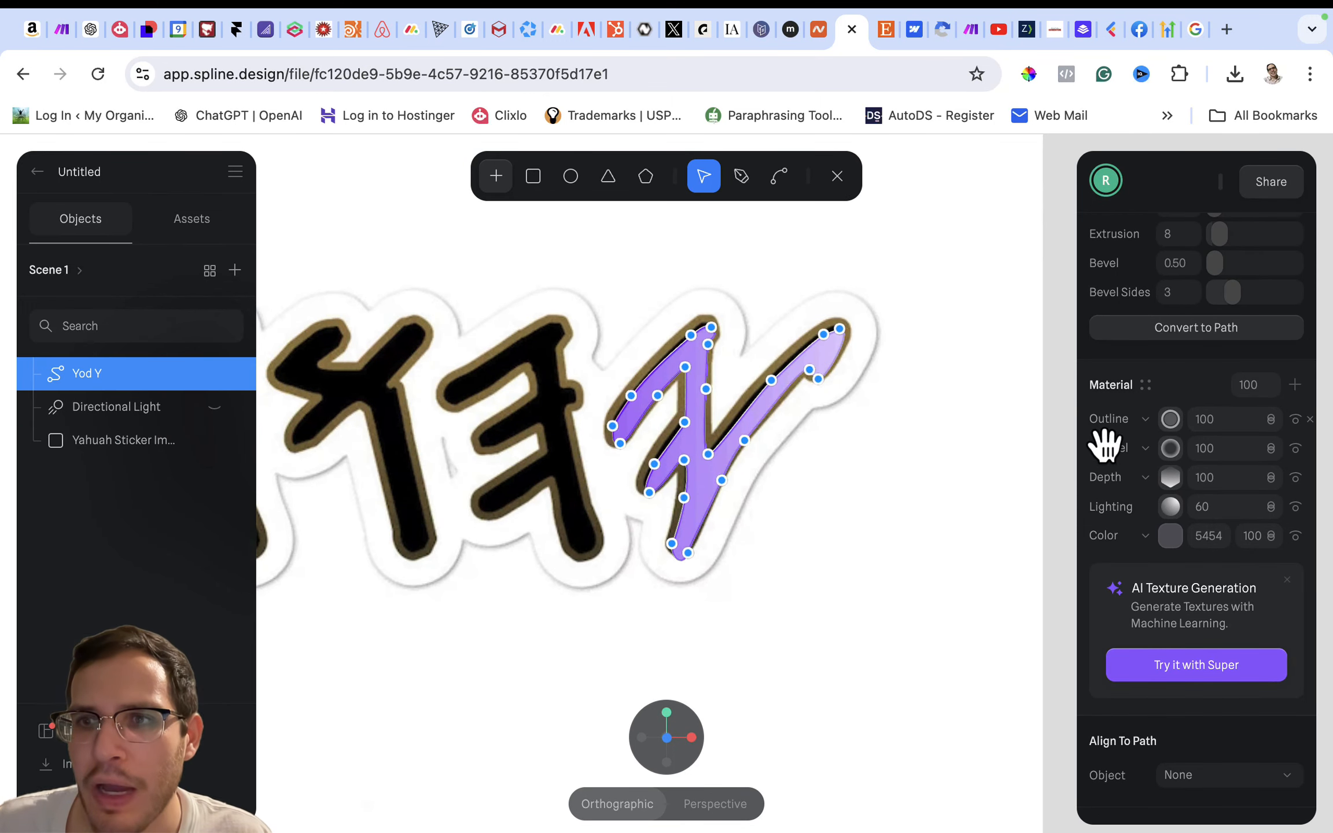
click(1294, 385)
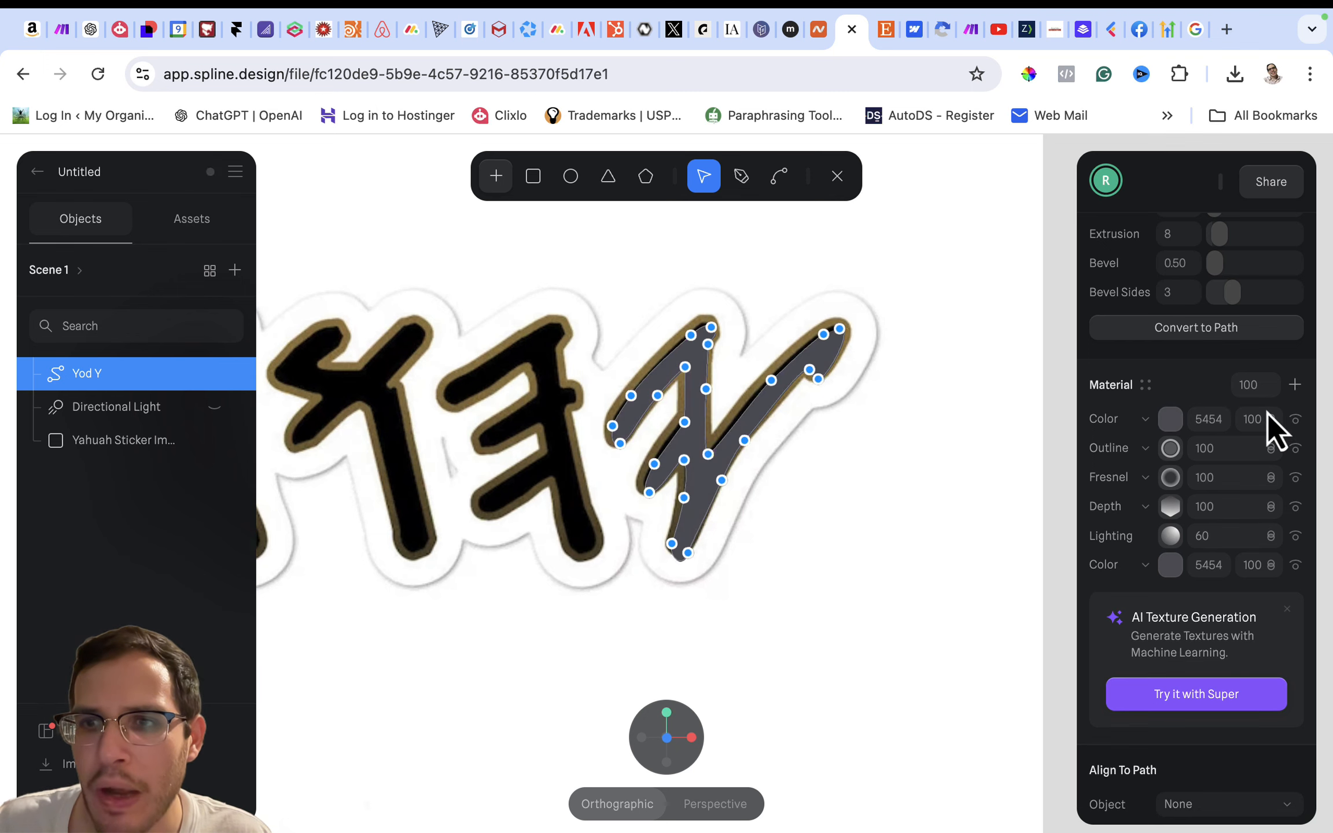
click(1151, 424)
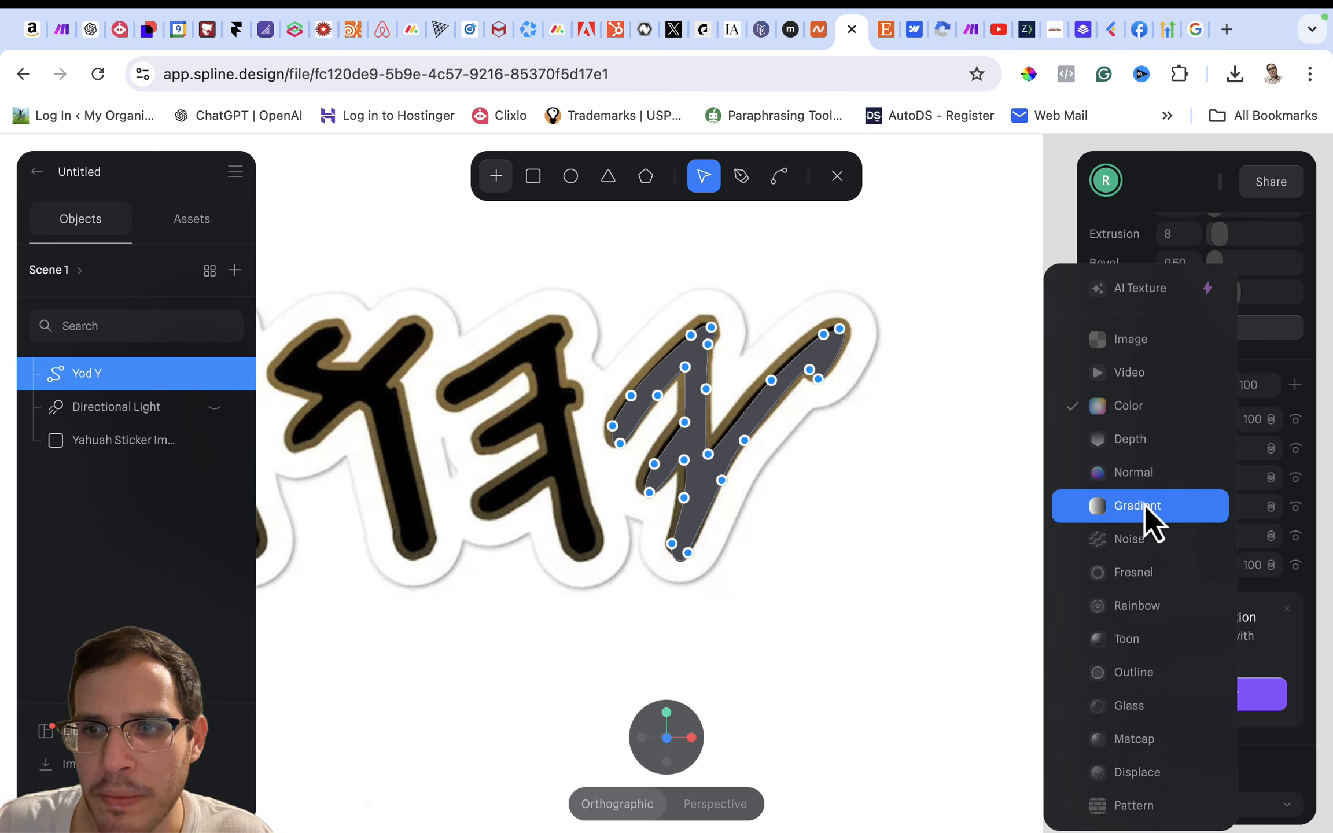
click(1148, 705)
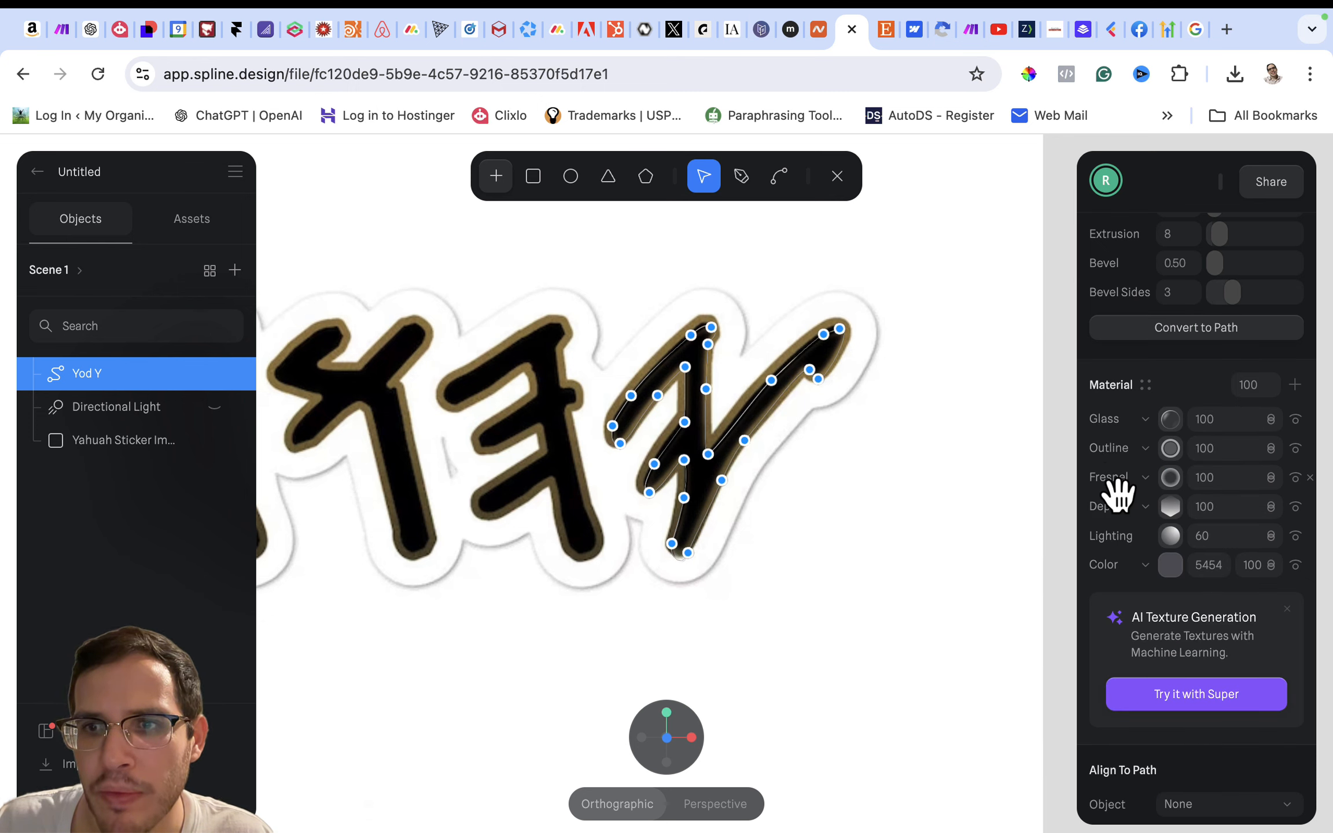
drag(1119, 435, 1135, 499)
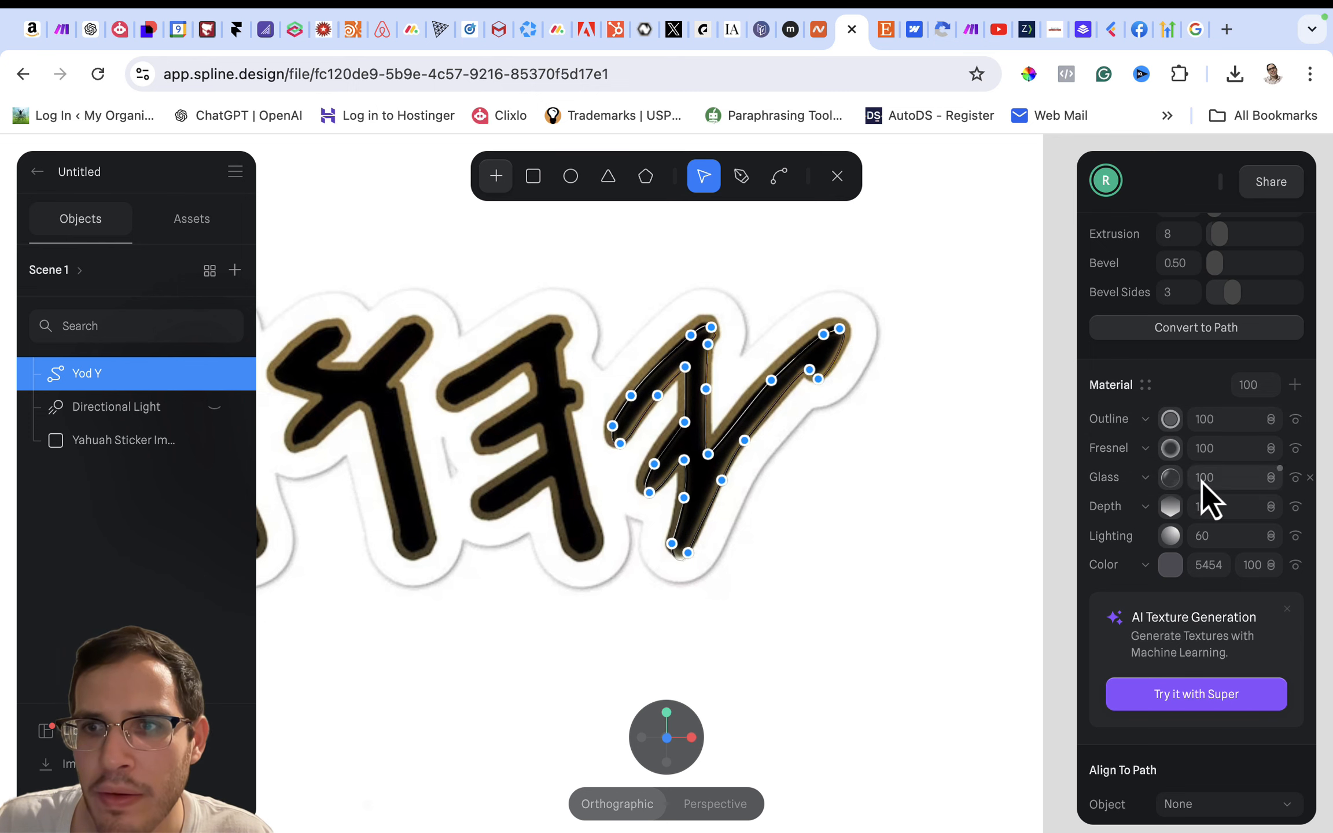
- Hide the Yahuah sticker image and set the Glass layer's blending to Overlay
scroll(950, 373, up, 10)
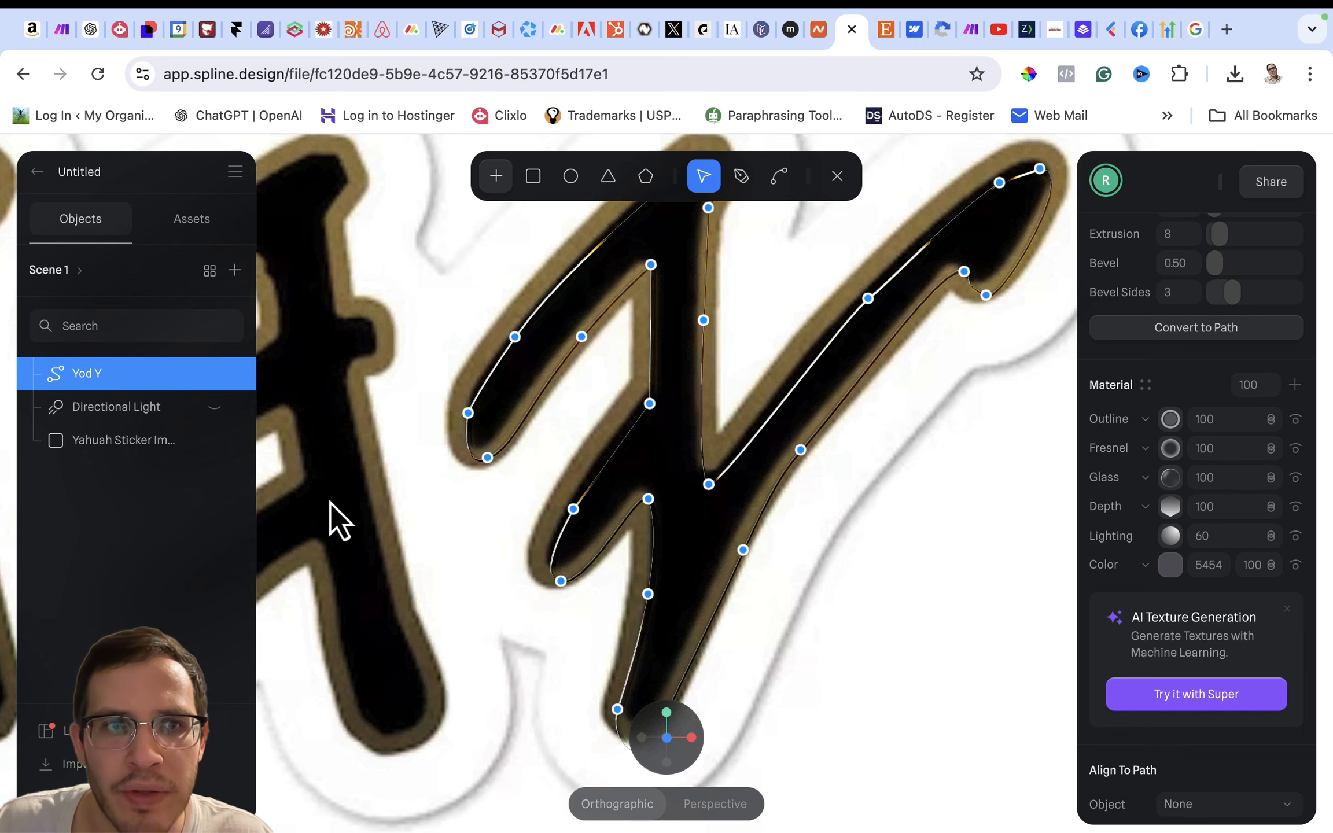
click(217, 444)
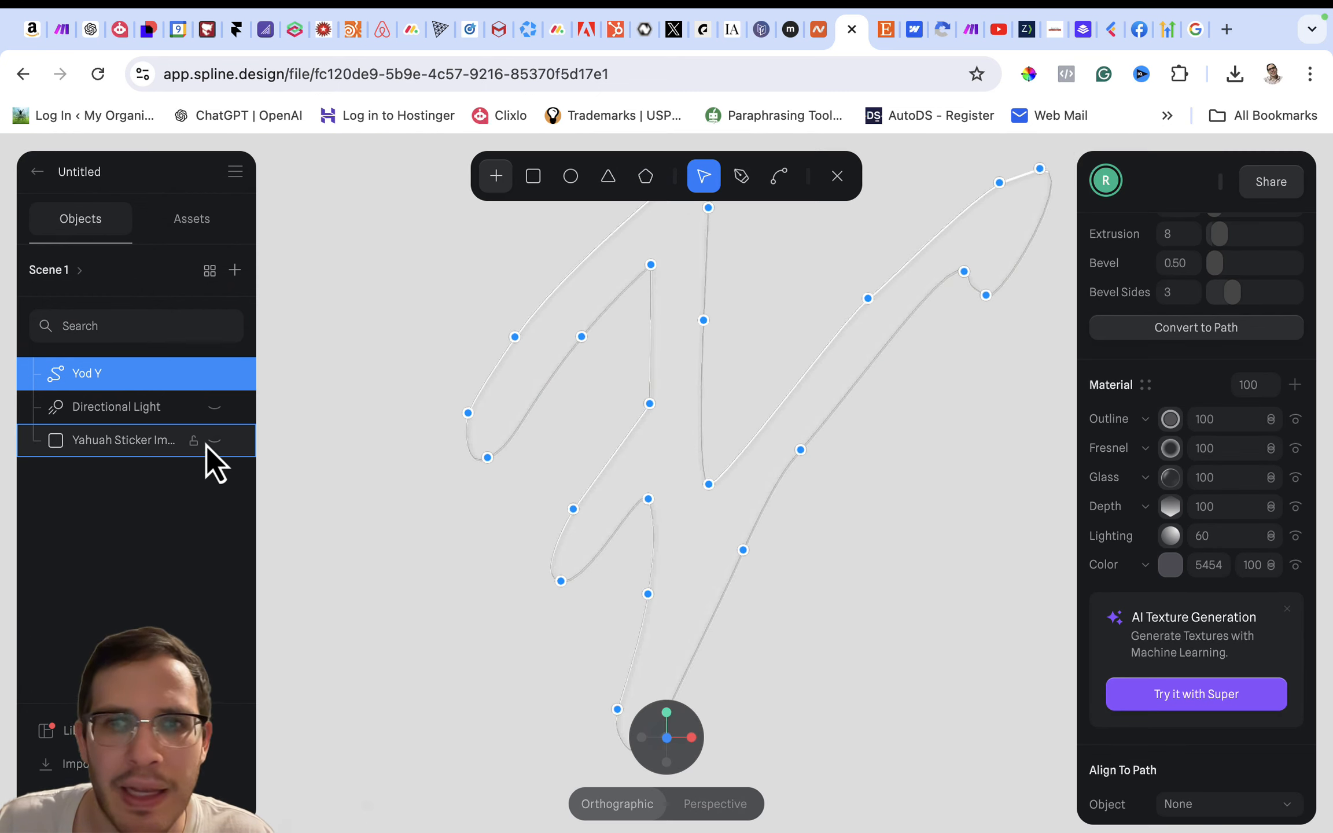
click(1270, 481)
click(1267, 552)
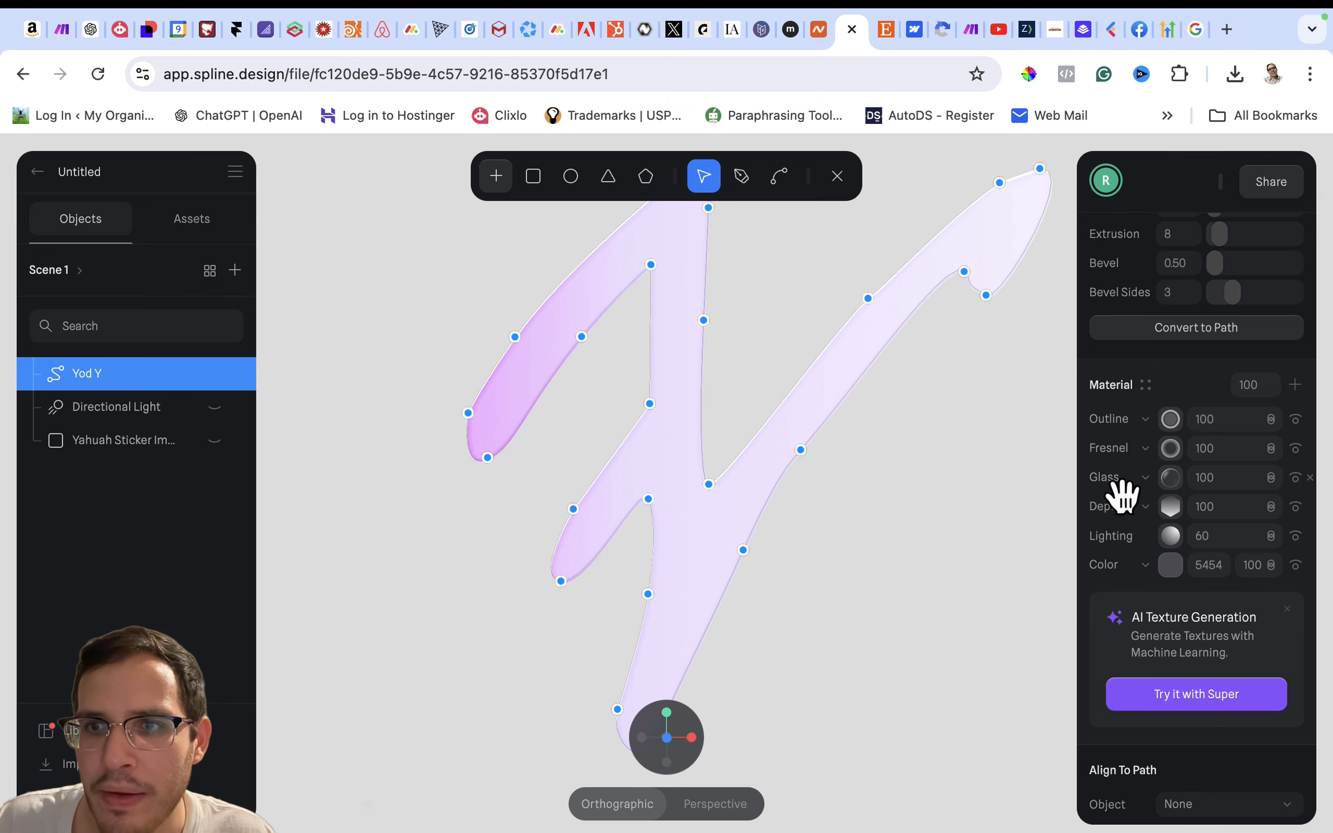
- Move the Glass layer below Depth and try Normal and the other blending modes on it
drag(1122, 495, 1121, 532)
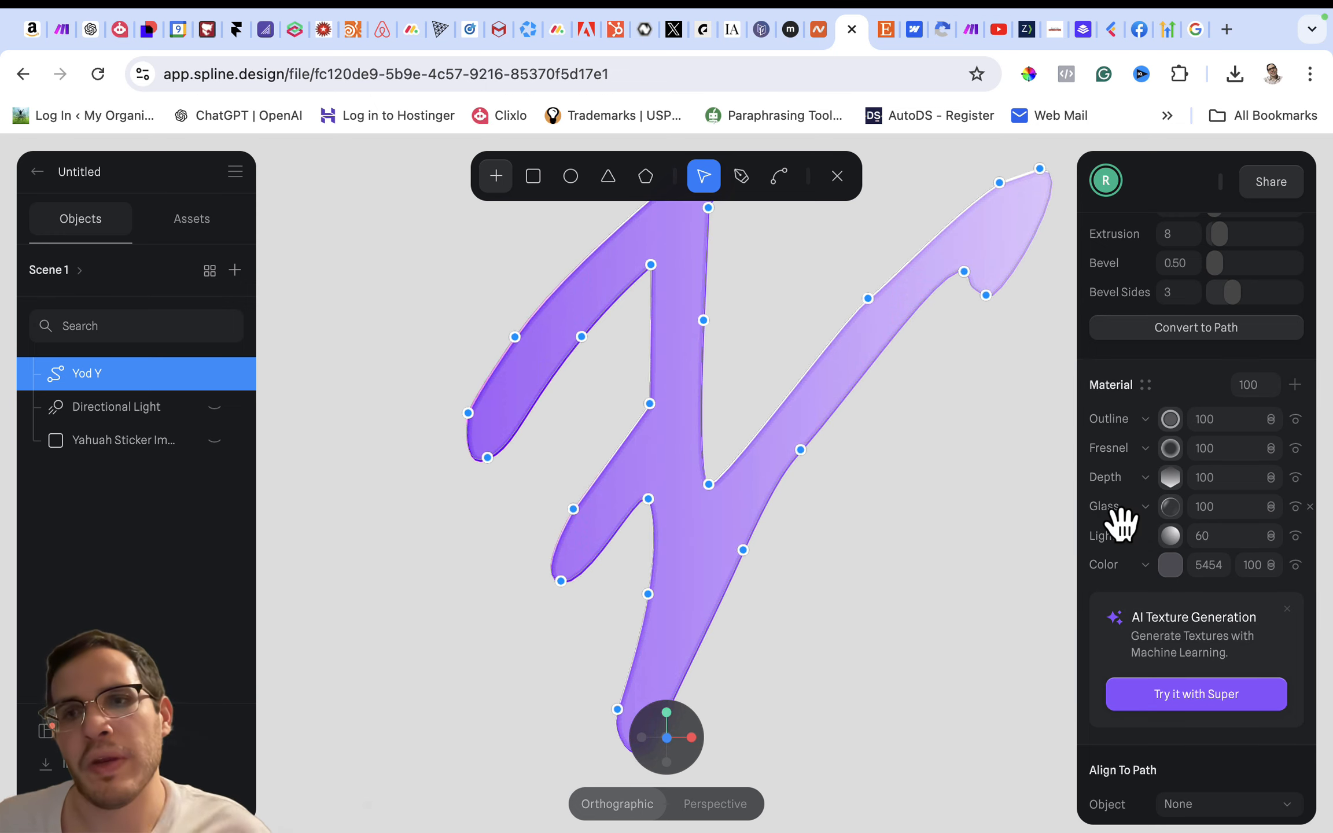
click(1271, 507)
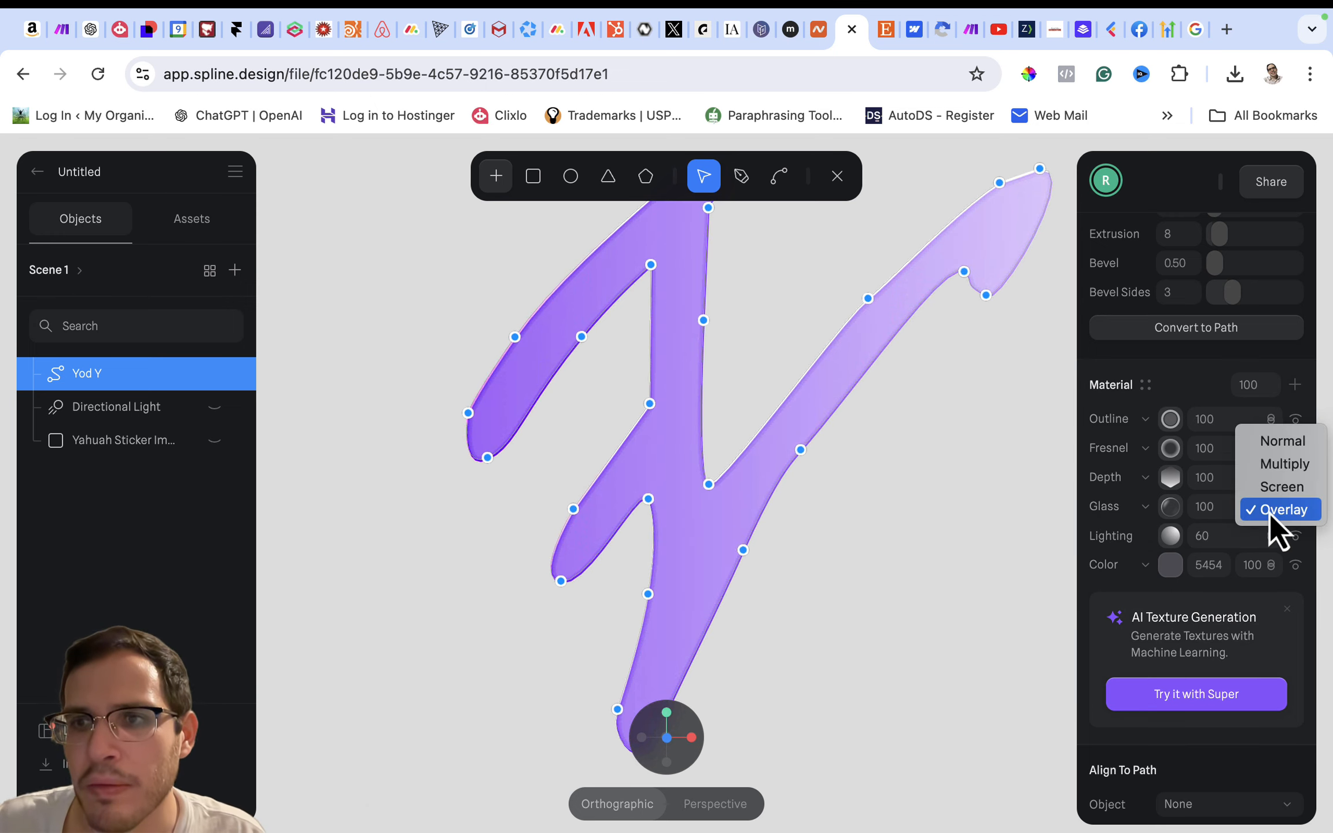
click(1283, 442)
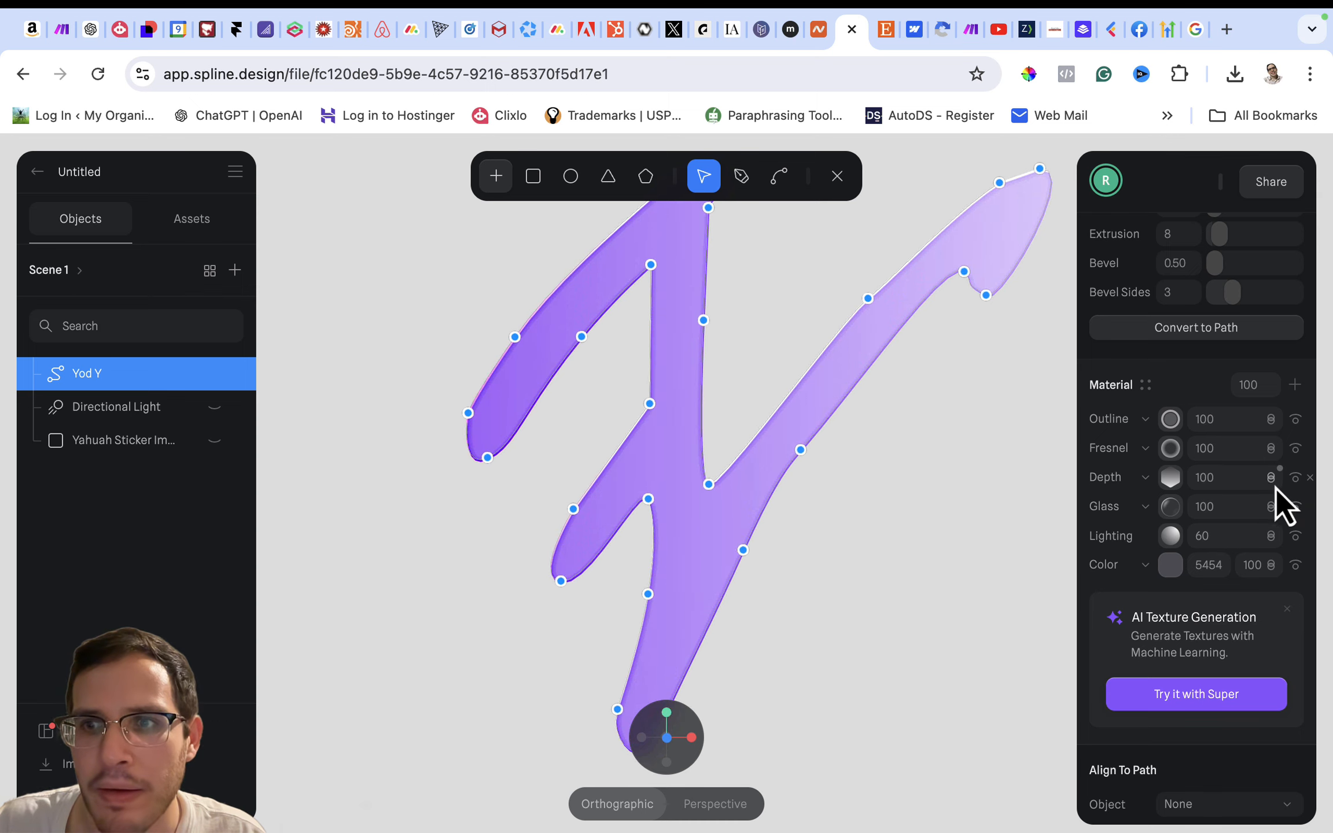
click(1276, 527)
click(1278, 535)
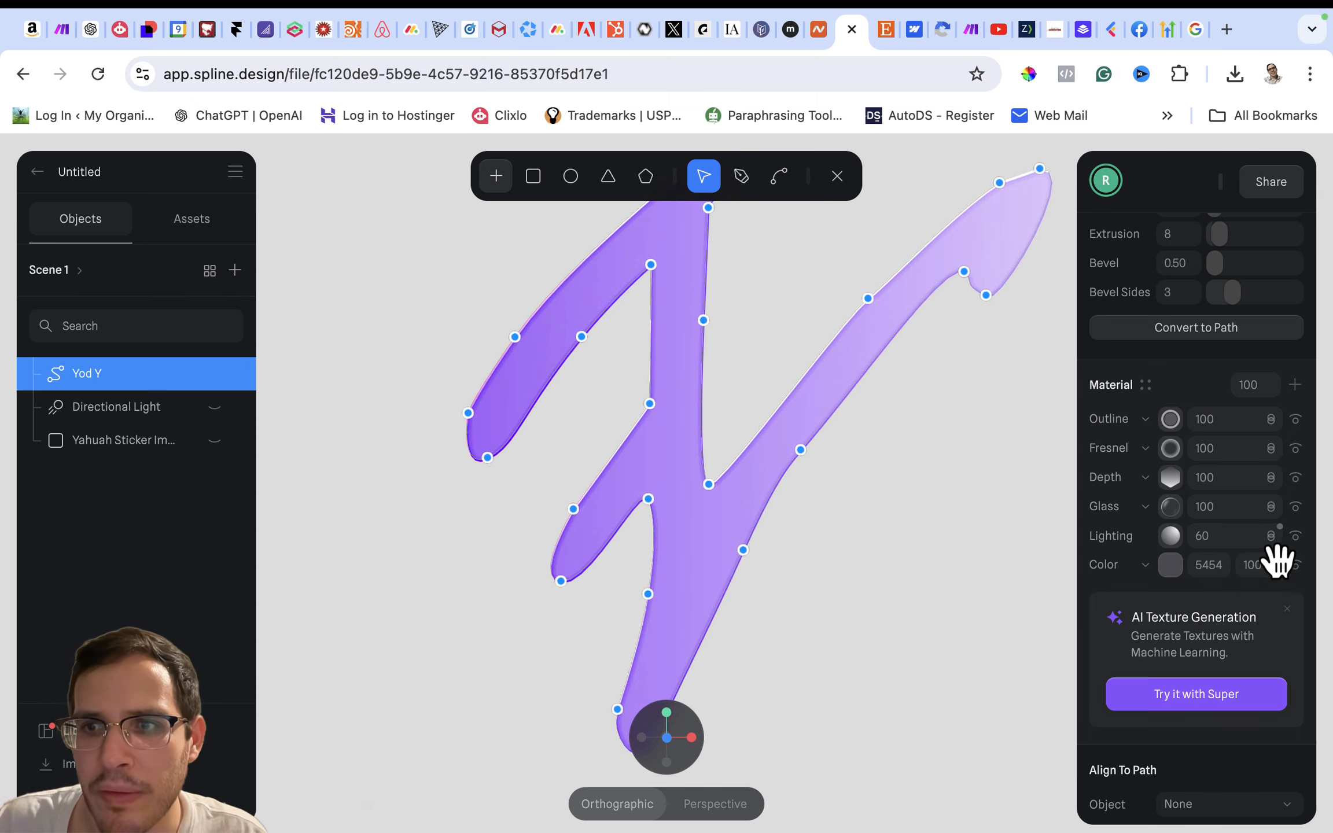
click(1272, 514)
click(1274, 536)
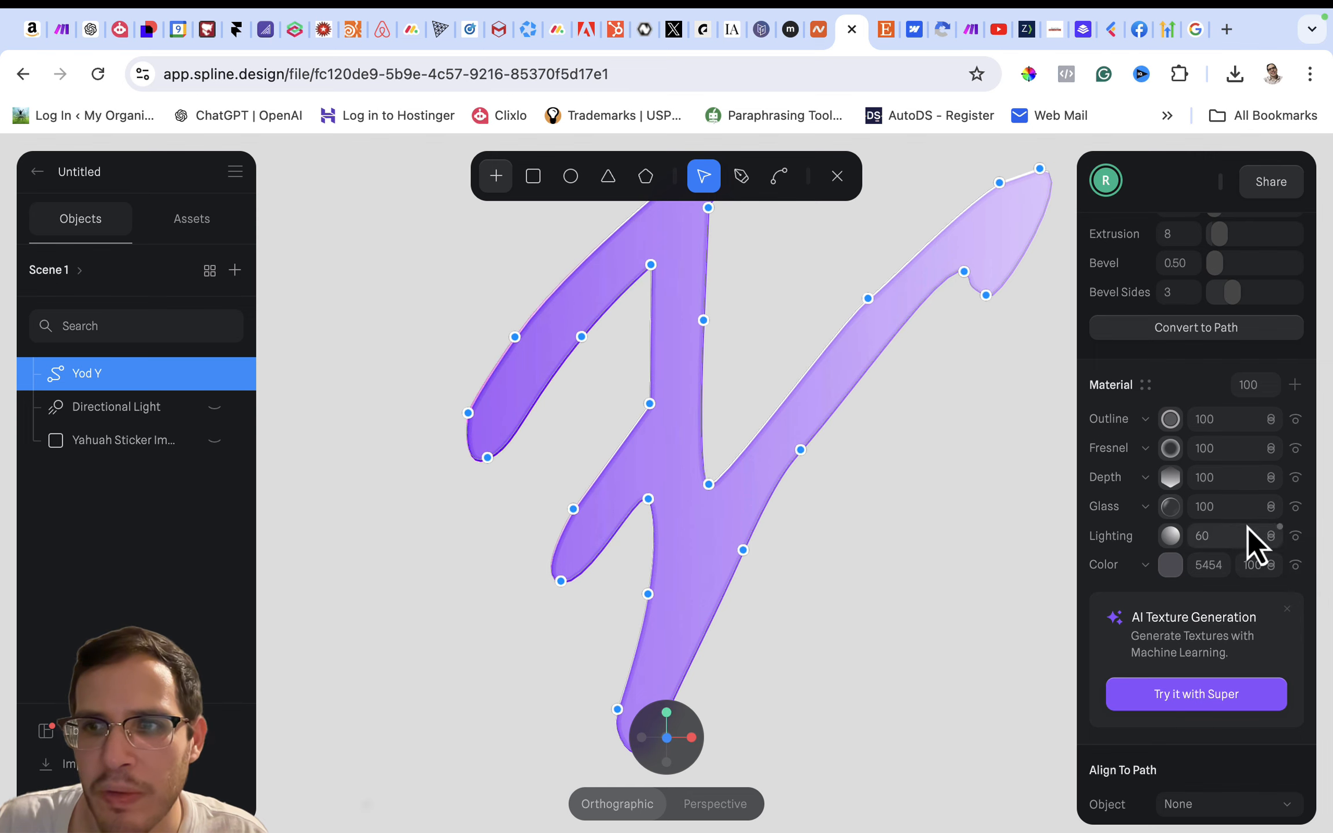
click(1269, 515)
click(1272, 533)
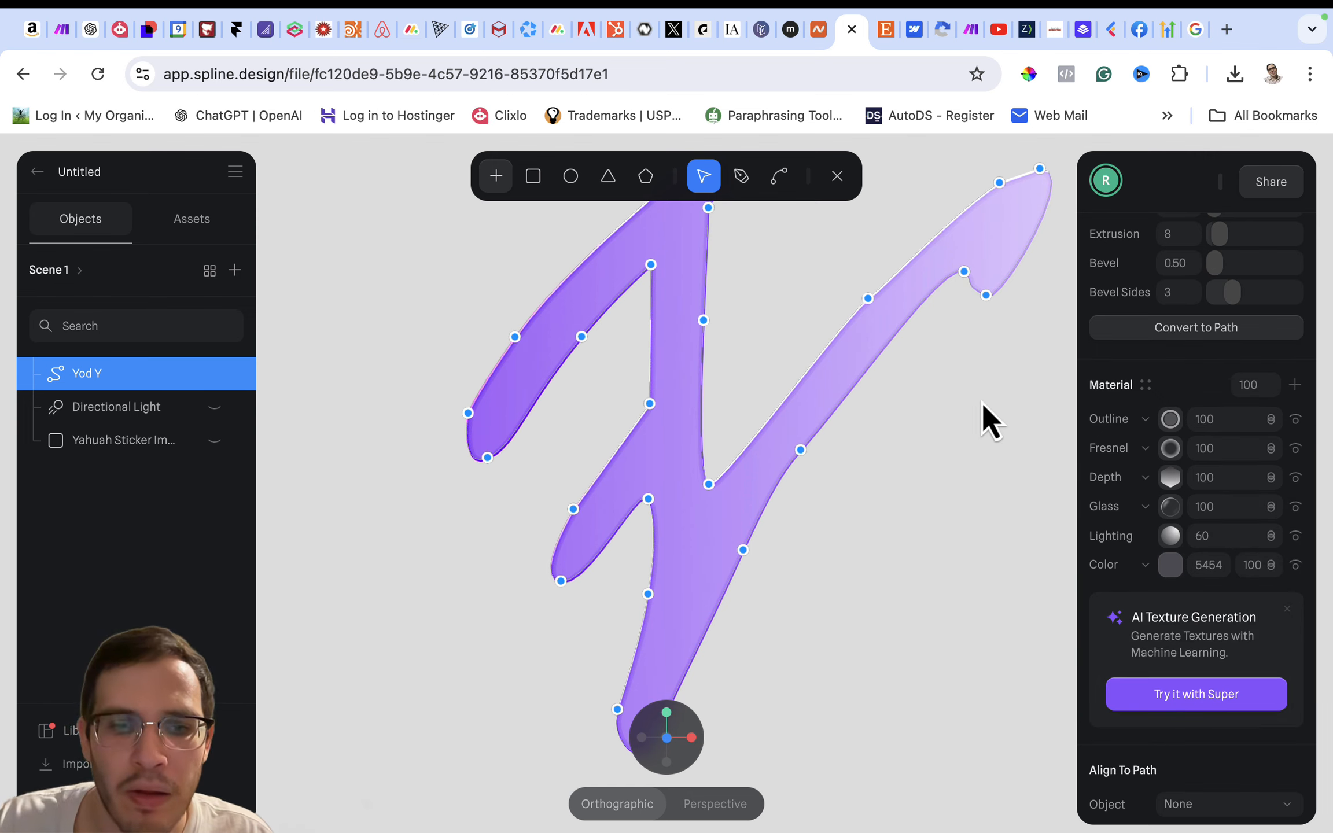
- Set the Glass layer's blur to 30 and its thickness to 150
mouse_move(981, 403)
mouse_down()
mouse_move(915, 404)
mouse_move(982, 399)
mouse_move(1049, 375)
mouse_move(1049, 360)
mouse_move(985, 409)
mouse_up()
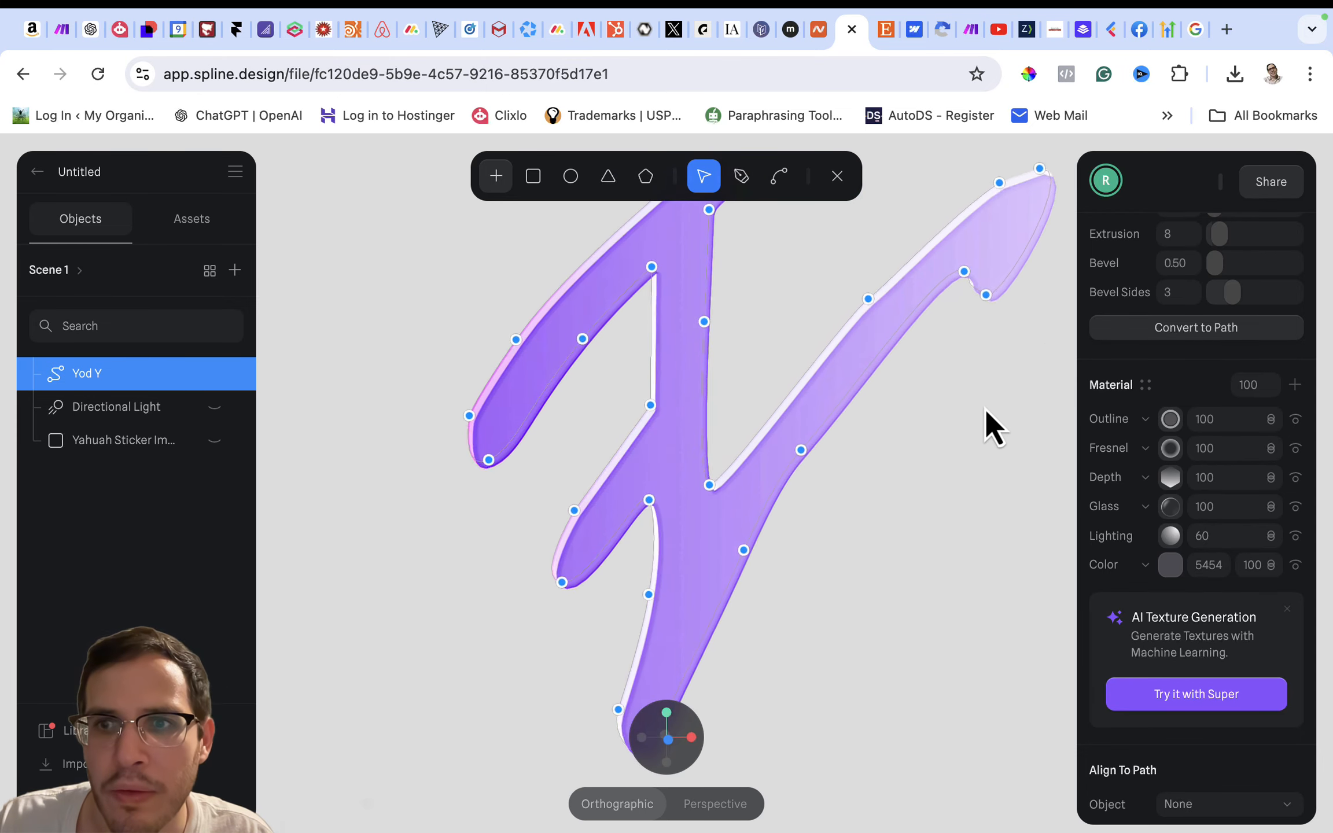
click(1168, 512)
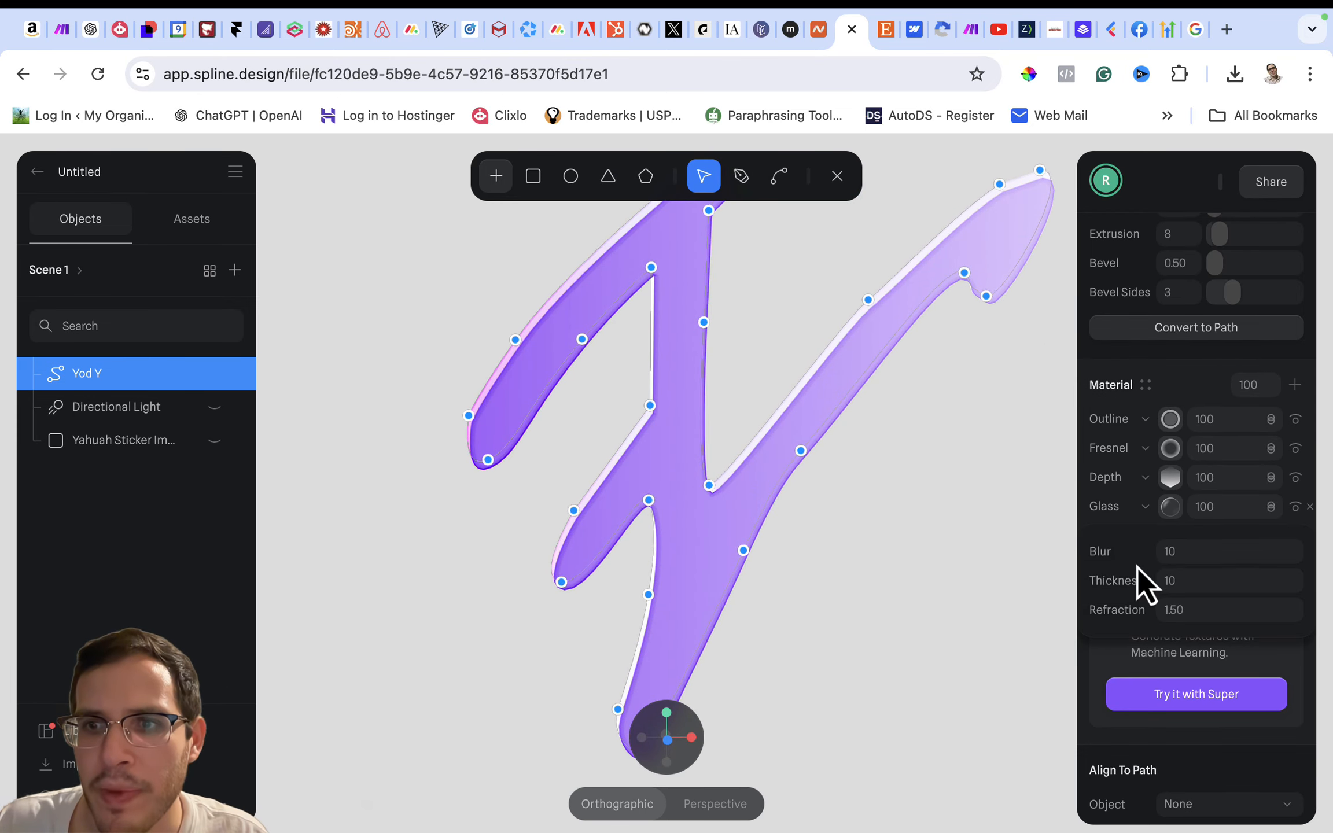
click(1171, 551)
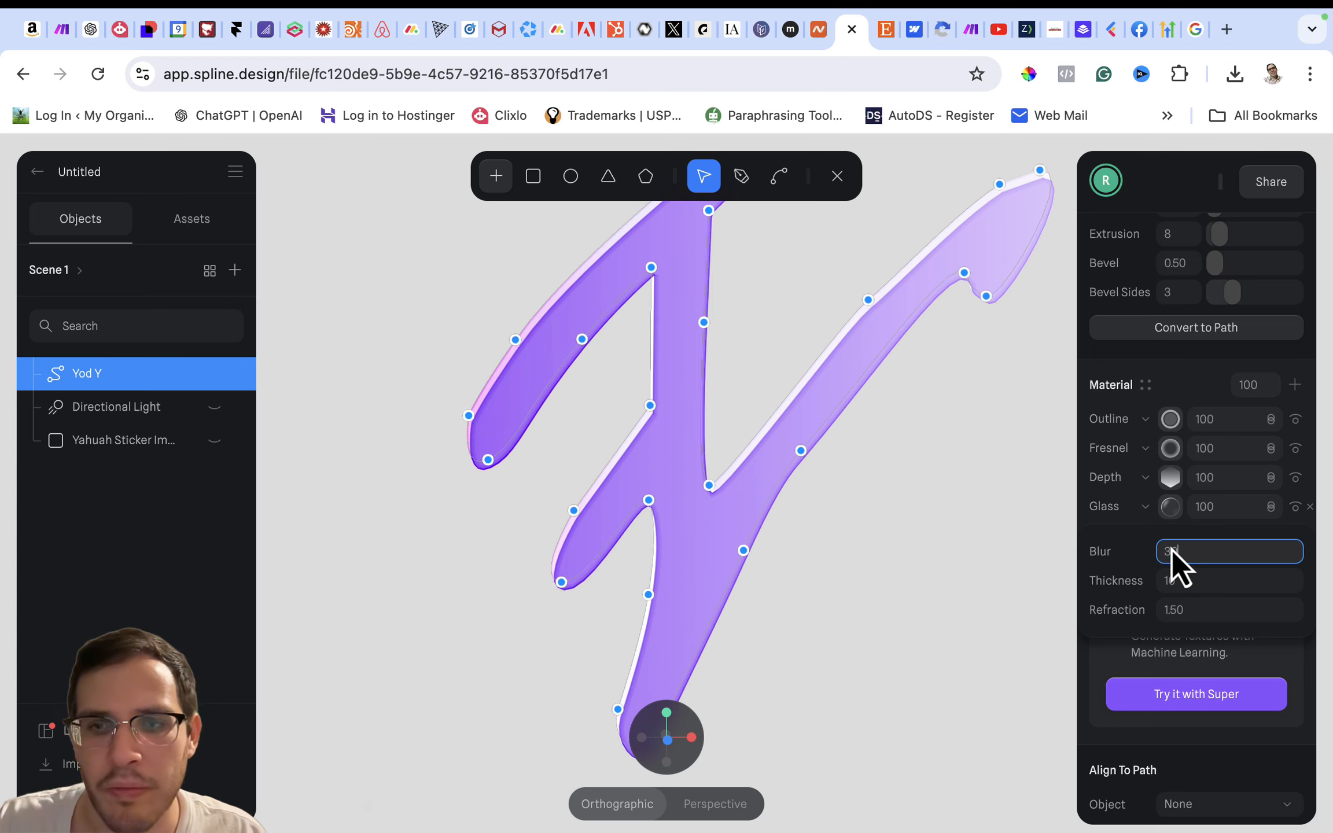
text(30)
key(Return)
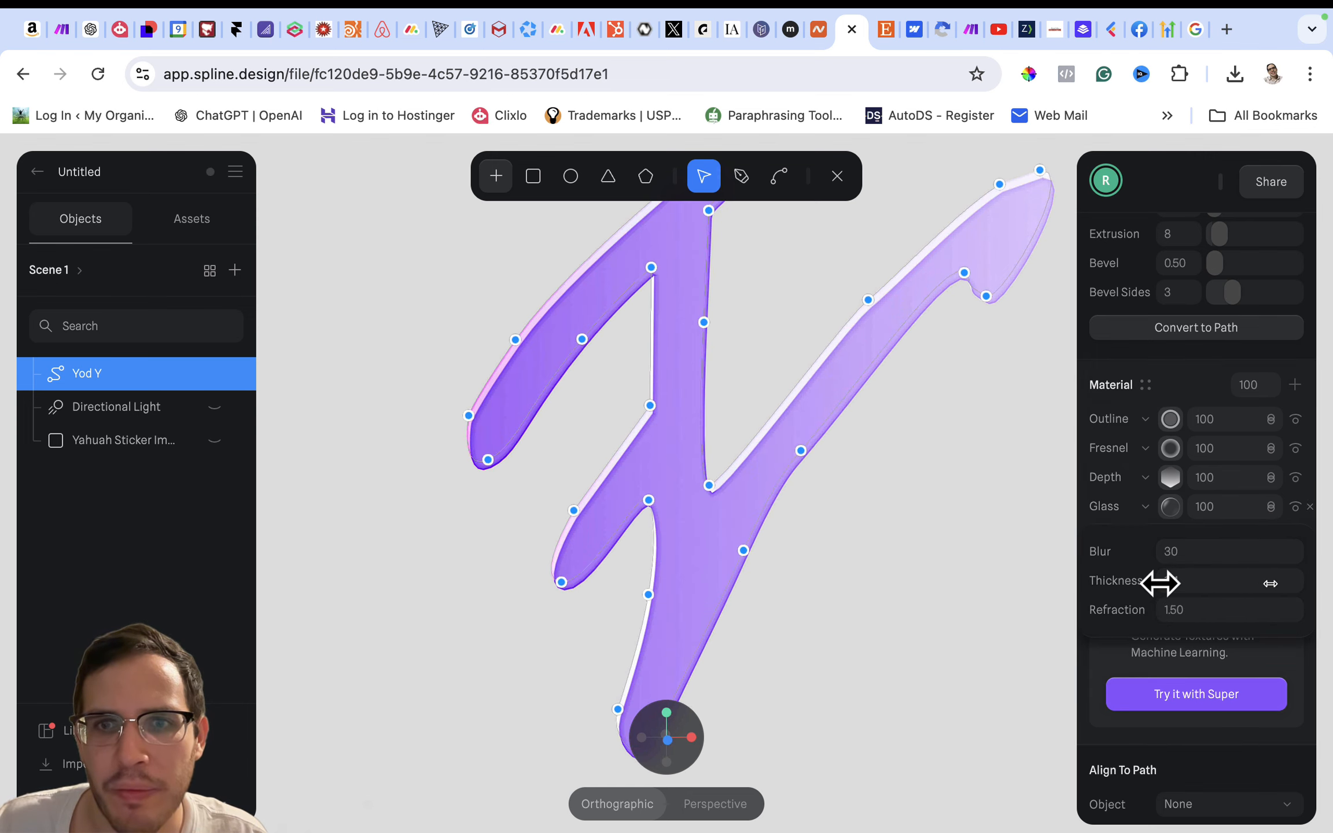
click(1171, 586)
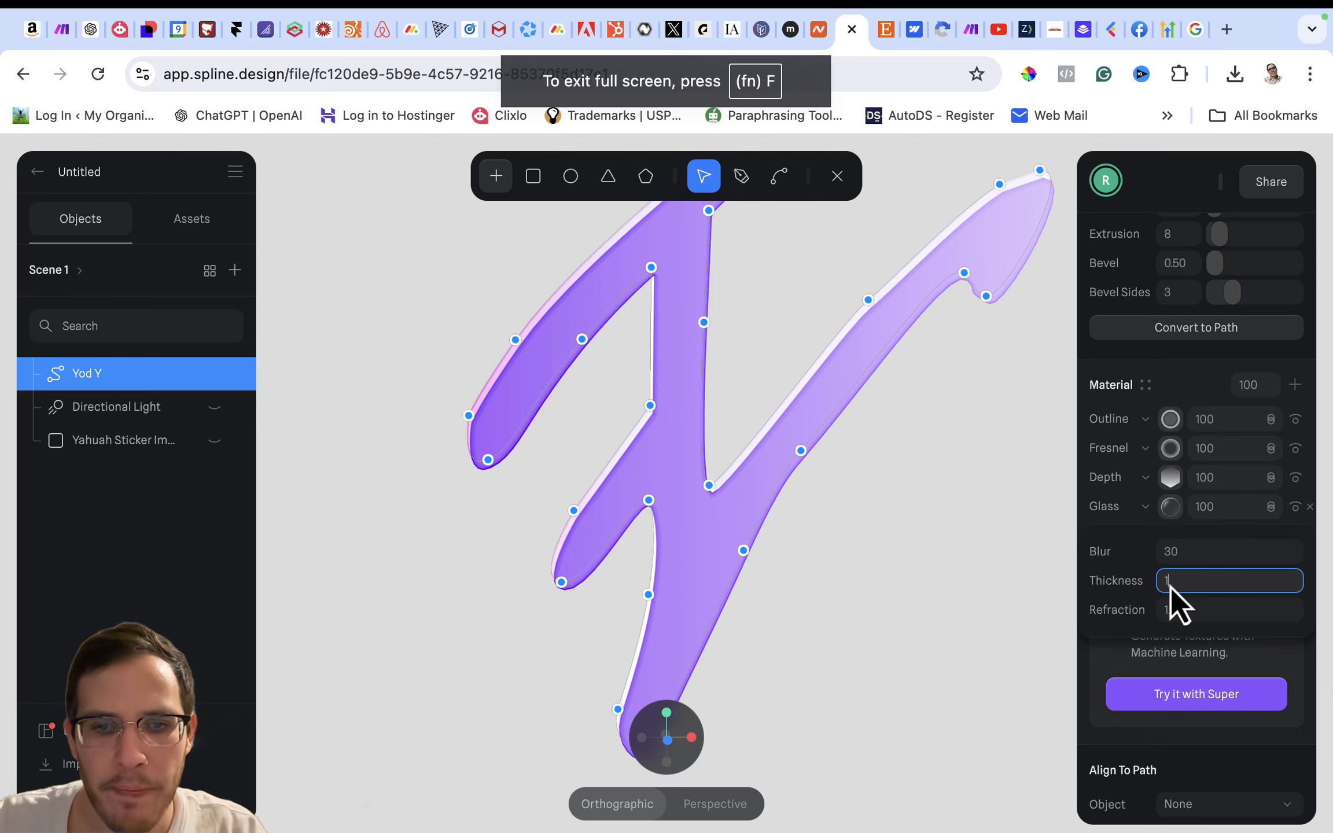
text(150)
key(Return)
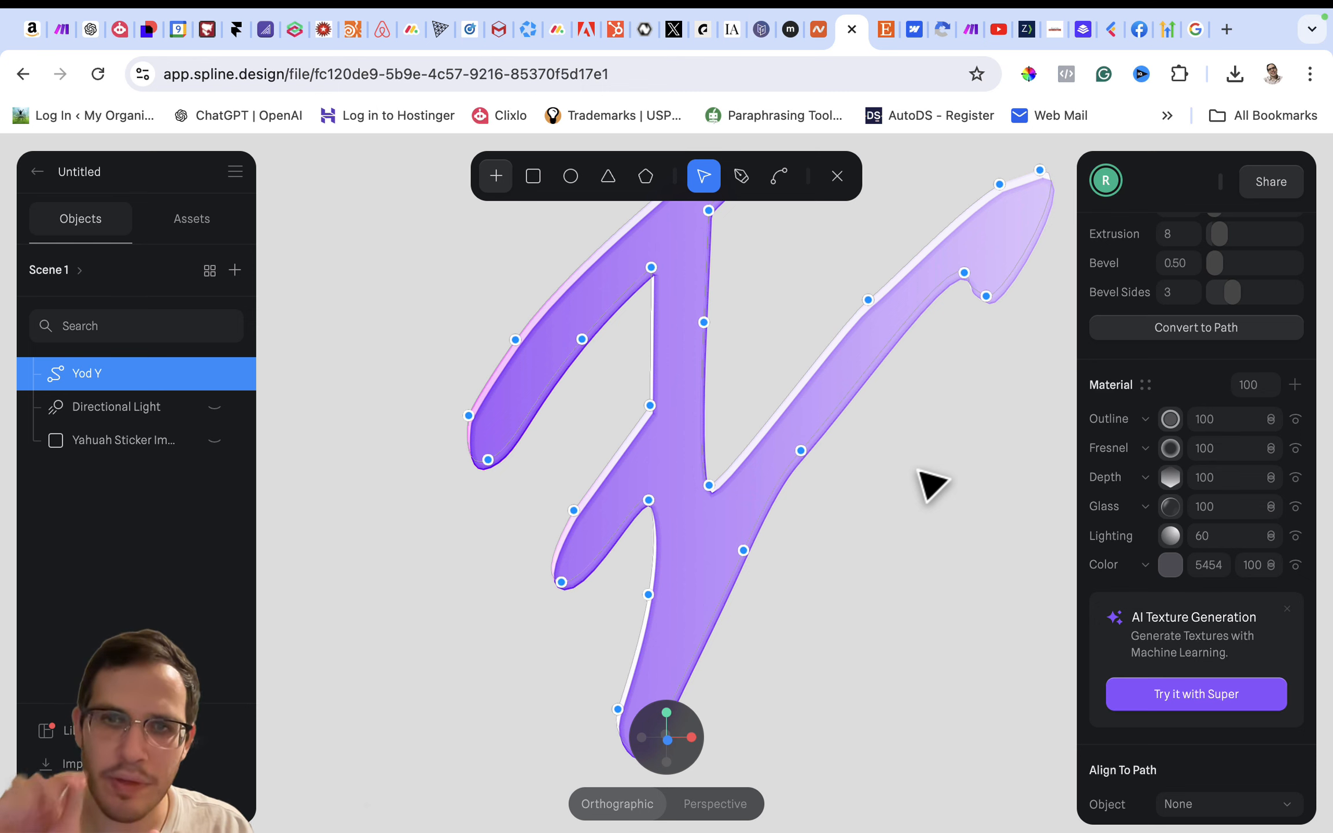
- Show the Yahuah sticker image again behind the Yod Y and reset the camera to the front view
mouse_move(919, 470)
mouse_down()
mouse_move(827, 466)
mouse_move(967, 455)
mouse_move(894, 468)
mouse_move(956, 450)
mouse_move(914, 476)
mouse_up()
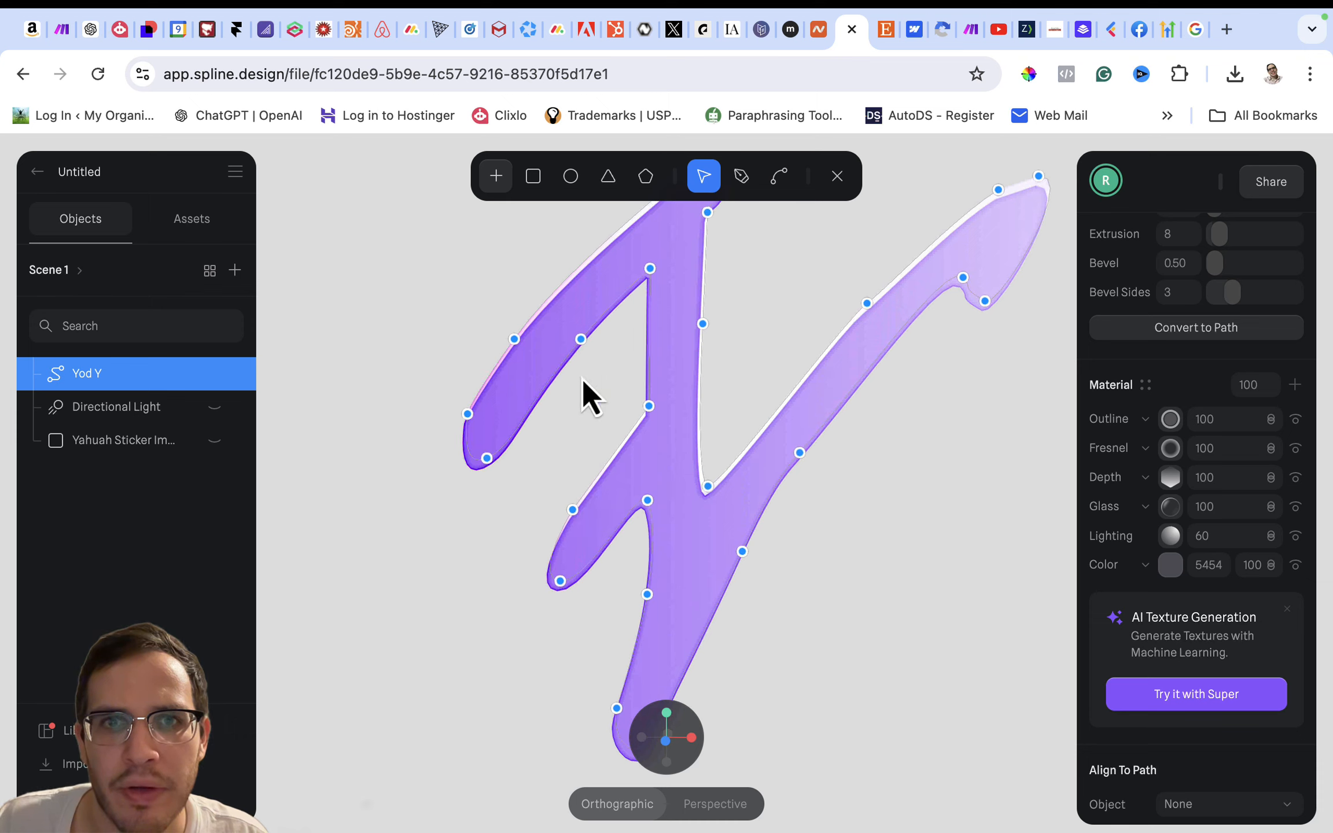
scroll(546, 381, down, 3)
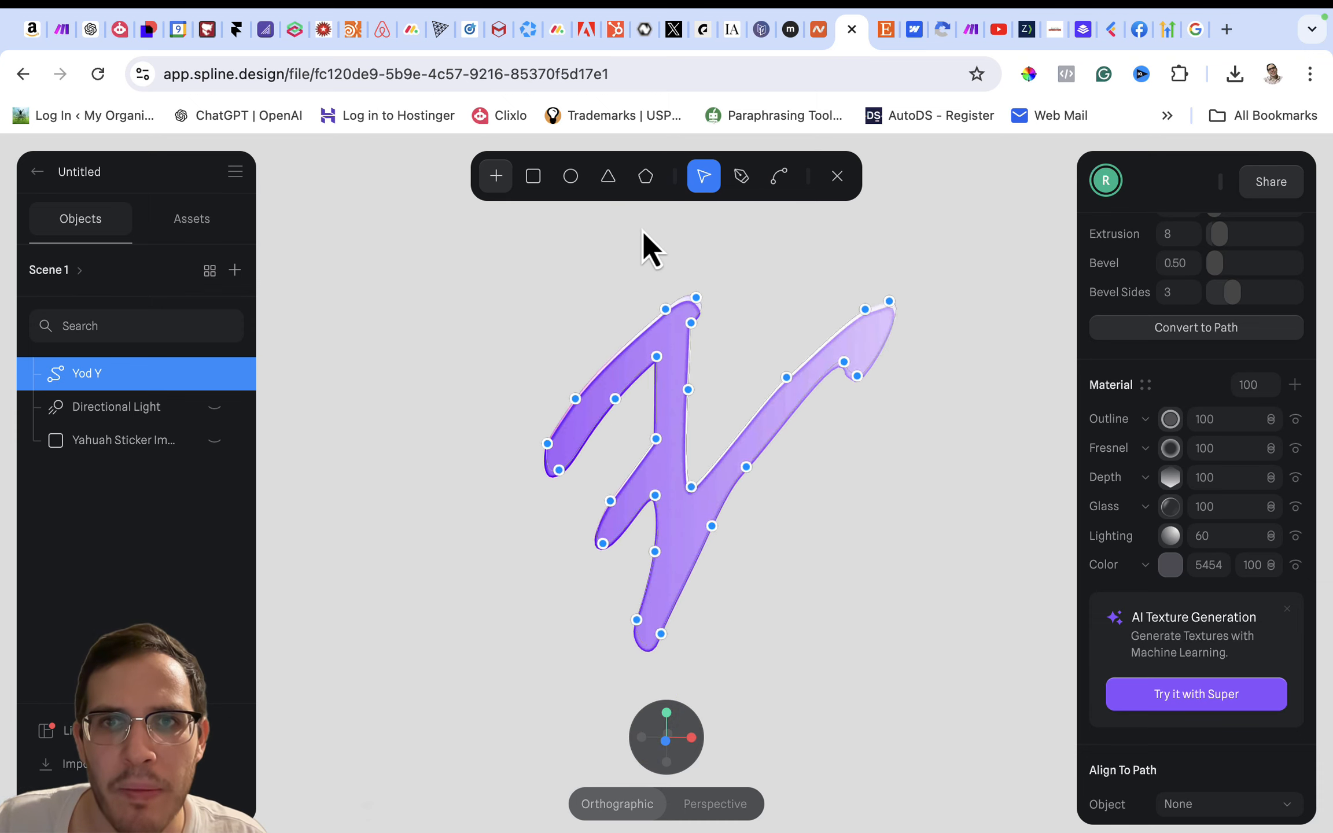
click(214, 441)
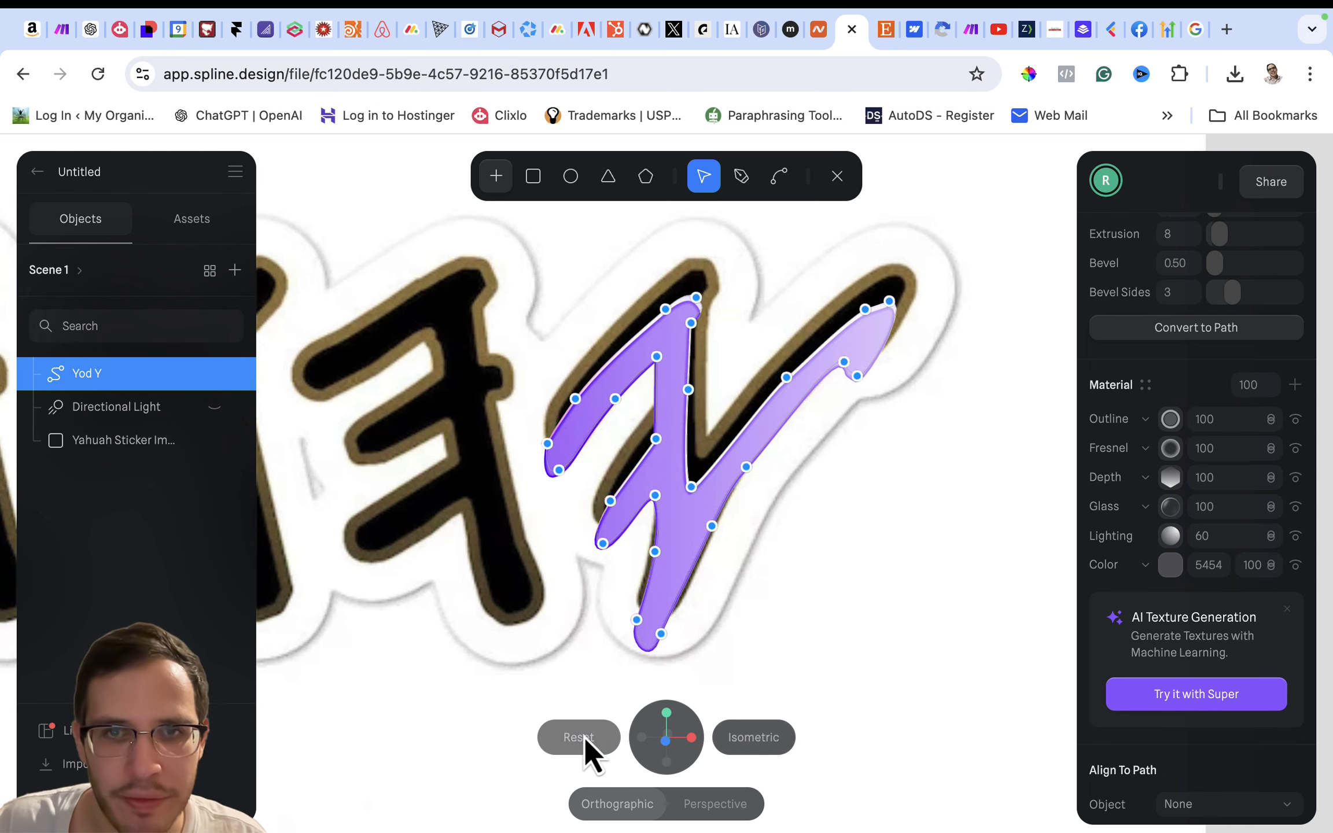
click(581, 737)
scroll(603, 609, up, 10)
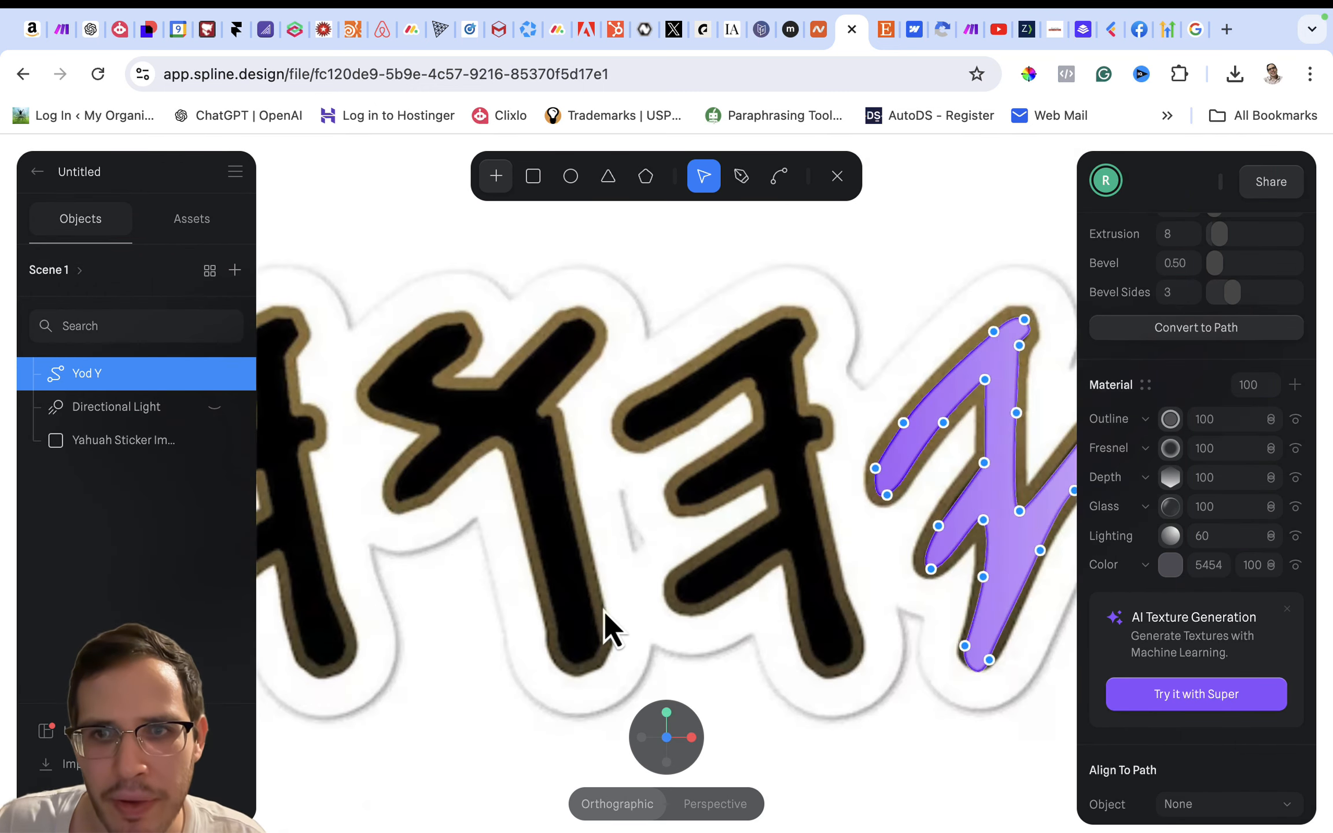
scroll(603, 611, down, 5)
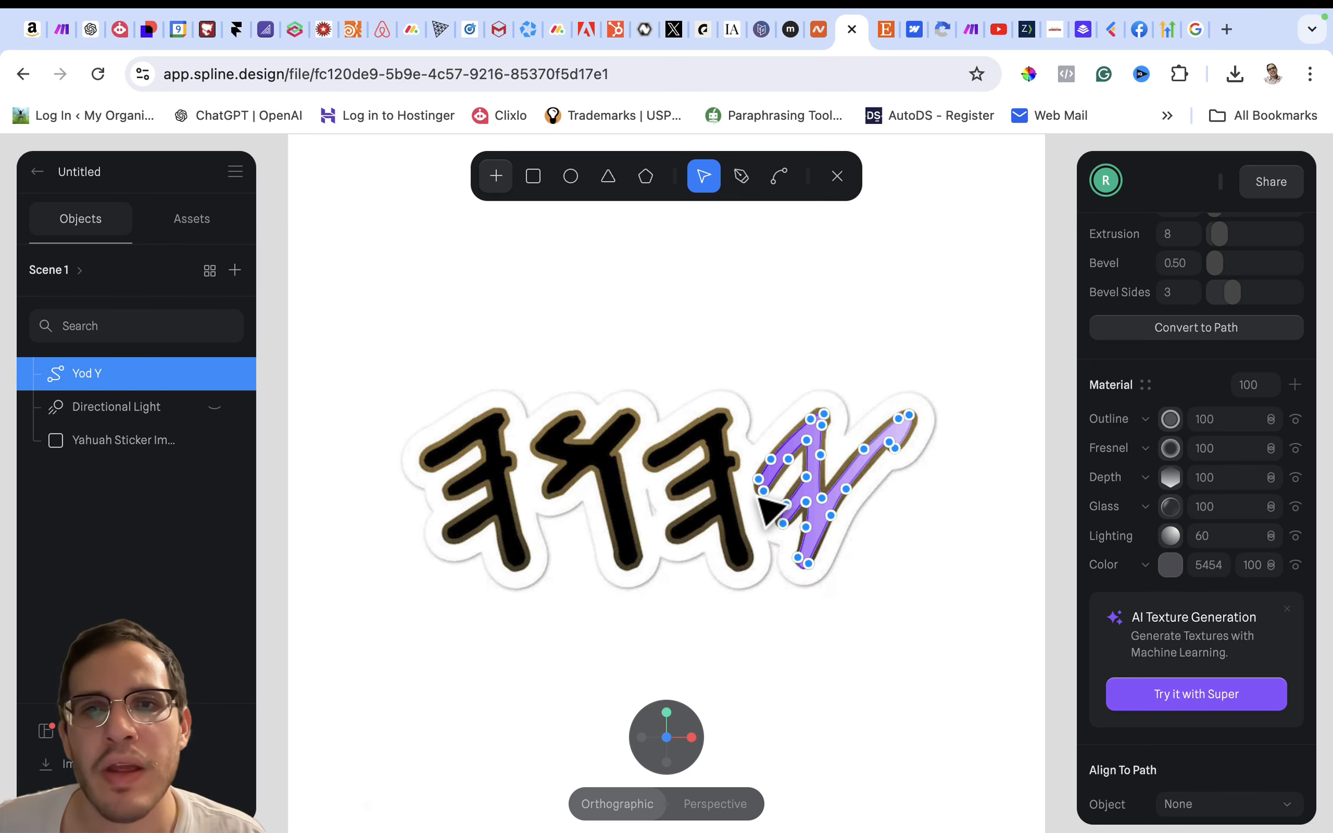
scroll(758, 497, up, 8)
scroll(757, 498, down, 5)
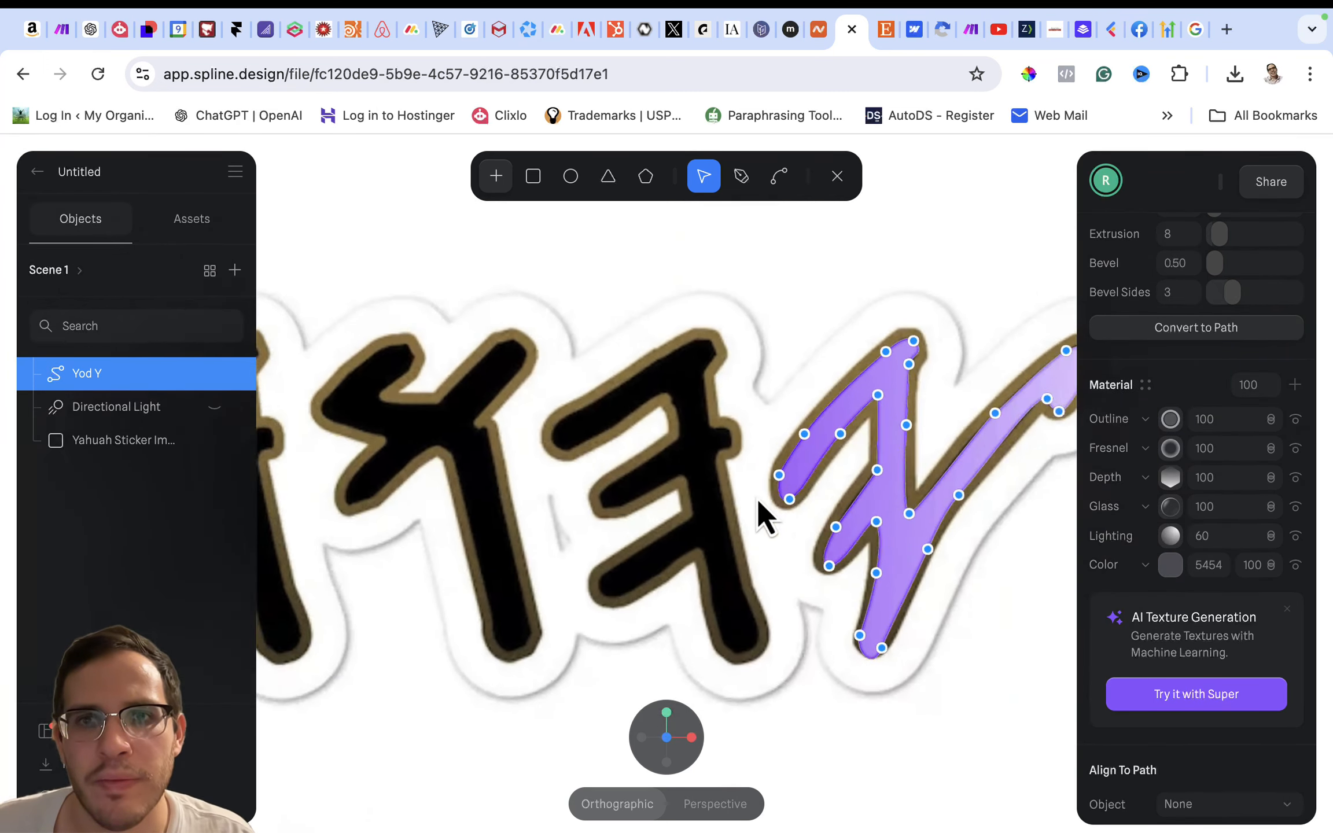
click(742, 178)
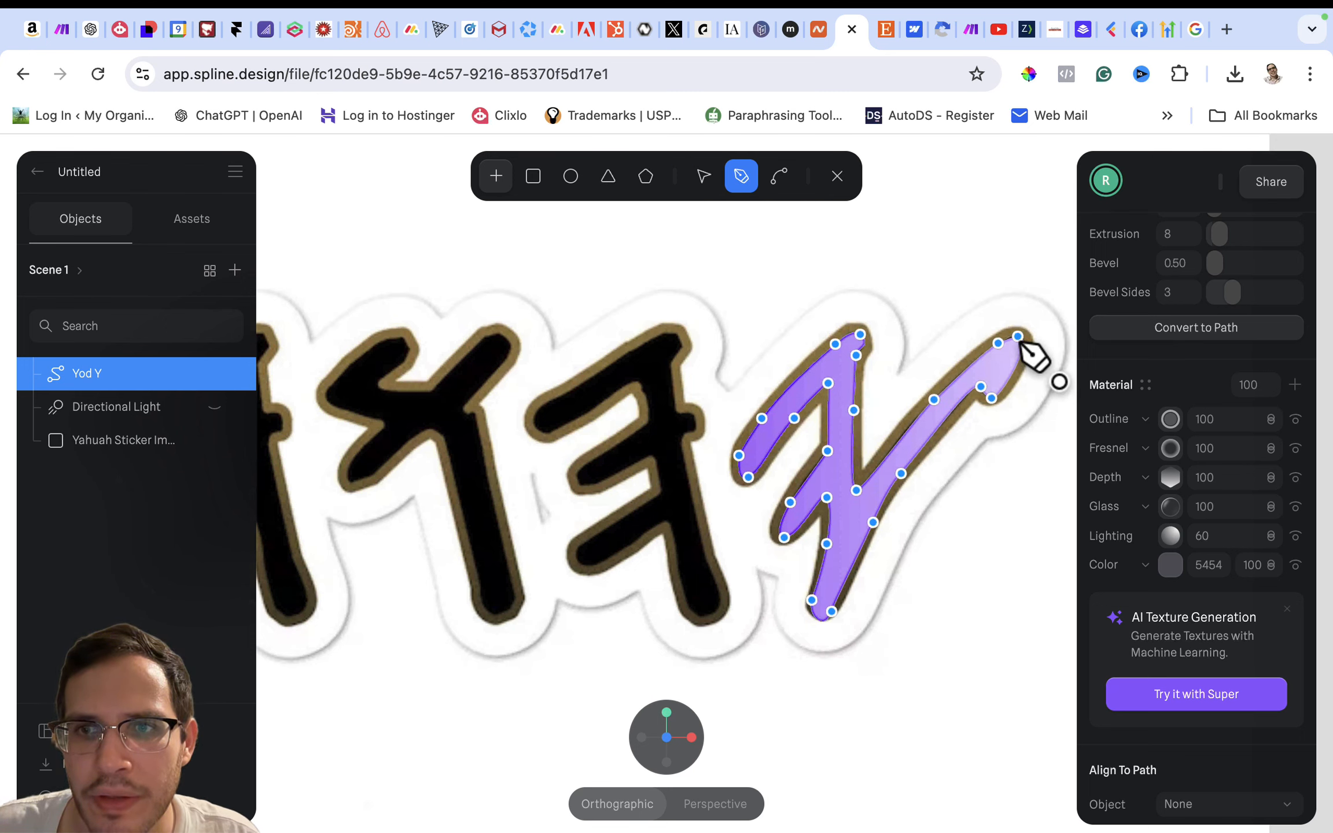
key(Escape)
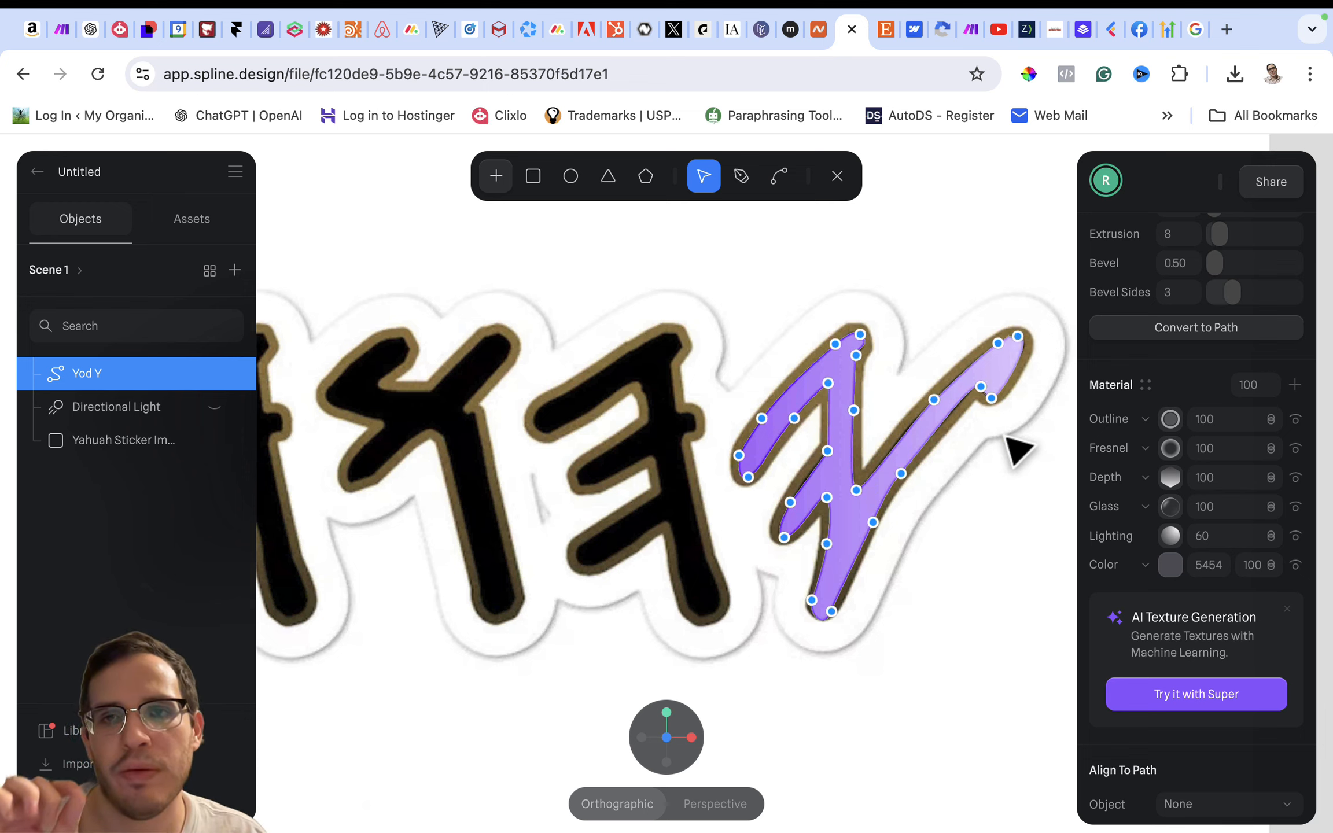
scroll(1139, 586, up, 1)
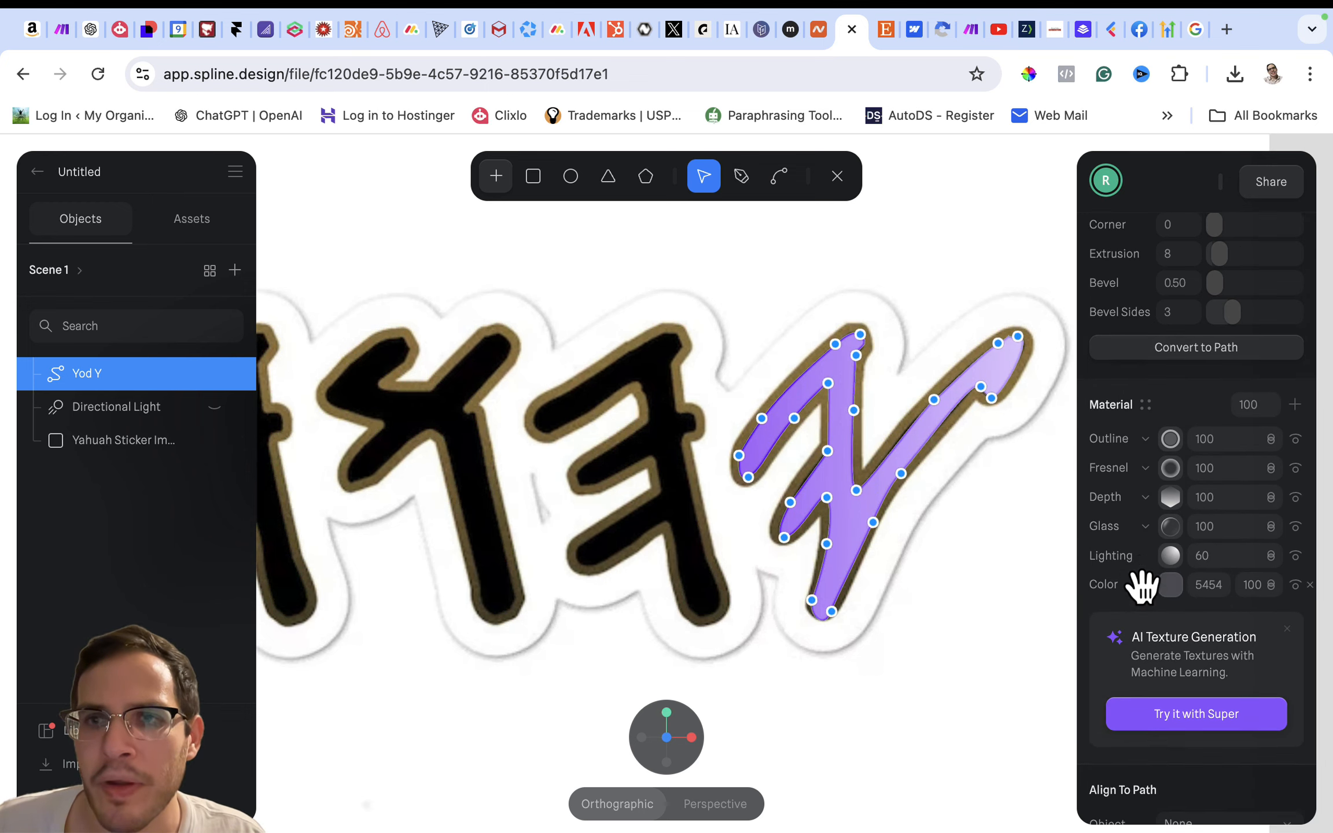
- Save the Yod Y's layered material as a new material asset named Yahuah
scroll(1135, 489, down, 1)
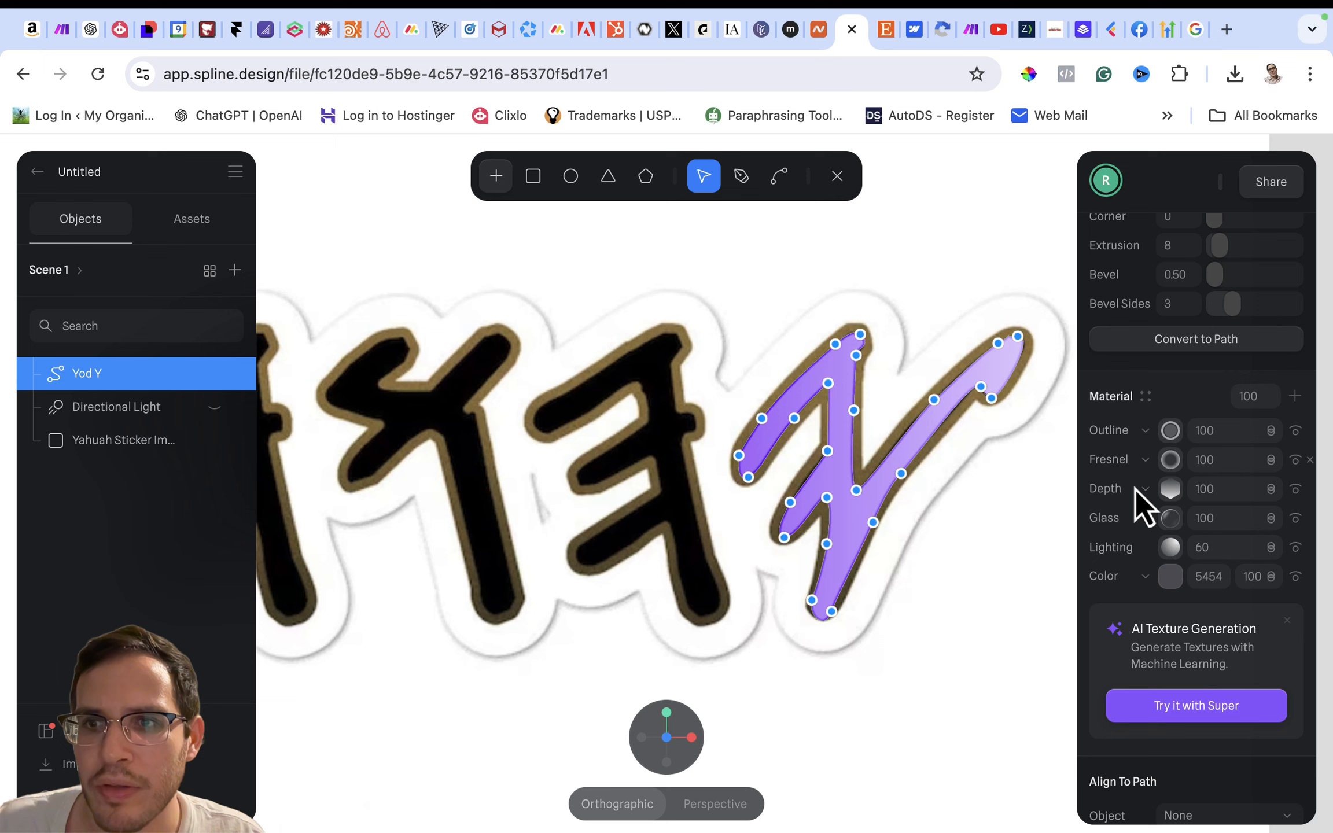
click(1147, 400)
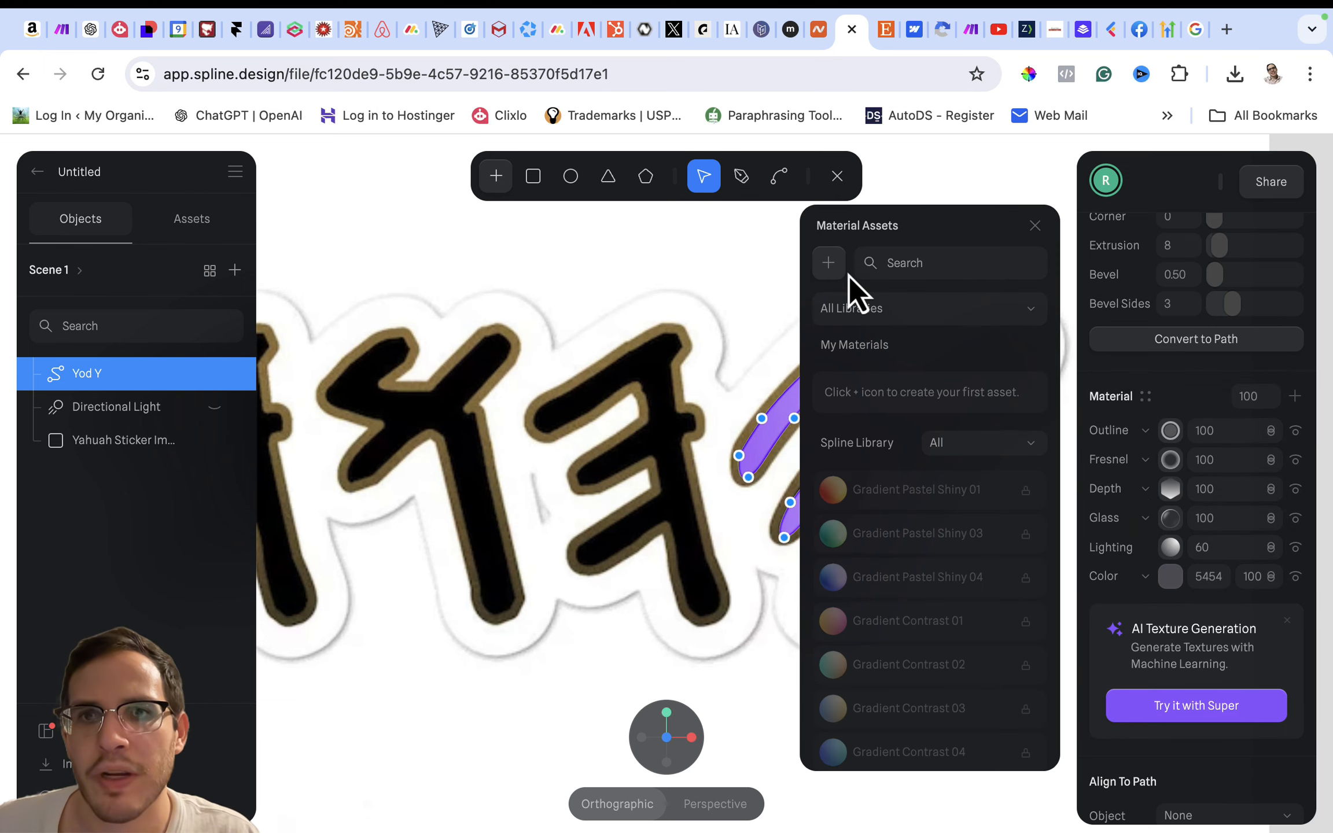
click(834, 268)
double_click(897, 387)
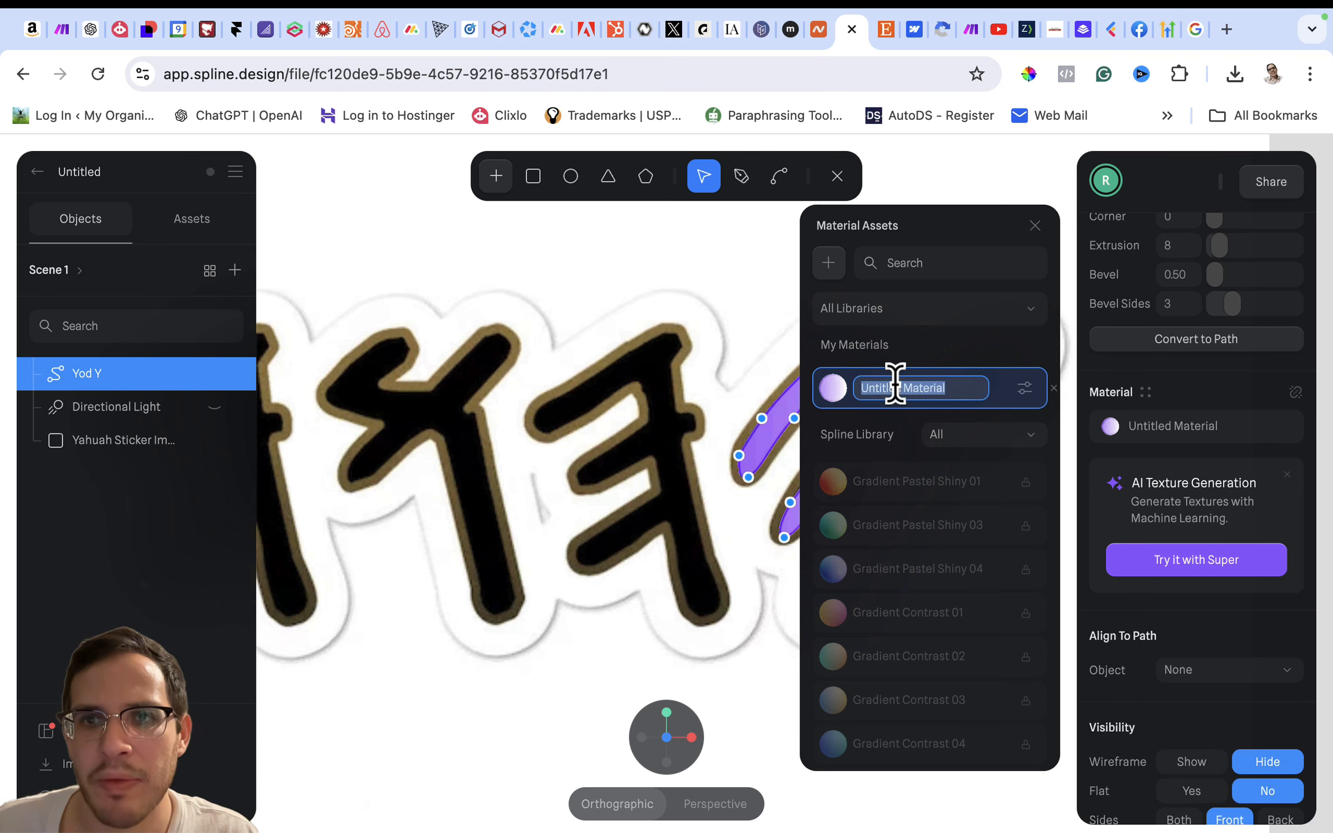
text(Yahuah)
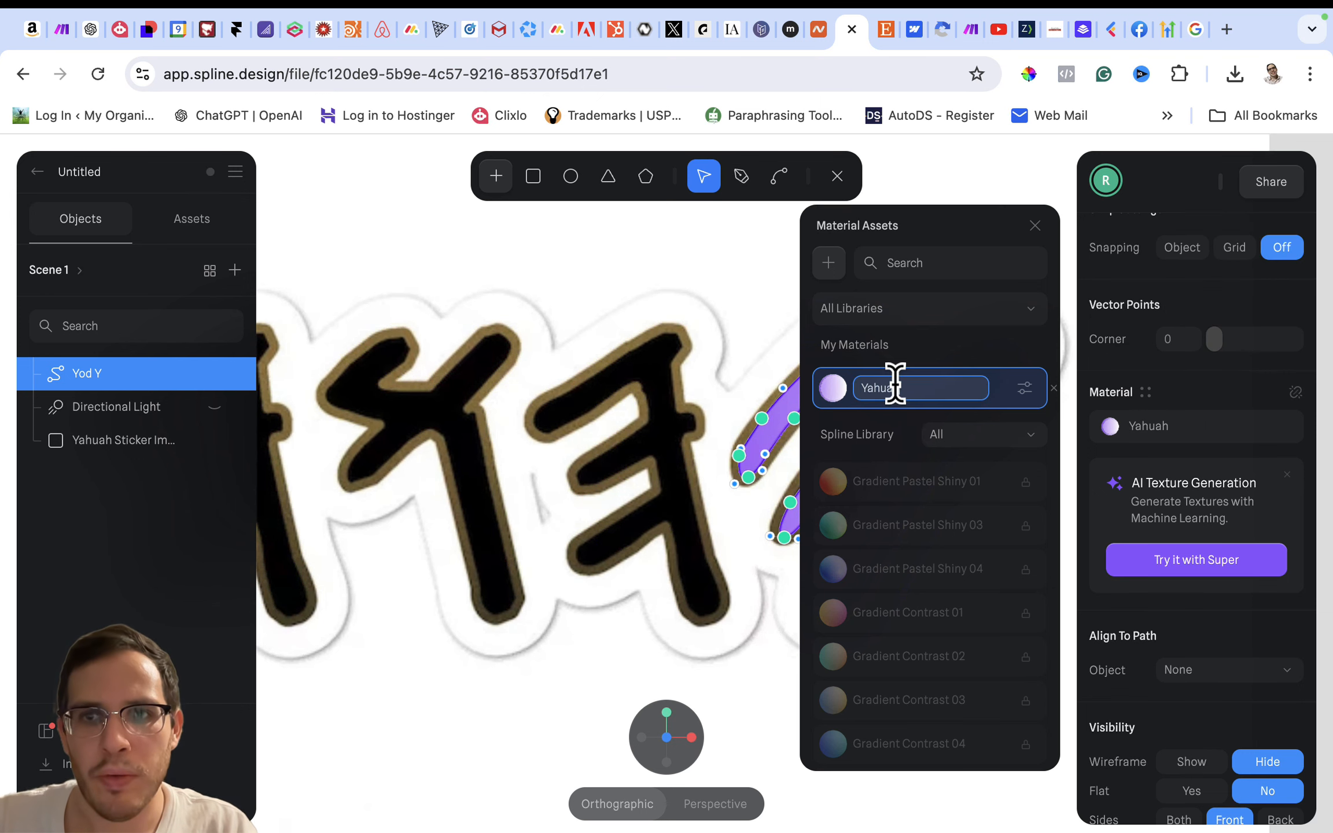
key(BackSpace)
key(super+z)
click(1152, 725)
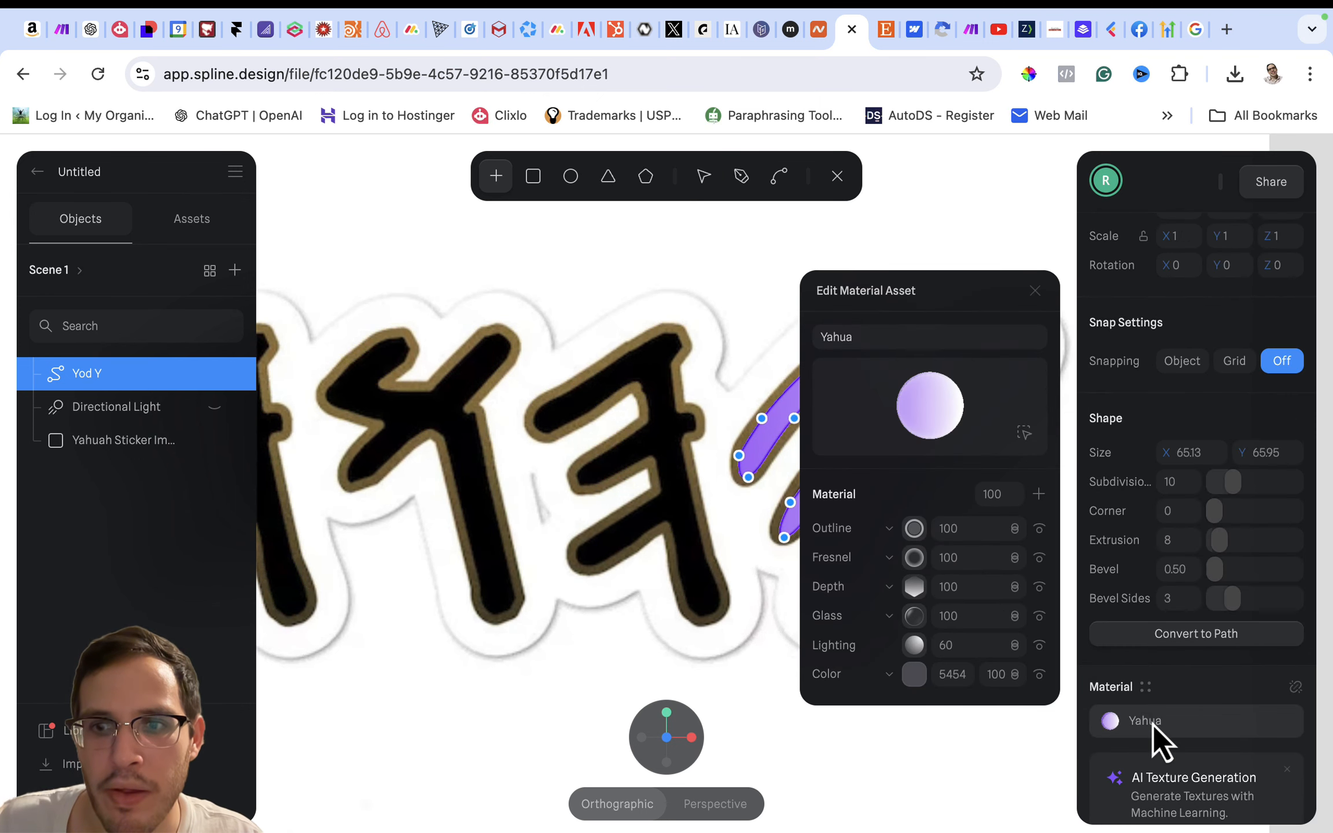
click(846, 343)
text(h)
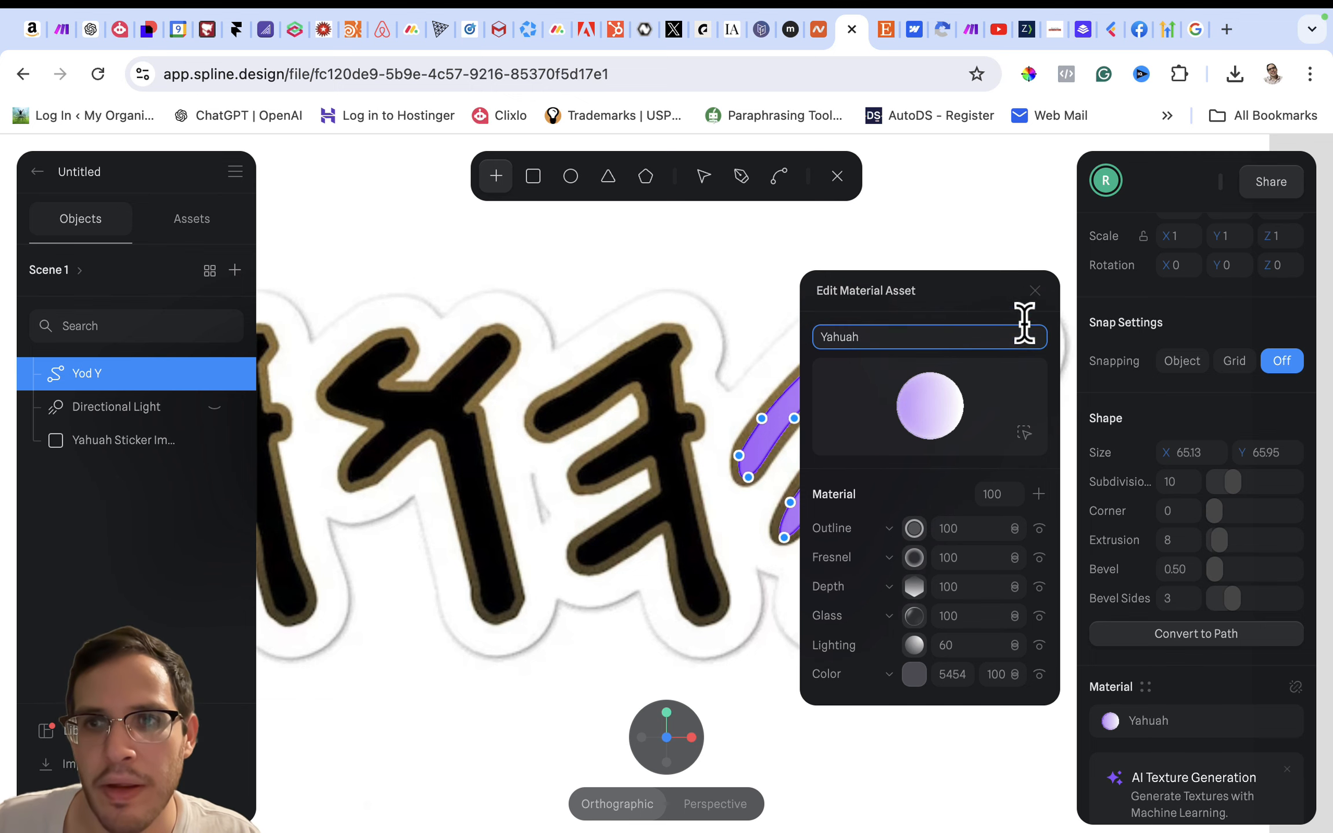
click(1035, 291)
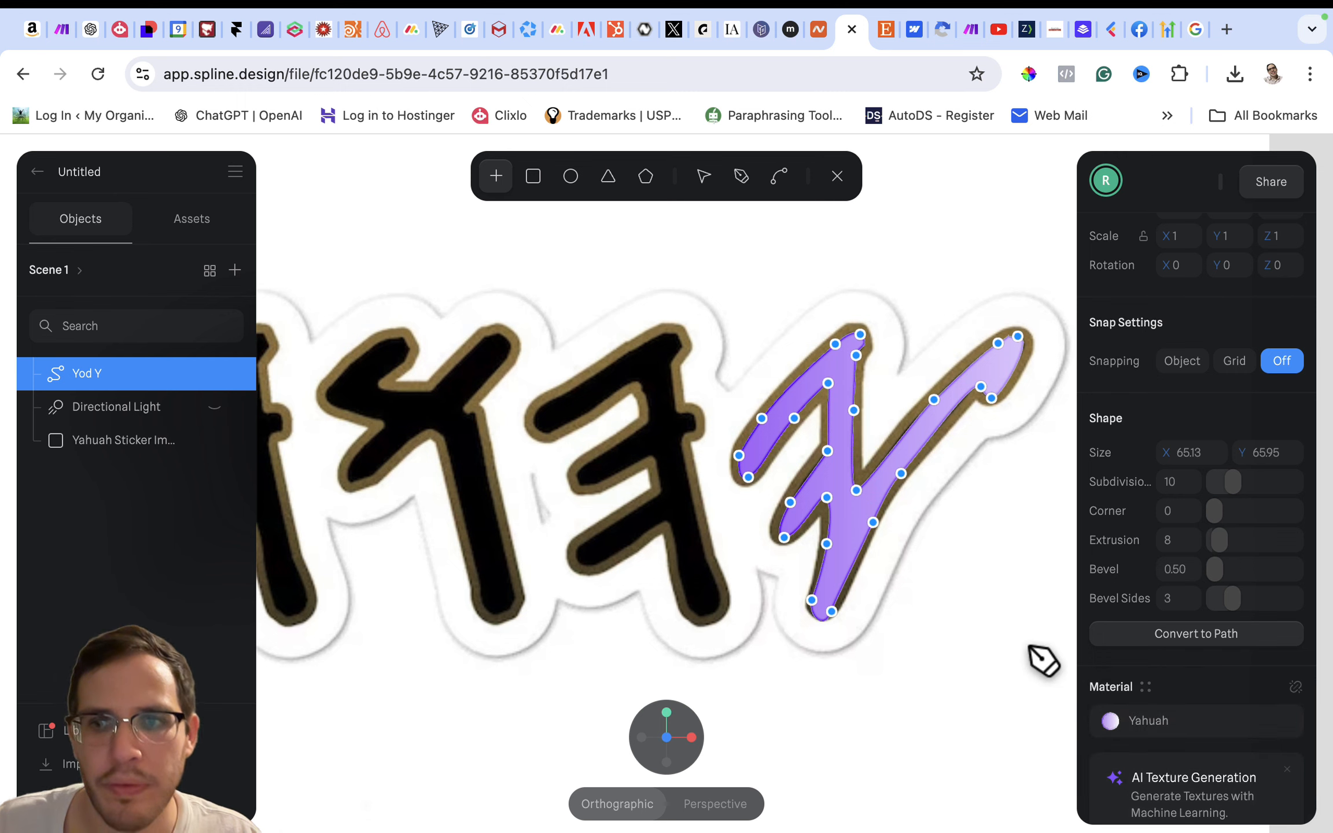
- Leave path editing on the Yod Y, with the second letter from the right in view
scroll(946, 629, left, 3)
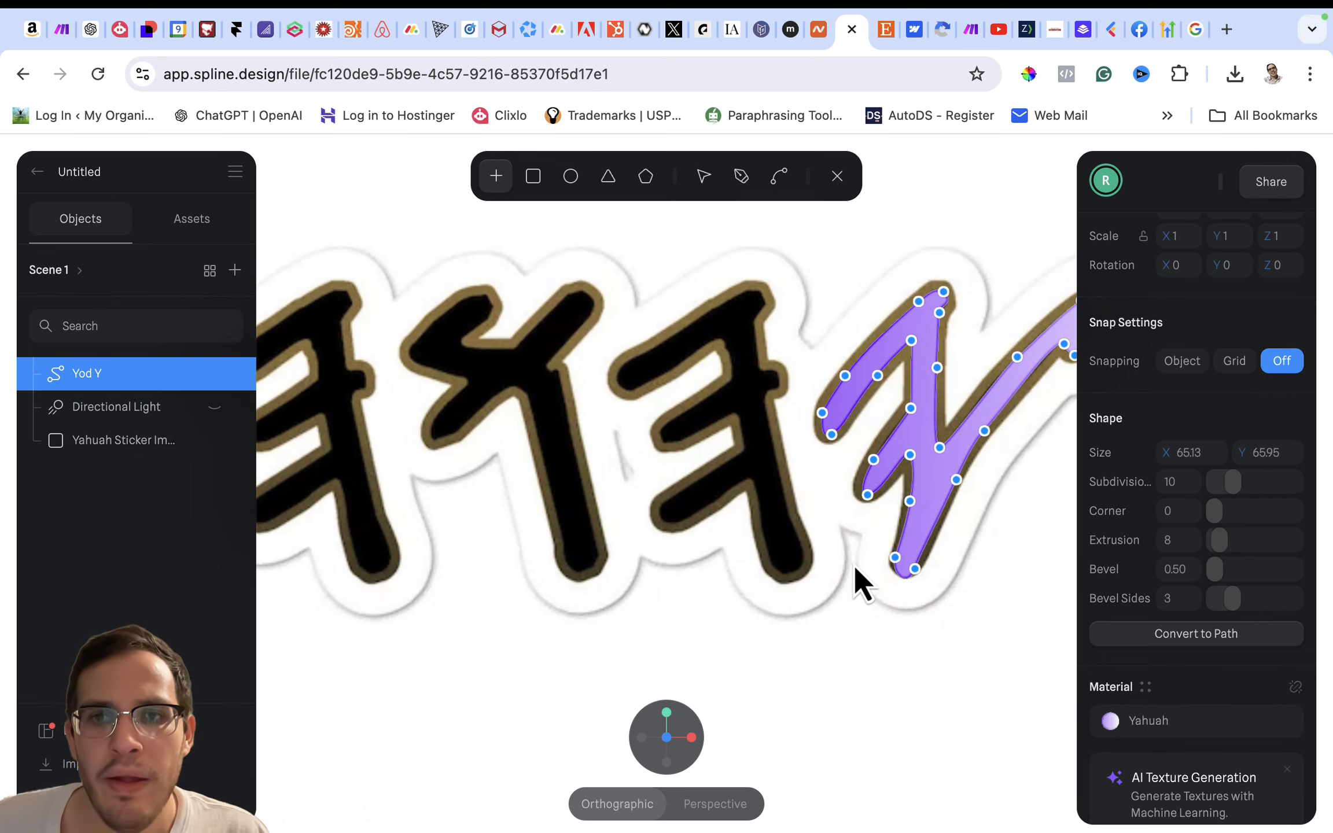
scroll(854, 576, right, 3)
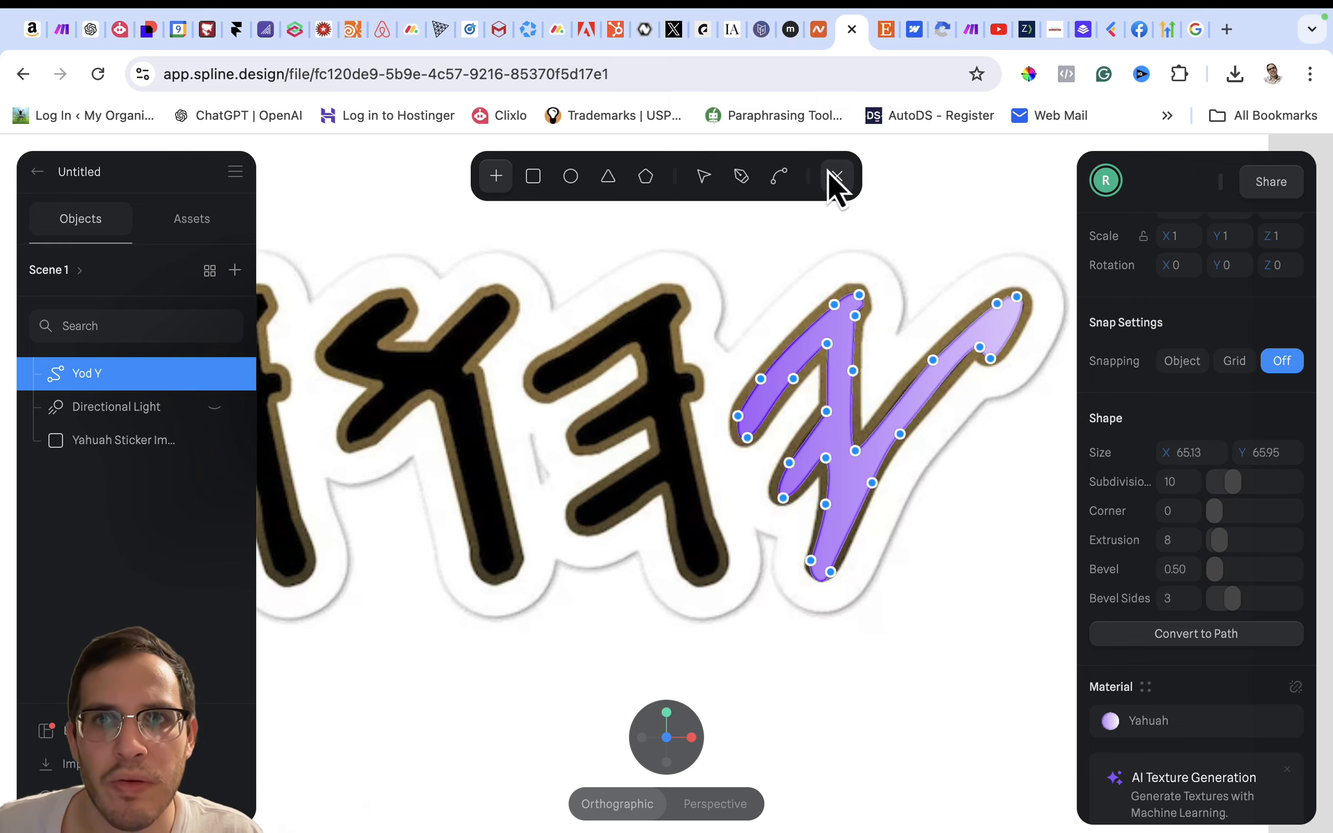
scroll(832, 298, up, 10)
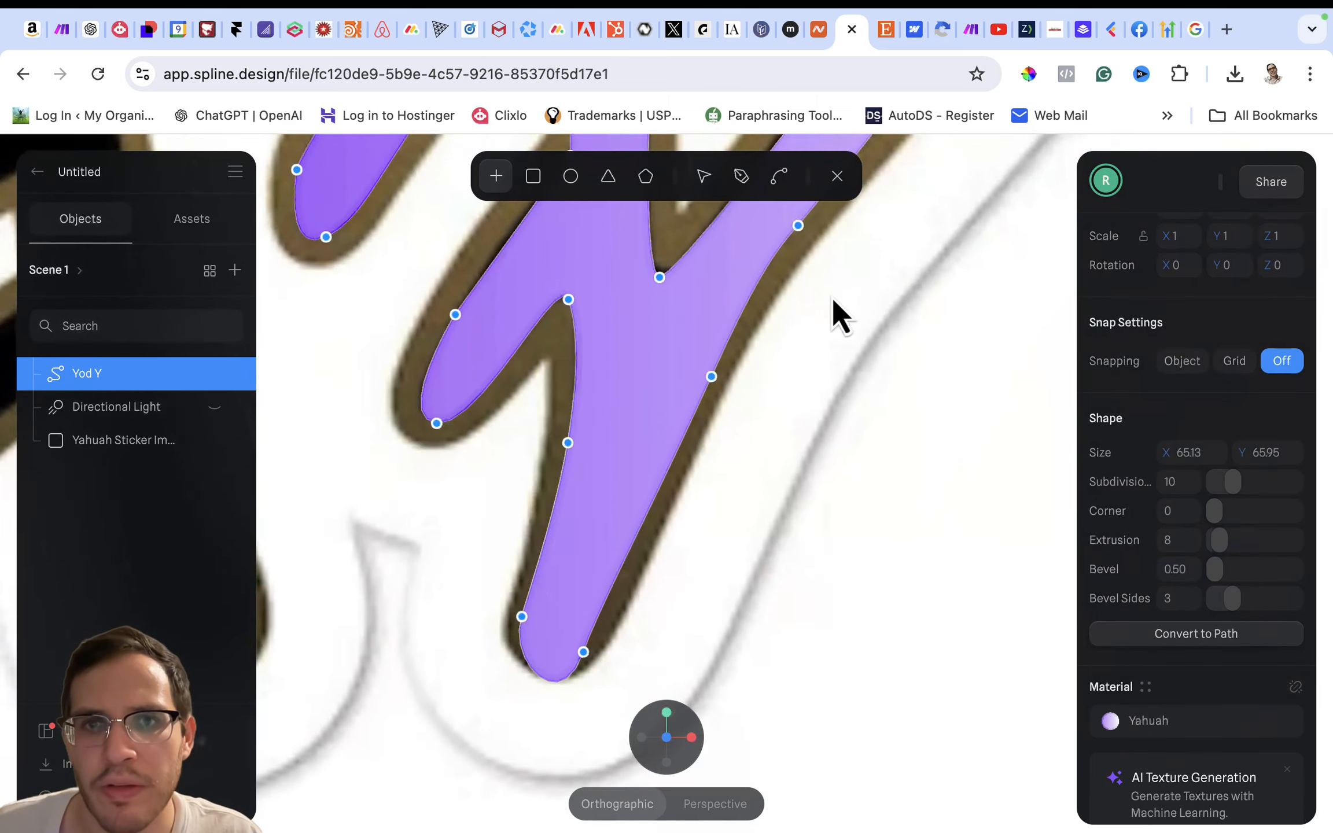
scroll(801, 291, down, 8)
scroll(803, 295, up, 5)
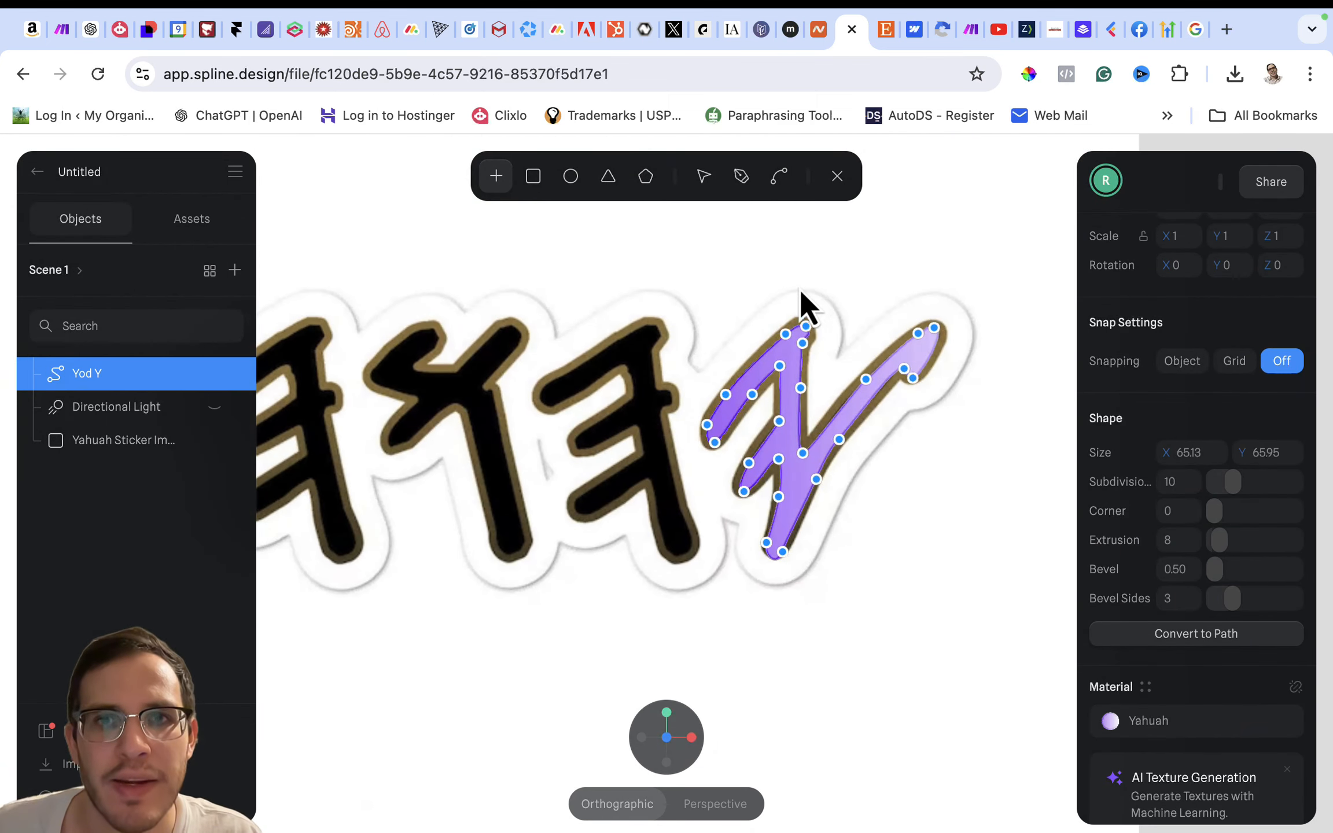
scroll(804, 297, up, 2)
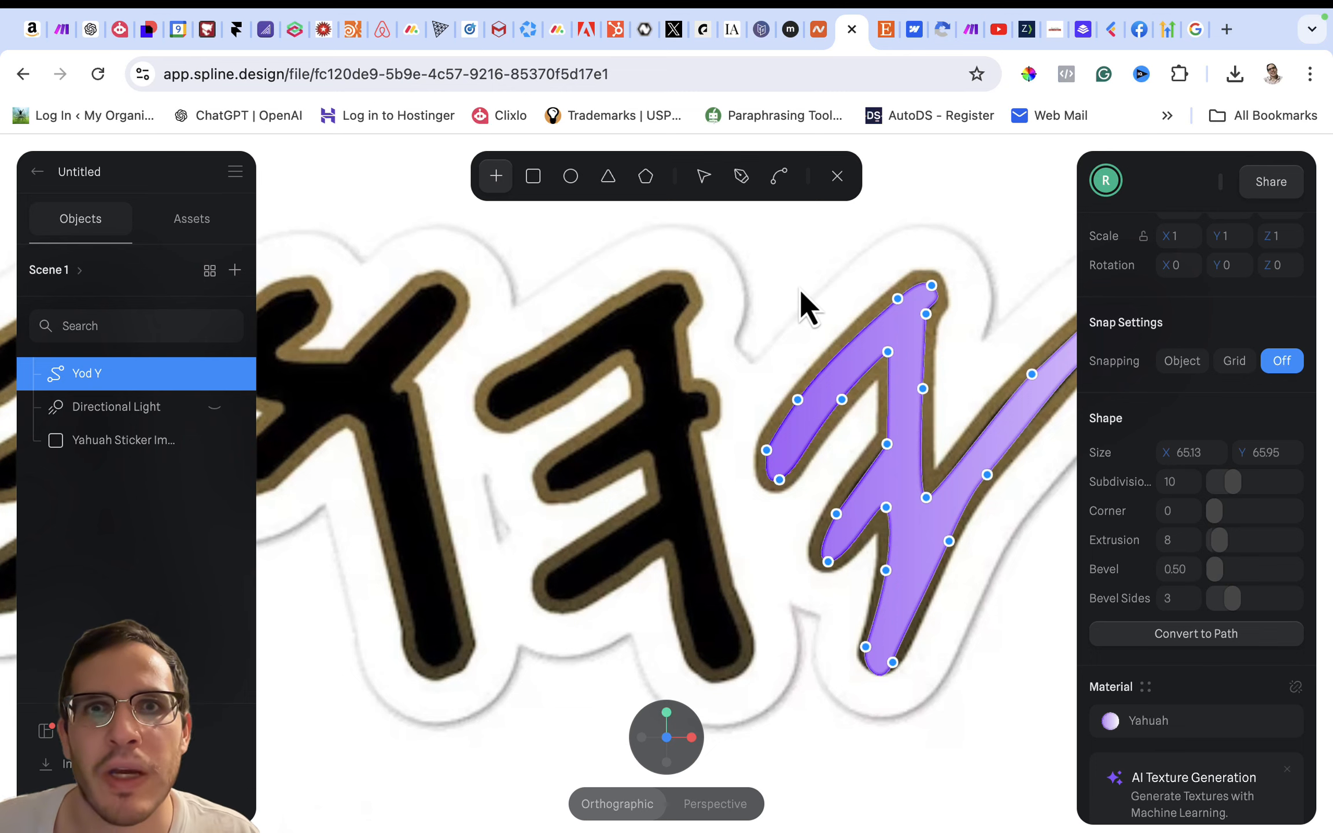
click(752, 182)
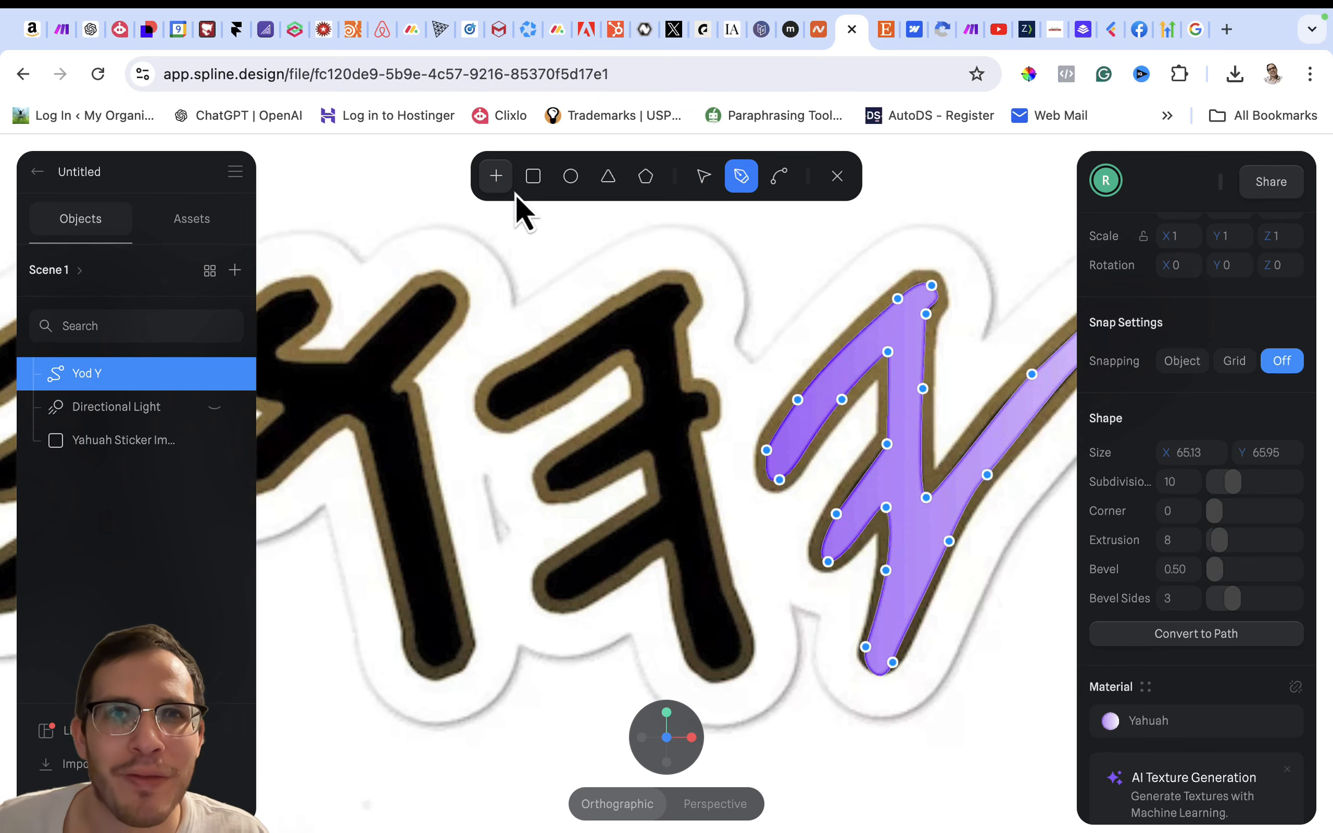
click(501, 185)
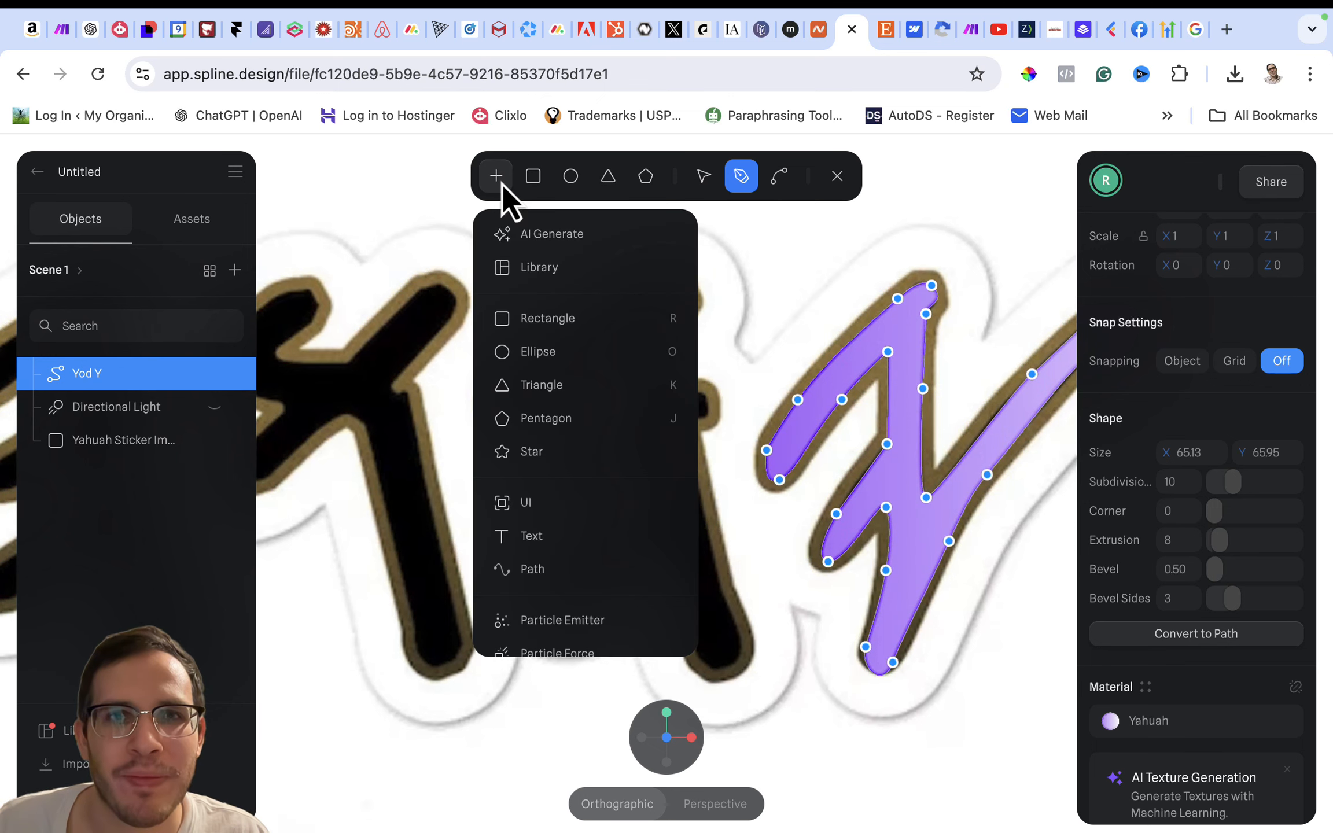
key(Escape)
click(746, 262)
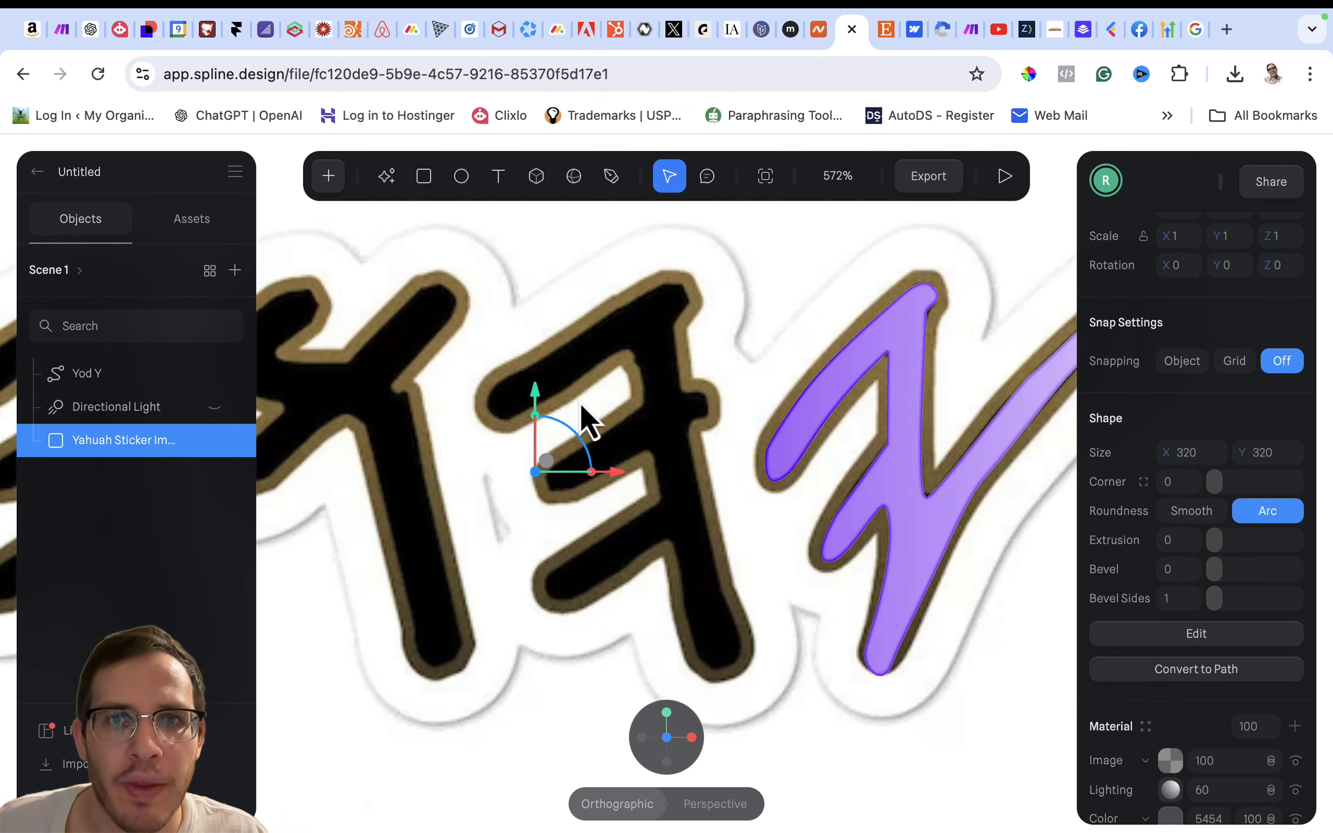
- Start a new Pen path at the foot of the second letter from the right and trace its right edge up around the small nub
click(612, 179)
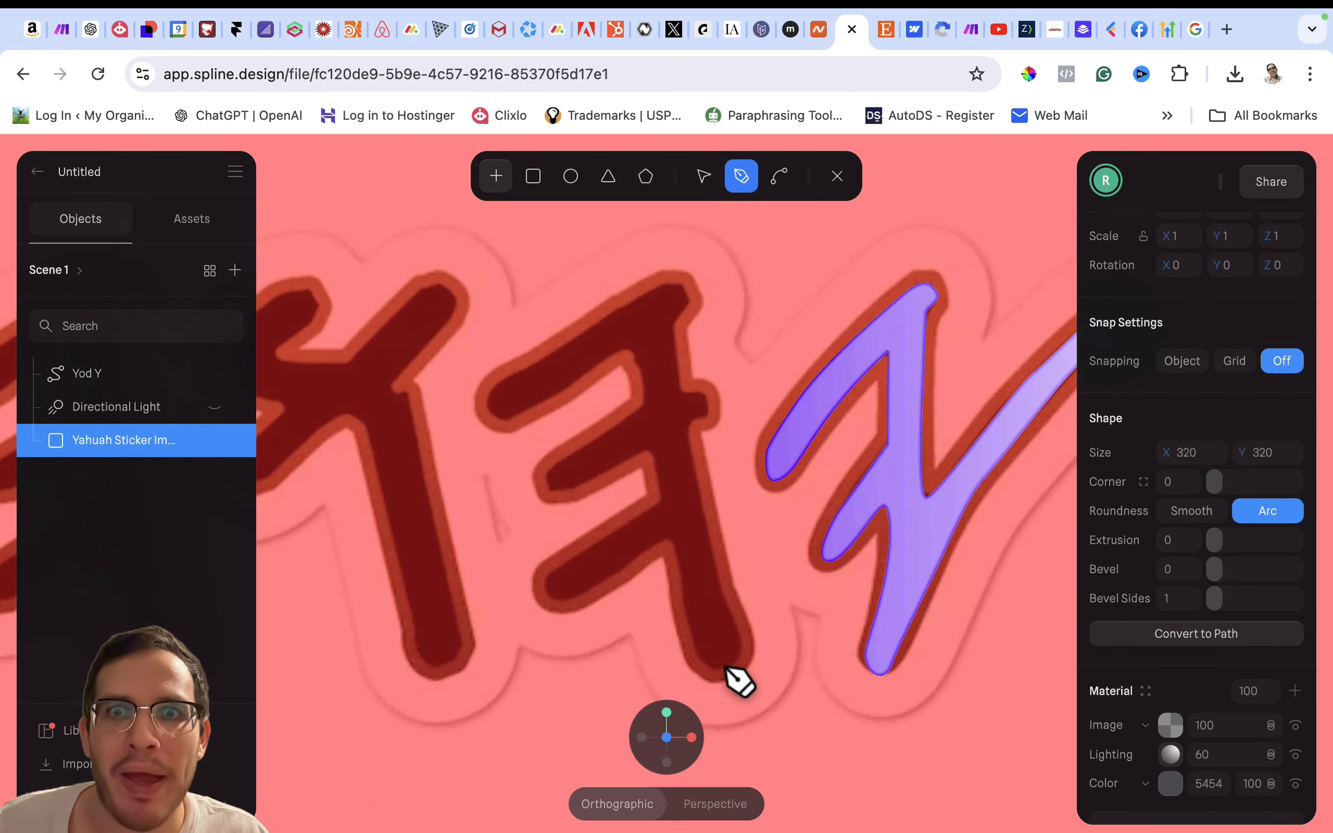
click(724, 665)
click(747, 637)
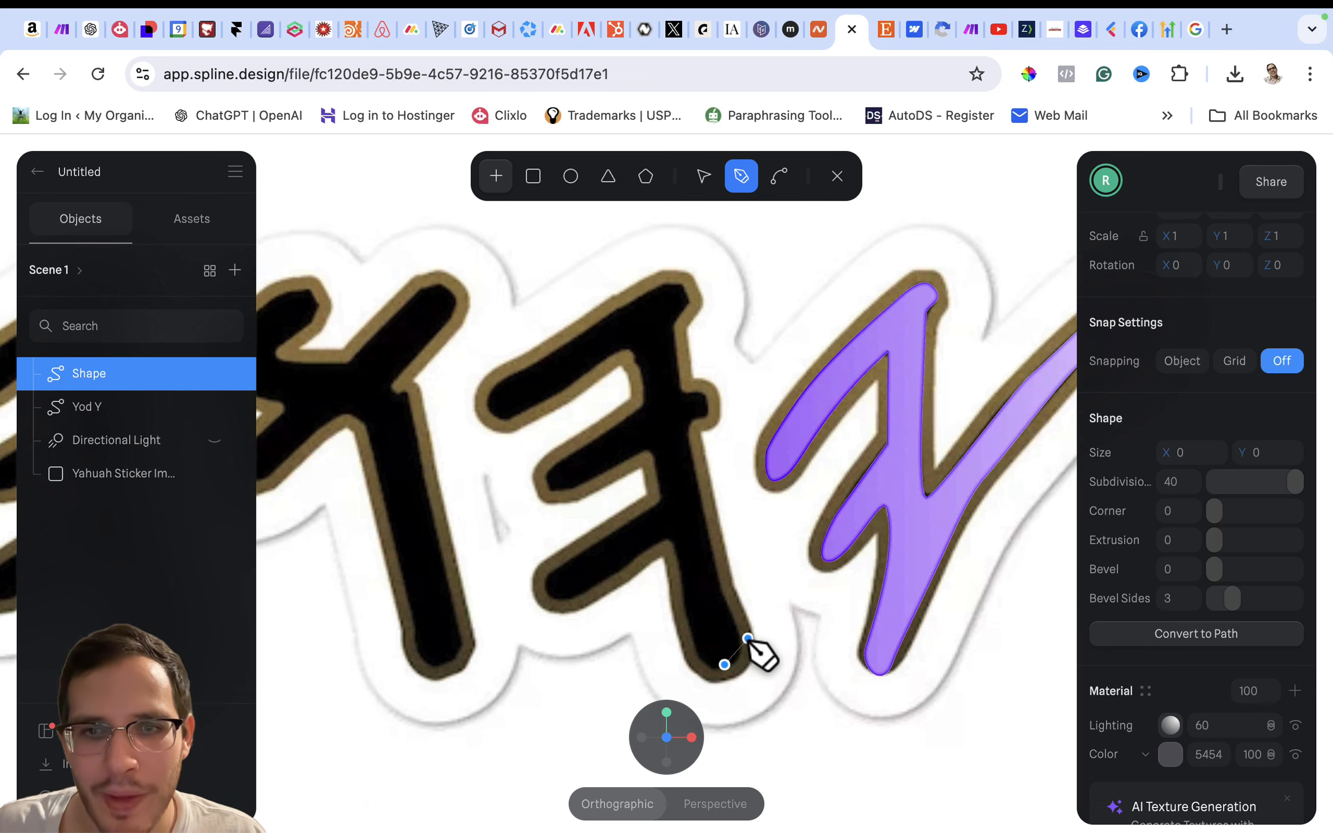
click(741, 641)
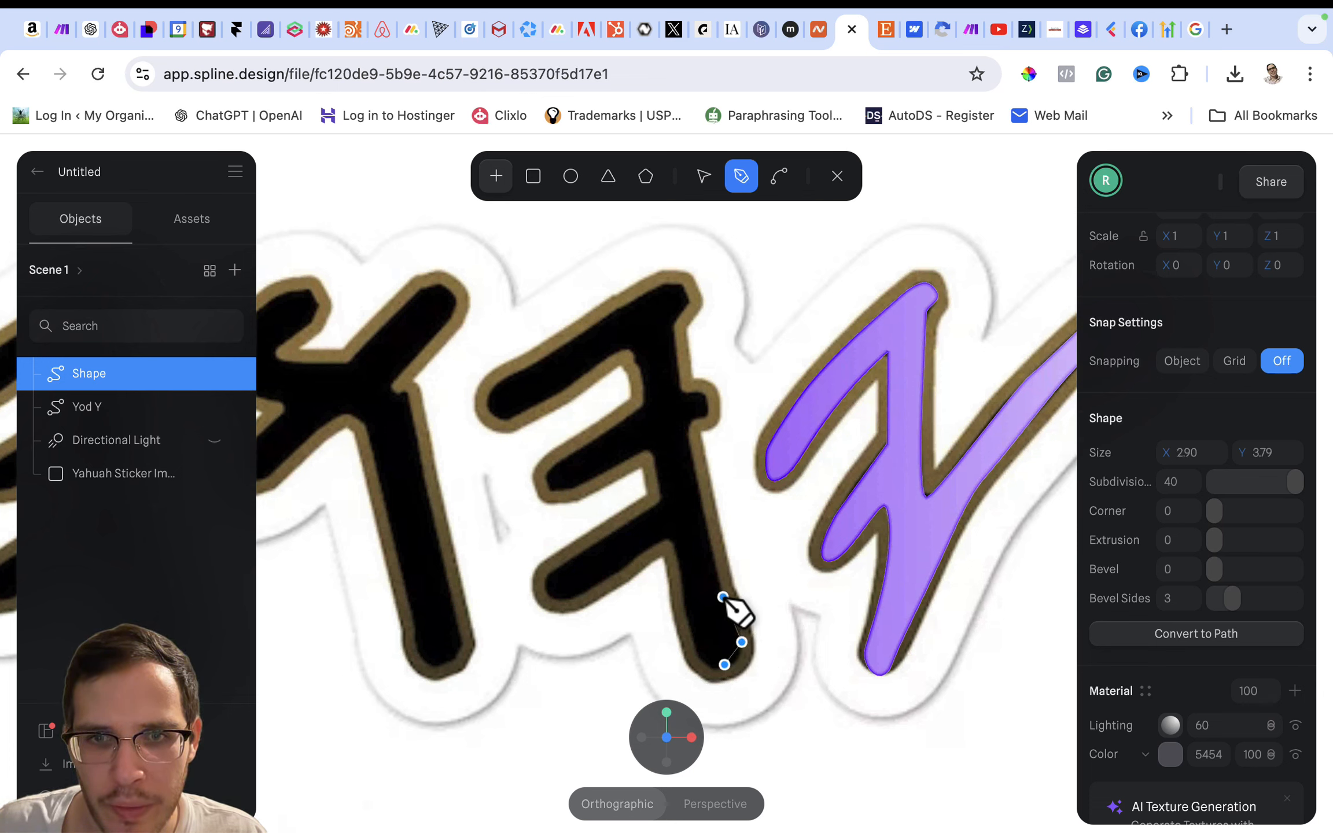
click(722, 594)
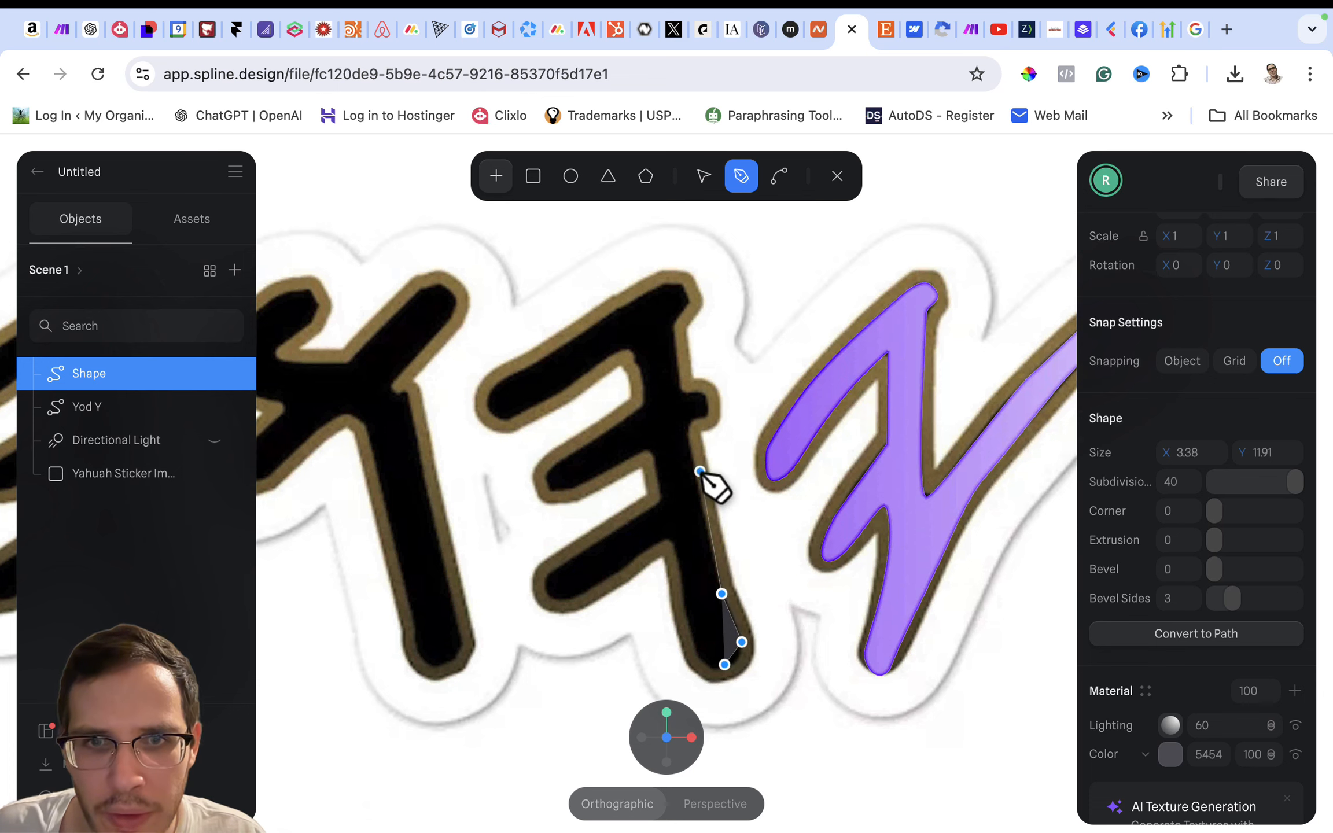
click(688, 440)
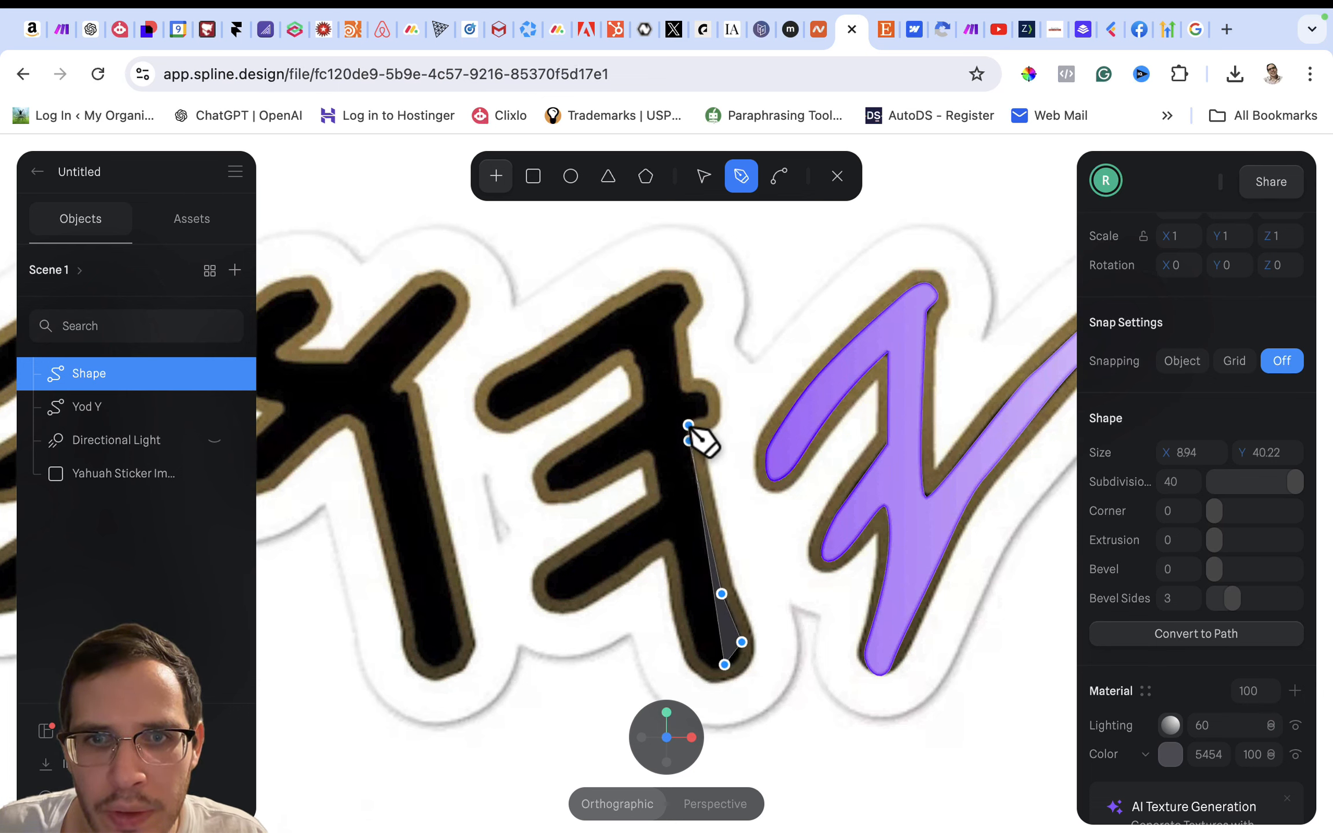
click(697, 418)
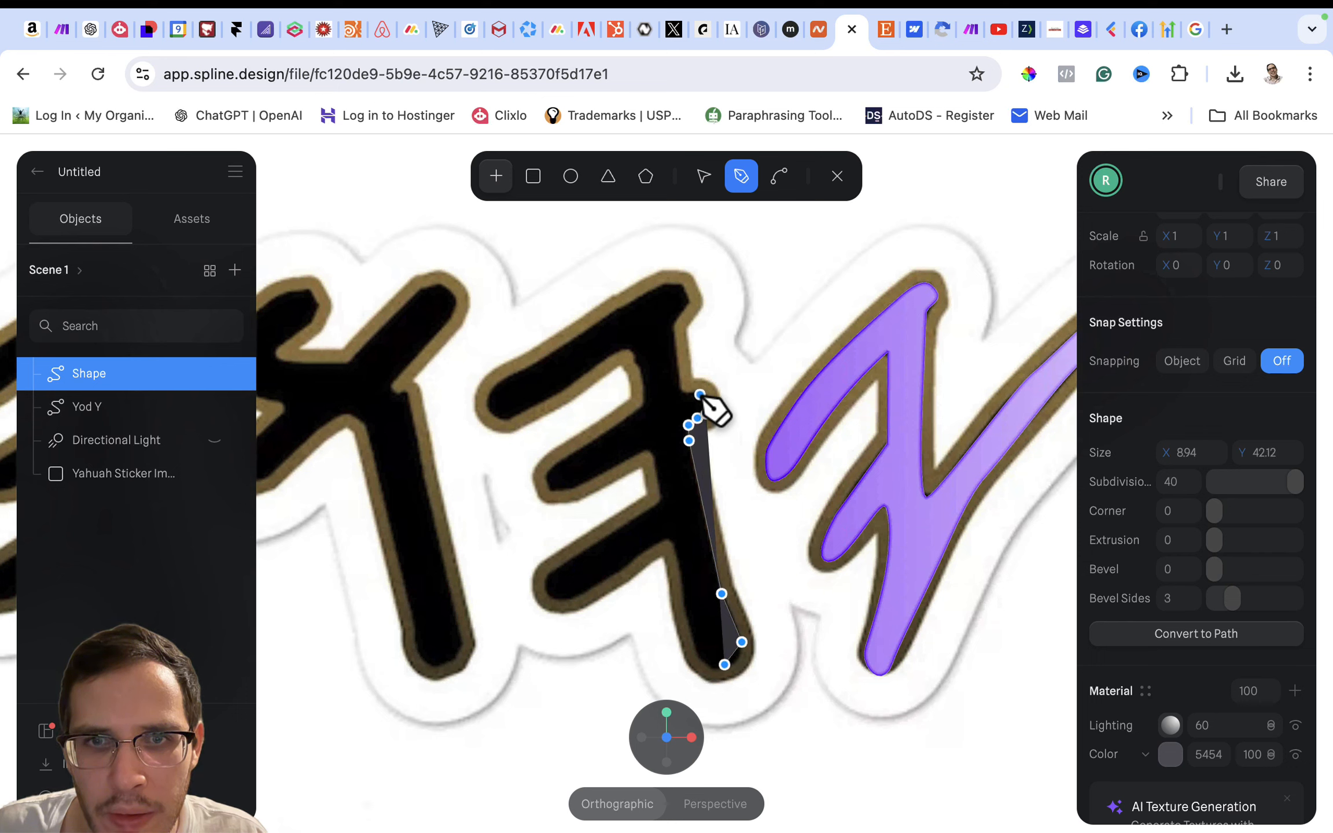
click(699, 394)
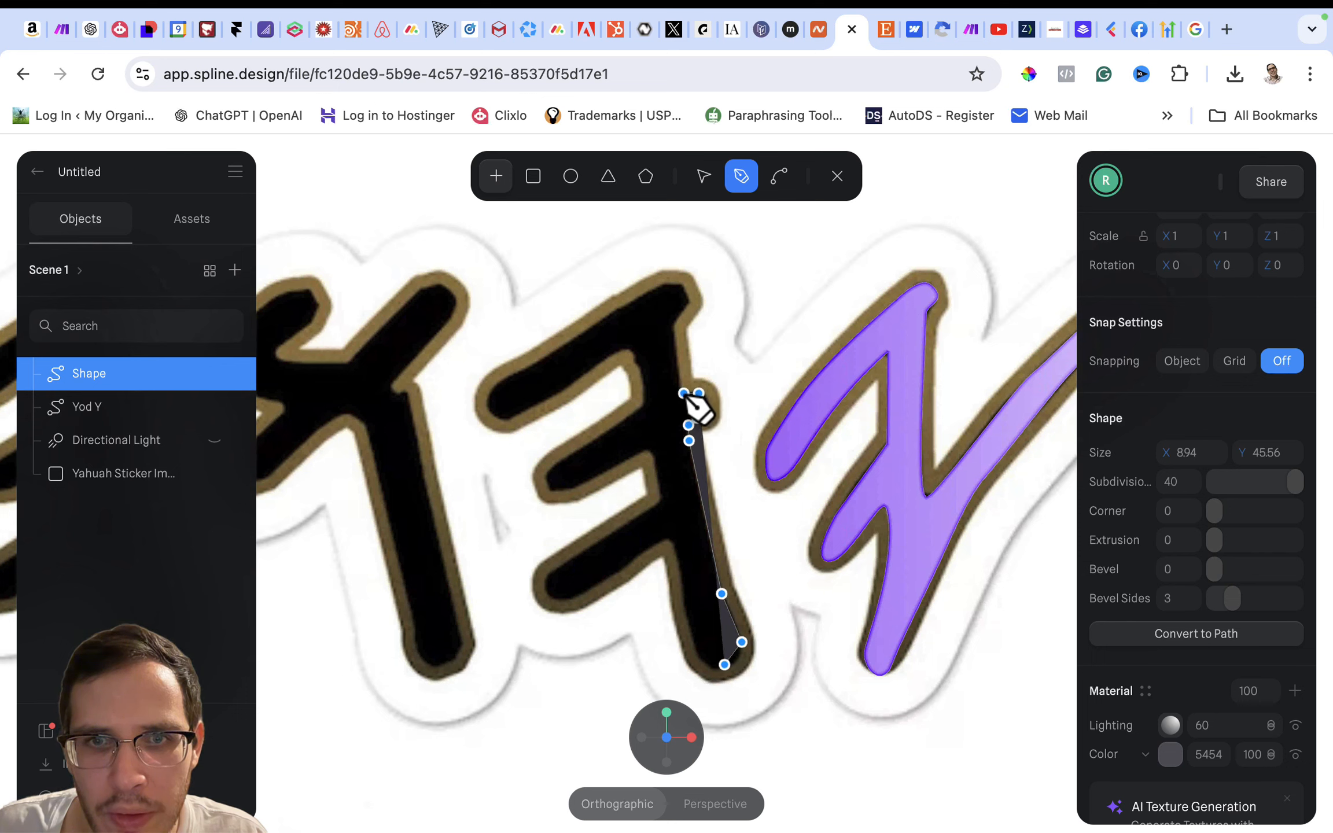
- Continue the path around the letter's top tip, along the upper arm, around its rounded end and back along its underside
click(673, 327)
click(687, 304)
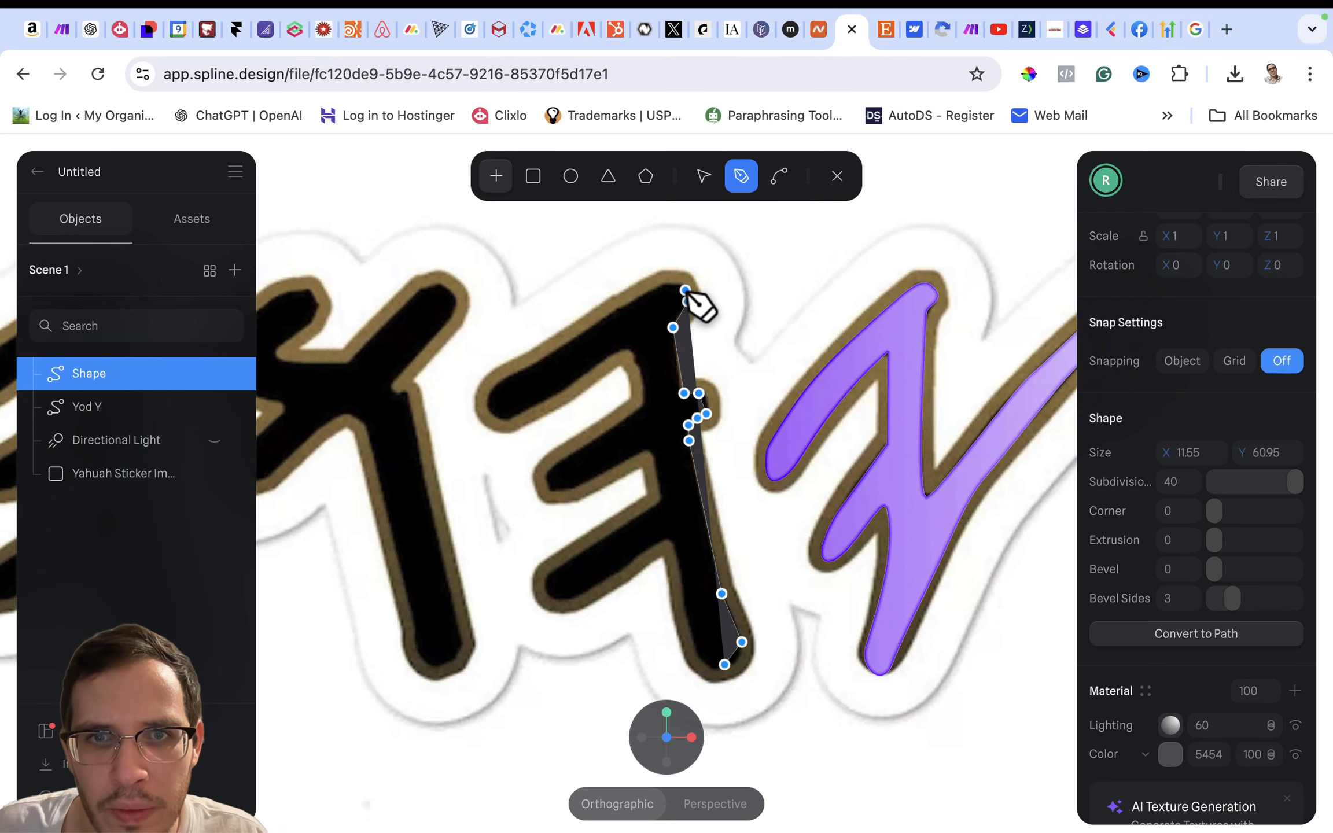
click(681, 286)
click(663, 282)
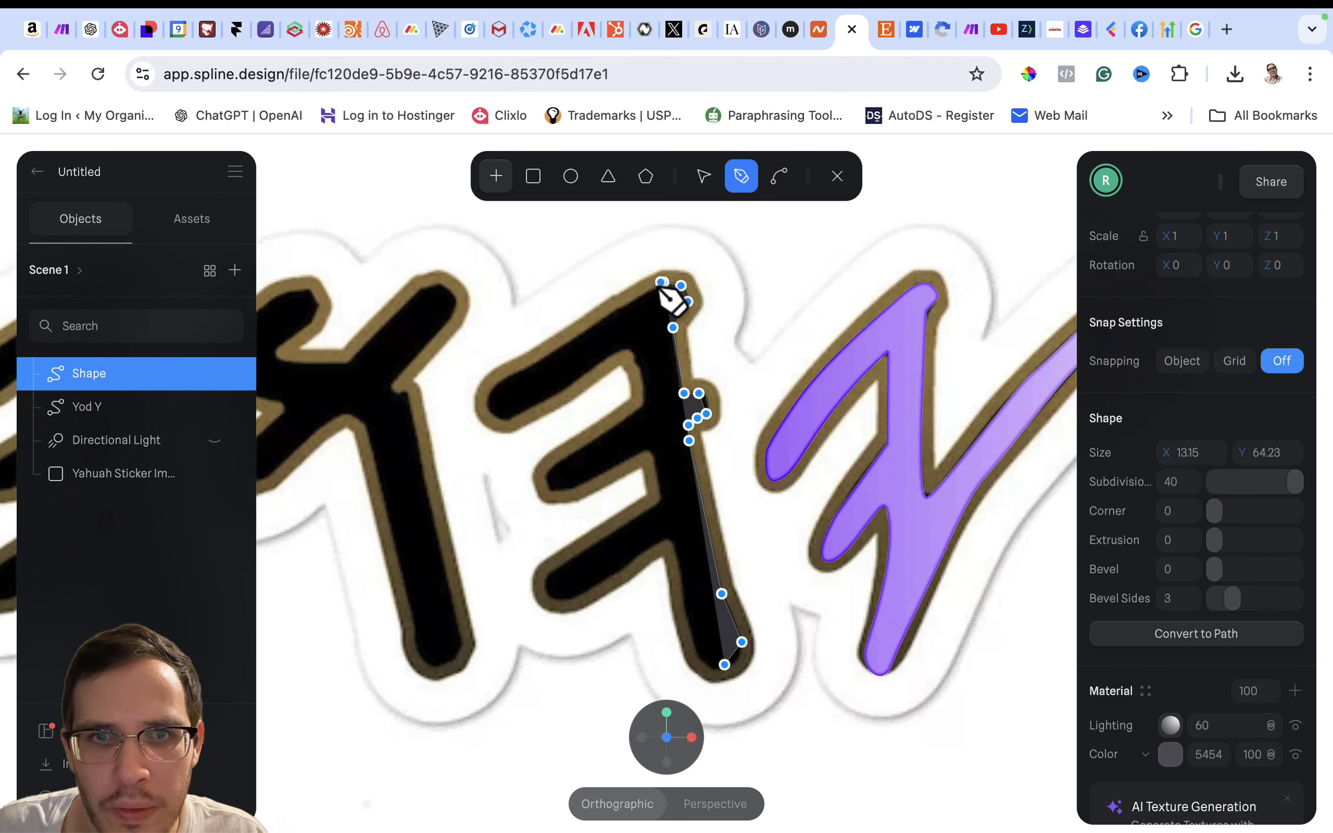
click(500, 381)
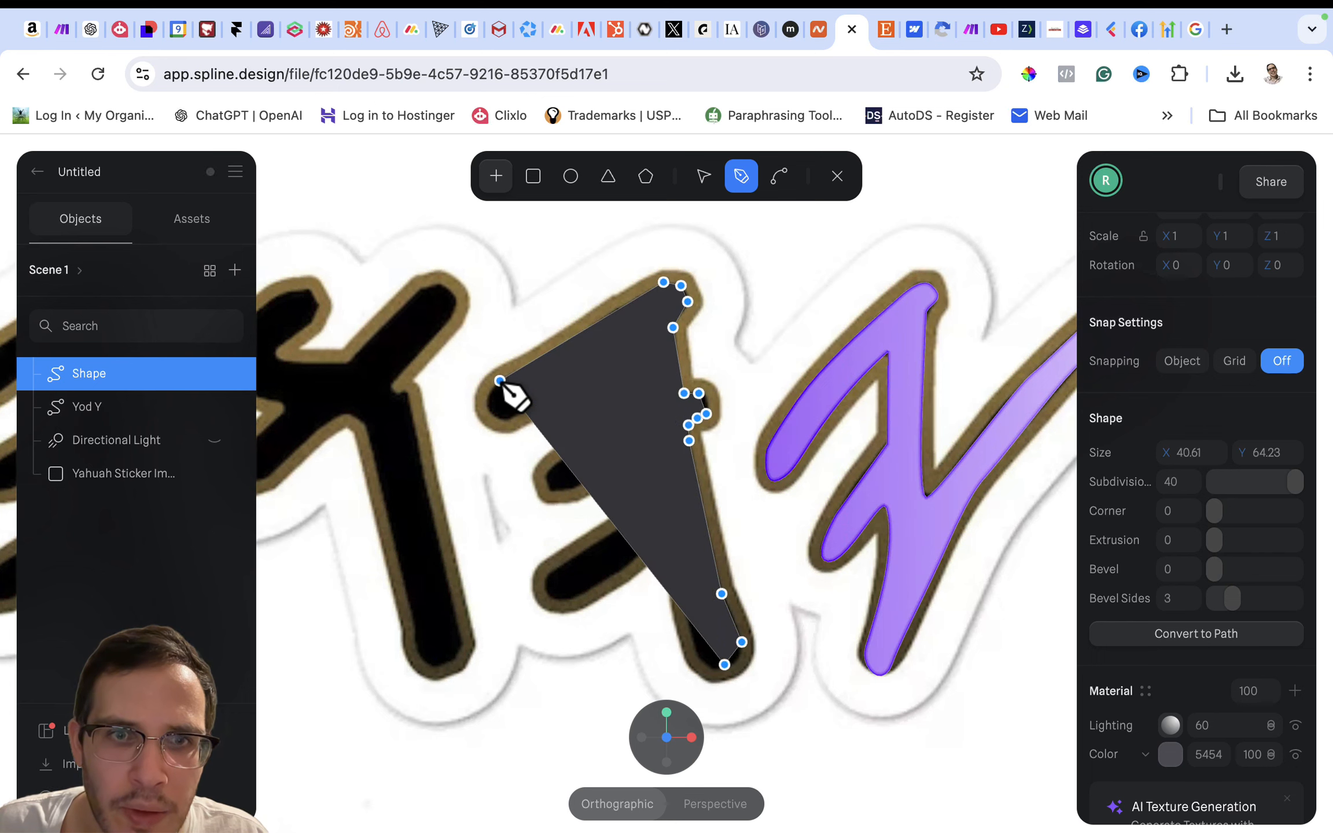
click(486, 410)
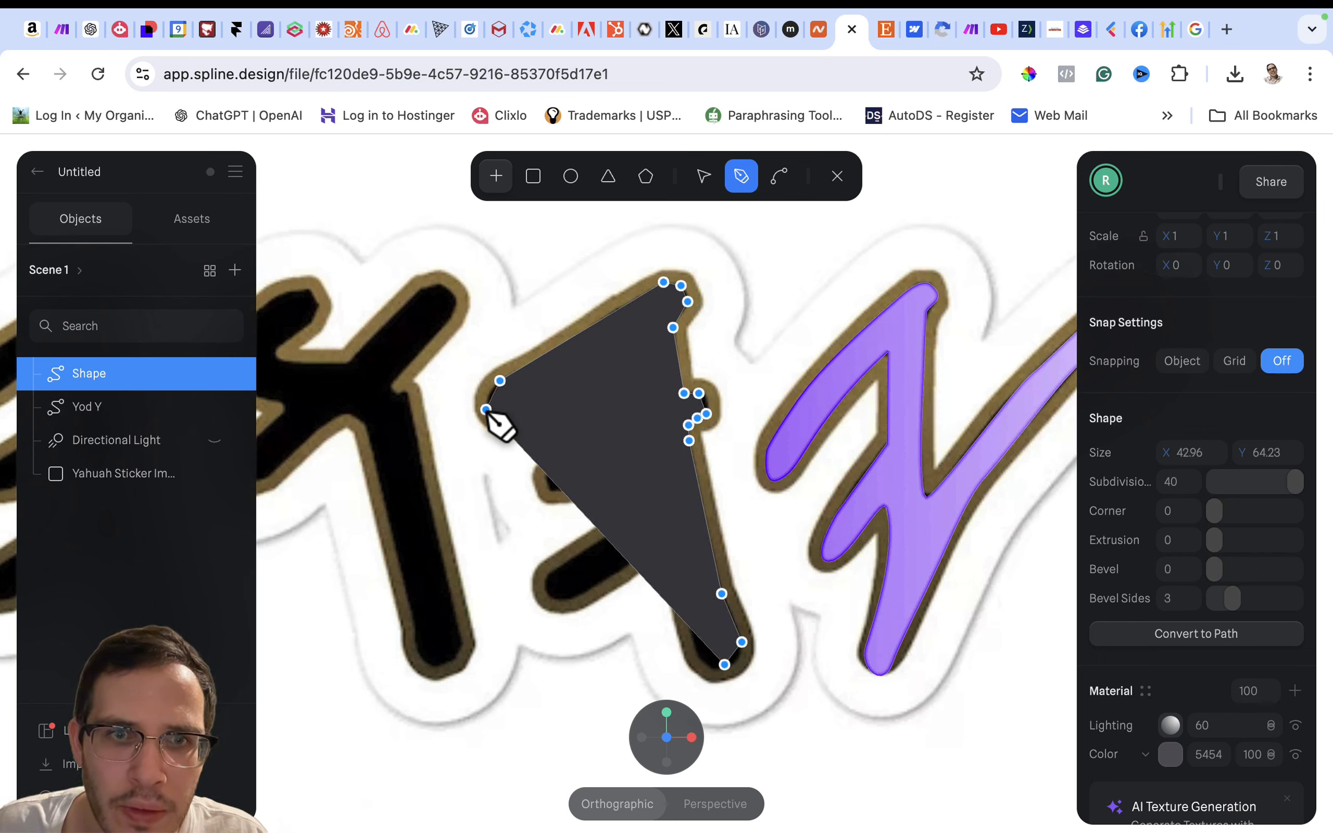
click(505, 418)
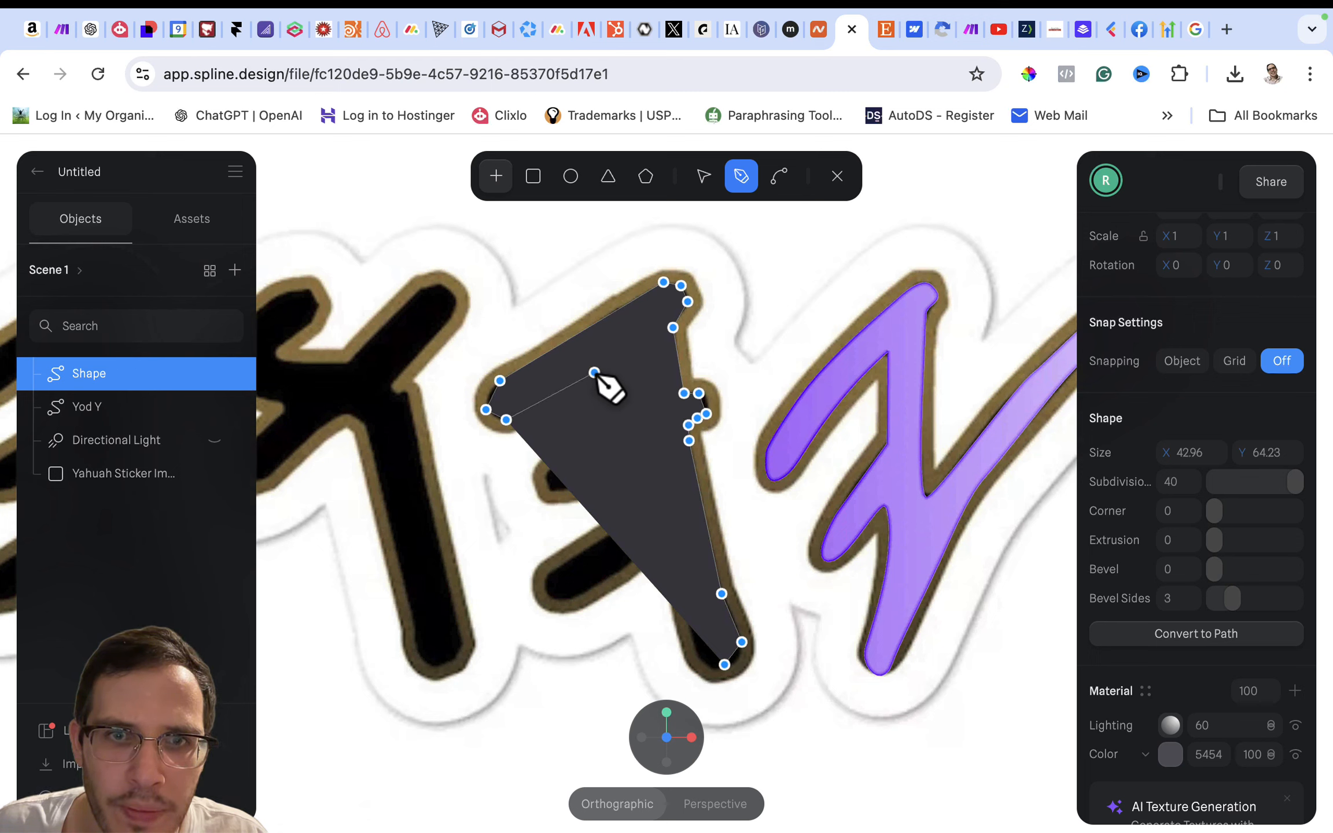
click(599, 372)
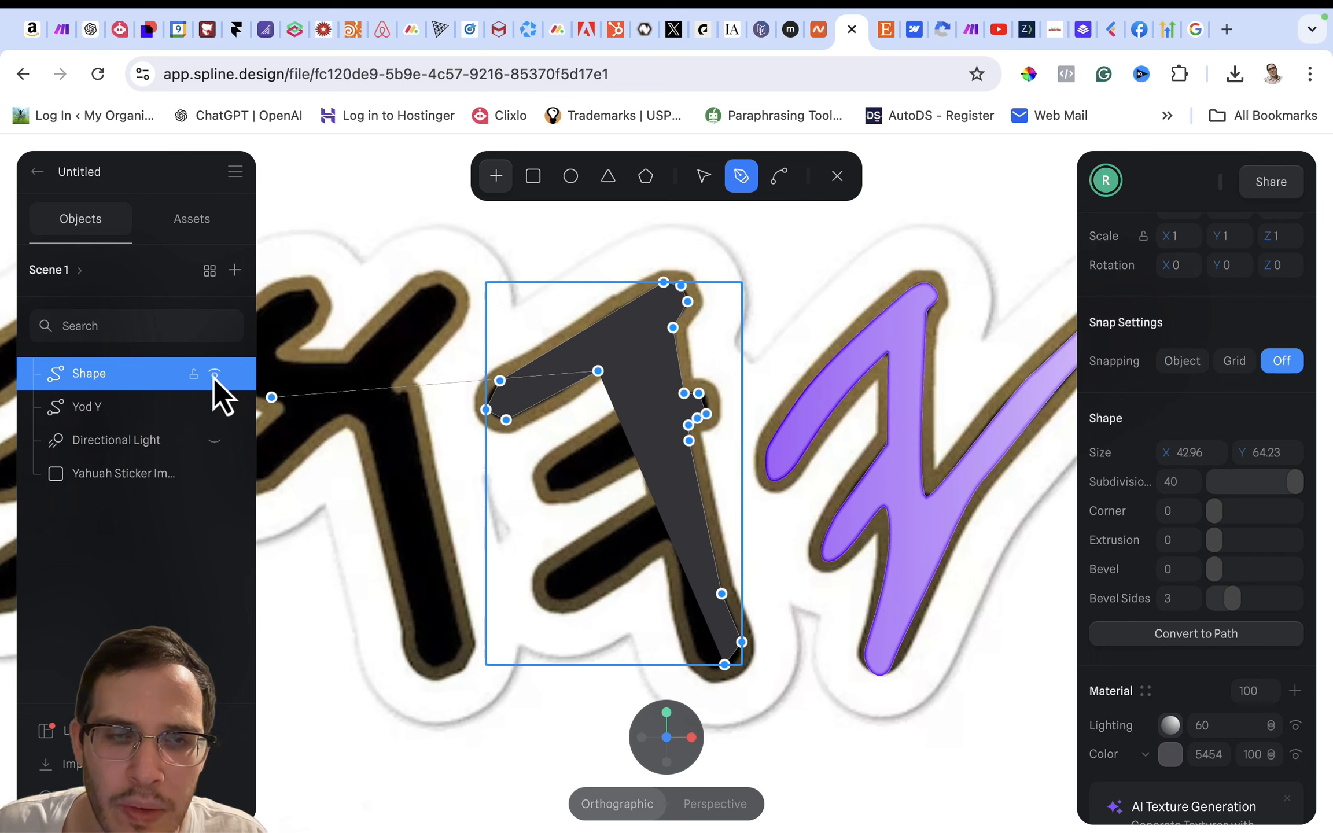
- Trace the inner edge between the upper and middle arms, hiding the new shape briefly to check the sticker image underneath
click(214, 375)
click(214, 374)
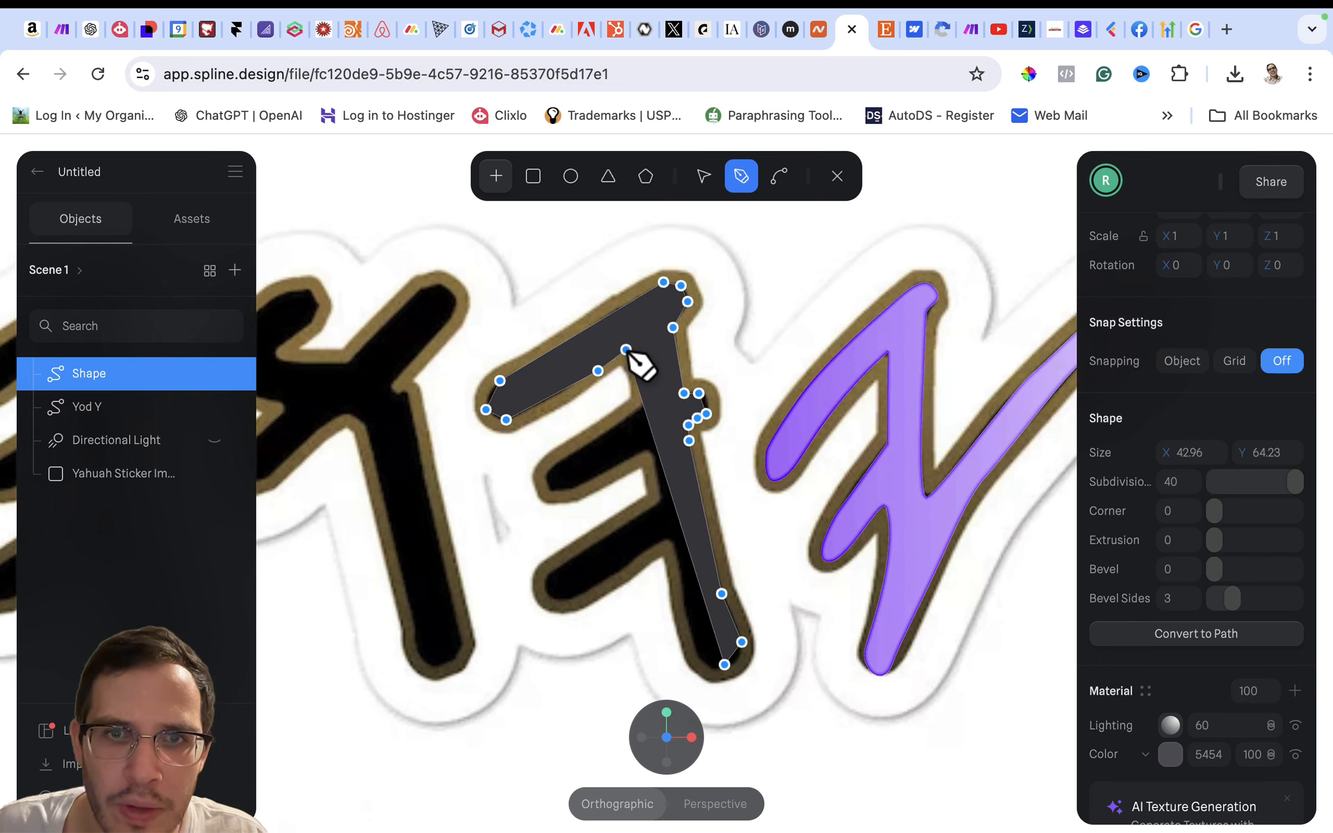
click(214, 375)
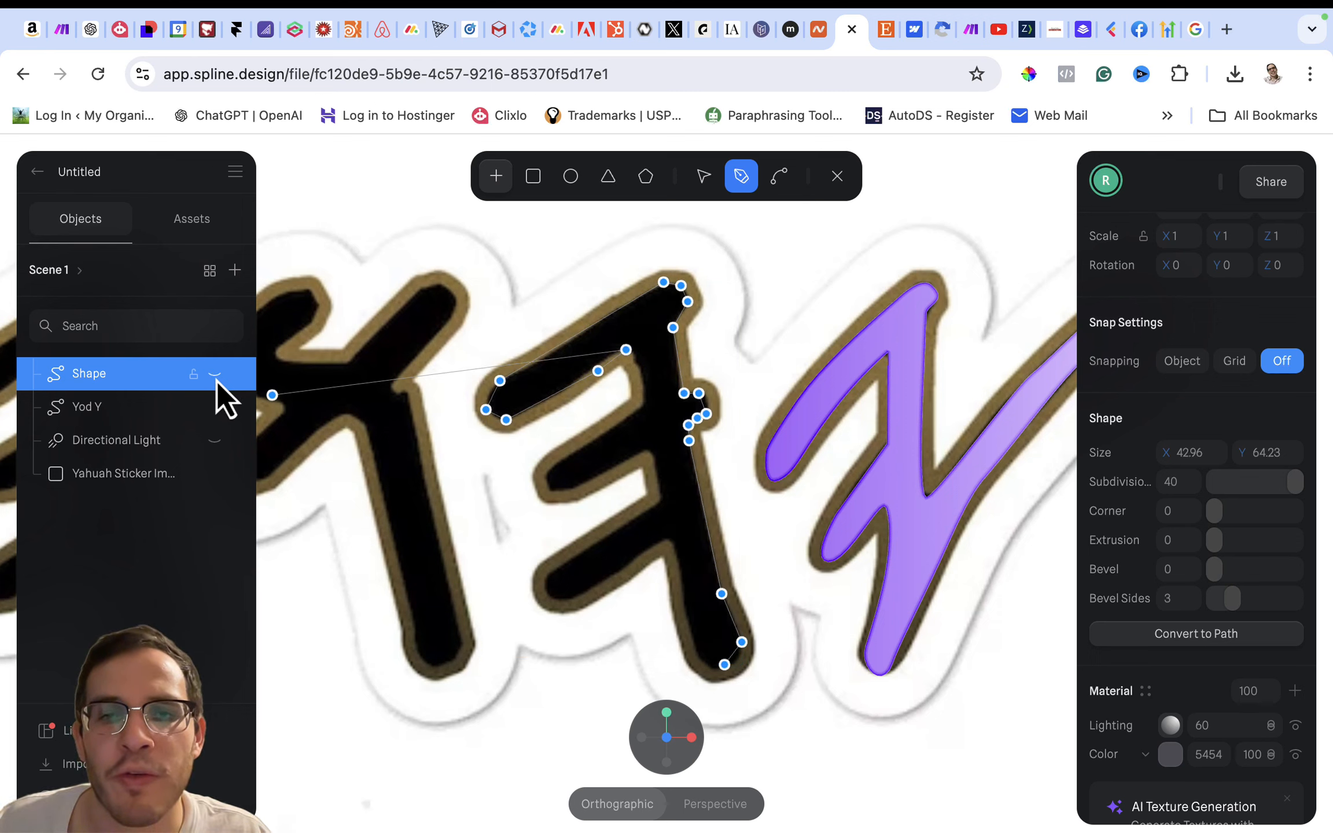
click(216, 381)
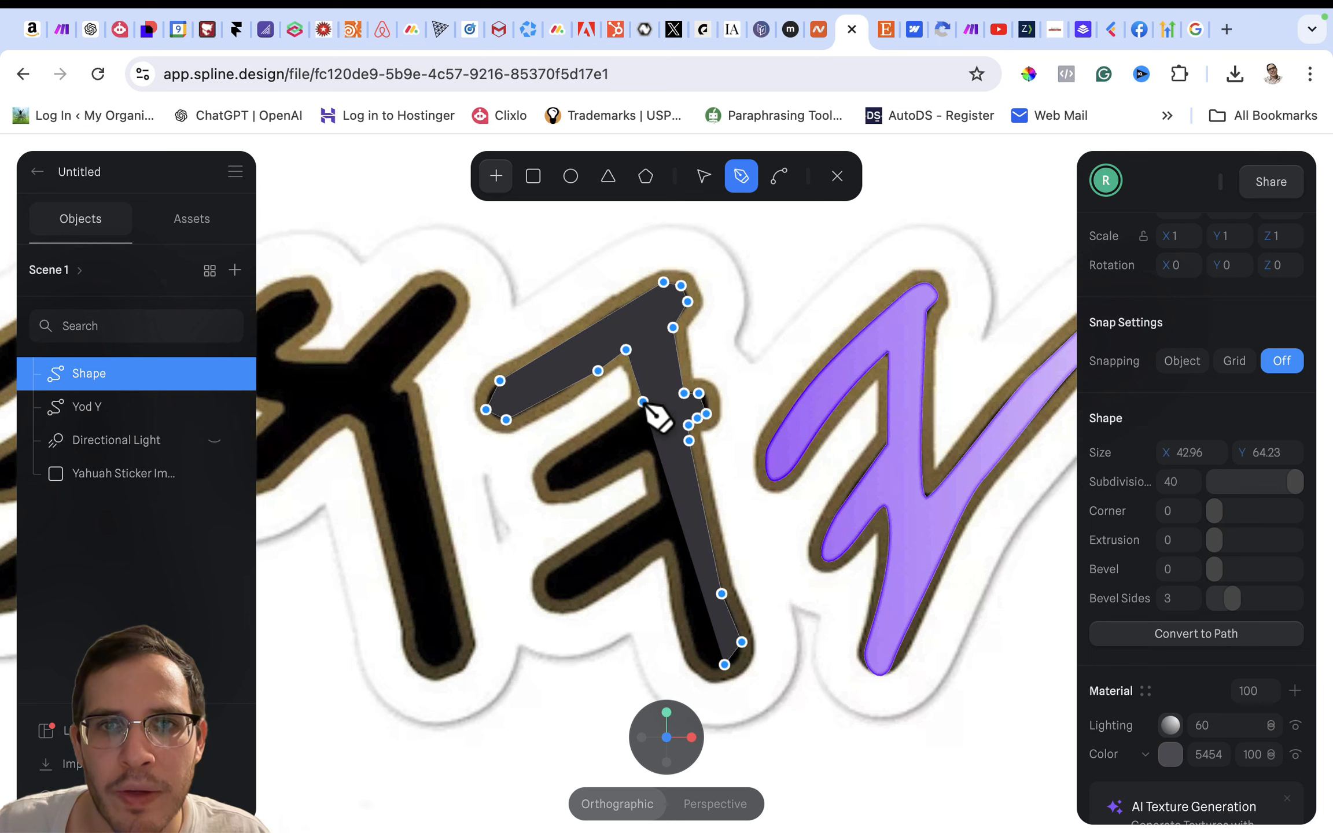
click(642, 400)
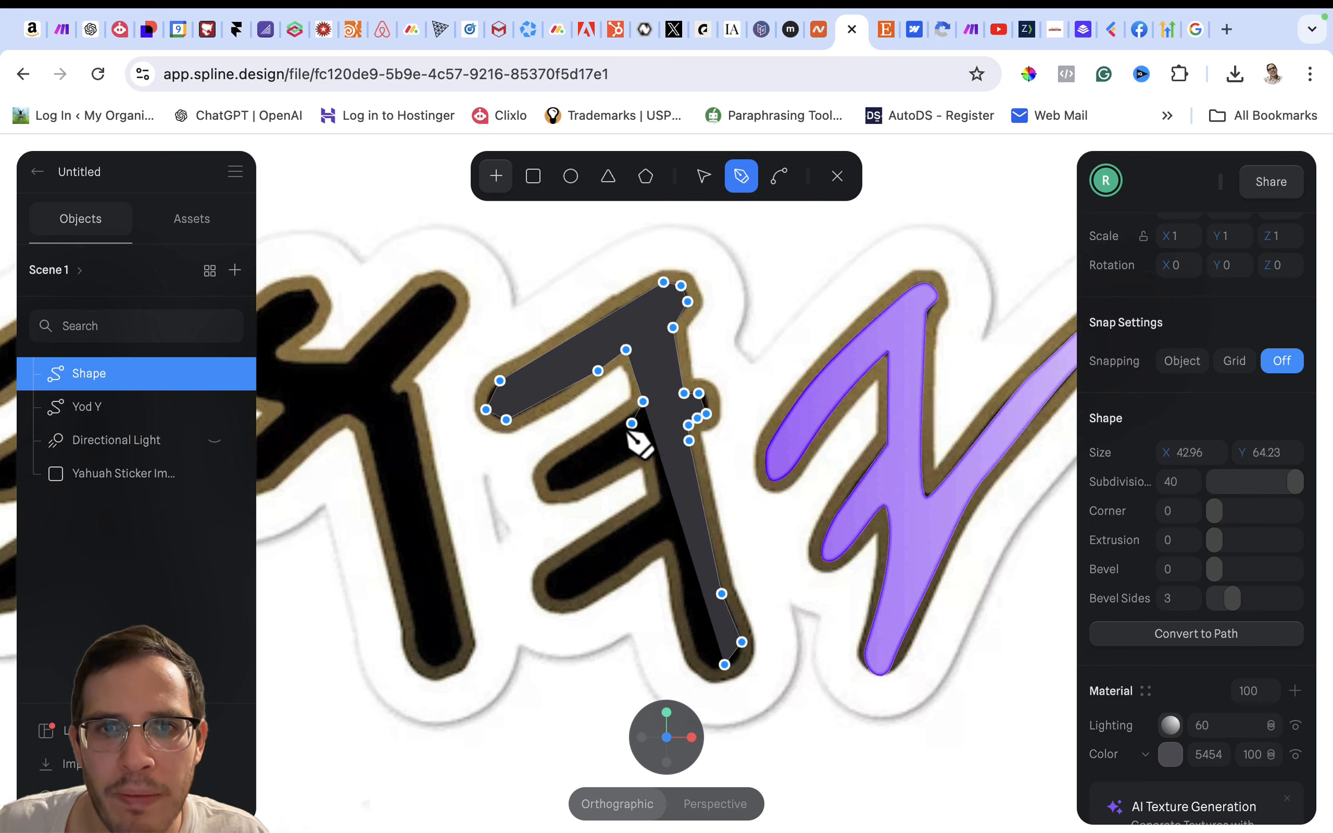
- Continue the path around the middle arm's end, back along its underside and down the stem to the lower arm
click(547, 470)
click(547, 488)
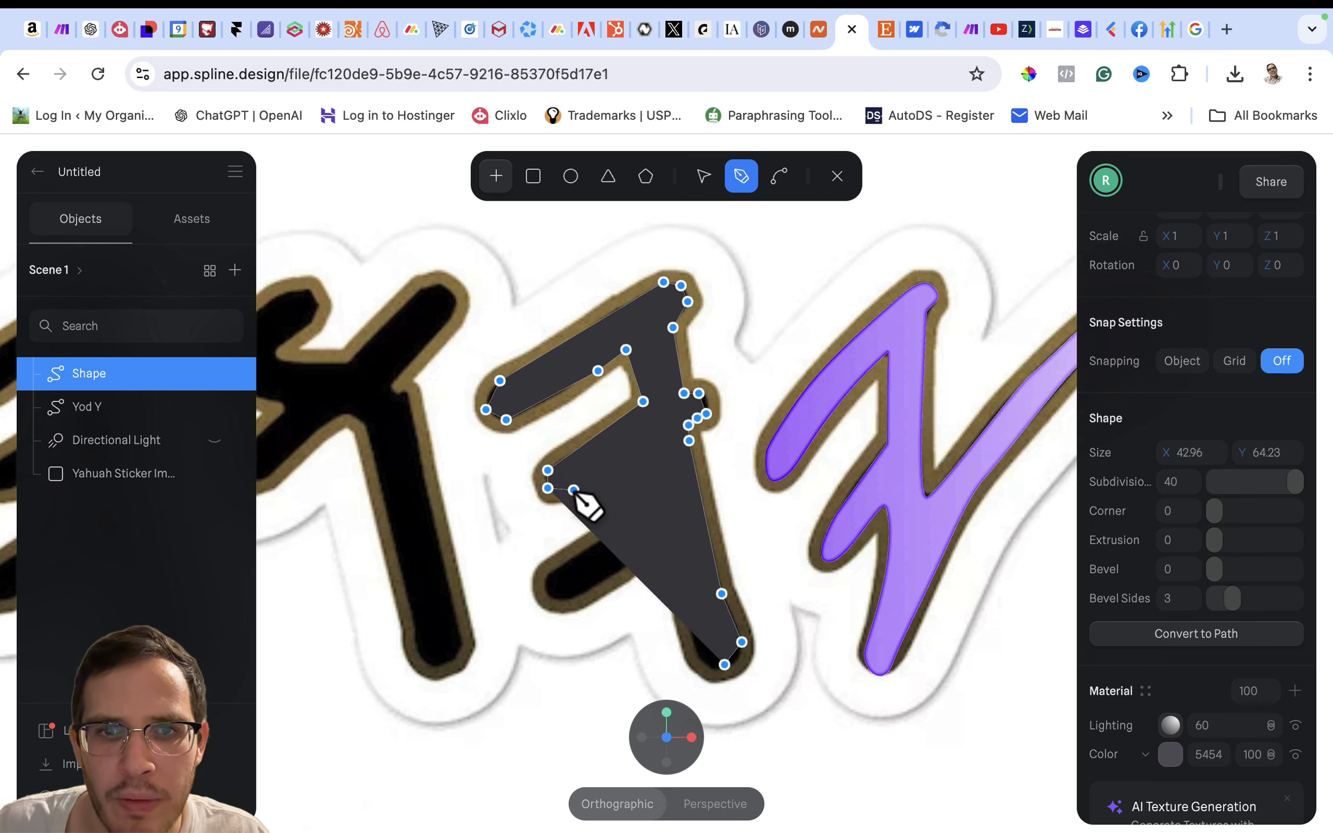
click(573, 490)
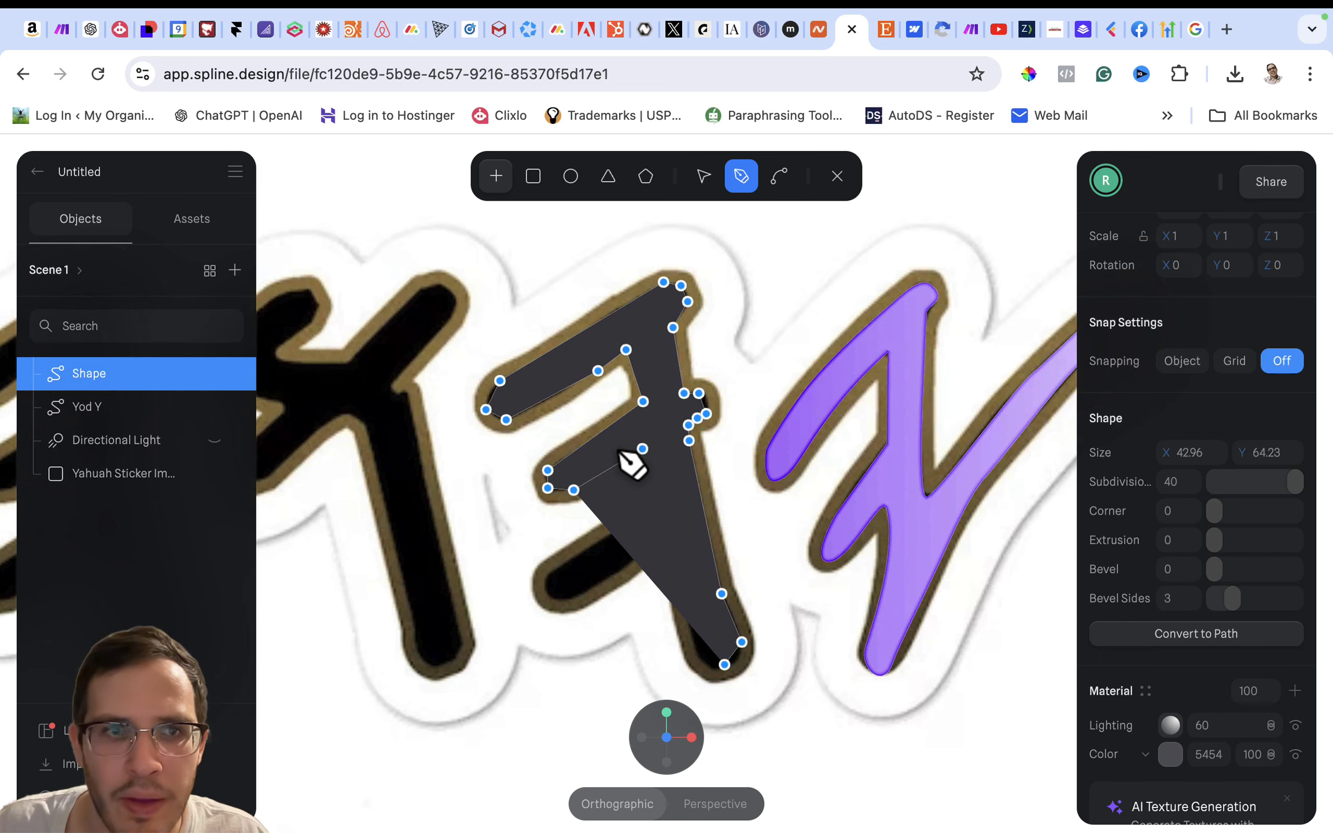
click(215, 380)
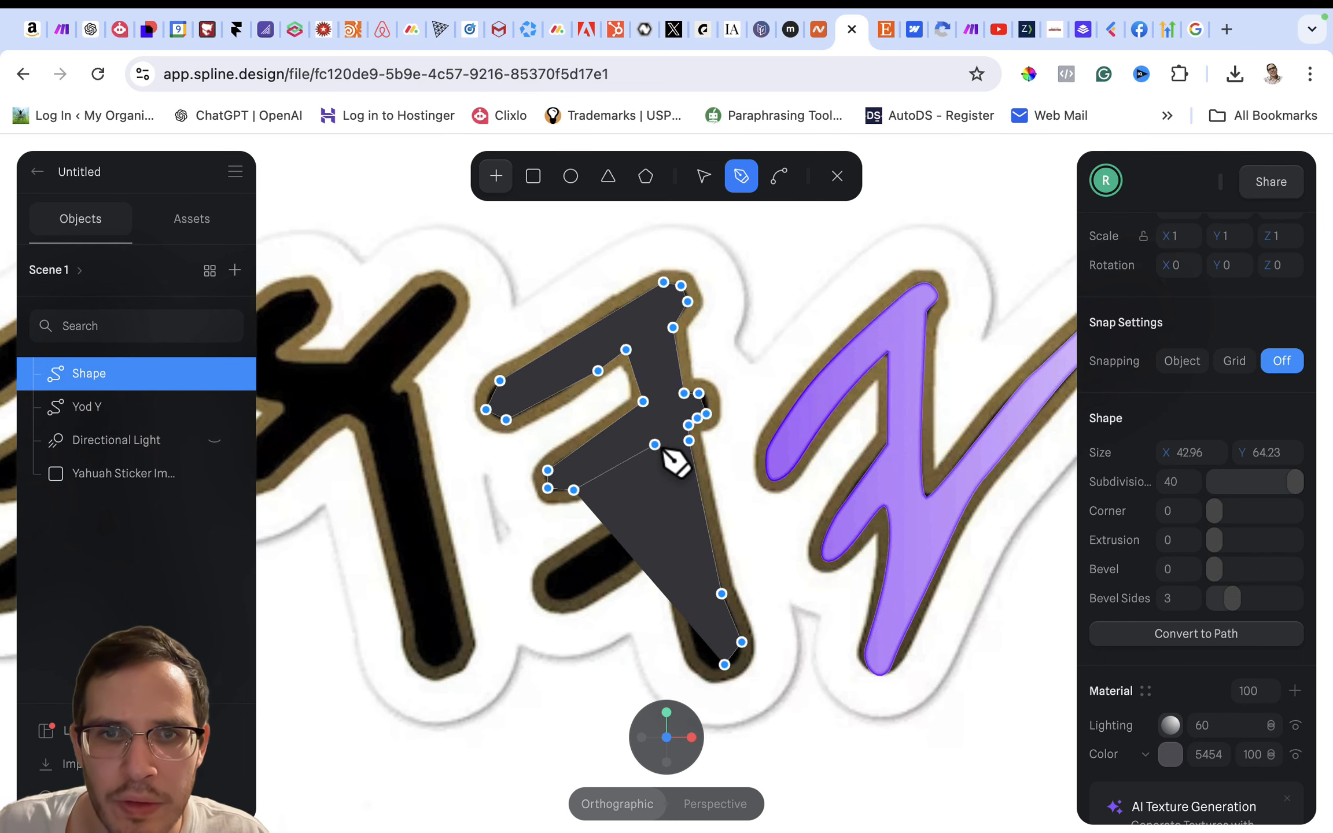
click(645, 450)
click(661, 502)
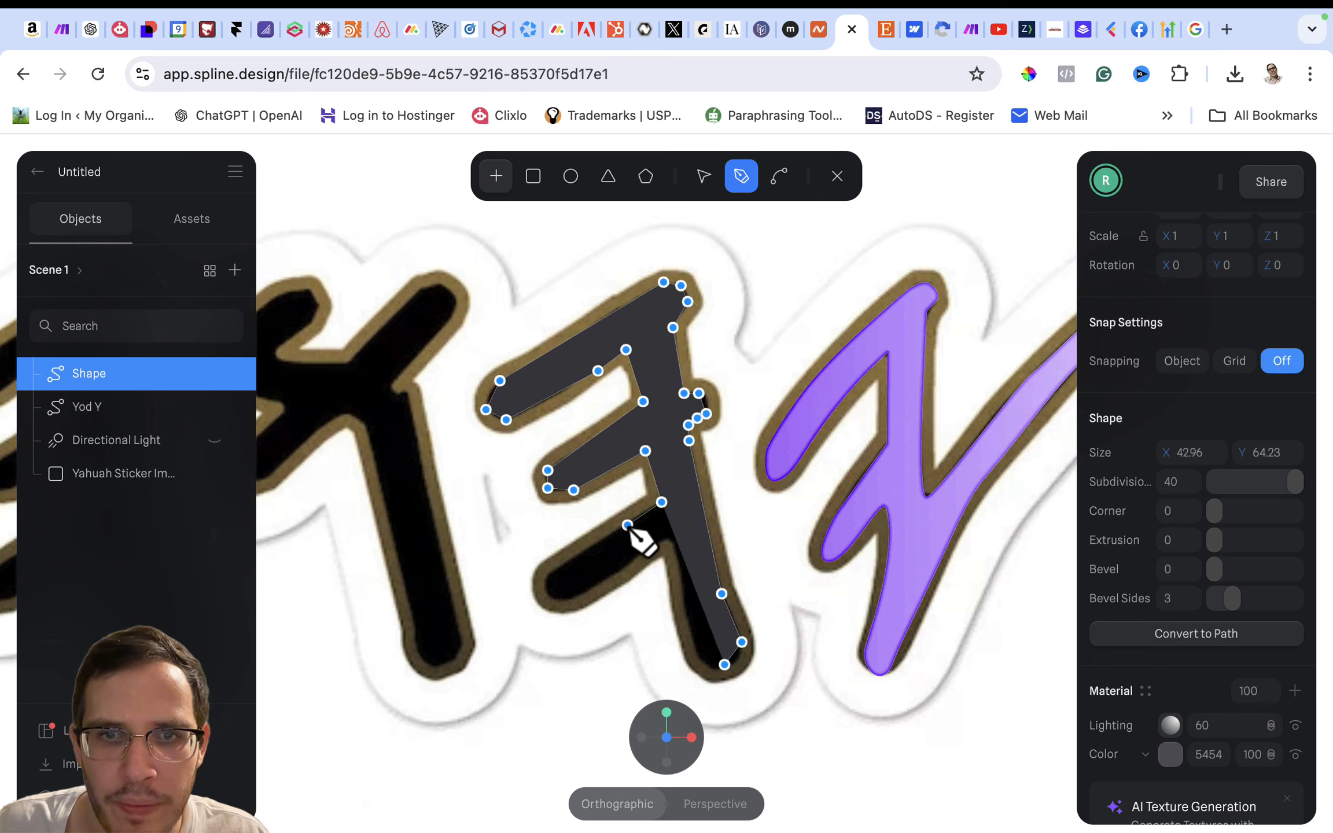
- Trace the lower arm's upper edge, its rounded end and the underside back toward the stem
click(601, 539)
click(547, 572)
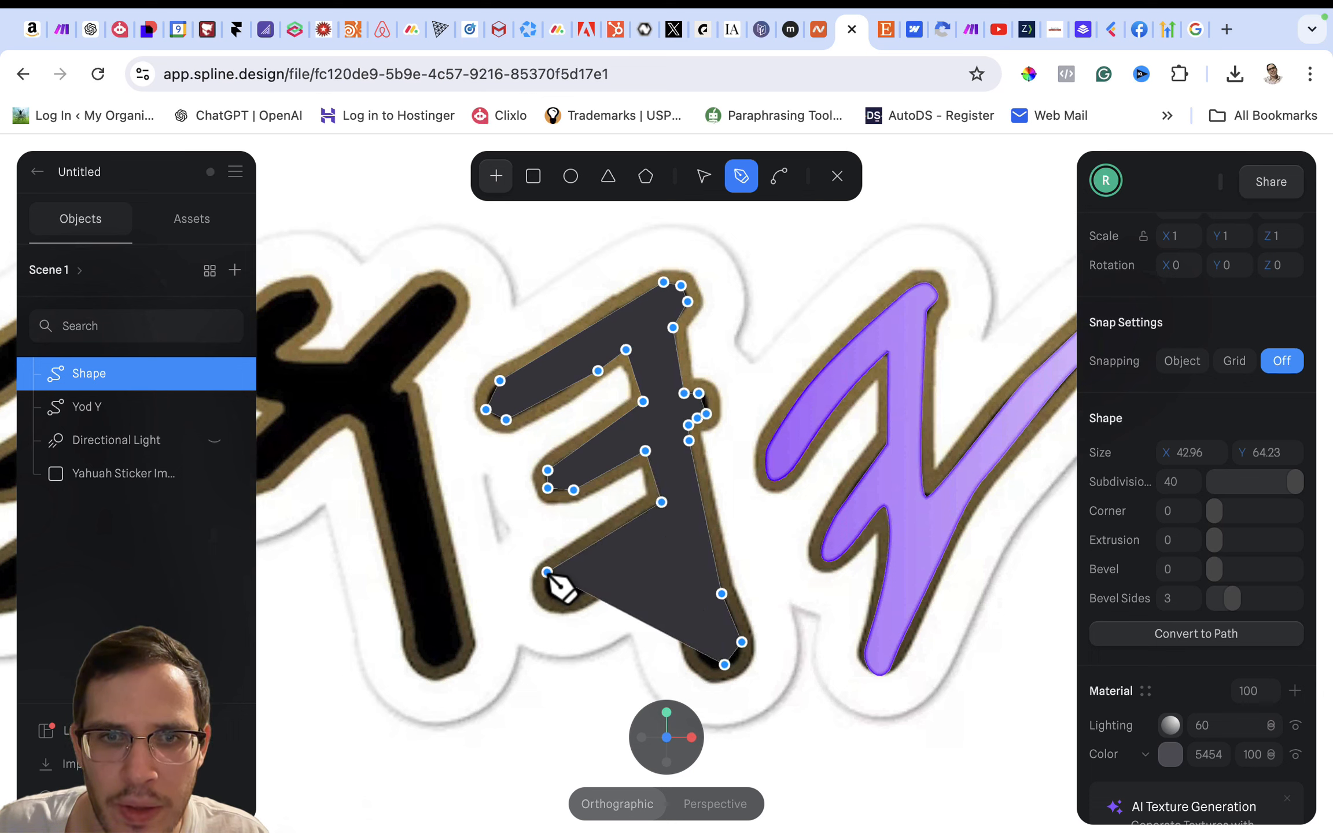
click(563, 603)
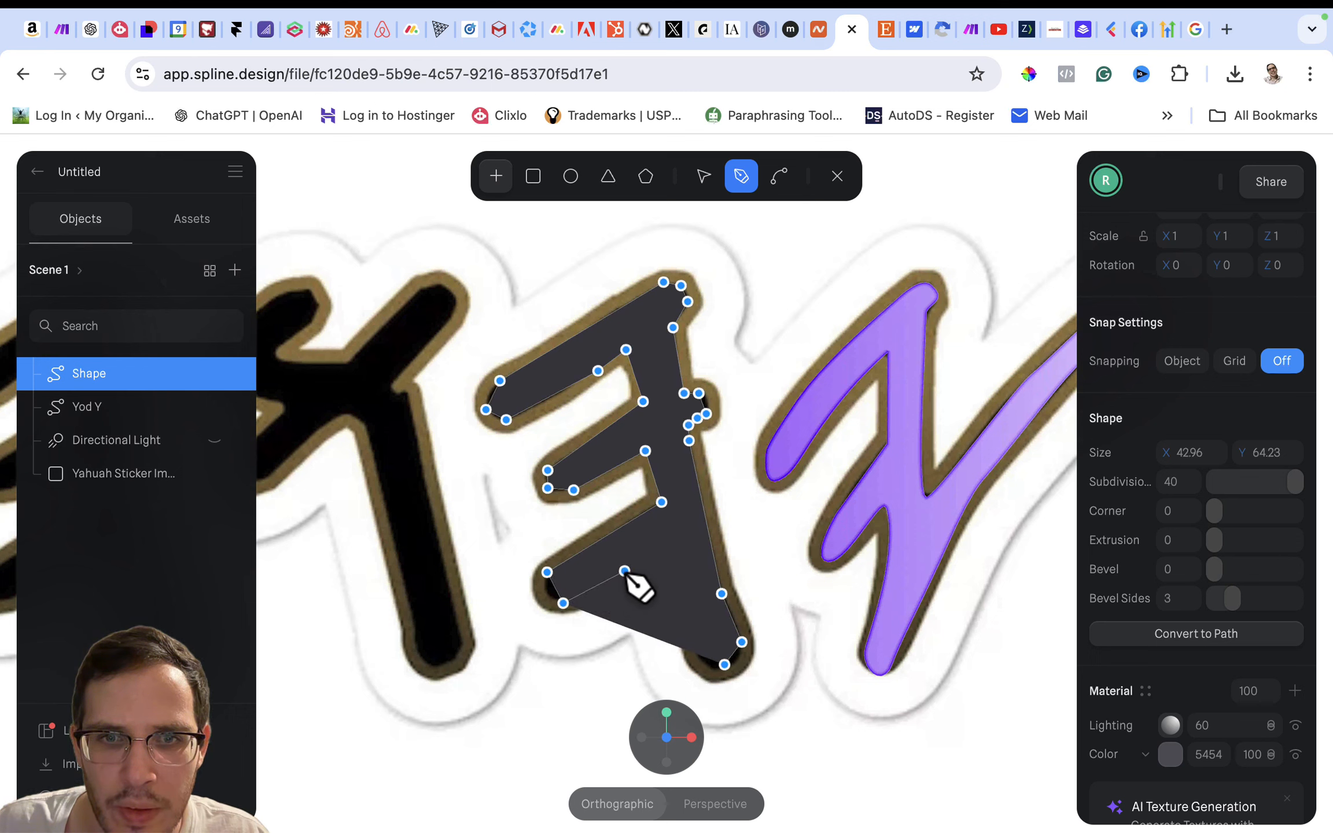
click(621, 571)
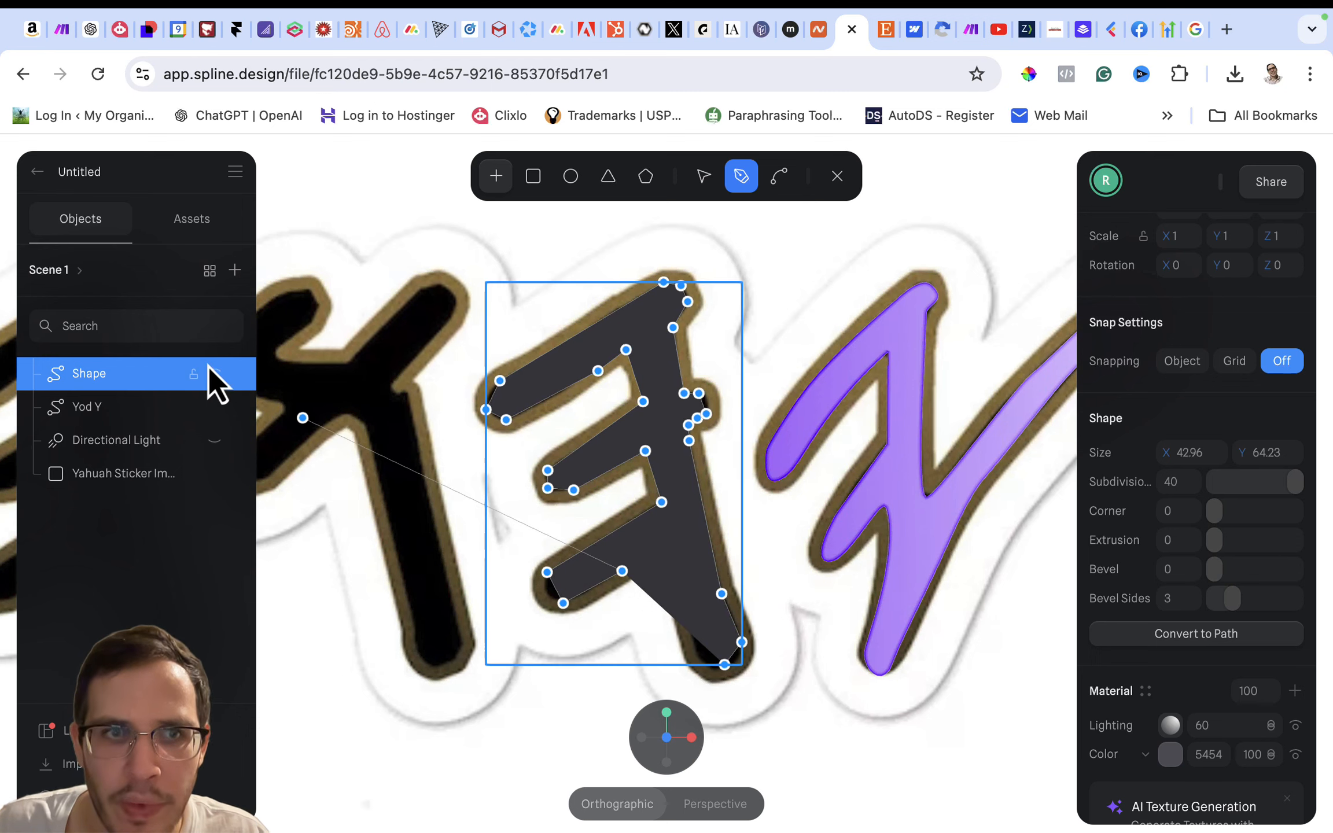
- Trace the stem's inner edge down to the foot with the shape hidden, finish the path and show the shape again
click(215, 374)
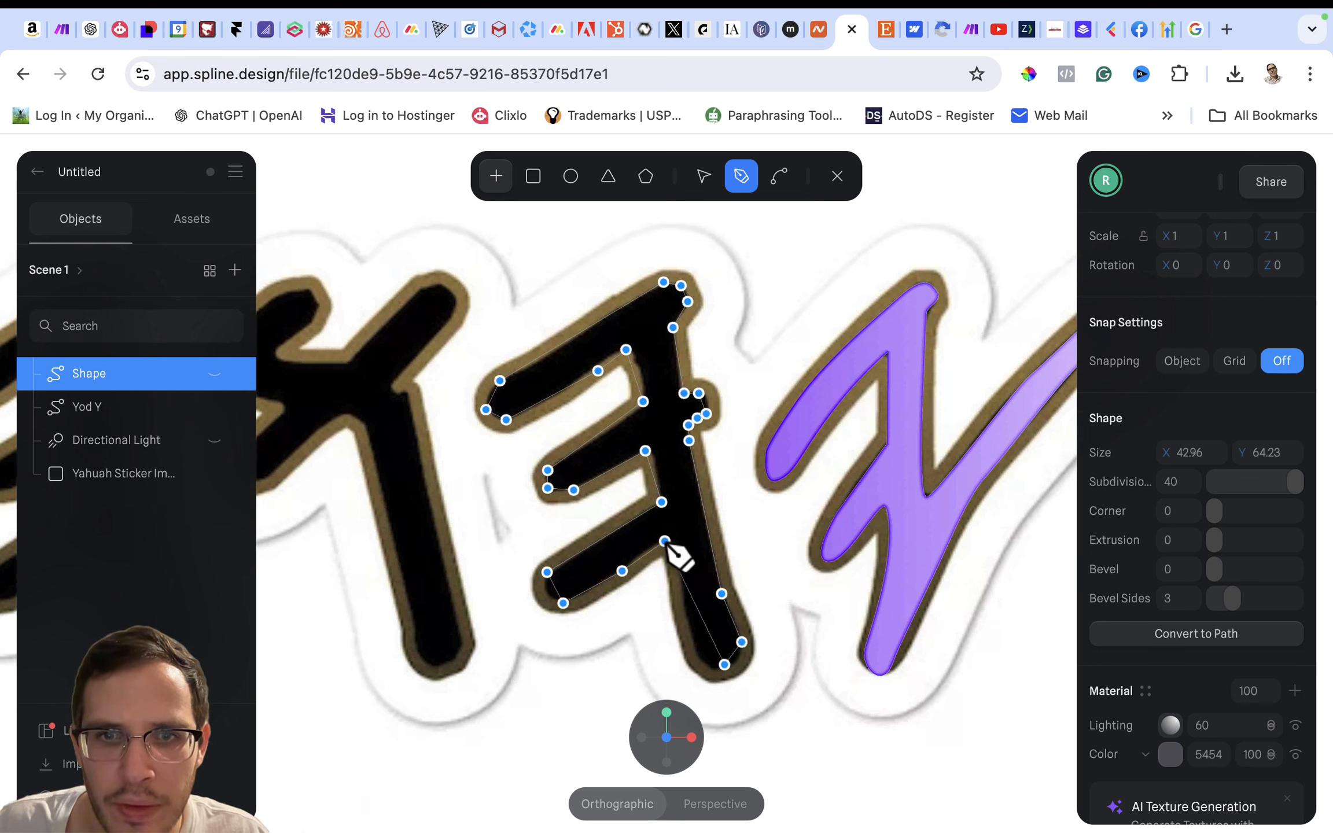
click(681, 567)
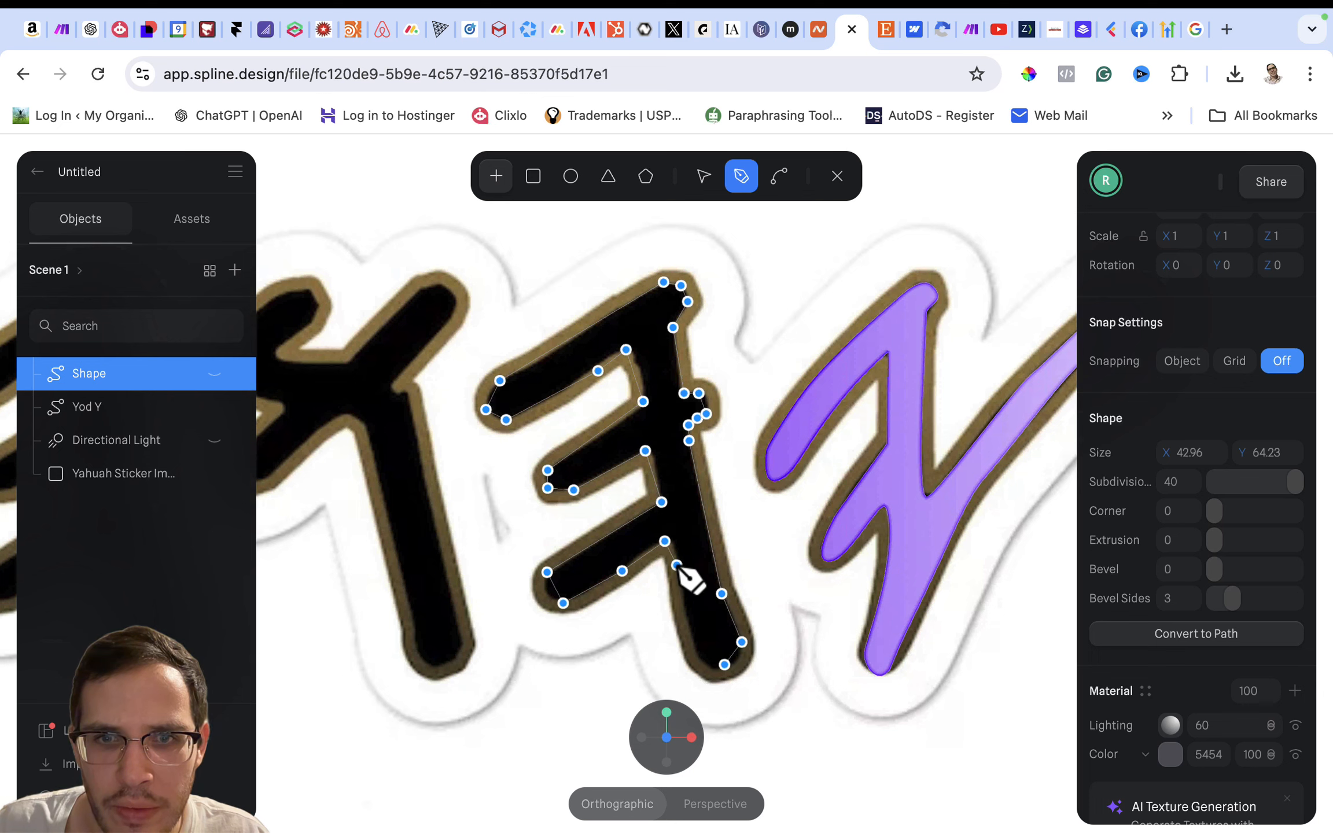
click(679, 563)
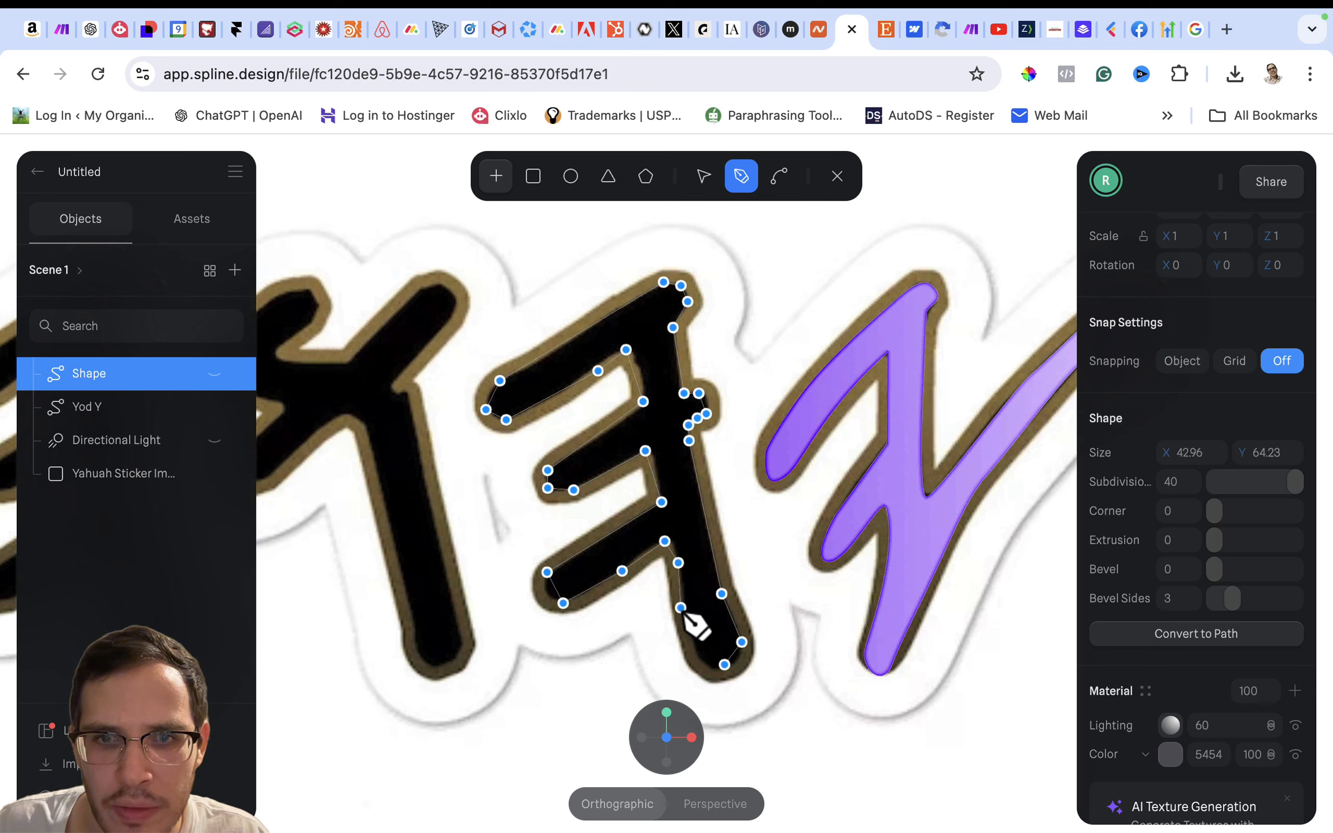
click(693, 641)
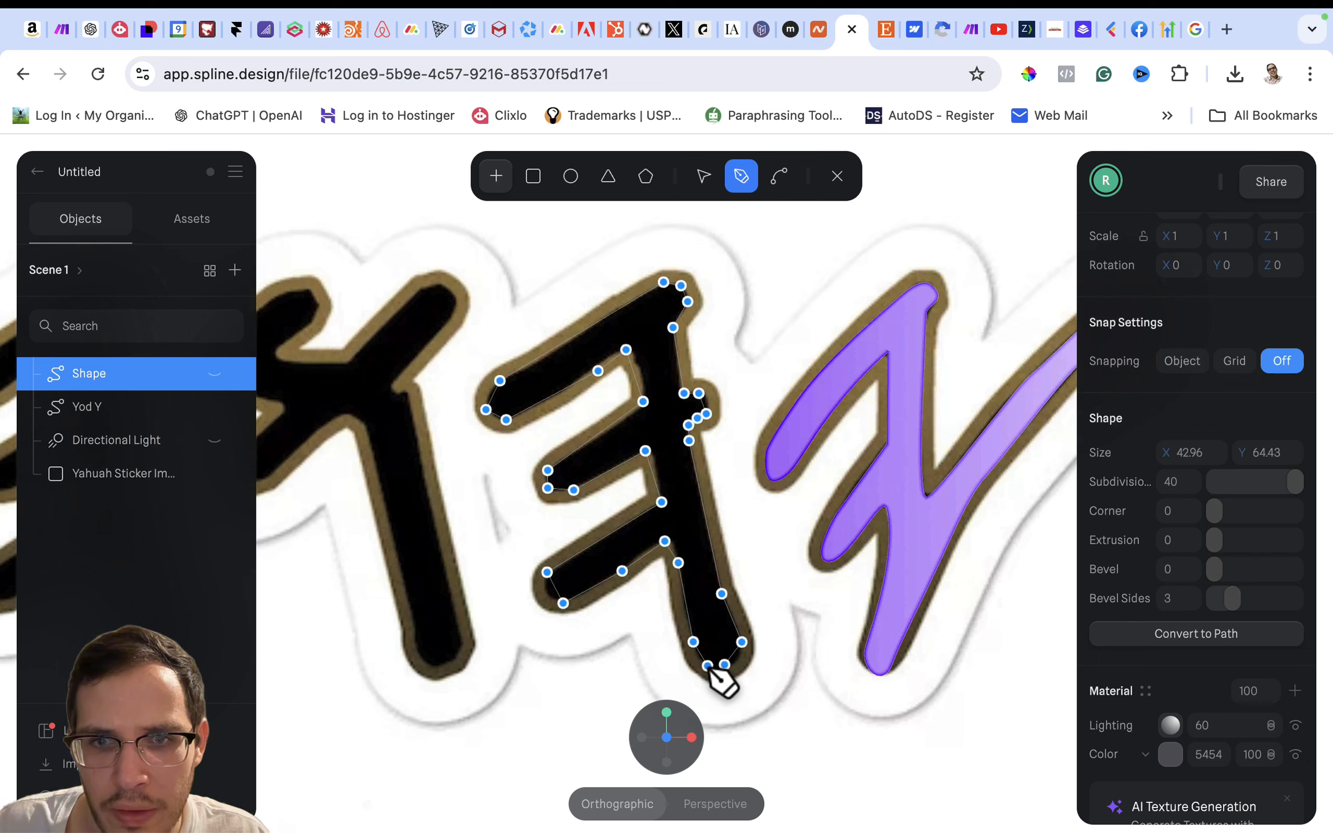
key(Escape)
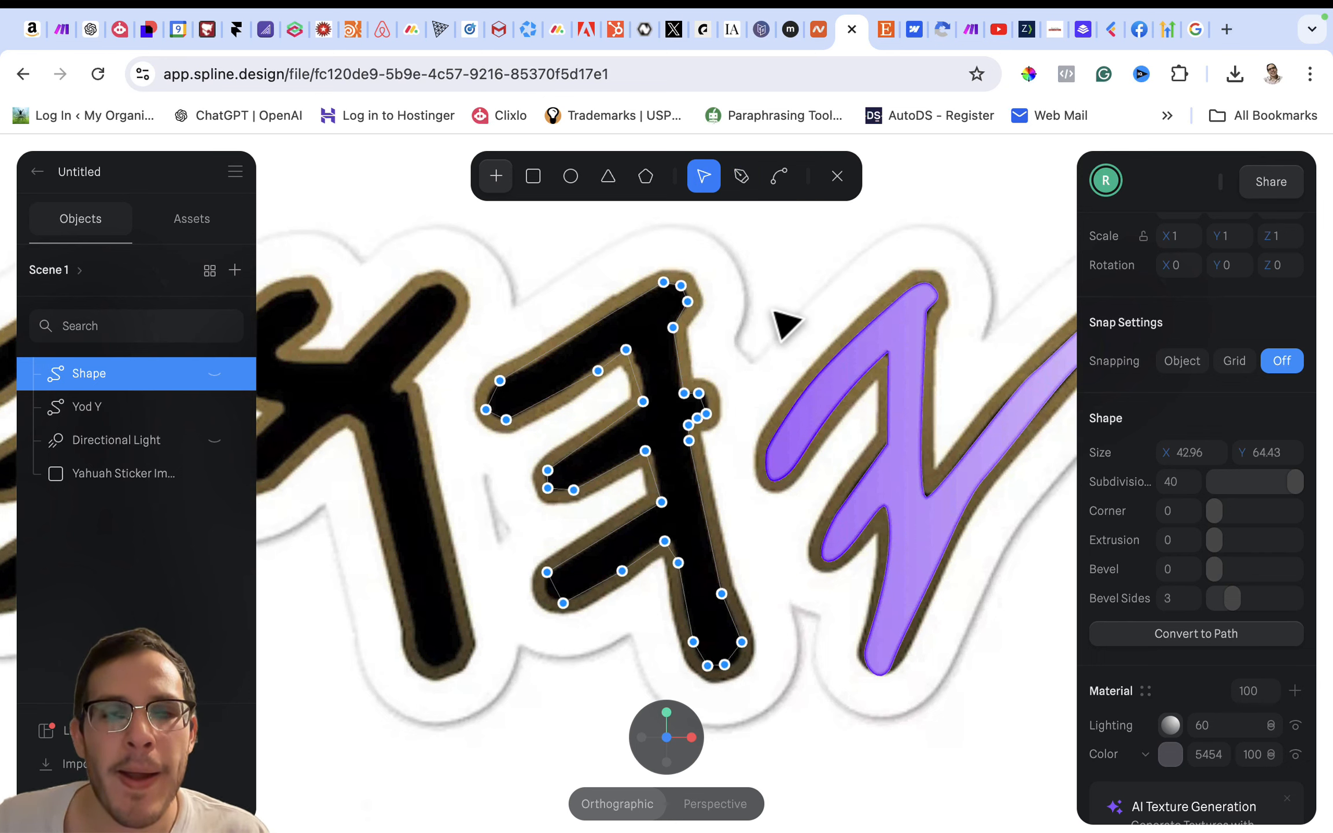
click(215, 375)
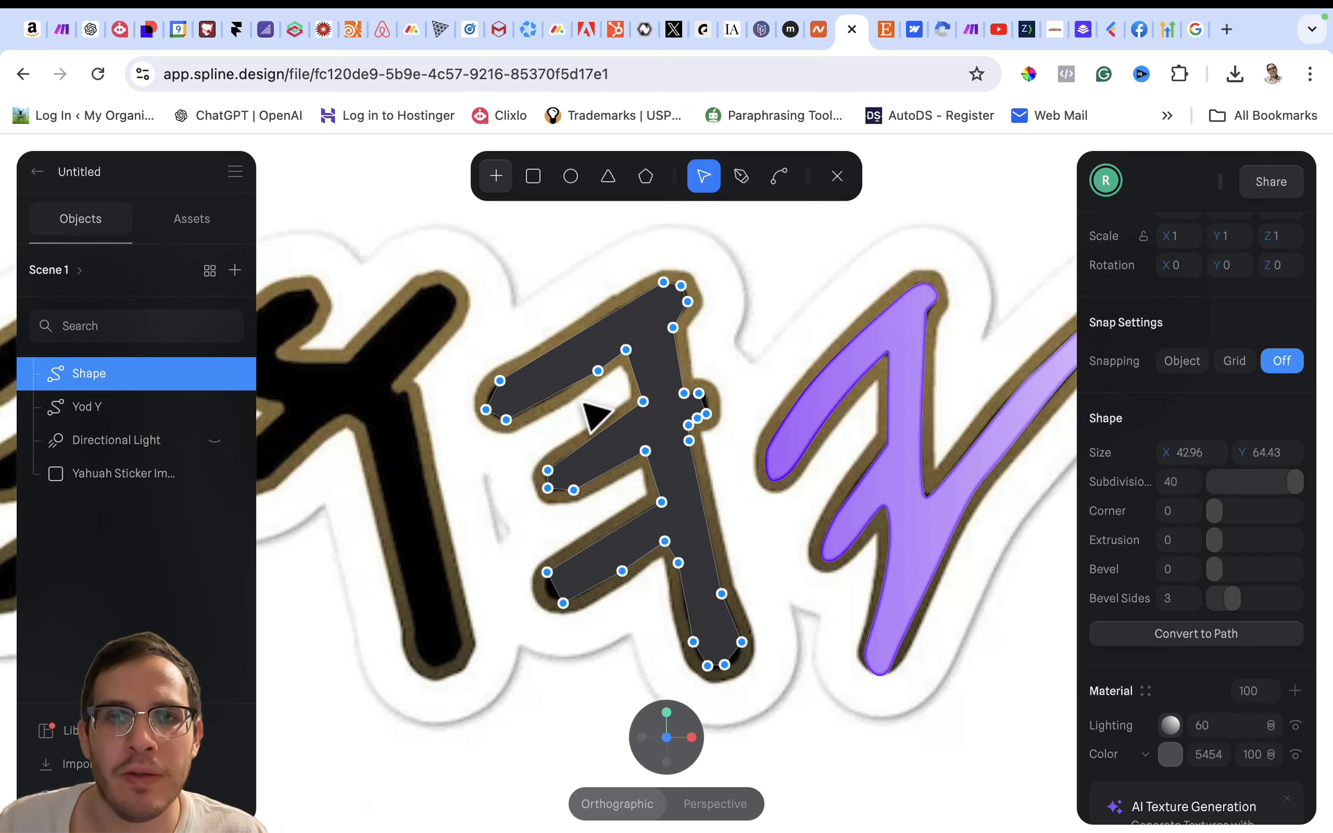
- Move the points on the right side of the letter's foot outward to match the black outline
scroll(631, 414, up, 3)
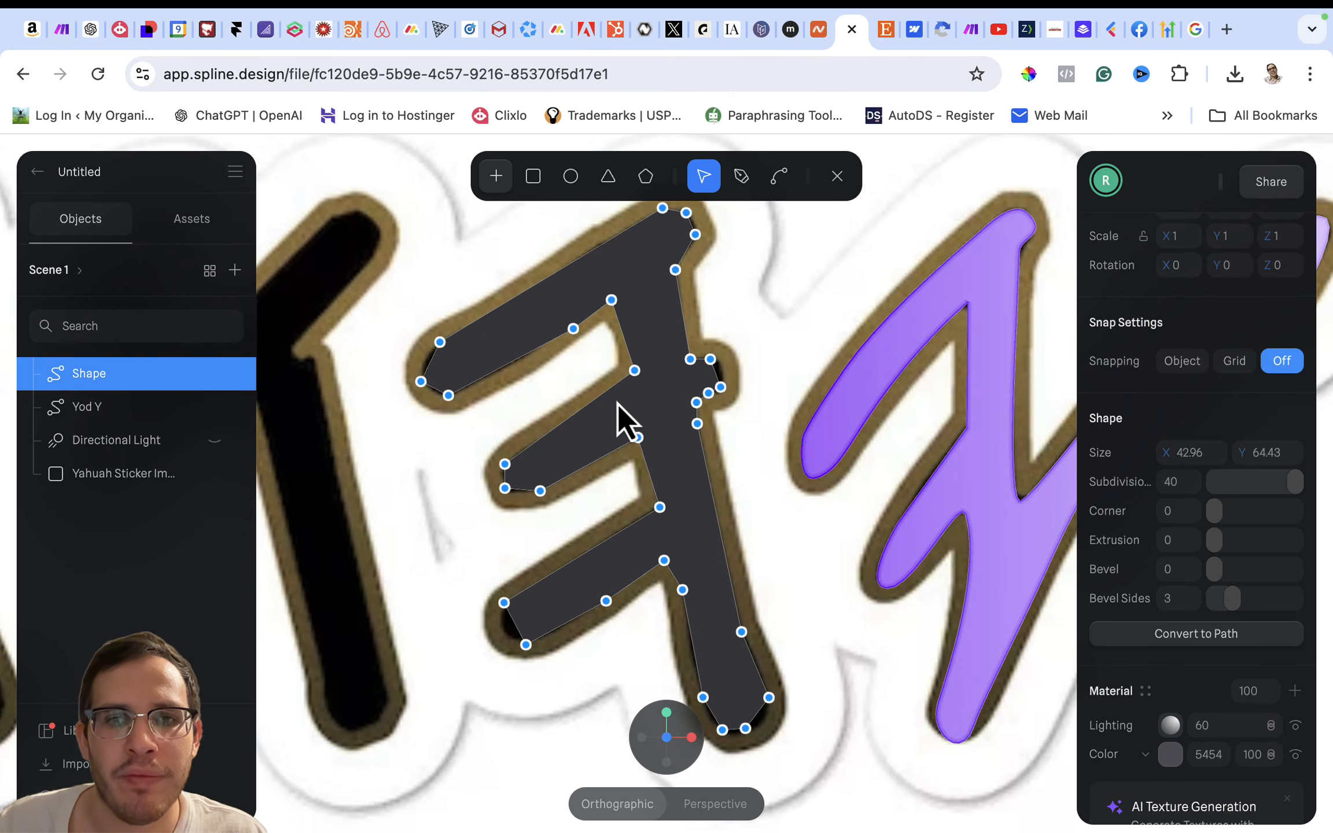
click(787, 182)
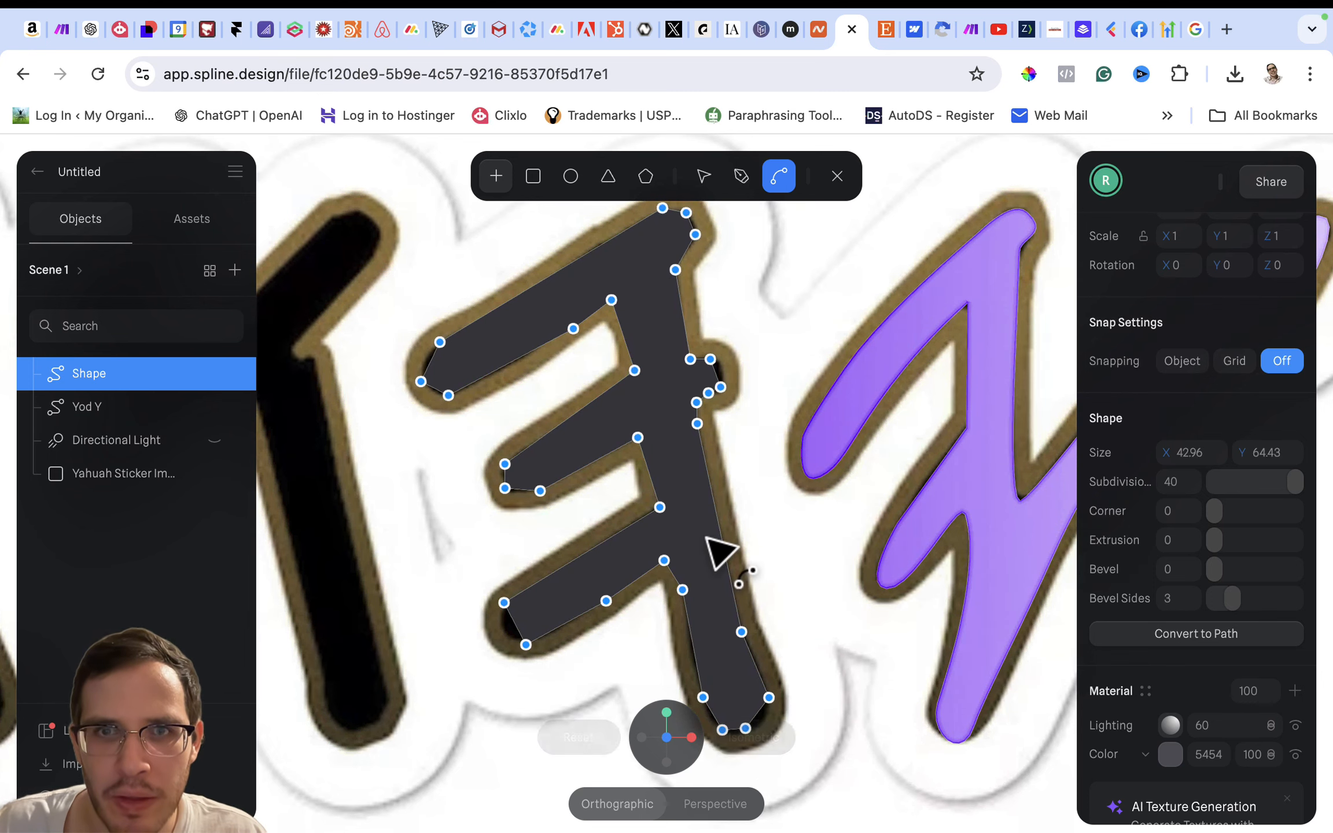
click(704, 177)
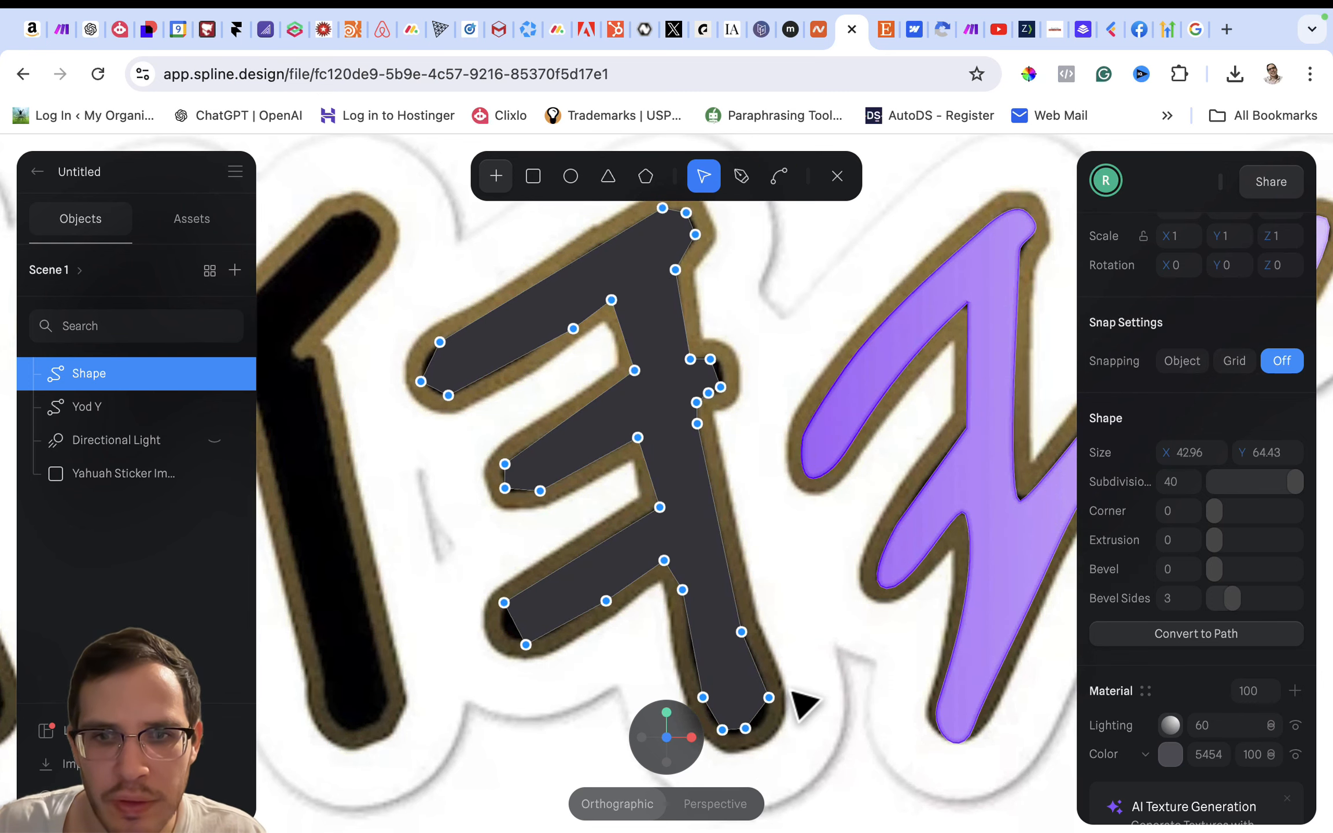
scroll(734, 706, down, 4)
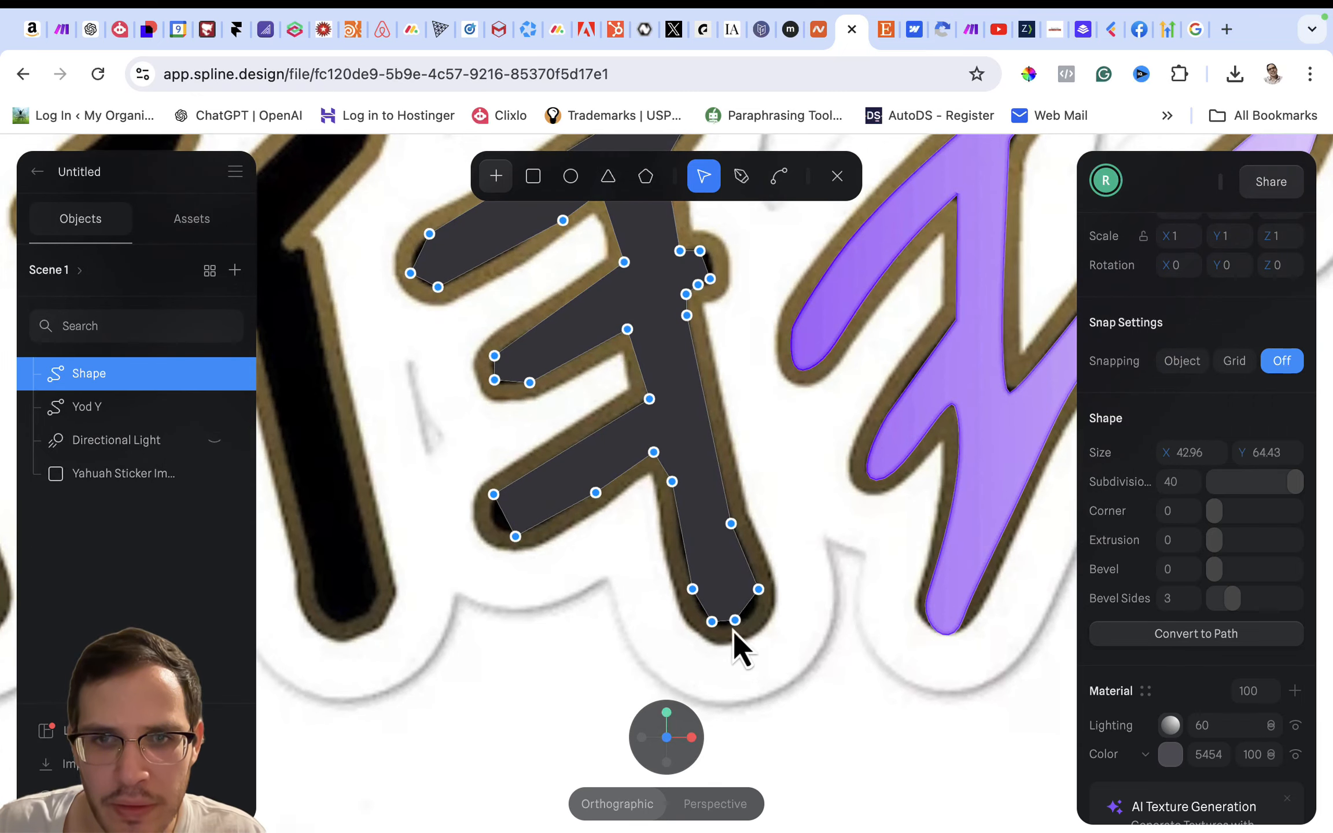
drag(735, 621, 762, 599)
click(758, 590)
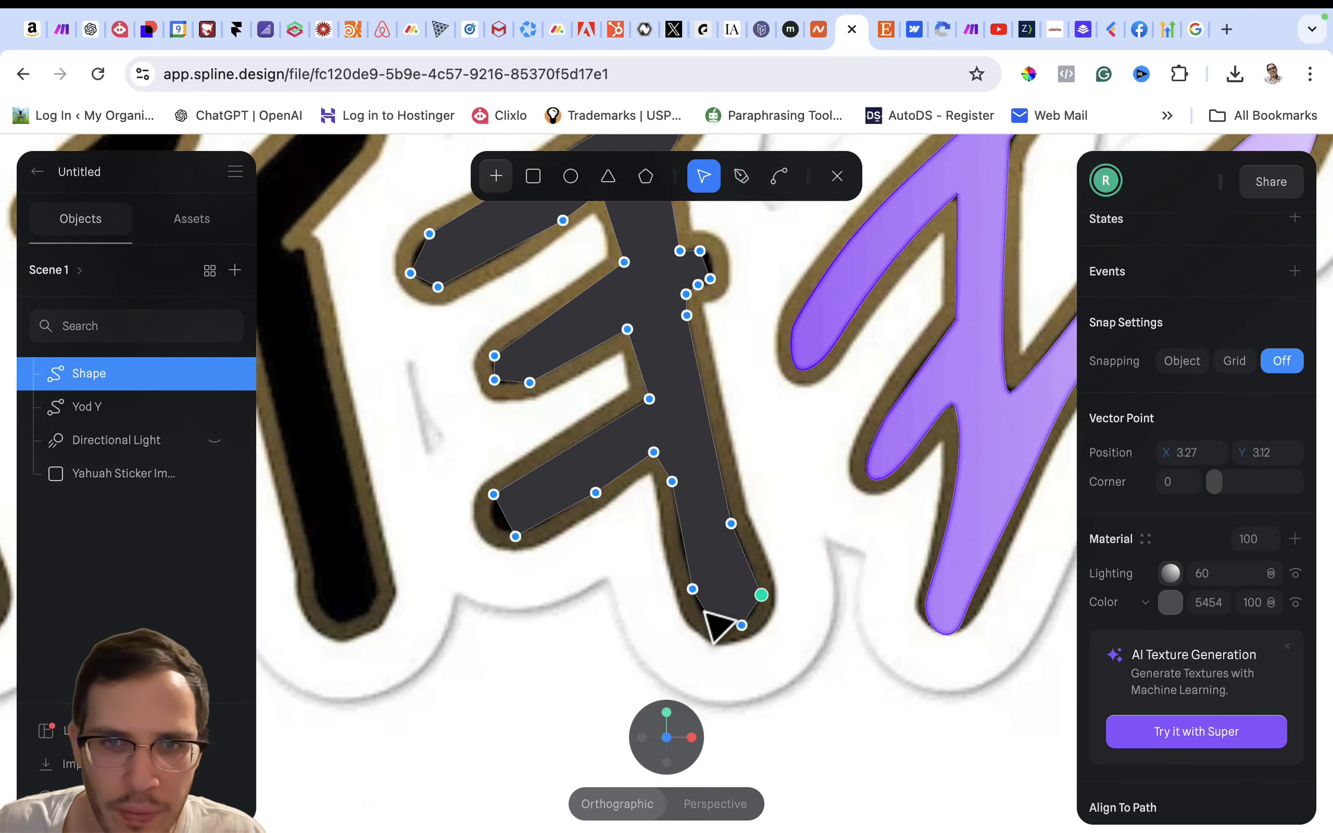
- Nudge the points at the ends of the three arms and on the small nub to fit the sticker outline
drag(515, 537, 520, 536)
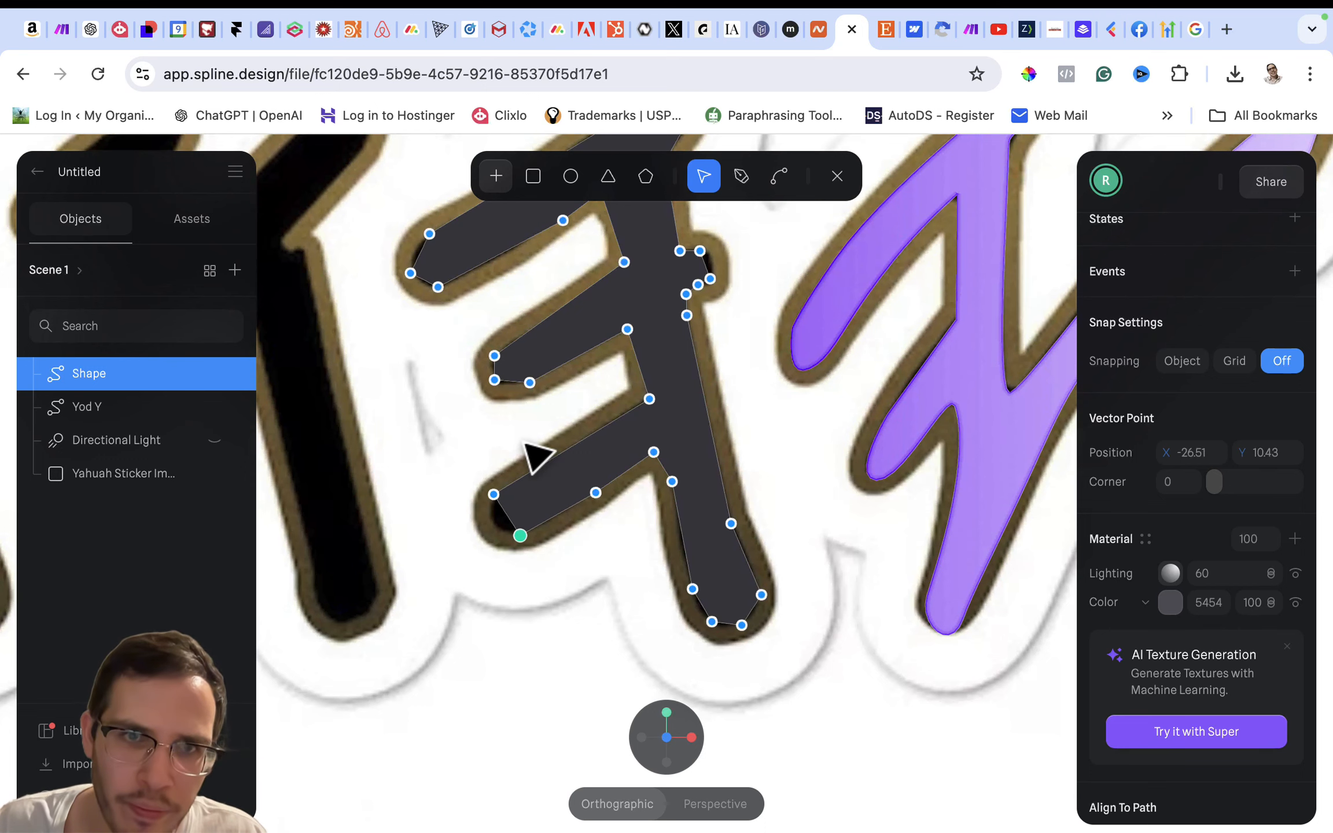
scroll(526, 448, up, 2)
drag(489, 421, 510, 422)
click(523, 423)
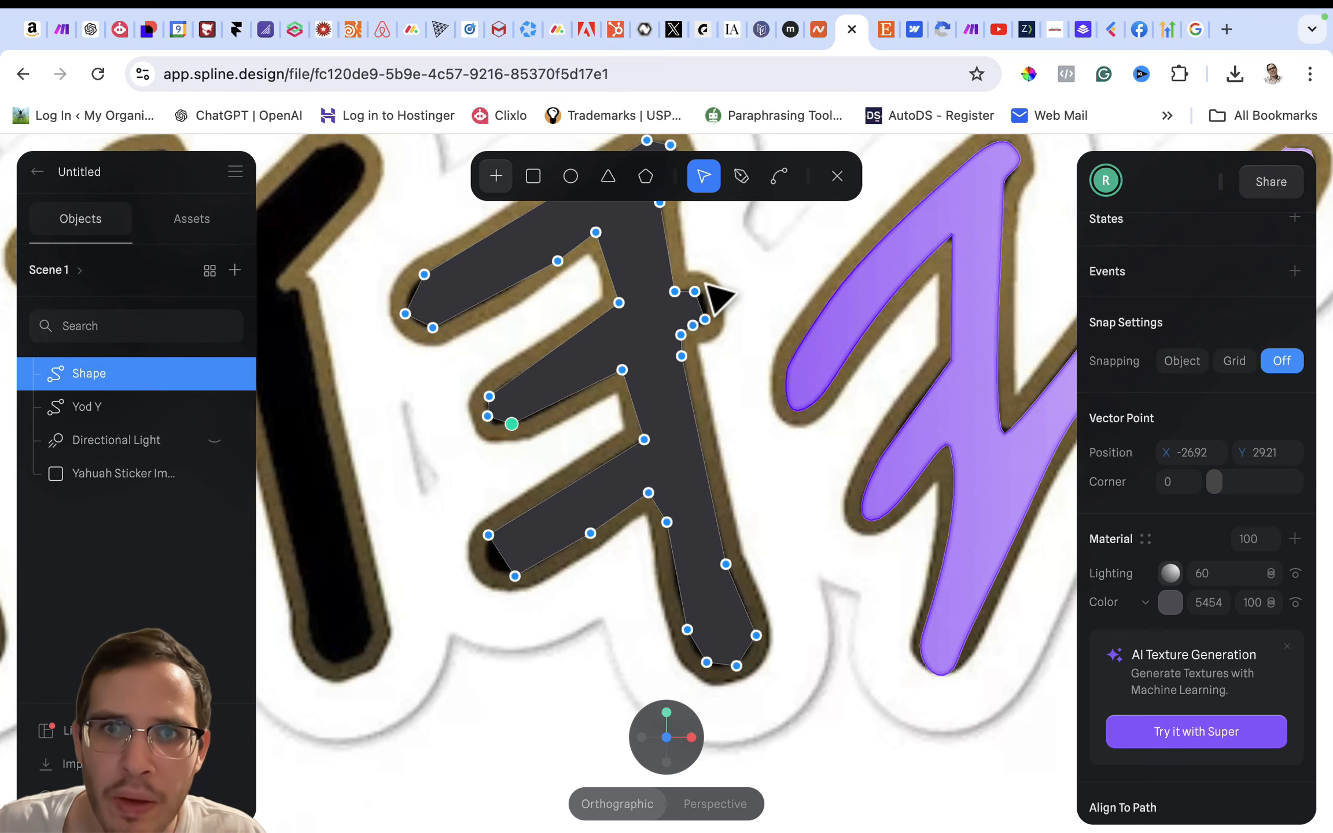
mouse_move(699, 292)
mouse_down()
mouse_move(692, 280)
mouse_move(696, 294)
mouse_up()
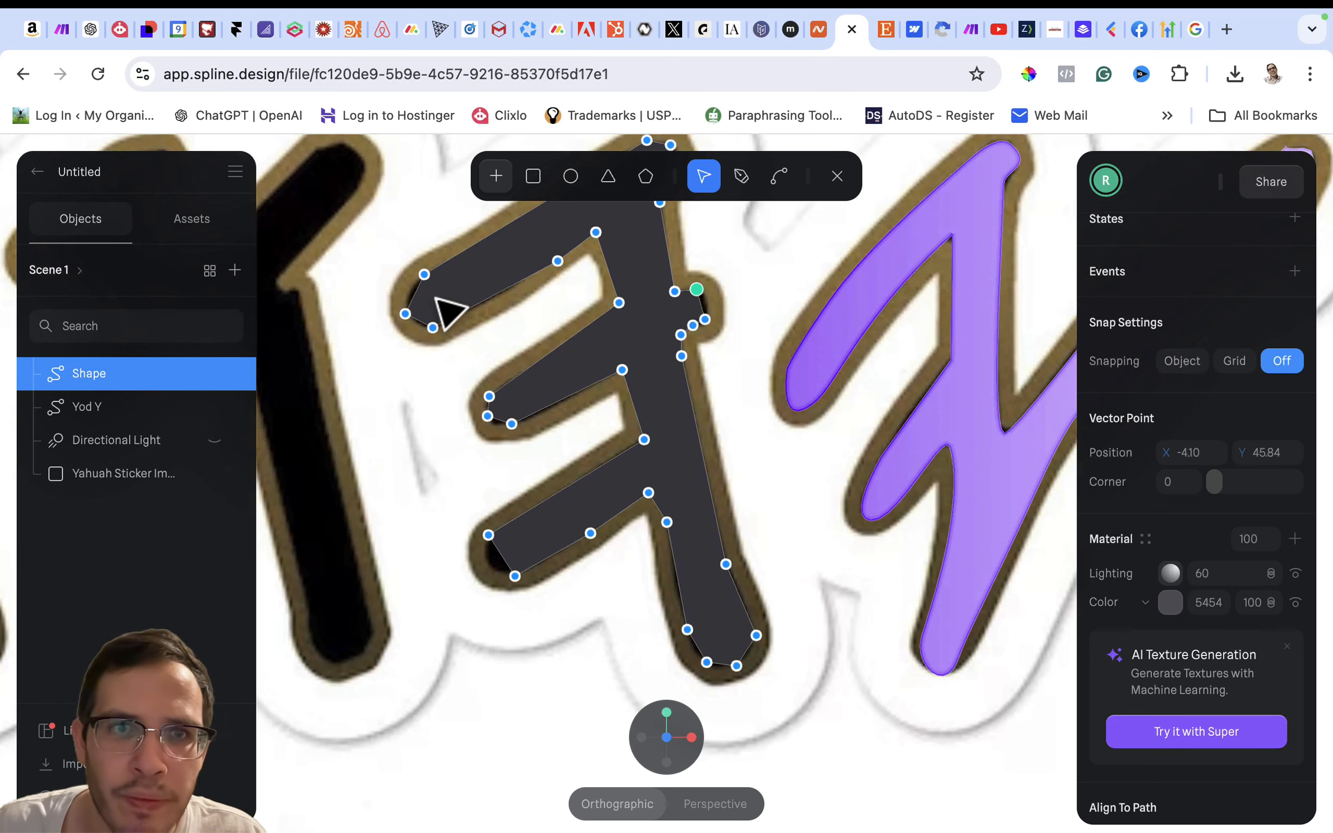
click(433, 328)
drag(432, 327, 437, 325)
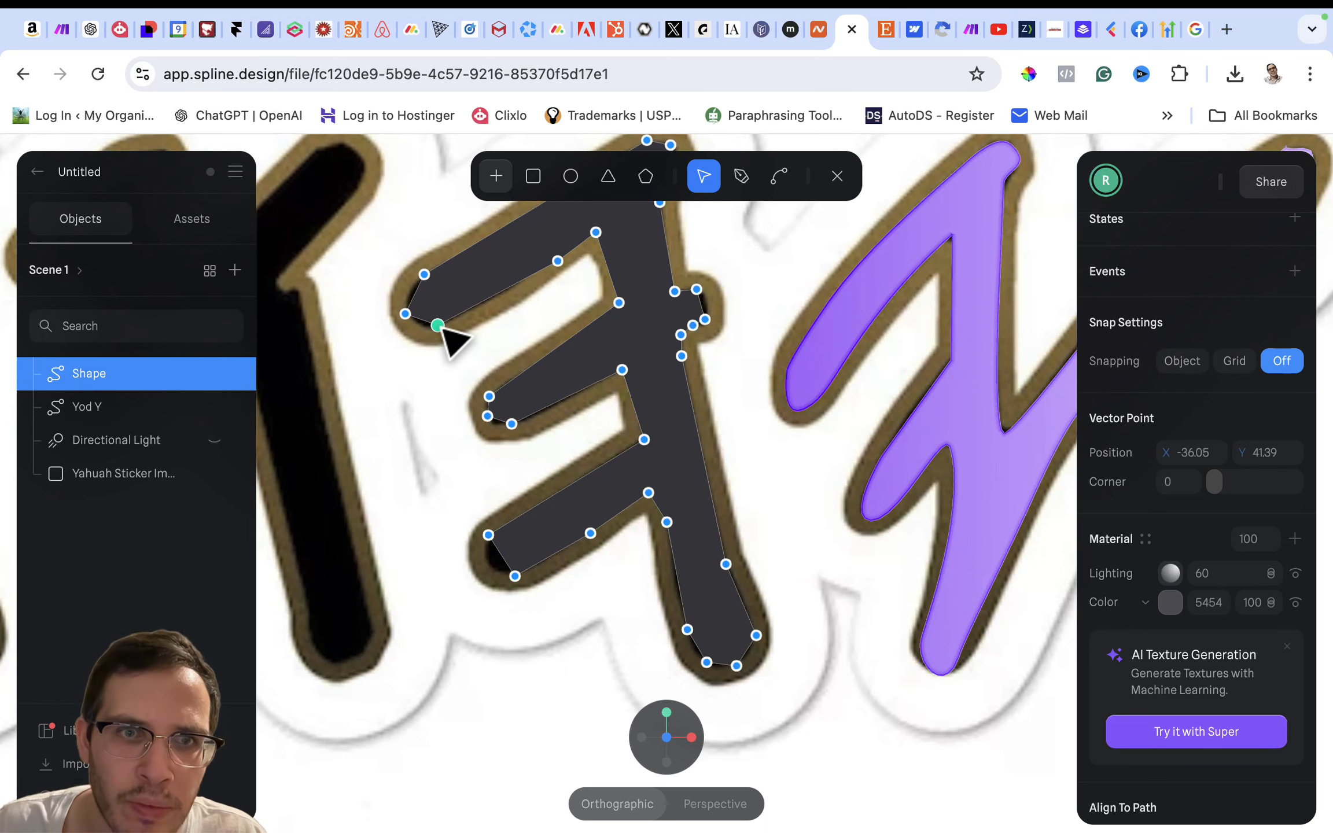
- Round the ends of the lower and middle arms by pulling curve handles from their corner points
scroll(472, 276, up, 3)
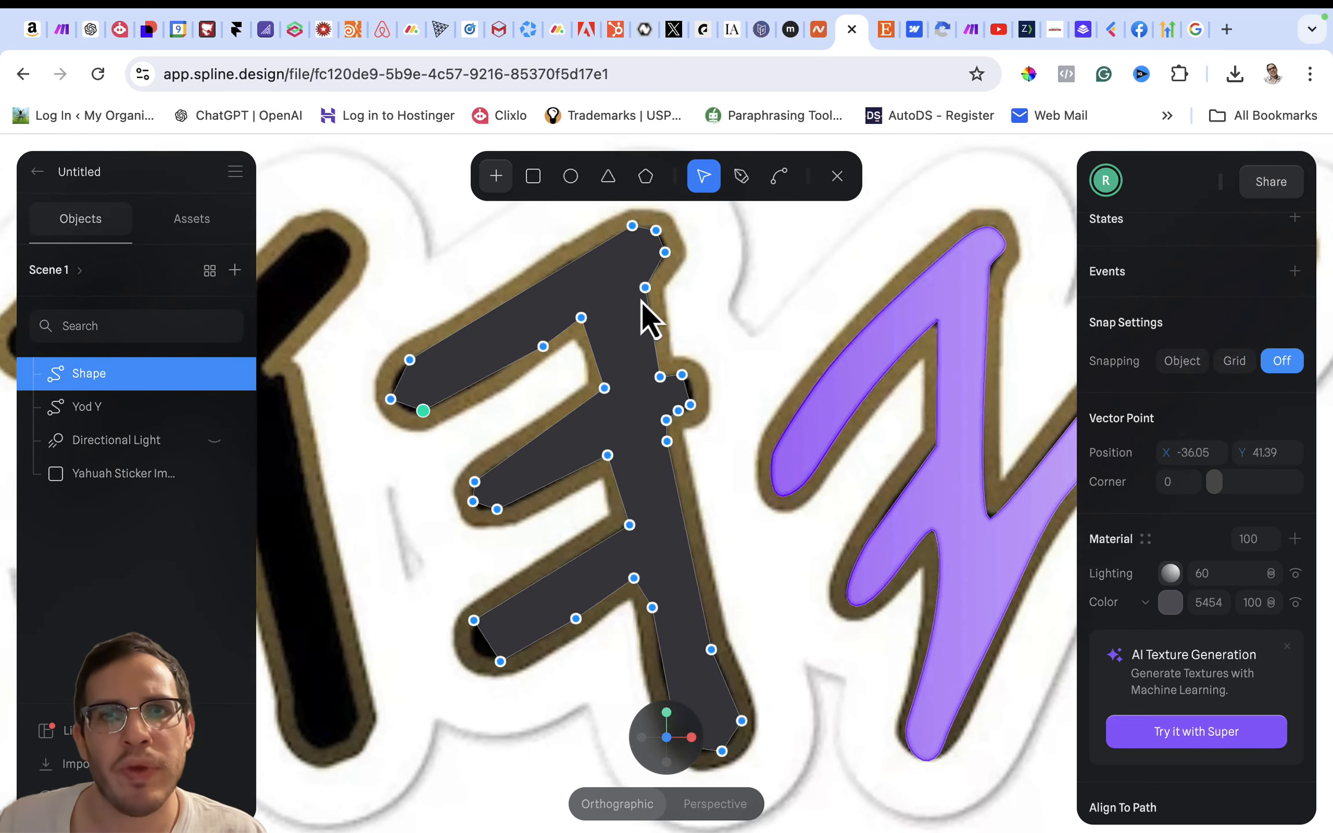
click(782, 181)
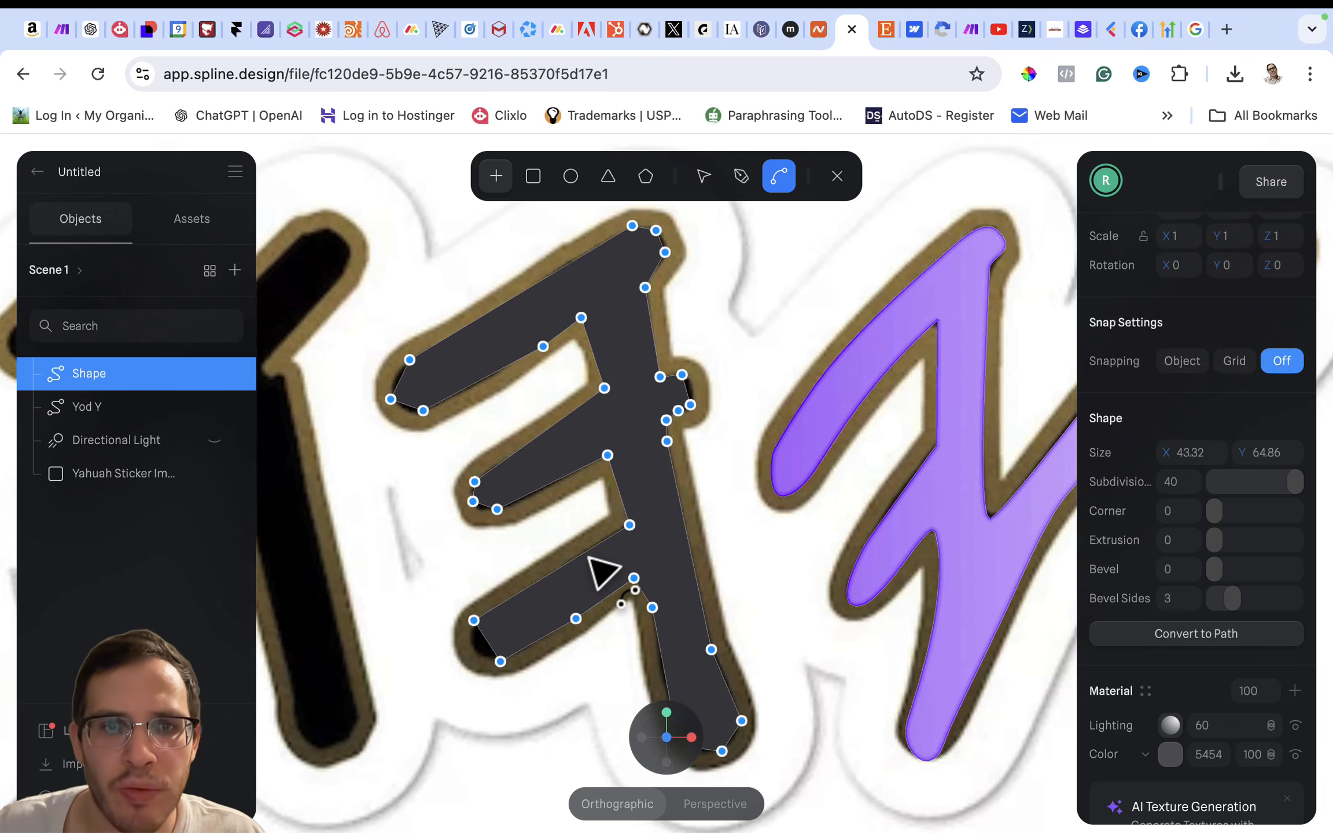
scroll(562, 570, down, 2)
click(493, 613)
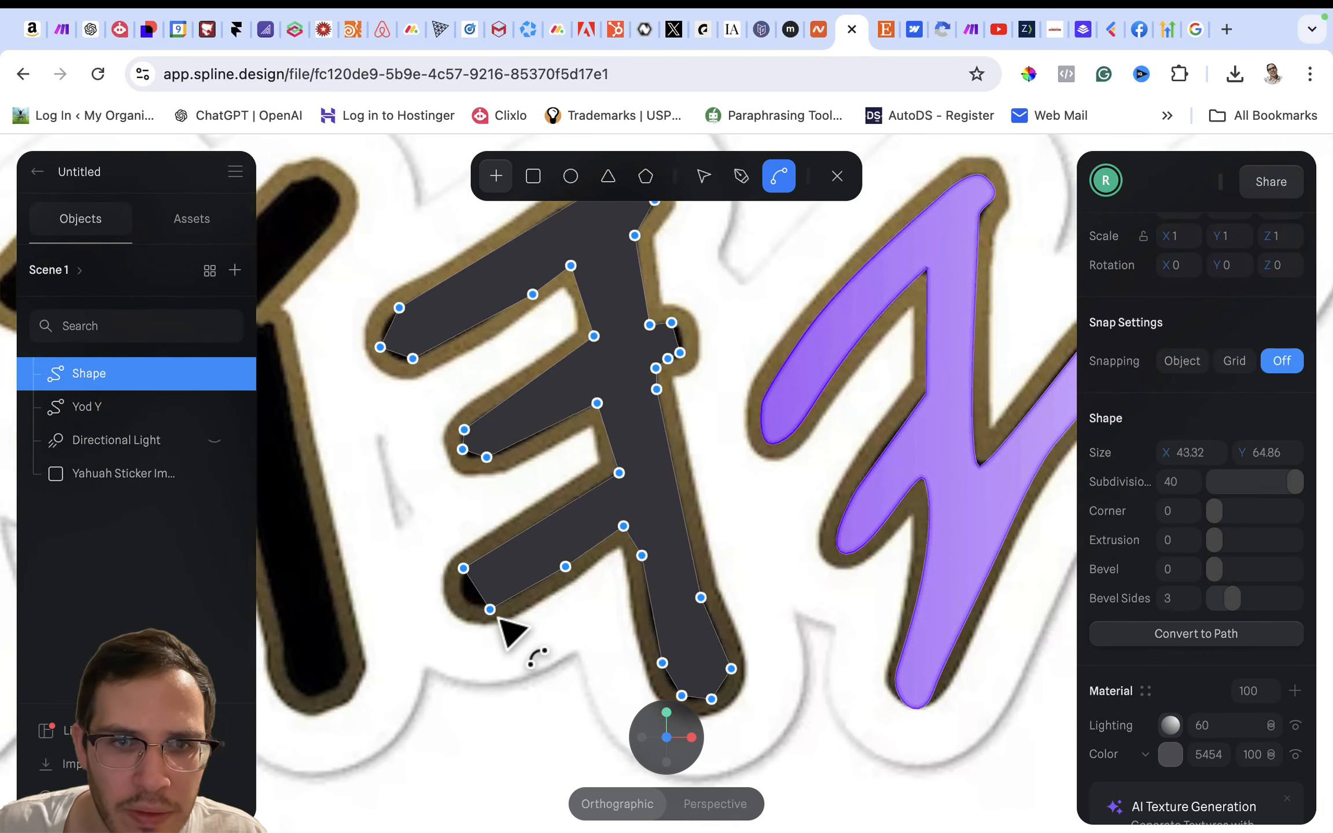
click(522, 600)
drag(524, 602, 526, 606)
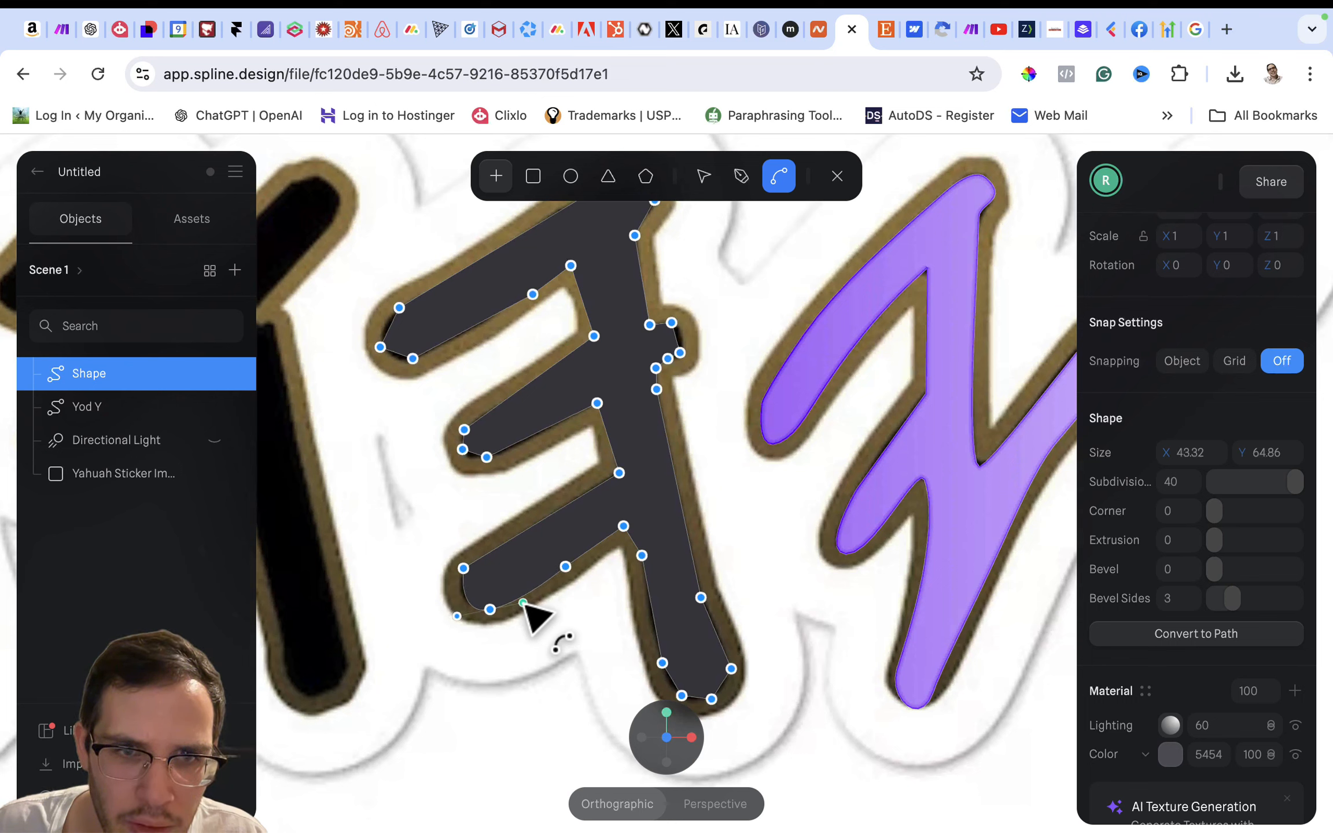
click(511, 447)
drag(511, 449, 484, 409)
- Curve the inner edge between the upper and middle arms to follow the sticker's black outline
click(594, 335)
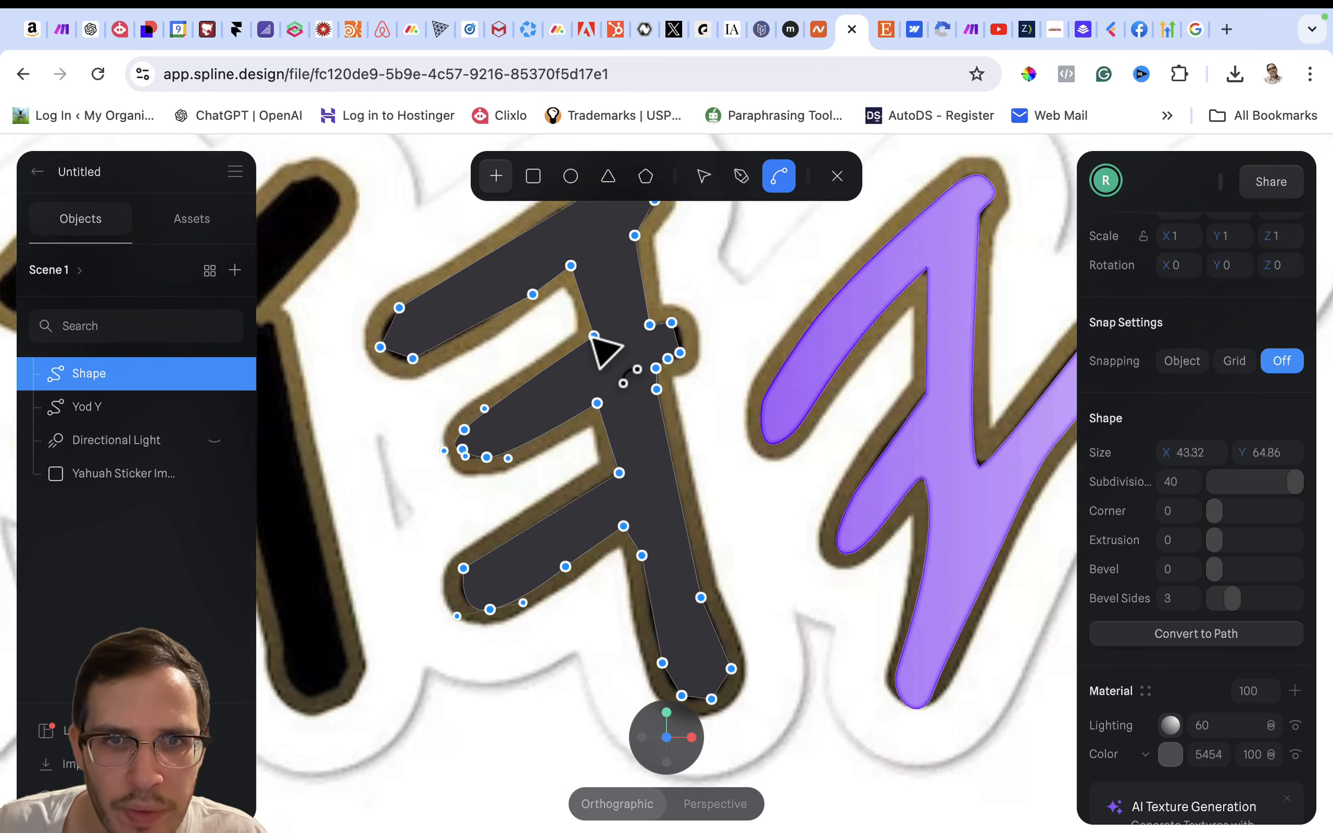
click(595, 353)
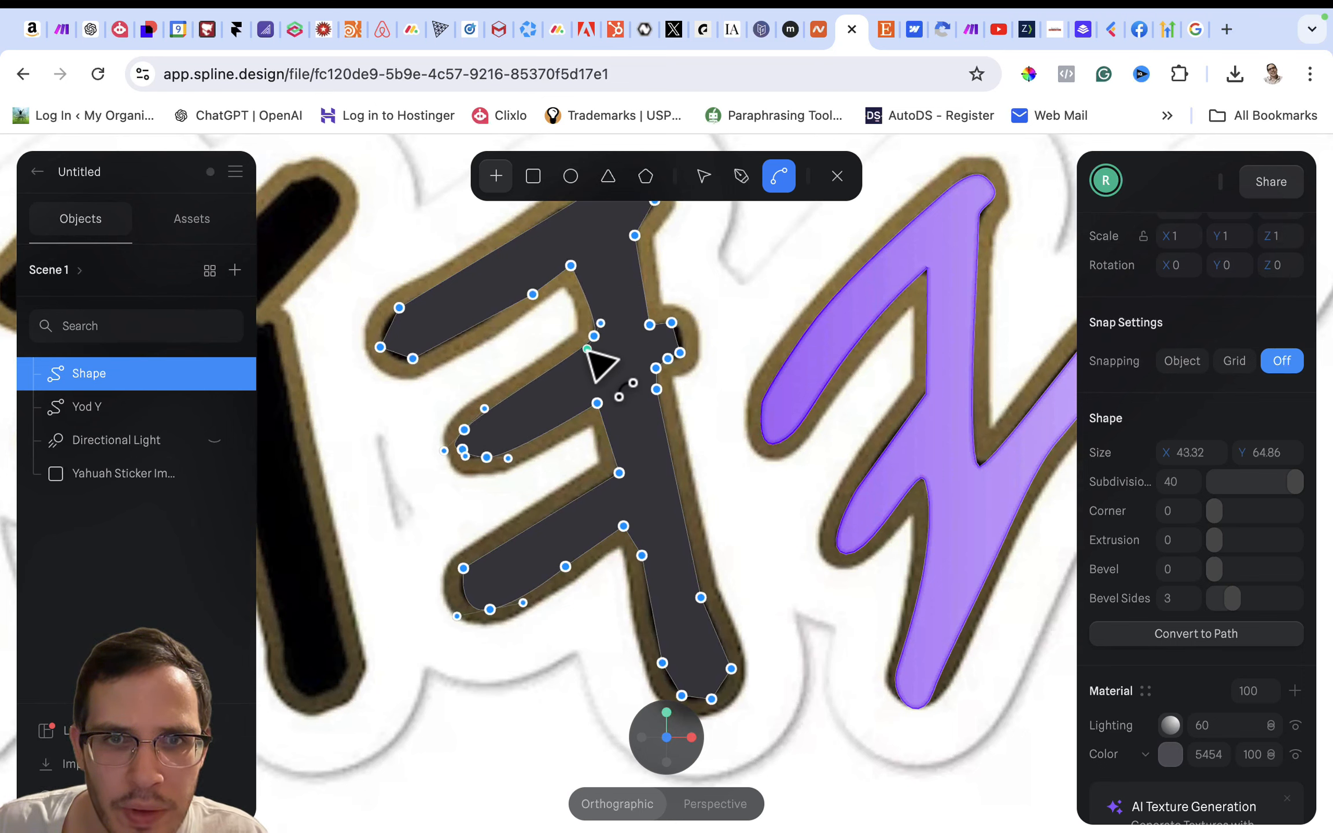
drag(595, 354, 576, 270)
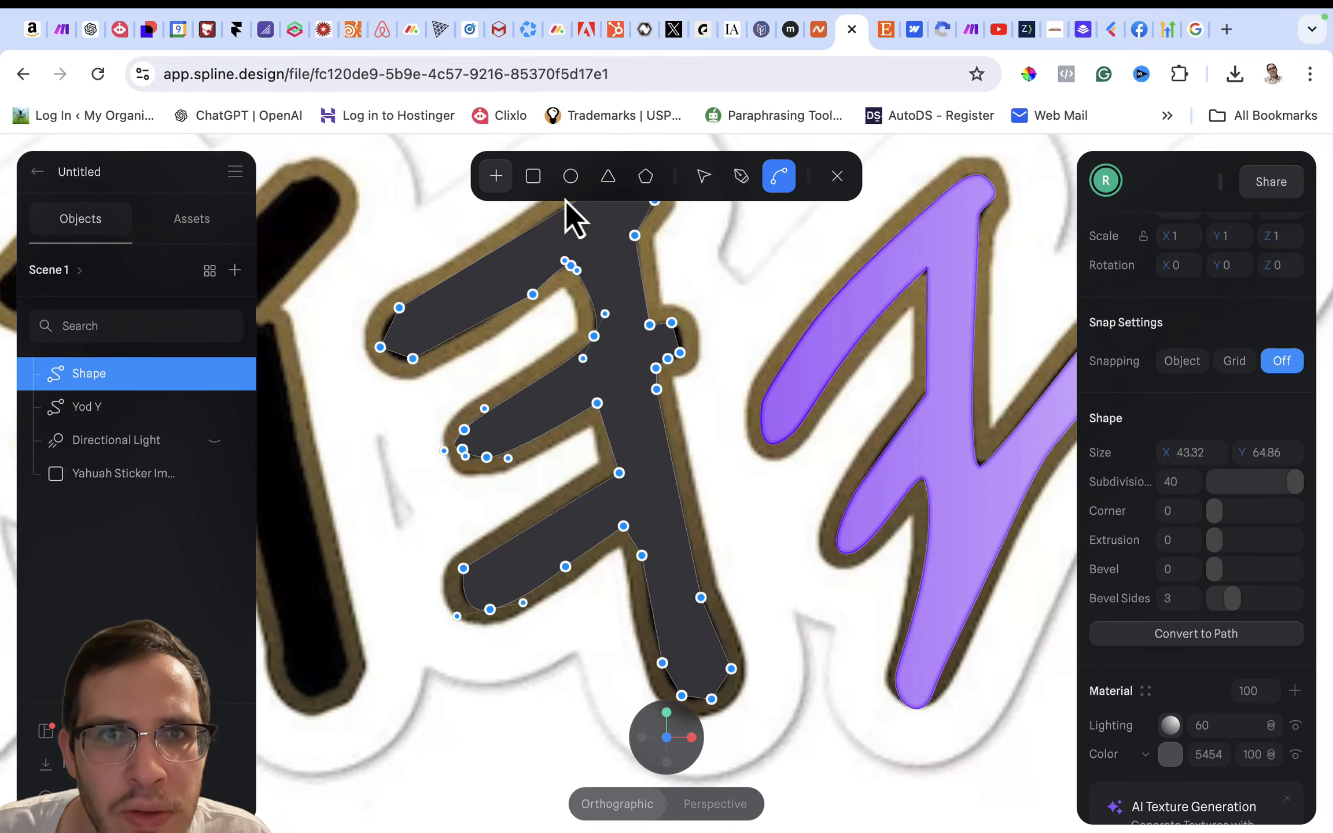
- Shift the point on the upper arm's underside toward the arm's end and smooth the underside with curve handles
click(697, 183)
drag(532, 294, 502, 307)
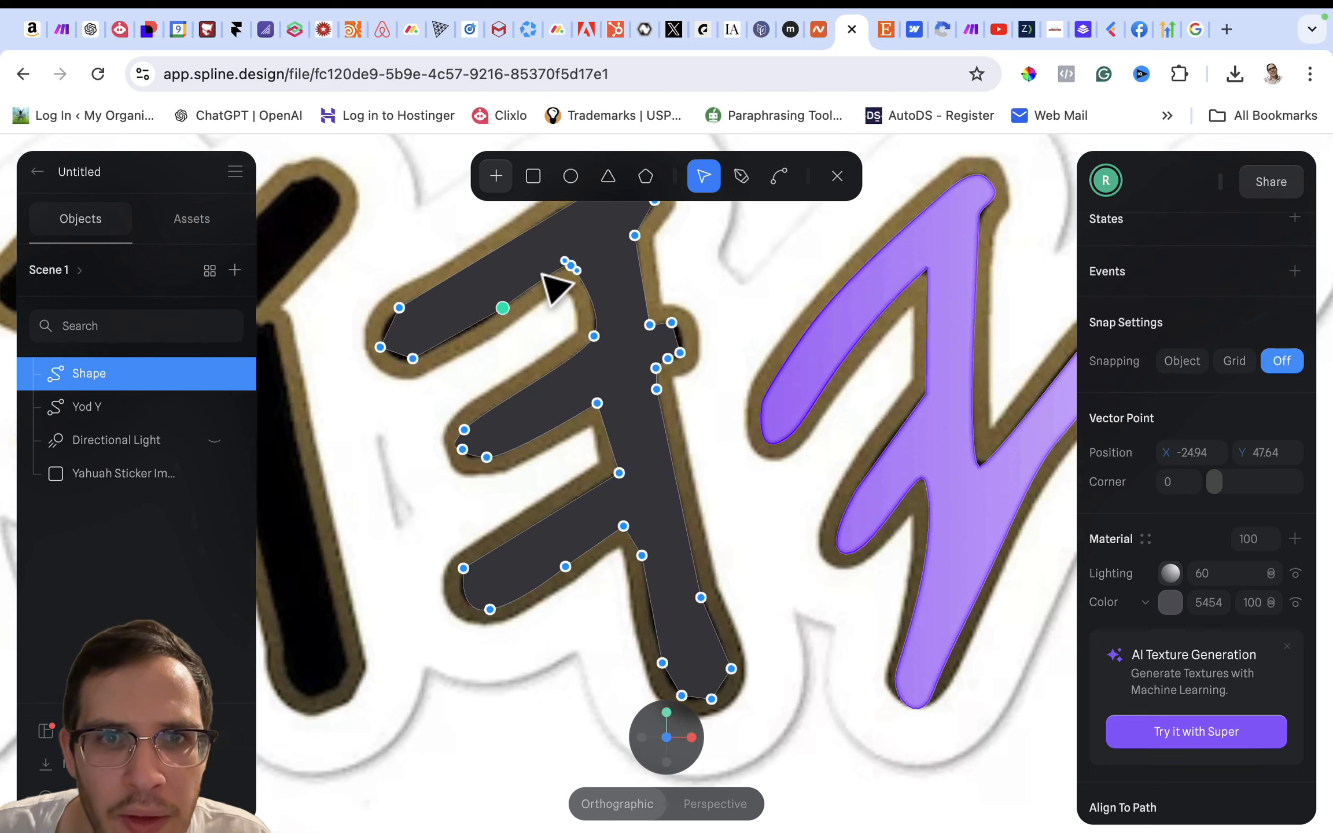
click(784, 178)
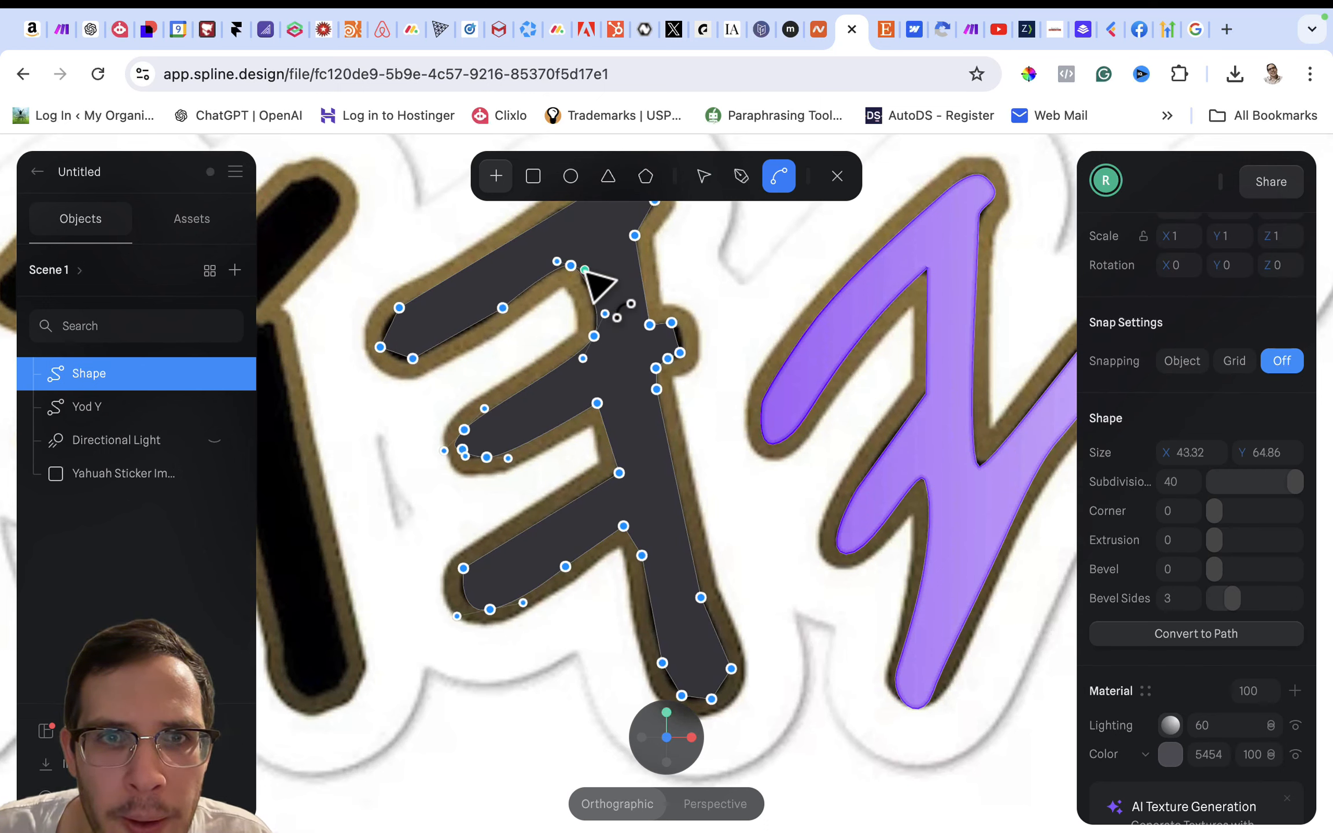
drag(584, 271, 579, 268)
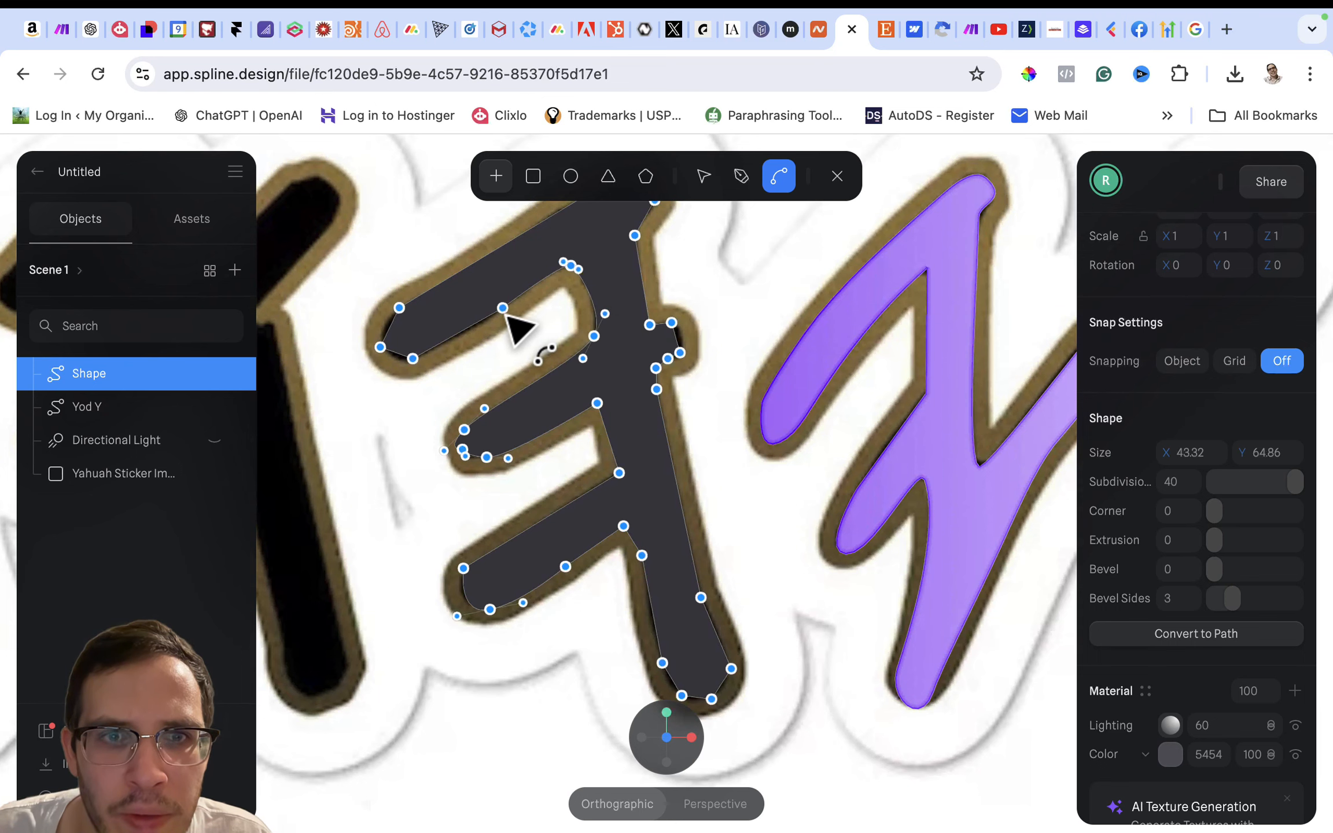
drag(502, 308, 490, 316)
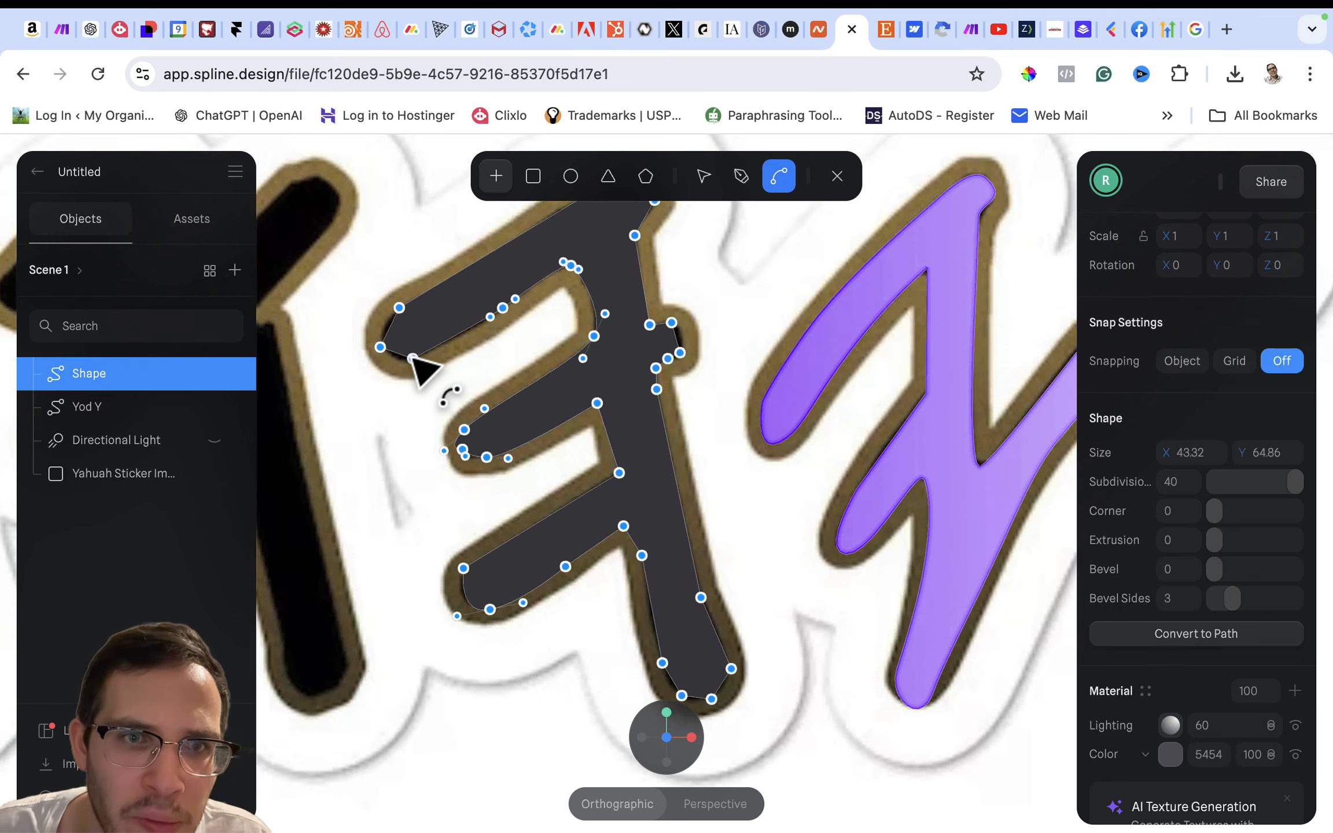
- Round the end of the upper arm and the letter's top corner with curve handles to match the sticker outline
drag(412, 358, 419, 298)
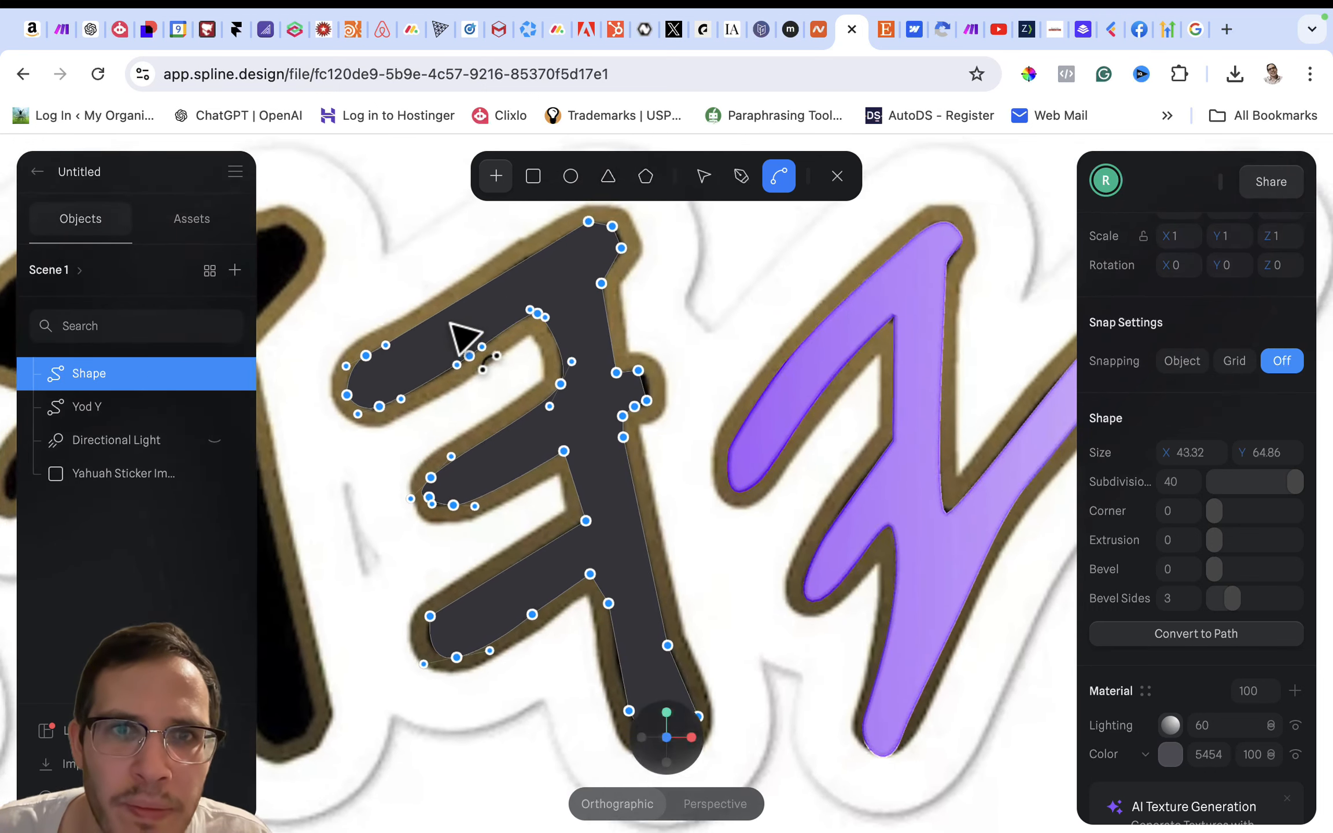
scroll(468, 313, up, 3)
click(609, 256)
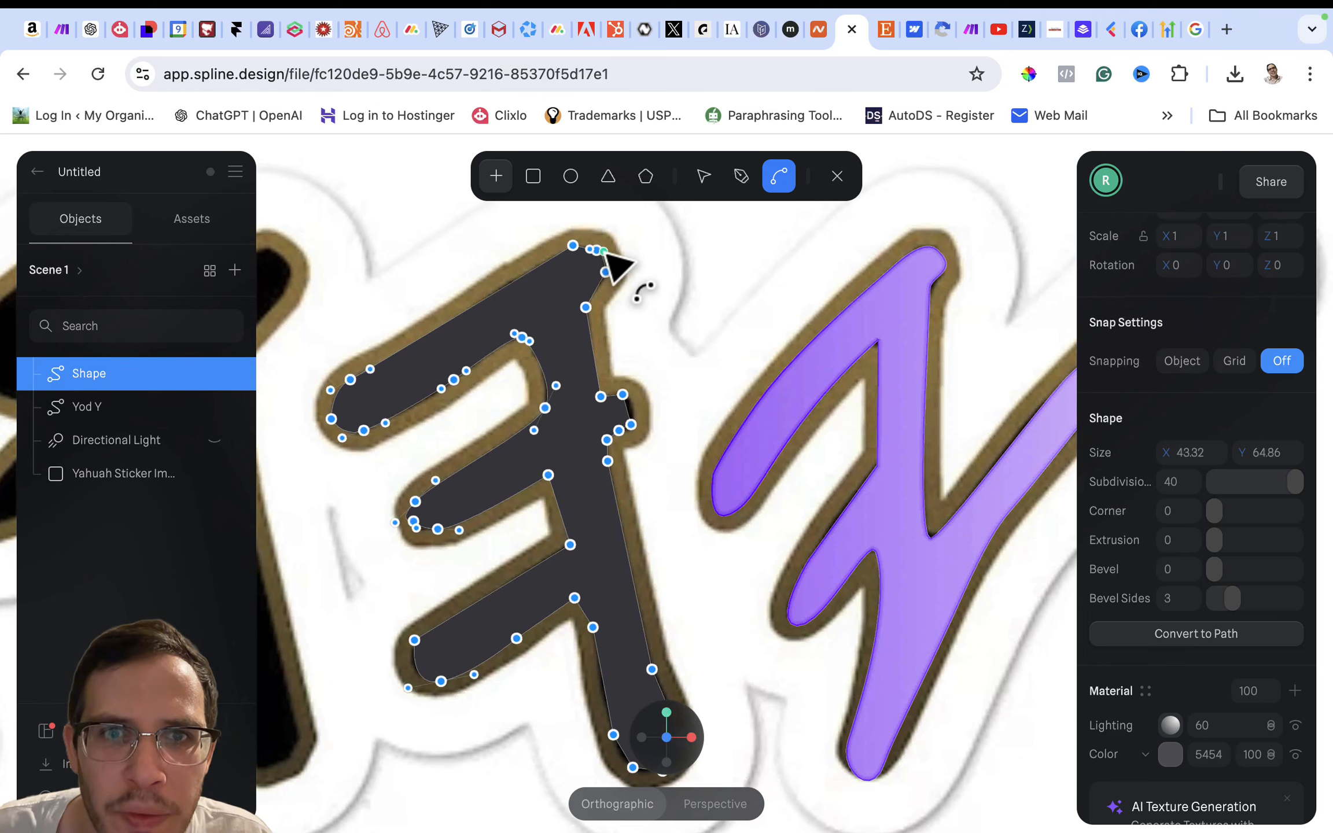
drag(612, 258, 609, 256)
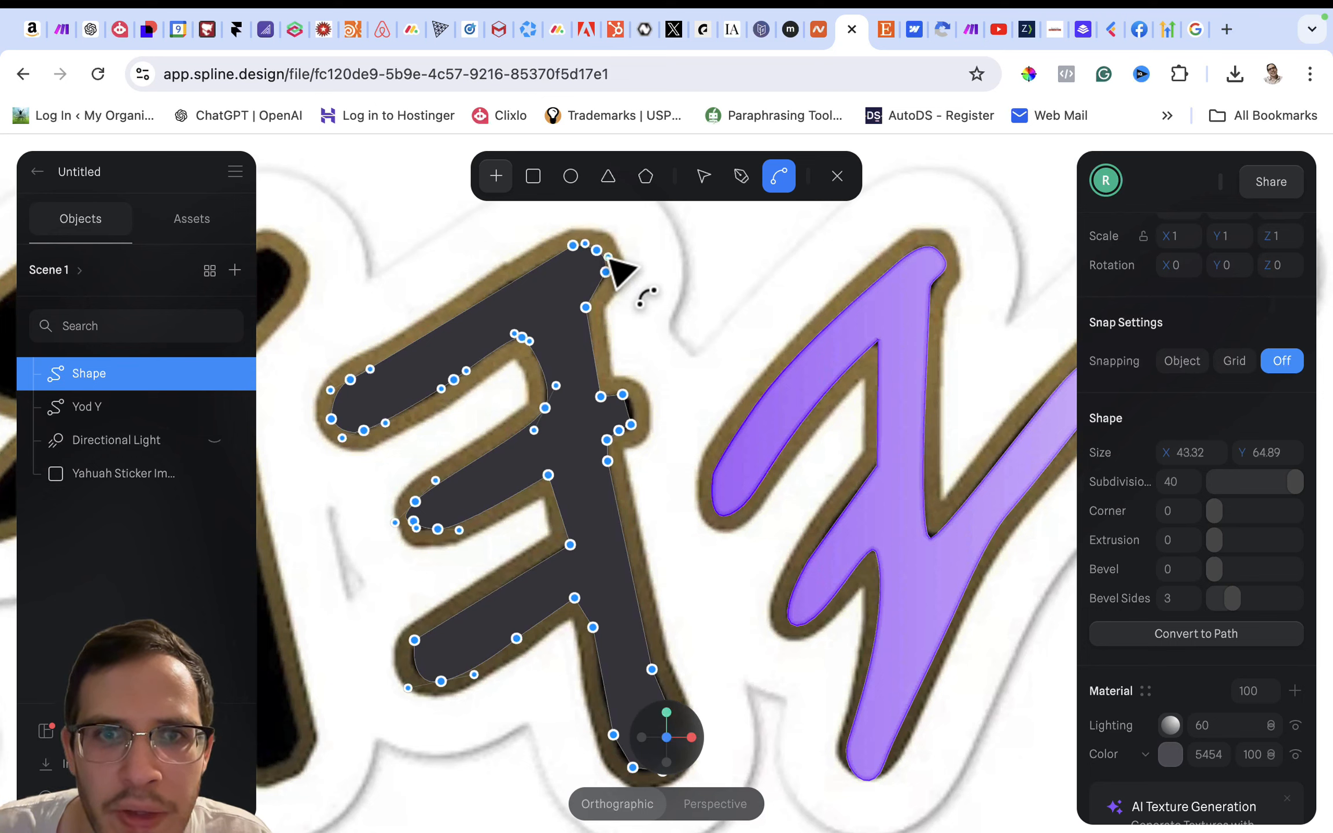
- Round the small nub and the foot of the stem by pulling curve handles from their points
click(635, 396)
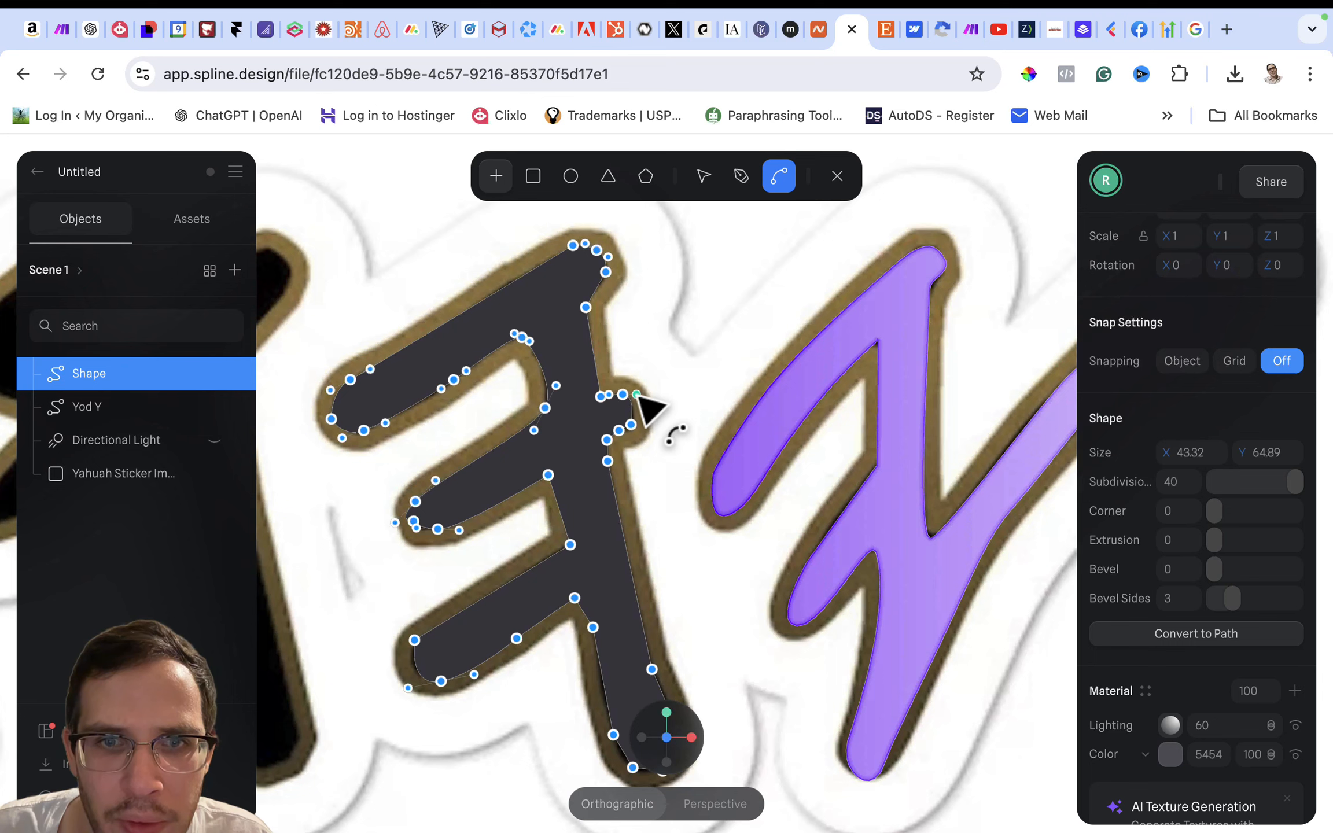
mouse_move(631, 425)
mouse_down()
mouse_move(630, 390)
mouse_move(660, 405)
mouse_move(610, 390)
mouse_move(583, 408)
mouse_move(623, 430)
mouse_up()
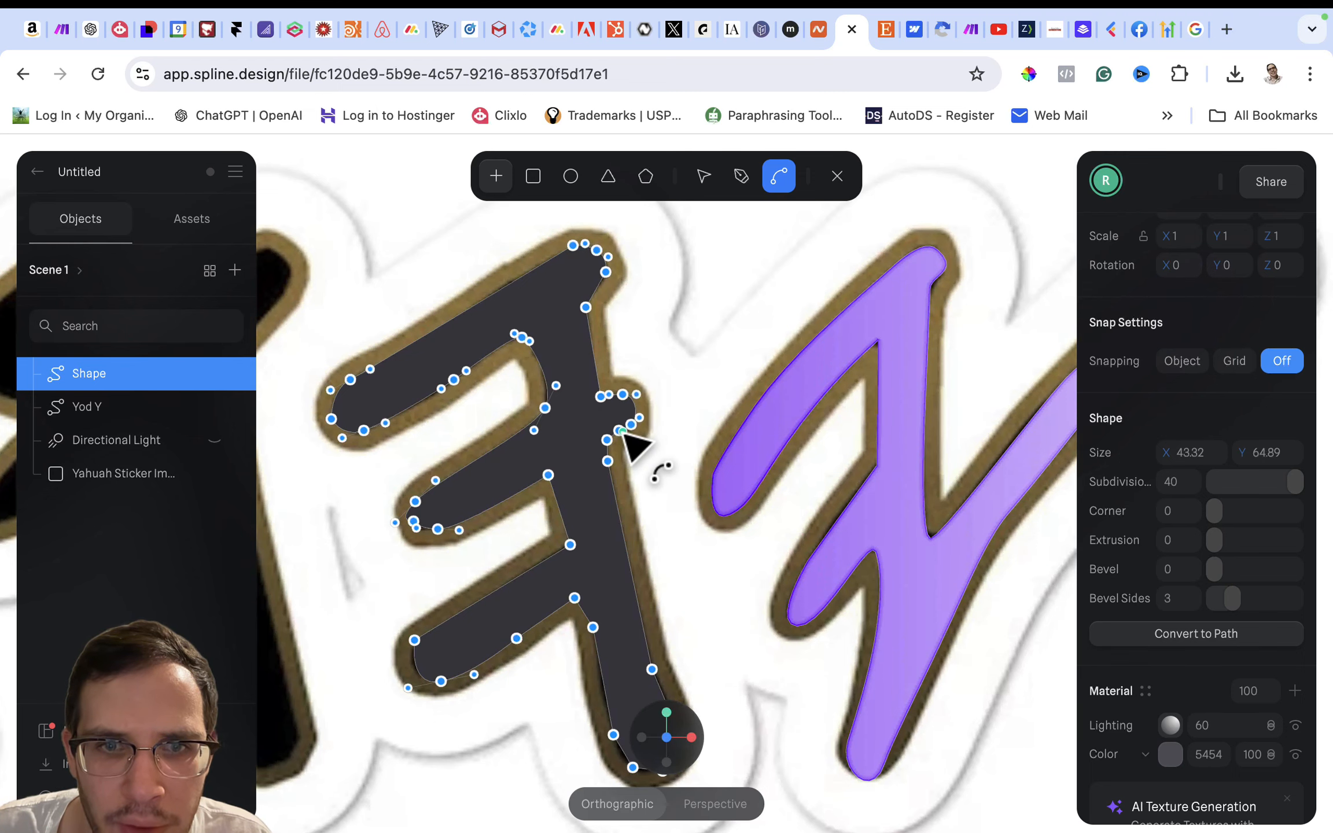
scroll(717, 547, down, 5)
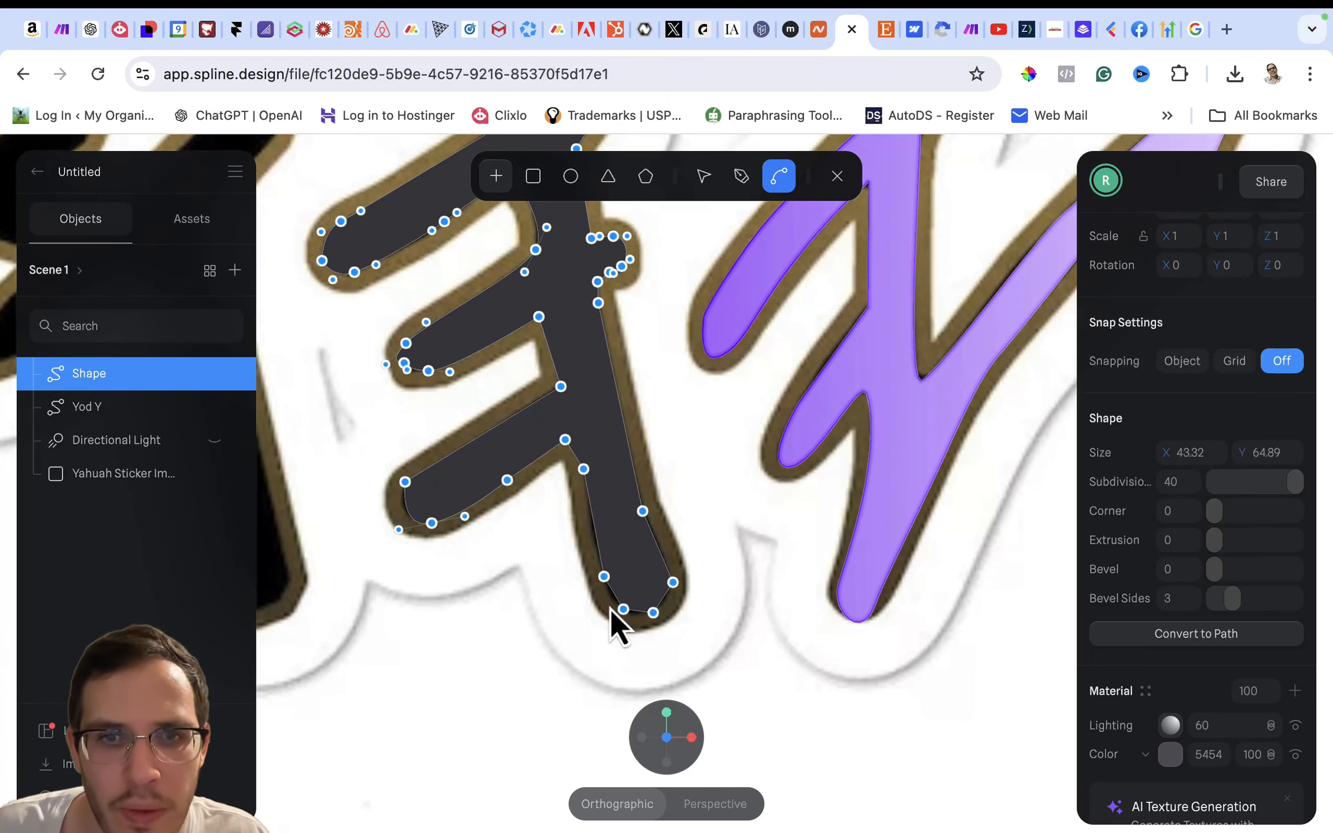
click(605, 577)
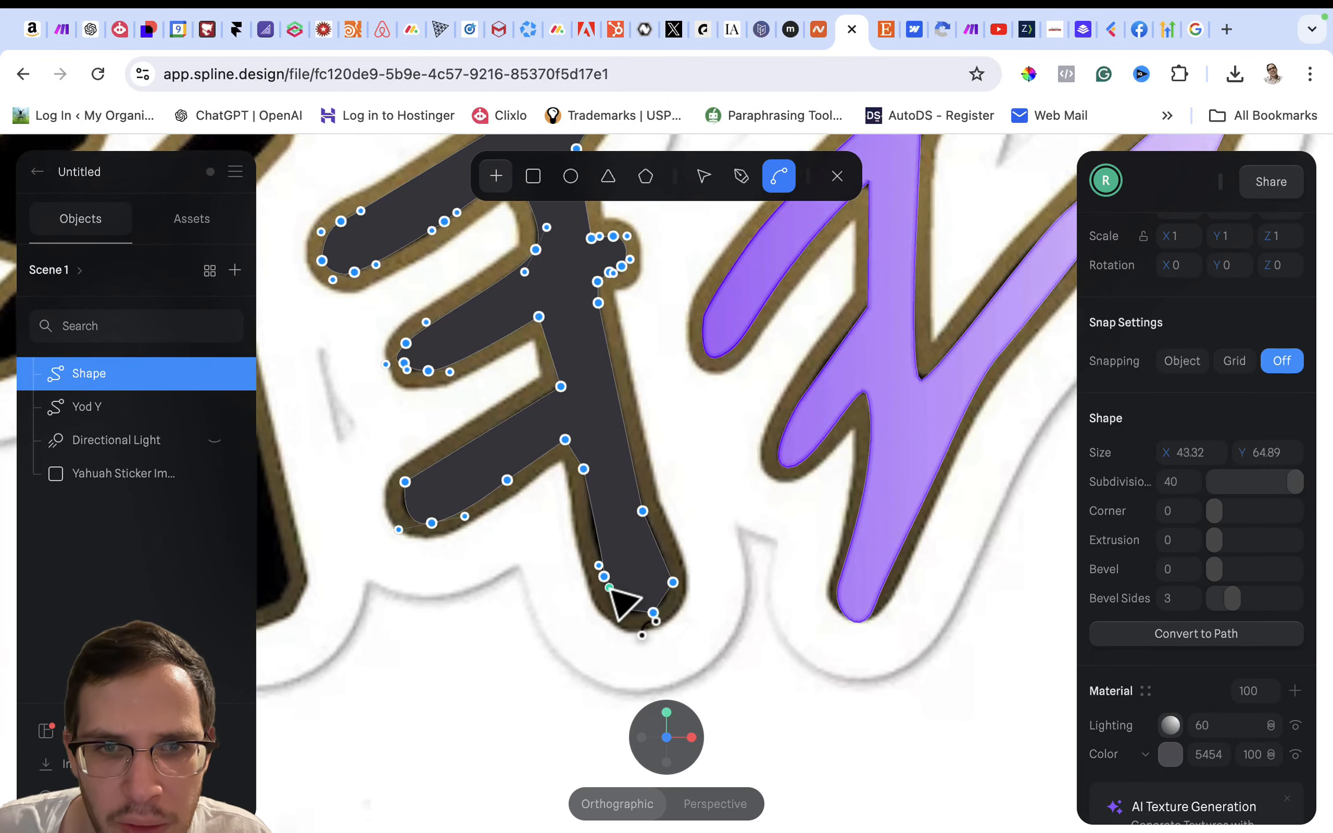
drag(609, 588, 671, 606)
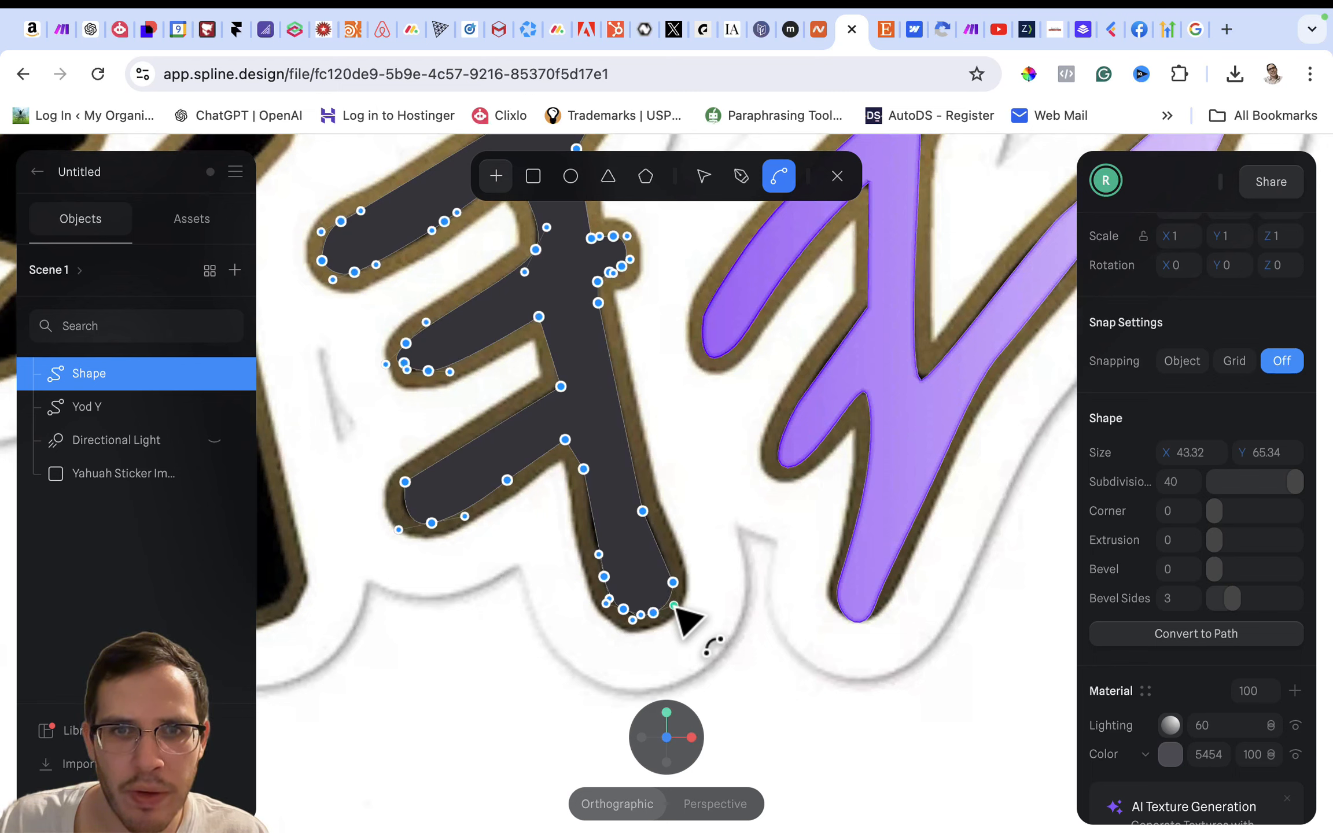
- Shift the points where the lower arm meets the stem and along the lower stem's inner edge to fit the outline, and finish path editing
click(704, 176)
drag(565, 440, 573, 441)
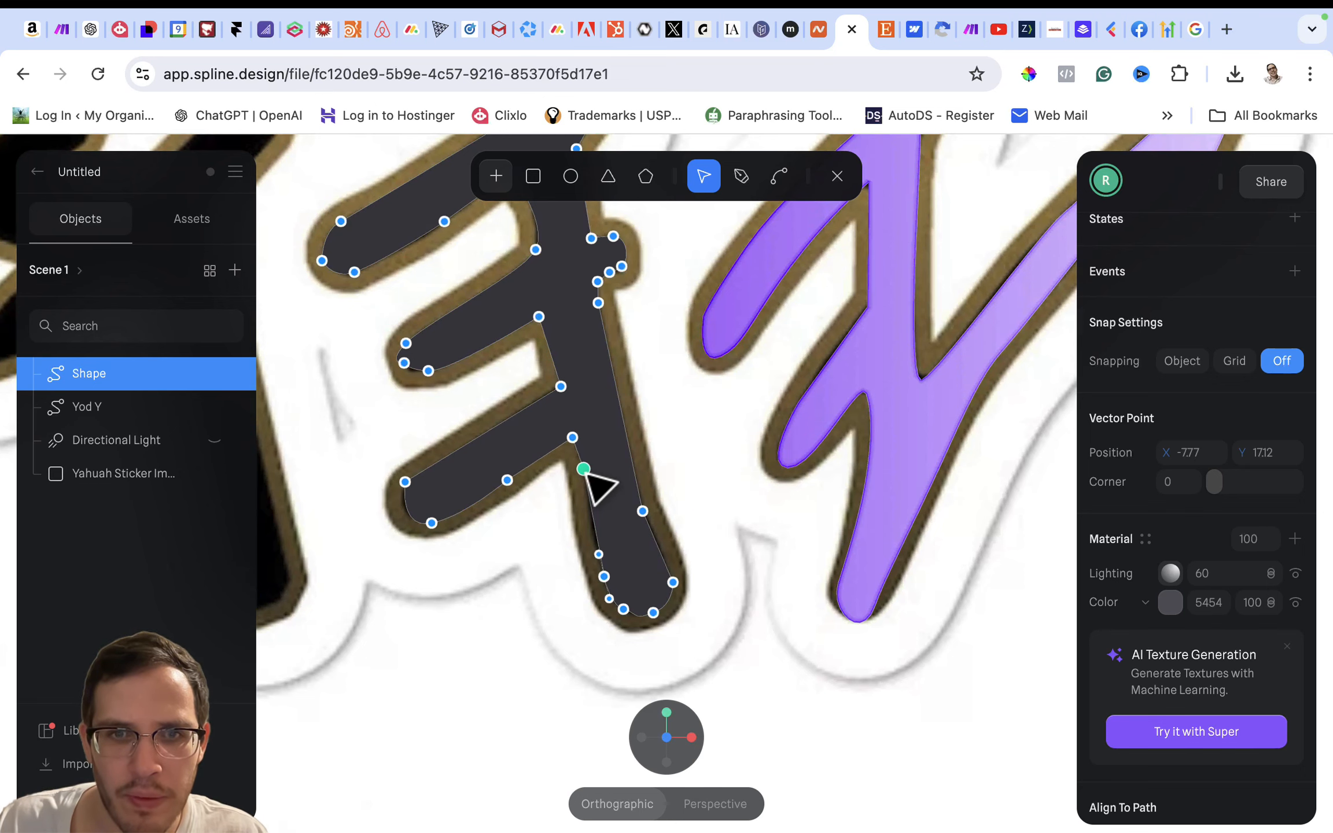
drag(603, 576, 593, 548)
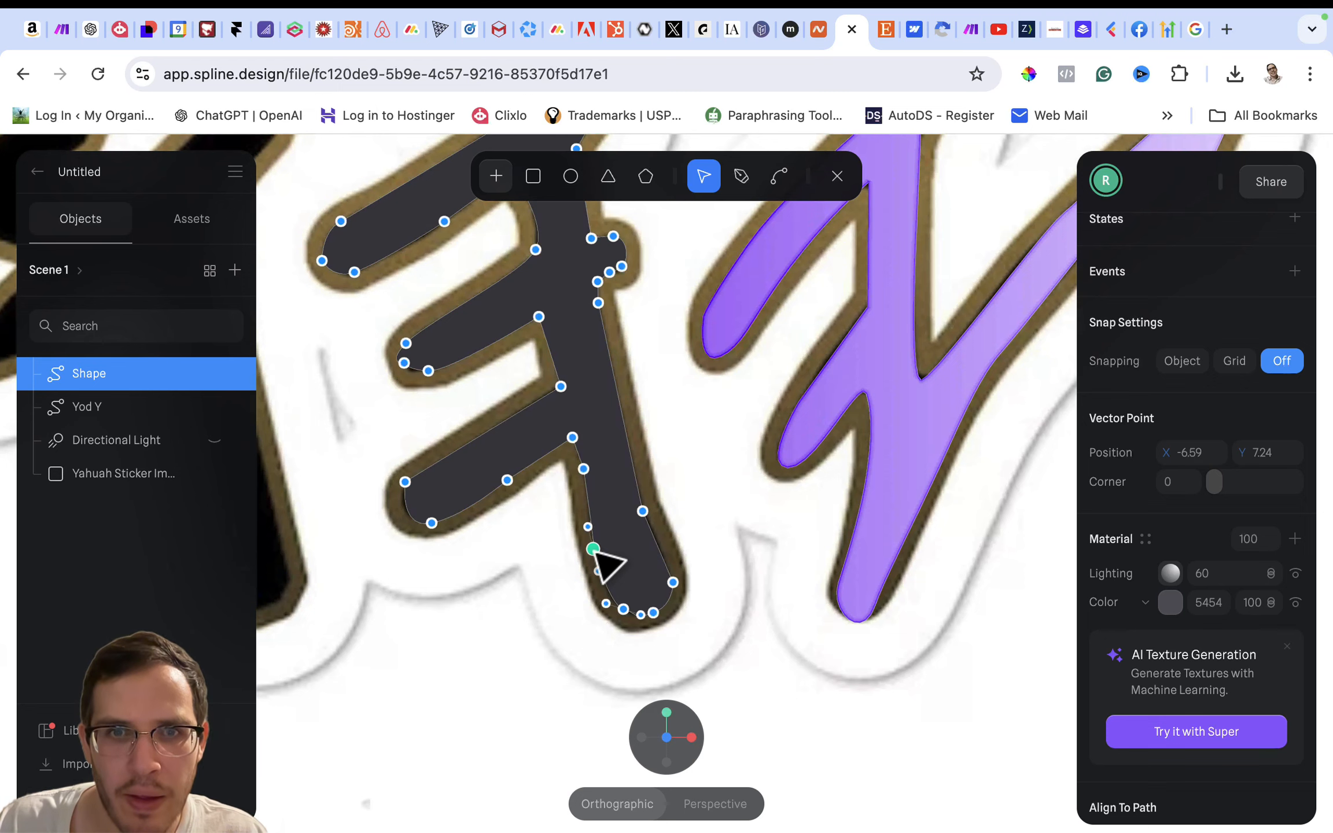
key(Escape)
key(Escape)
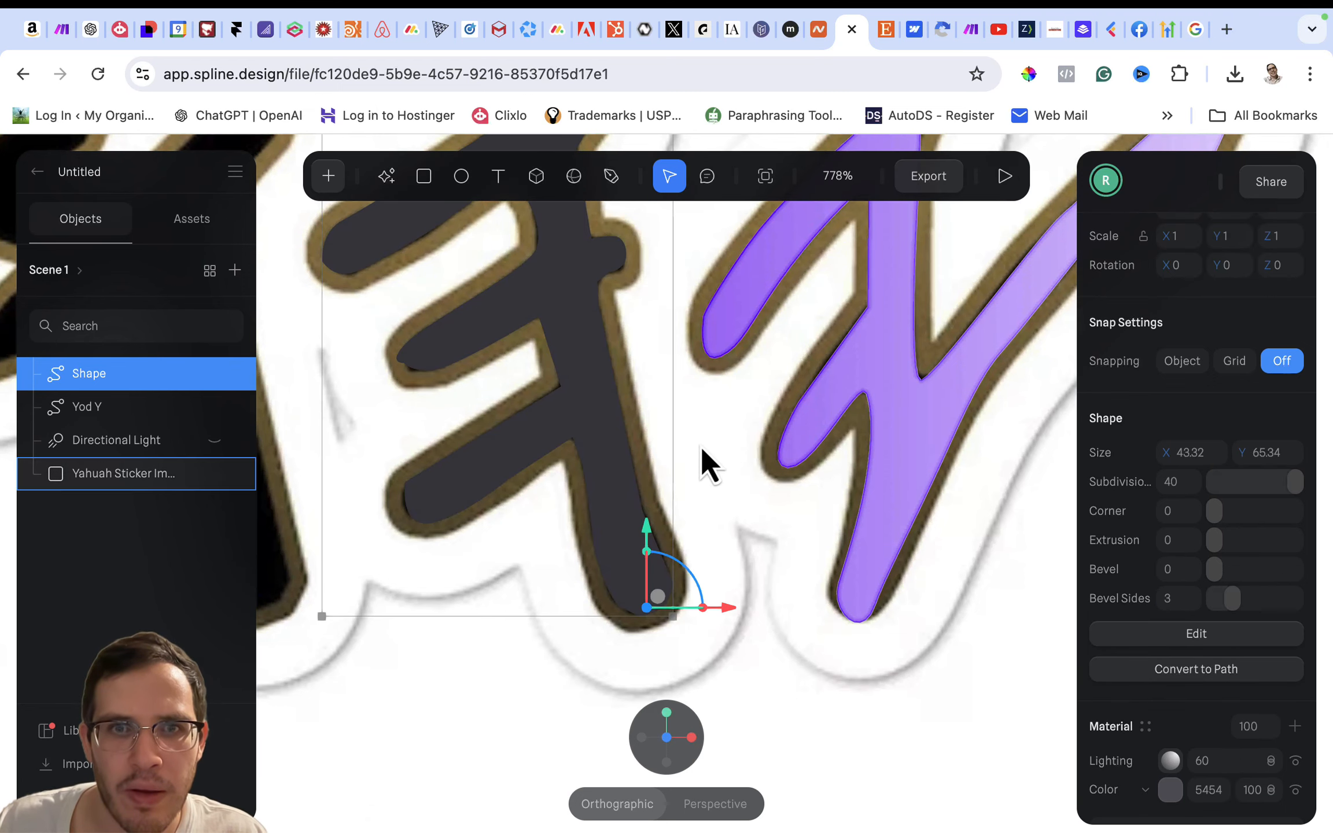
- Reposition the two points at the tip of the middle arm to fill the sticker's black area
scroll(709, 466, up, 5)
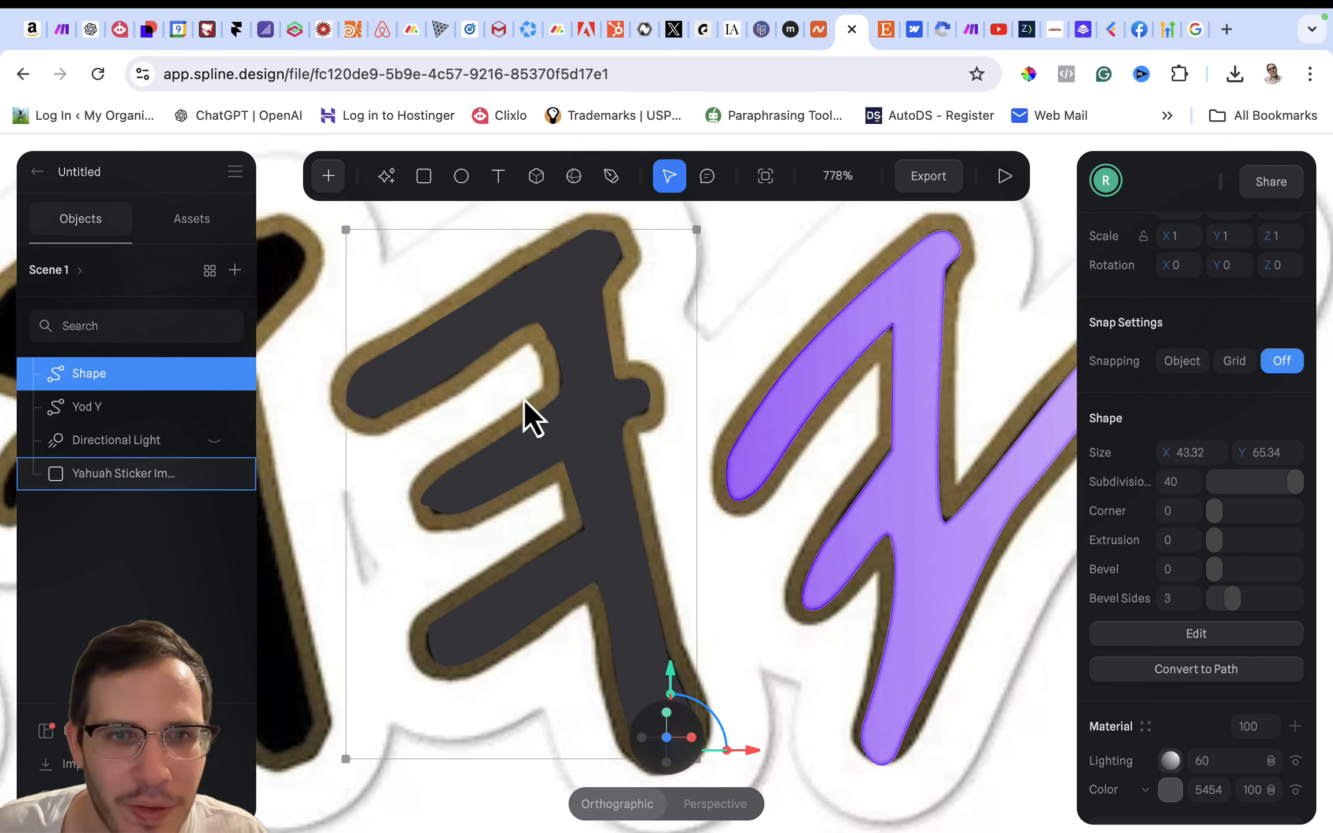
double_click(505, 490)
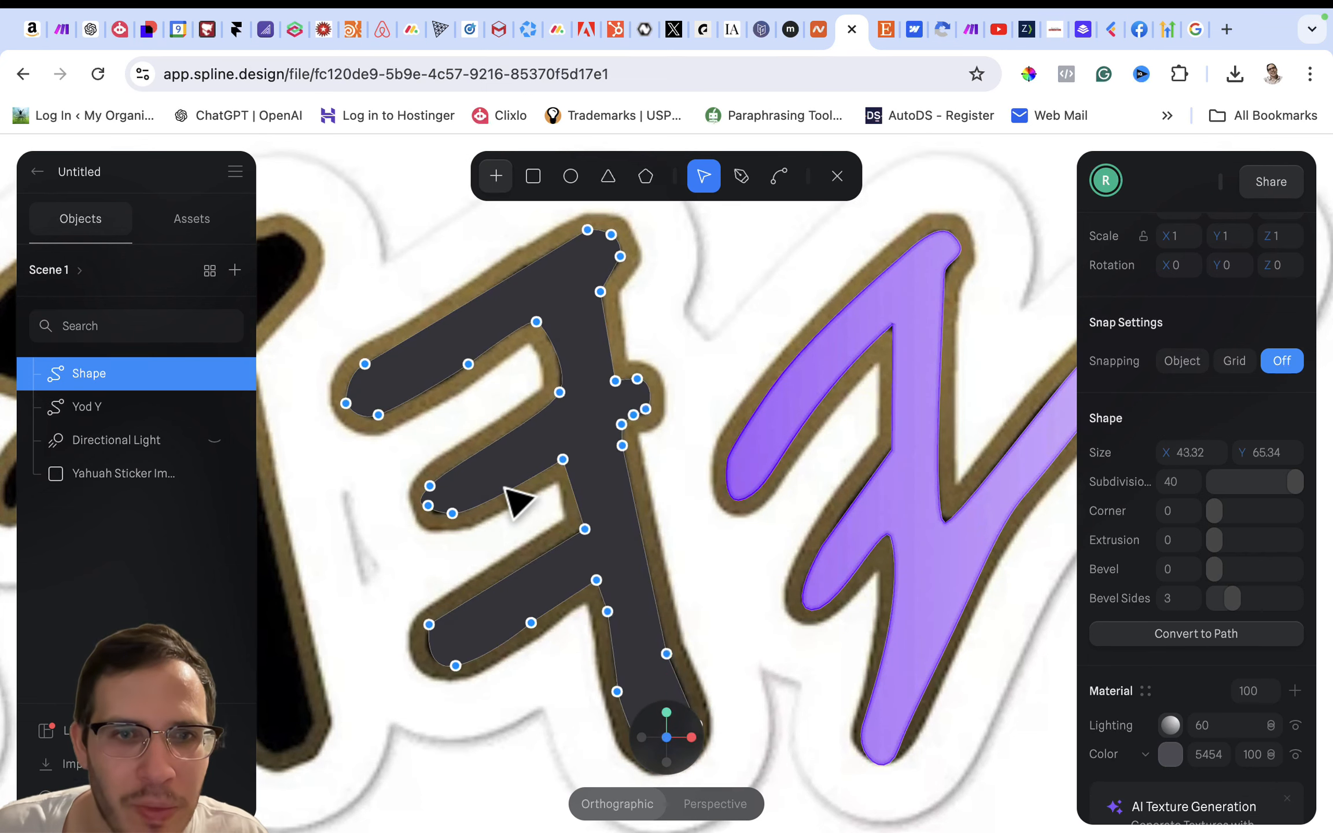
click(431, 486)
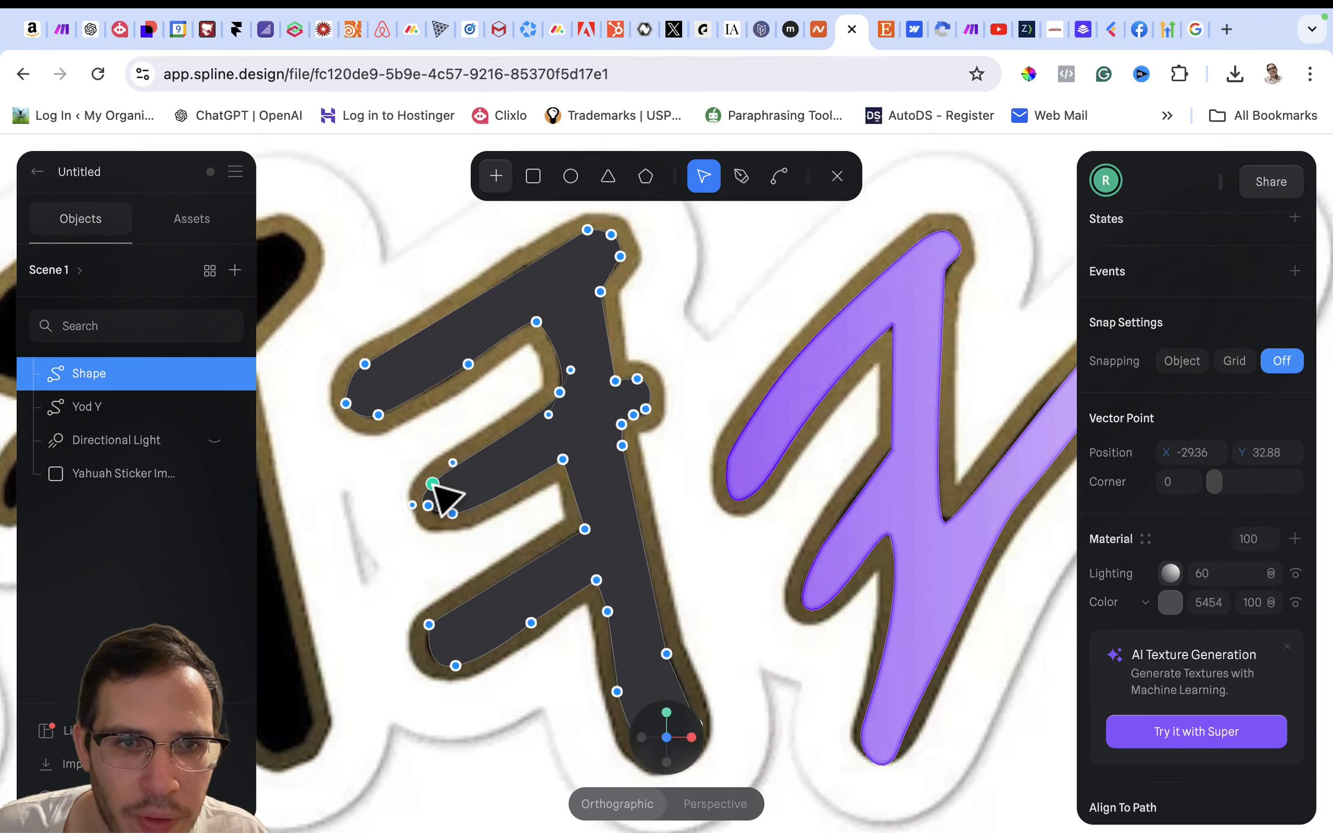
drag(434, 485, 432, 523)
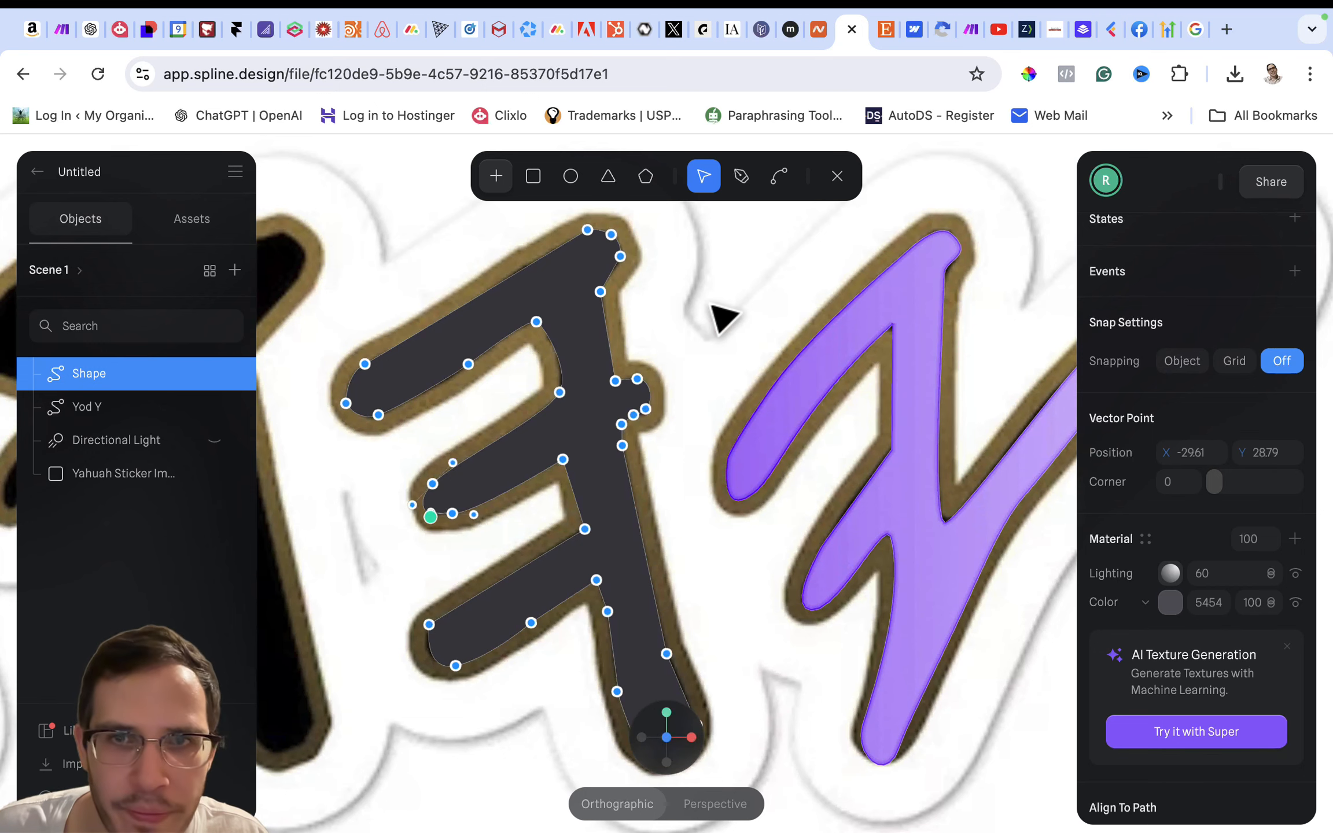
double_click(738, 307)
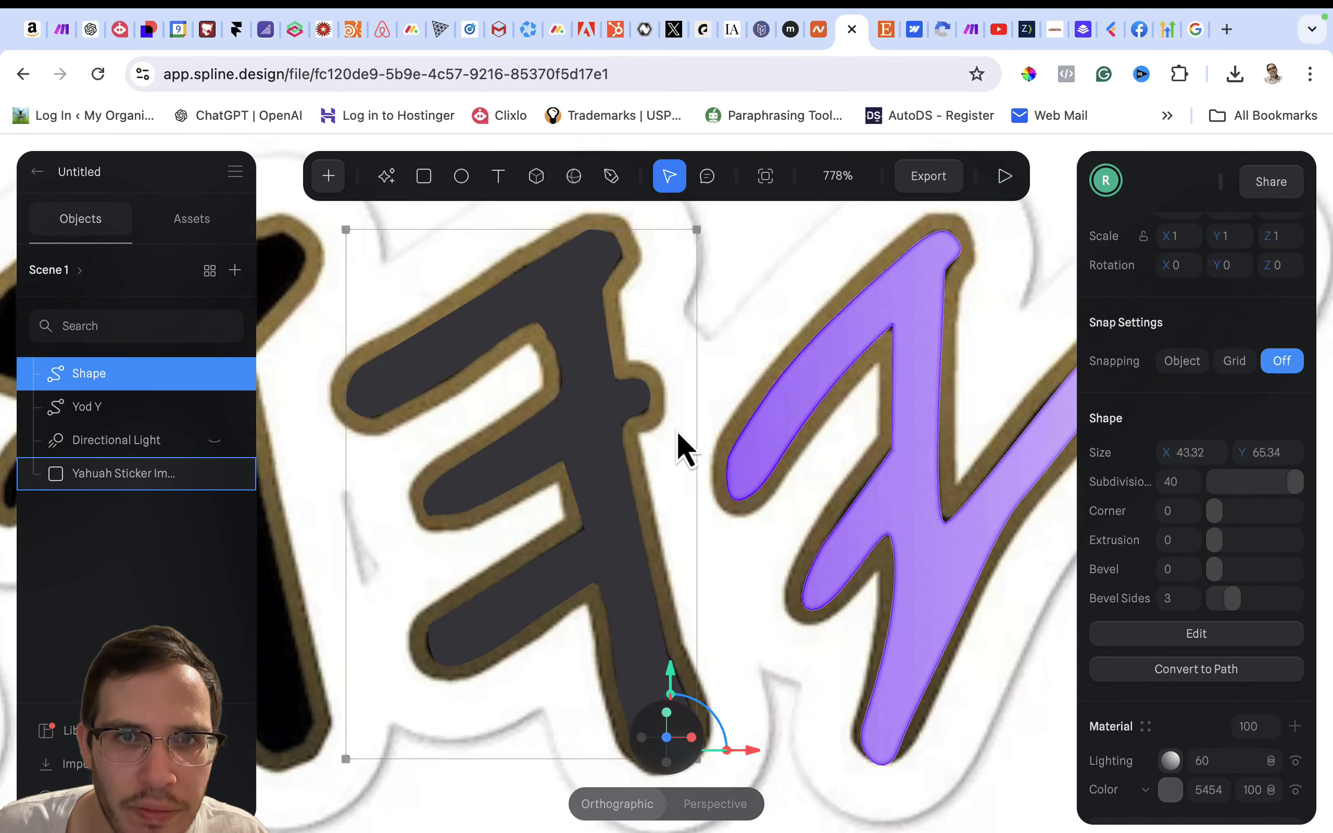
- Copy the Yahuah material from the Yod Y letter and paste it onto the newly traced letter
scroll(693, 317, down, 5)
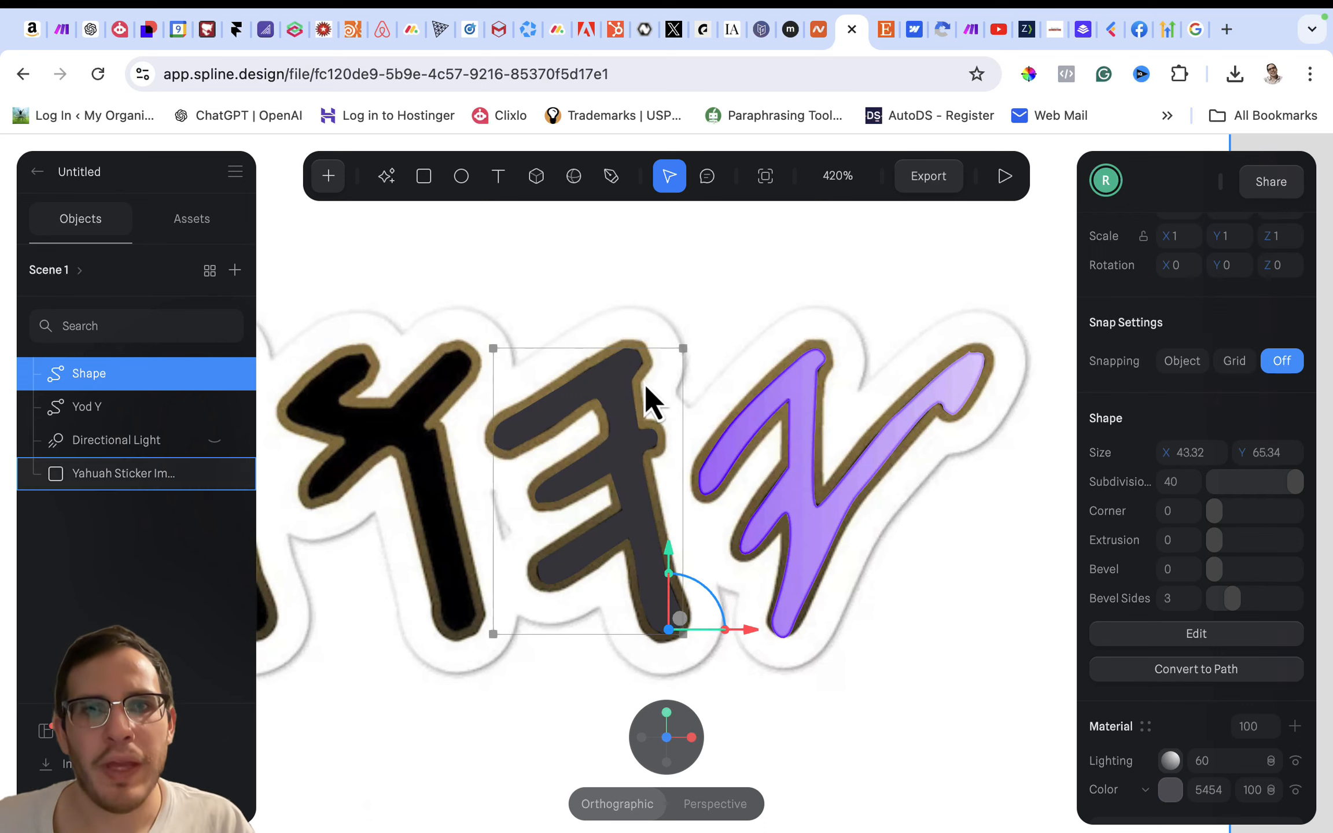
double_click(617, 412)
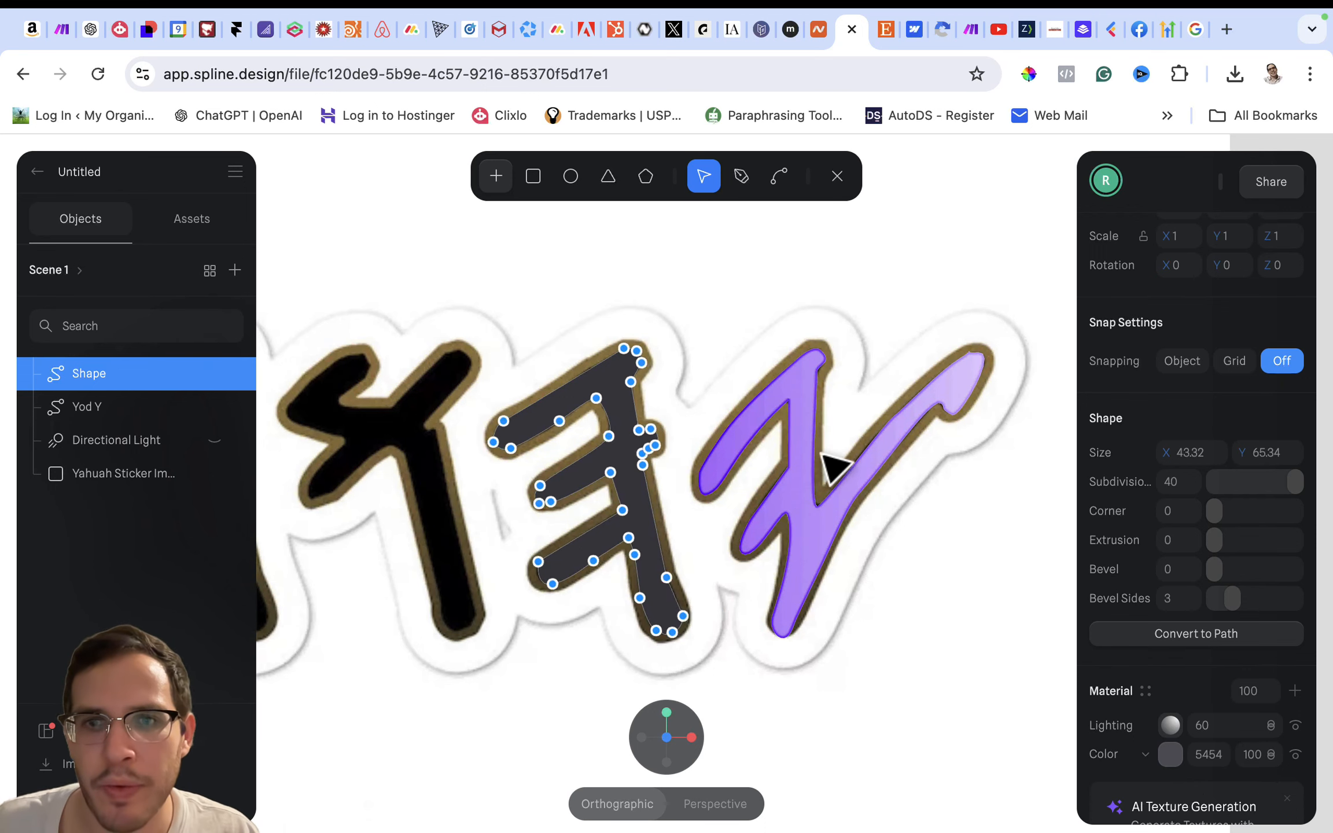
double_click(811, 506)
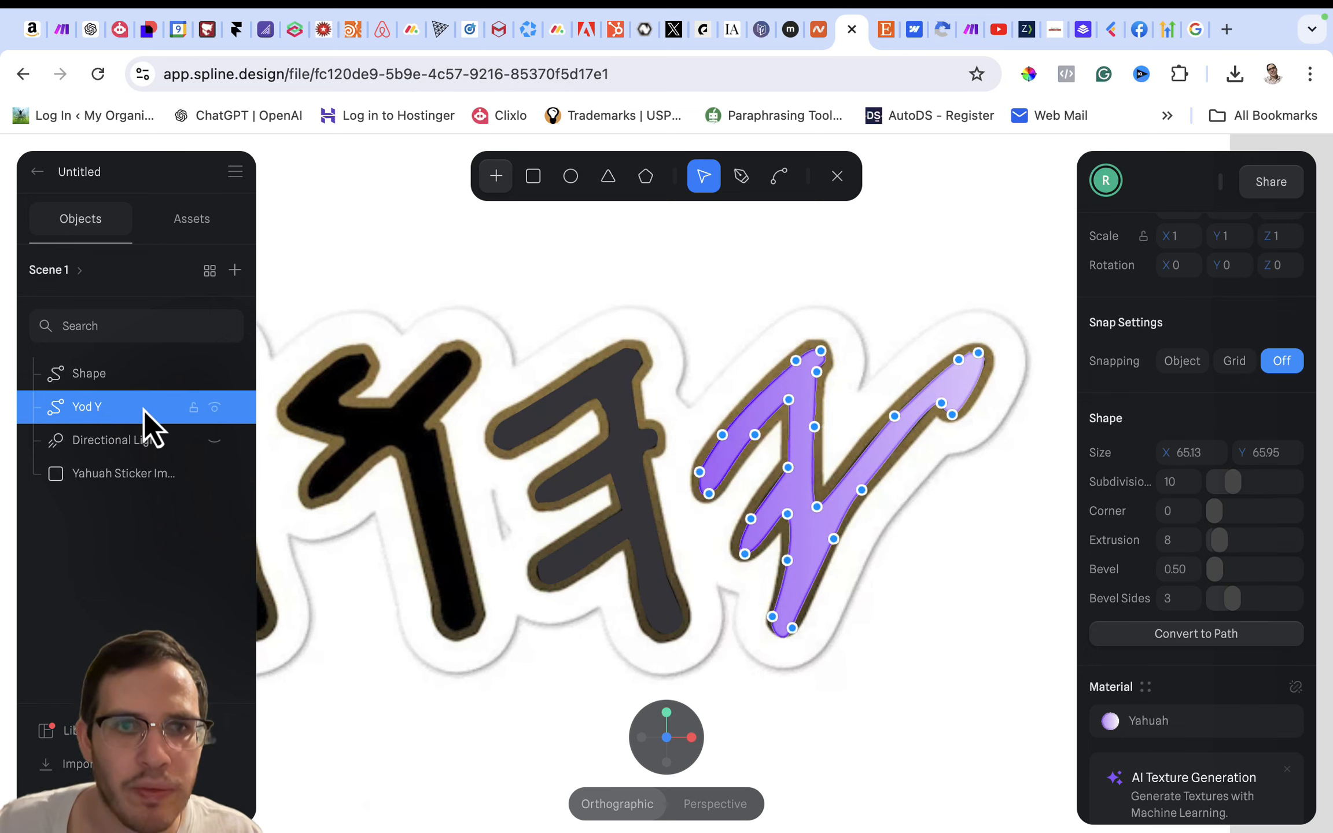
double_click(919, 621)
click(811, 542)
right_click(811, 541)
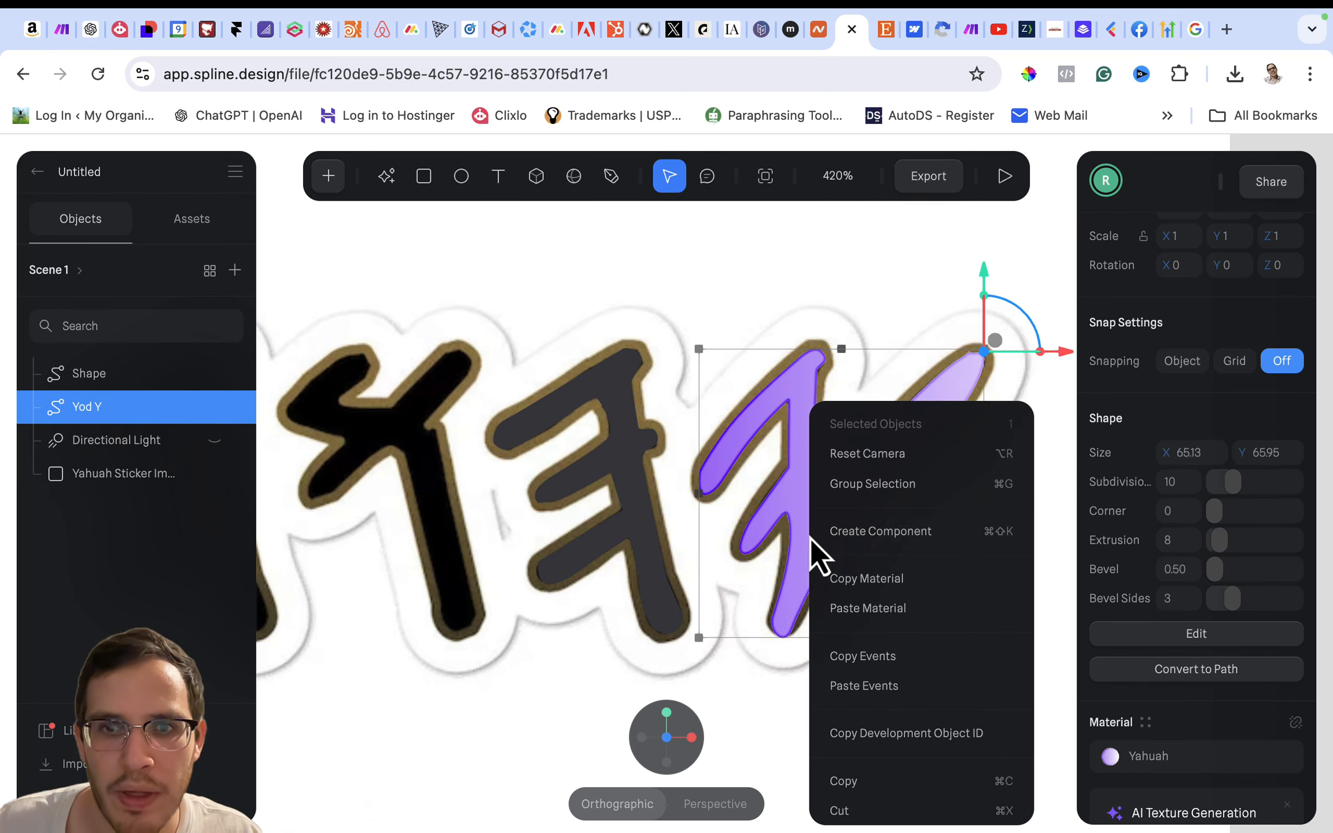
click(871, 577)
click(658, 543)
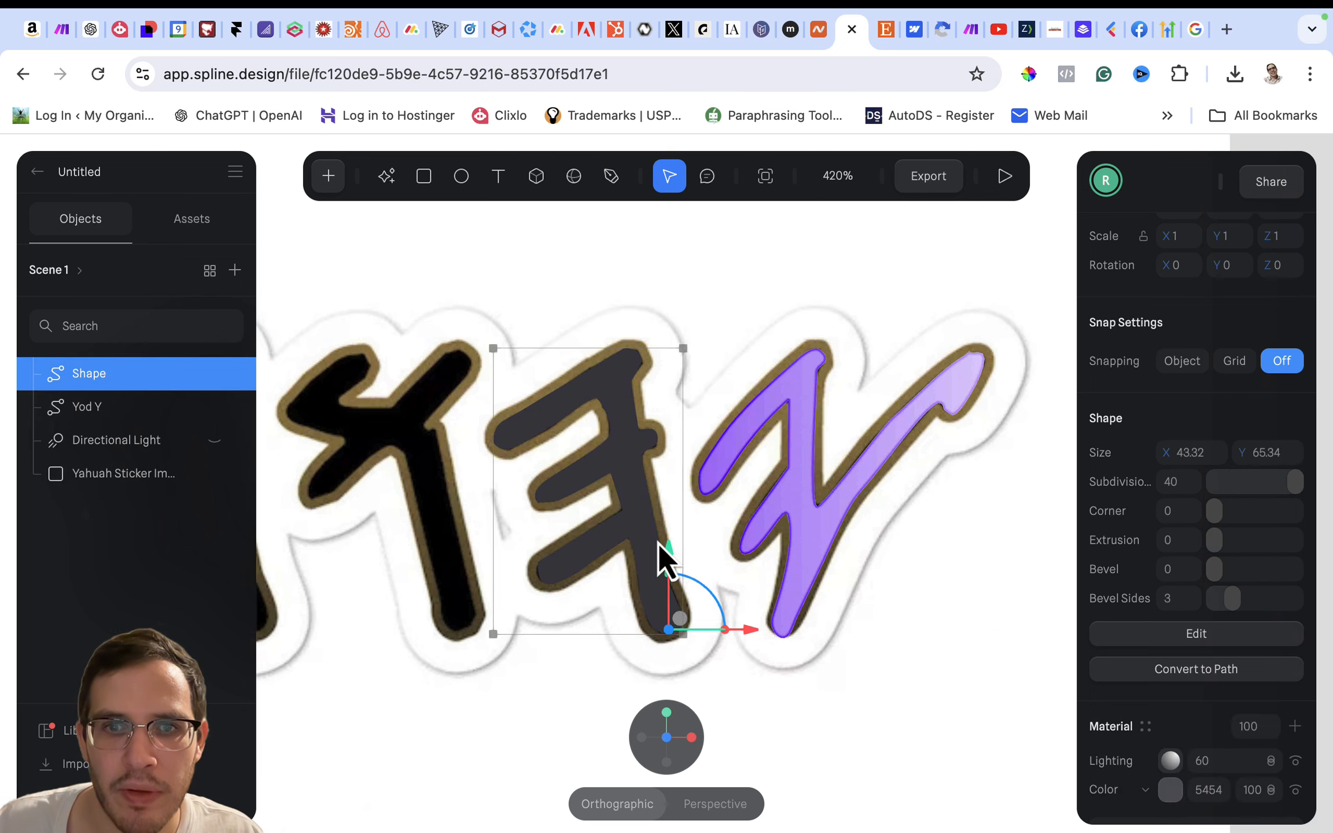
right_click(630, 530)
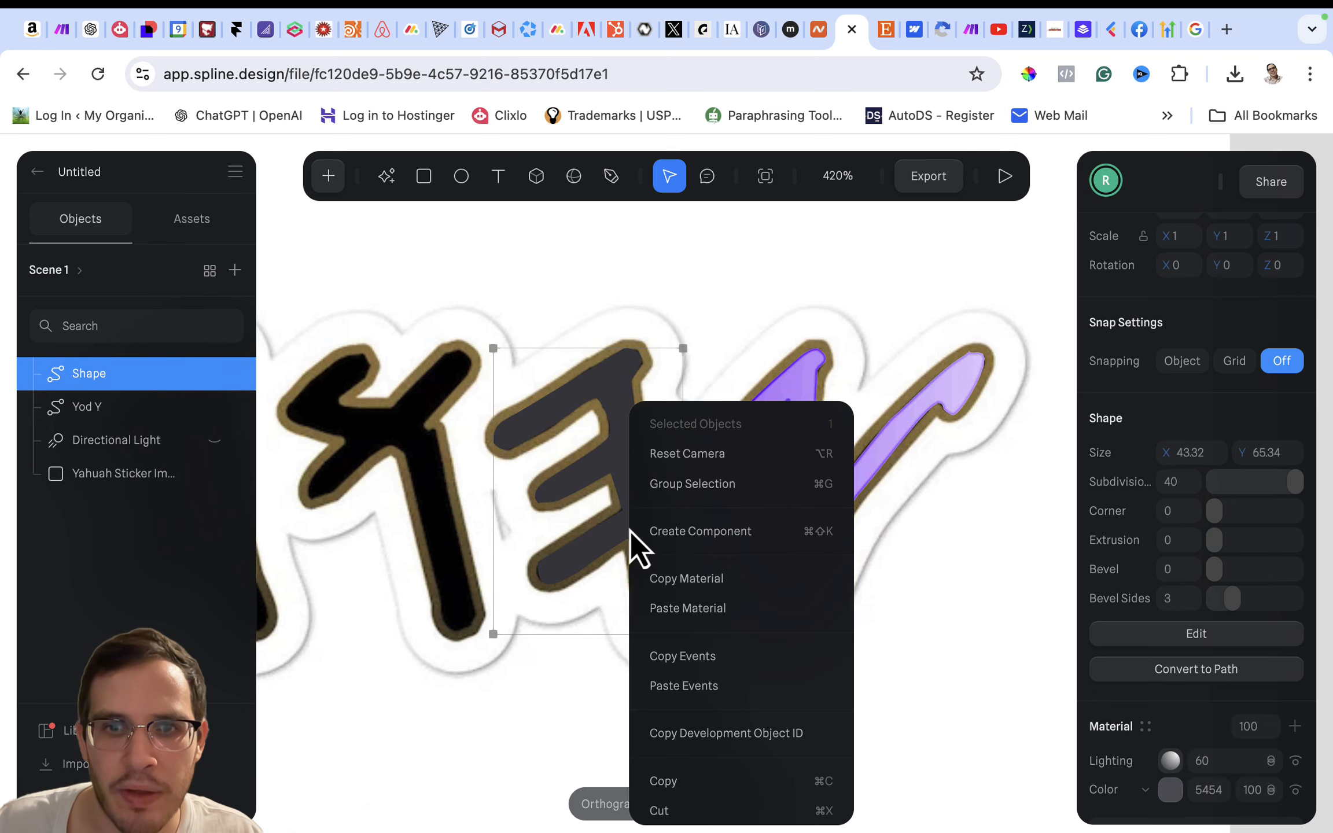
click(678, 605)
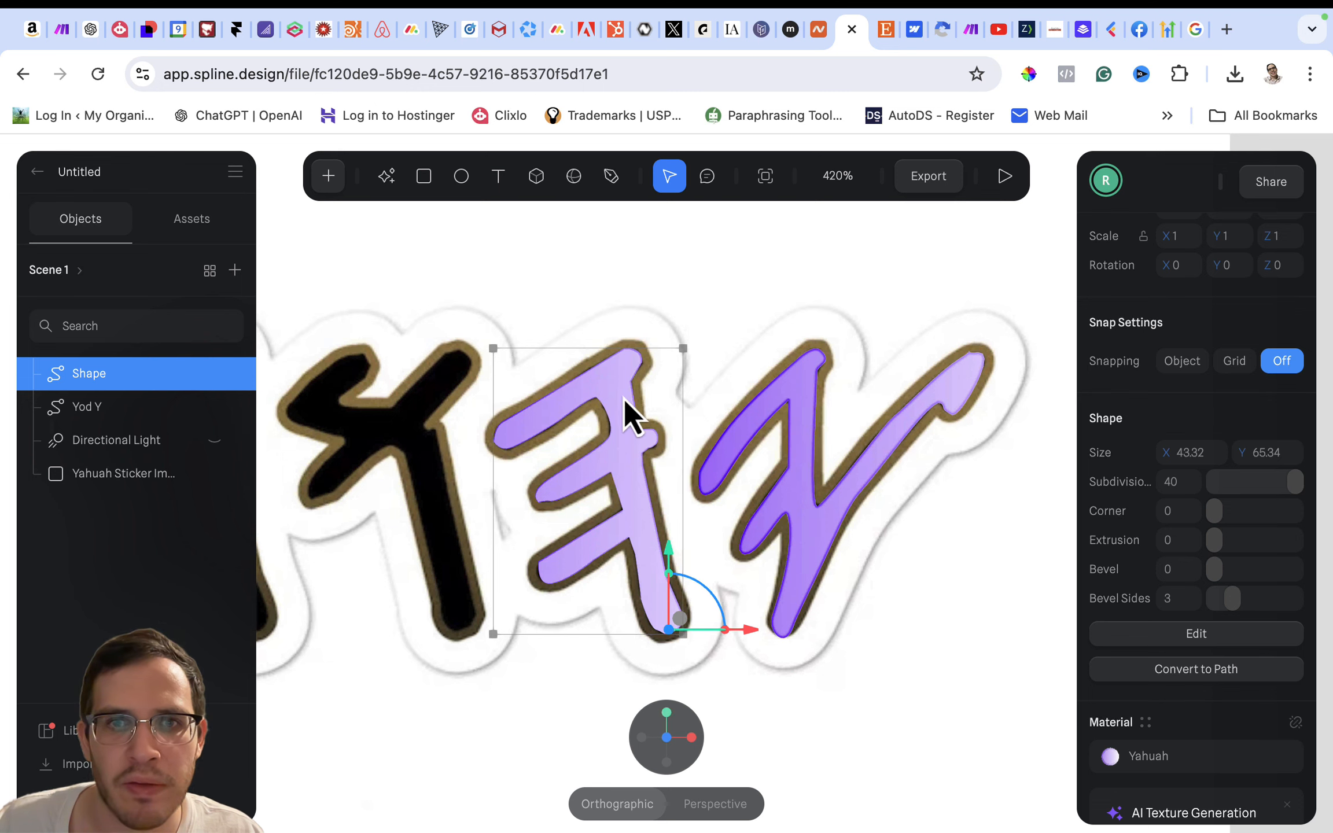
- Nudge the point on the underside of the middle arm's tip and adjust its curve handle to follow the outline
double_click(586, 487)
scroll(584, 486, up, 5)
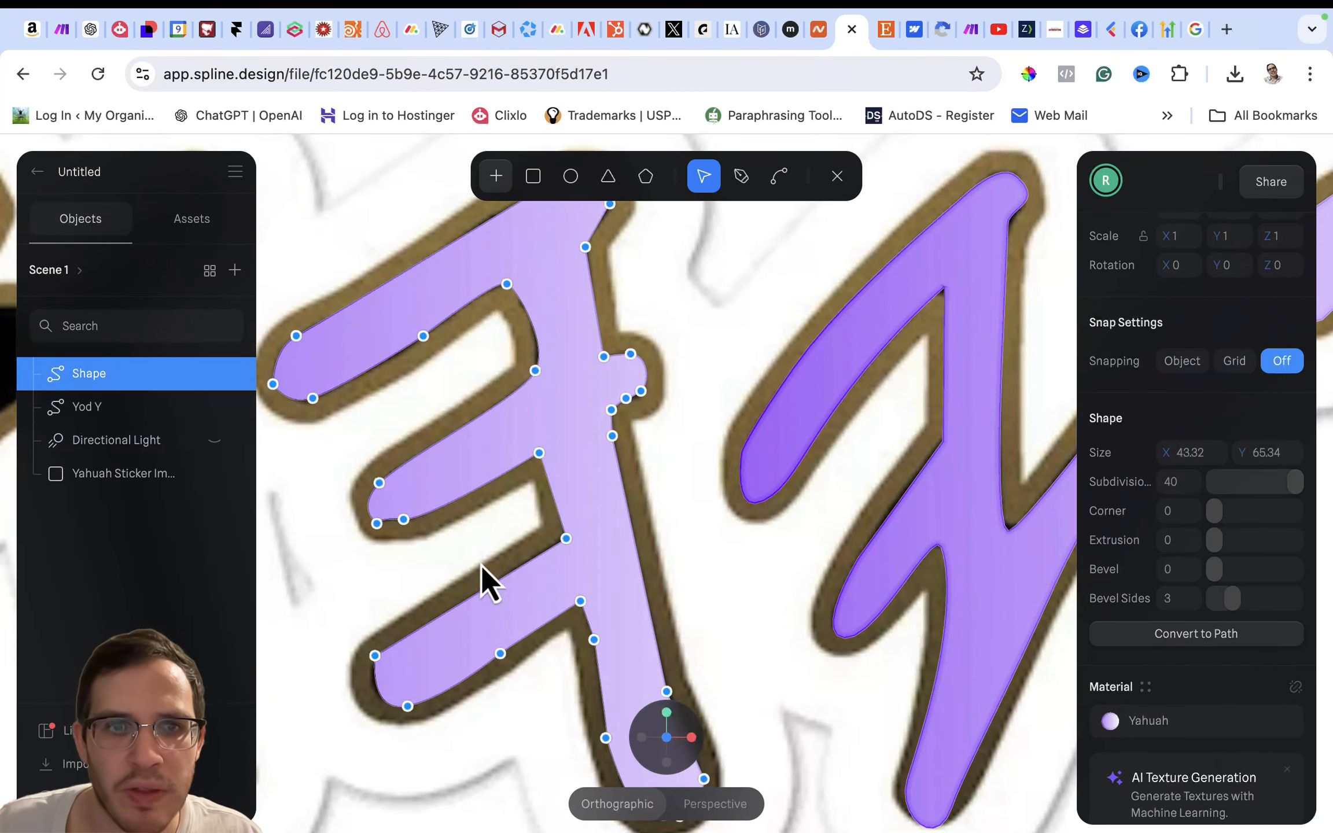
drag(403, 520, 408, 524)
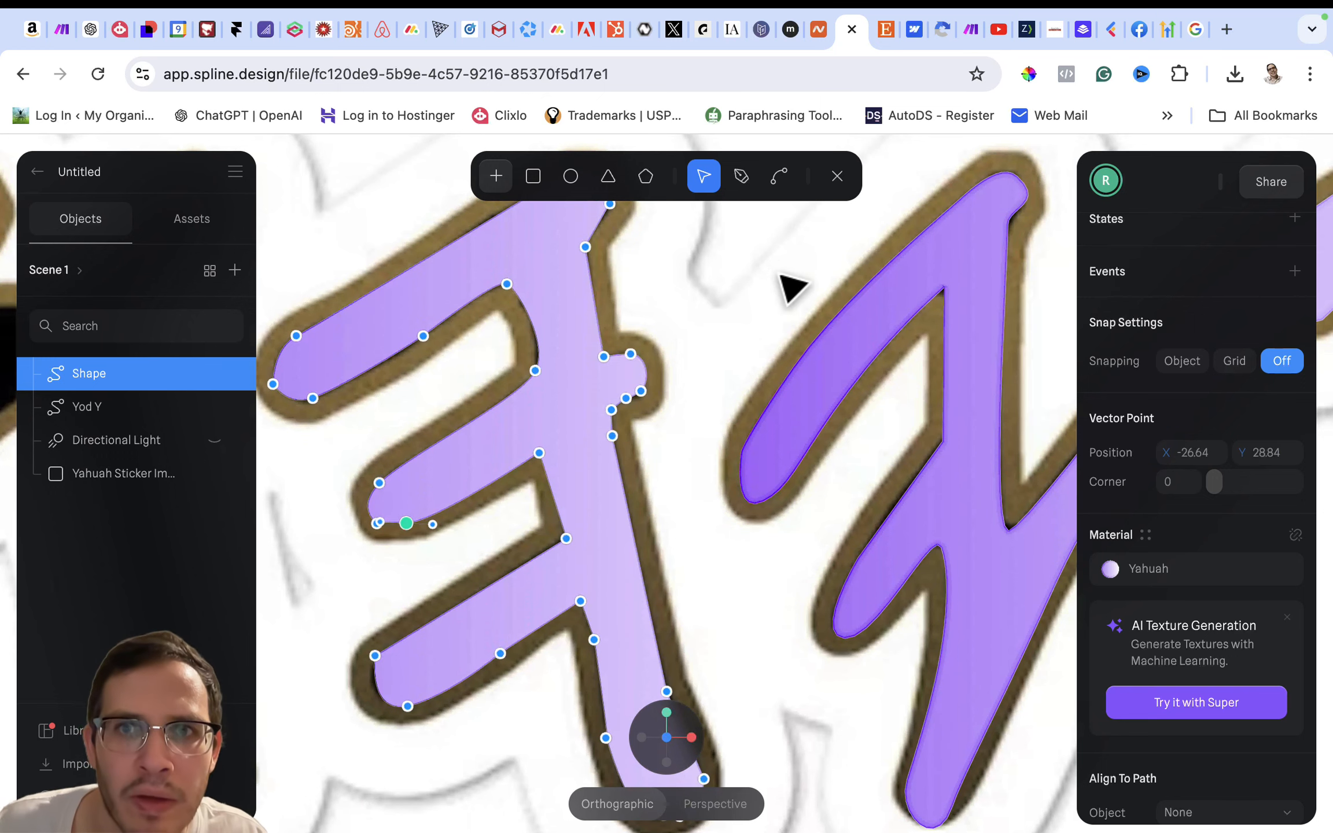
click(779, 176)
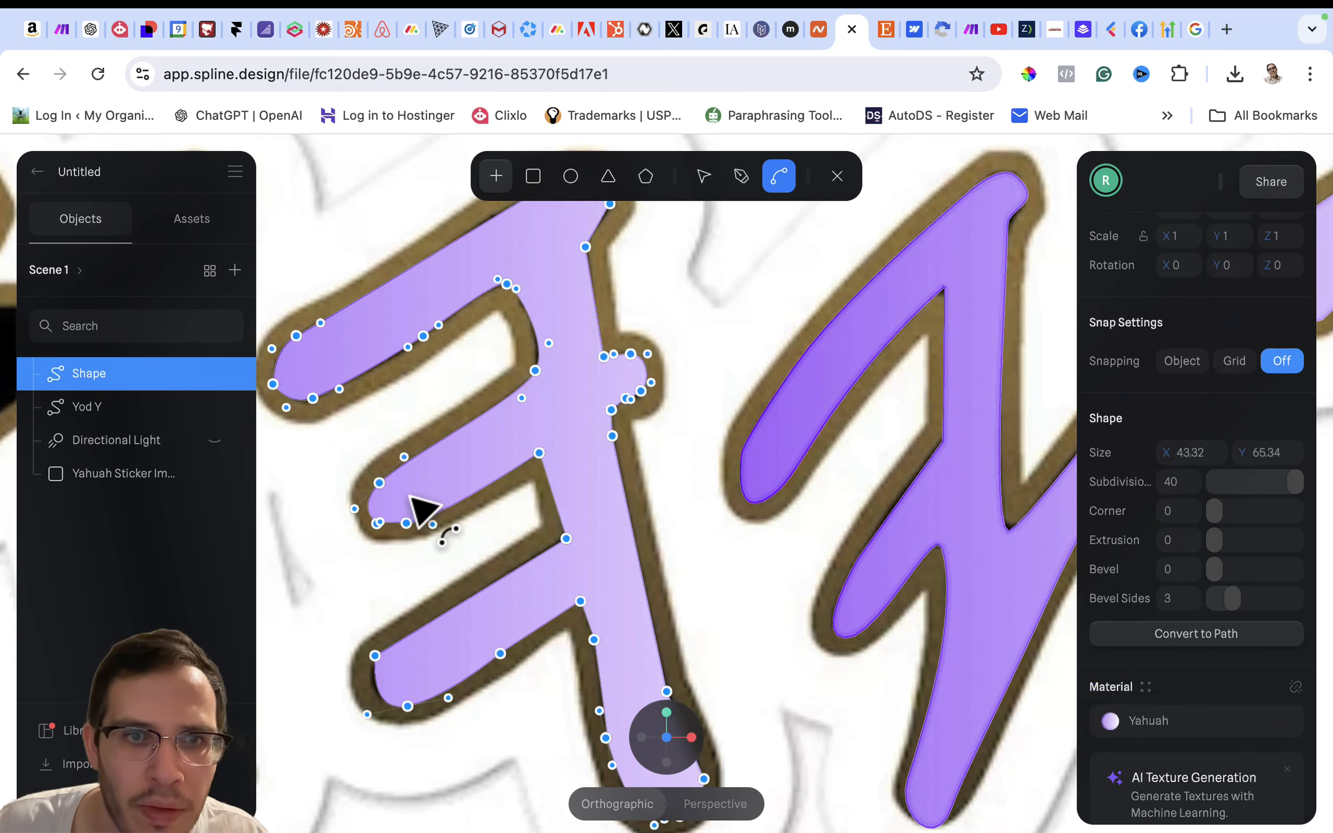
click(434, 517)
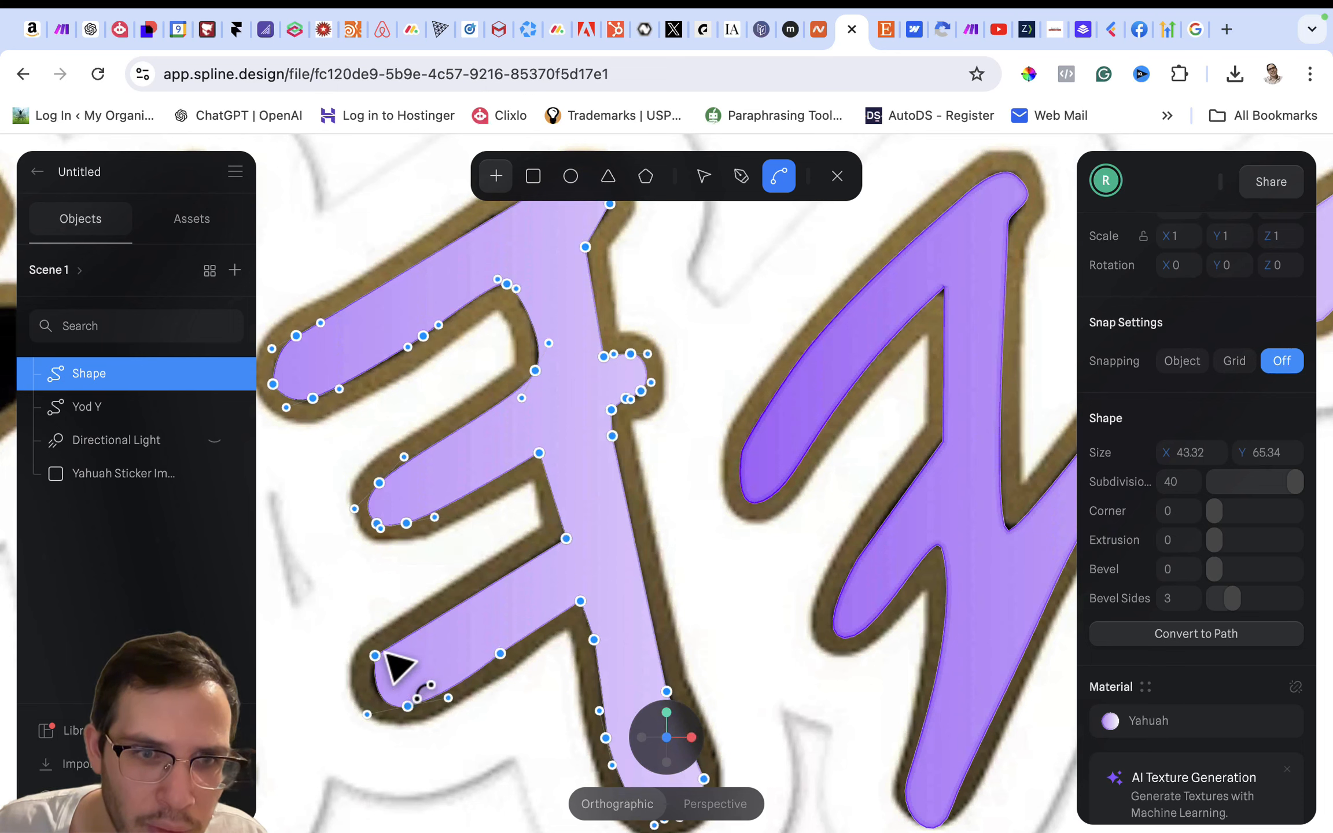
- Curve the upper corner of the lower arm's tip and shift its bottom point slightly outward
drag(375, 656, 383, 650)
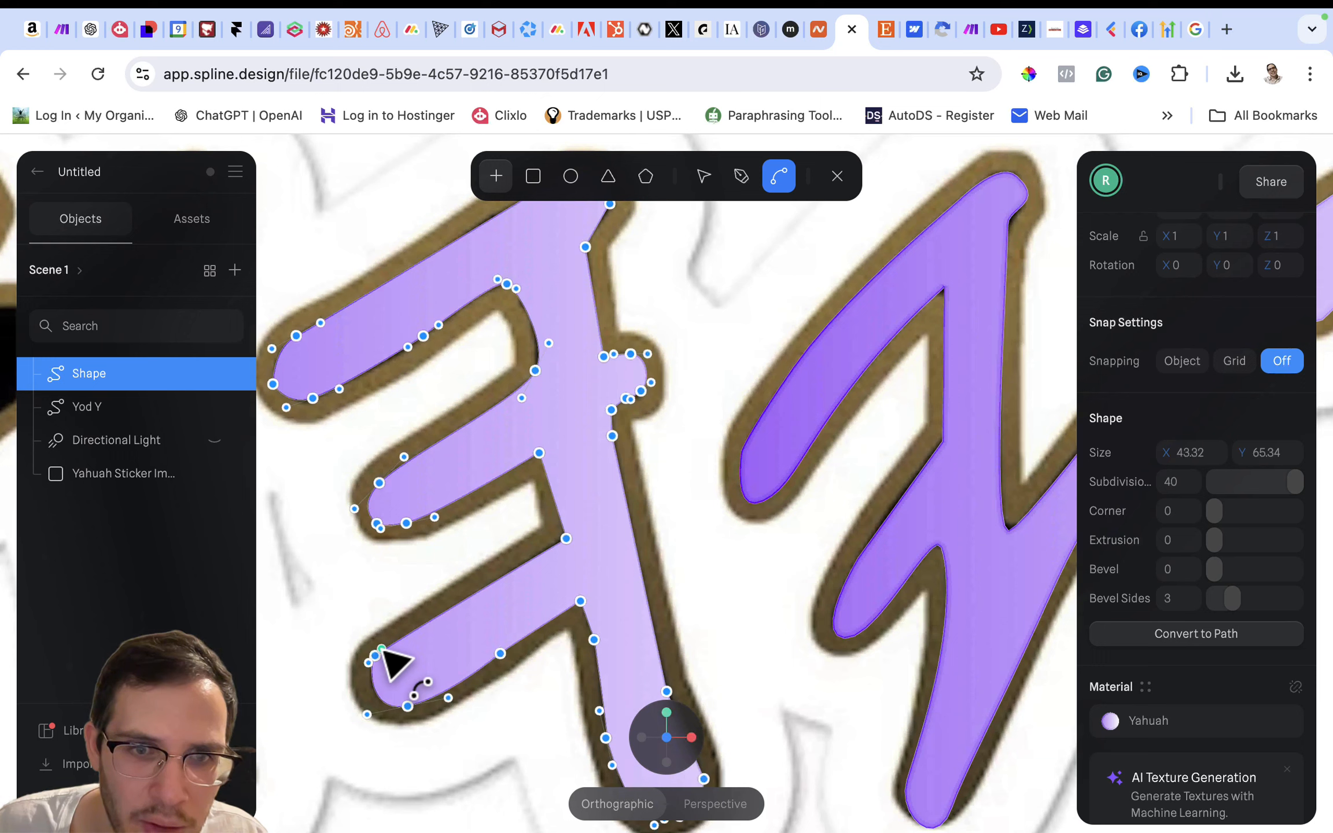
click(702, 176)
click(407, 706)
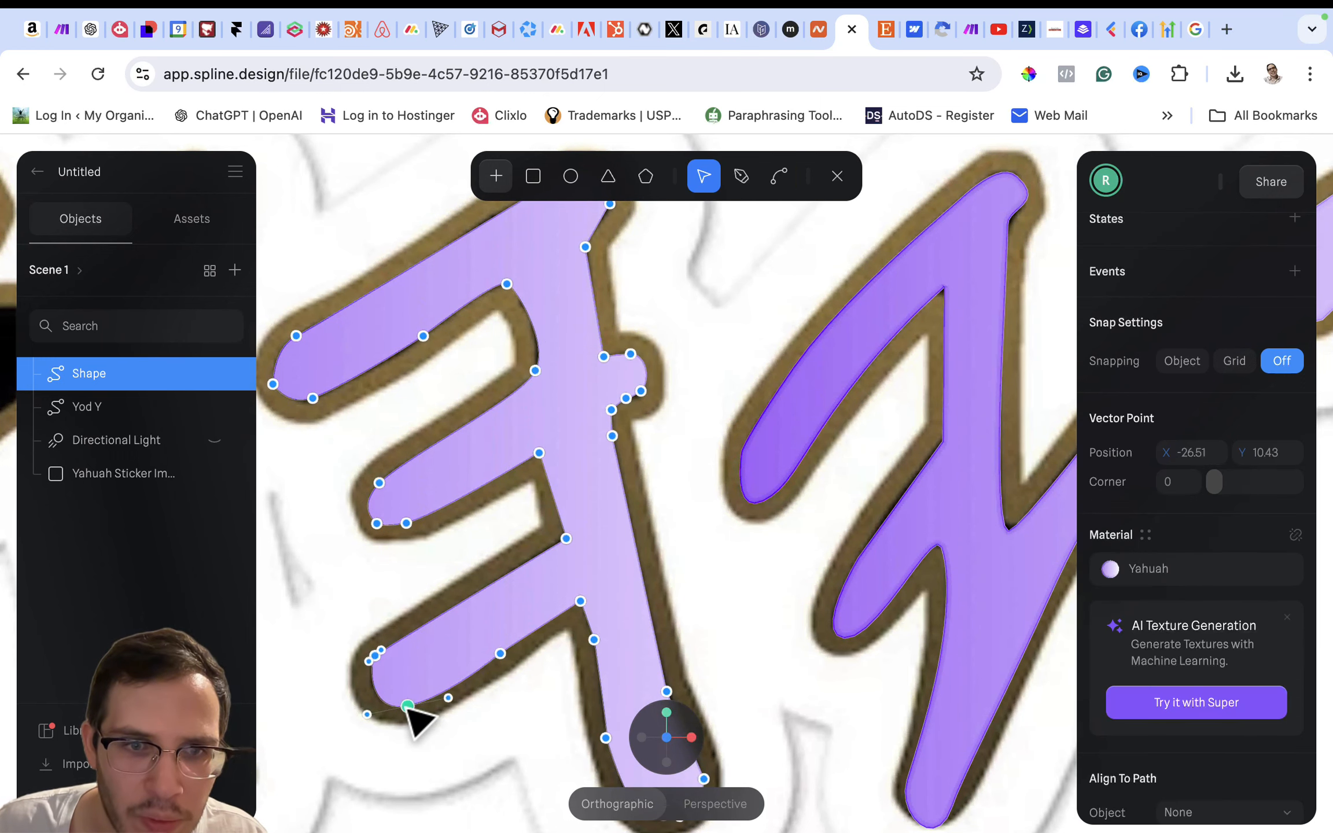
drag(403, 707, 399, 705)
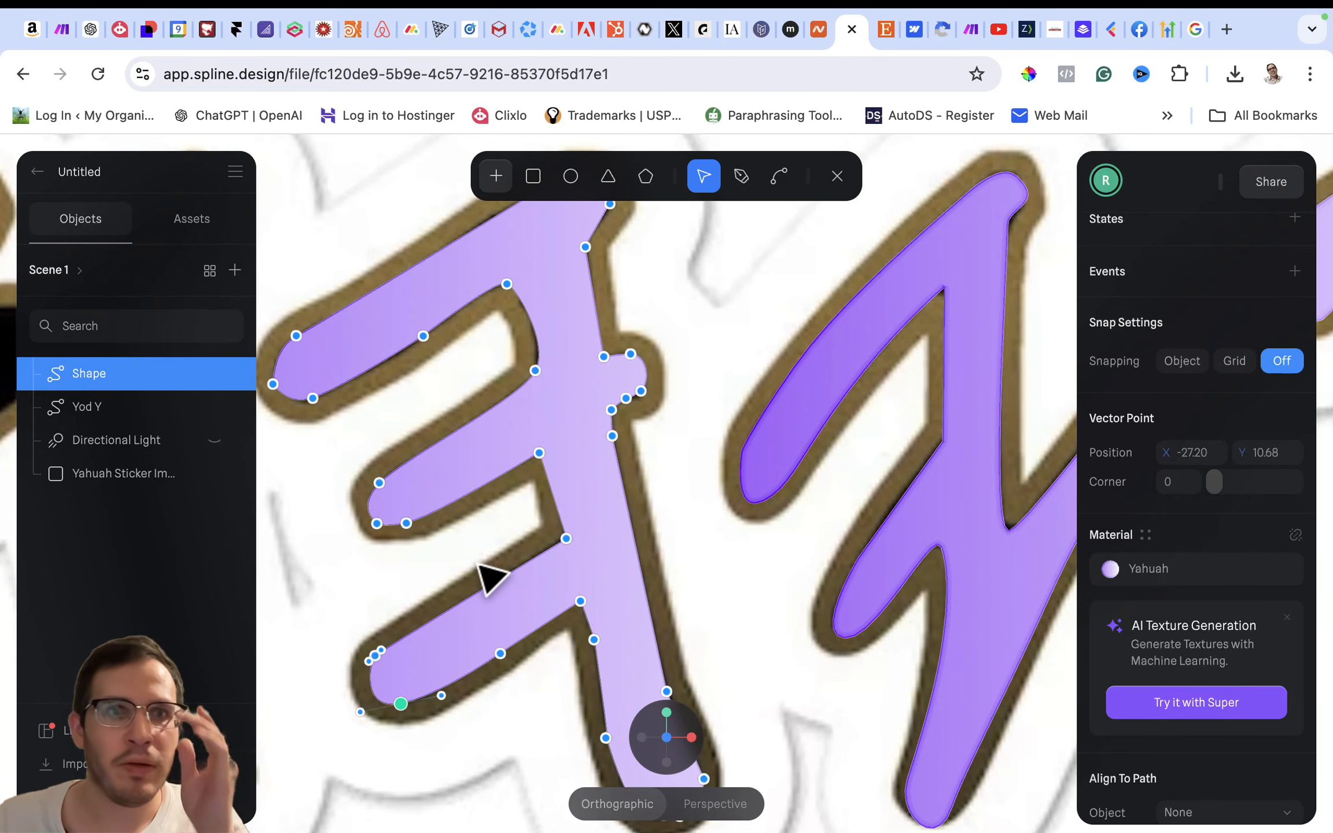
- Curve the inner corner where the middle arm's underside meets the stem, finish path editing and select the Yod Y letter
scroll(554, 450, down, 3)
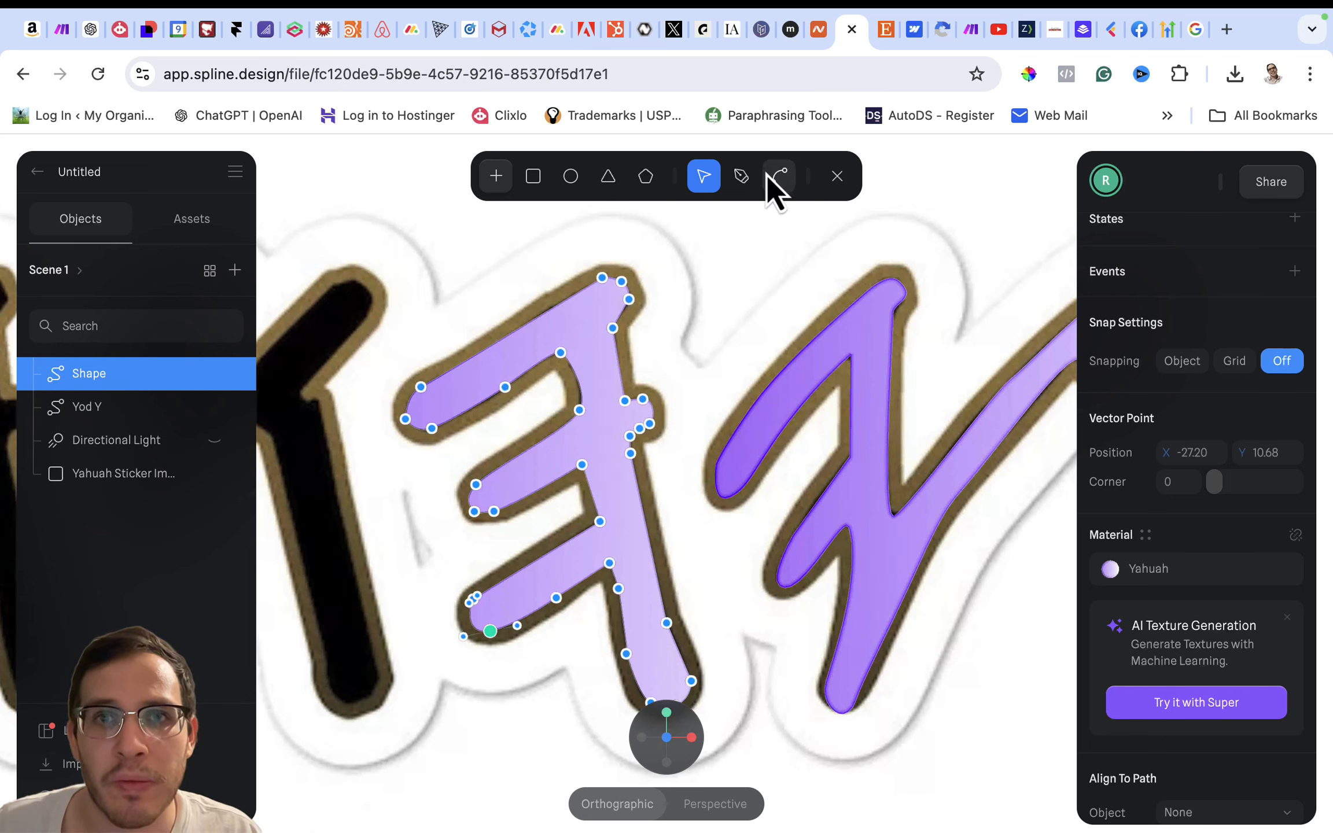
click(781, 177)
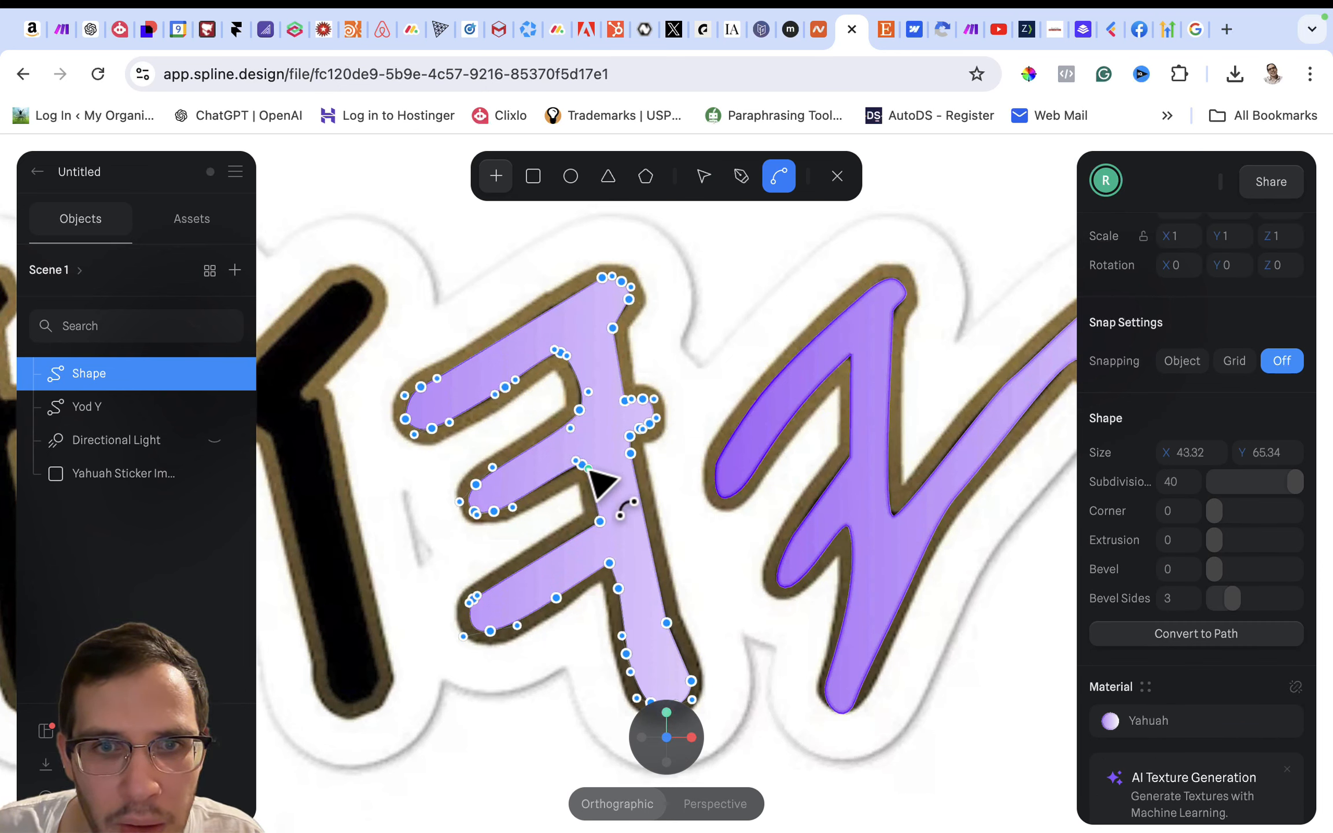
drag(589, 466, 594, 466)
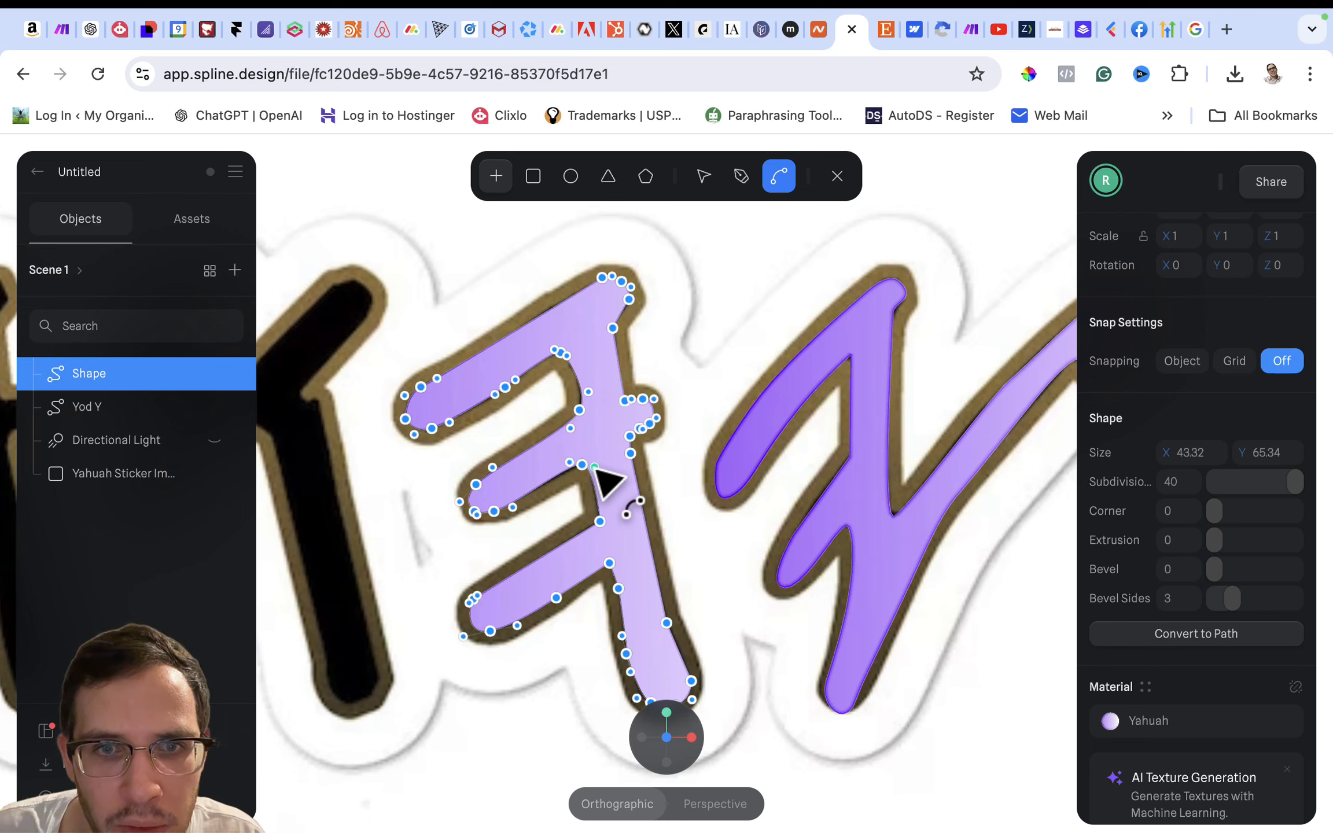
key(Escape)
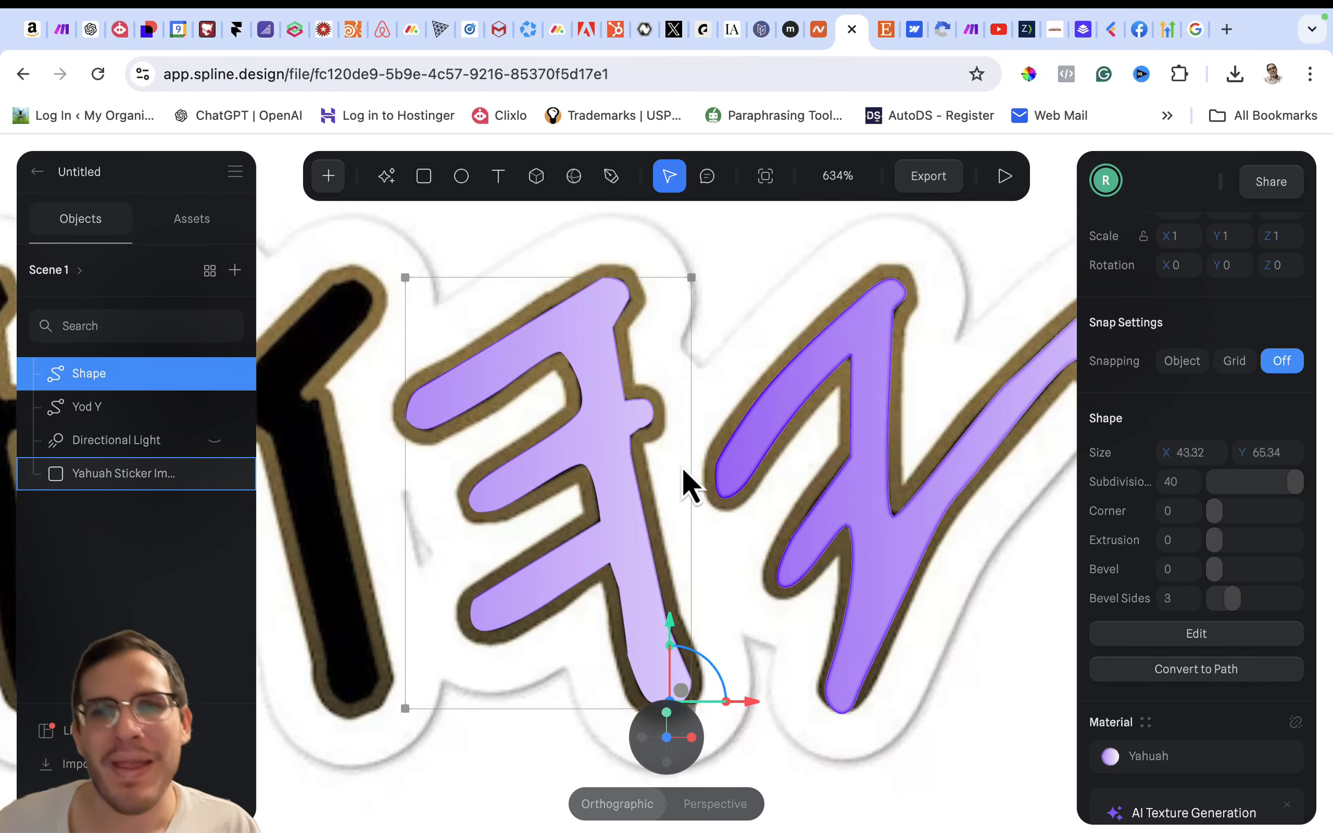
click(853, 405)
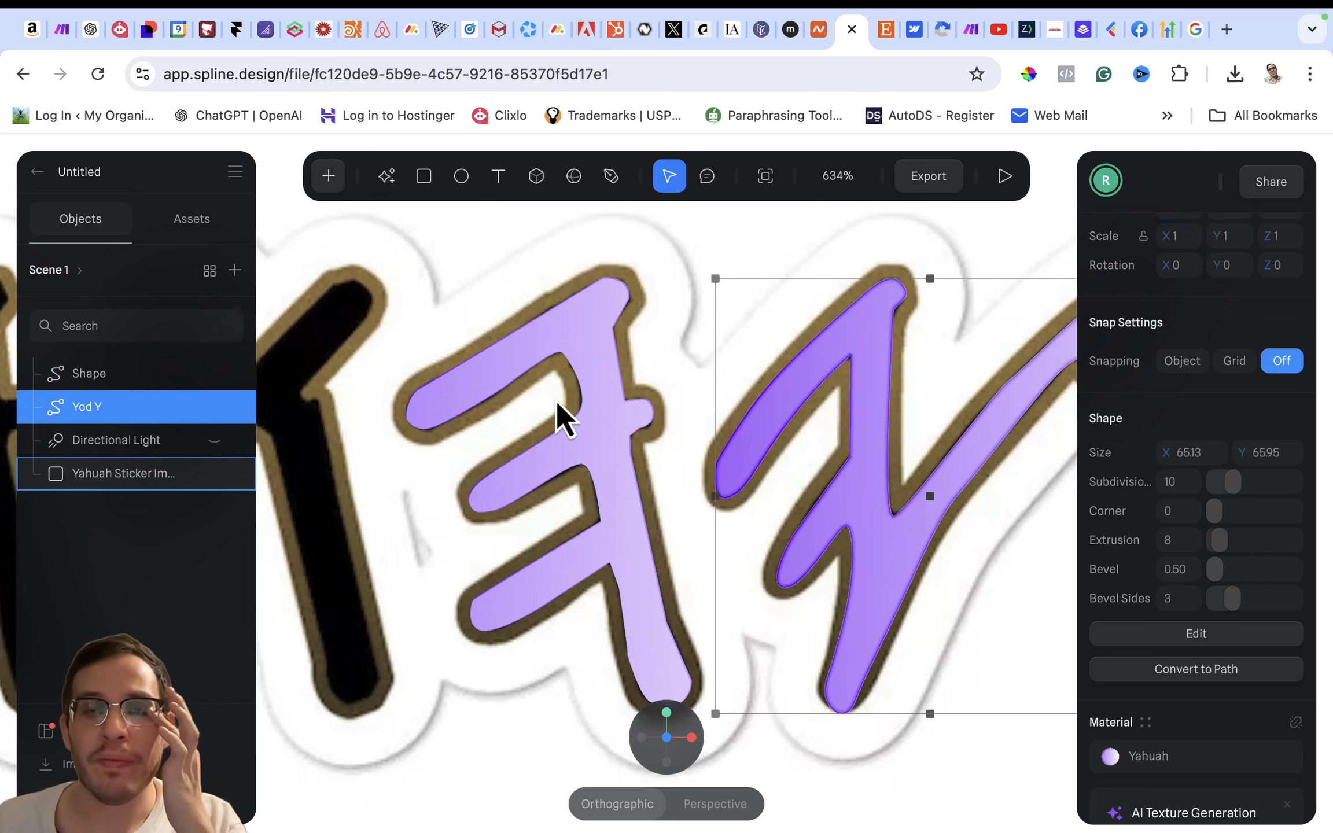
- Match the newly traced letter to Yod Y by setting its subdivisions to 10 and its extrusion to 8
double_click(614, 400)
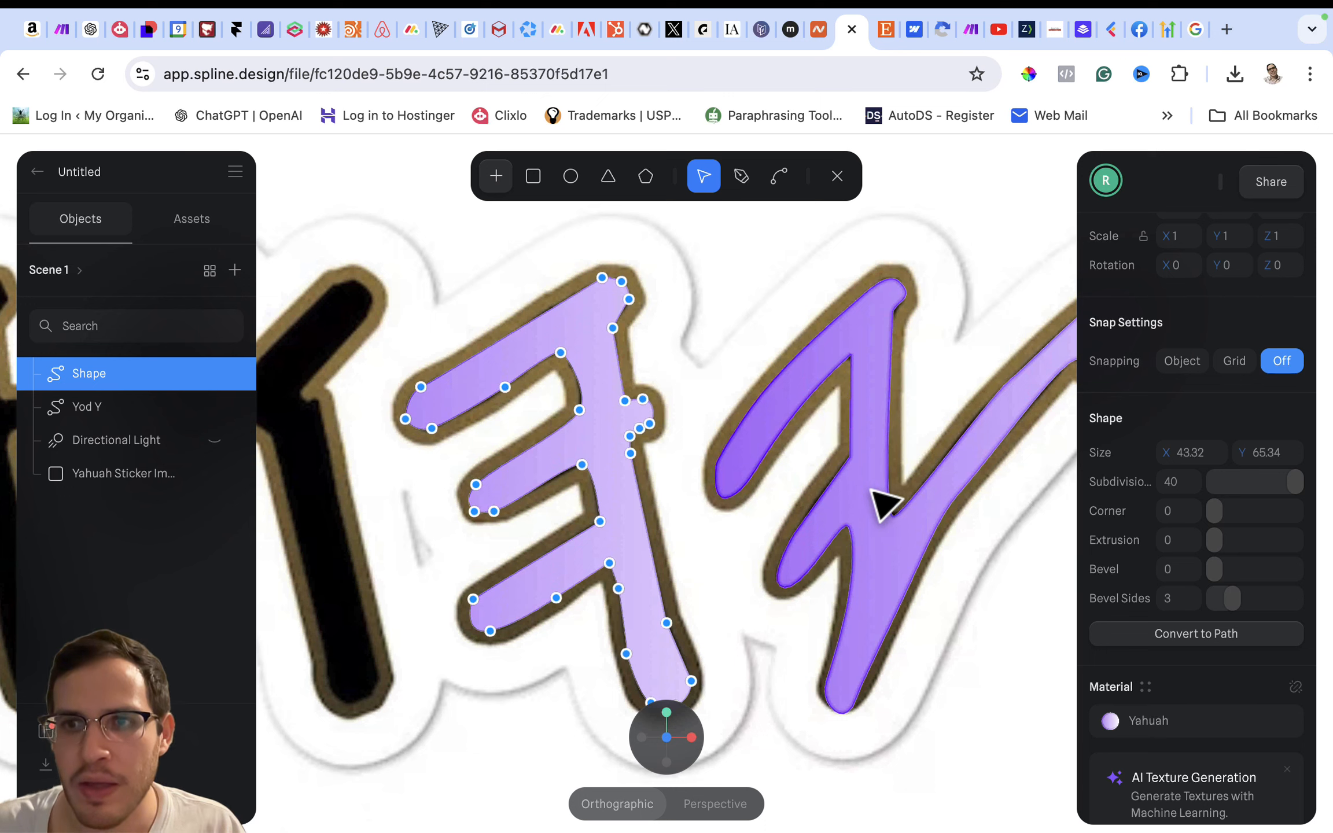
double_click(870, 552)
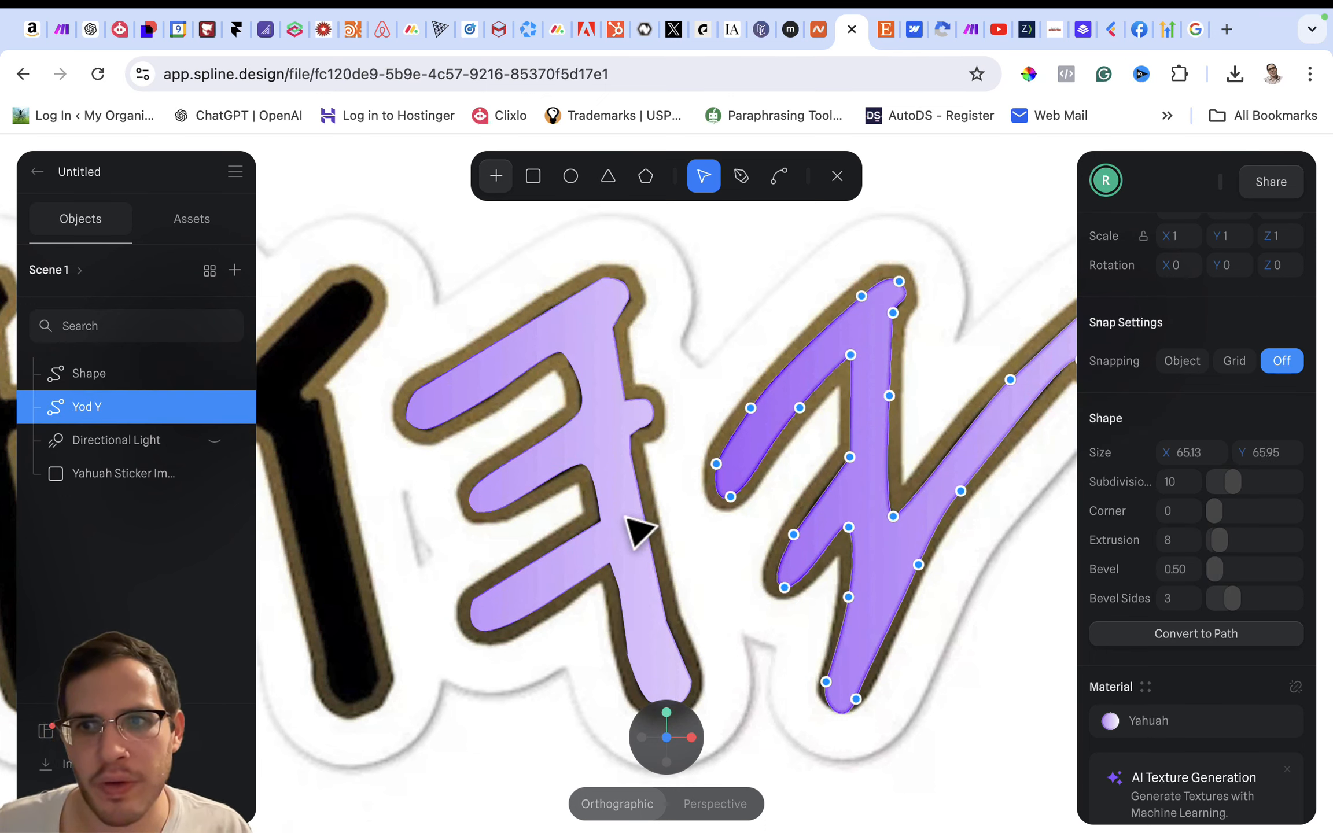
double_click(634, 532)
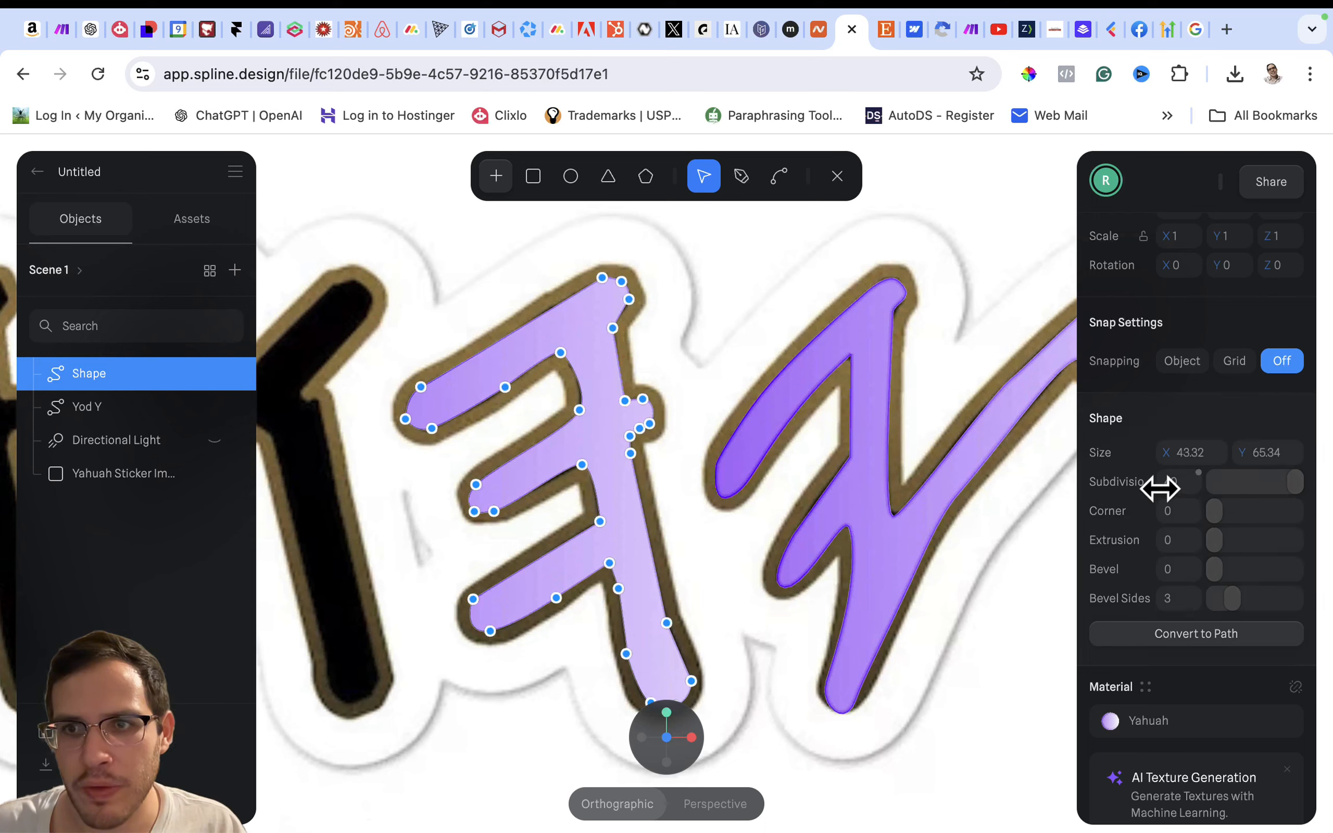
text(10)
key(Return)
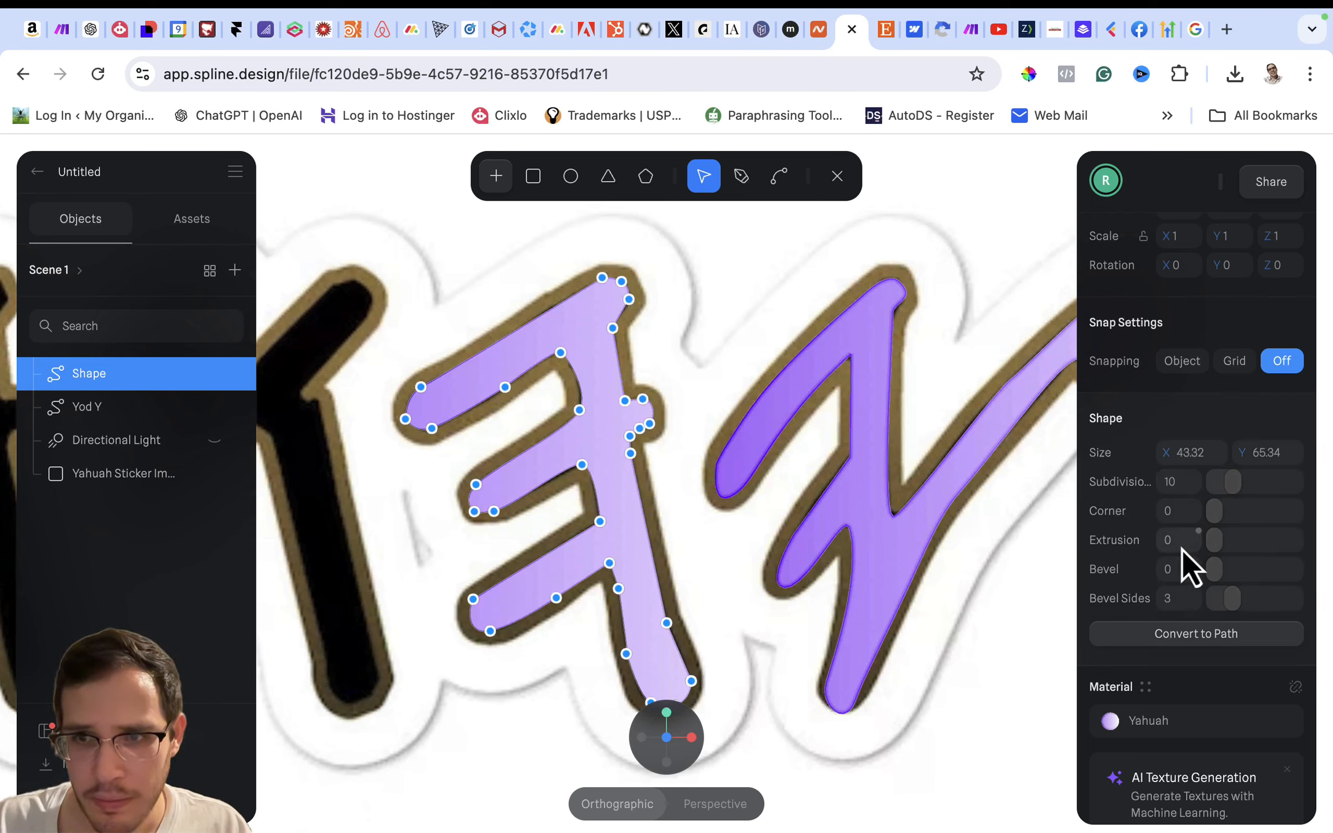
text(8)
key(Return)
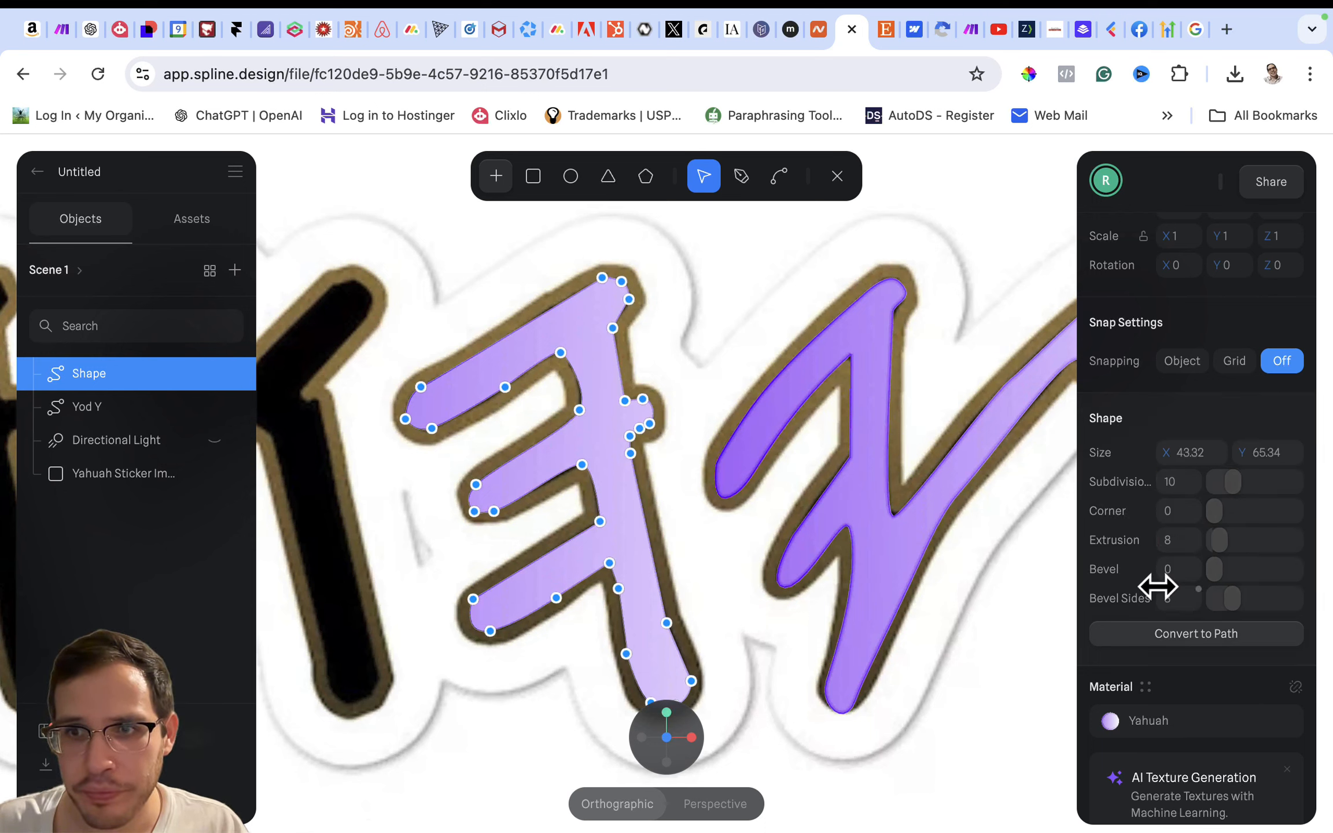
- Try bevels of 1 and 0.50 on the newly traced letter and set the bevel back to 0
click(1169, 573)
text(1)
key(Return)
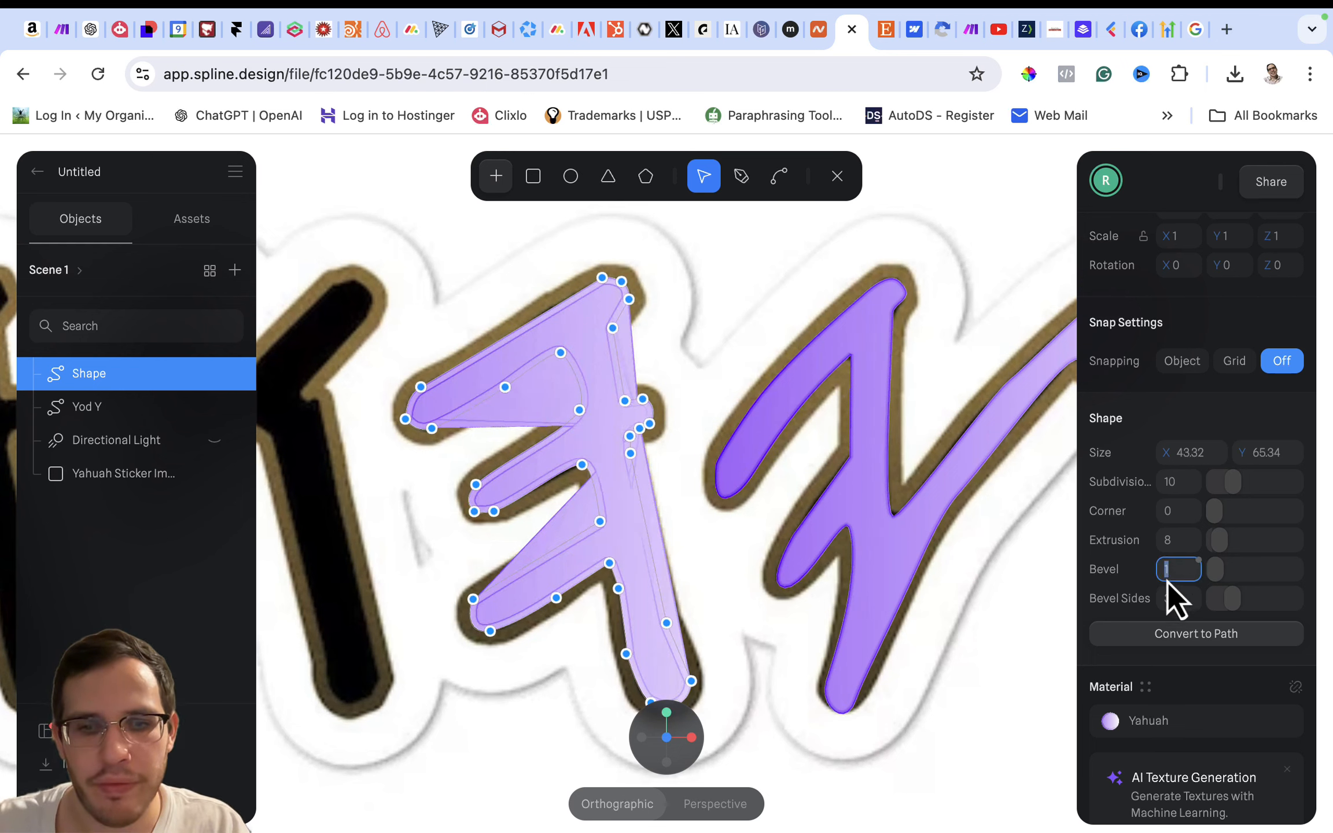
click(864, 460)
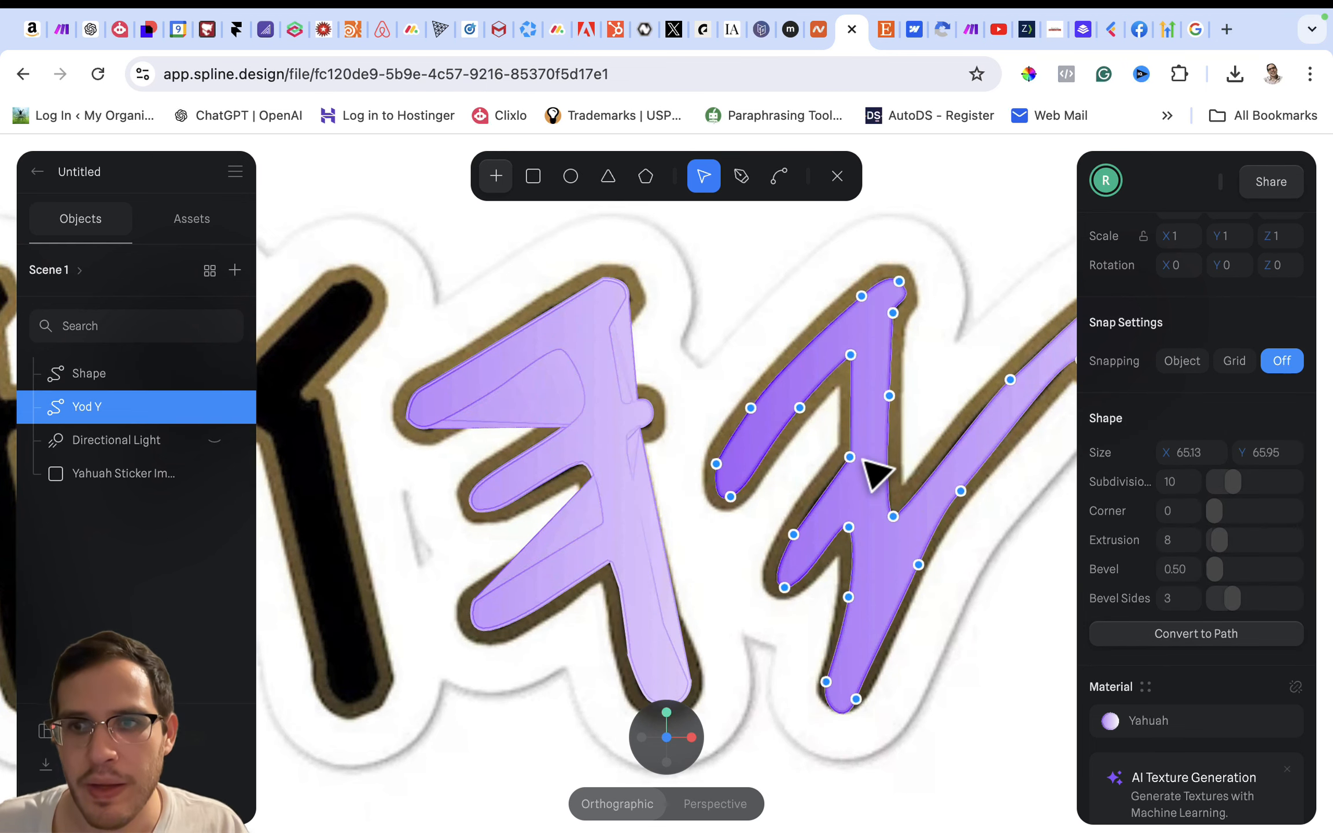
click(604, 466)
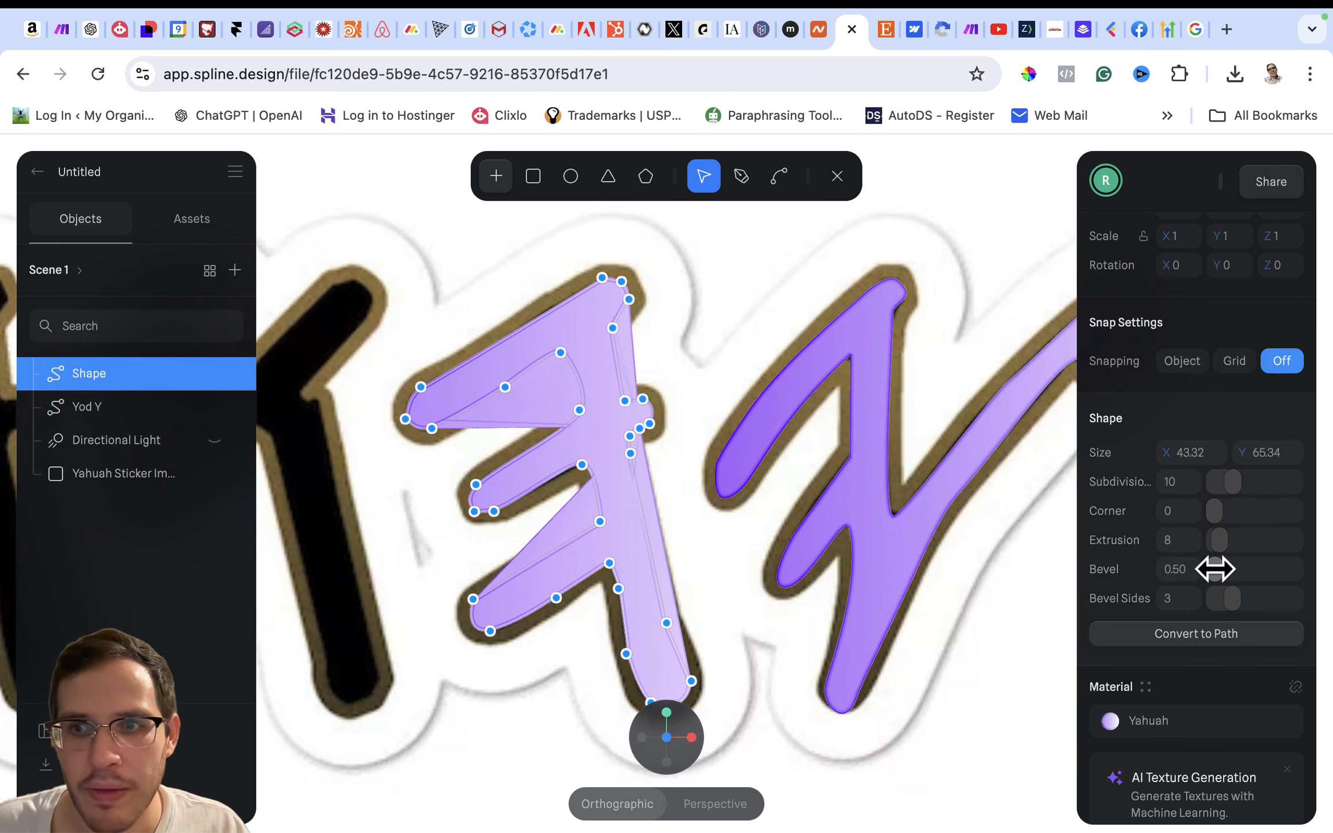
drag(1216, 568, 1214, 569)
- Finish editing the letter's path and inspect the depth of both extruded letters from the side against the sticker image
scroll(798, 489, up, 3)
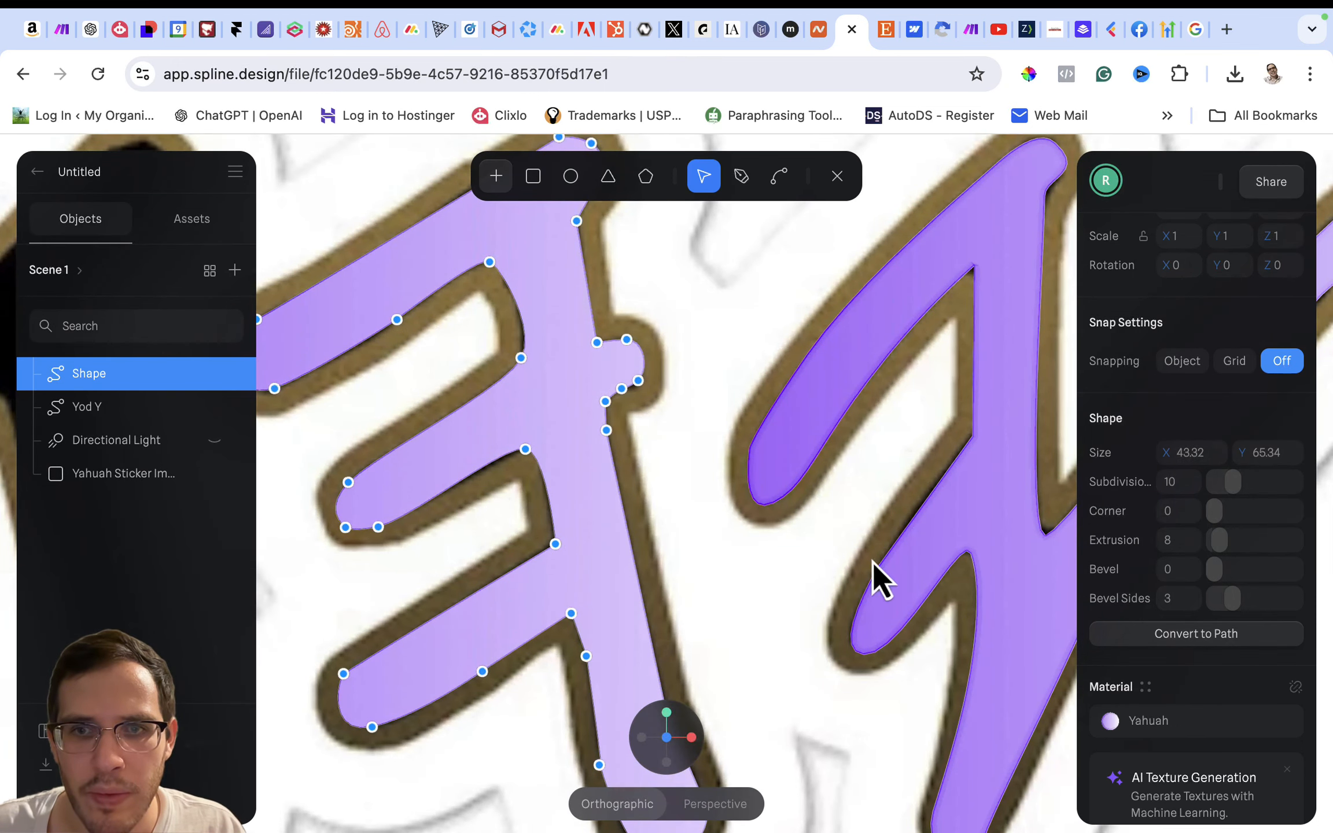
mouse_move(752, 572)
alt+mouse_down()
mouse_move(719, 577)
mouse_move(703, 602)
mouse_move(747, 565)
mouse_move(732, 579)
alt+mouse_up()
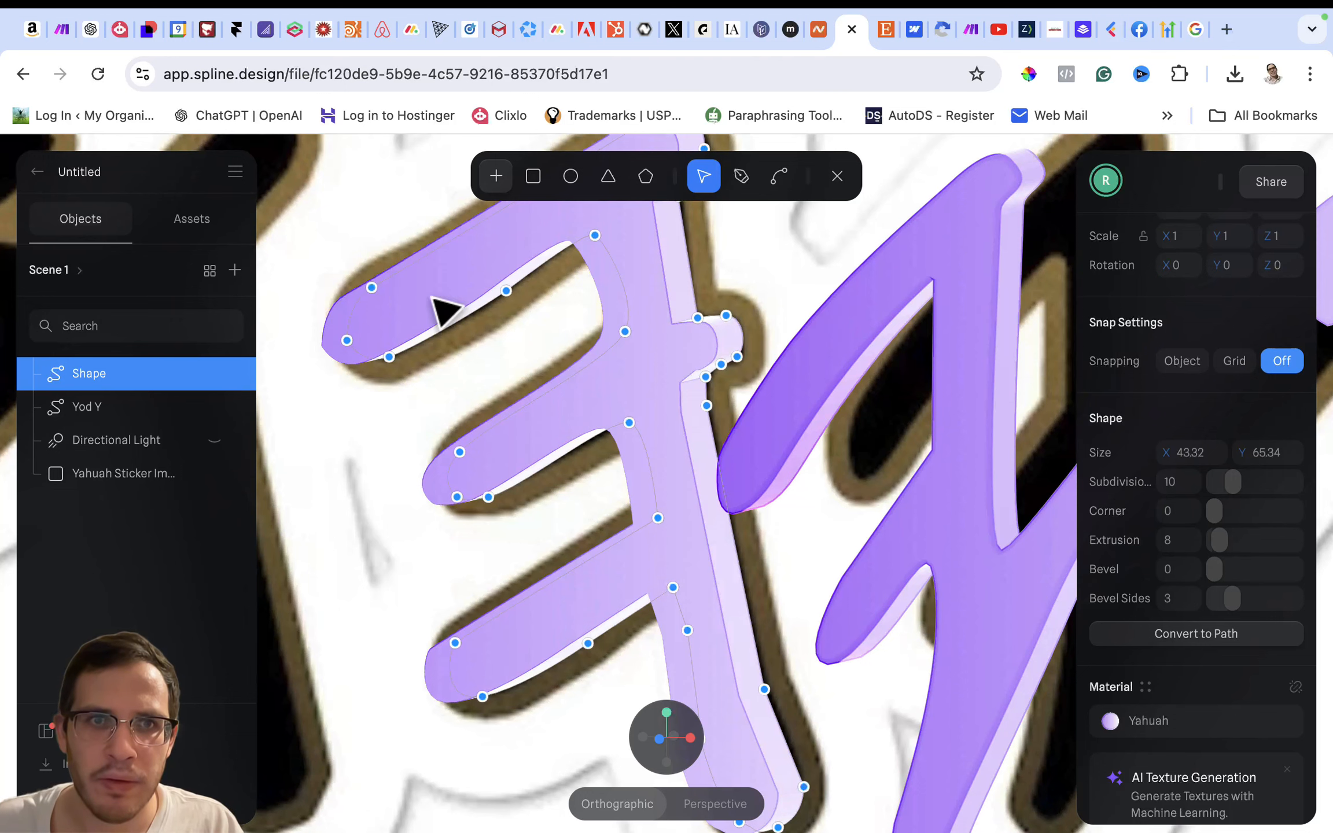
scroll(446, 458, down, 5)
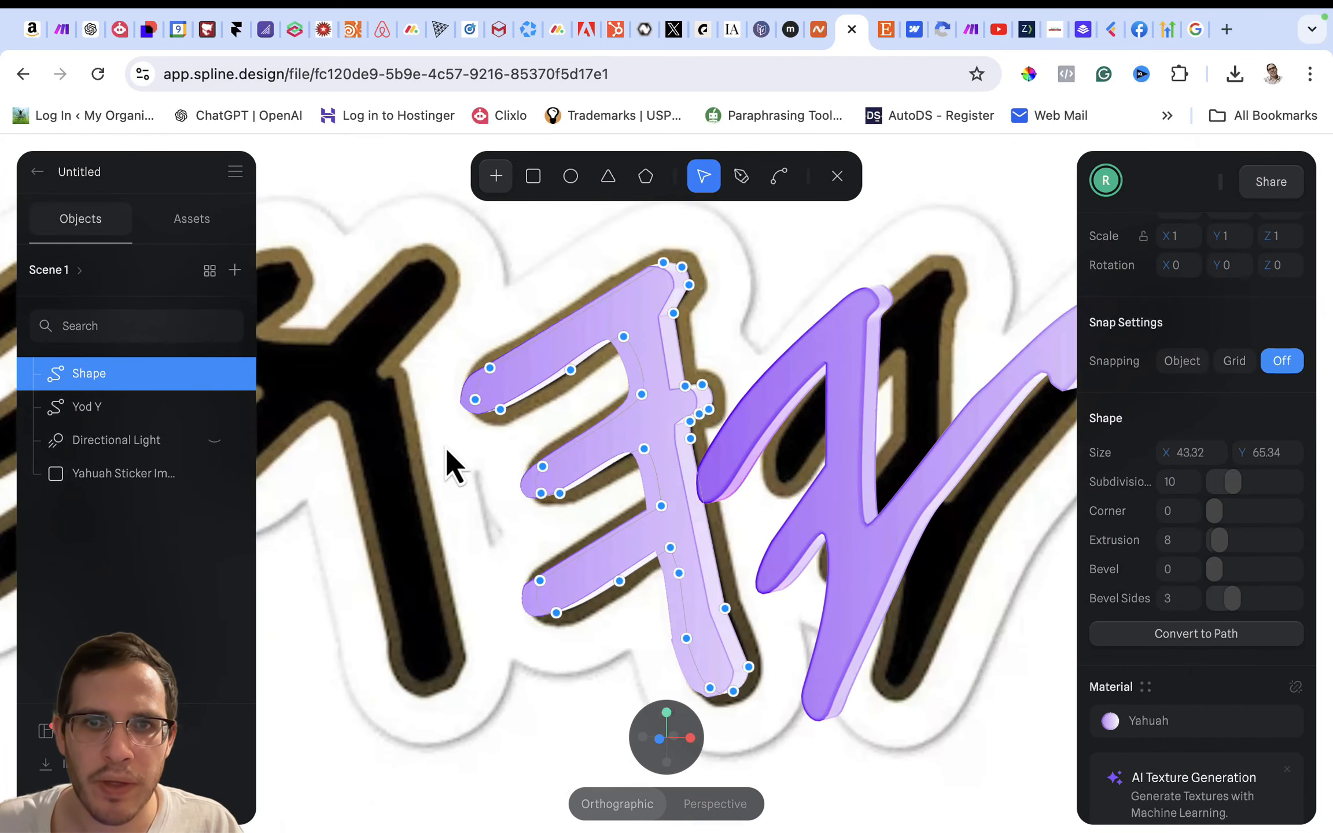
key(Escape)
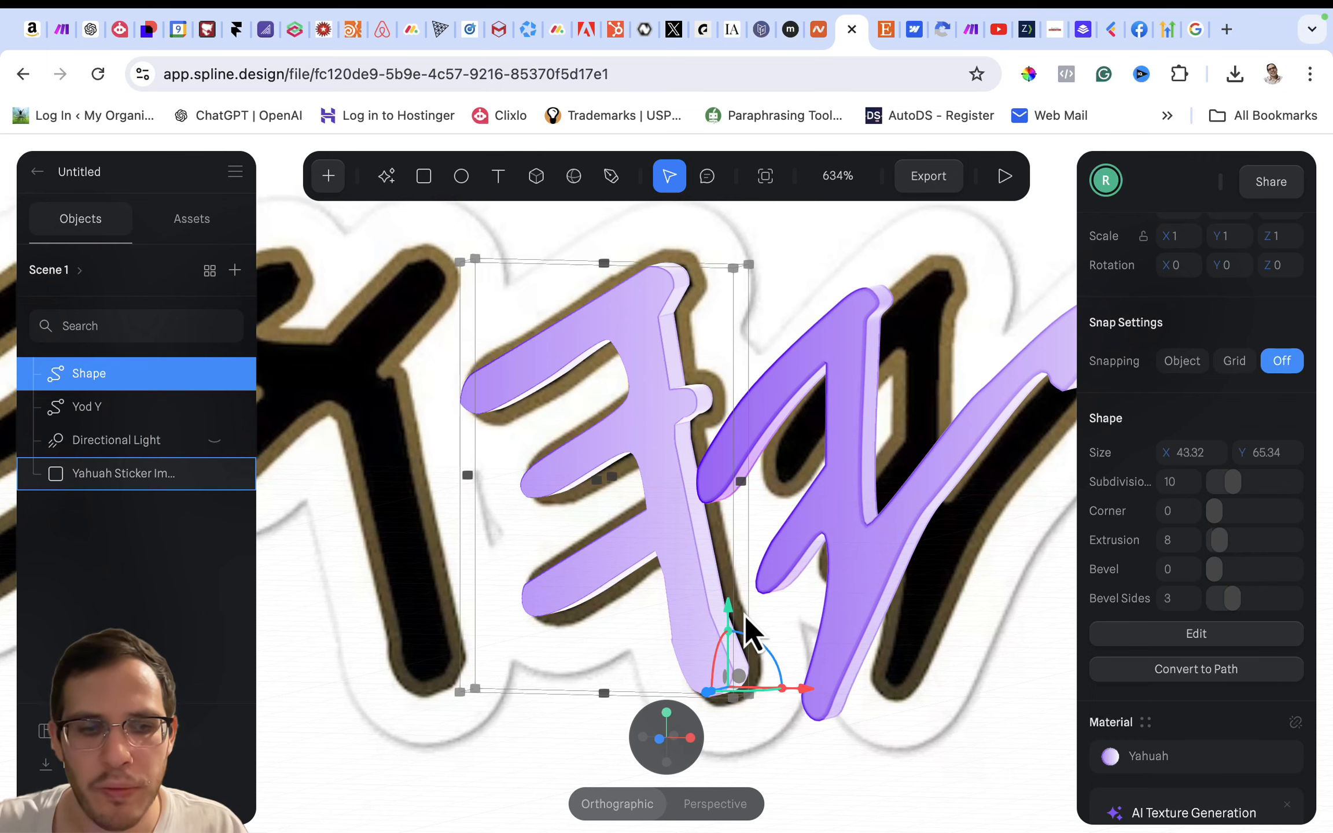
key(Right)
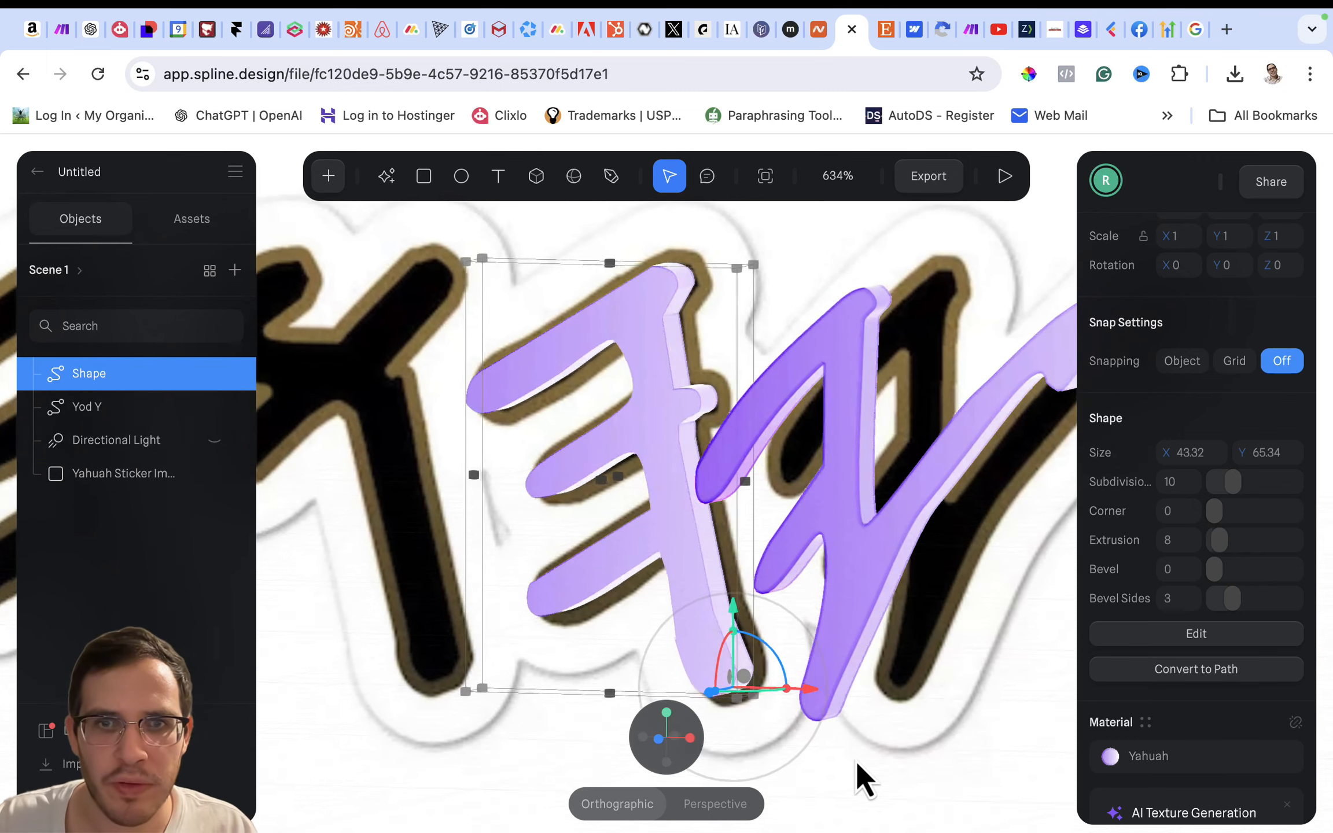
right_drag(856, 762, 792, 781)
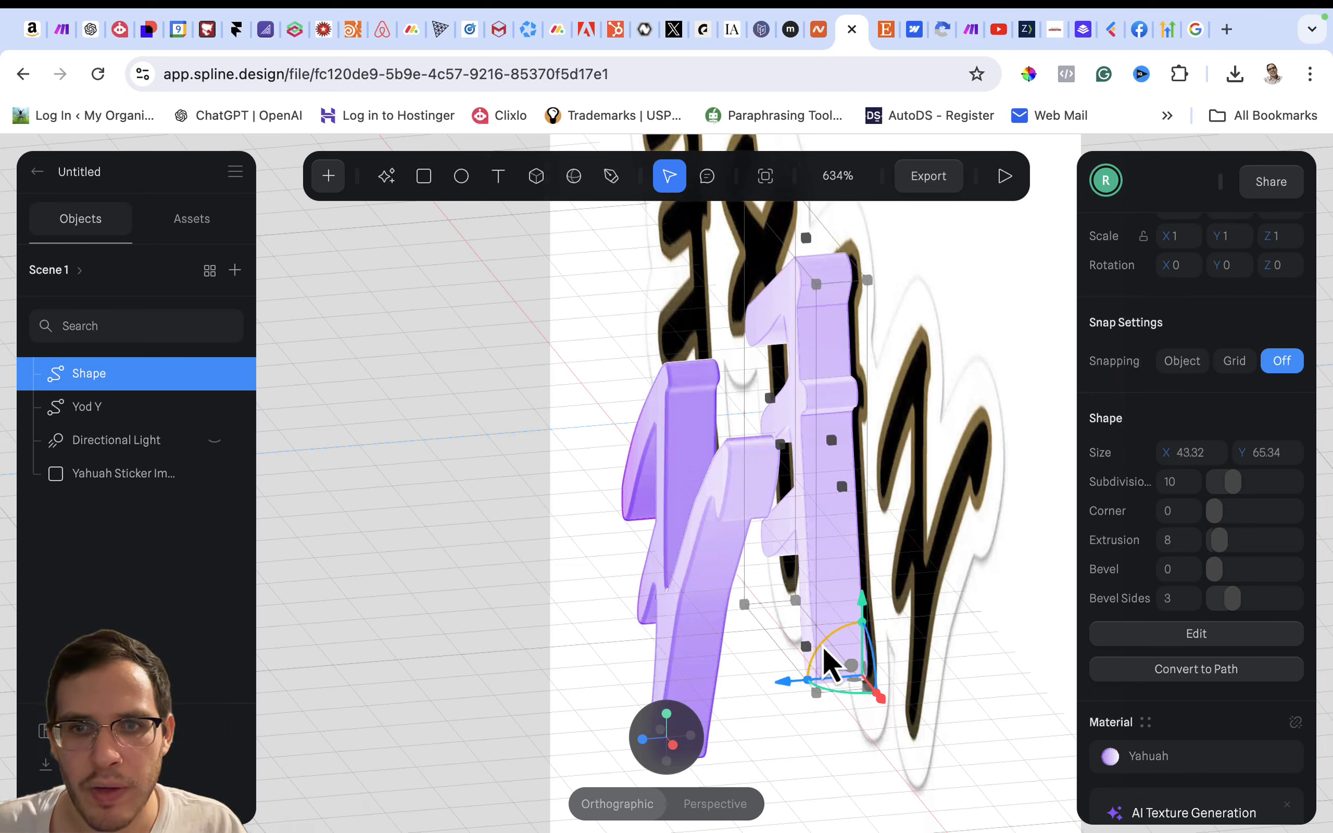
drag(824, 648, 859, 601)
key(ctrl+z)
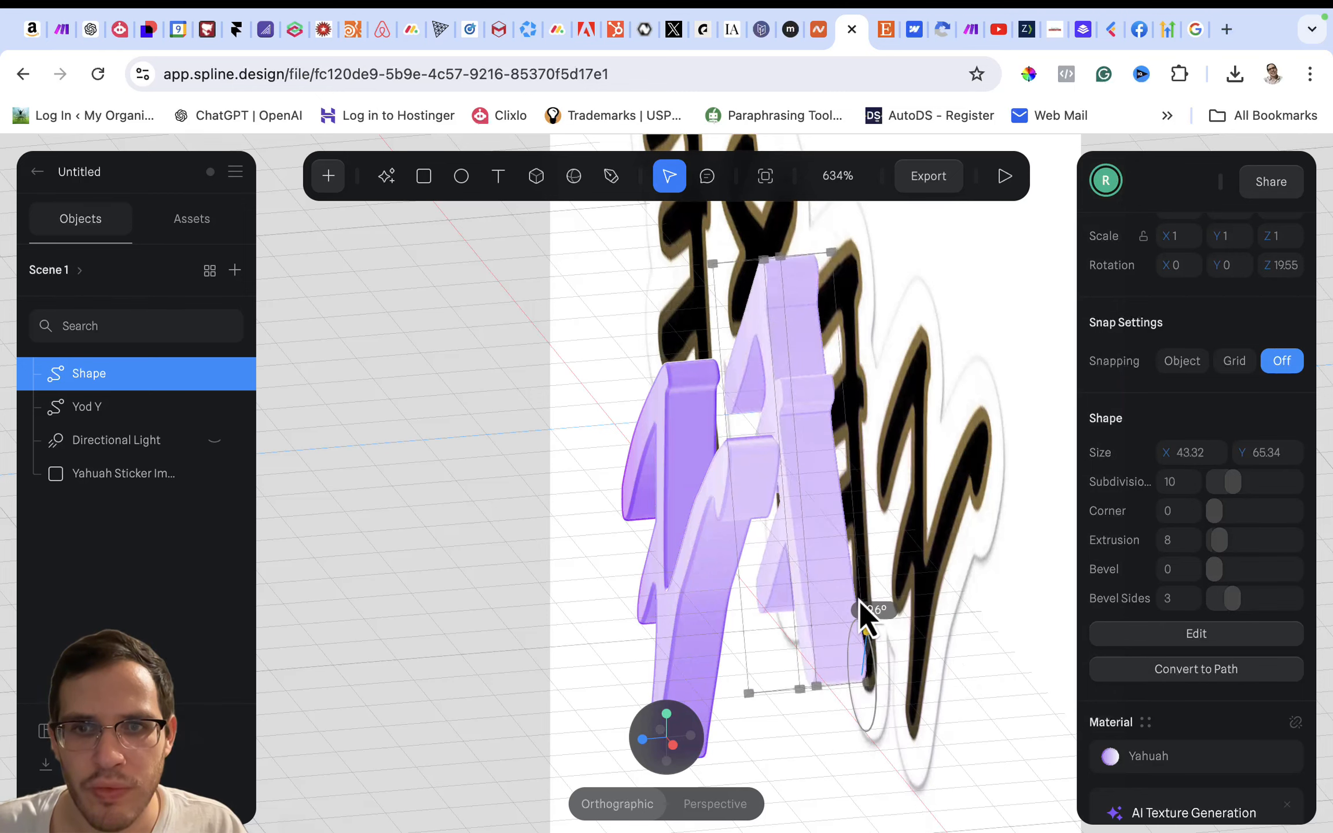
key(super+z)
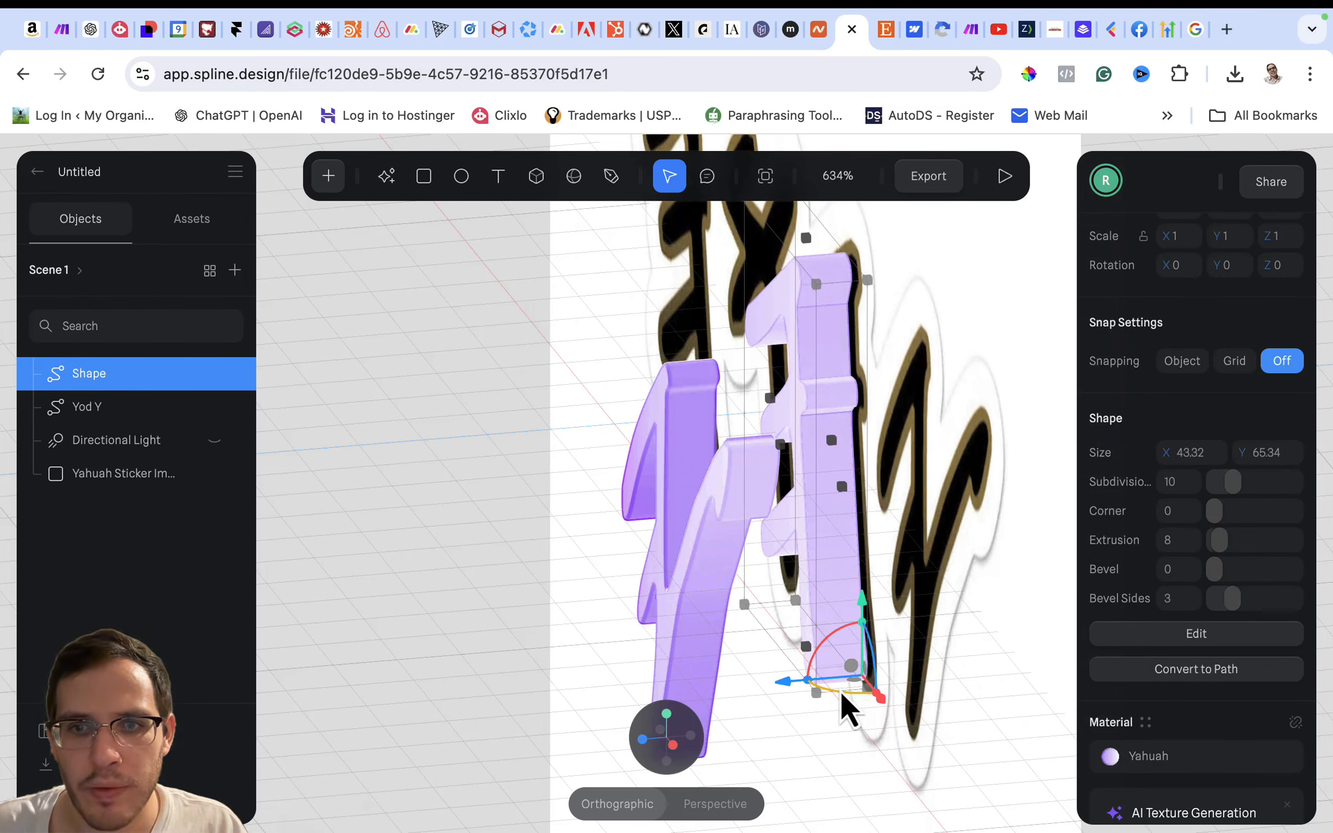
- Pull the newly traced letter forward from the sticker image along the Z axis to about -0.83
drag(841, 691, 595, 705)
key(super+z)
mouse_move(653, 720)
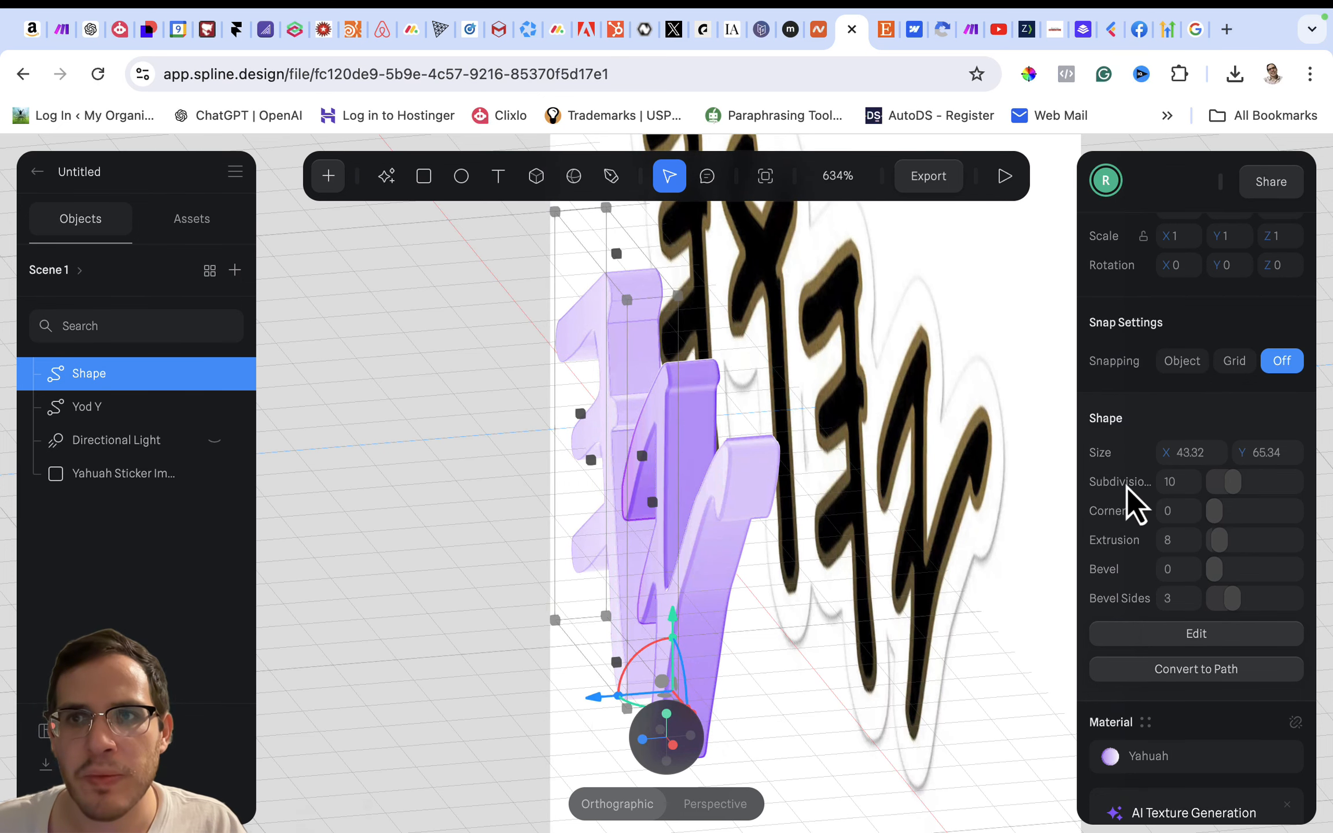
- Compare the newly traced letter's position with Yod Y's and set its Z position to -1
scroll(1127, 486, up, 3)
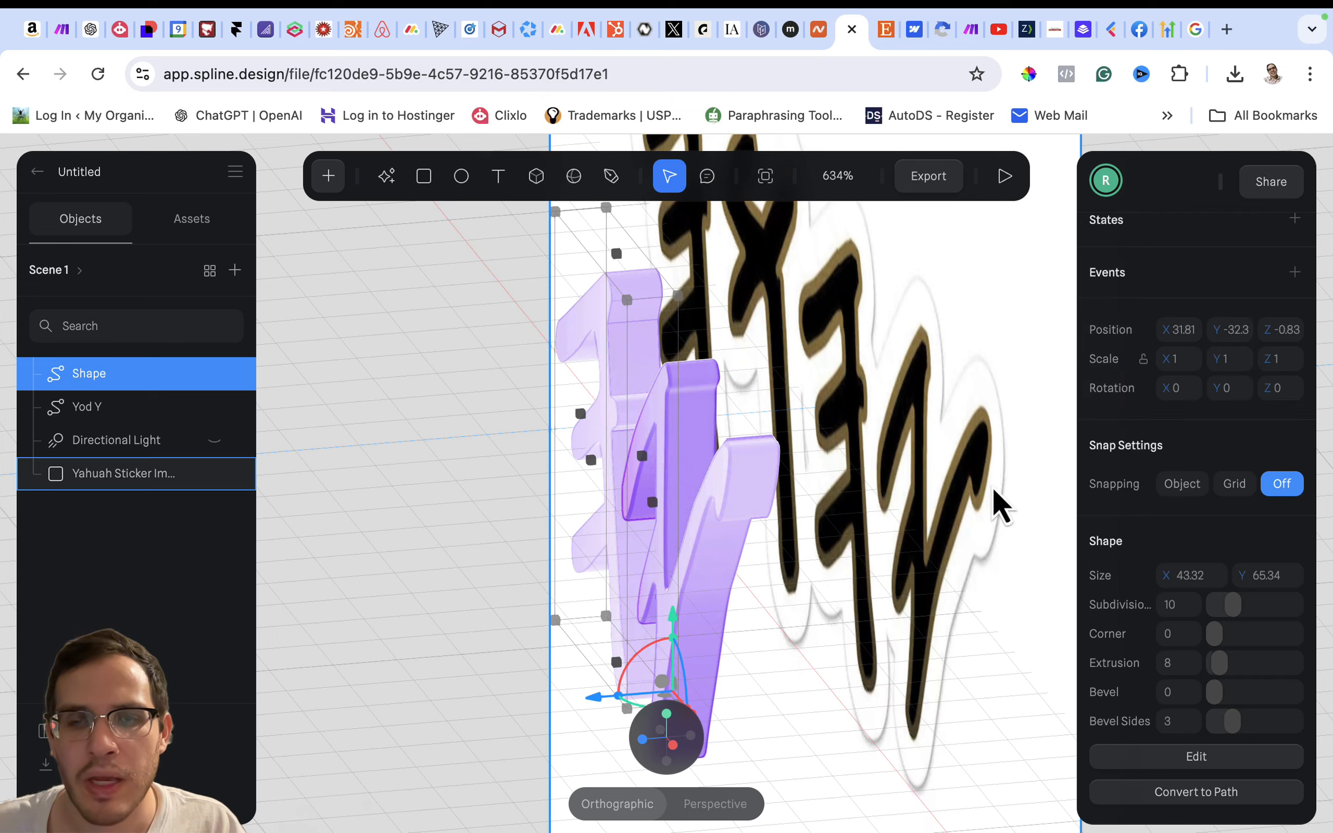
click(704, 571)
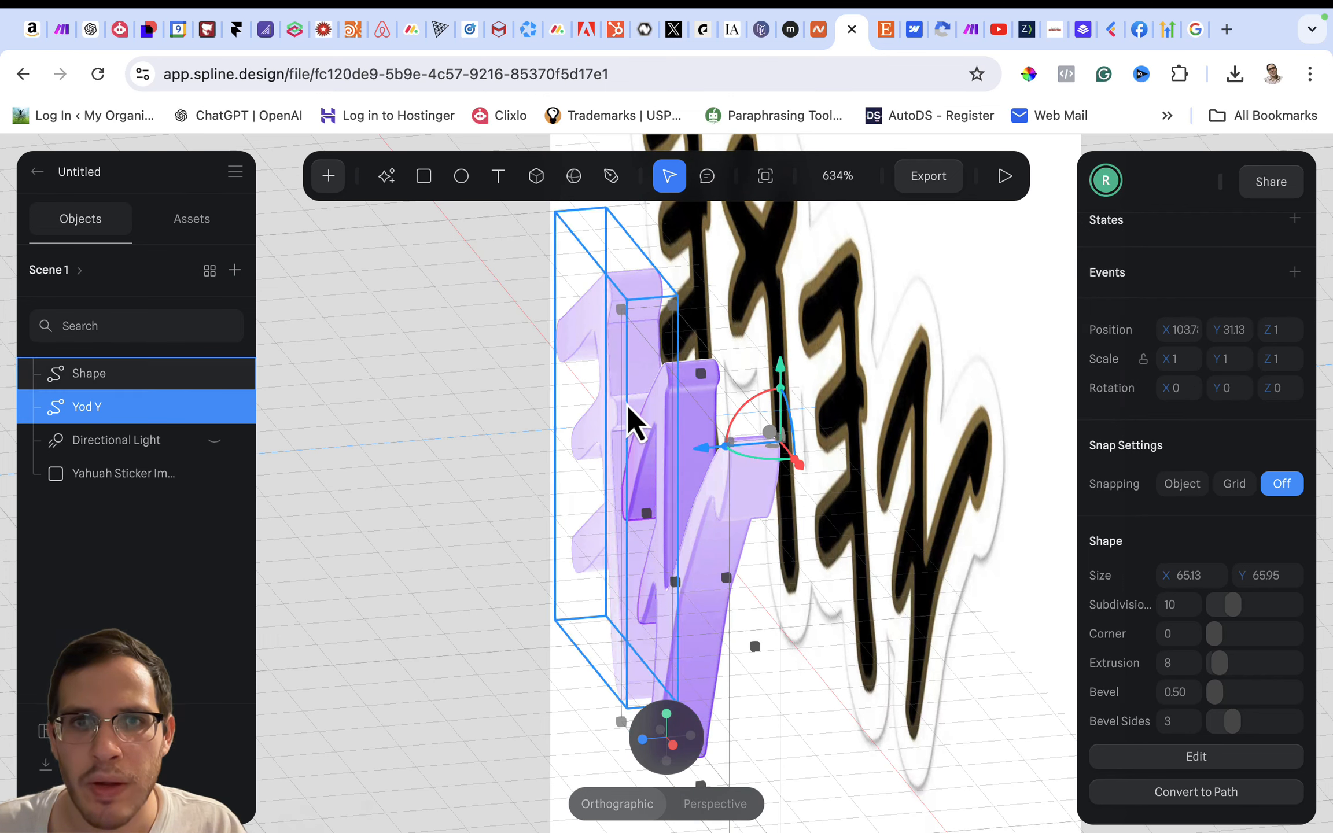
click(591, 340)
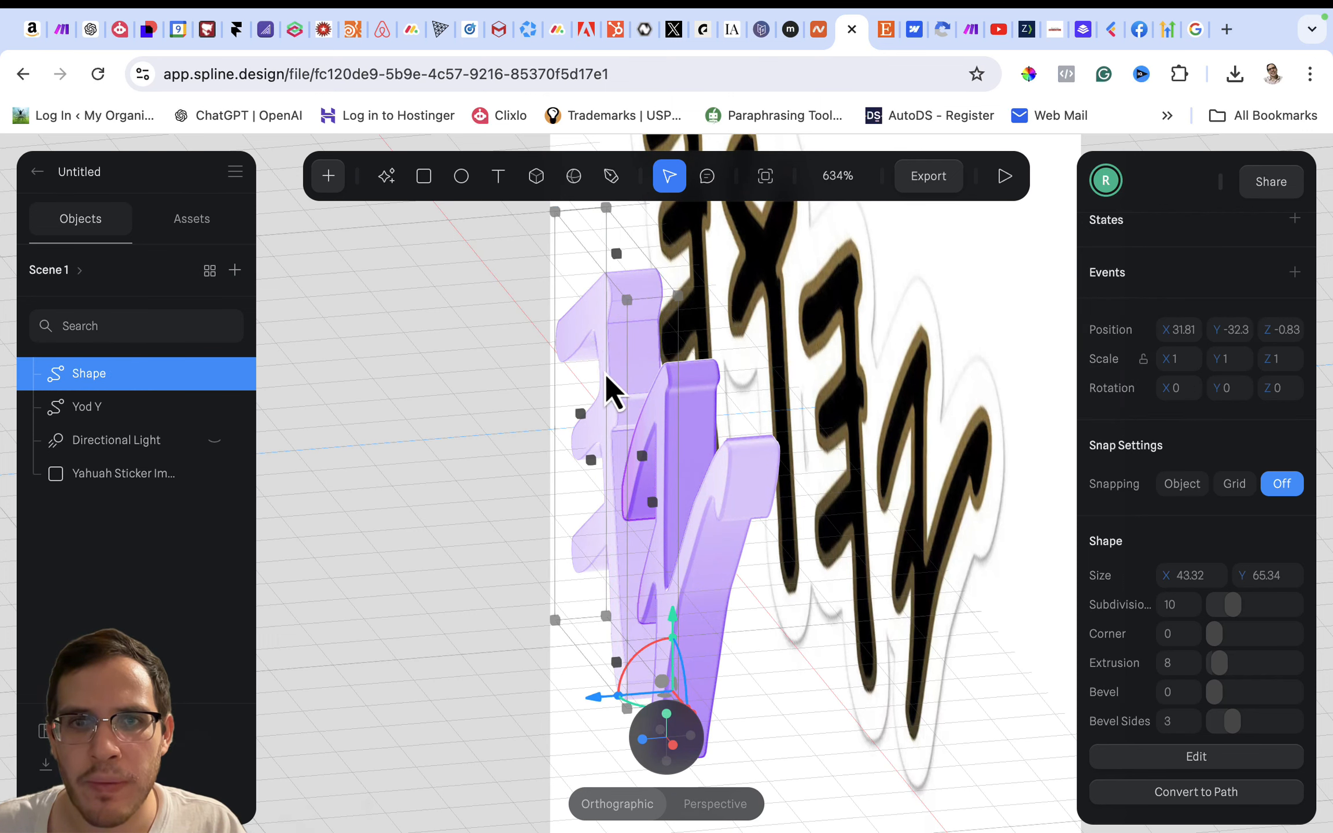
click(694, 518)
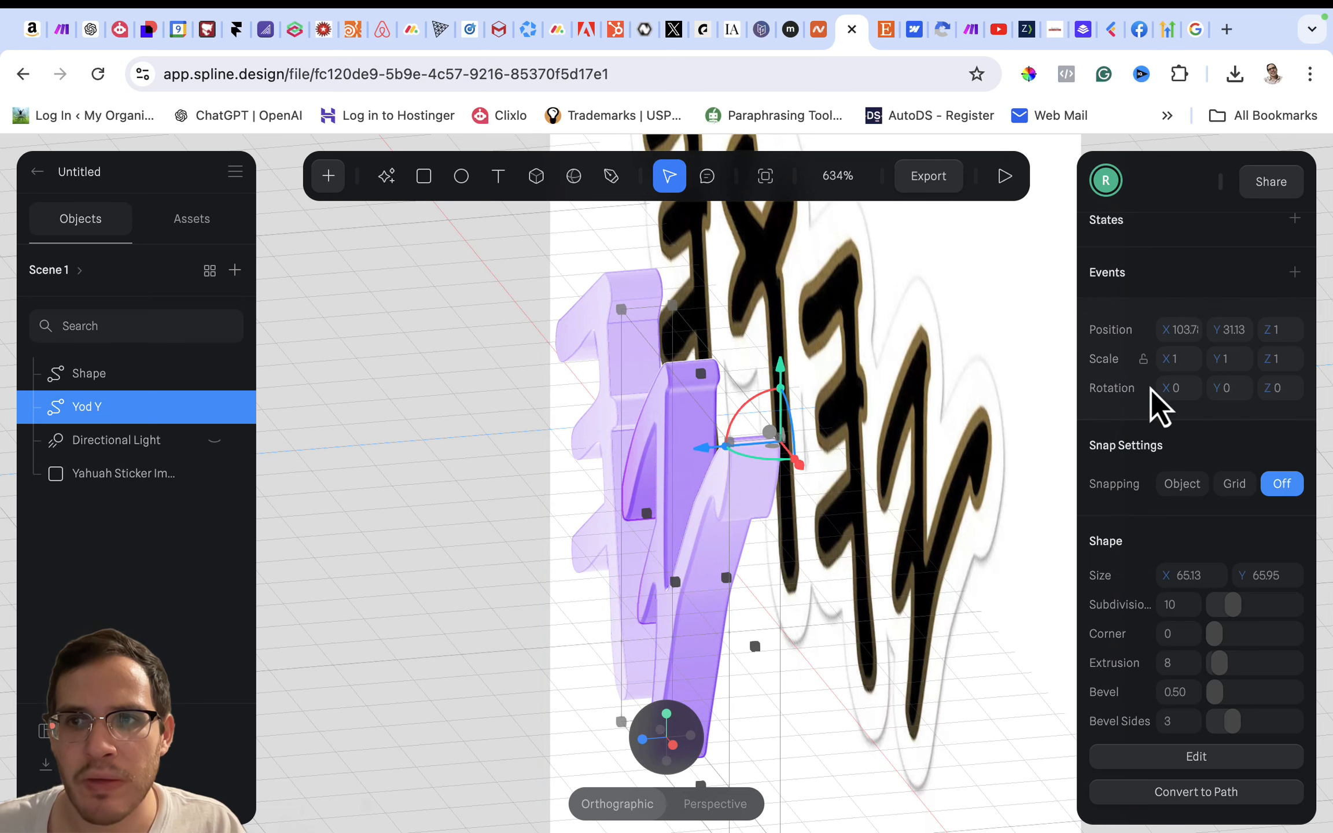
click(575, 325)
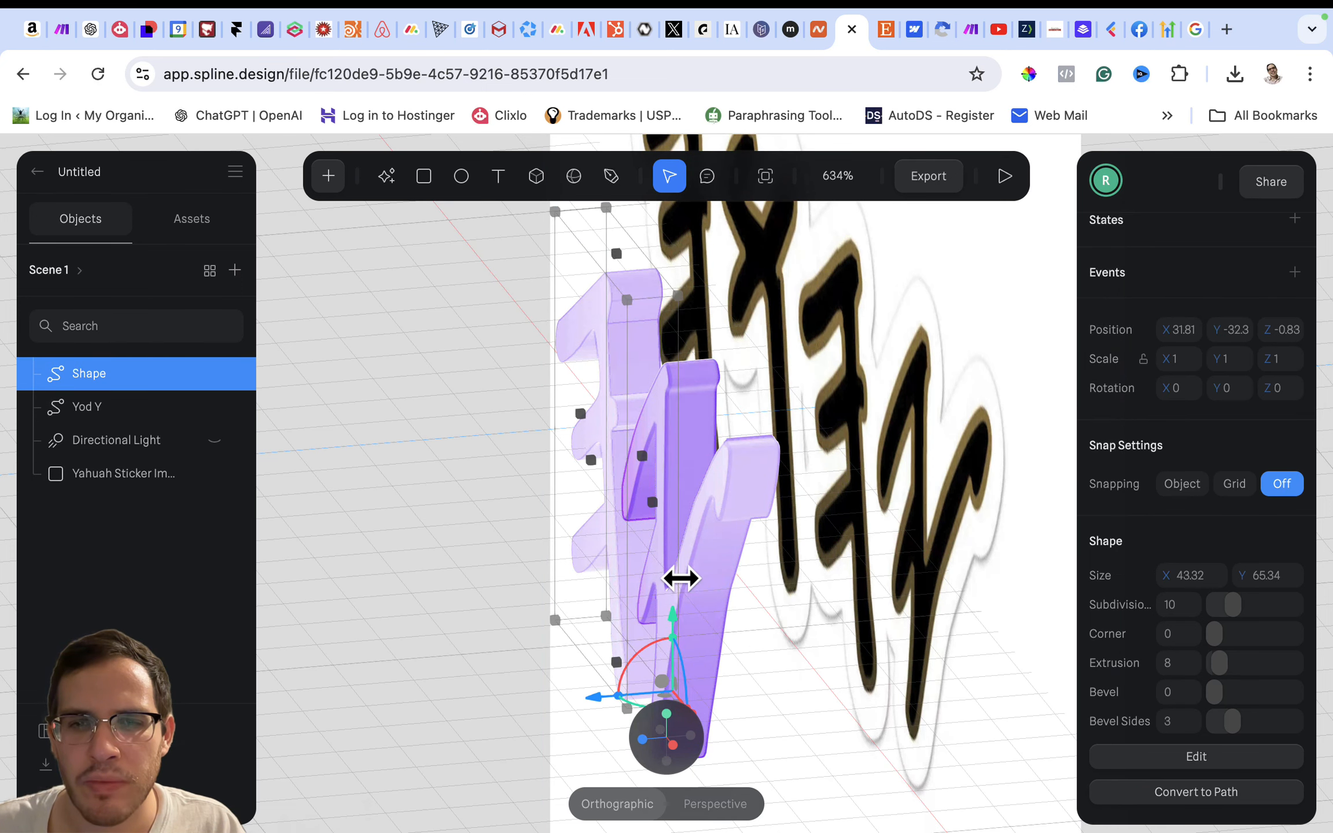
click(697, 593)
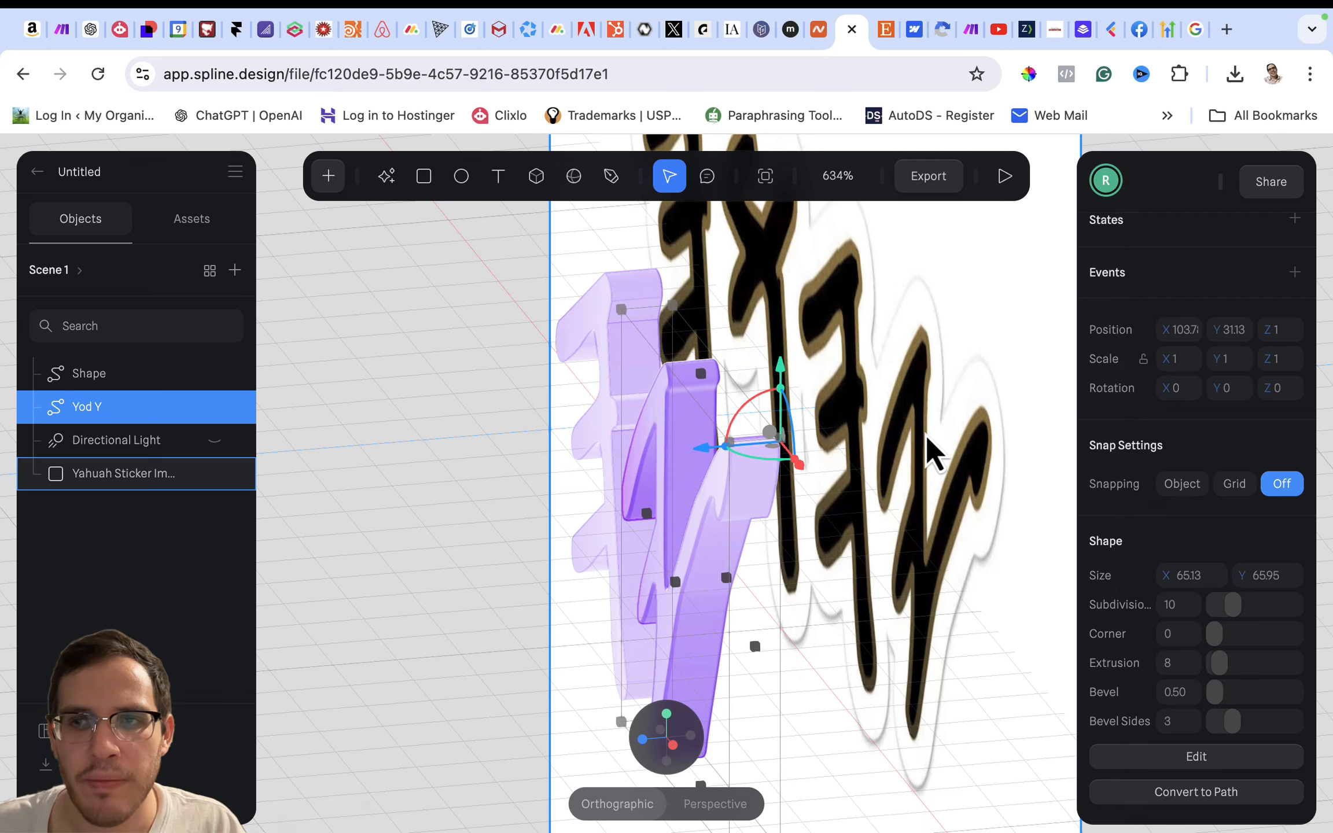
click(607, 325)
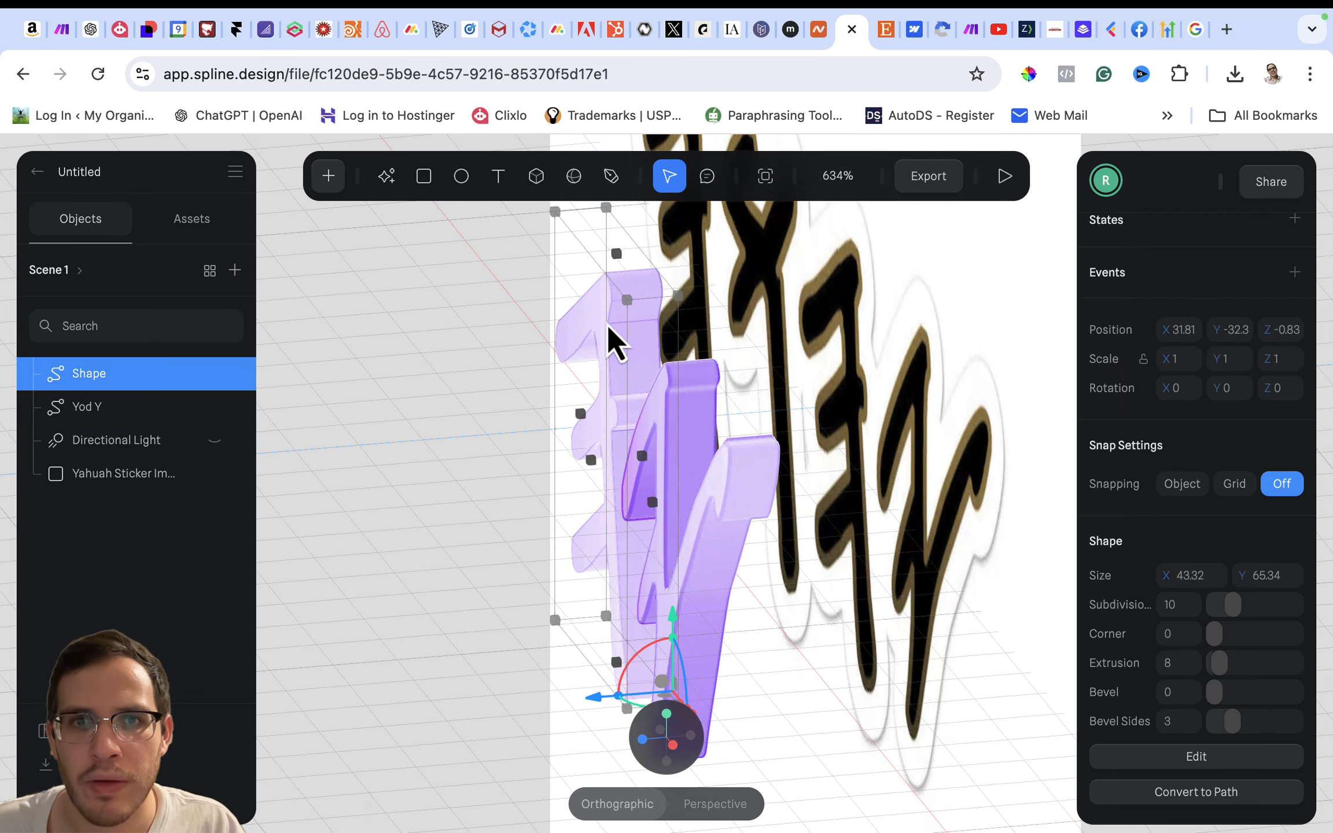
click(1297, 327)
click(1282, 335)
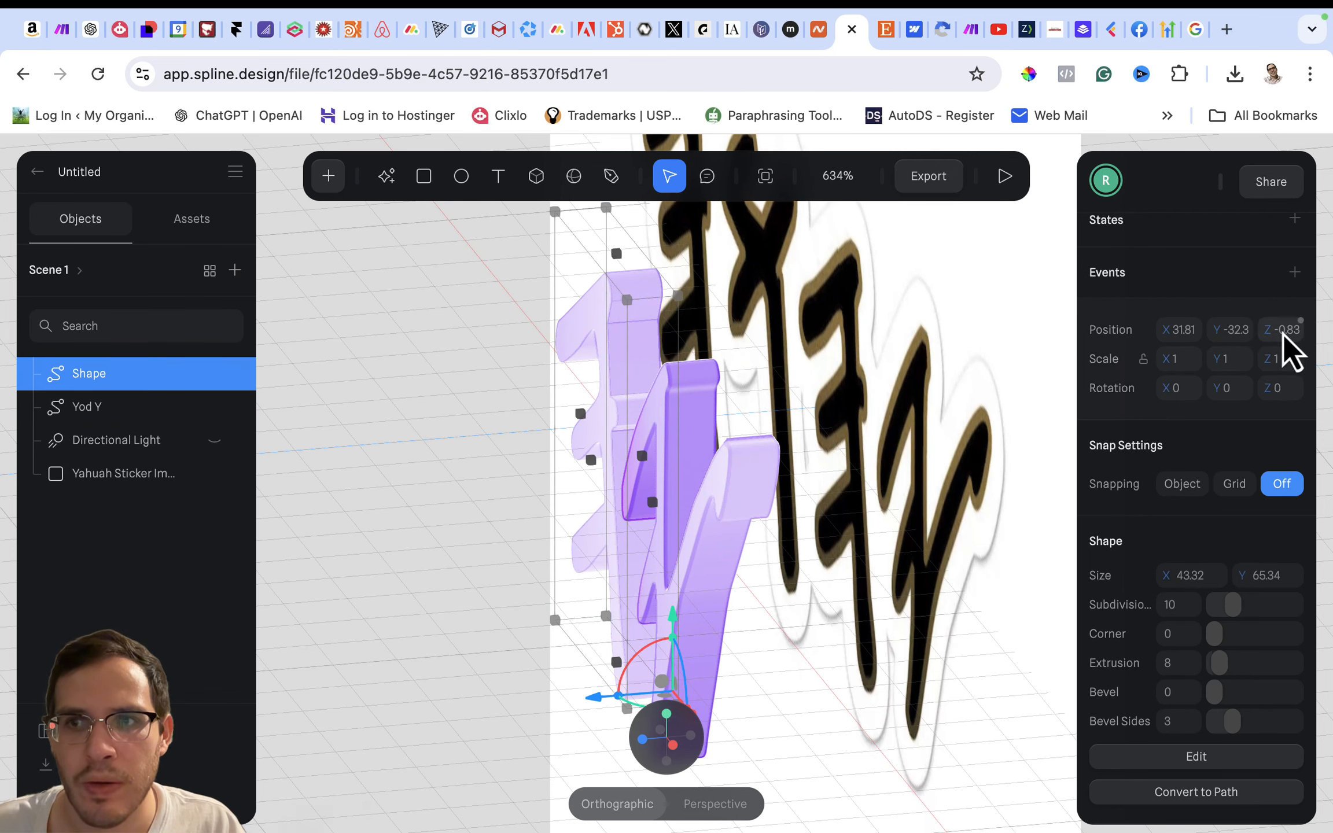
text(-1)
key(Return)
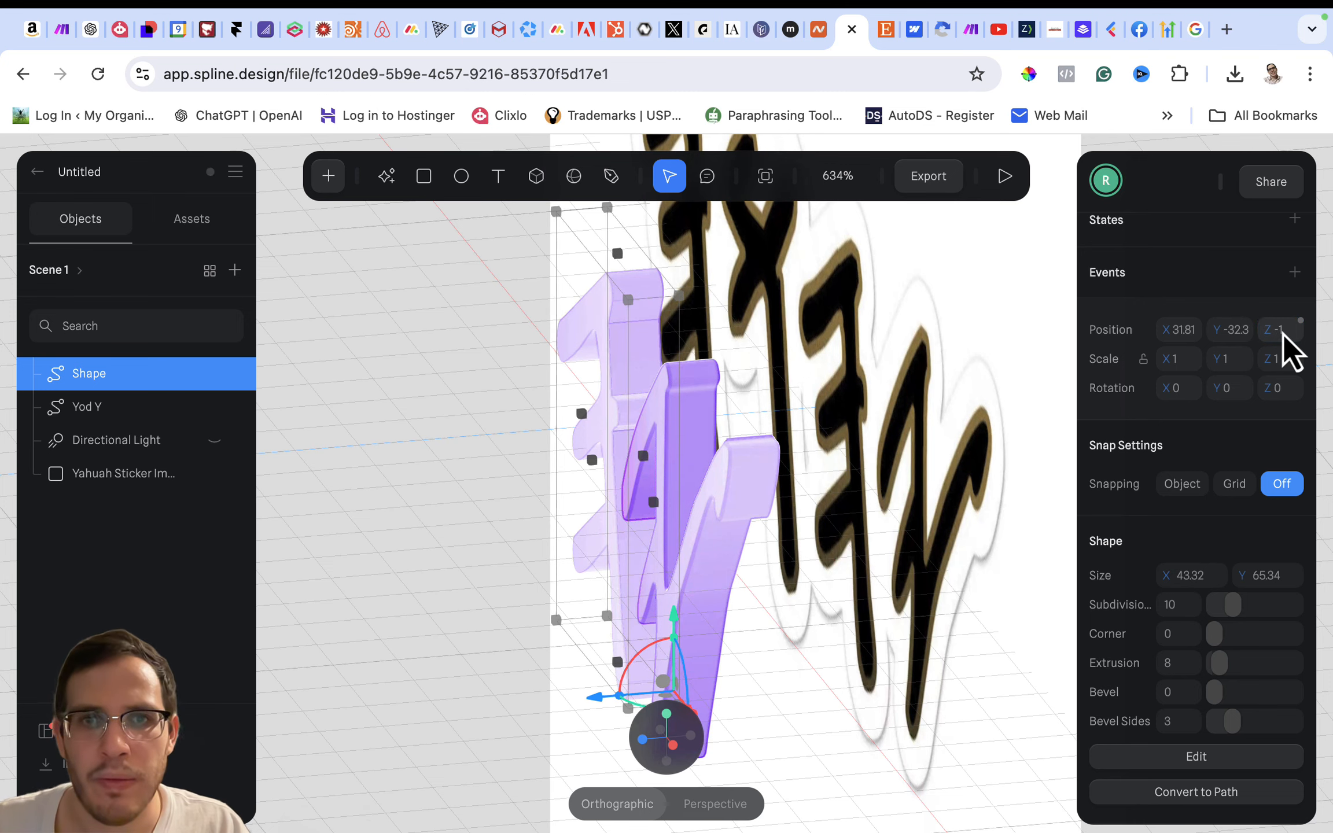
- Return to the front view and duplicate the newly traced second letter in place
click(474, 403)
mouse_move(506, 471)
mouse_down()
mouse_move(626, 440)
mouse_move(586, 450)
mouse_move(597, 450)
mouse_up()
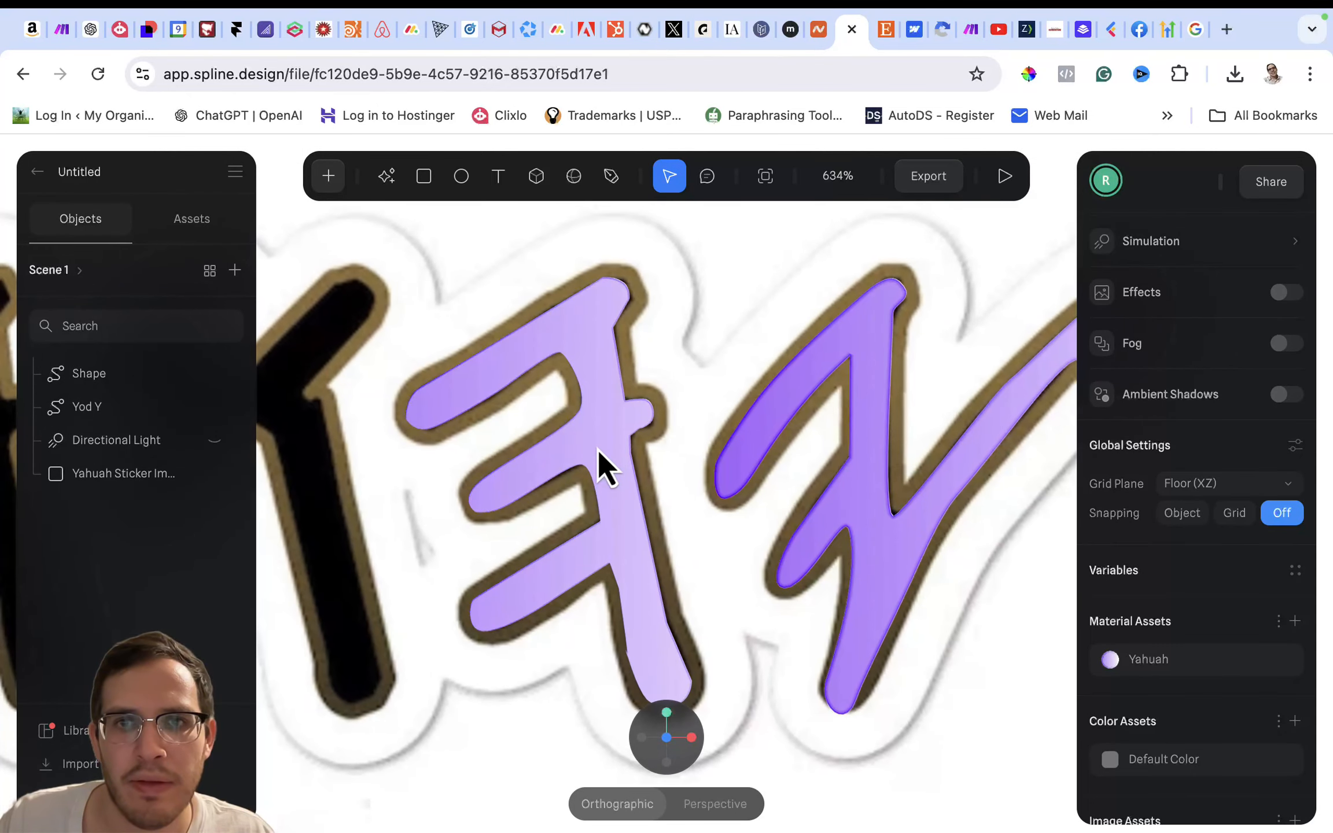
scroll(598, 450, down, 5)
click(598, 450)
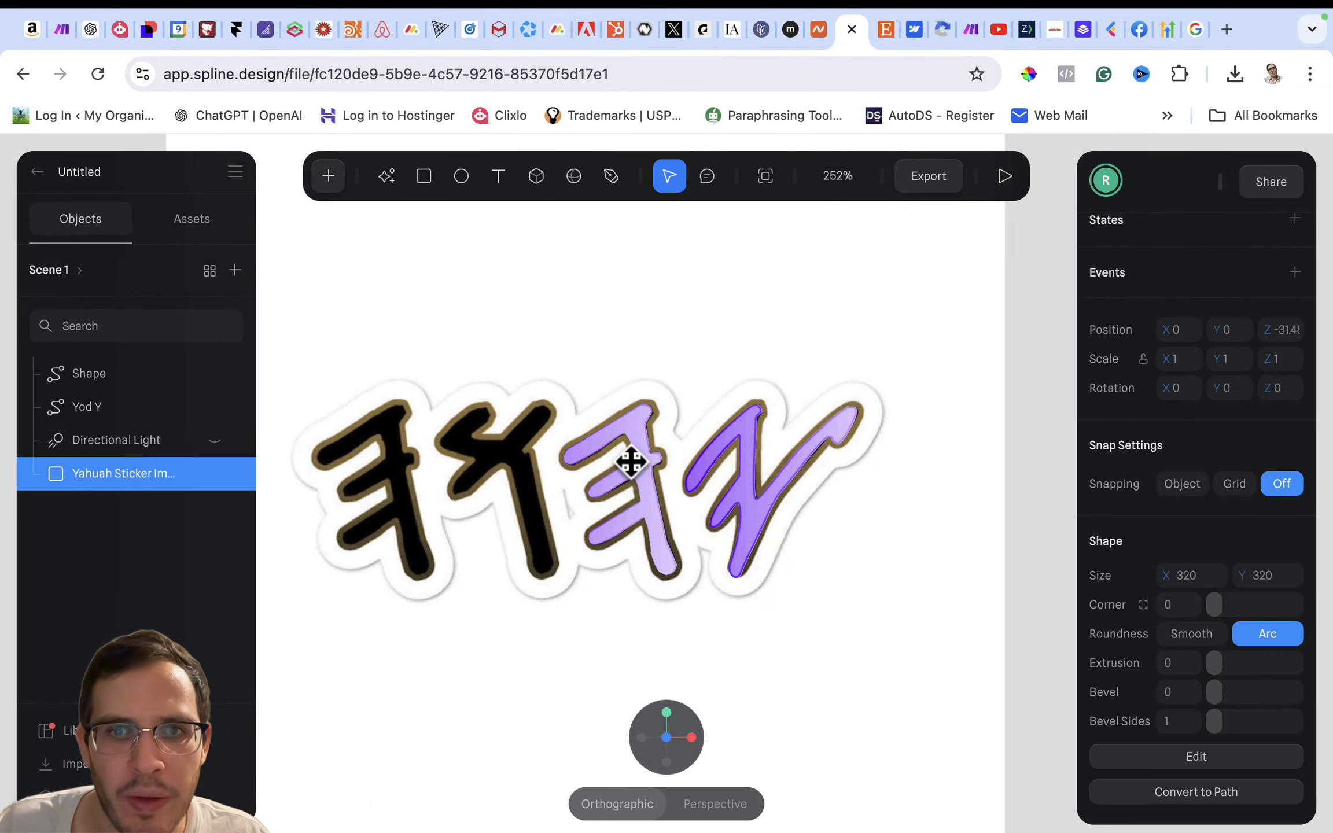
click(642, 458)
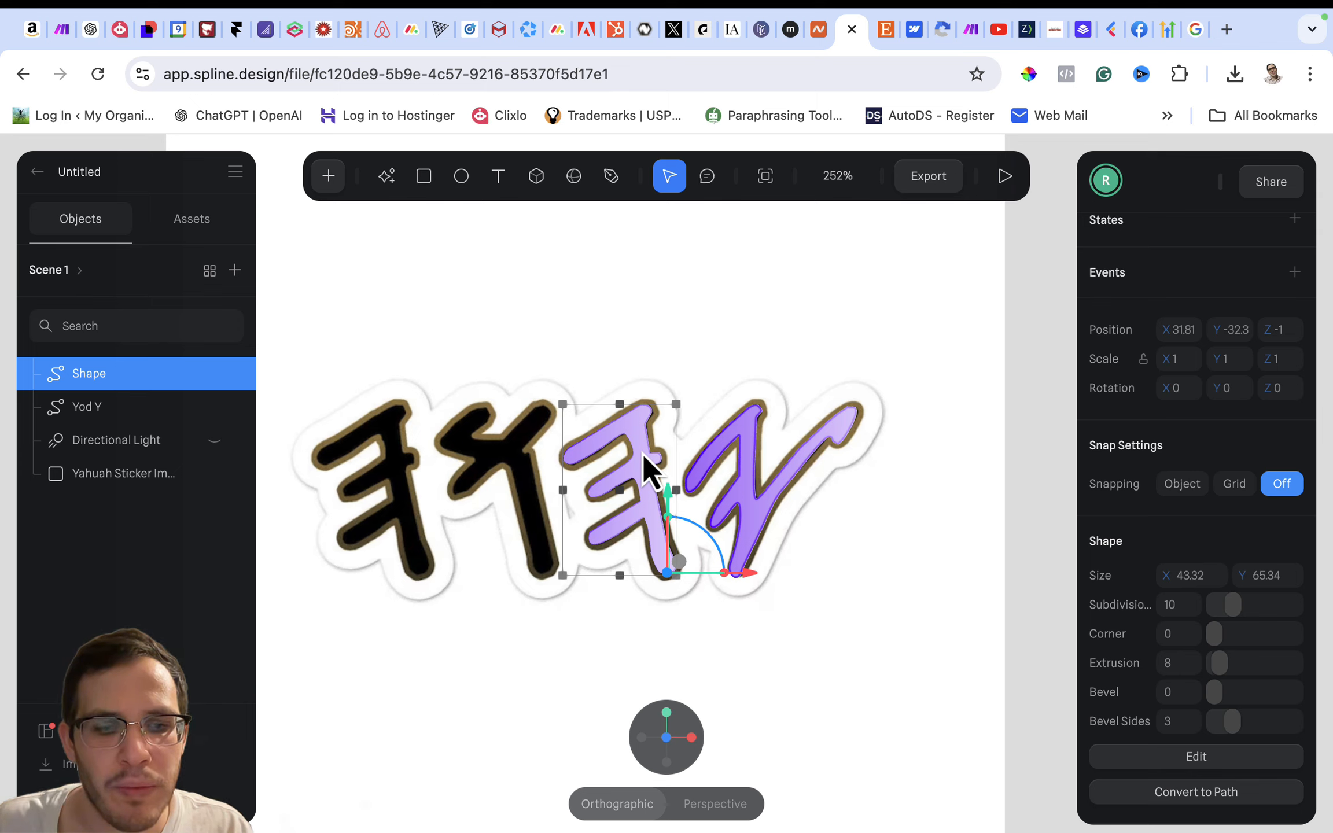
key(super+d)
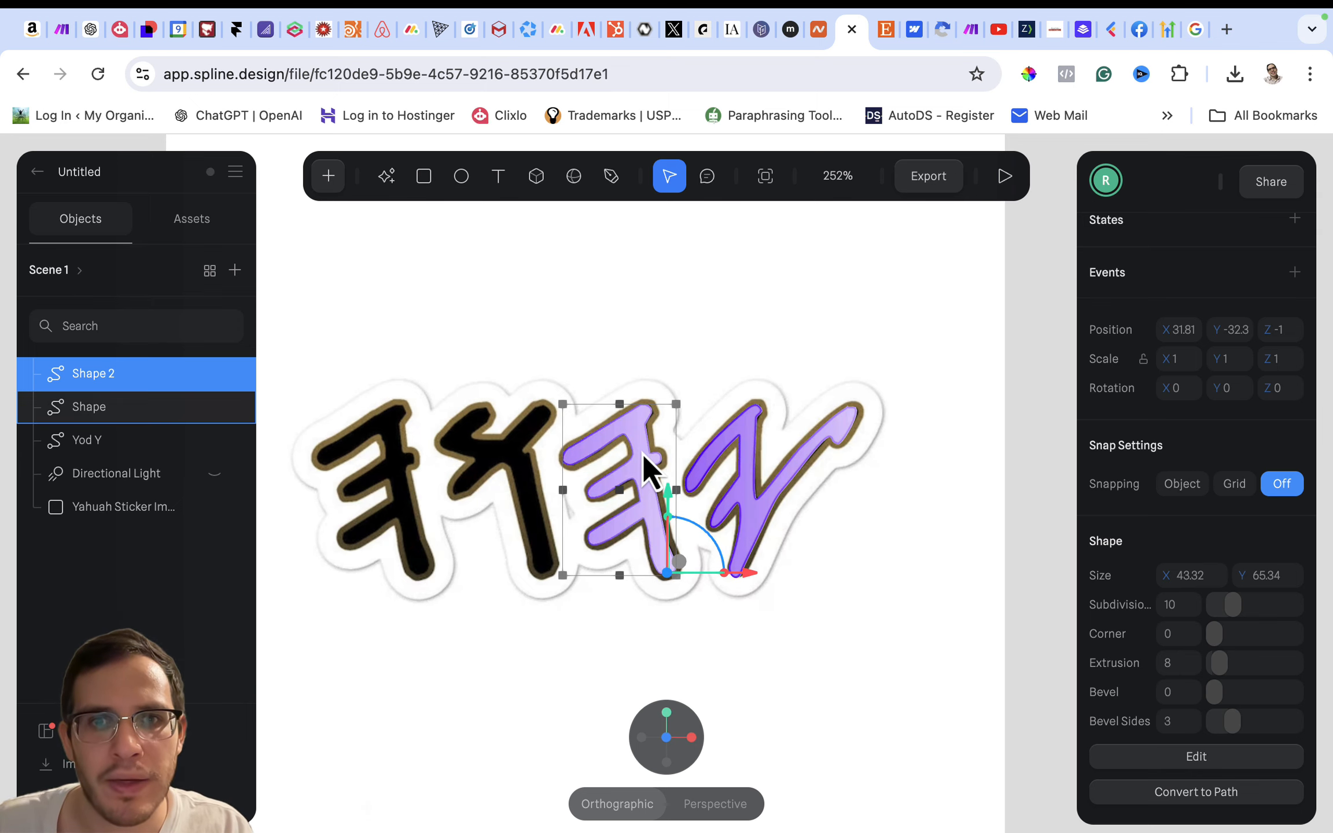
- Rename the duplicated letter as Hay 2 and the original as Hay, and select Hay 2
double_click(105, 374)
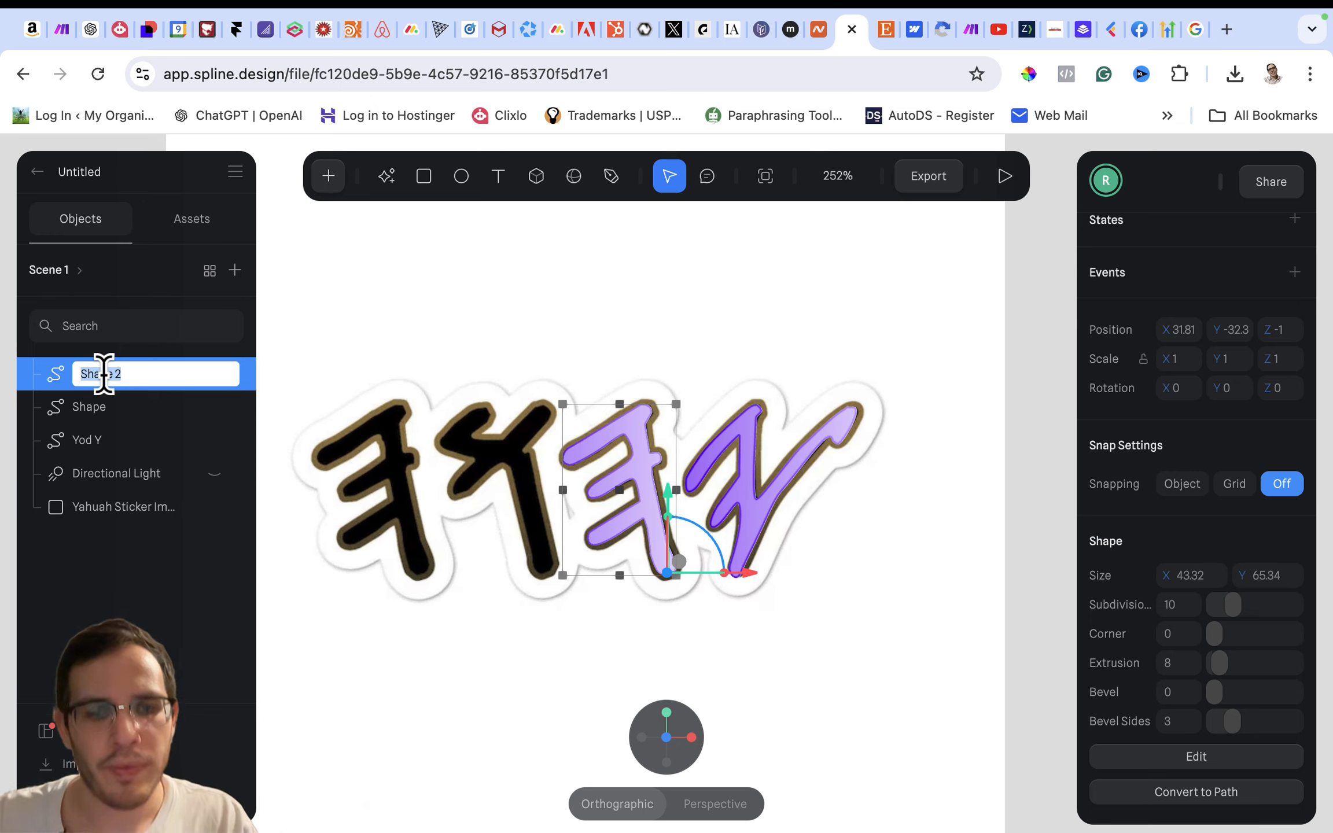
text(Hay)
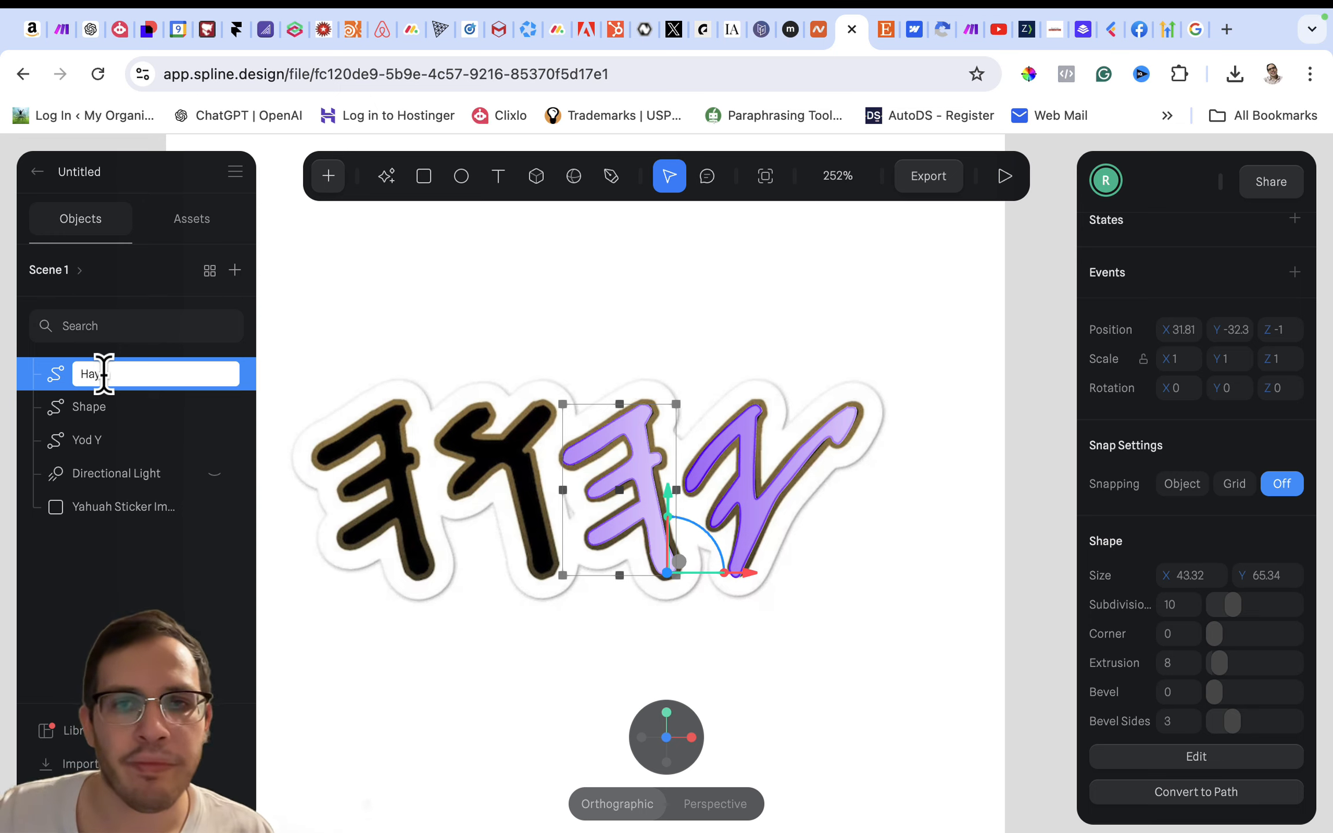
text( 2)
key(Return)
double_click(102, 406)
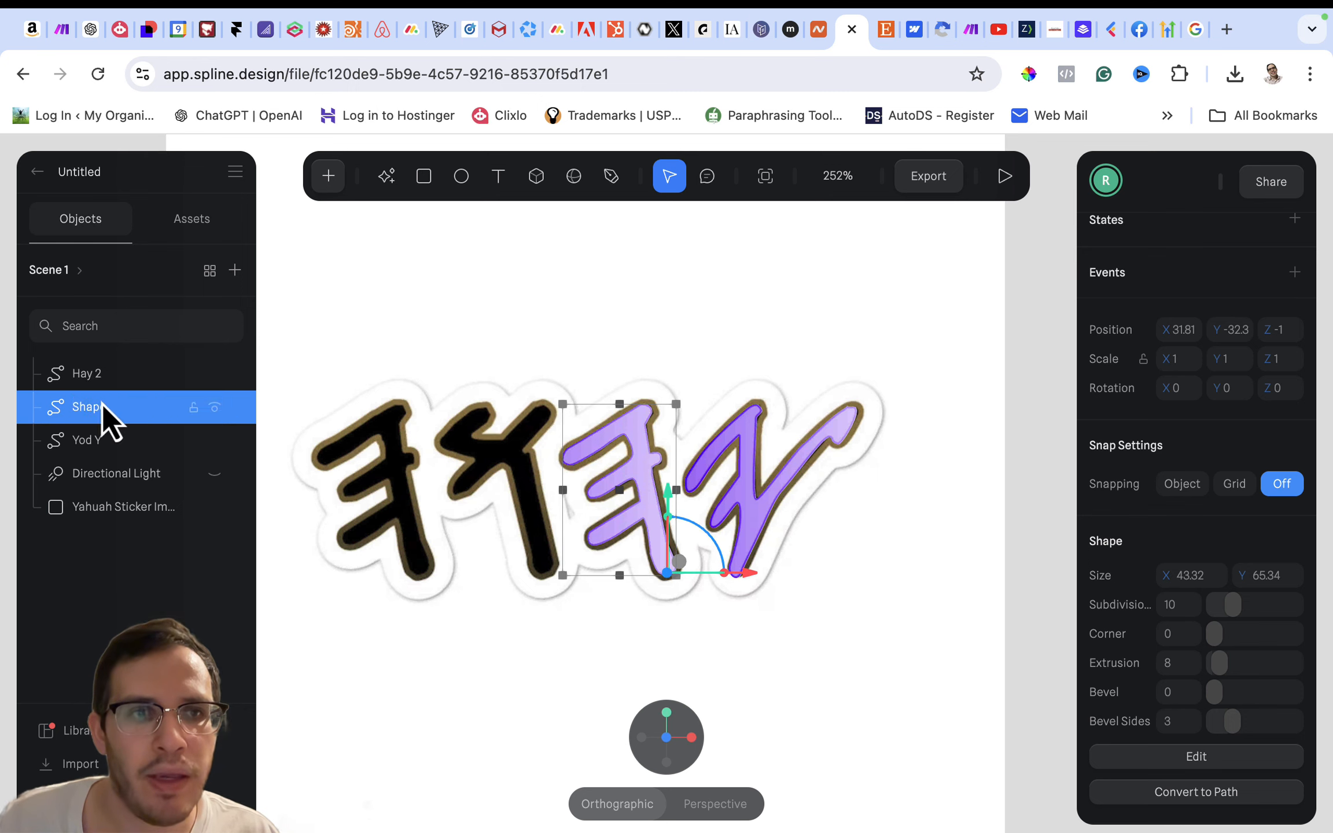
text(Ha)
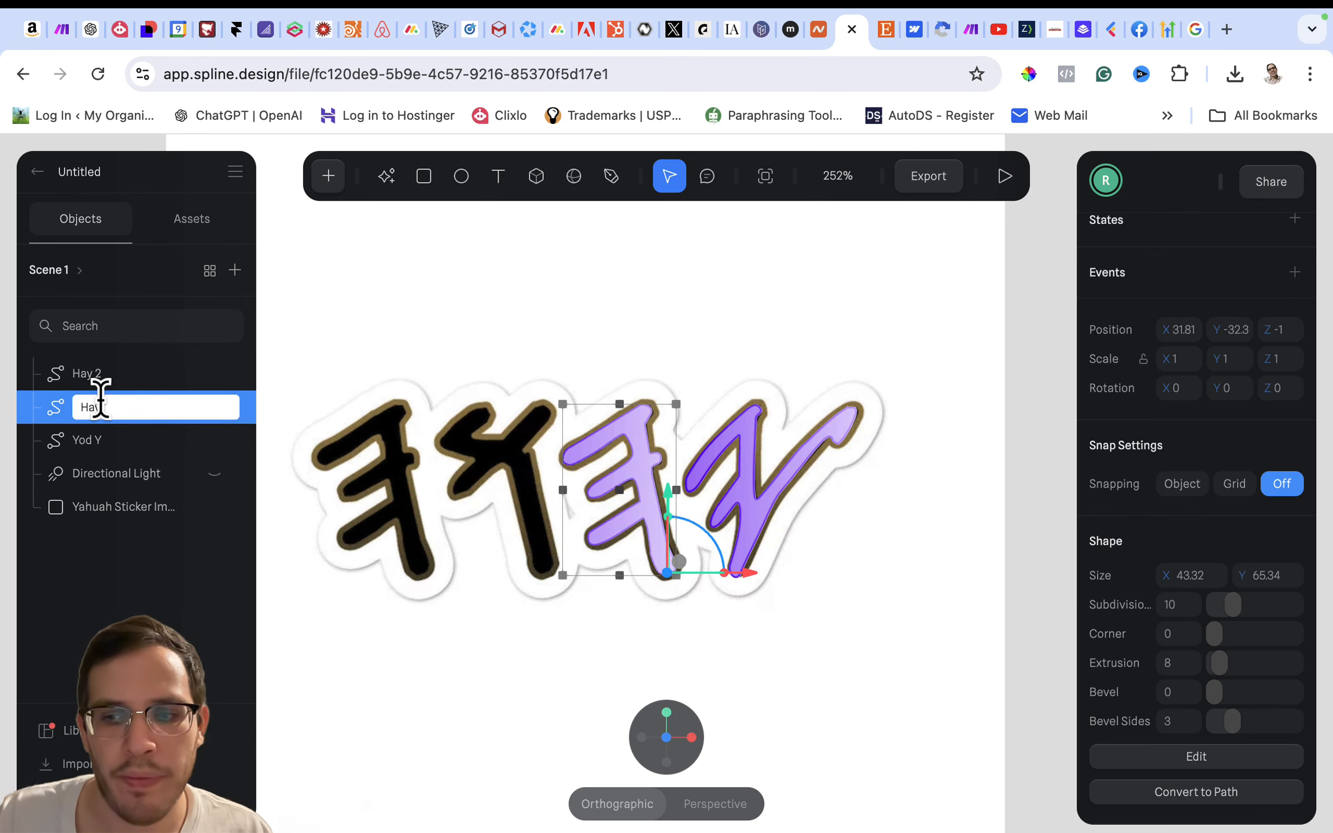
key(Return)
click(108, 376)
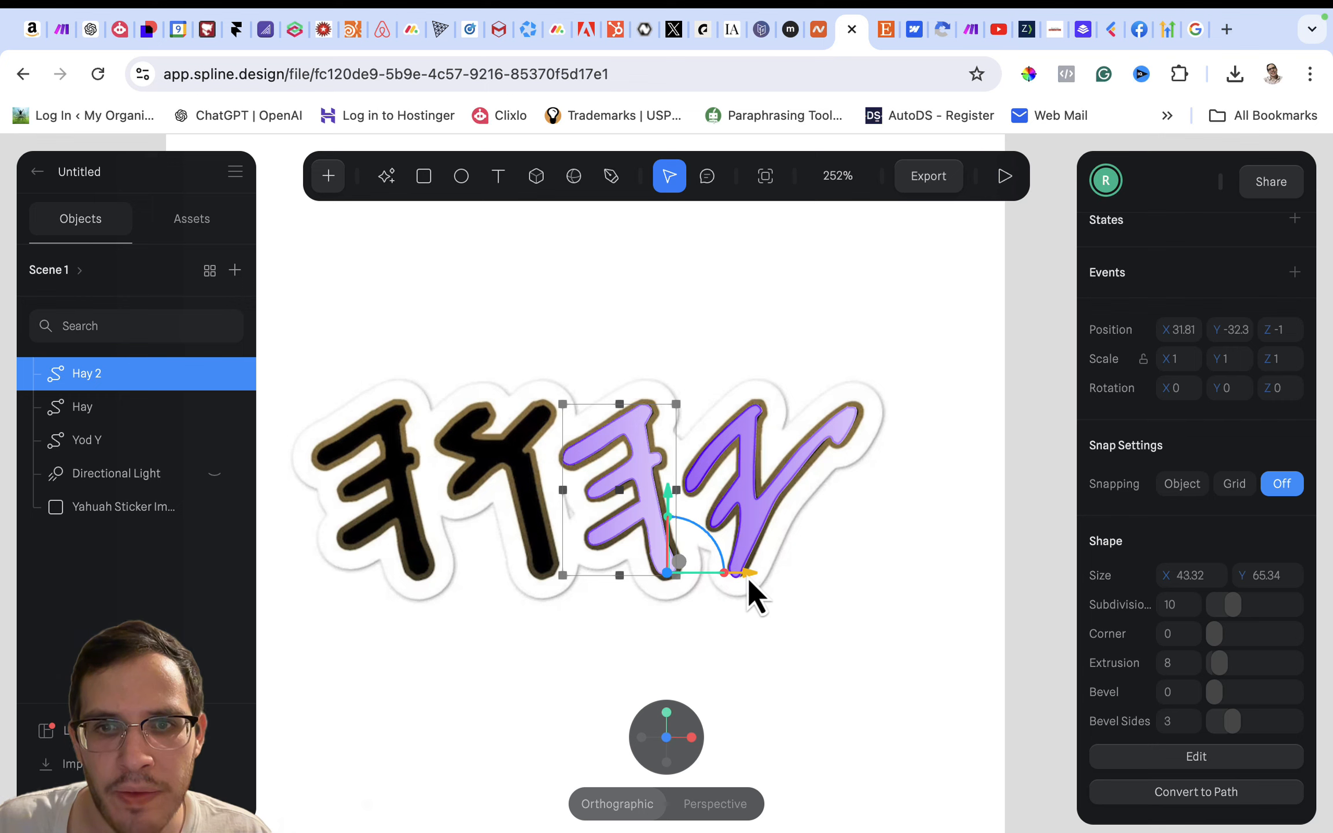
- Move Hay 2 along the X axis to about -61.77, over the leftmost letter of the sticker image
drag(747, 577, 506, 561)
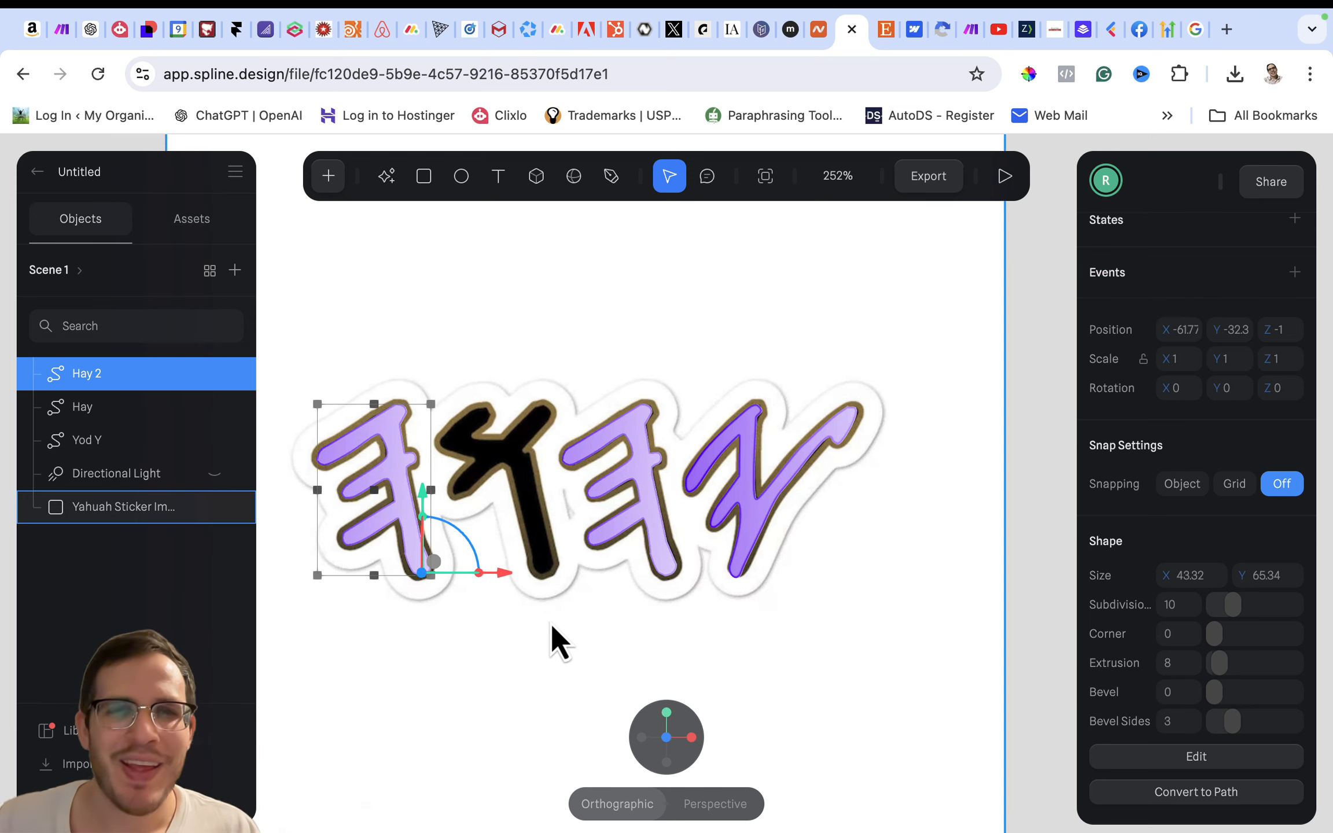
click(475, 642)
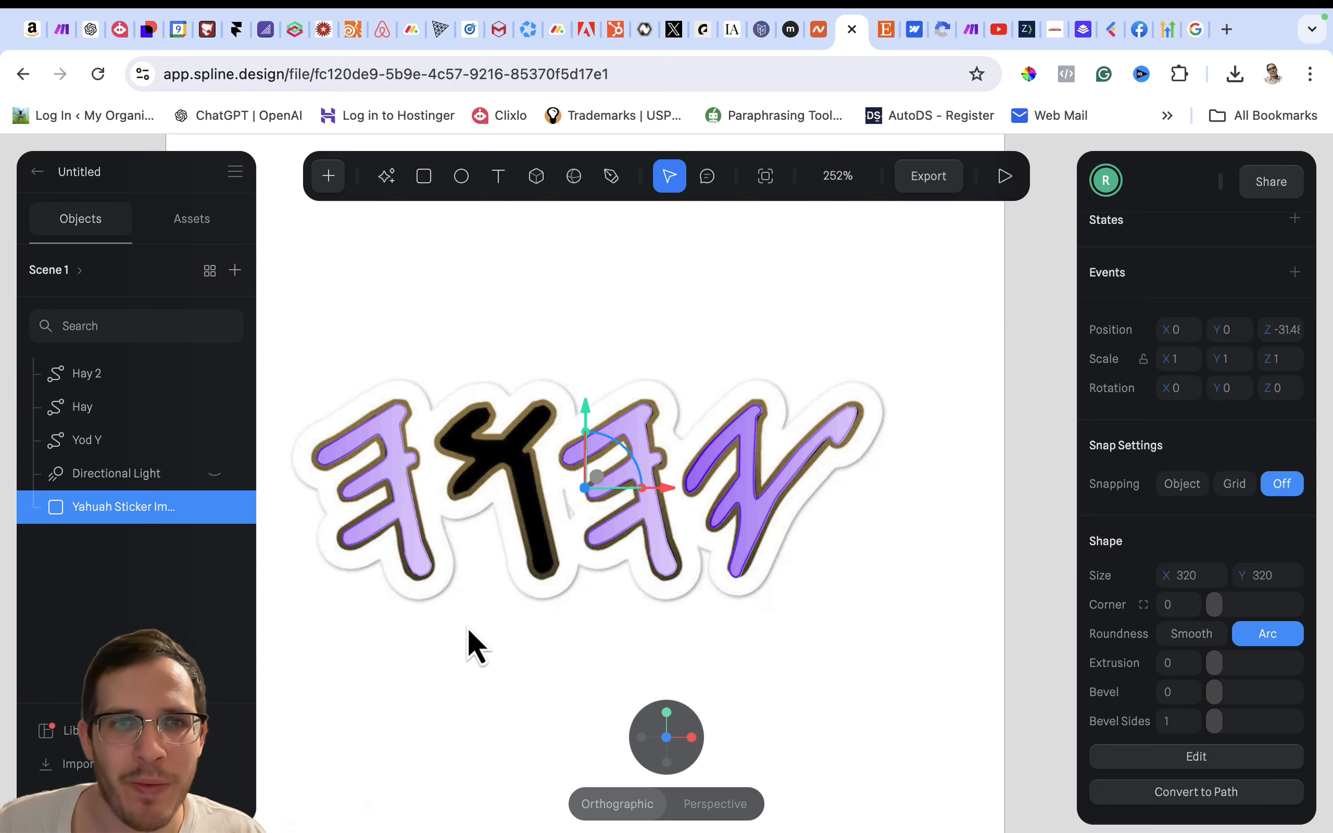
- Hide the sticker image to review the three finished letters on their own, and show it again
scroll(467, 630, up, 3)
scroll(470, 630, down, 5)
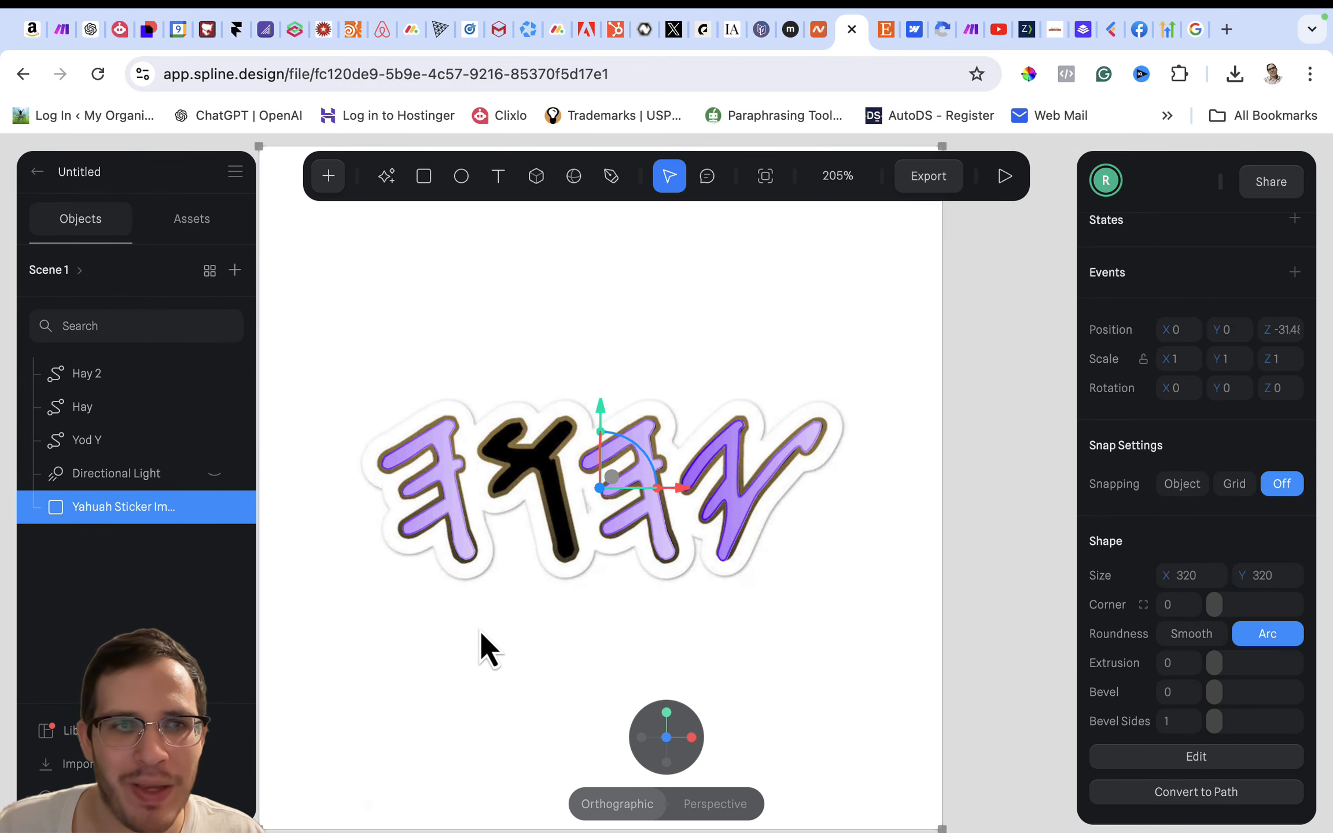
click(215, 513)
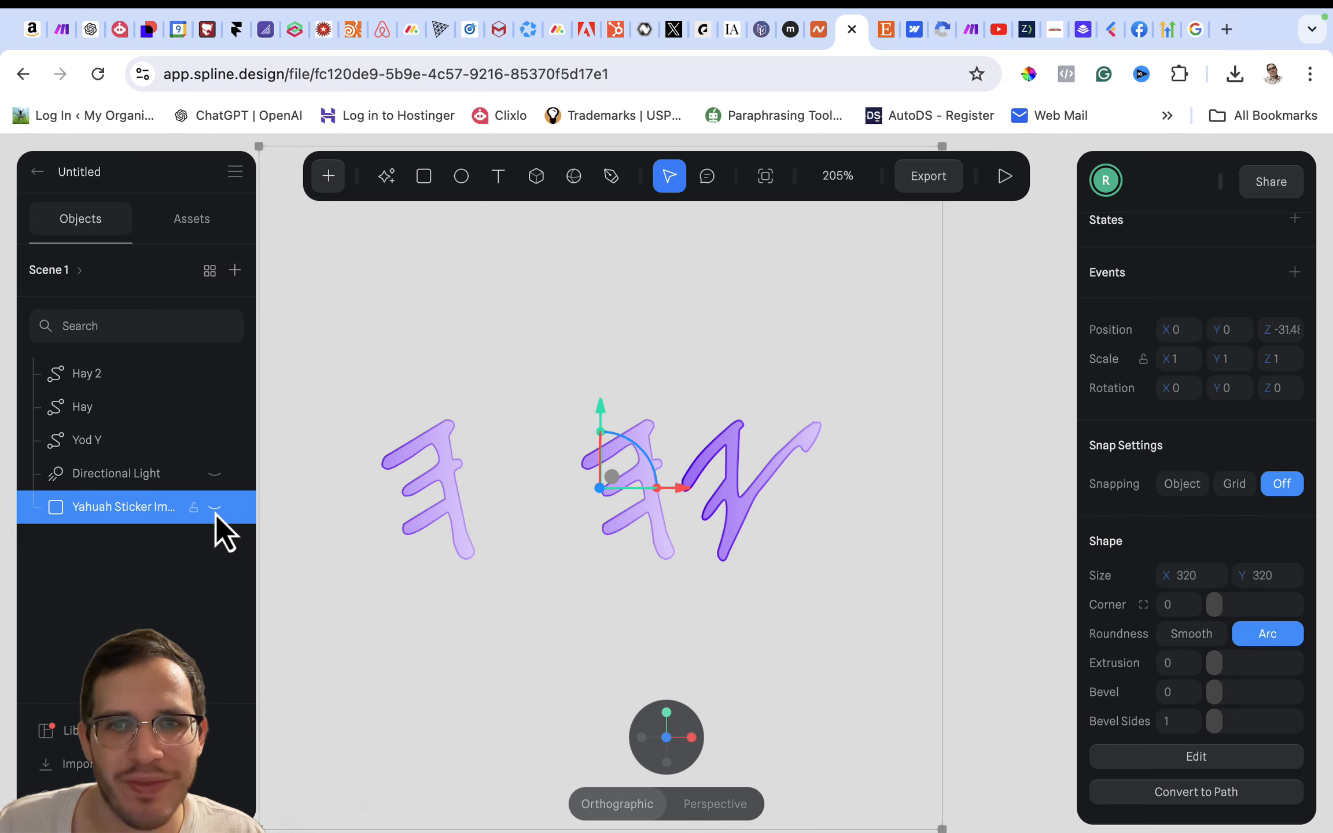
click(216, 513)
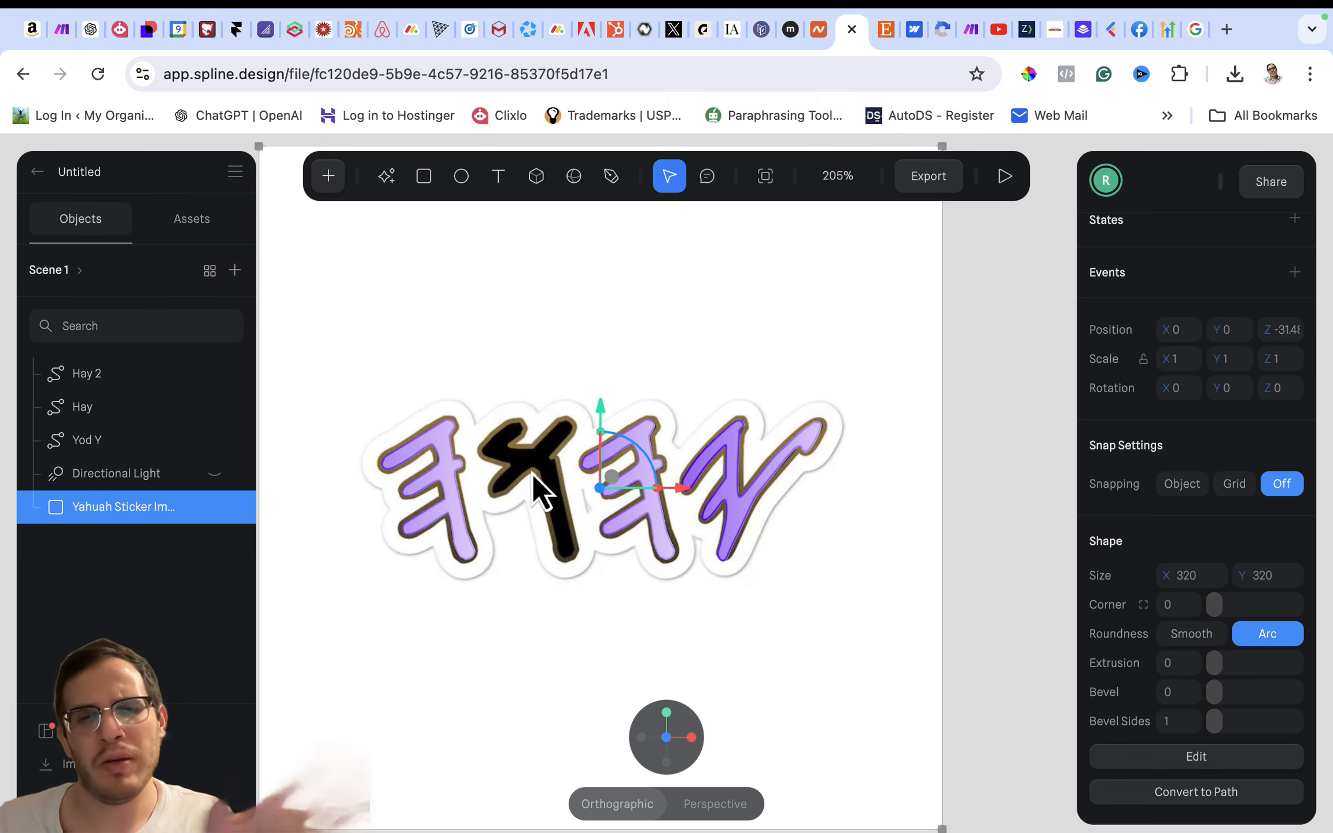
- With the Pen tool, trace the remaining black letter from its foot up the stem's right edge and around the upper-right arm
scroll(533, 473, up, 10)
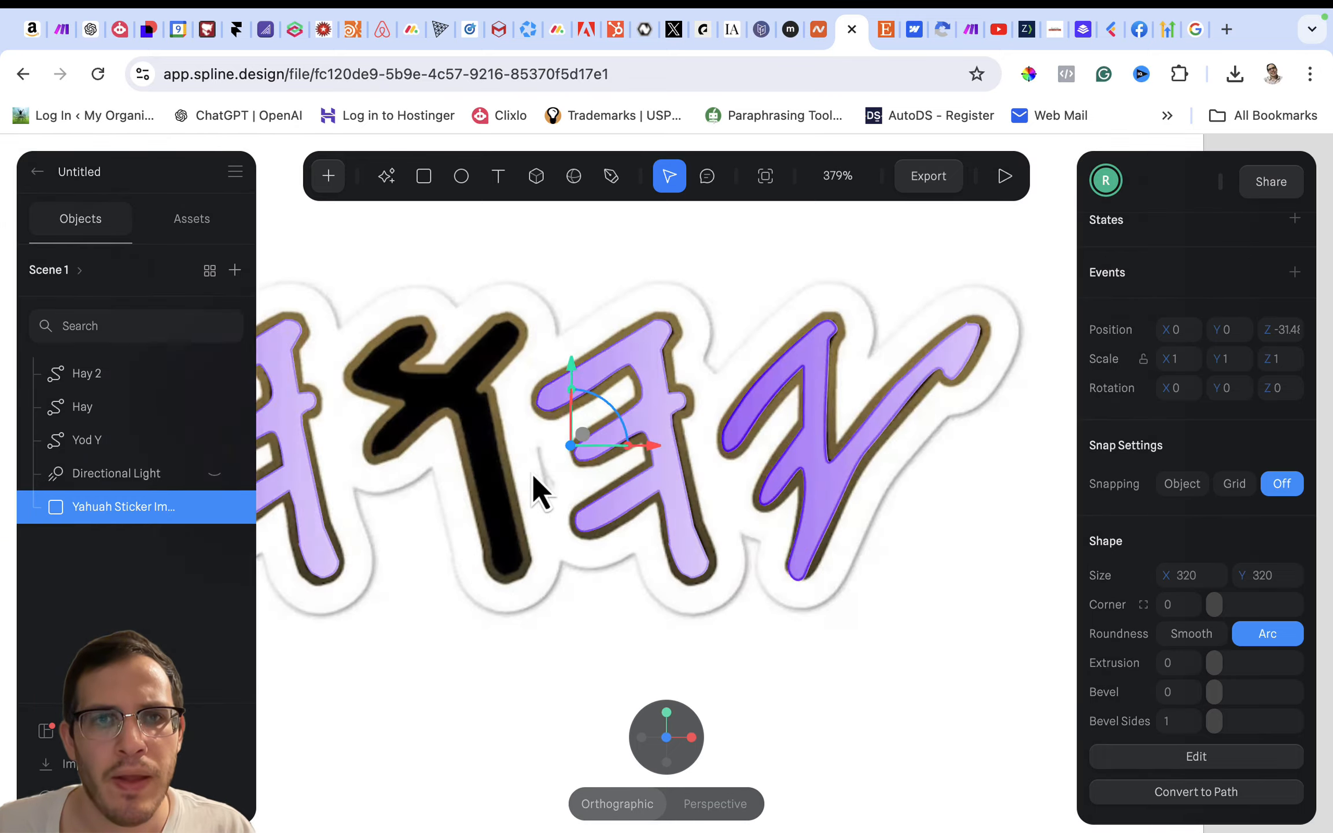
scroll(532, 473, down, 8)
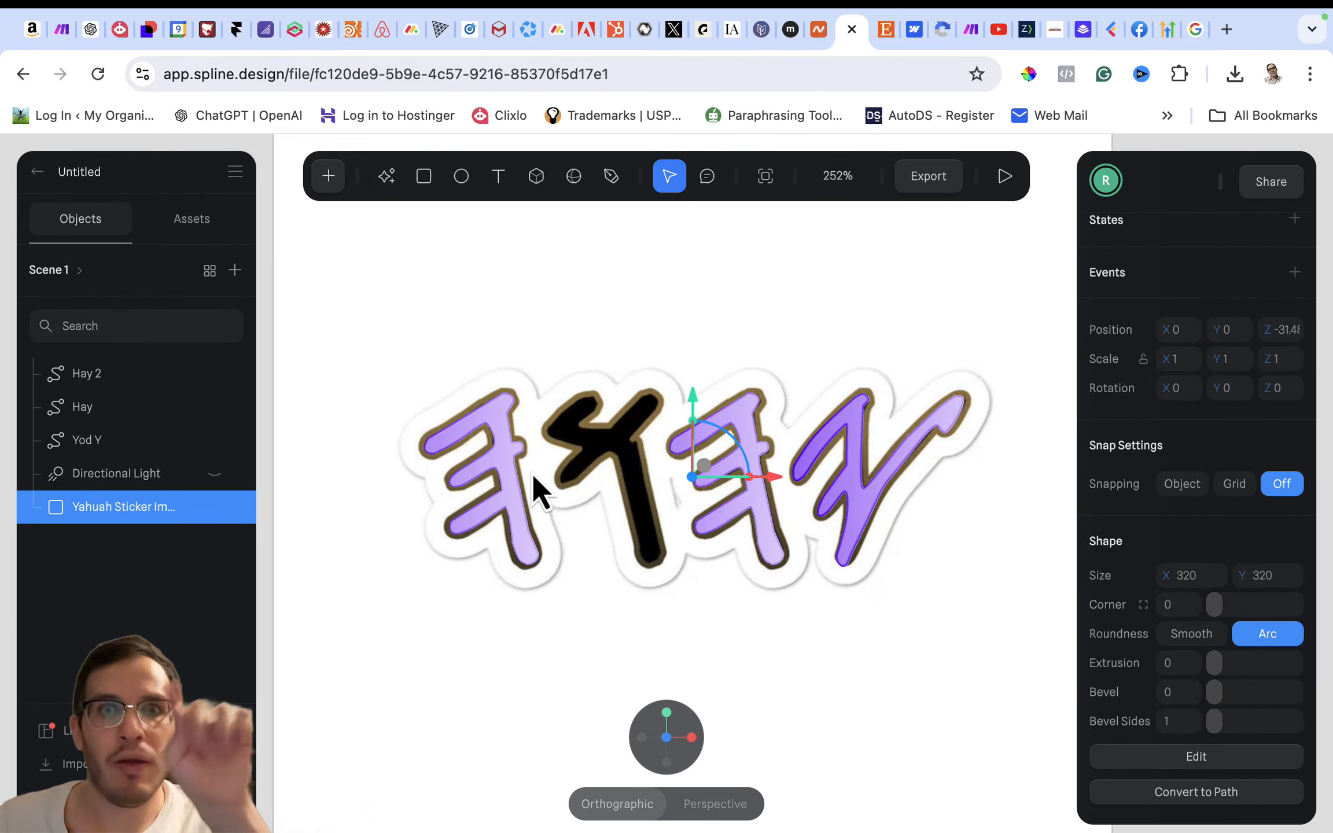
scroll(531, 471, up, 8)
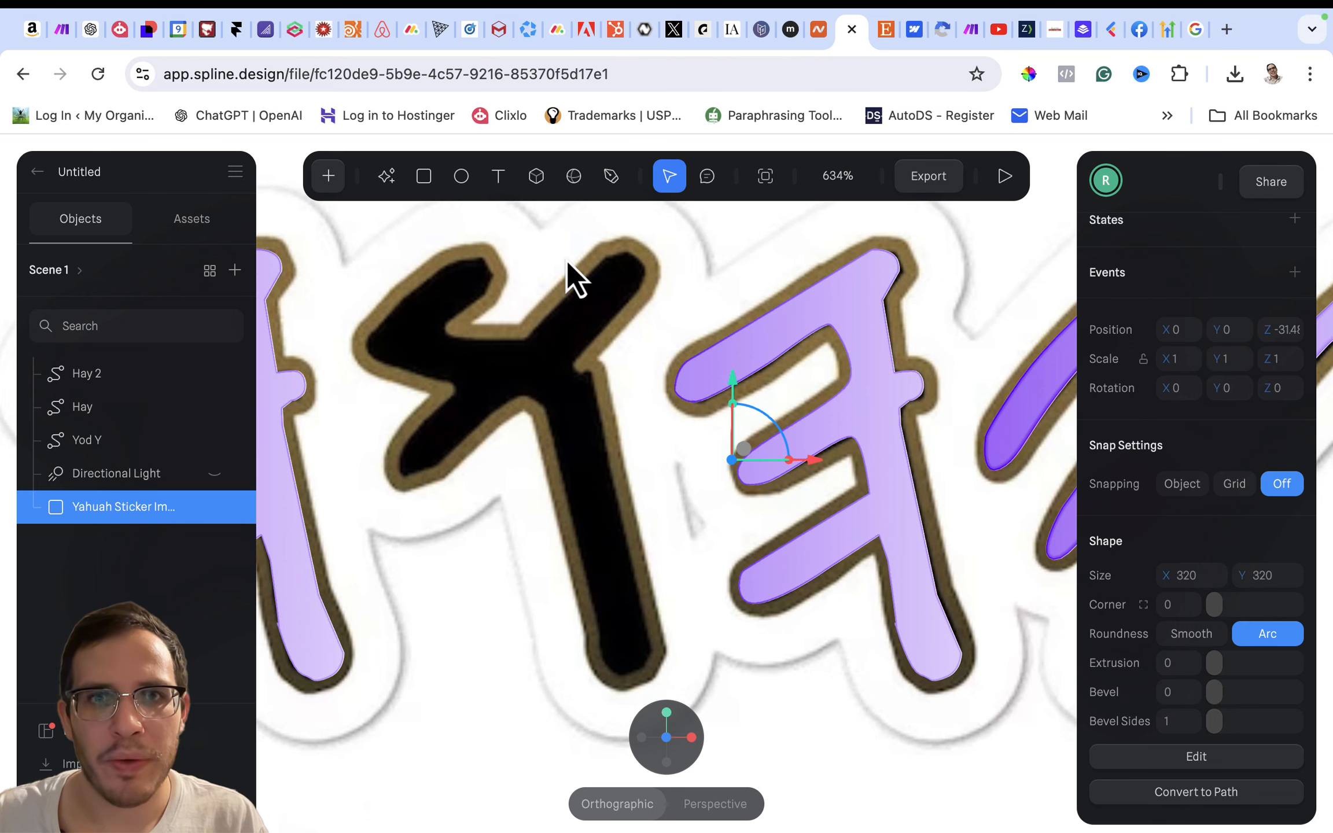
click(611, 178)
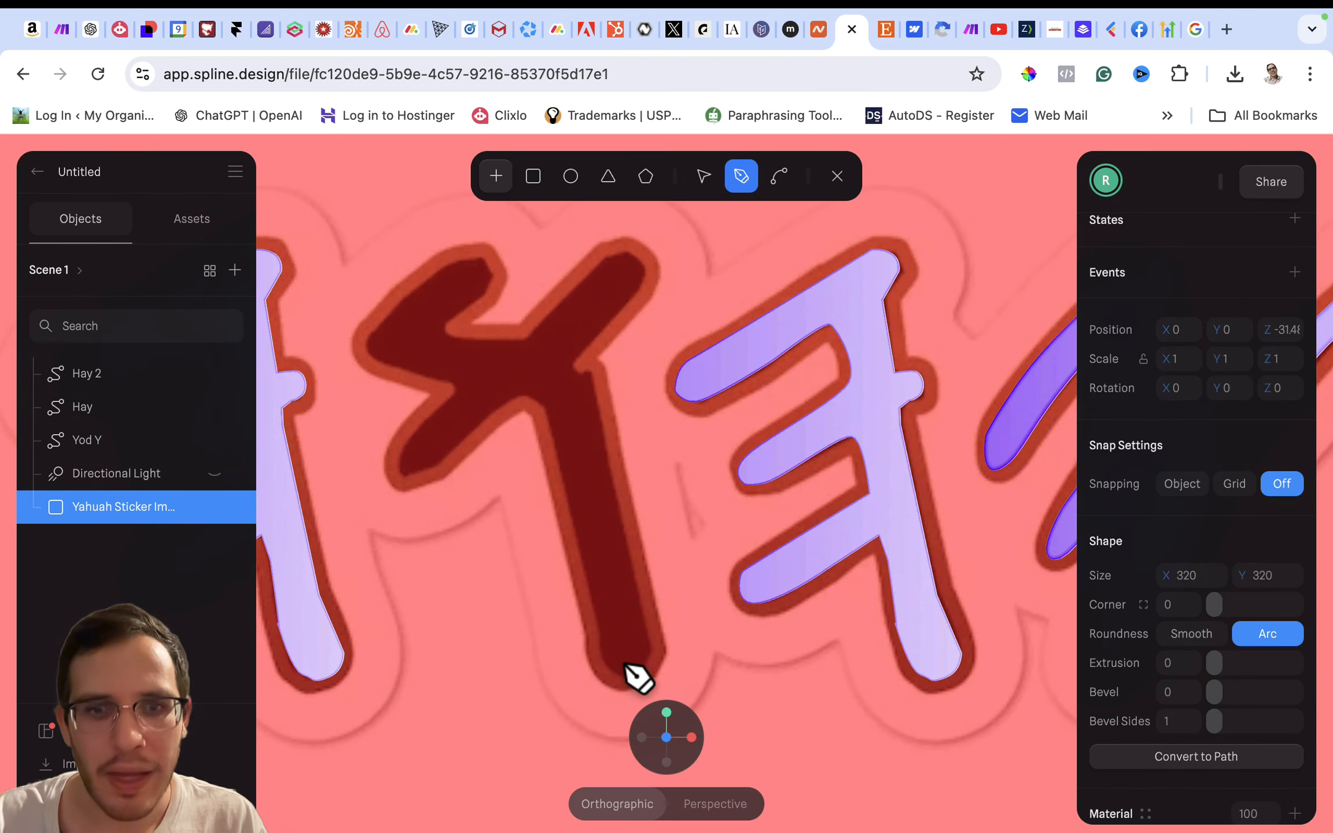
drag(629, 671, 657, 649)
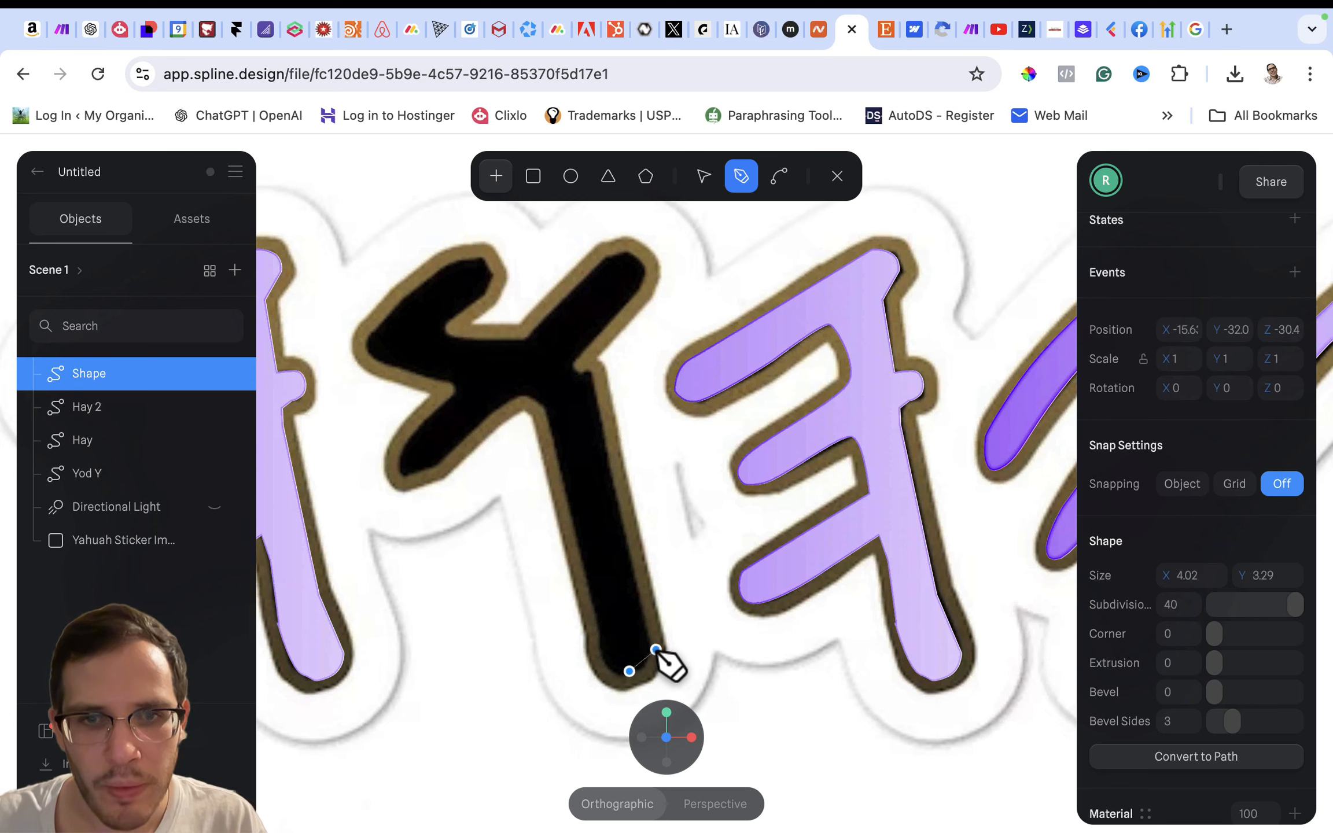
click(587, 368)
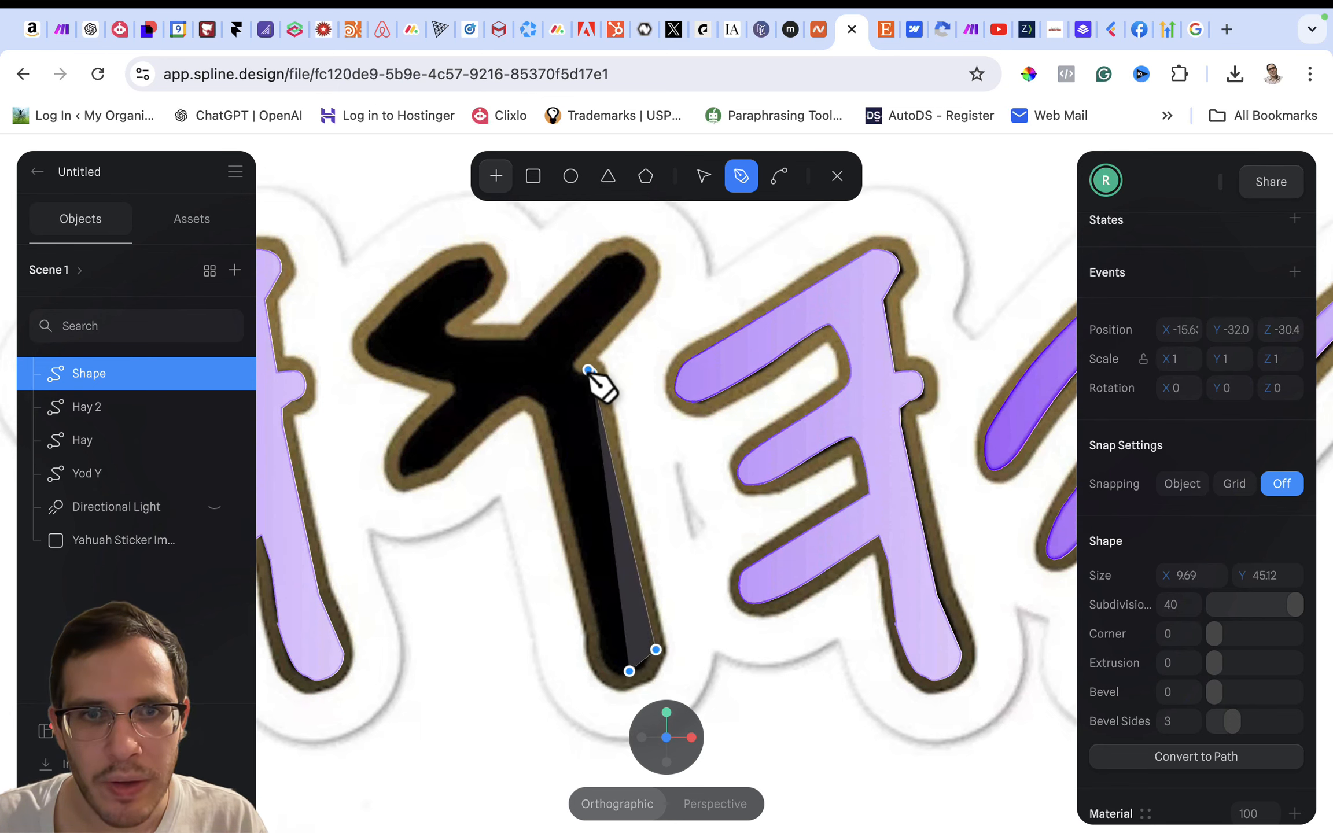
click(581, 374)
click(571, 366)
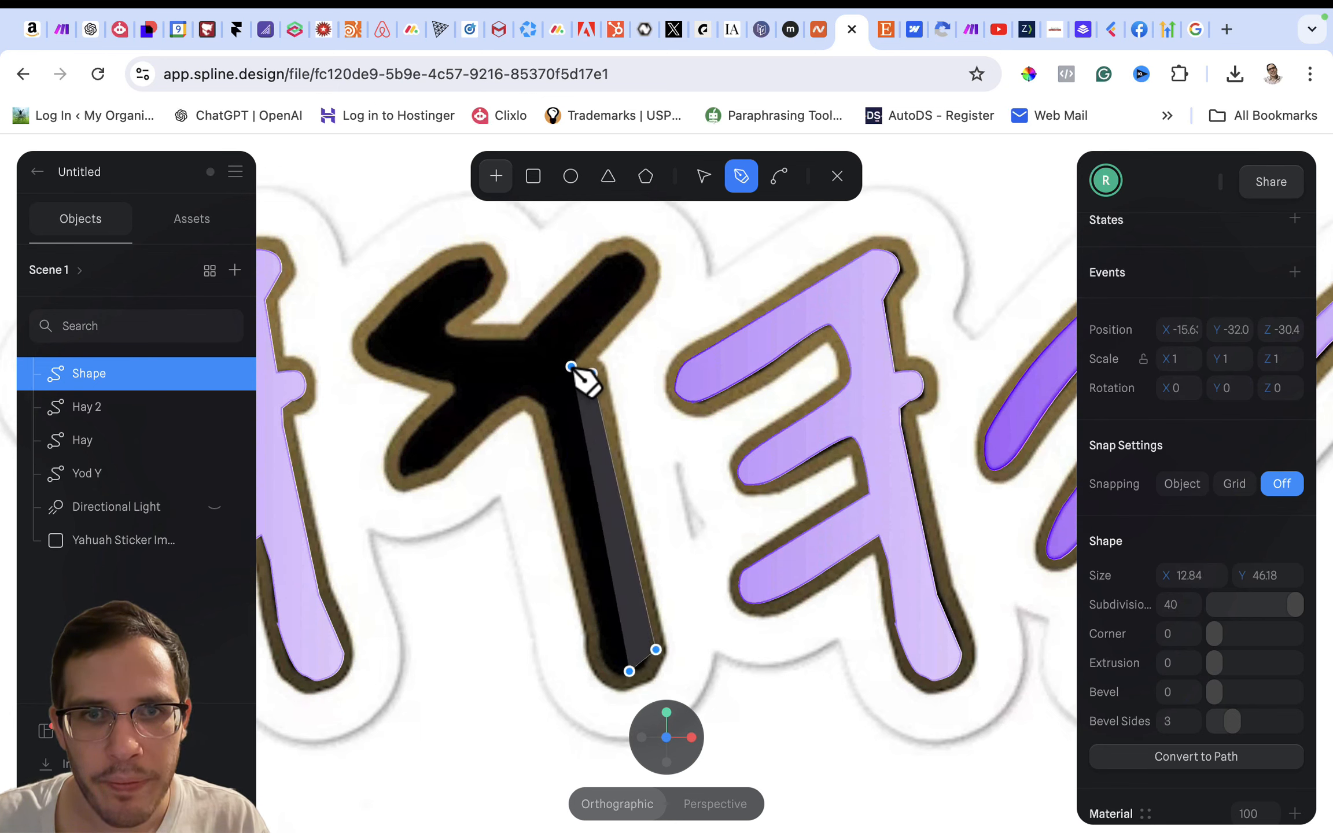
click(641, 288)
click(606, 255)
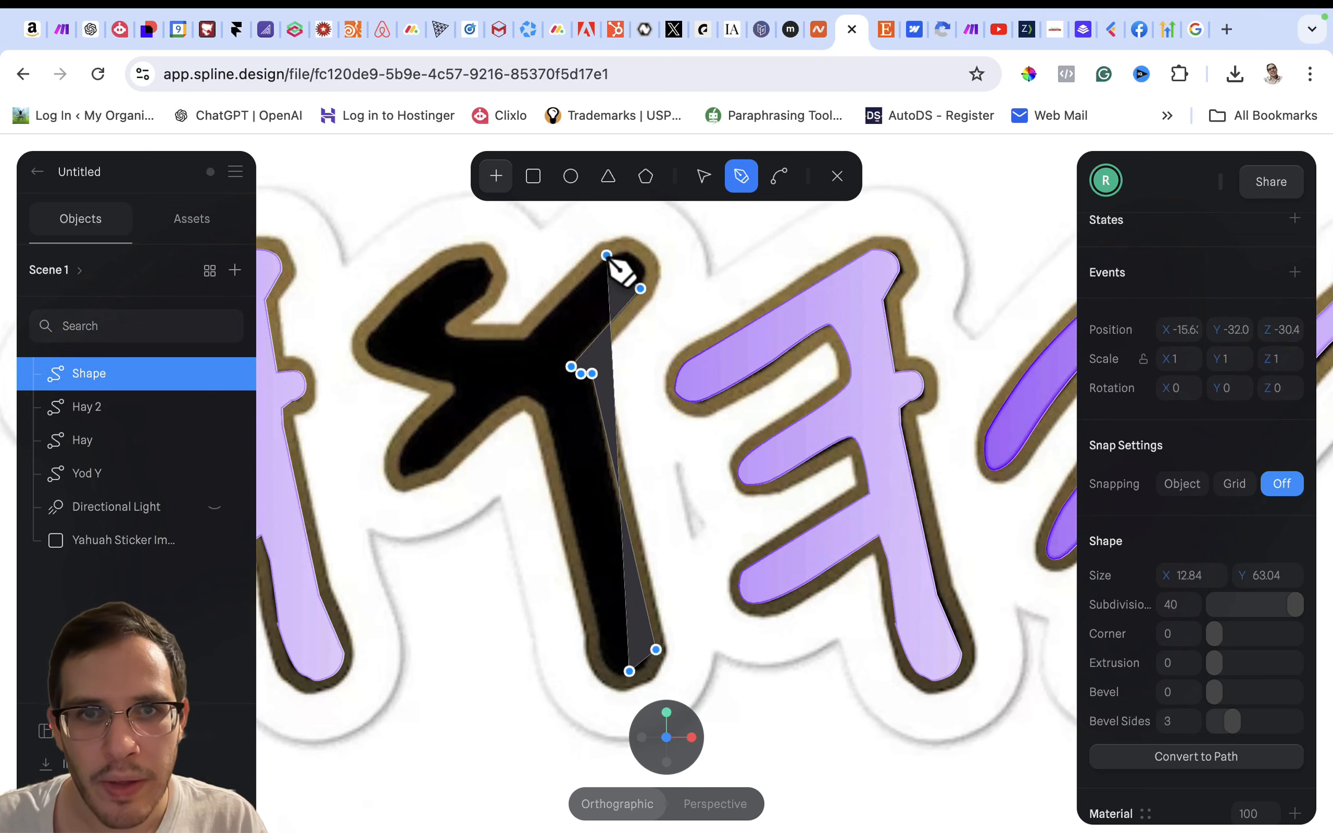
click(521, 340)
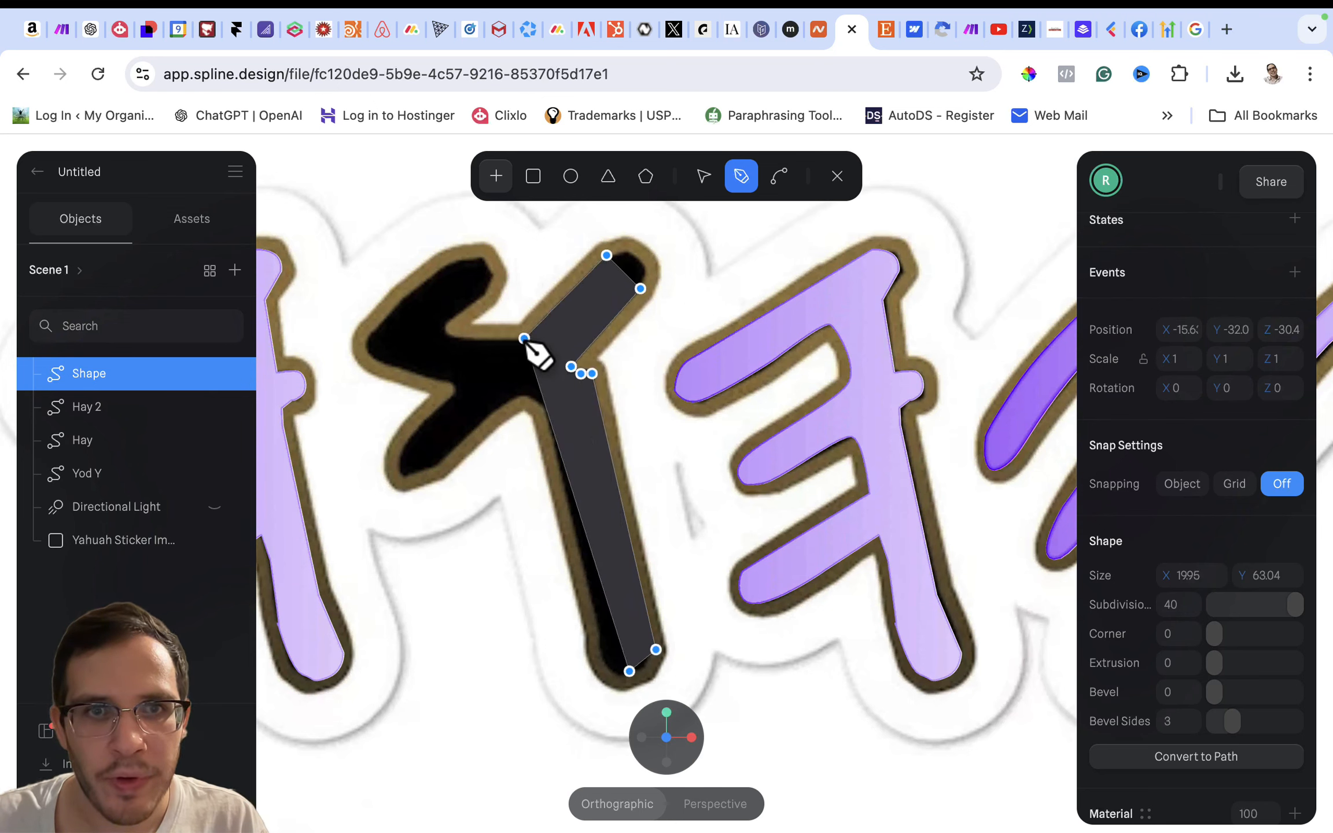
- Continue the path along the crossbar and around the upper-left arm to its outer tip
click(446, 342)
click(445, 322)
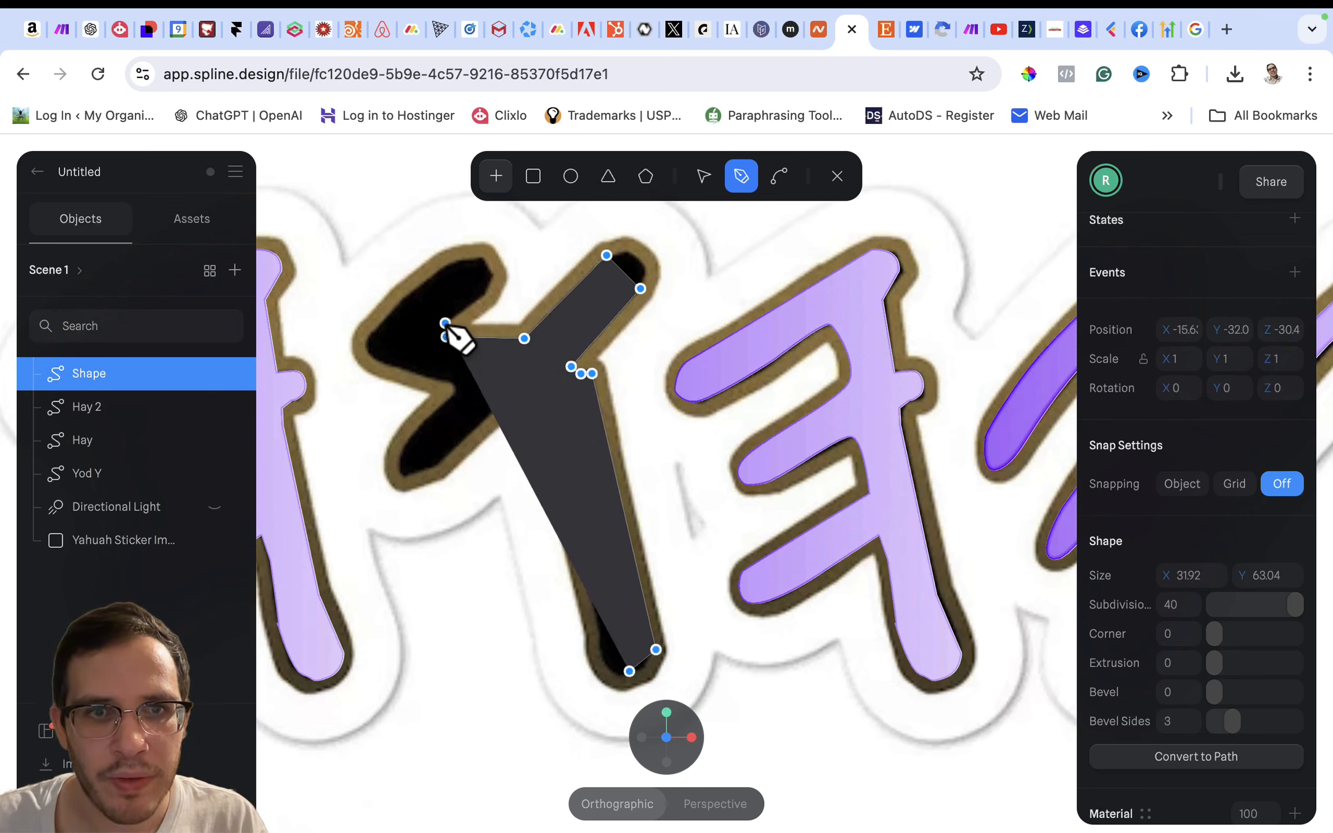
click(482, 295)
click(482, 295)
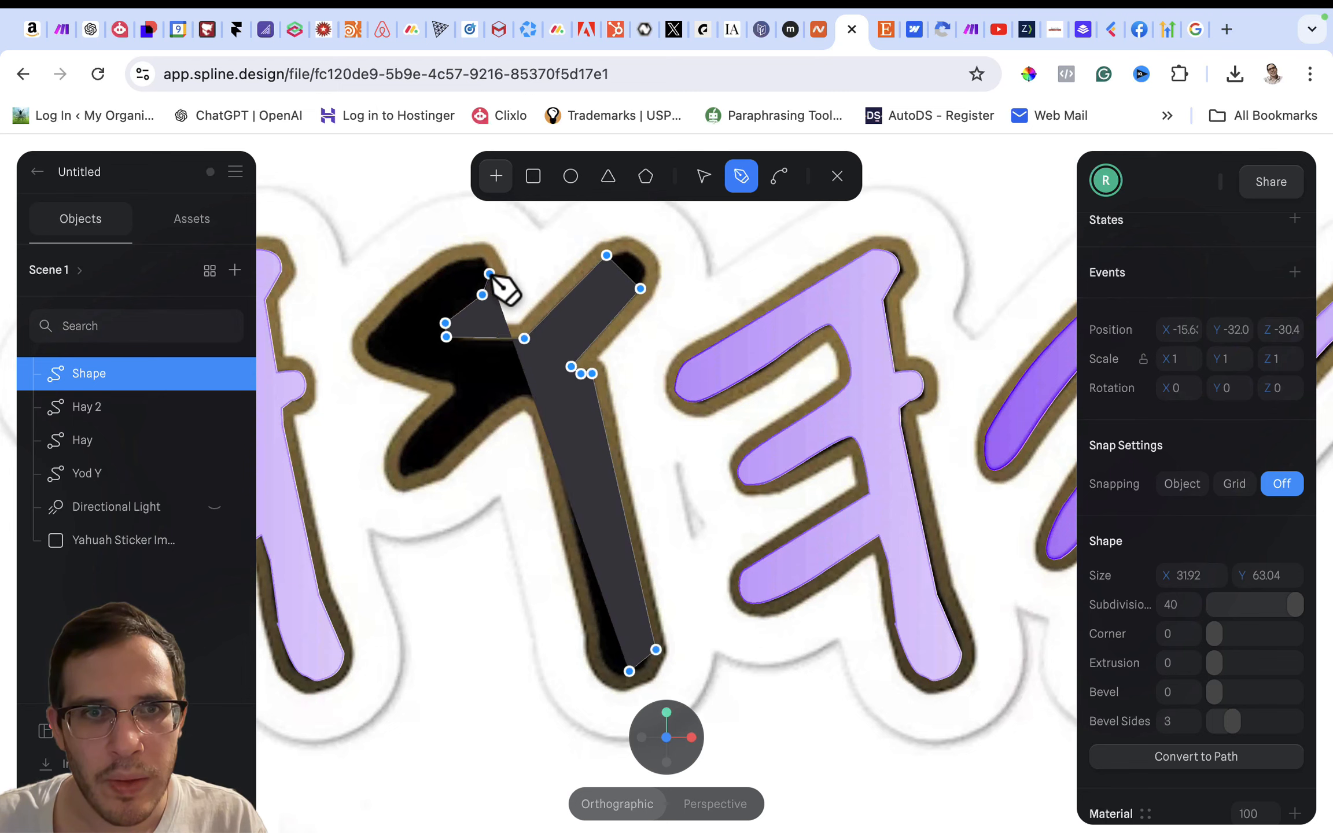
click(476, 256)
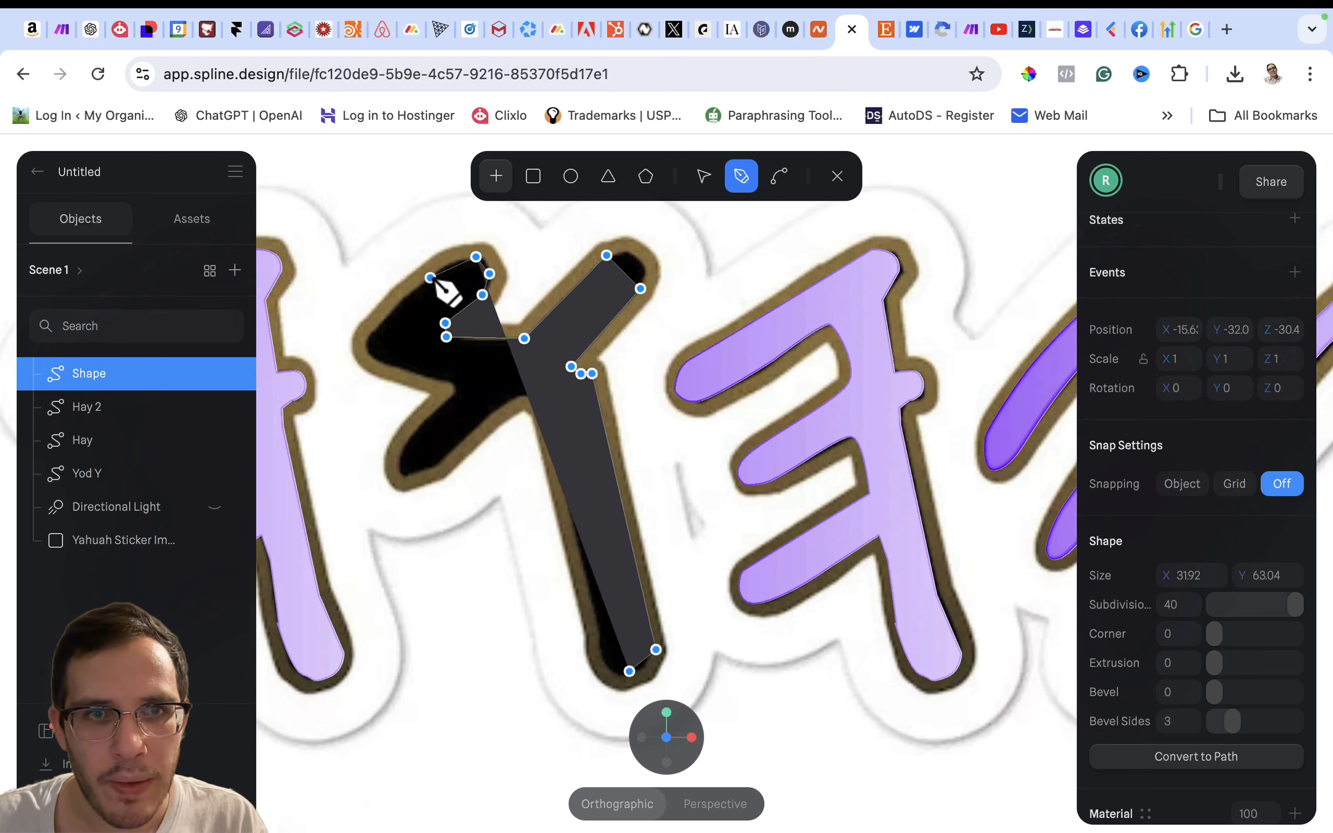
click(443, 265)
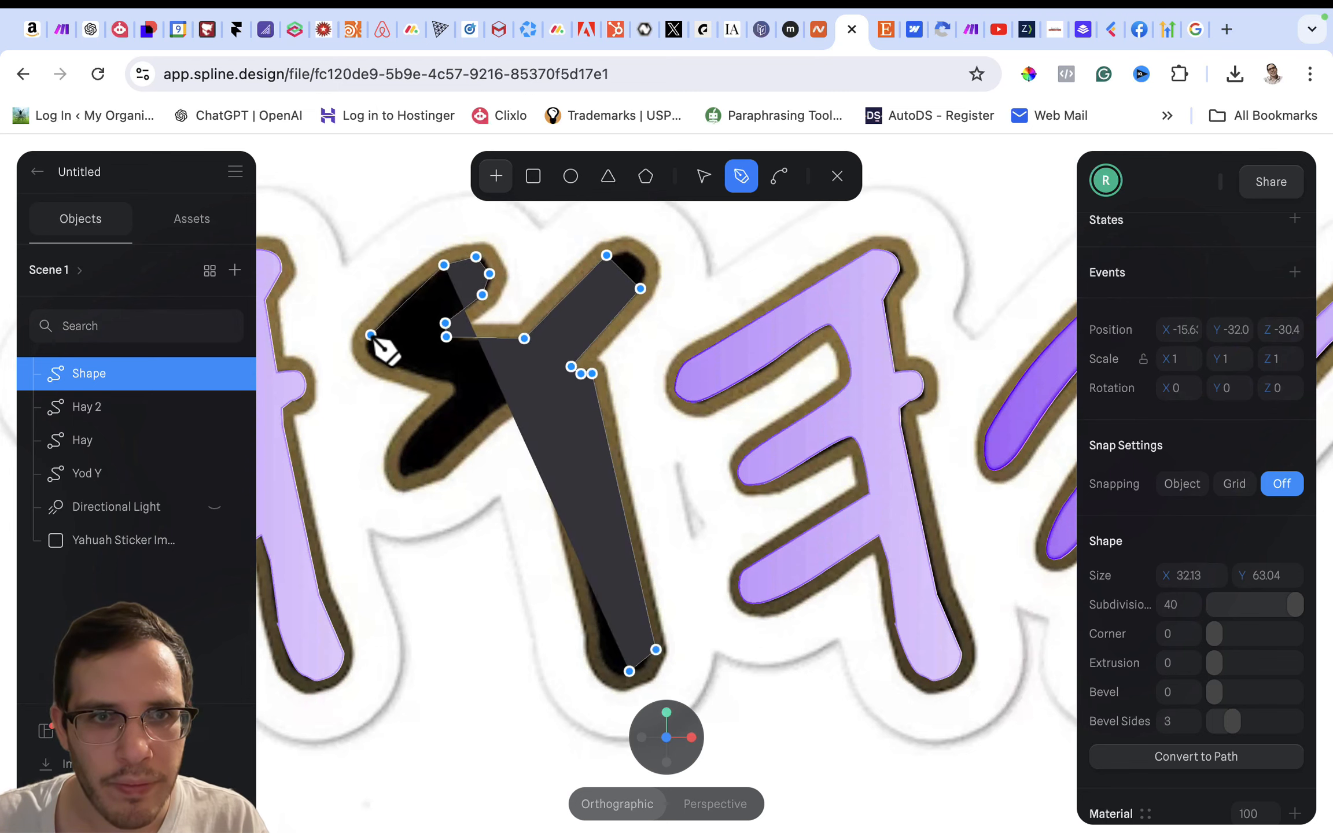
click(371, 335)
click(371, 359)
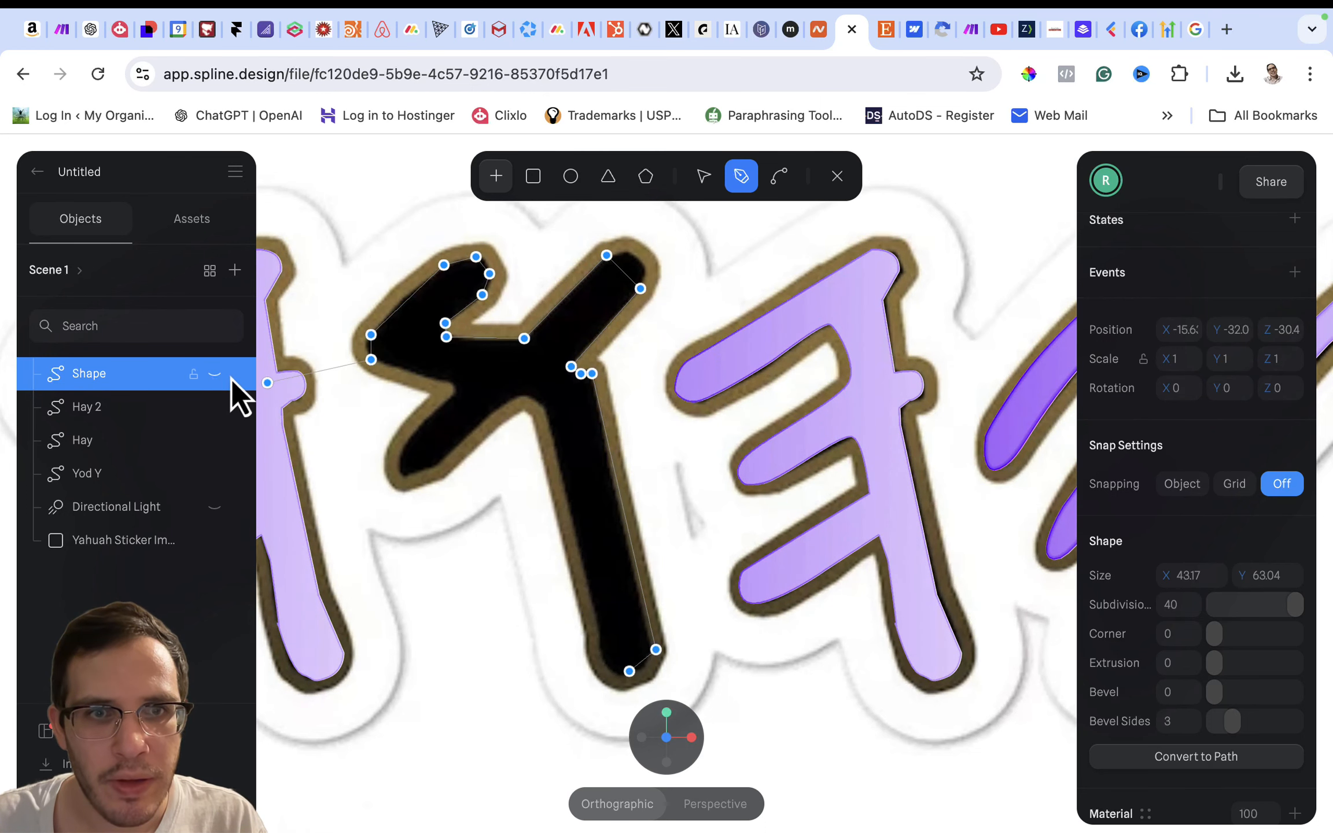
- Hide the new shape so the image stays uncovered, and trace around the lower-left arm back to the stem
click(423, 376)
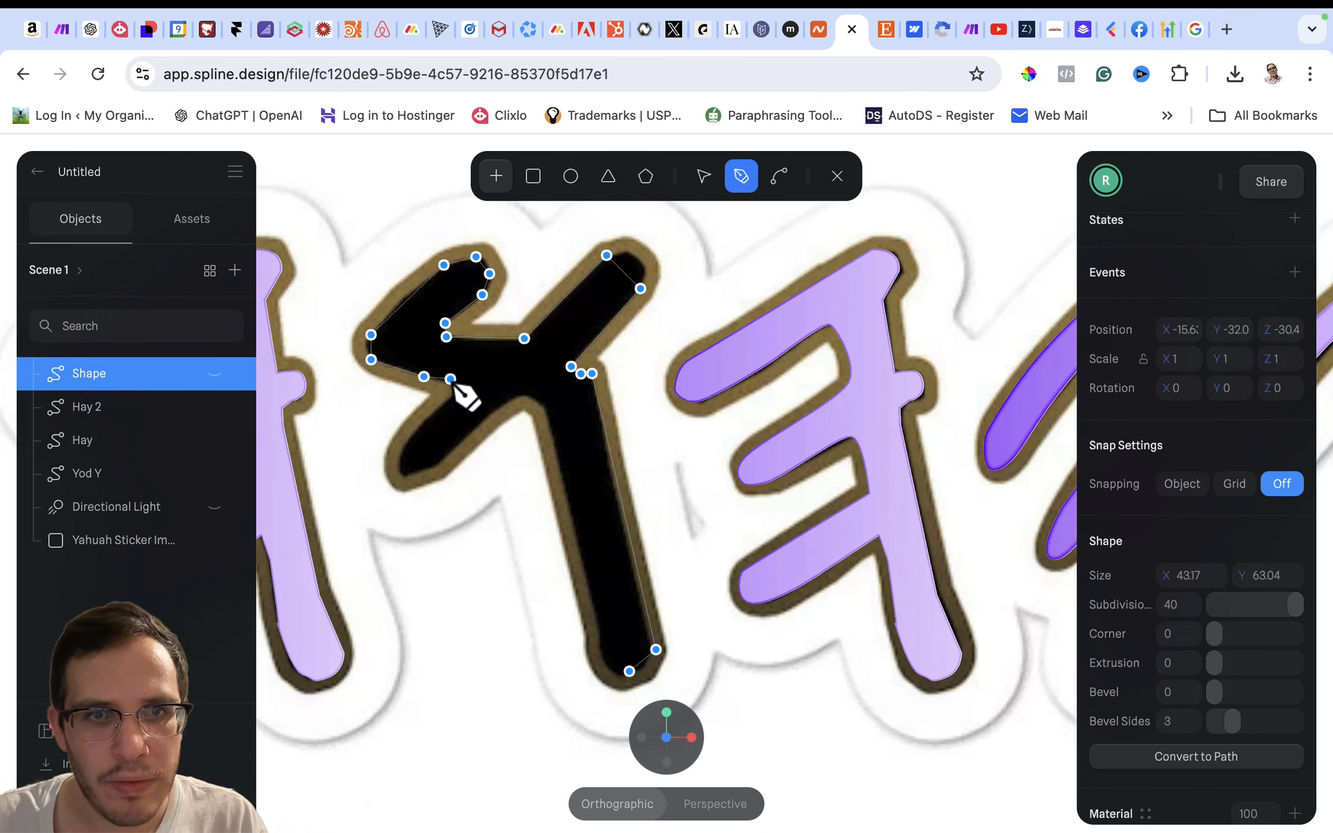
click(452, 382)
click(452, 398)
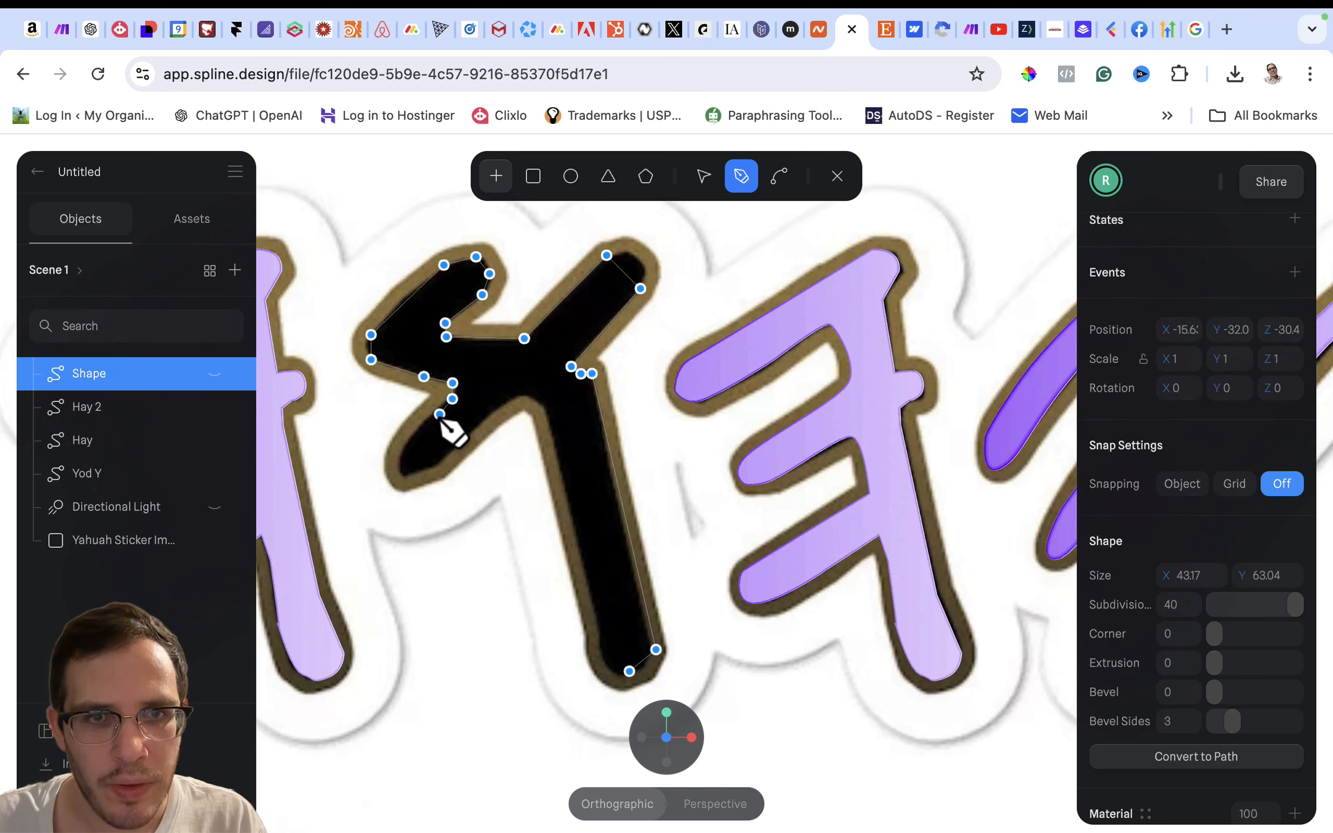
click(422, 426)
click(403, 444)
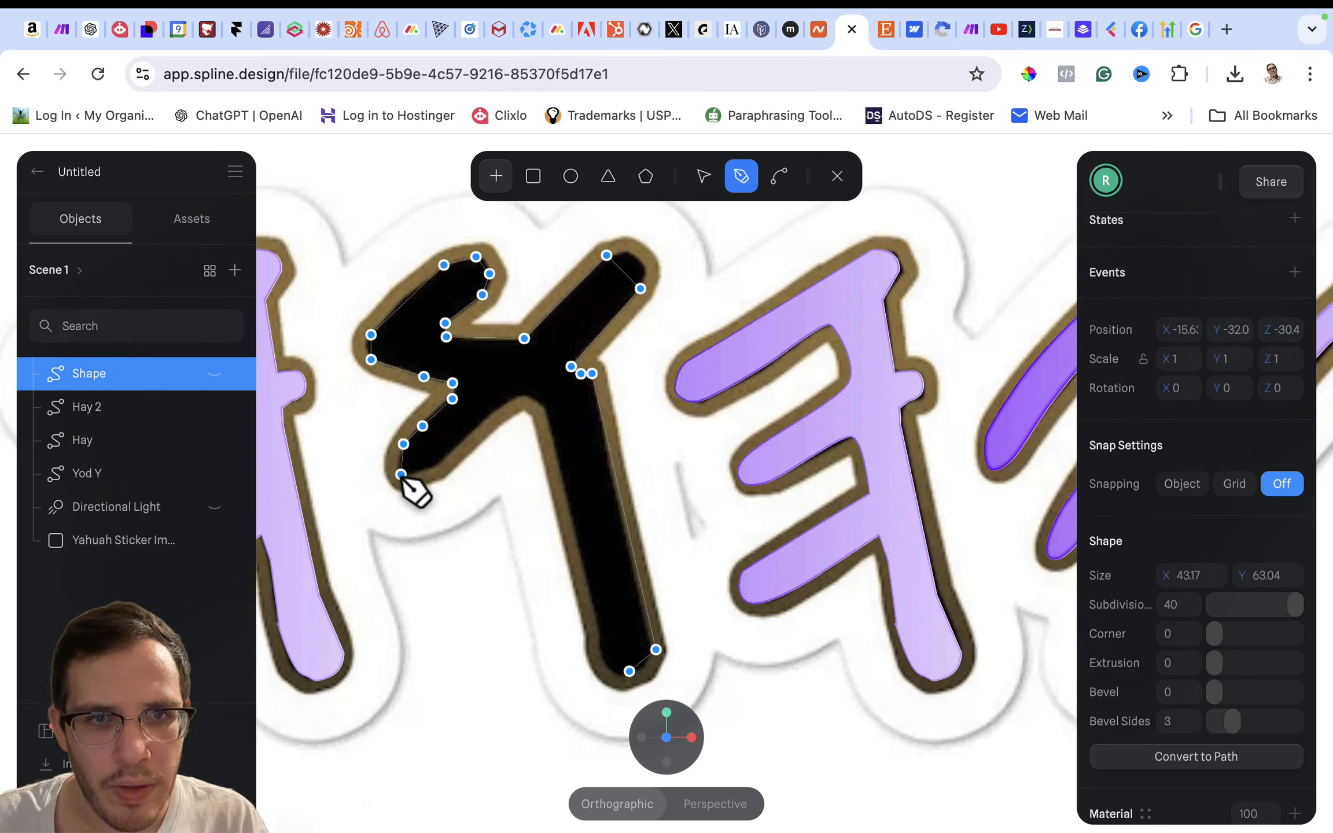
click(400, 474)
click(437, 468)
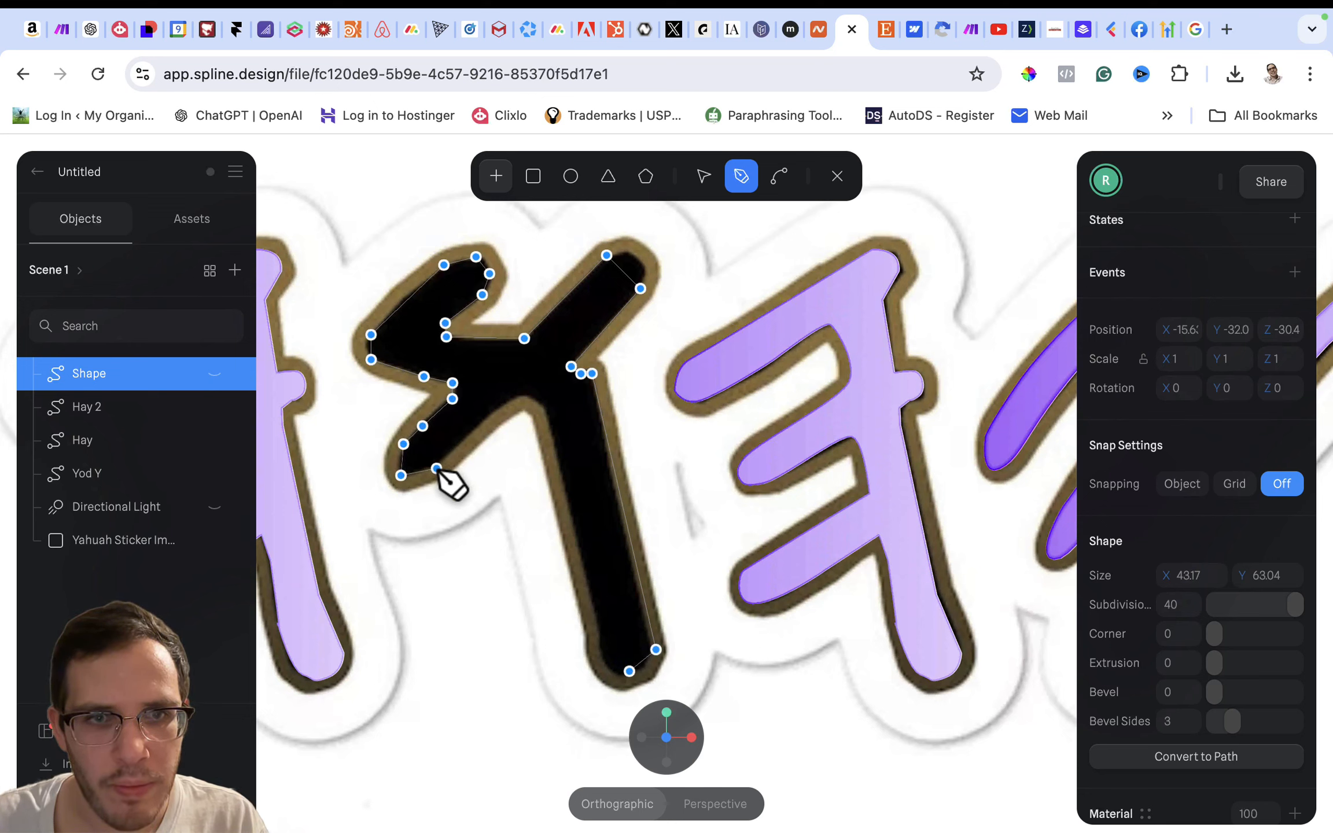
click(483, 420)
click(522, 396)
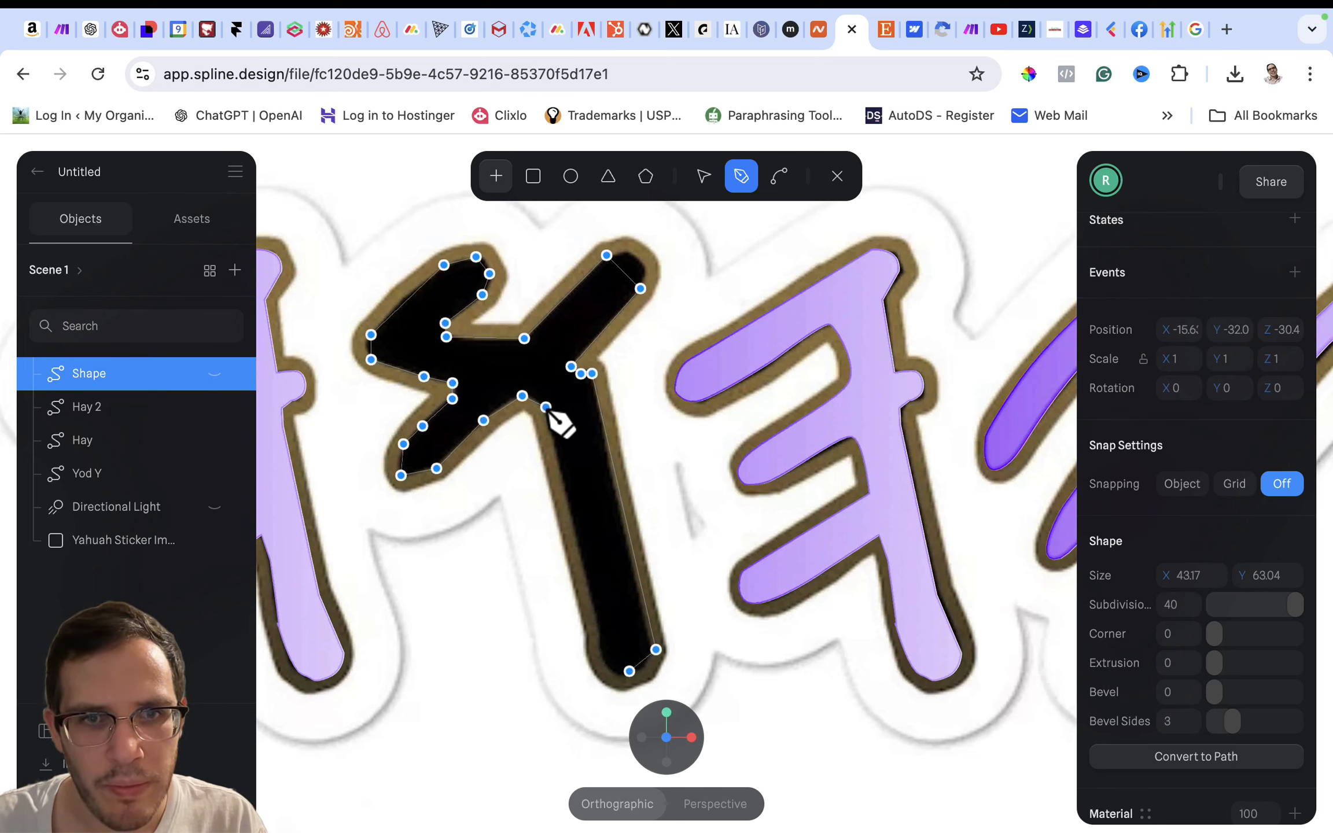
- Trace down the stem's left edge and close the path at its starting point on the foot
click(545, 407)
click(556, 454)
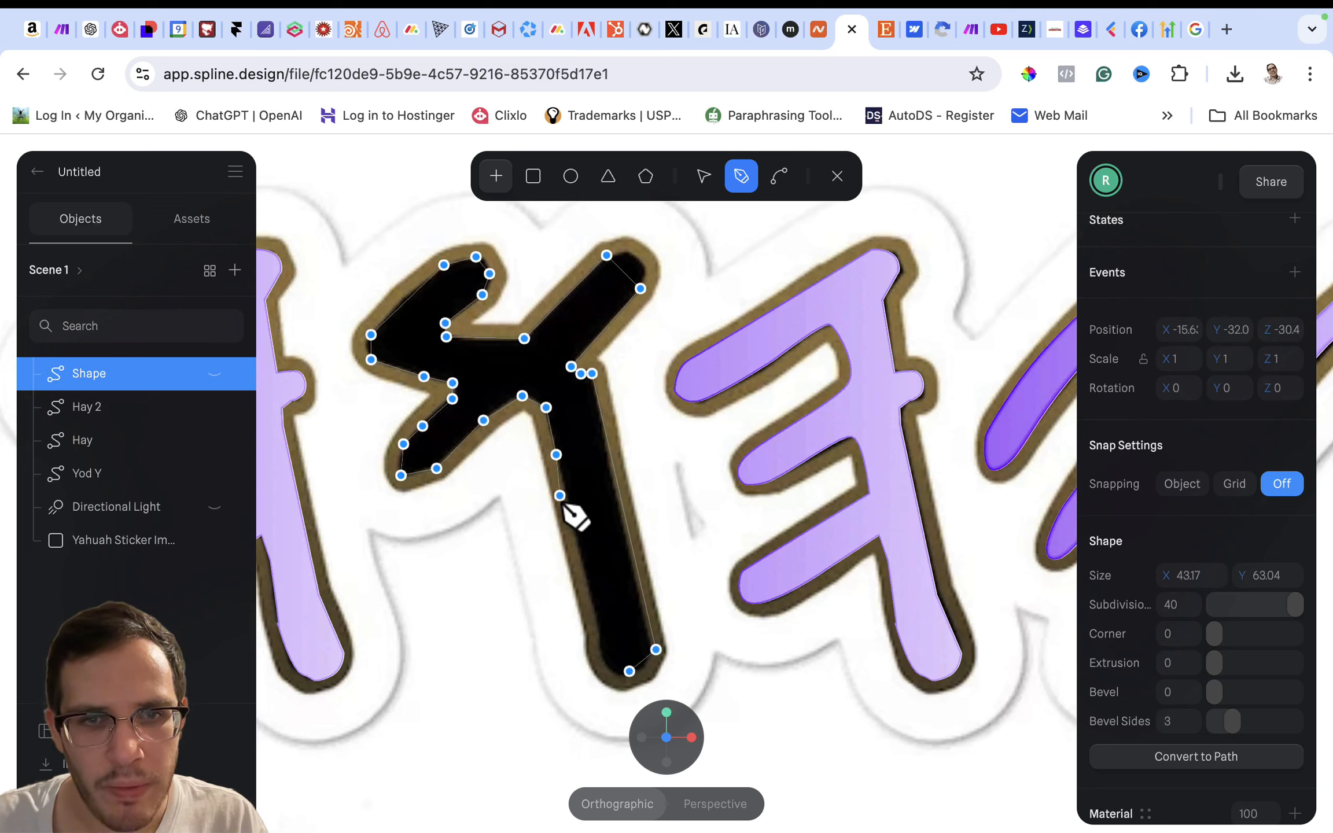
click(570, 520)
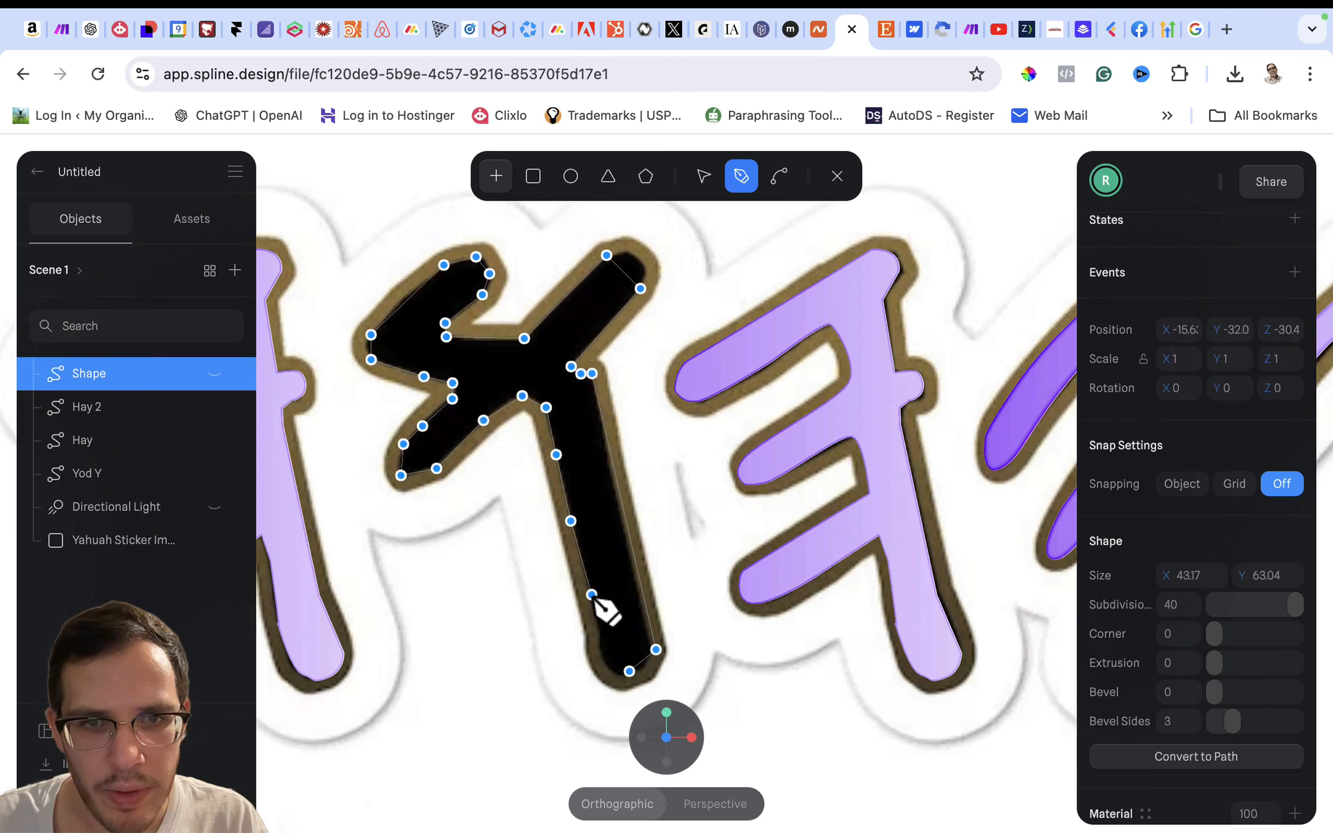
click(590, 594)
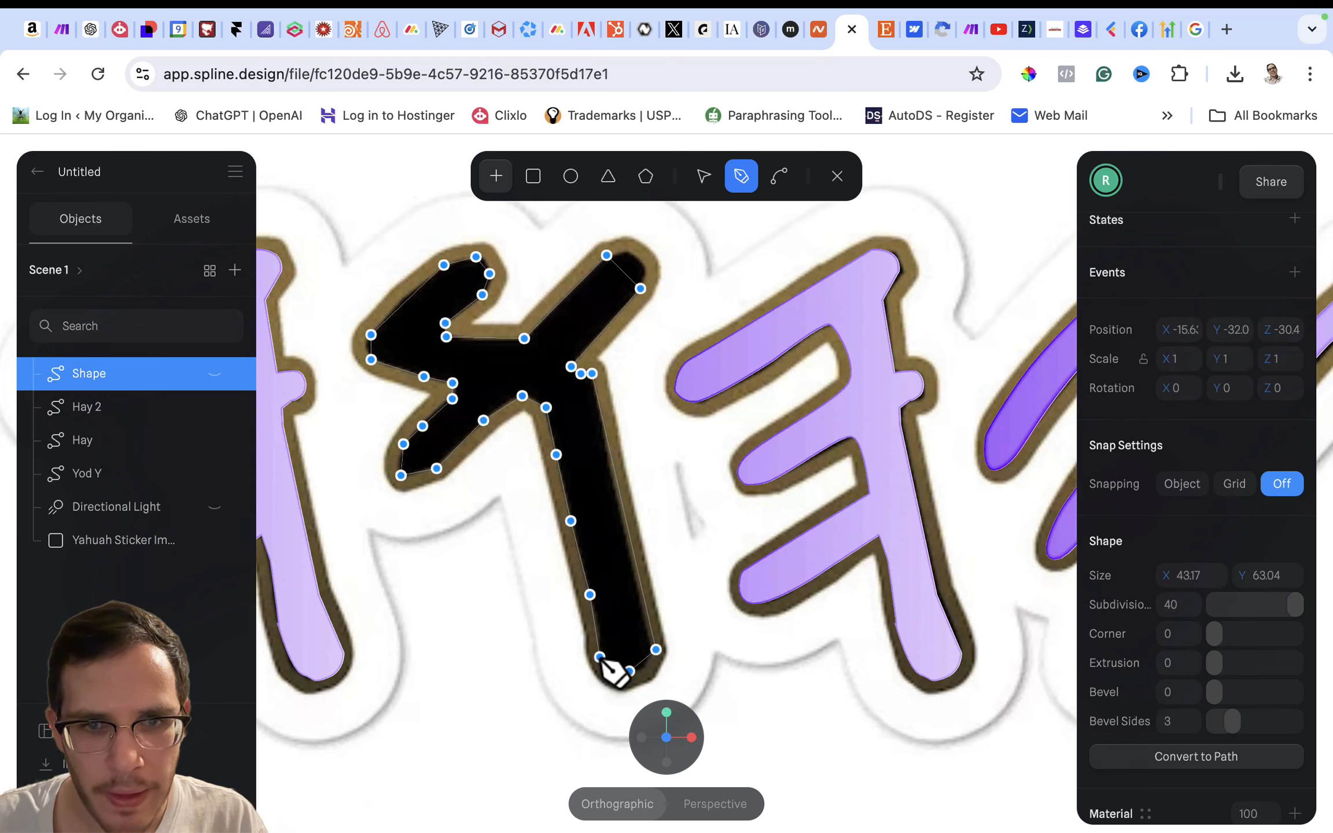
click(601, 659)
click(629, 670)
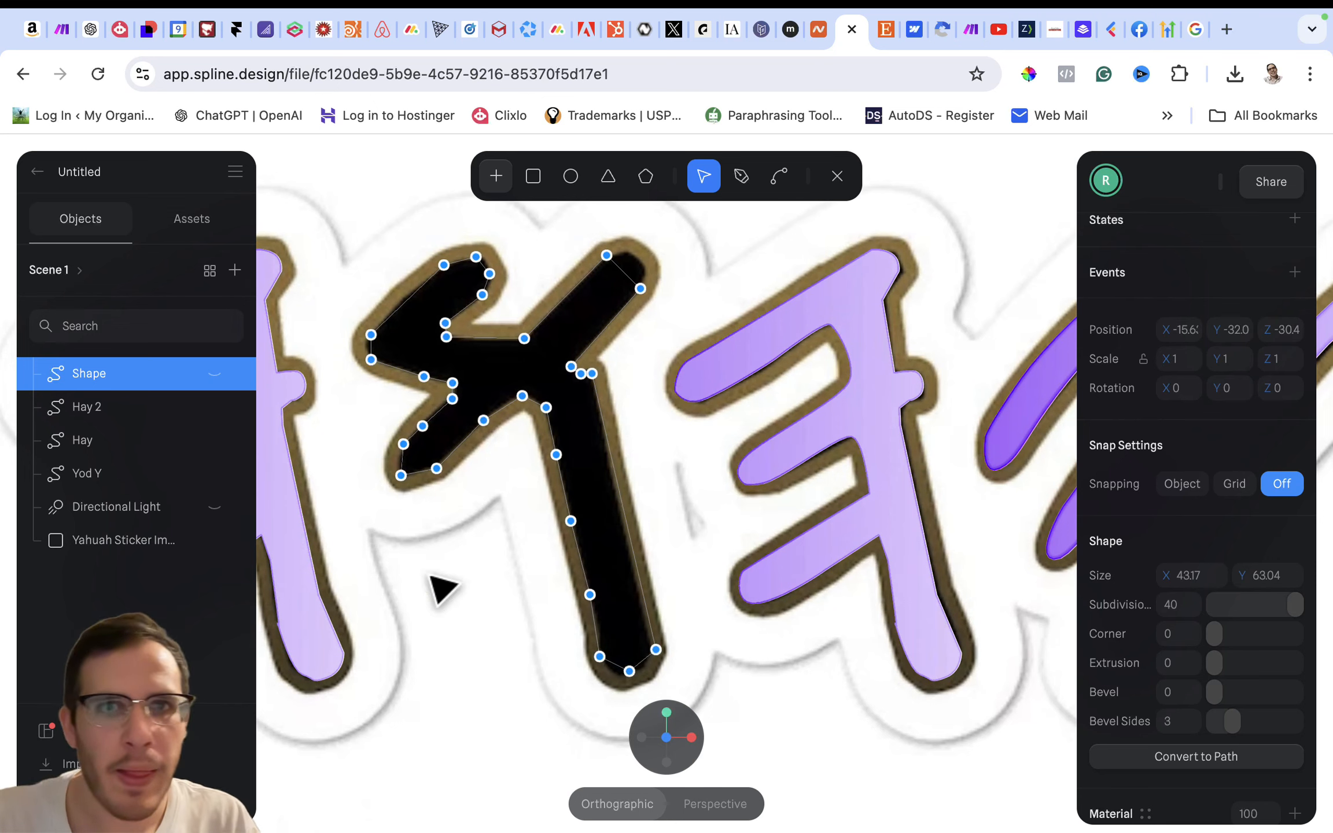
- Curve the bottom point of the letter's foot and nudge the two neighbouring points inward to fit the outline
click(783, 184)
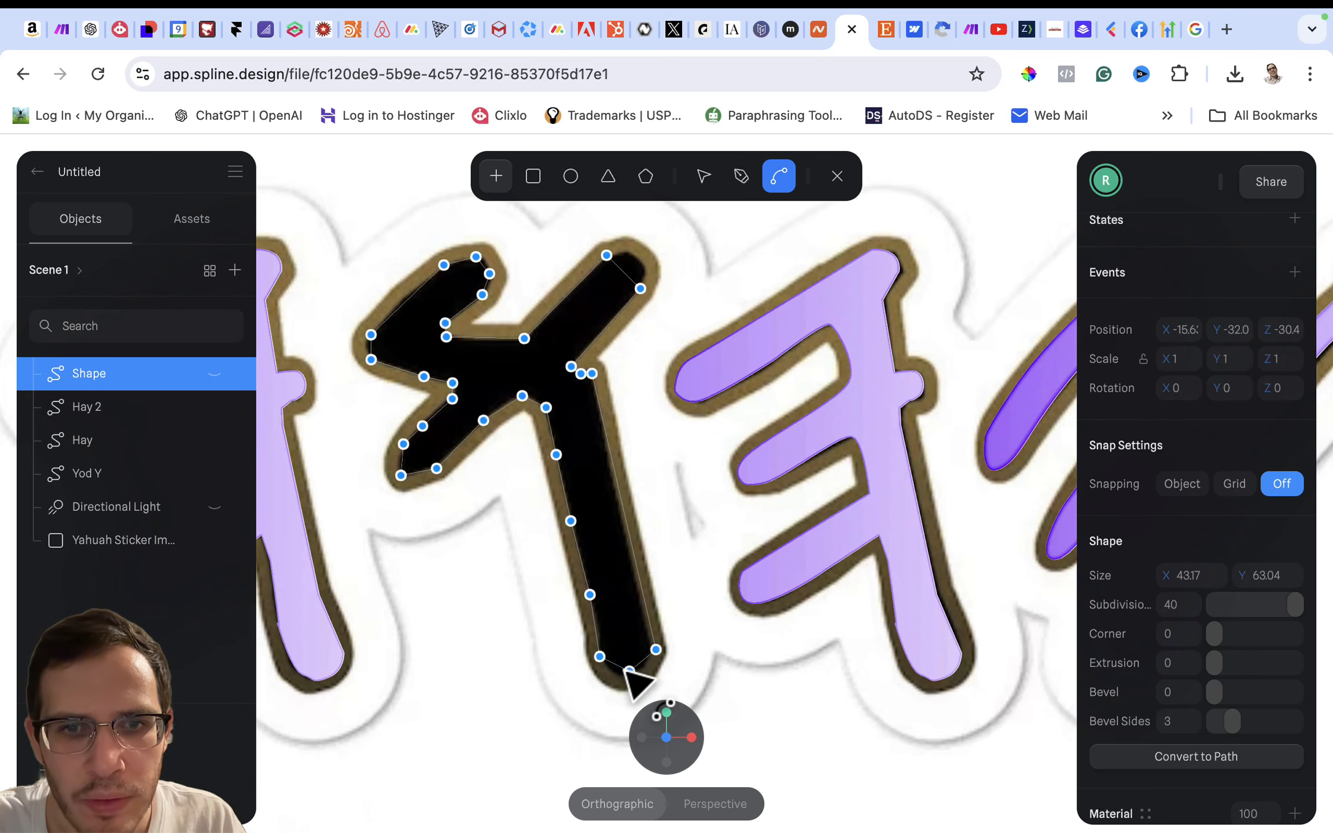
drag(629, 671, 652, 668)
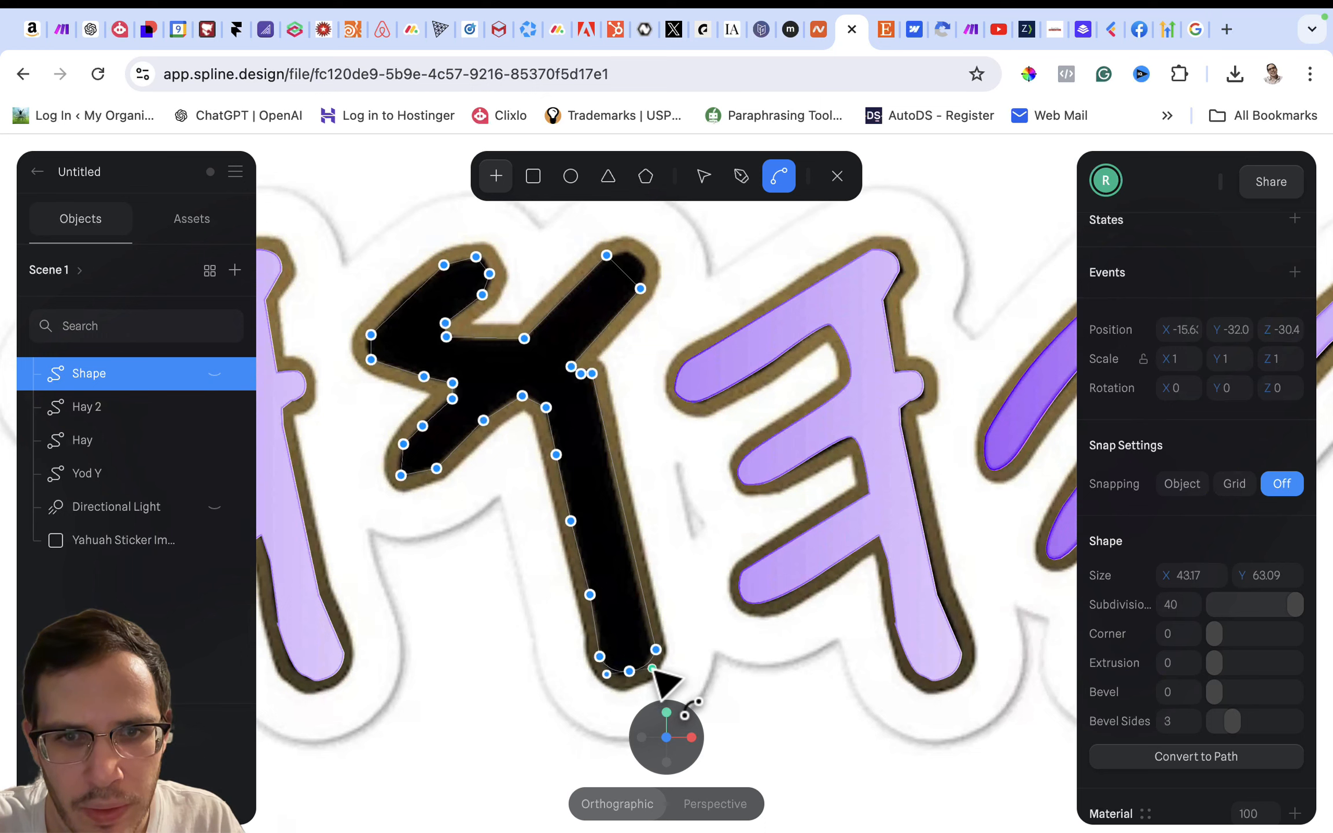
click(703, 180)
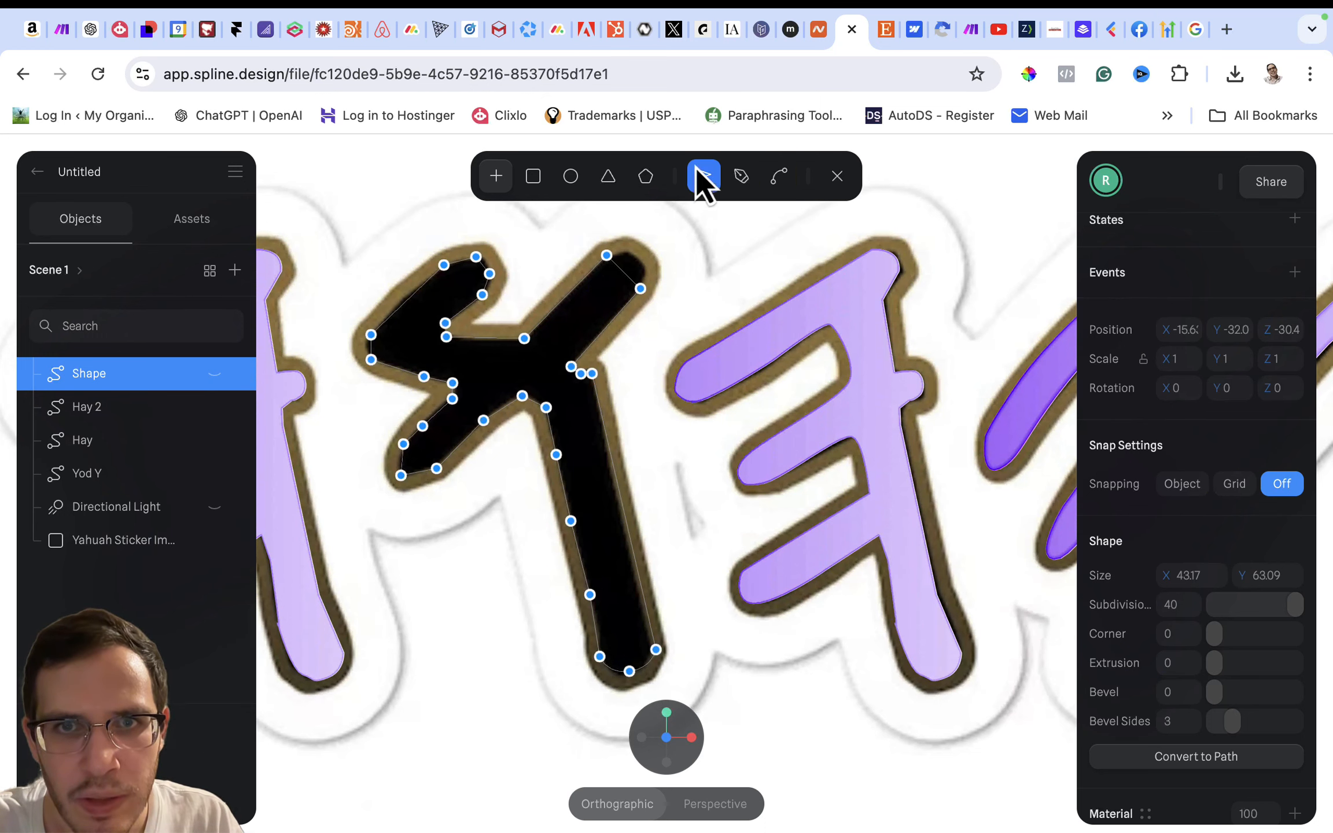
click(654, 650)
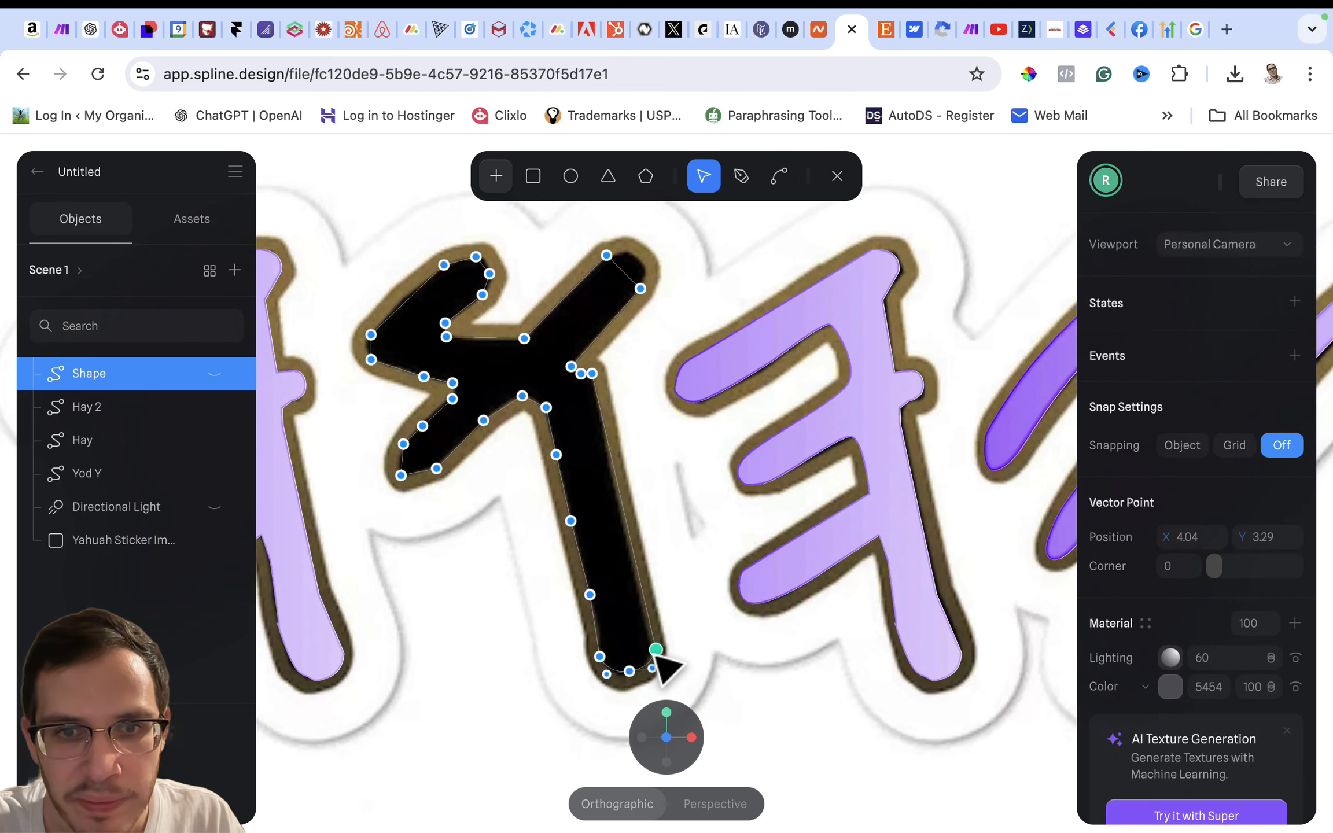
click(600, 656)
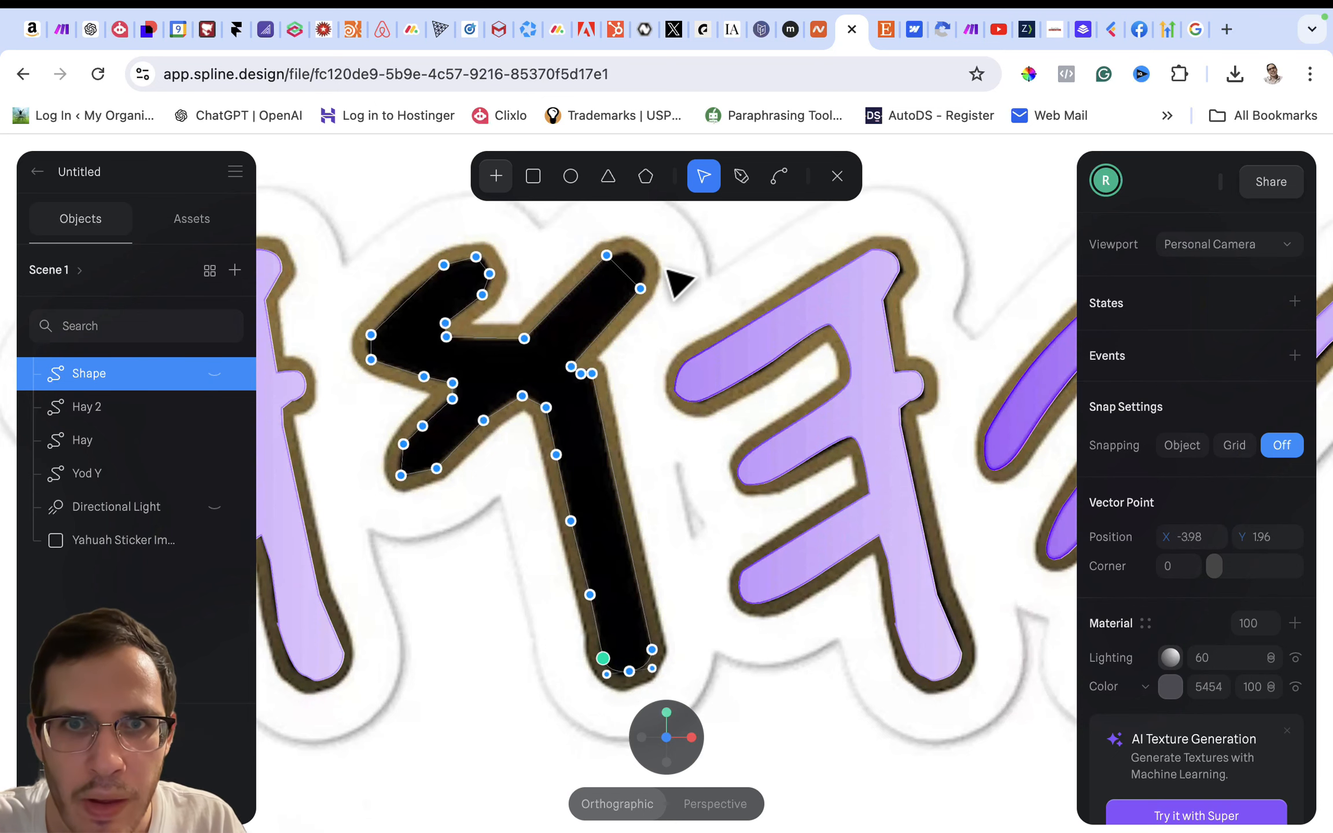
- Curve the upper-right arm's tip and the inner corner between the lower-left arm and stem, adjusting the corner's handle and neighbouring stem point
click(778, 176)
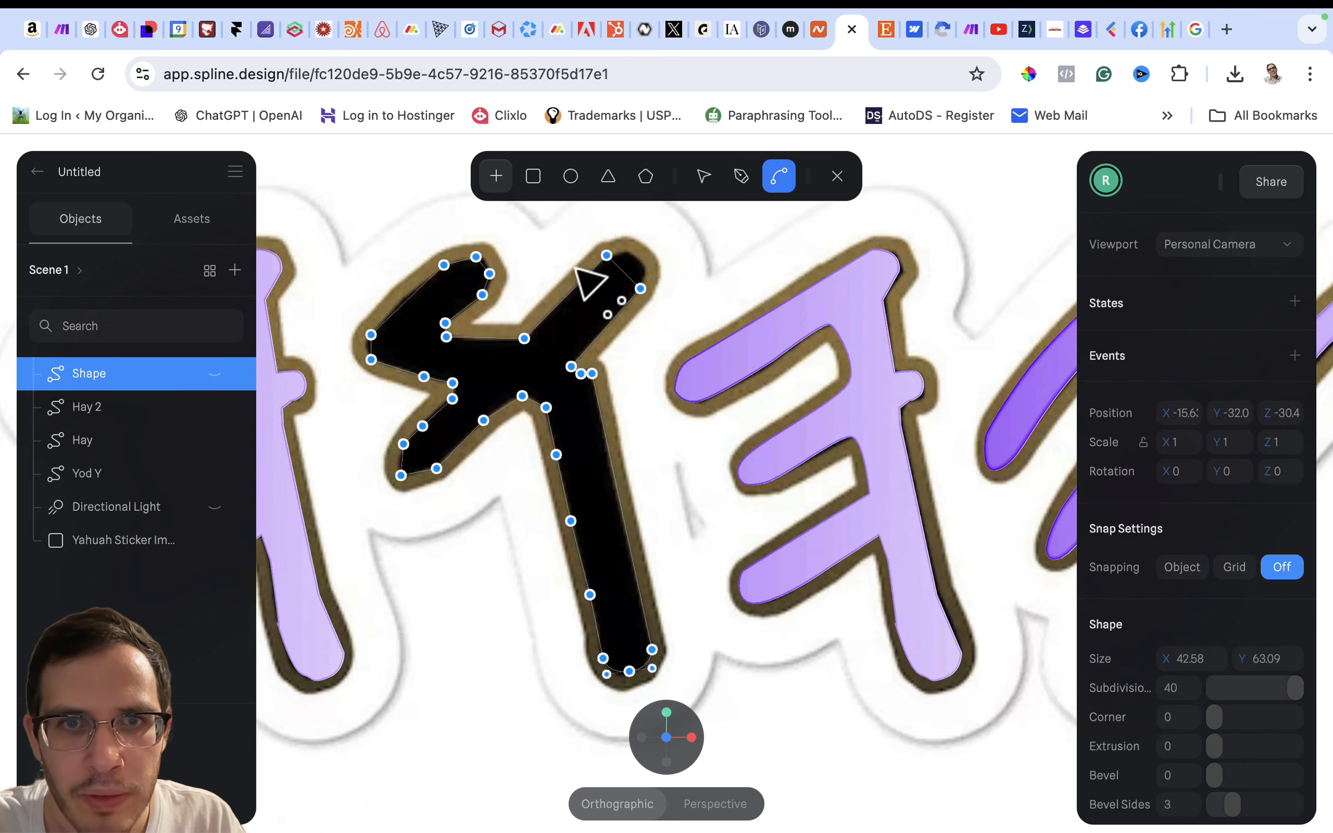
drag(605, 258, 547, 270)
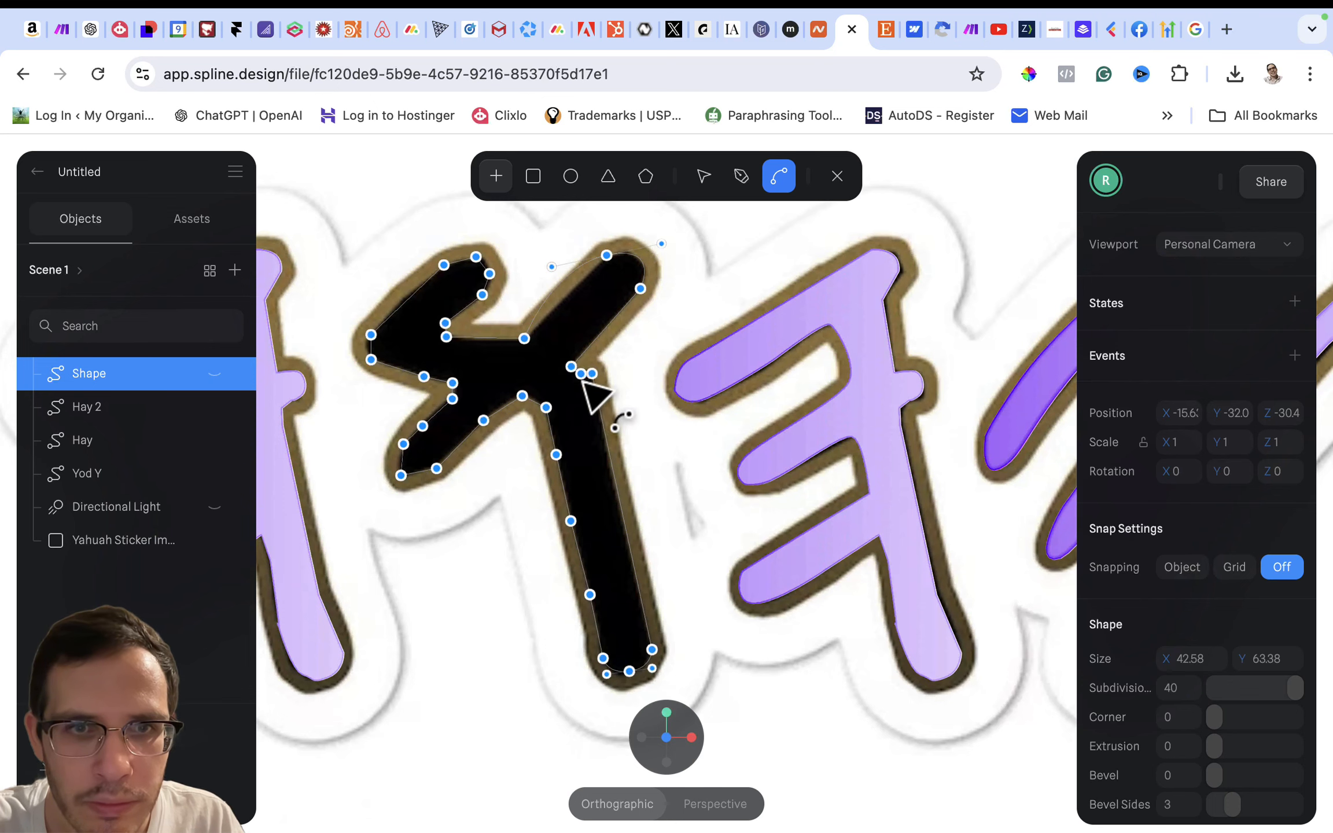
mouse_move(522, 395)
mouse_down()
mouse_move(547, 389)
mouse_move(559, 410)
mouse_move(524, 366)
mouse_move(512, 374)
mouse_up()
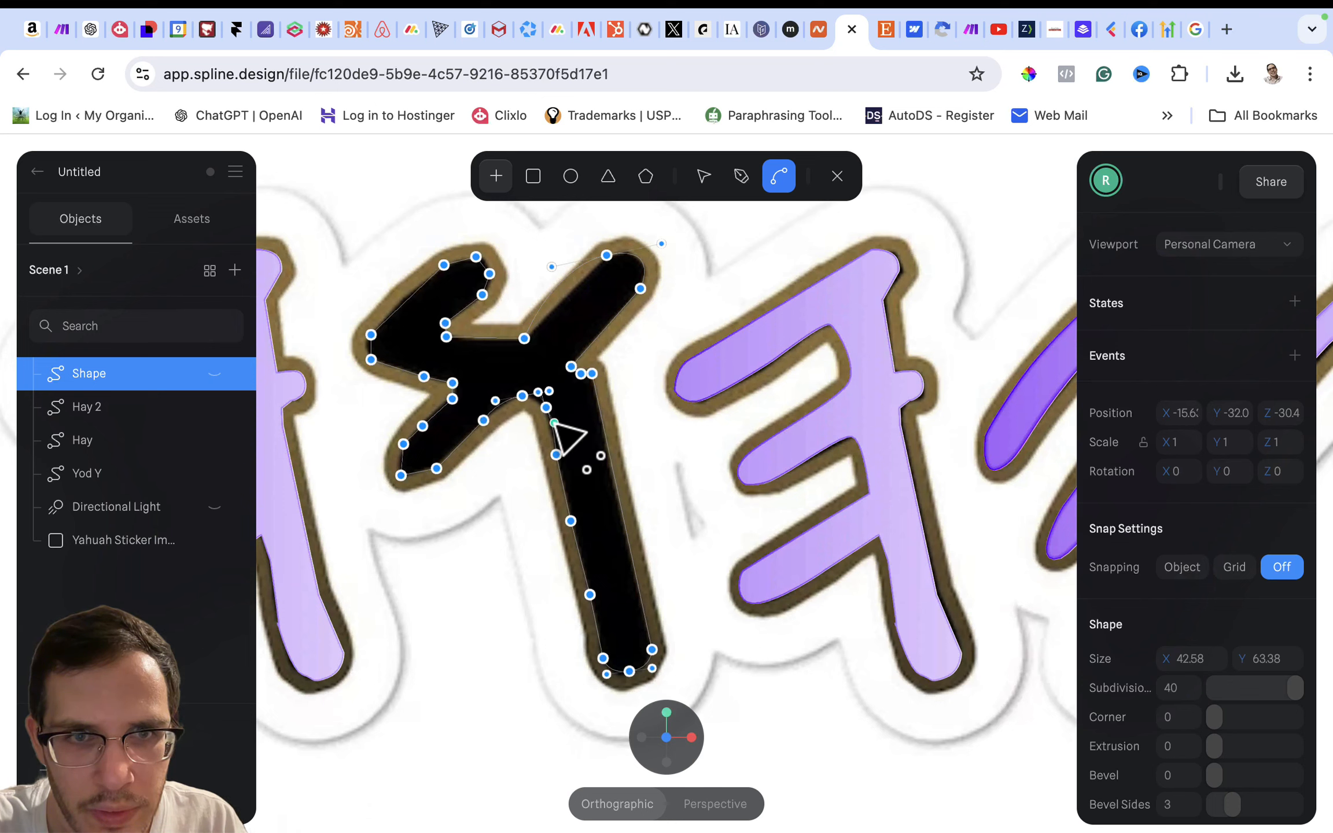
click(687, 191)
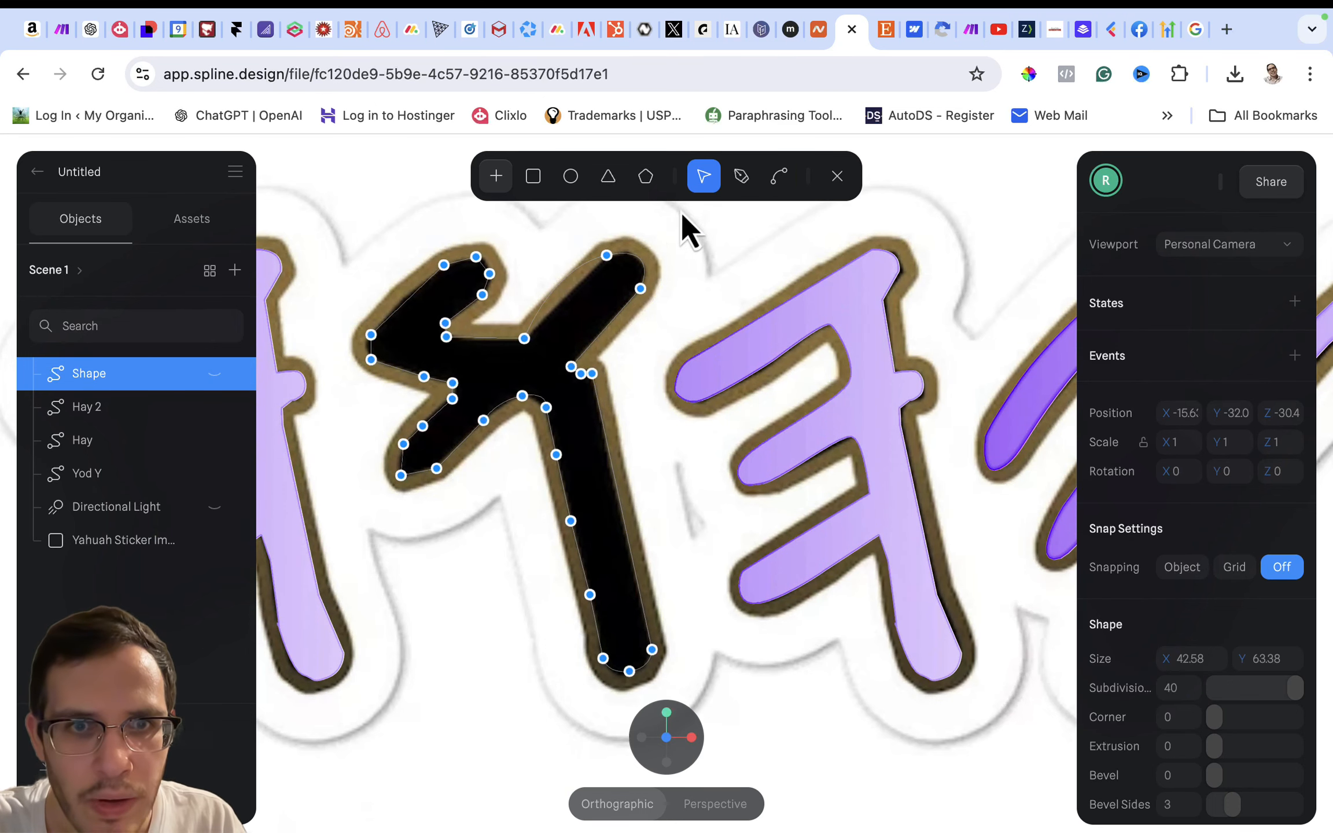
click(545, 406)
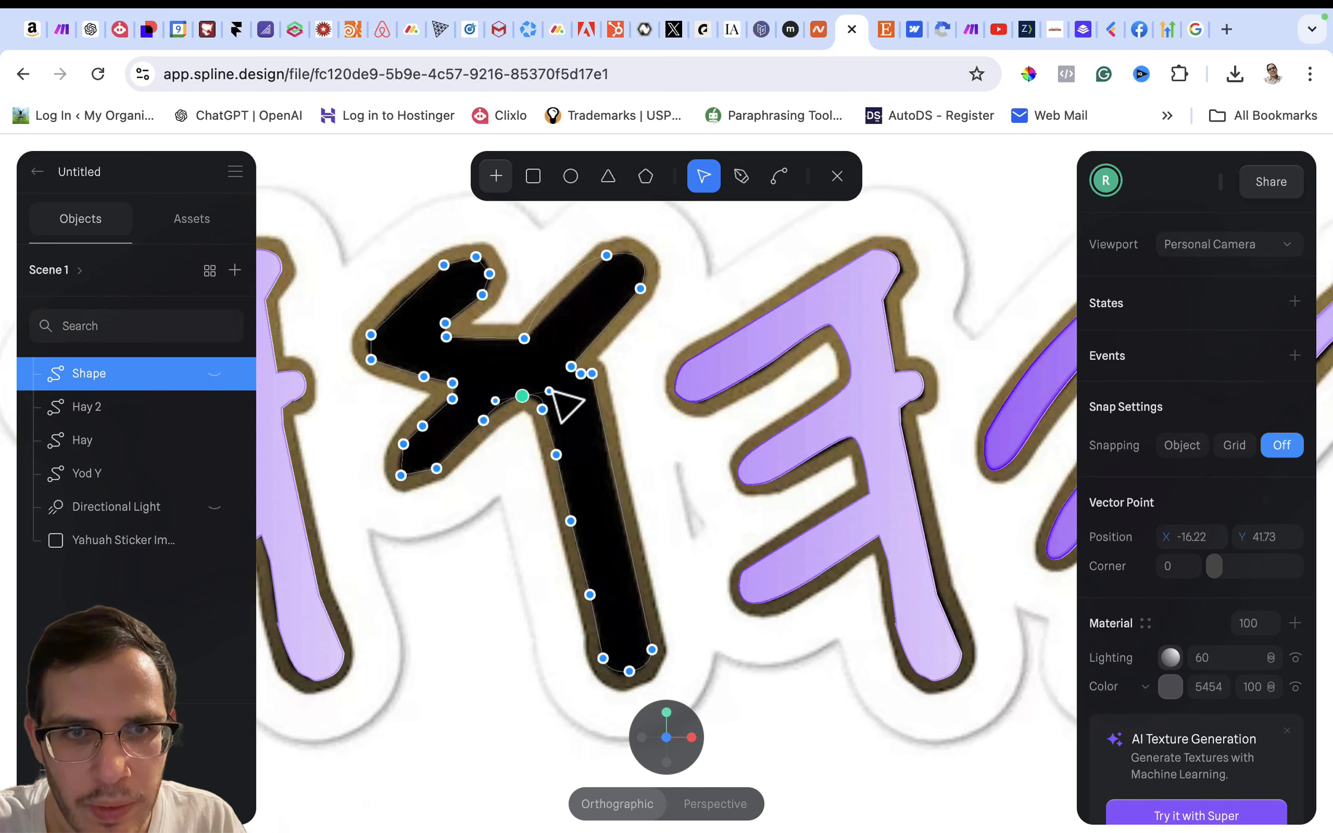
drag(550, 392, 531, 392)
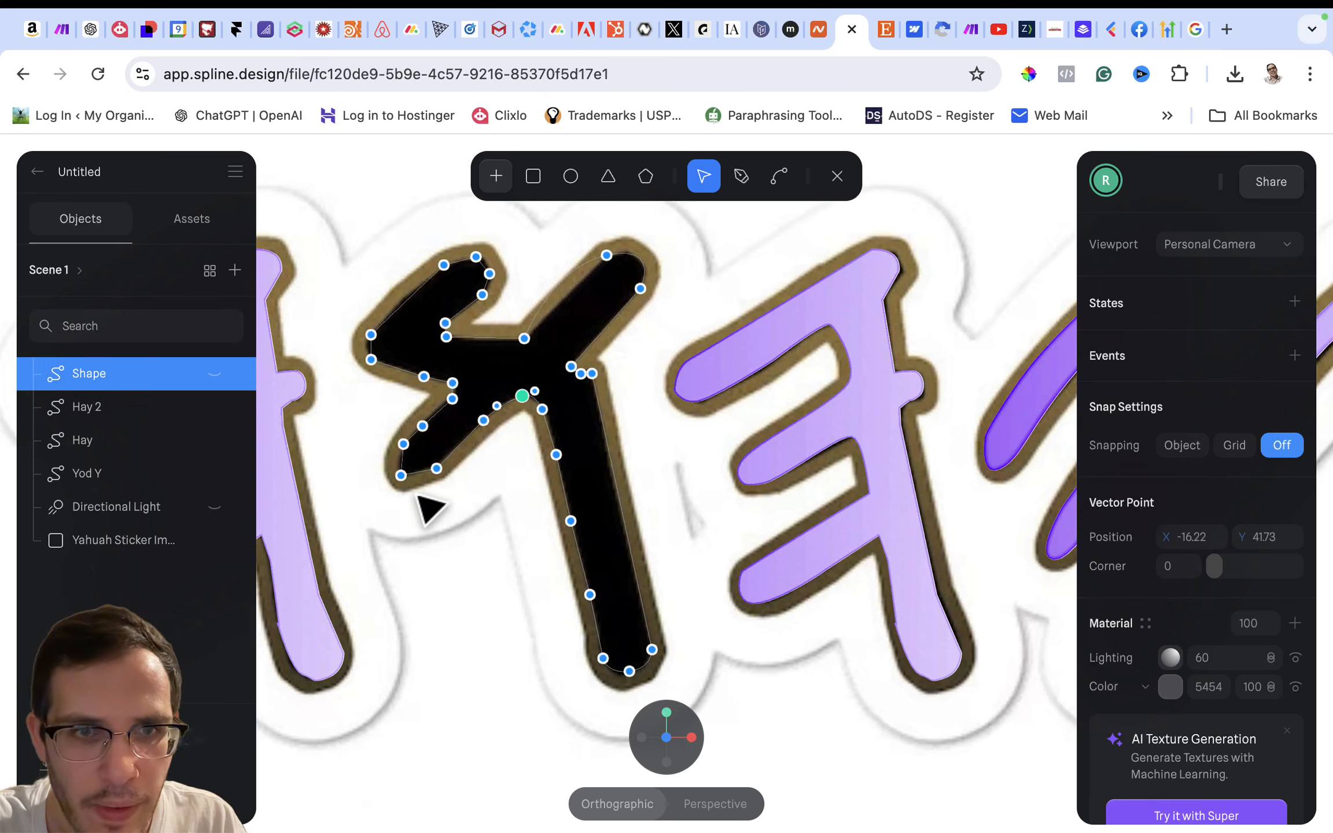
- Move the lower-left arm's tip point slightly outward and curve the tip and the point on its underside to follow the outline
drag(401, 475, 397, 476)
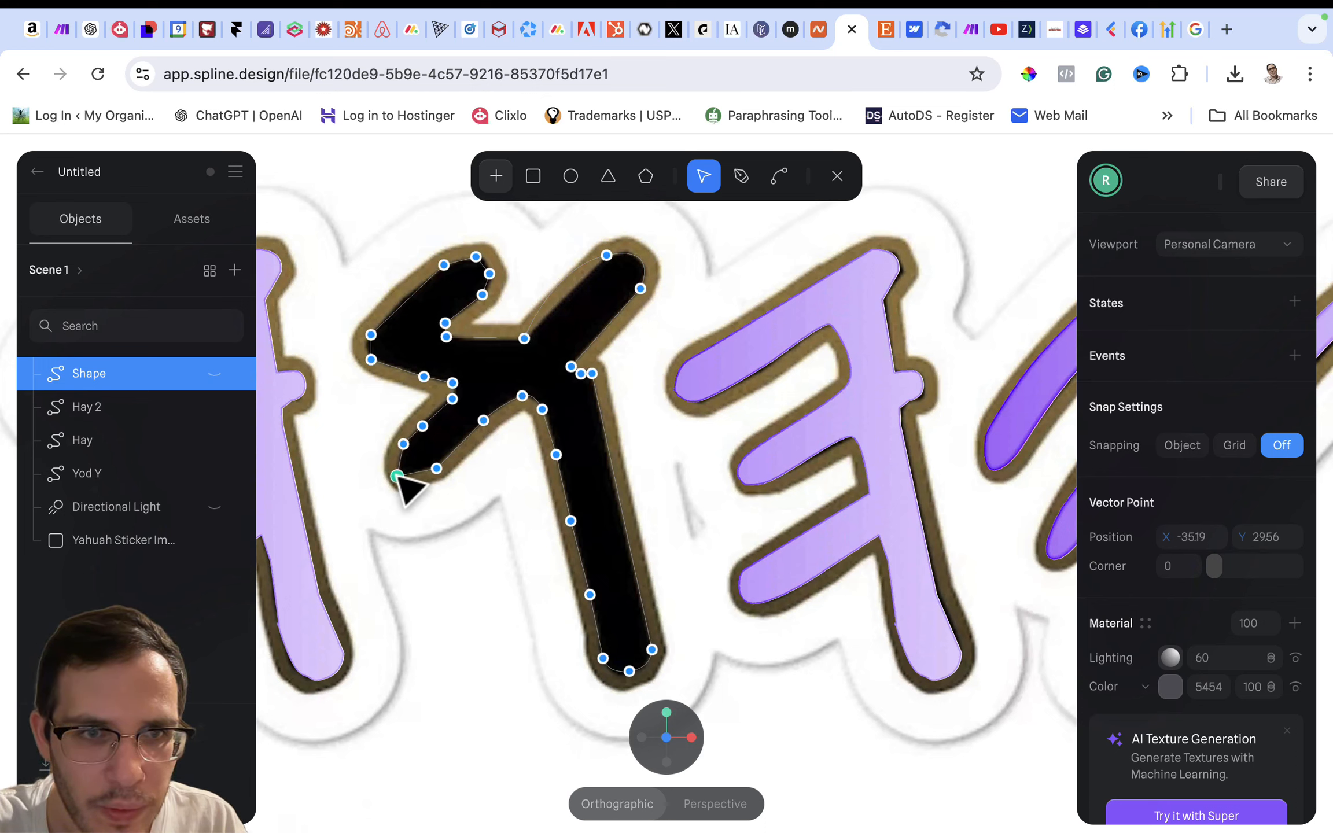
click(780, 180)
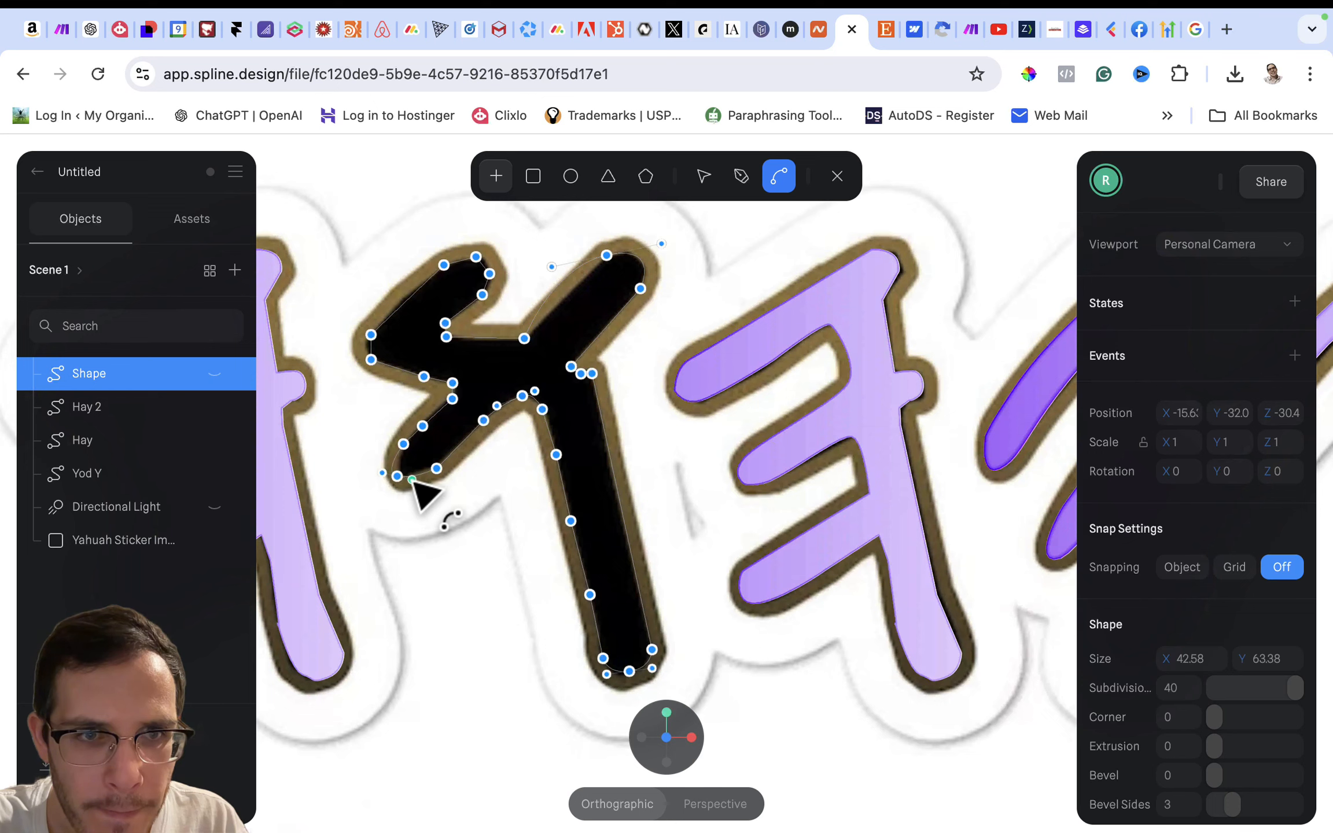
click(401, 487)
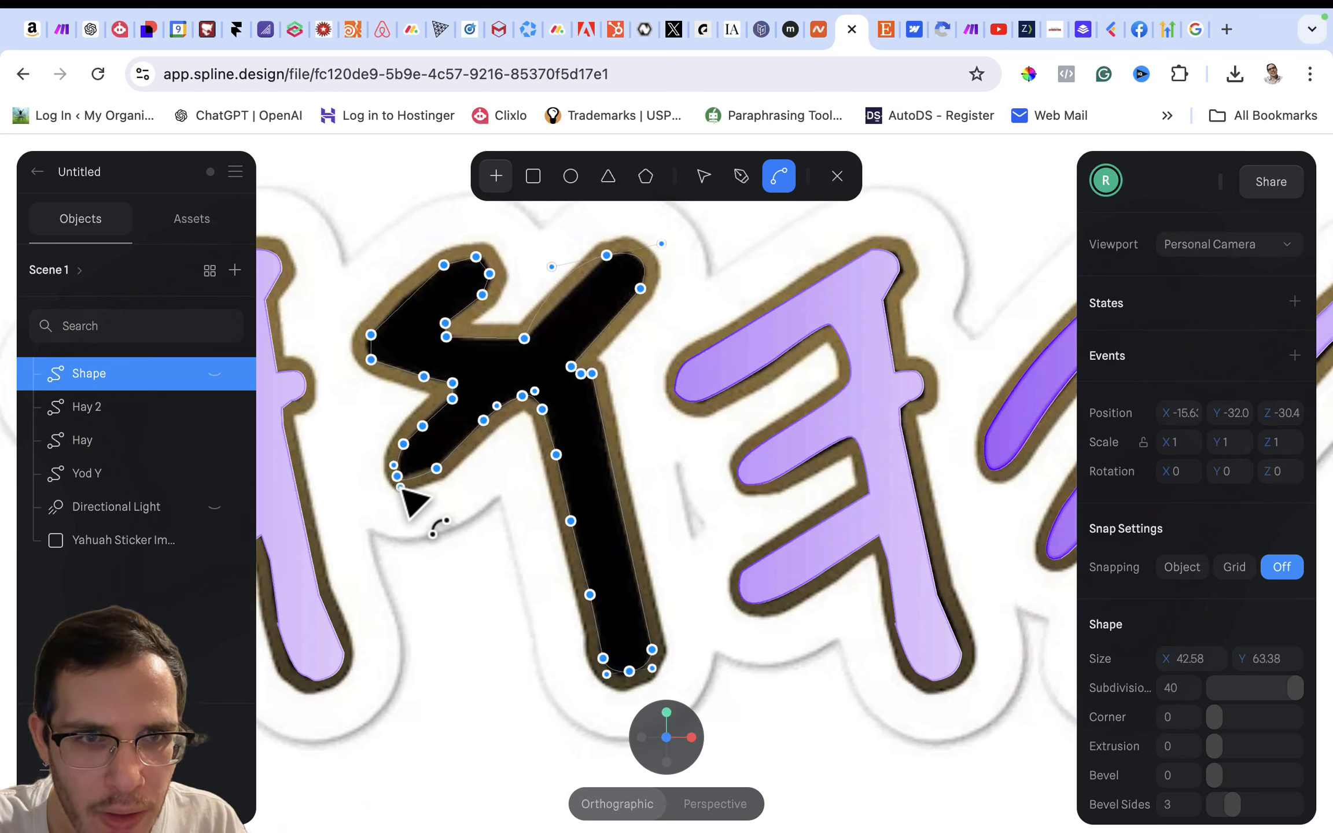
click(439, 474)
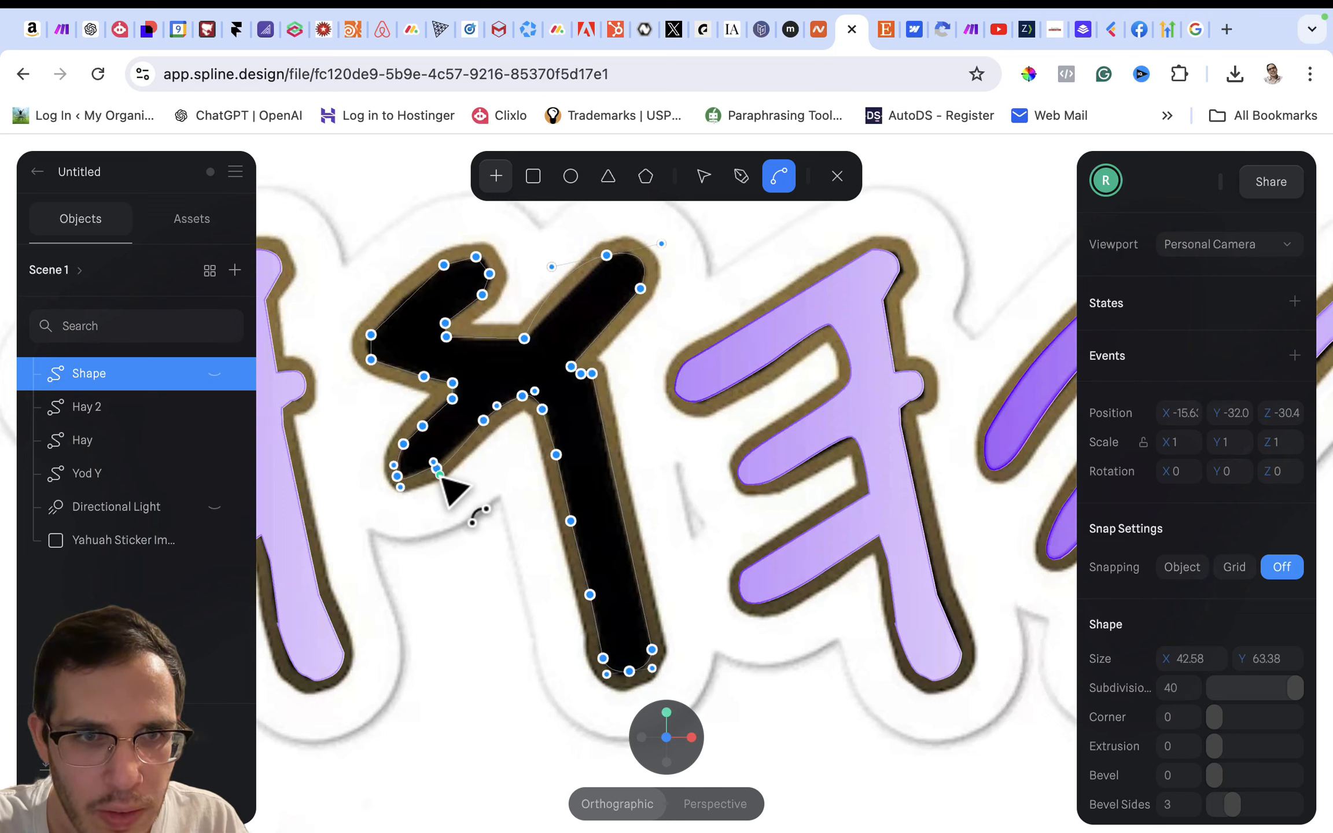
click(458, 469)
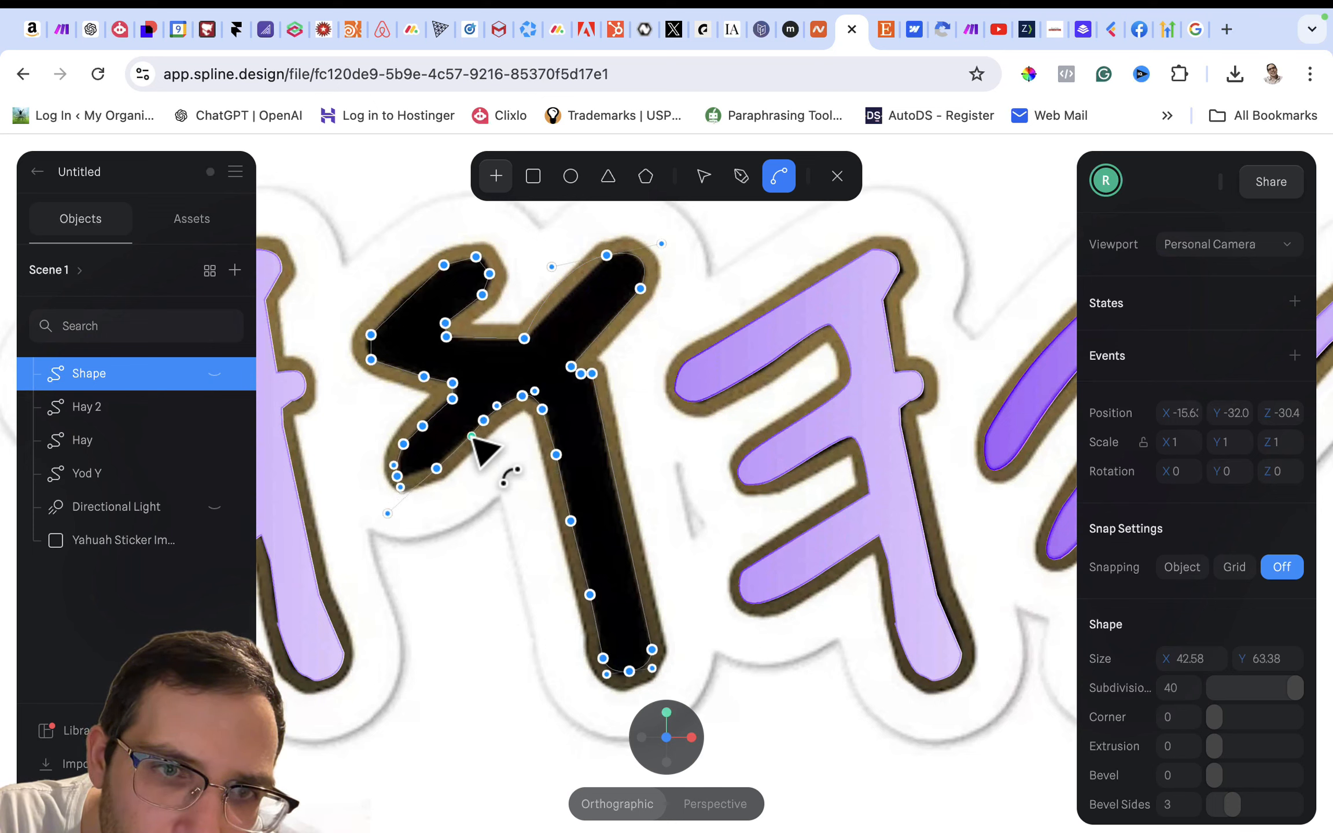
scroll(429, 480, up, 10)
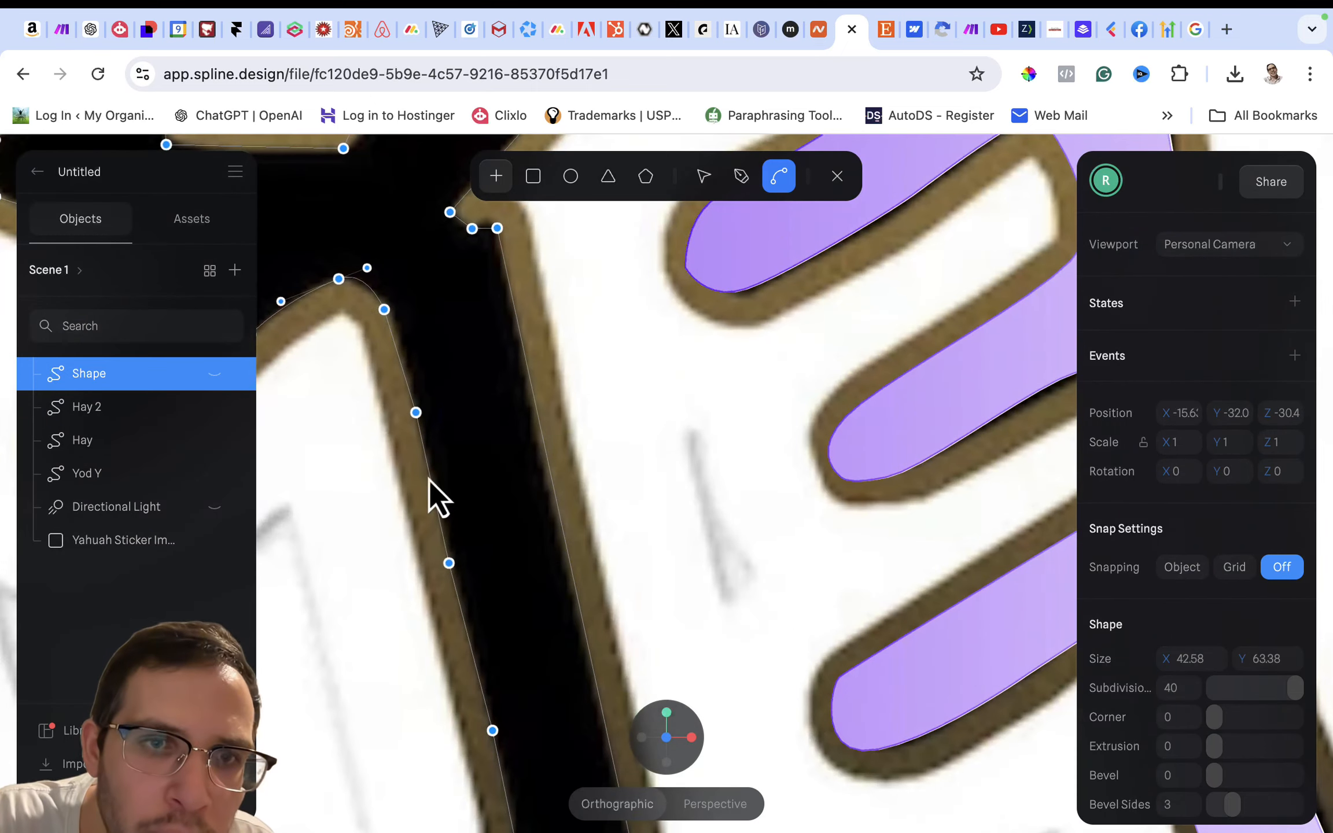
scroll(428, 476, down, 4)
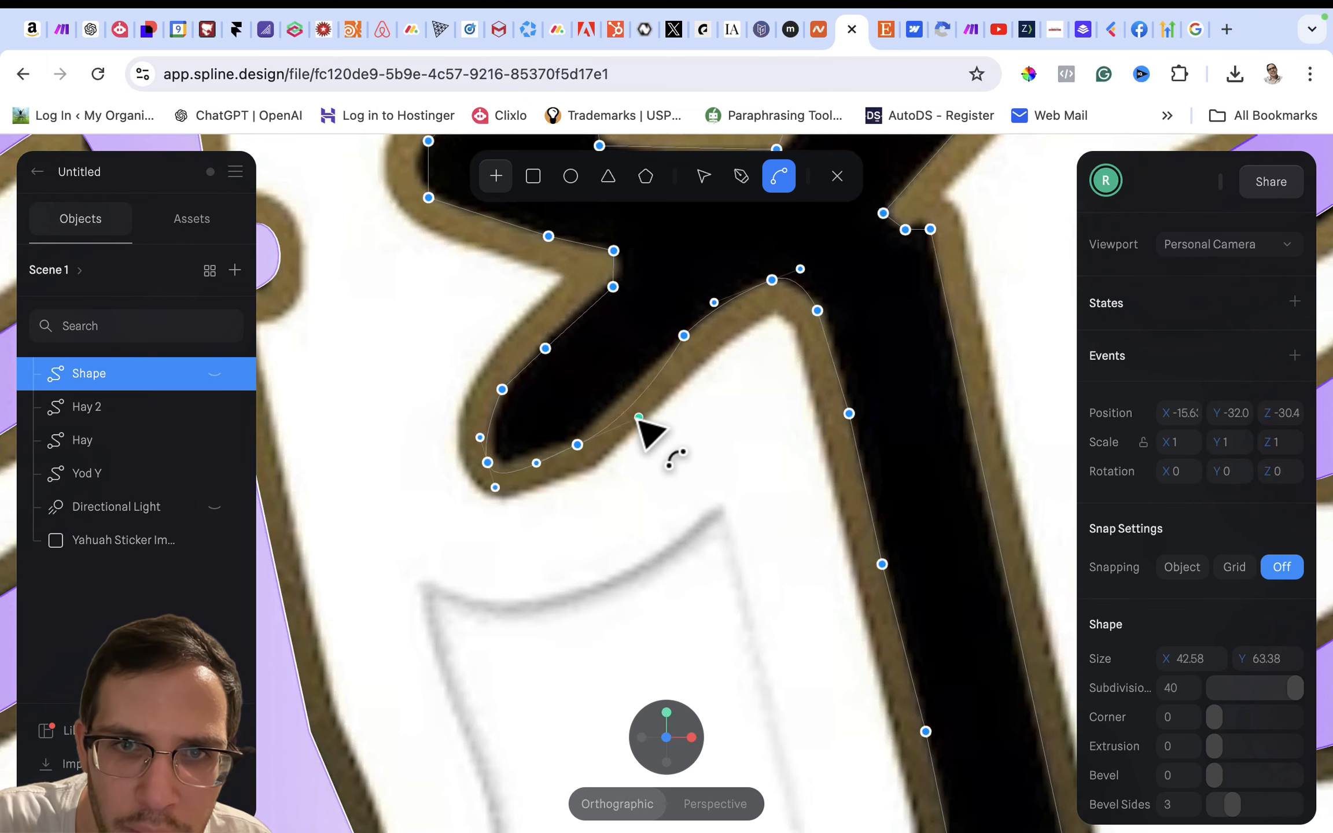
click(601, 425)
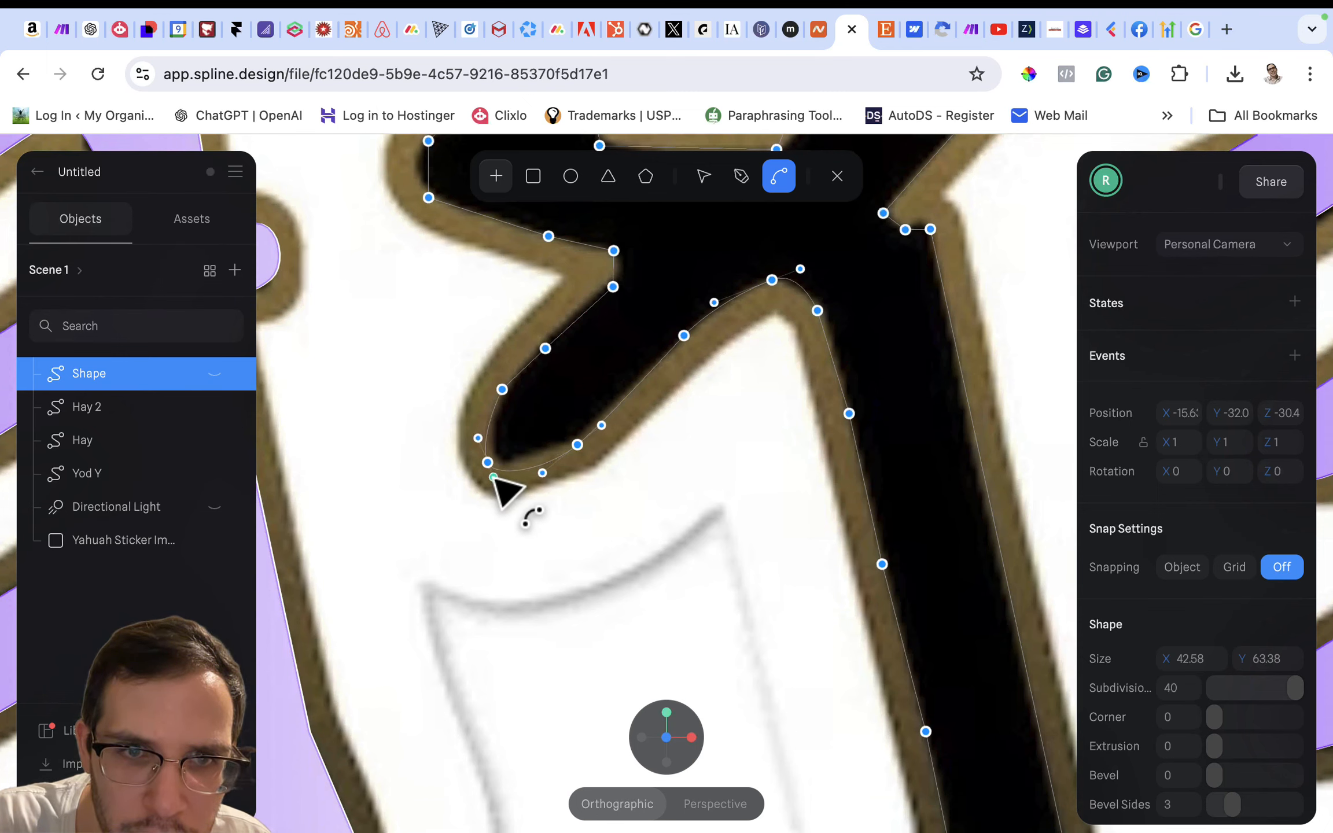
mouse_move(490, 467)
mouse_down()
mouse_move(498, 474)
mouse_move(490, 466)
mouse_up()
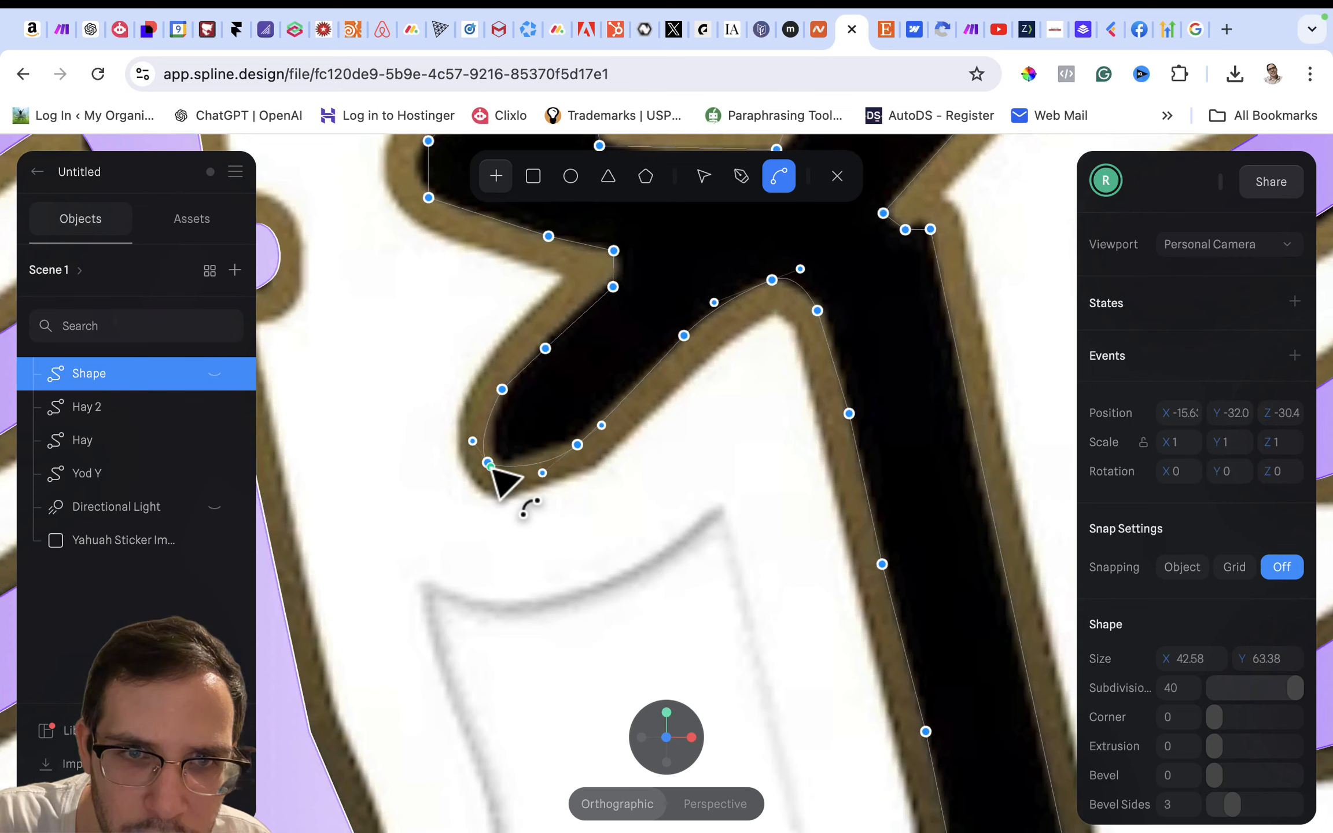
- Nudge the lower-left arm's tip point and the neighbouring underside point inward onto the black edge
click(703, 176)
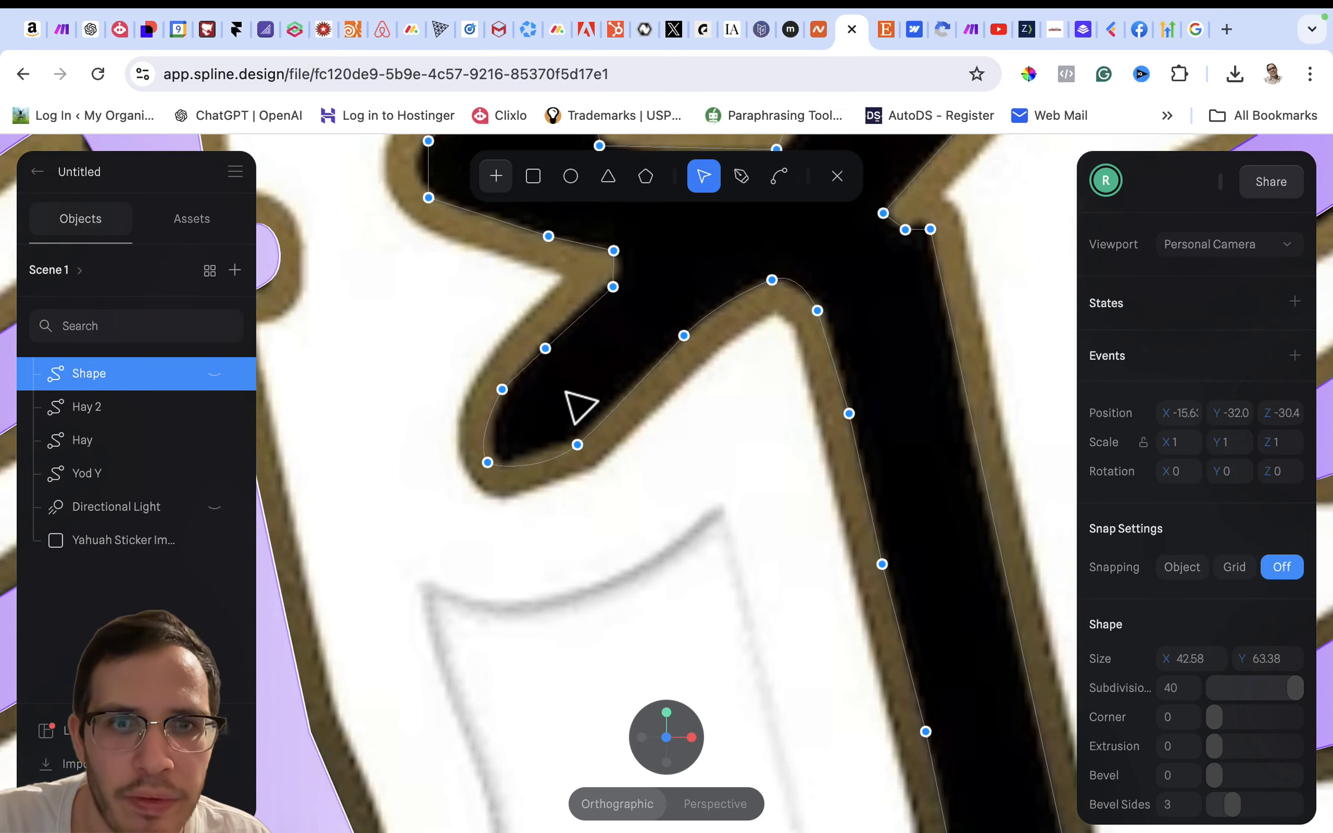
click(493, 462)
drag(496, 464, 577, 443)
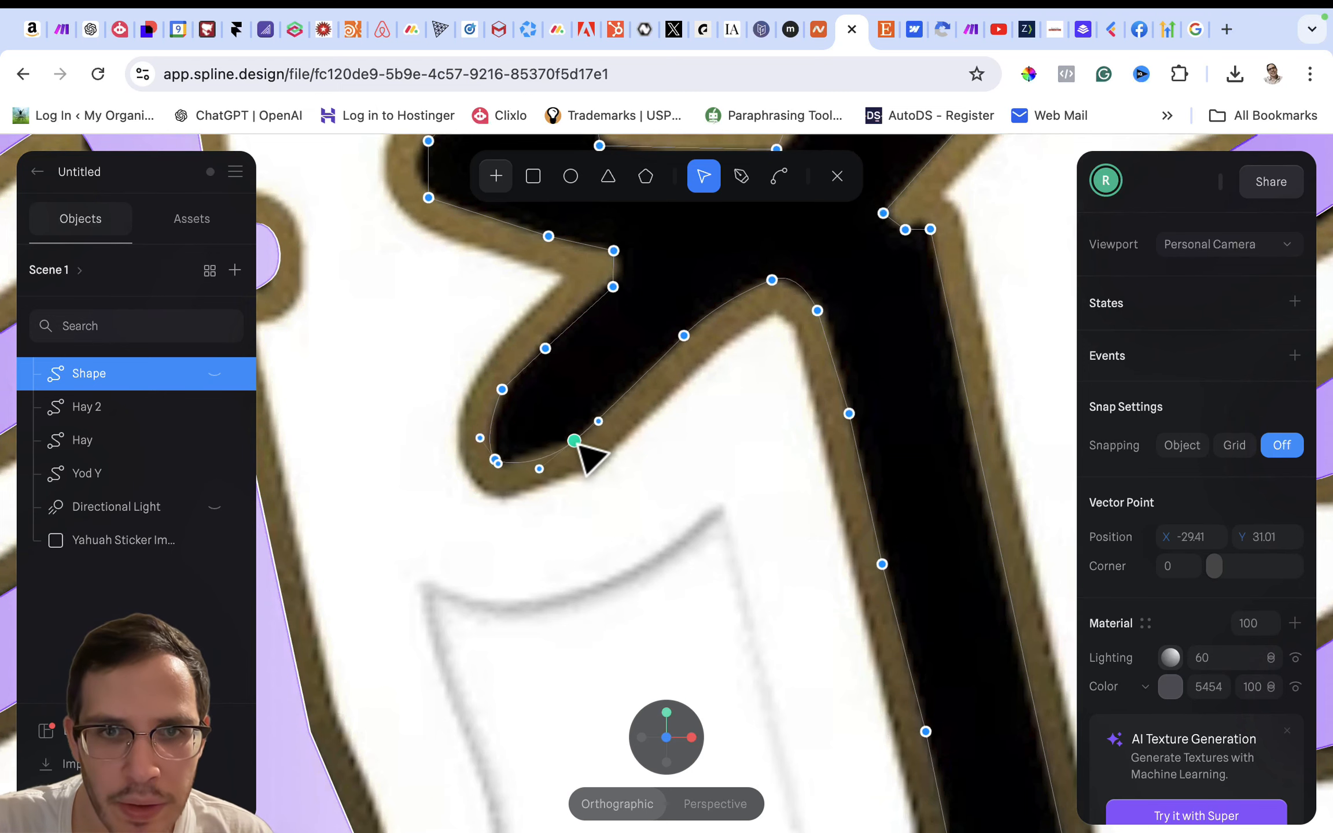
- Curve the points along the lower-left arm's upper edge and the lower point at the upper-left arm's outer bend
click(779, 177)
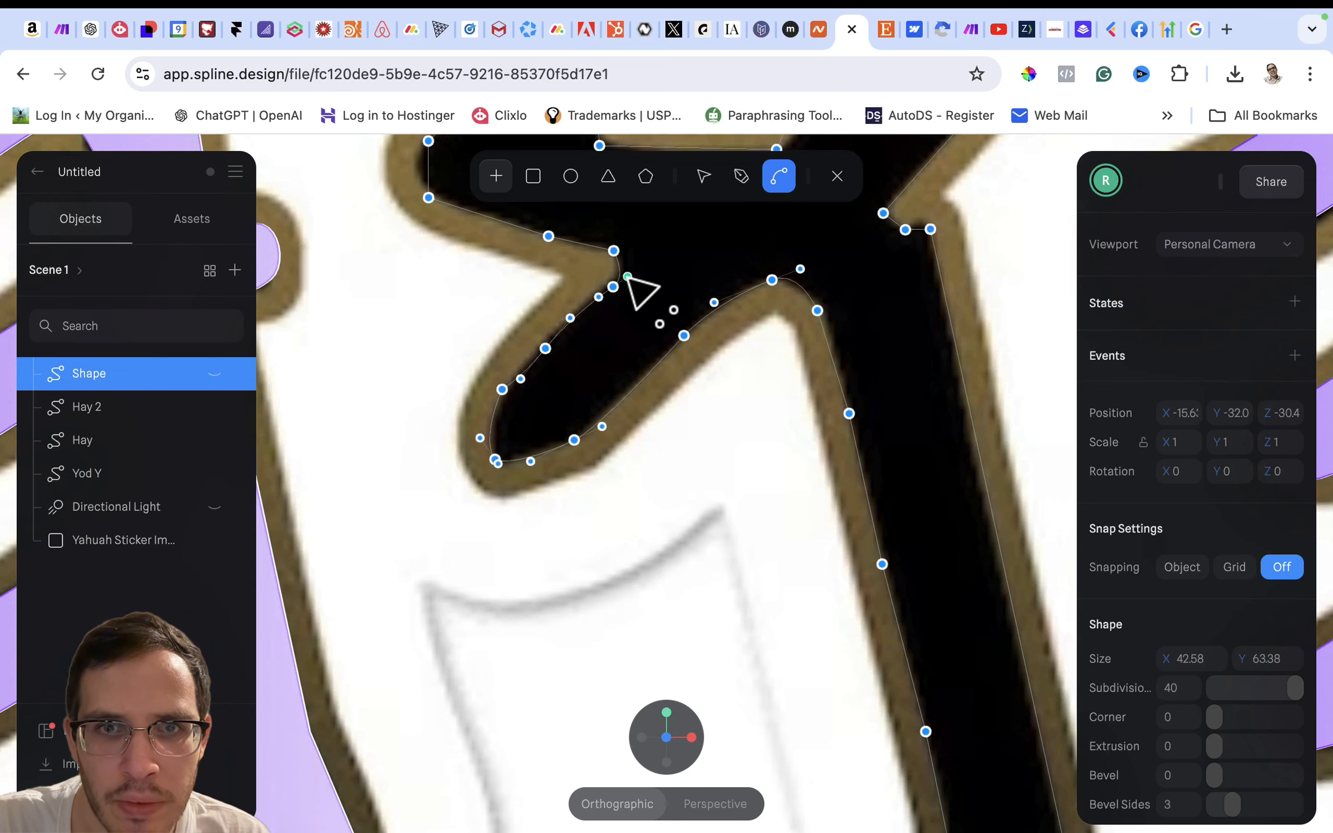
scroll(628, 278, up, 3)
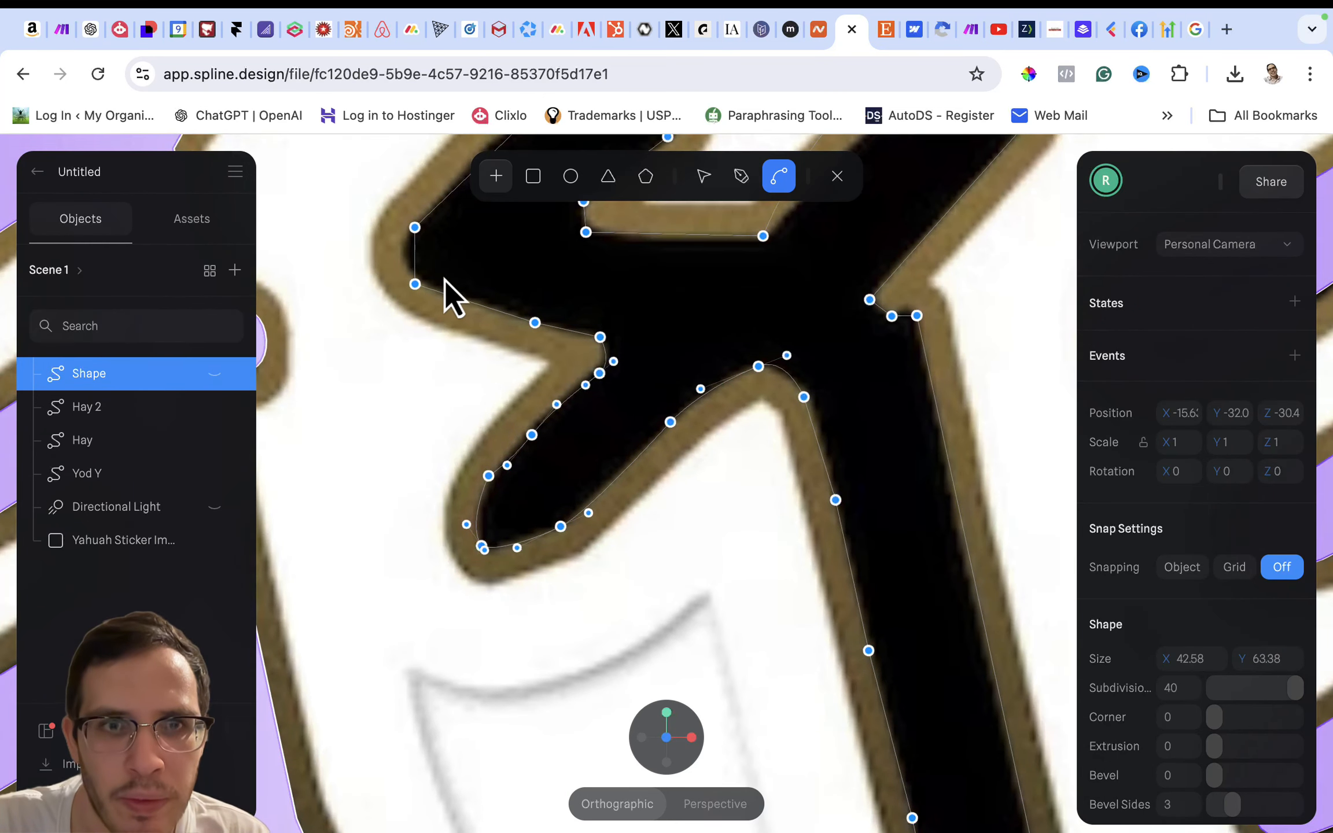
drag(414, 285, 442, 299)
scroll(443, 299, up, 6)
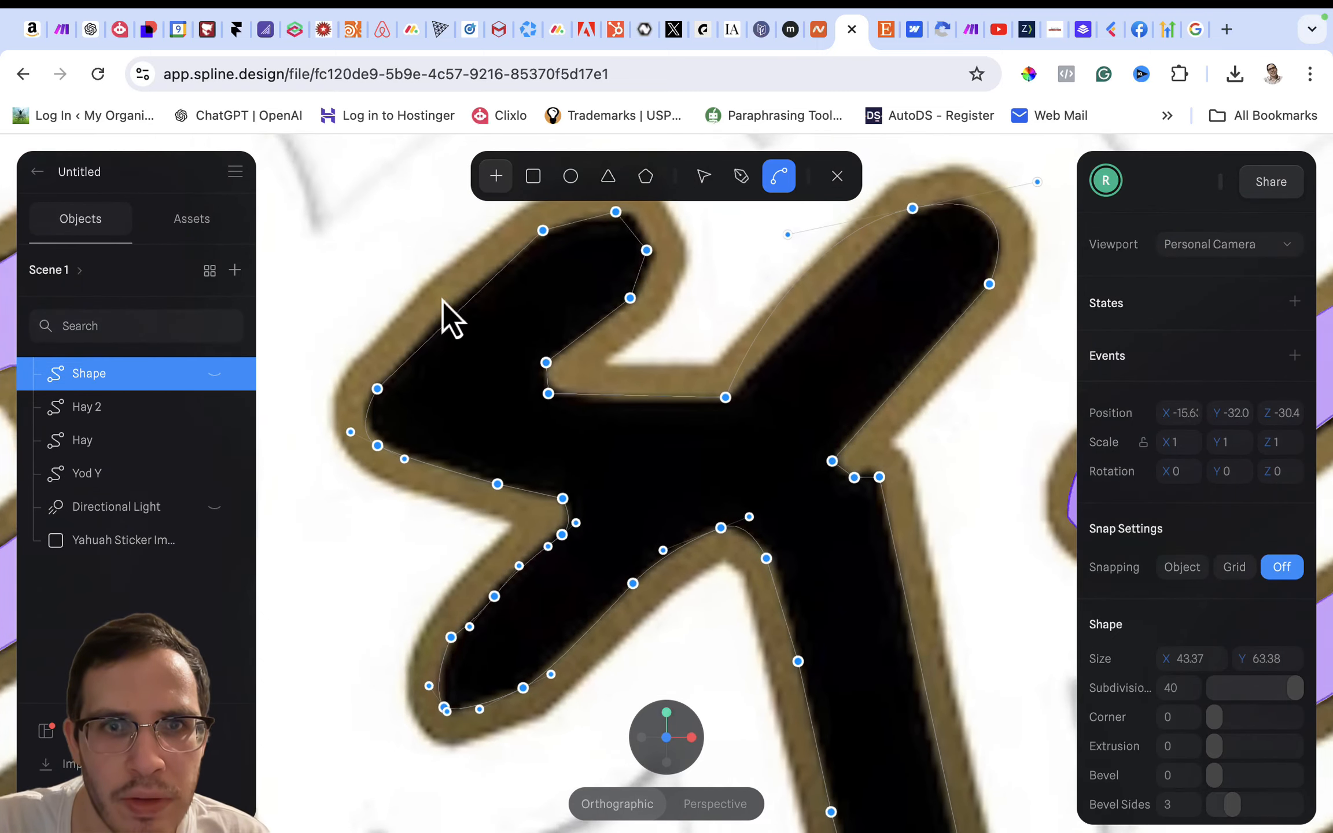
- Curve the points around the upper-left arm's top end and reposition its top and right-hand points to fit the outline
drag(532, 244, 627, 243)
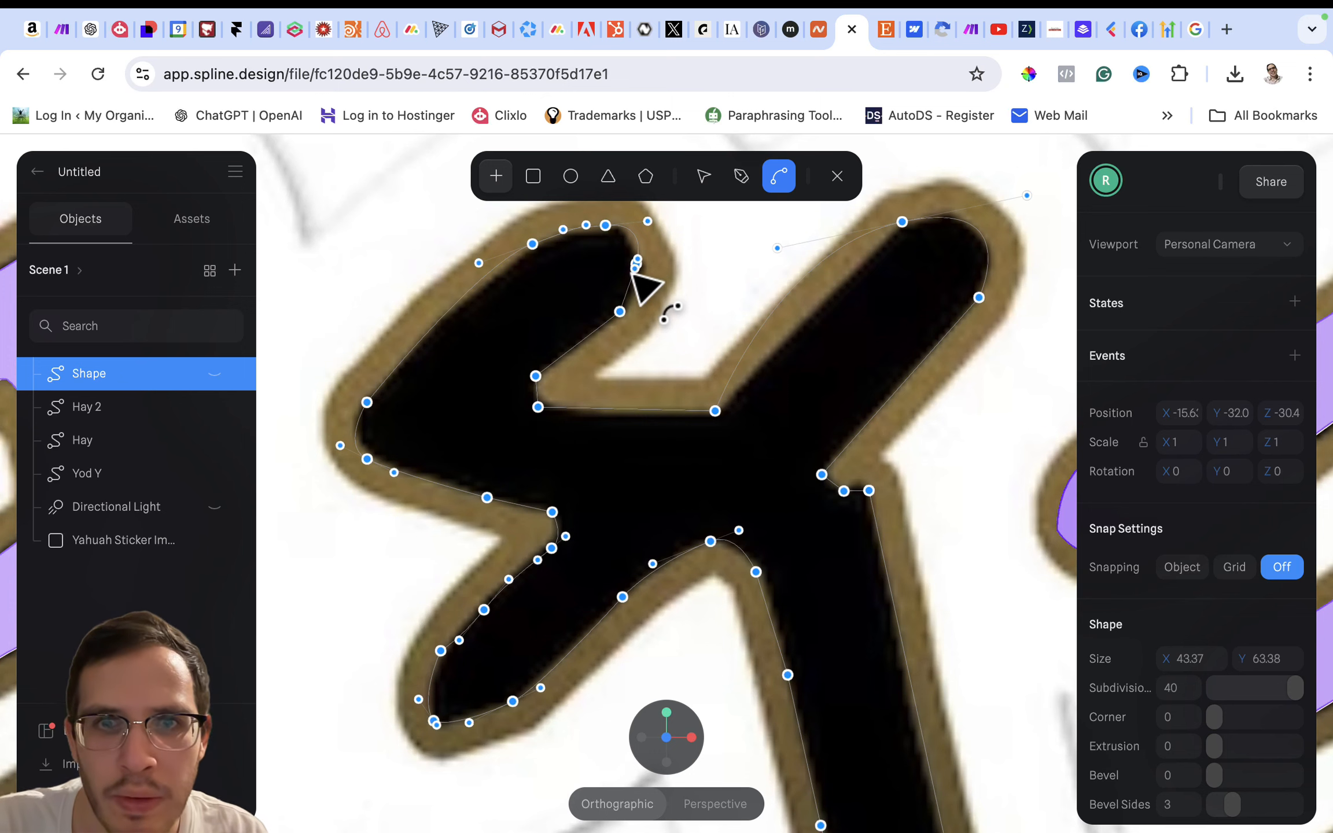
click(710, 173)
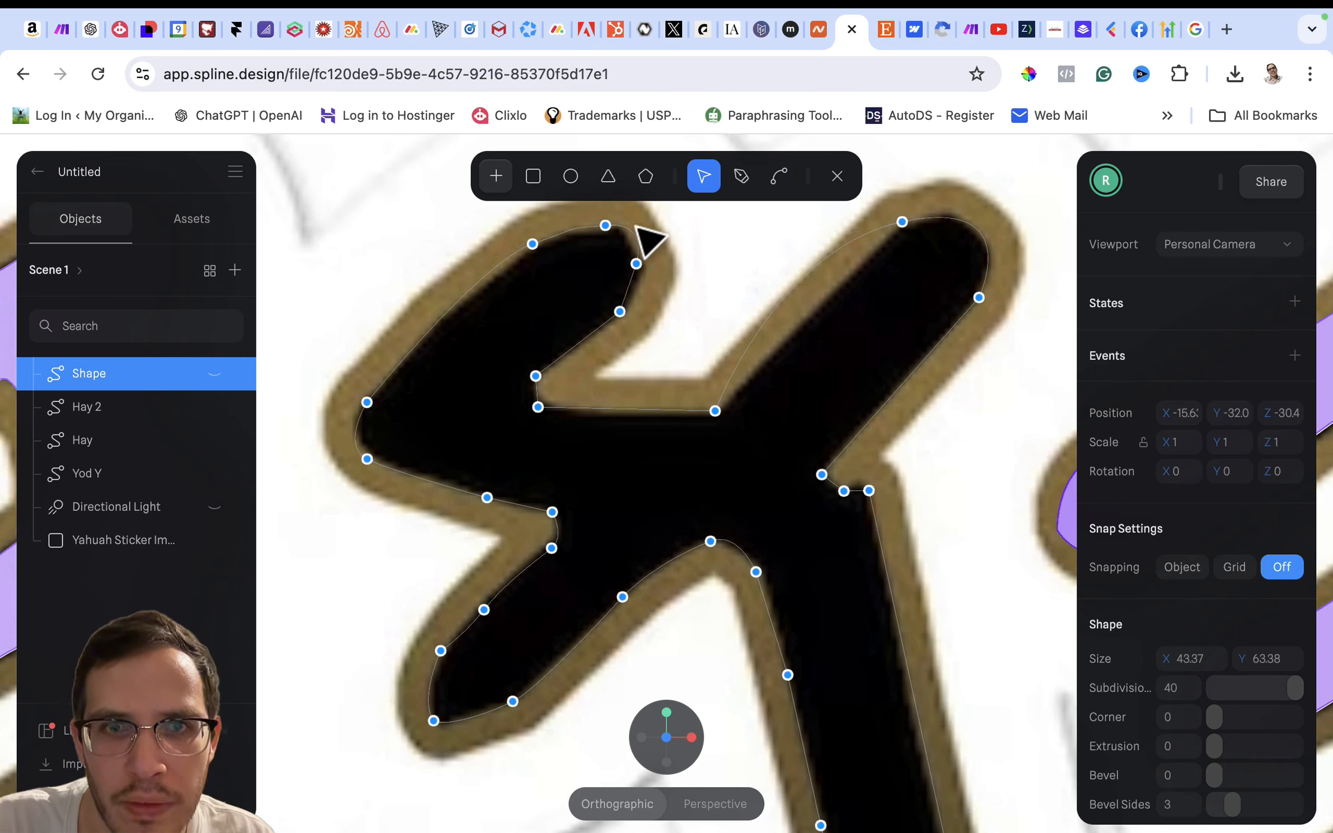
click(607, 227)
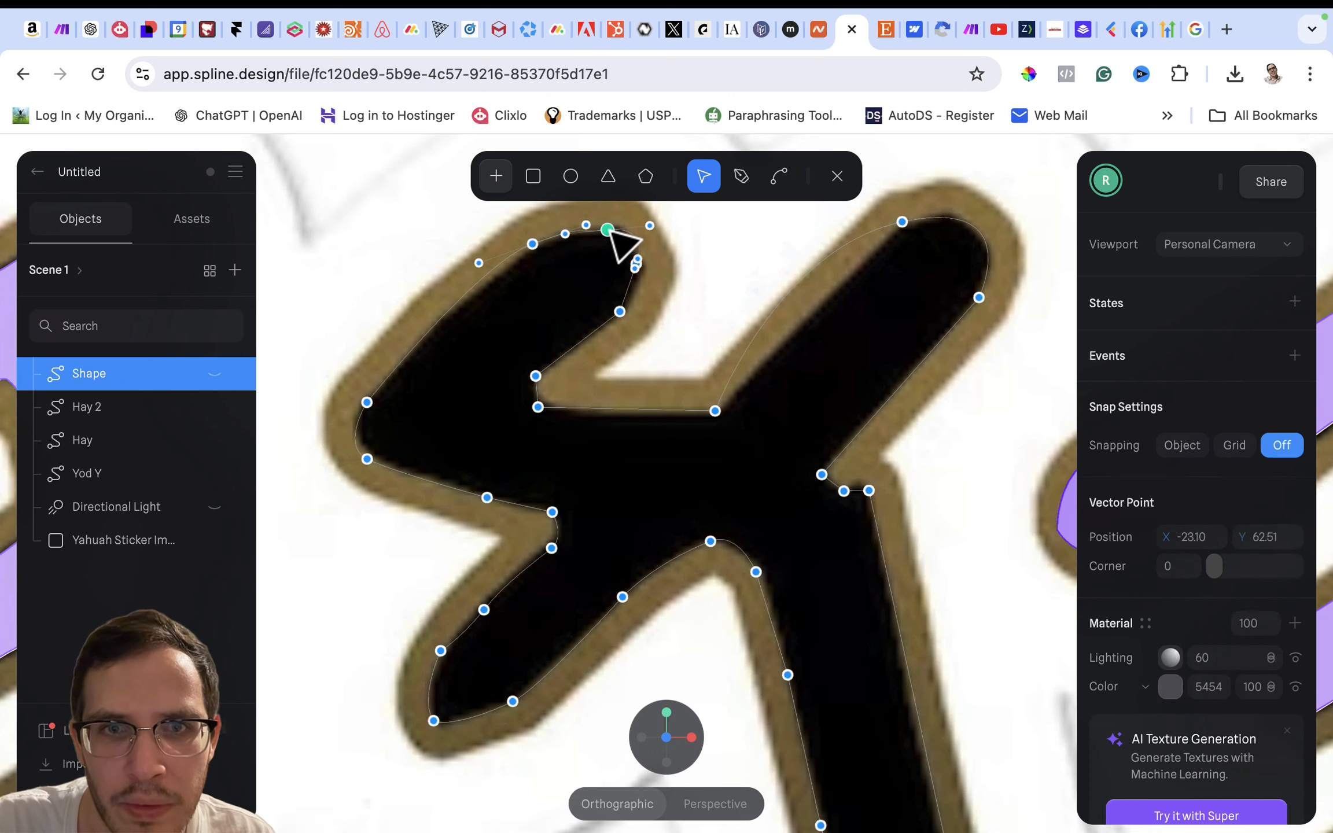
drag(607, 231, 606, 224)
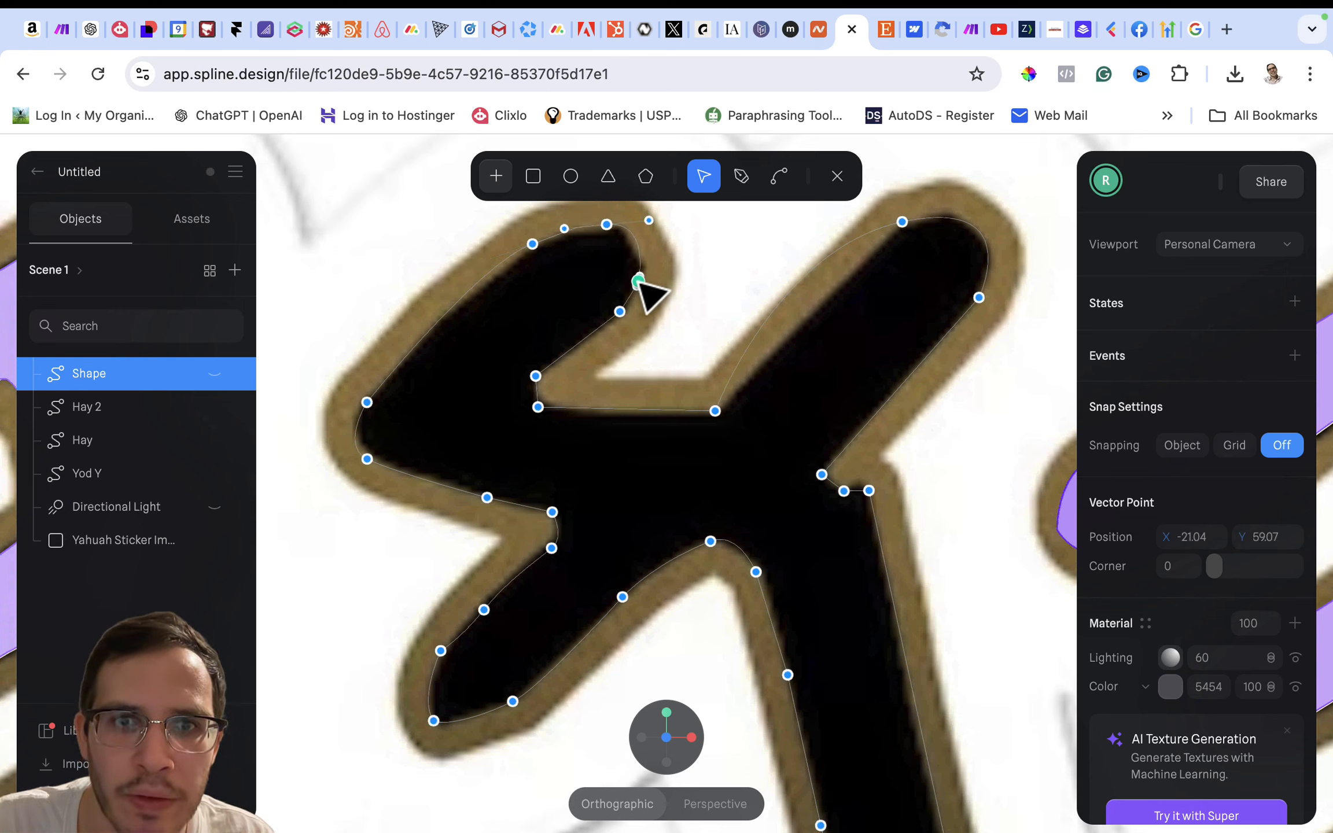
- Curve the point on the underside of the upper-left arm's end and adjust the adjacent point's handle to smooth the edge
click(779, 176)
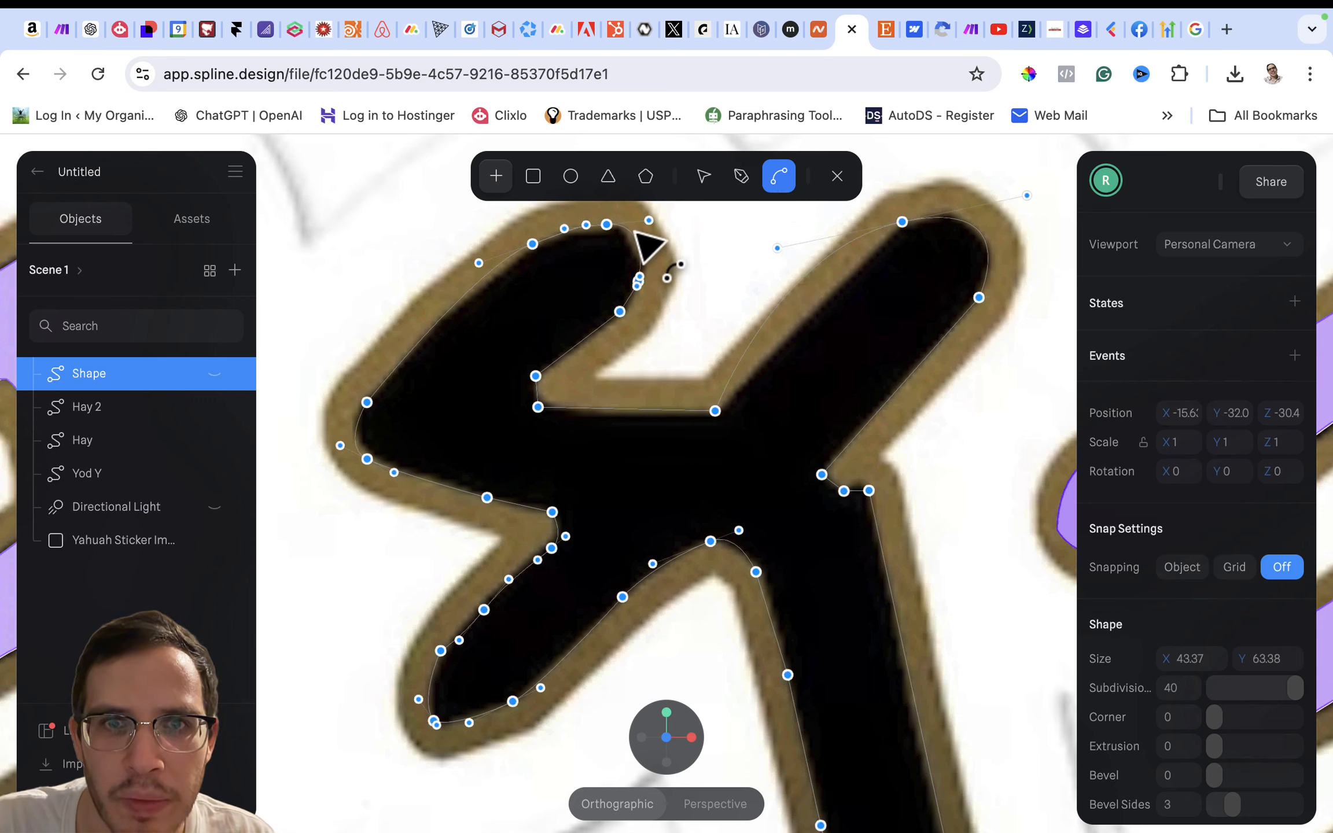
click(619, 312)
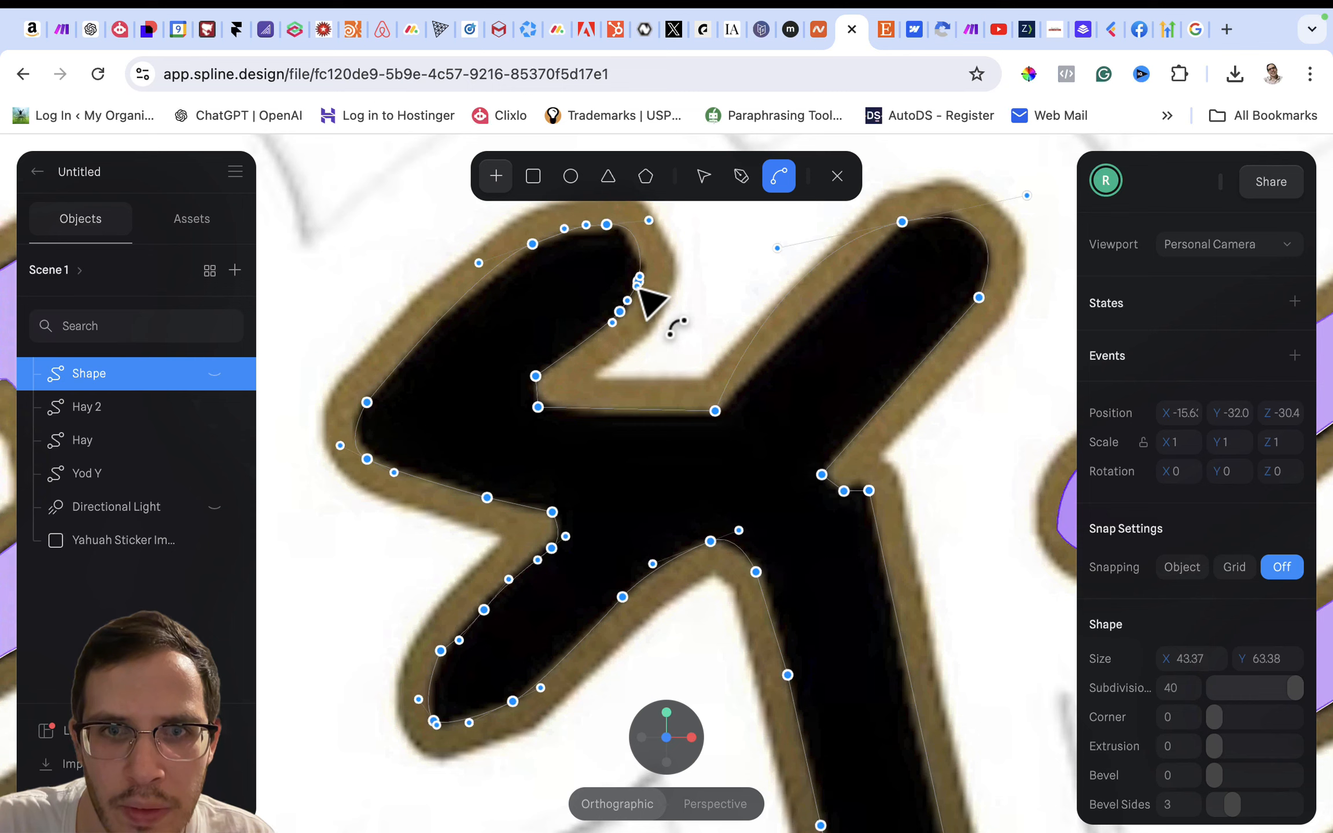
drag(637, 285, 631, 289)
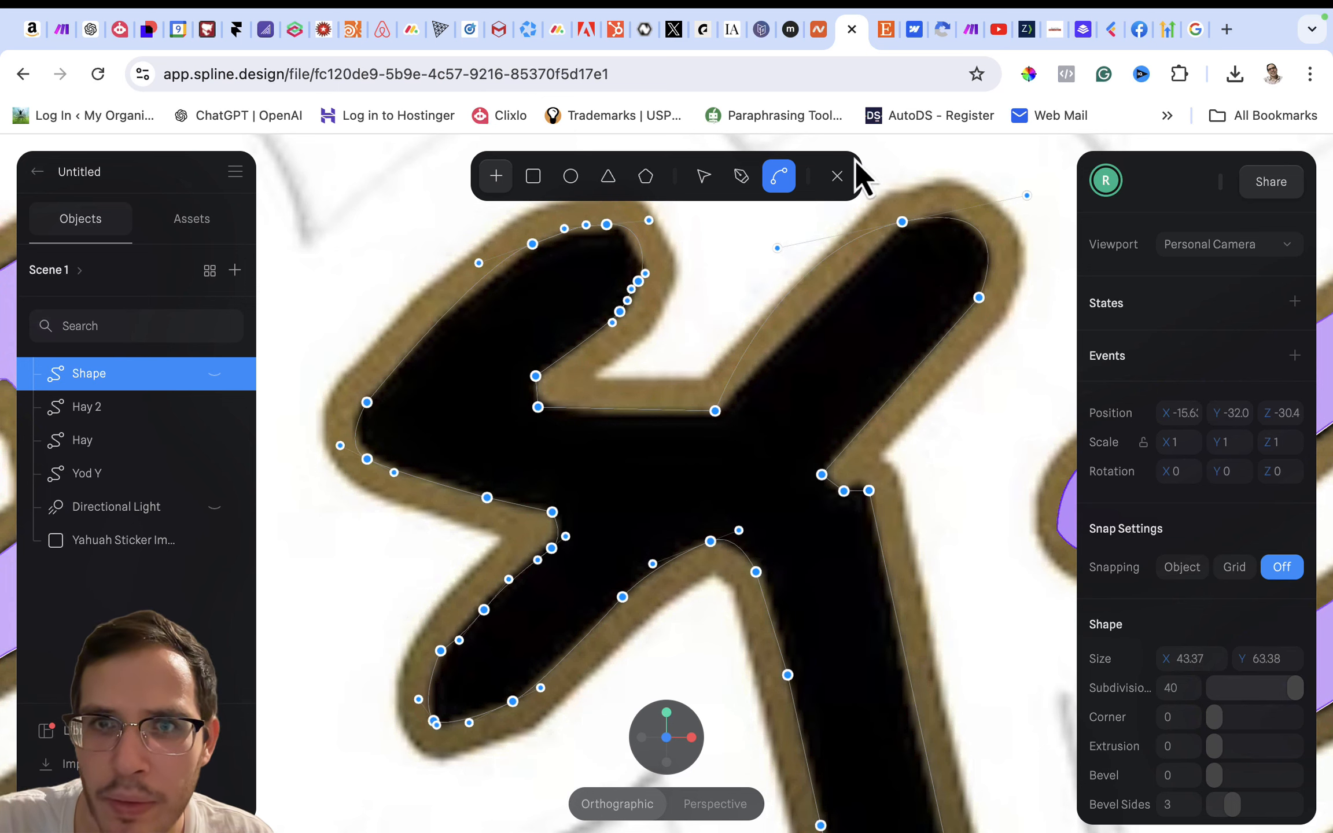
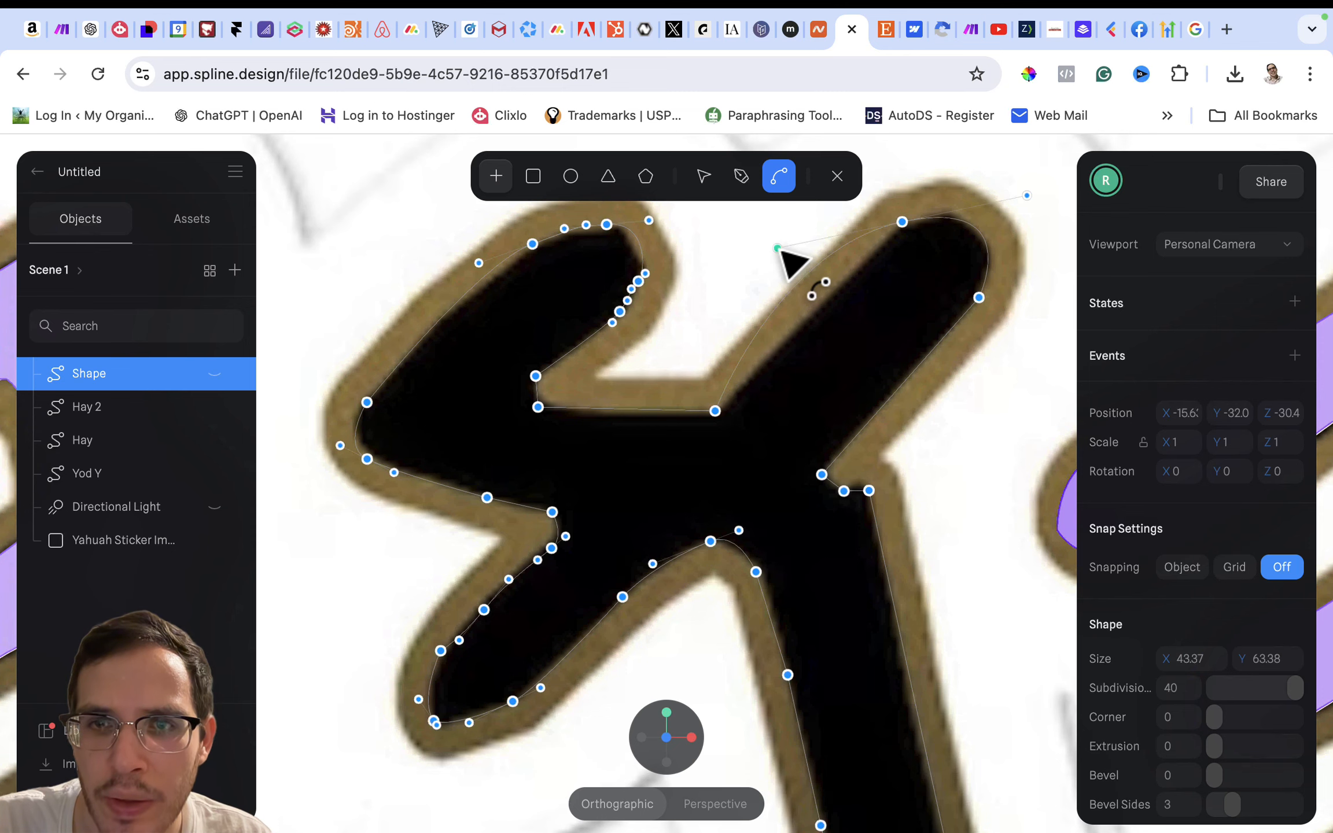
- Shorten the handle on the upper-right arm's upper edge, and add and curve an extra point at the arm's rounded end
drag(778, 248, 821, 292)
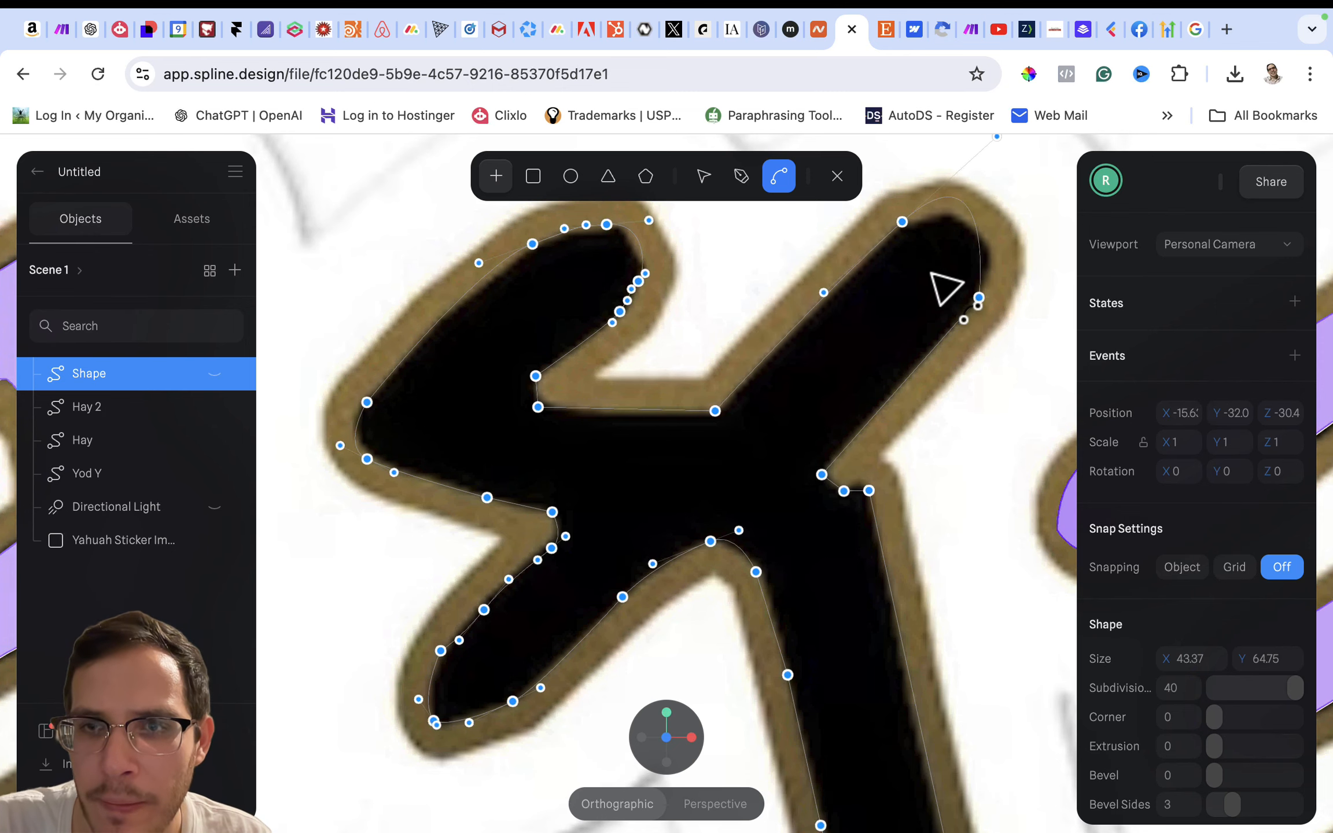
scroll(945, 289, right, 5)
click(749, 178)
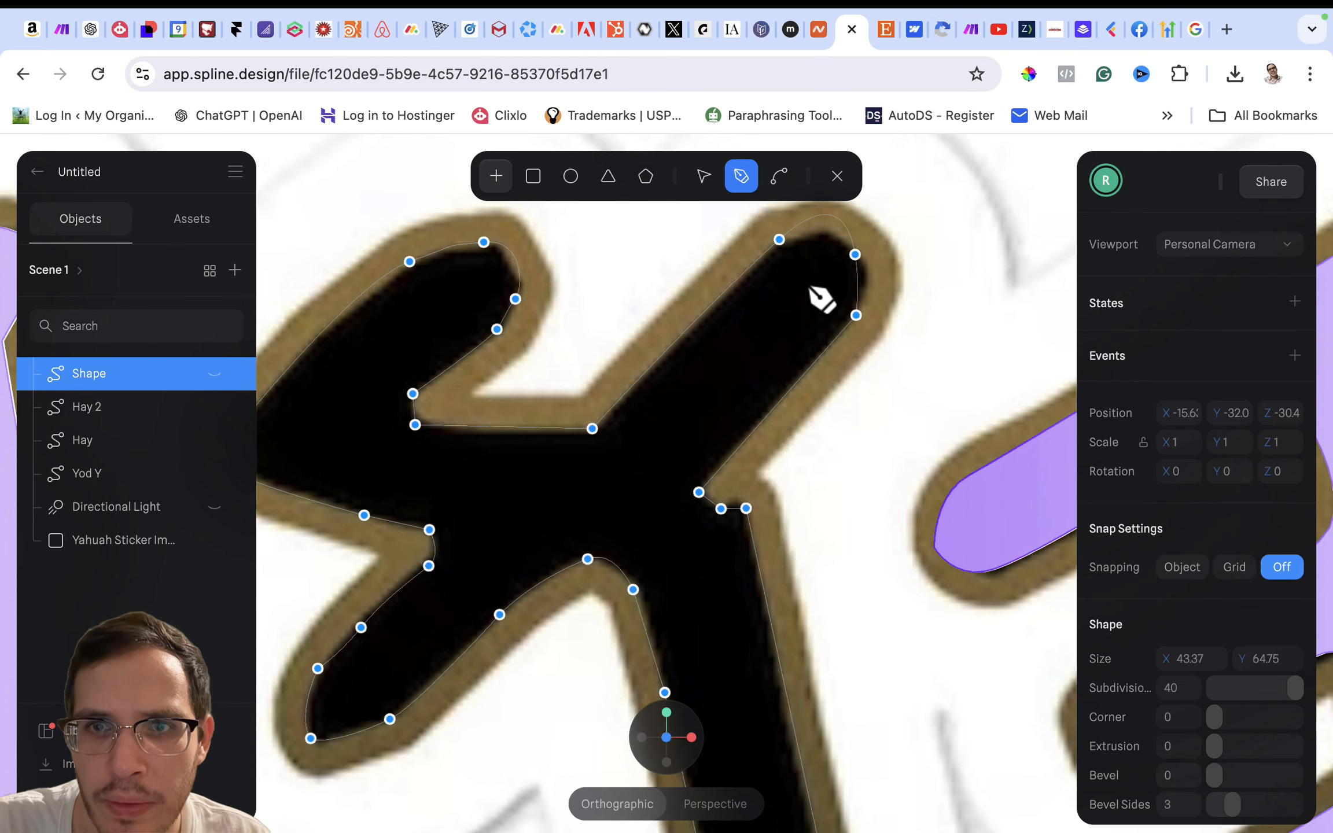
click(779, 179)
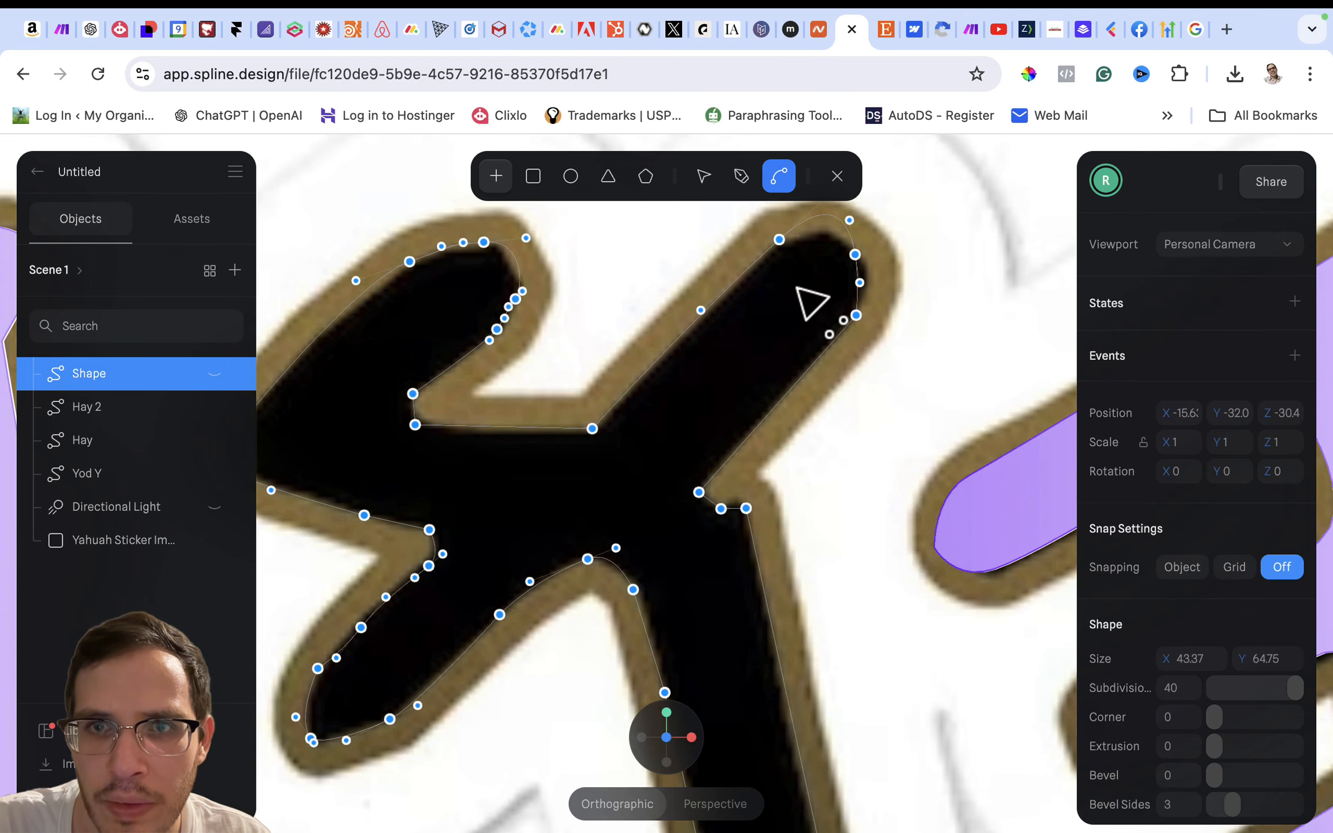
scroll(803, 296, up, 3)
drag(802, 255, 829, 318)
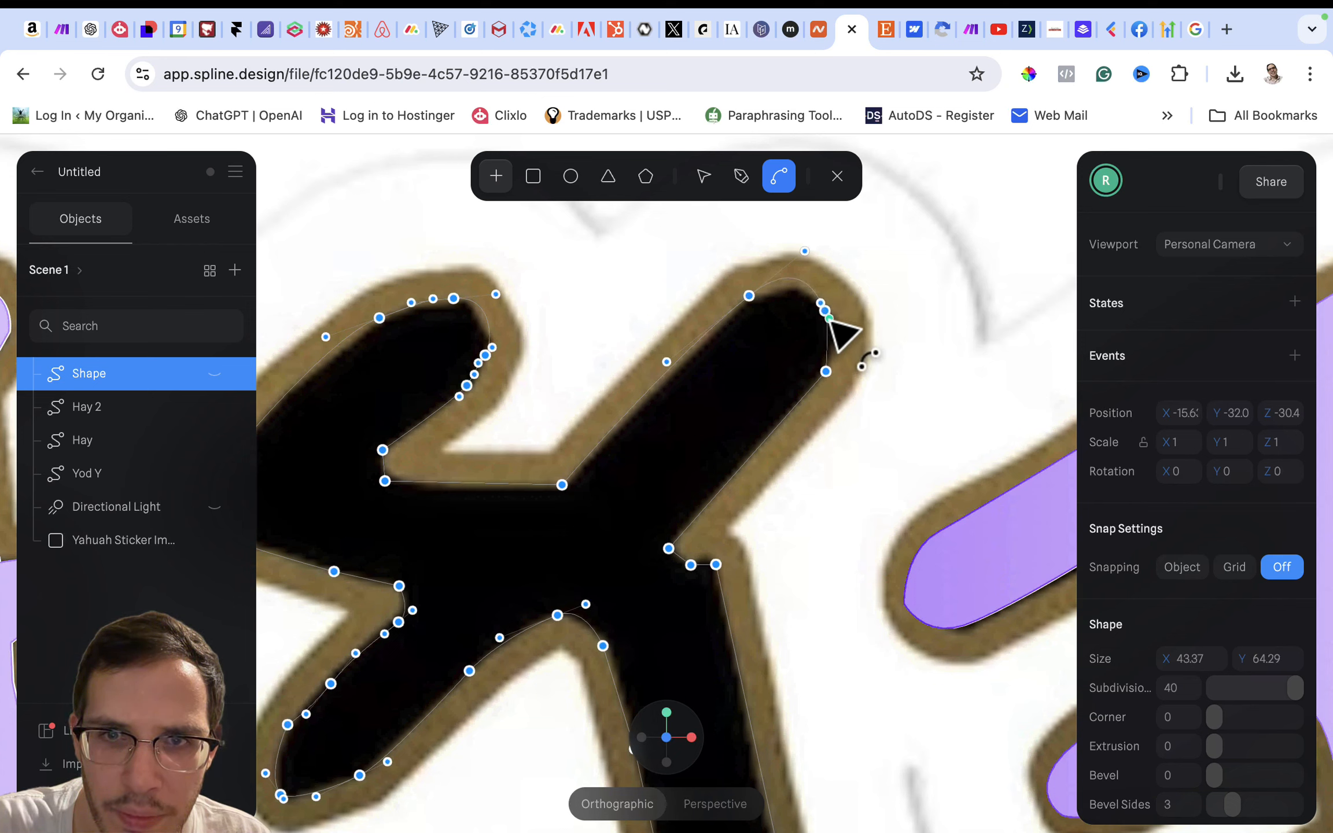
- Reposition the three points around the upper-right arm's end and refine their handles to follow the black edge
click(706, 179)
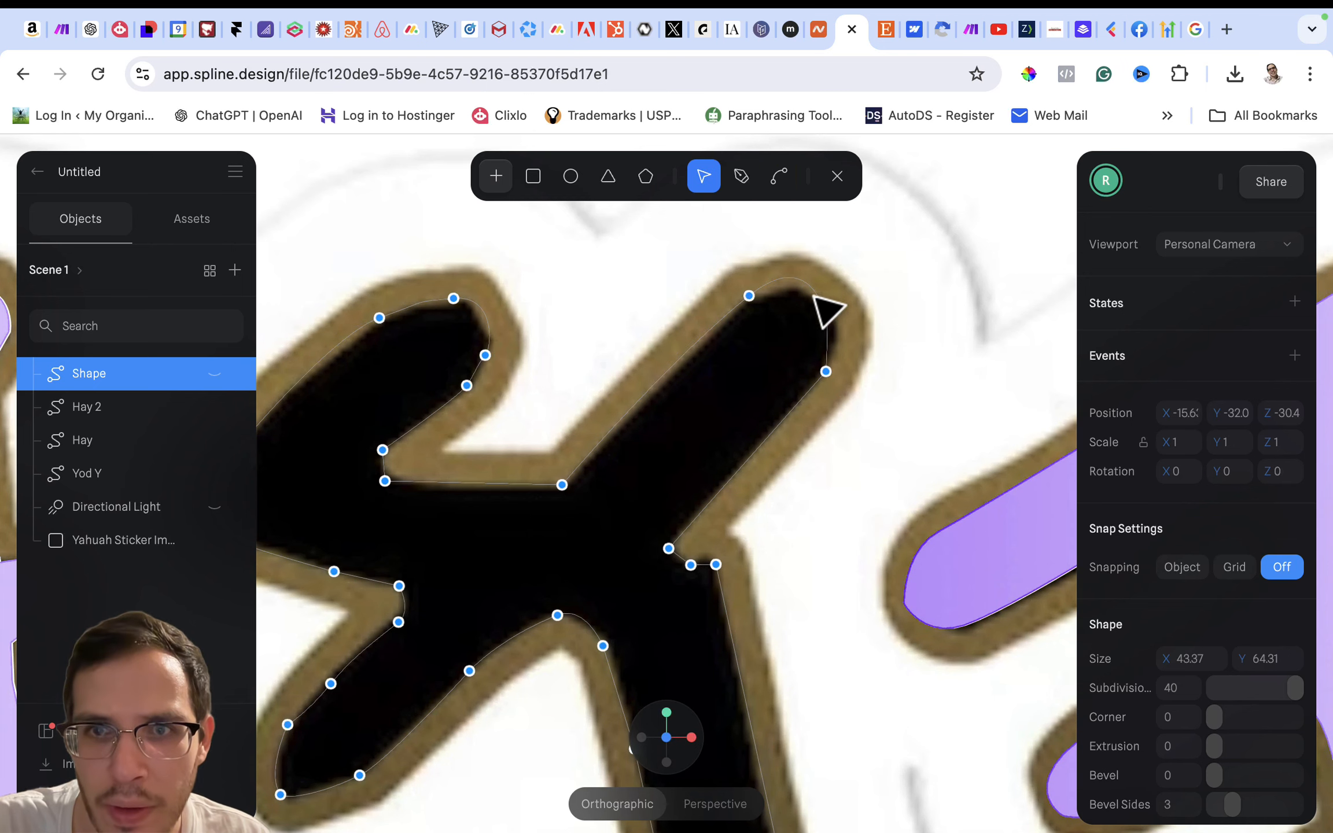
drag(827, 315, 838, 332)
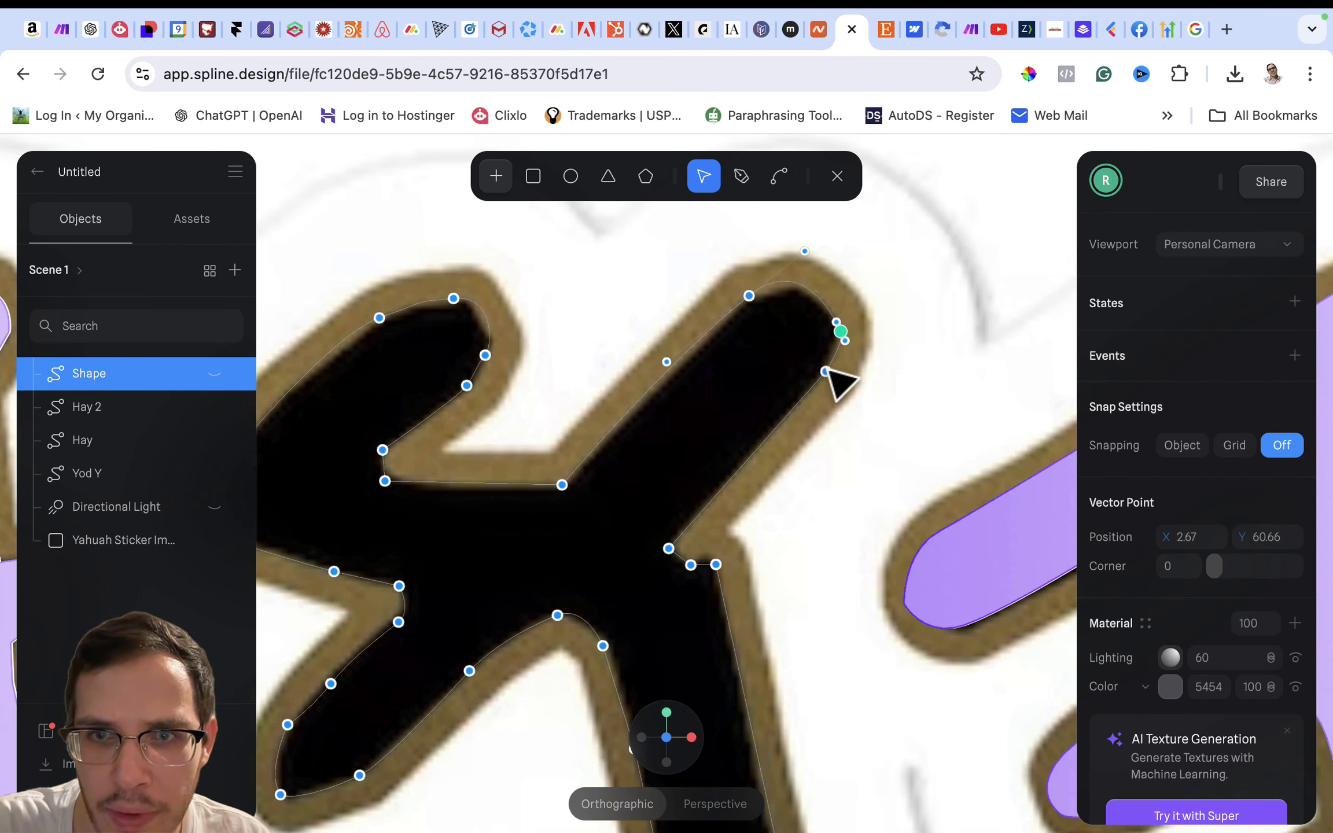
drag(826, 371, 811, 386)
drag(751, 297, 758, 299)
drag(814, 254, 814, 264)
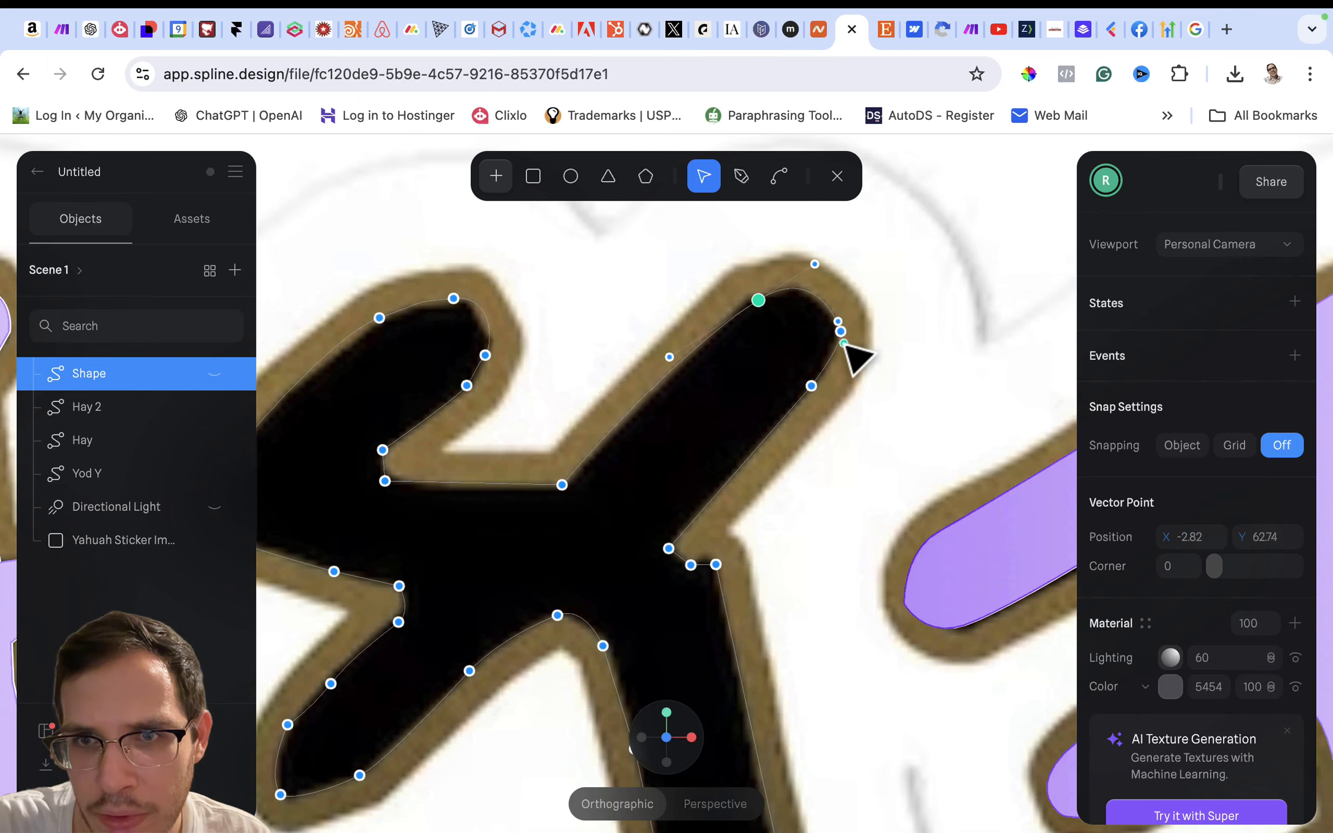
drag(840, 350, 834, 351)
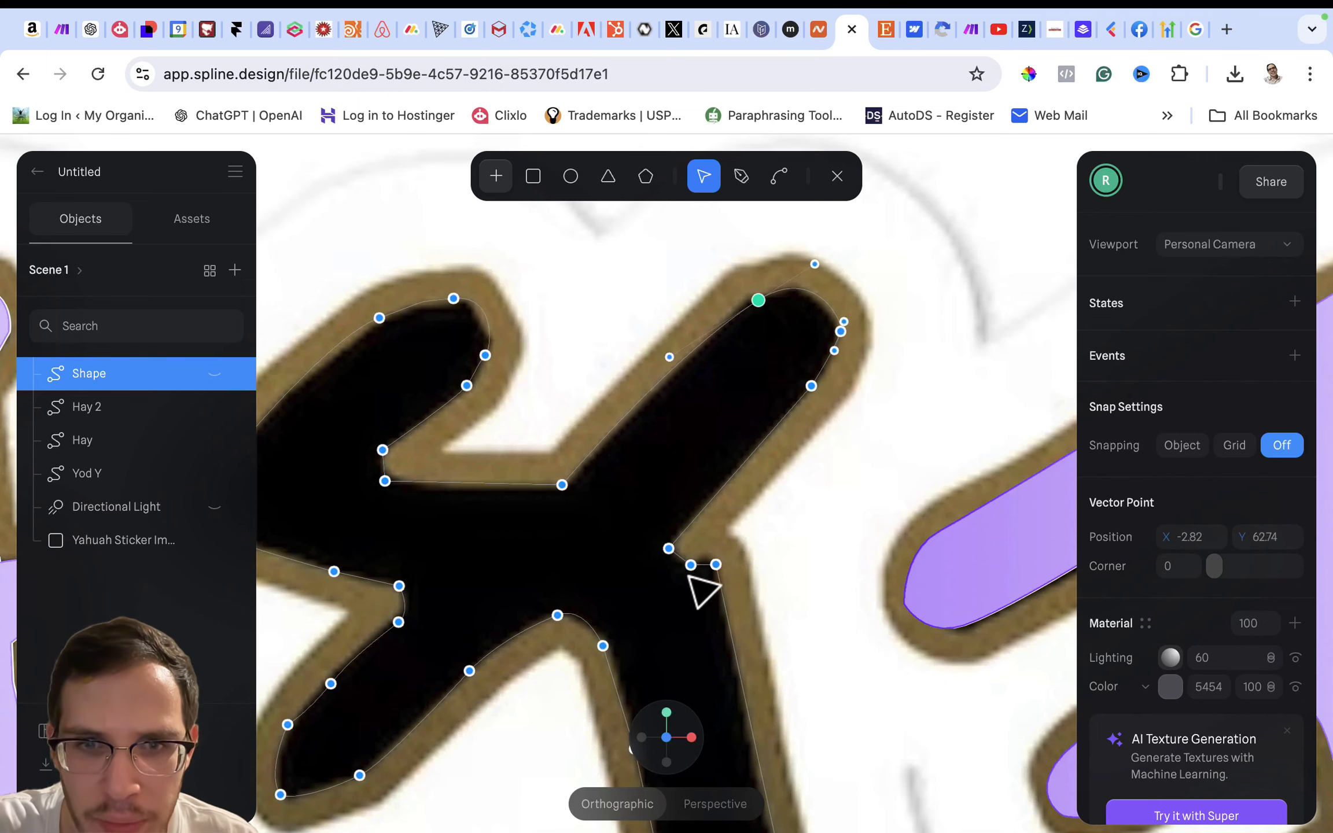
- Nudge the stem's upper right corner point and curve the three points of the notch beneath the upper-right arm to fit the outline
click(716, 564)
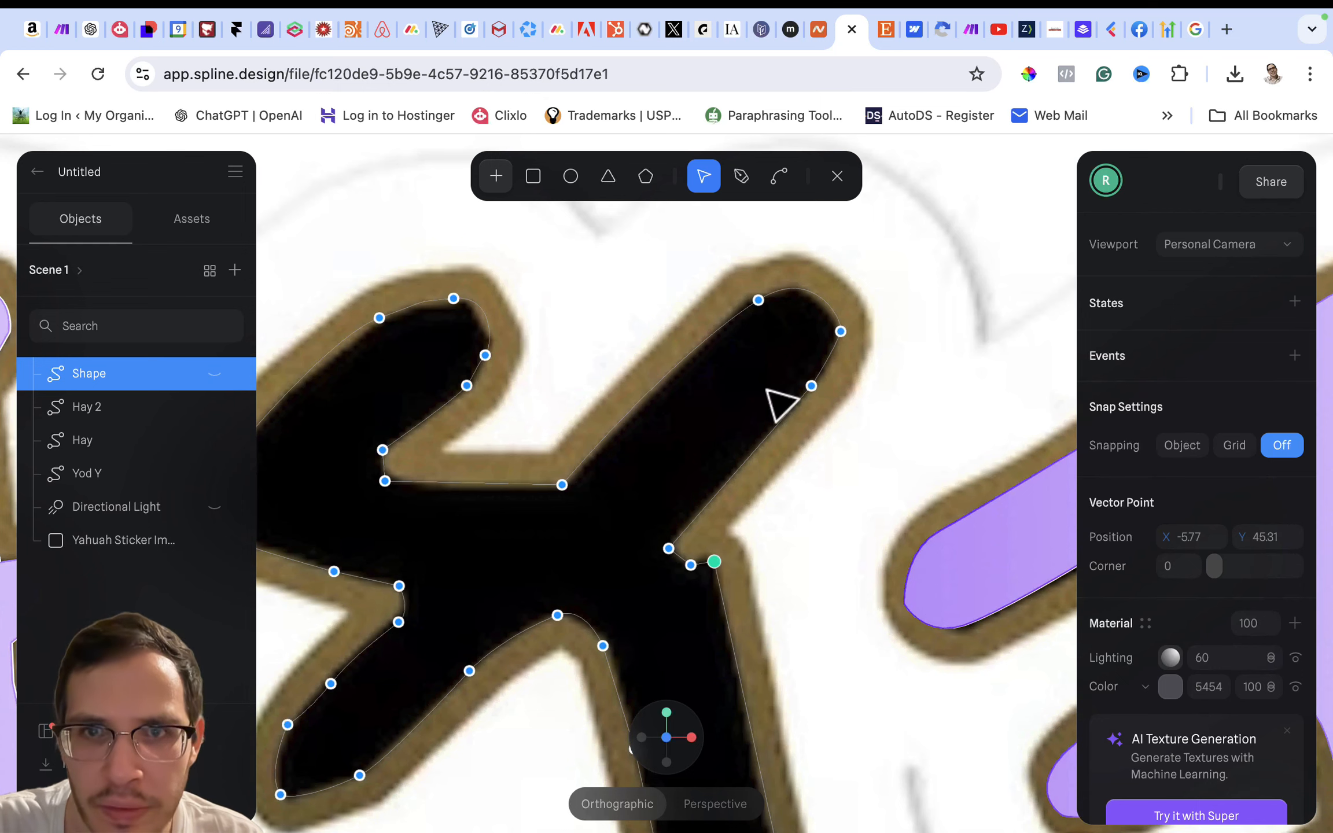
click(779, 176)
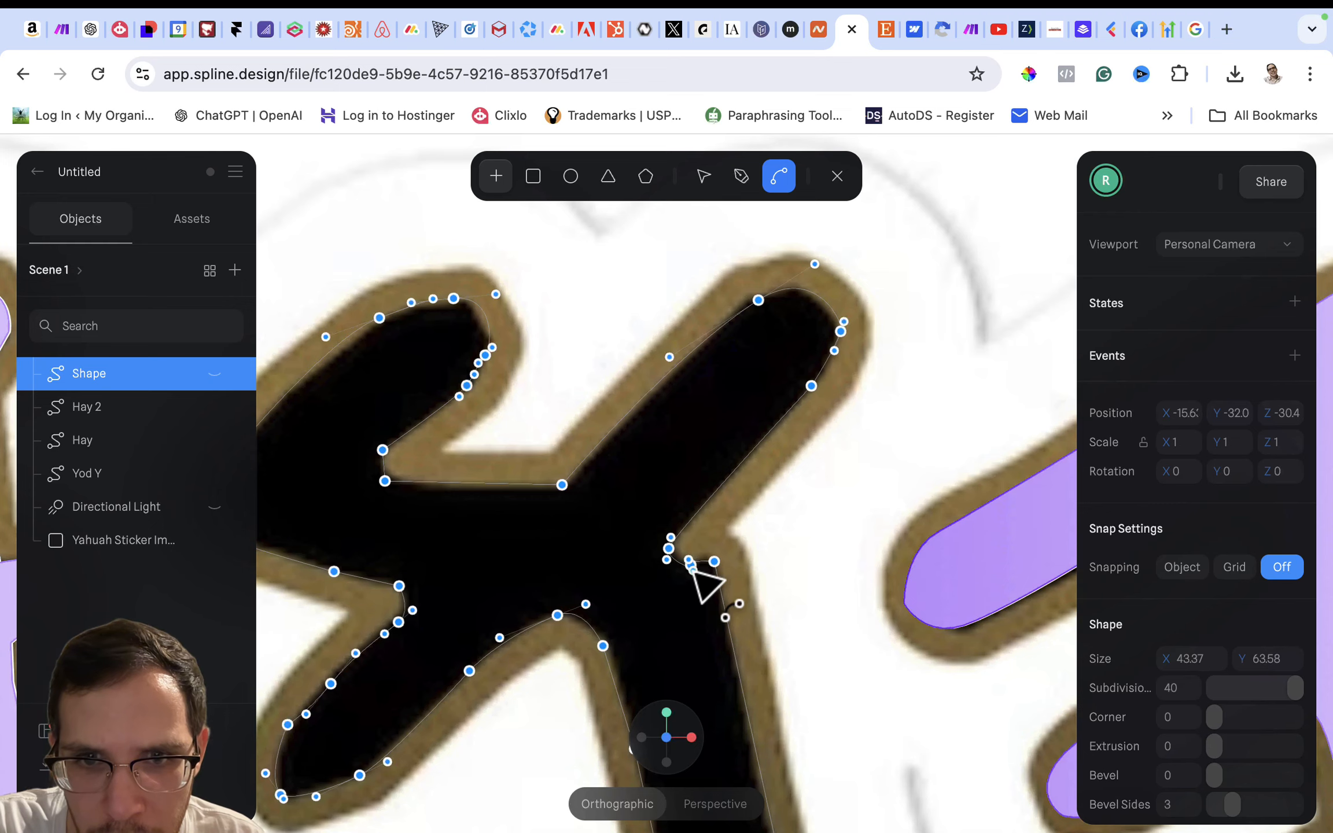
click(722, 570)
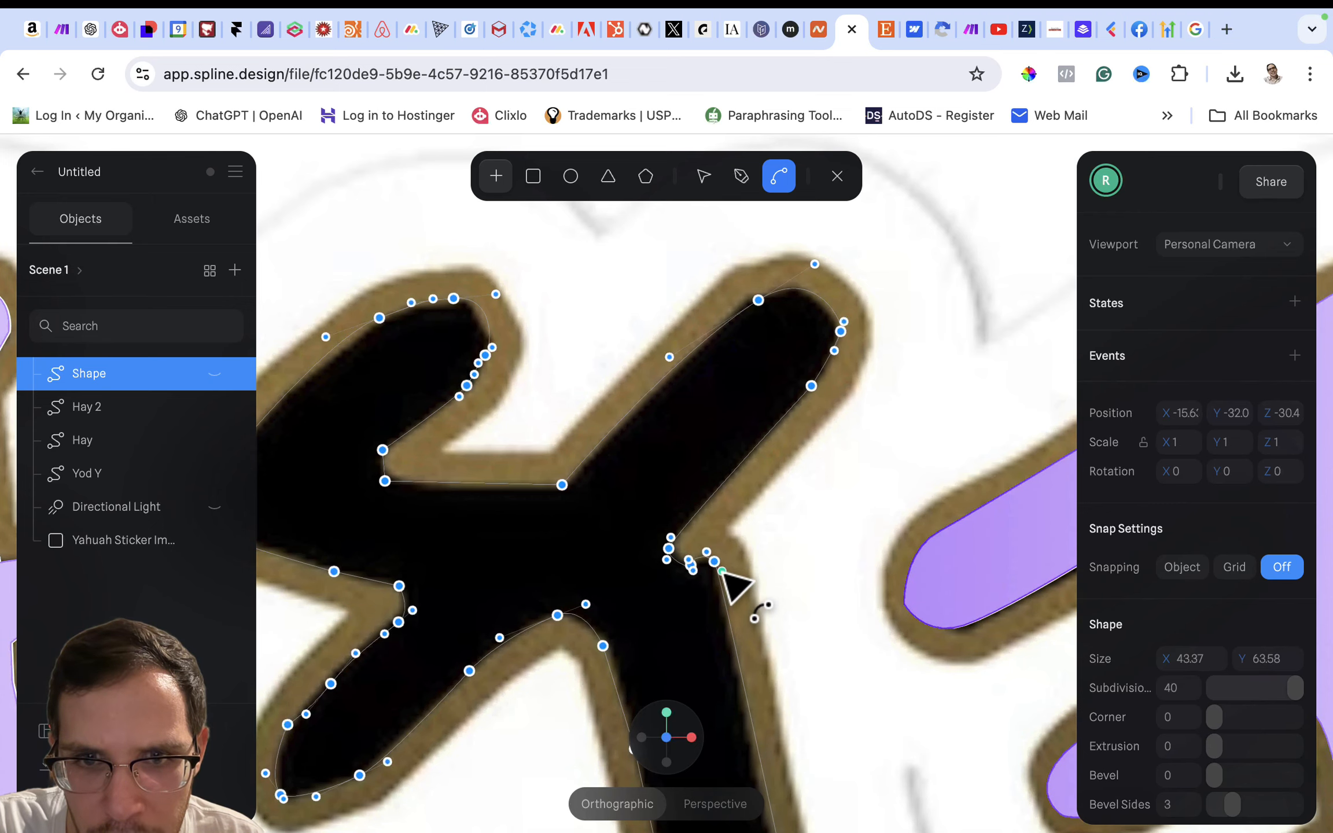
scroll(721, 575, up, 10)
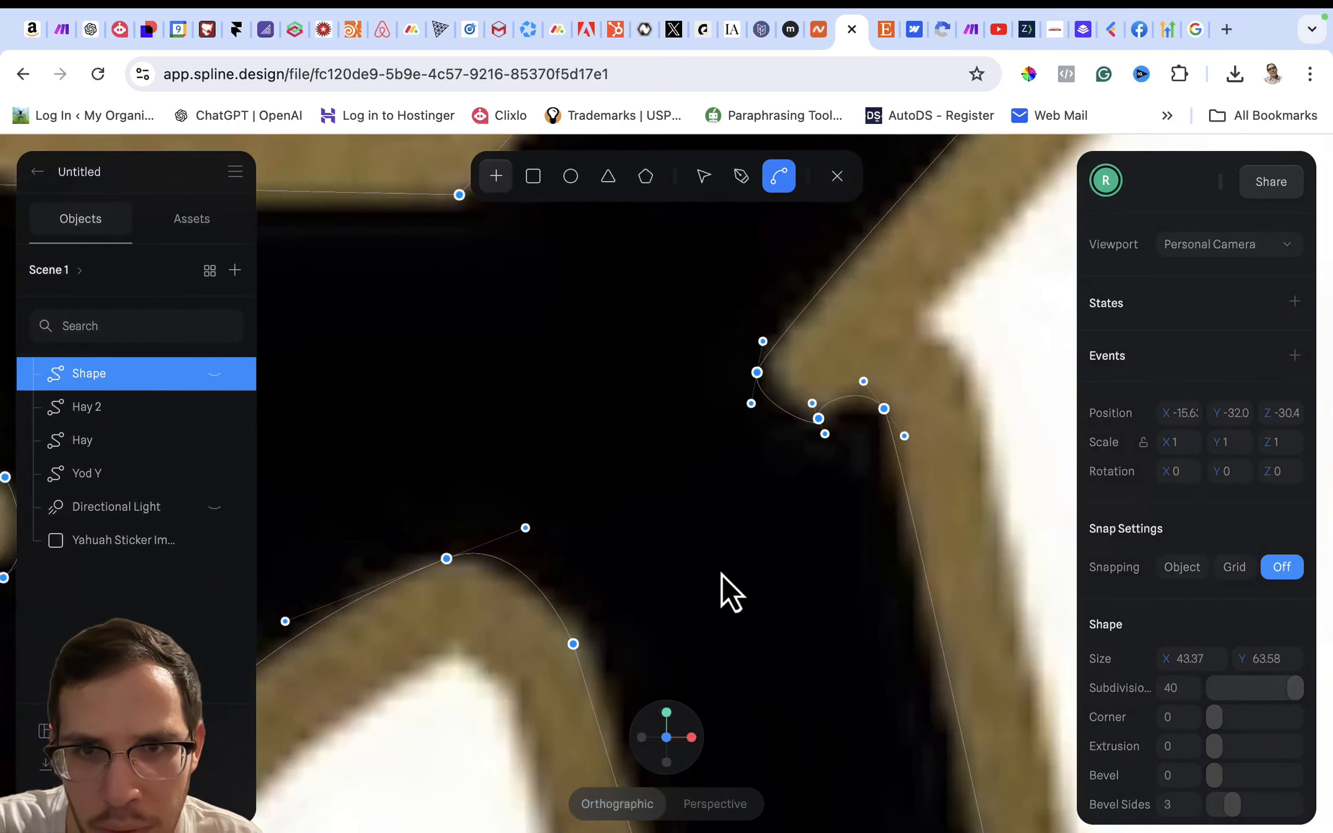
scroll(721, 575, down, 5)
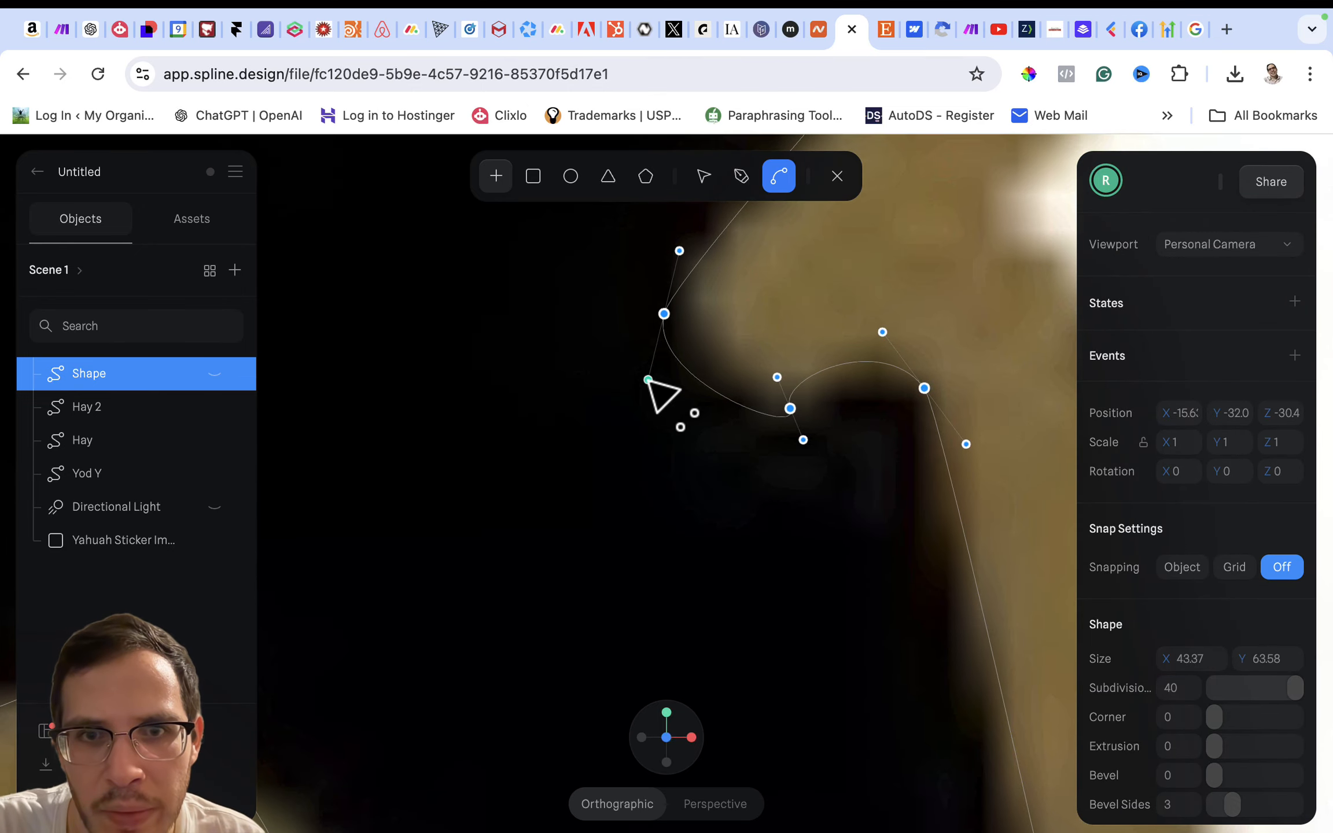
drag(647, 380, 671, 380)
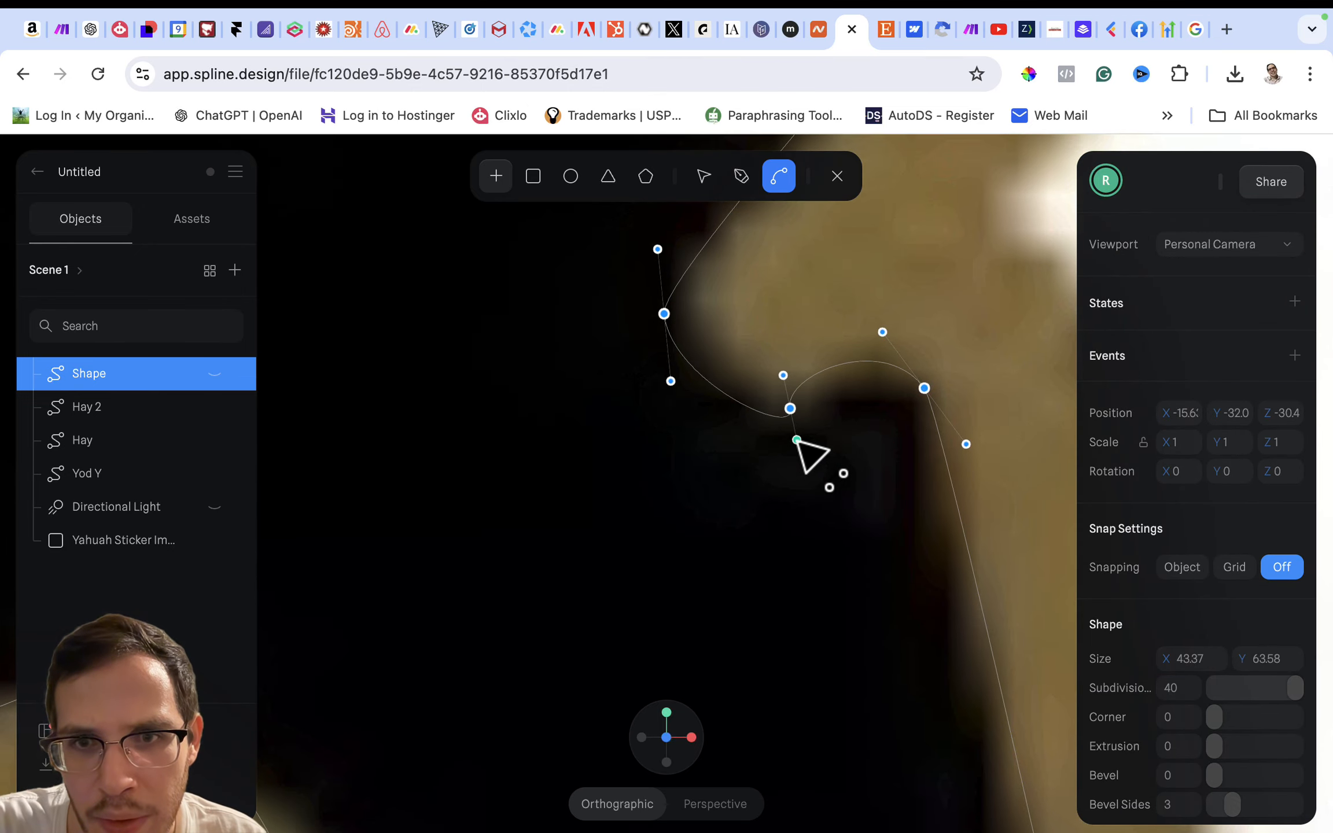
drag(797, 439, 745, 424)
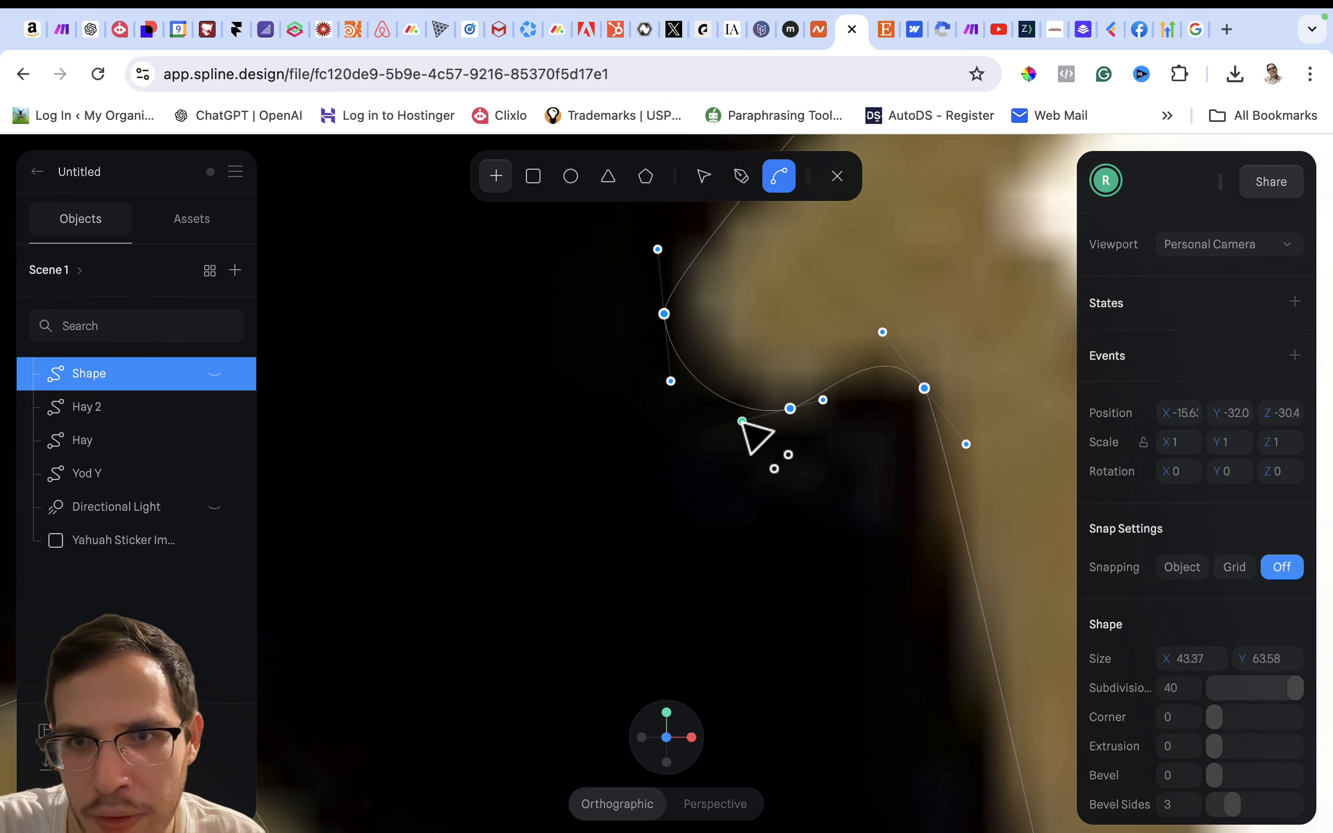
drag(965, 443, 954, 443)
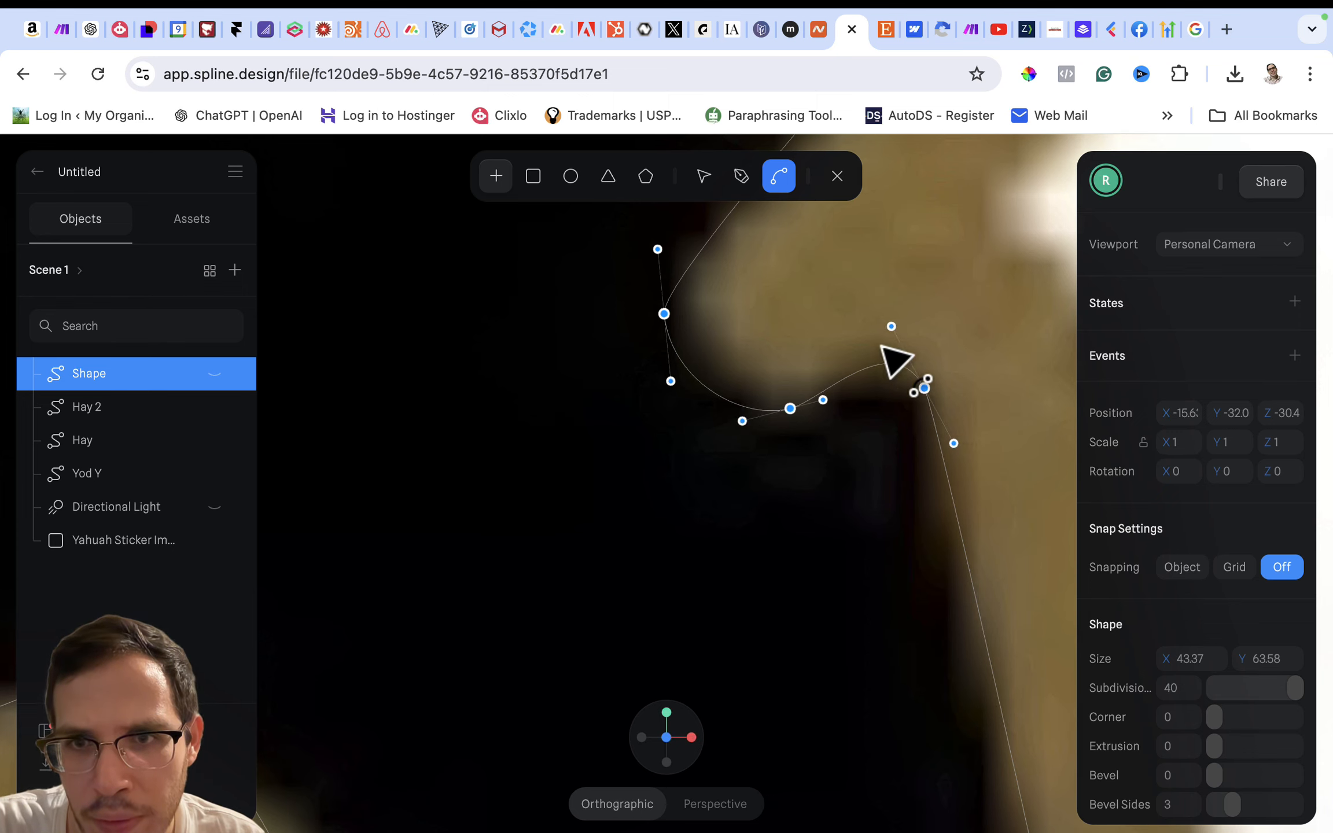
drag(890, 327, 906, 350)
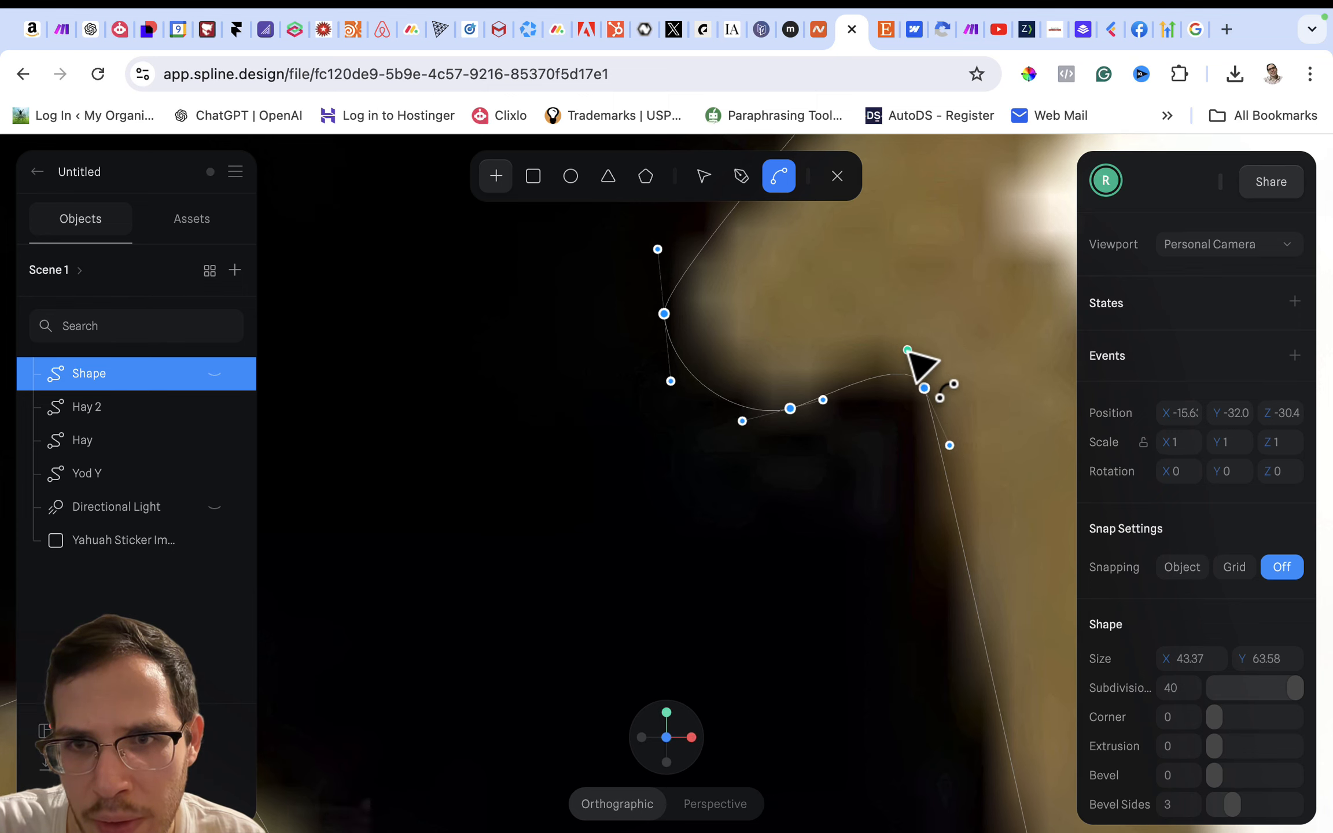
- Make the traced shape visible over the sticker image
scroll(907, 351, down, 10)
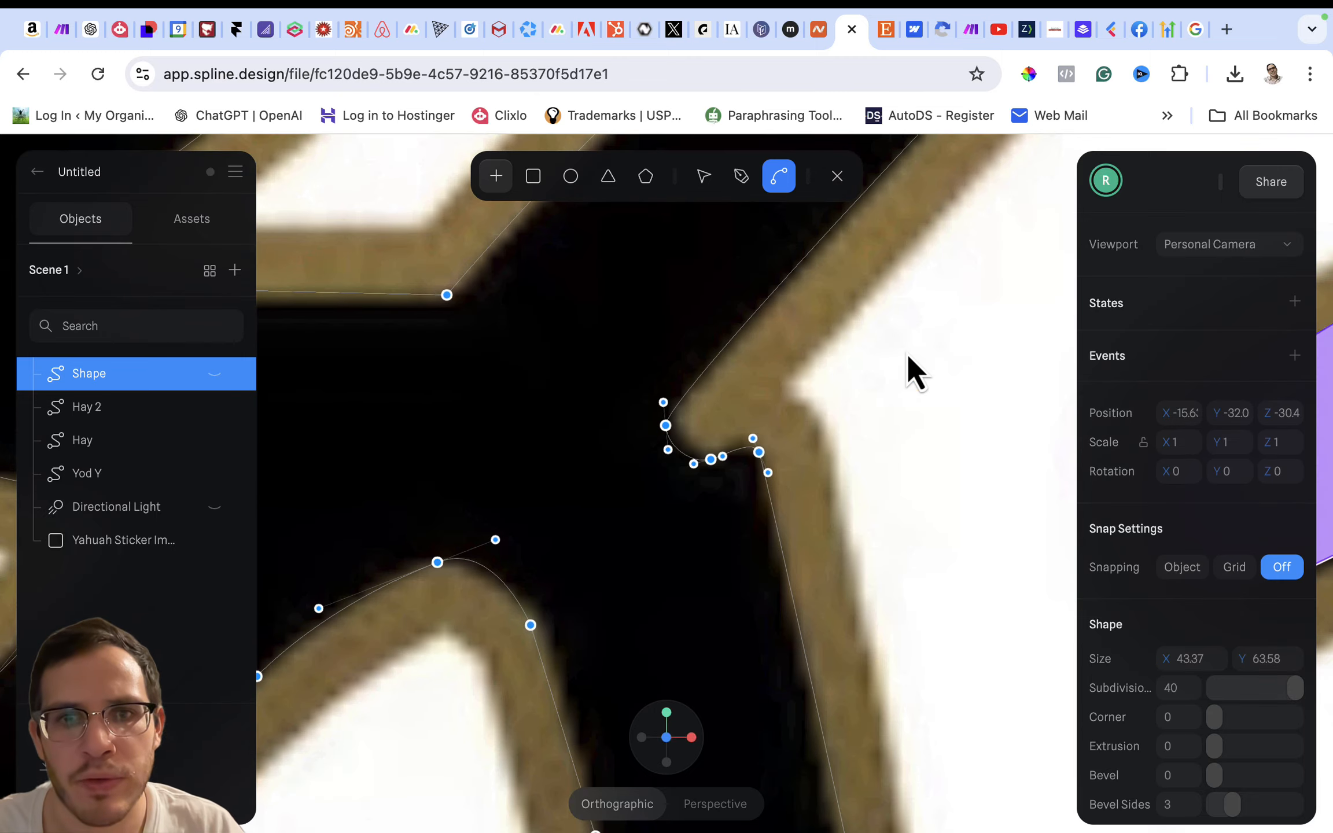
scroll(907, 353, down, 10)
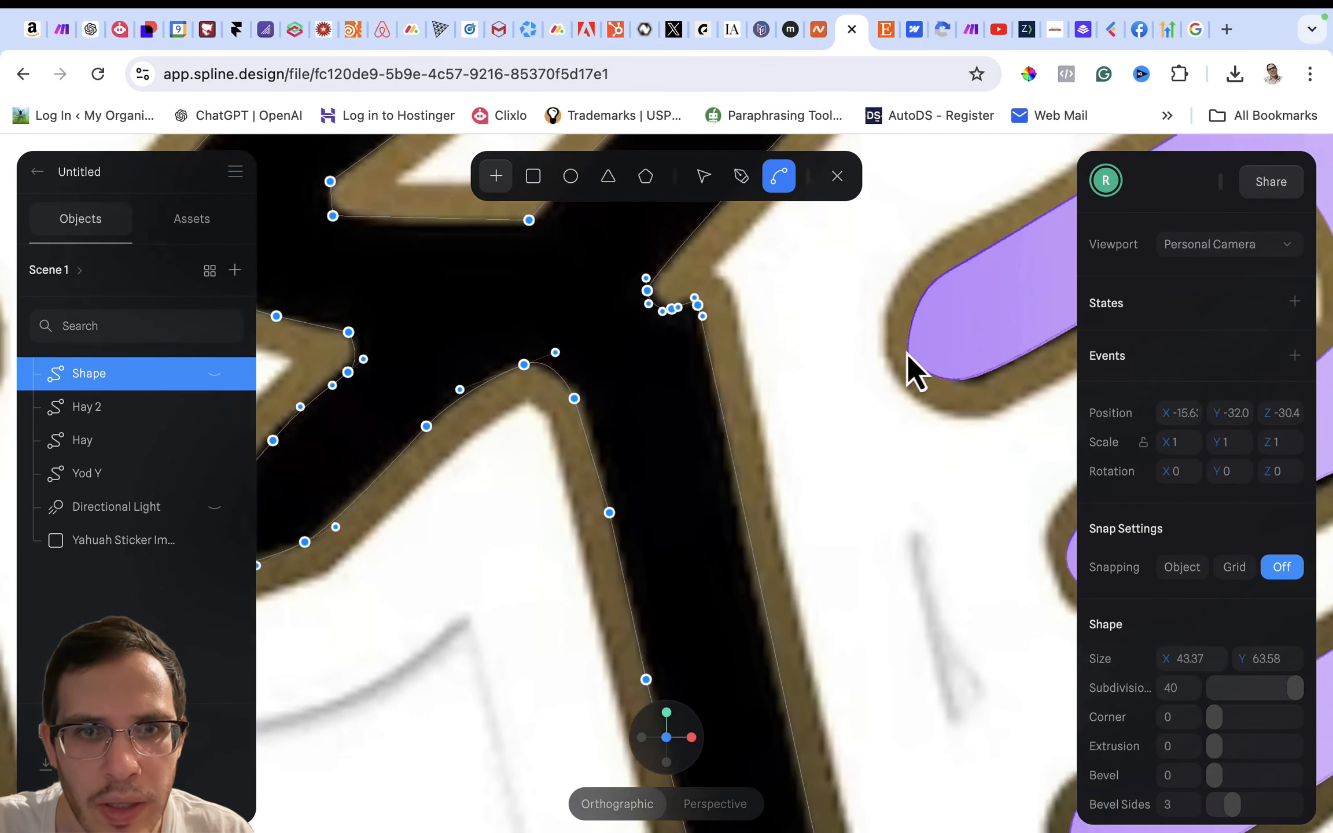
scroll(906, 353, down, 10)
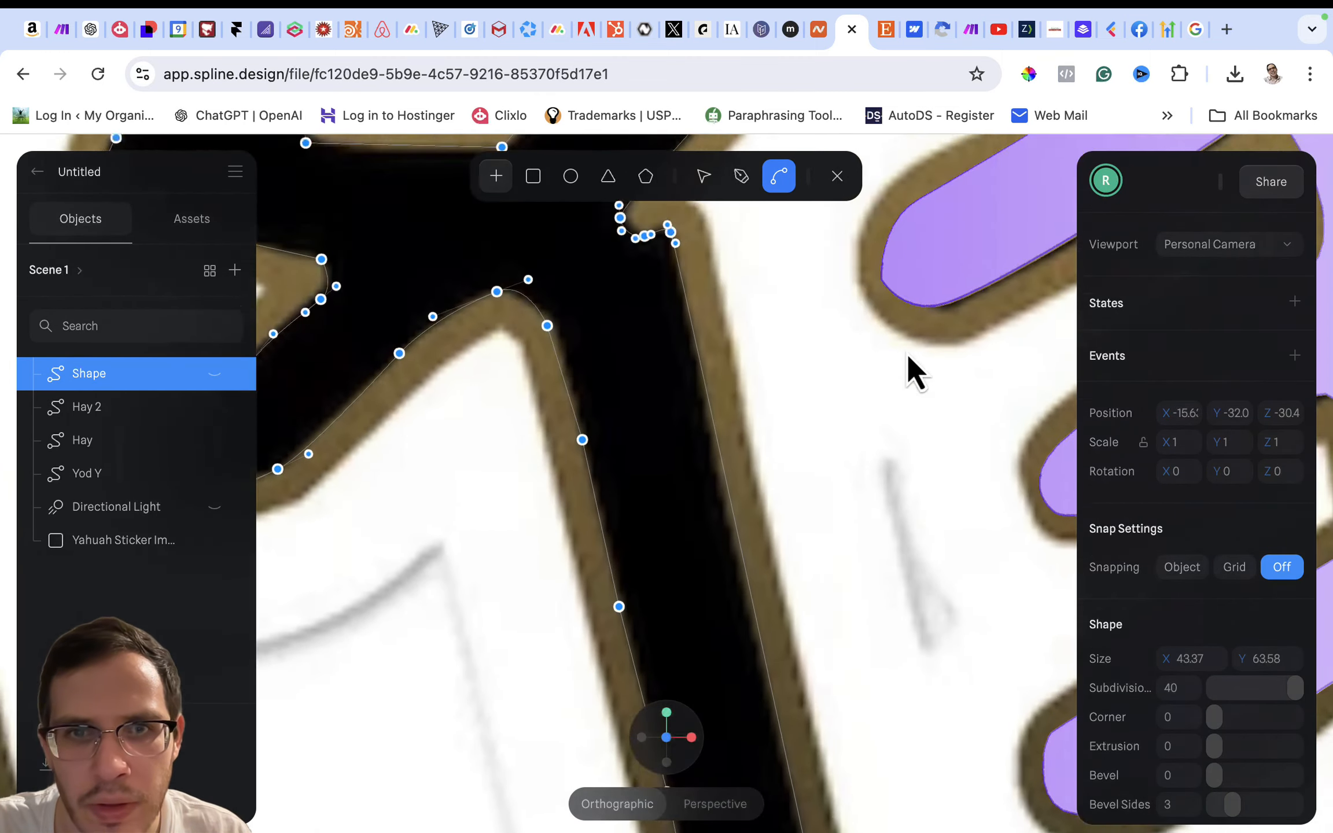
scroll(907, 353, left, 3)
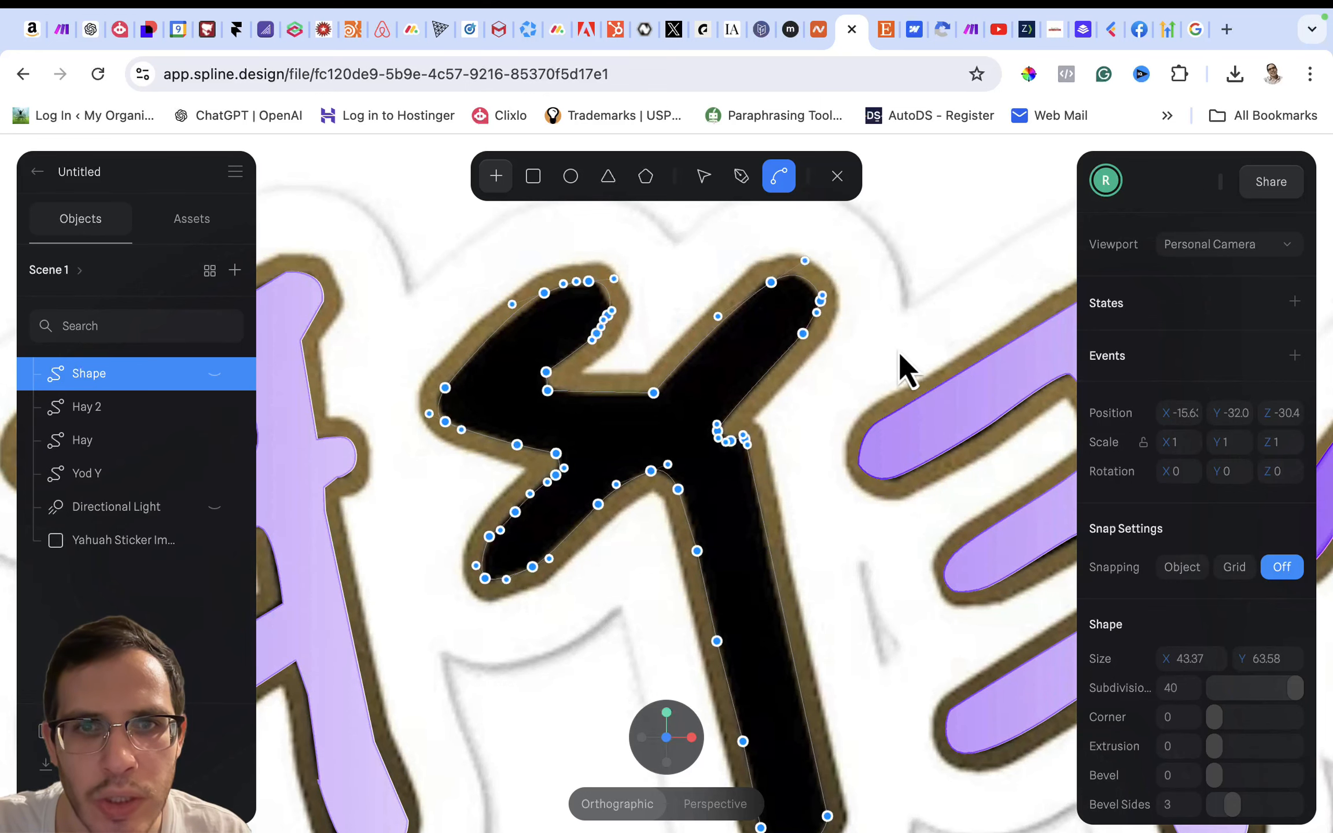
click(212, 374)
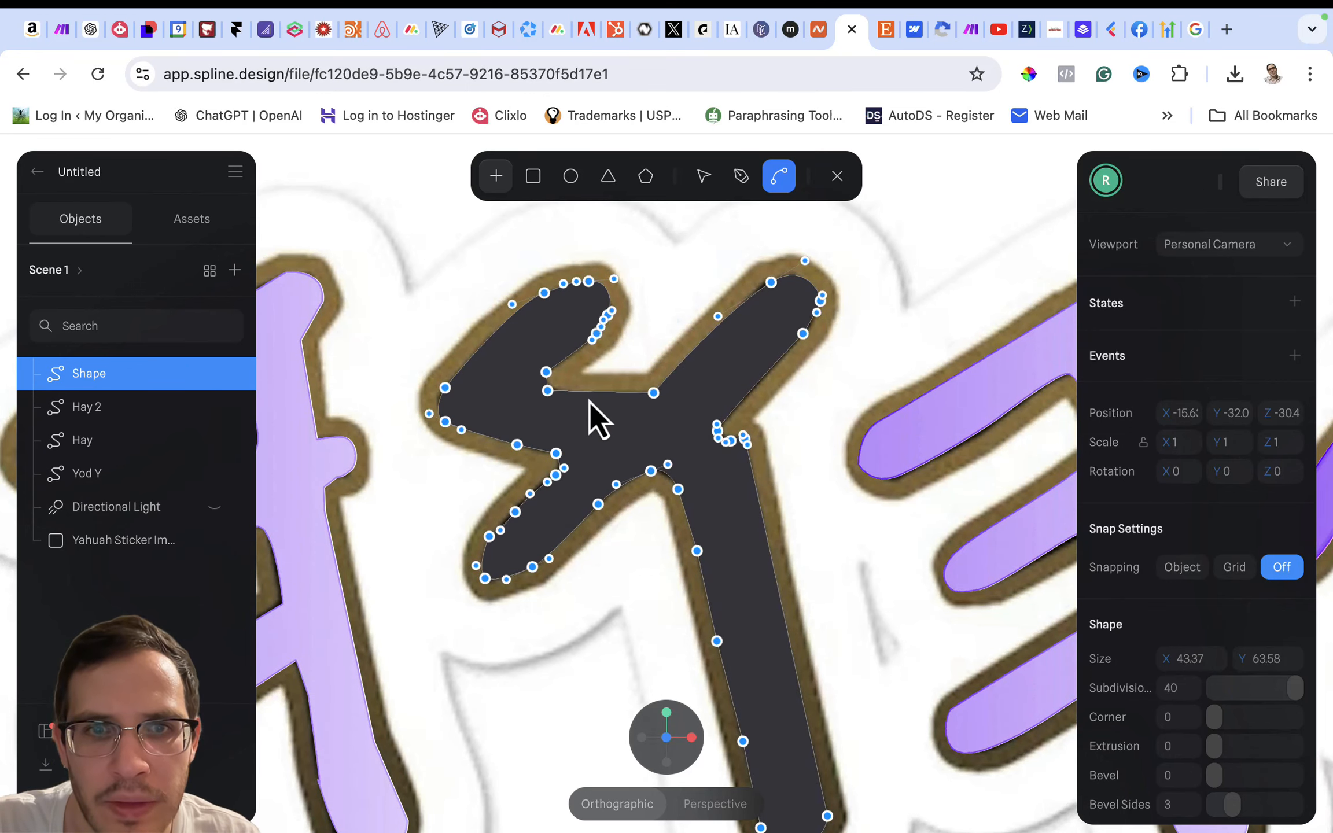
- Curve the two lower corner points of the gap between the upper-left and upper-right arms
scroll(581, 397, up, 10)
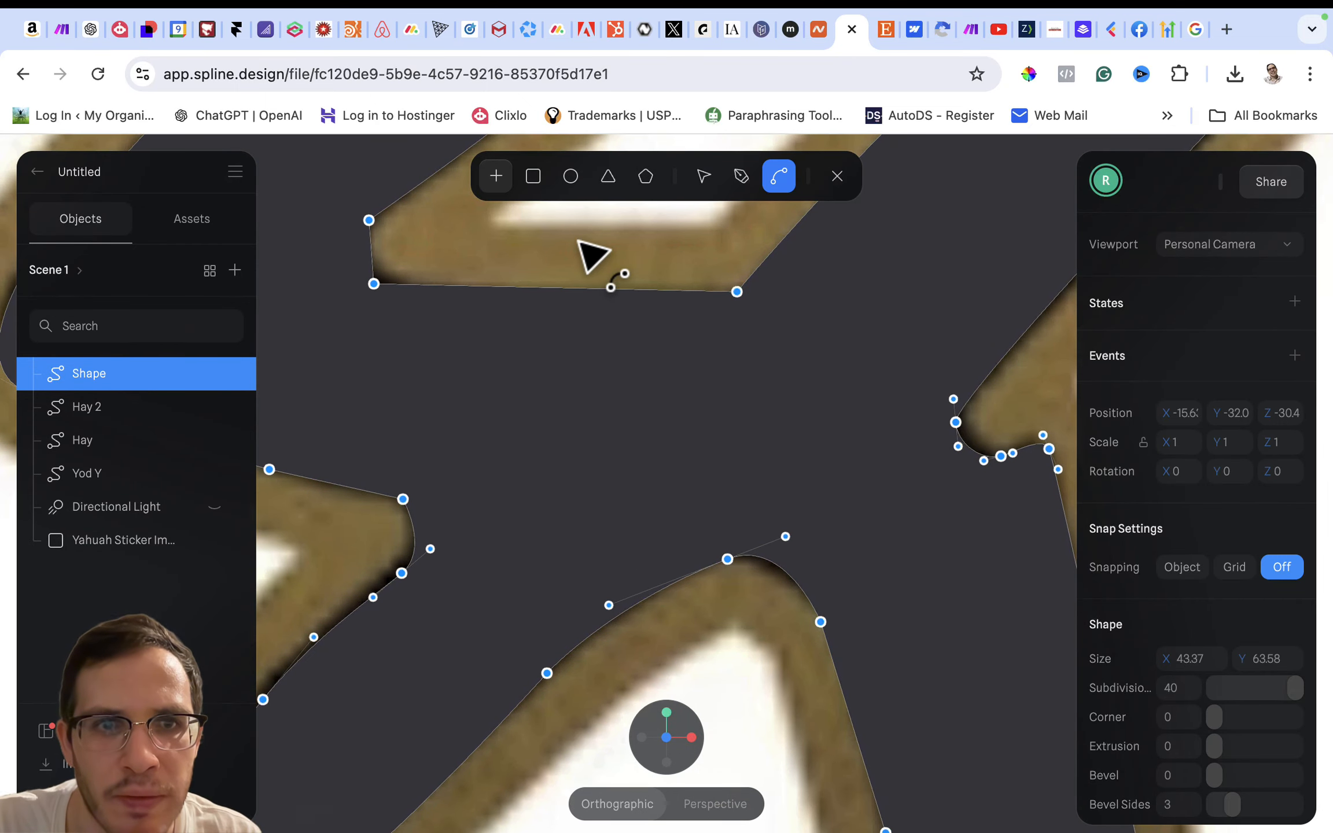
key(Escape)
scroll(424, 309, up, 3)
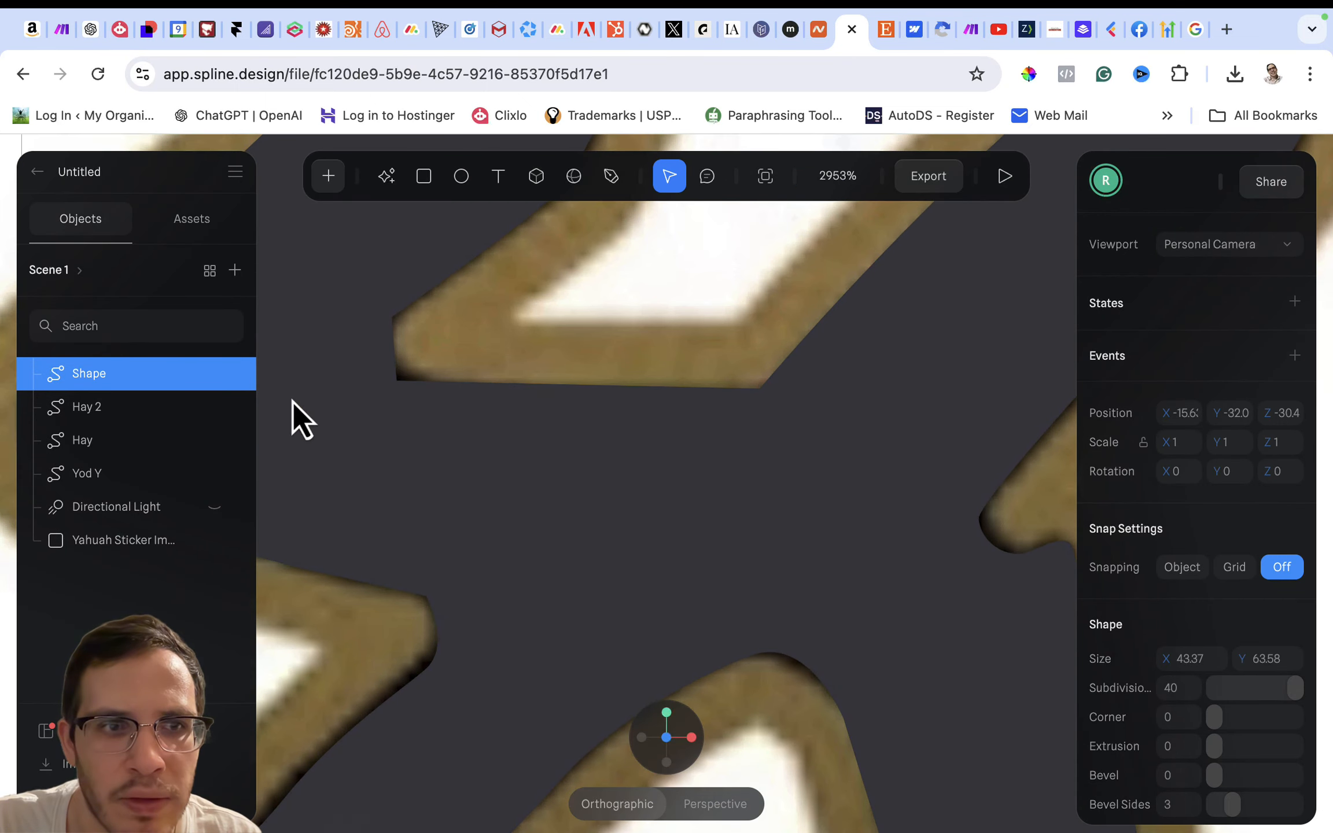
double_click(397, 383)
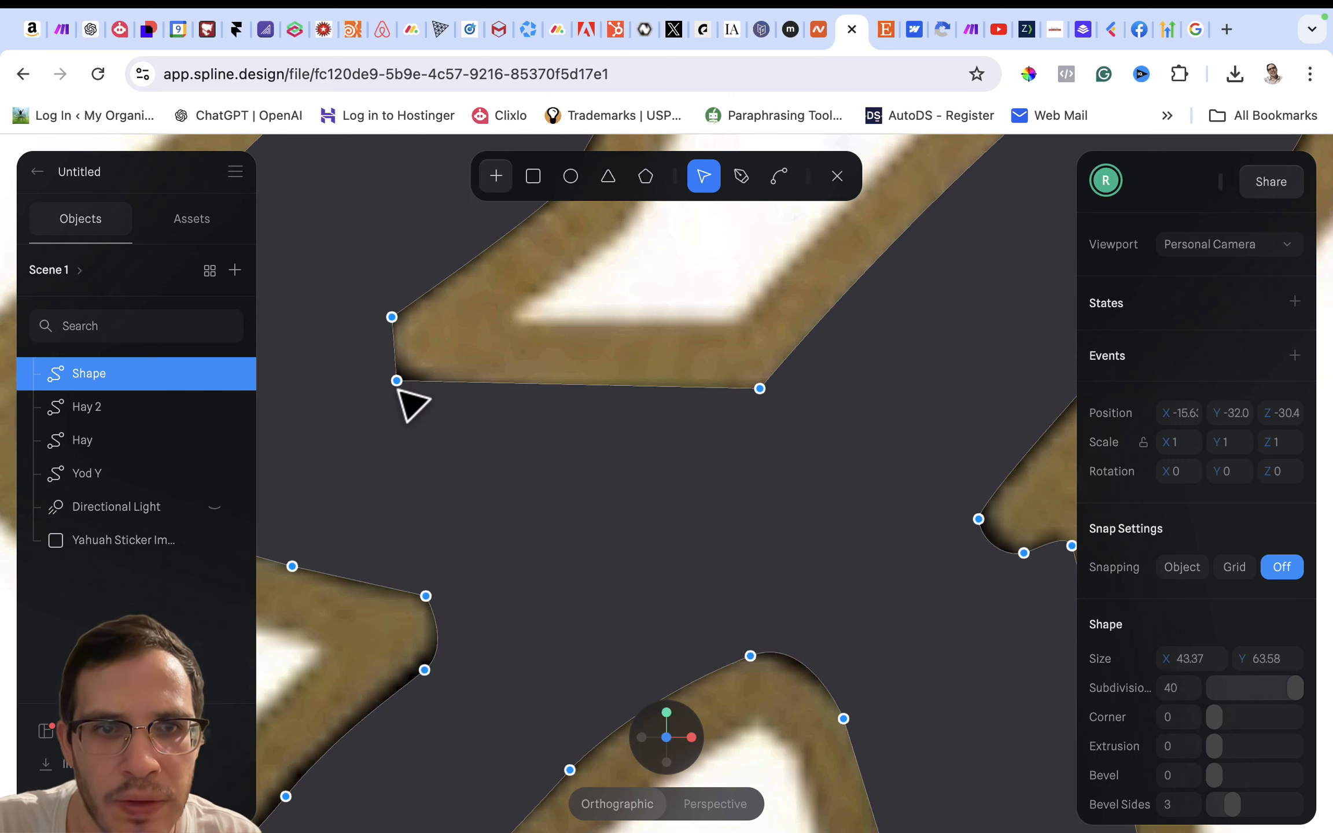
click(786, 186)
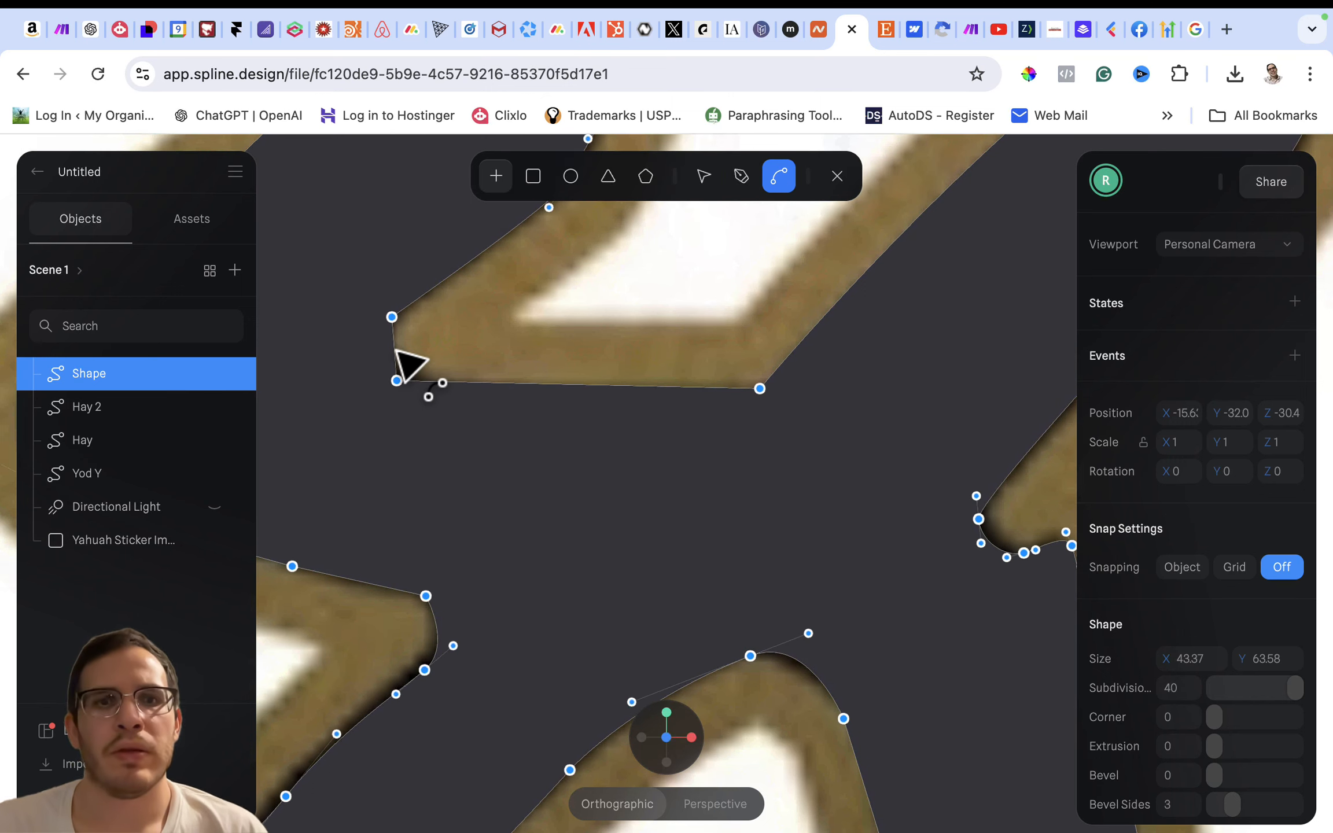
drag(395, 381, 415, 398)
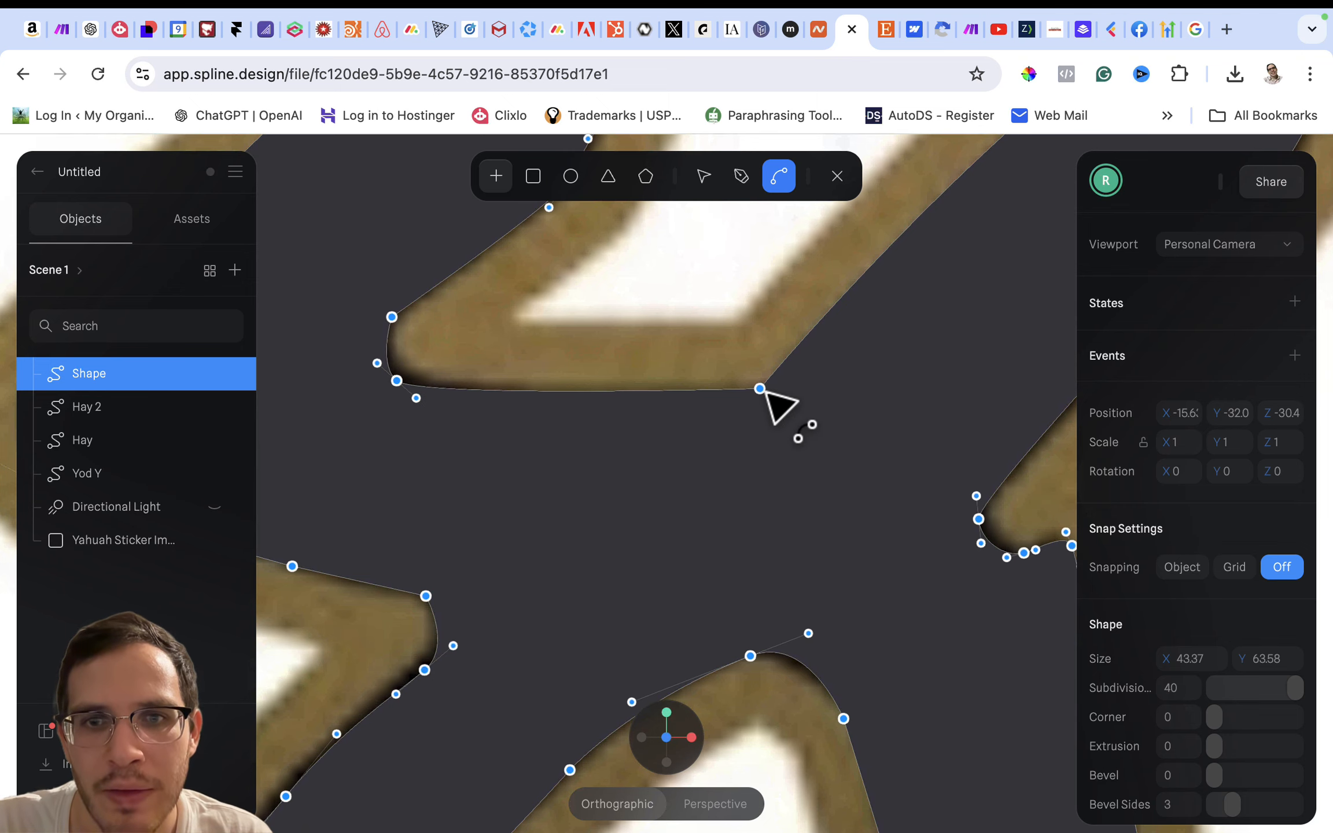
drag(762, 390, 799, 370)
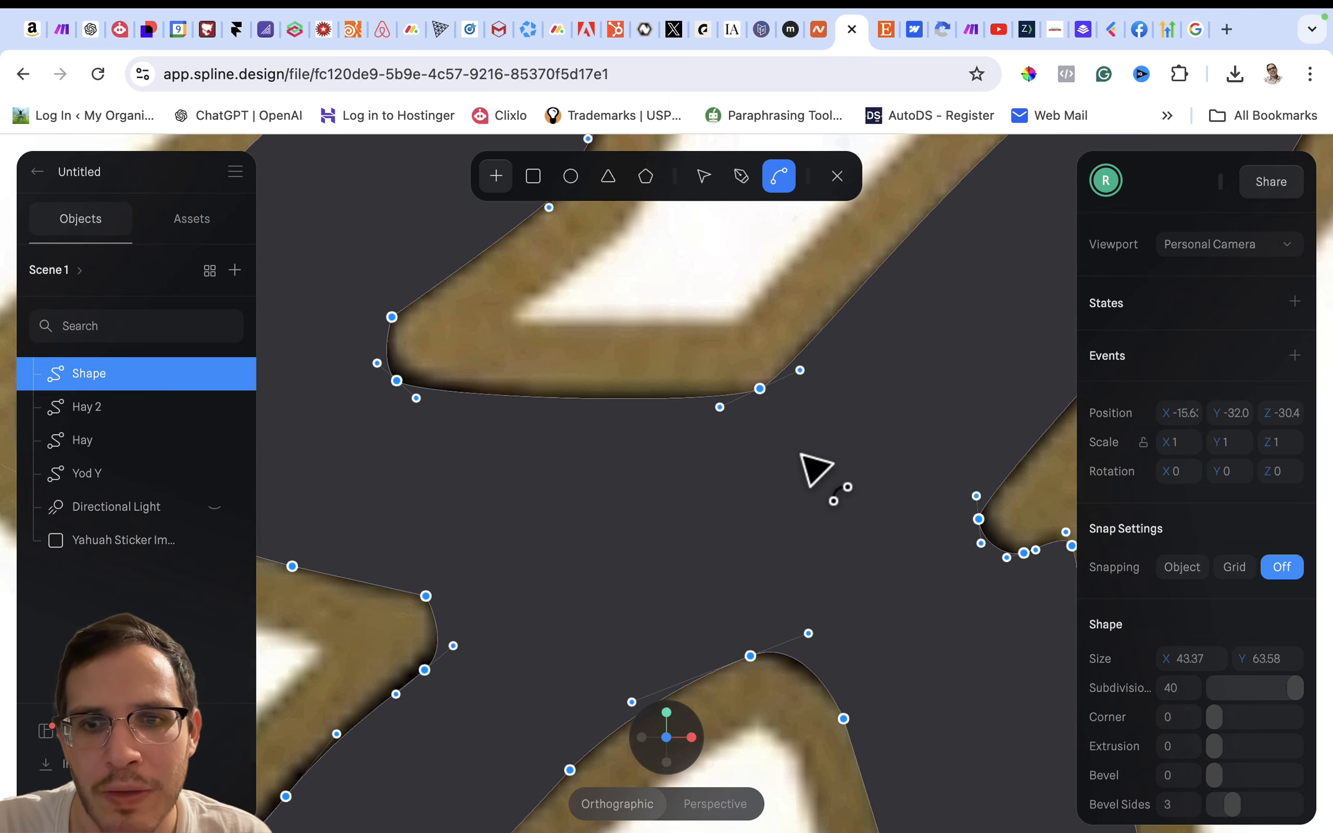
- Copy the material of the finished Hay 2 letter
scroll(802, 456, down, 10)
scroll(801, 455, up, 3)
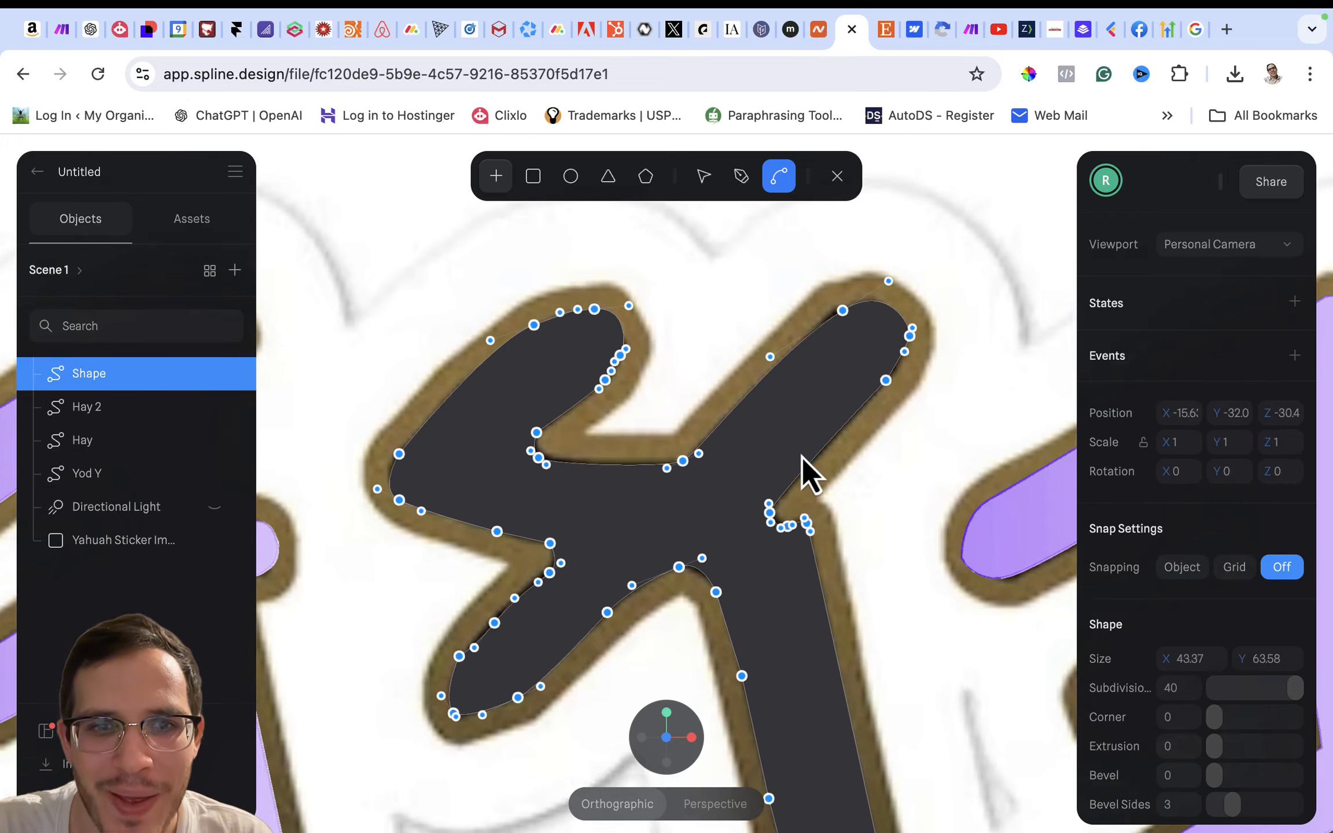
scroll(801, 456, down, 10)
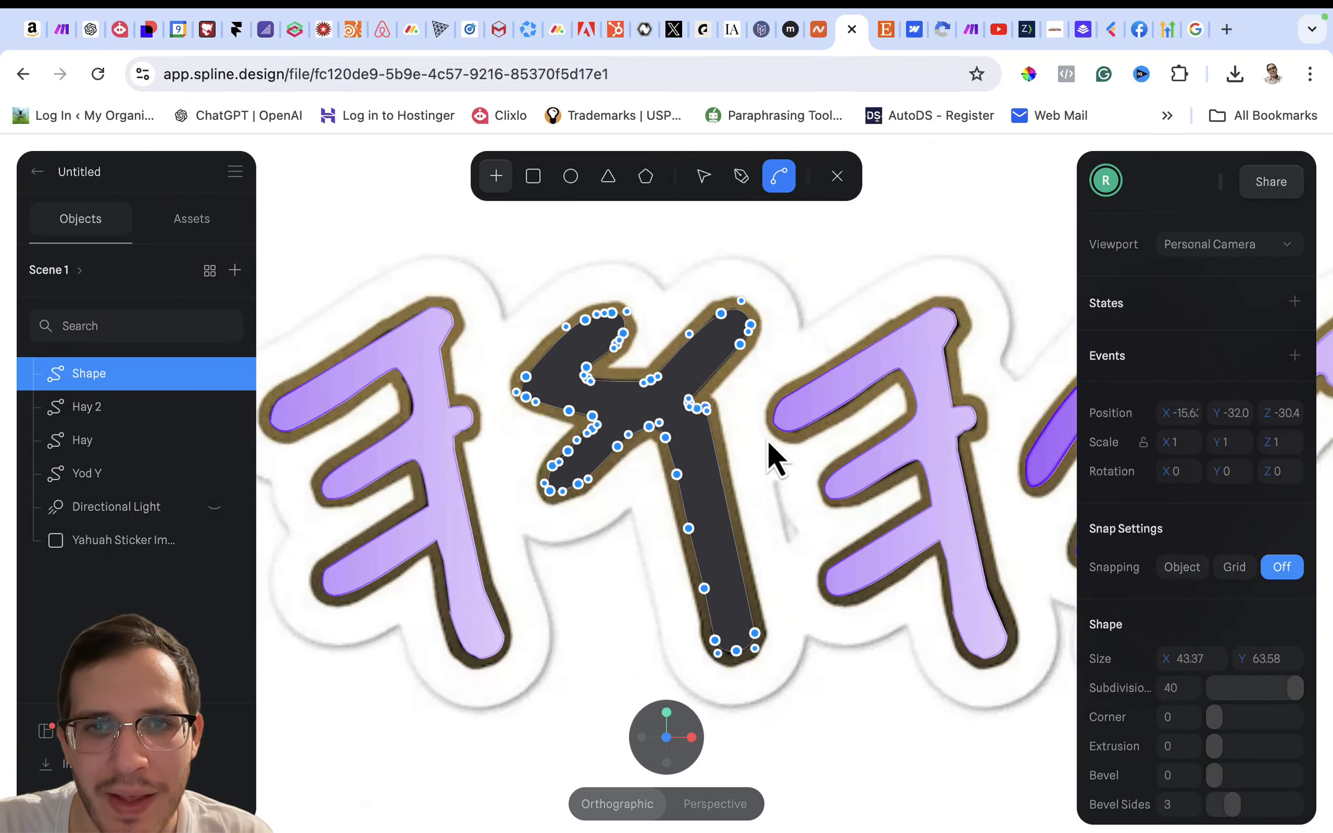
scroll(767, 440, right, 2)
scroll(767, 441, down, 1)
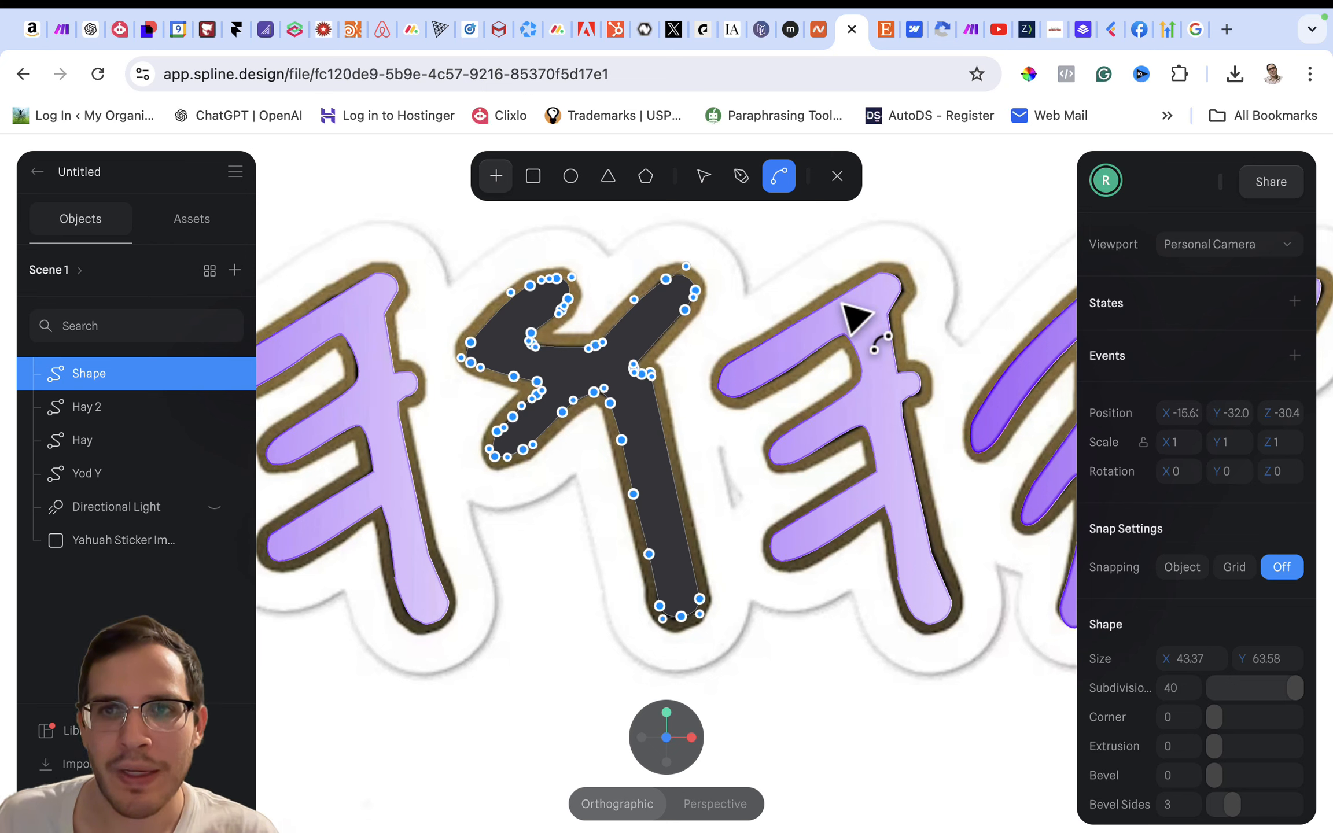
click(868, 339)
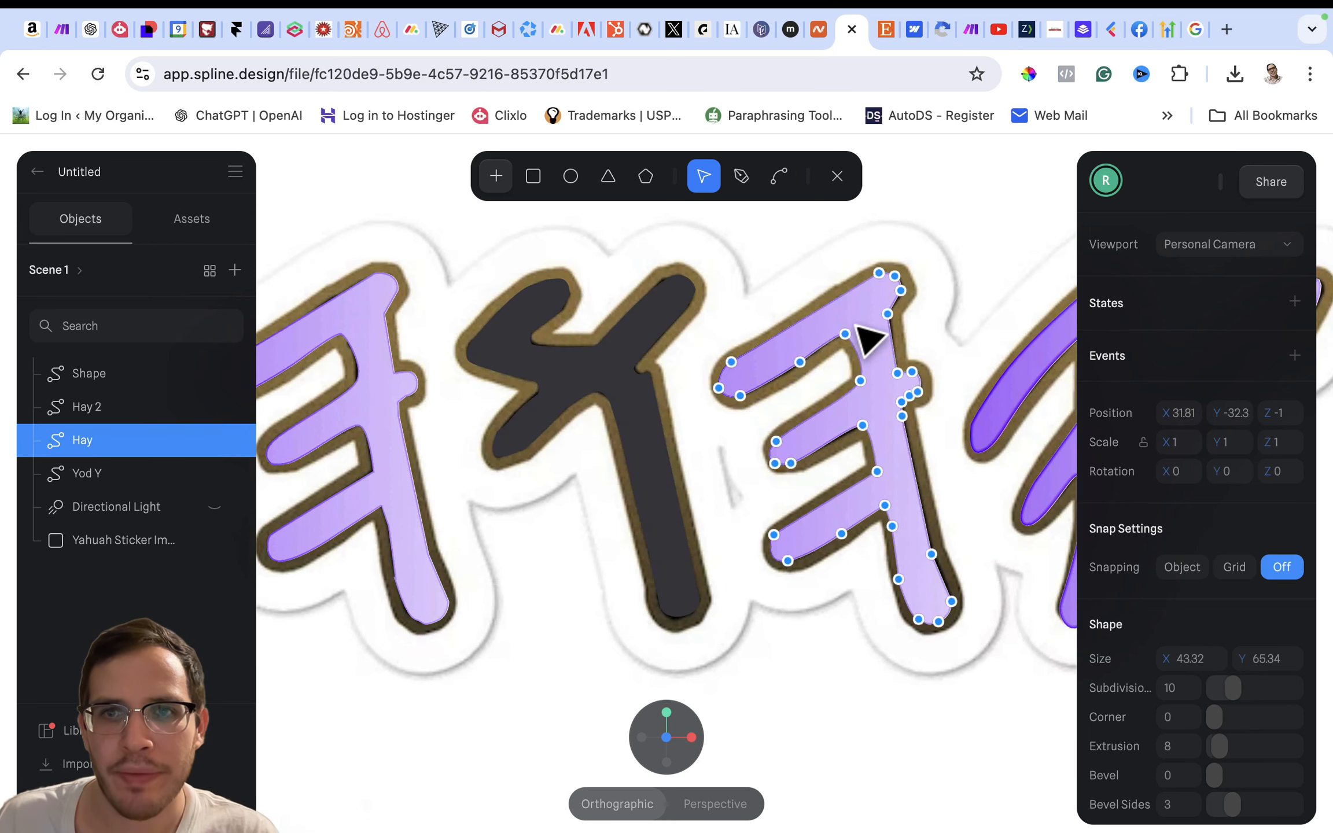
click(861, 380)
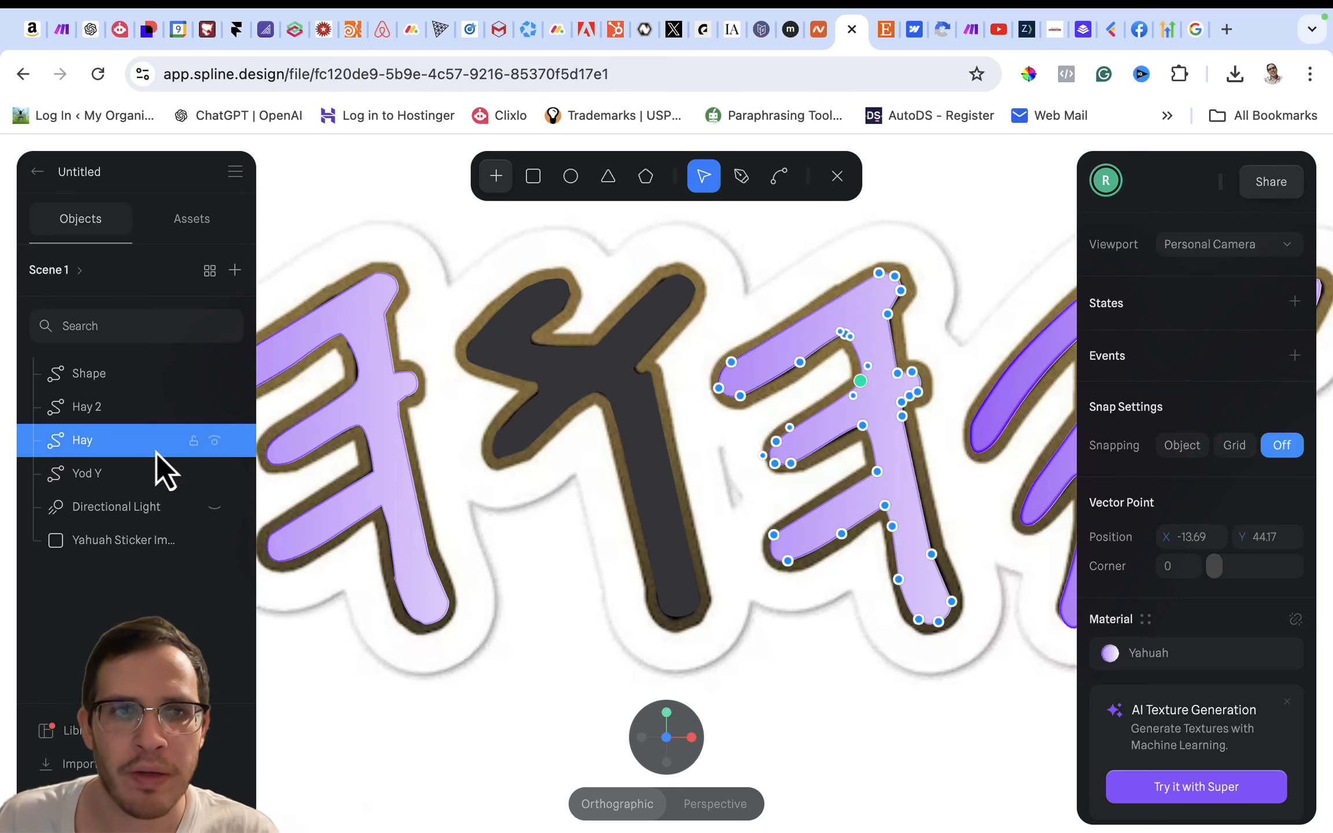
right_click(89, 422)
click(84, 445)
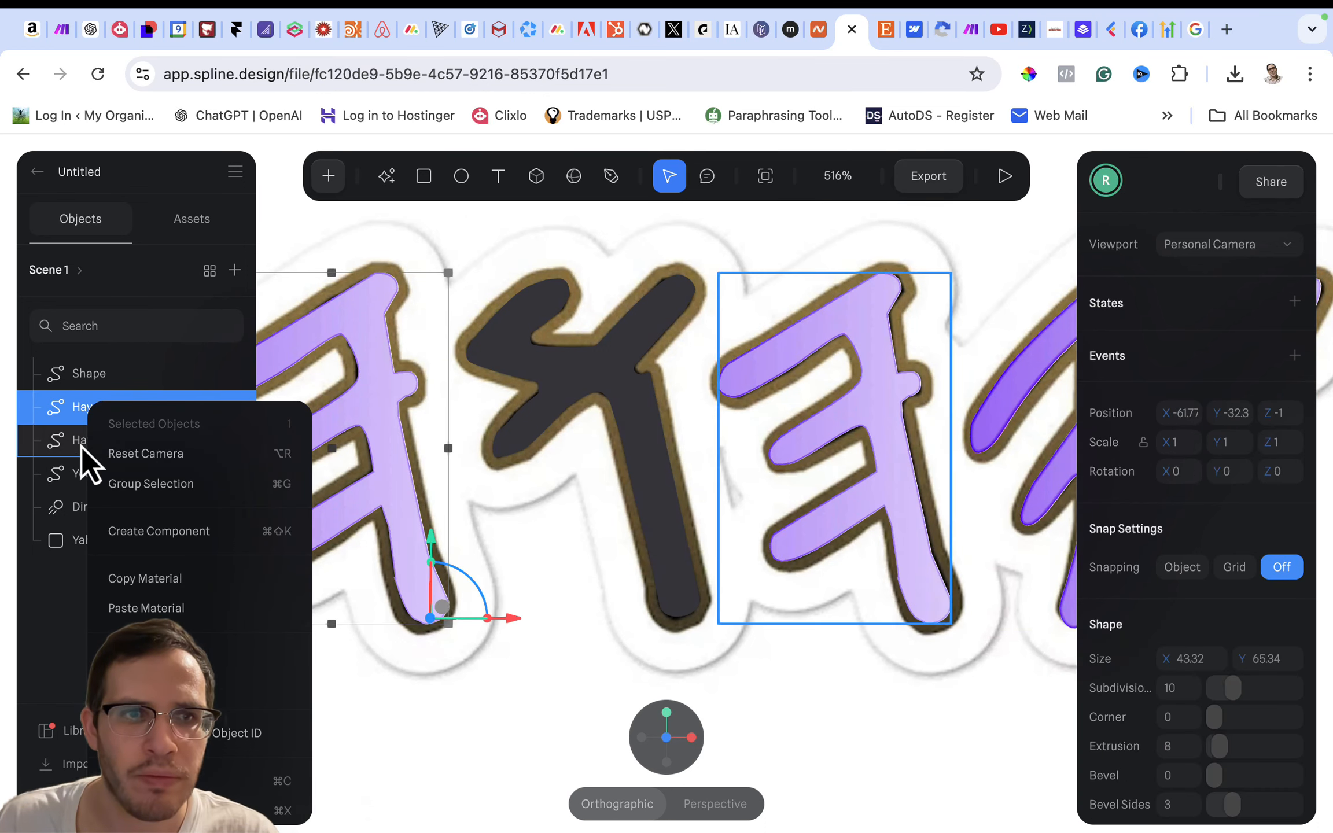
click(88, 421)
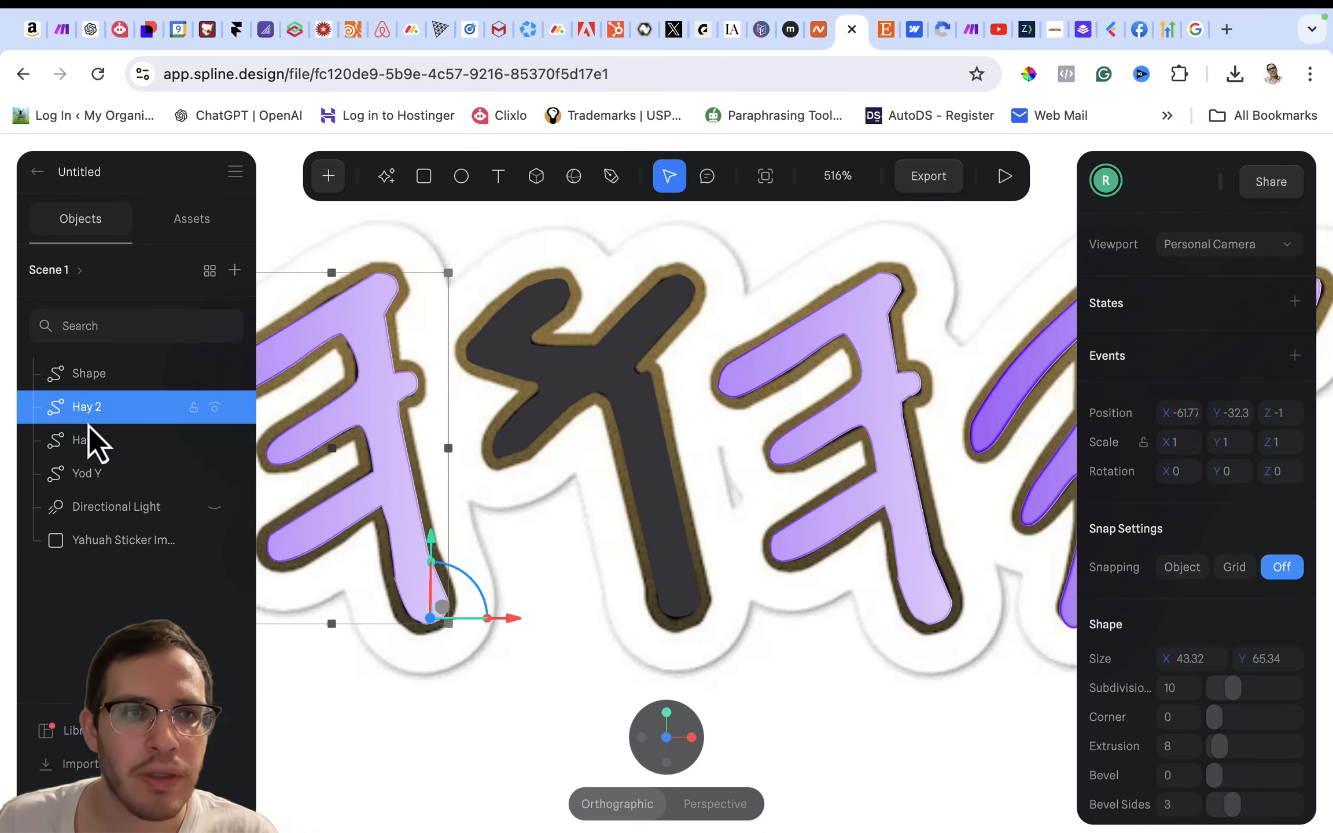
right_click(90, 429)
click(153, 578)
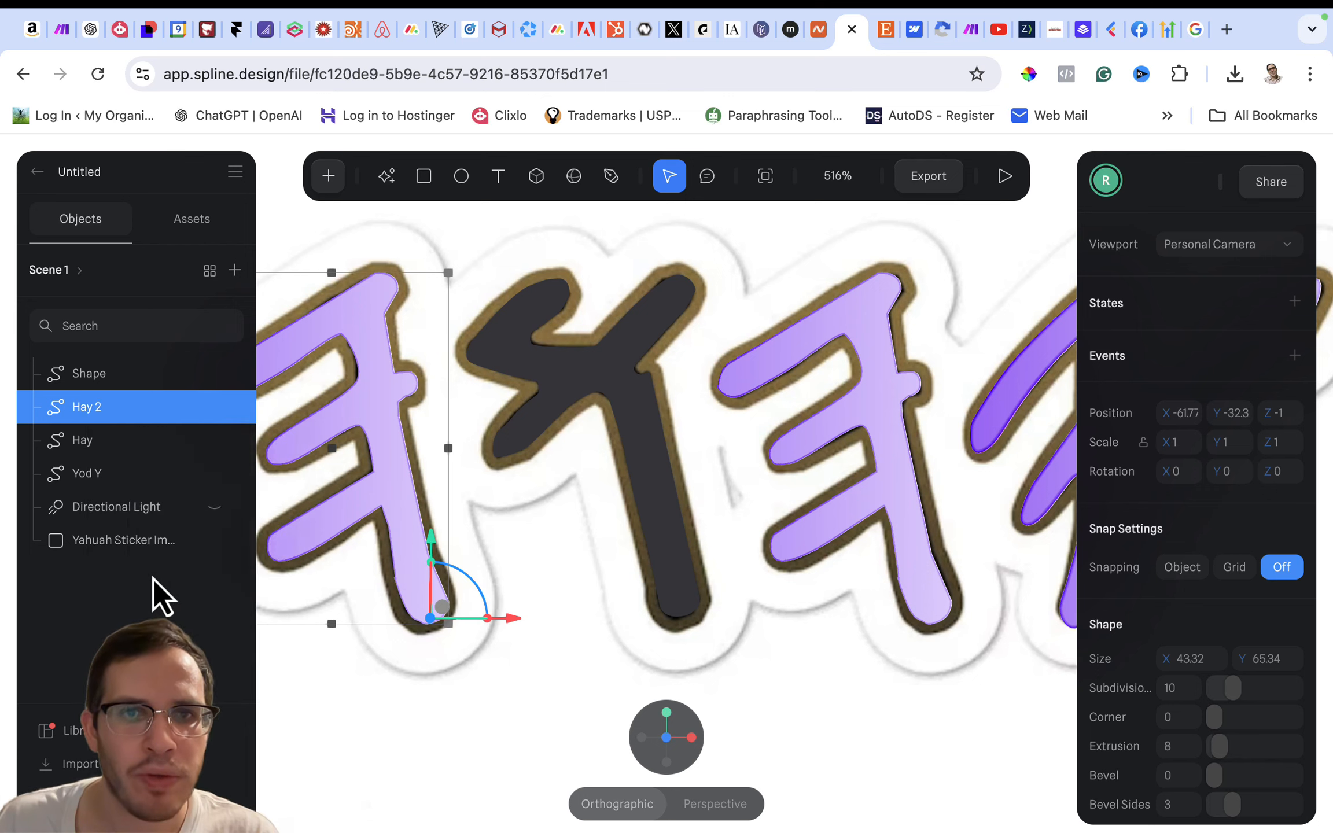
- Paste the copied material onto the newly traced dark letter shape
click(553, 382)
right_click(554, 382)
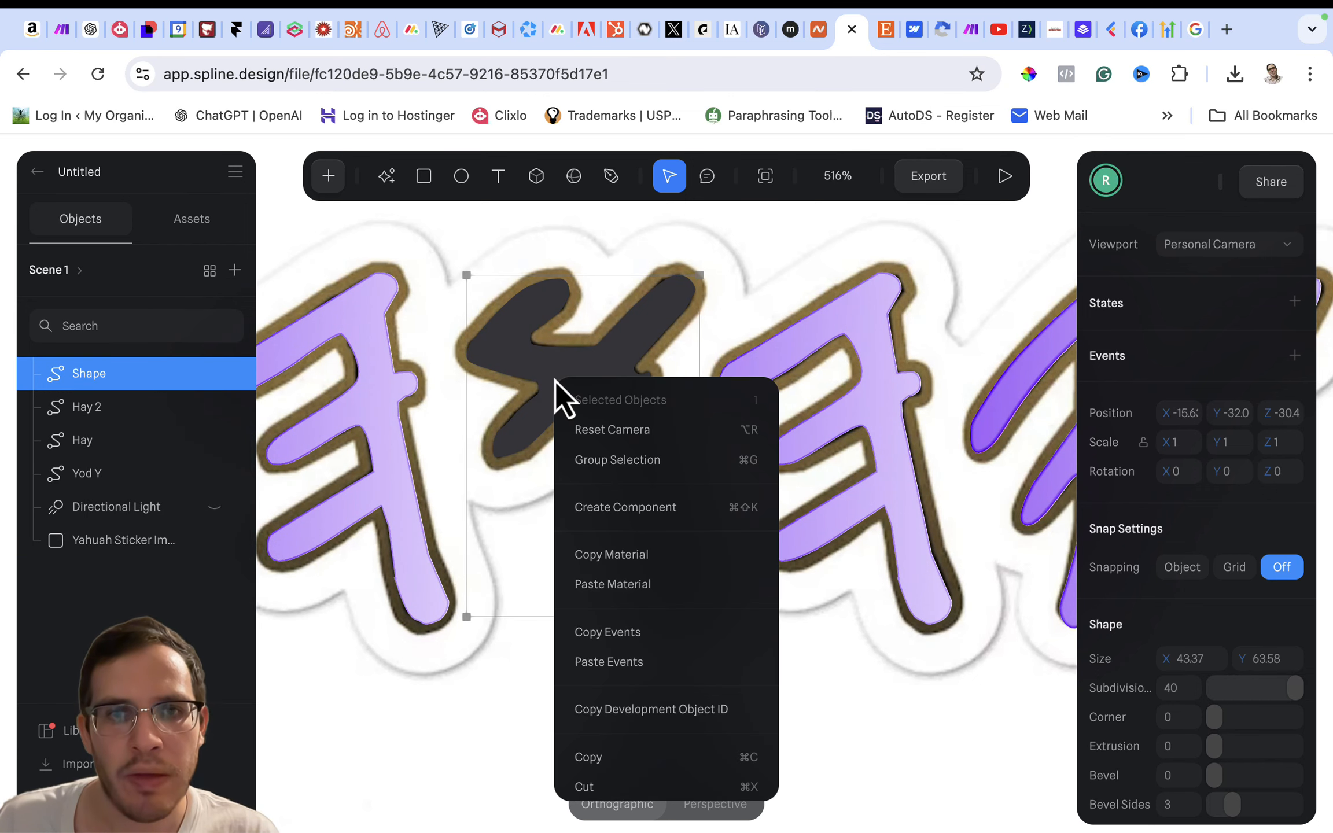
click(618, 585)
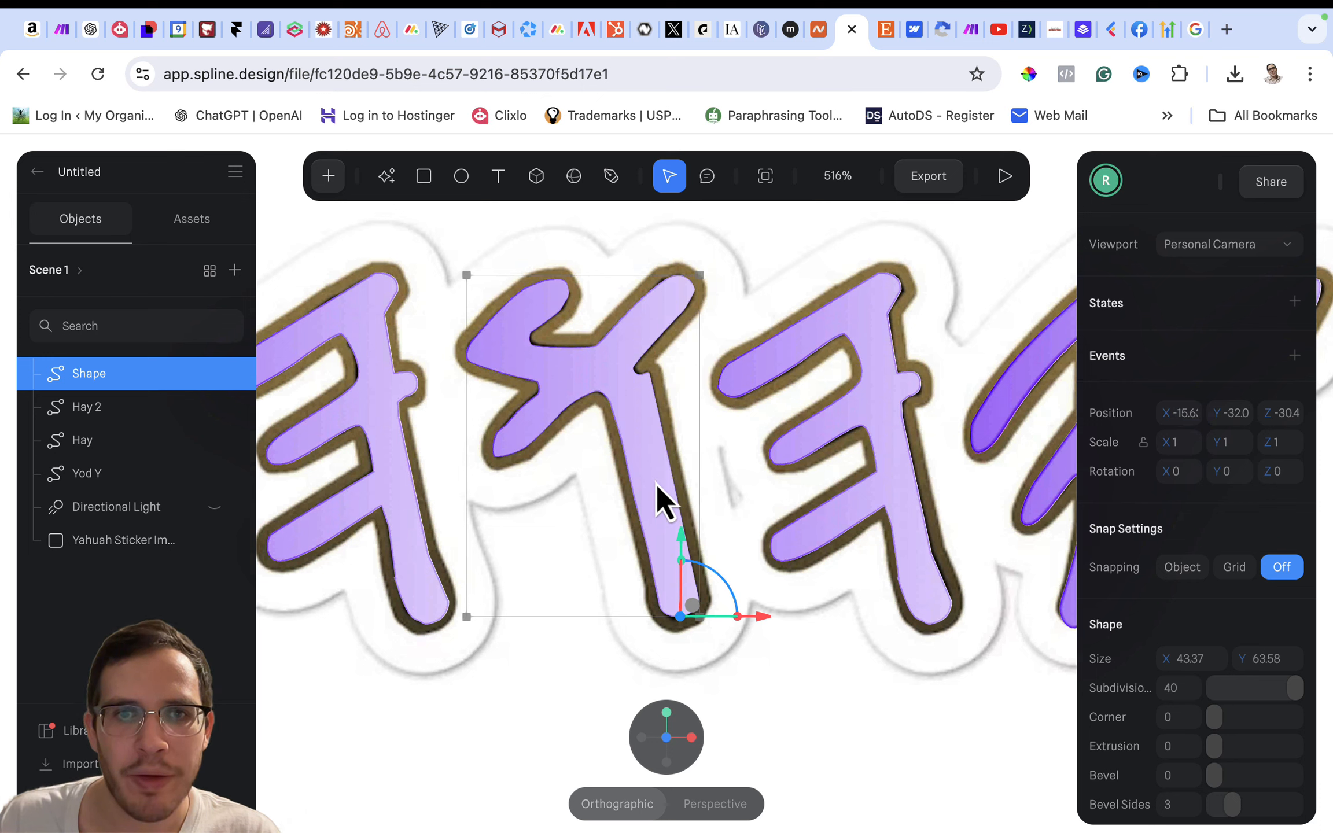
- Set the newly traced letter's subdivisions to 10 and its extrusion to 8, matching the Hay letter
double_click(625, 378)
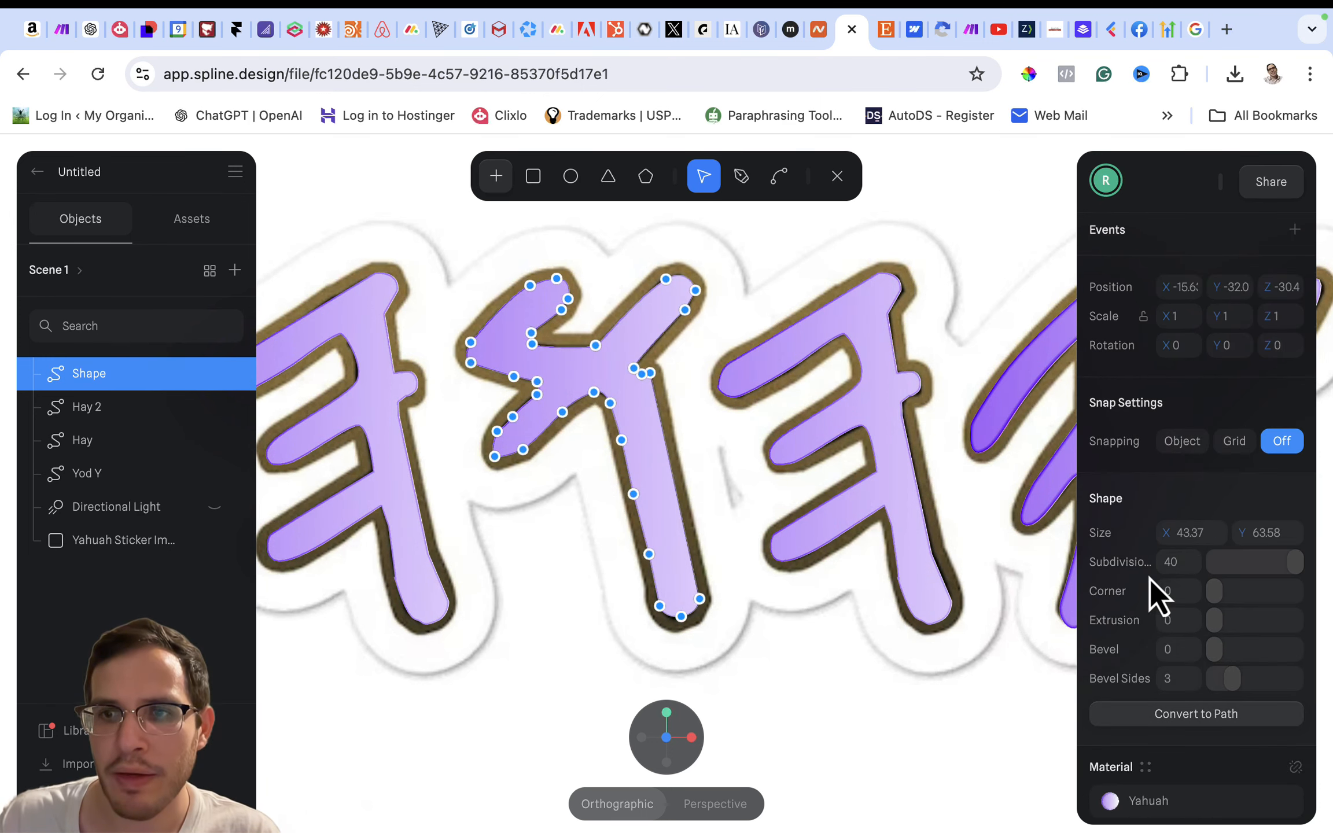
text(10)
key(Return)
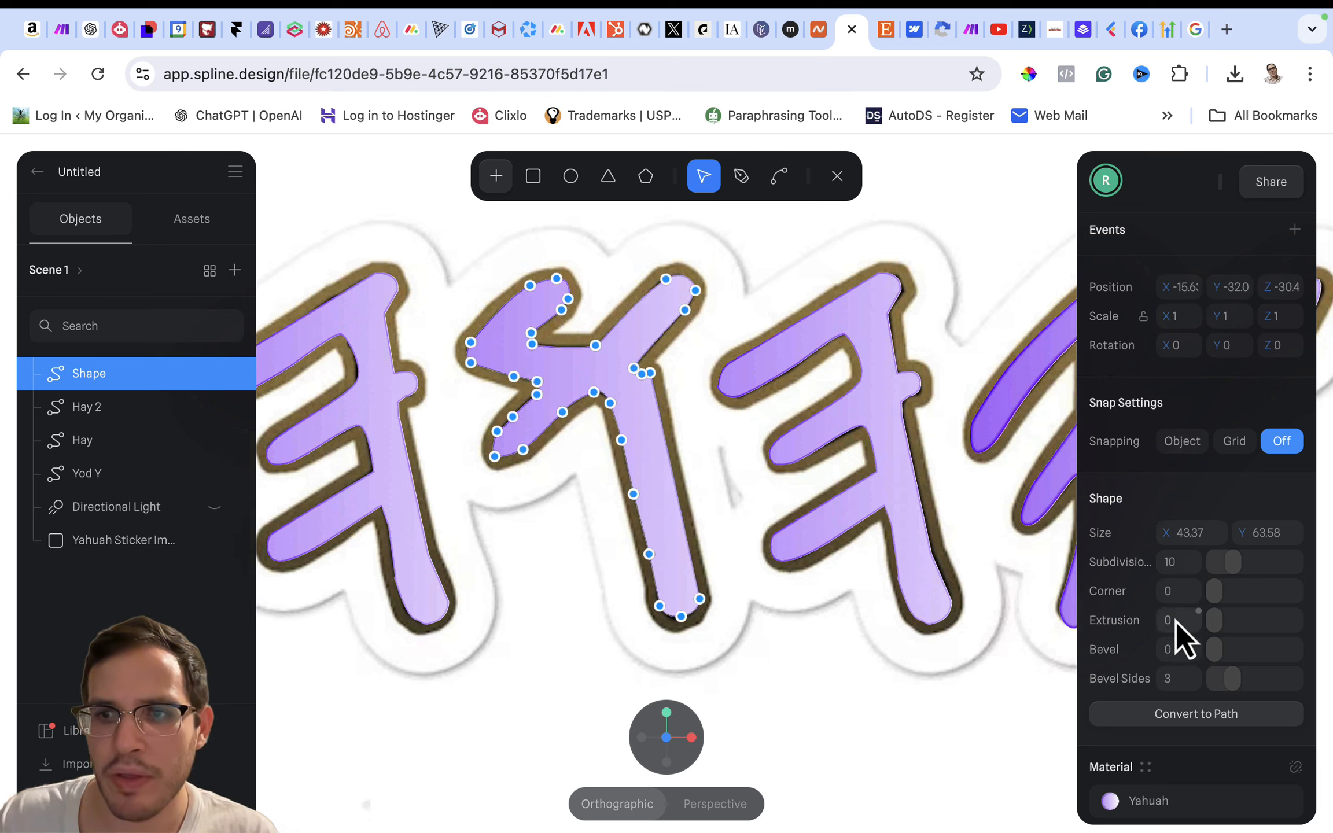
click(1175, 623)
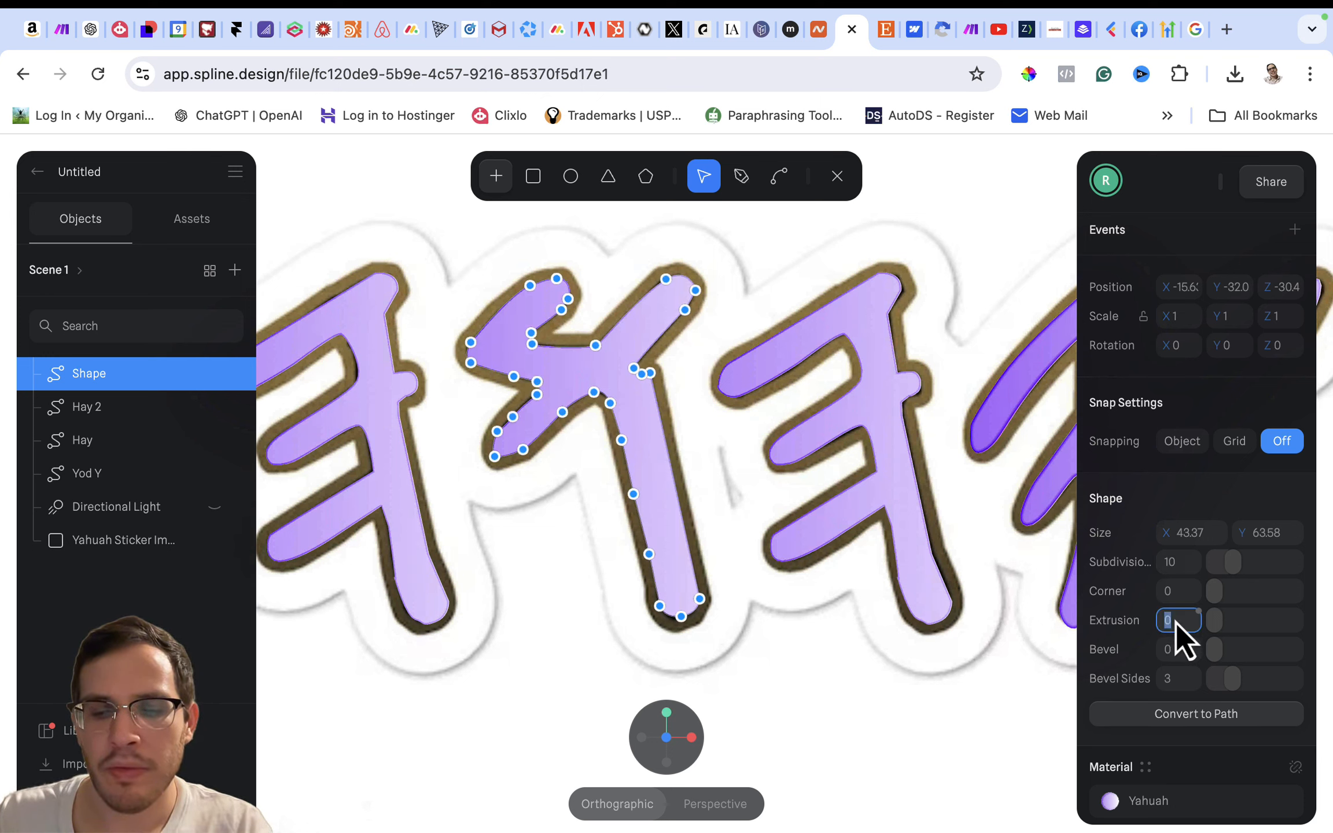
text(8)
key(Return)
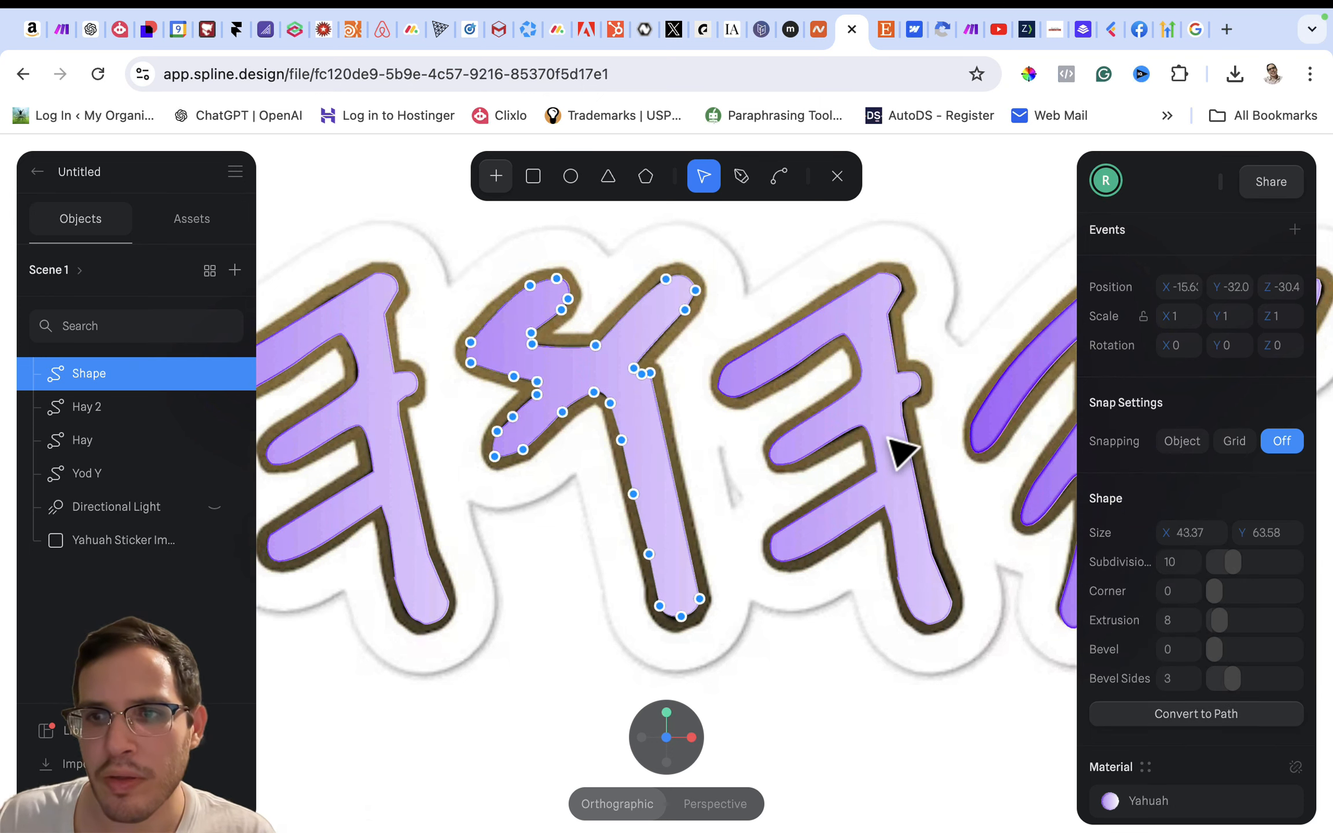
click(890, 440)
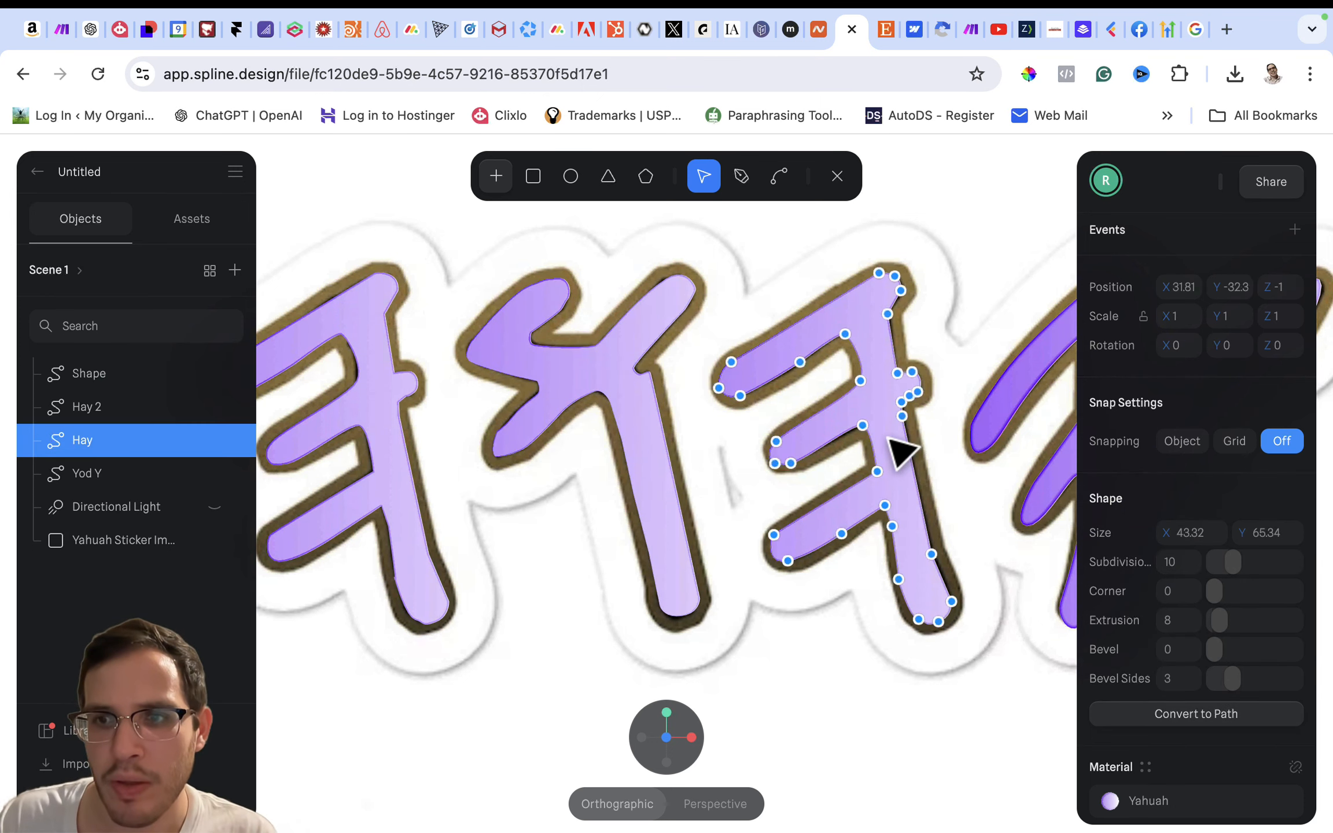
click(637, 417)
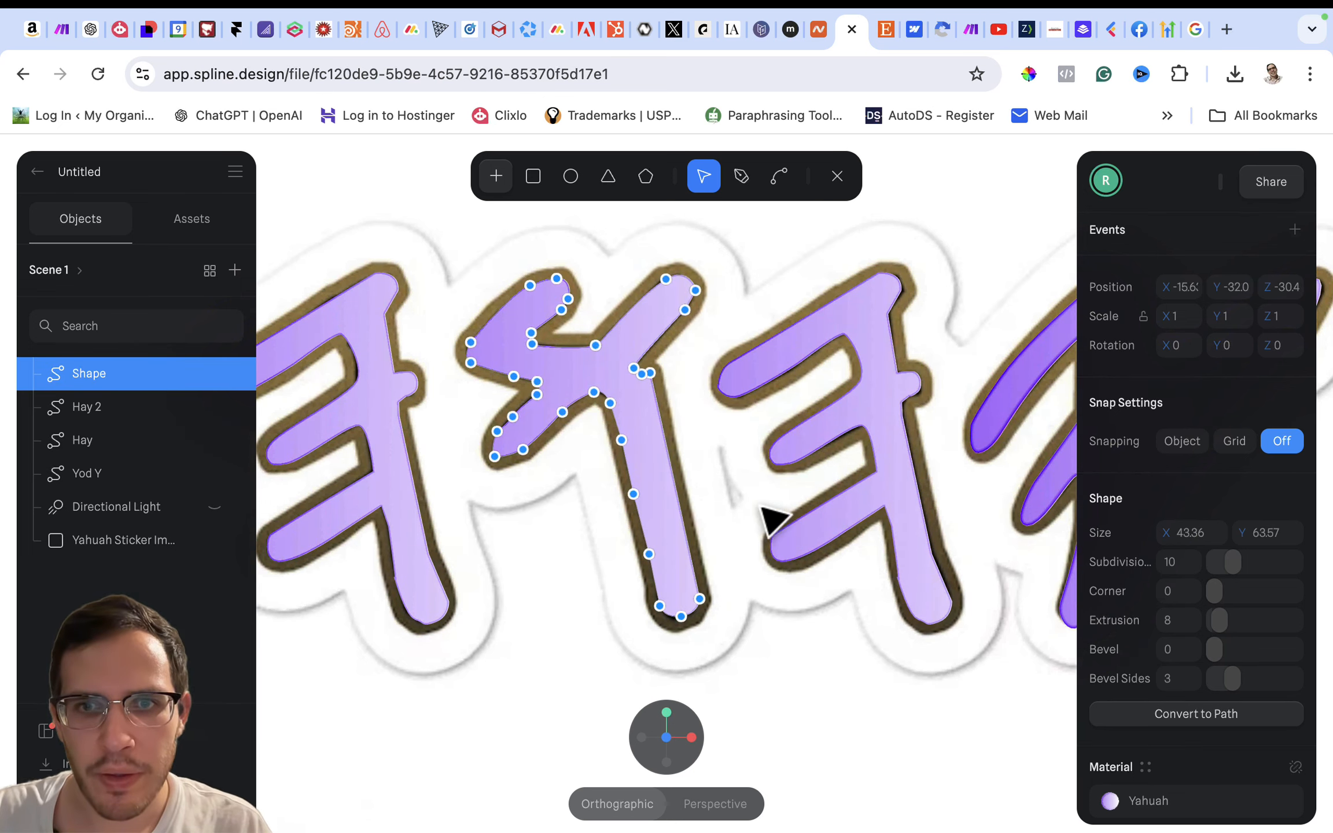
- Rename the newly traced letter shape to "Waw"
alt+drag(754, 502, 642, 539)
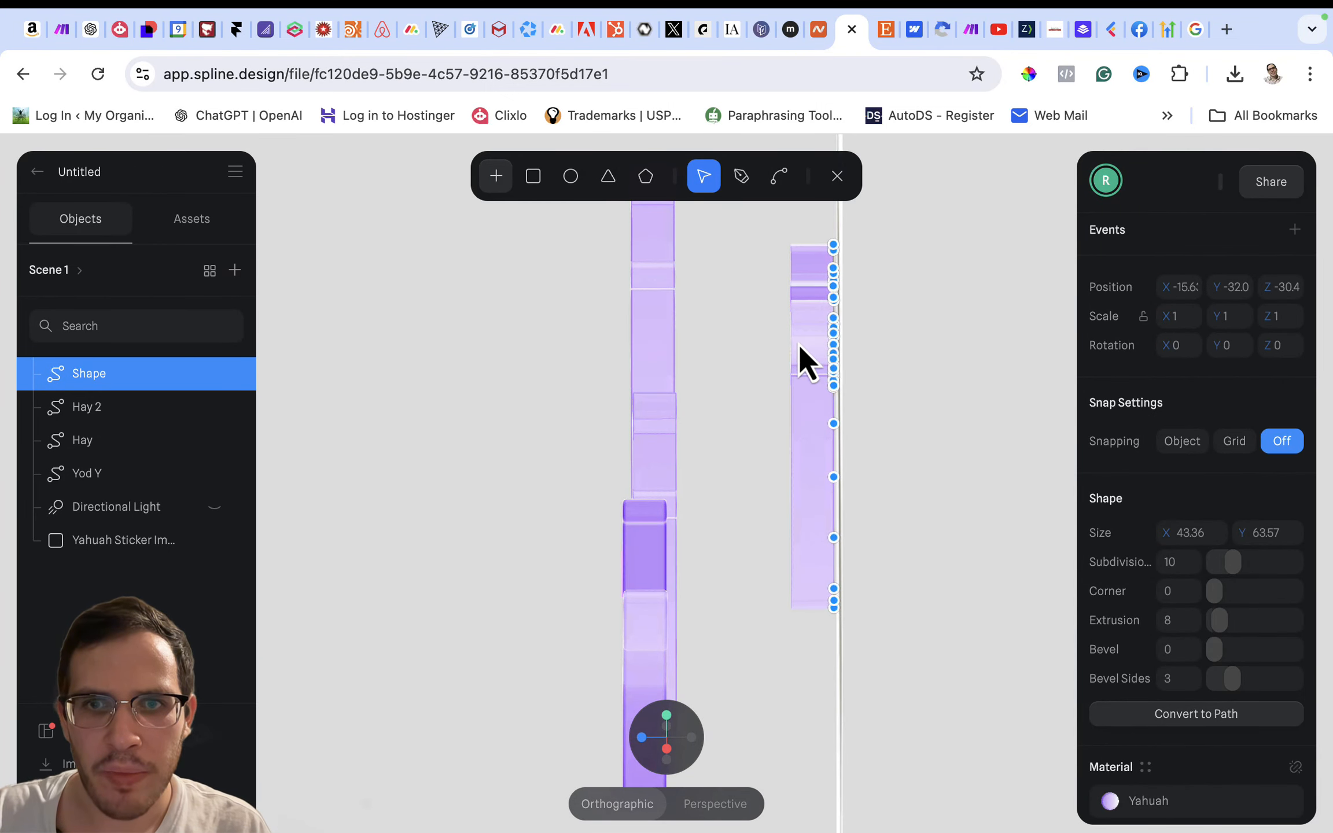
double_click(97, 370)
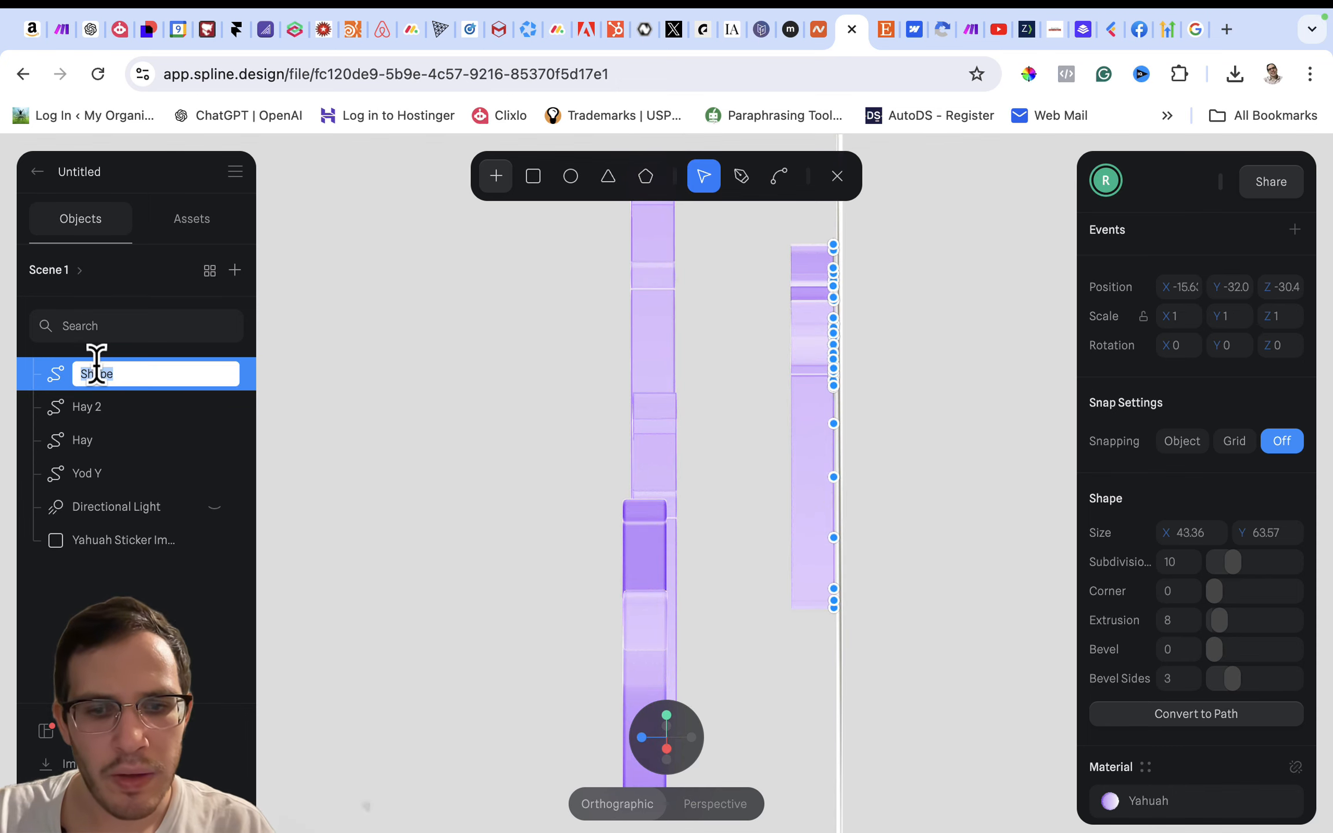
text(Waw)
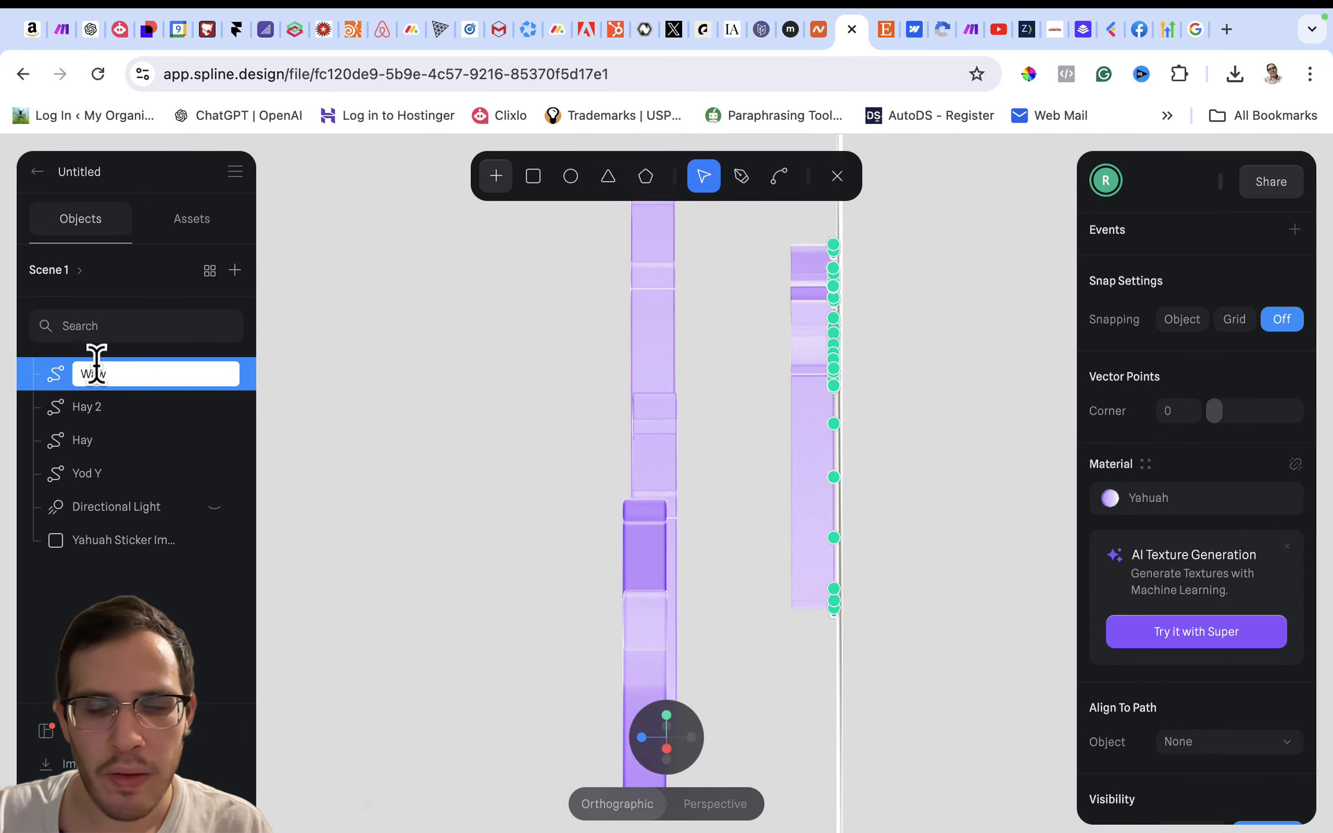
key(Return)
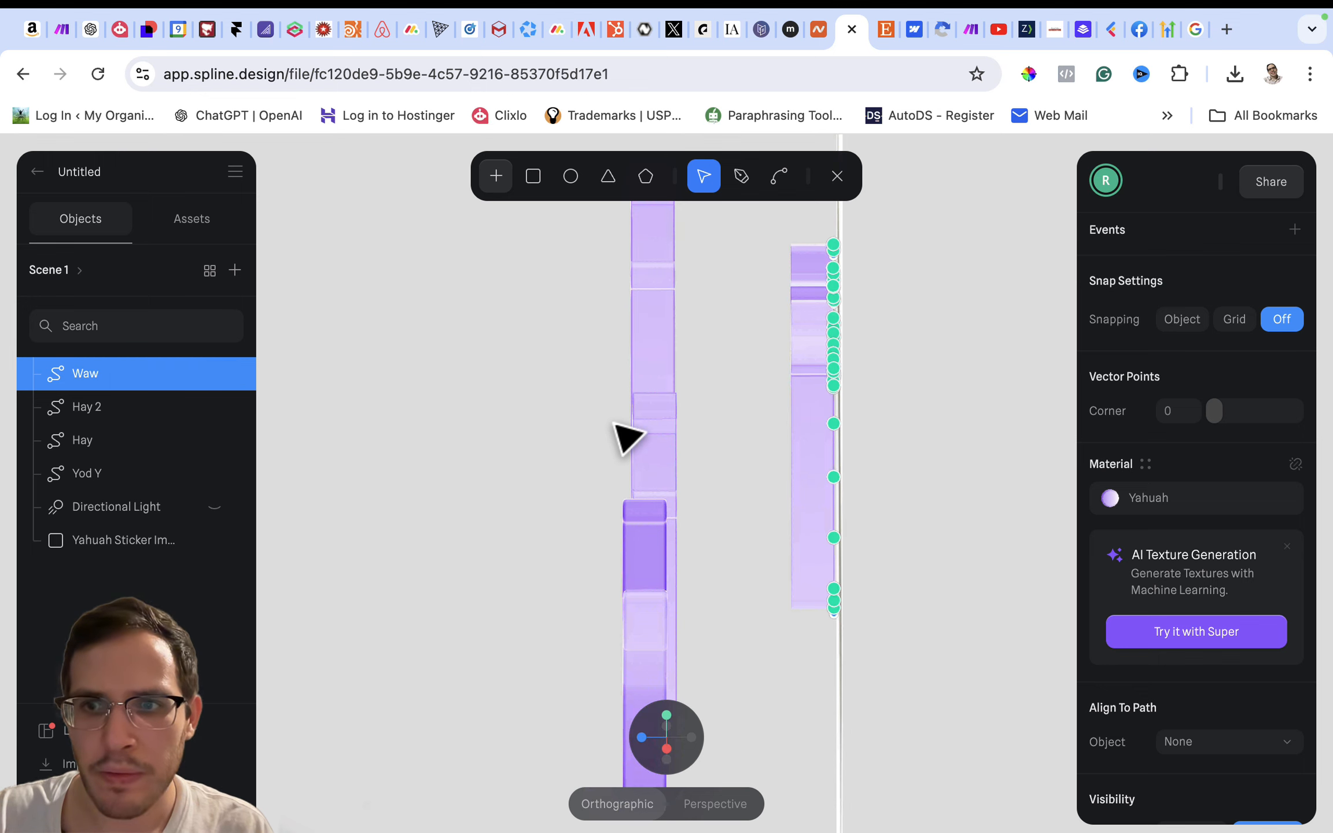
- Leave path editing and move Waw along the Z axis to about -0.63, in line with the other letters
click(803, 418)
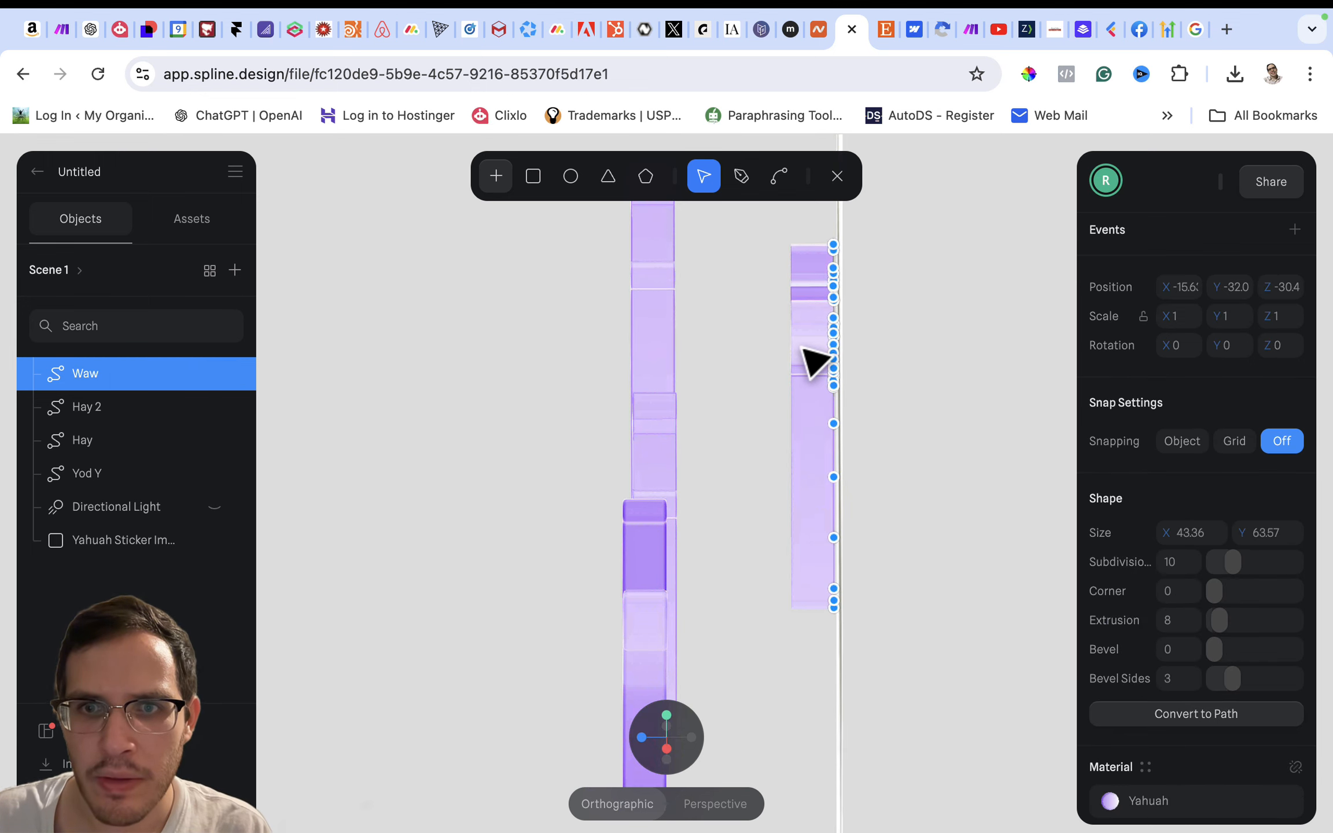
click(836, 175)
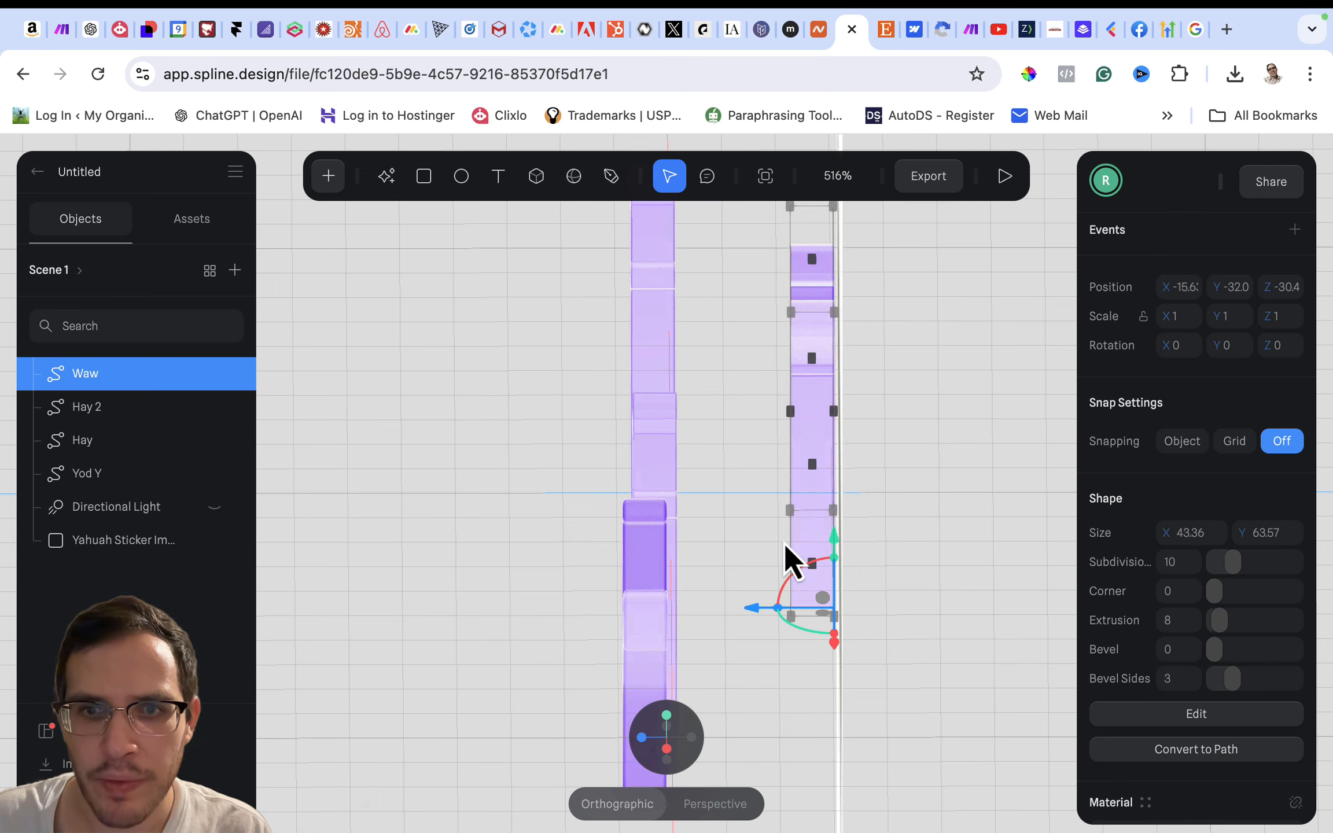
drag(752, 607, 591, 590)
- Move the Yod Y letter along the Z axis to about -0.66 to align its depth with the others
click(649, 676)
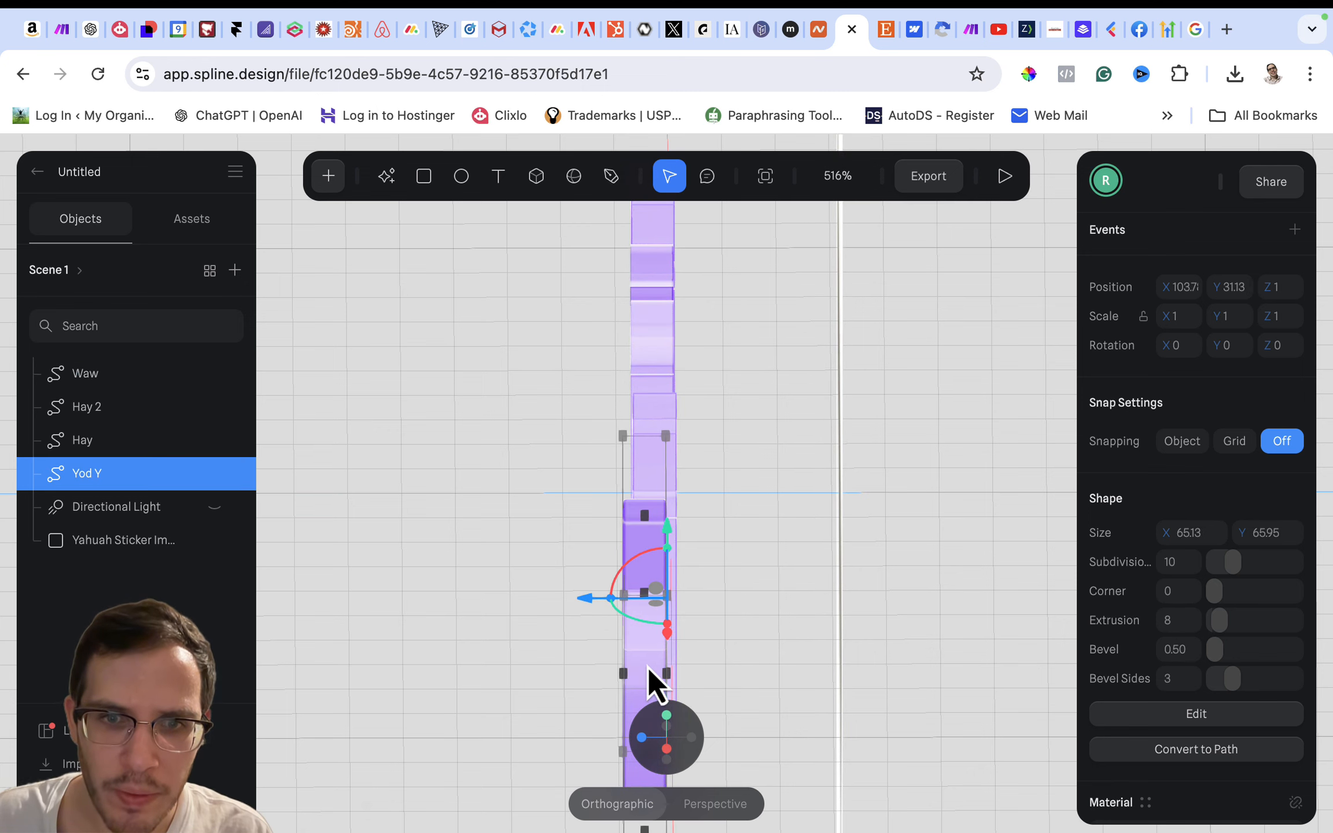
drag(589, 601, 598, 602)
scroll(597, 602, up, 3)
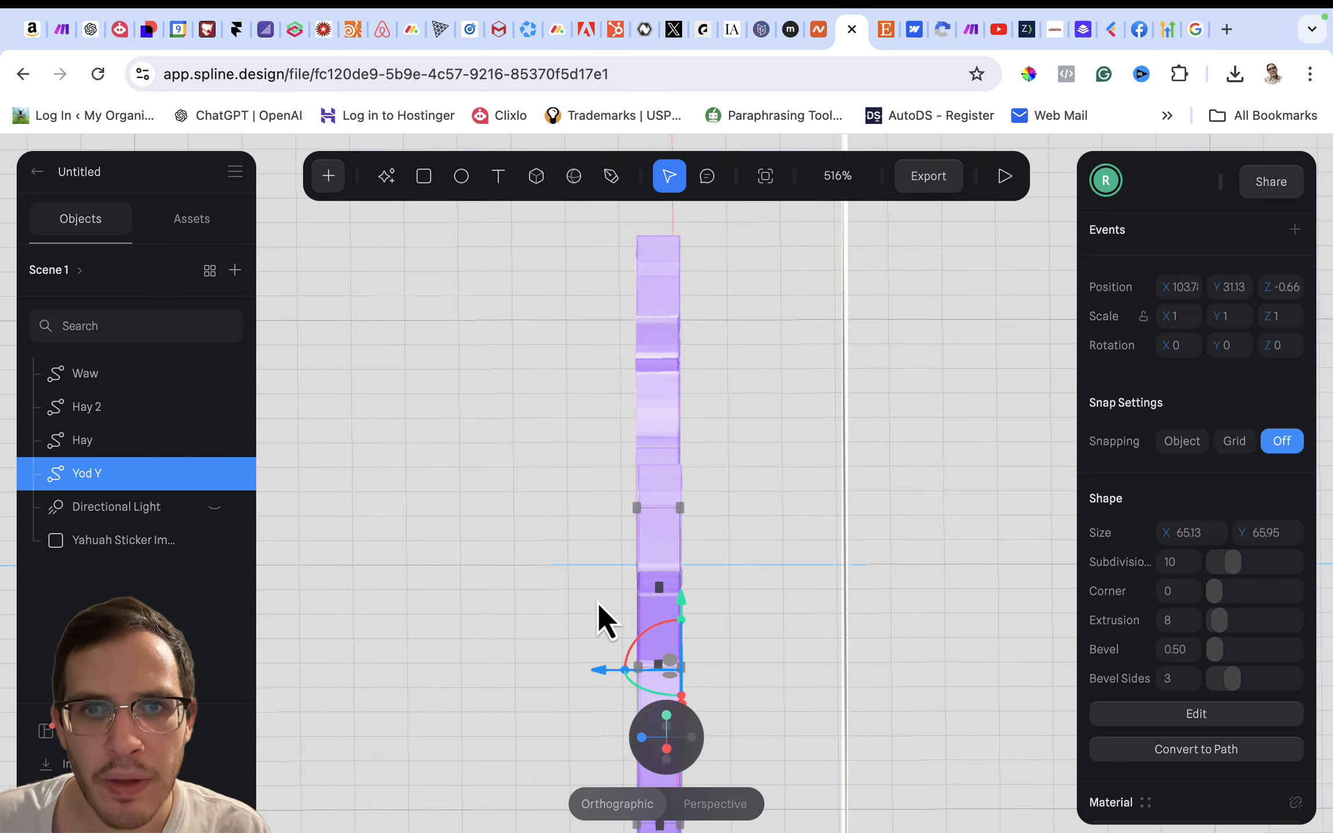
- Fine-tune the letter depths, moving Waw to about -1.25 and Hay 2 to about -1.15 on the Z axis
click(656, 403)
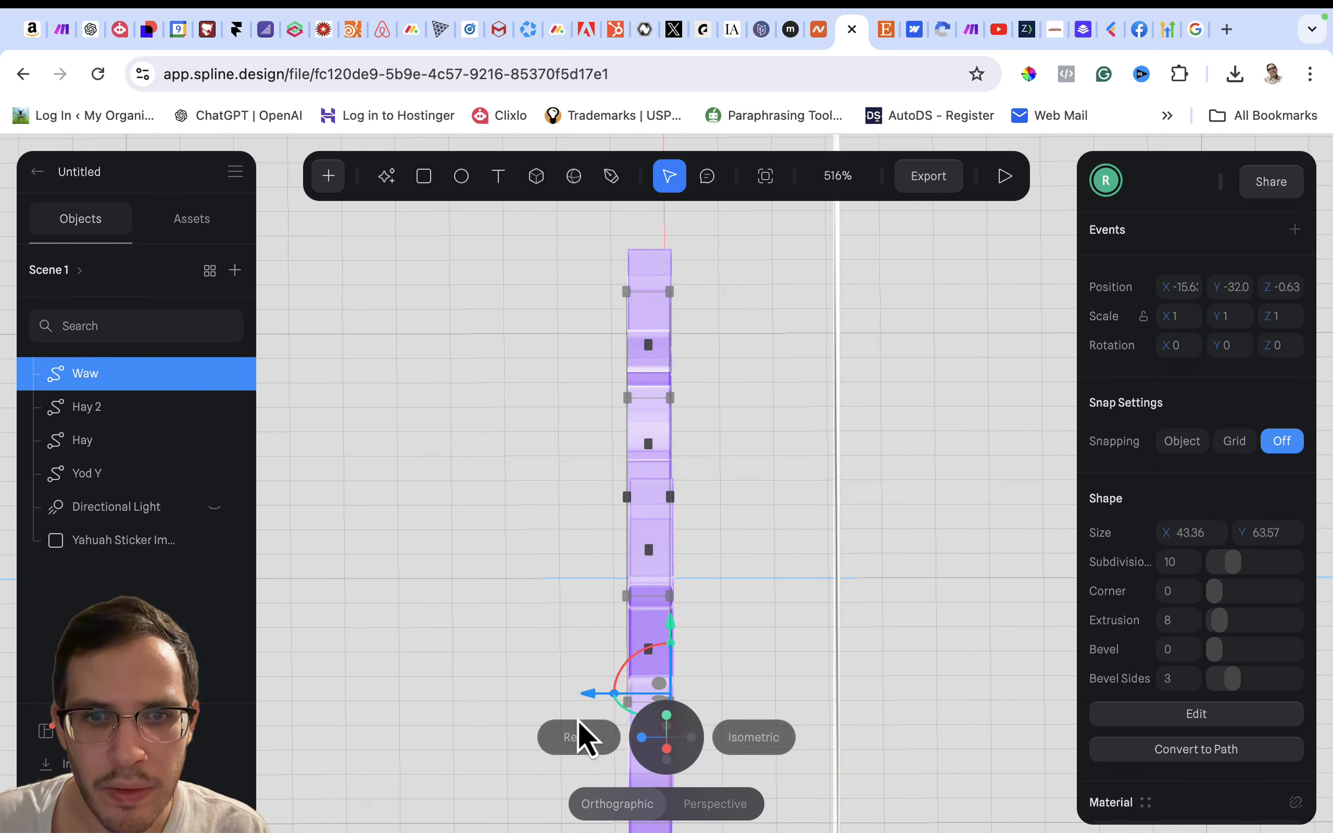
drag(587, 699, 591, 699)
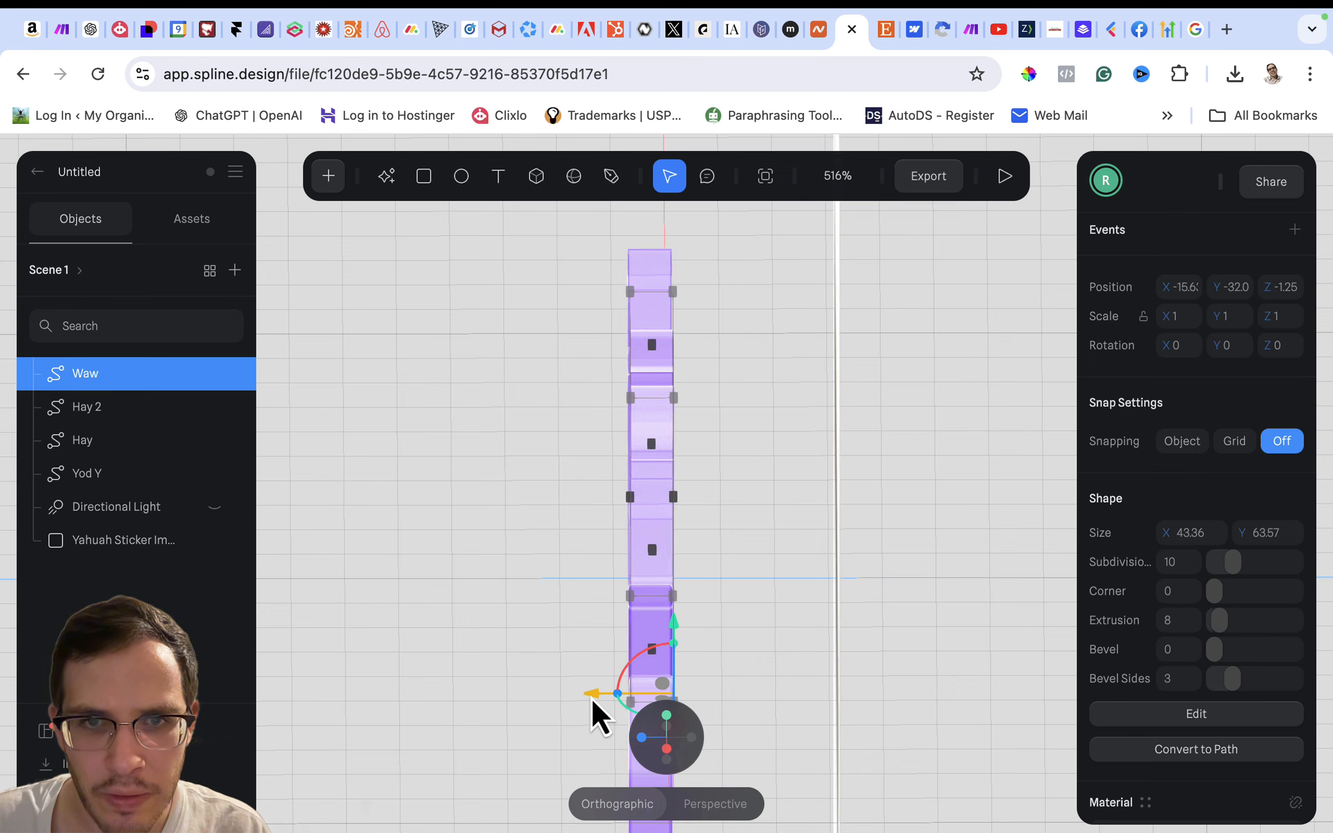
click(658, 257)
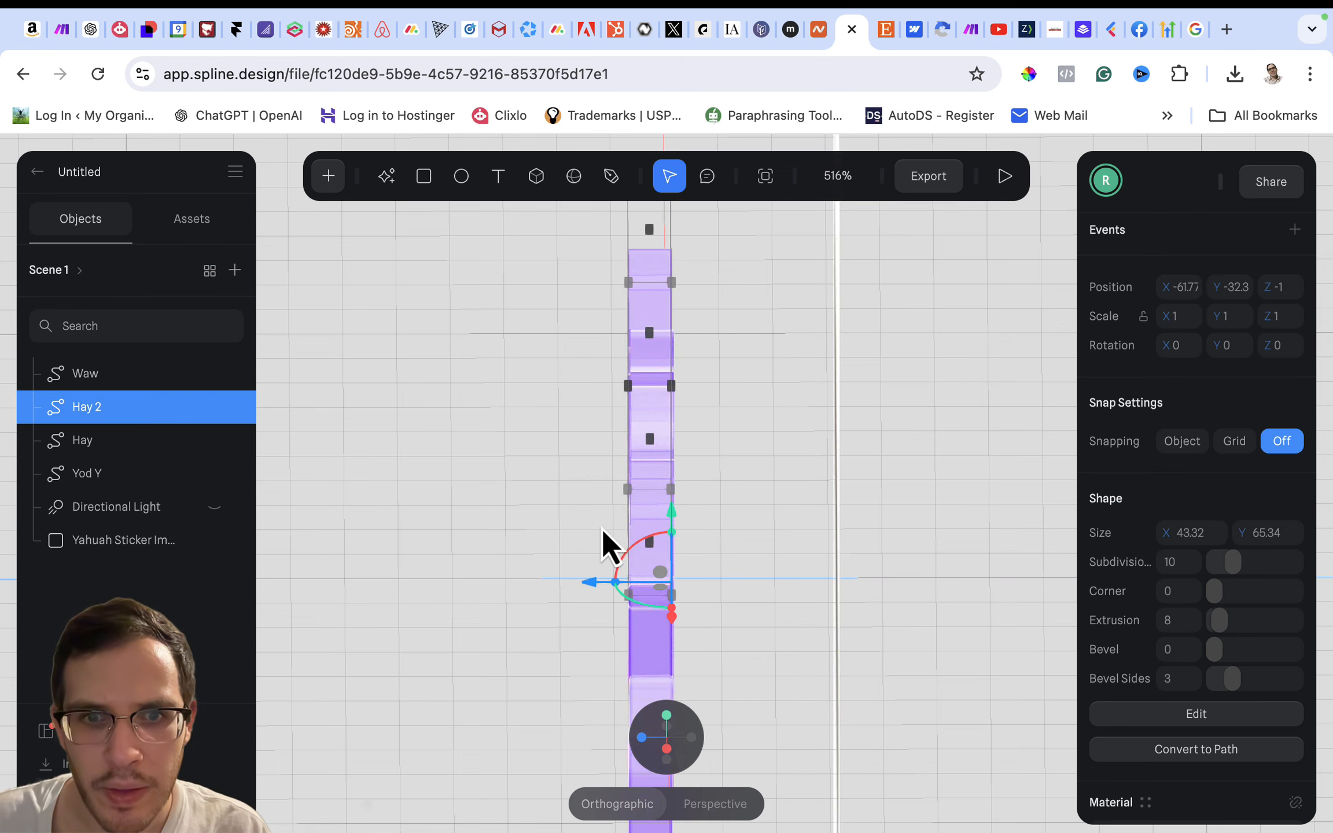
drag(593, 580, 594, 580)
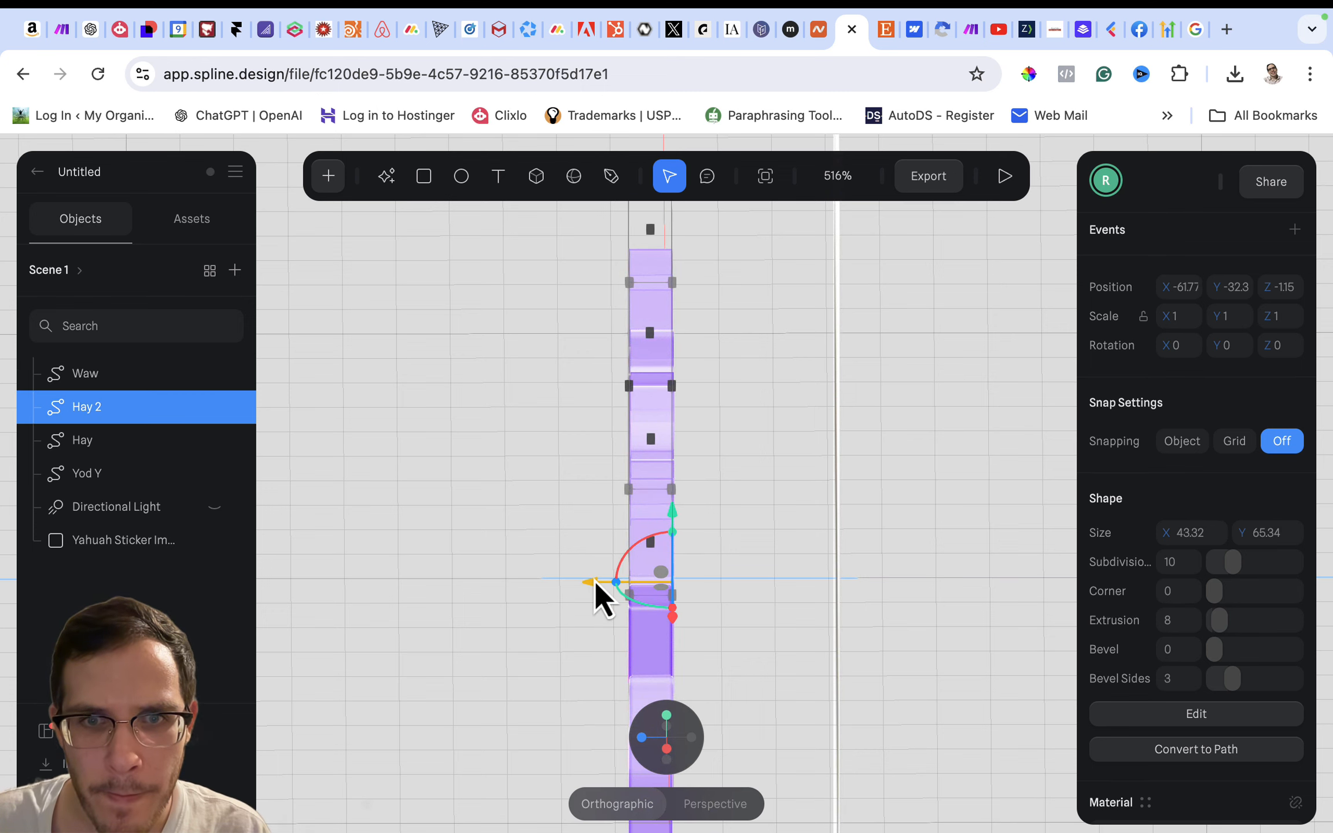
click(470, 476)
- Reset the camera to the front view and delete the Yahuah sticker reference image
mouse_move(631, 716)
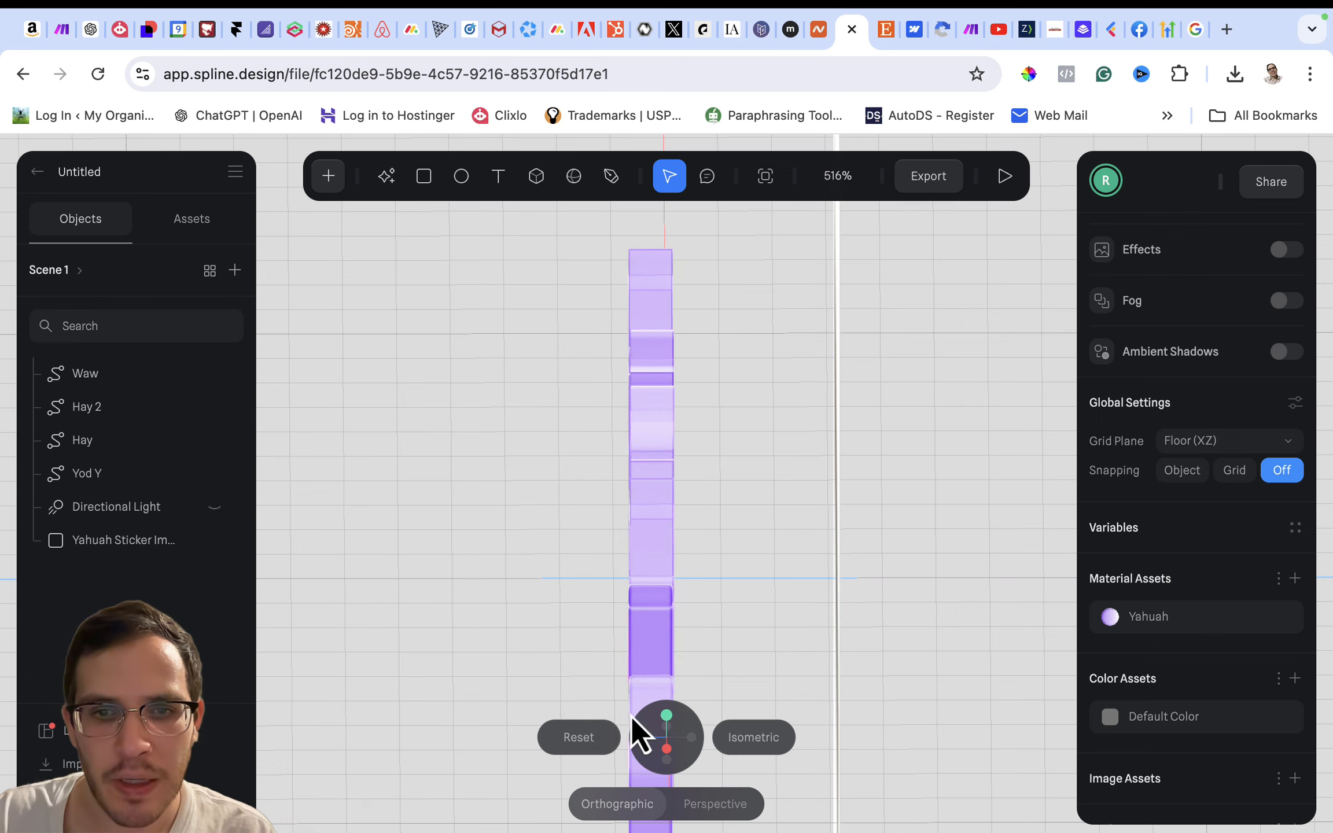
click(578, 738)
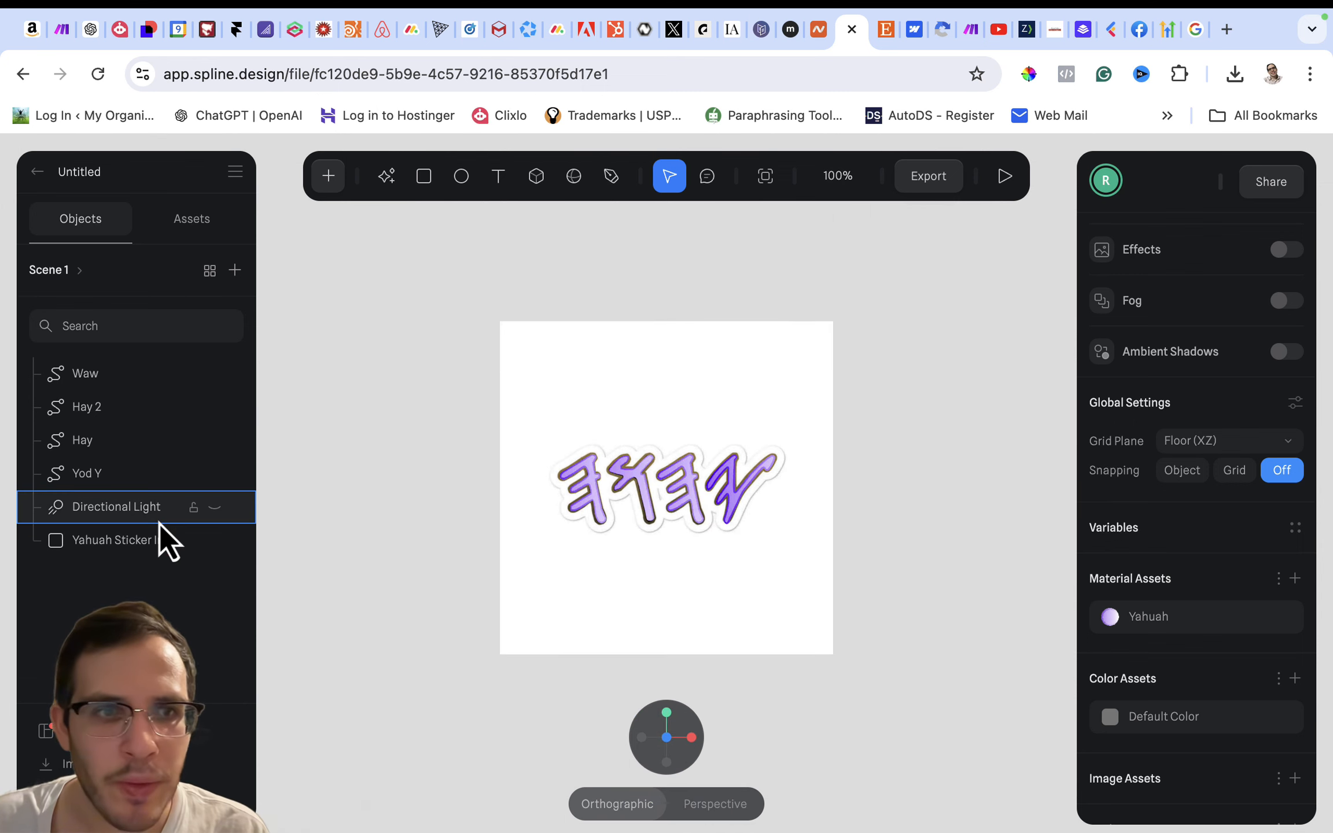
click(142, 544)
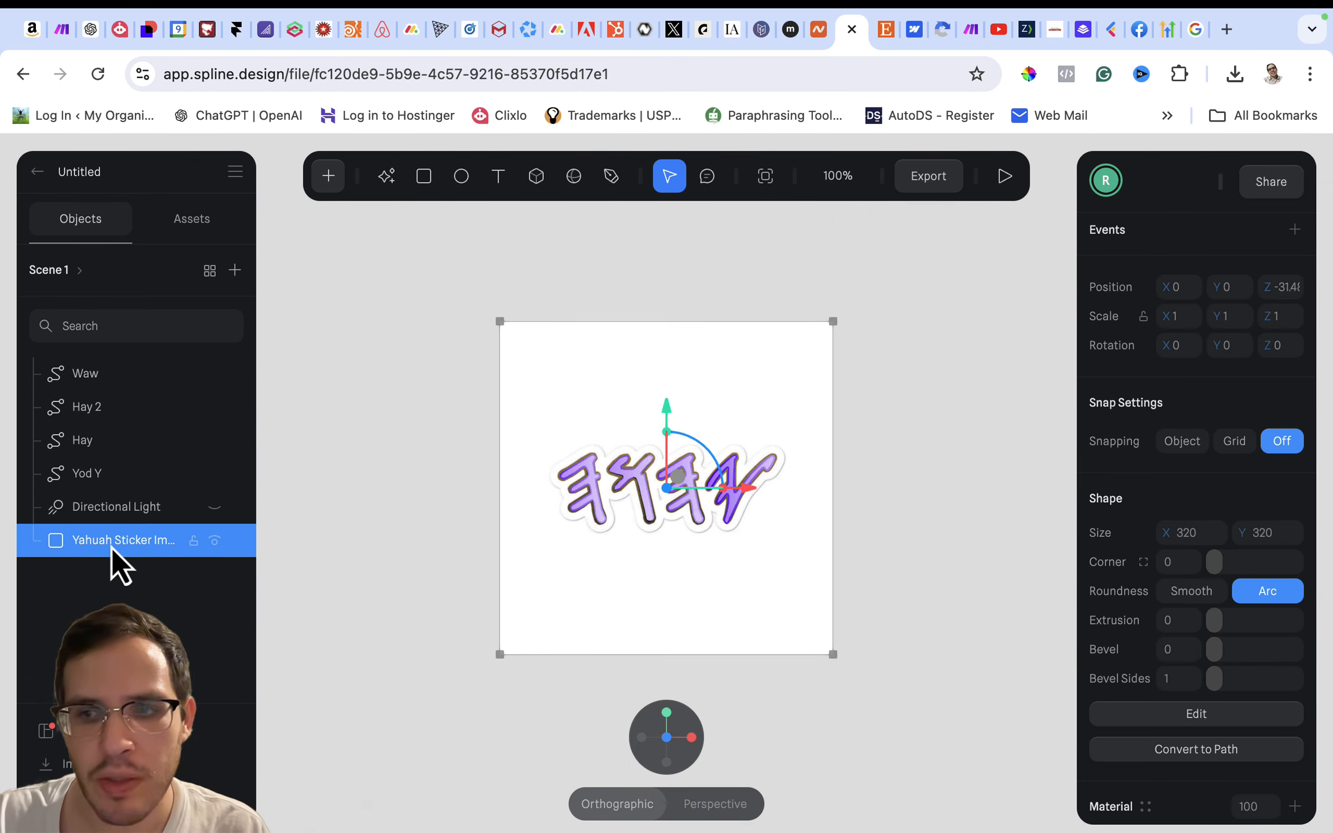
key(Delete)
scroll(575, 475, up, 10)
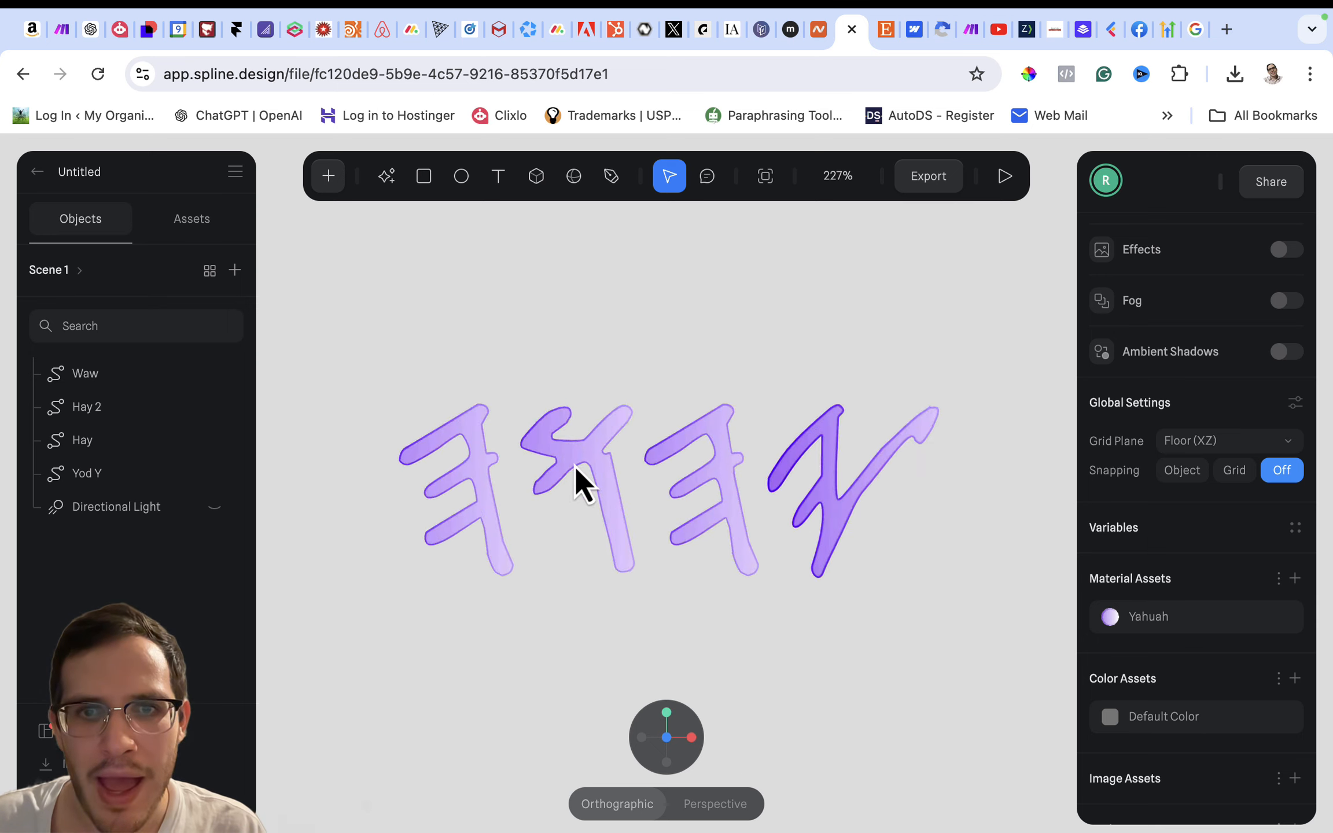
scroll(642, 456, down, 5)
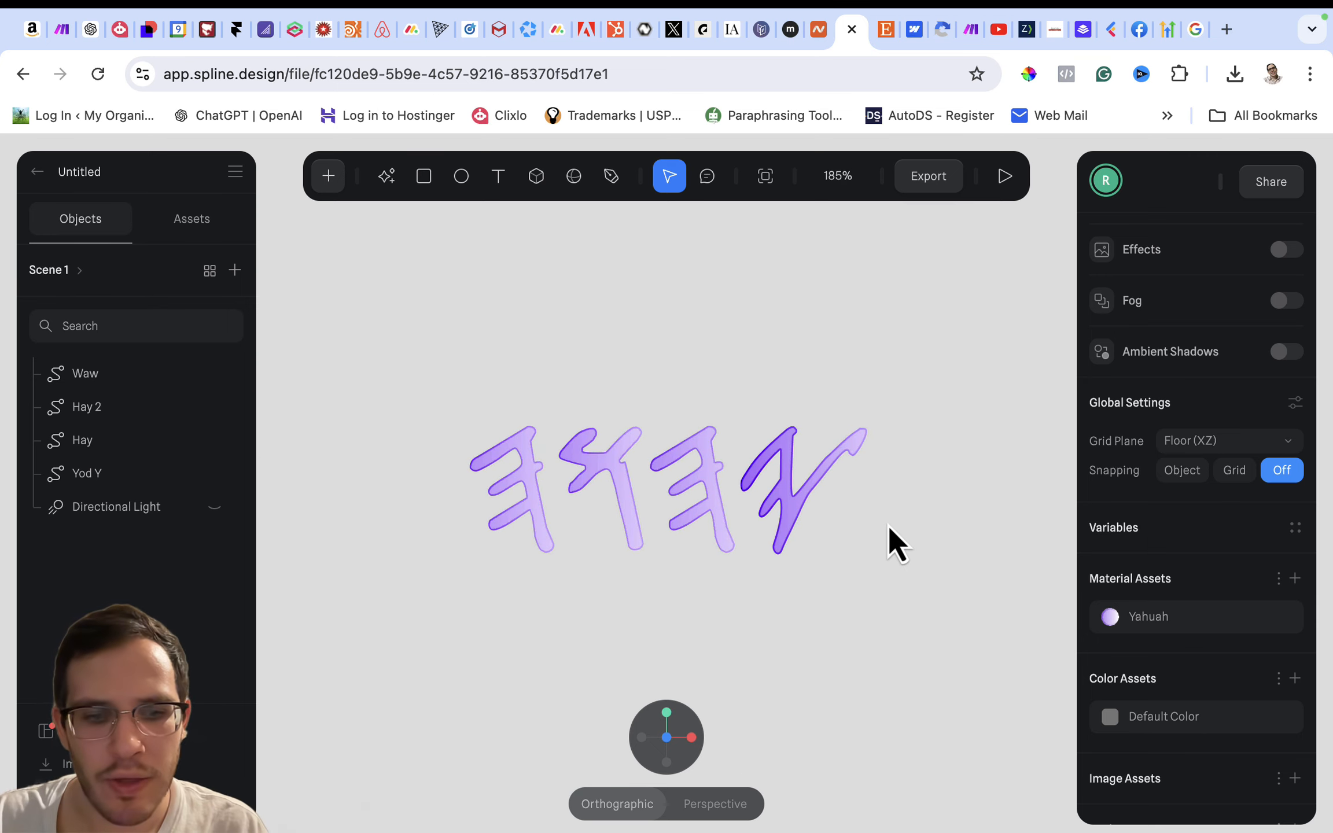
- Select the Yod Y letter and open the Depth layer settings of its Yahuah material
mouse_move(888, 524)
right_down()
mouse_move(819, 535)
mouse_move(898, 532)
right_up()
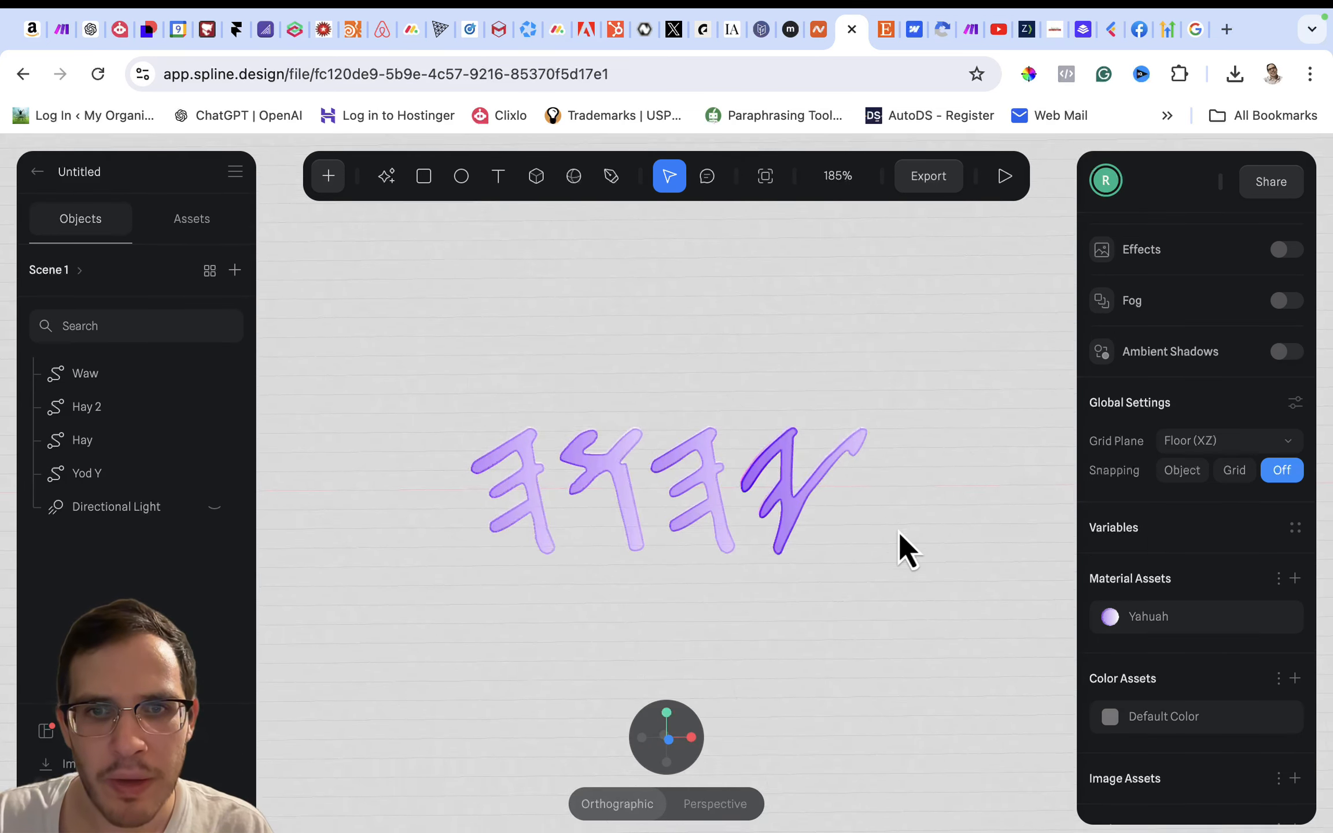
click(790, 489)
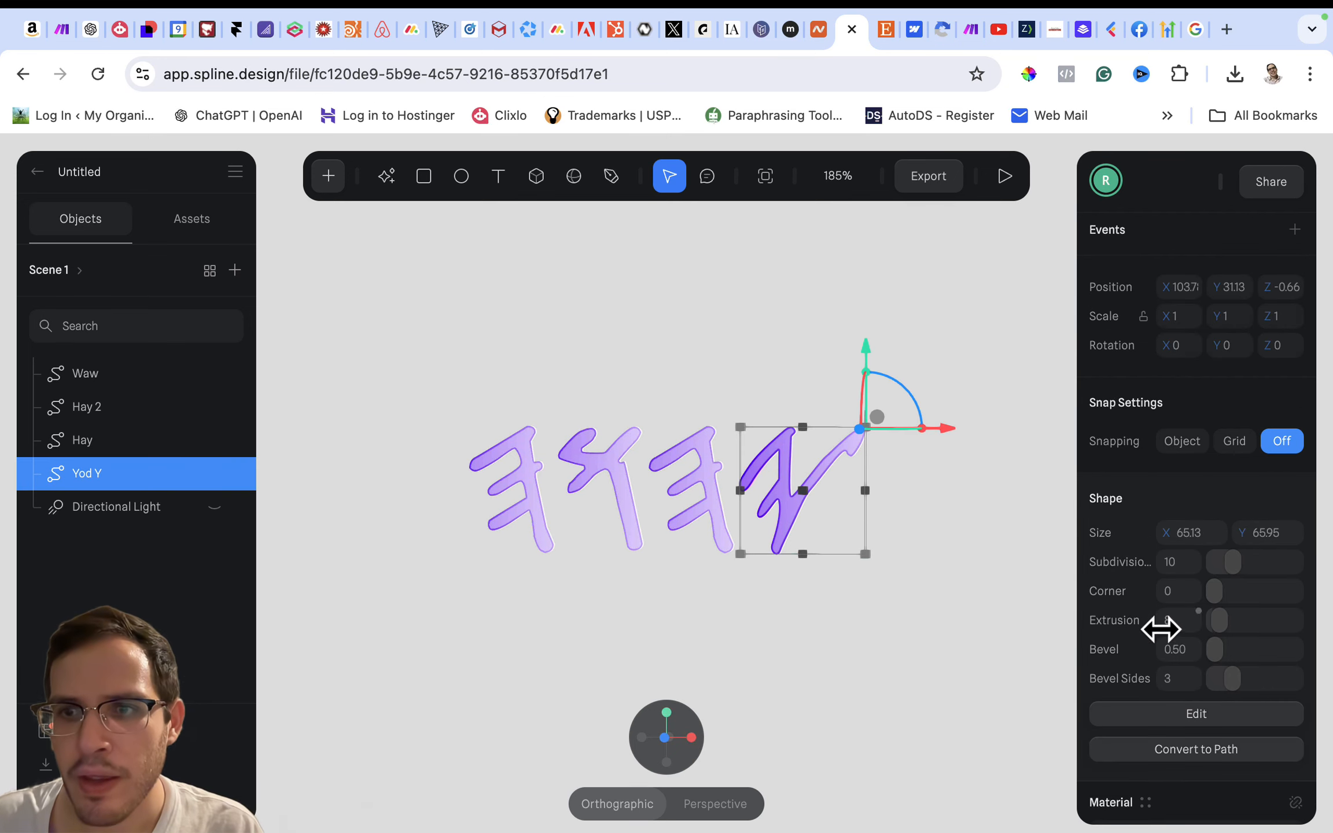
scroll(1118, 555, down, 2)
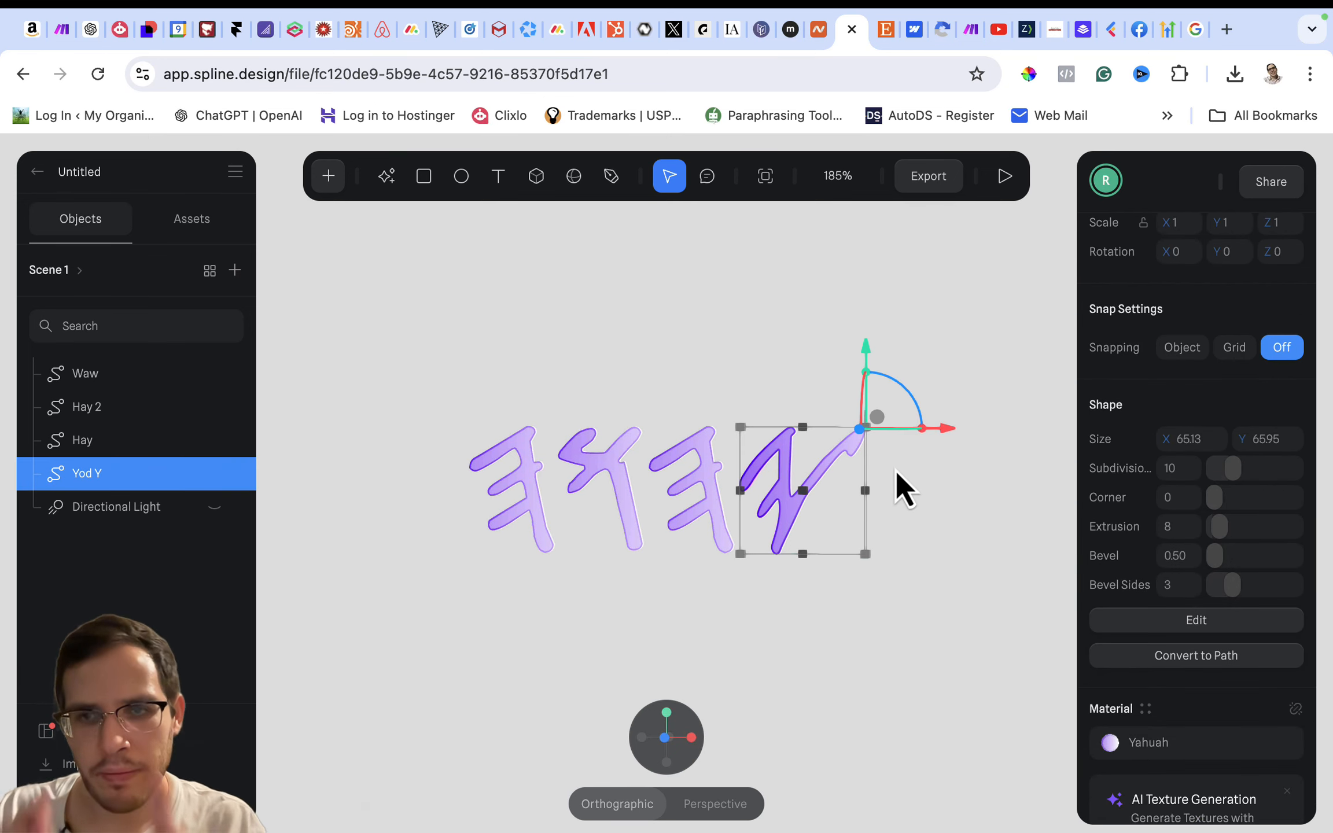
double_click(783, 461)
scroll(1119, 596, down, 1)
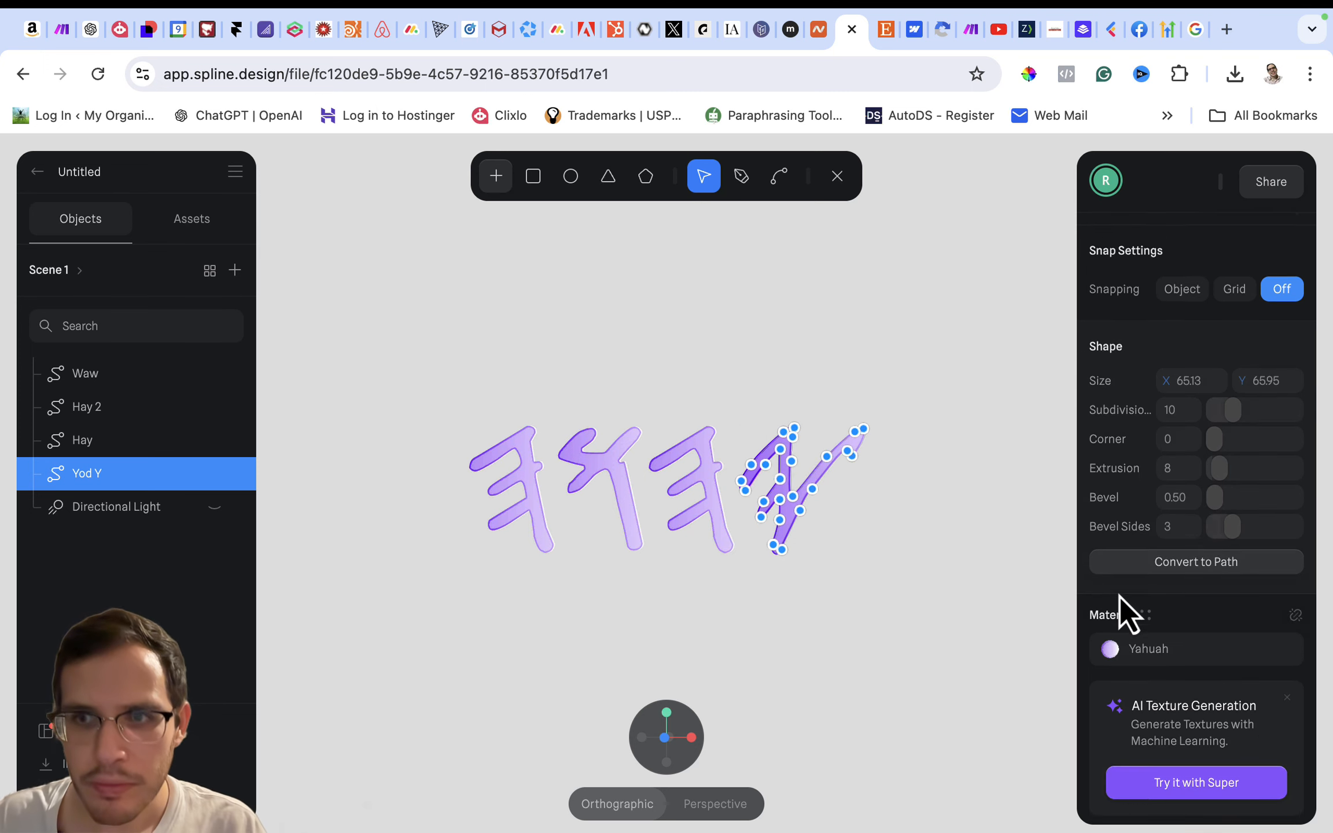
scroll(1119, 596, down, 1)
click(1131, 590)
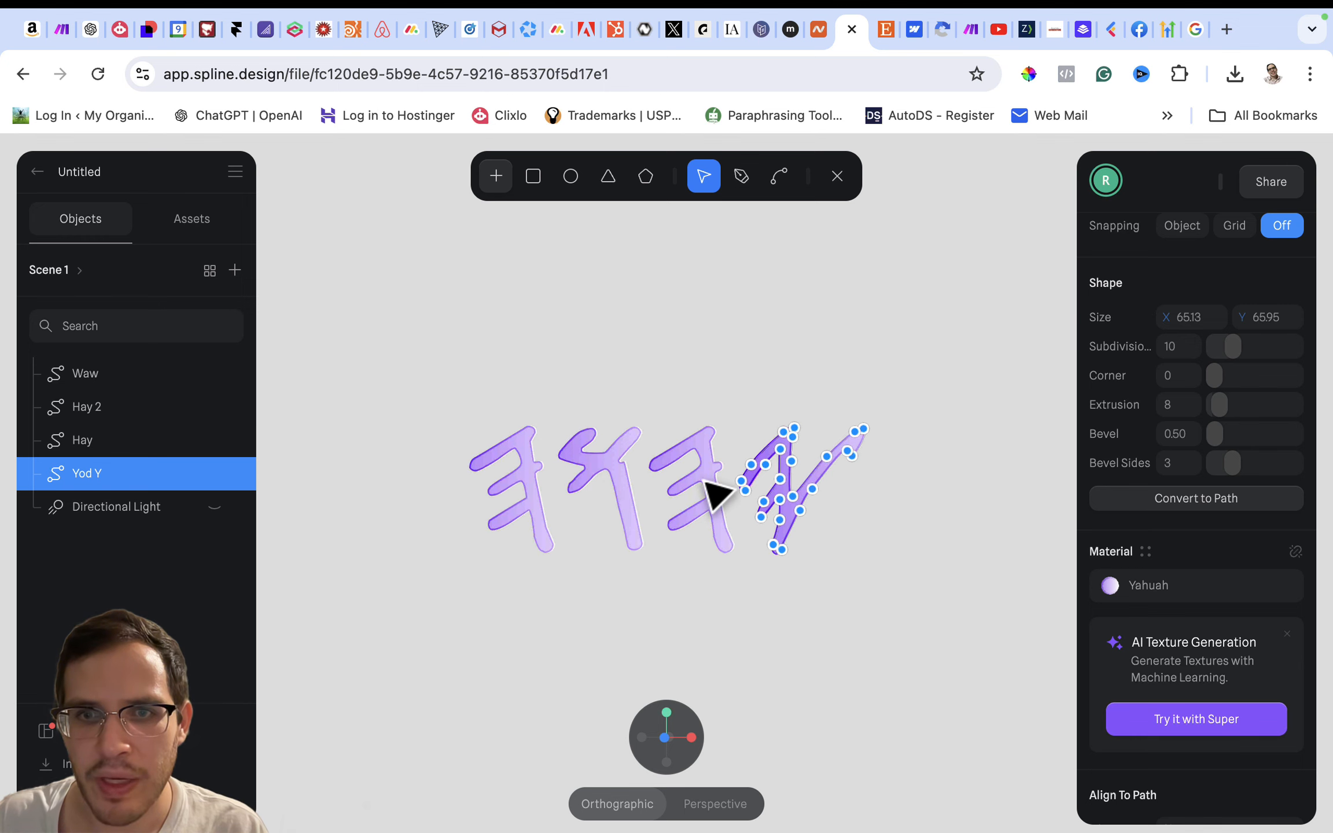
key(Escape)
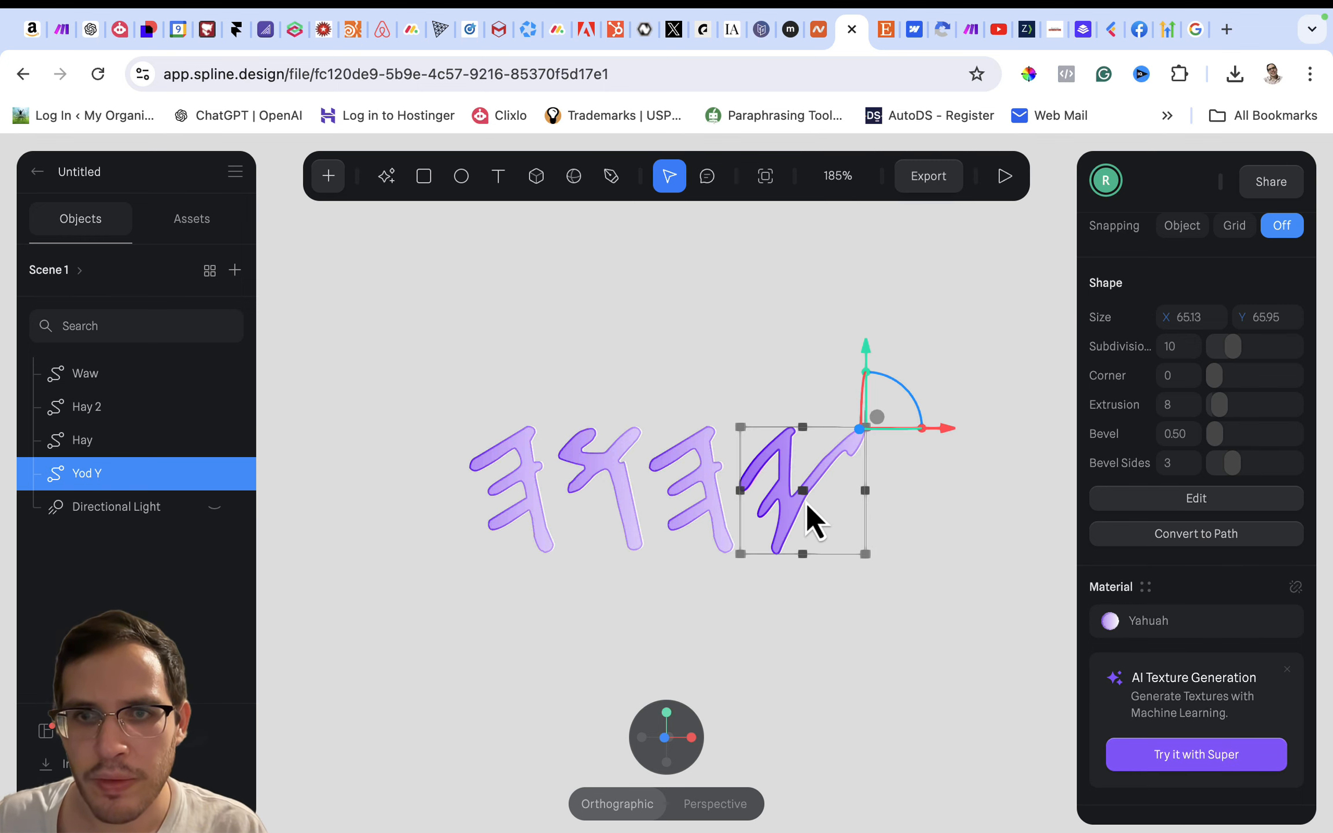
double_click(784, 501)
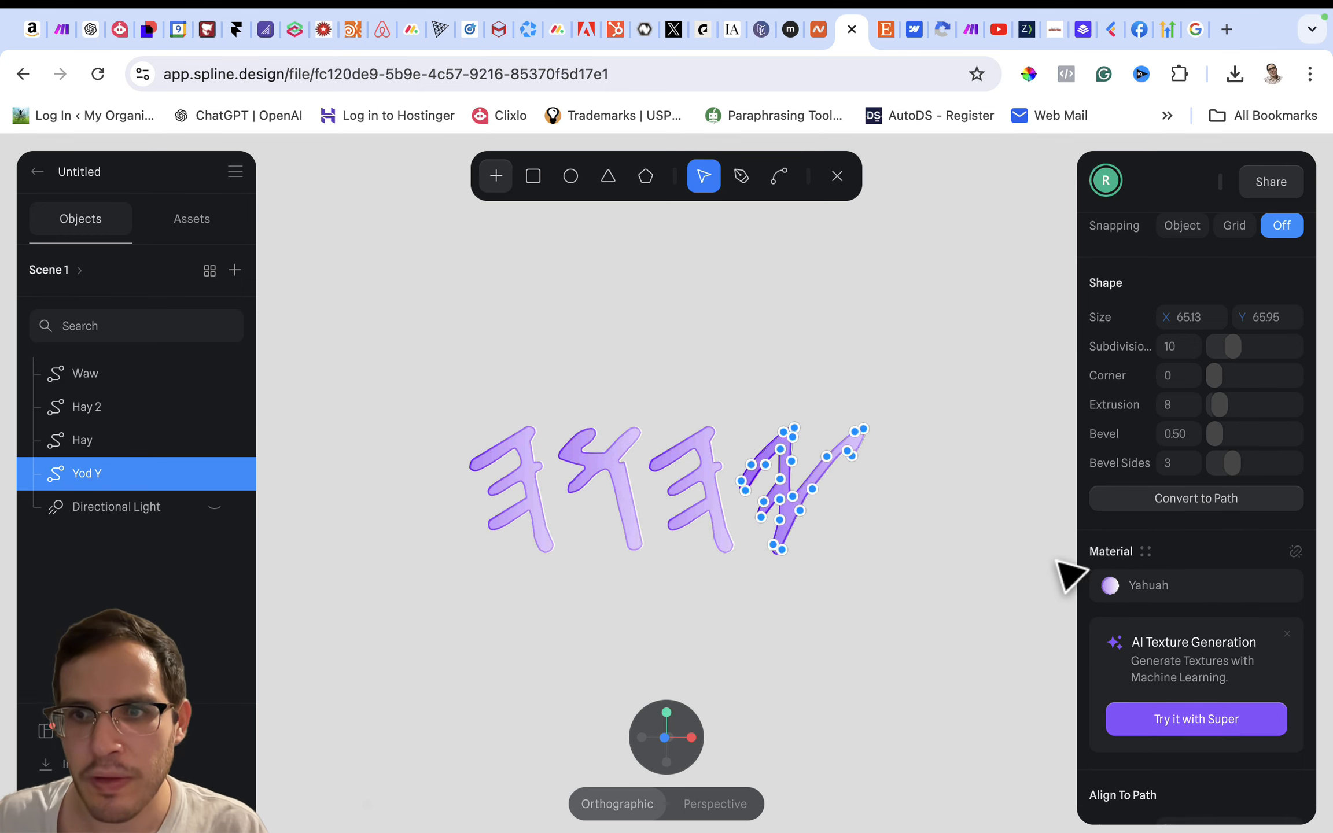
click(1131, 586)
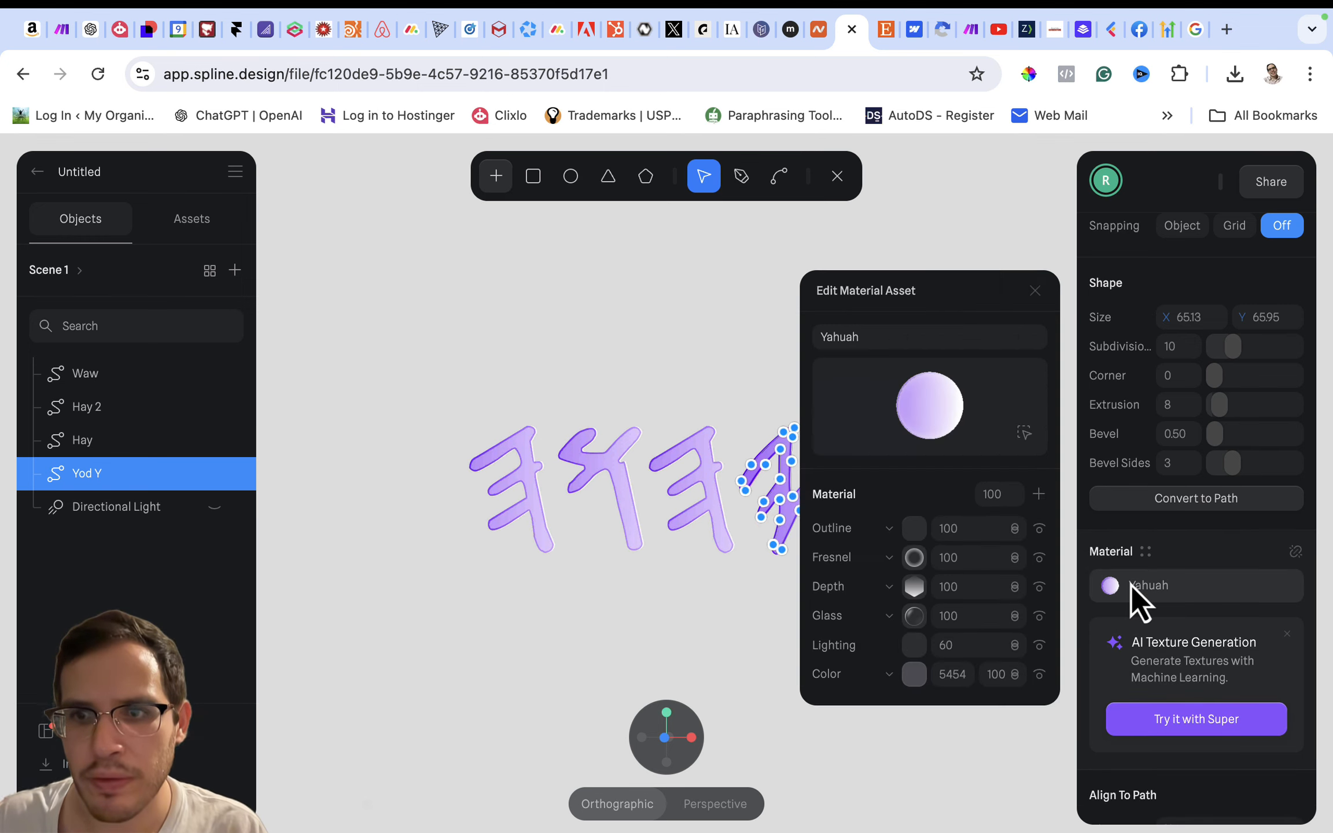
click(915, 586)
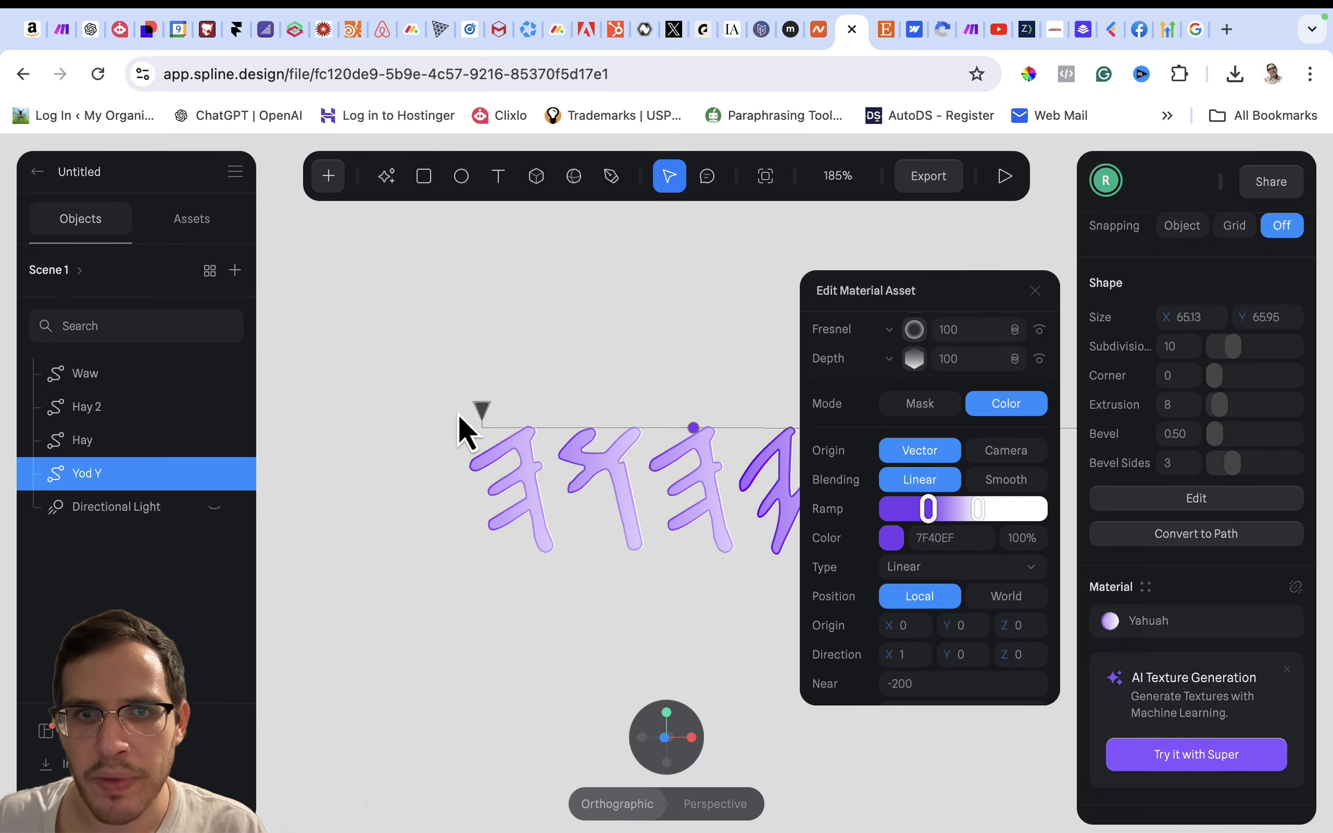
- Stretch the Depth gradient's near end out to about -292.66 and pull its far end in to about 50.86
mouse_move(477, 403)
mouse_down()
mouse_move(391, 403)
mouse_move(471, 403)
mouse_up()
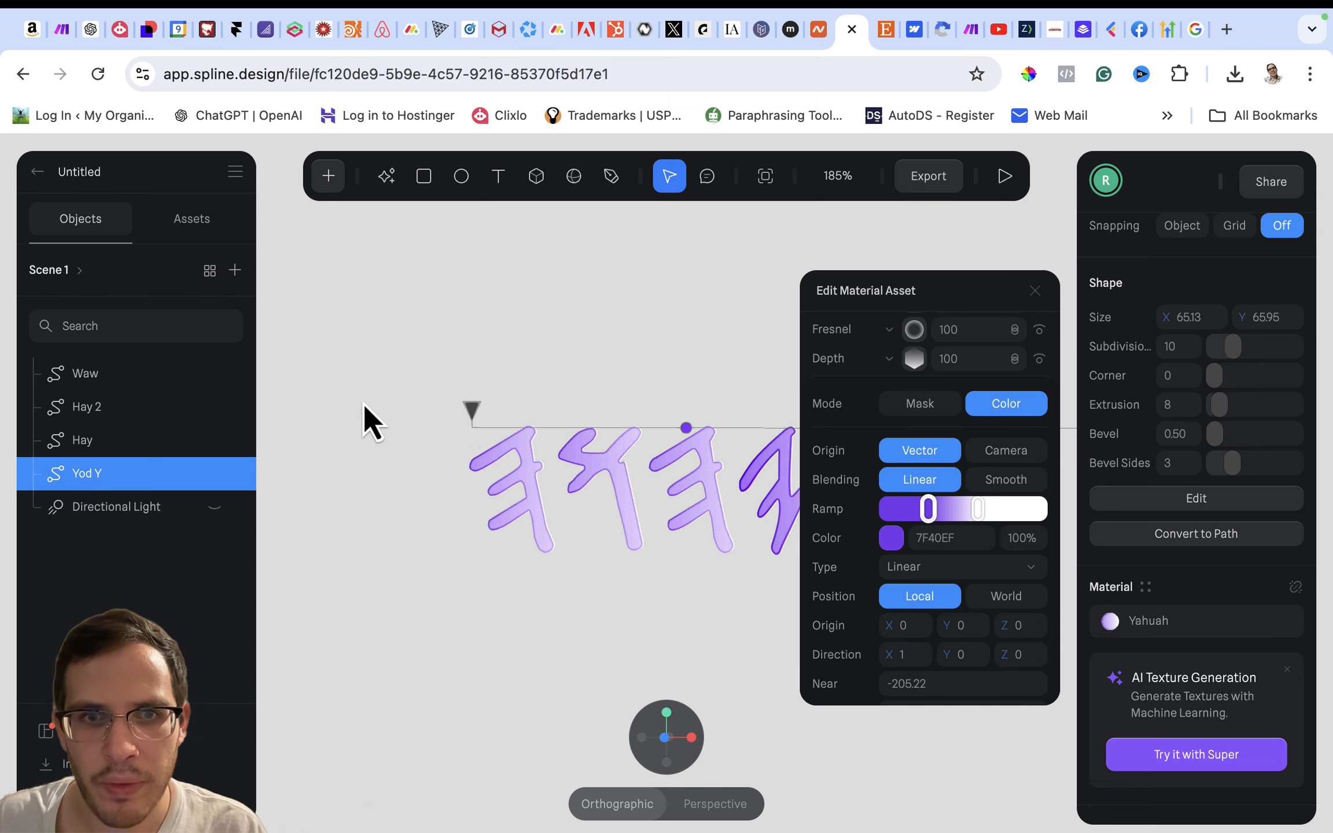
drag(472, 405, 302, 403)
drag(939, 292, 570, 526)
scroll(887, 492, down, 5)
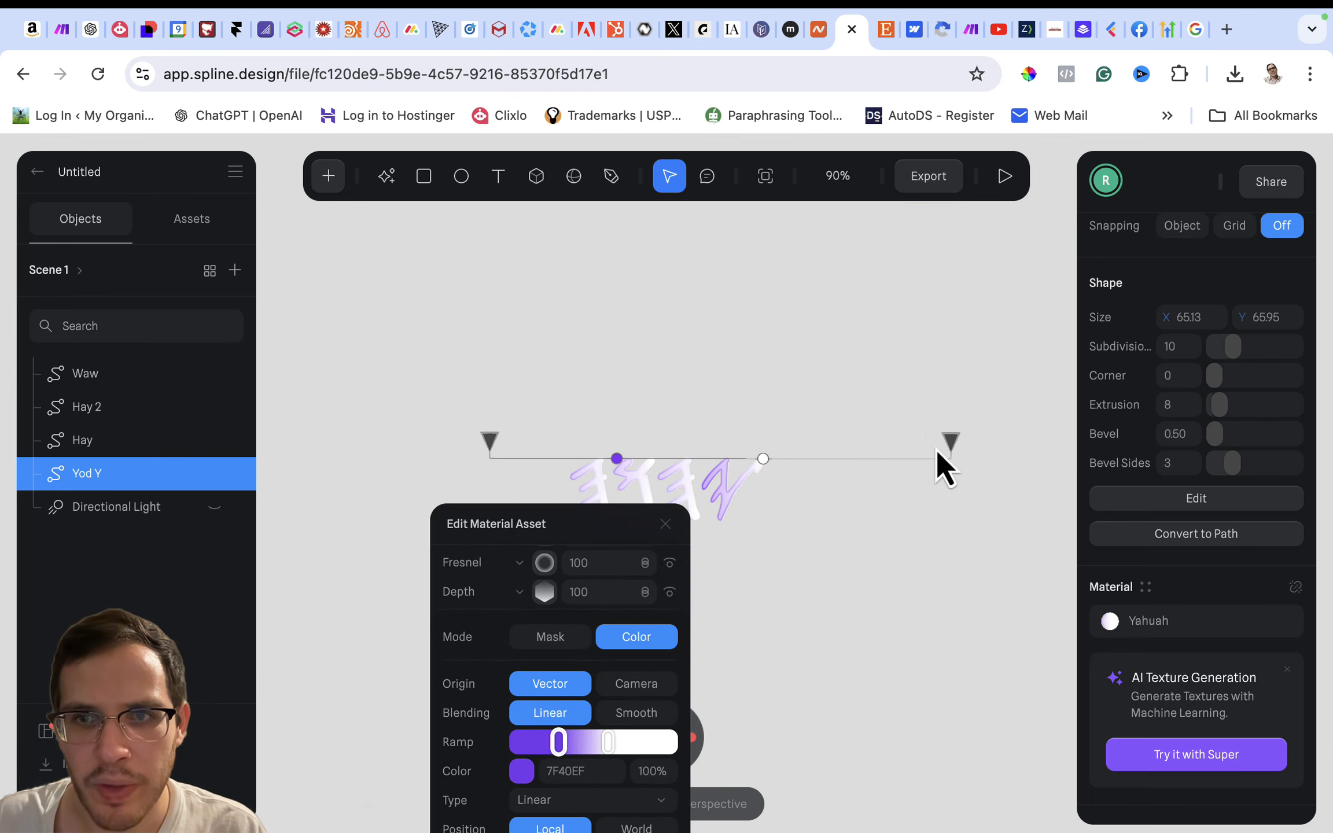
drag(944, 437, 811, 443)
- Spread the Depth ramp's colour stops, moving white close to the far end and purple 7F40EF to the very start
drag(683, 466, 801, 462)
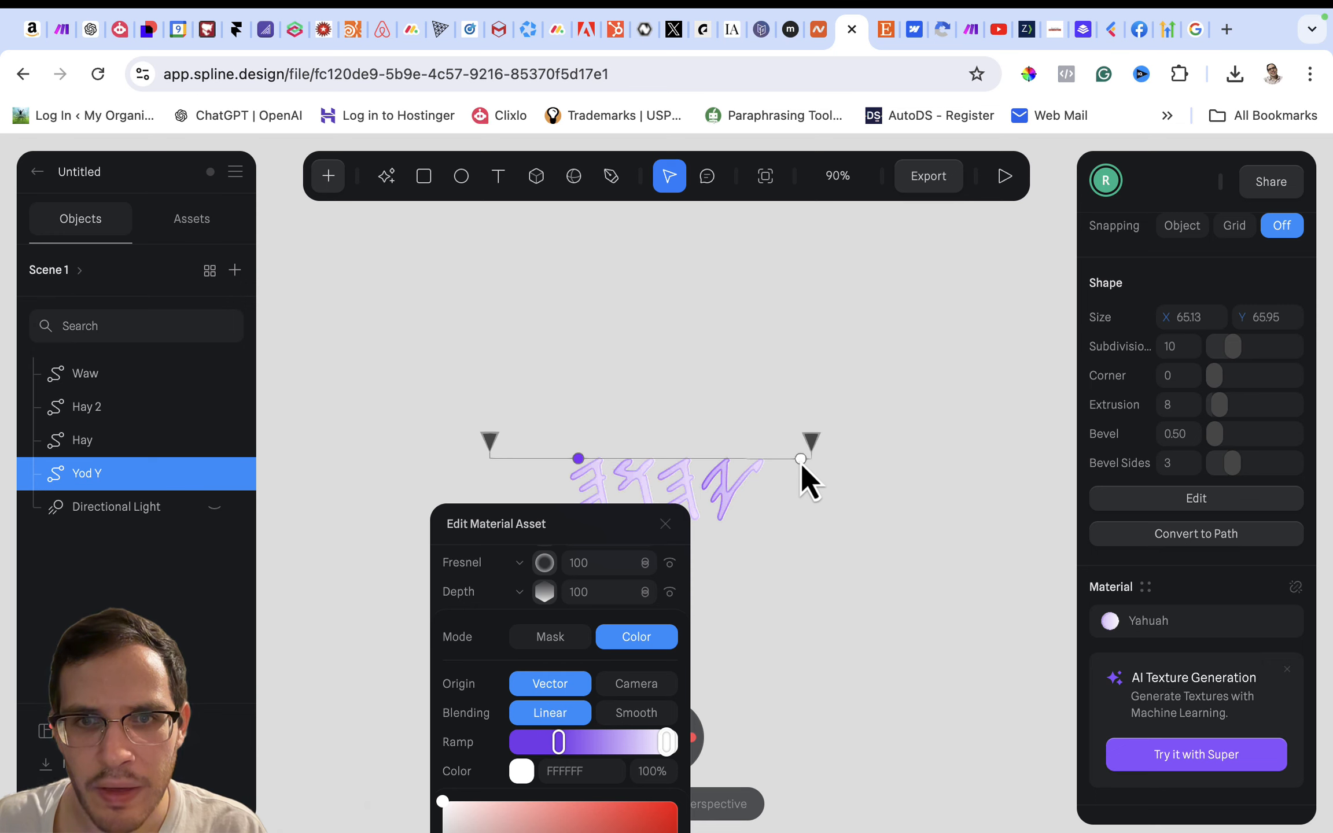
click(579, 459)
drag(579, 459, 528, 459)
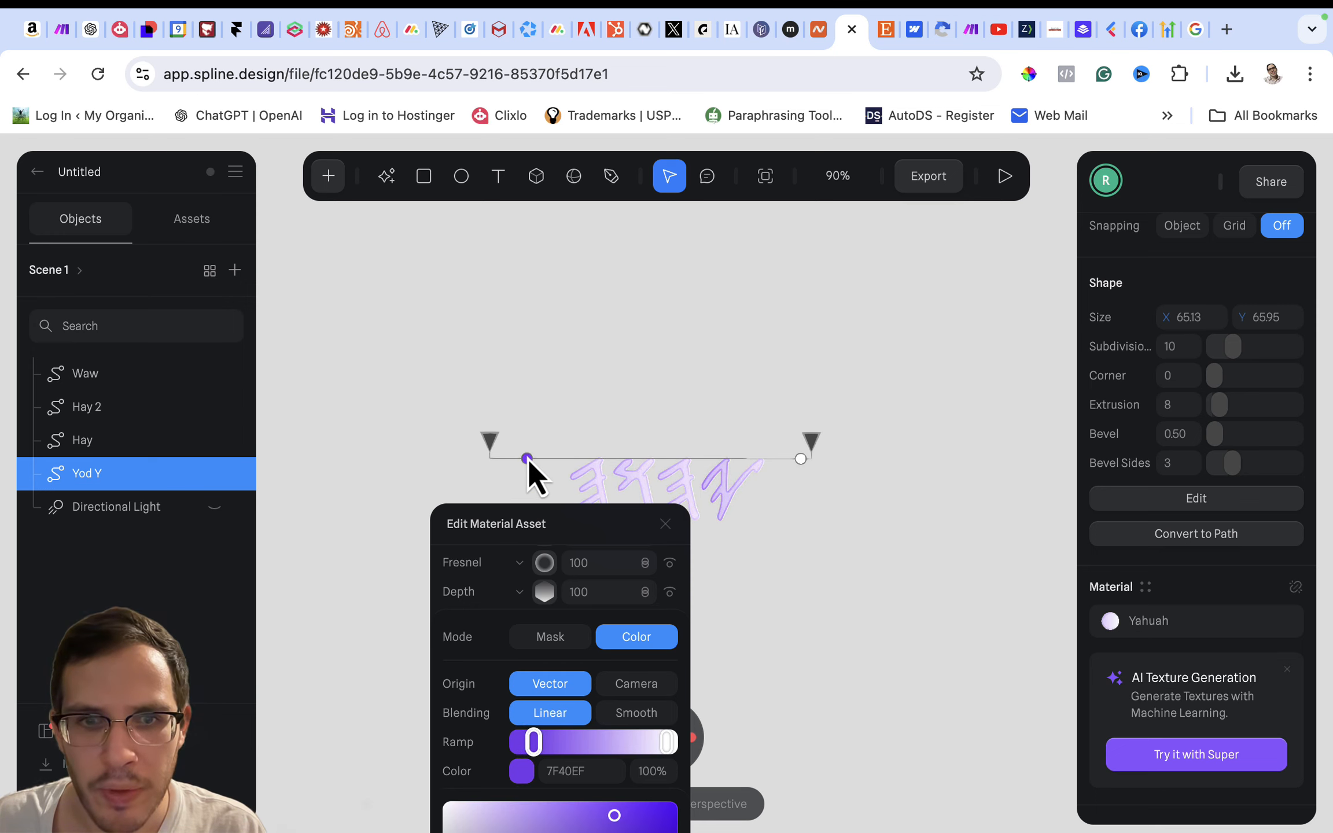
scroll(432, 467, down, 2)
scroll(432, 467, down, 1)
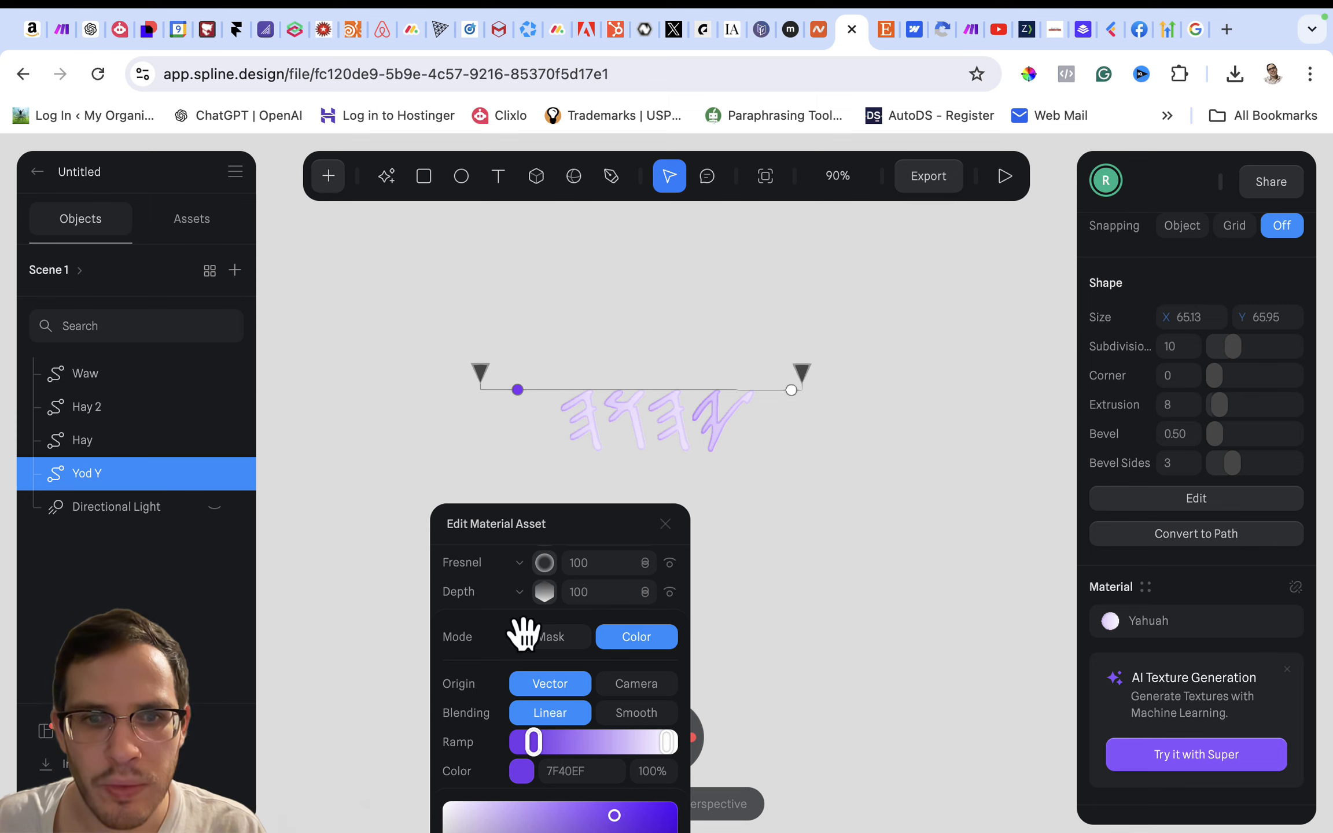
scroll(559, 704, down, 2)
scroll(558, 704, up, 4)
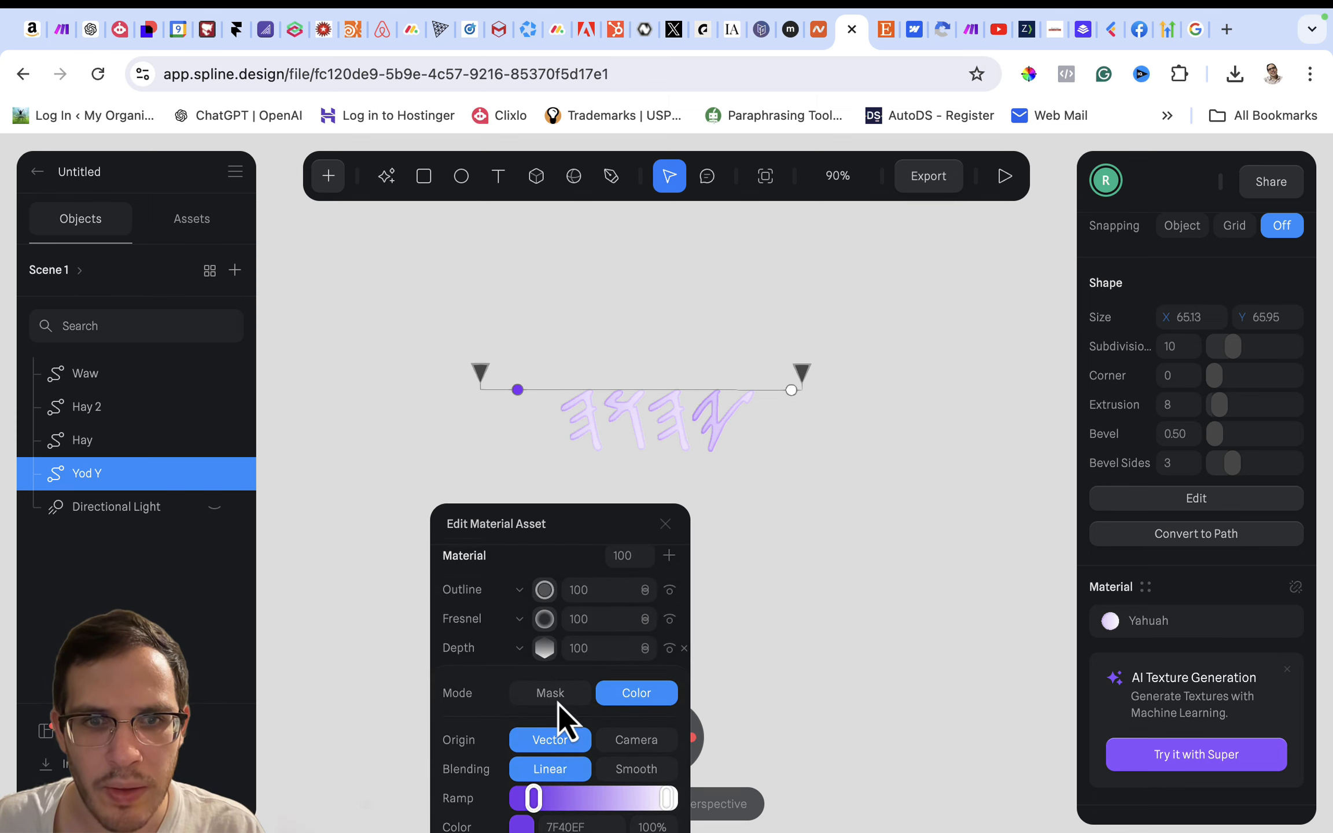
scroll(558, 704, down, 2)
drag(519, 523, 835, 423)
scroll(791, 576, down, 3)
scroll(792, 576, down, 1)
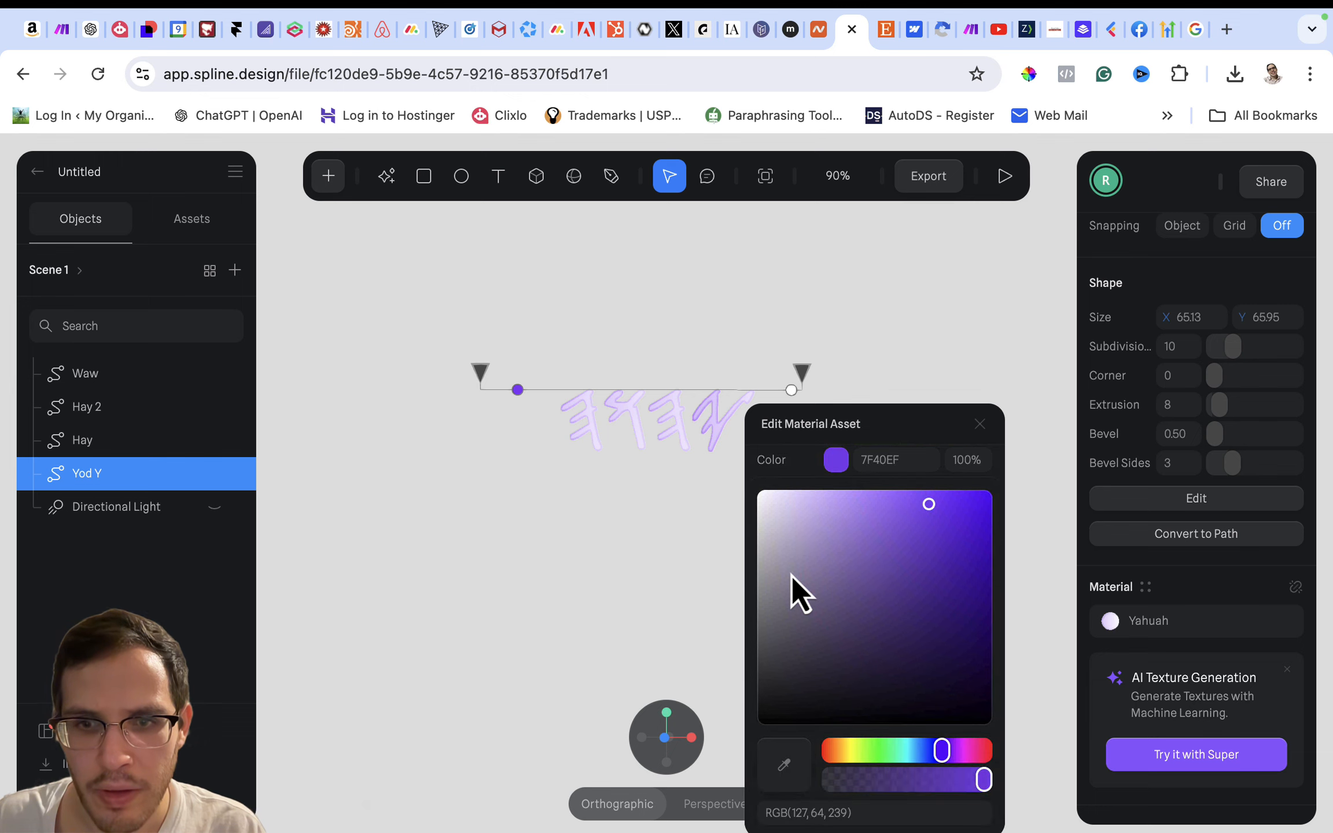
scroll(791, 576, up, 4)
scroll(791, 576, up, 2)
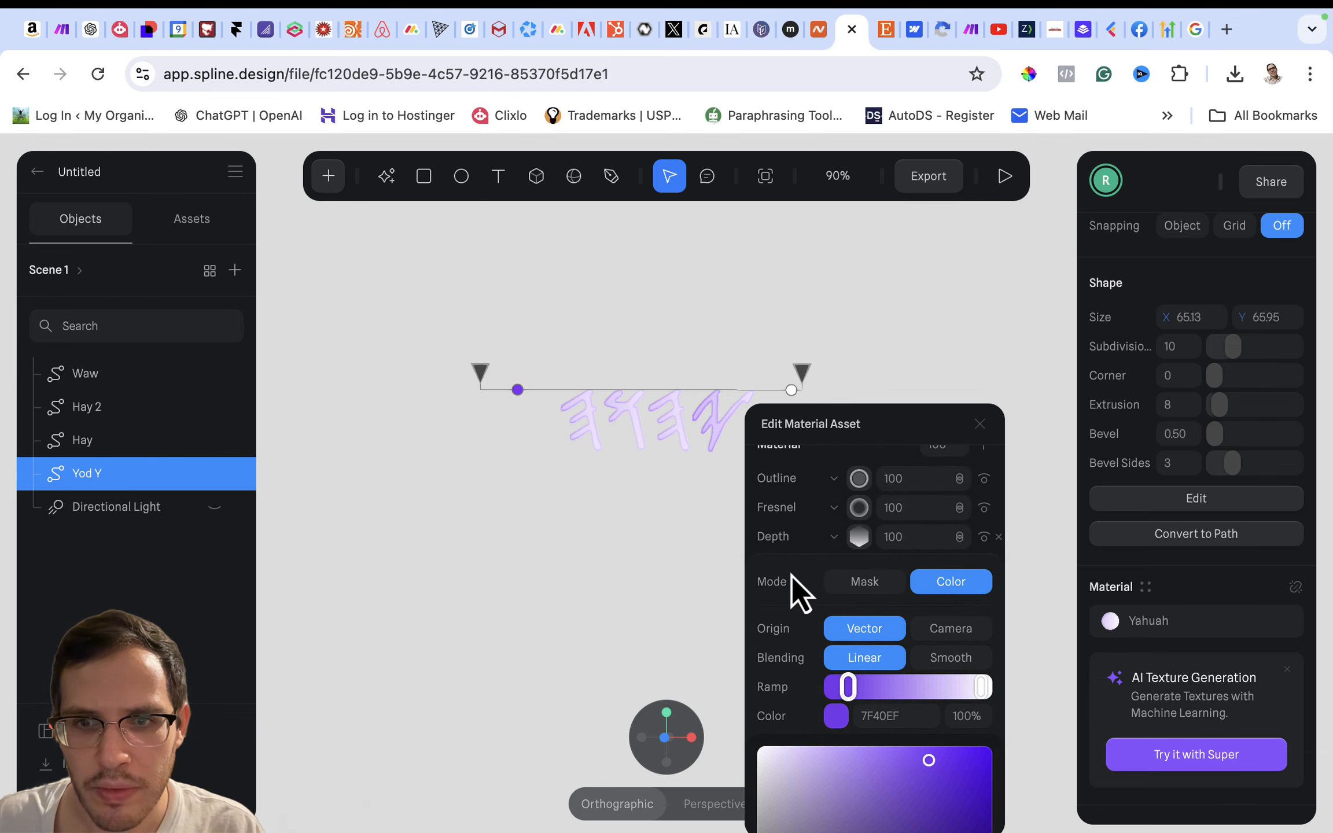
drag(841, 701, 825, 700)
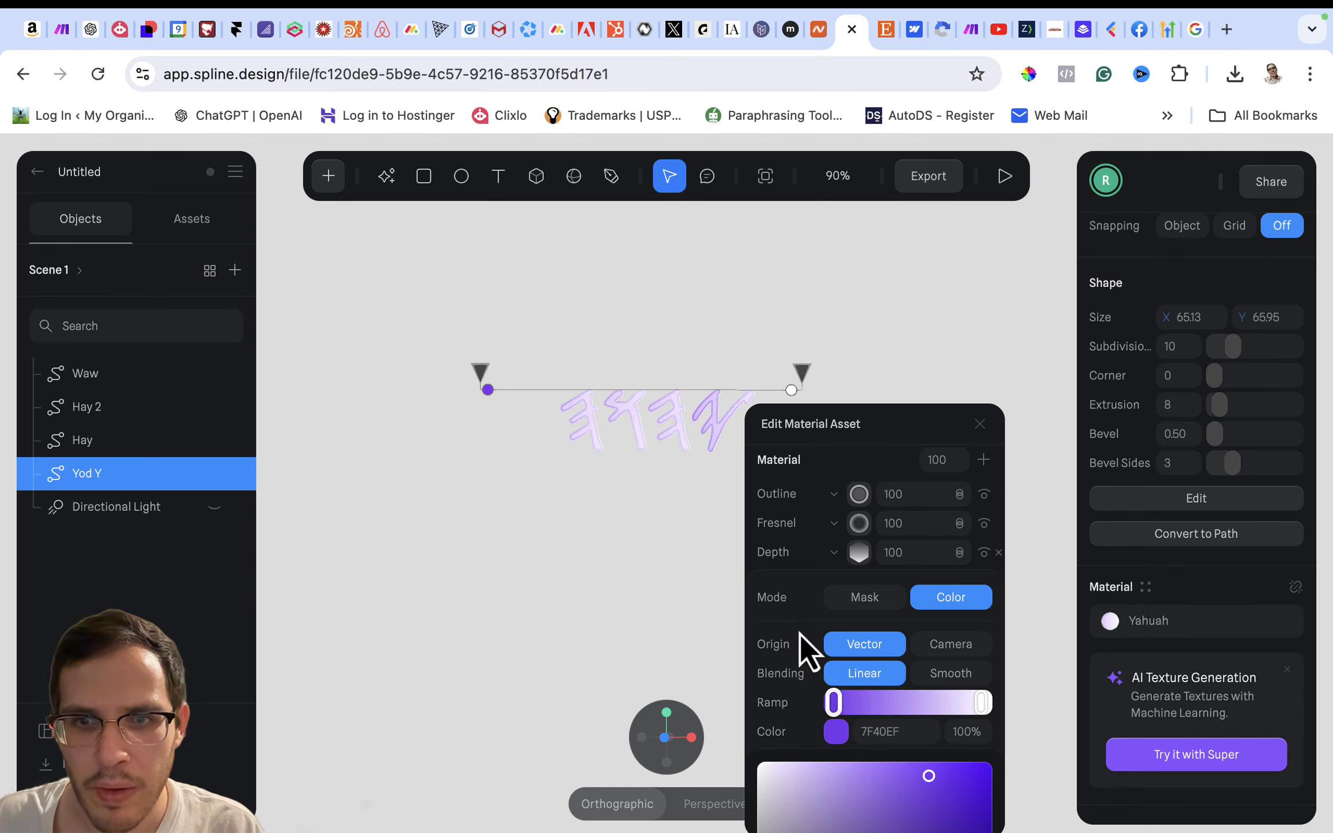
- Try the Radial type on the Yahuah material's Depth gradient
scroll(794, 605, up, 3)
scroll(795, 605, up, 2)
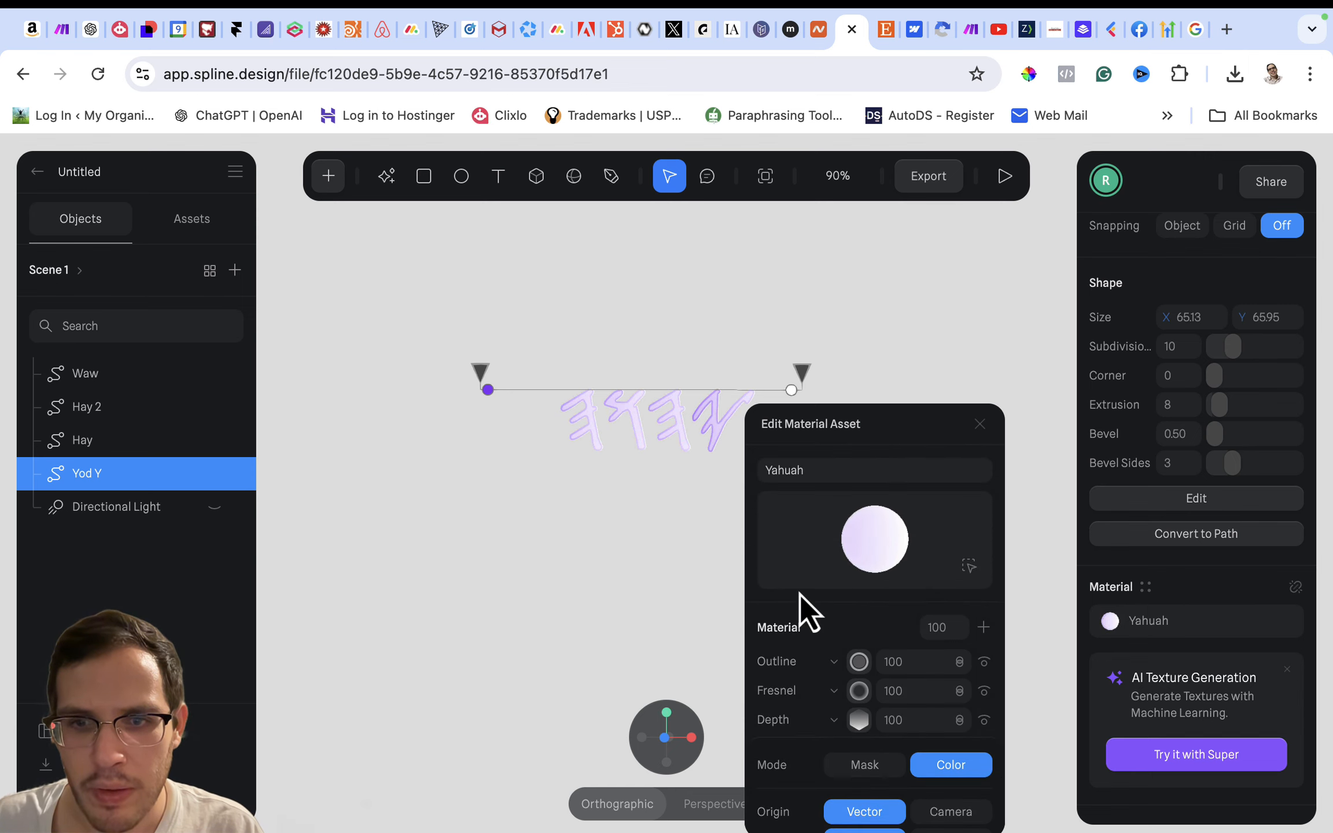
scroll(797, 618, down, 3)
click(857, 631)
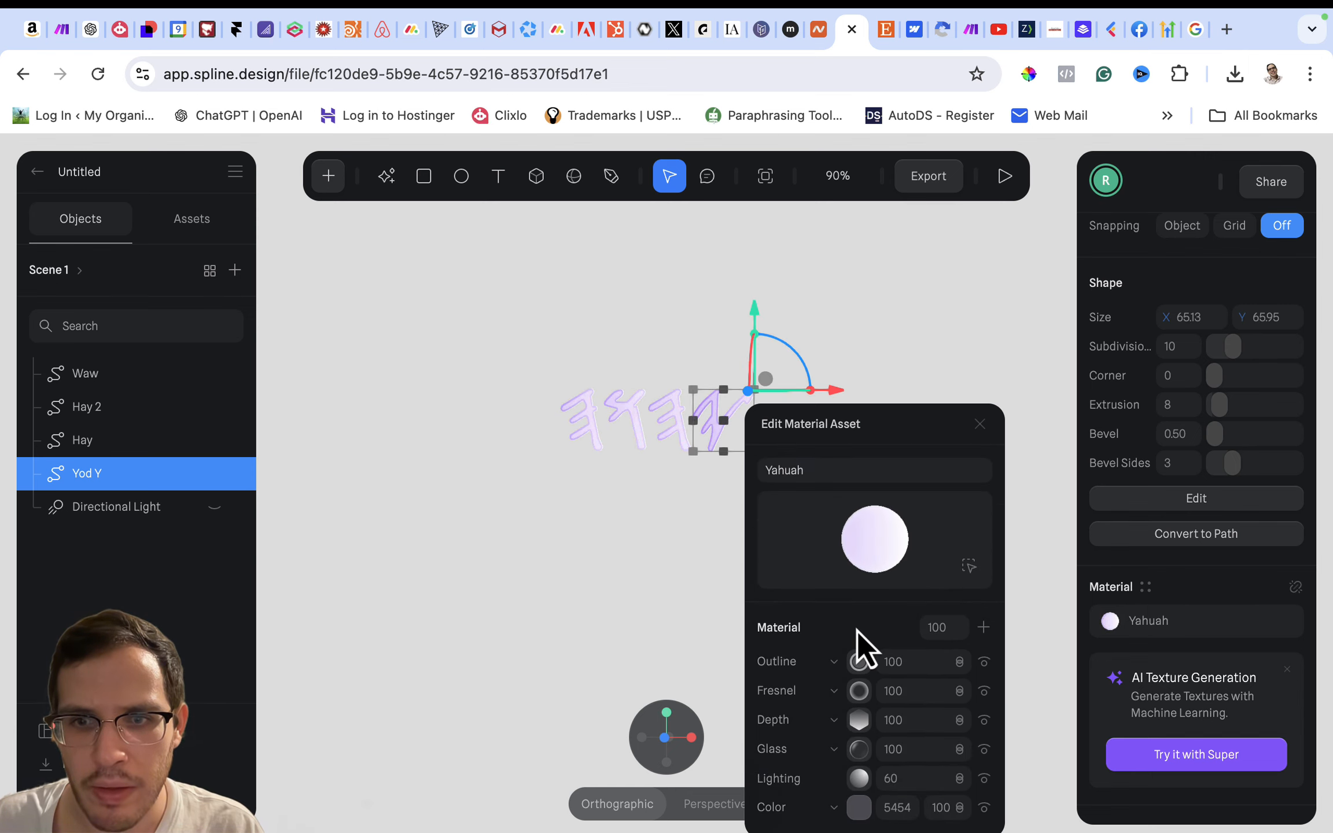
click(868, 726)
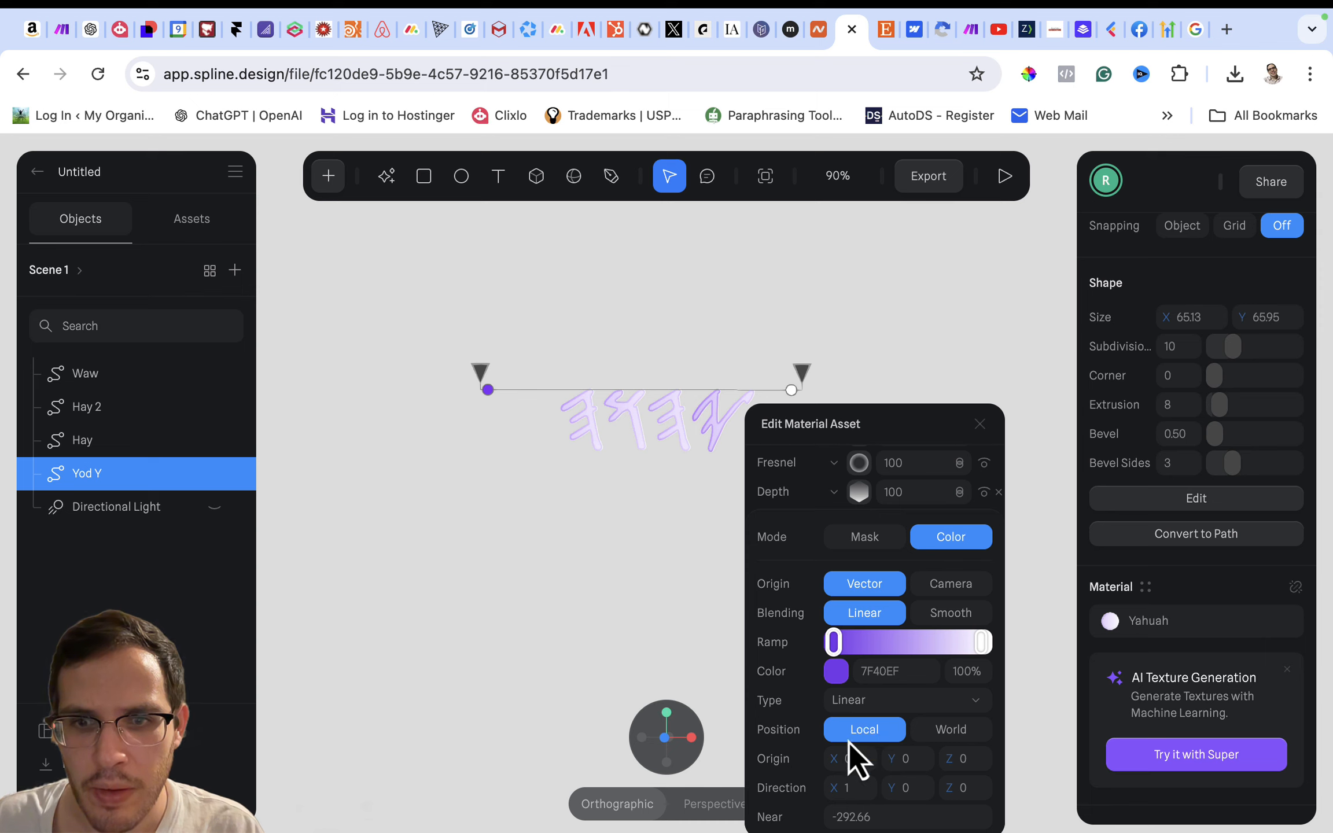
scroll(849, 742, down, 2)
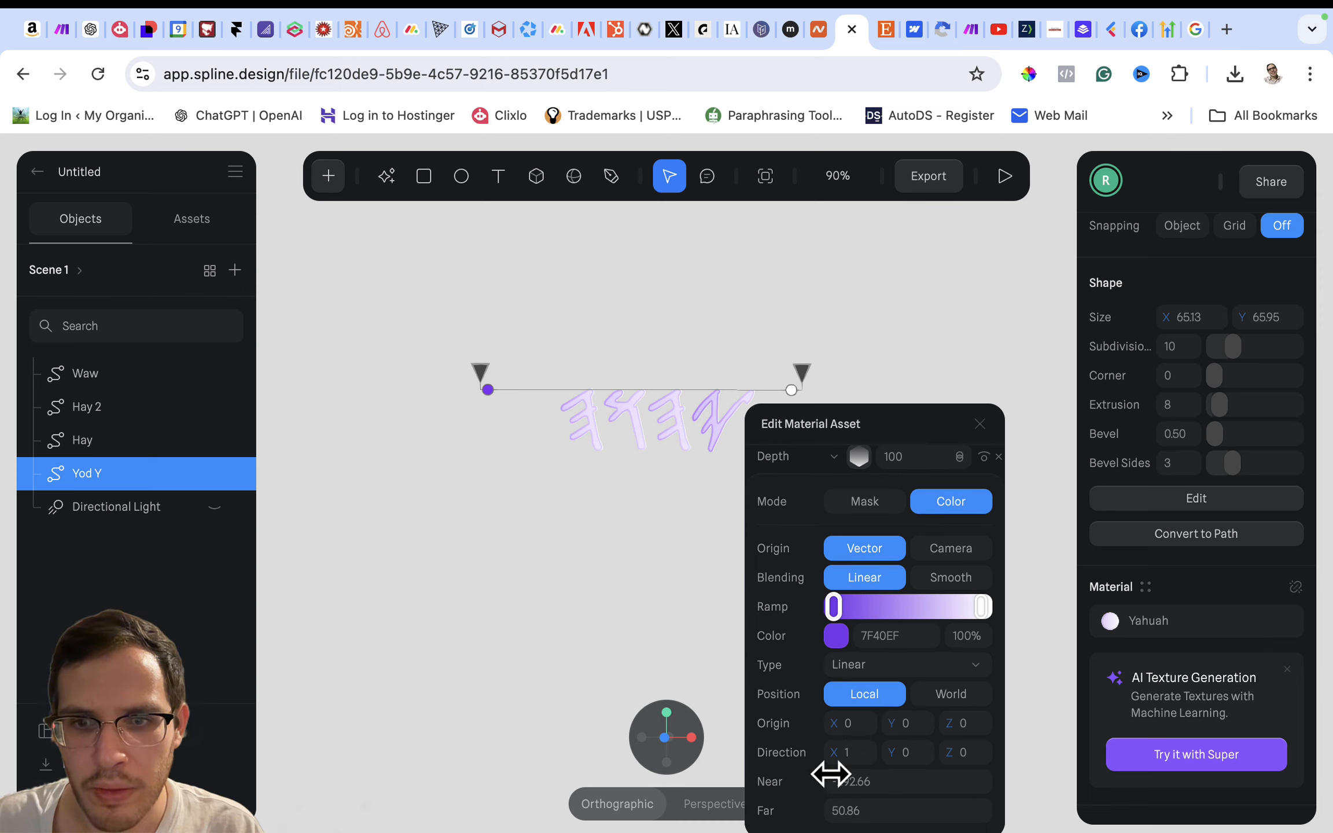
click(864, 664)
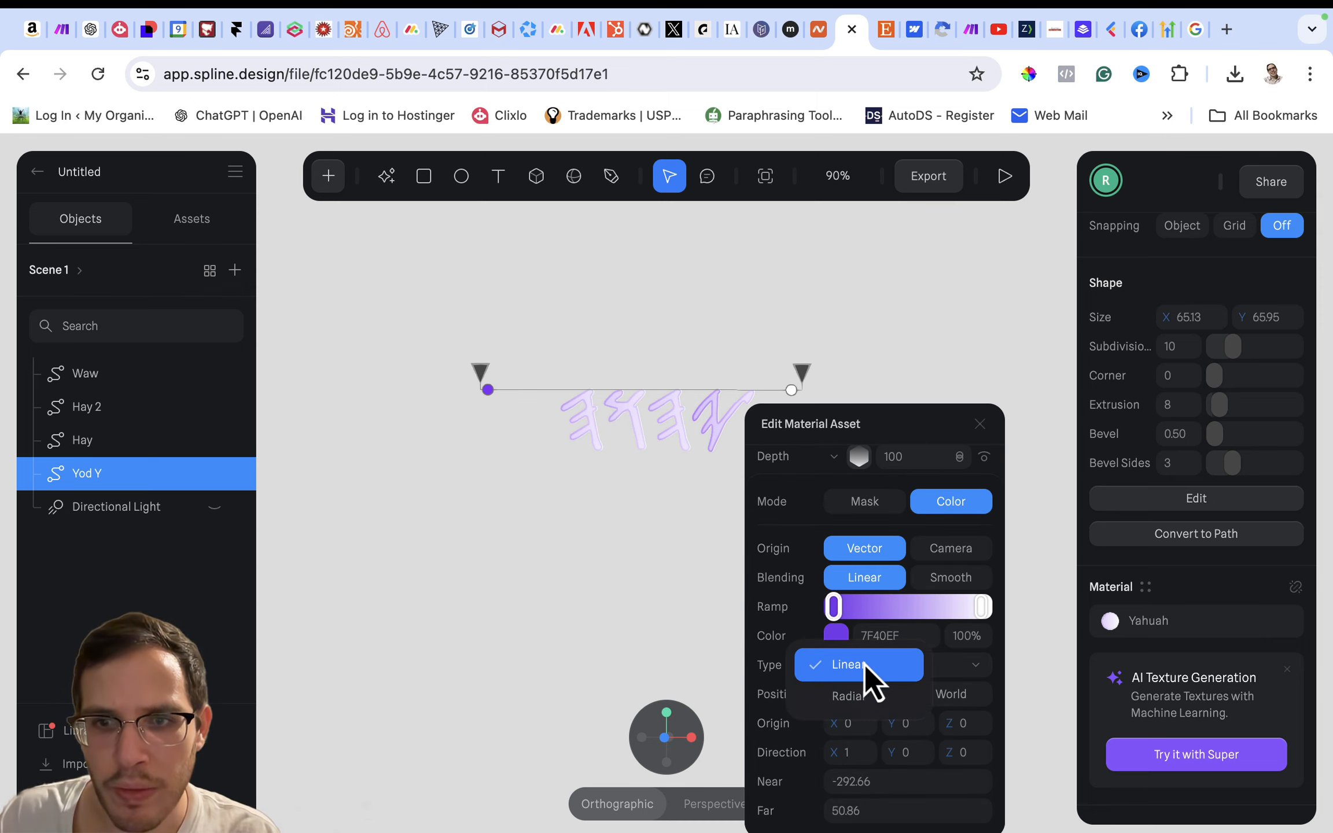
click(854, 697)
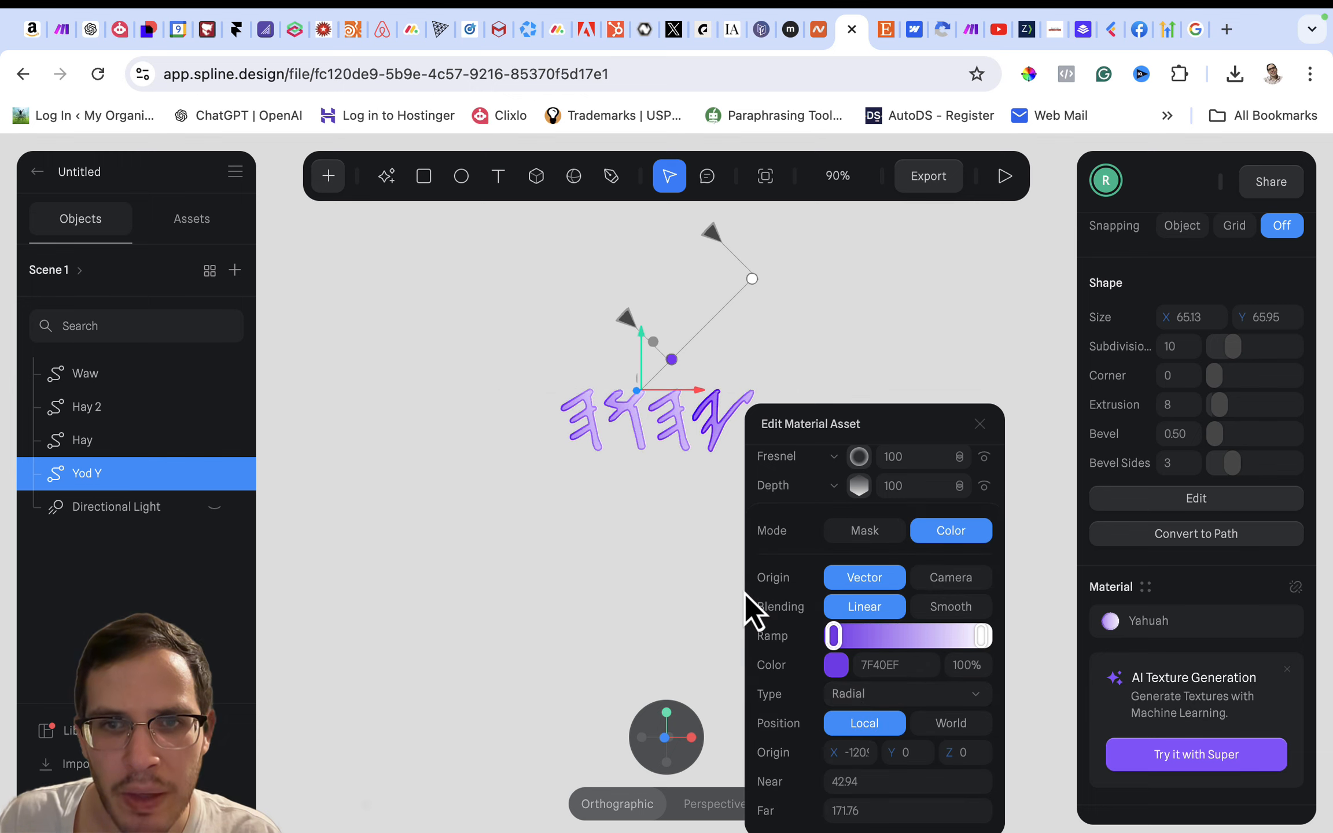
click(695, 559)
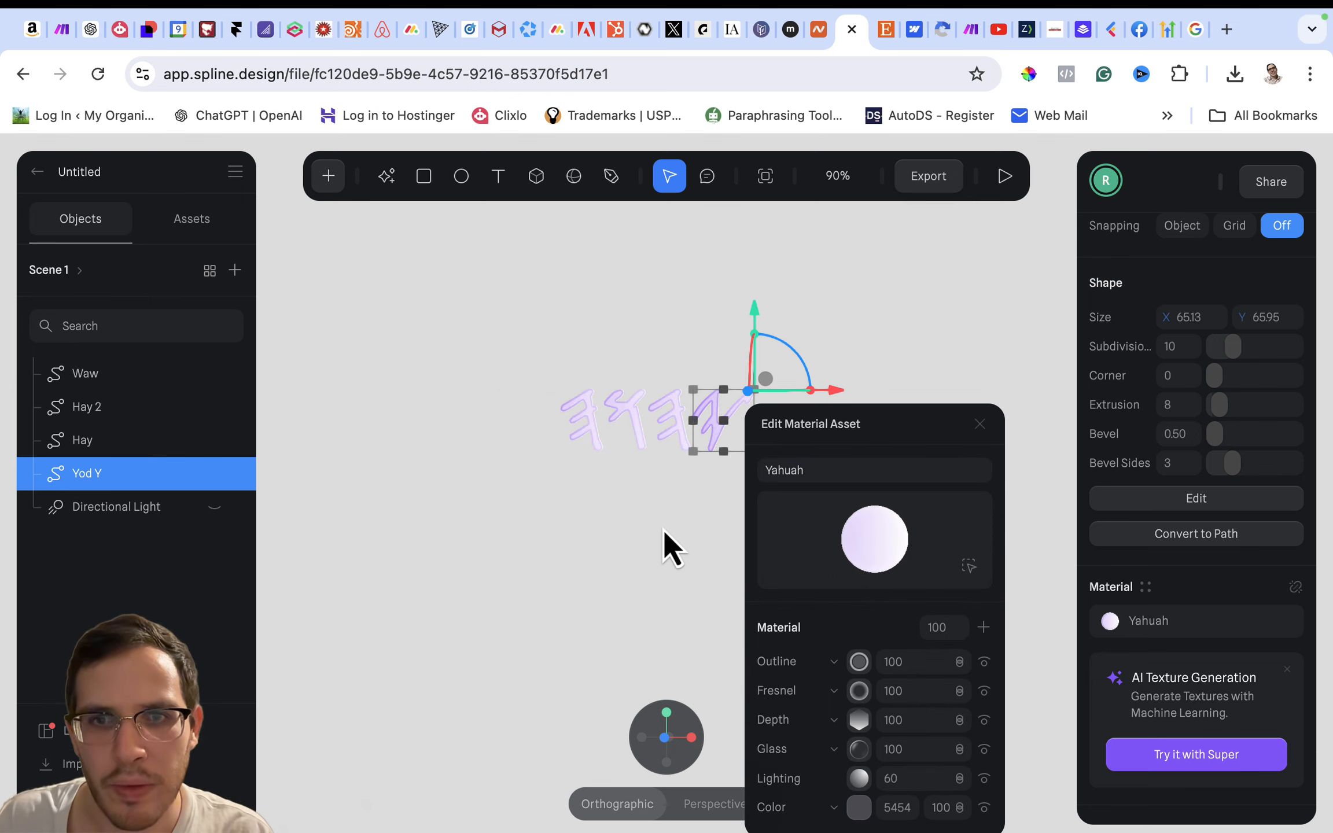
- Select the Hay letter and open the Depth layer settings of its Yahuah material
click(662, 457)
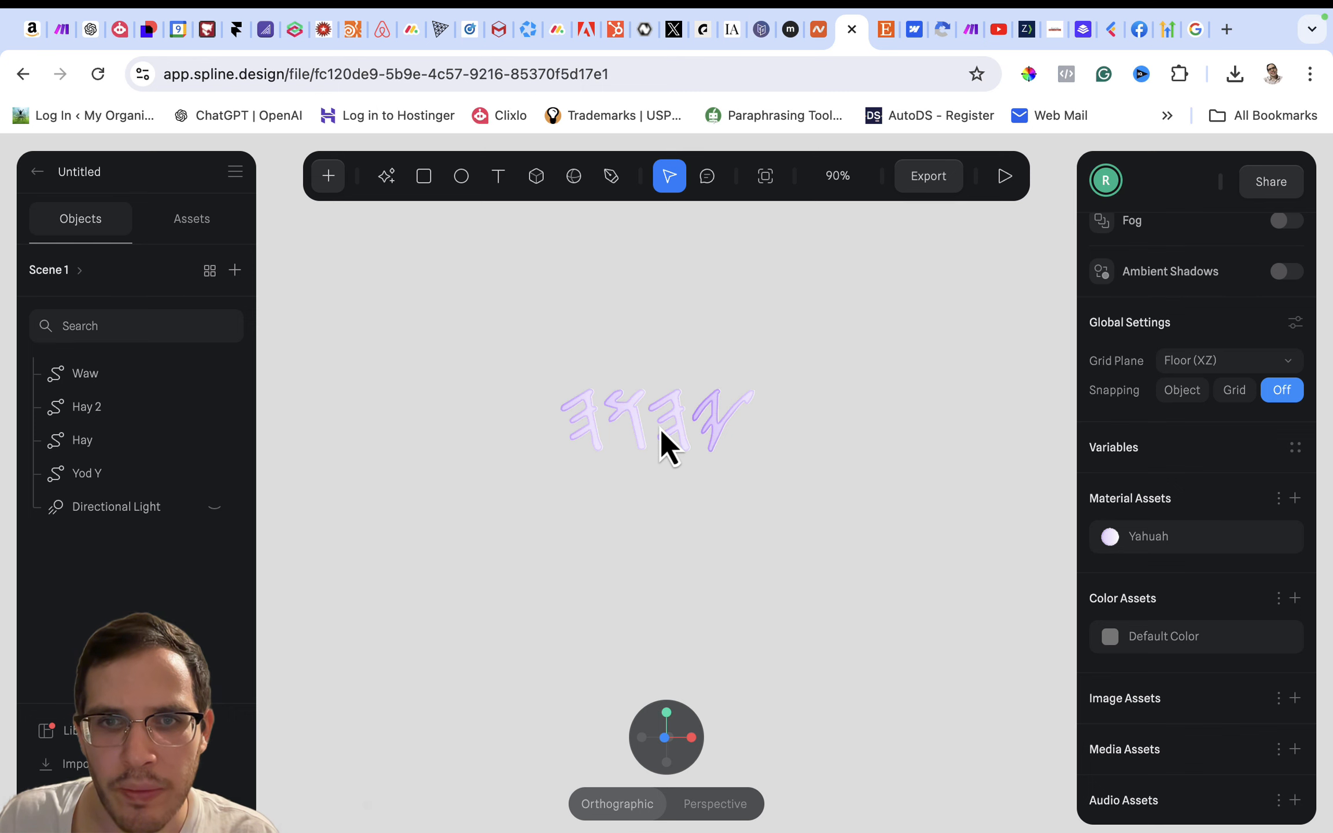
scroll(660, 429, up, 3)
double_click(690, 376)
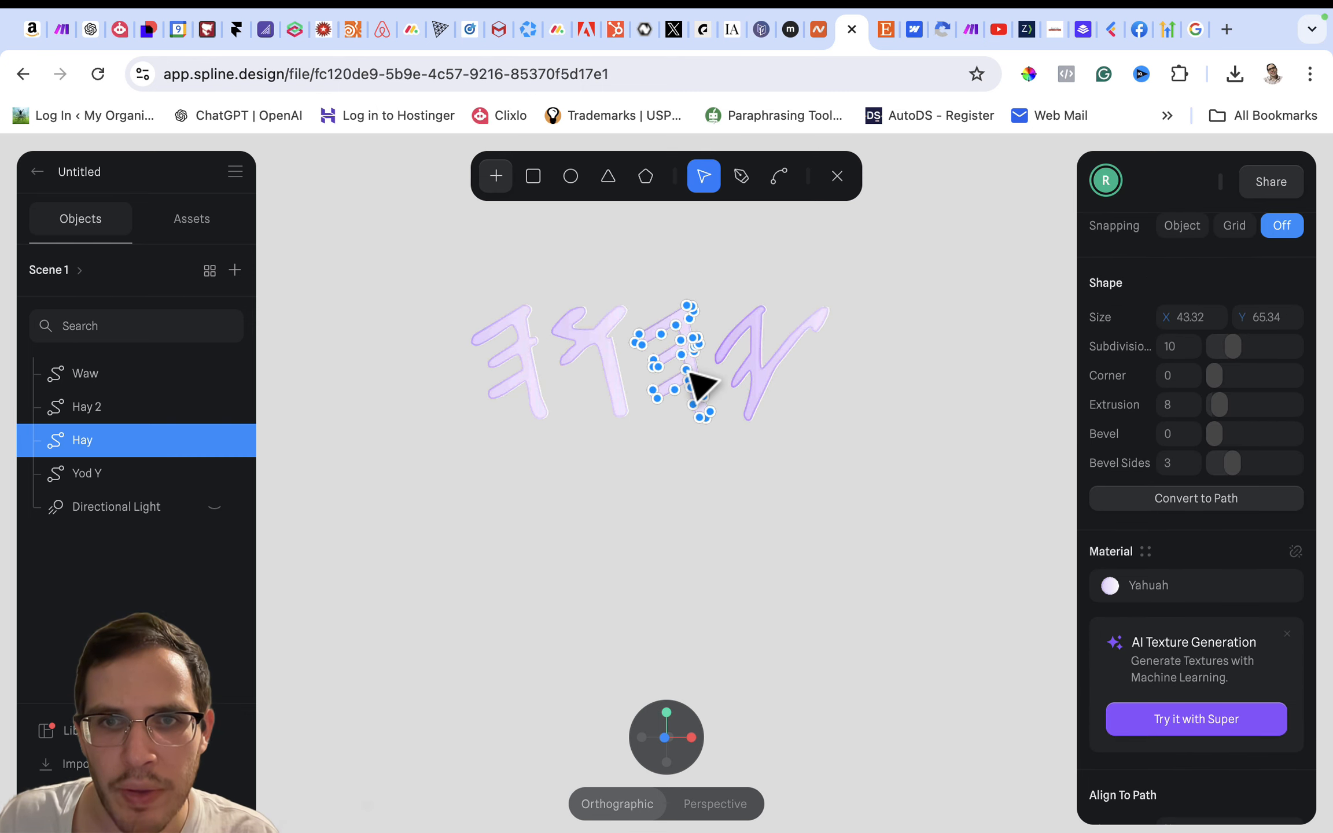
click(1106, 581)
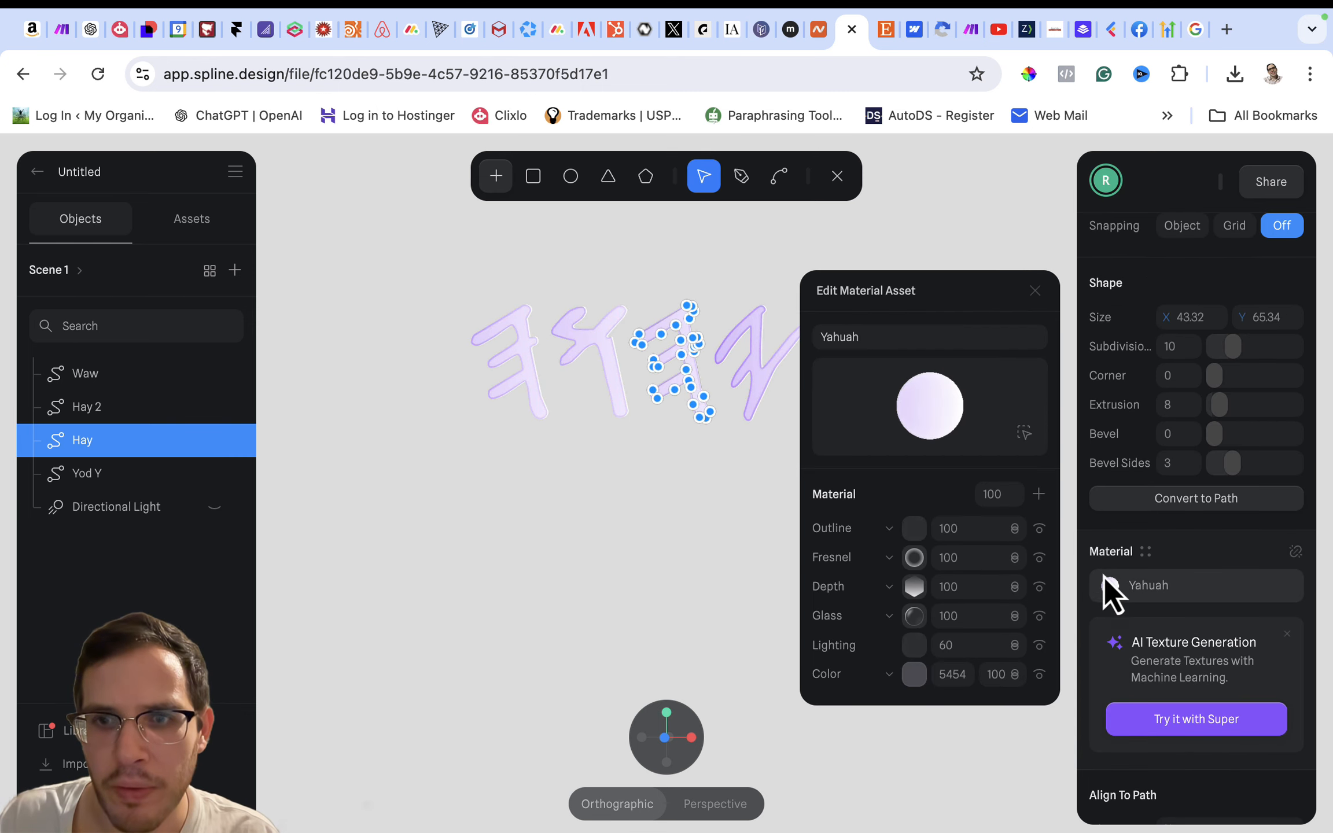
click(914, 586)
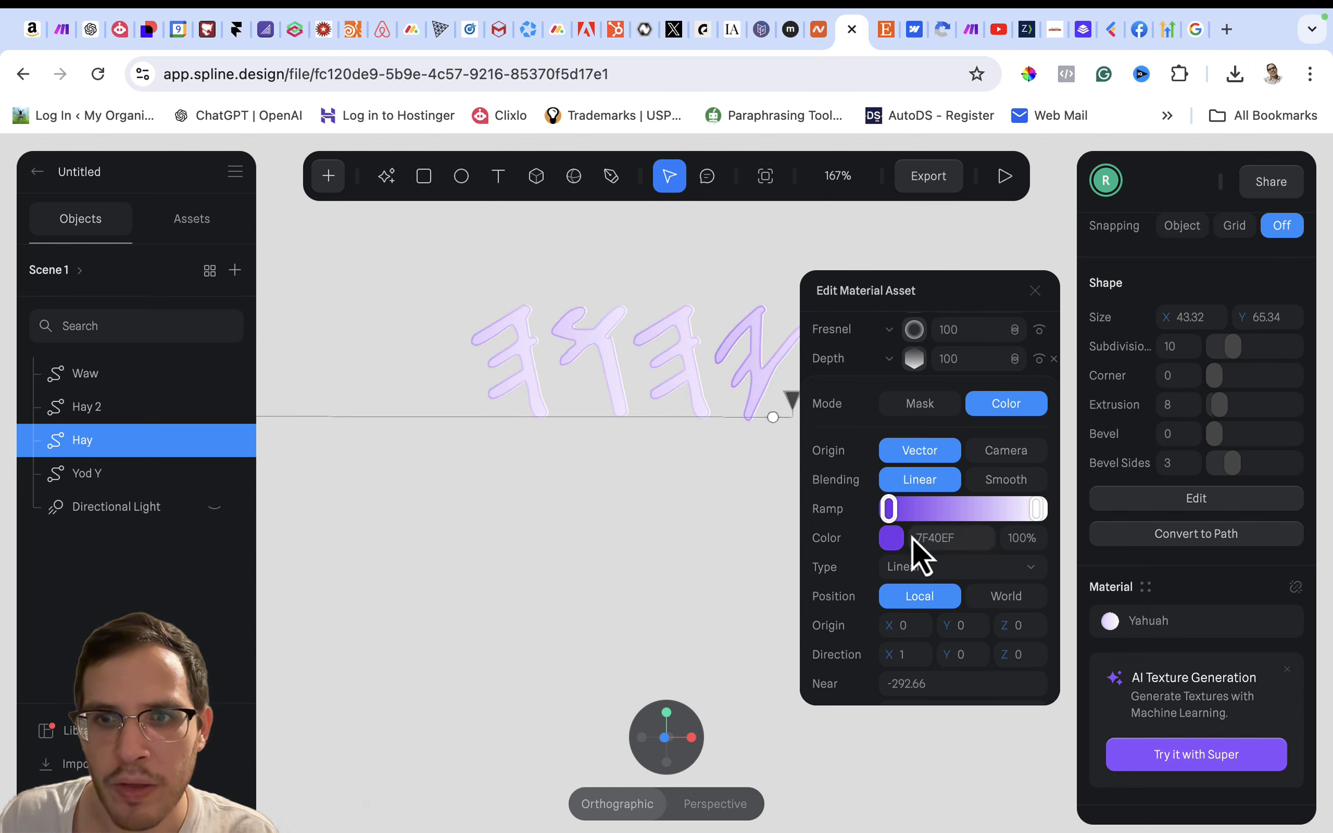
- Try Smooth blending on the Depth gradient and return it to Linear, keeping the Linear gradient type
click(989, 483)
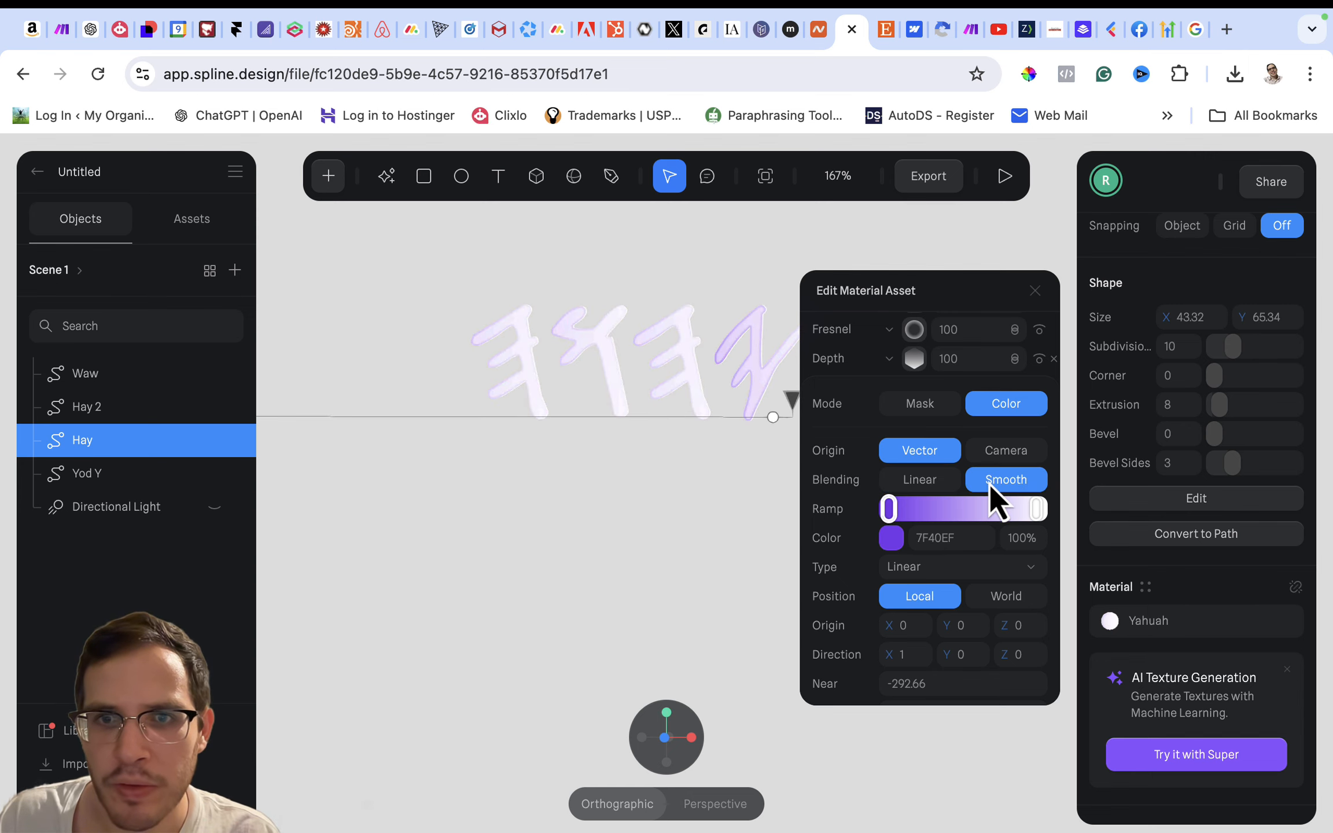
click(939, 482)
scroll(954, 579, down, 1)
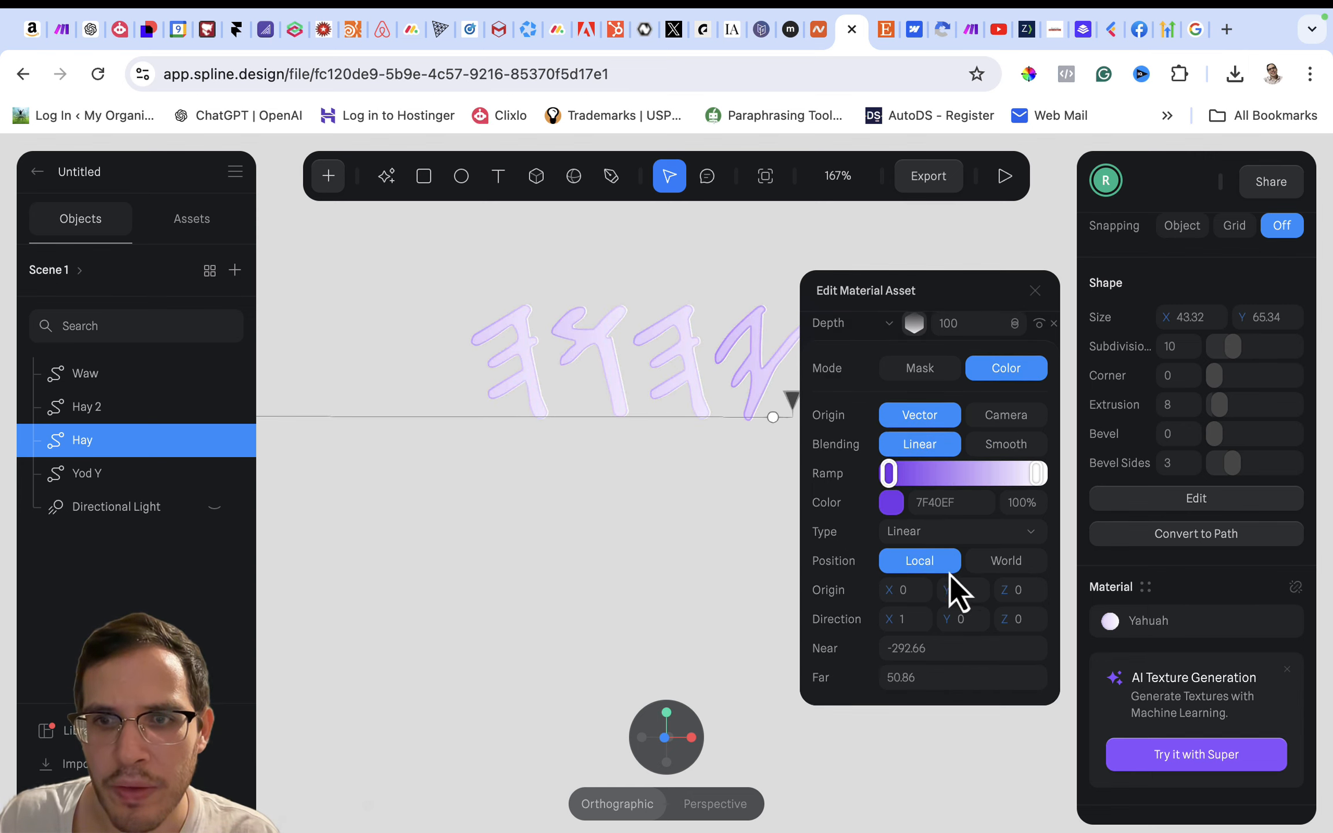
click(926, 533)
click(926, 538)
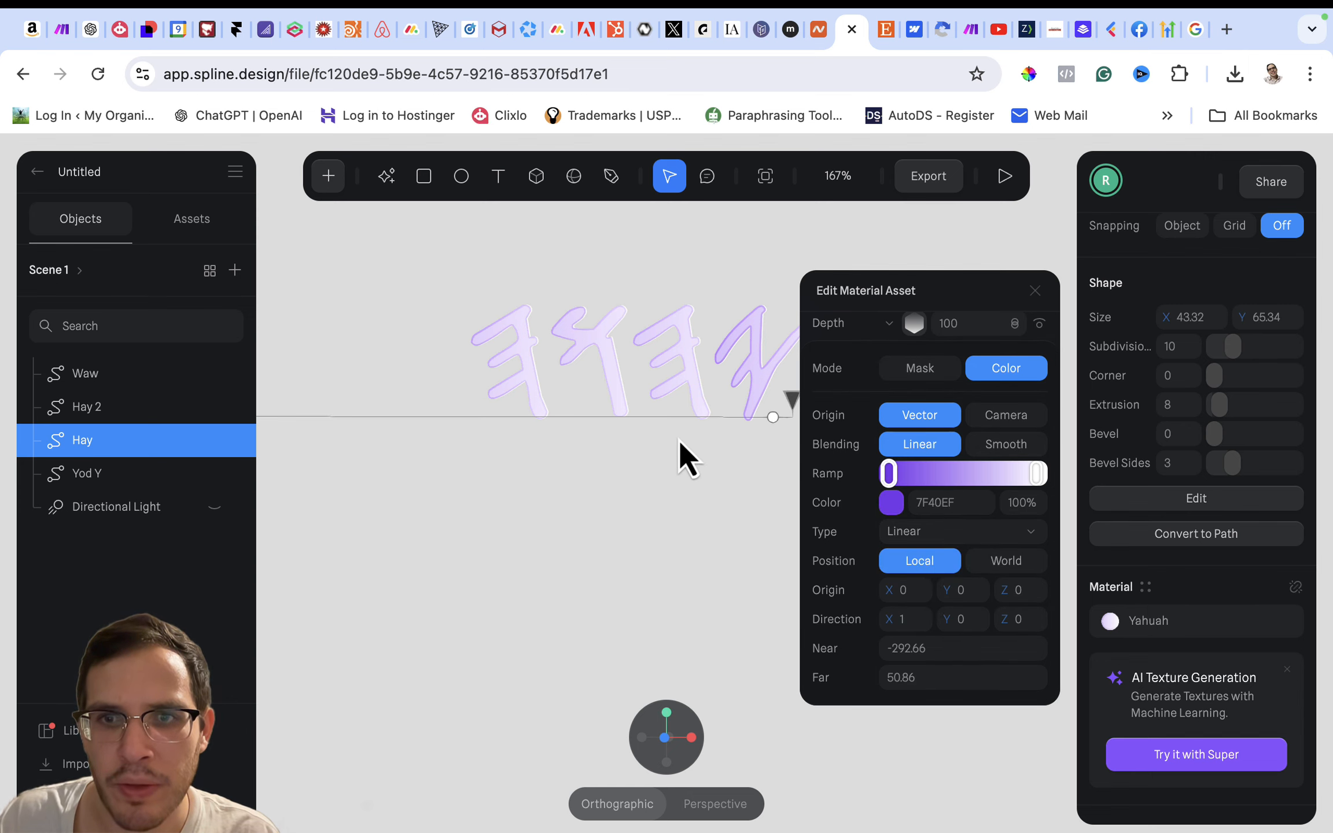
- Fit the Depth gradient around the four letters, with its near end at about -149.91 and far end at about 100.63
scroll(679, 440, down, 5)
drag(418, 447, 512, 451)
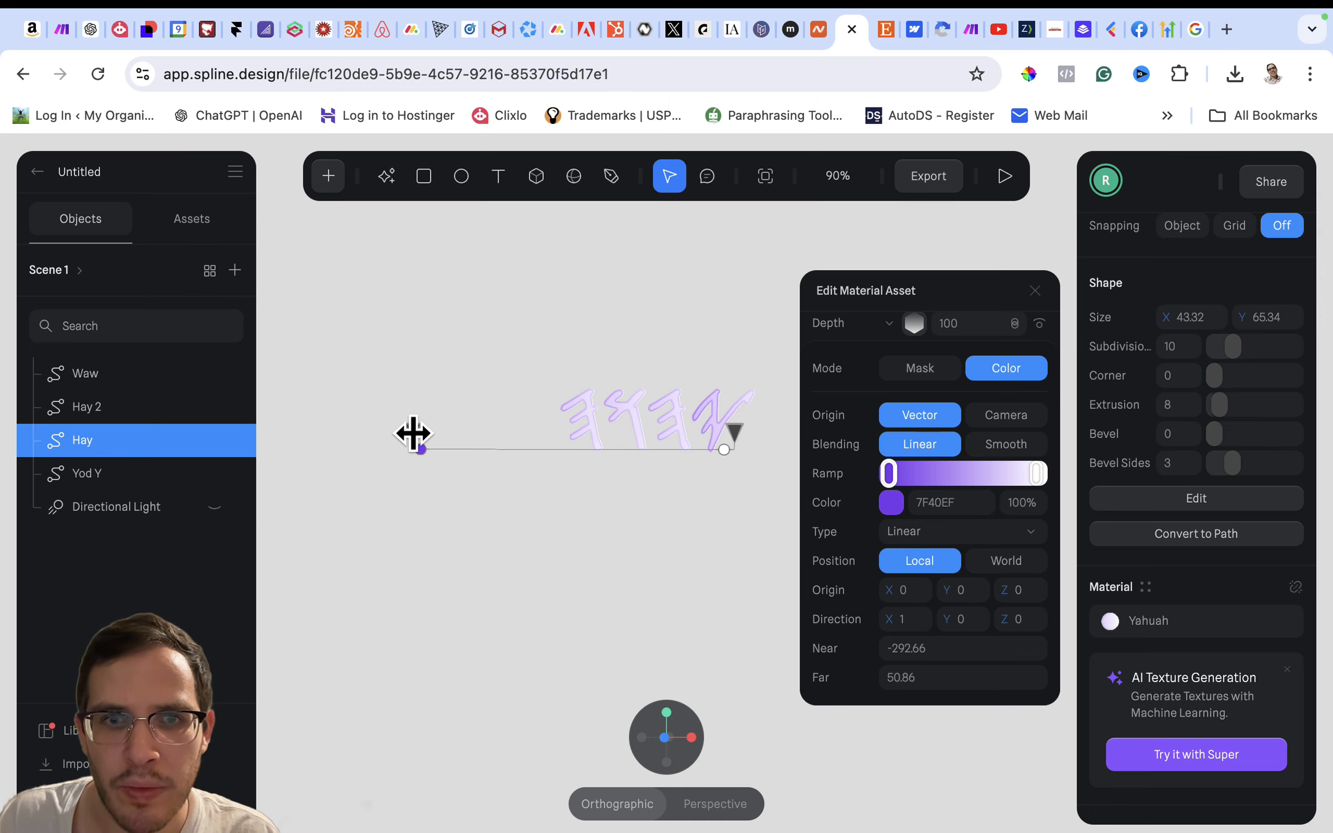
drag(420, 449, 550, 449)
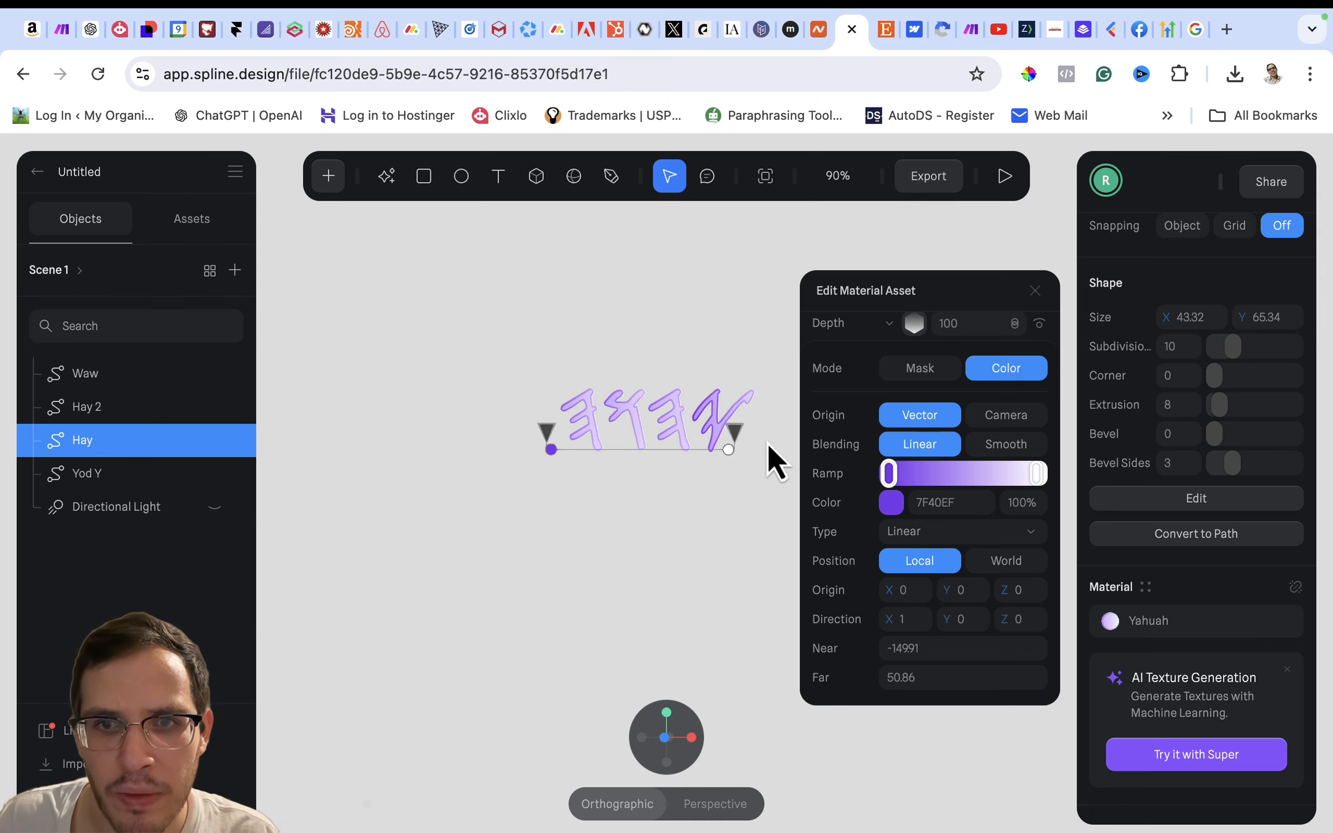
drag(735, 433, 779, 442)
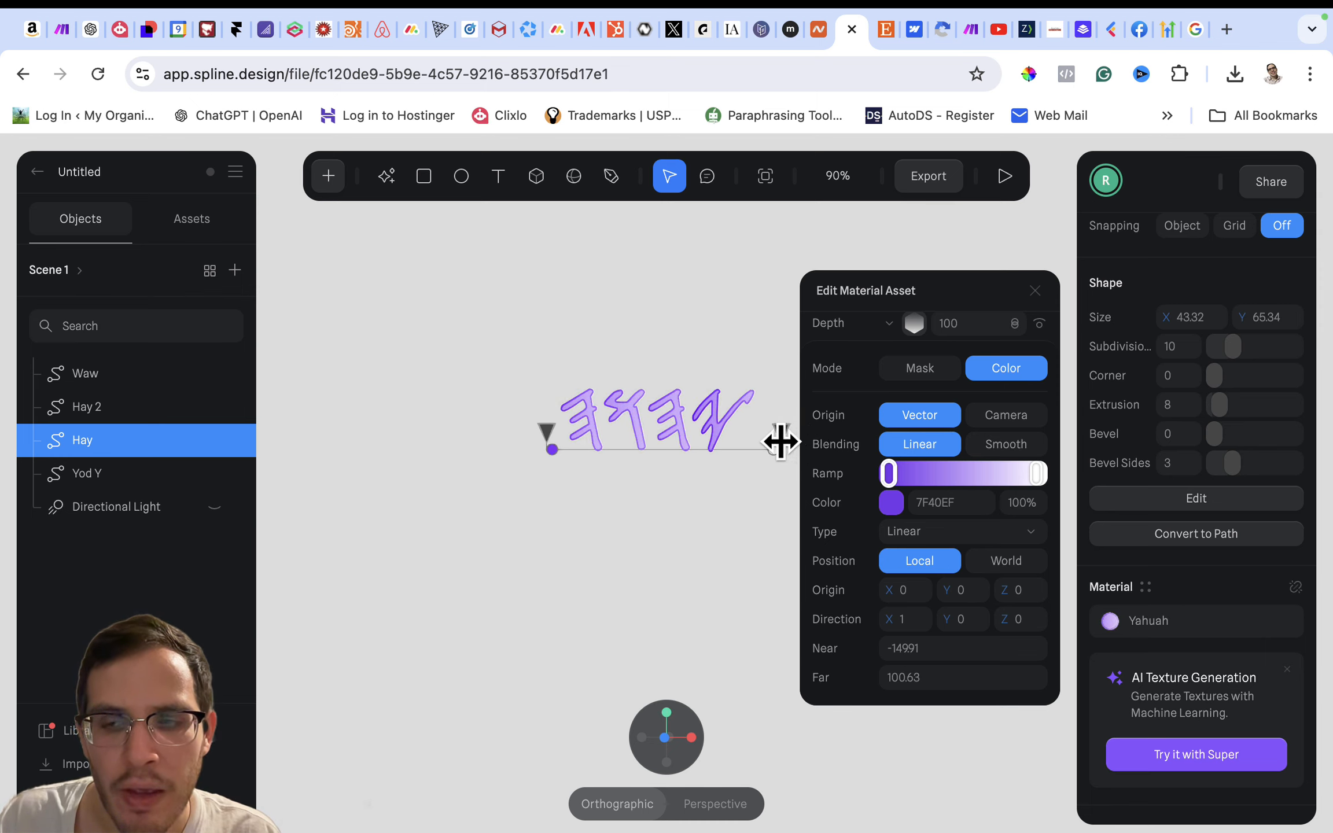
- Add a middle colour stop to the Yahuah material's Depth gradient ramp and set its colour to A876FF
click(960, 473)
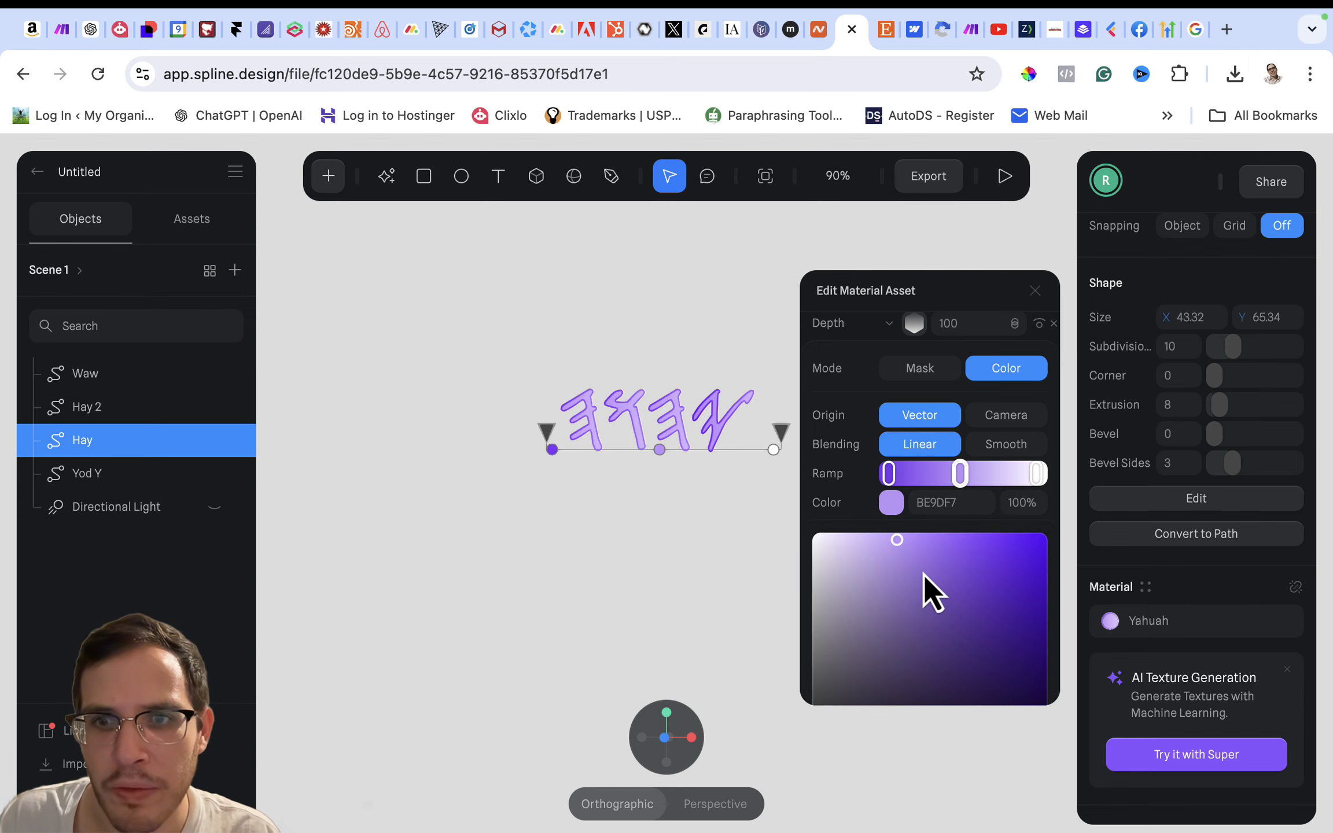
scroll(924, 581, down, 3)
click(944, 527)
drag(945, 528, 939, 460)
scroll(923, 546, down, 4)
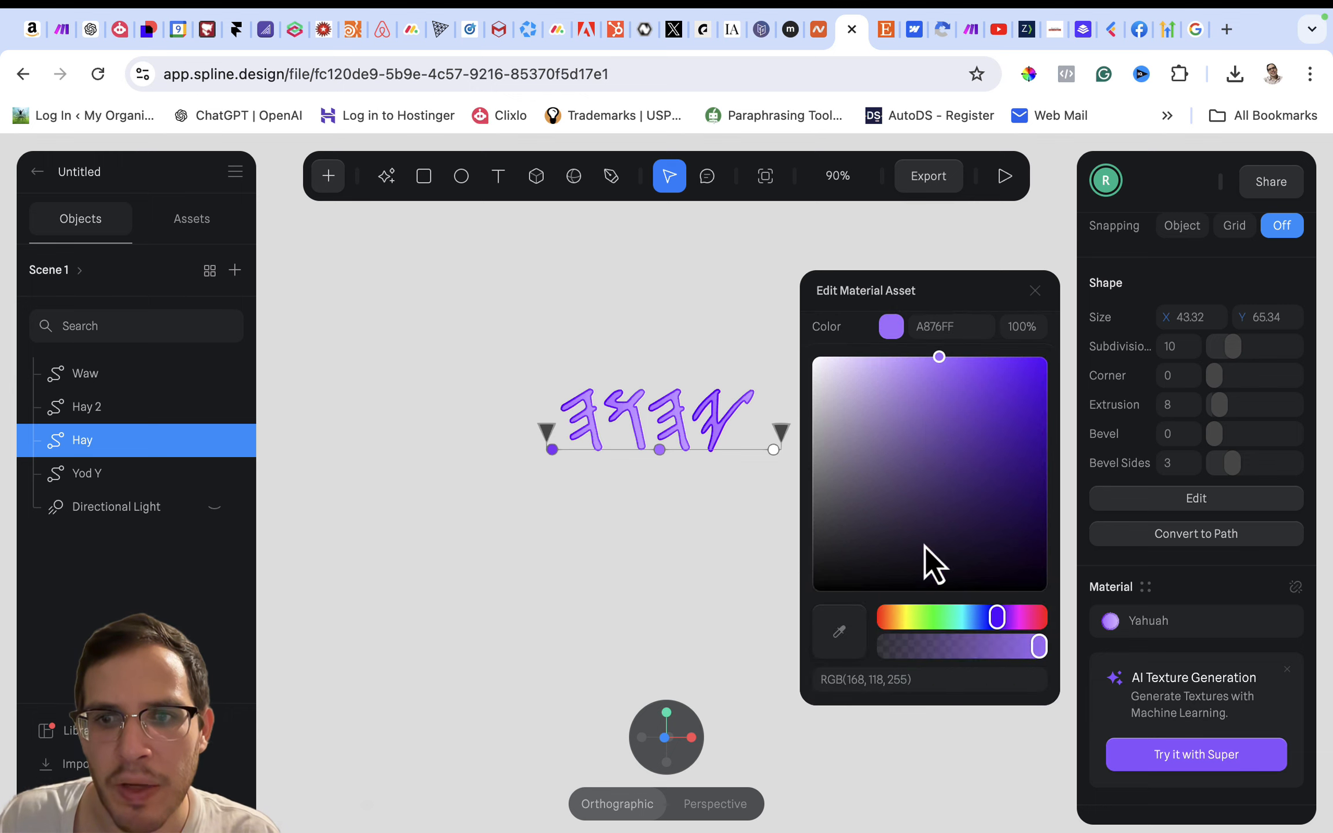
- Try the cyan colour 76FBFF on the Depth gradient's middle stop and return it to A876FF
drag(996, 619, 960, 613)
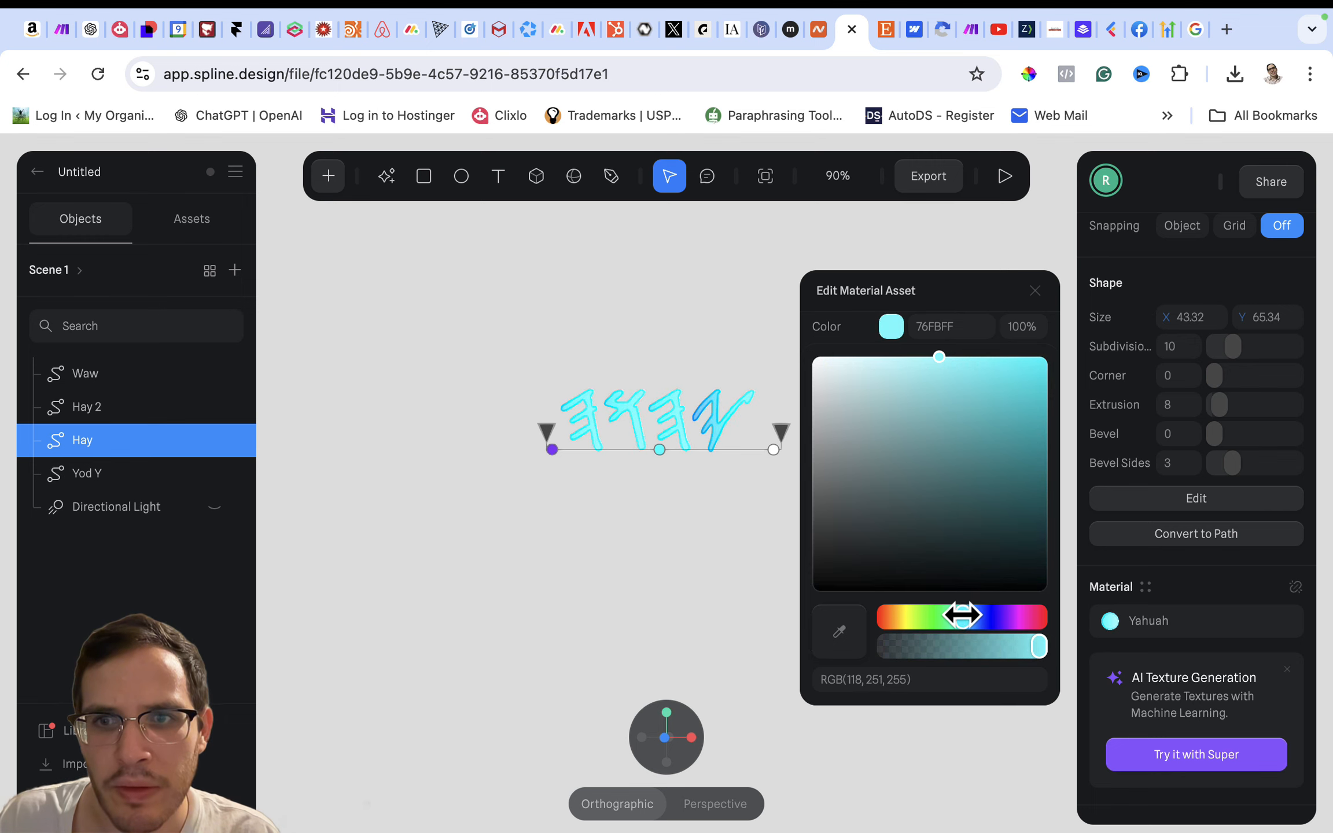
click(868, 342)
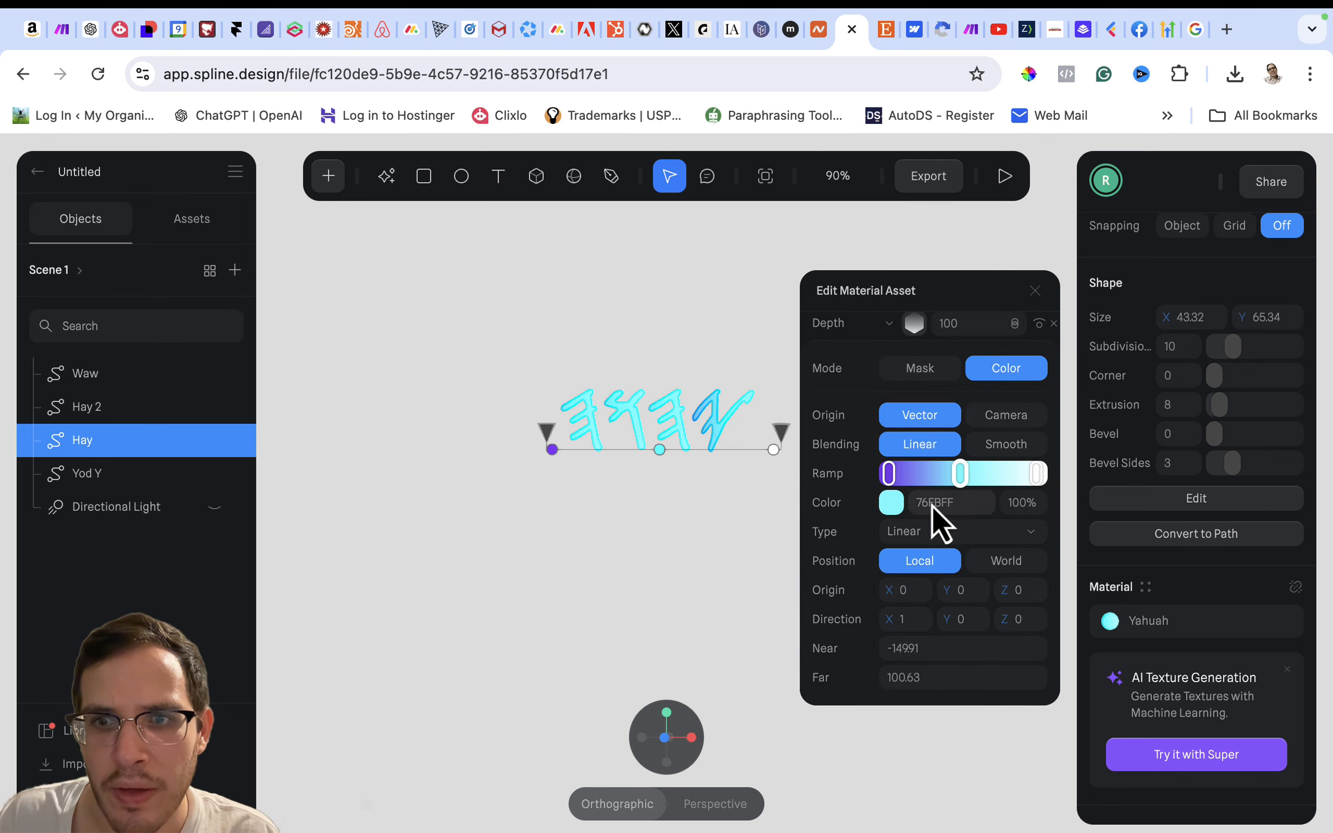
click(892, 503)
drag(1036, 645, 996, 617)
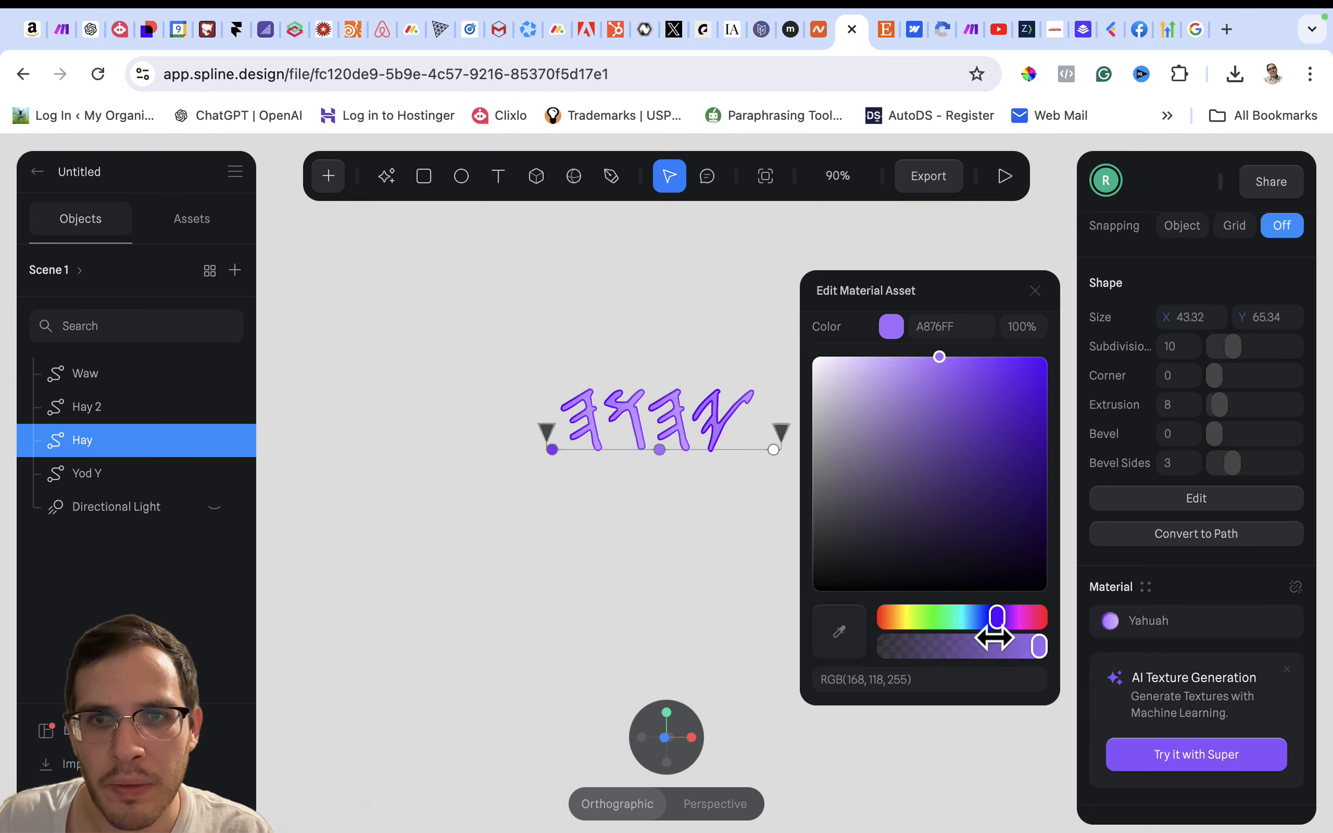
- Close the material editor and group the Waw, Hay 2, Hay and Yod Y letters
click(1035, 291)
scroll(833, 339, up, 3)
scroll(843, 347, up, 3)
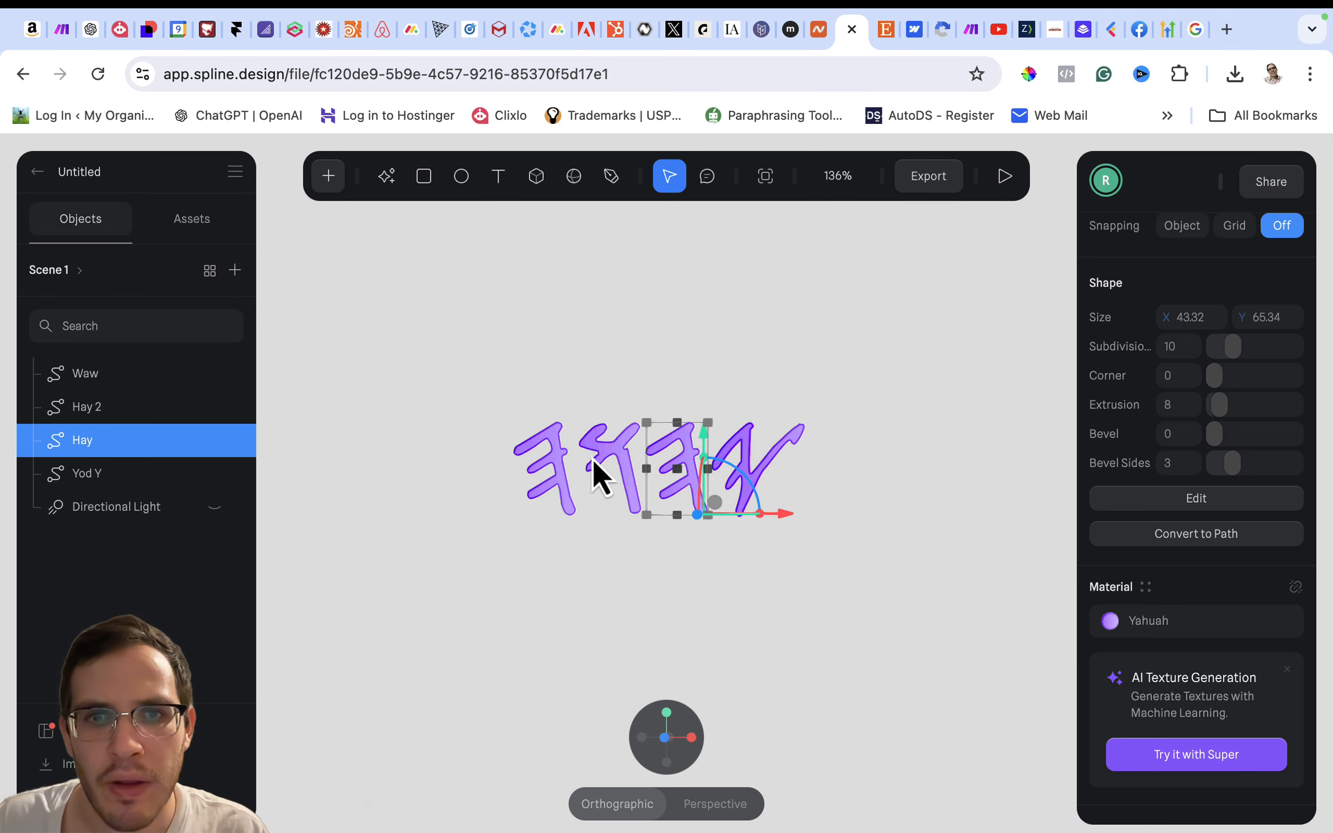
click(580, 373)
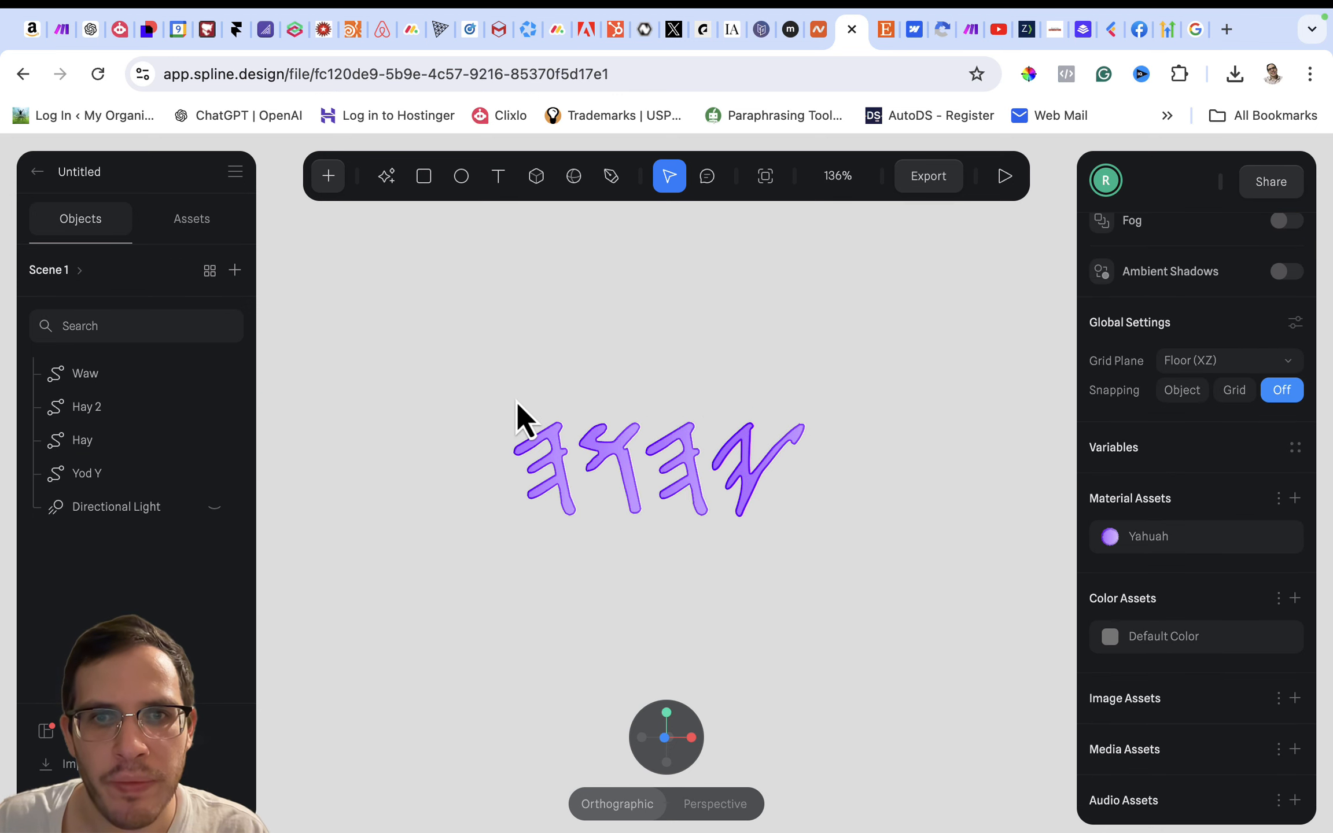
drag(517, 403, 845, 548)
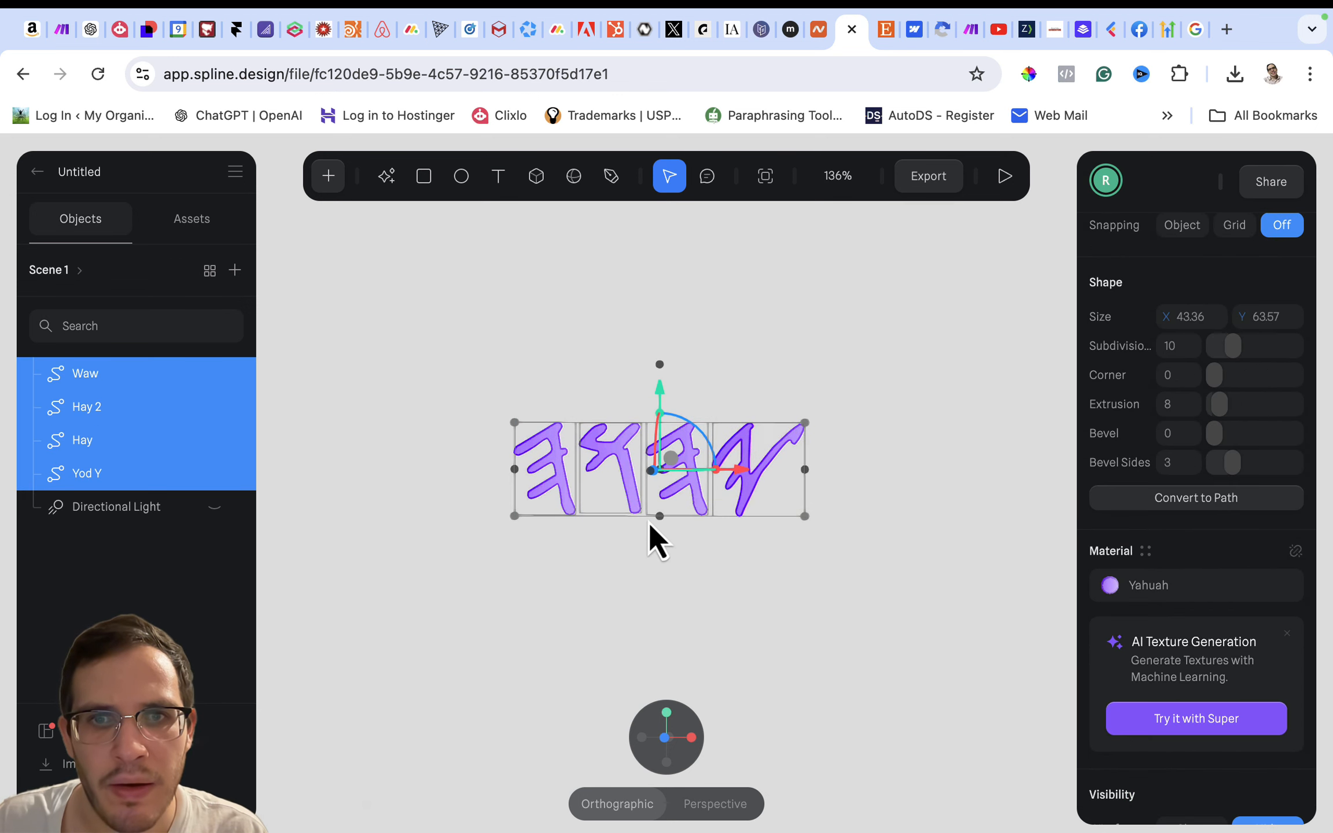
right_click(71, 414)
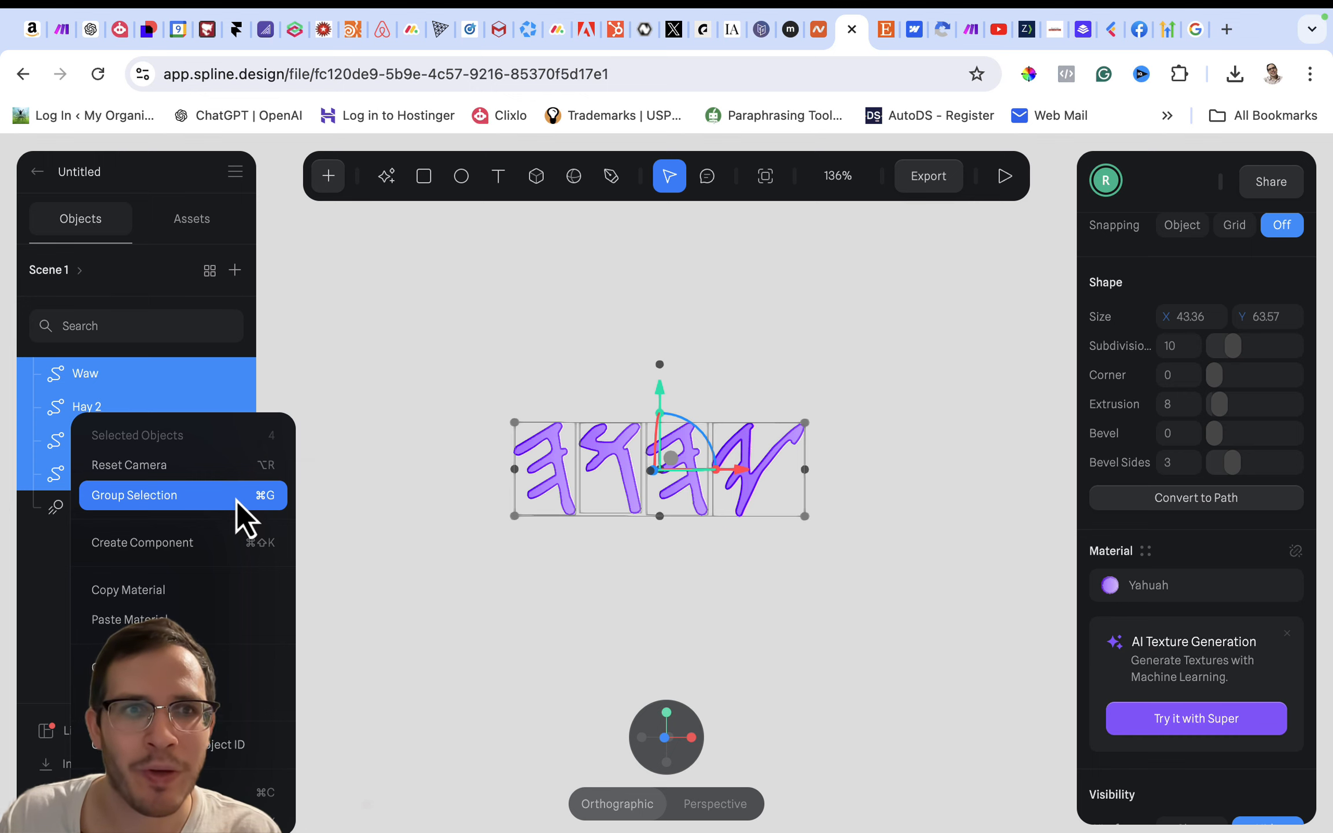
click(237, 496)
- Rename the new group of four letters as YHUH
double_click(98, 375)
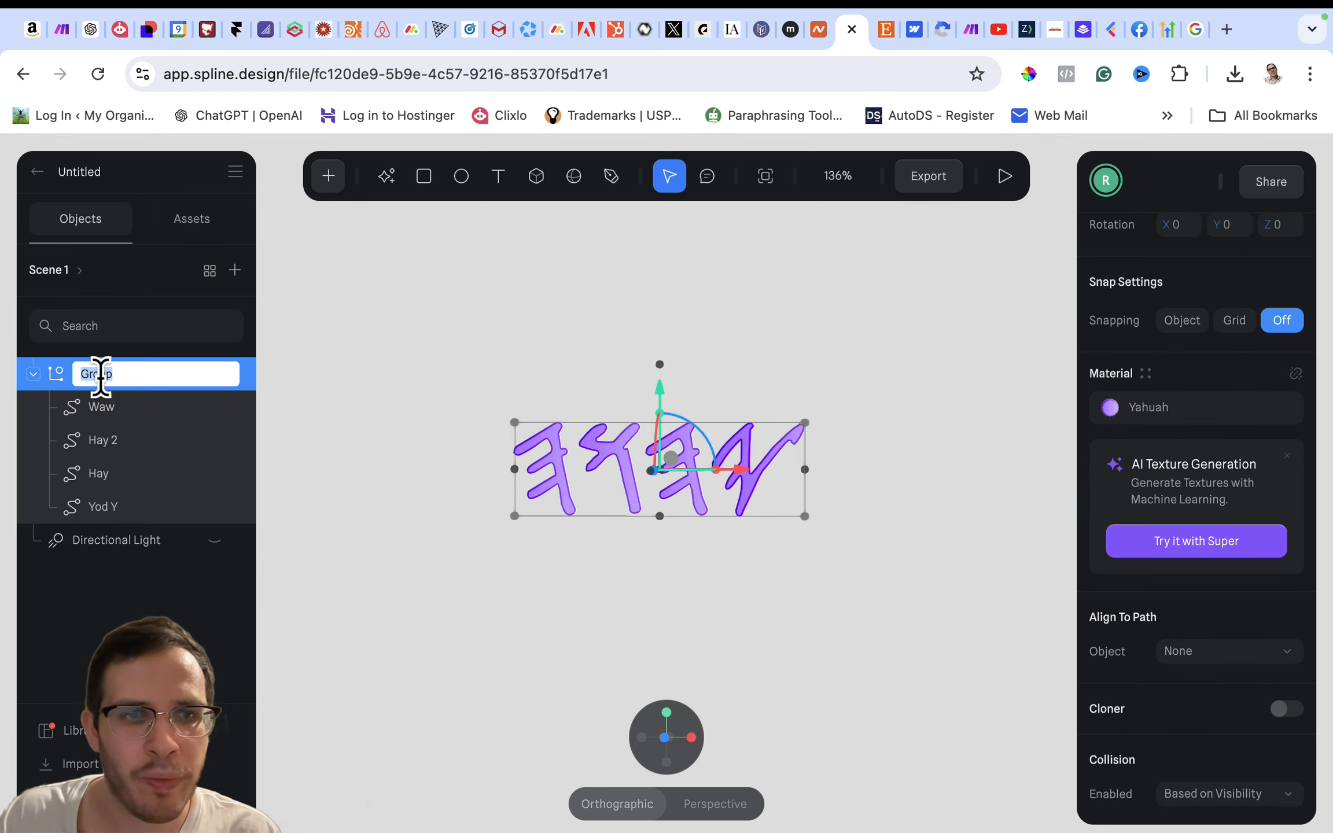
text(Yah)
key(BackSpace)
key(BackSpace)
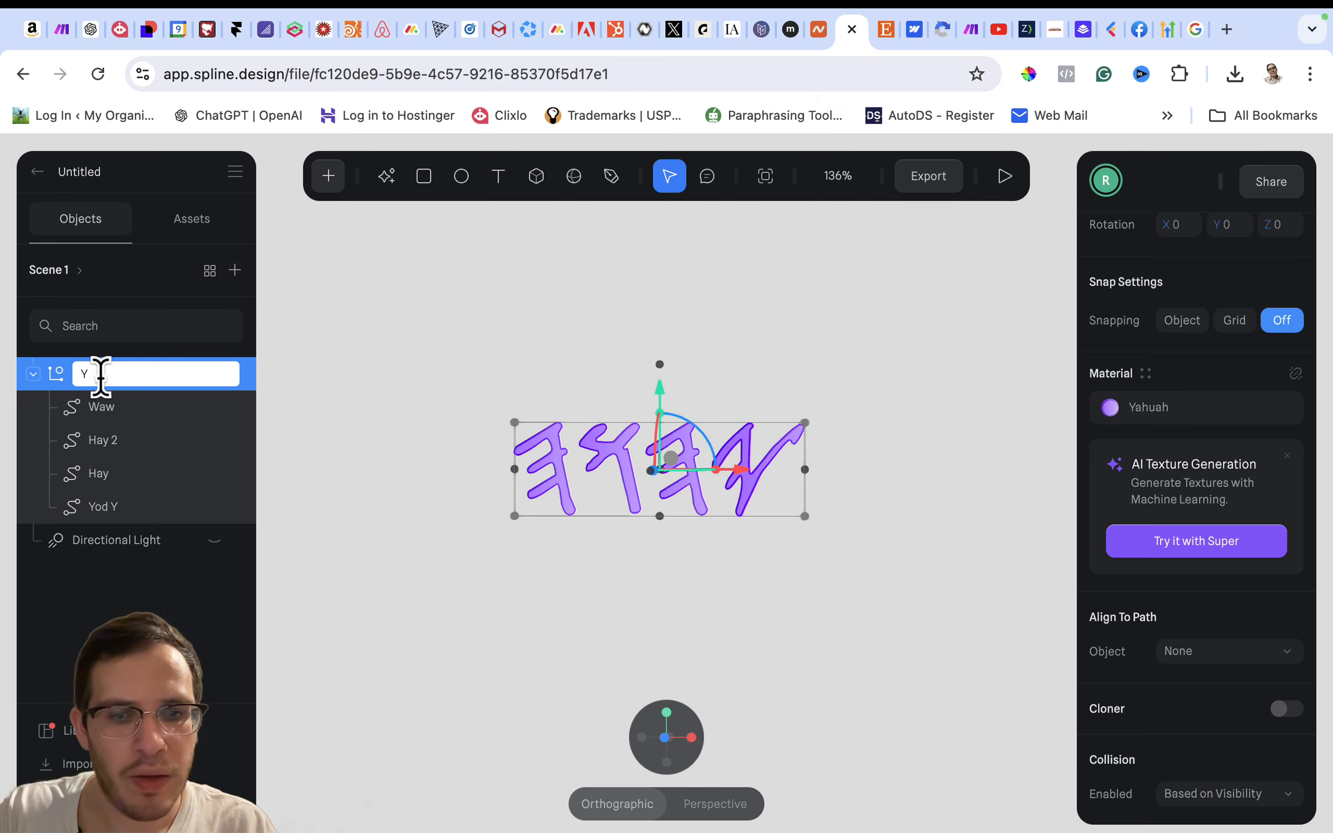
text(HUH)
key(Return)
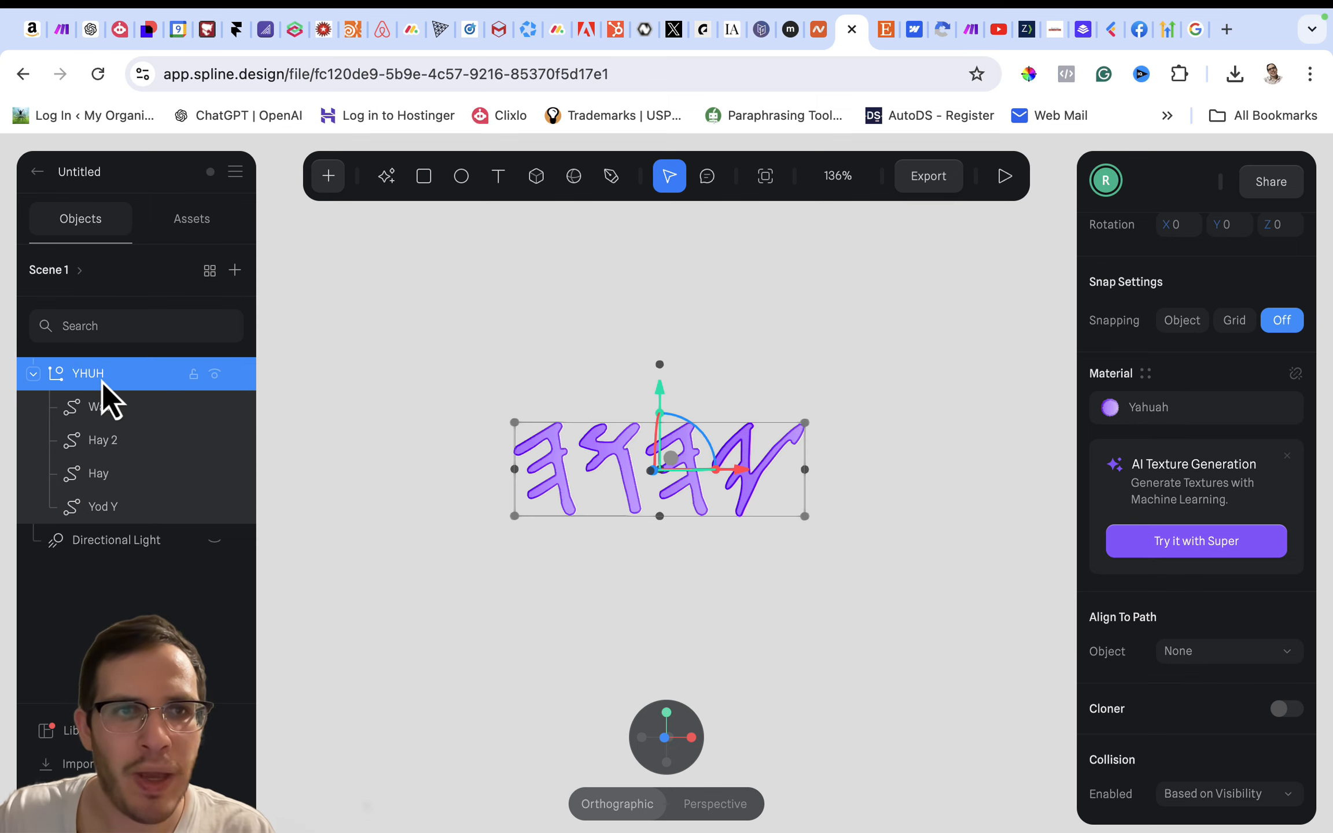
- Reset the camera view and add a new state to the YHUH group
click(491, 384)
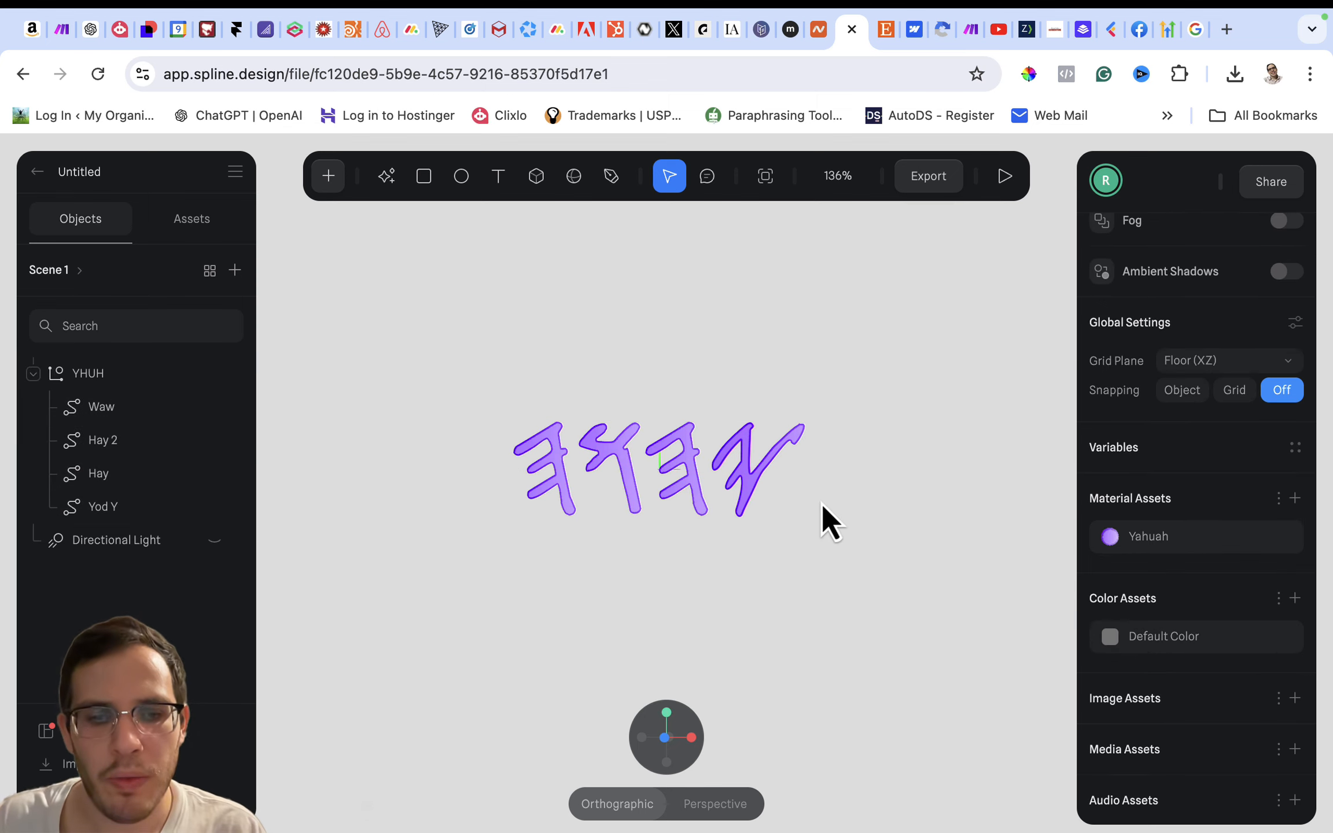
mouse_move(838, 529)
mouse_down()
mouse_move(777, 534)
mouse_move(879, 523)
mouse_move(847, 528)
mouse_up()
mouse_move(662, 707)
click(583, 733)
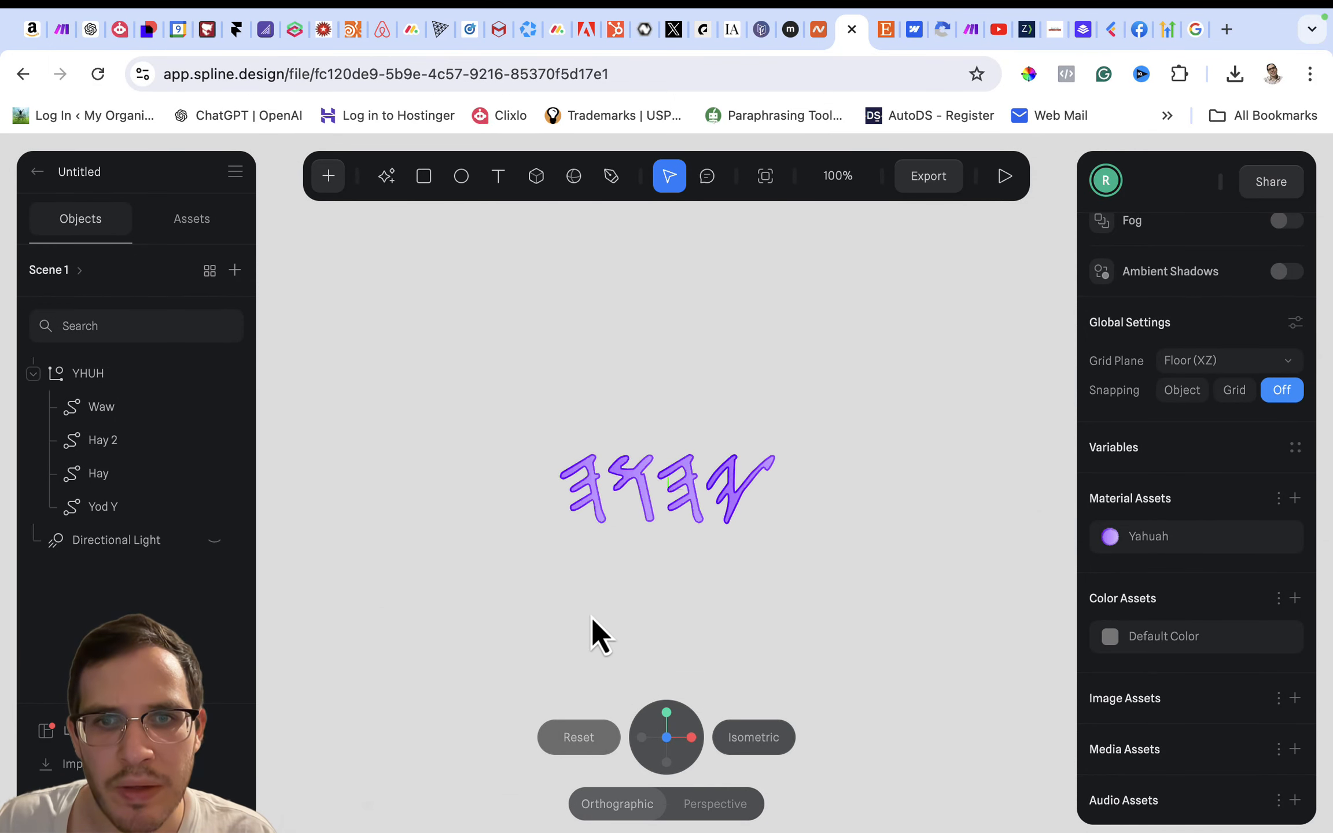
click(128, 373)
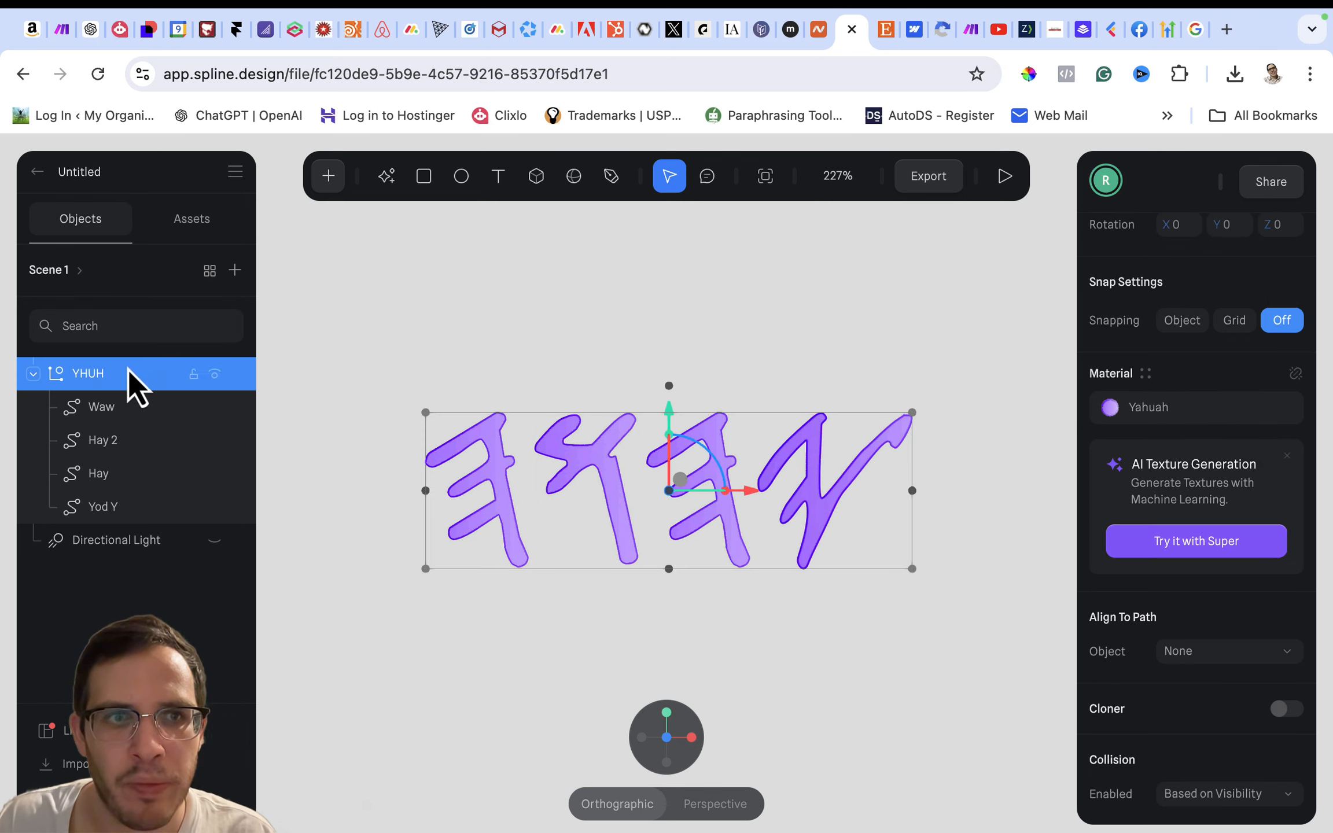
scroll(1162, 409, up, 5)
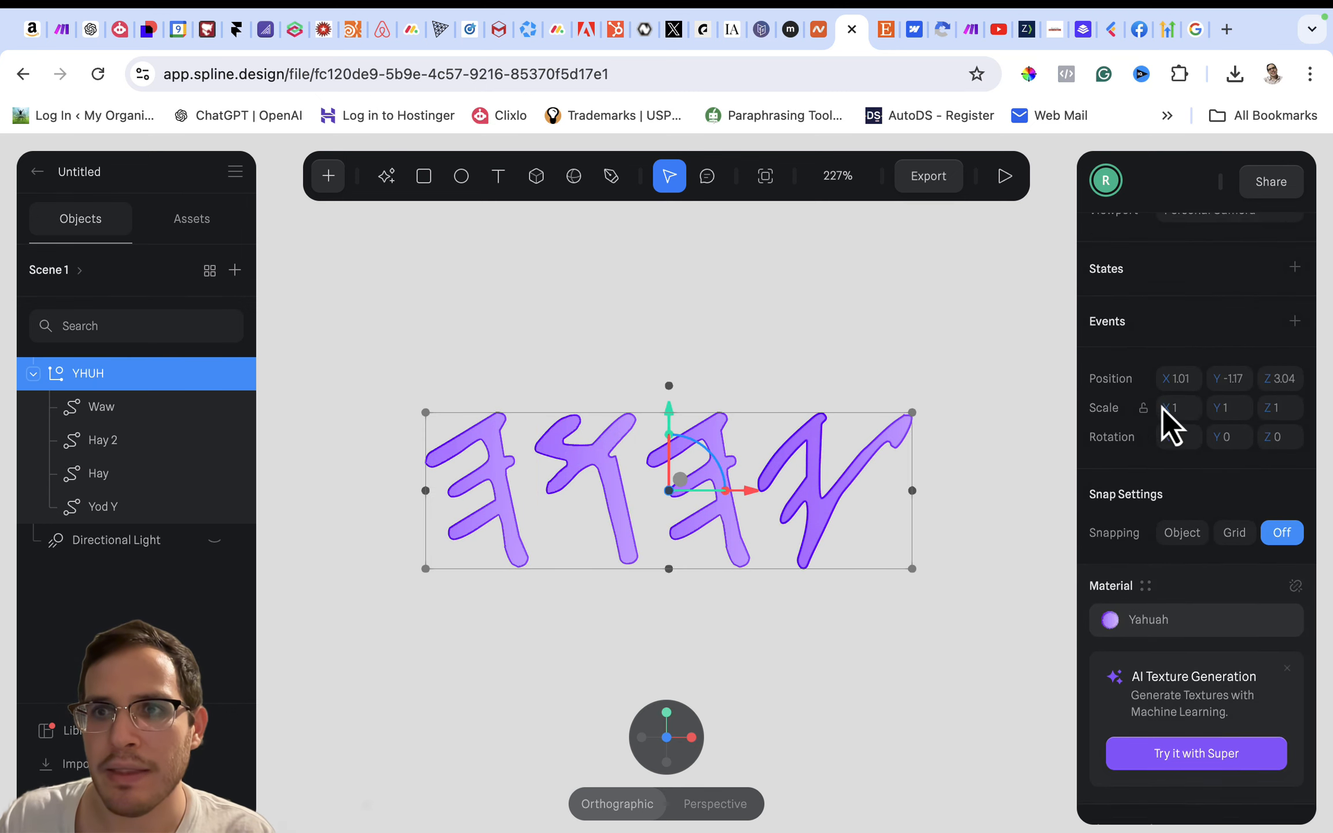
click(1299, 307)
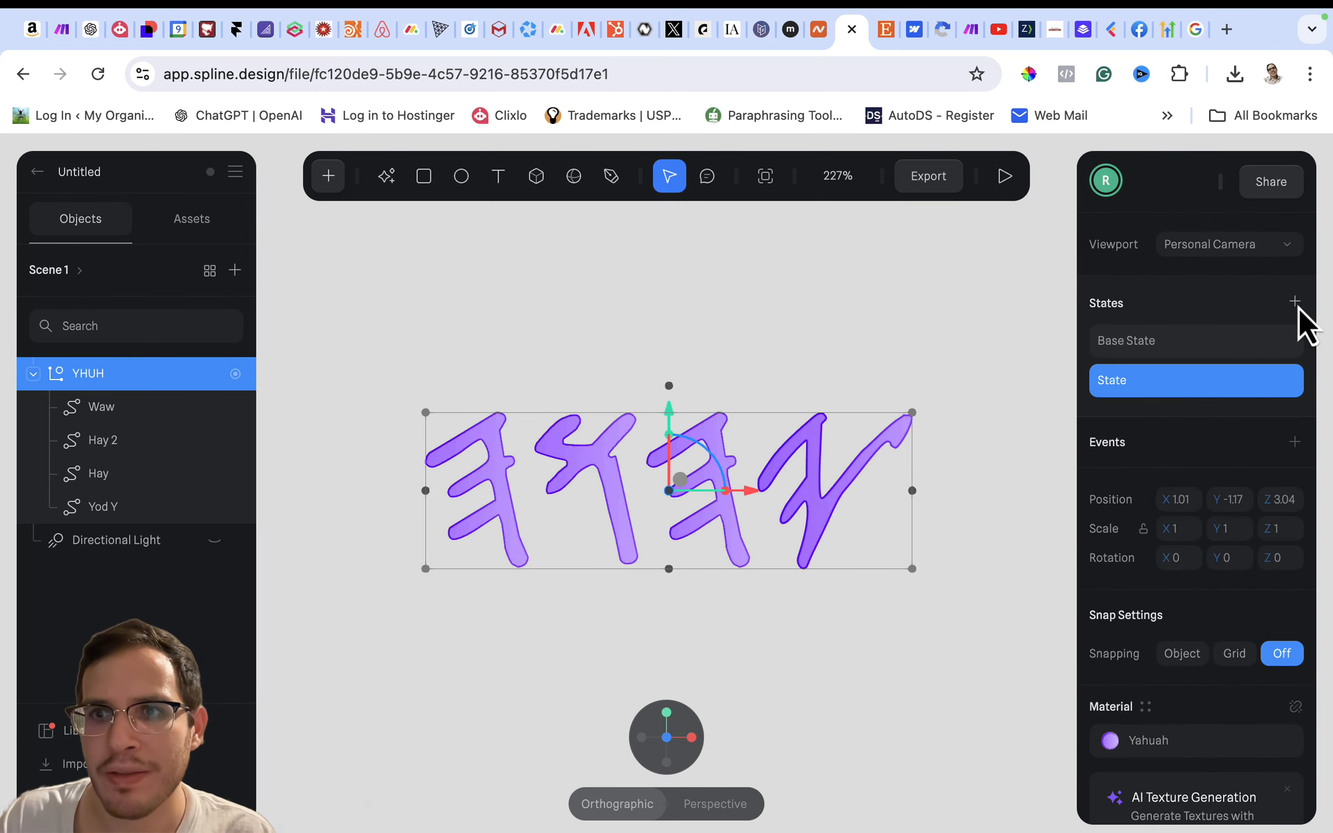
- Scale the YHUH group proportionally to 1.22 in the new State and compare it with the Base State
click(1141, 355)
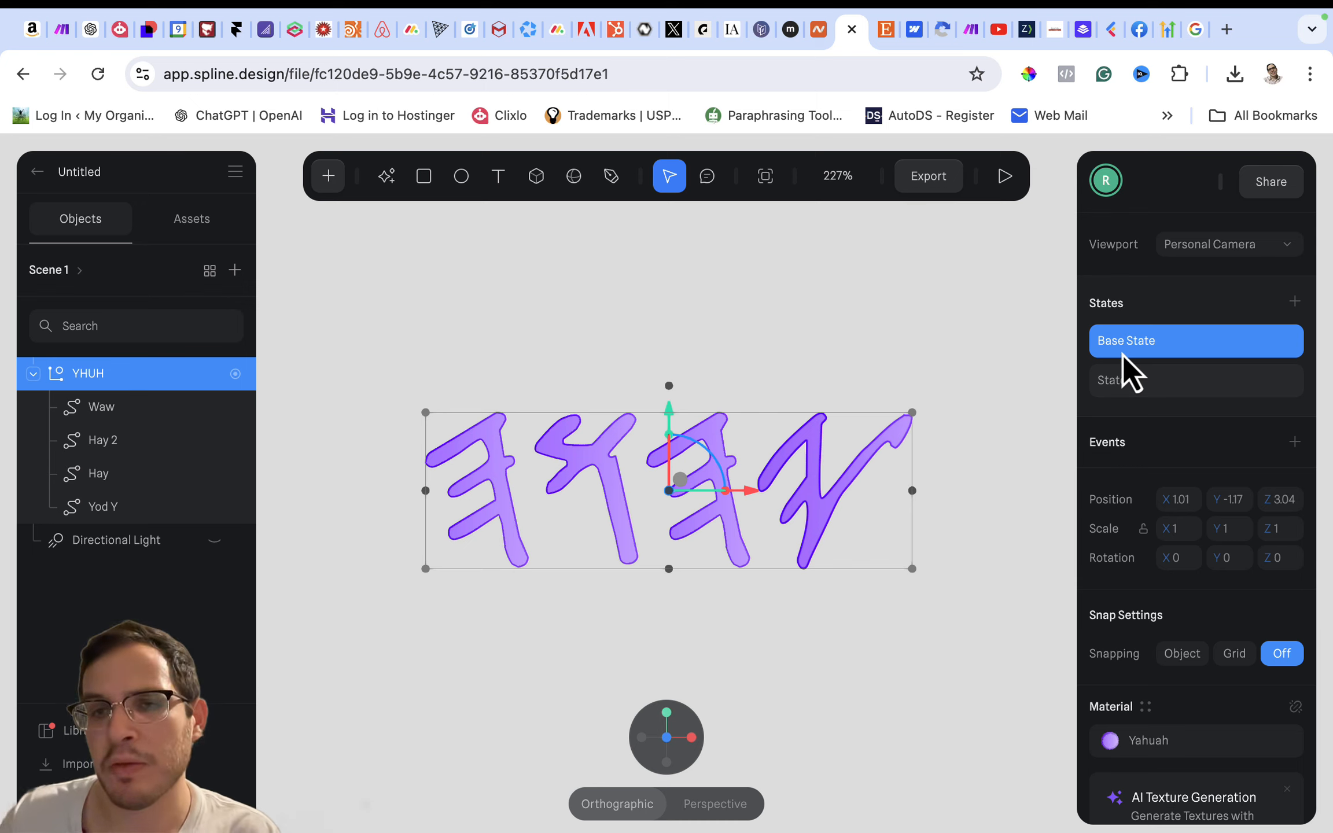
click(1138, 382)
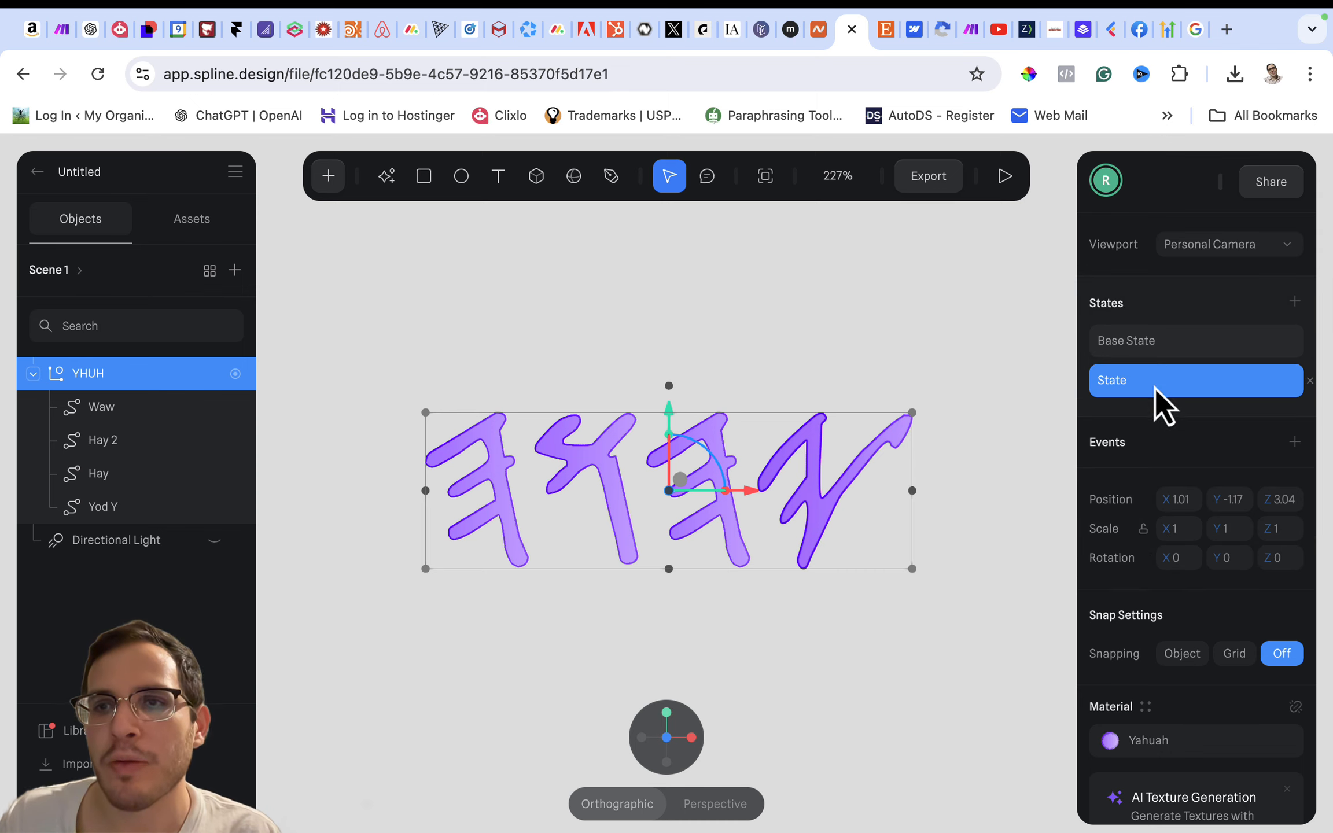
click(1161, 348)
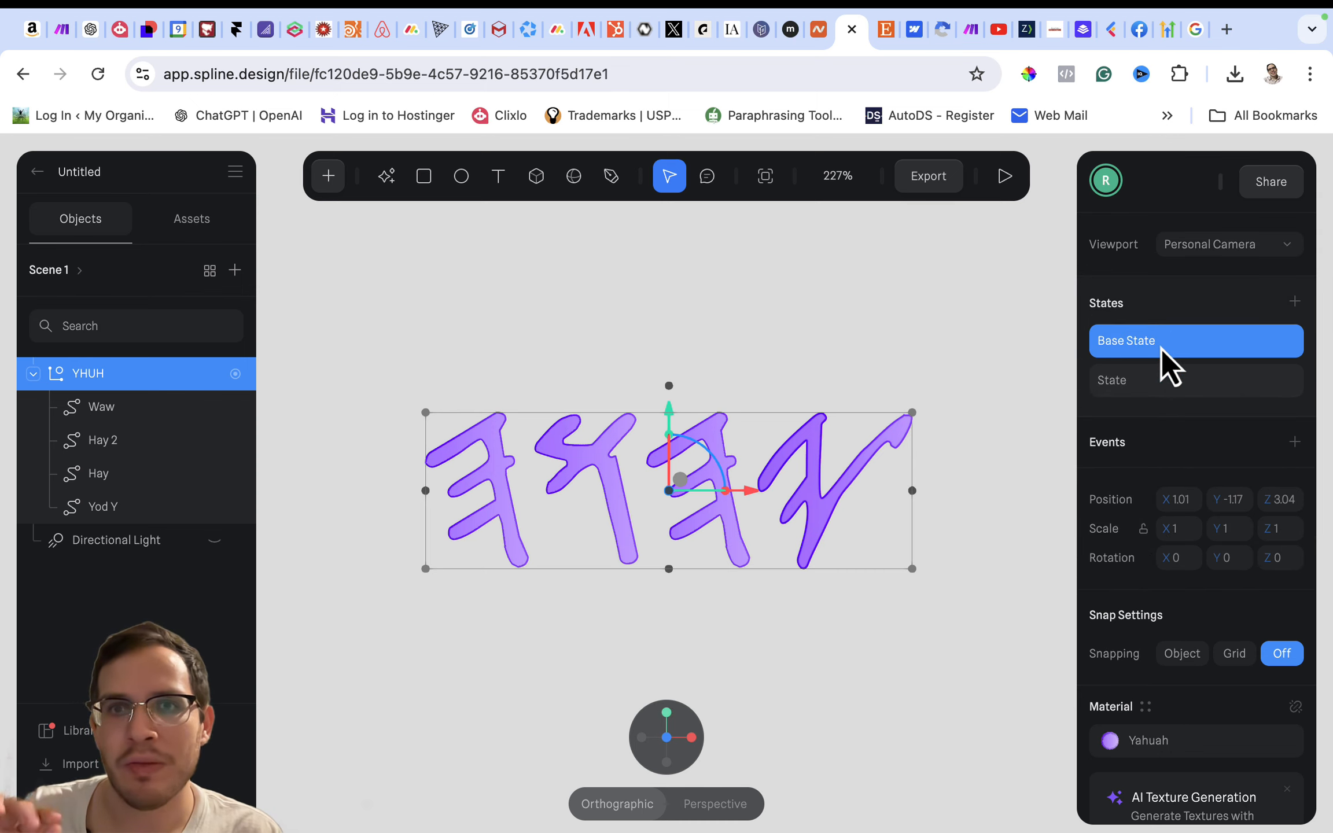
click(1163, 384)
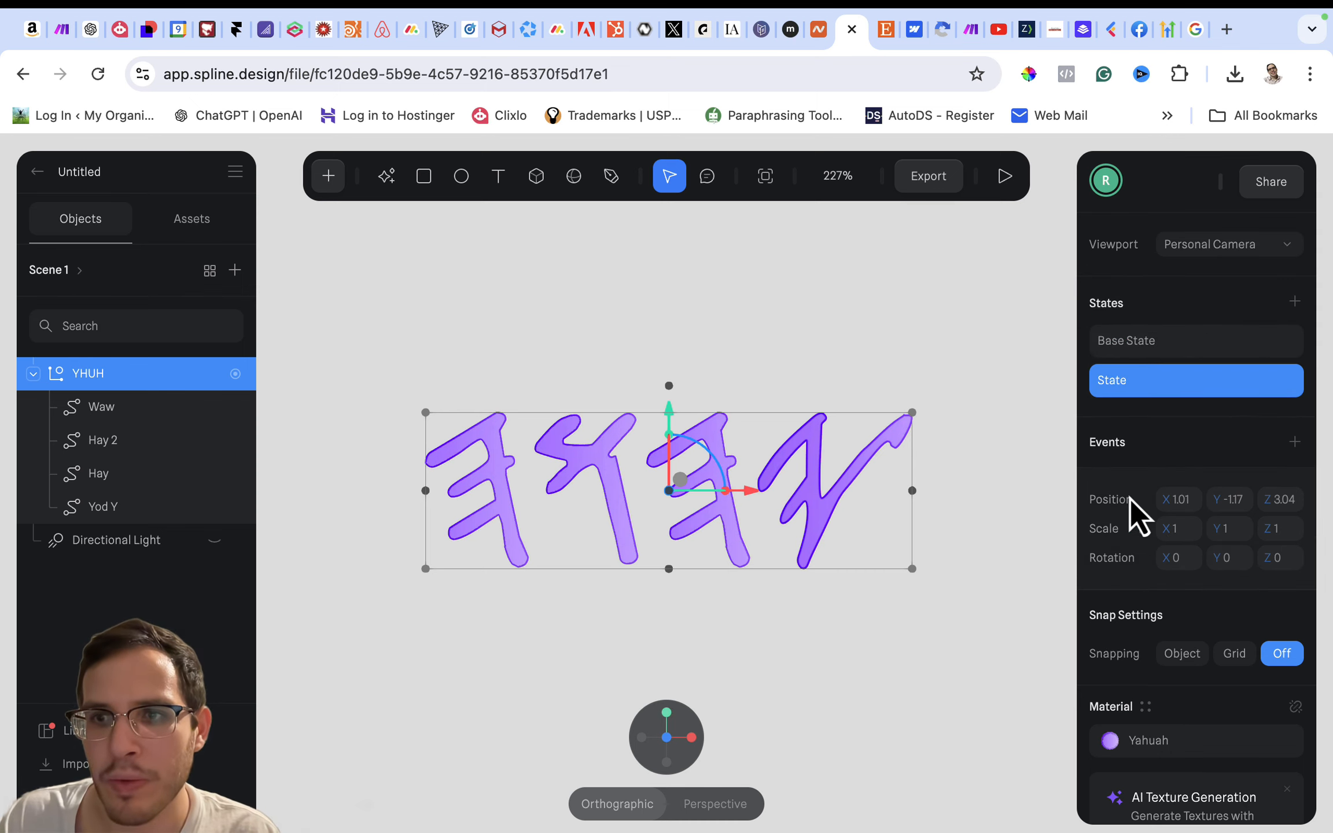
mouse_move(1143, 533)
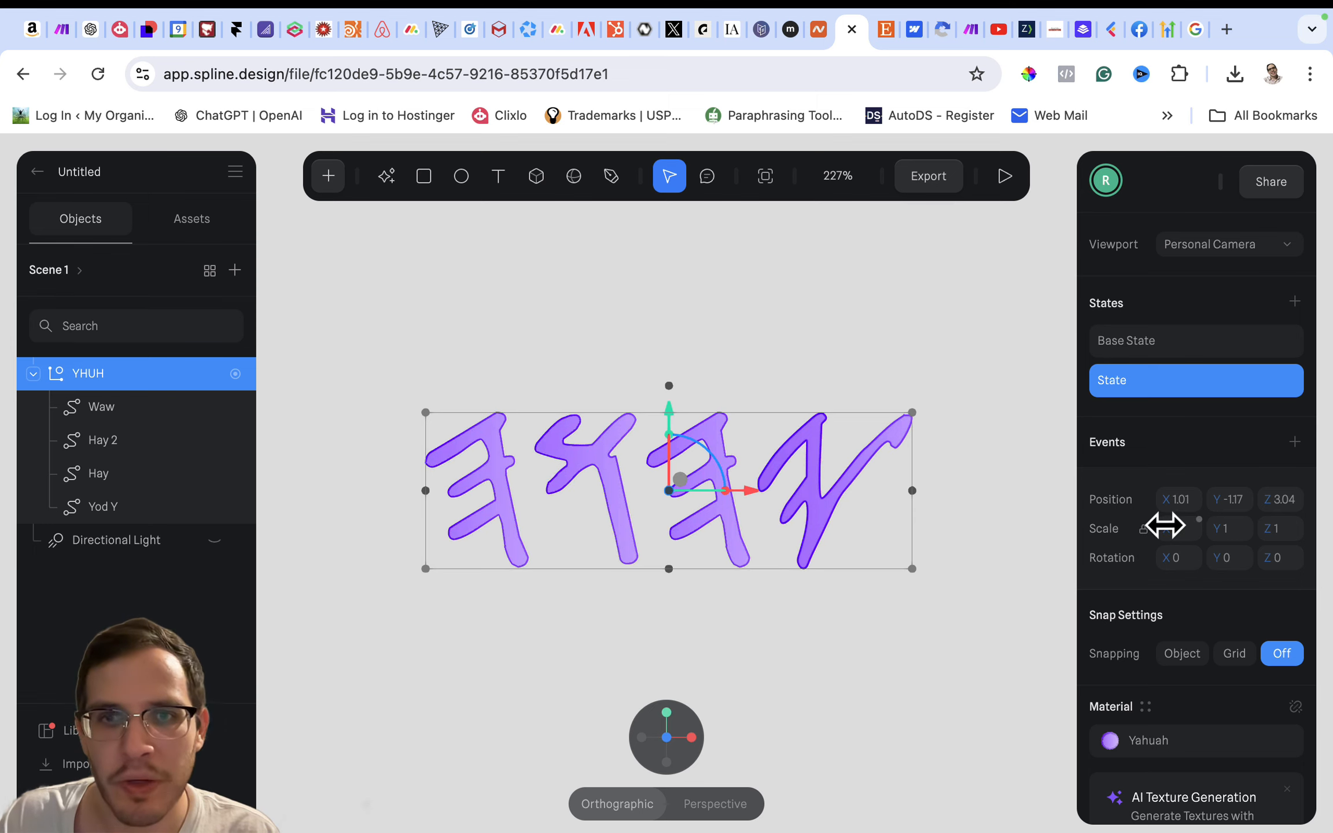
drag(1161, 524, 1165, 525)
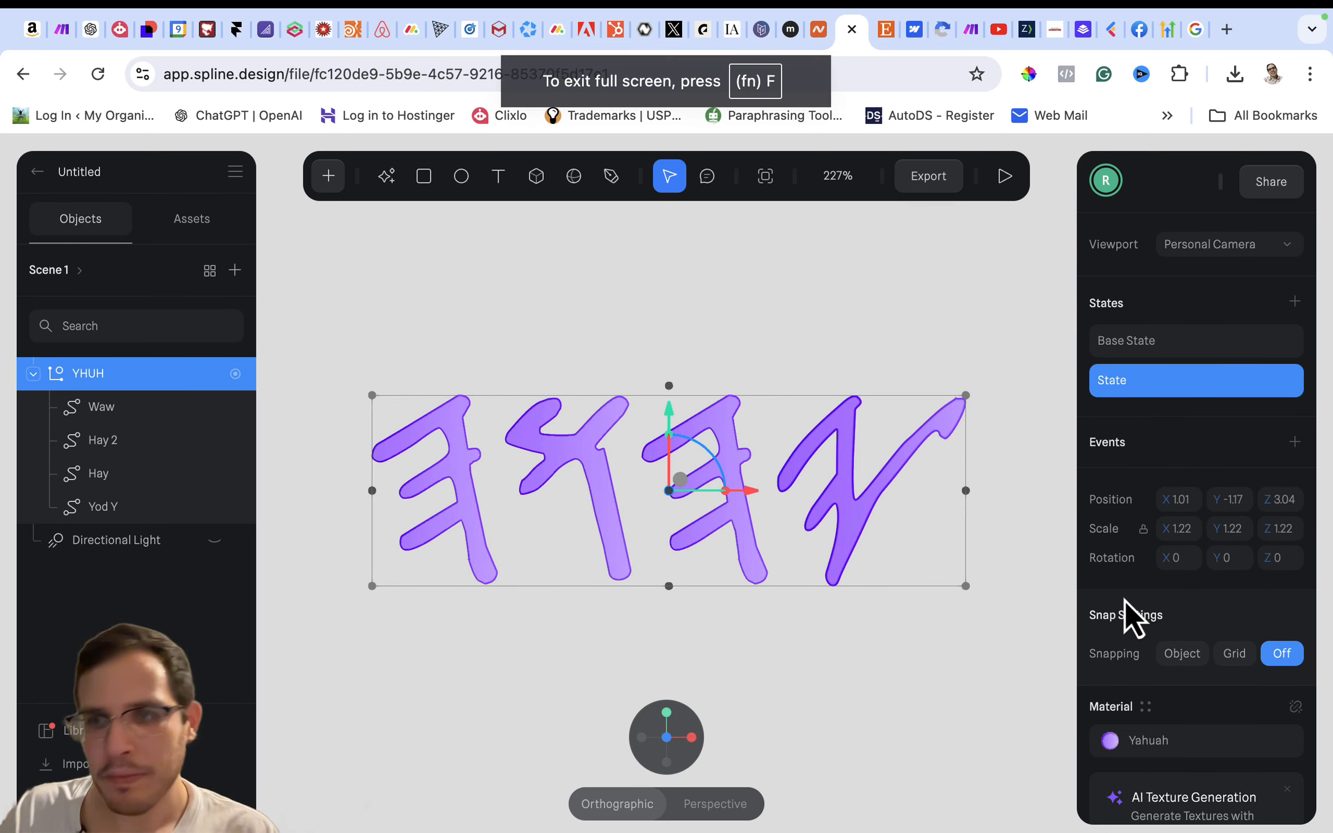
scroll(1124, 601, down, 3)
scroll(1124, 601, up, 3)
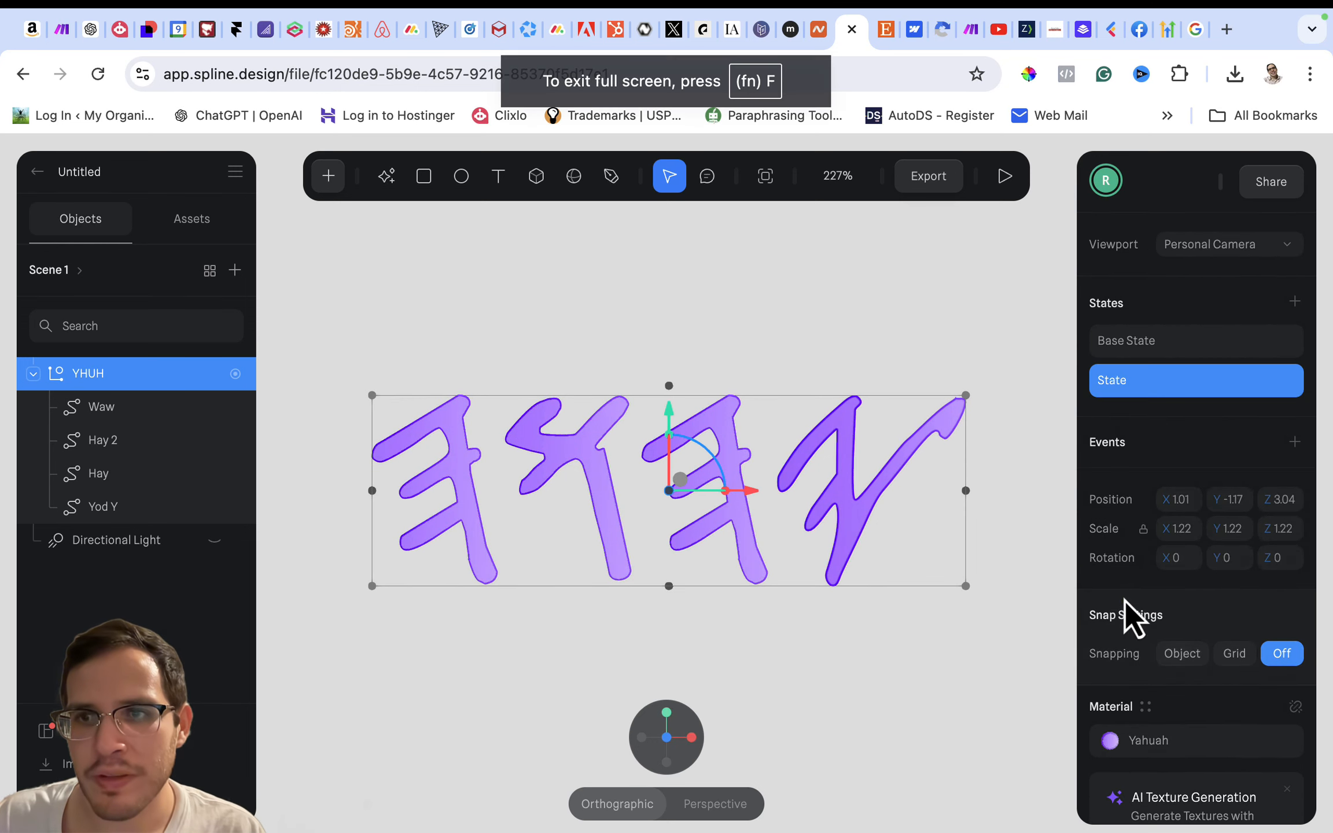
click(1174, 351)
click(1175, 382)
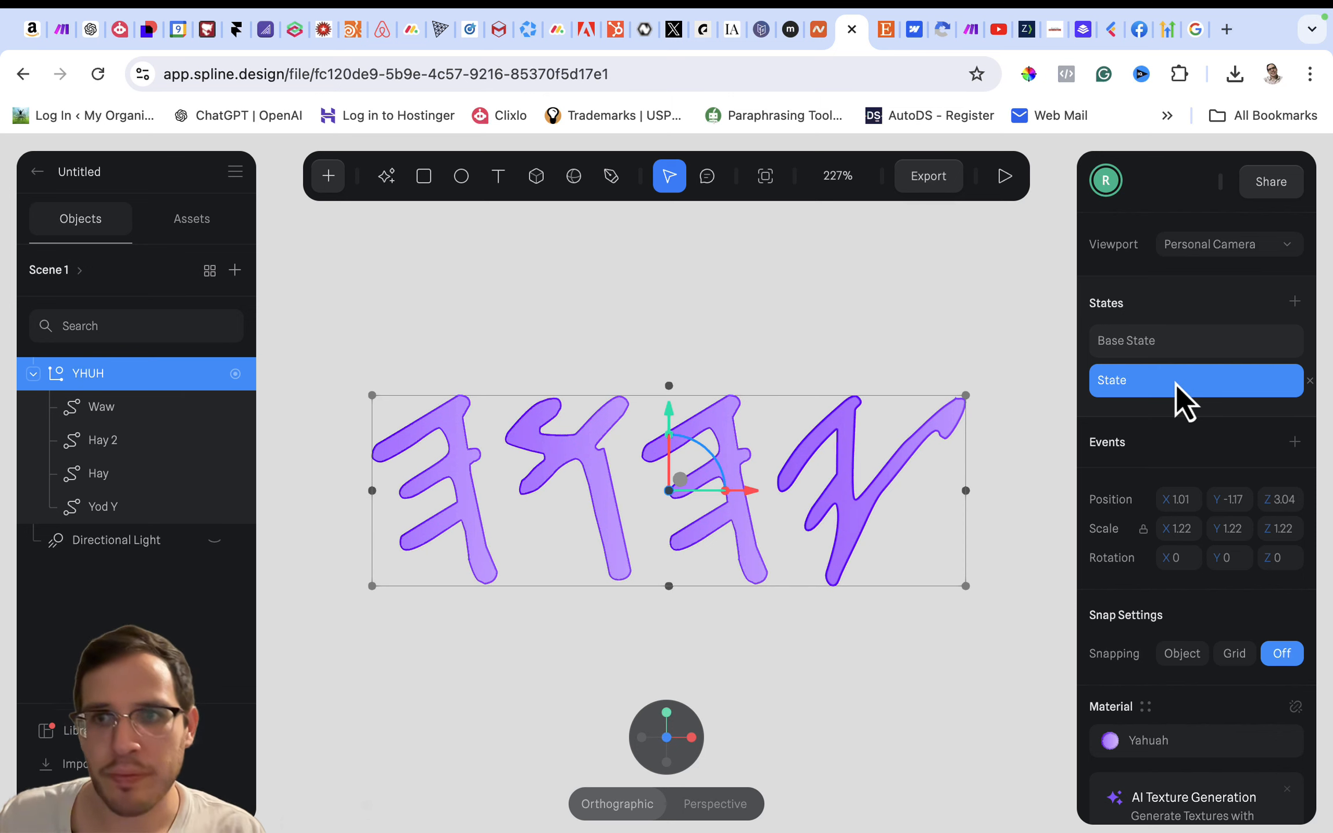
- Add a Mouse Hover event with a Transition action to the YHUH group
click(1294, 442)
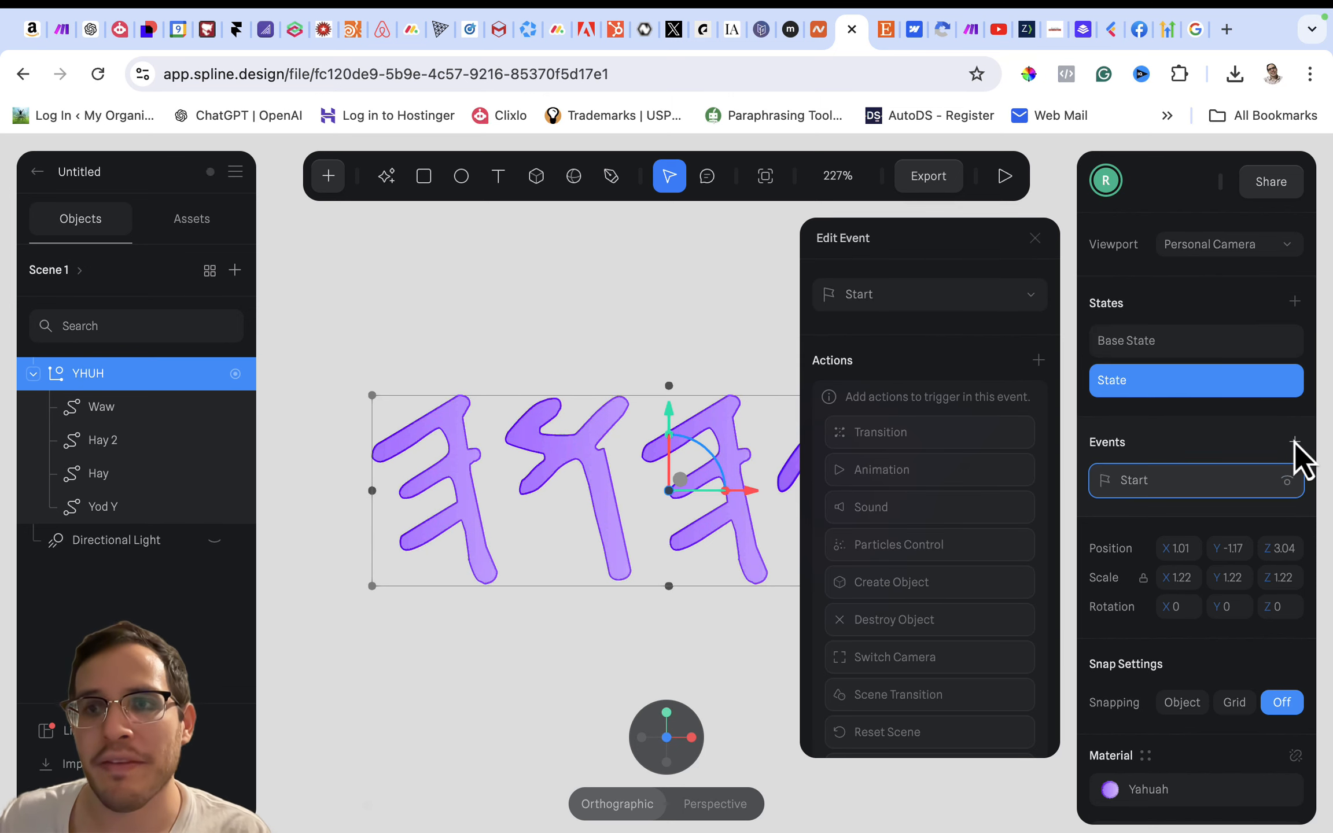
click(923, 299)
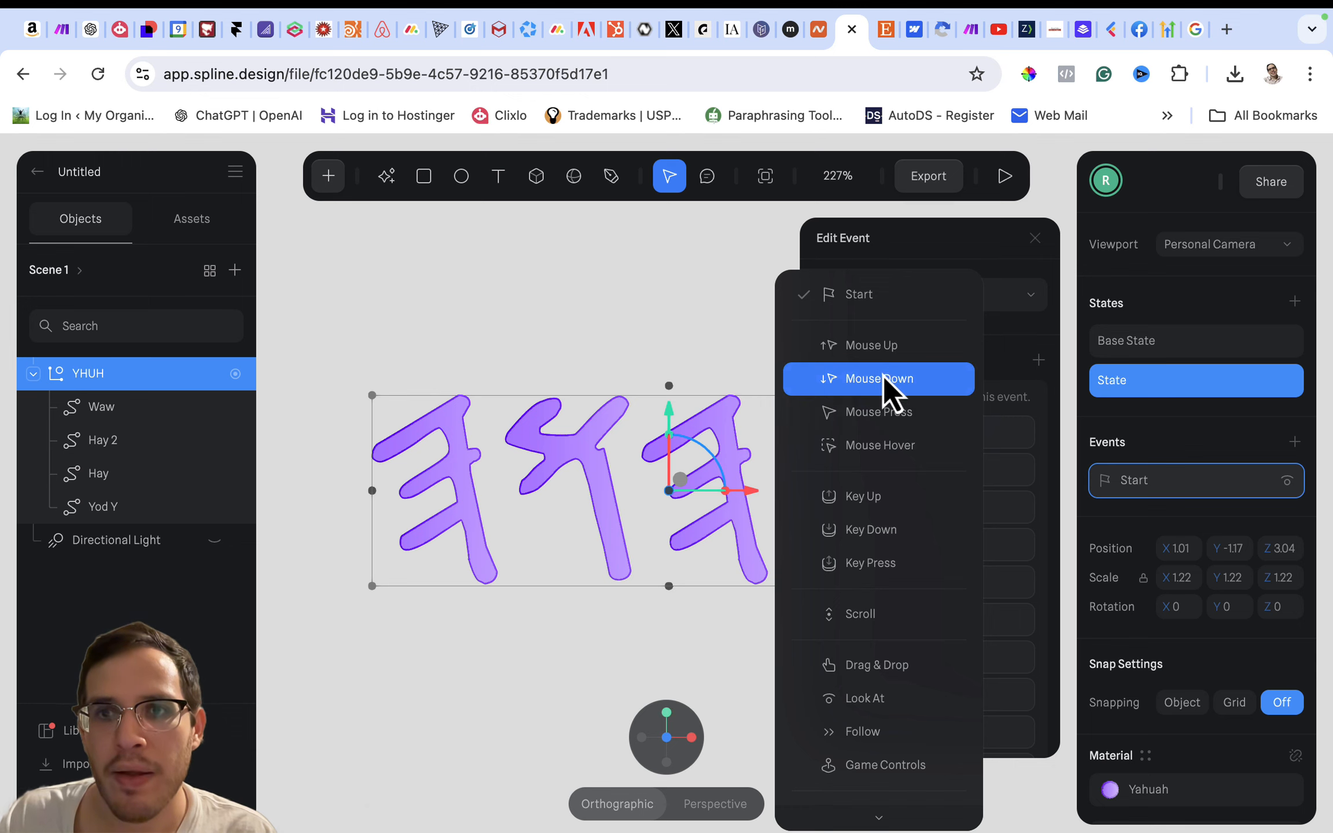
click(881, 452)
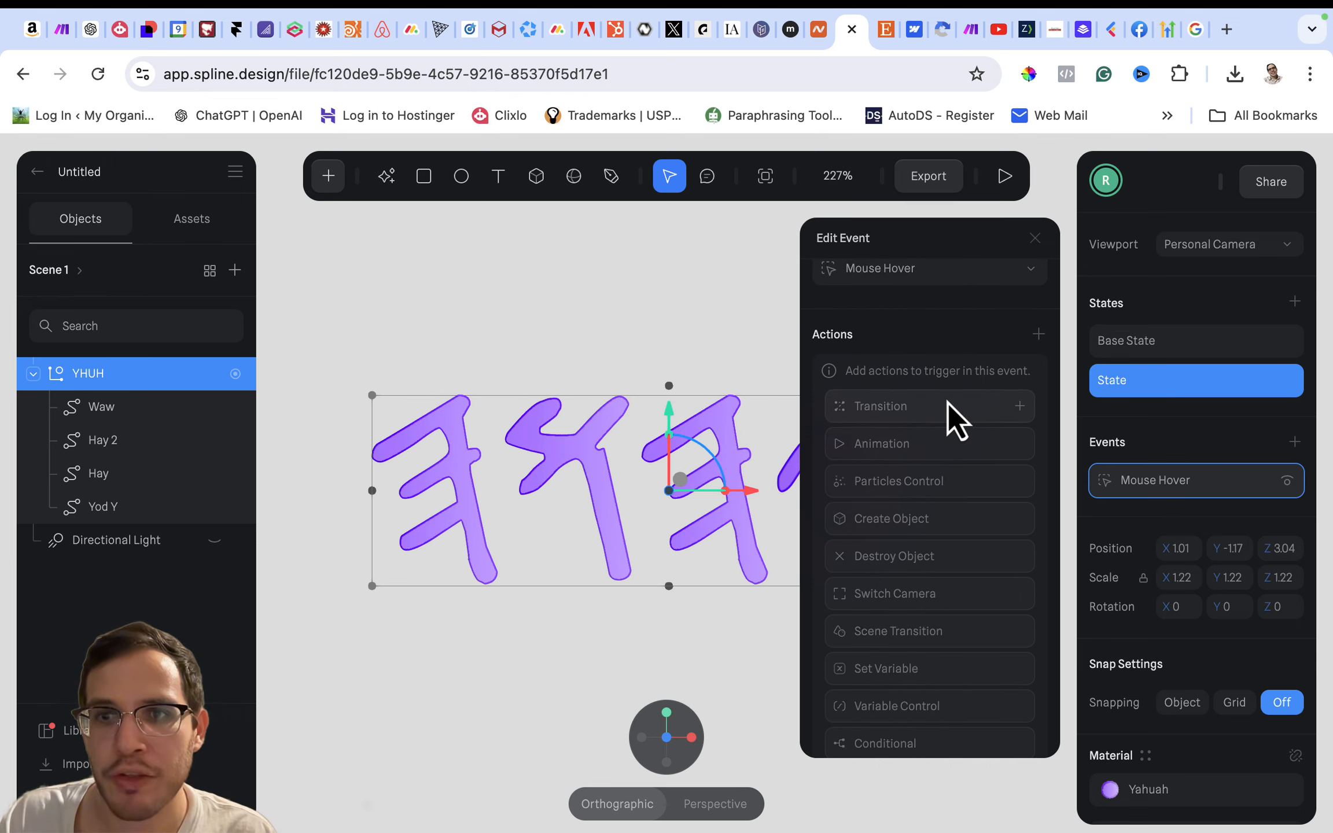
click(947, 403)
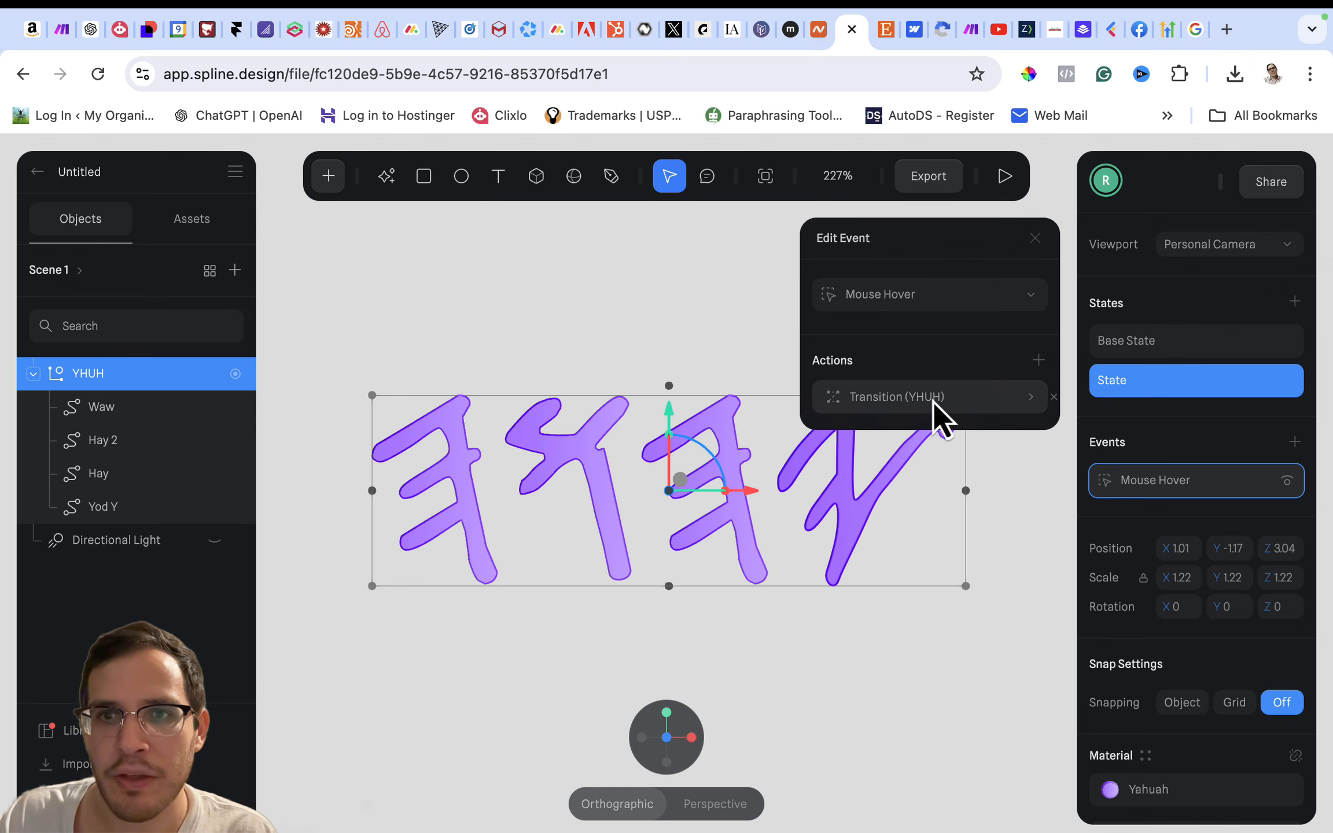
- Set the YHUH hover transition to run from Base State to State with a Spring transition
click(933, 402)
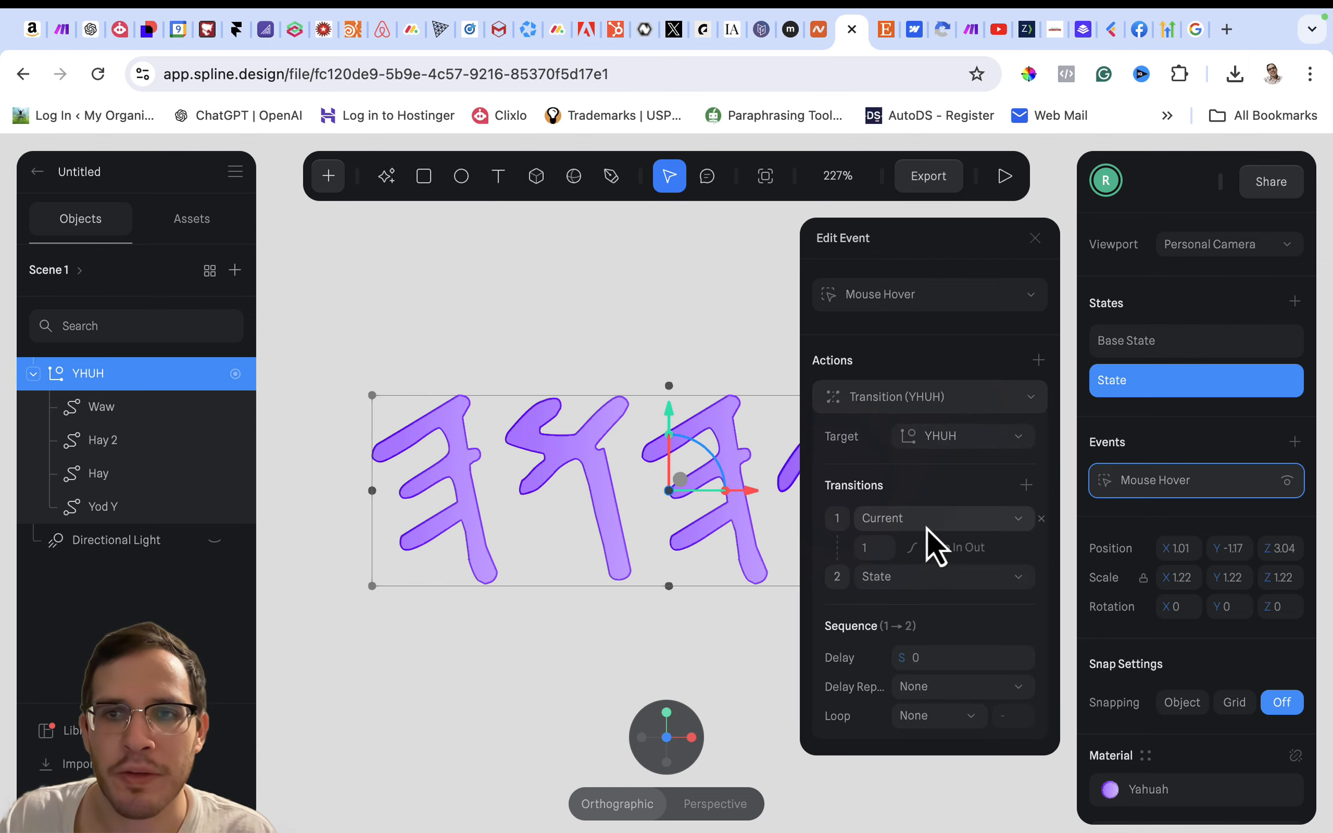
click(950, 523)
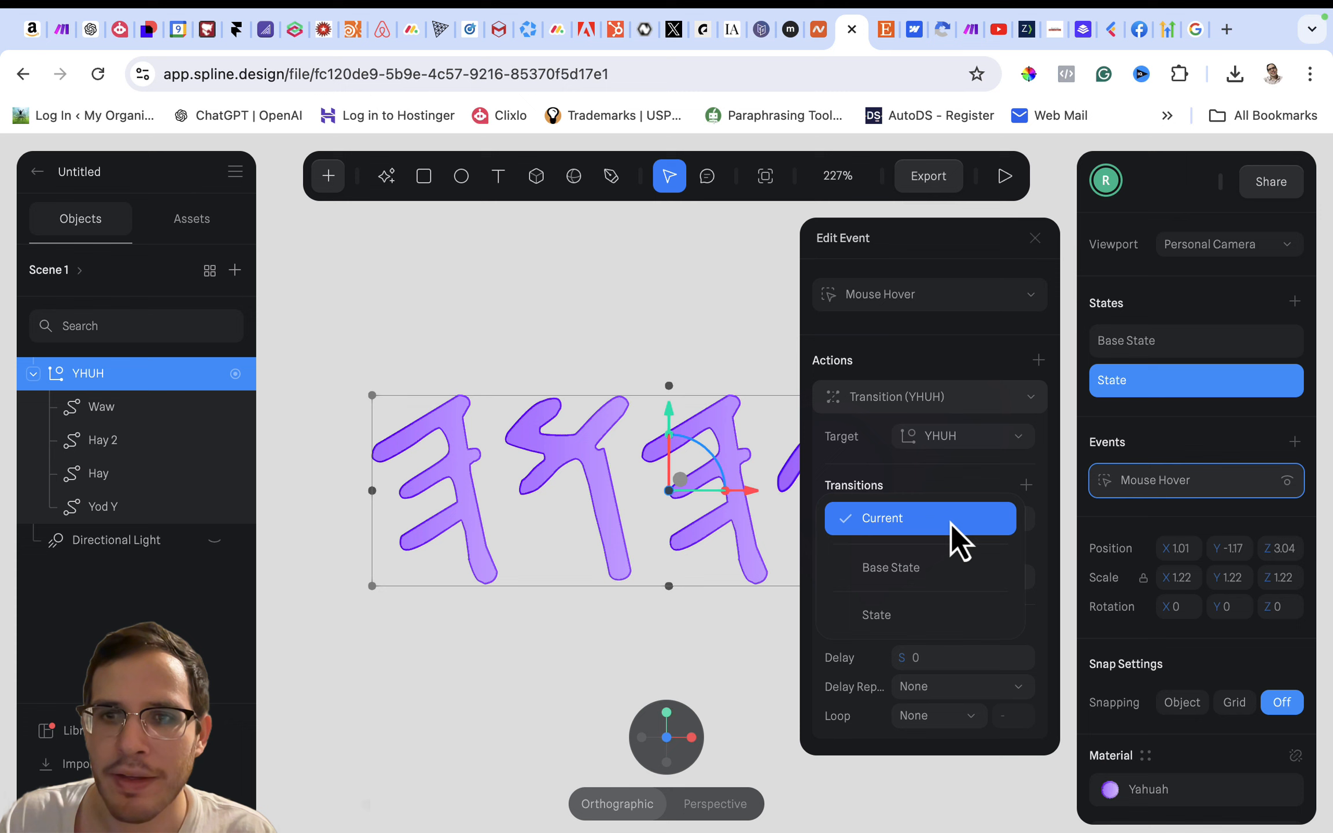
click(923, 574)
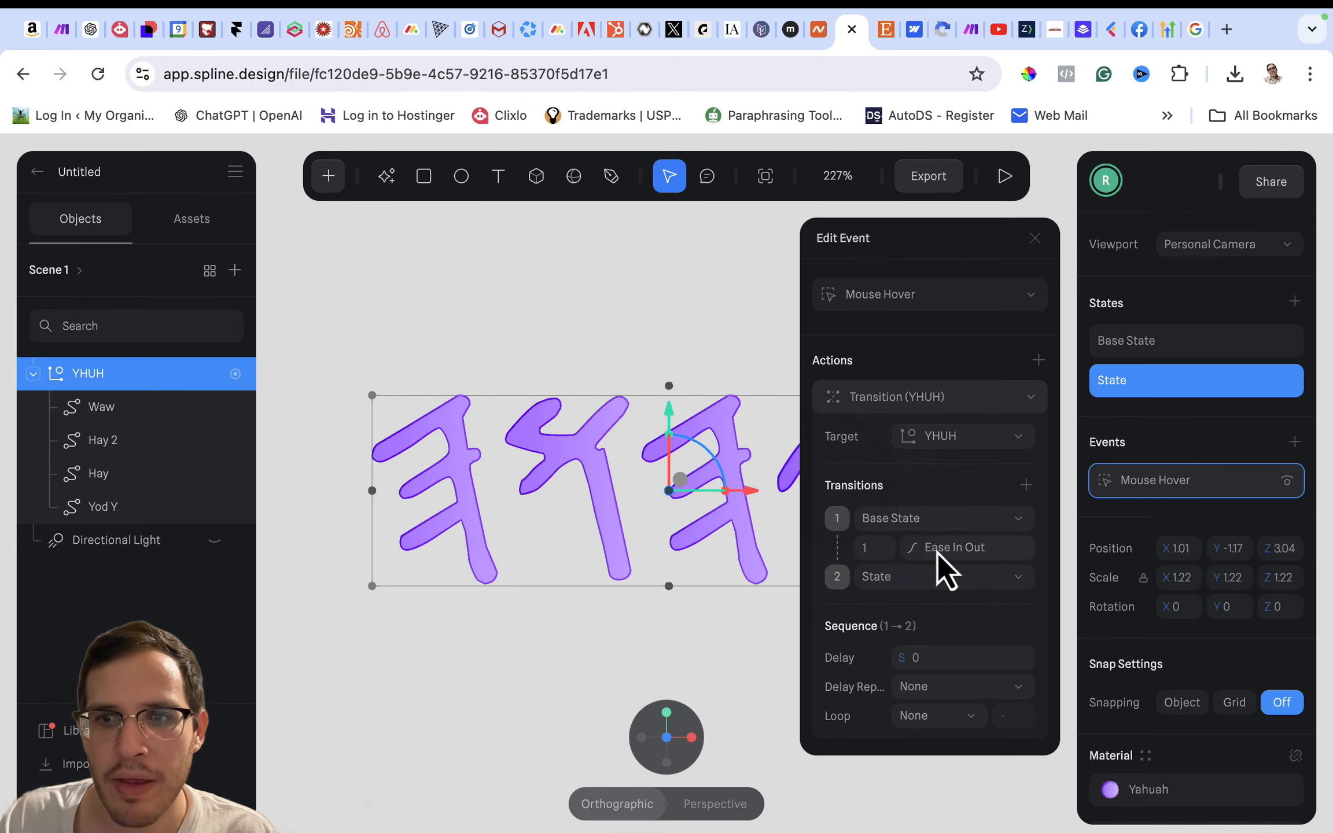
click(937, 553)
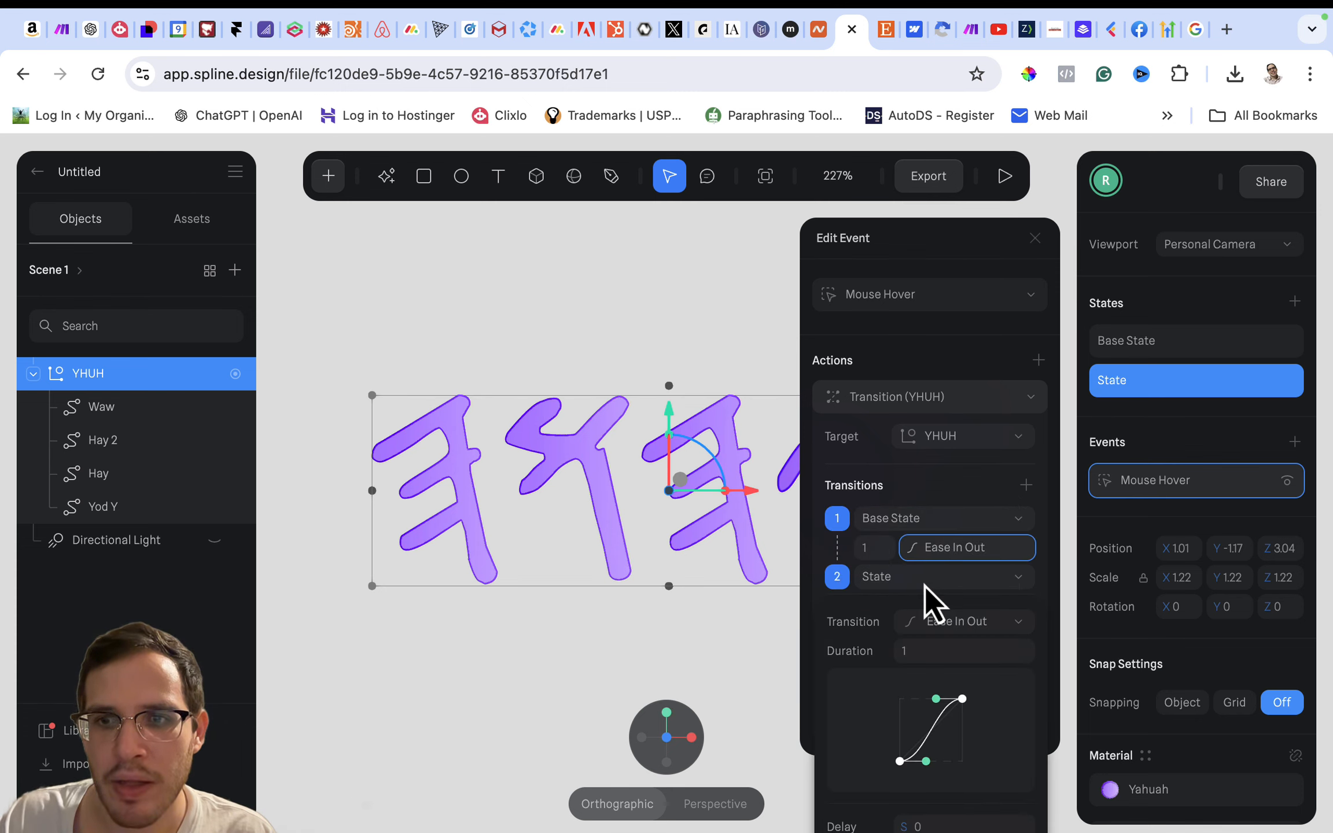
click(945, 620)
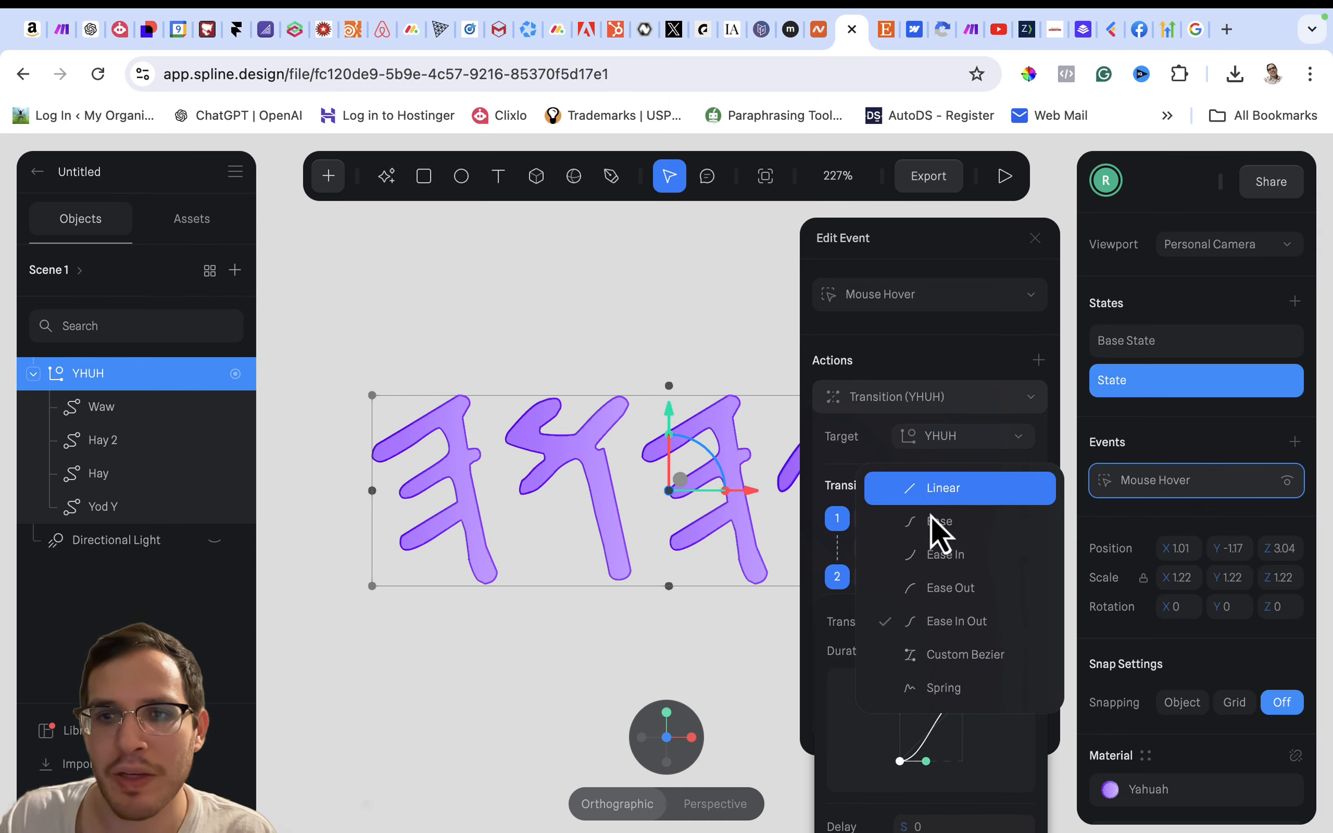
click(942, 688)
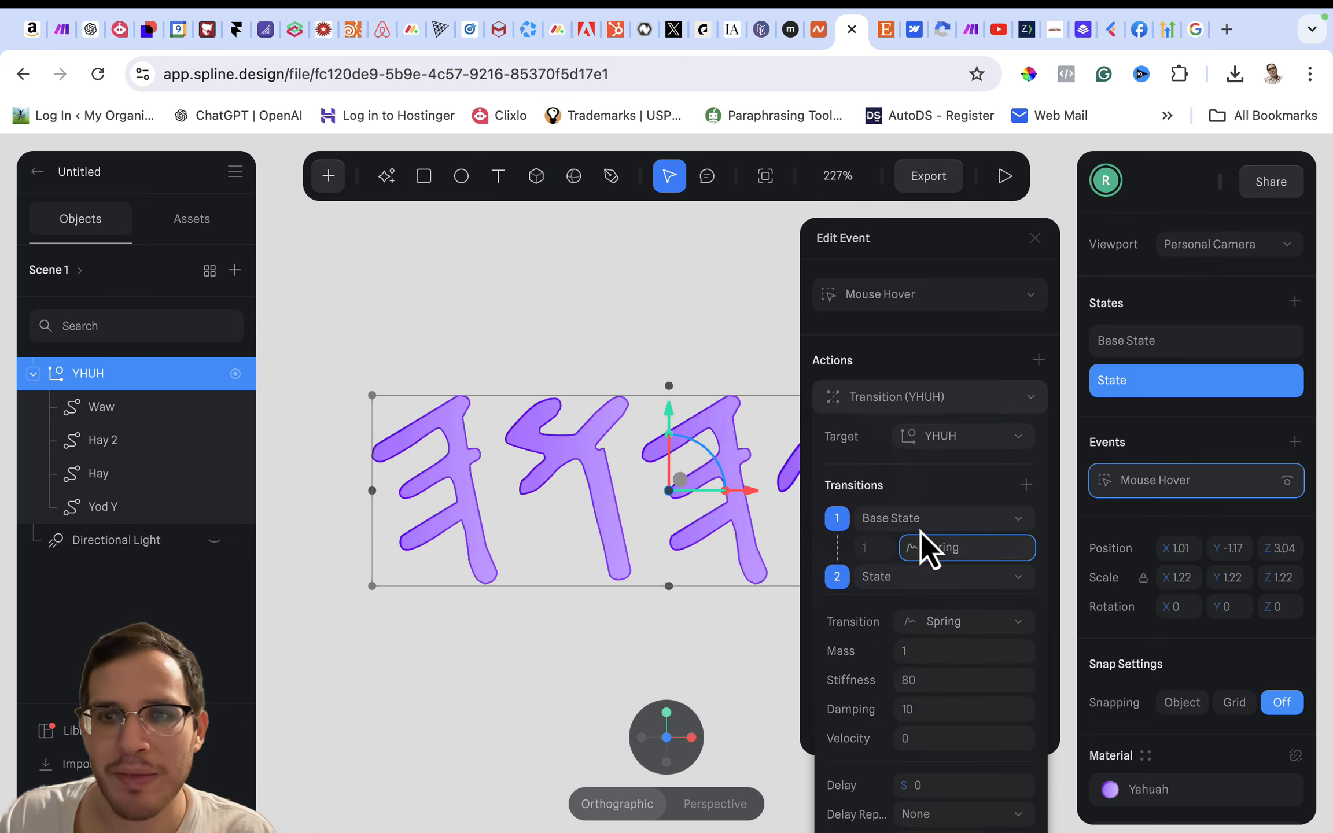
- Reselect State as the second state of the hover transition and close the event settings
click(867, 554)
click(887, 578)
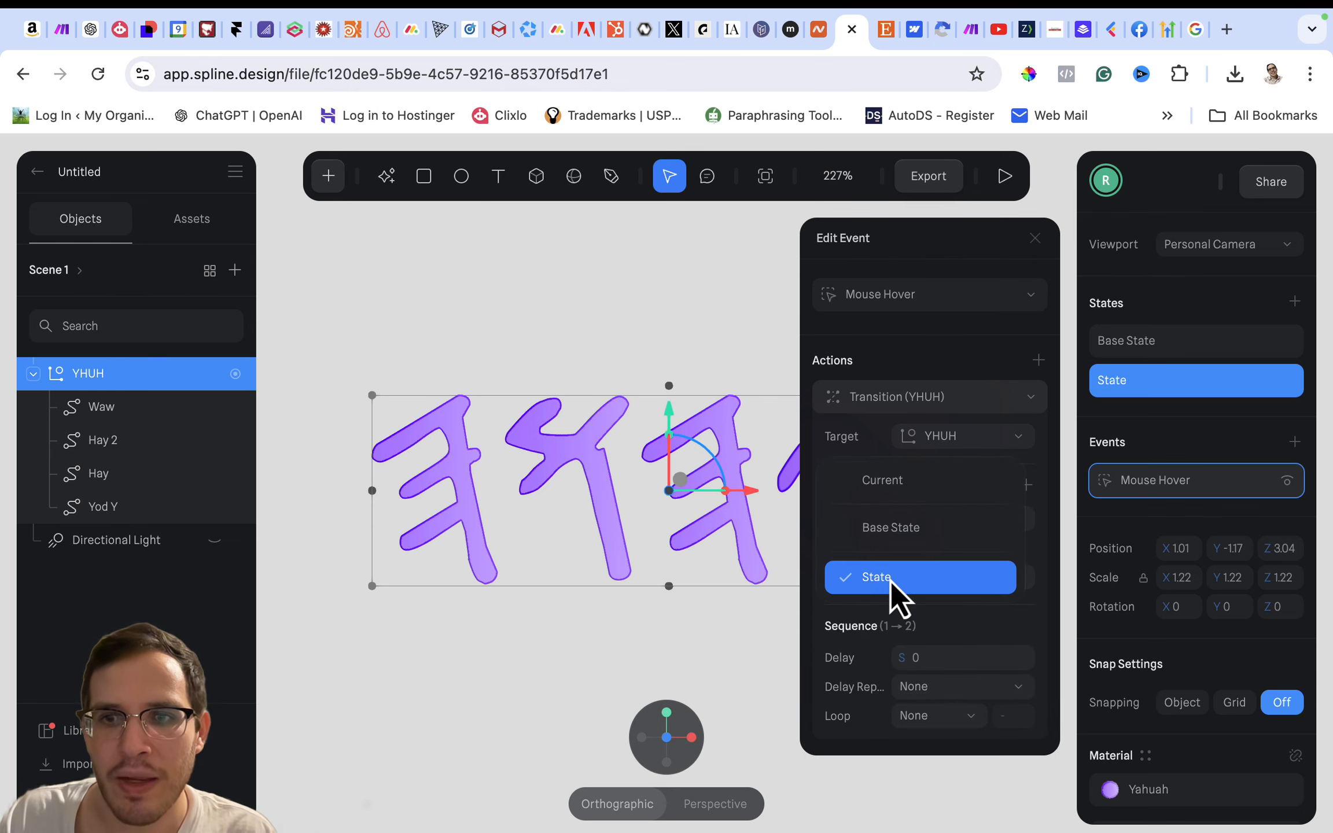
click(892, 572)
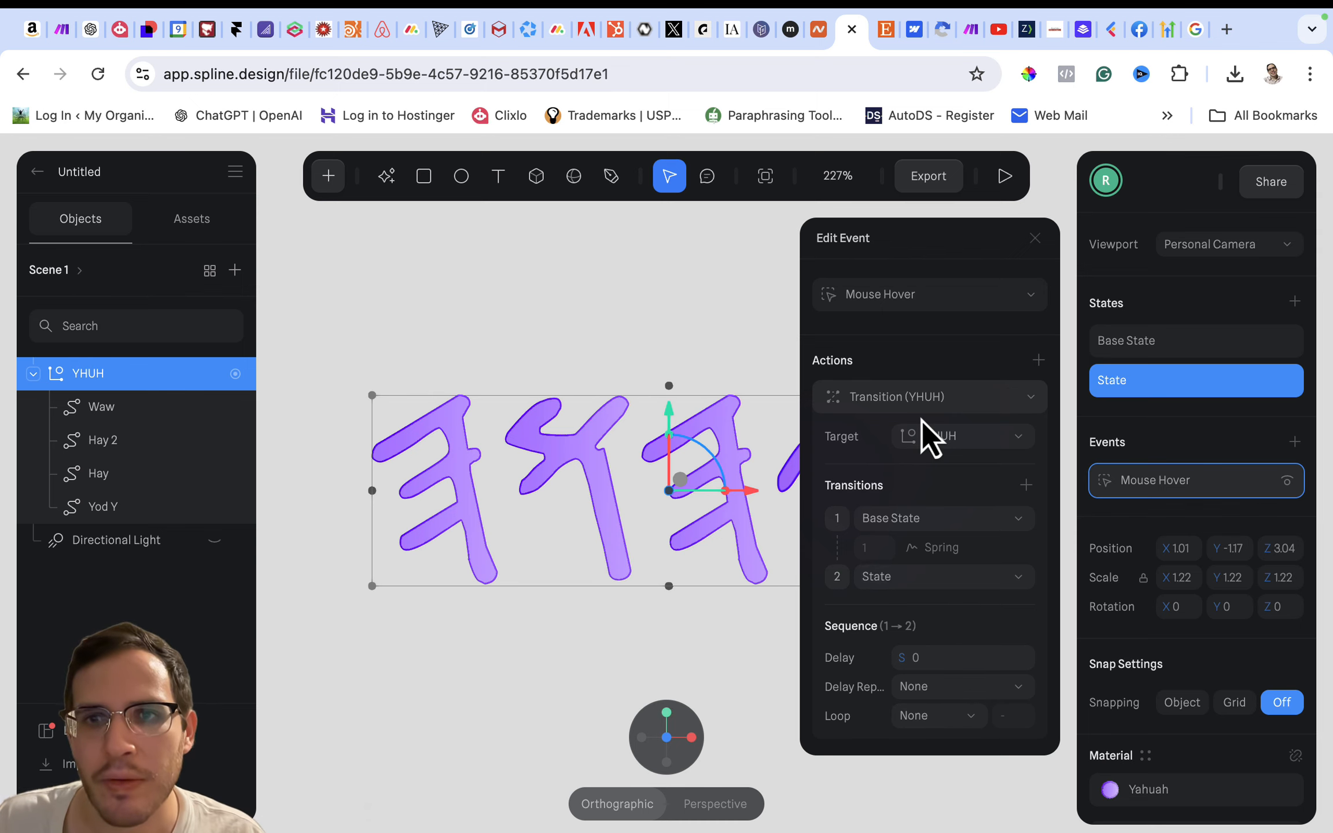
click(1037, 244)
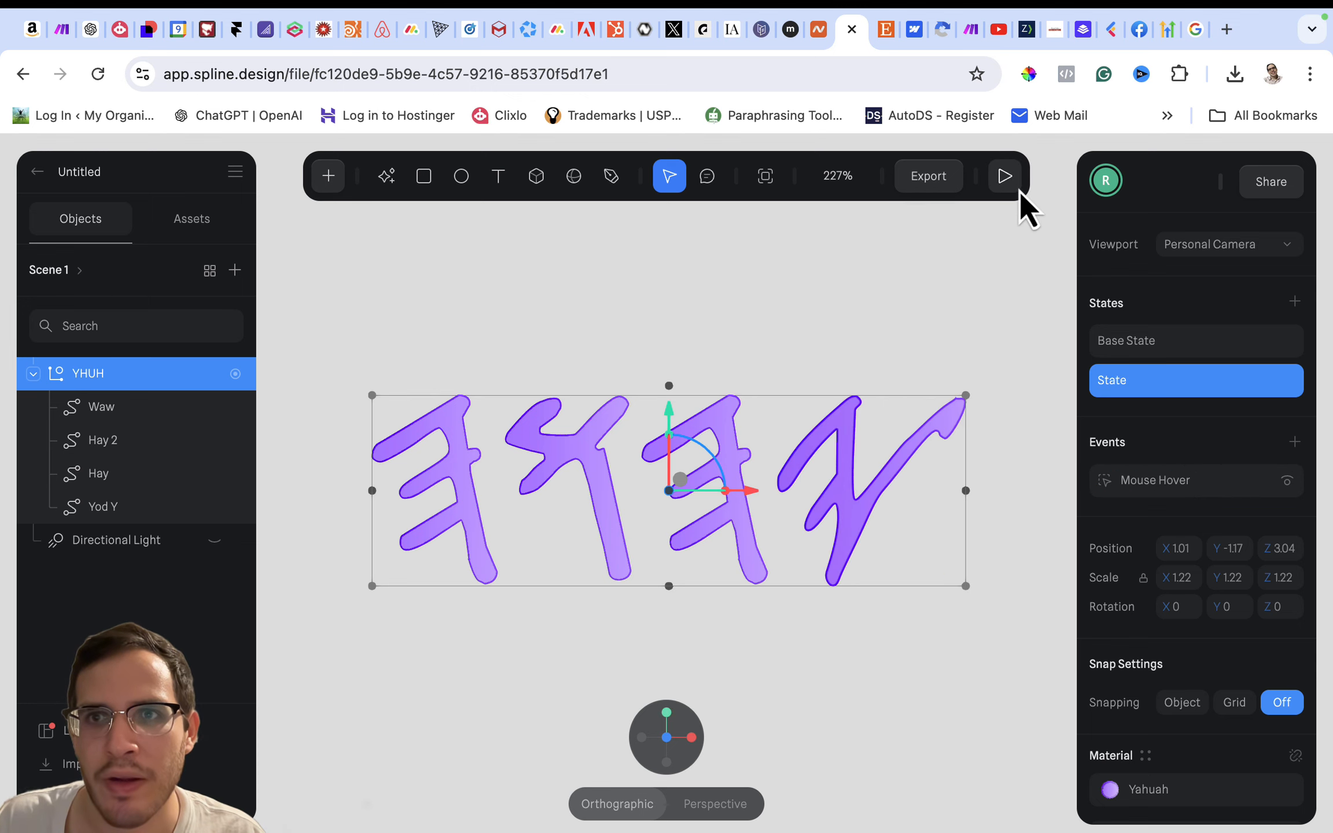
- Update the scene's Public URL content and preview the hover effect in play mode
click(938, 176)
click(792, 800)
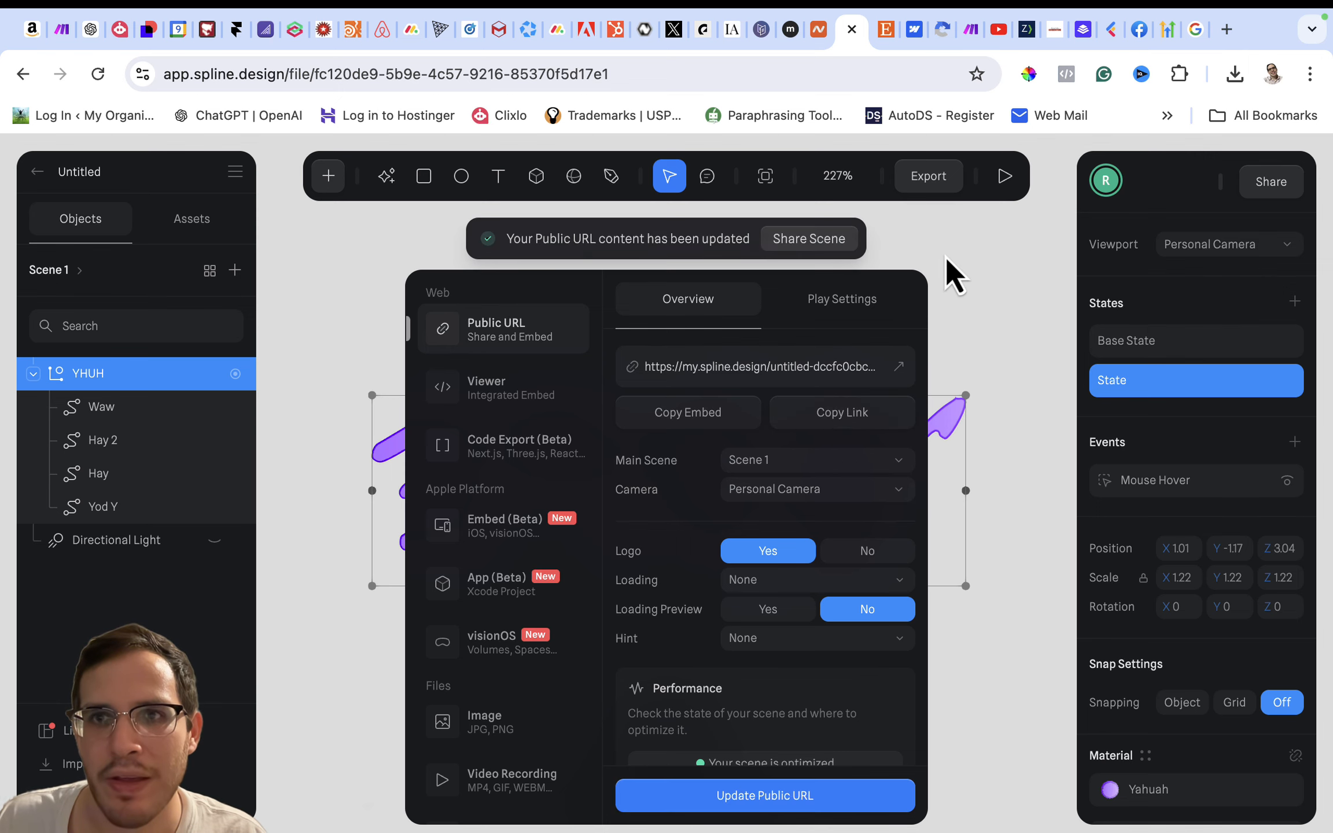
click(975, 273)
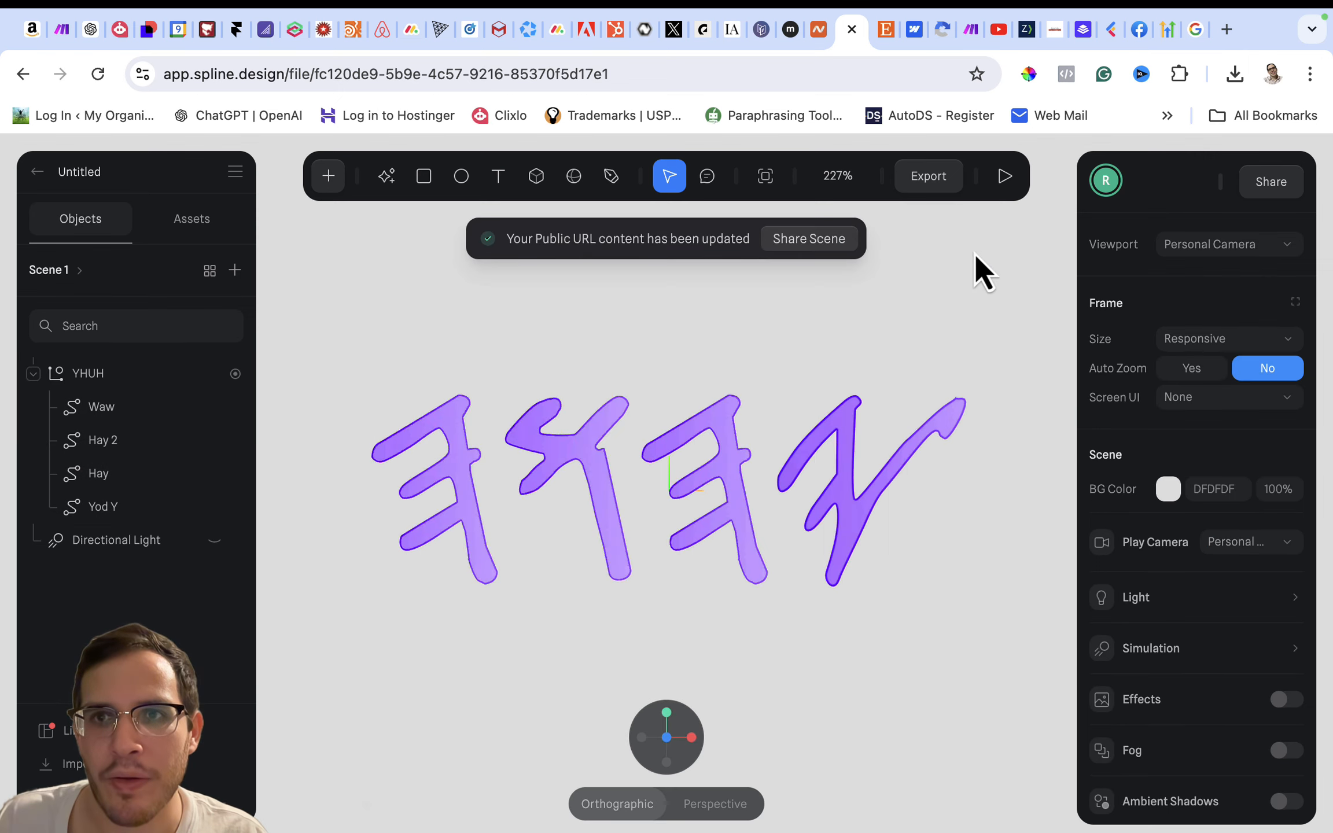
click(997, 178)
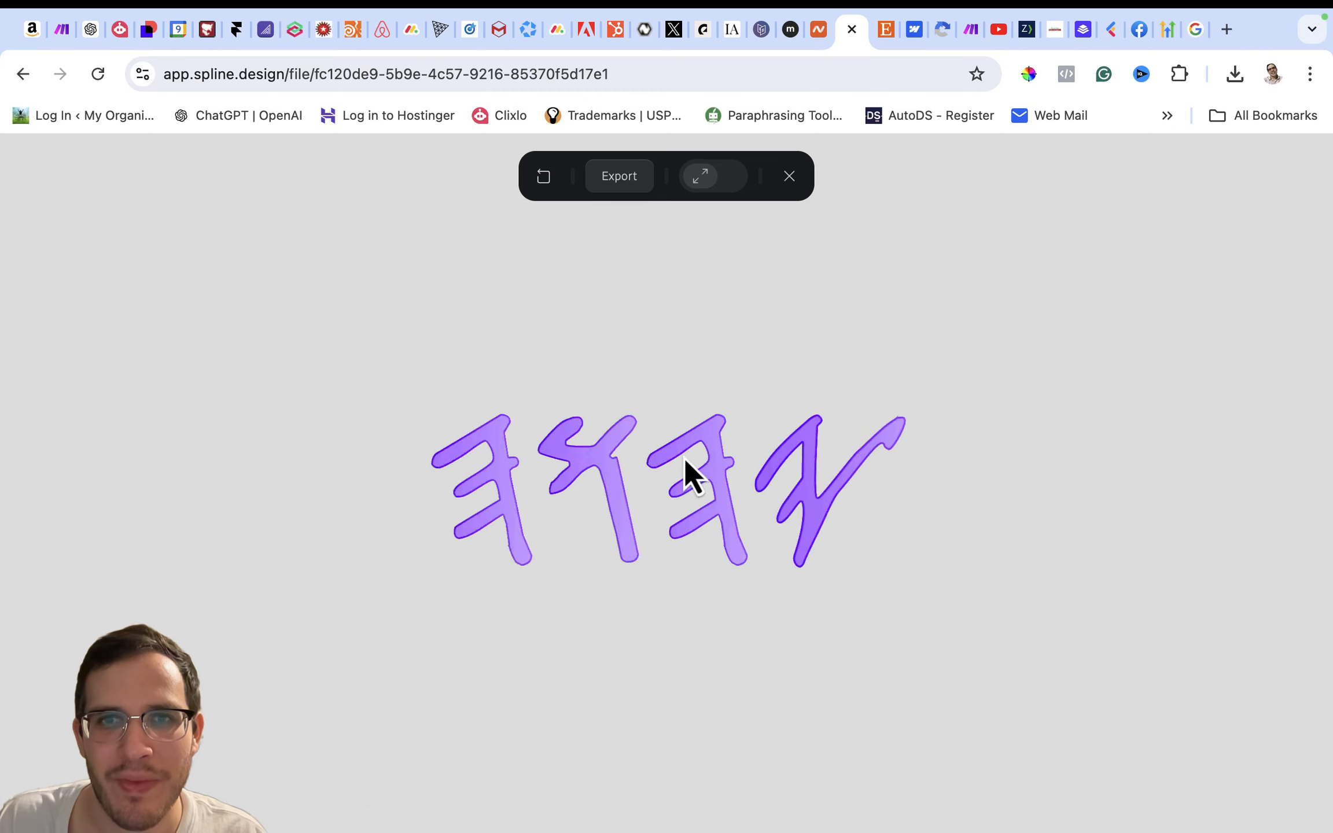
- Review the Public URL play settings, keep the On Hover behavior on Orbit Camera, and update the Public URL
click(618, 189)
click(809, 306)
scroll(750, 476, down, 5)
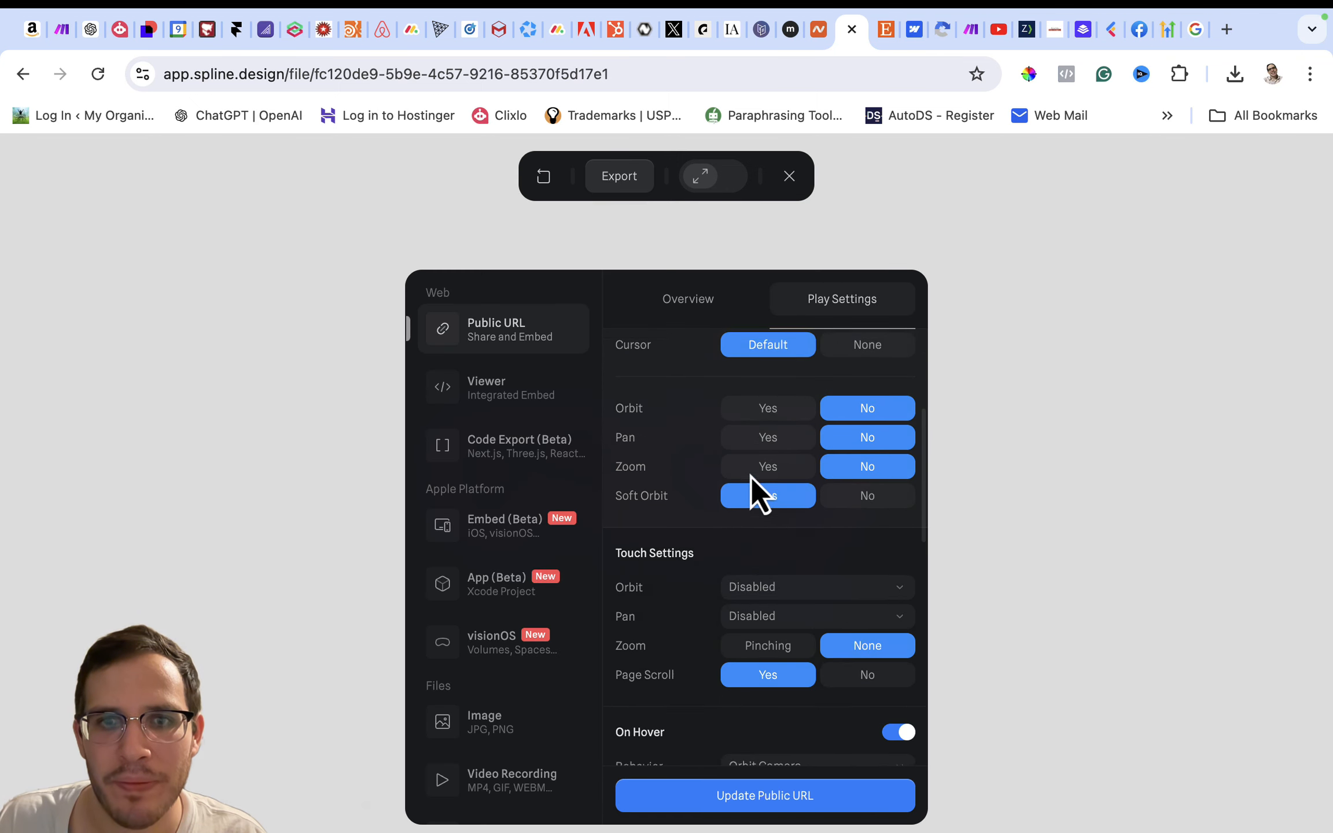
click(781, 377)
scroll(706, 529, down, 3)
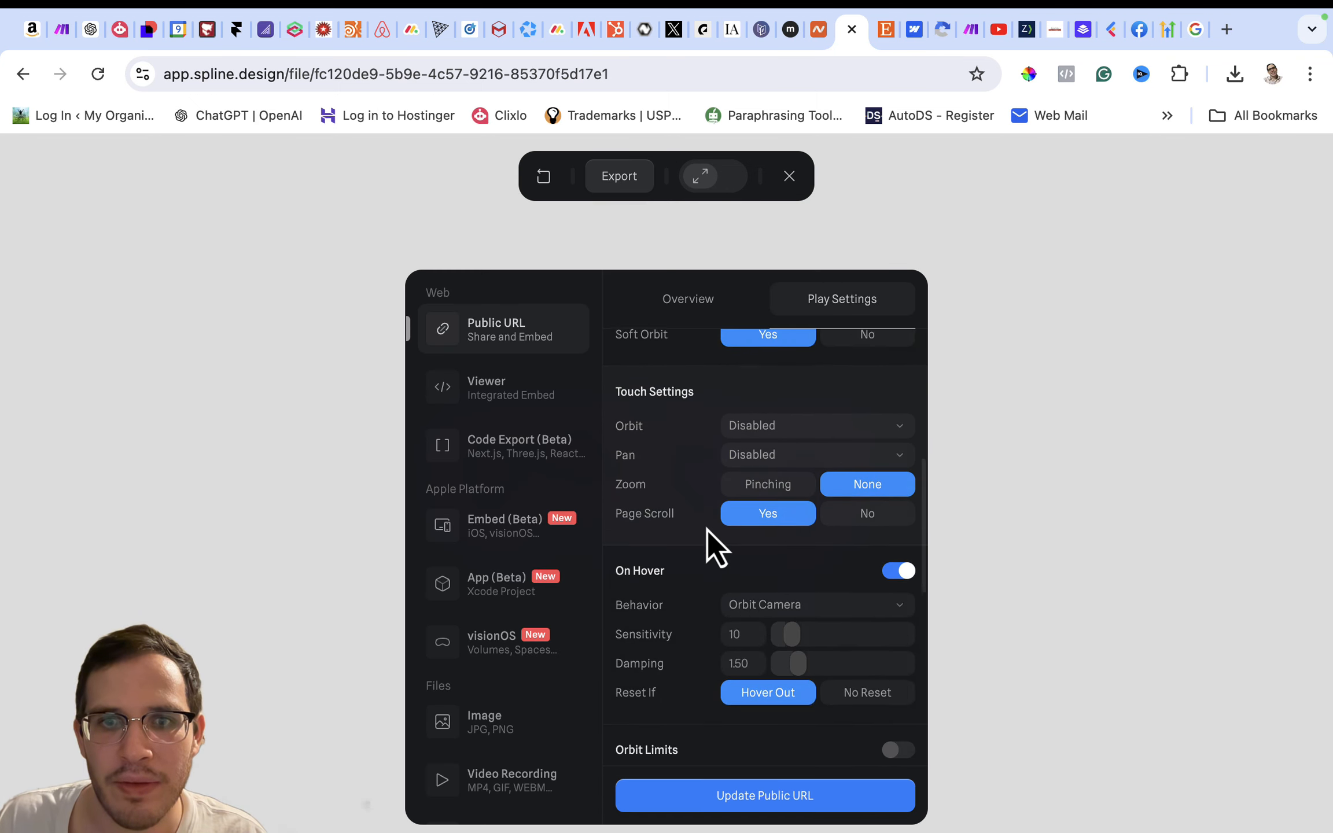
scroll(707, 529, down, 1)
click(749, 525)
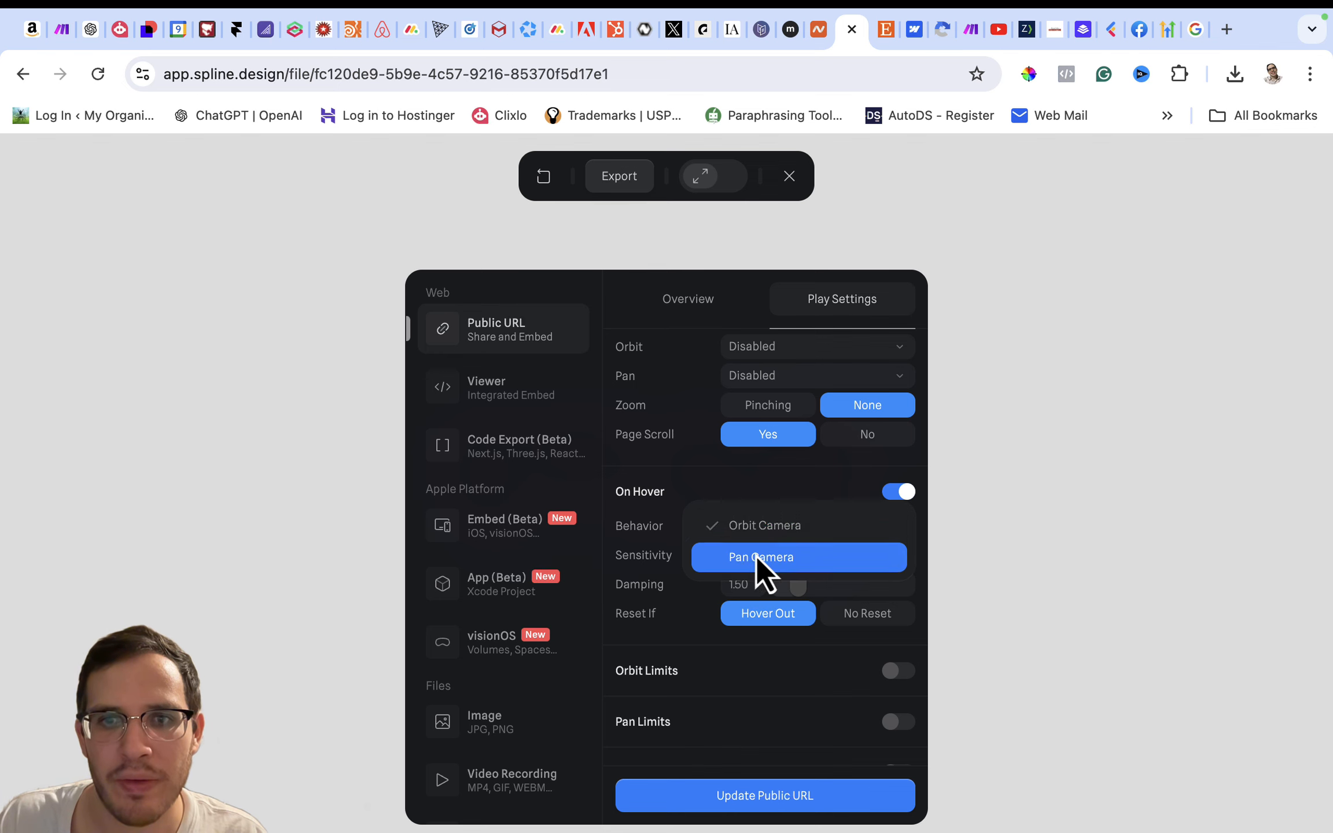
click(759, 491)
click(761, 795)
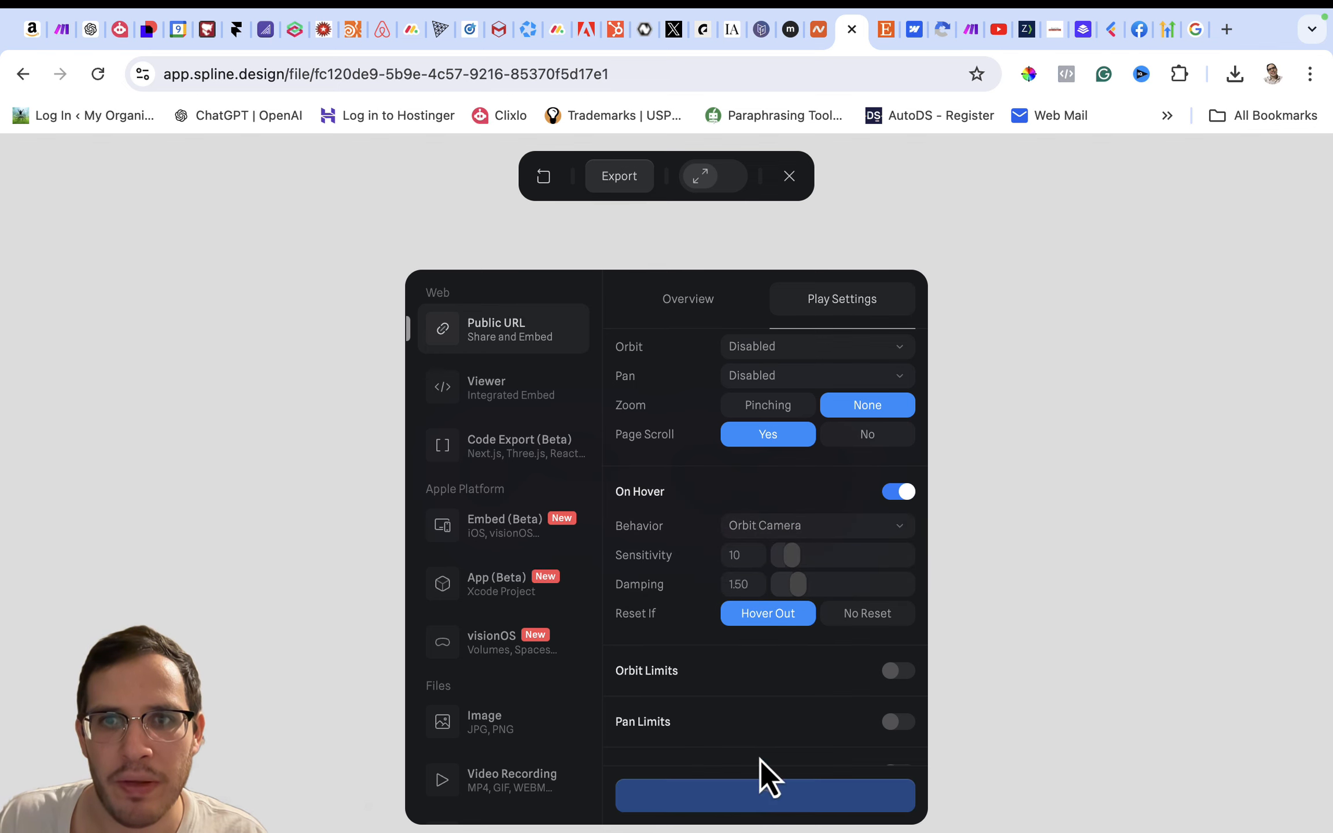
- Restart the play preview to test the letters' hover animation again, and return to the editor
click(788, 176)
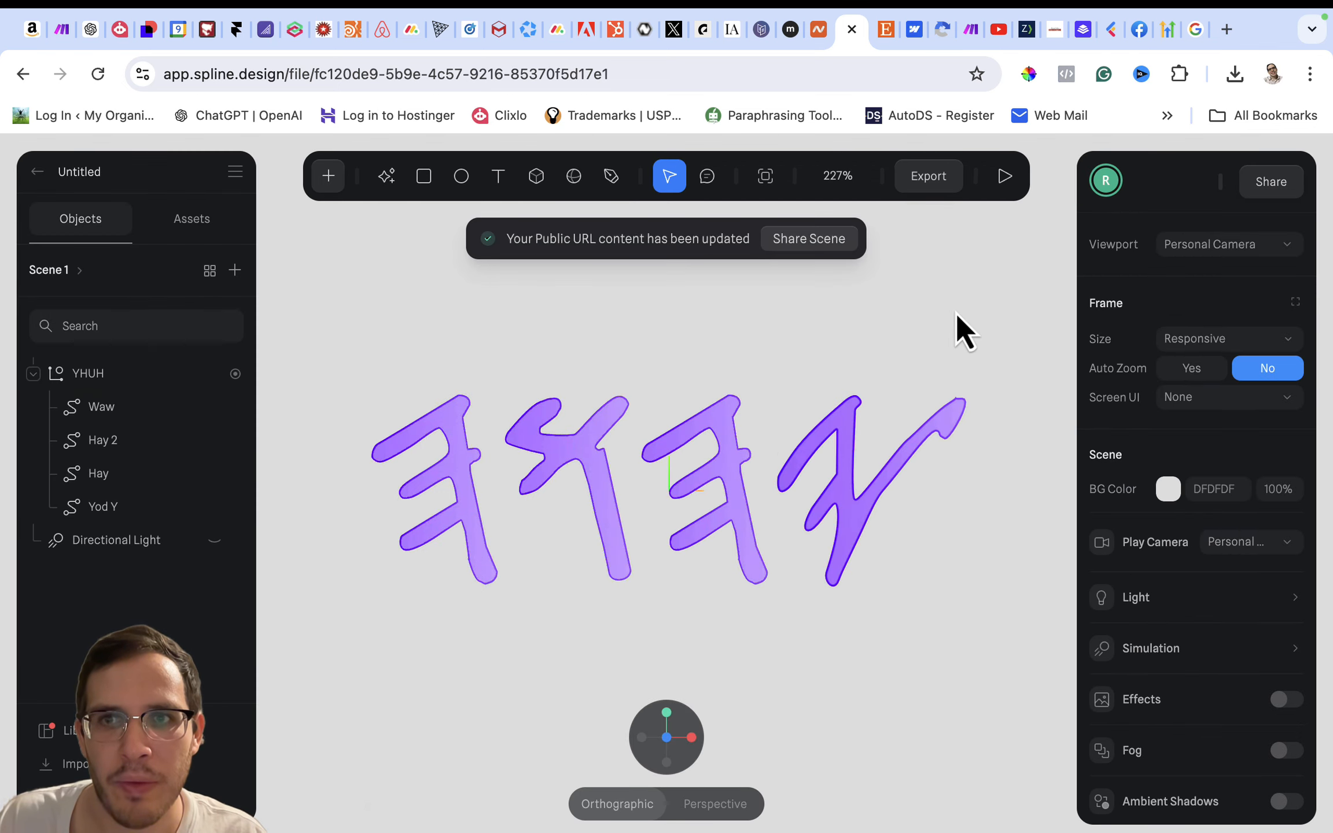
click(1005, 191)
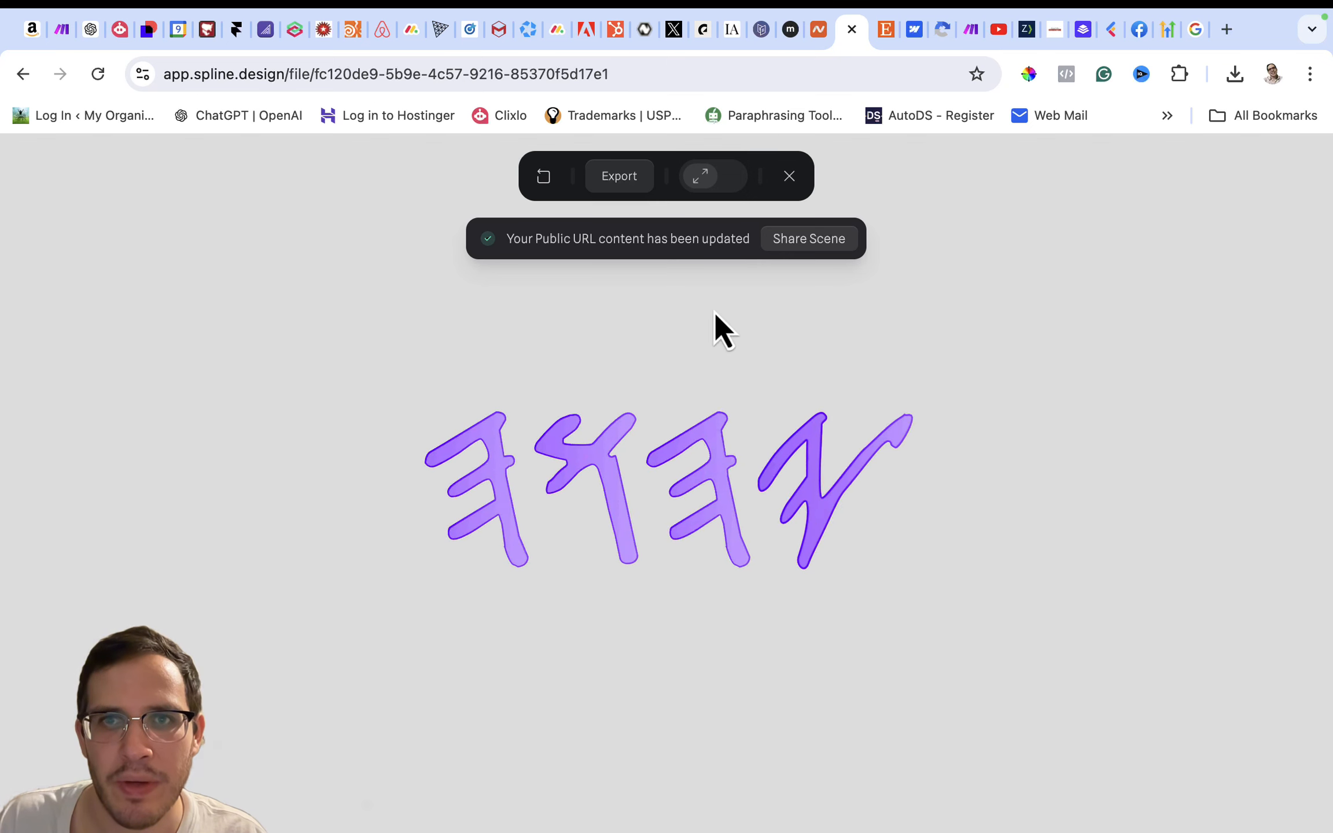
click(790, 176)
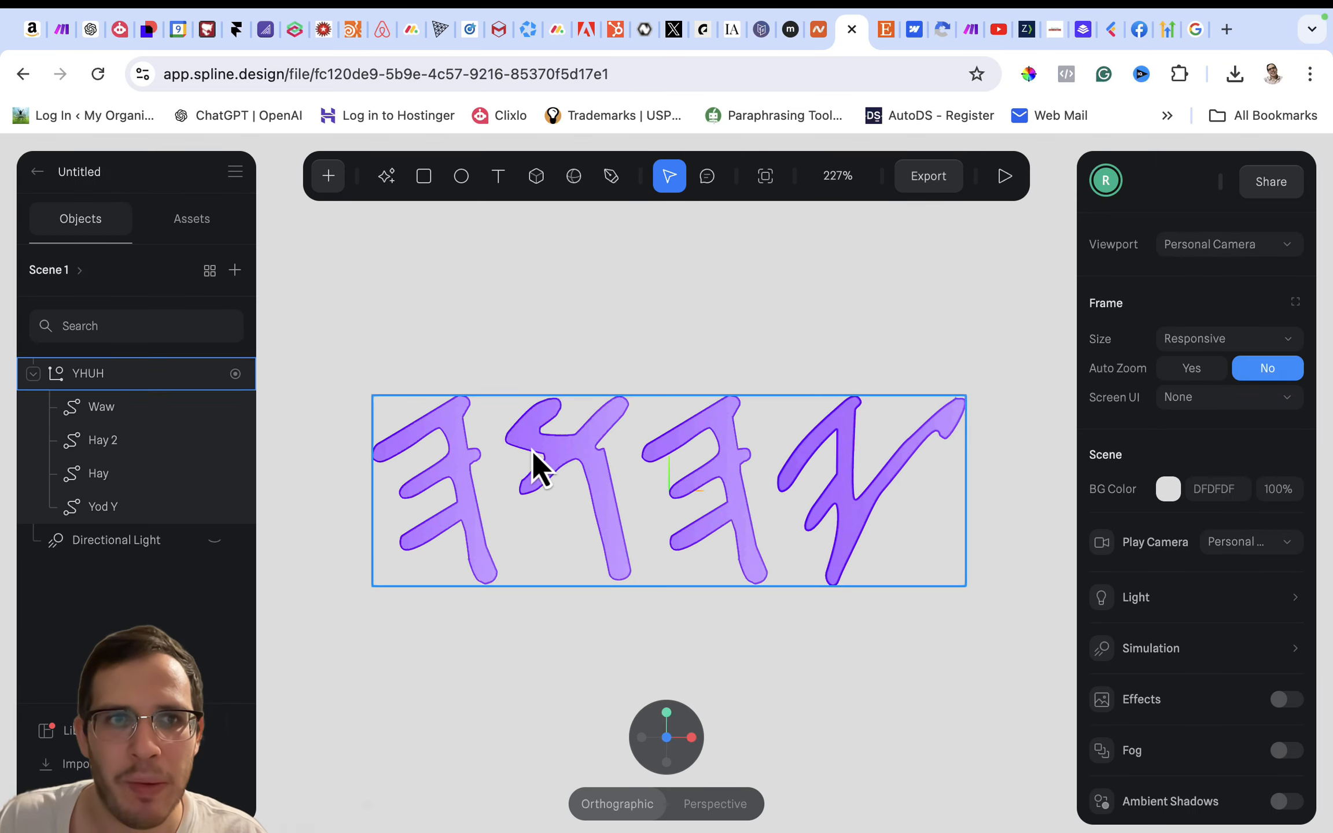
- Add a new Camera object to the scene
click(334, 173)
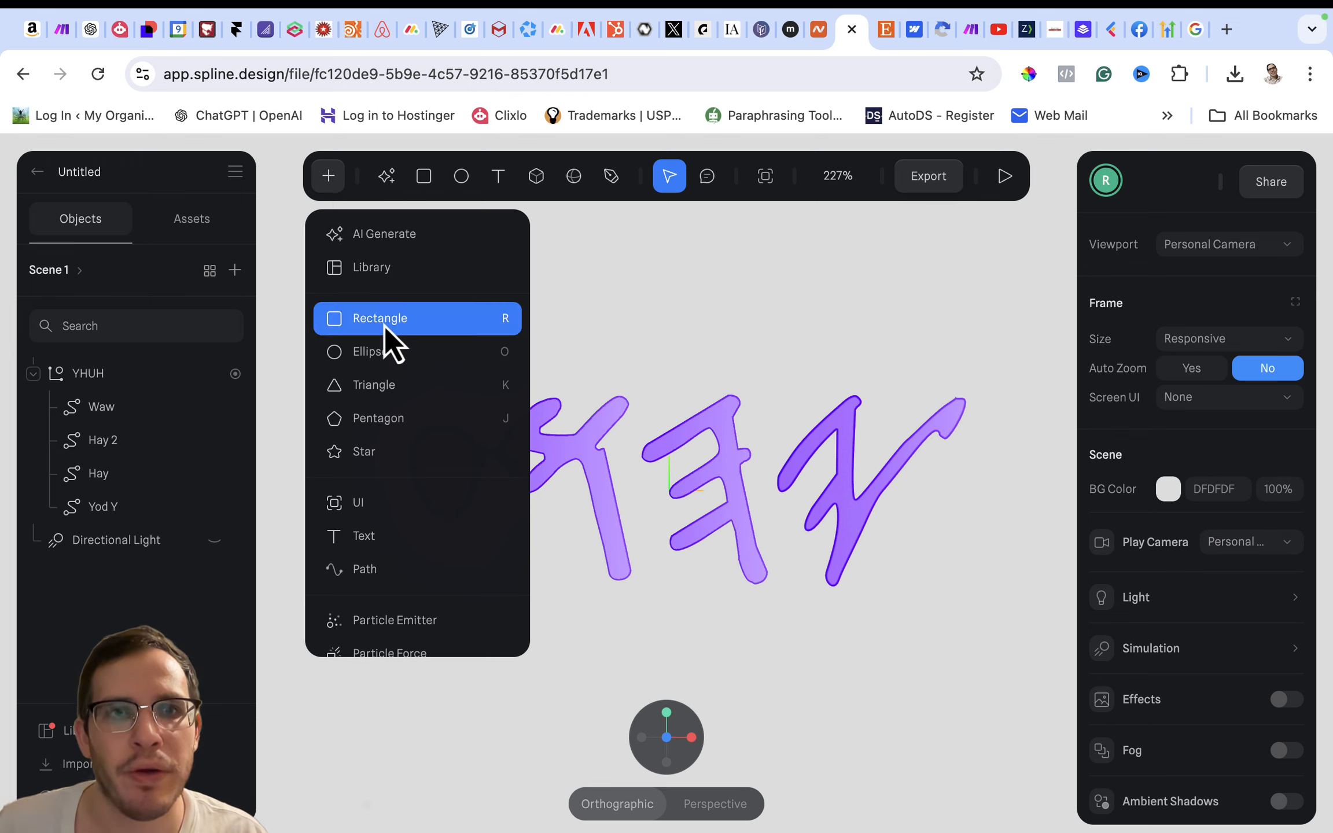
scroll(397, 455, down, 5)
scroll(397, 455, down, 4)
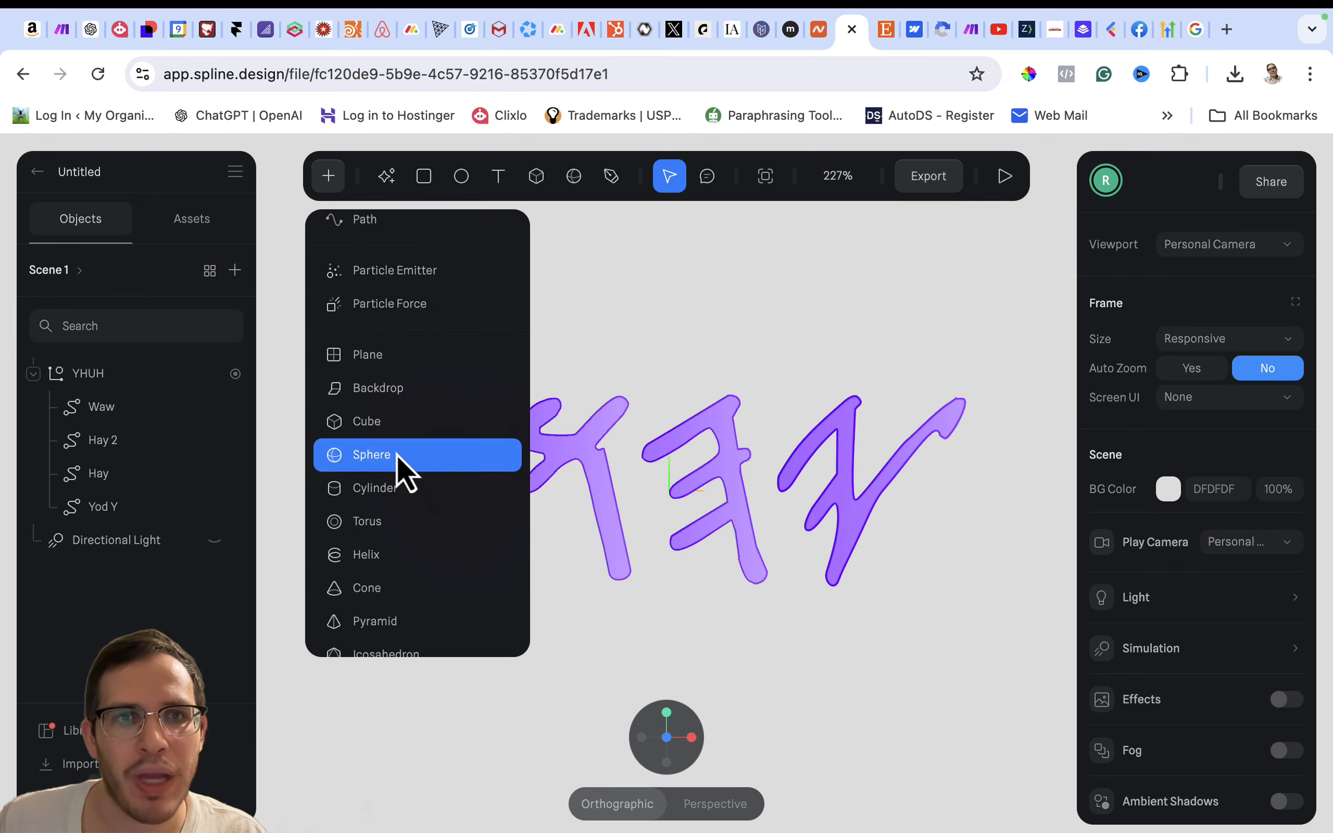
scroll(397, 455, down, 5)
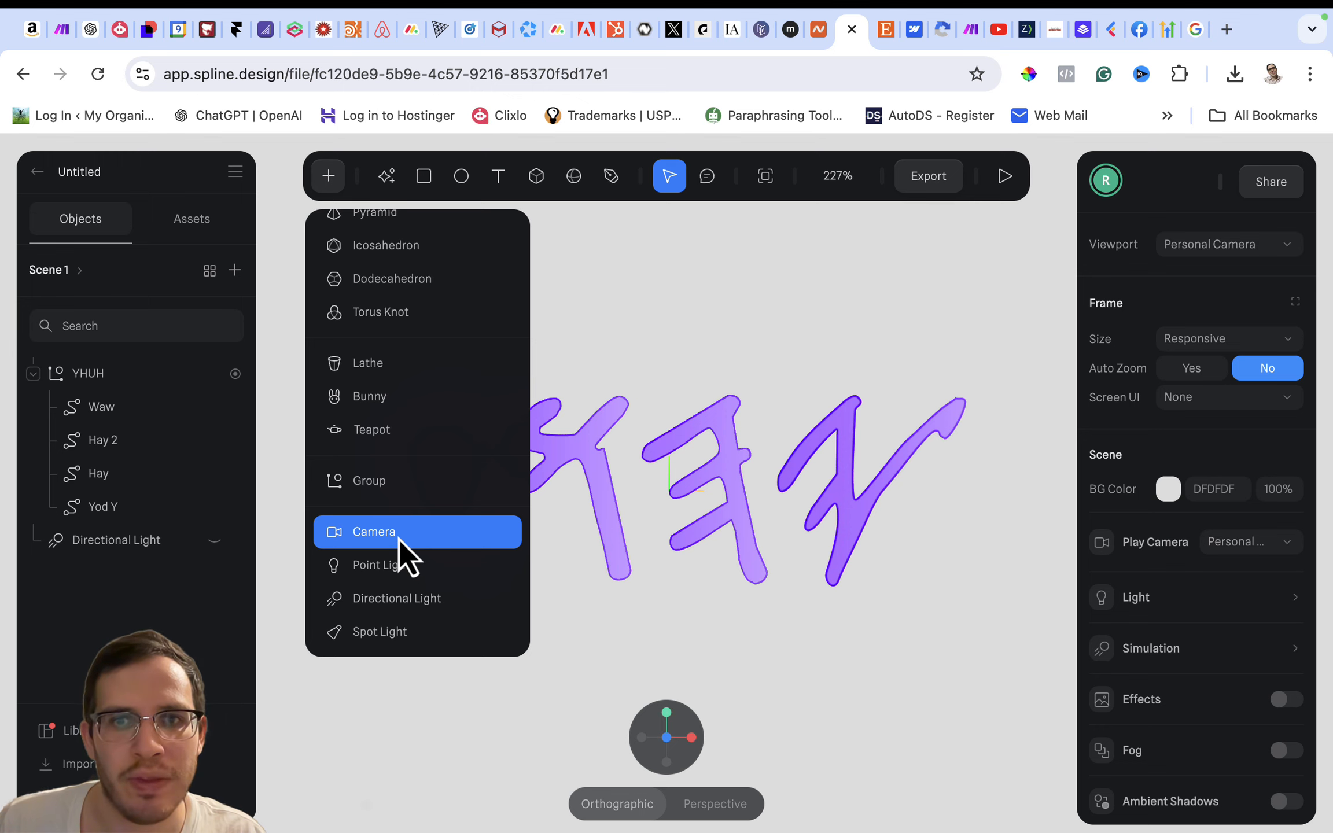
click(400, 546)
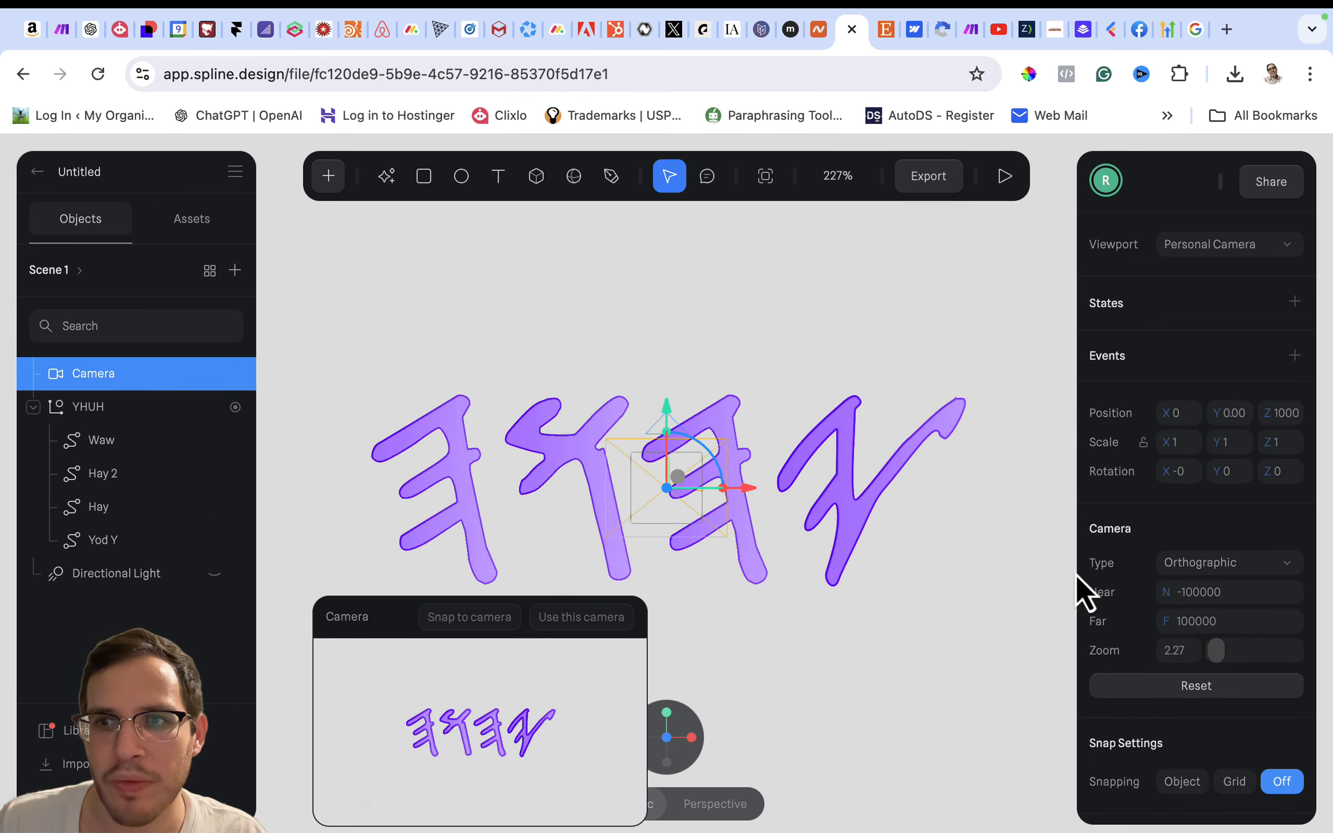
- Compare the Perspective and Orthographic types for the new camera in its preview
click(1181, 561)
click(1184, 534)
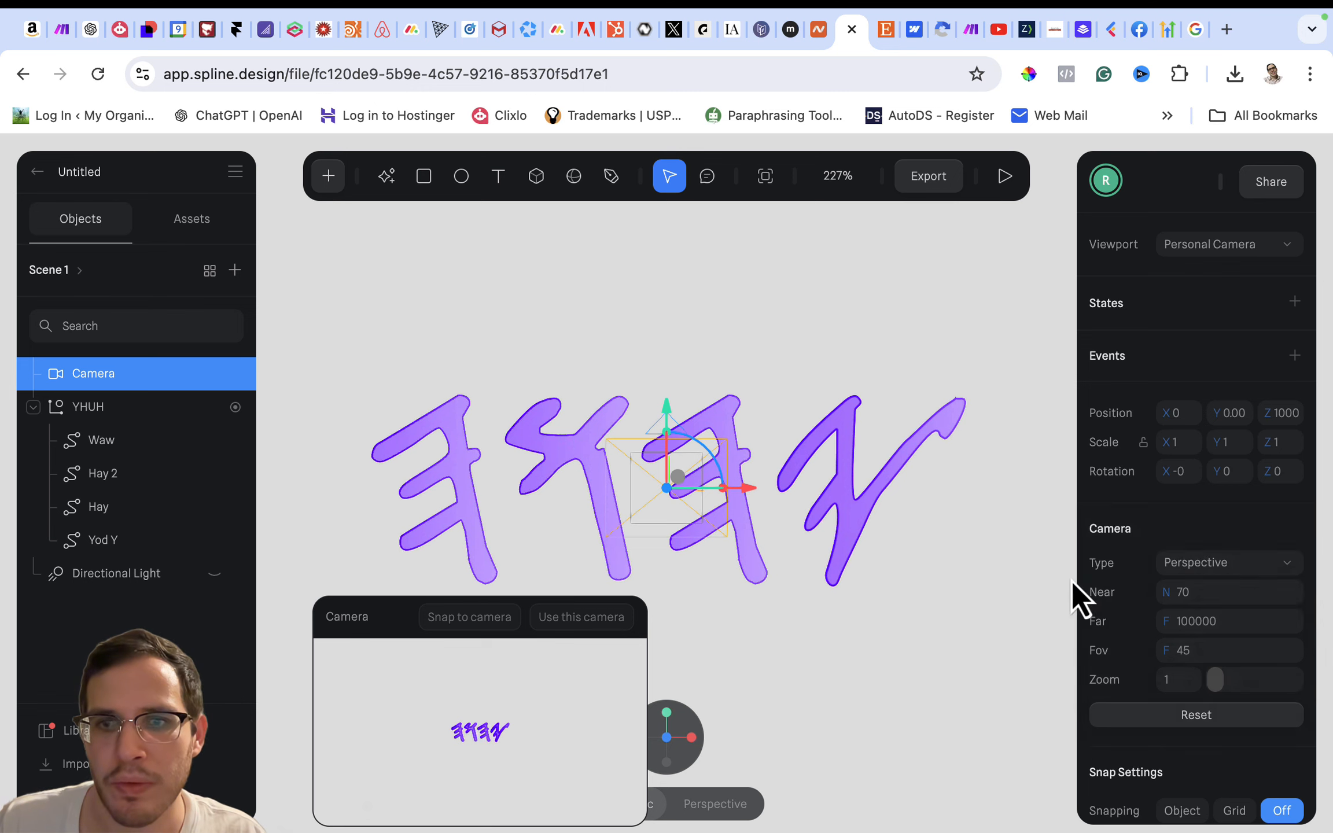
click(1174, 560)
click(1184, 586)
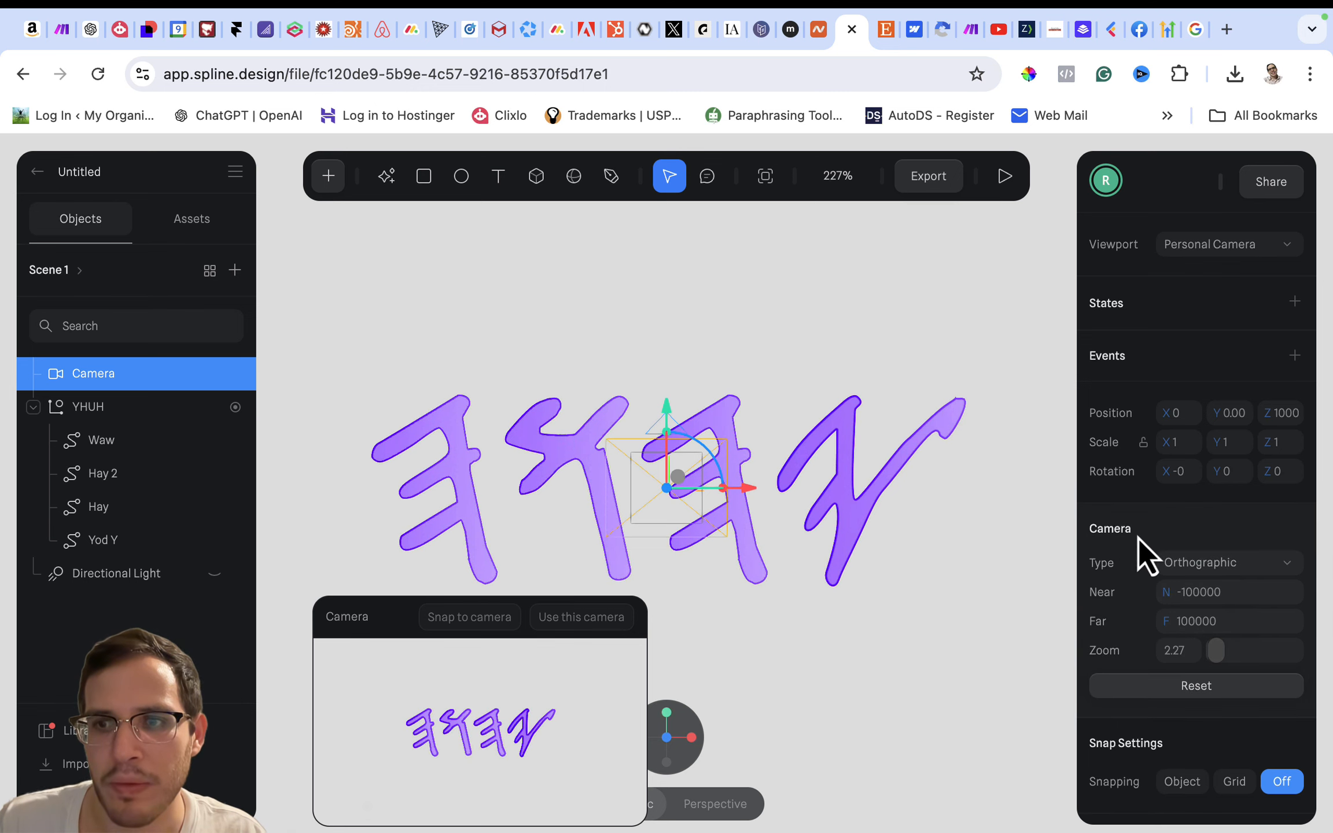
click(1187, 563)
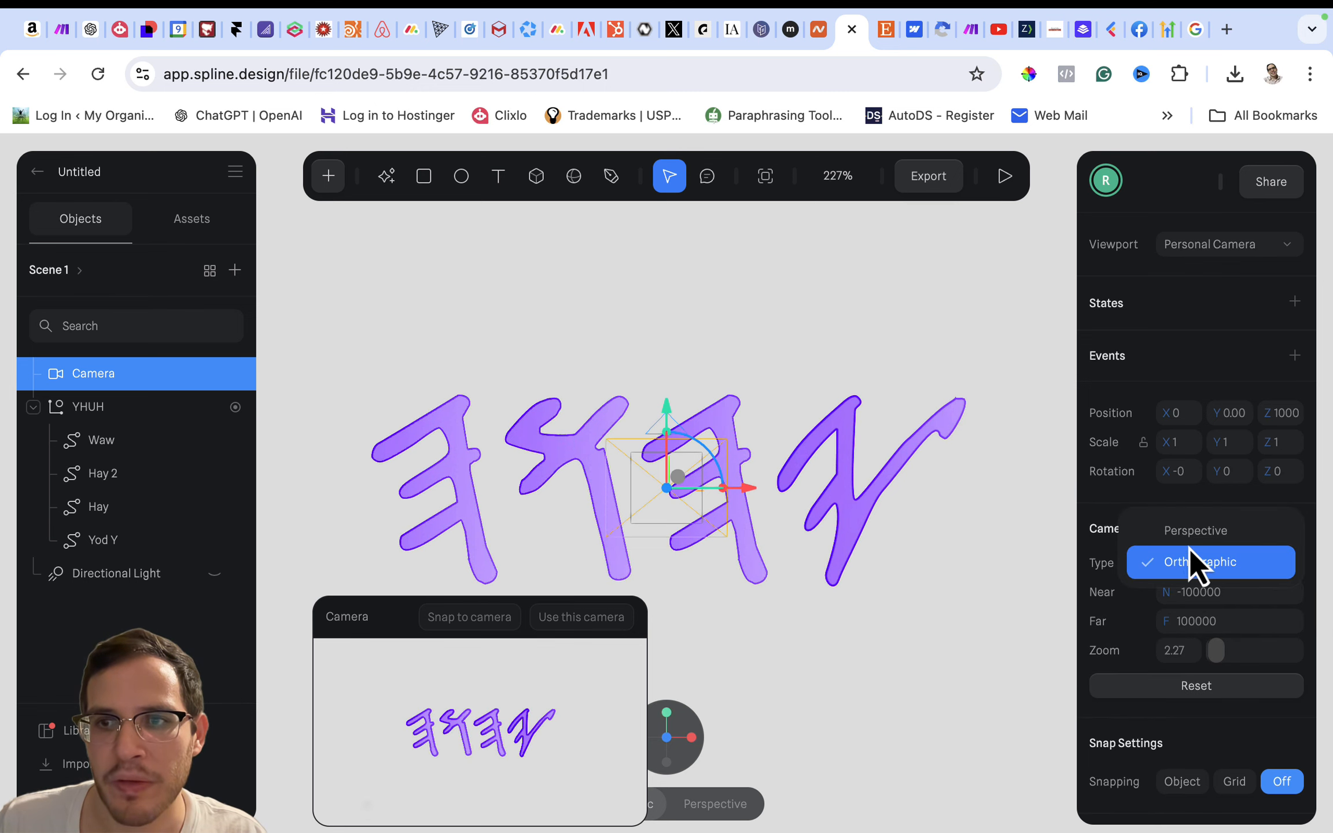
click(1086, 520)
- Set the new camera's type to Perspective and use it as the viewport camera
click(1157, 564)
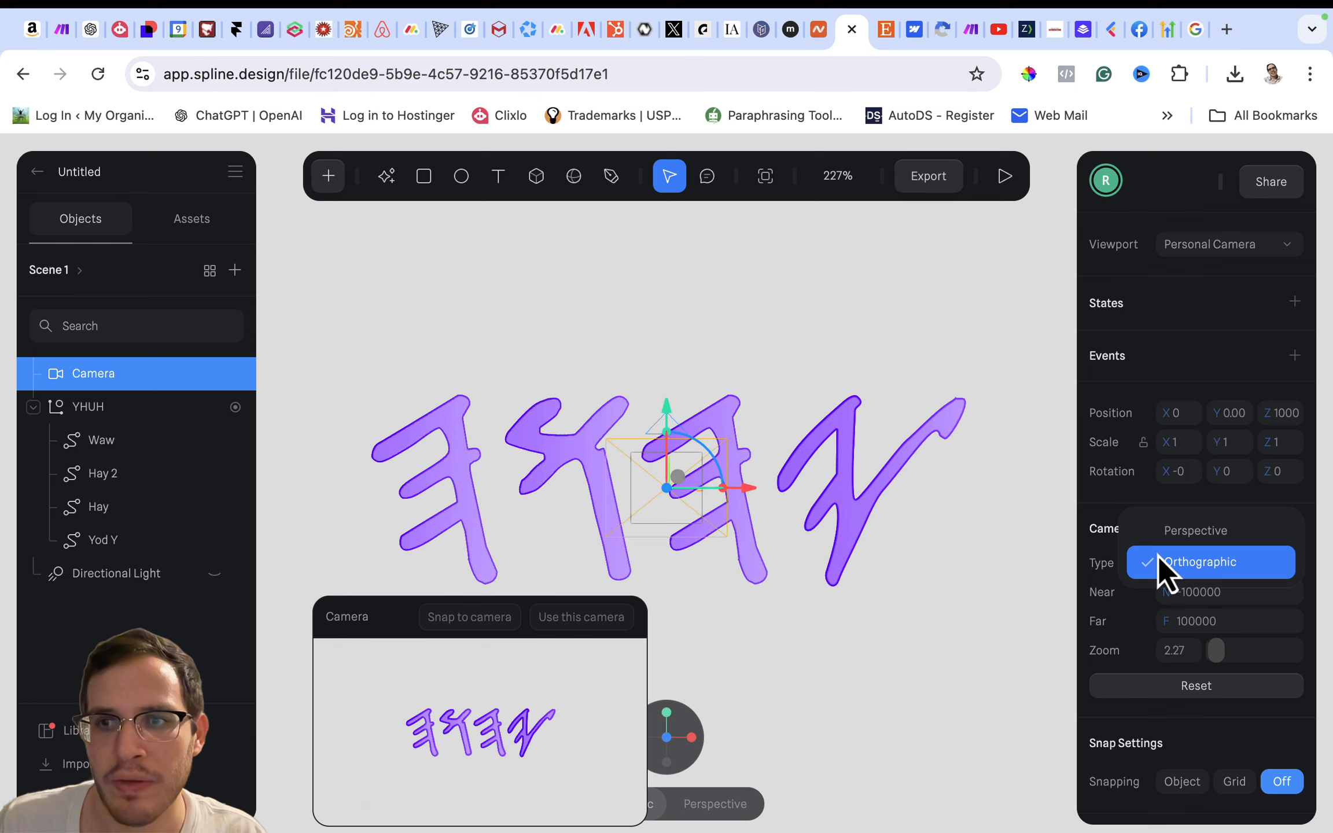
click(1183, 531)
click(561, 615)
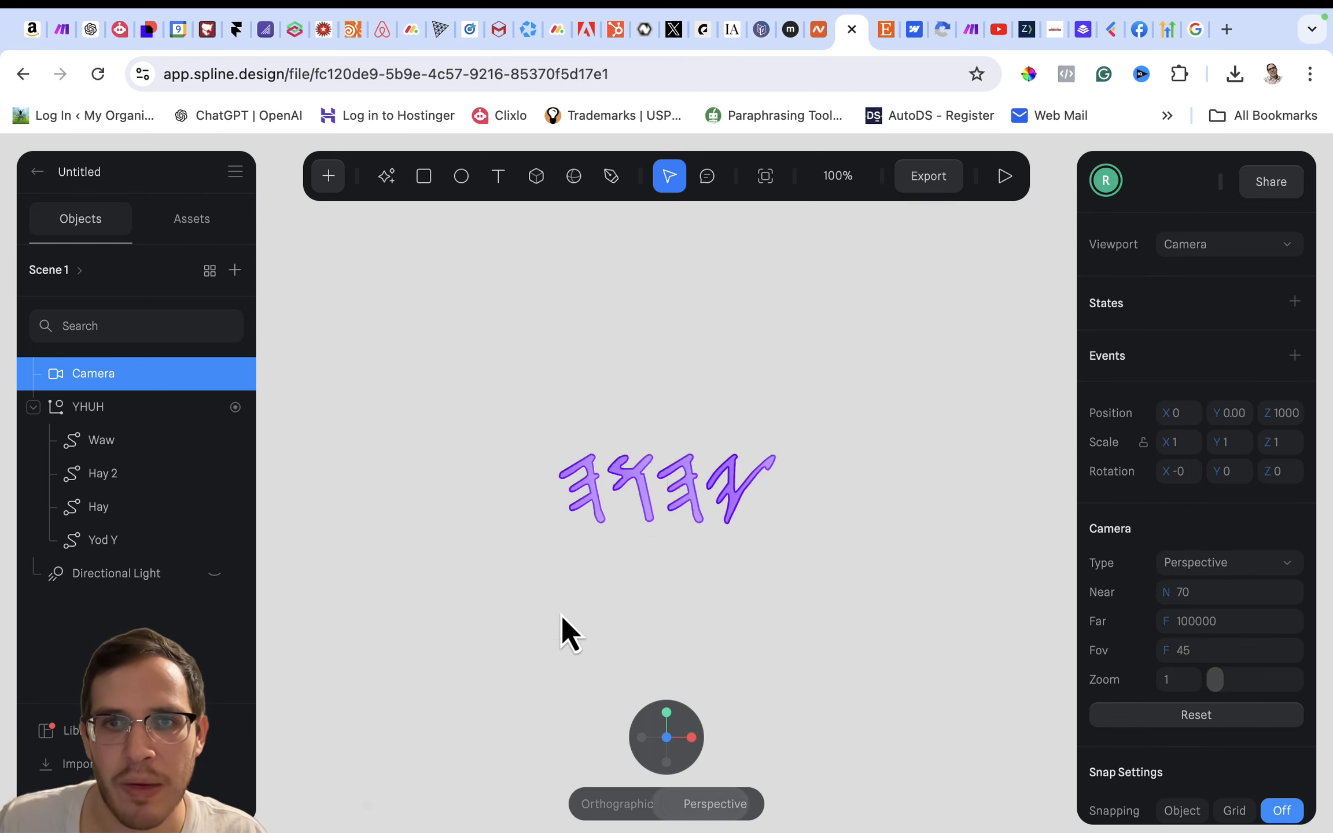
- Move the camera closer to the letters, to about Z 263.5, and preview the scene in play mode
scroll(585, 558, up, 5)
scroll(585, 558, up, 2)
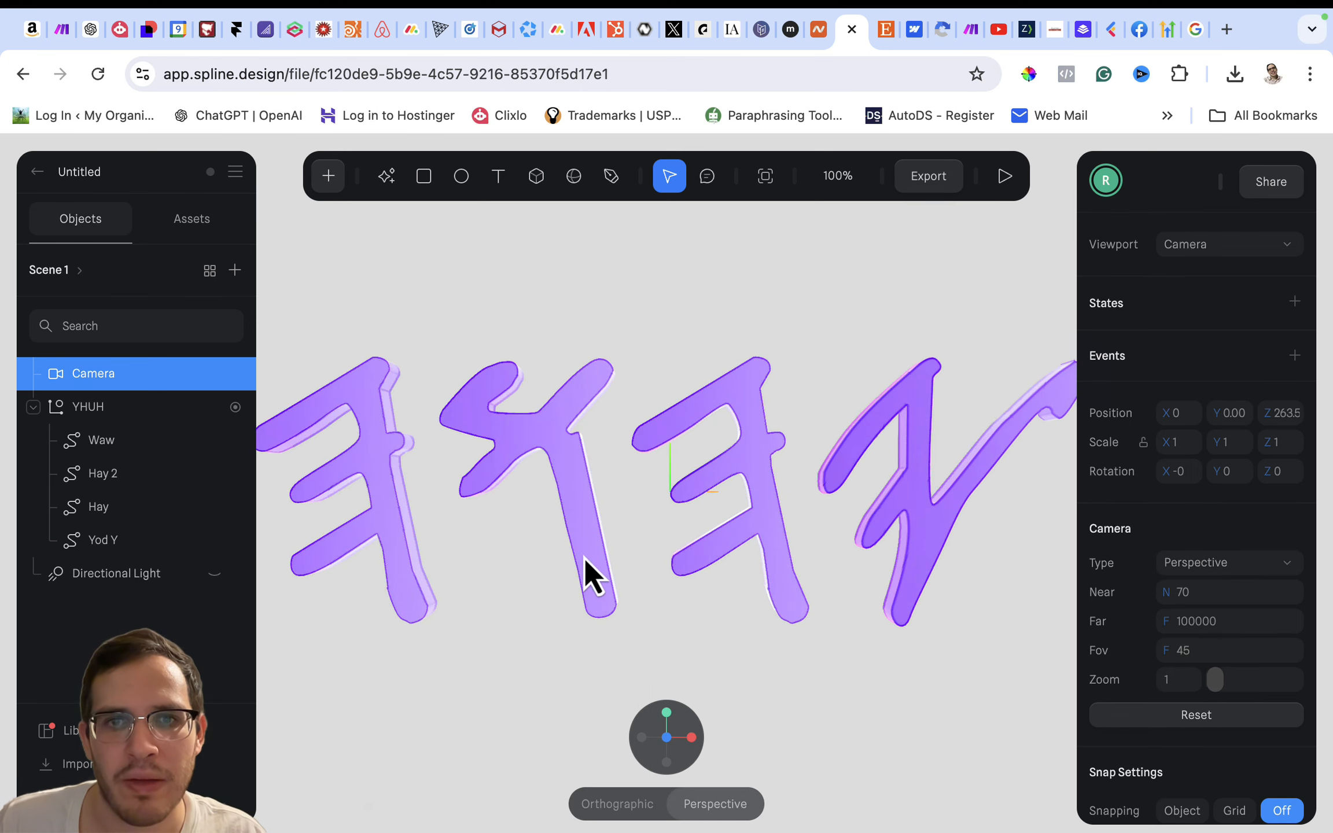
scroll(584, 559, up, 2)
scroll(584, 558, down, 1)
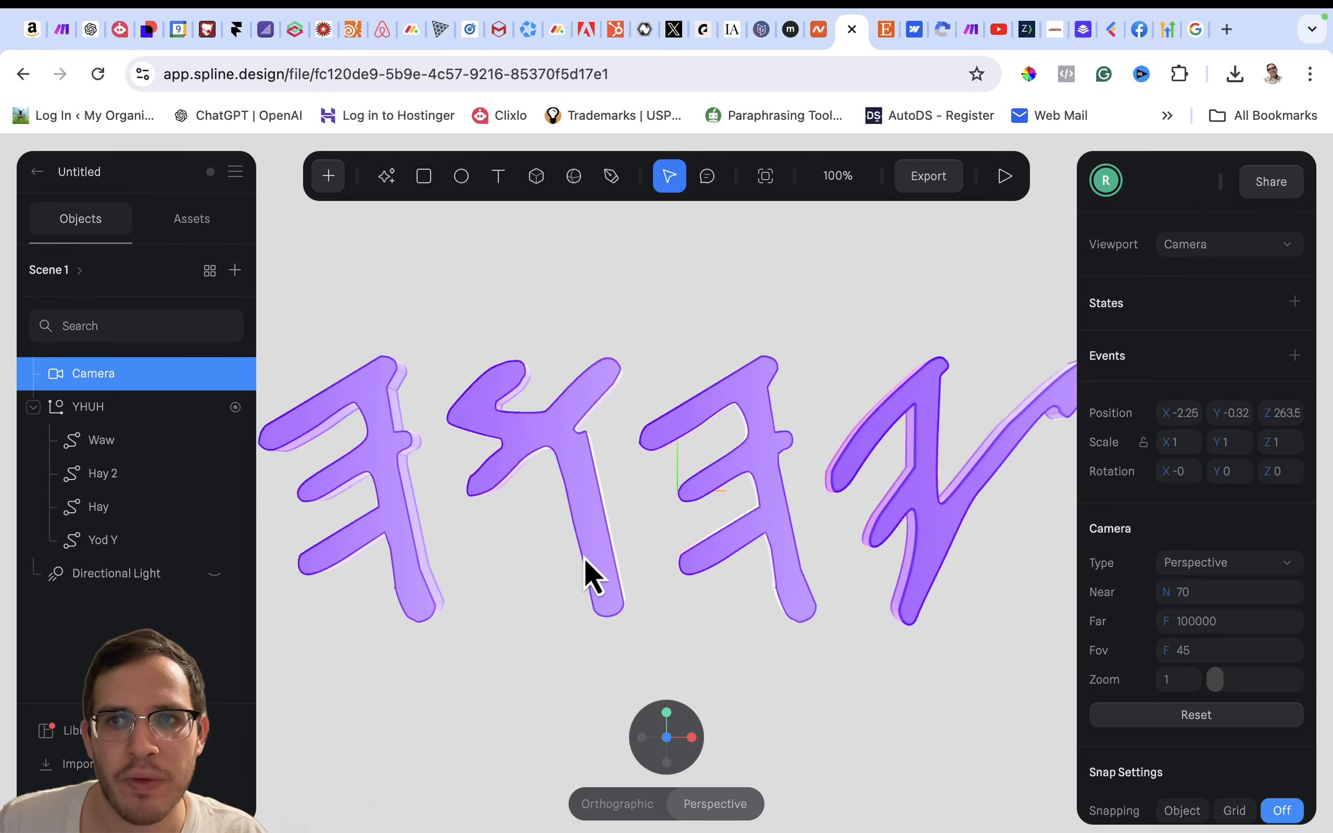
click(1006, 181)
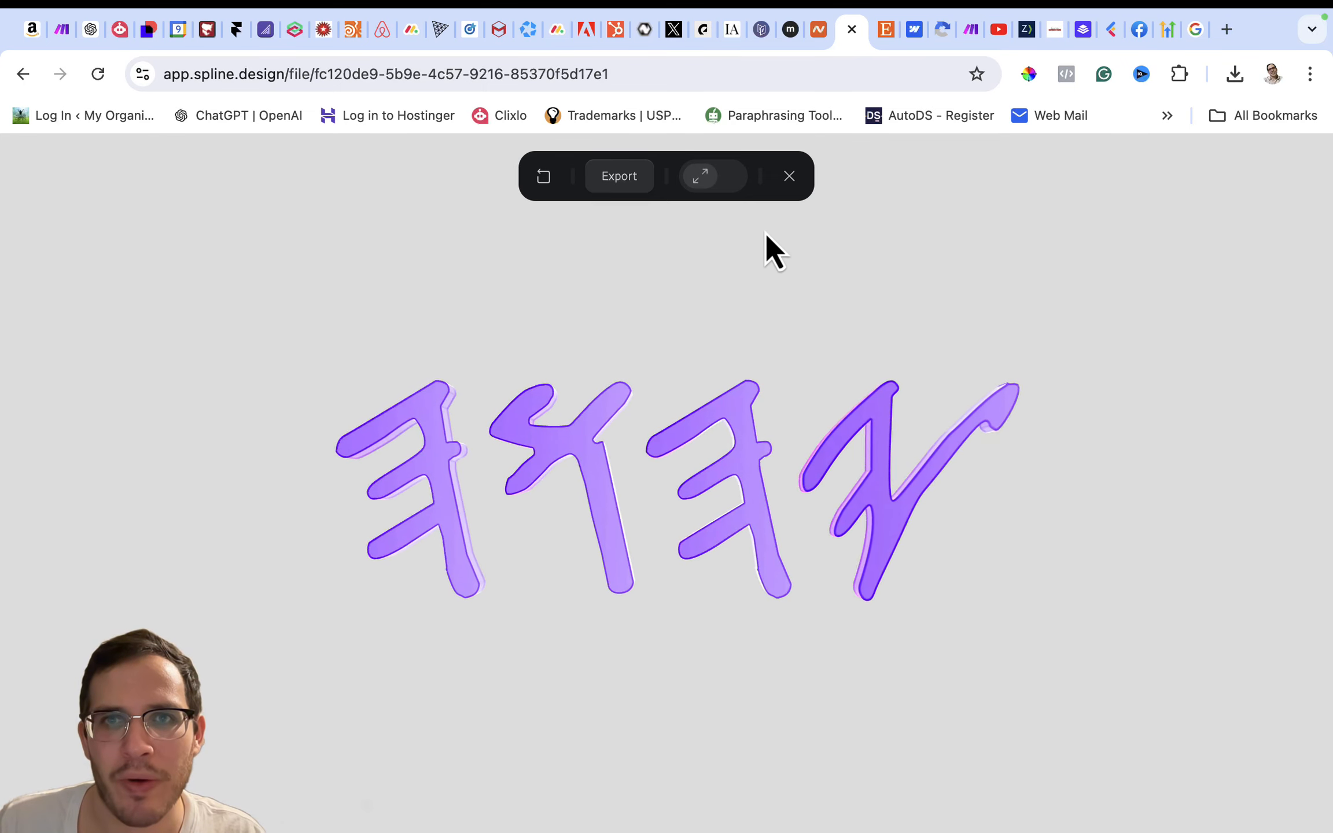
click(790, 176)
- Pull the camera back to about Z 487.6 and preview the letters' hover animation
scroll(788, 303, down, 5)
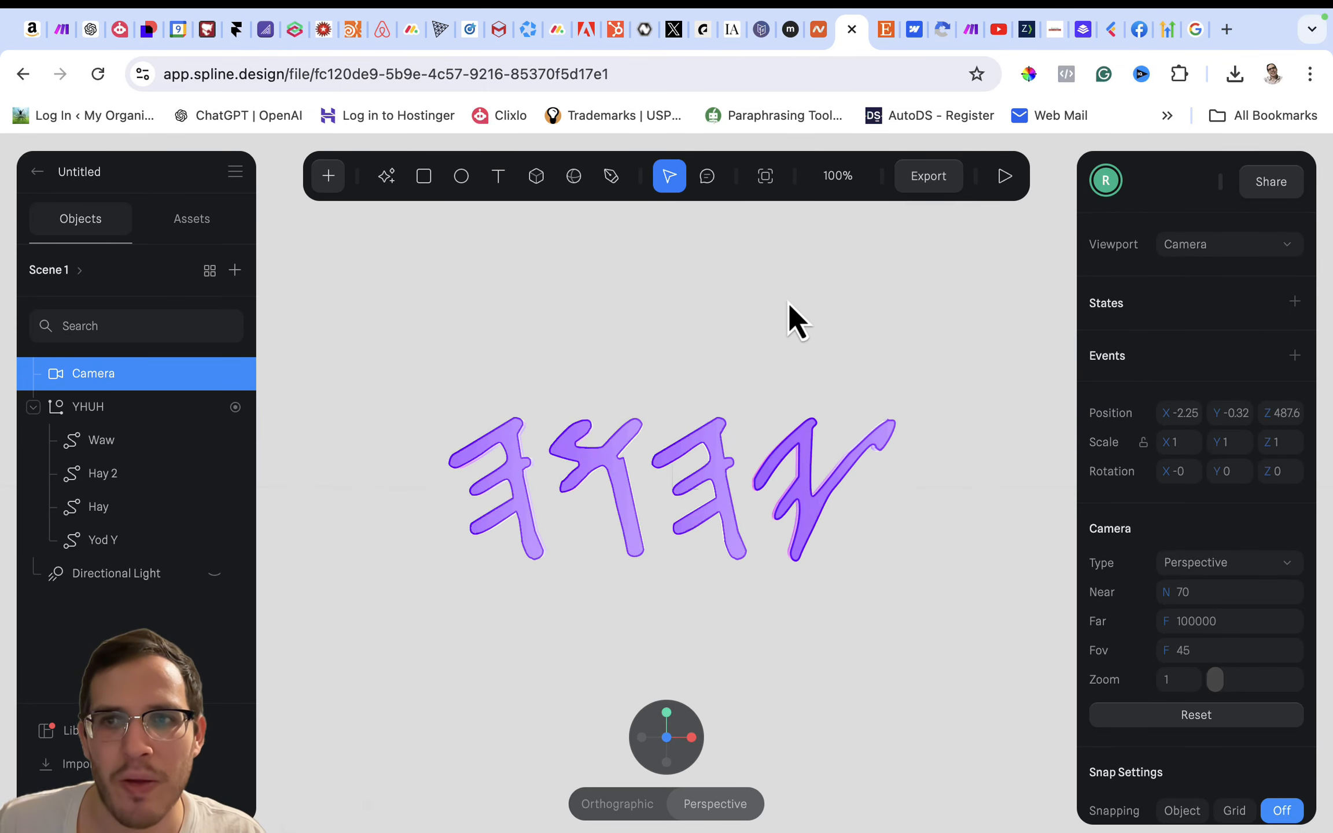
click(1005, 176)
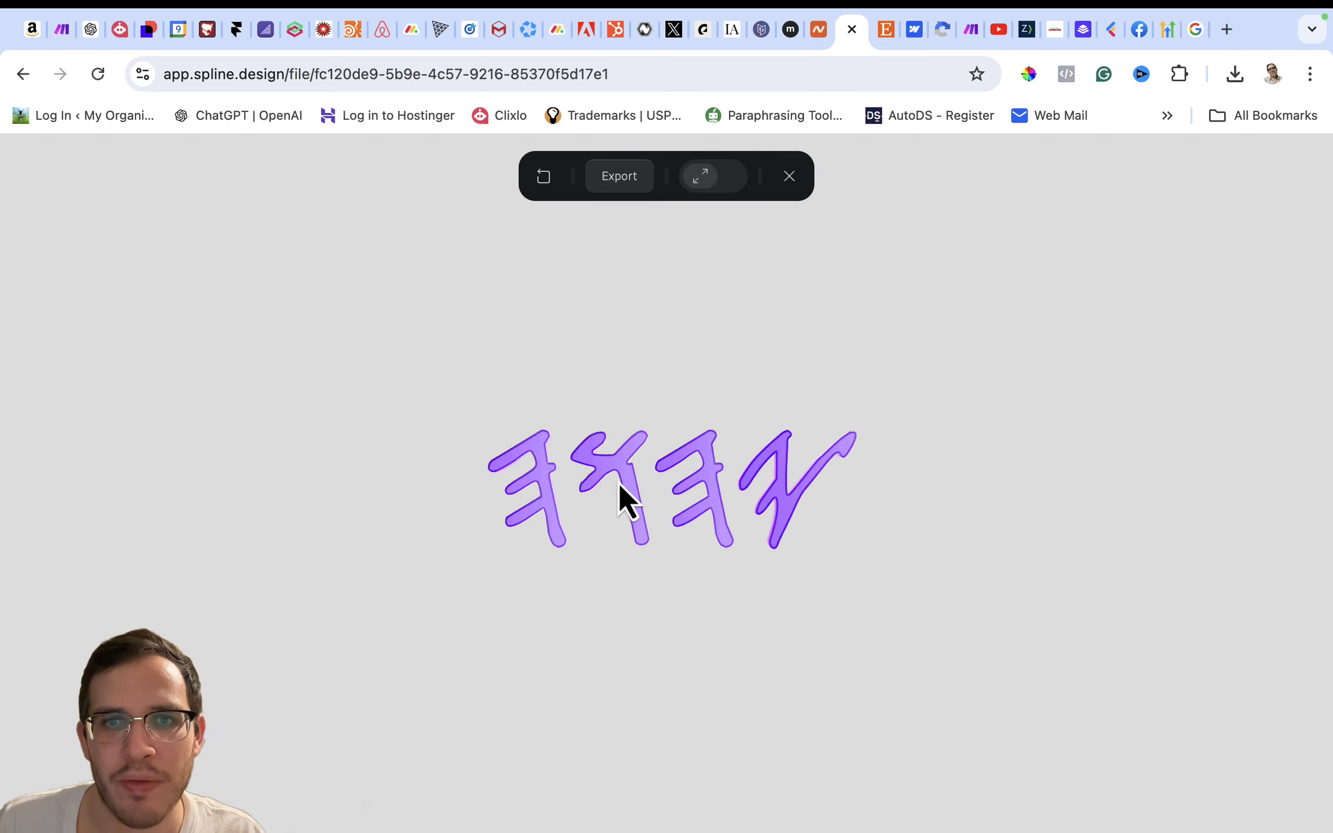
click(790, 177)
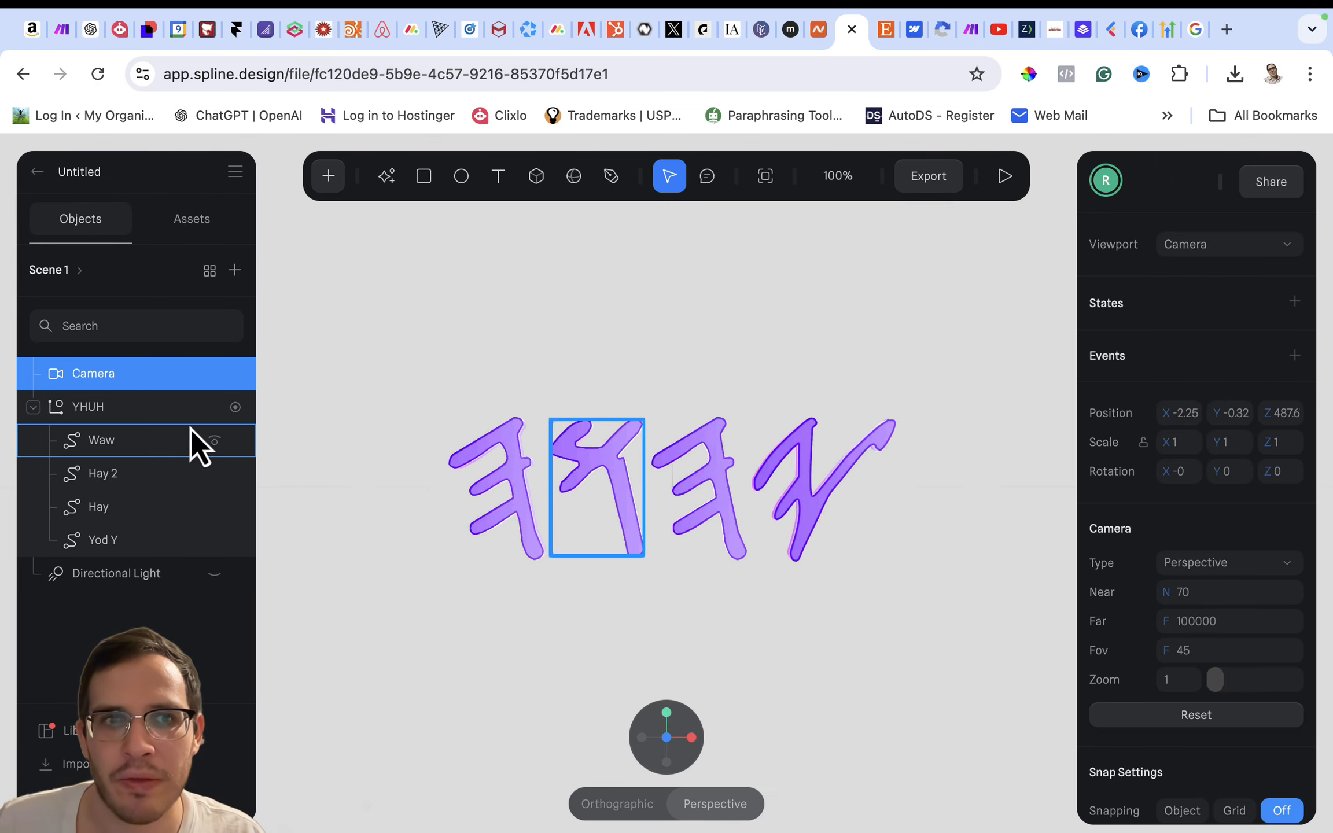
- Set the sequence delay of the YHUH group's Mouse Hover transition to 1 second
click(171, 412)
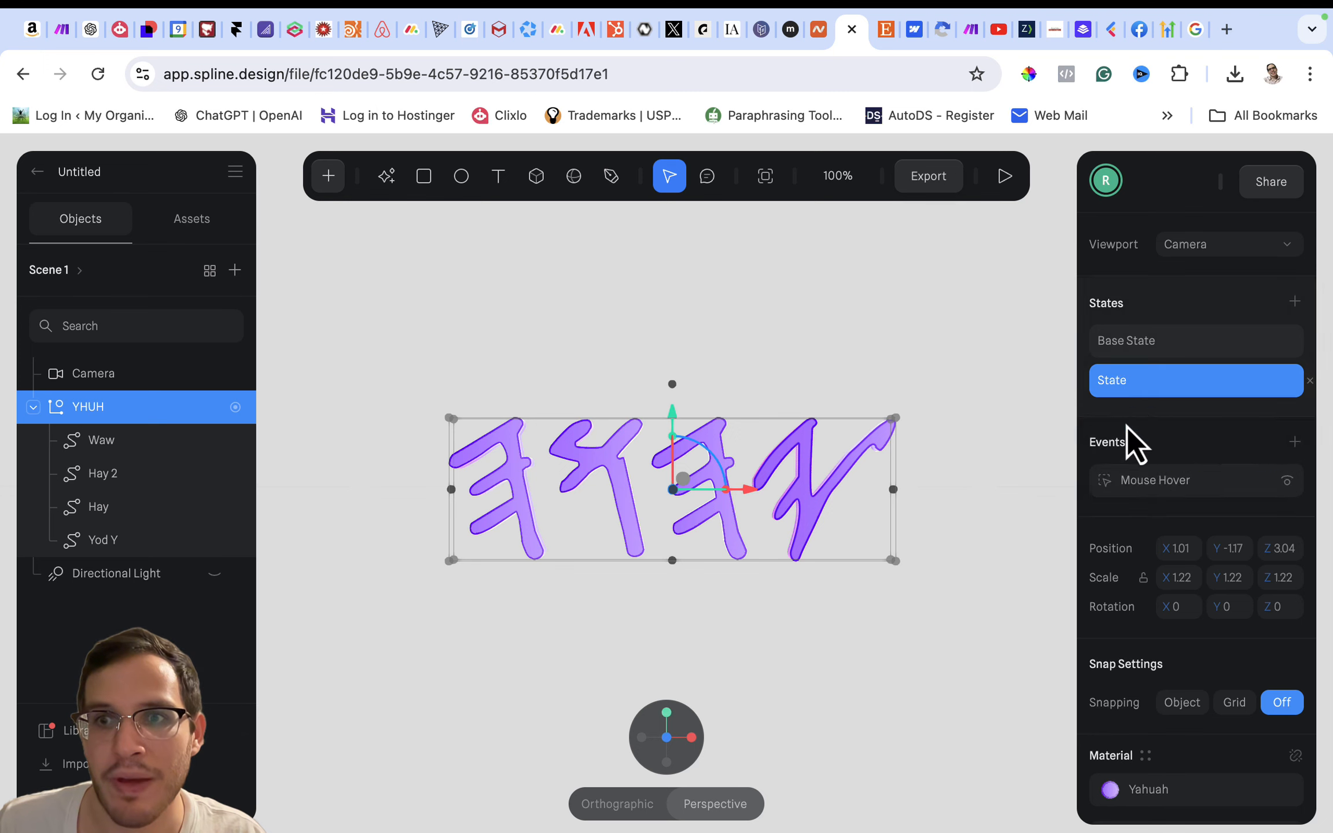
click(1148, 481)
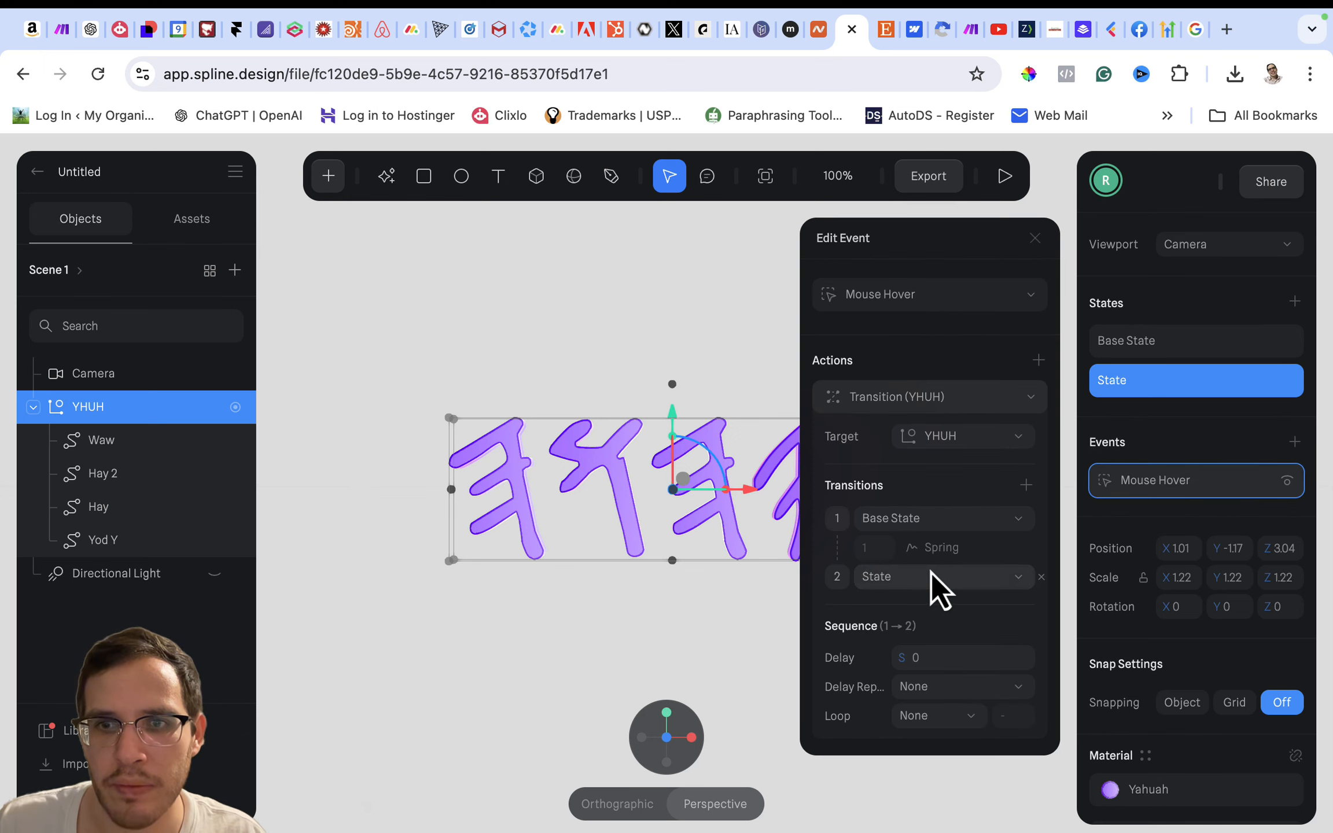
click(924, 656)
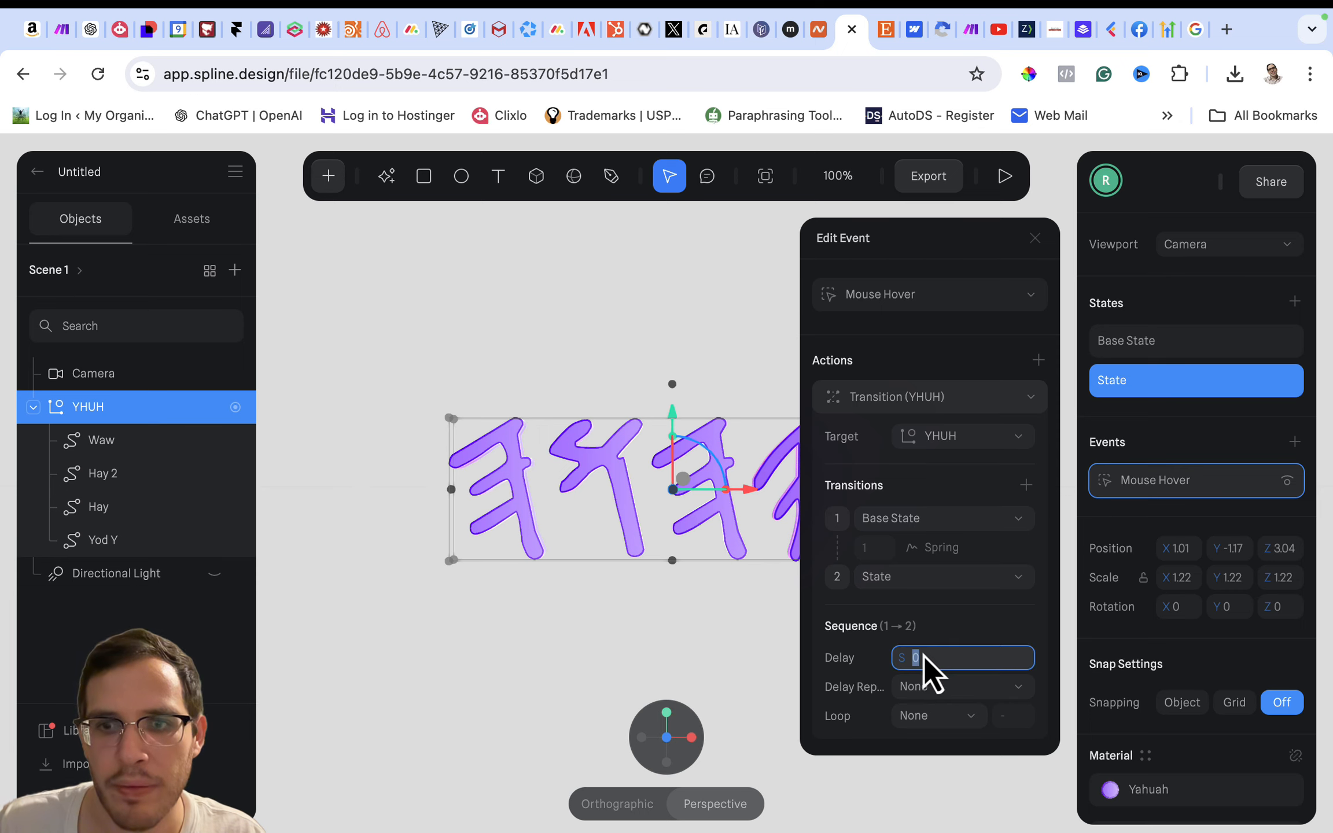
text(1)
key(Return)
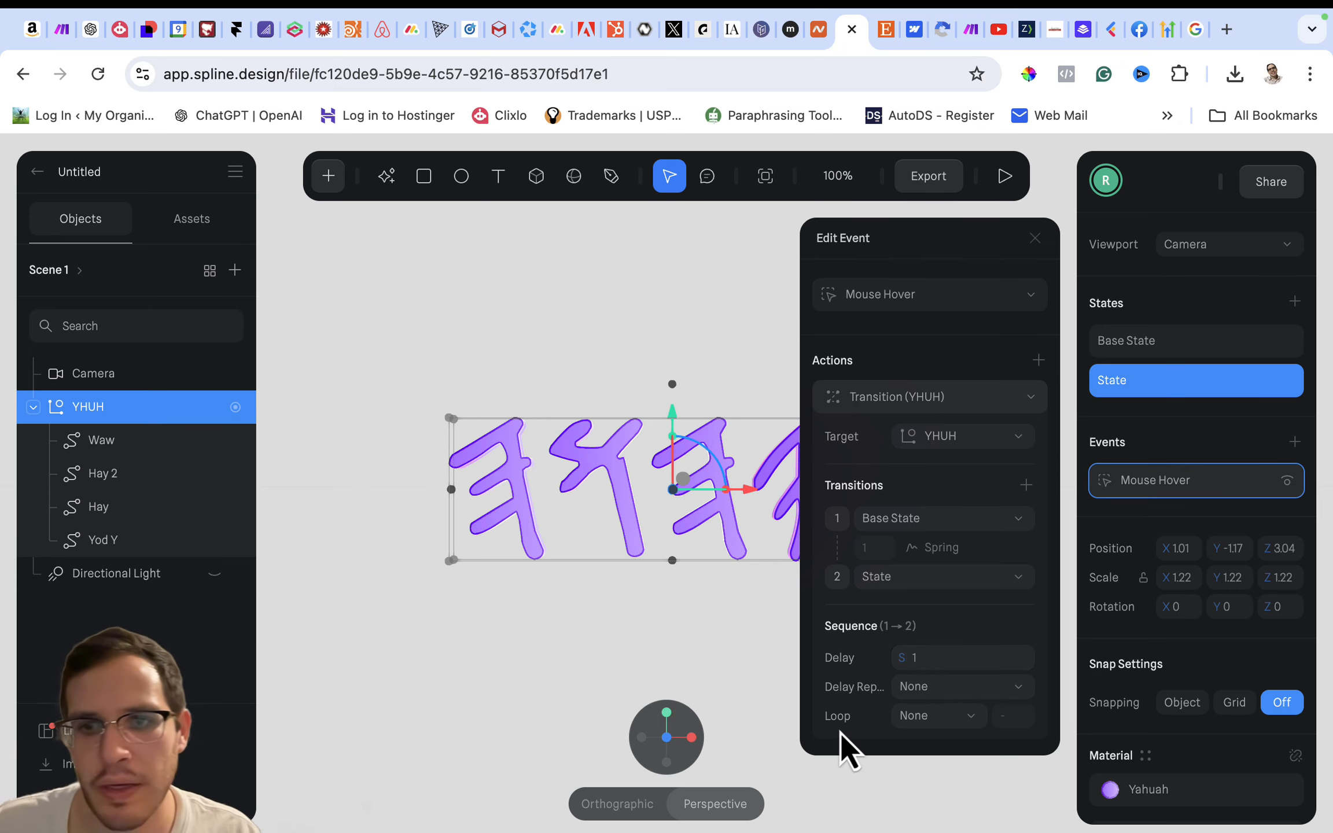
- Preview the delayed hover transition, review the Public URL export overview, and return to the editor
click(1010, 182)
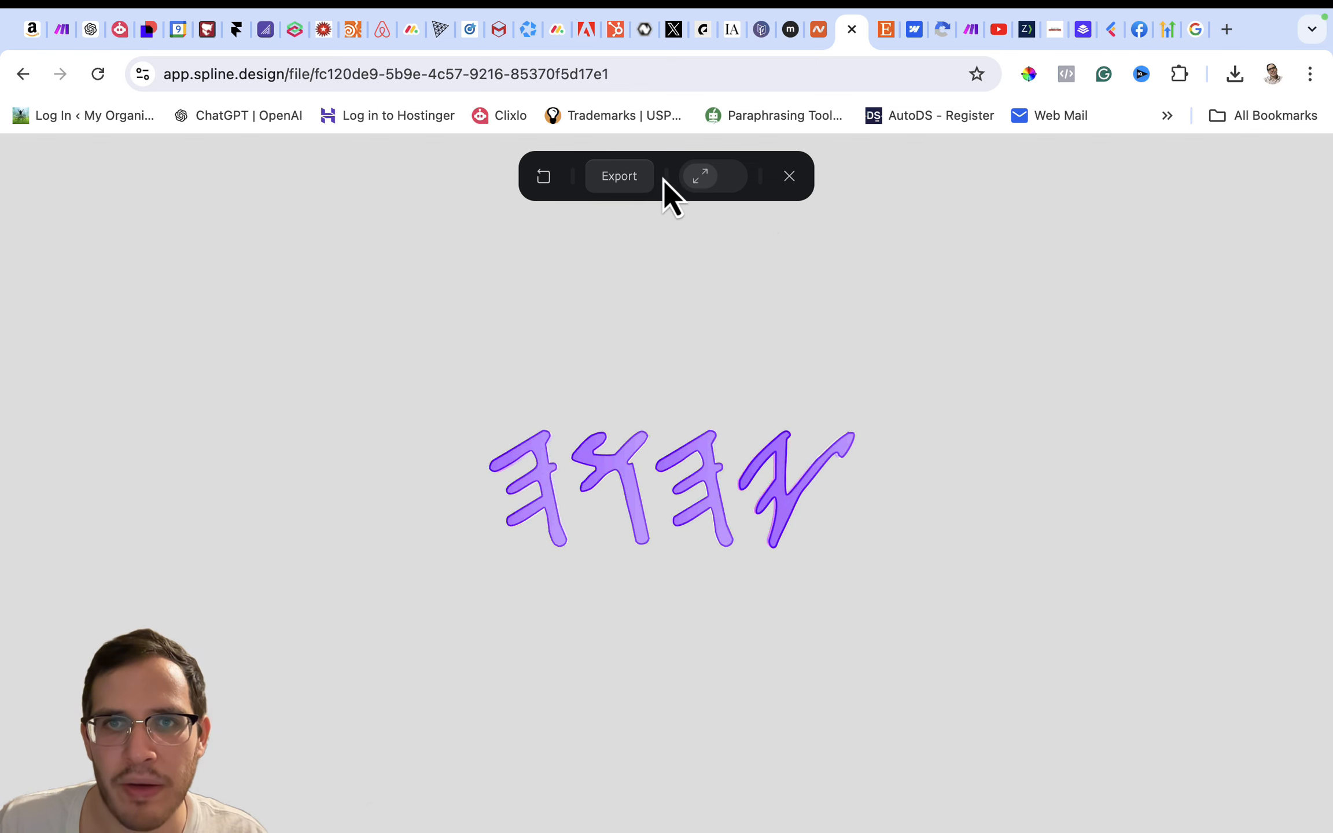
click(642, 180)
scroll(821, 617, down, 3)
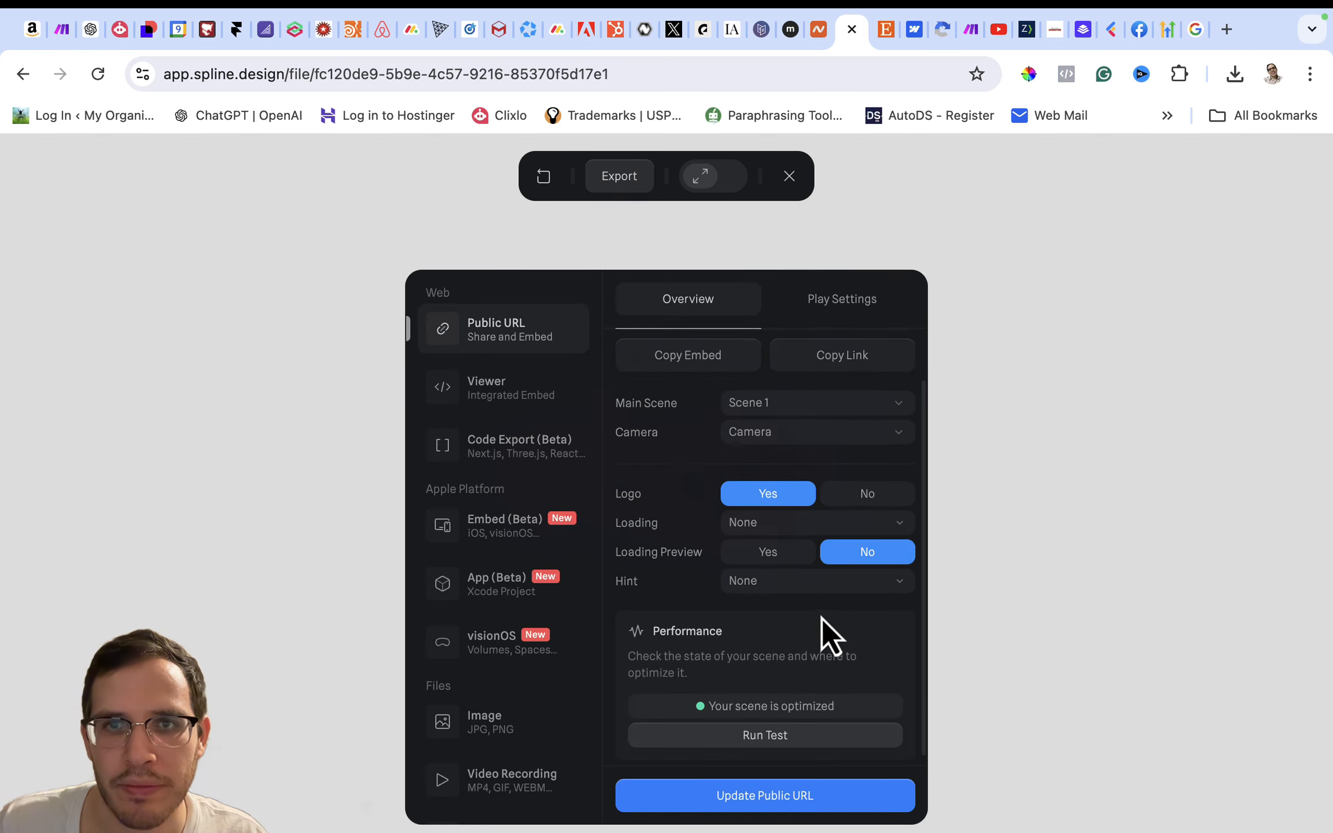
click(789, 175)
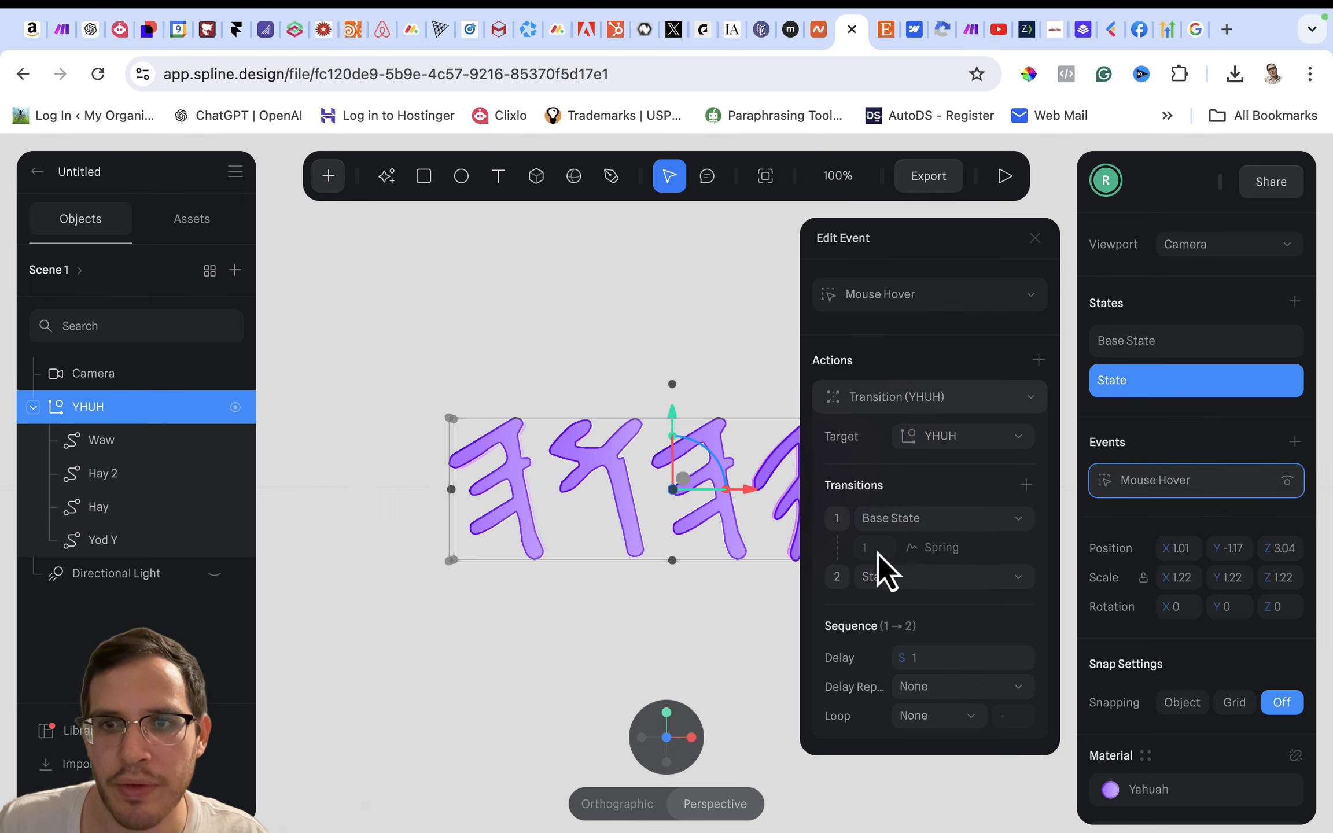
- Set the YHUH hover transition from Base State to State to Linear with a duration of 3 seconds
click(931, 556)
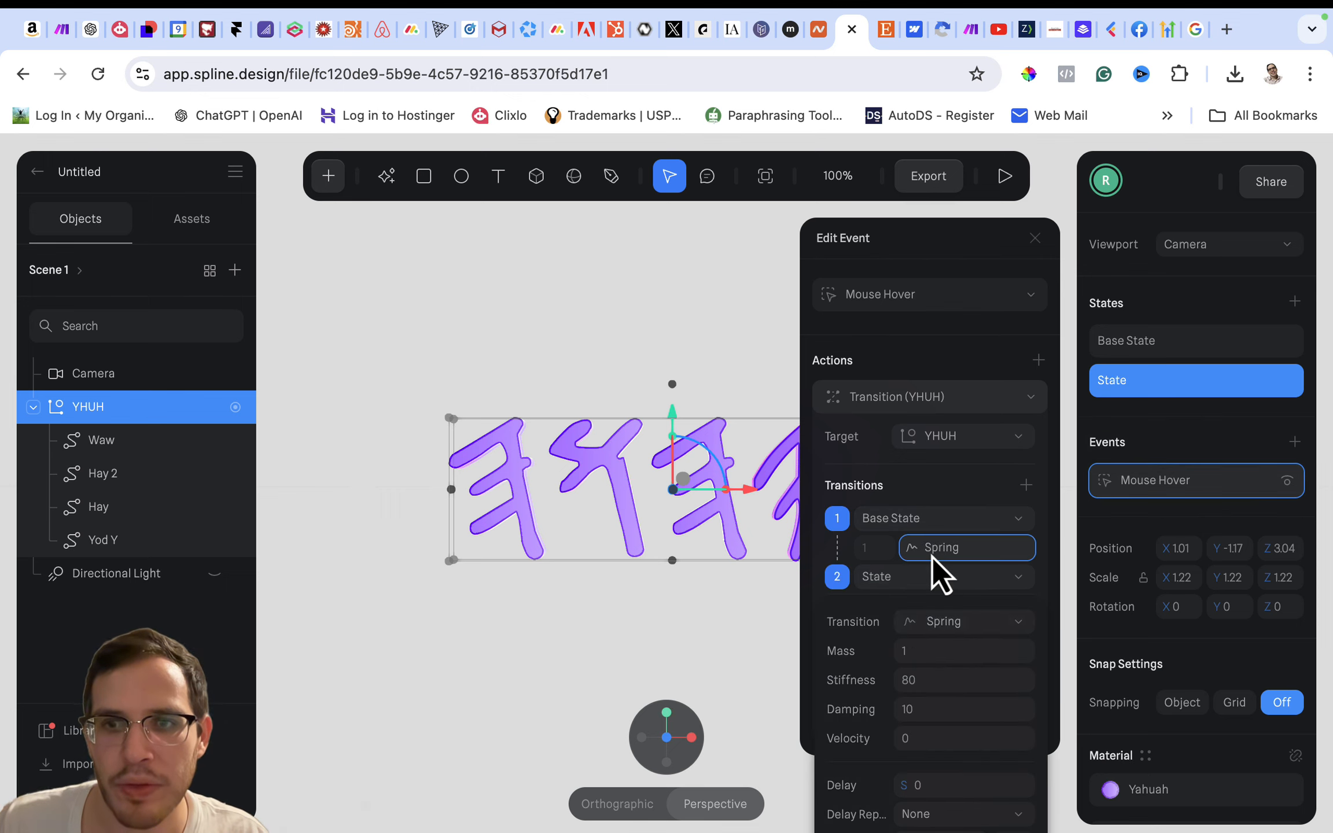
click(937, 623)
click(920, 425)
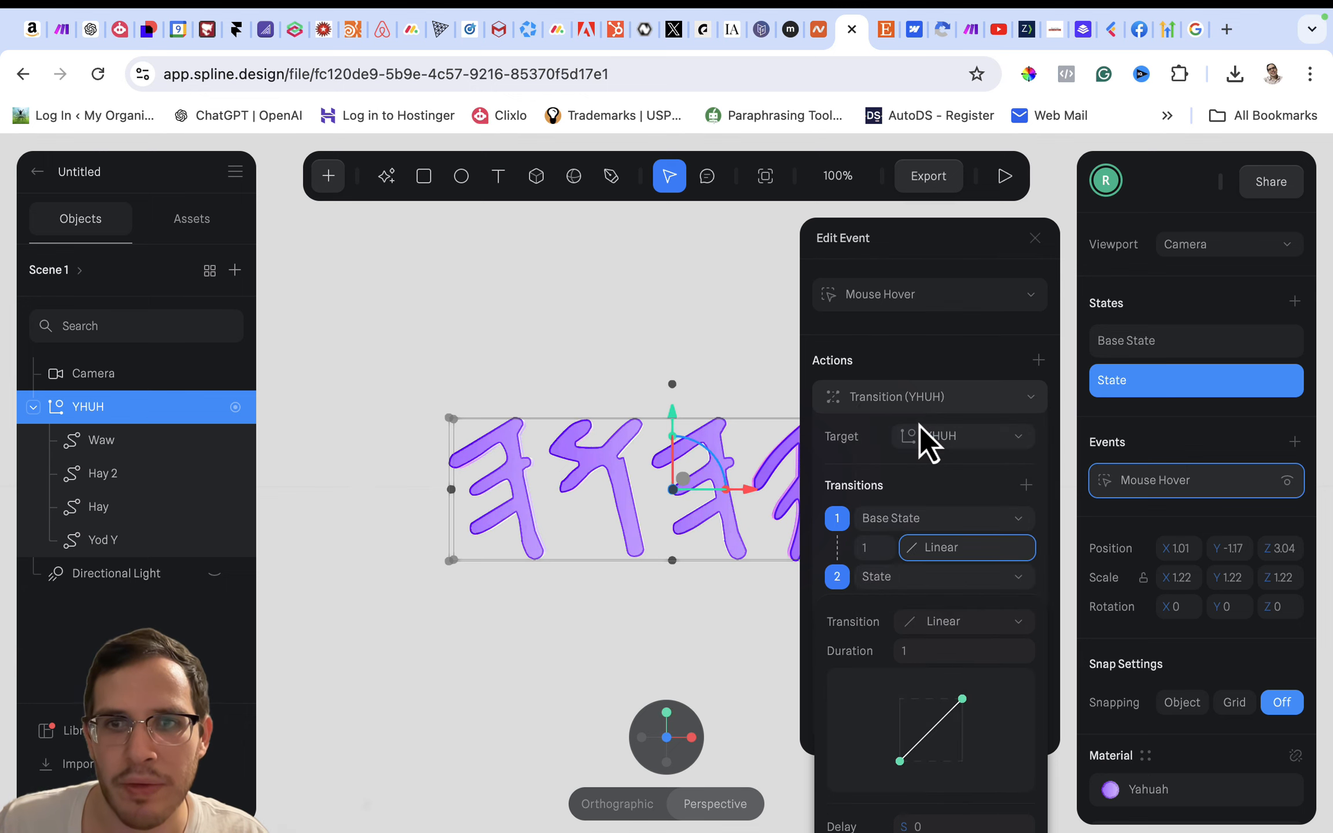
click(877, 558)
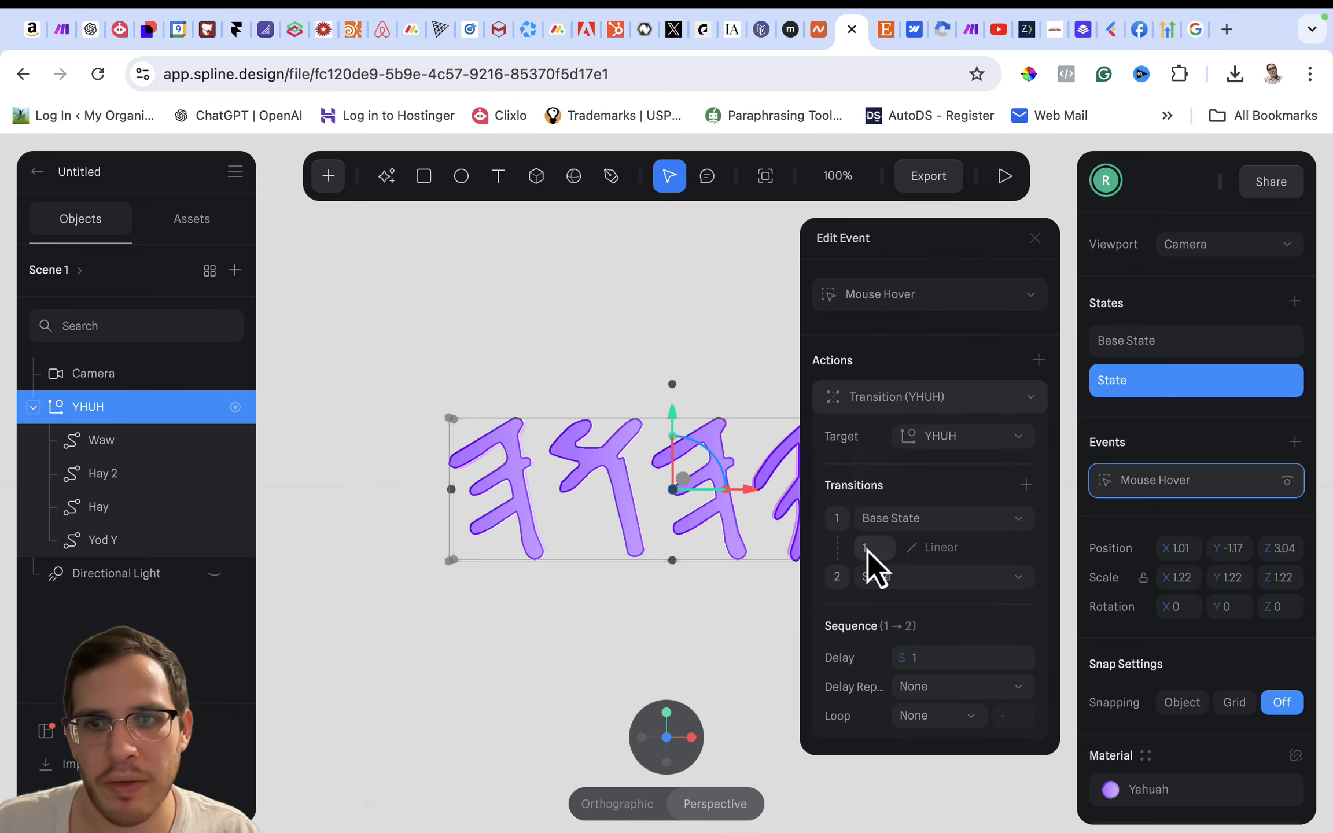
key(Return)
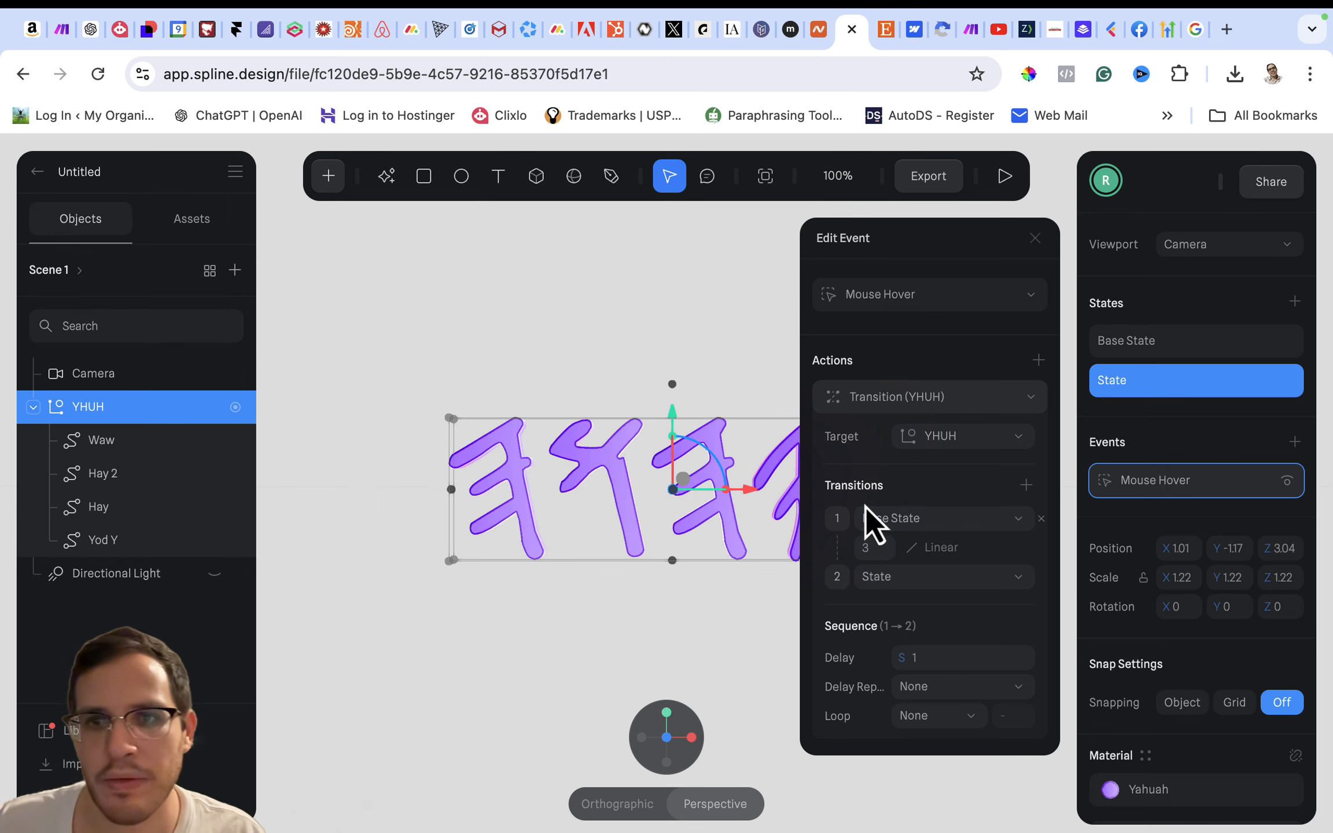
- Set the hover transition's sequence delay to 0 seconds and preview the letters' animation in play mode
click(923, 663)
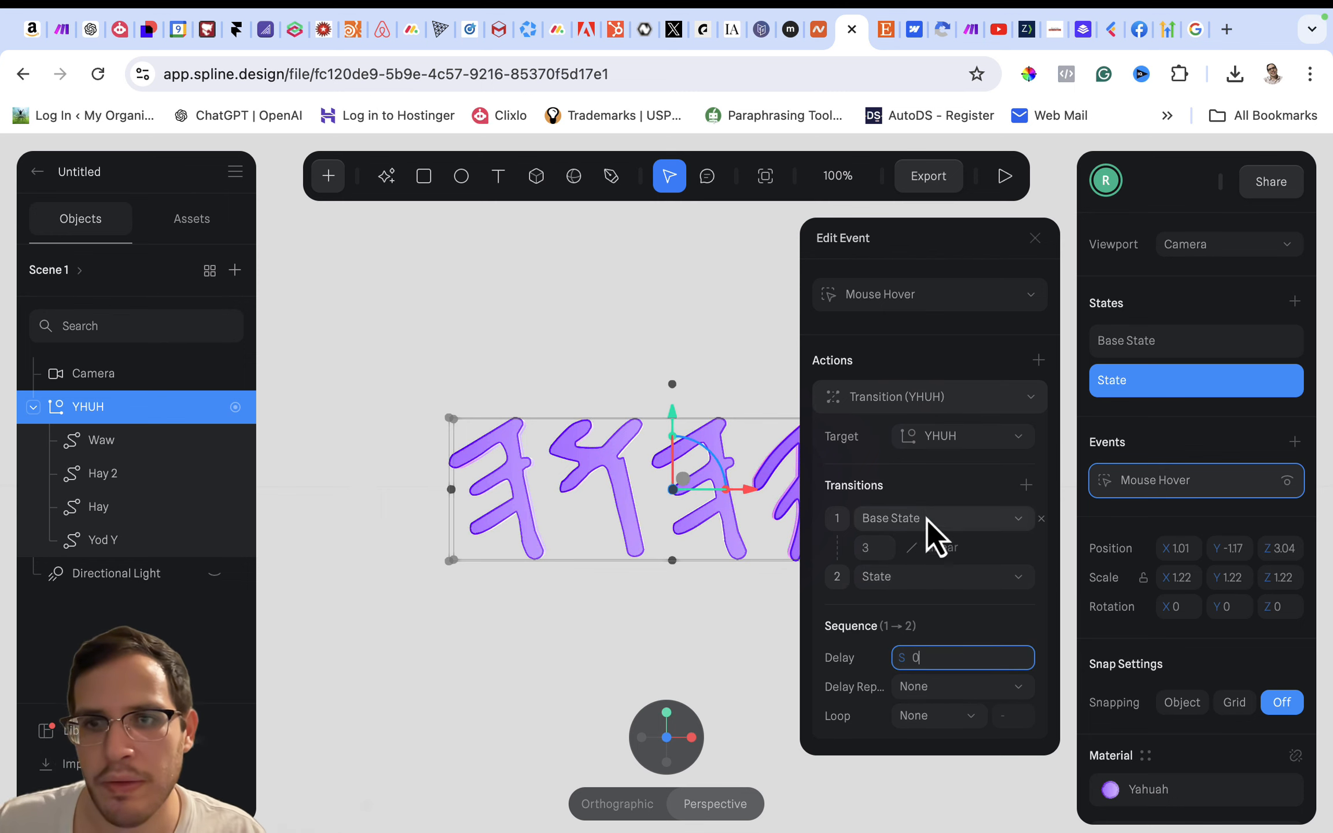
key(Return)
click(1034, 238)
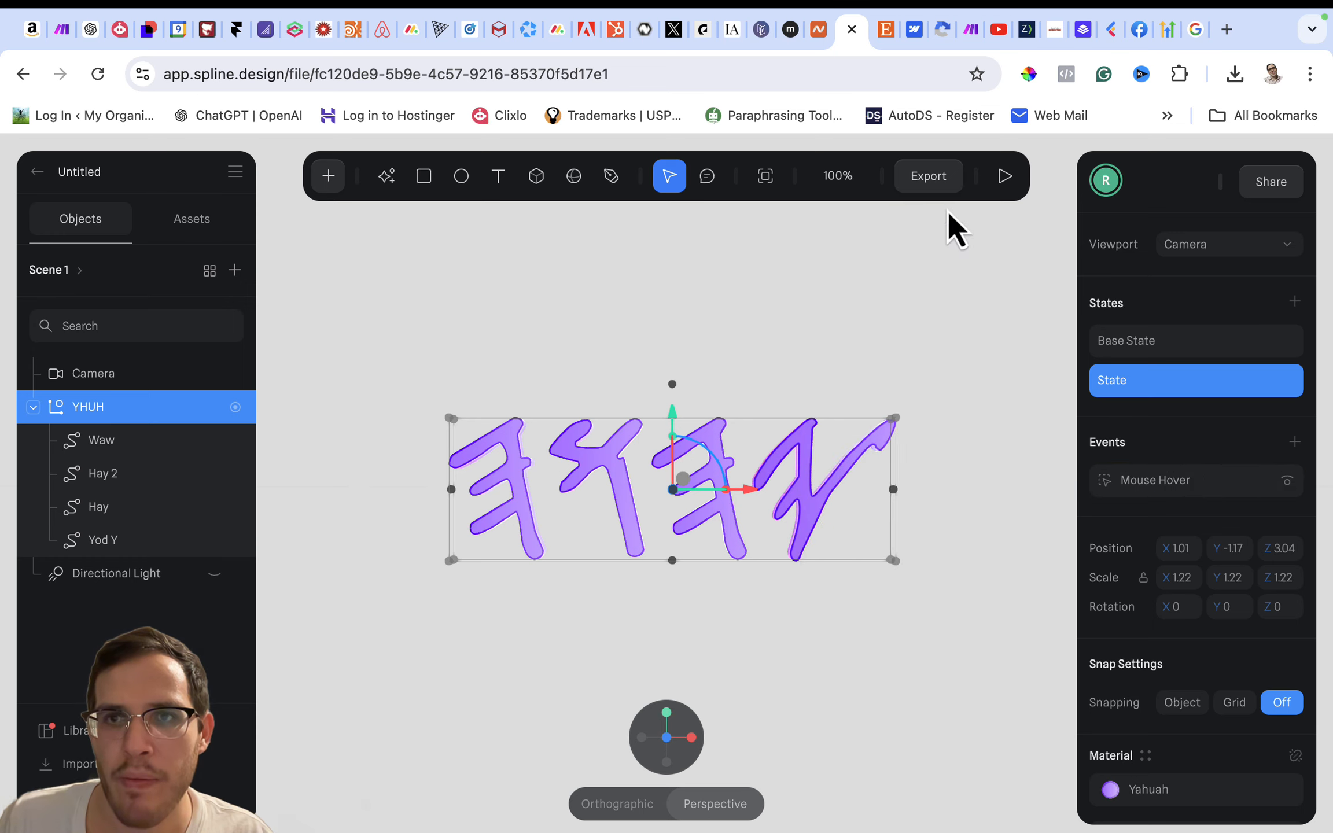
click(1003, 176)
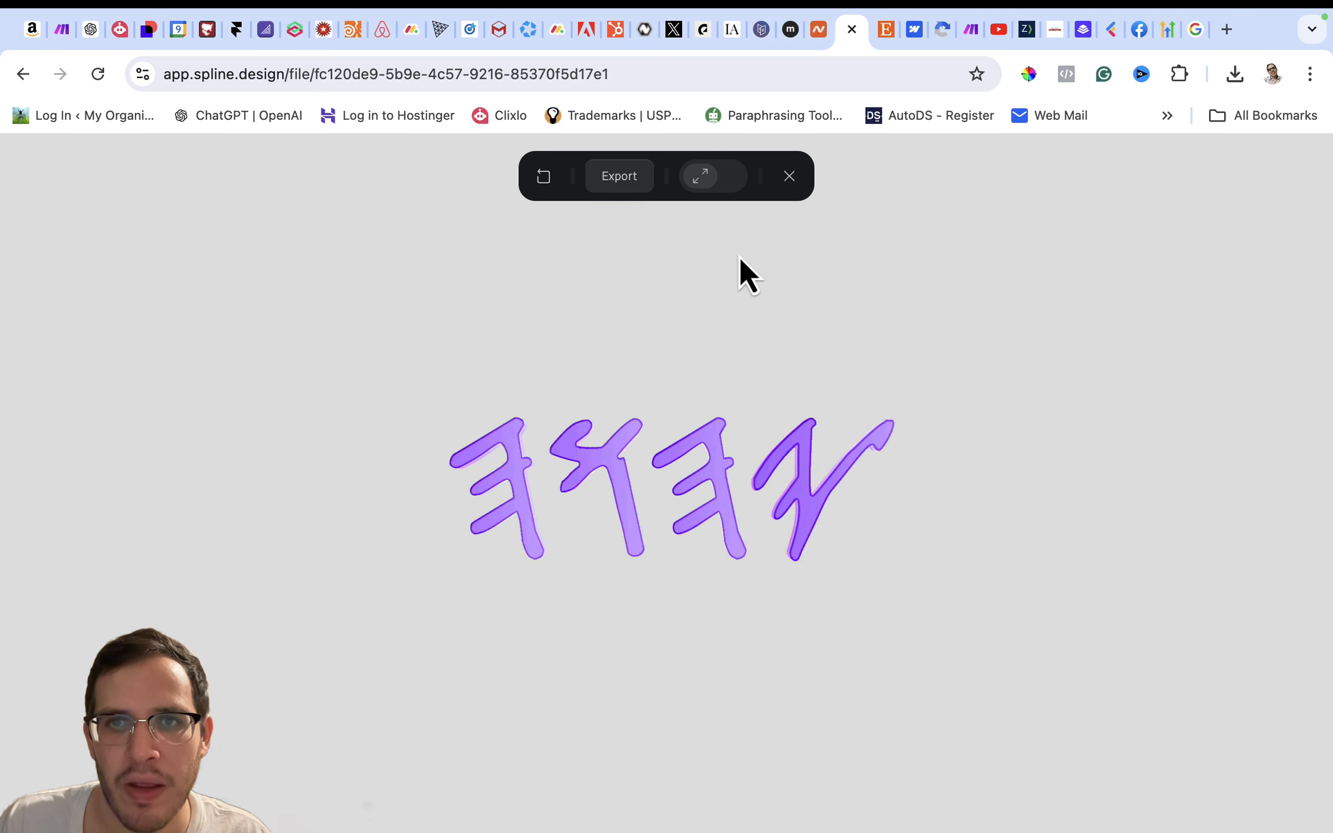
click(788, 176)
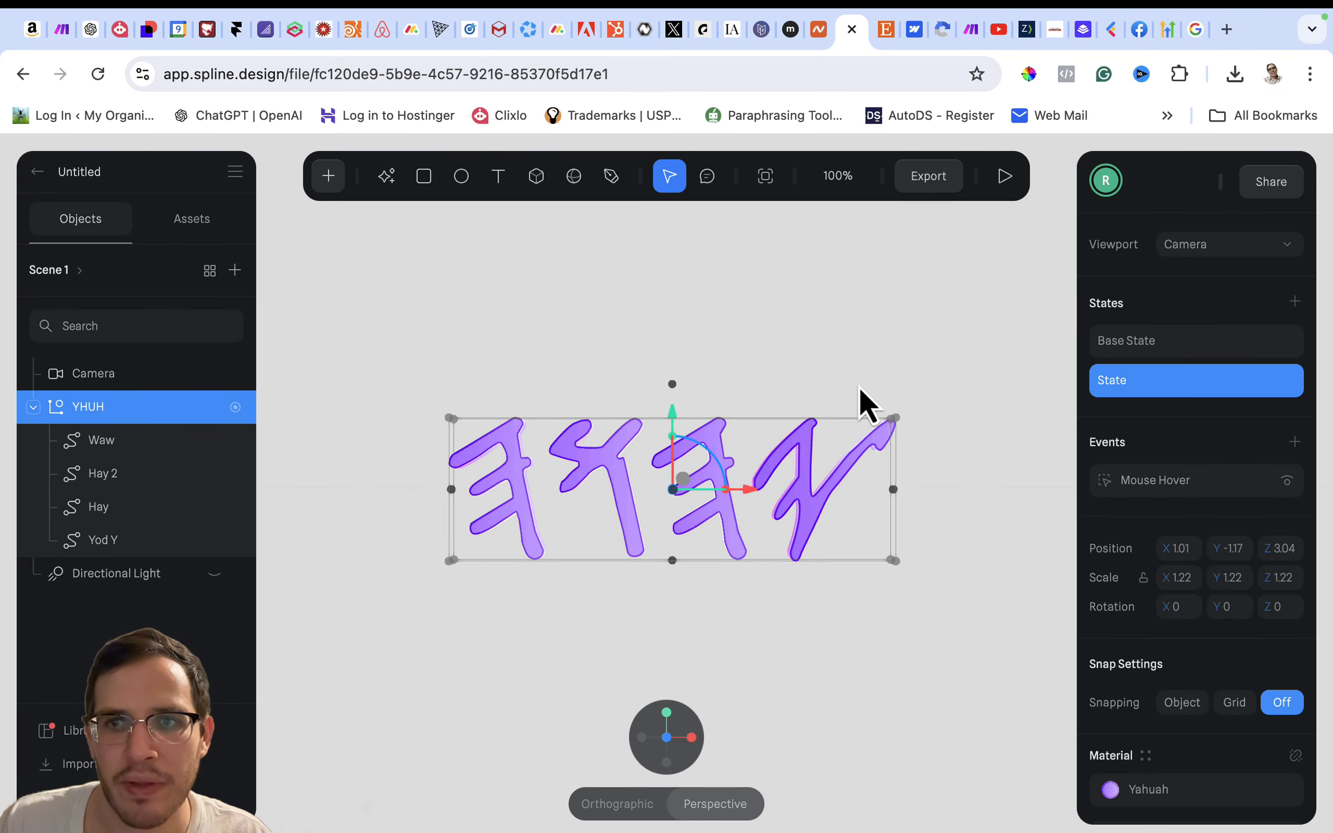
- Switch the YHUH group's Mouse Hover transition to Spring with a stiffness of 100 and a damping of 20
click(1149, 341)
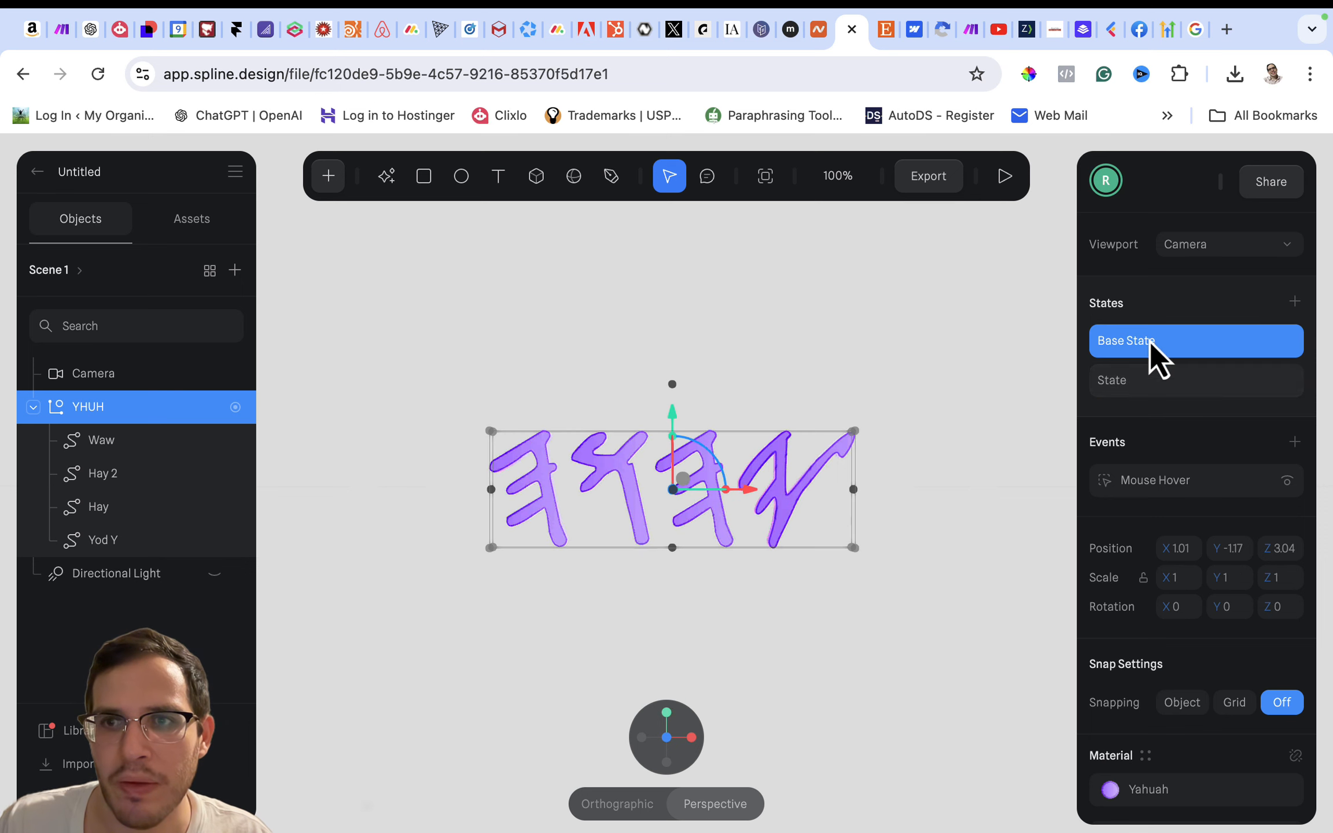
click(1152, 380)
click(1173, 479)
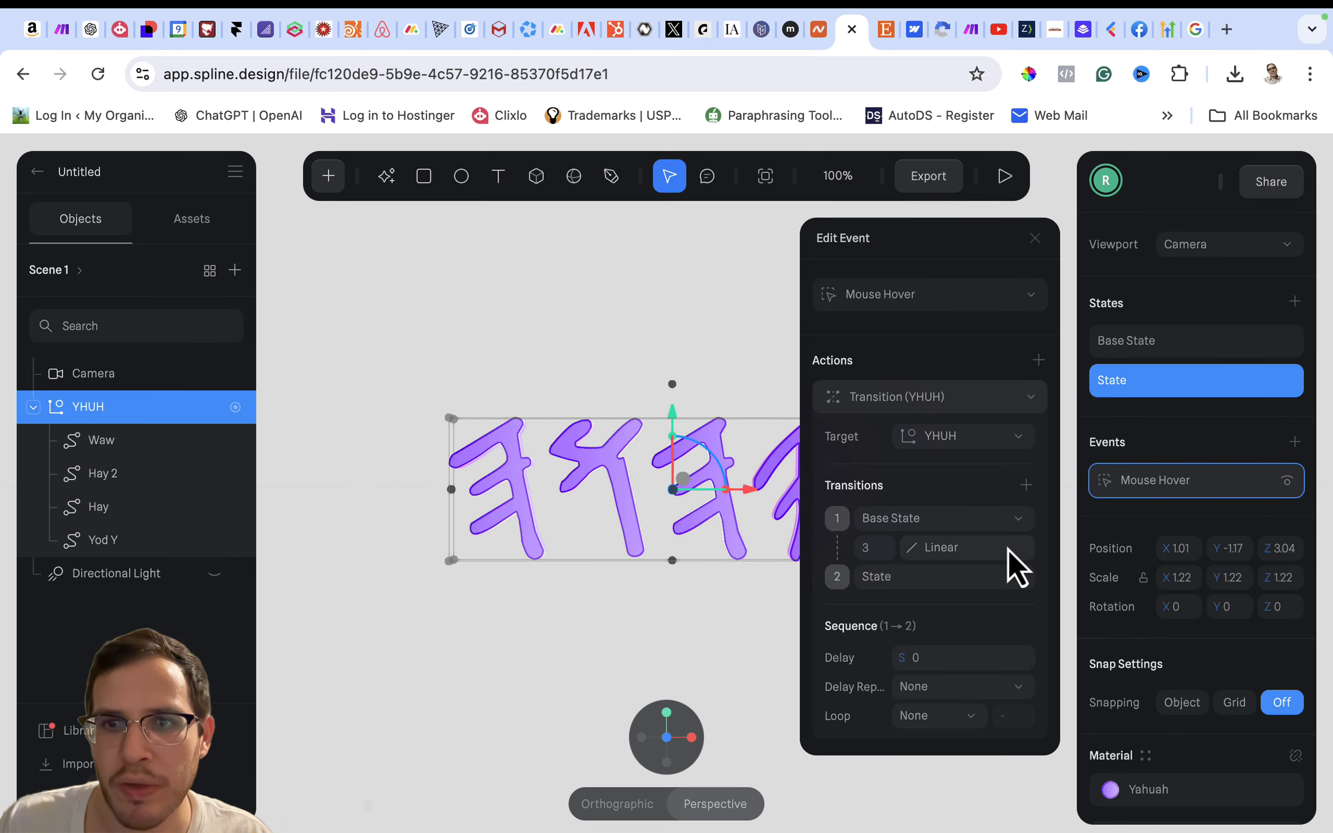
click(949, 550)
click(929, 624)
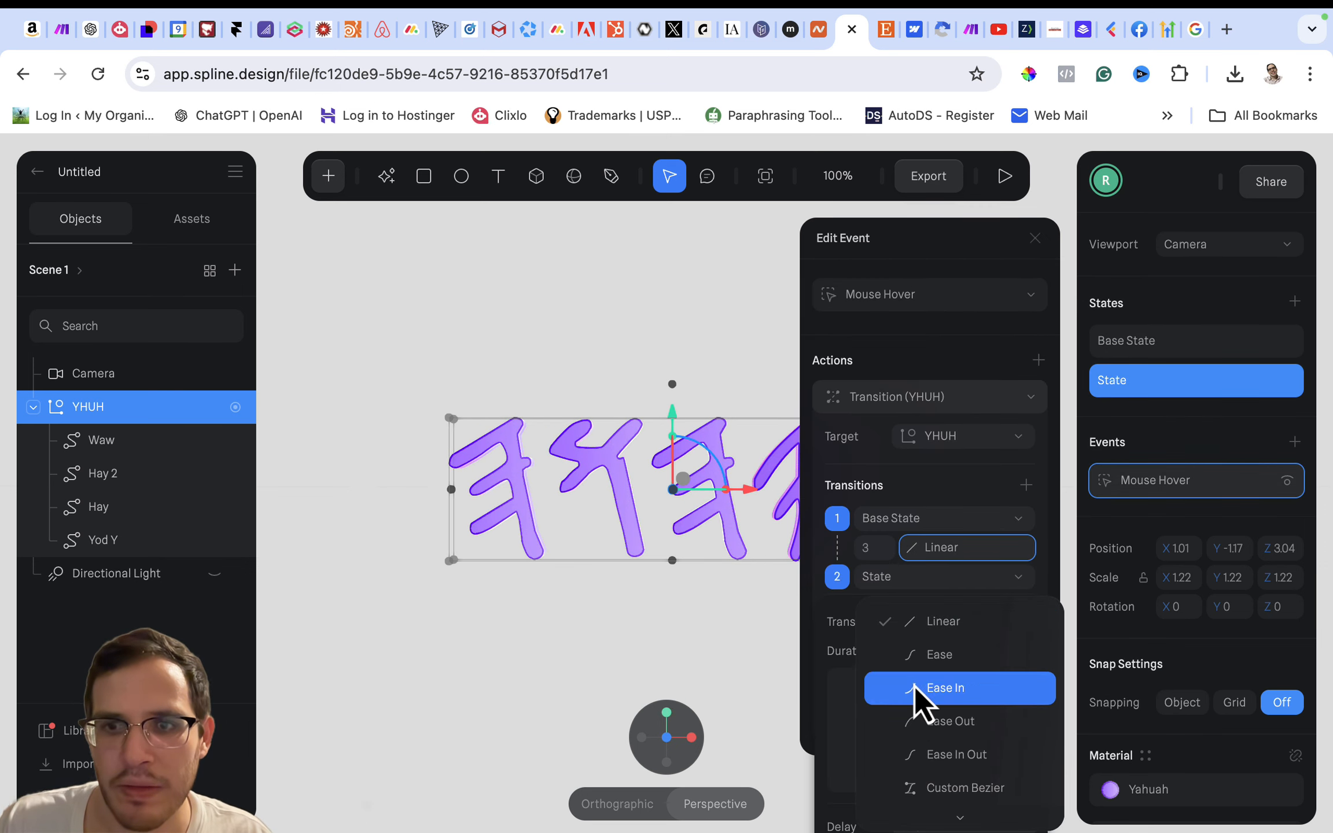
click(929, 805)
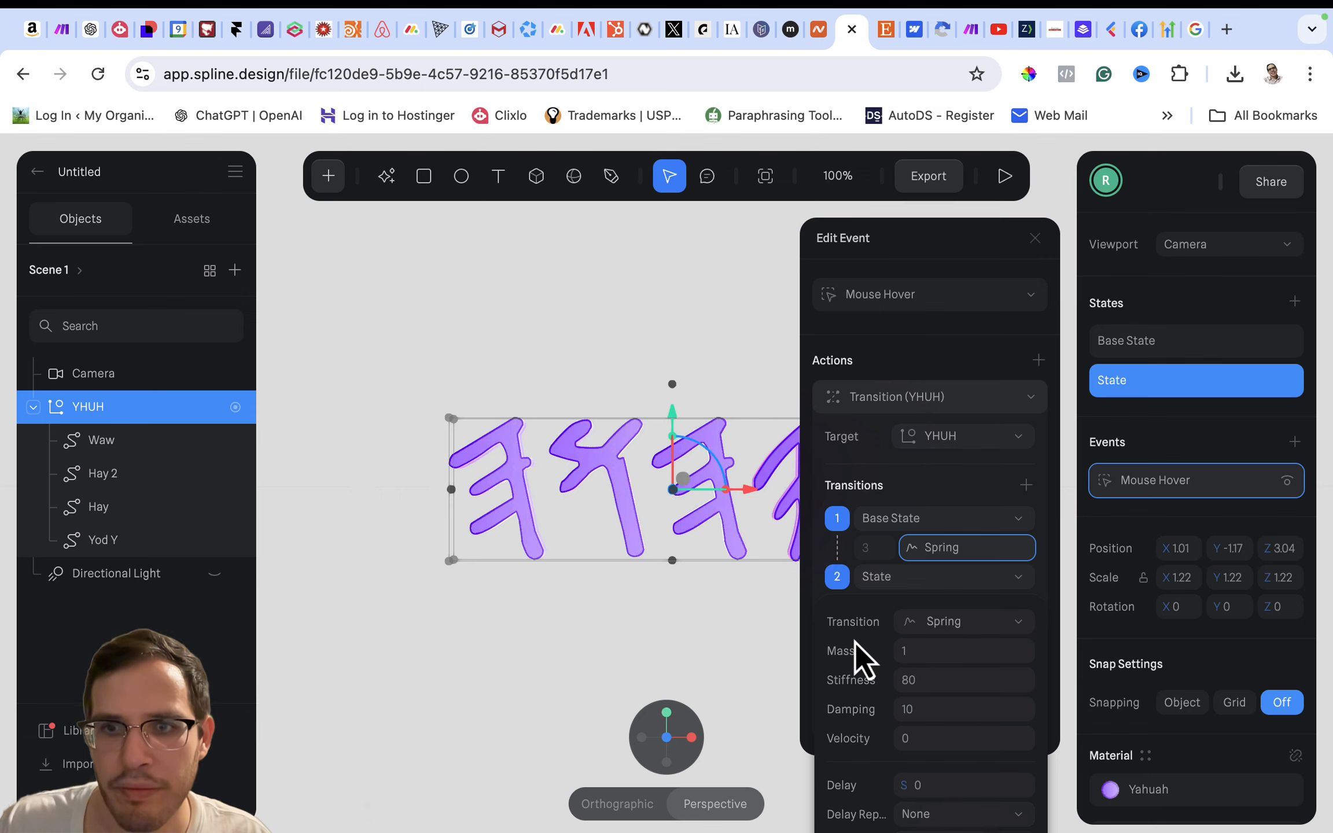
click(908, 685)
key(Return)
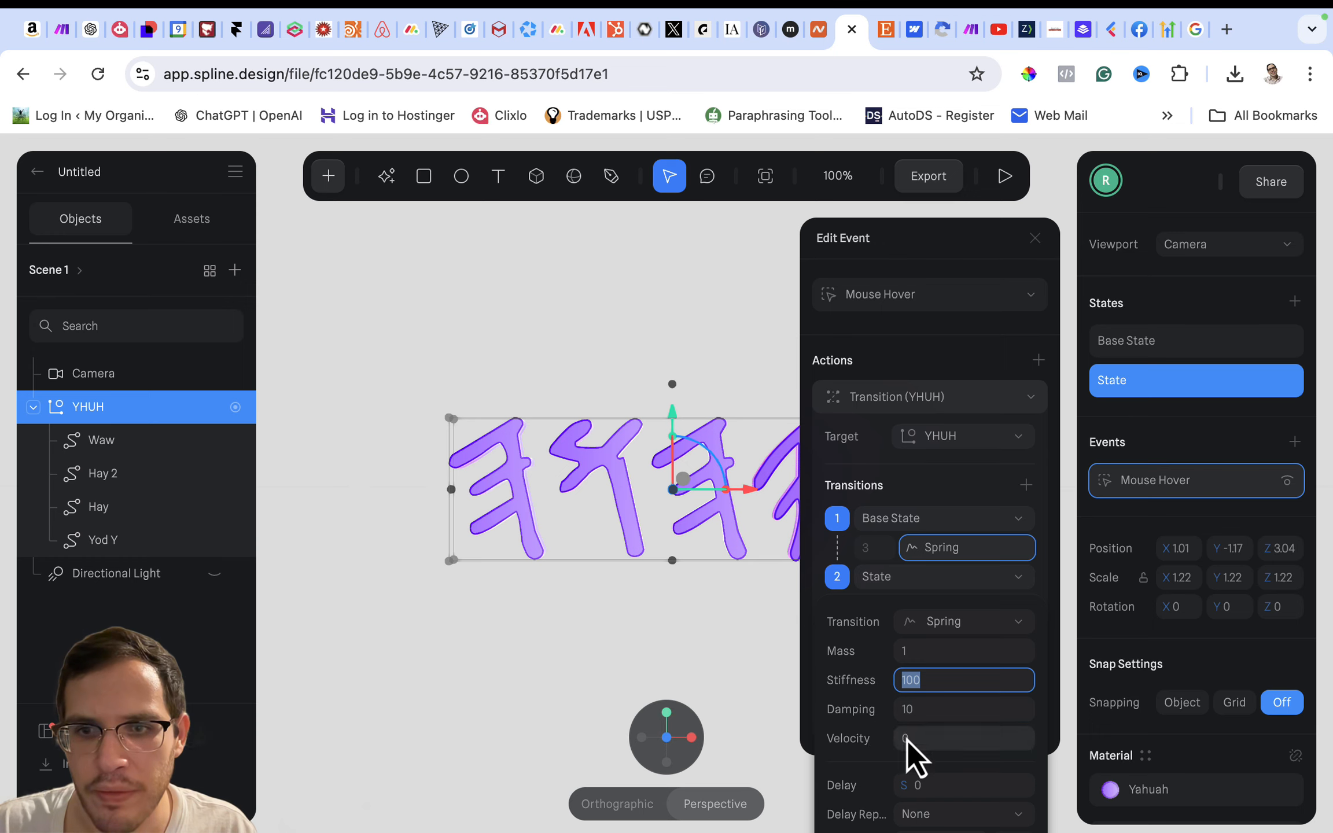
click(908, 711)
text(20)
key(Return)
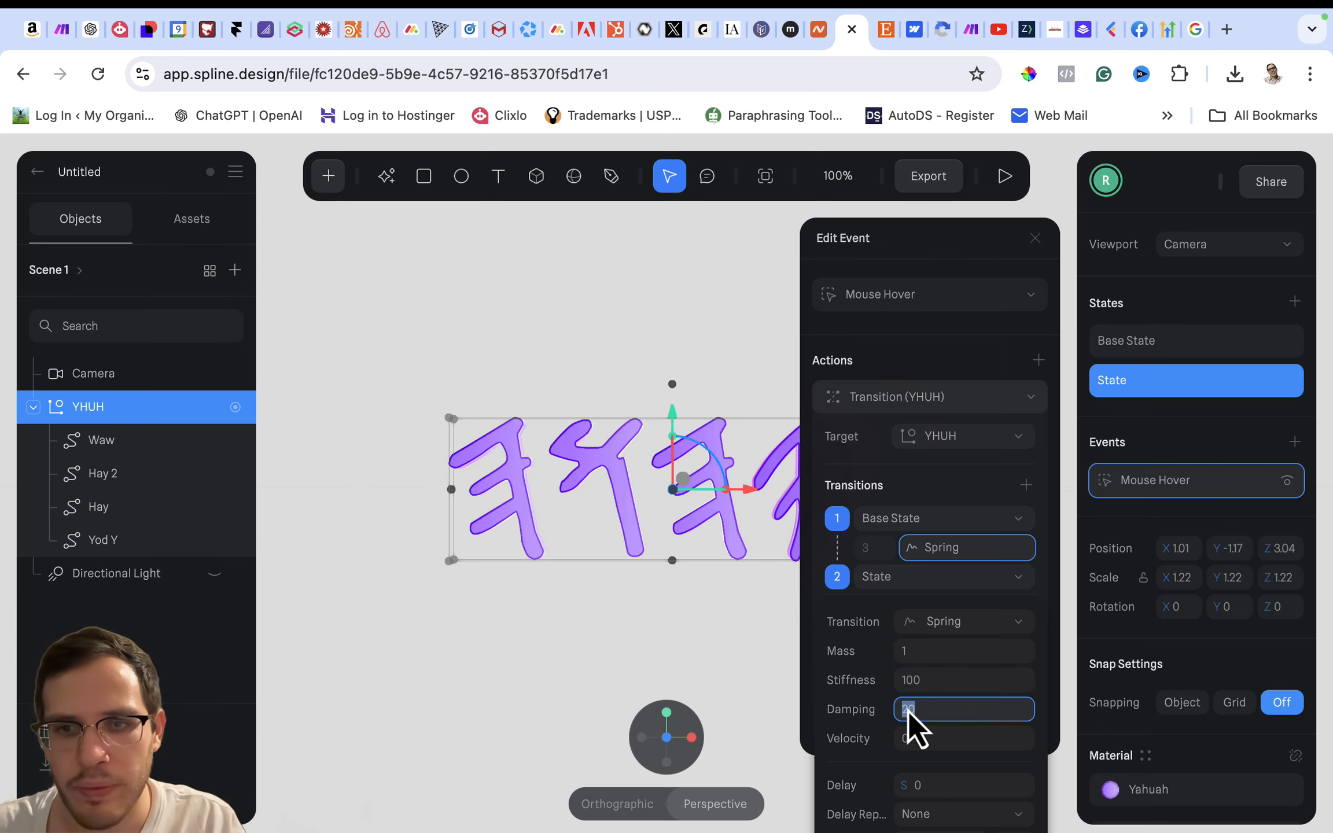
- Preview the stiffer spring hover animation in play mode, then close the event settings
click(1004, 177)
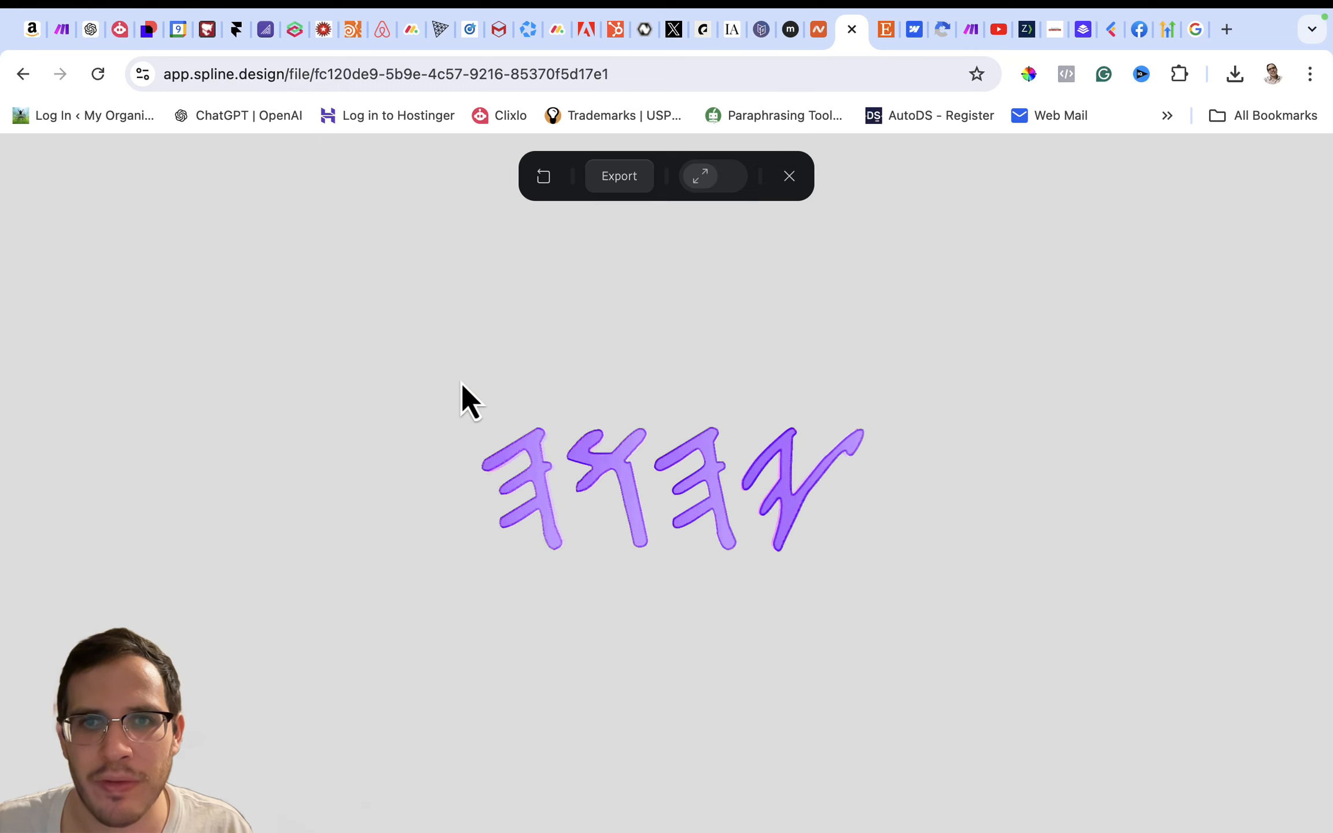
click(789, 176)
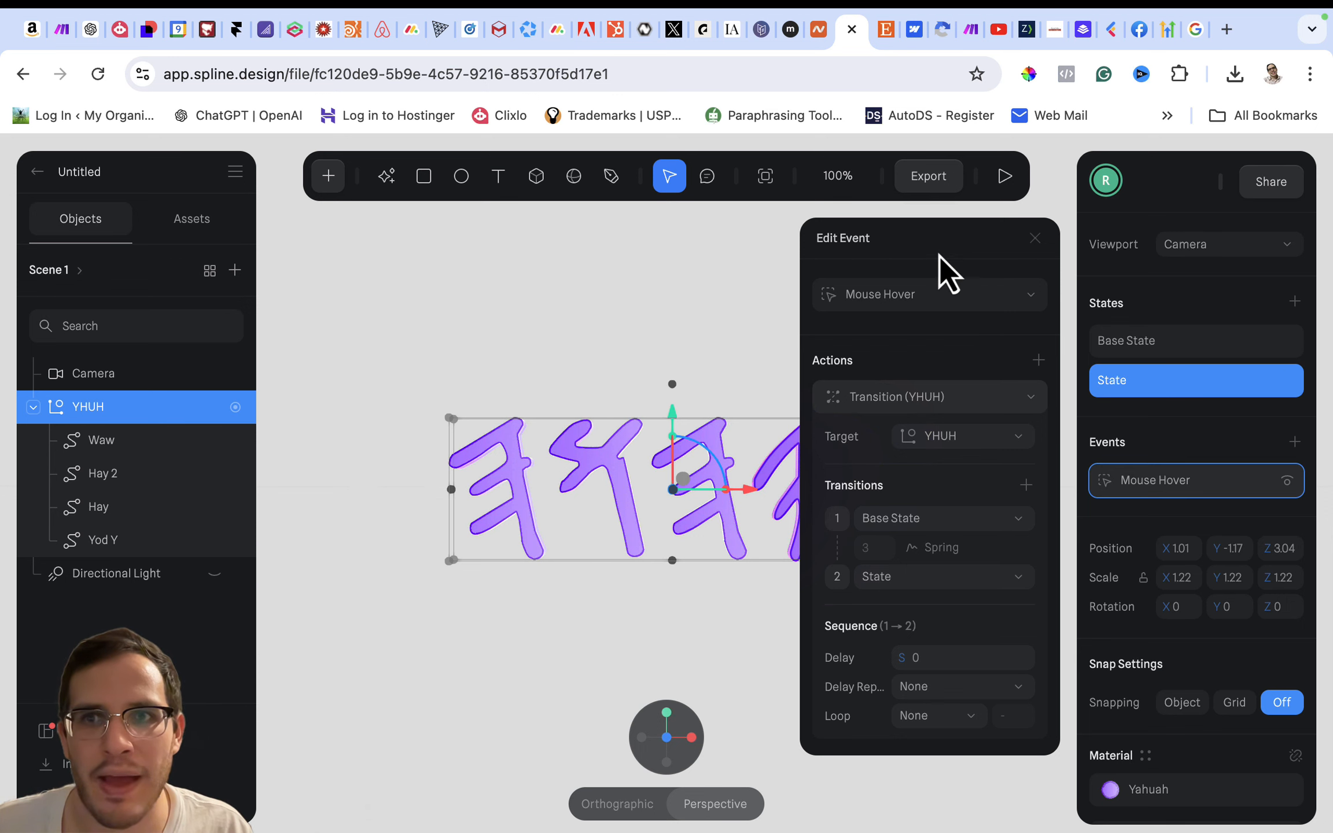
click(1029, 239)
- Update the scene's public URL and run the export performance test
click(927, 176)
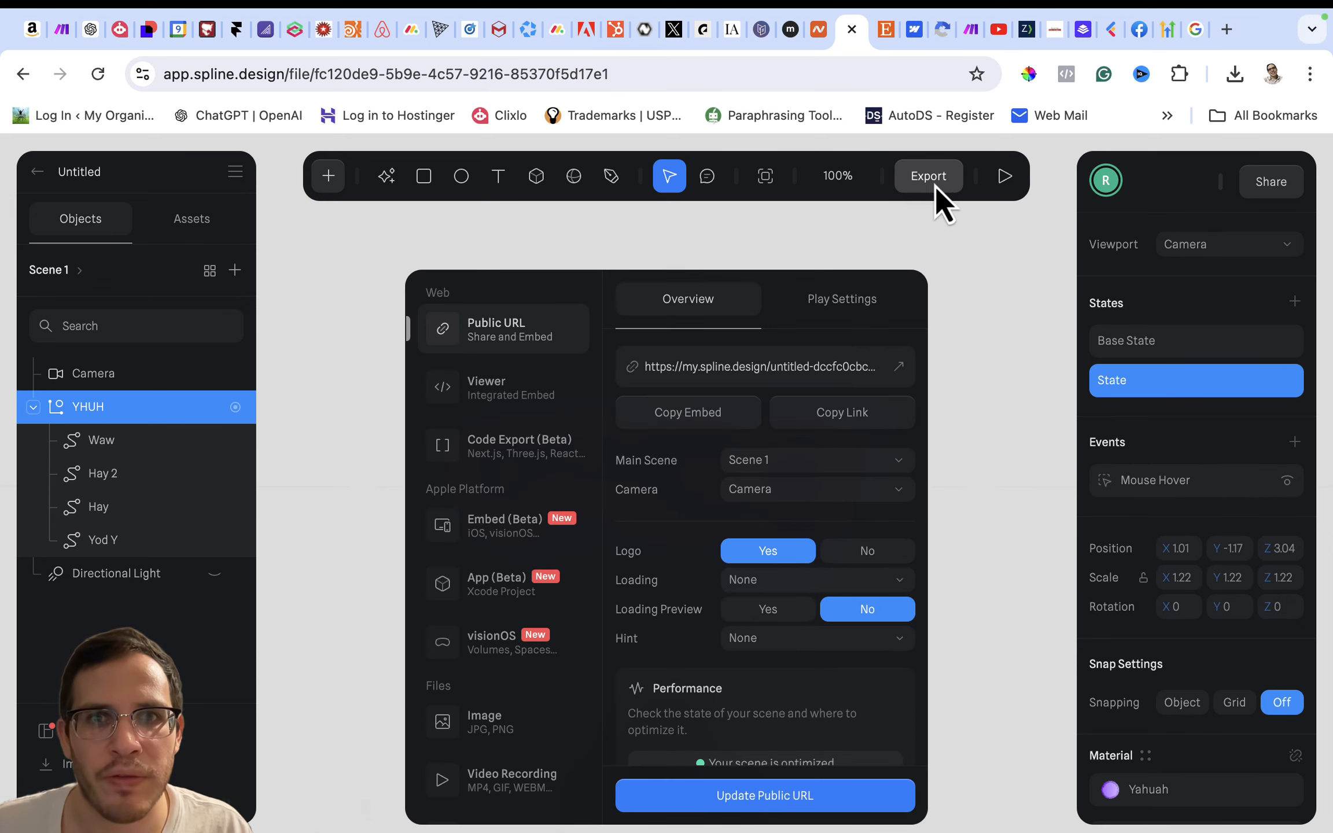
click(810, 798)
scroll(676, 669, down, 2)
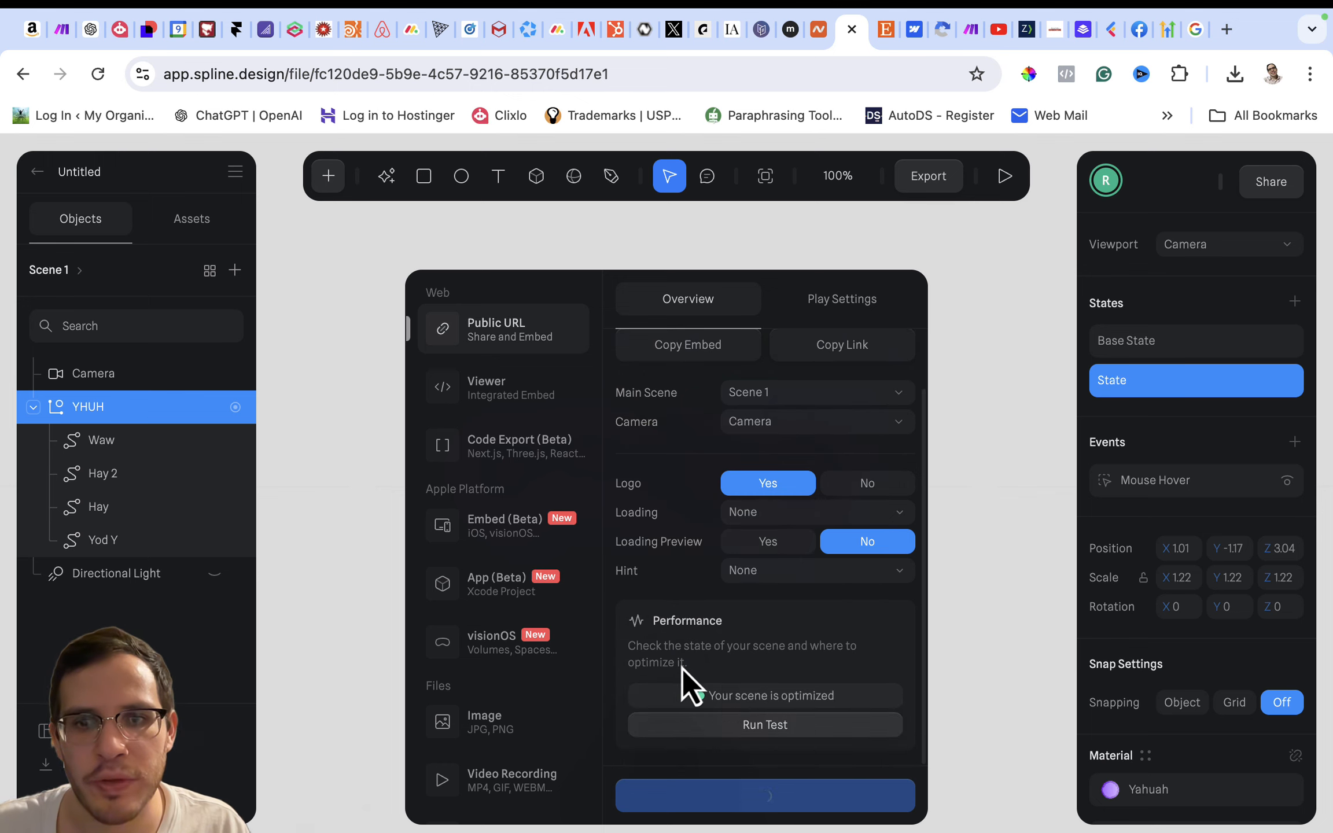
click(746, 728)
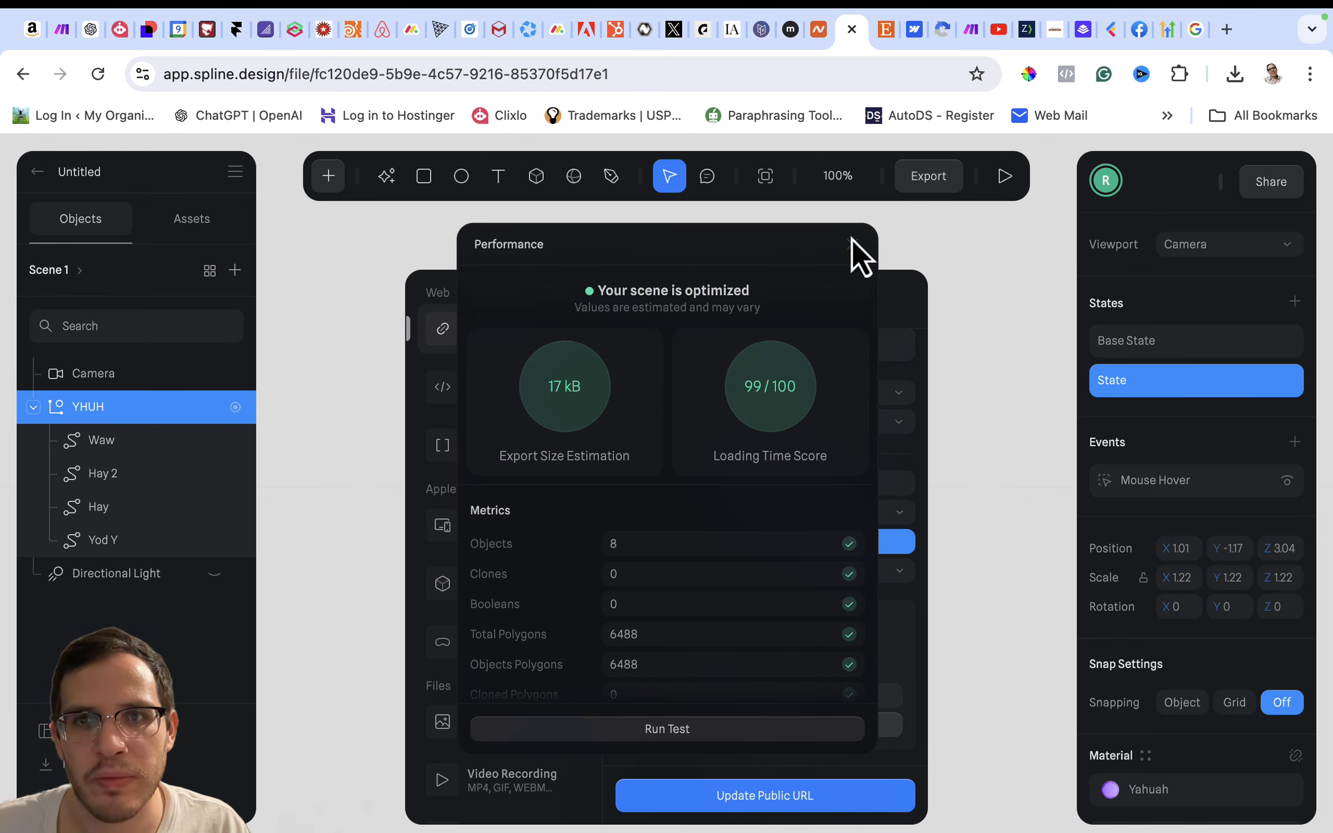
click(849, 243)
scroll(675, 410, up, 2)
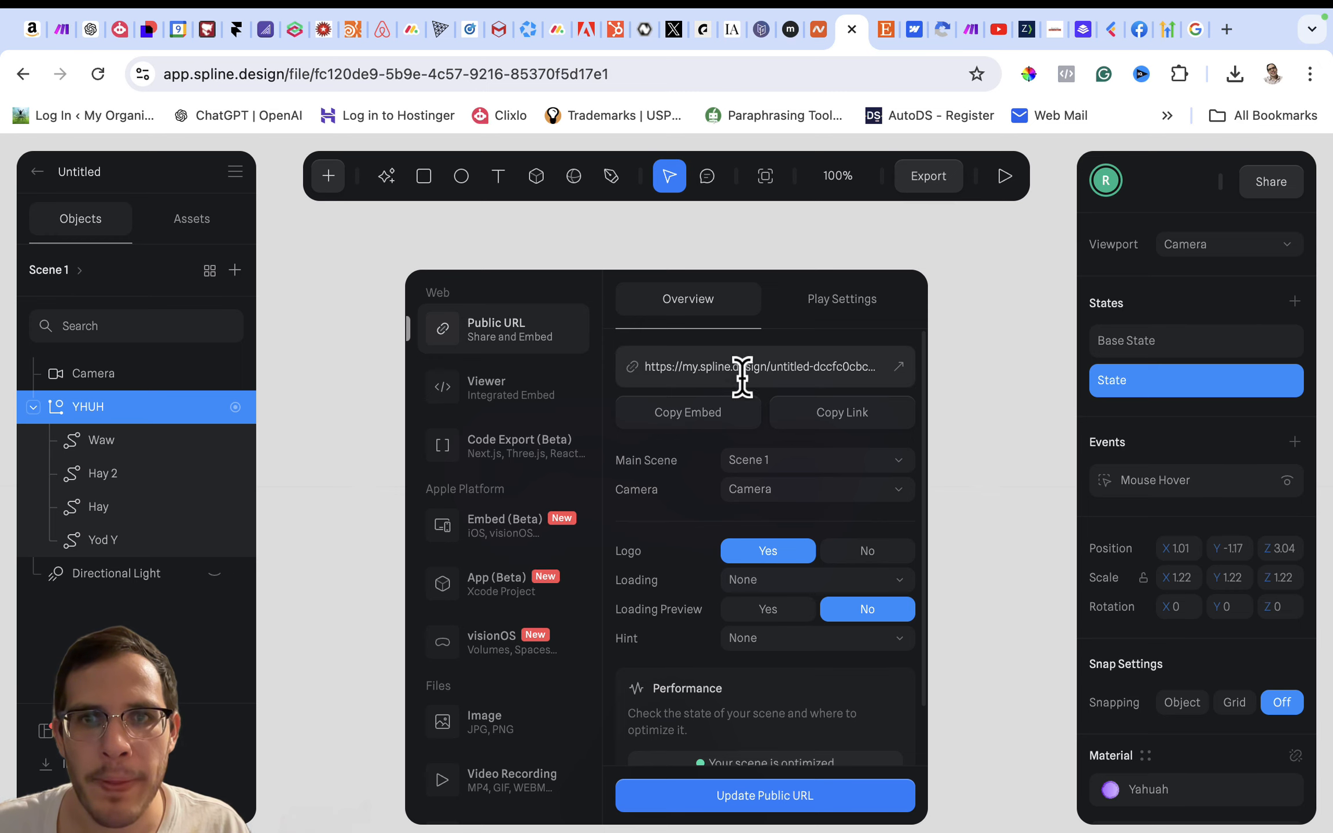
- Open the published scene from its public URL, check the hover animation, and return to the editor
click(900, 370)
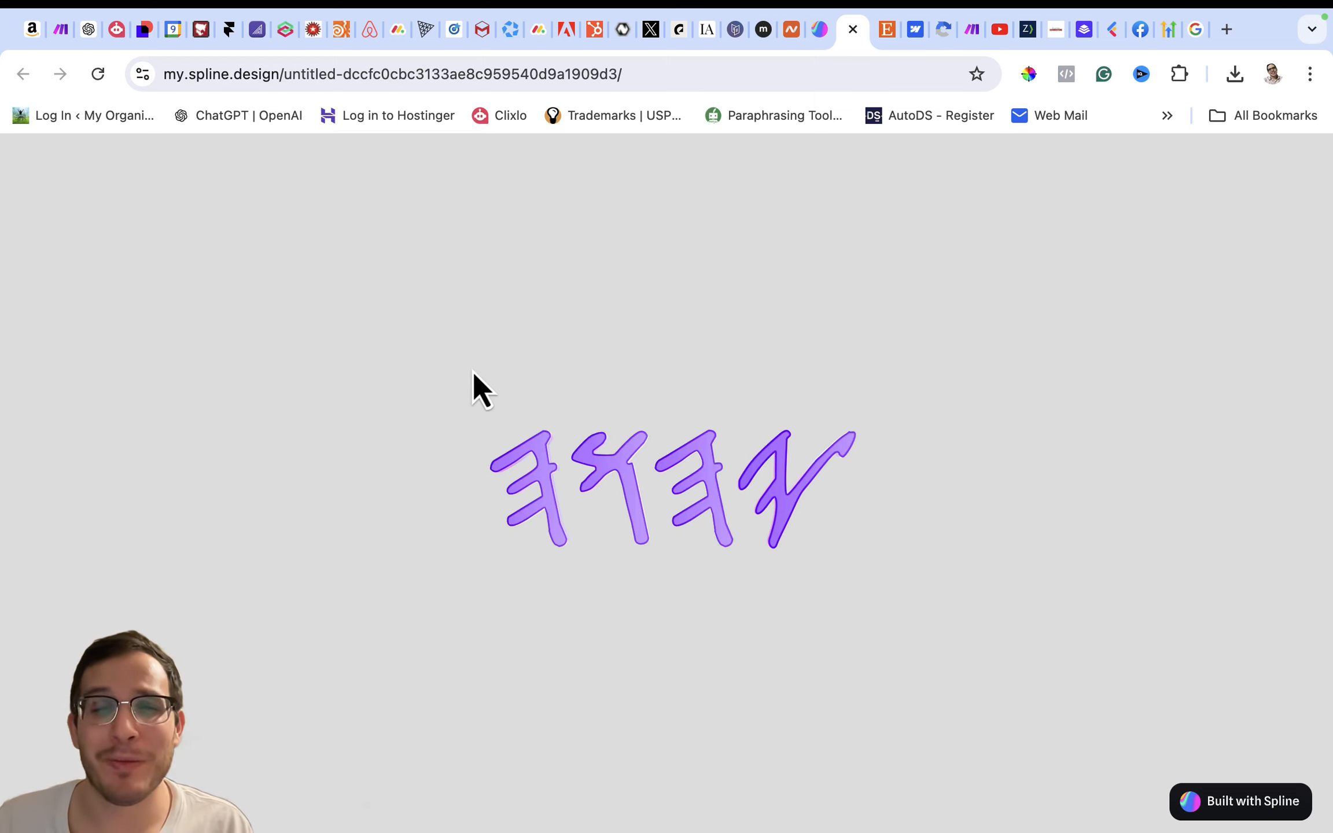
click(848, 36)
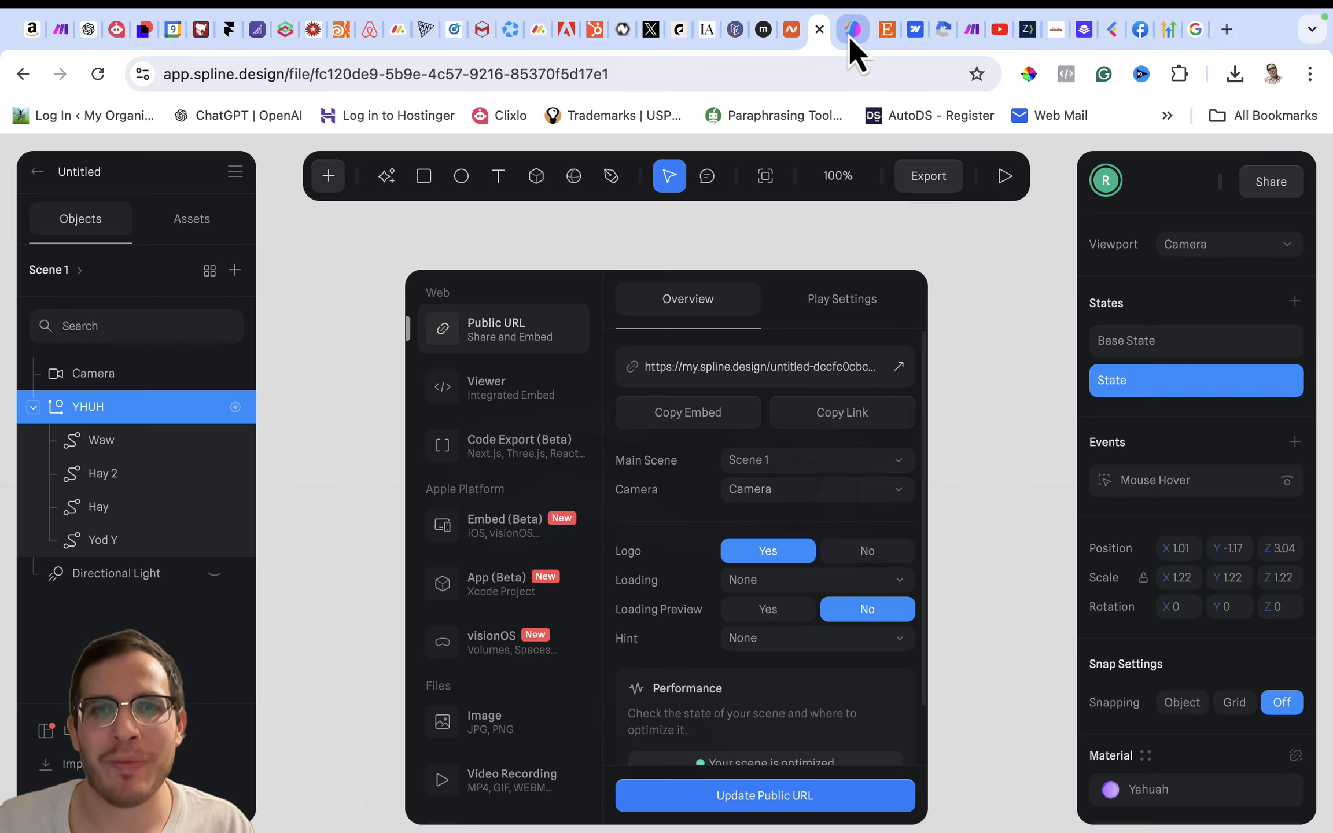
click(982, 293)
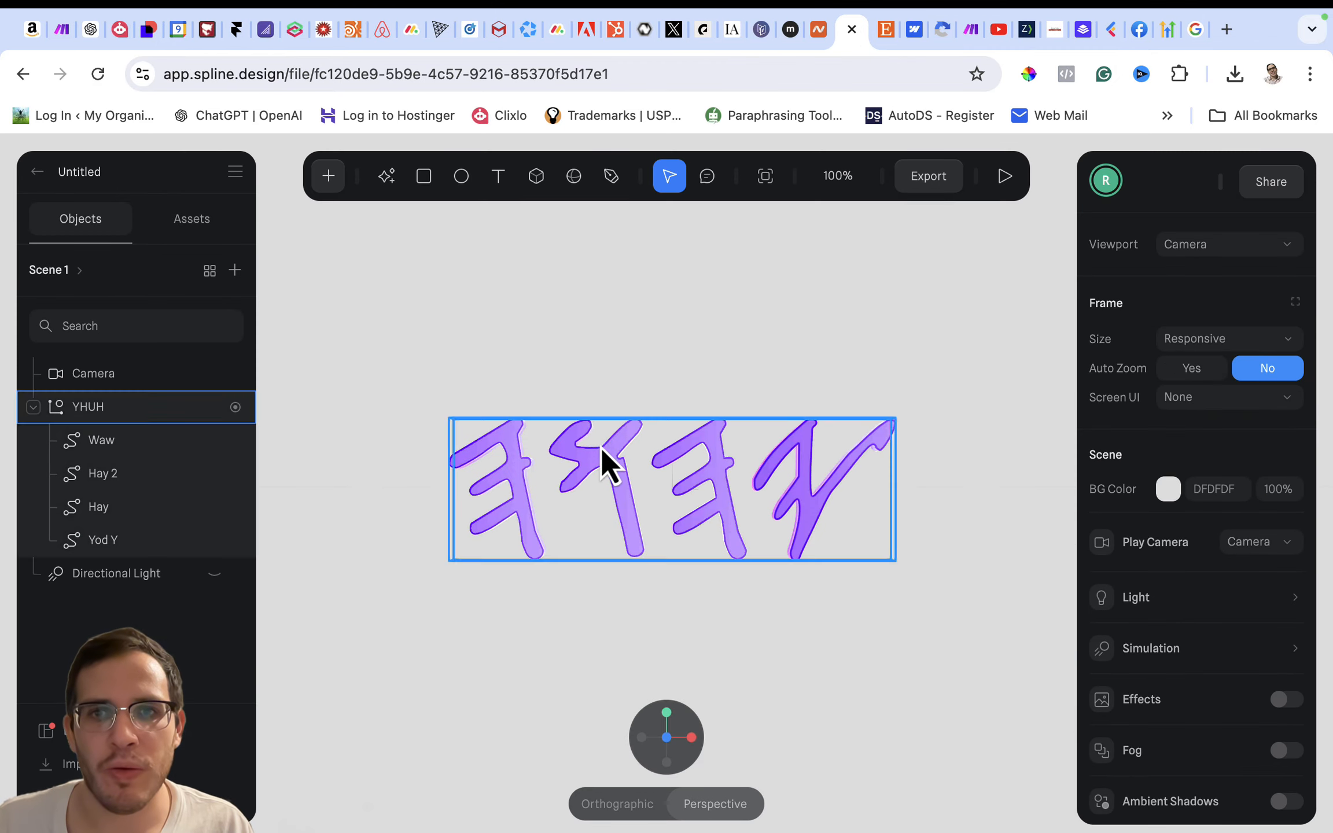
- Try shifting the YHUH group's hover State along X to about 43.39, preview it, and undo the move
click(720, 508)
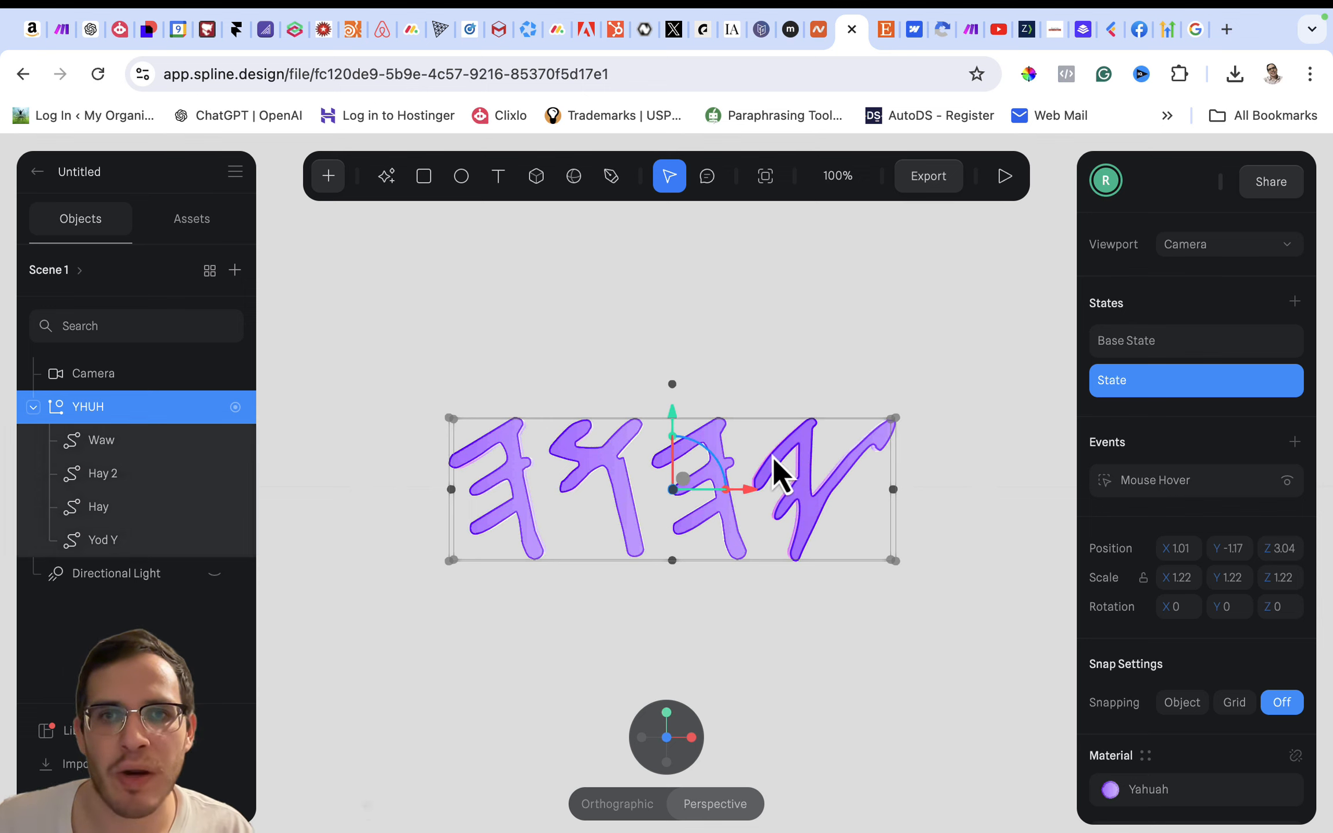
click(1213, 348)
click(1211, 385)
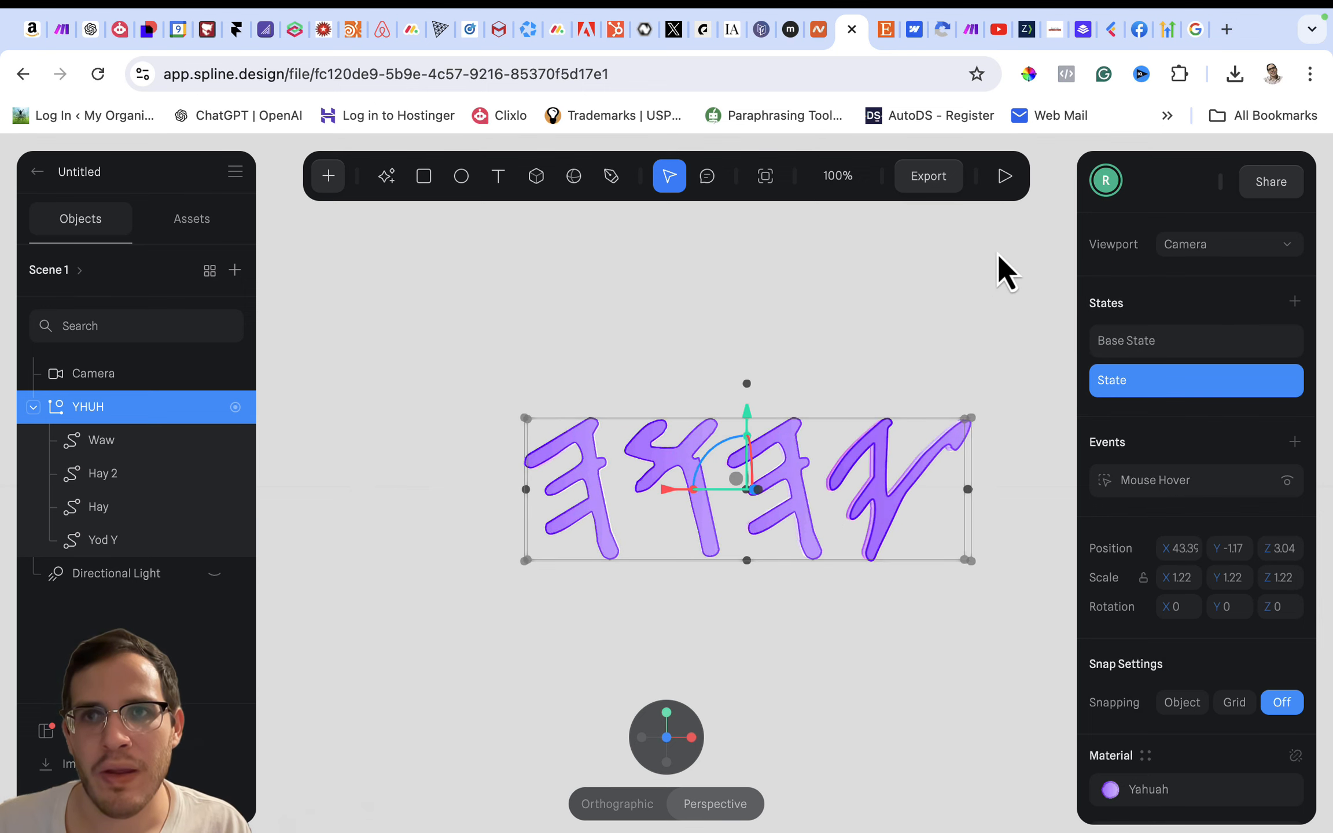
click(1004, 176)
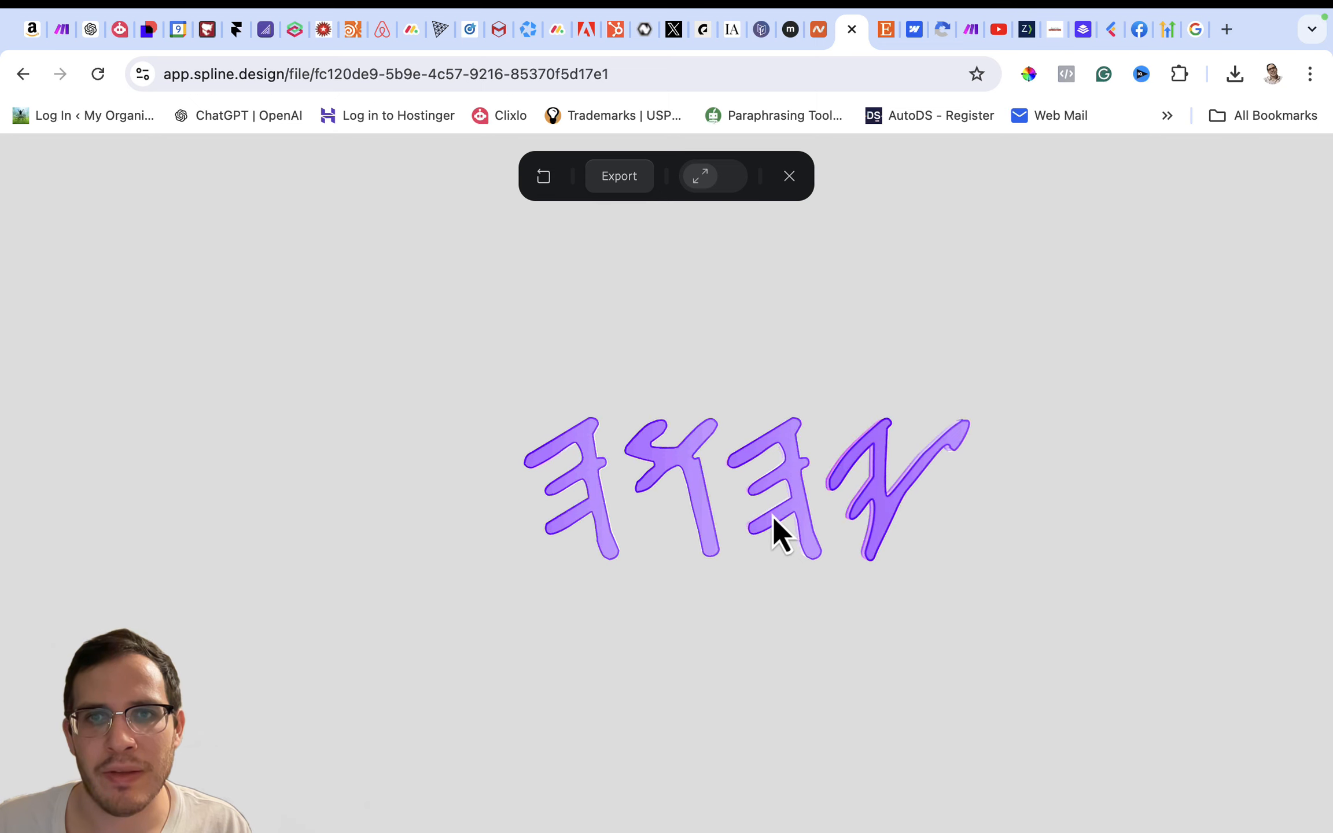
click(798, 182)
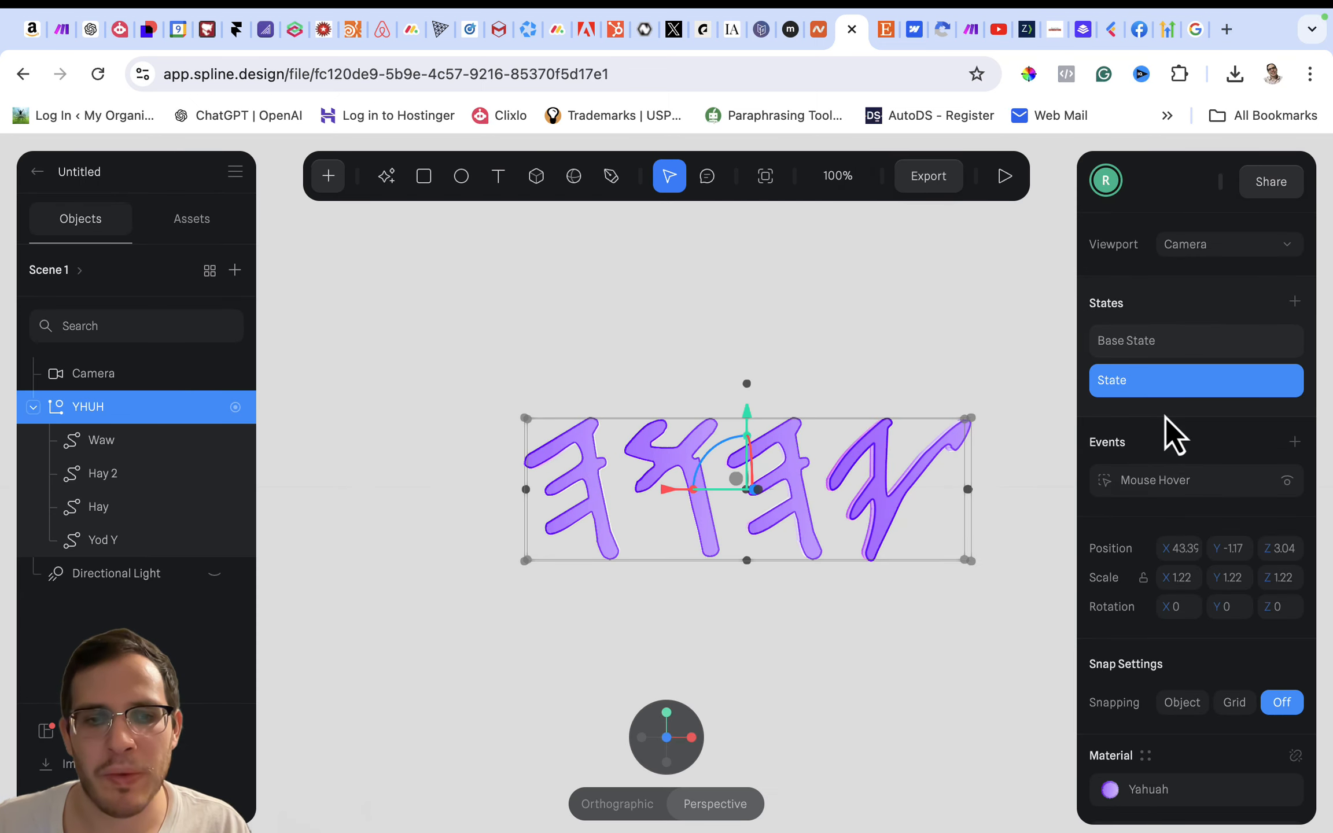
key(super+z)
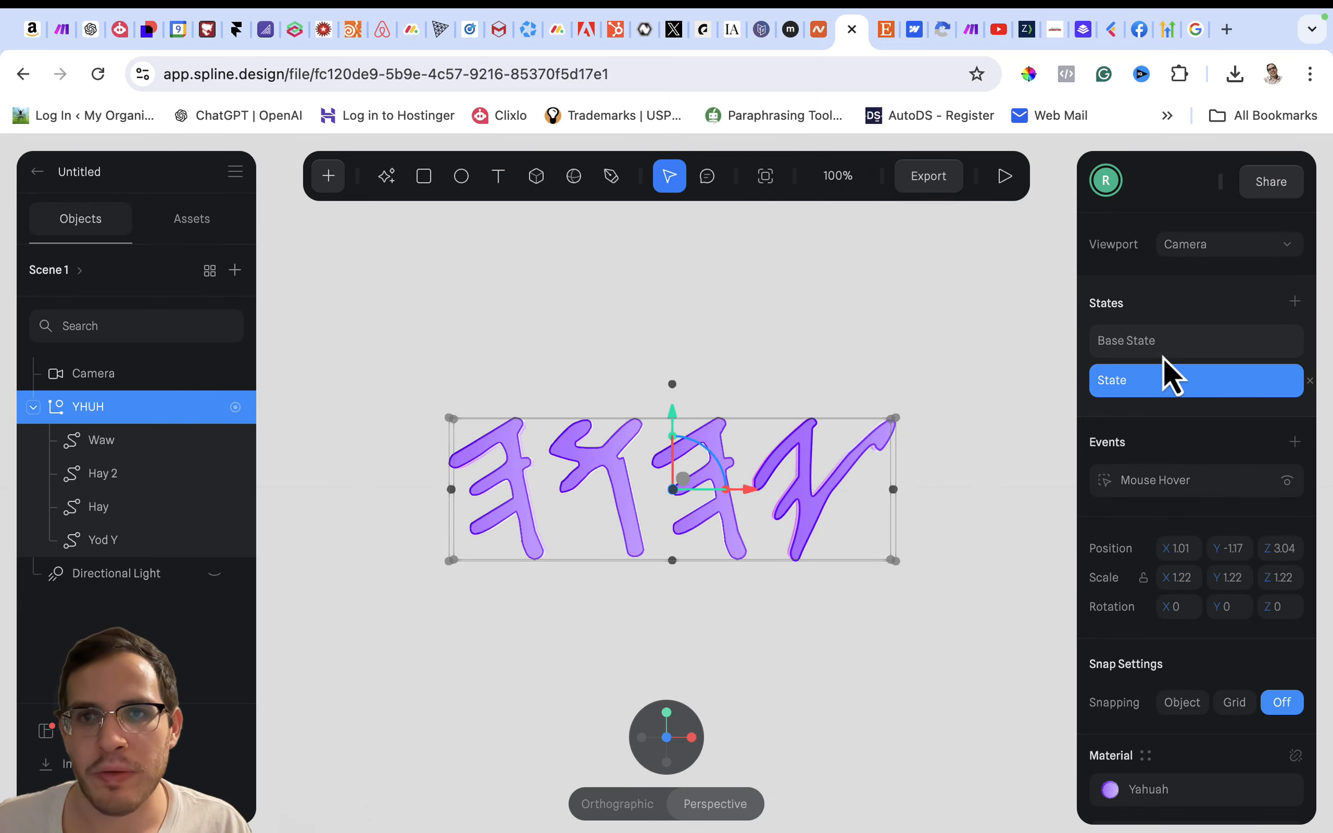
- Compare the YHUH group's Base State with its enlarged State by switching between the two
click(1163, 357)
click(1168, 388)
click(1168, 345)
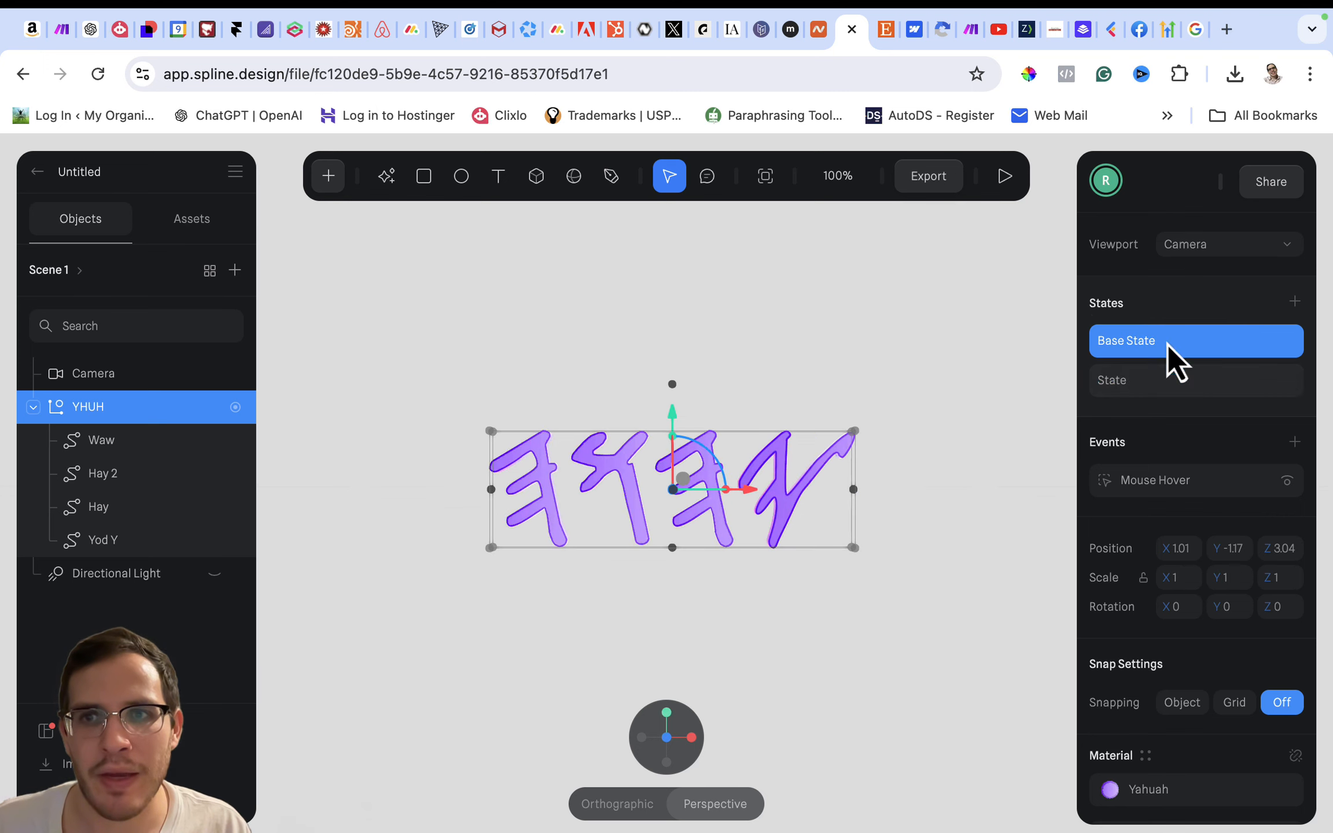
click(1166, 379)
click(1166, 340)
click(1164, 390)
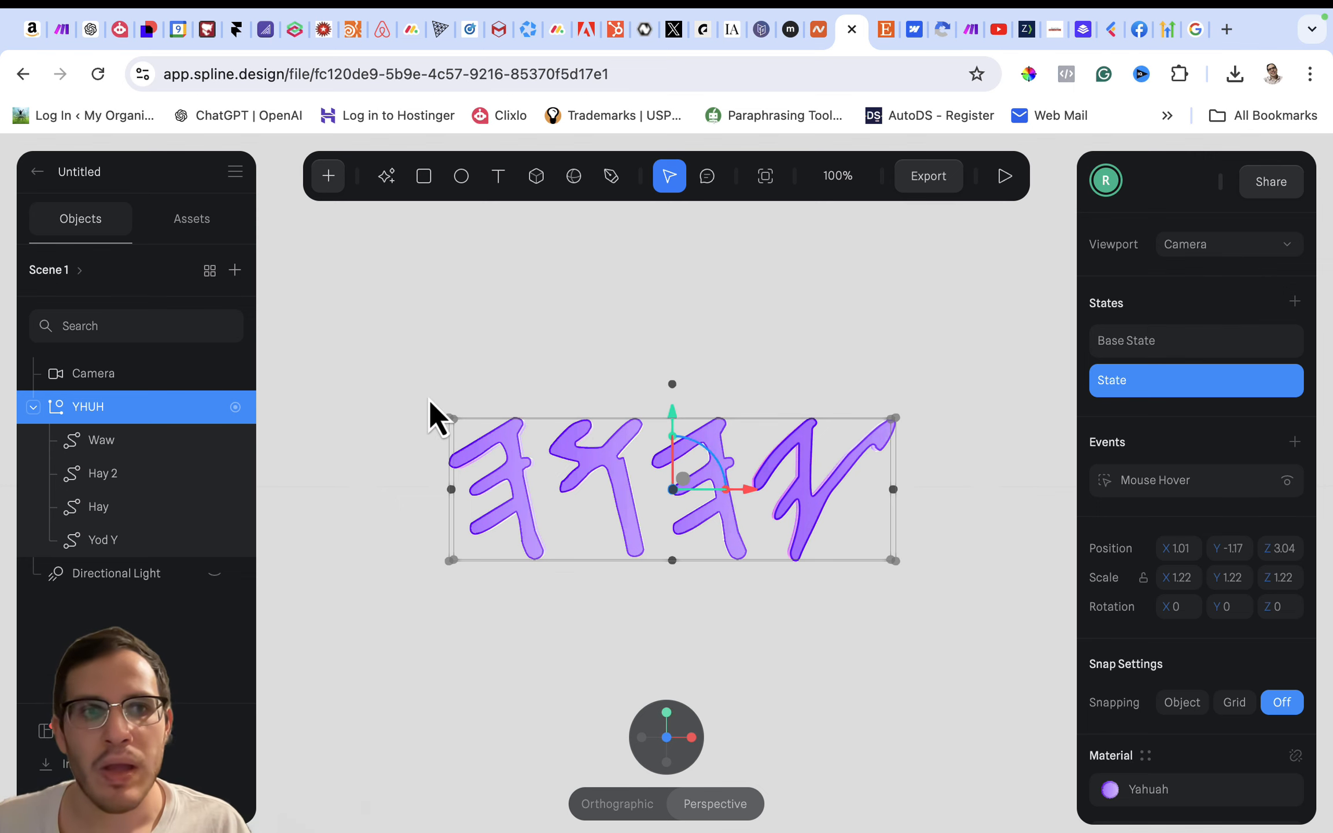
- Unhide the Directional Light and move it along the Z axis to about 709.6
scroll(429, 399, down, 4)
click(214, 574)
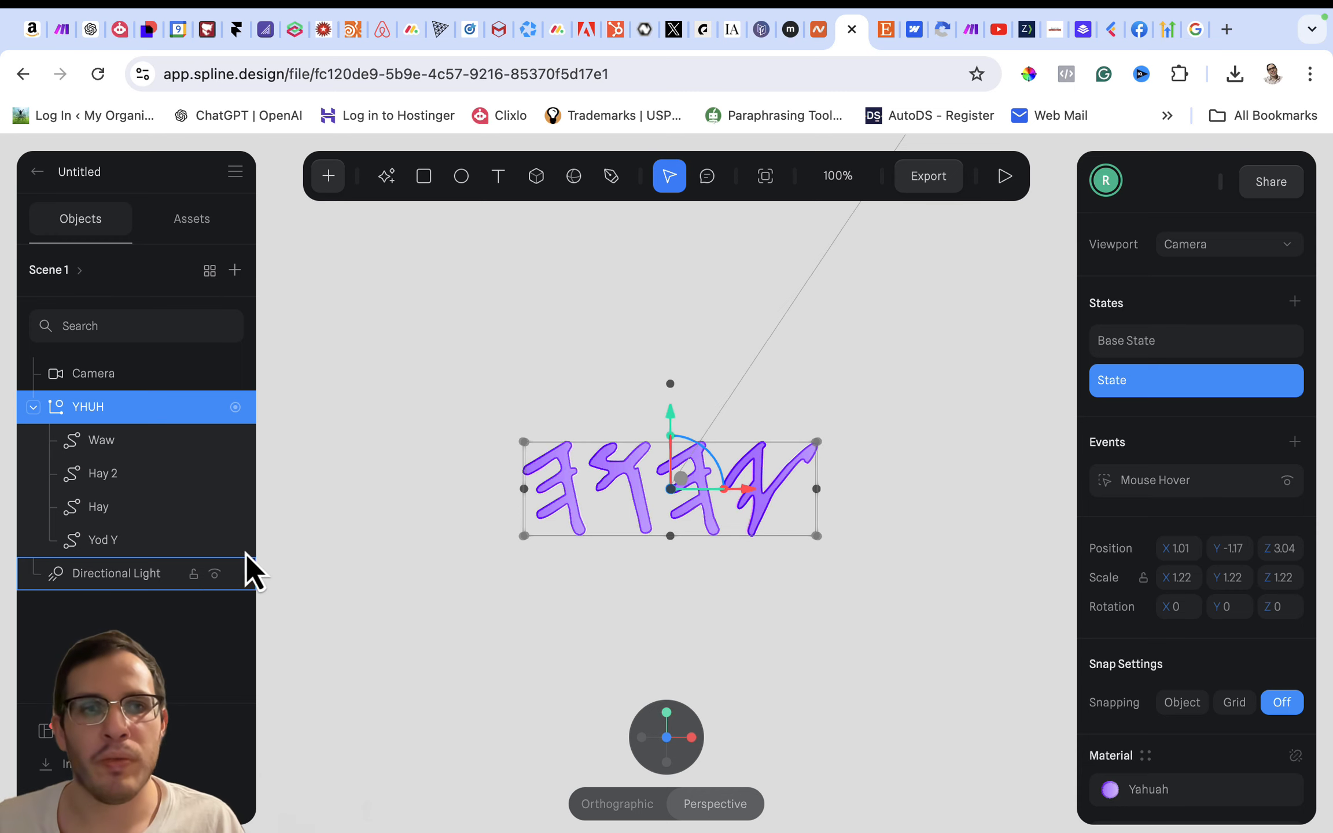
scroll(346, 499, down, 5)
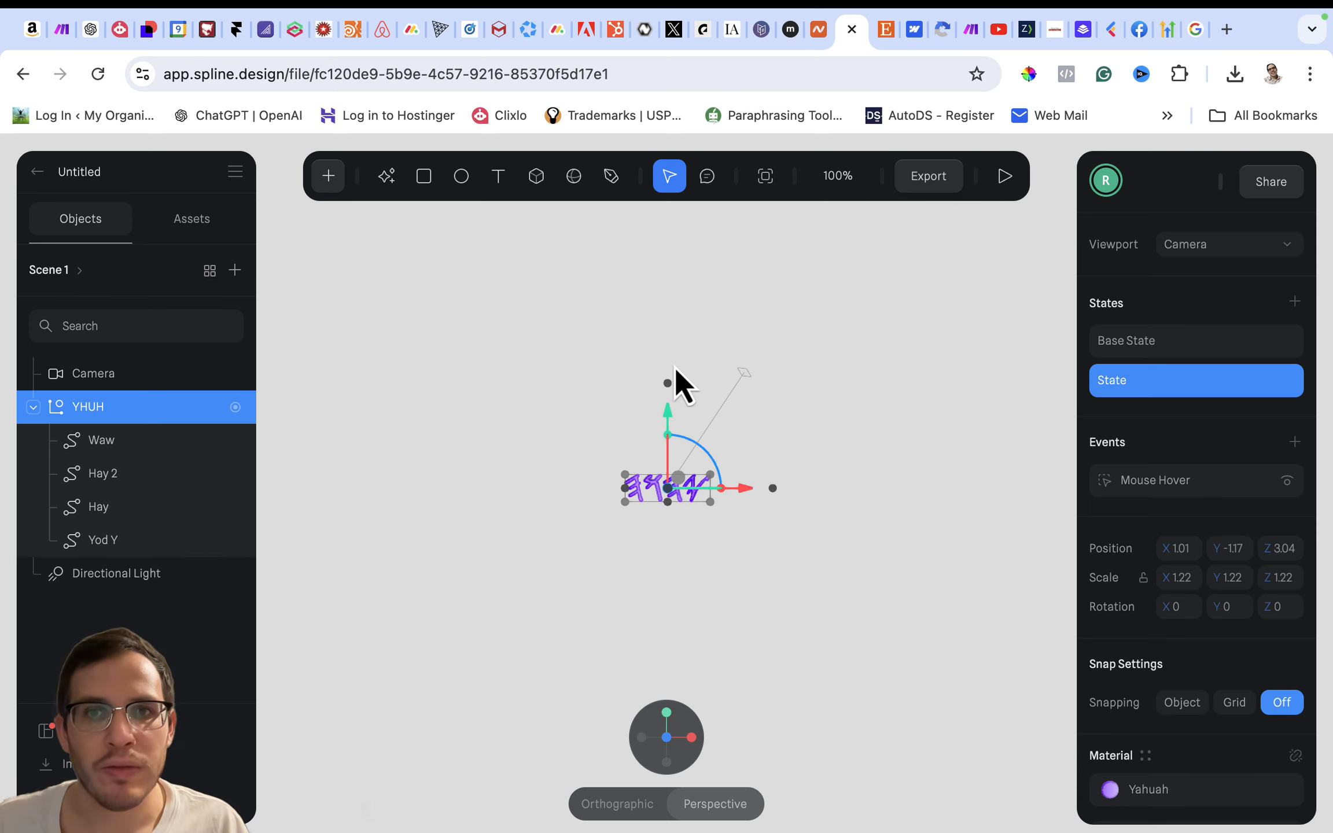
click(744, 376)
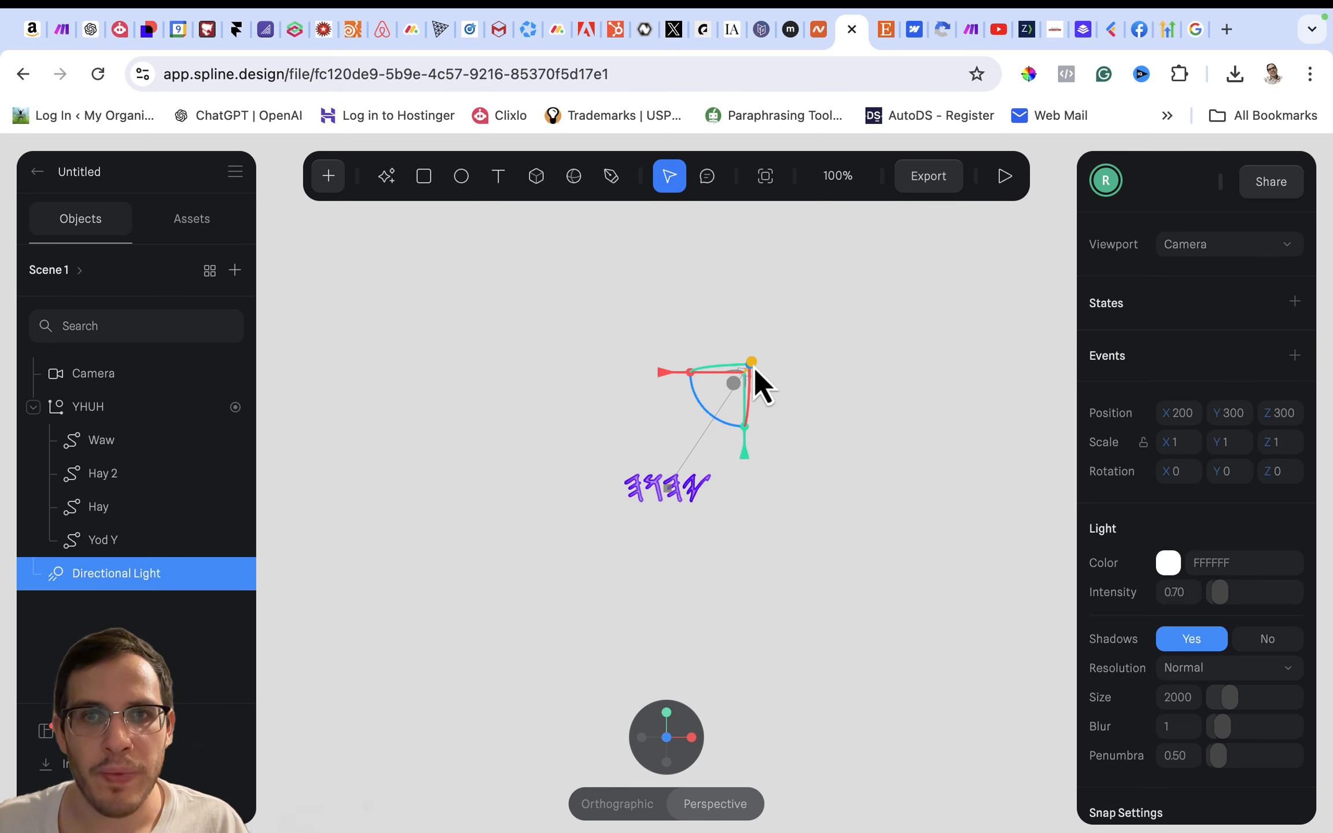
drag(753, 367, 850, 387)
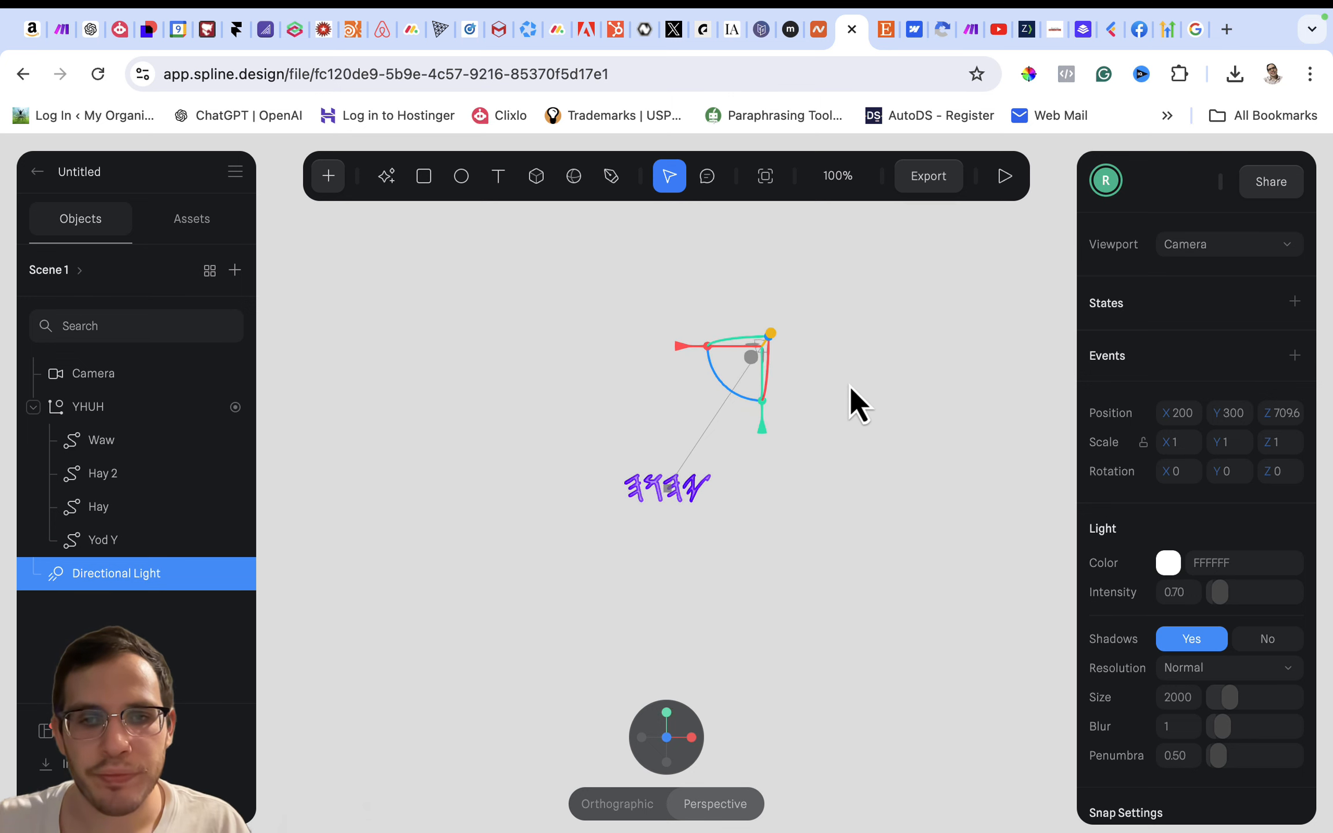
click(753, 747)
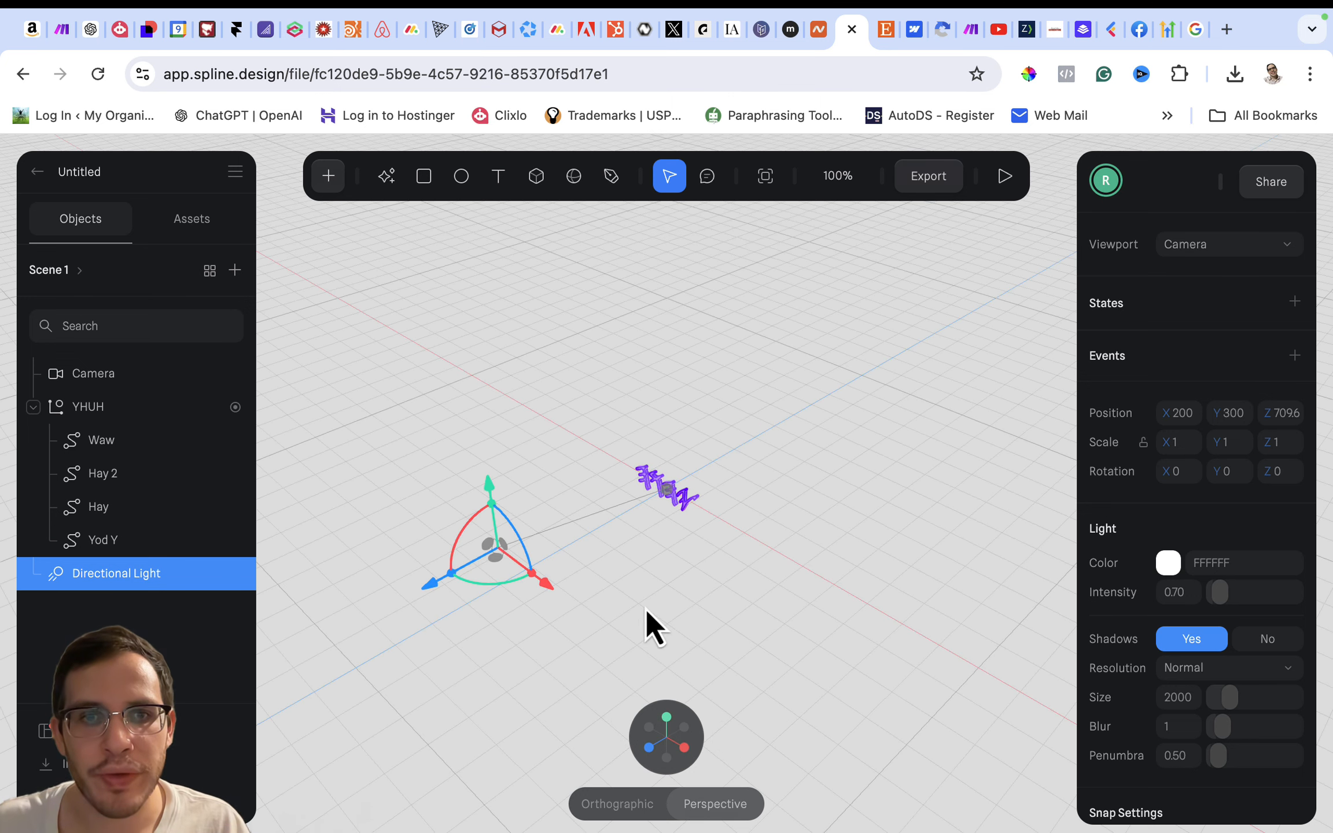
- Reposition the Directional Light at about X 38.12 and Z 413.94 with an X rotation of about -29, and preview the scene
drag(543, 586, 495, 553)
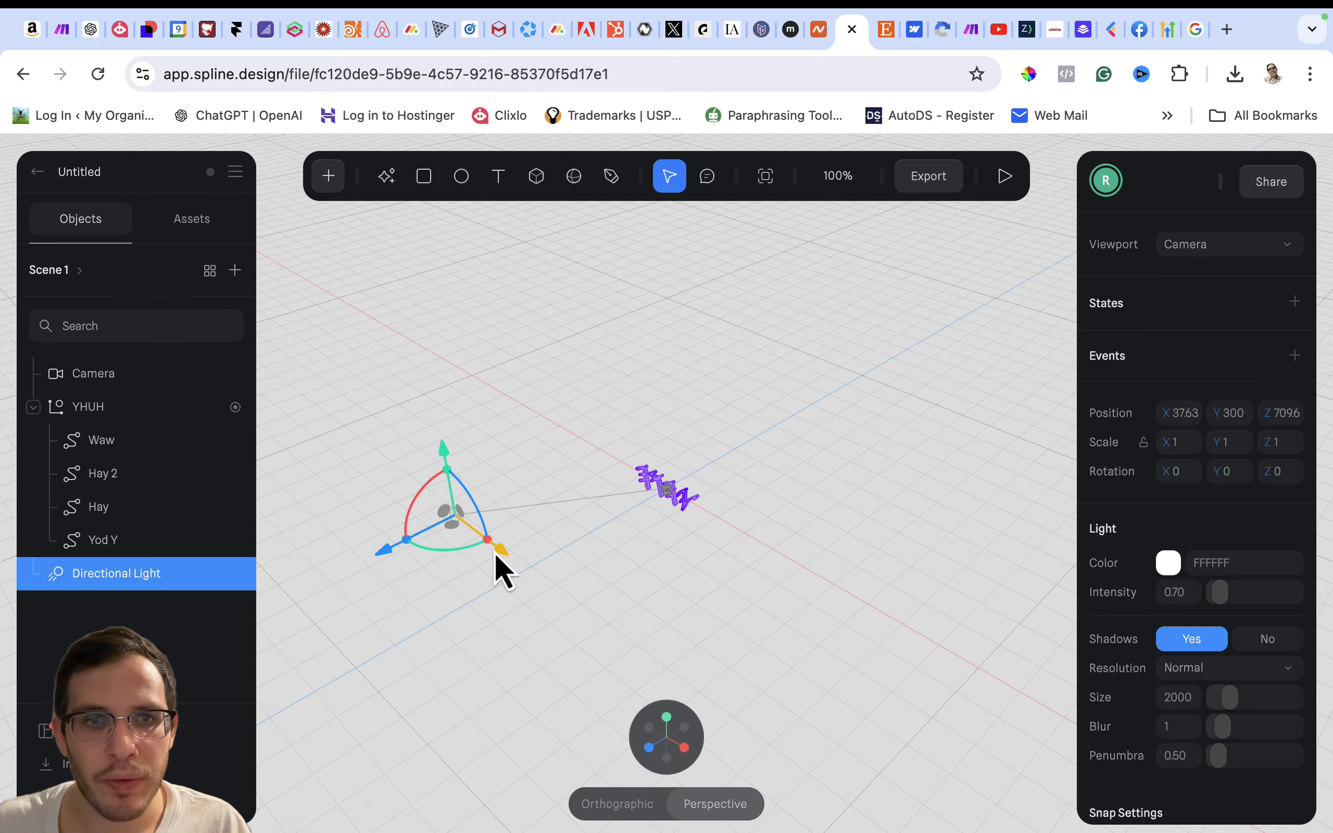
drag(387, 558, 512, 519)
mouse_move(536, 435)
mouse_down()
mouse_move(565, 419)
mouse_move(544, 431)
mouse_up()
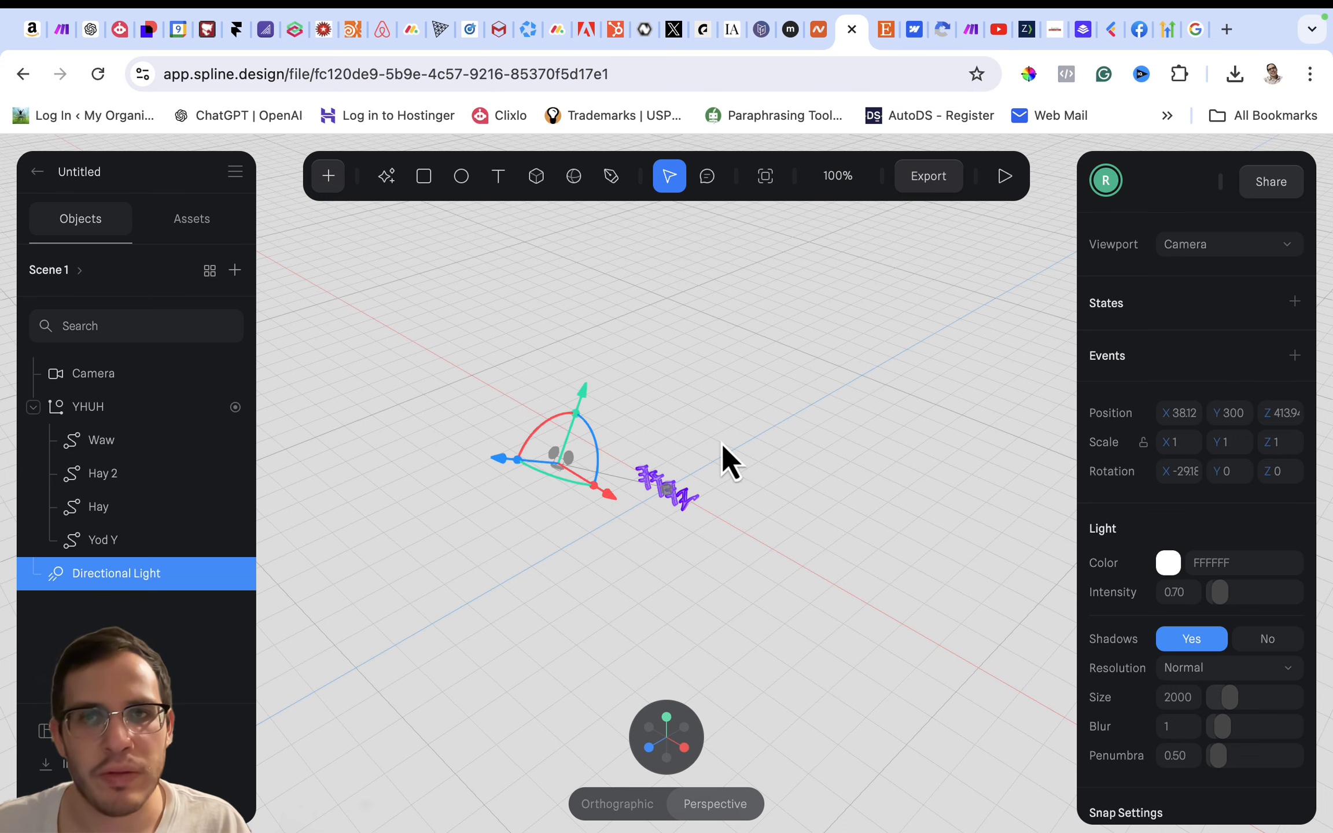
click(1005, 176)
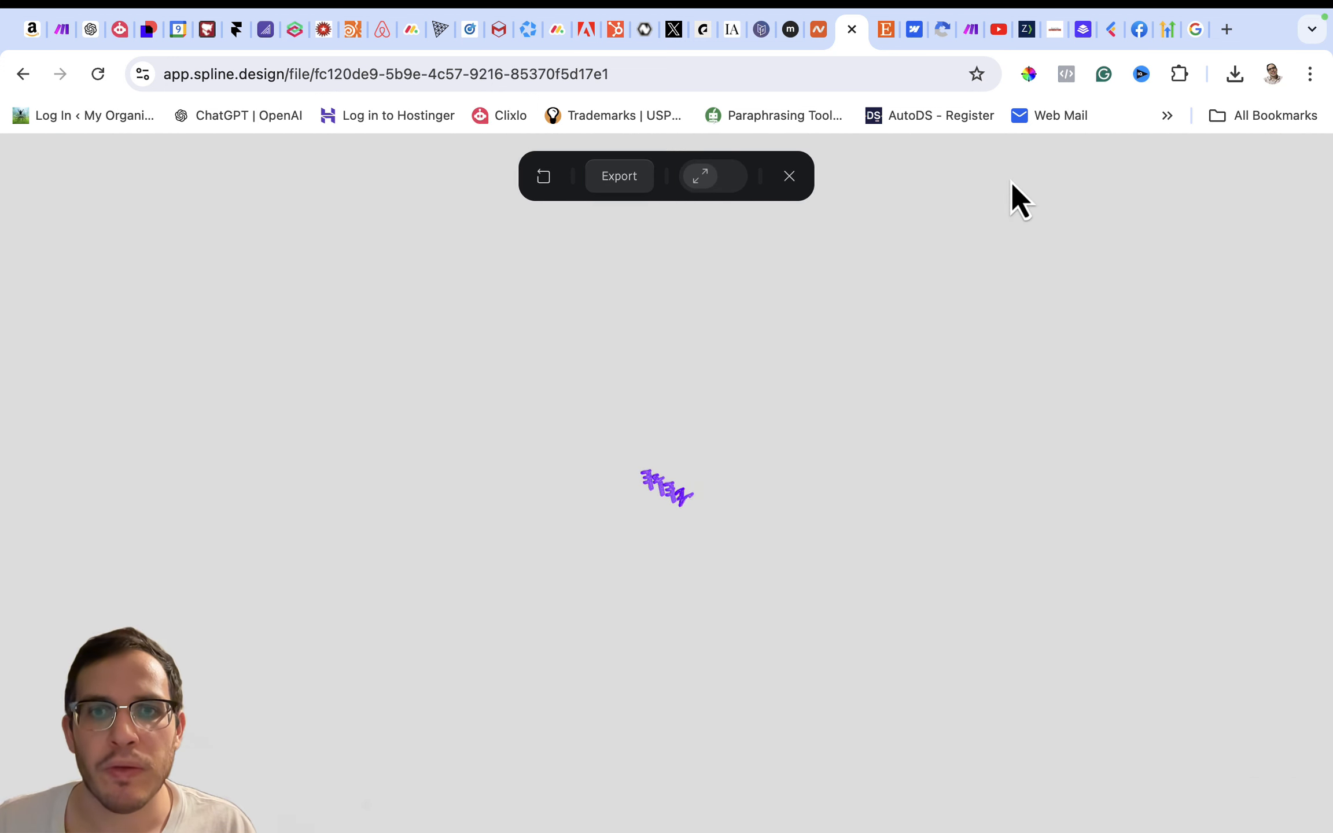
click(787, 176)
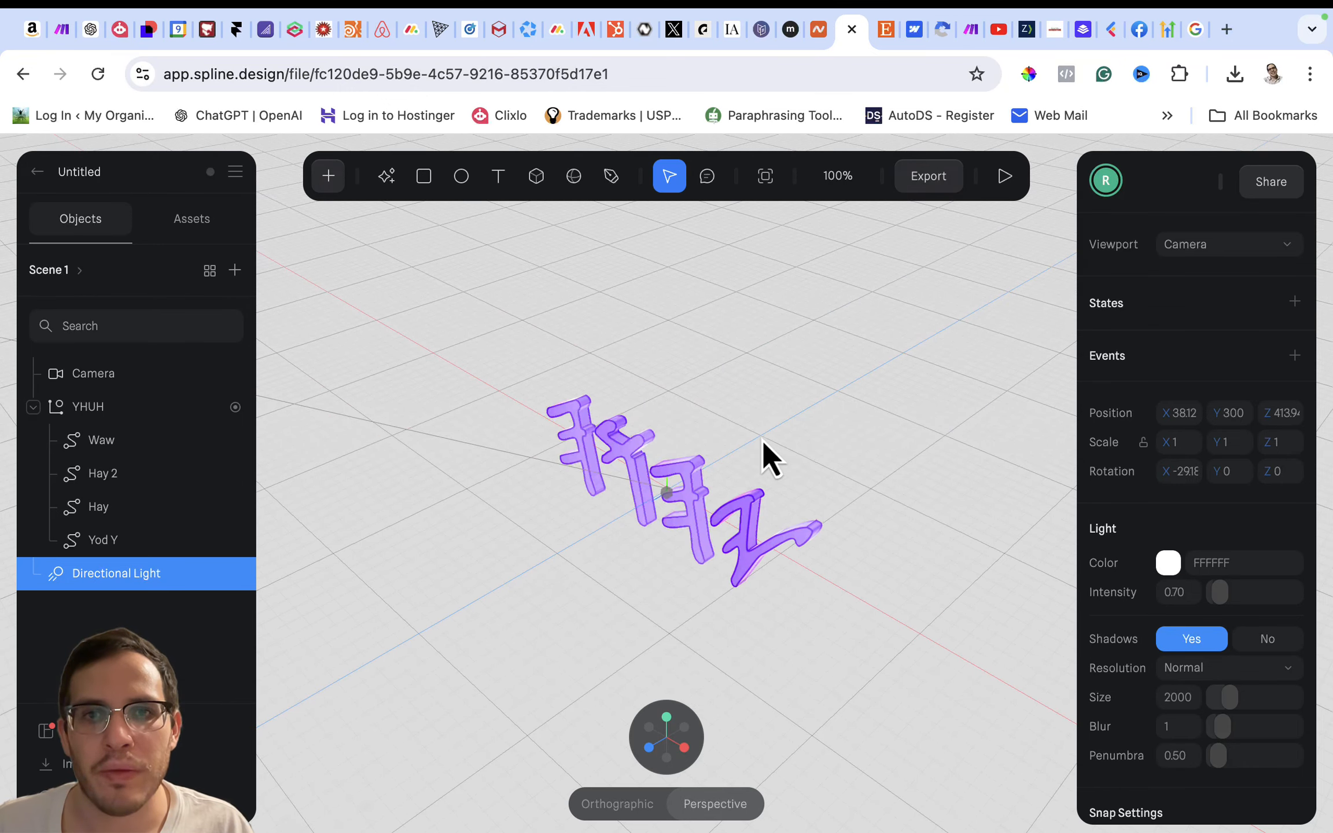
- Switch the viewport to Personal Camera and examine the four letters from the front at different magnifications
click(1223, 246)
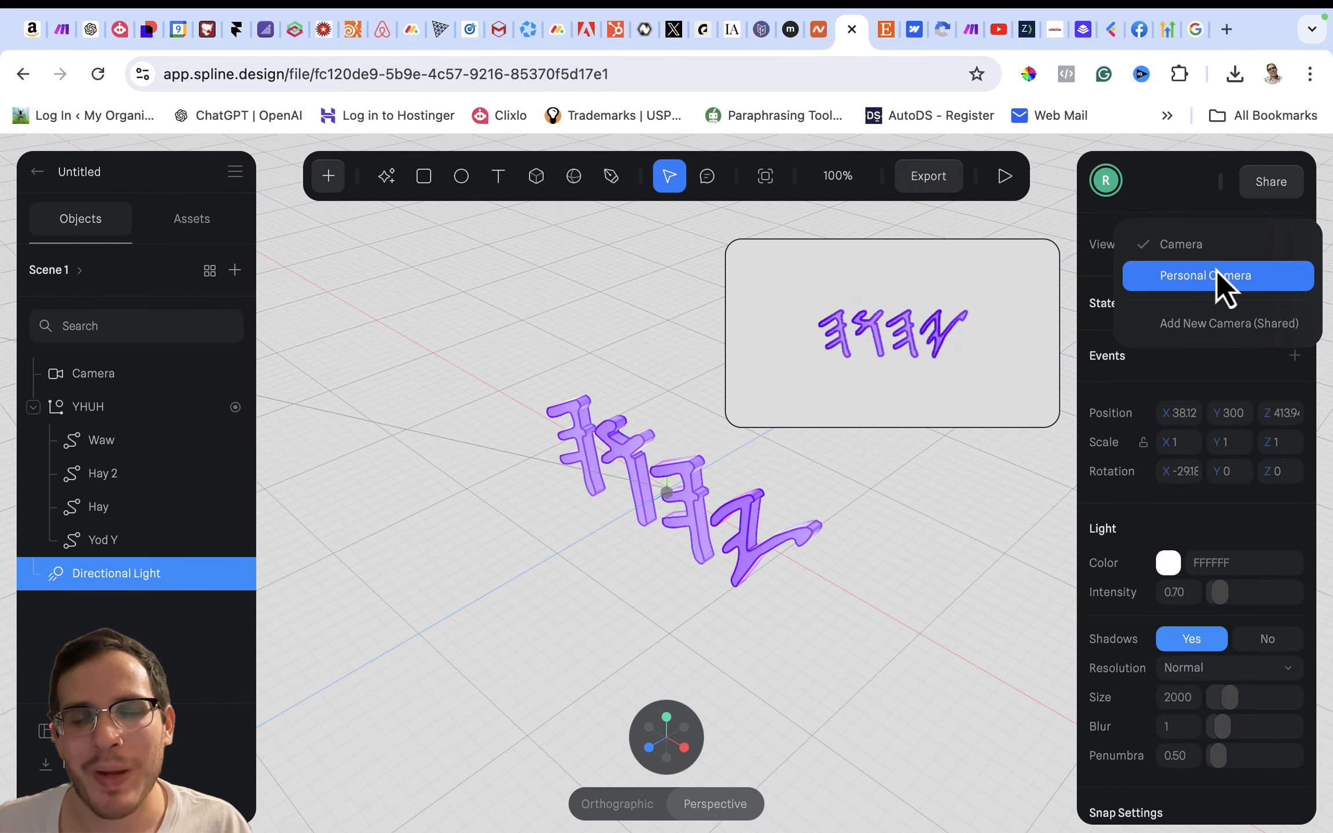
click(1216, 270)
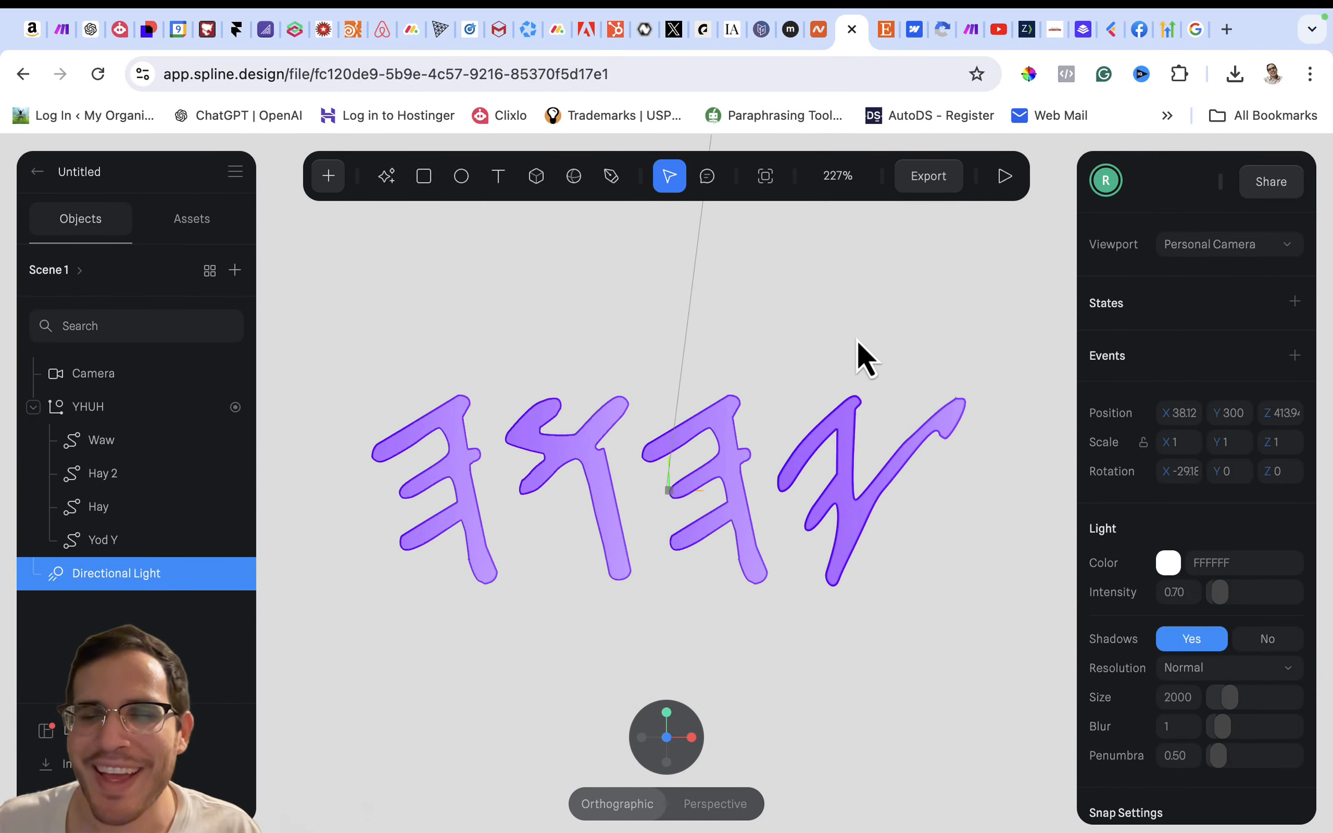
scroll(652, 450, up, 3)
scroll(652, 450, down, 4)
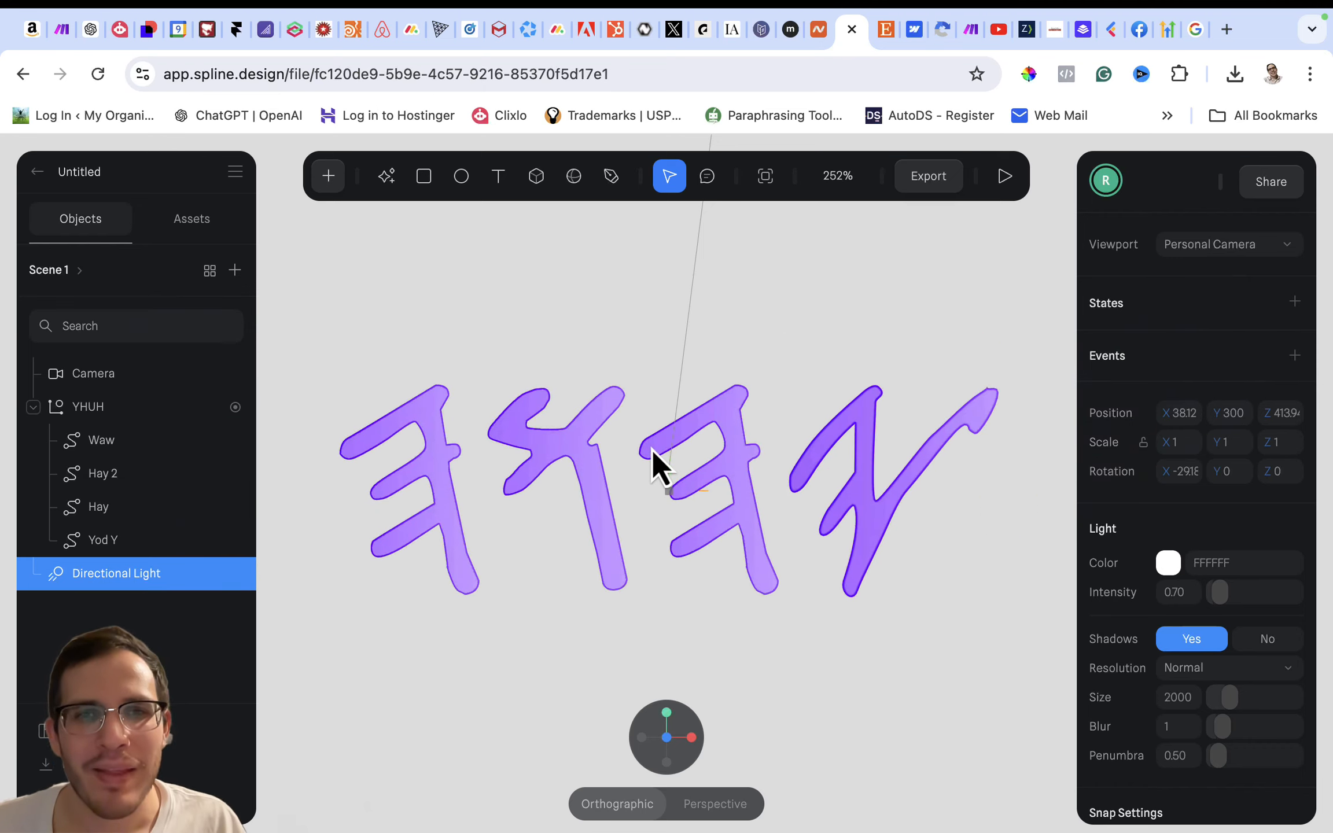
scroll(652, 450, up, 2)
scroll(652, 450, down, 3)
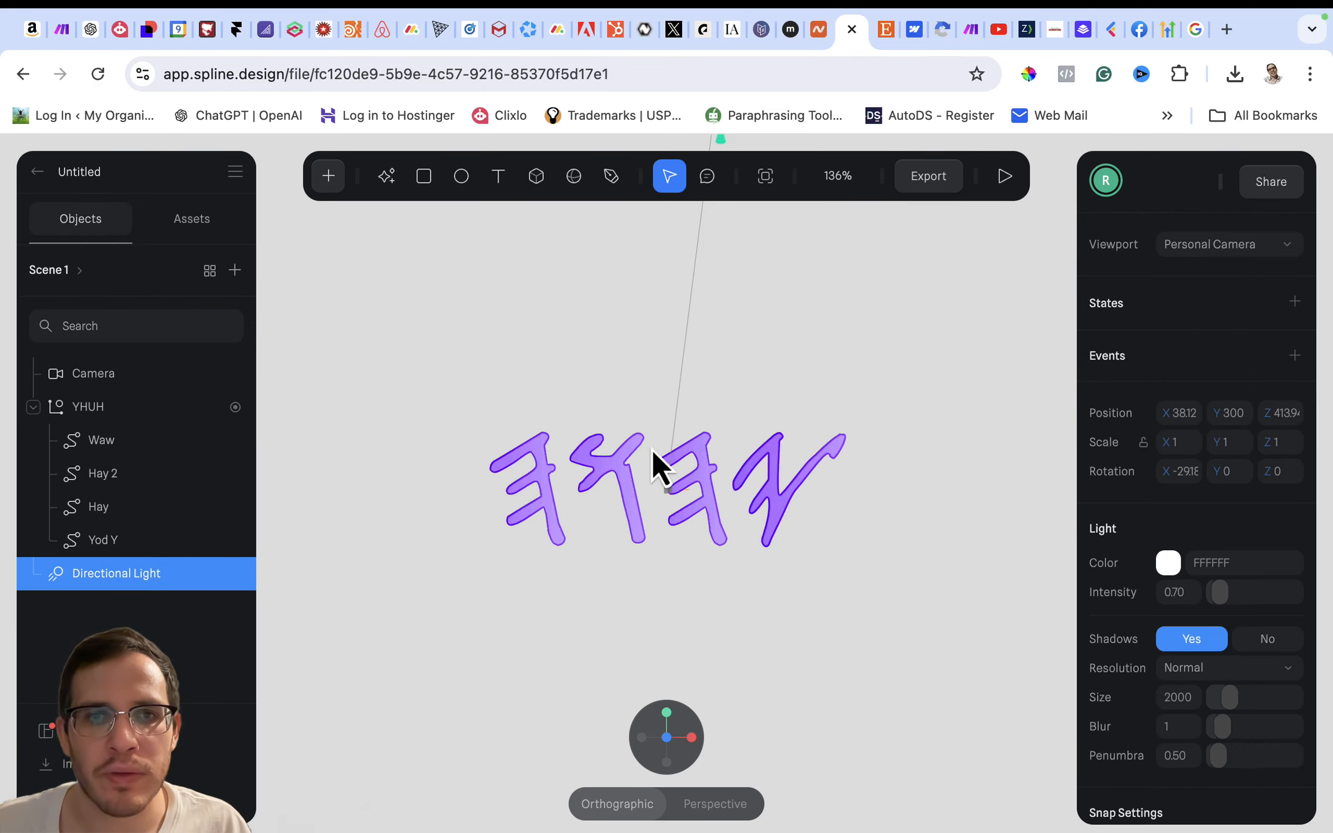
scroll(652, 450, up, 3)
scroll(651, 450, down, 3)
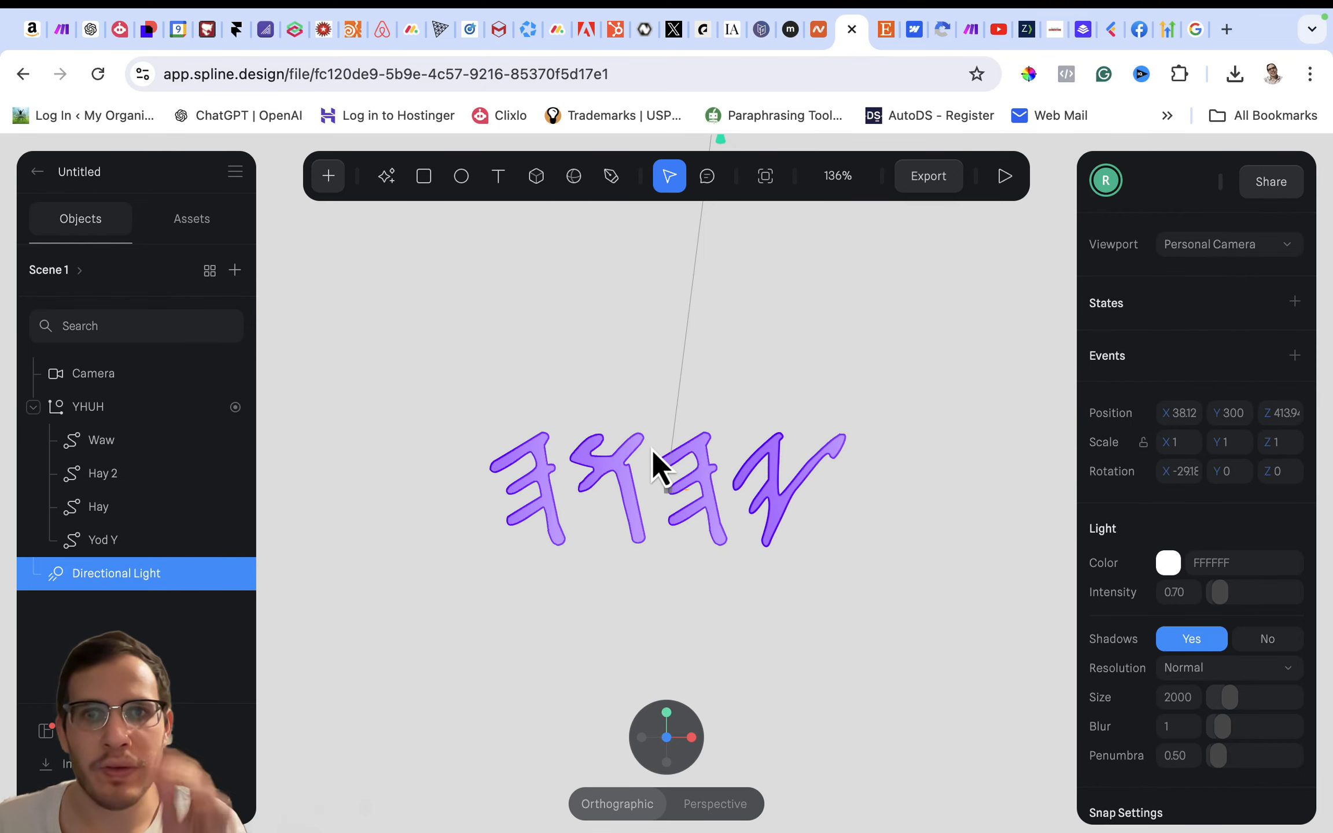
- Look through the scene's export options and inspect the JPG image export preview without exporting
click(956, 184)
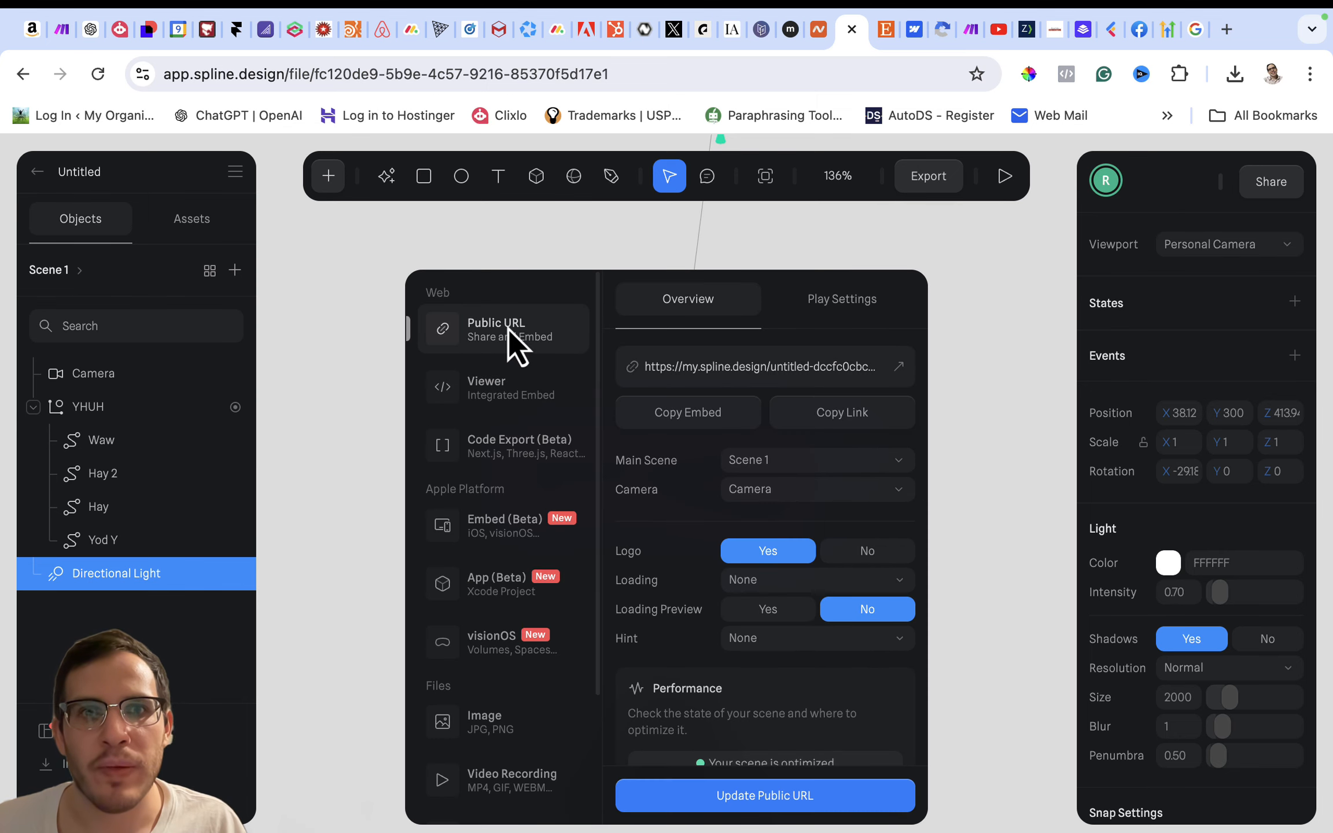
scroll(529, 638, down, 2)
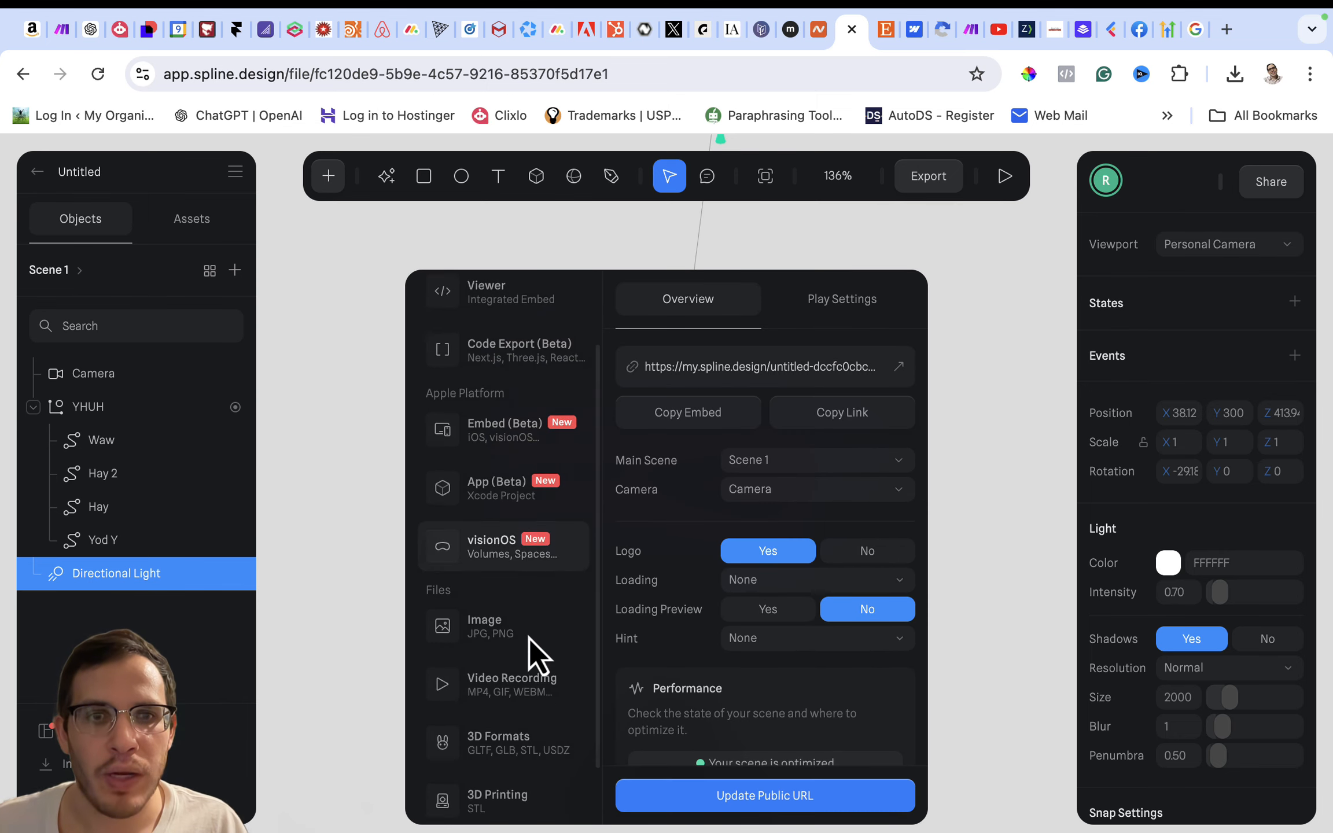
scroll(529, 638, down, 1)
click(509, 575)
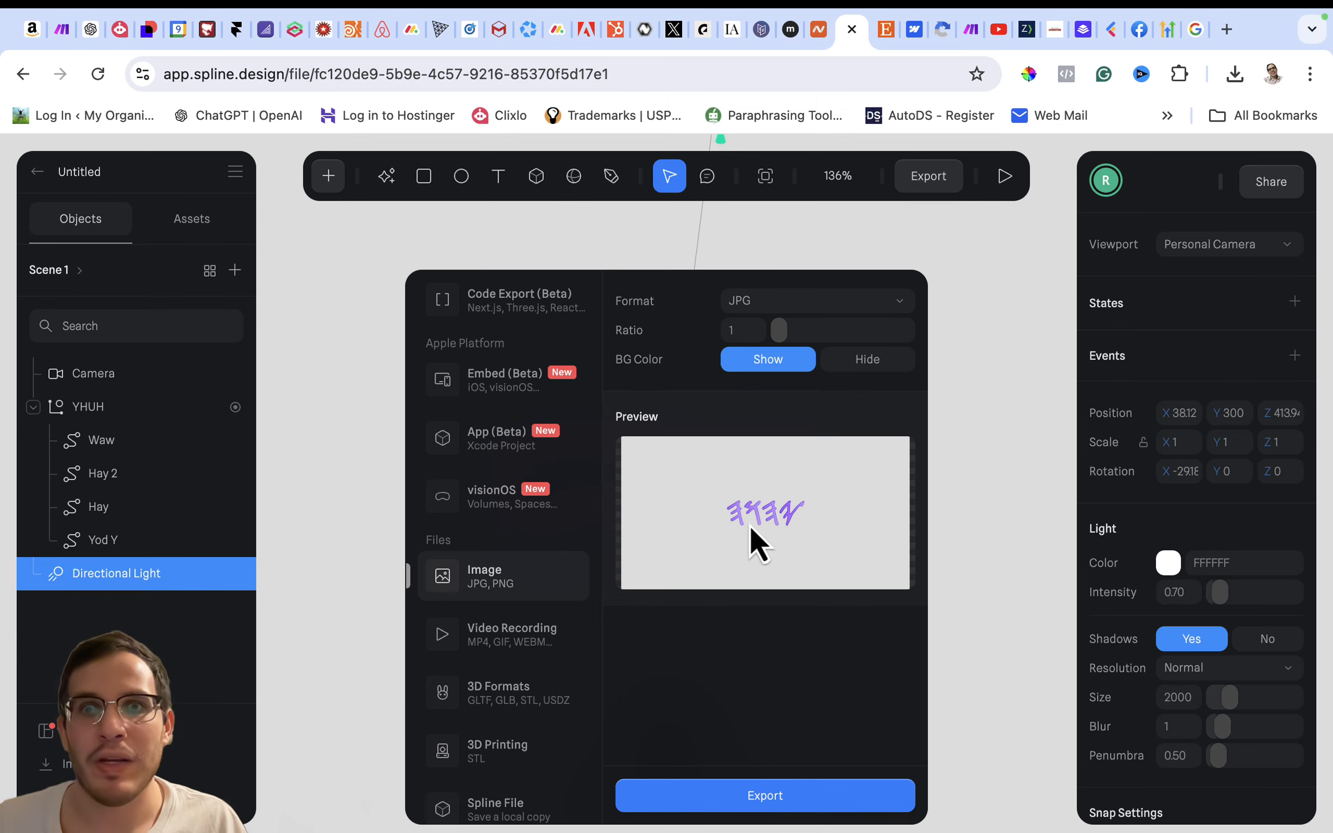
click(991, 384)
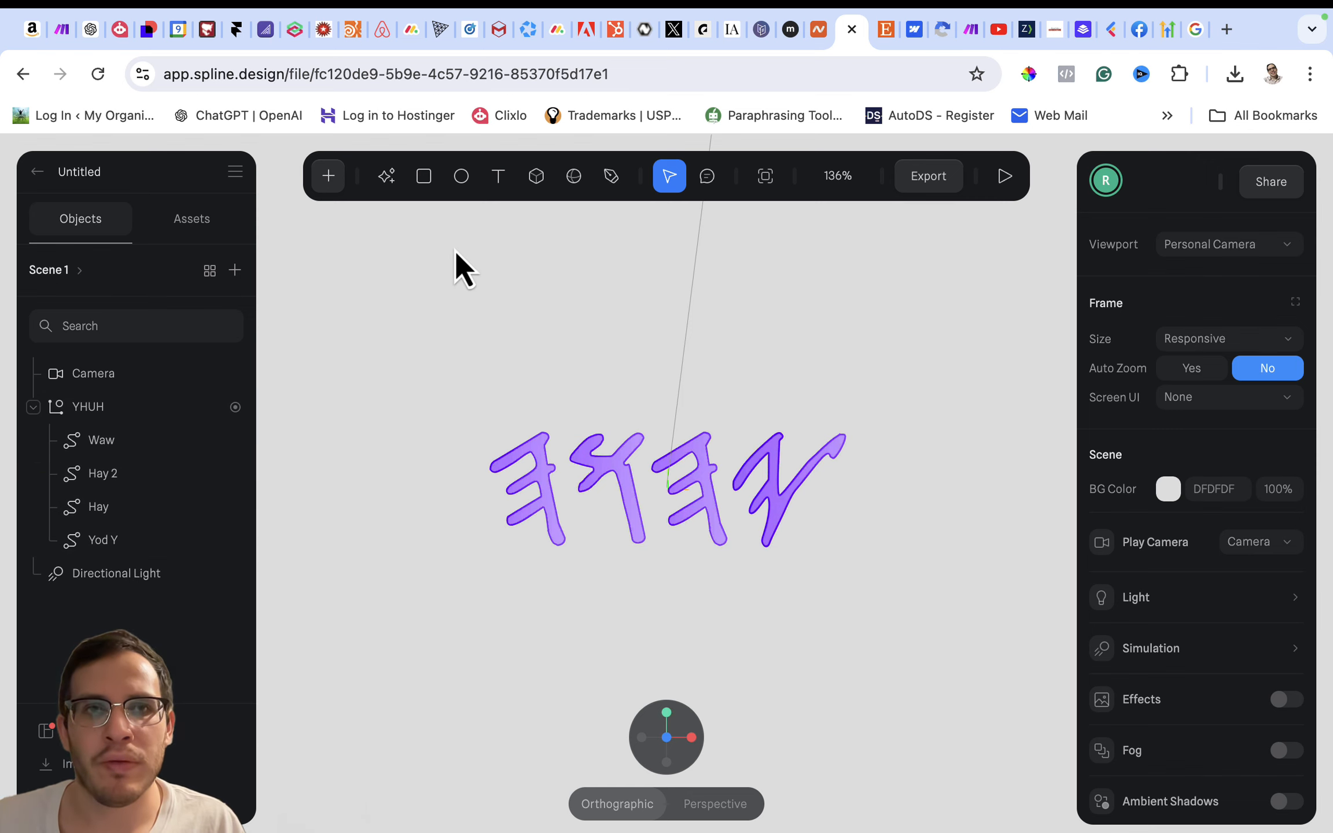
- Review the other file export formats, including the Spline File option for saving a local copy, and close the export options
click(937, 182)
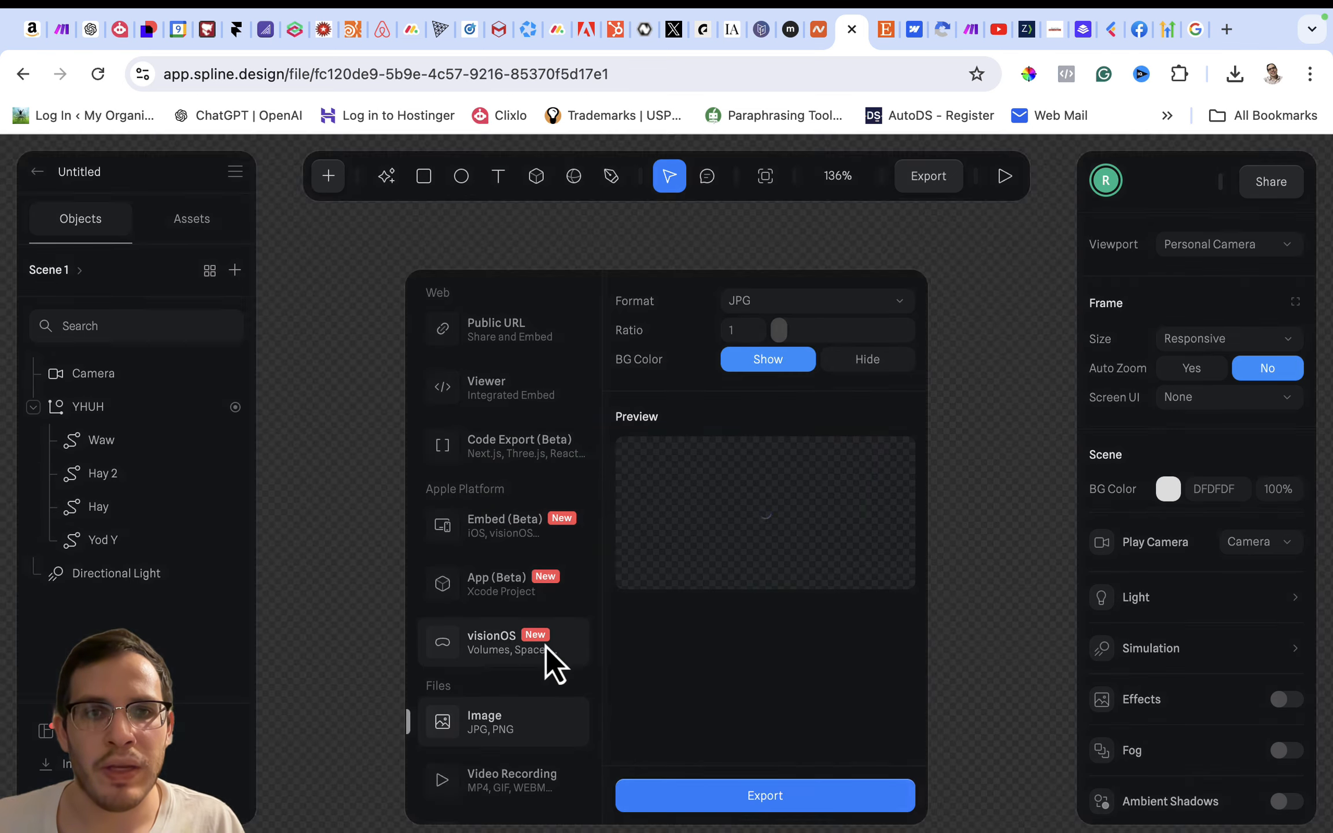
scroll(507, 666, down, 3)
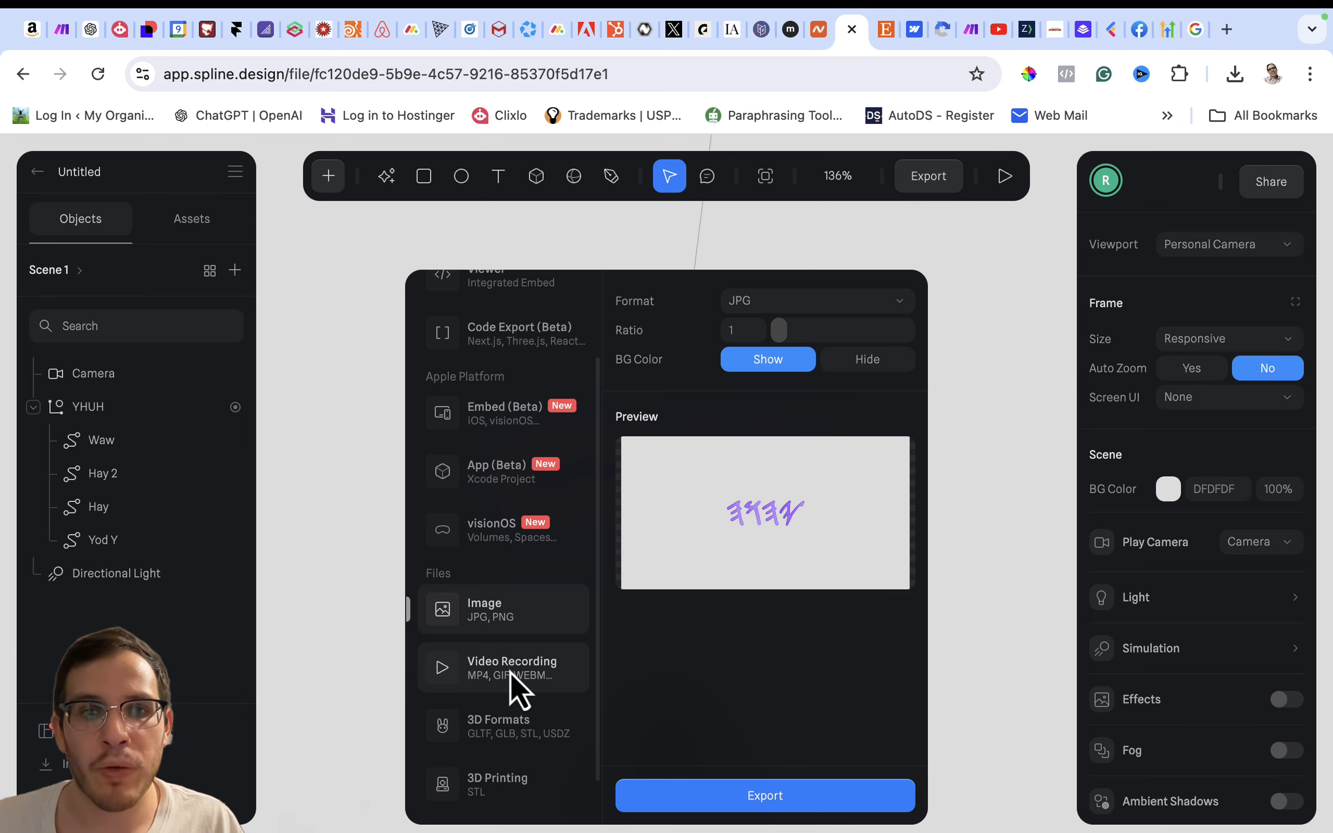
scroll(509, 724, down, 1)
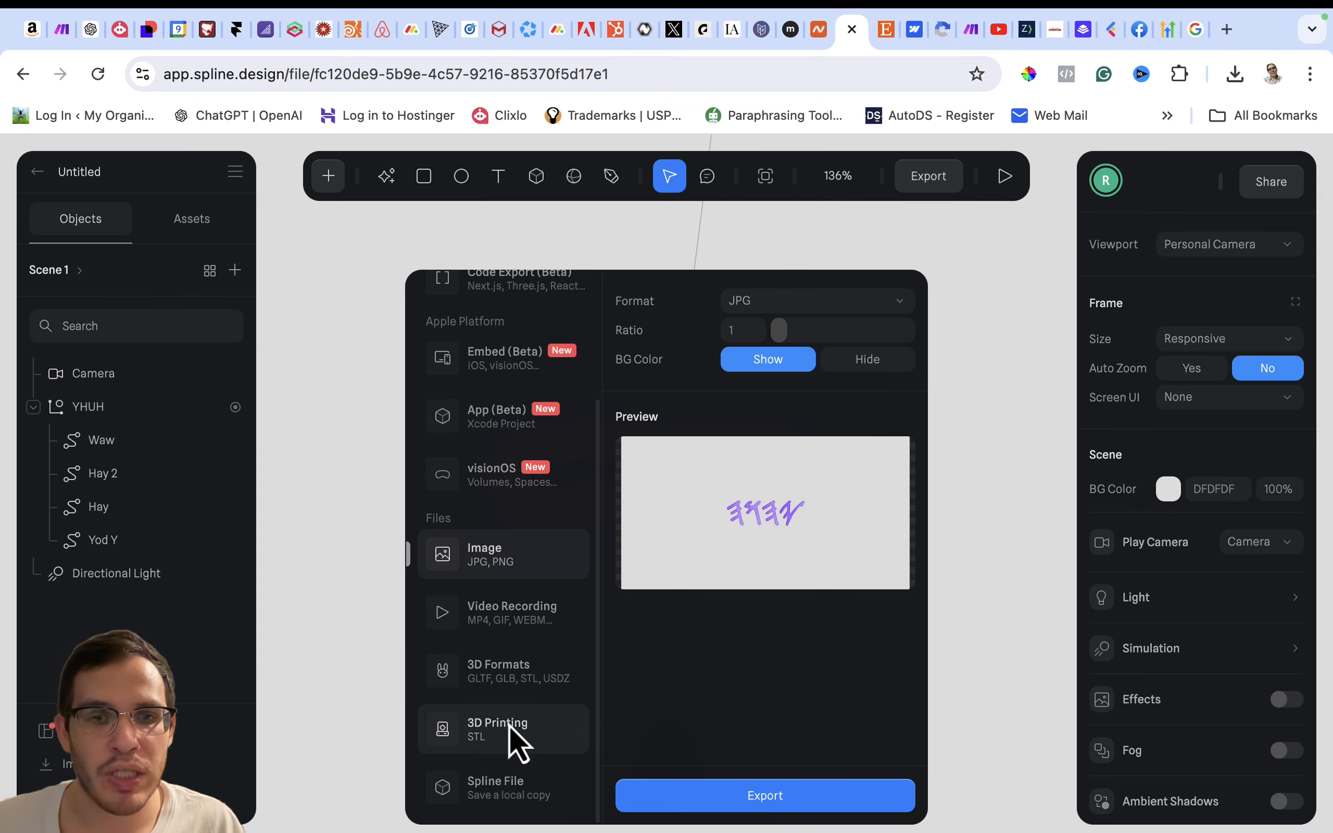
click(511, 787)
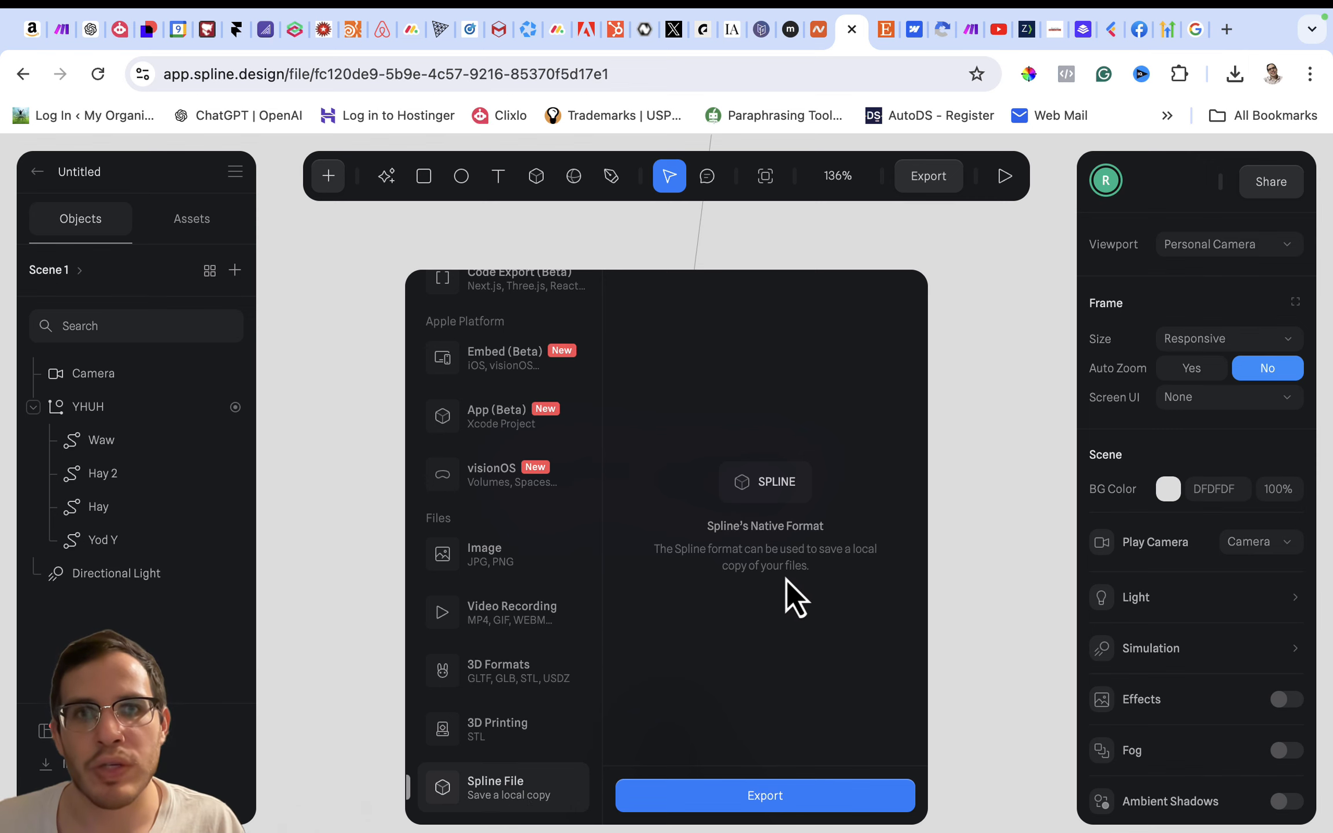
click(366, 448)
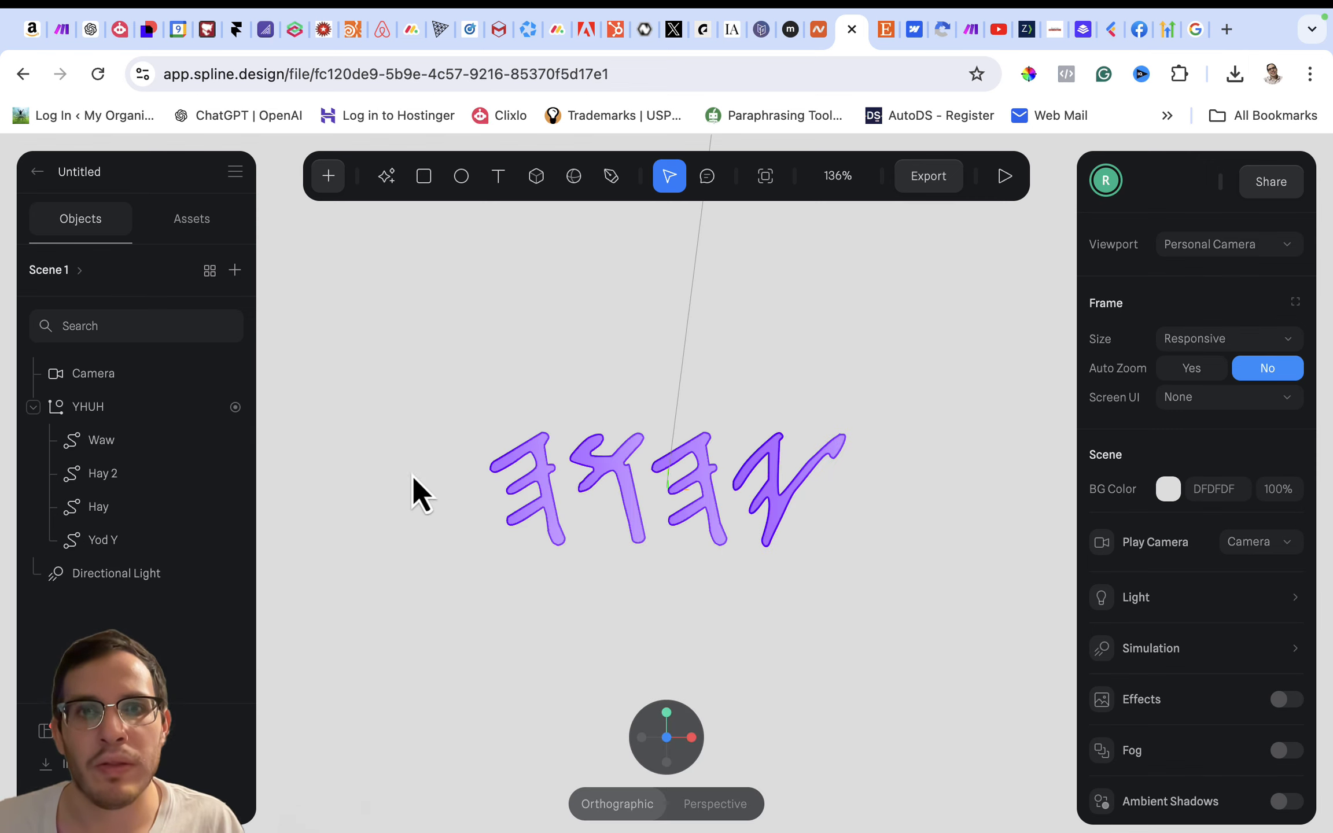
- Rename the Untitled file as Yahuah
scroll(654, 497, up, 5)
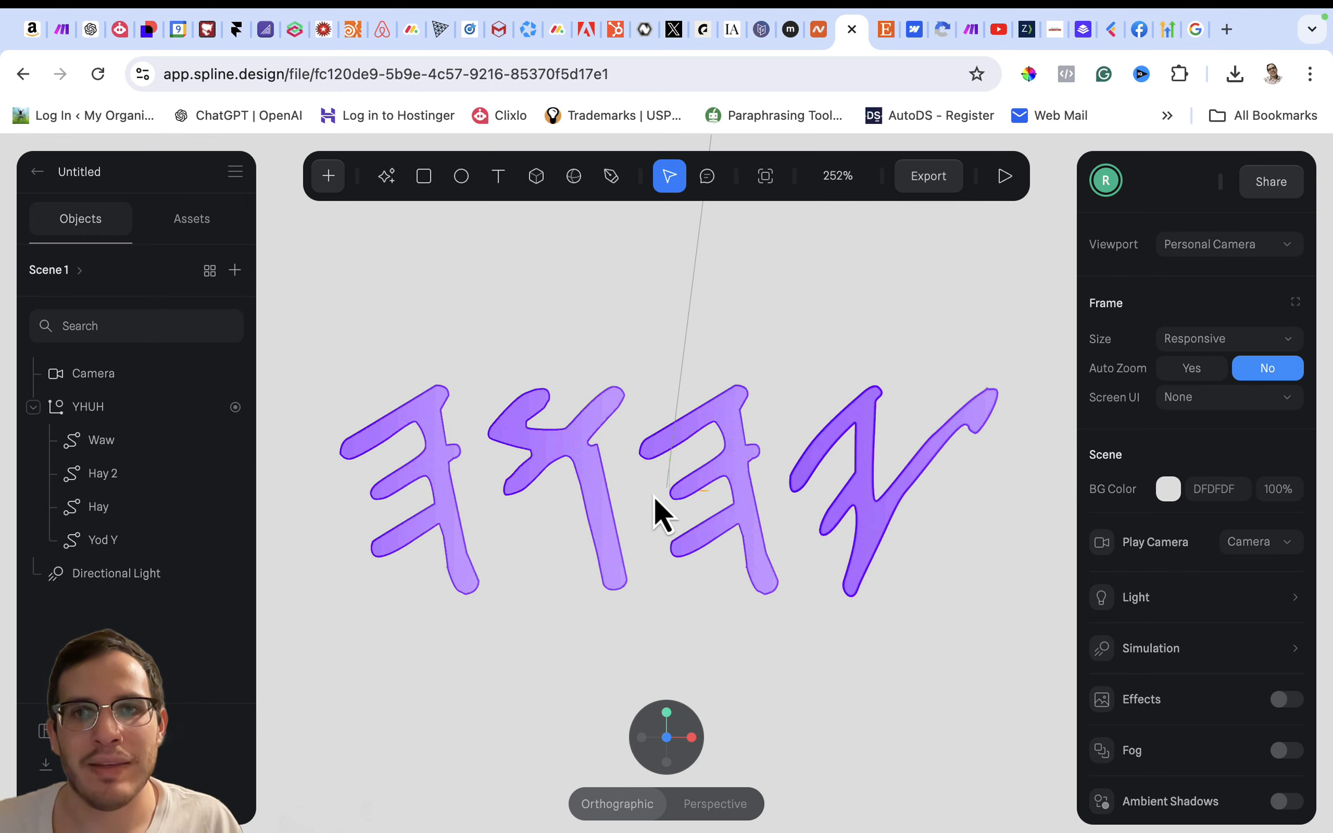
scroll(620, 378, down, 4)
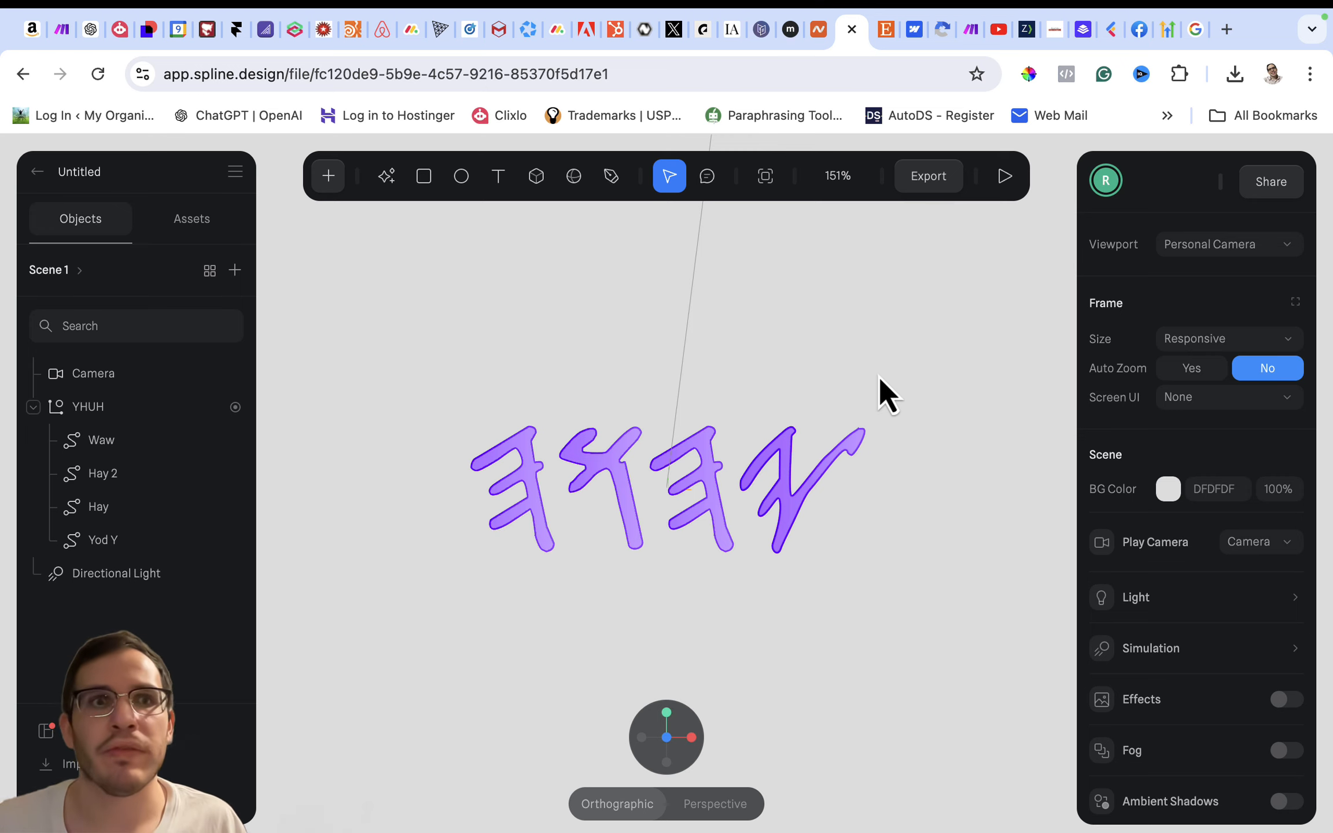
double_click(105, 170)
click(104, 171)
text(Yahuah)
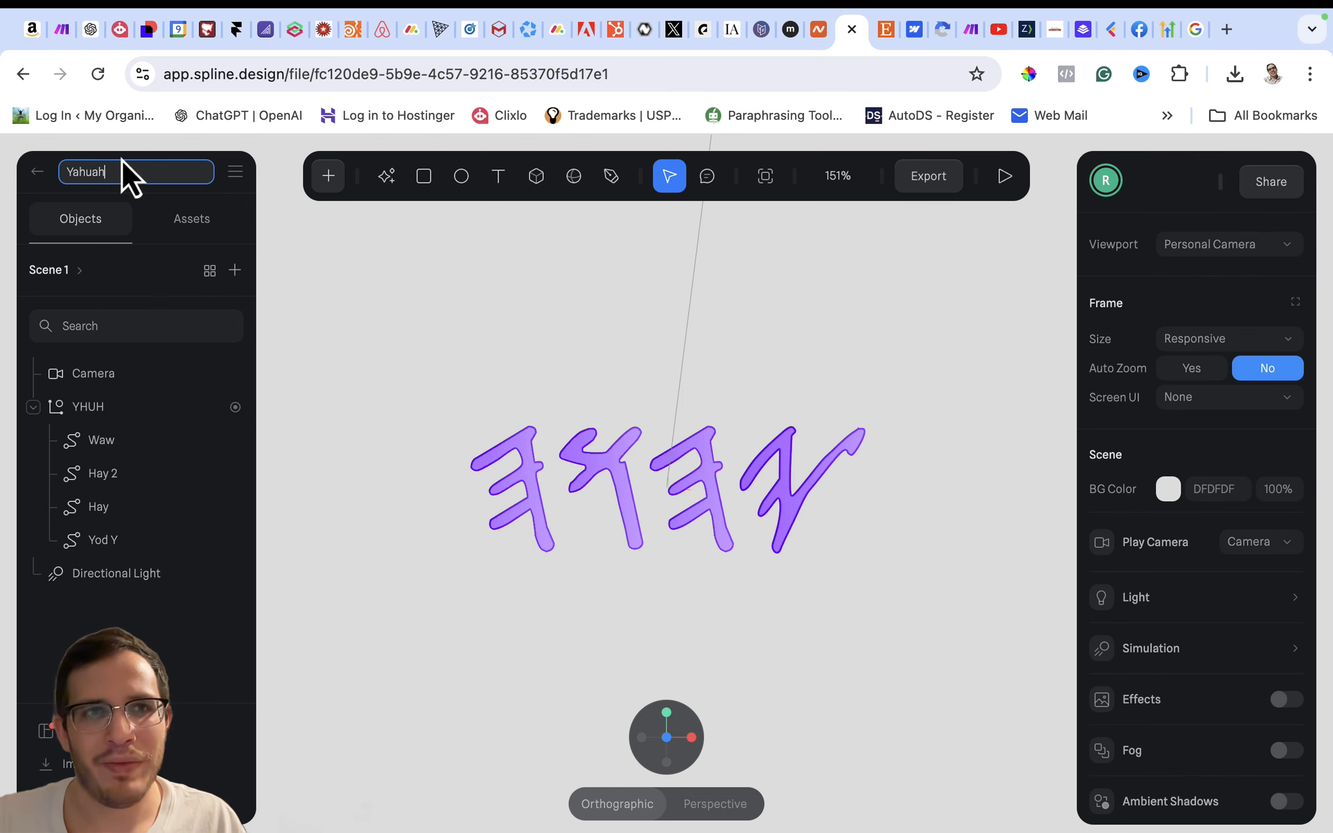
key(Return)
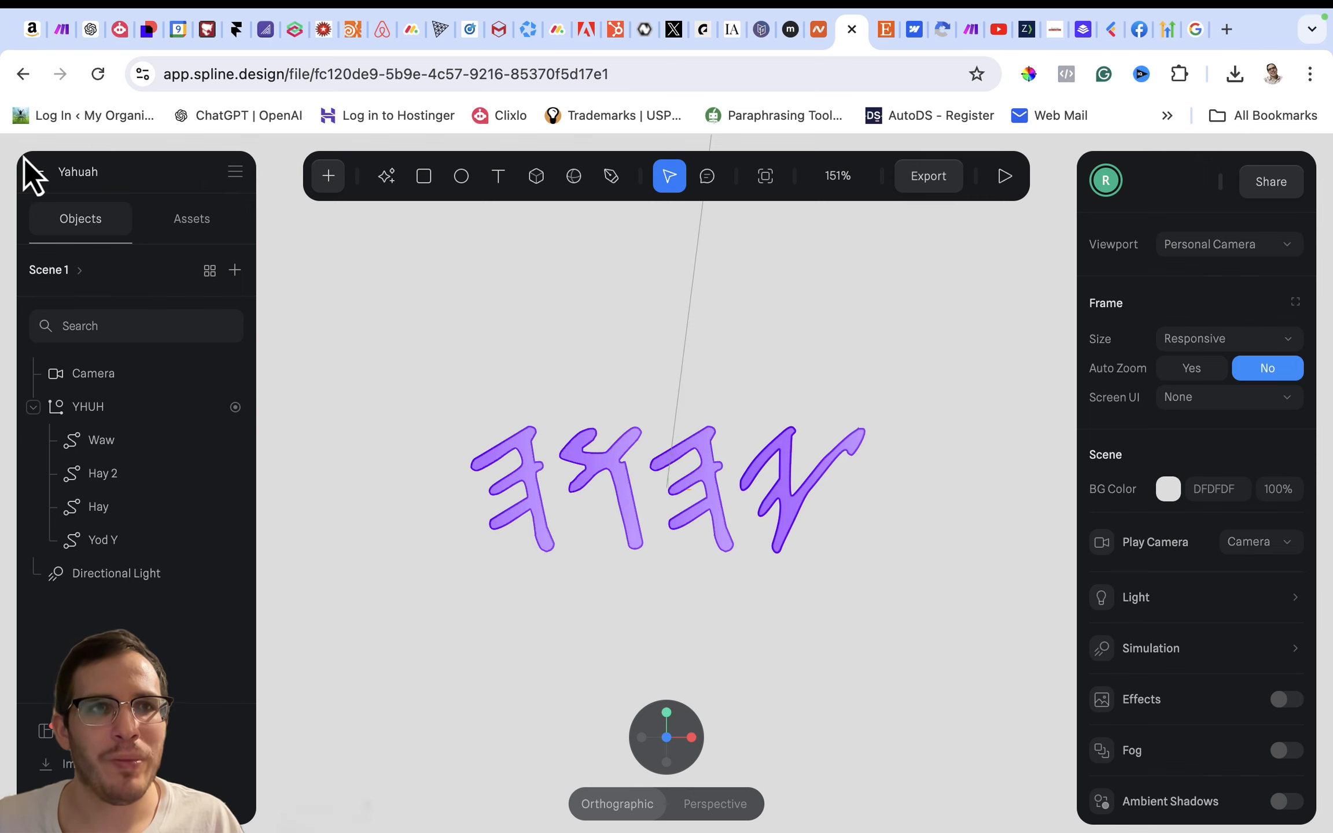
- Leave the Yahuah file and open the Calendar Animation file from the full list of own files
click(36, 172)
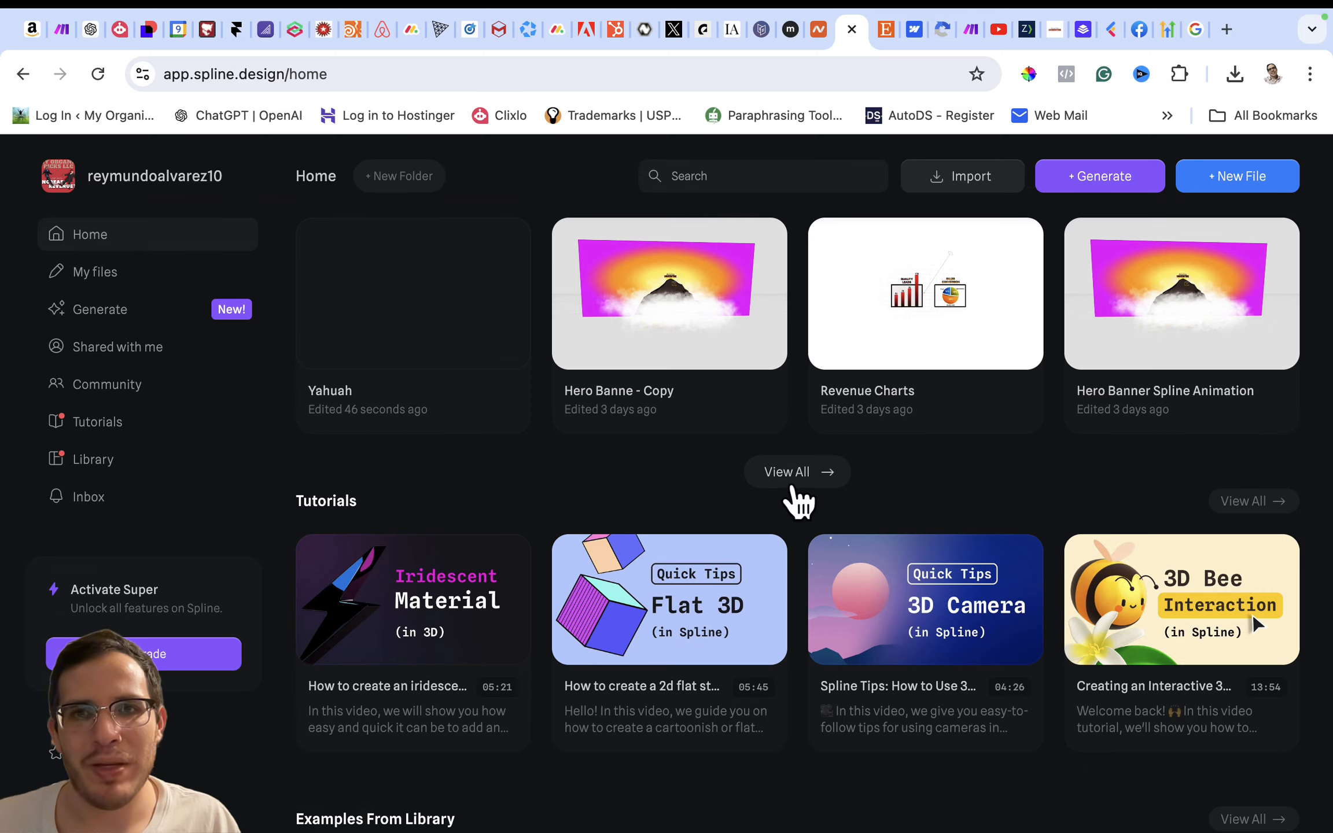
click(794, 489)
scroll(741, 604, down, 3)
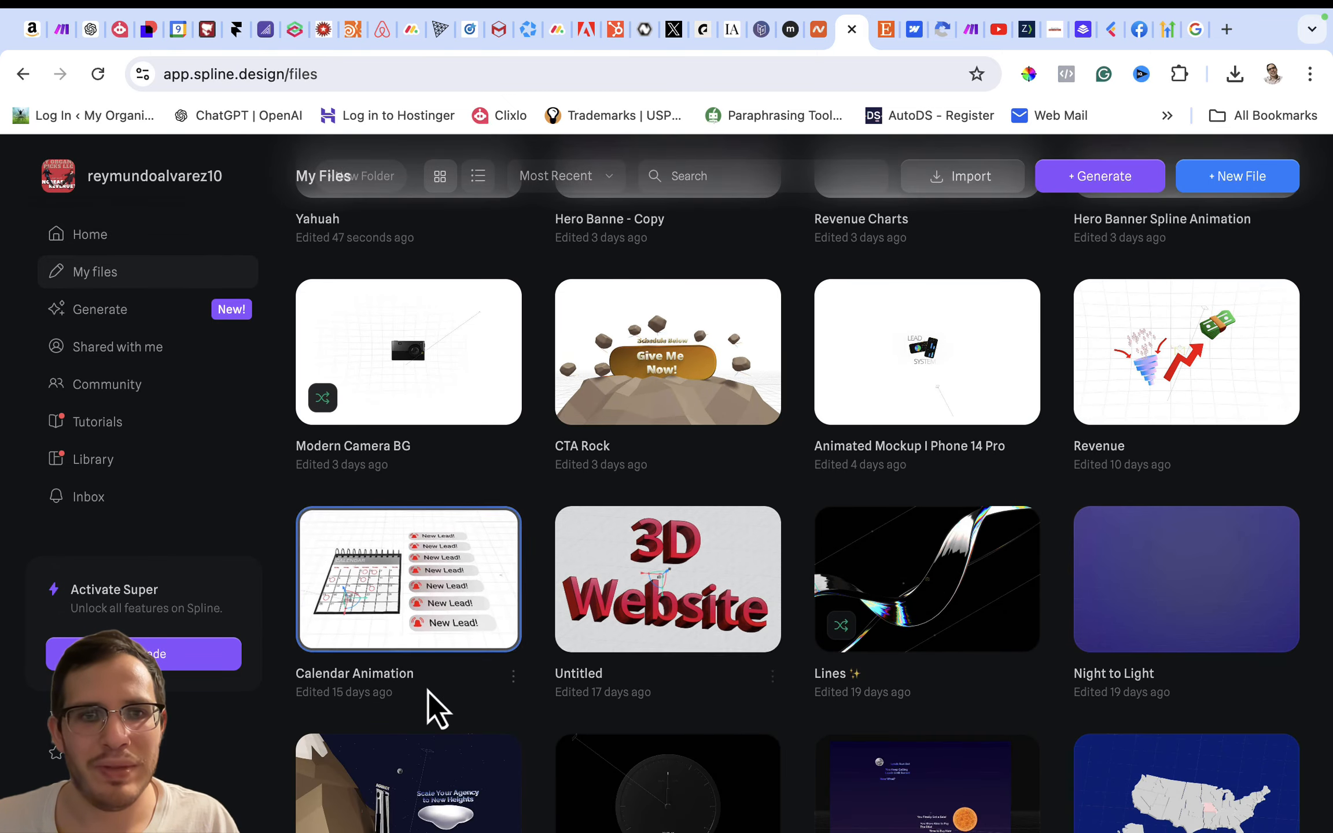
click(417, 681)
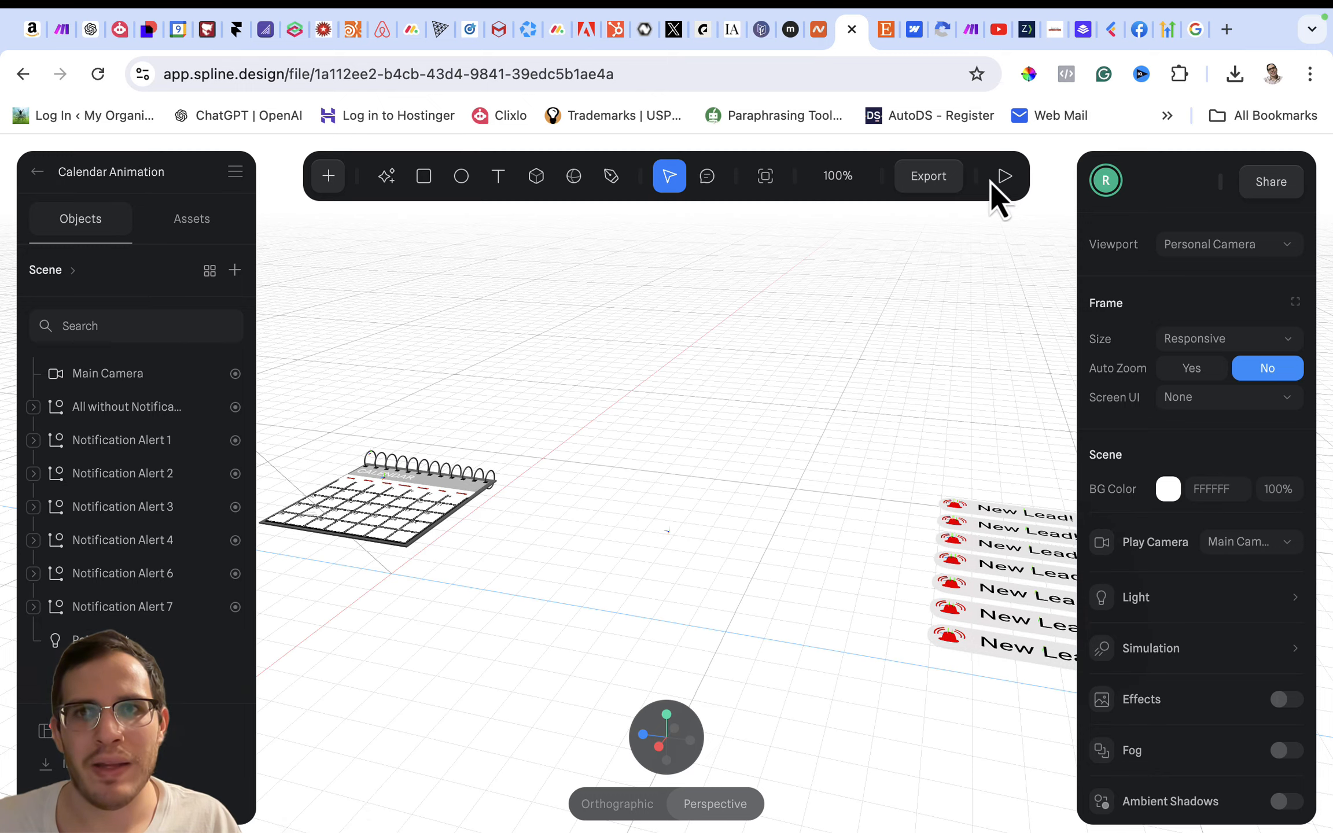
- Play the Calendar Animation scene, exit the preview, and return to the home page
click(997, 179)
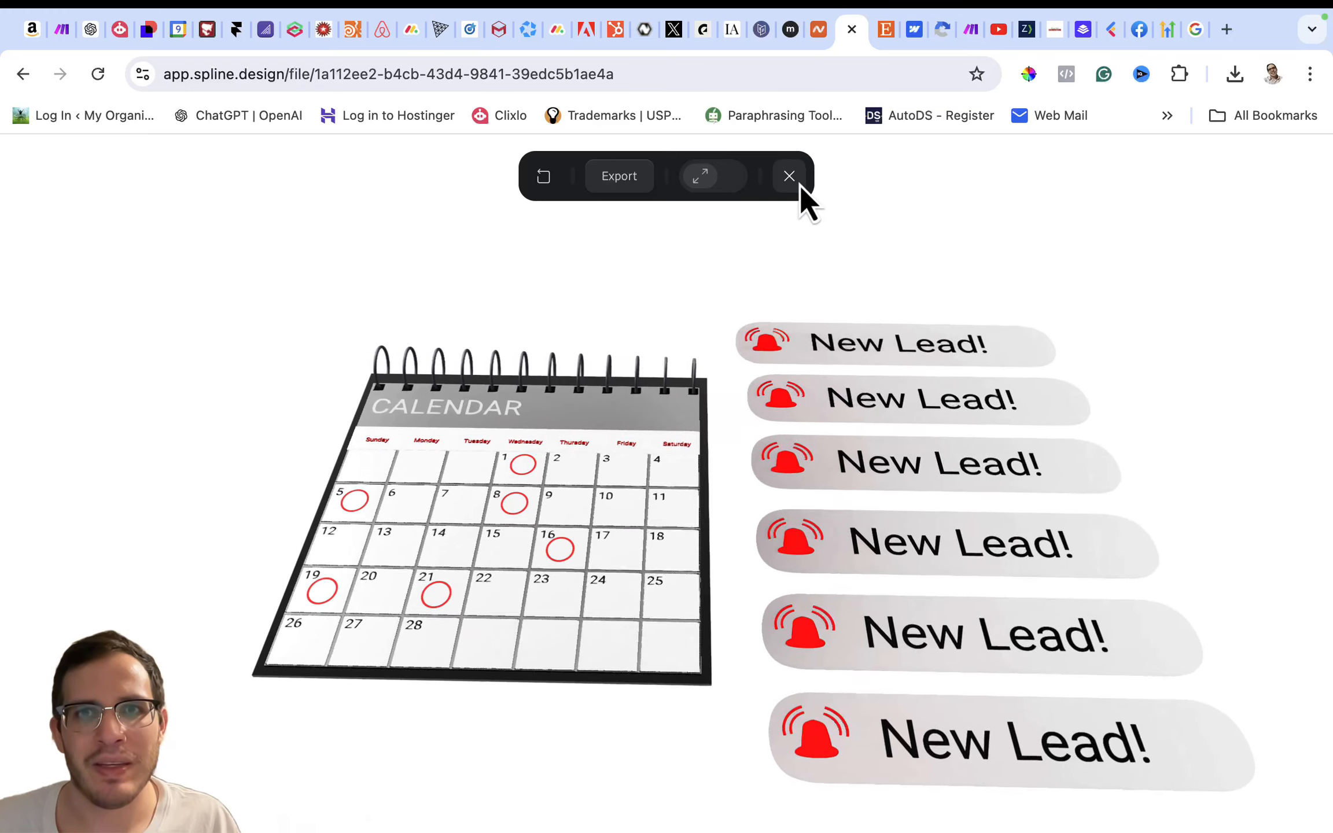
click(789, 175)
click(34, 175)
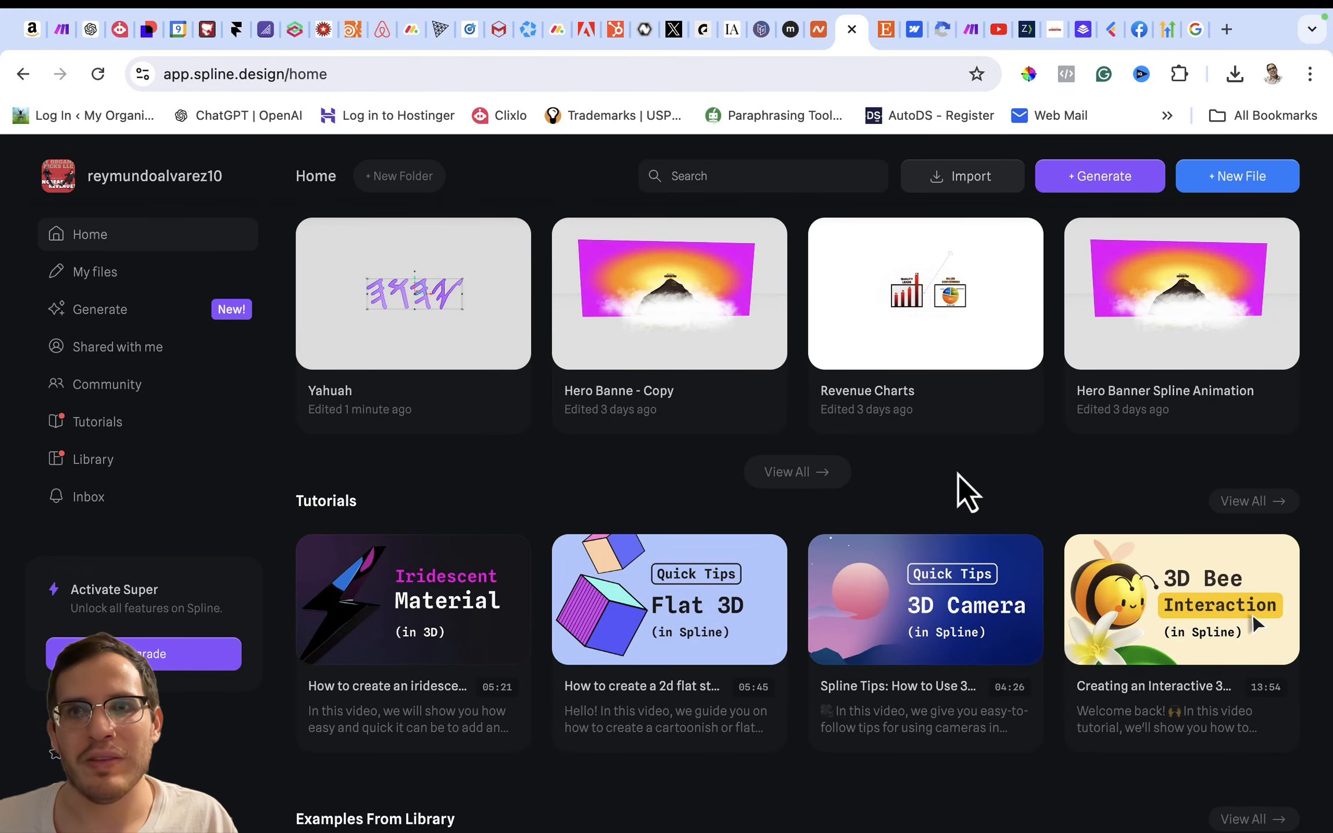
scroll(957, 472, down, 1)
scroll(958, 471, up, 1)
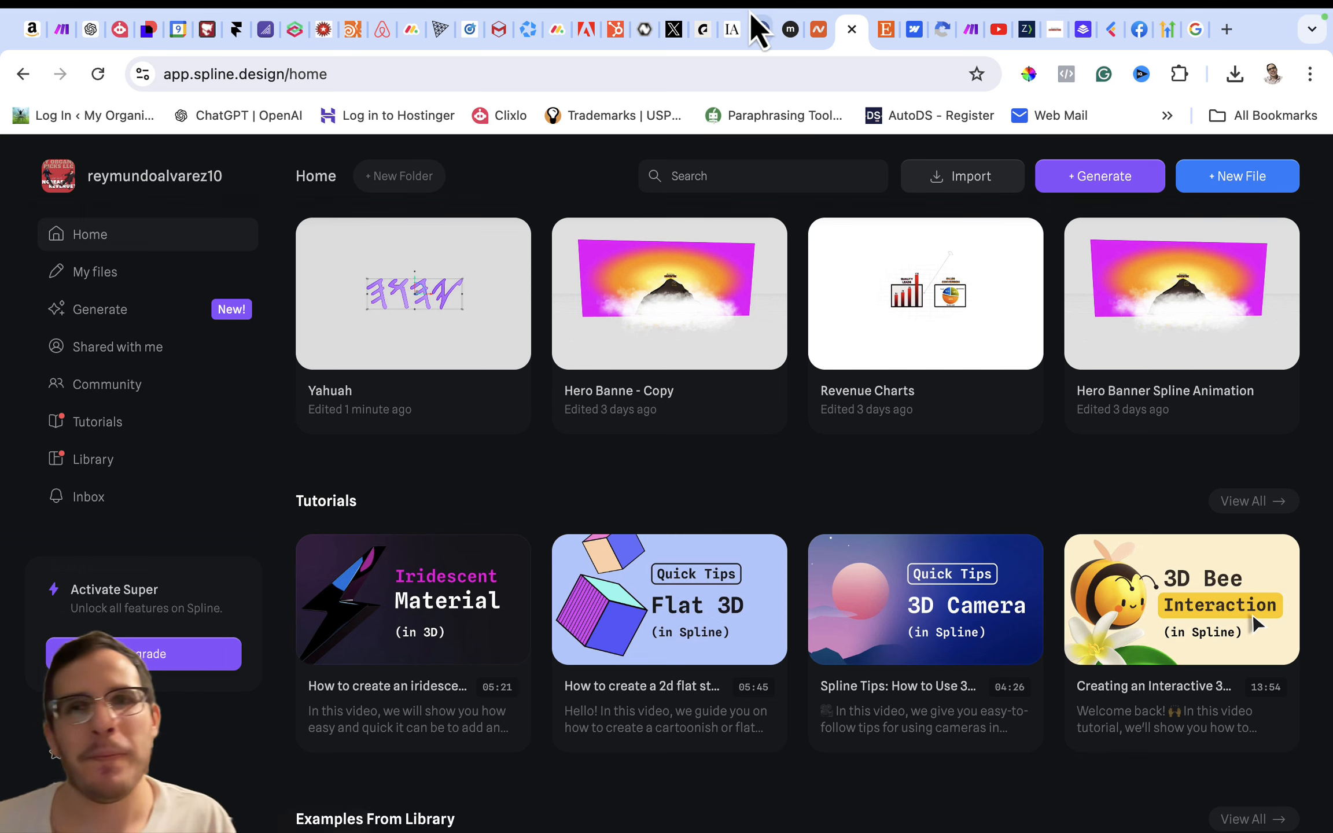
mouse_move(867, 36)
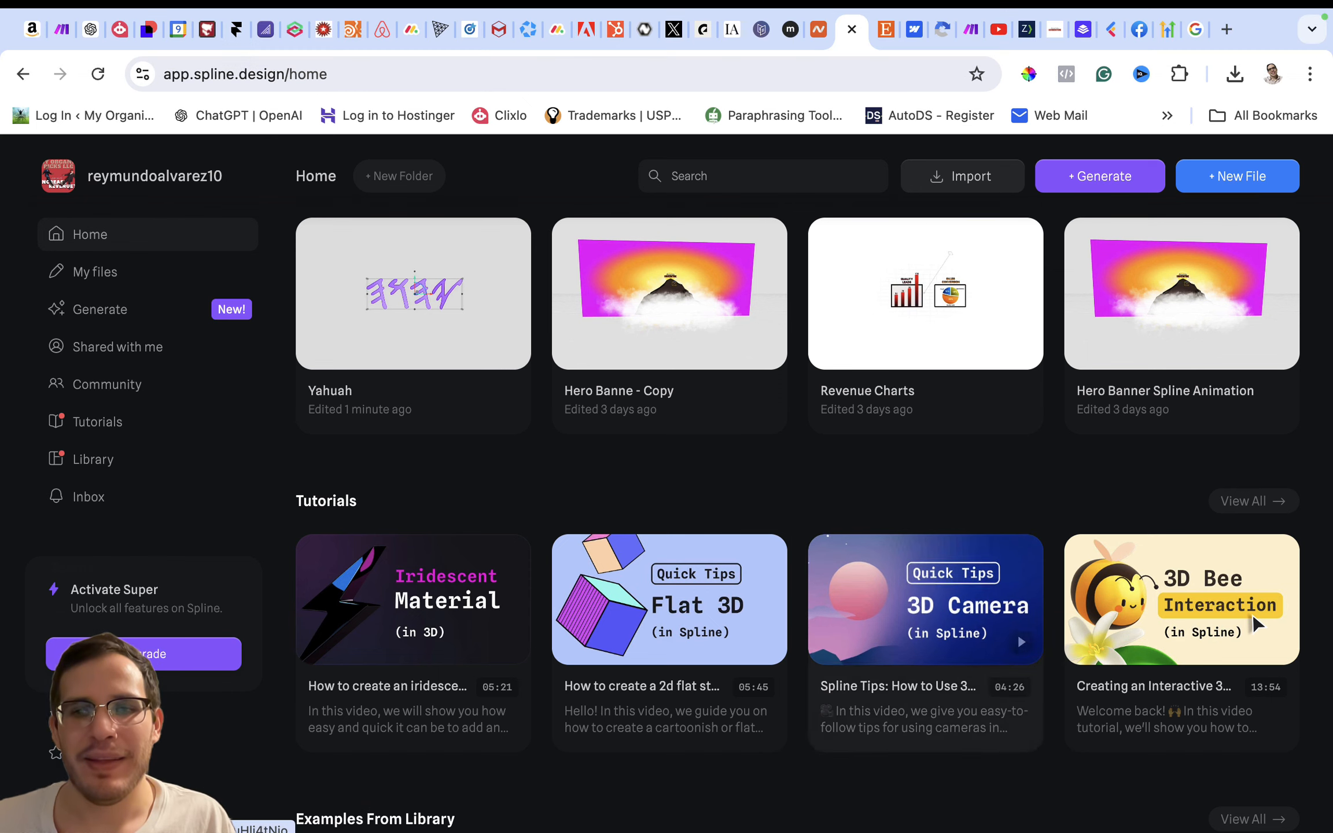
- Switch to Camtasia 2023 and restore its minimized Untitled project window
click(960, 816)
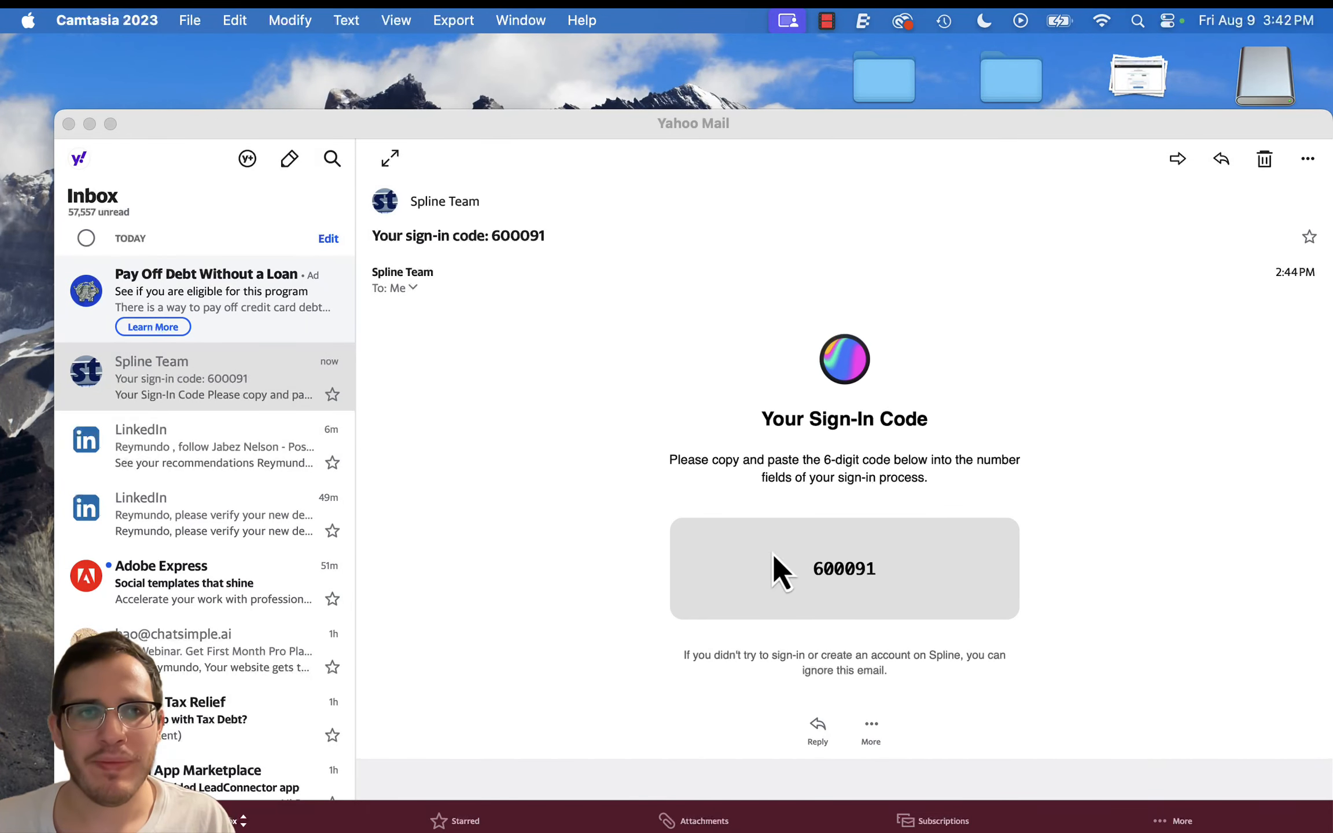
mouse_move(1031, 805)
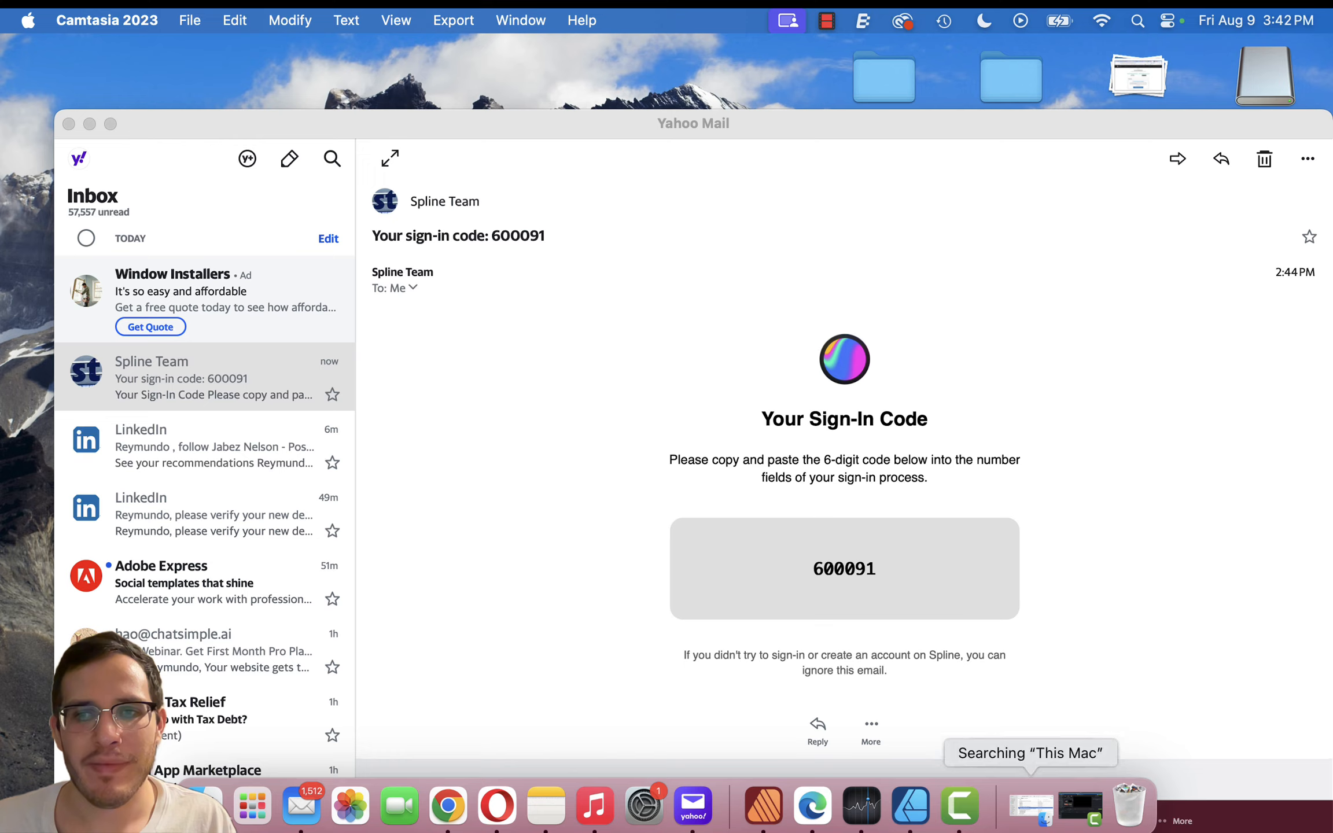
click(1082, 807)
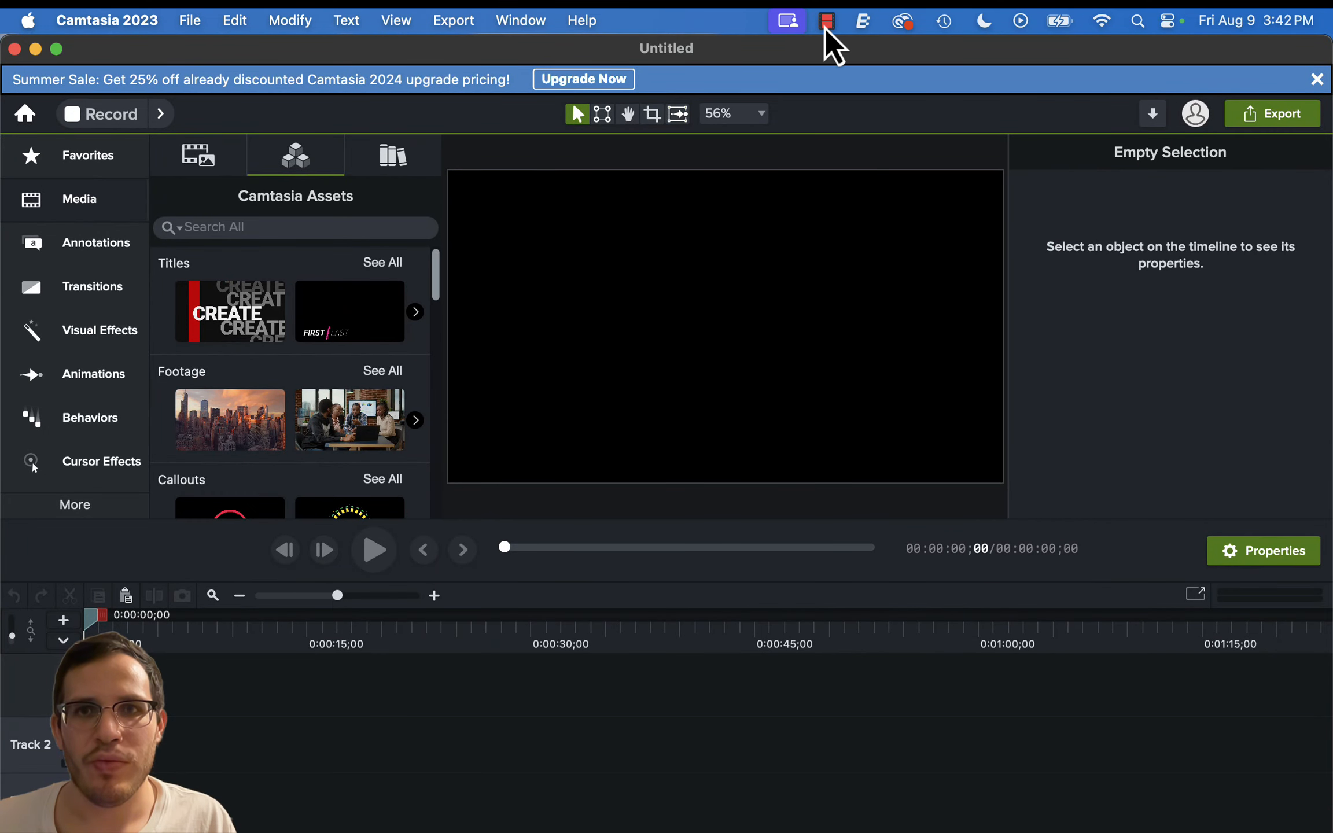